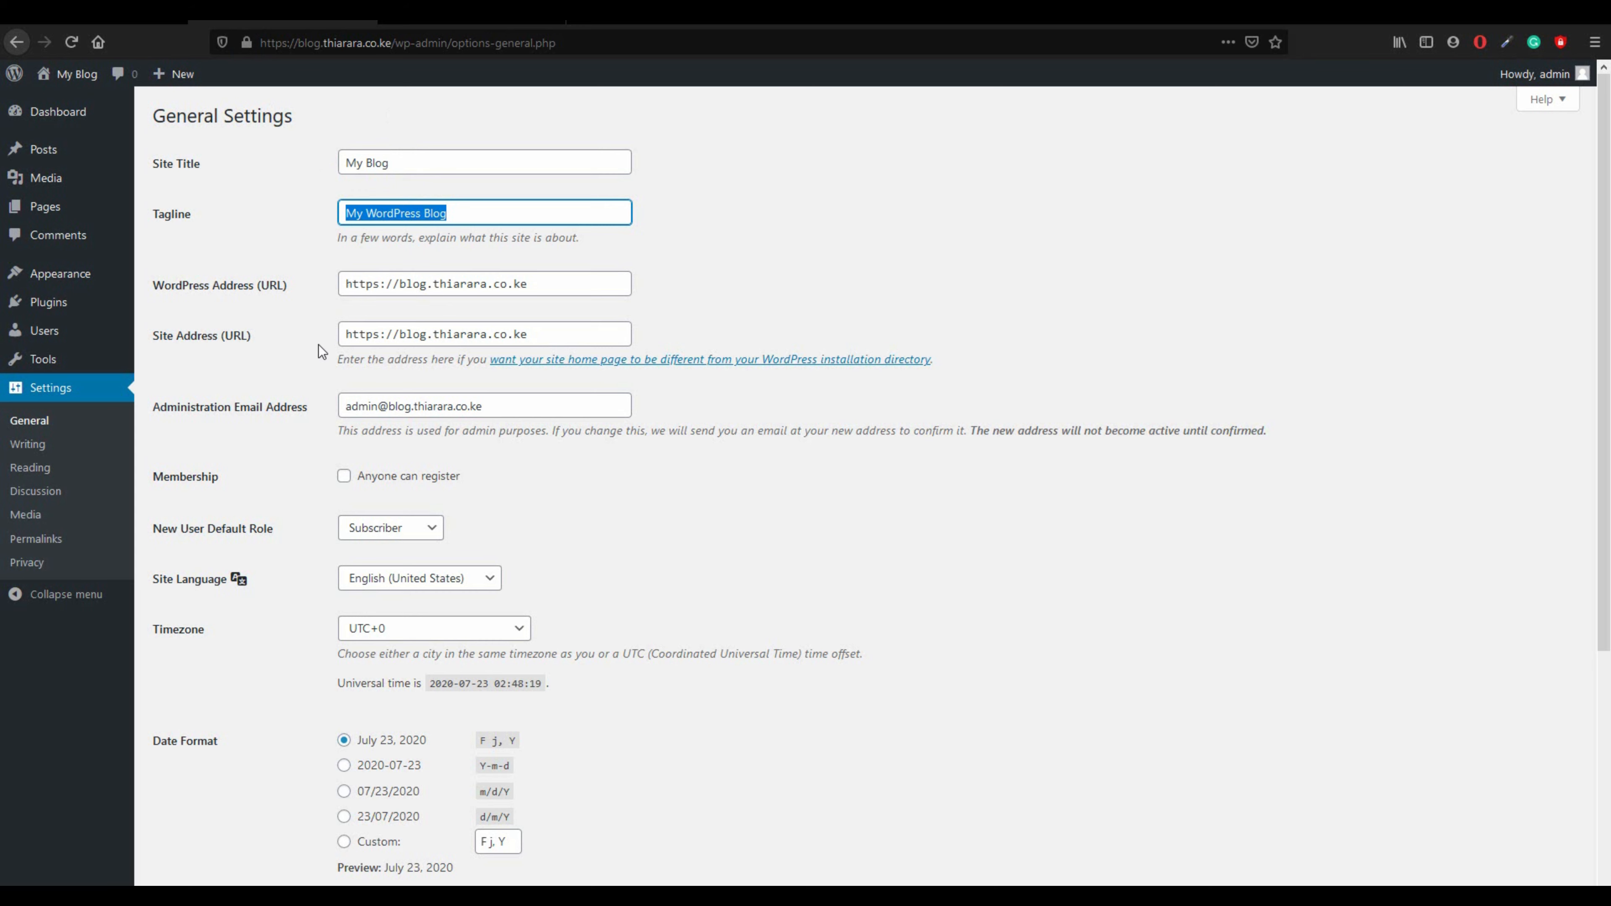
- Allow anyone to register on the site and keep Subscriber as the new user default role
scroll(308, 352, "down", 2)
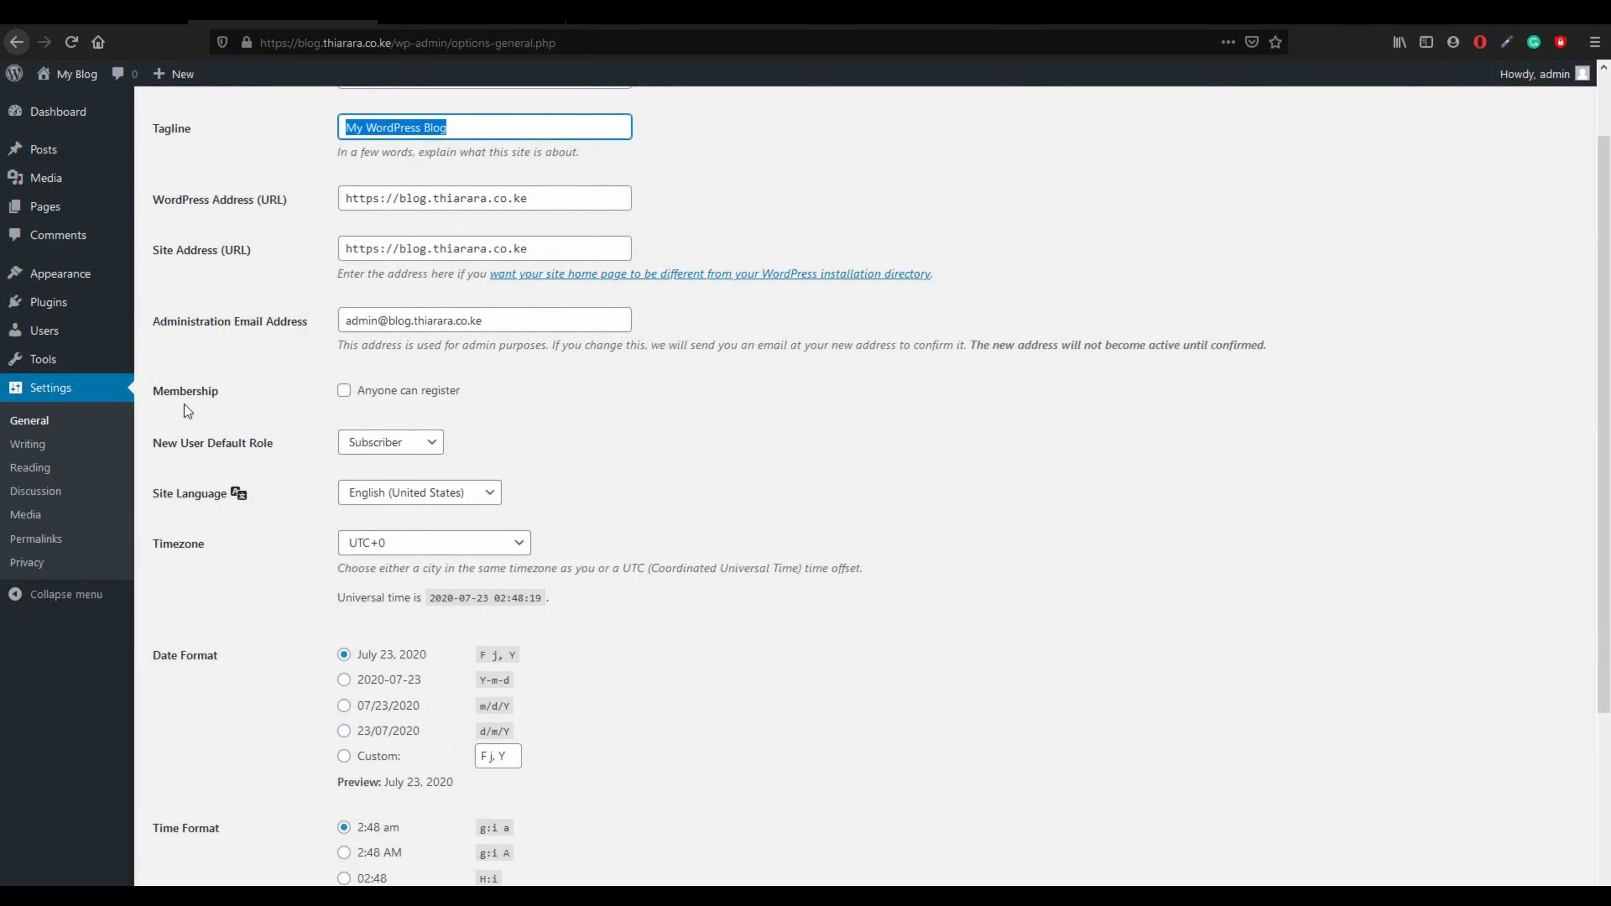
left_click(343, 391)
scroll(482, 418, "down", 4)
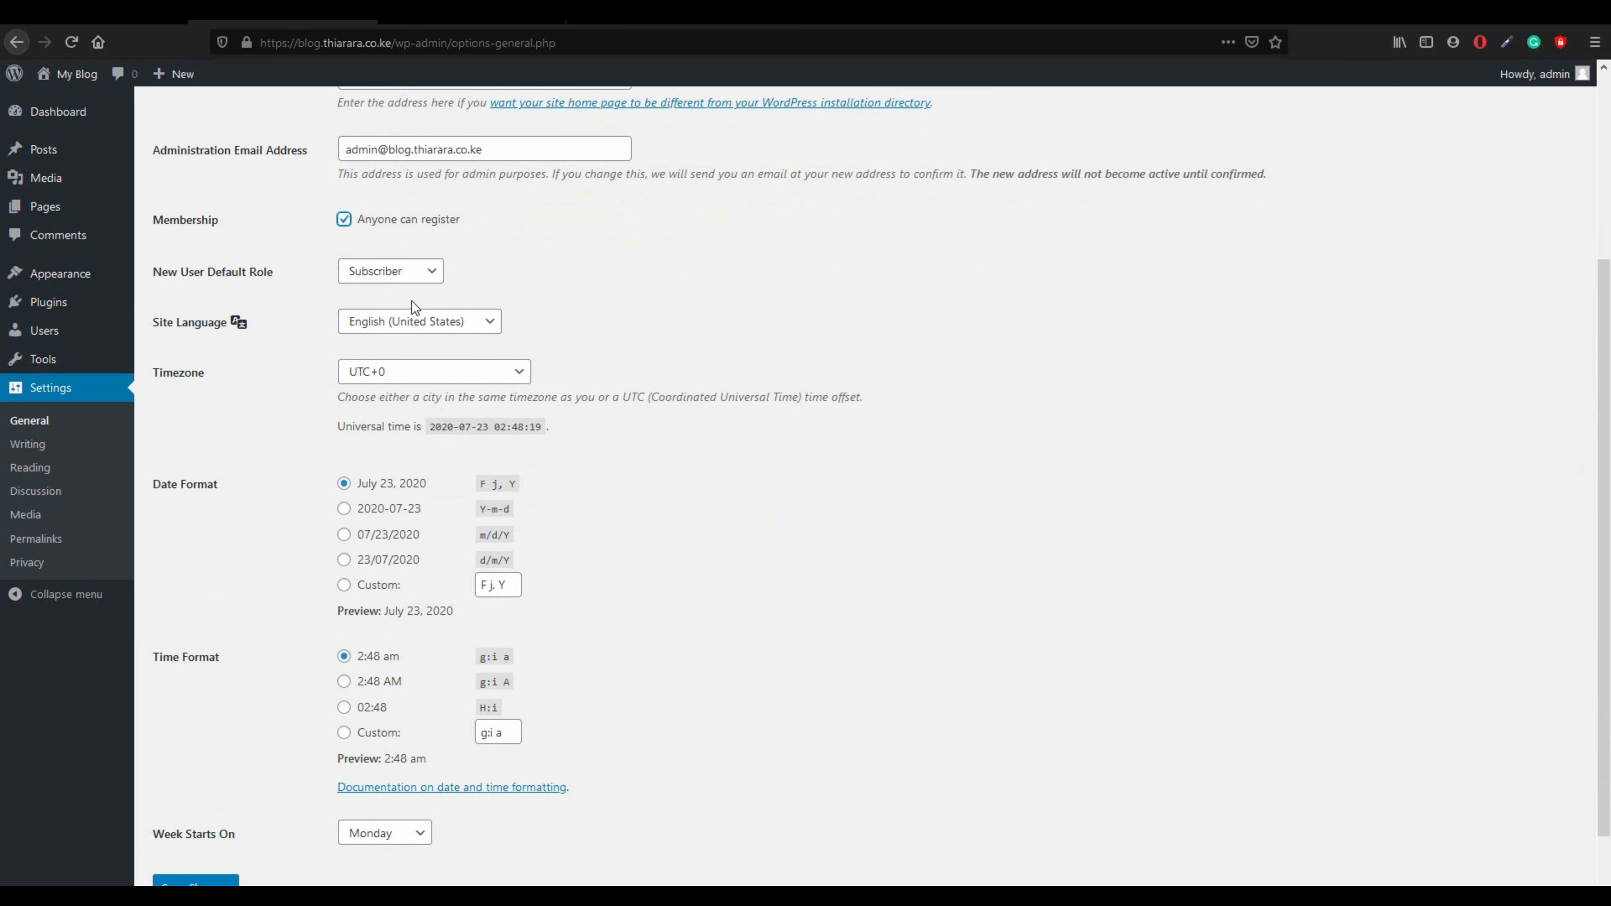
left_click(397, 274)
left_click(388, 290)
left_click(395, 272)
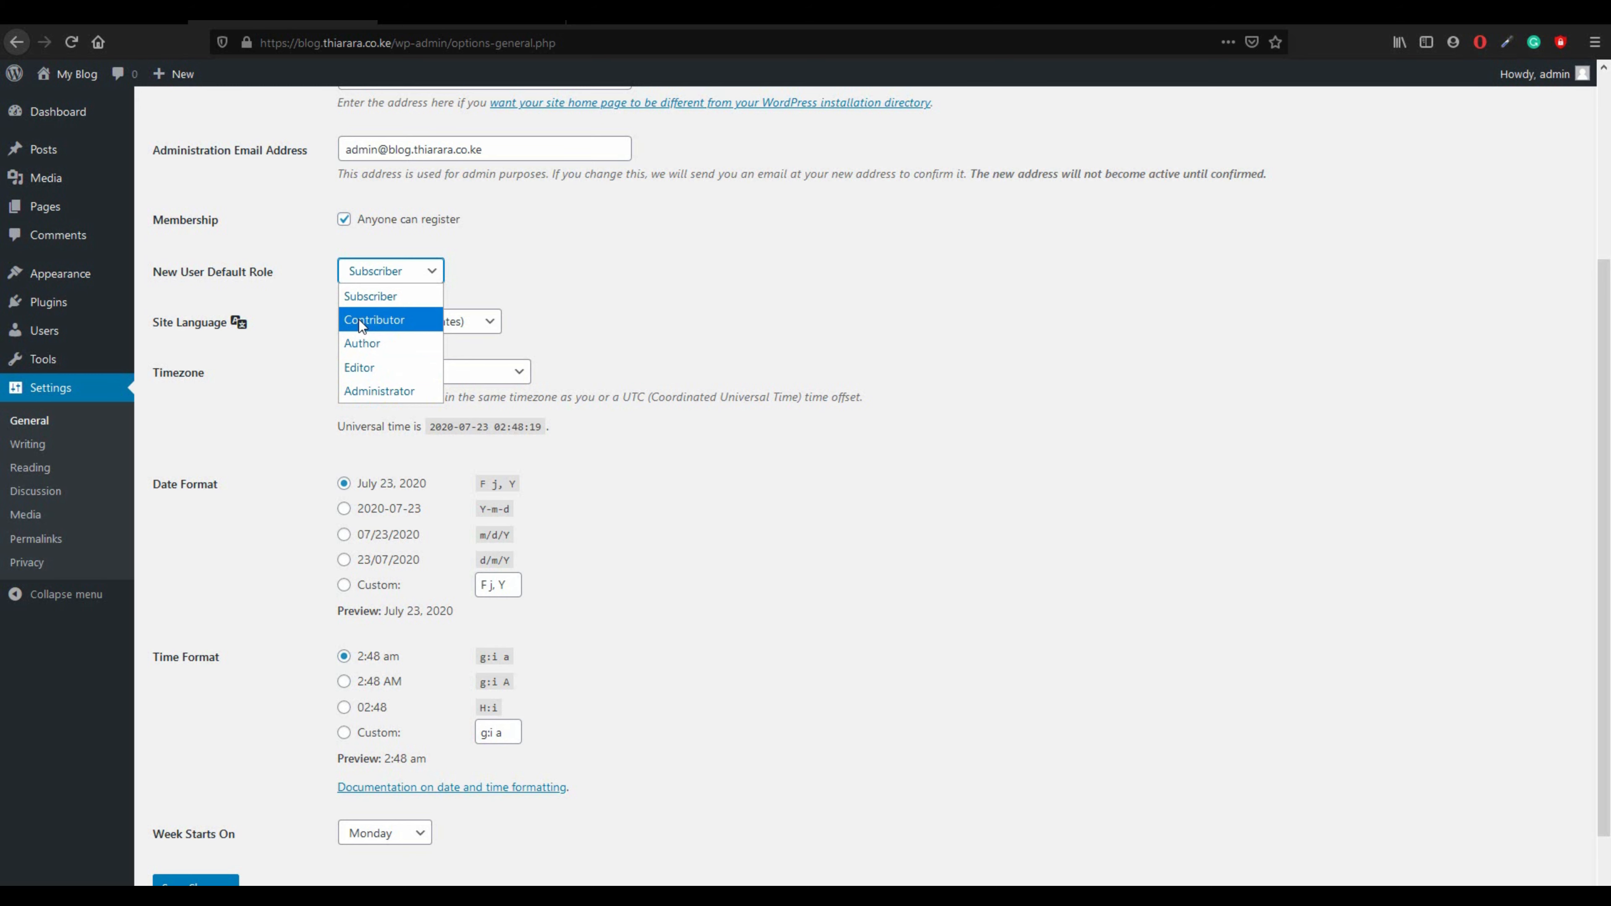
left_click(419, 294)
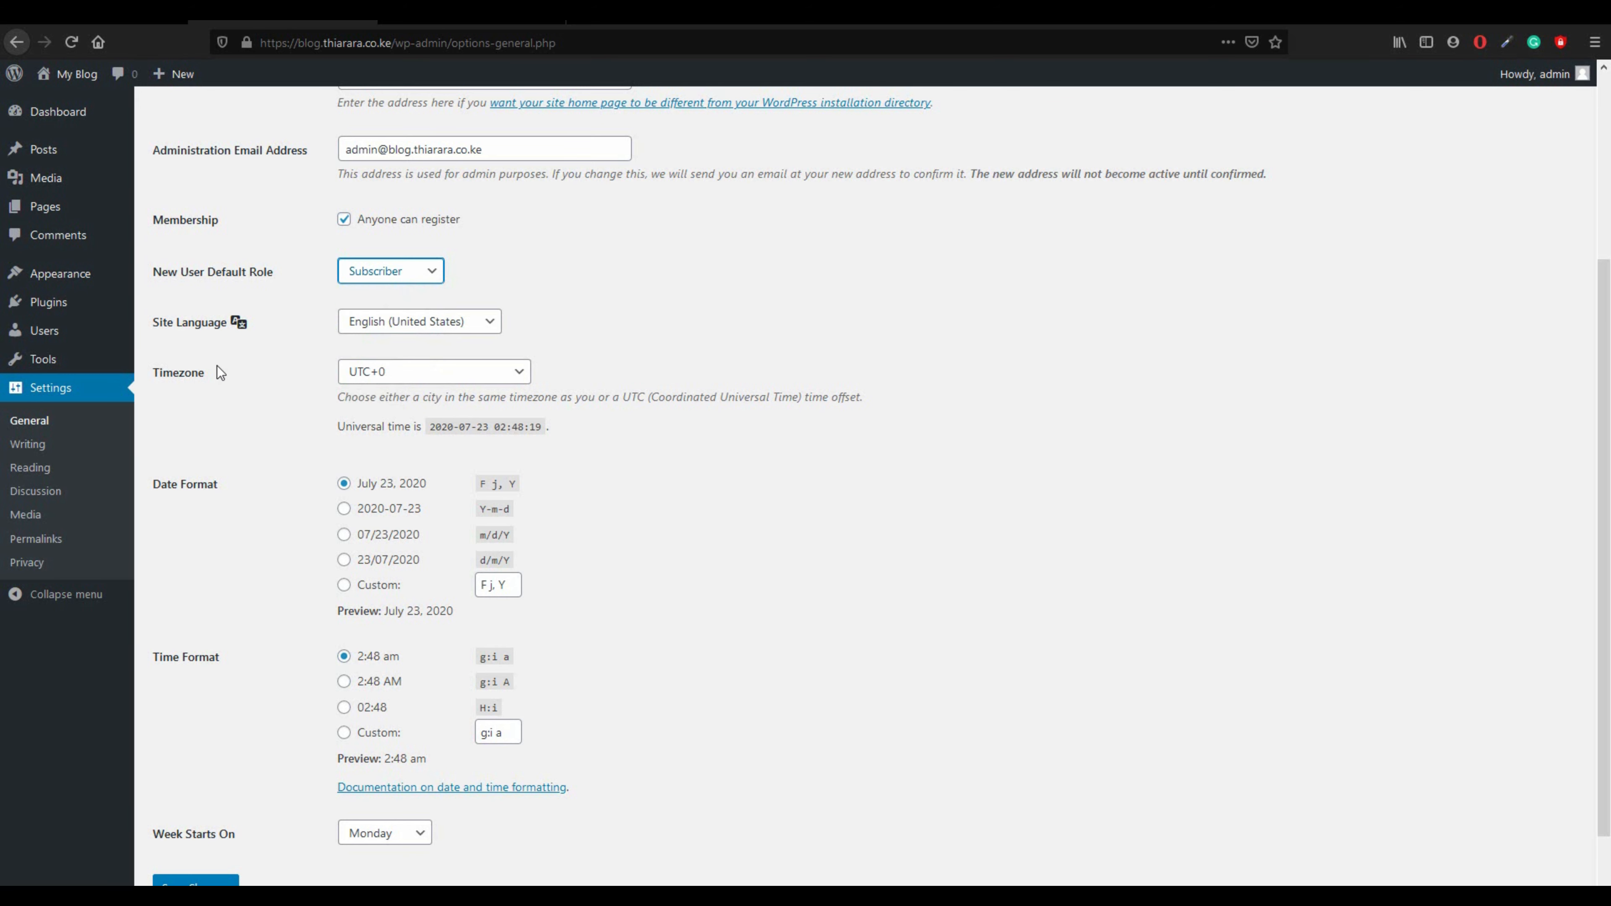
- Set the site timezone to UTC+3 and save the general settings
scroll(254, 361, "down", 2)
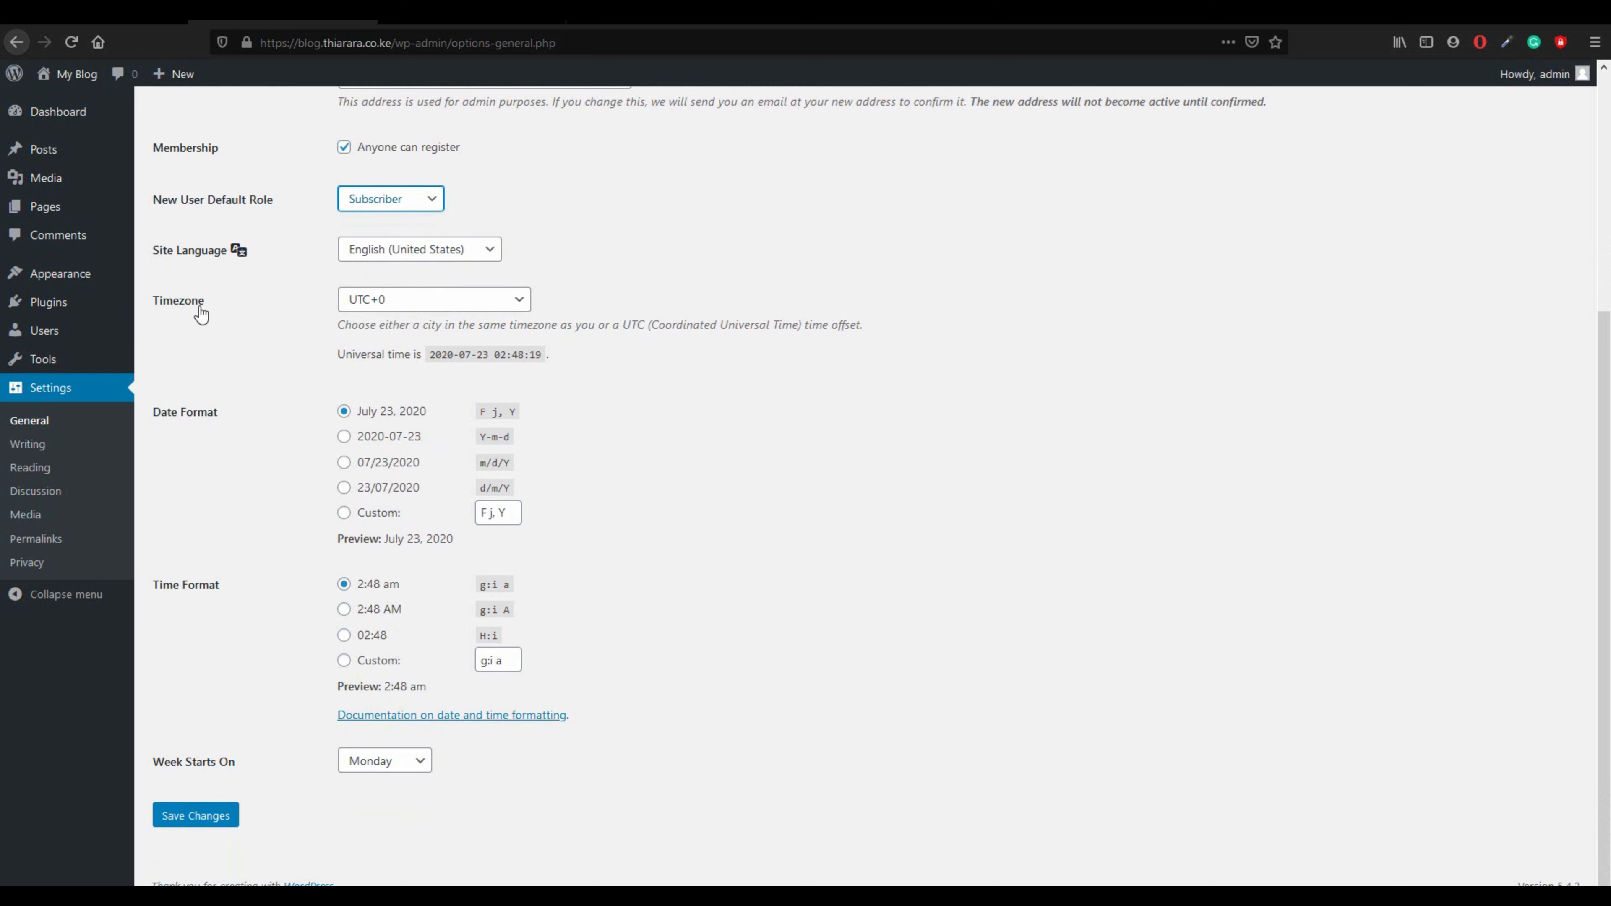
left_click(389, 306)
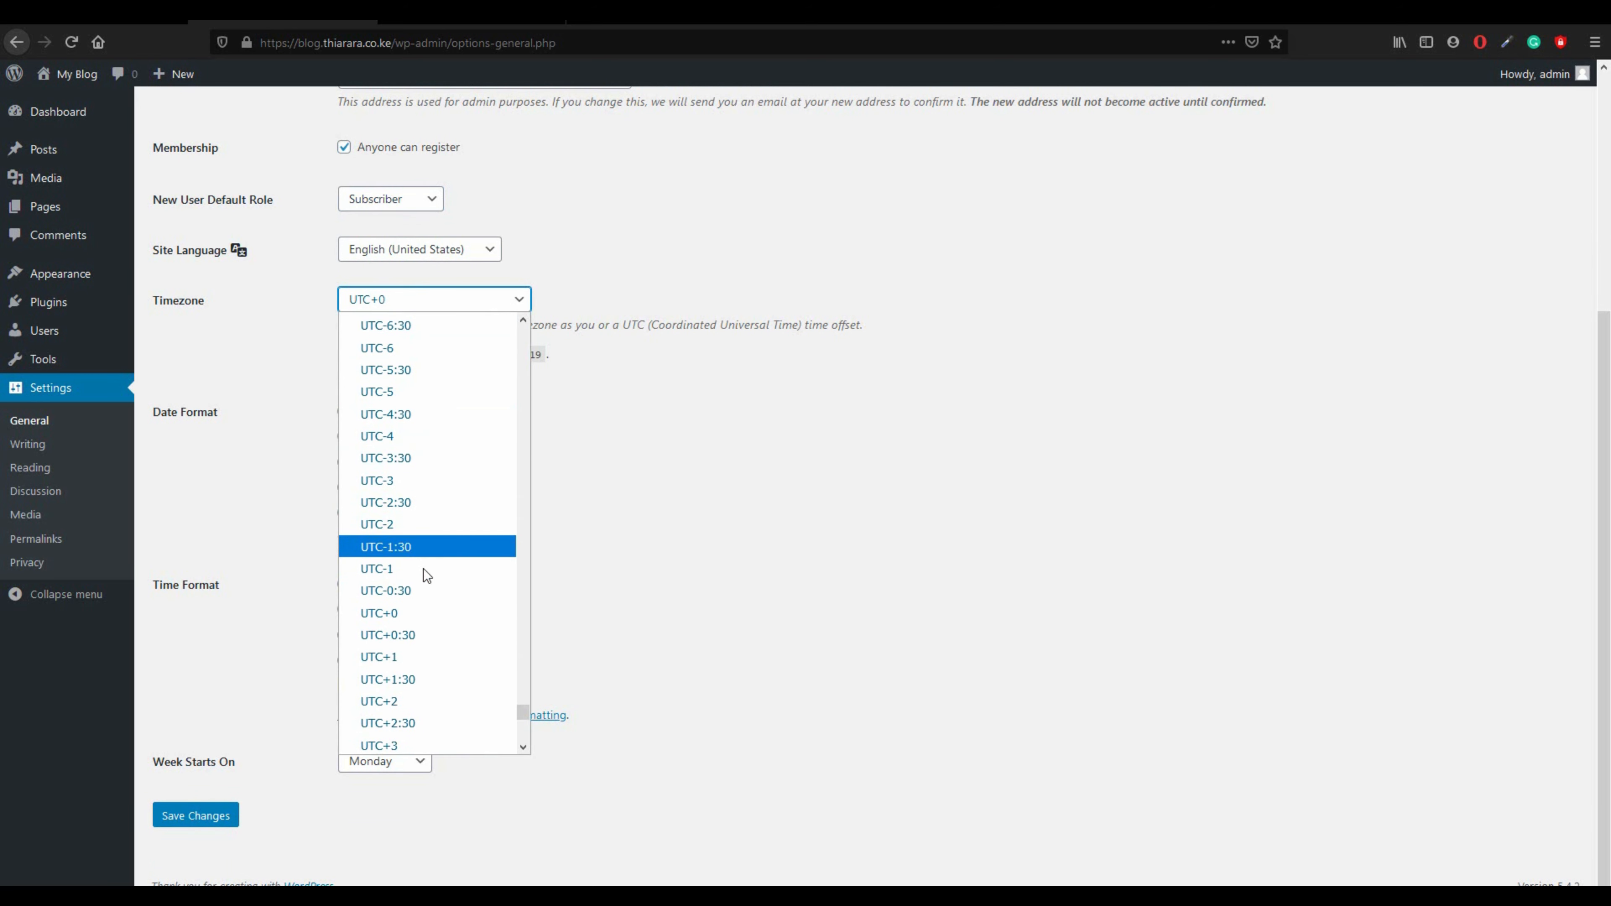
scroll(437, 593, "down", 1)
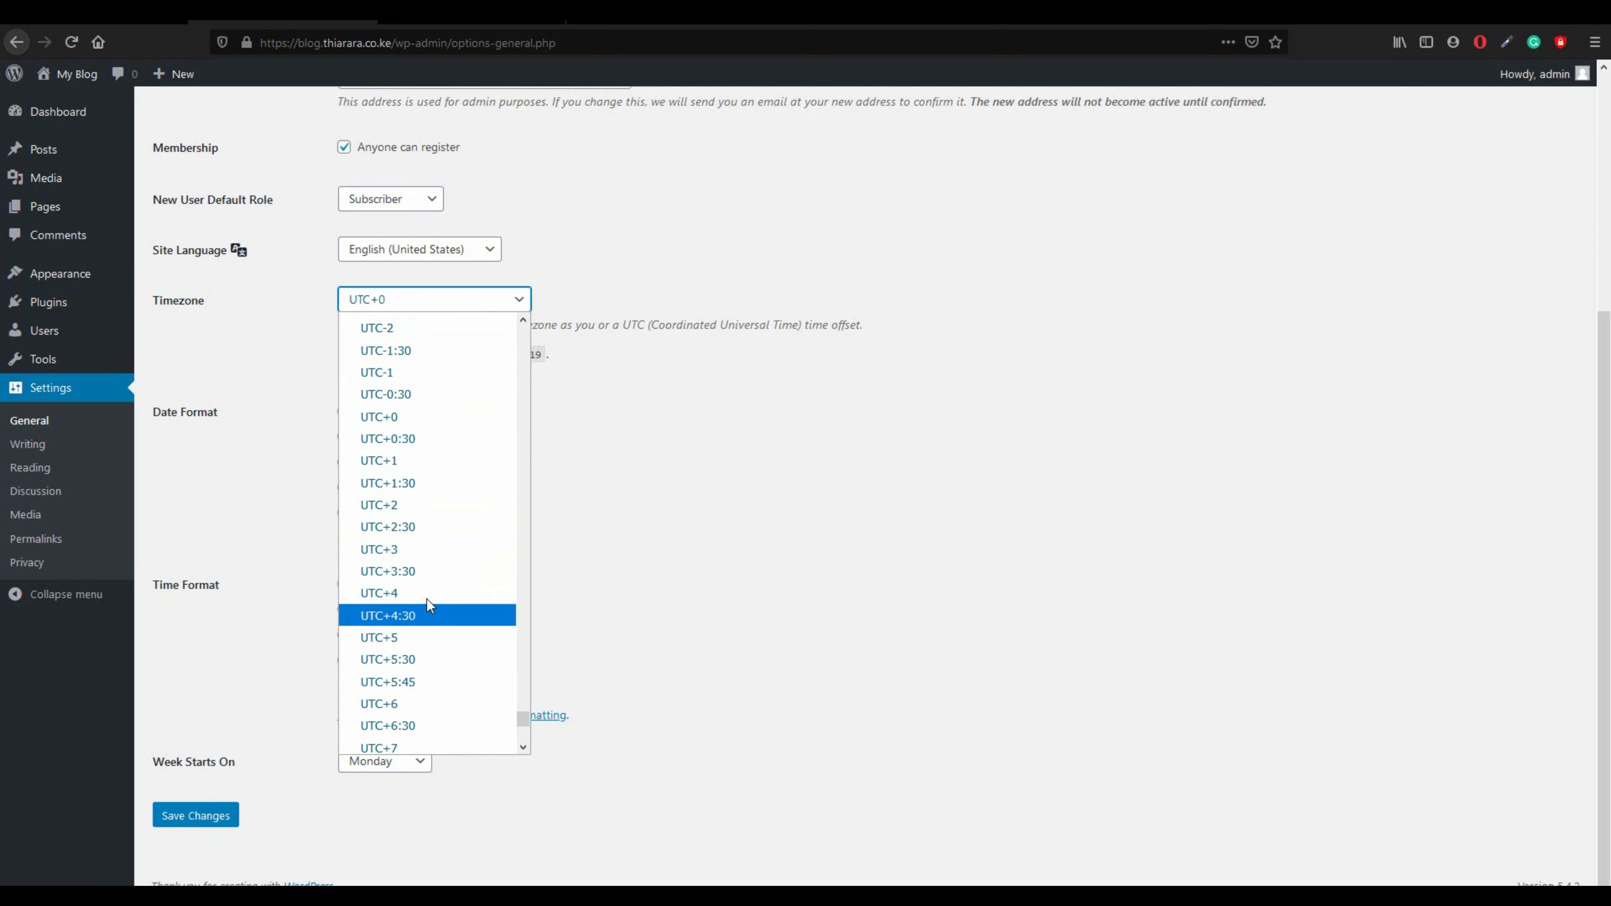
left_click(425, 552)
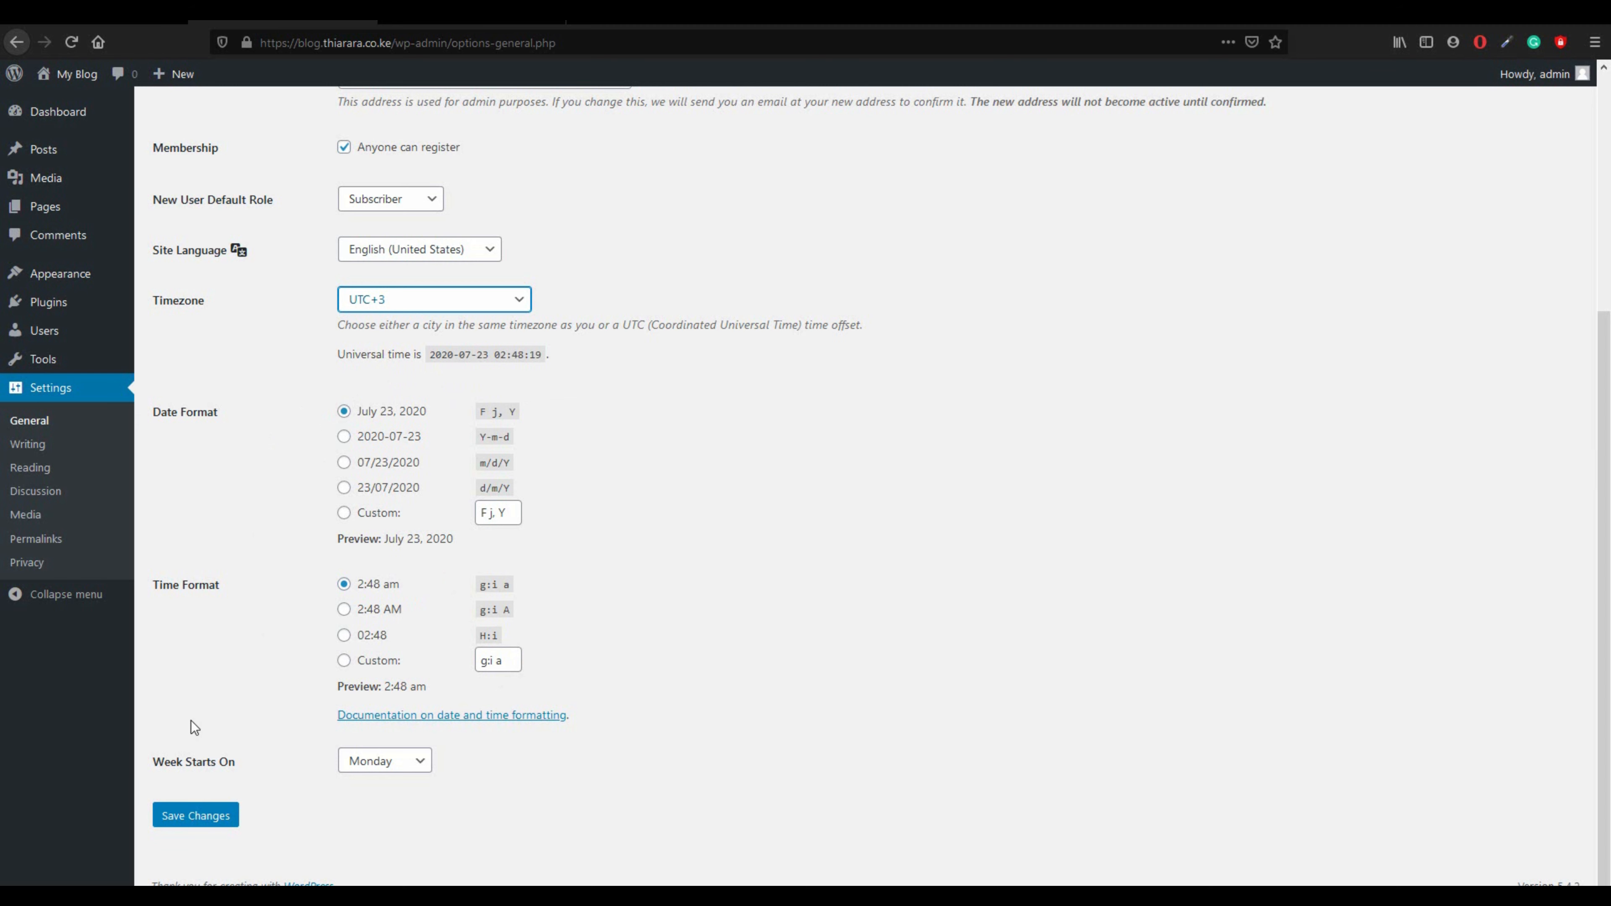
left_click(202, 822)
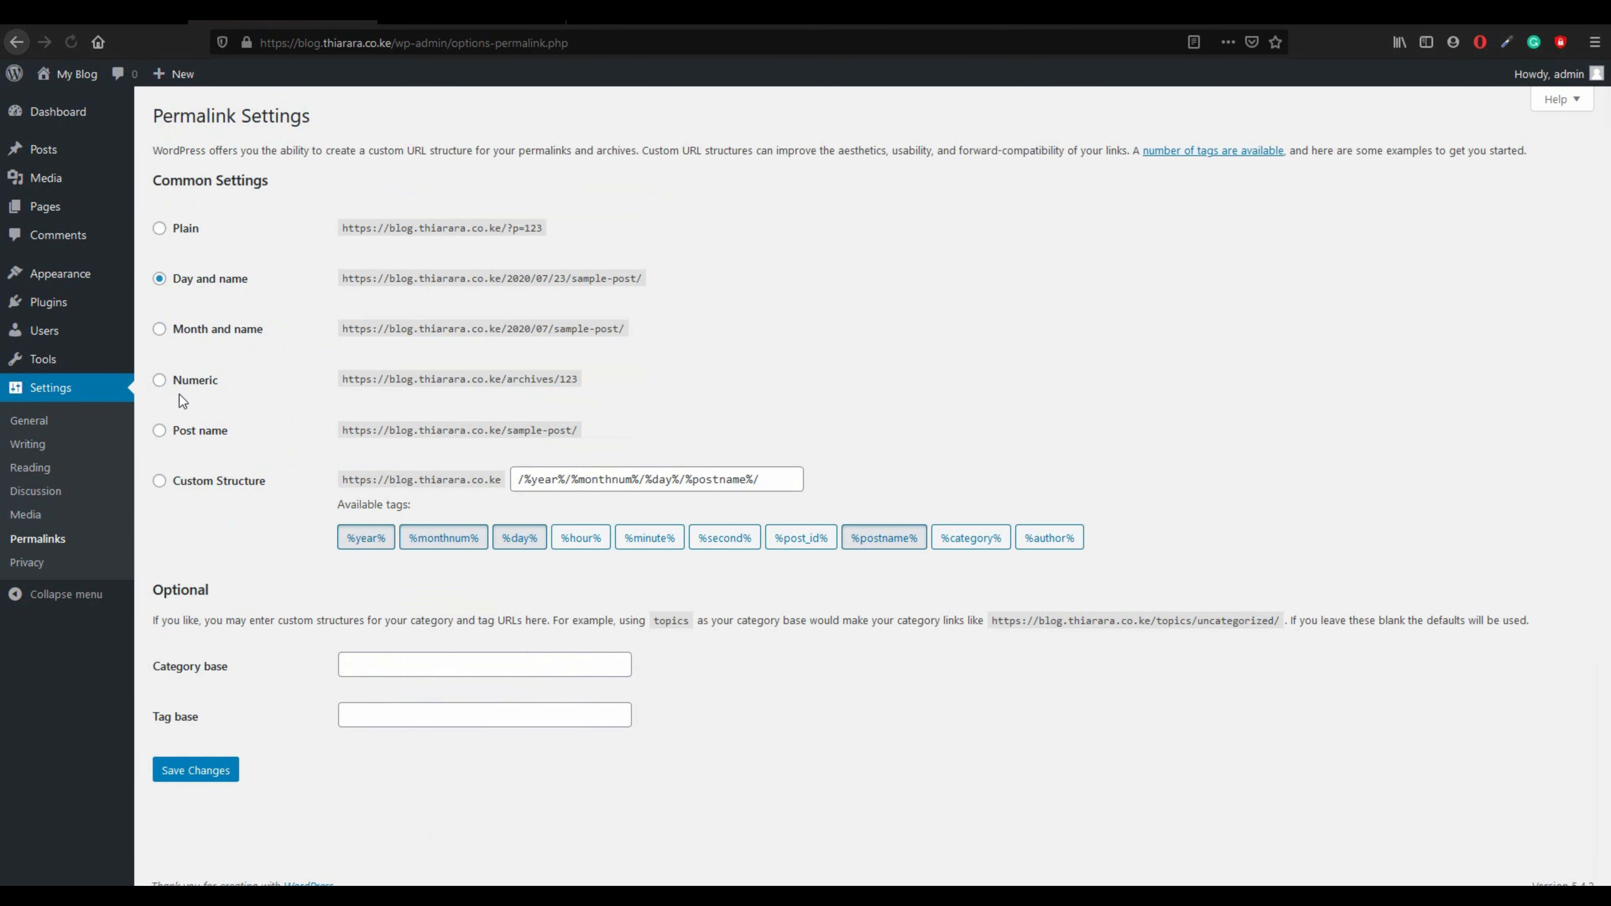
- Set the permalink structure to Post name and save the changes
left_click(160, 432)
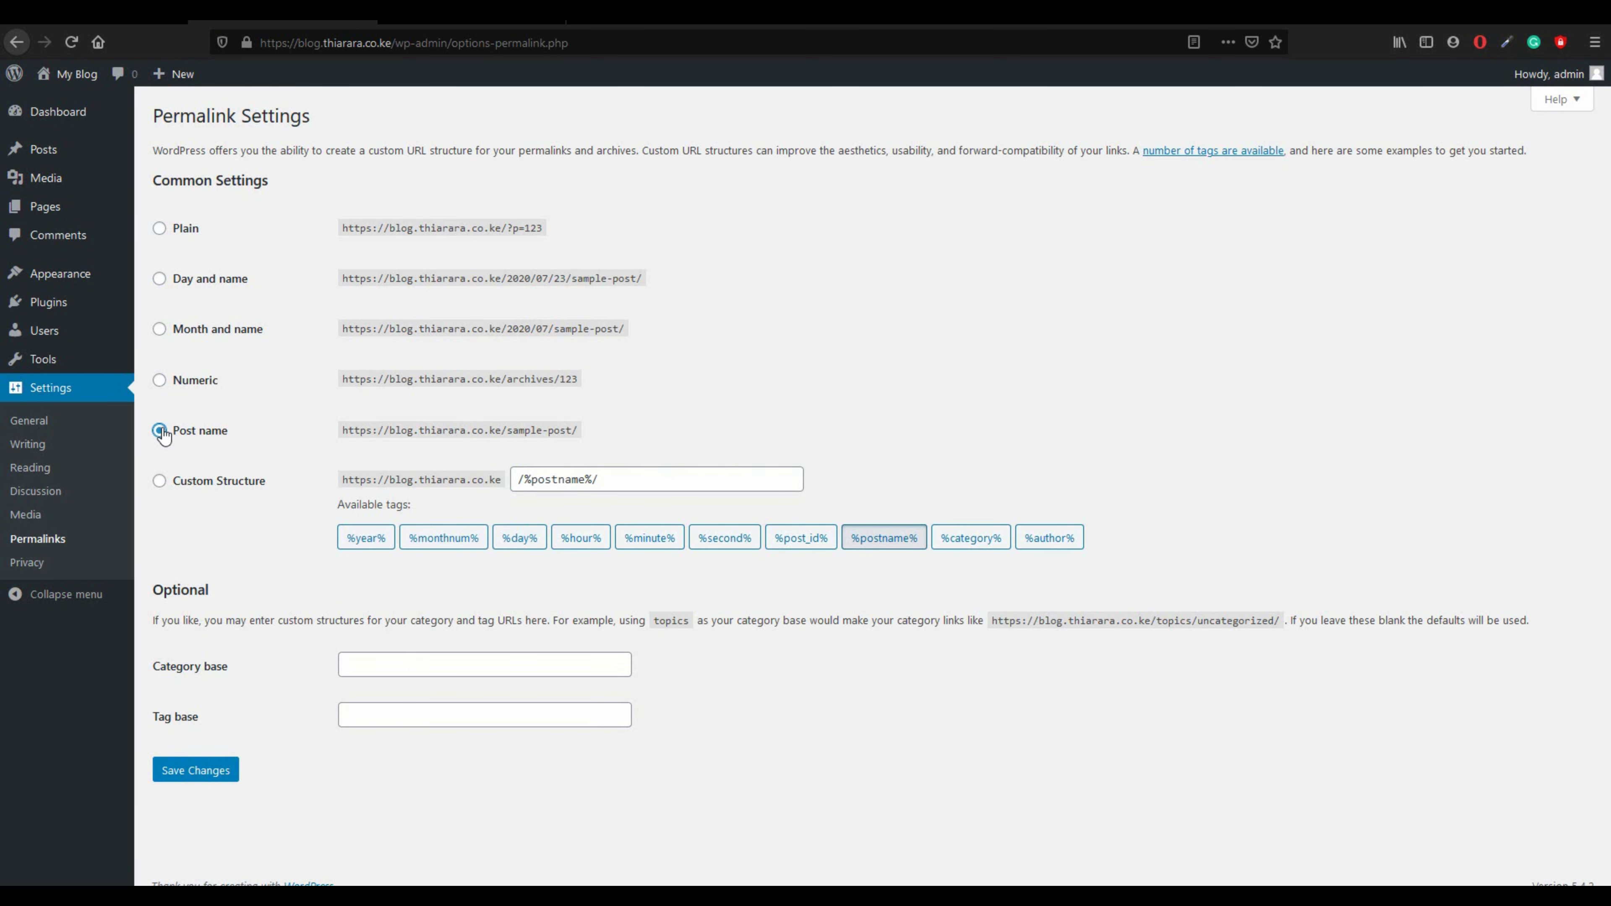
left_click(207, 776)
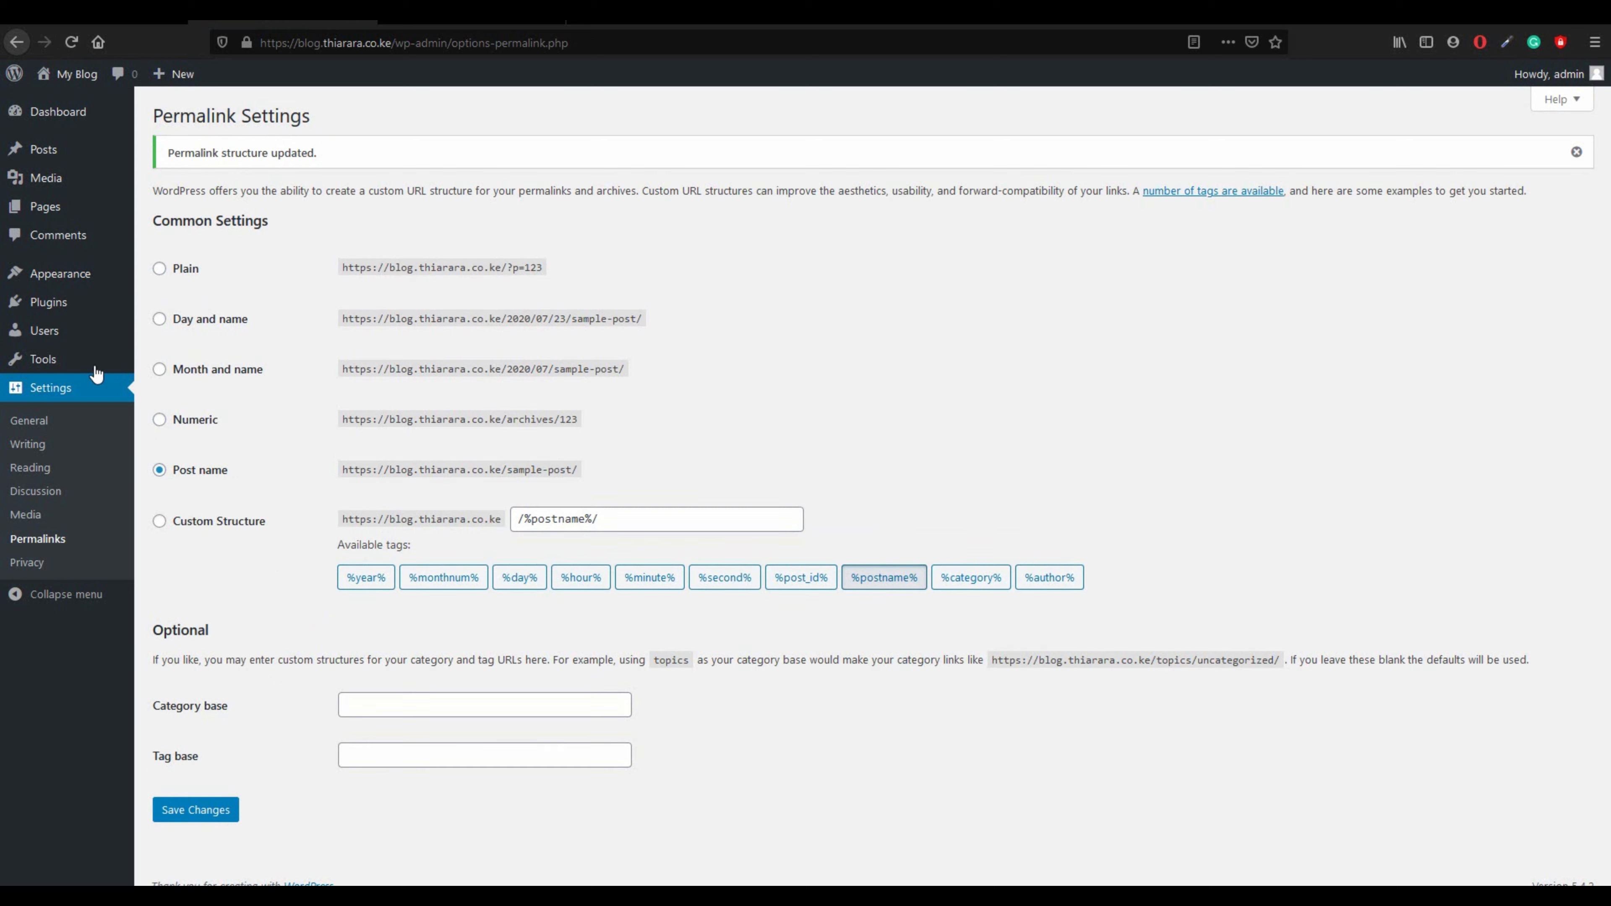
- In the theme customizer's site identity, upload b57afc4d-532c-453f-a51c-106aa6774cc9_200x200.png from the Desktop and choose it as the logo
mouse_move(91, 284)
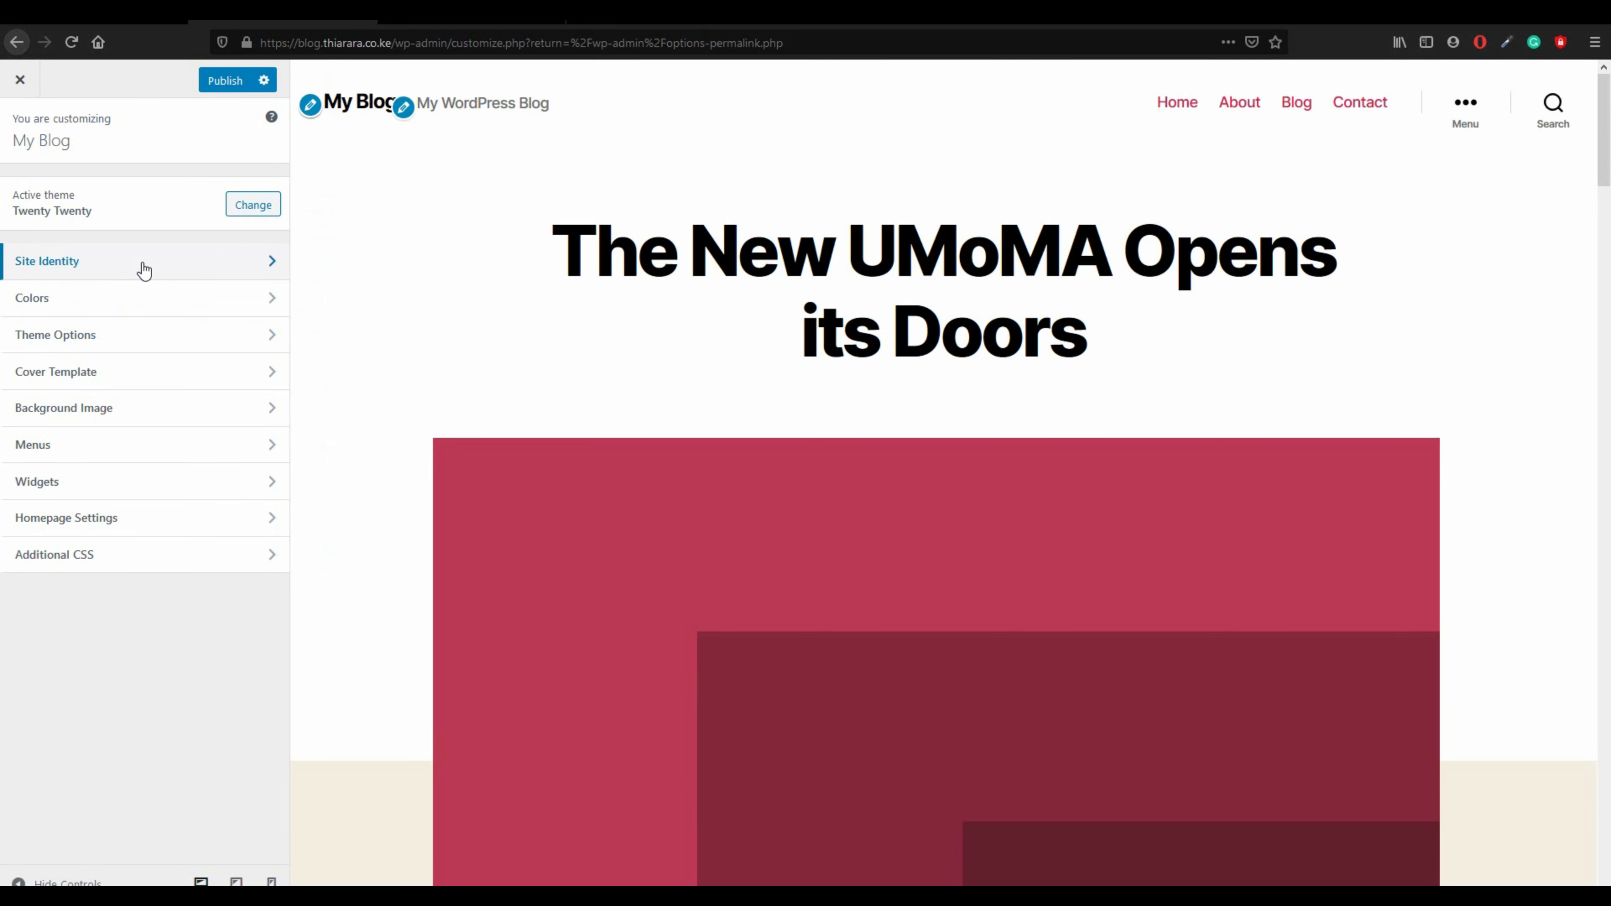
left_click(150, 267)
left_click(141, 214)
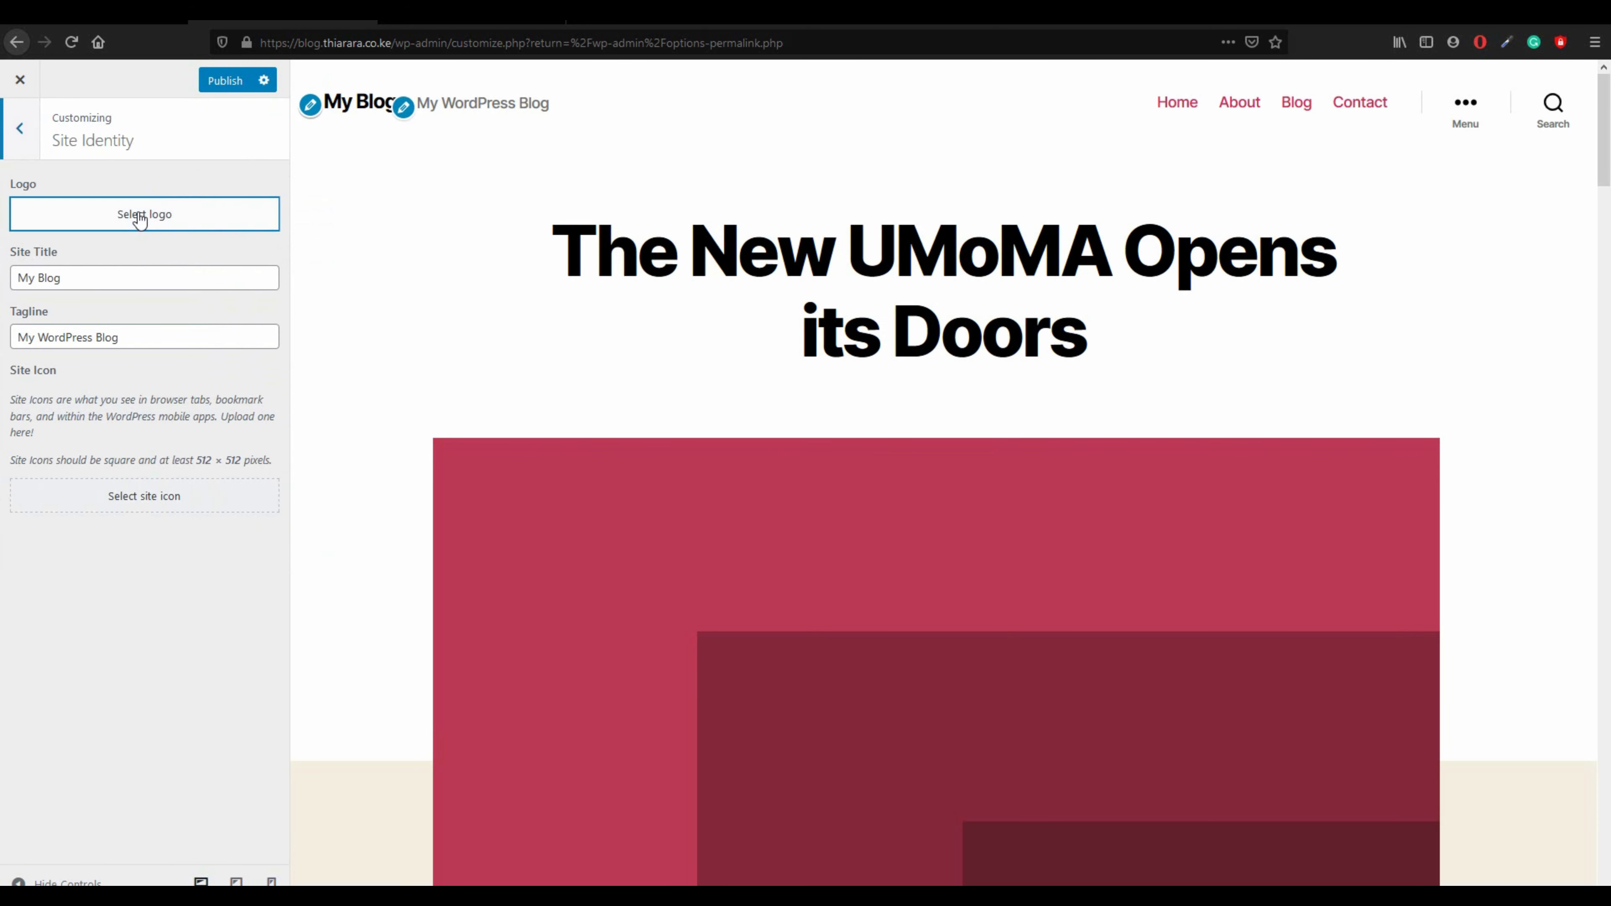
left_click(791, 448)
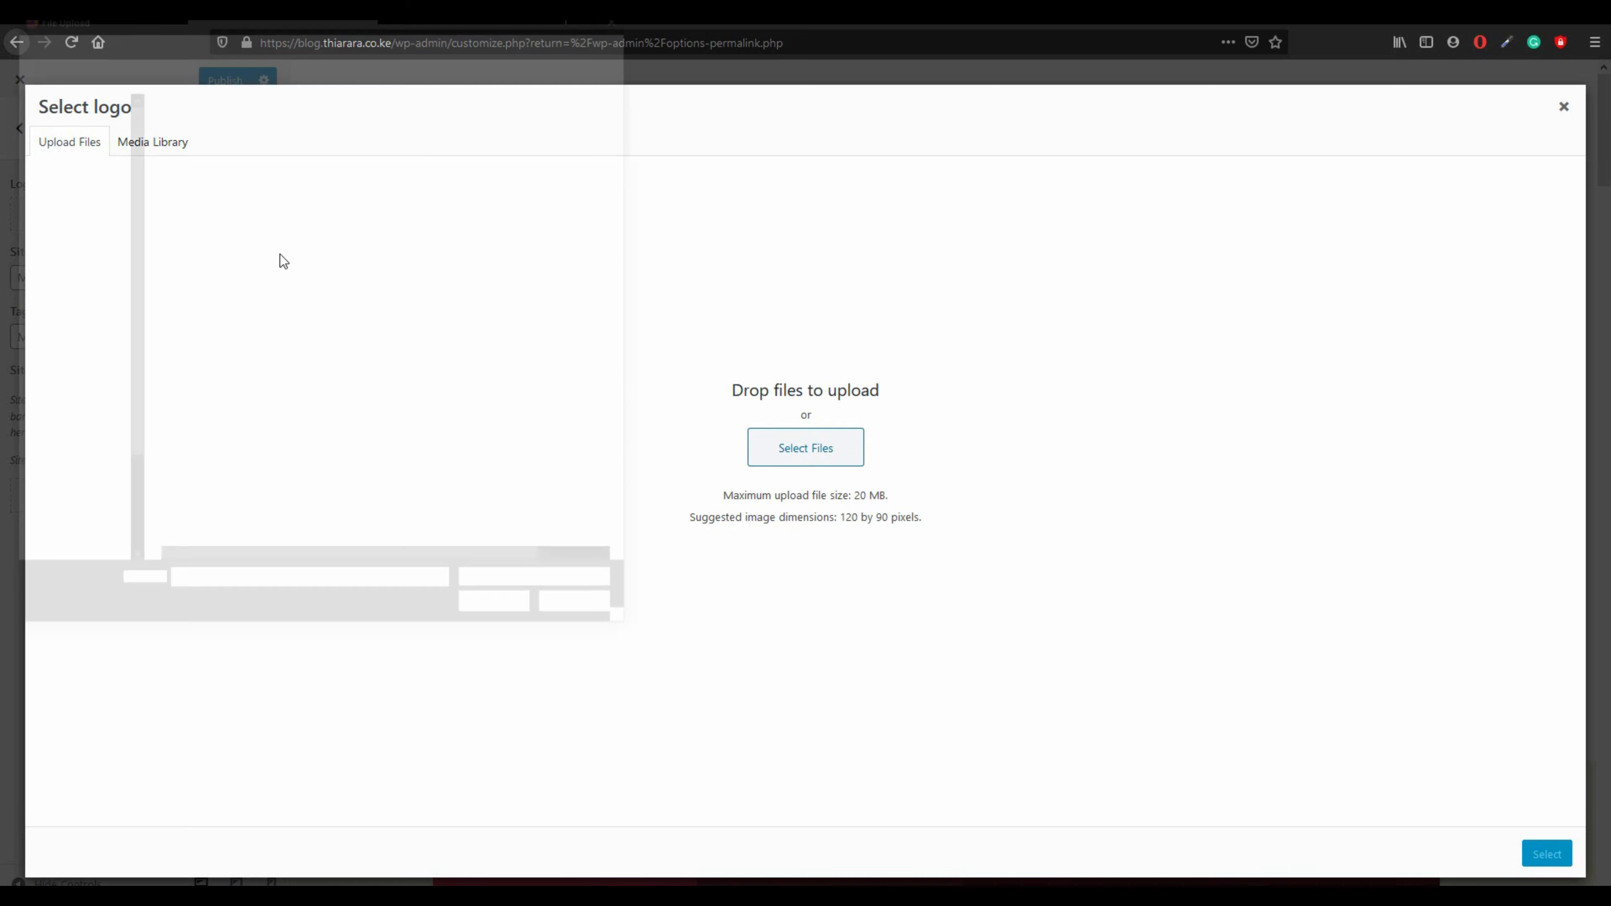
left_click(200, 137)
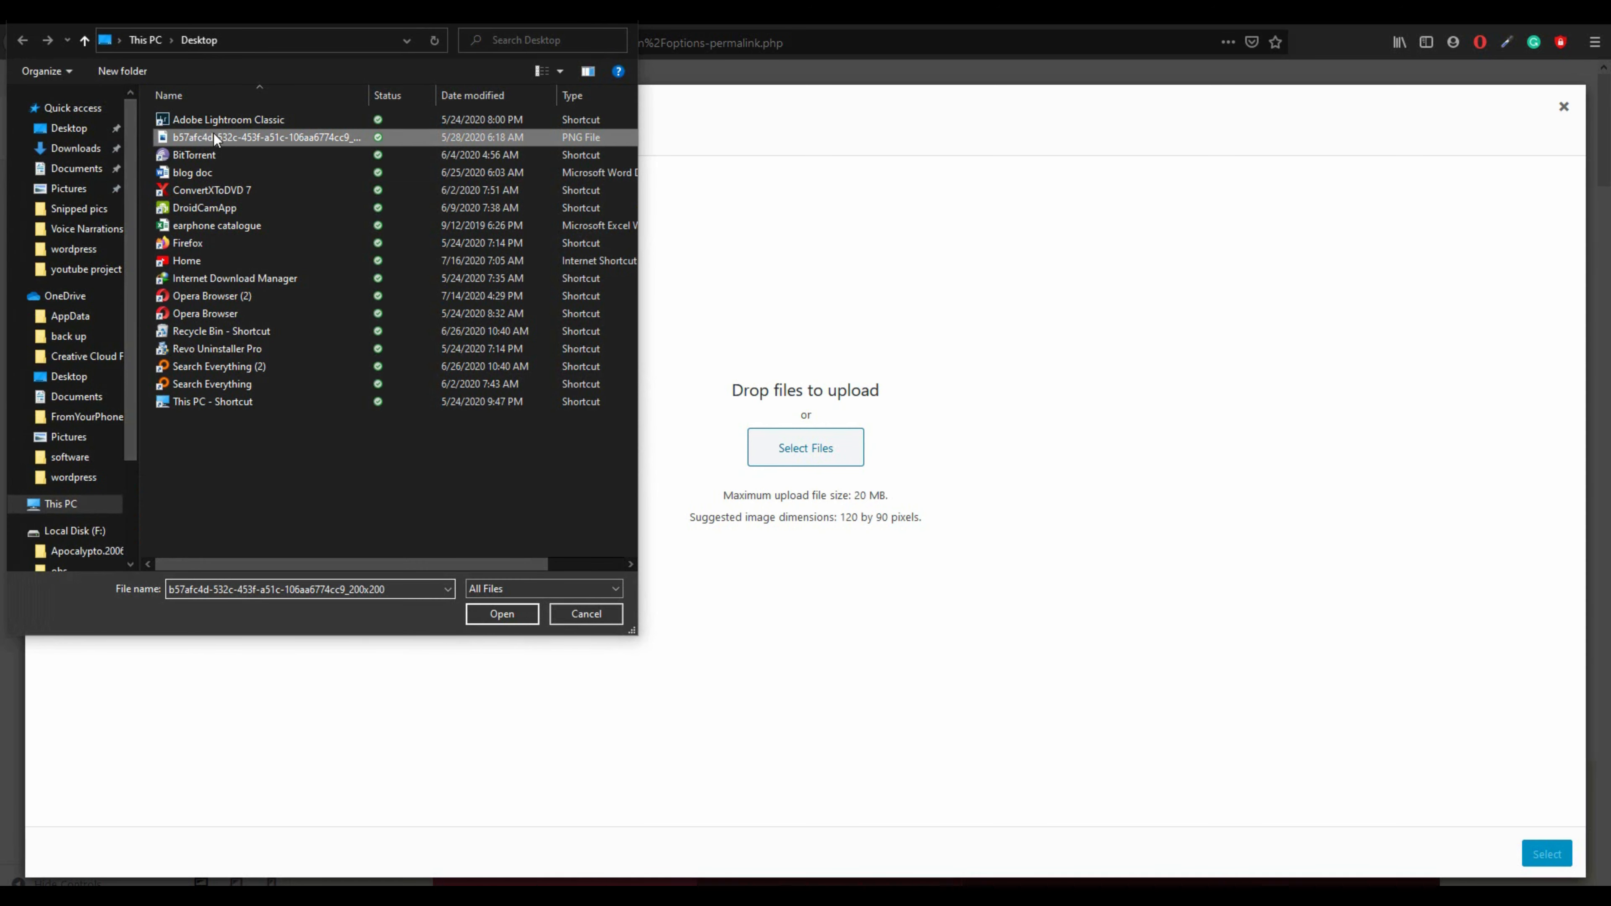
left_click(501, 612)
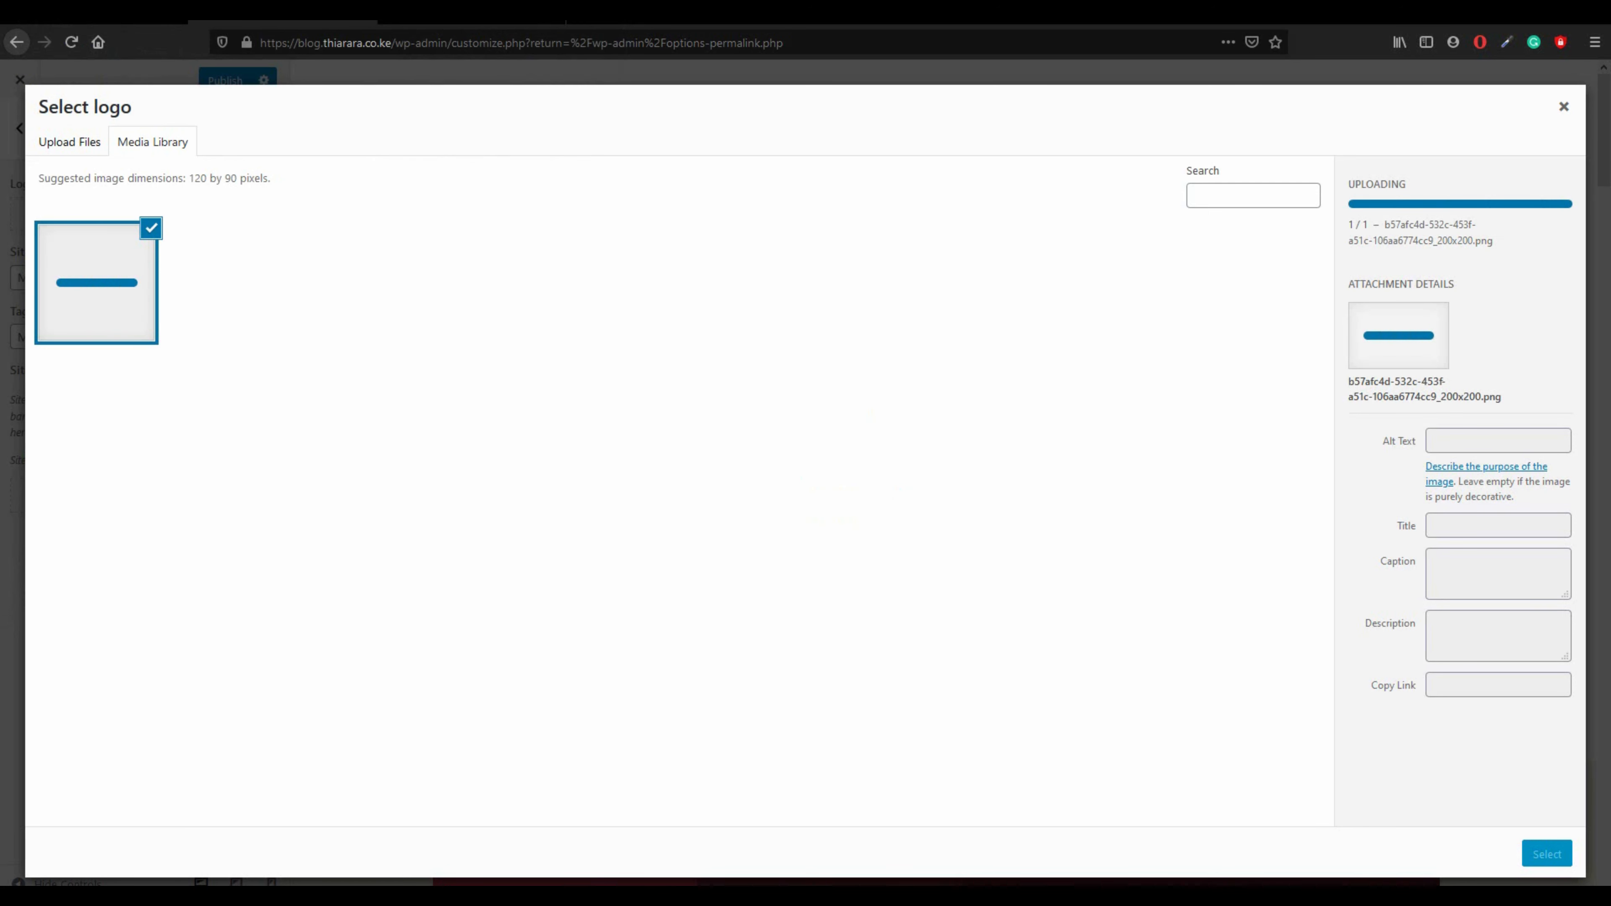
left_click(1546, 854)
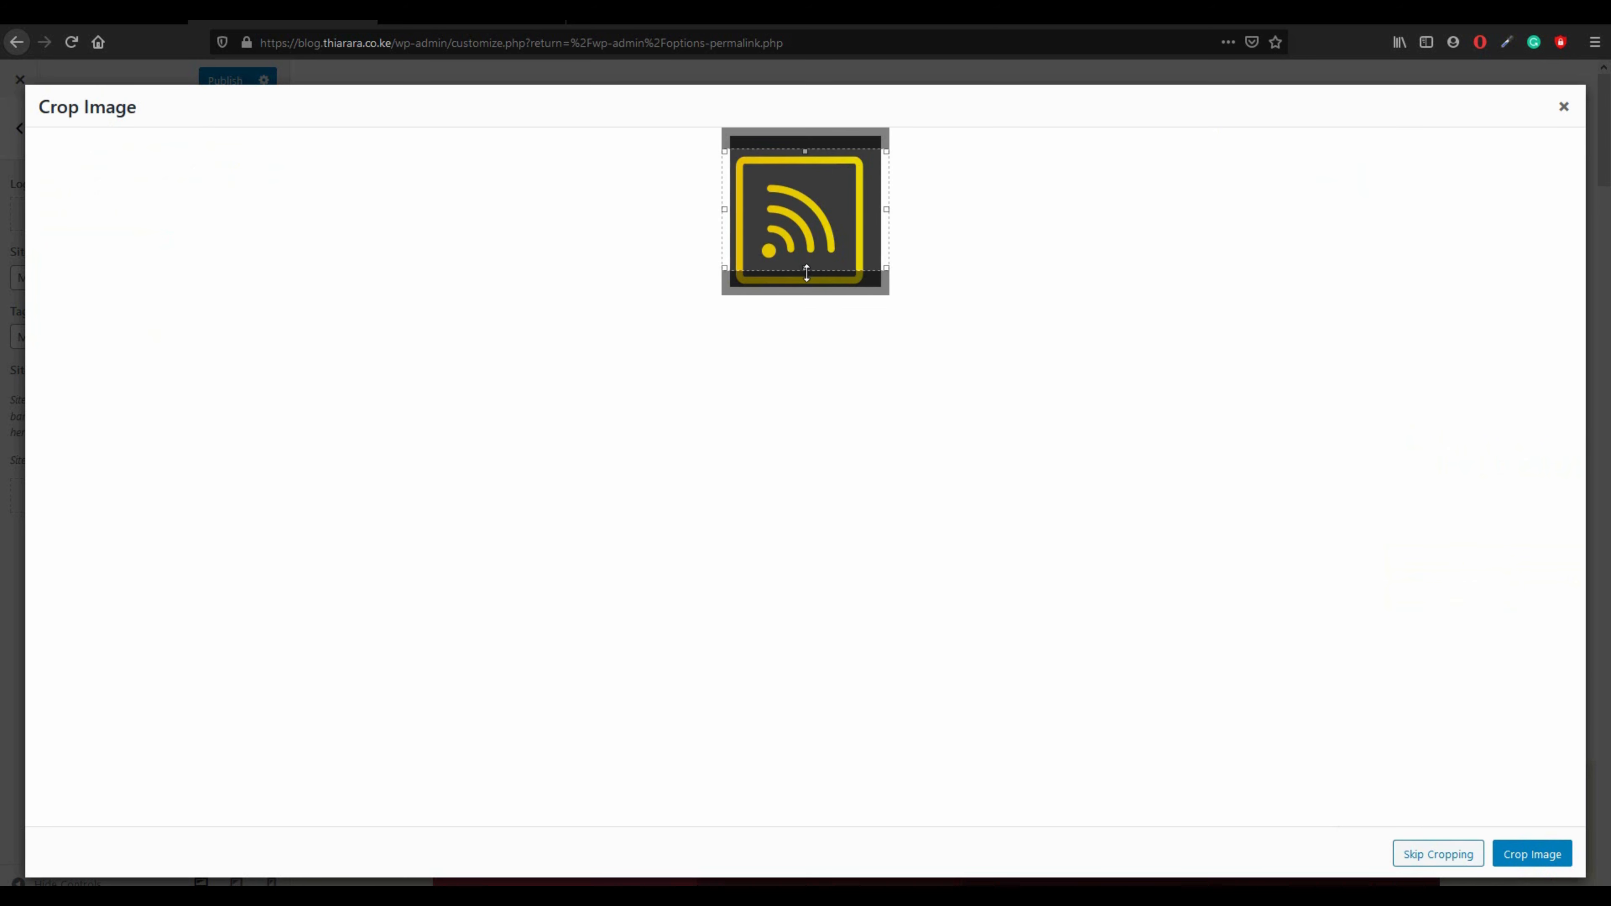
- Crop the logo by extending the crop area's lower edge below the yellow frame and trimming both side edges
left_click_drag(808, 269, 807, 285)
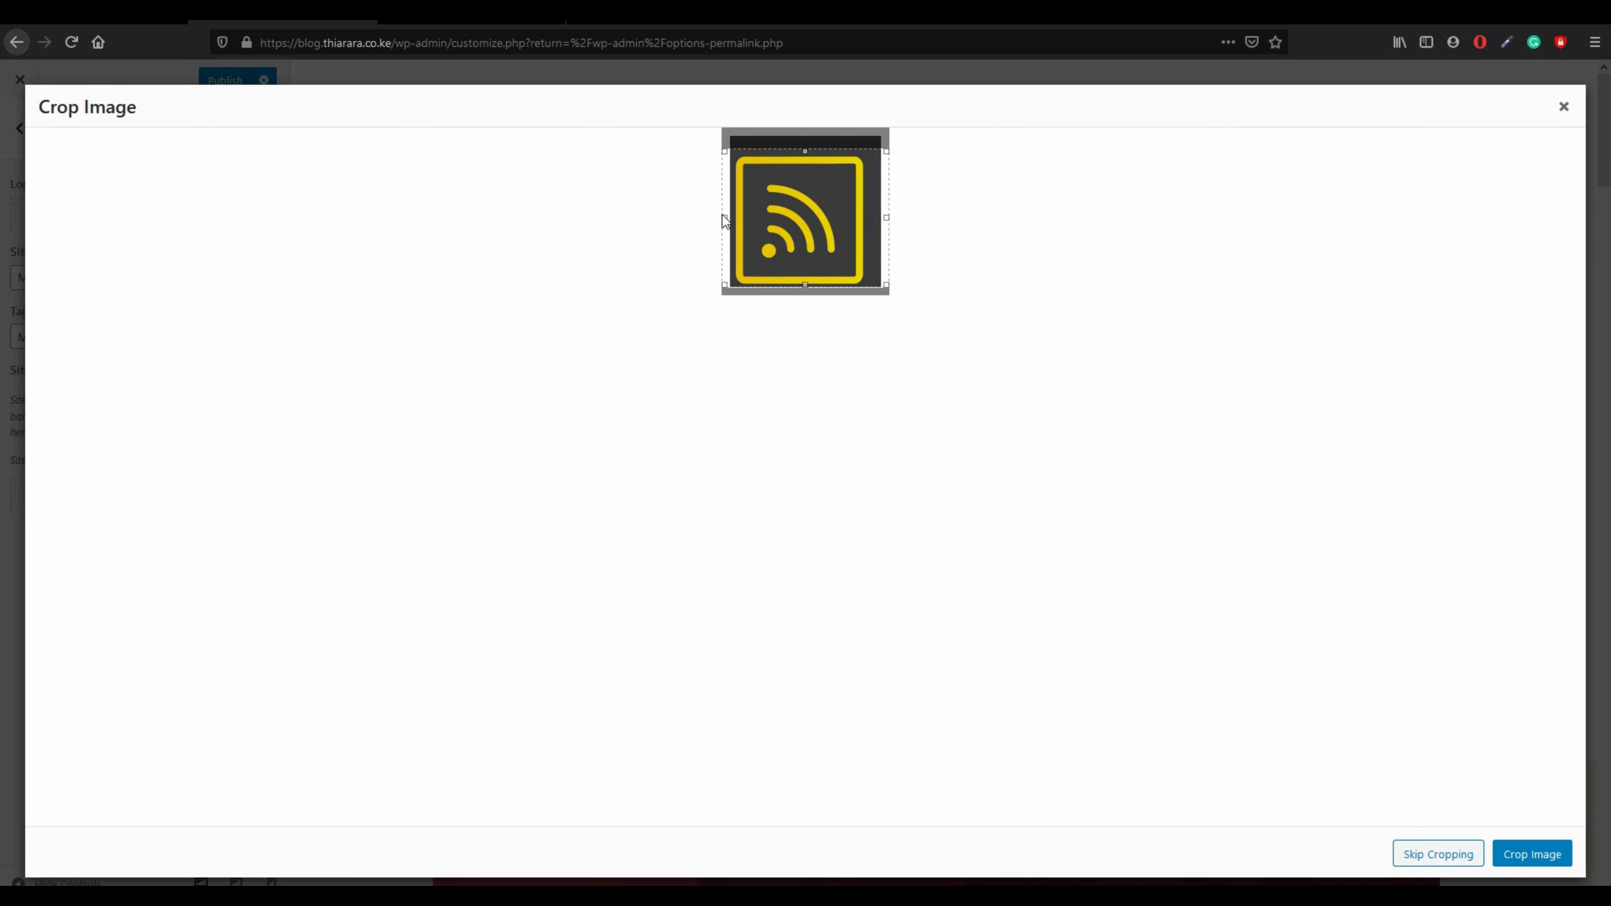
left_click_drag(724, 218, 732, 218)
left_click_drag(888, 215, 878, 215)
left_click(1558, 856)
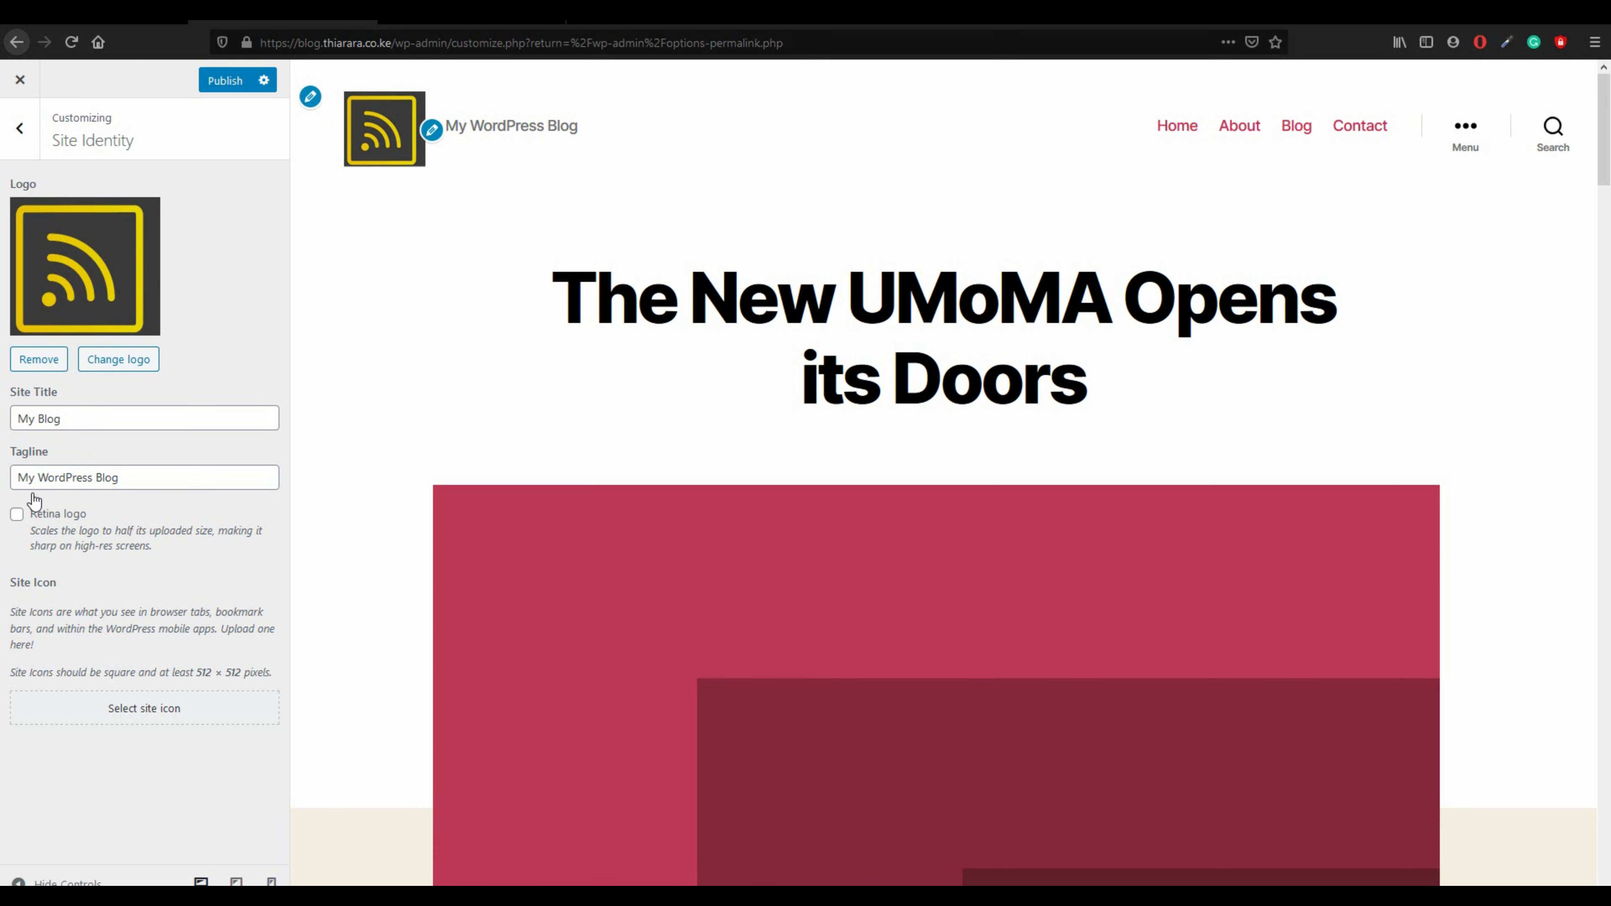
- Set the site icon to the uploaded yellow feed image from the media library, cropped with the default area
left_click(119, 712)
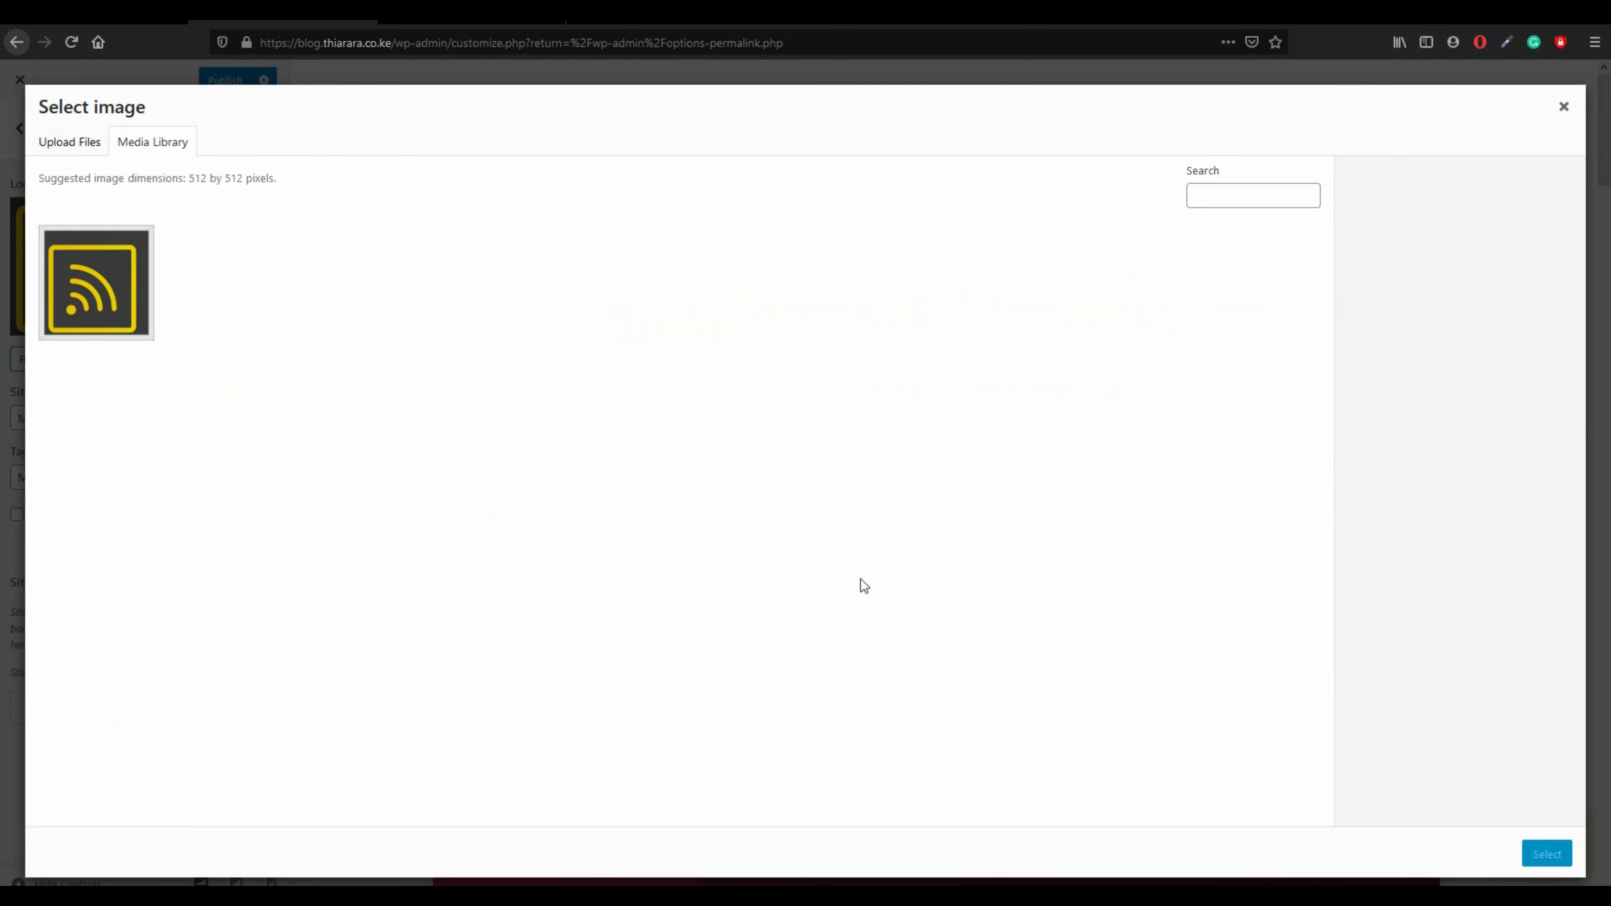
left_click(120, 312)
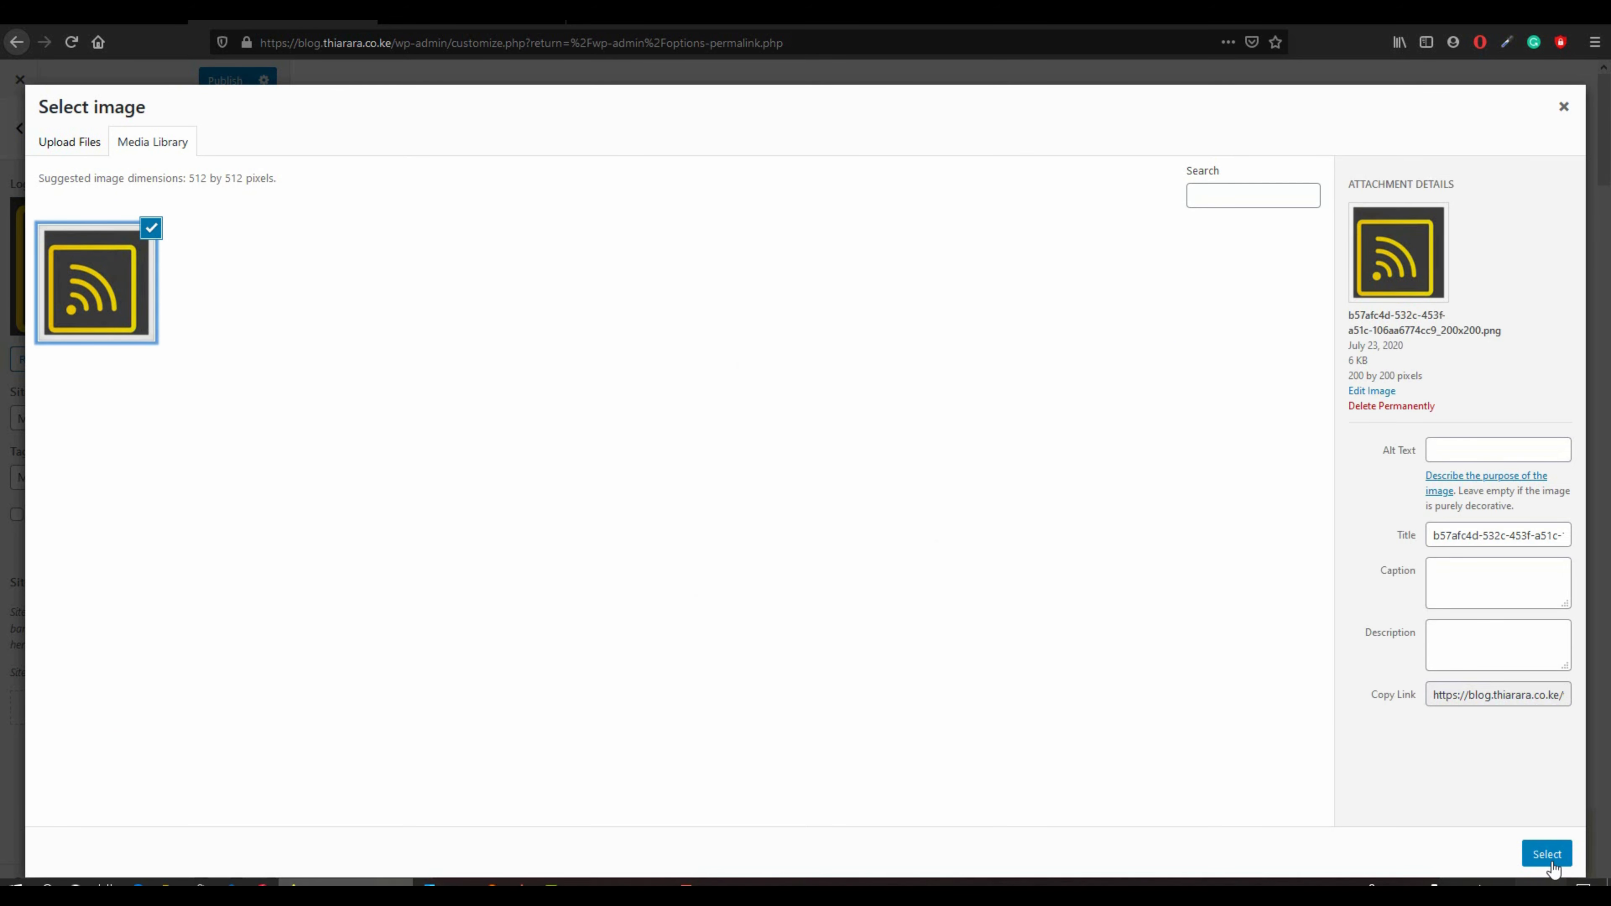
left_click(1545, 855)
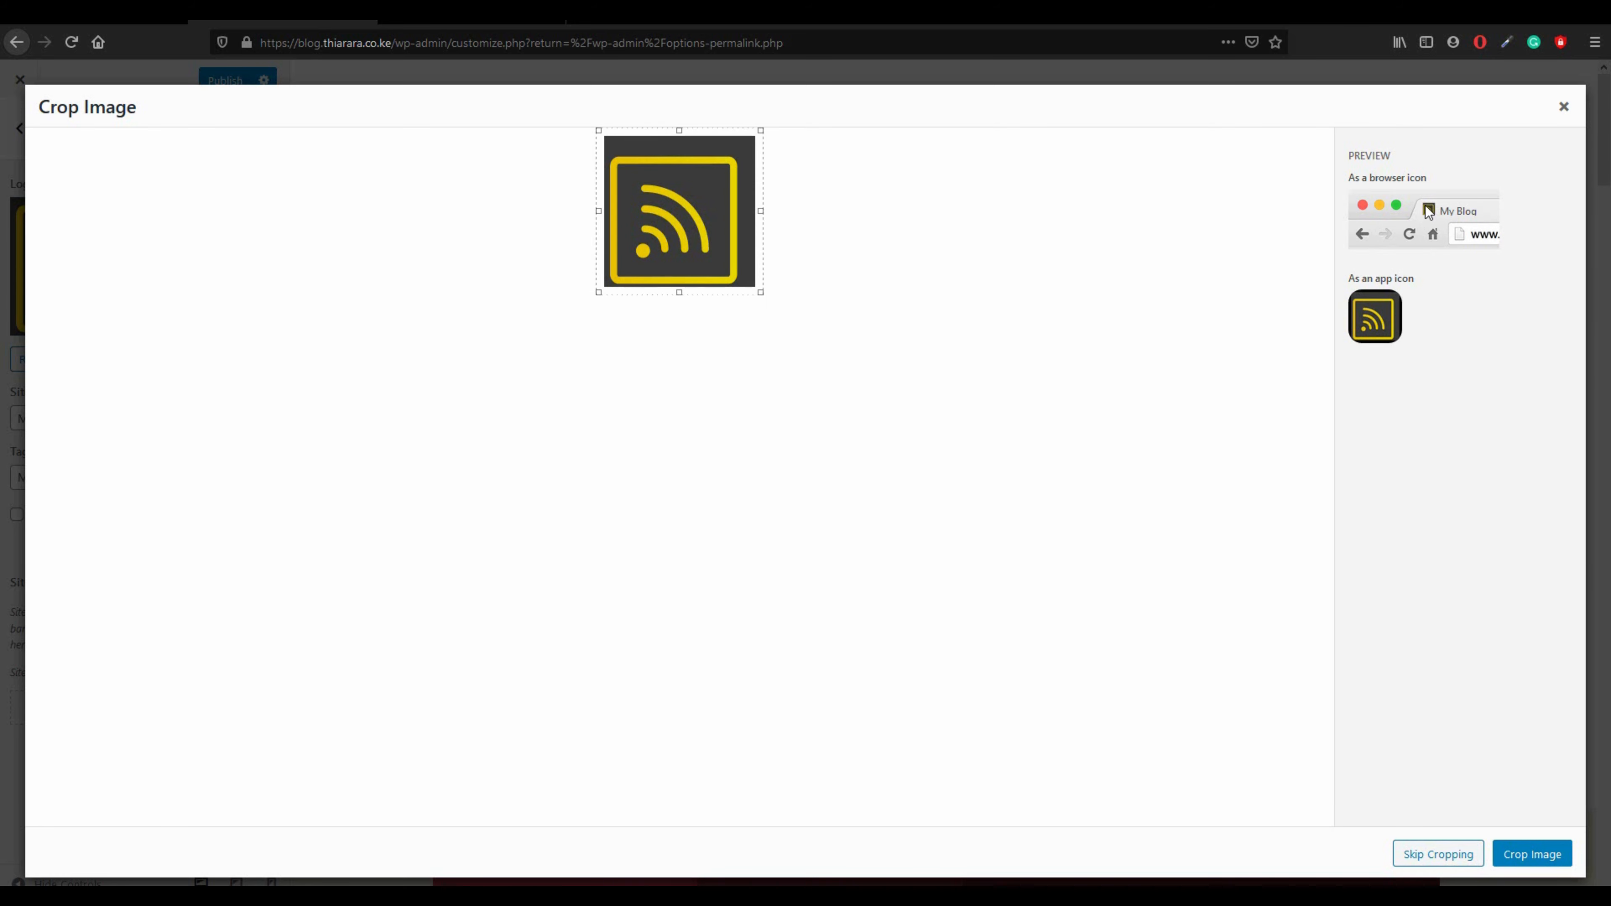
left_click(1532, 862)
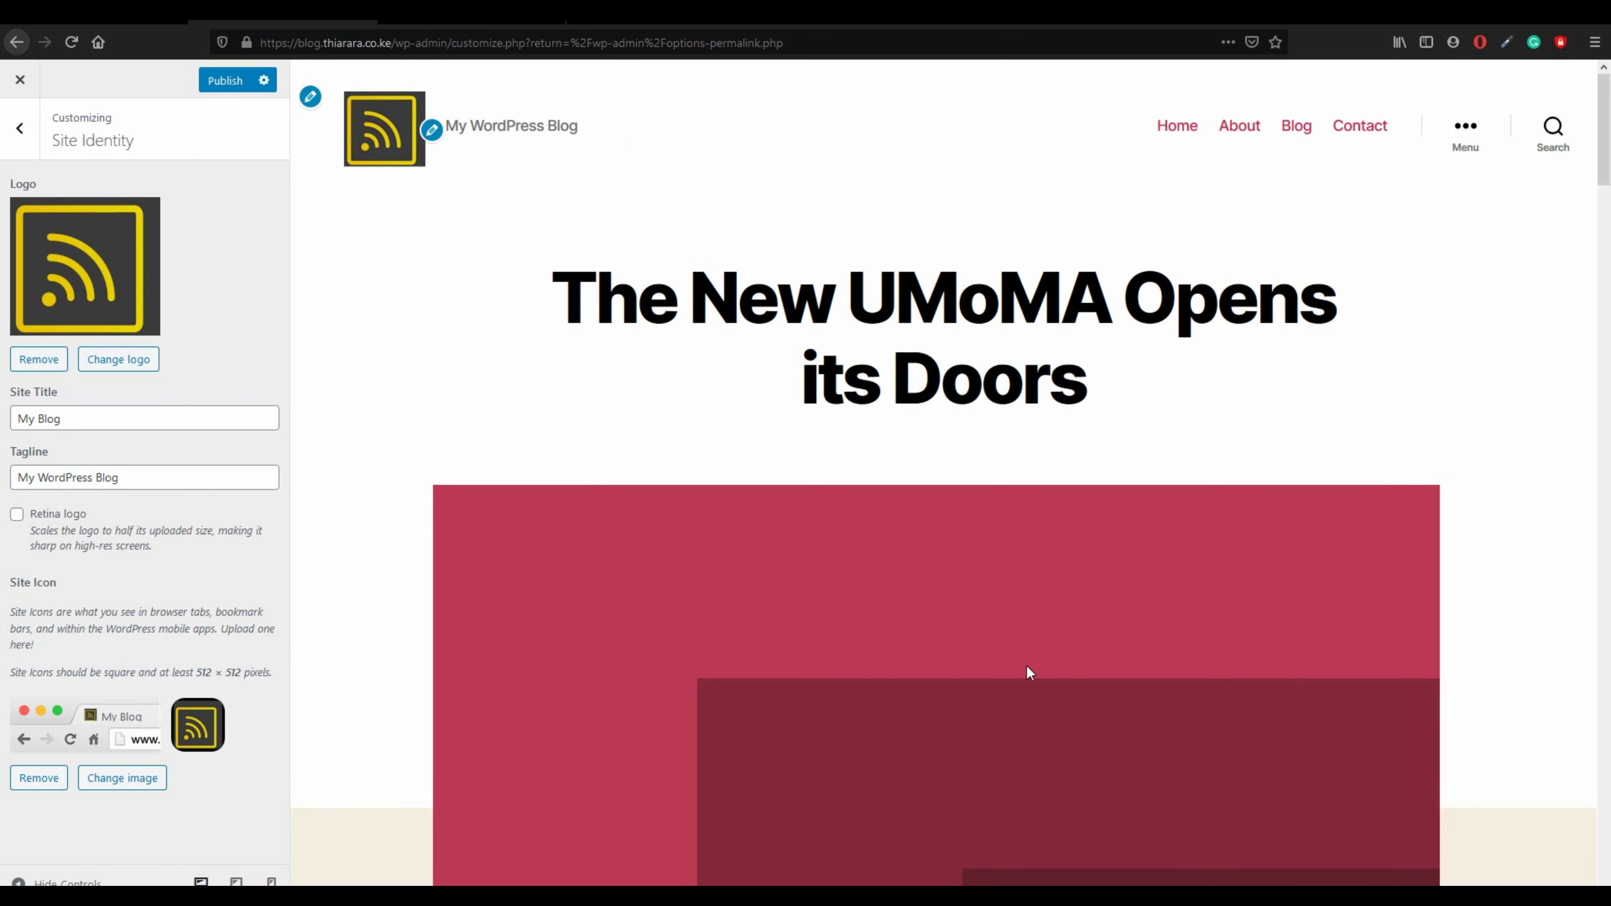
- Publish the site identity changes and close the customizer
left_click(232, 83)
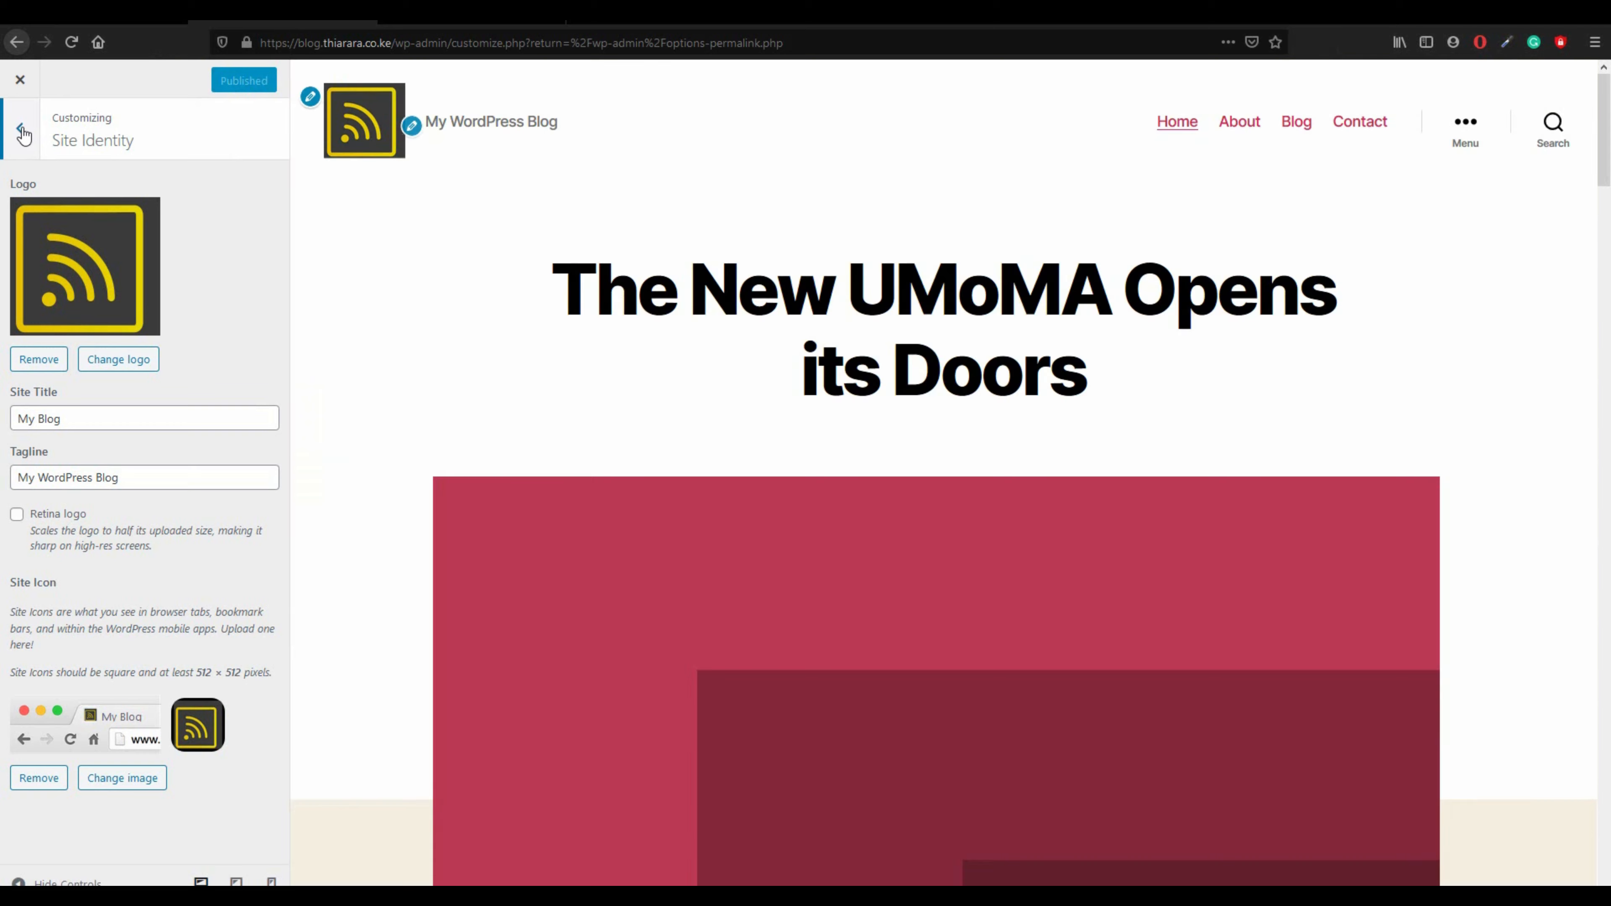
left_click(23, 131)
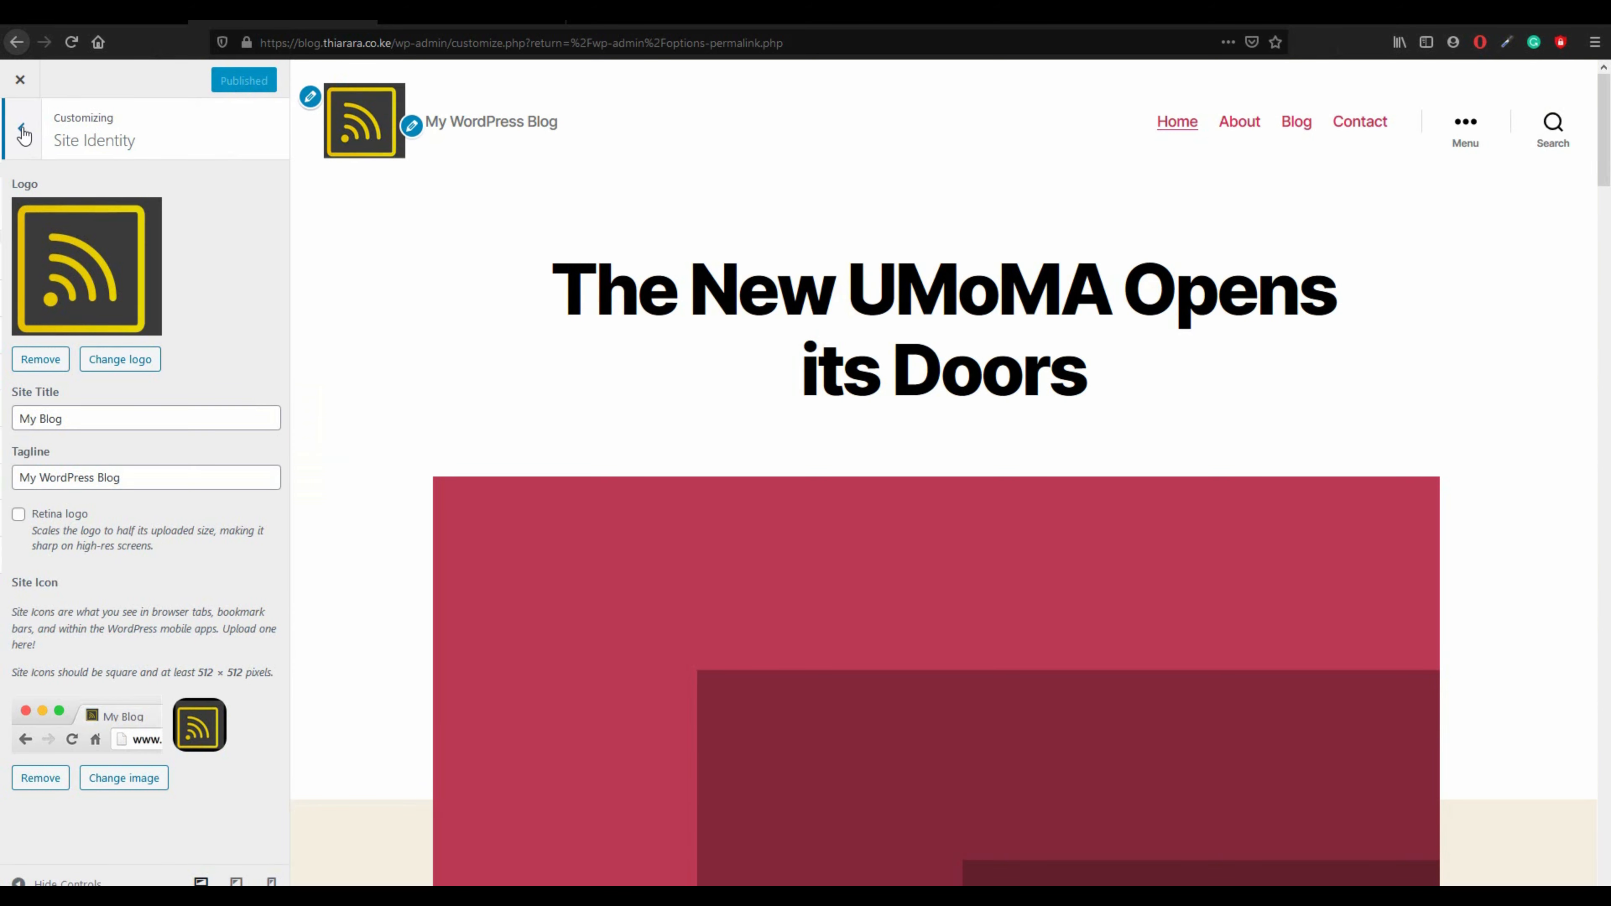
left_click(21, 81)
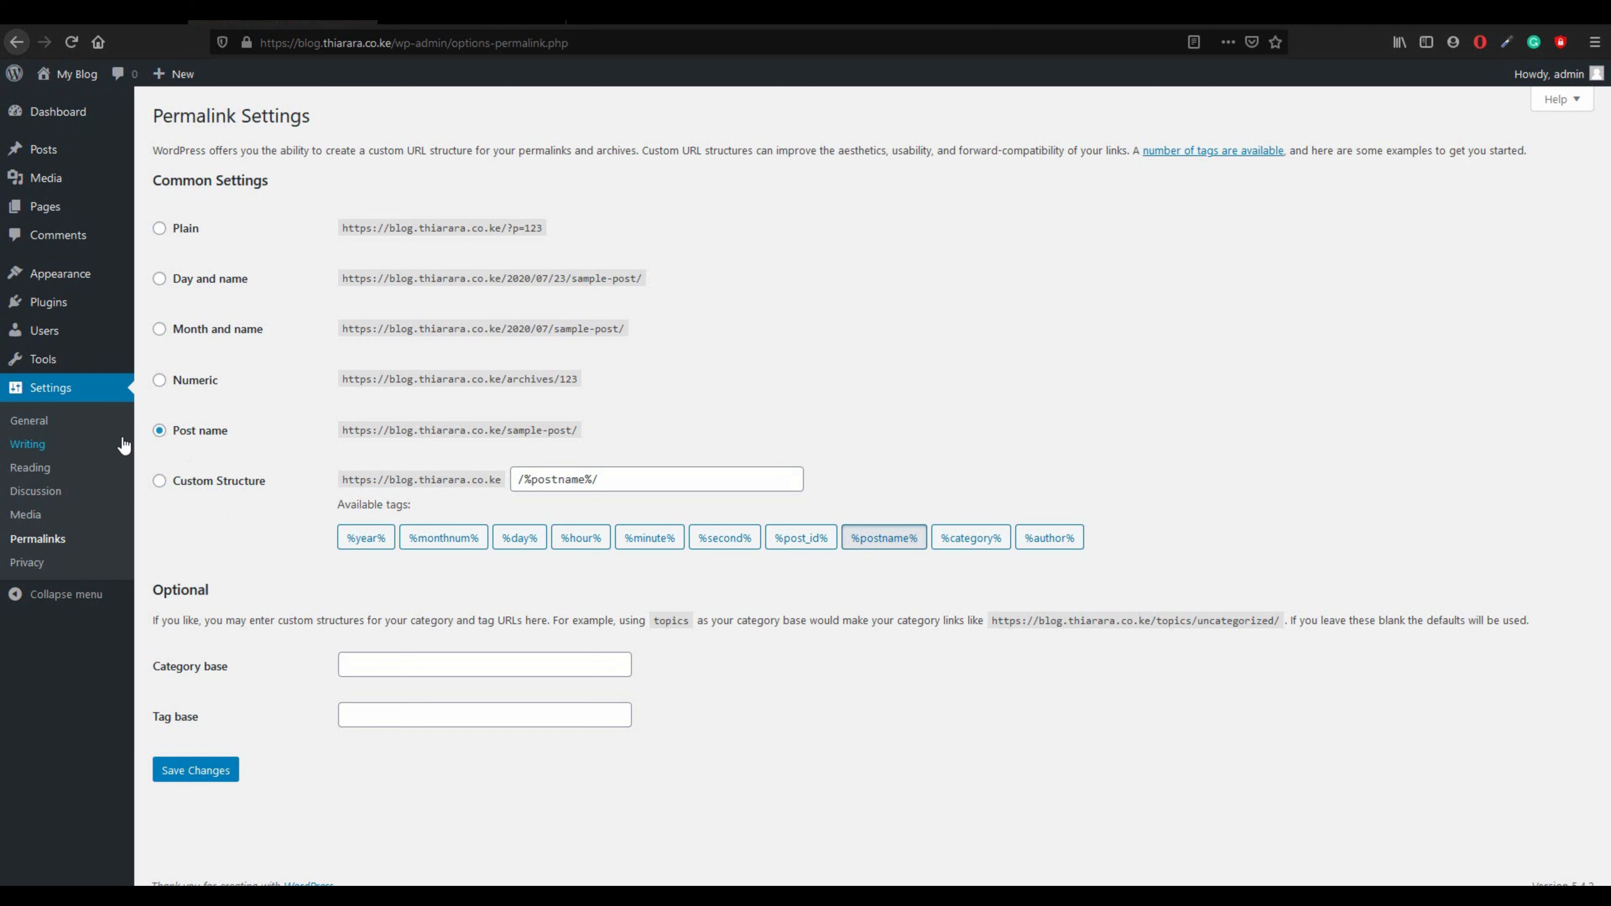
- View the theme details of Twenty Nineteen among the installed themes and close them
left_click(76, 282)
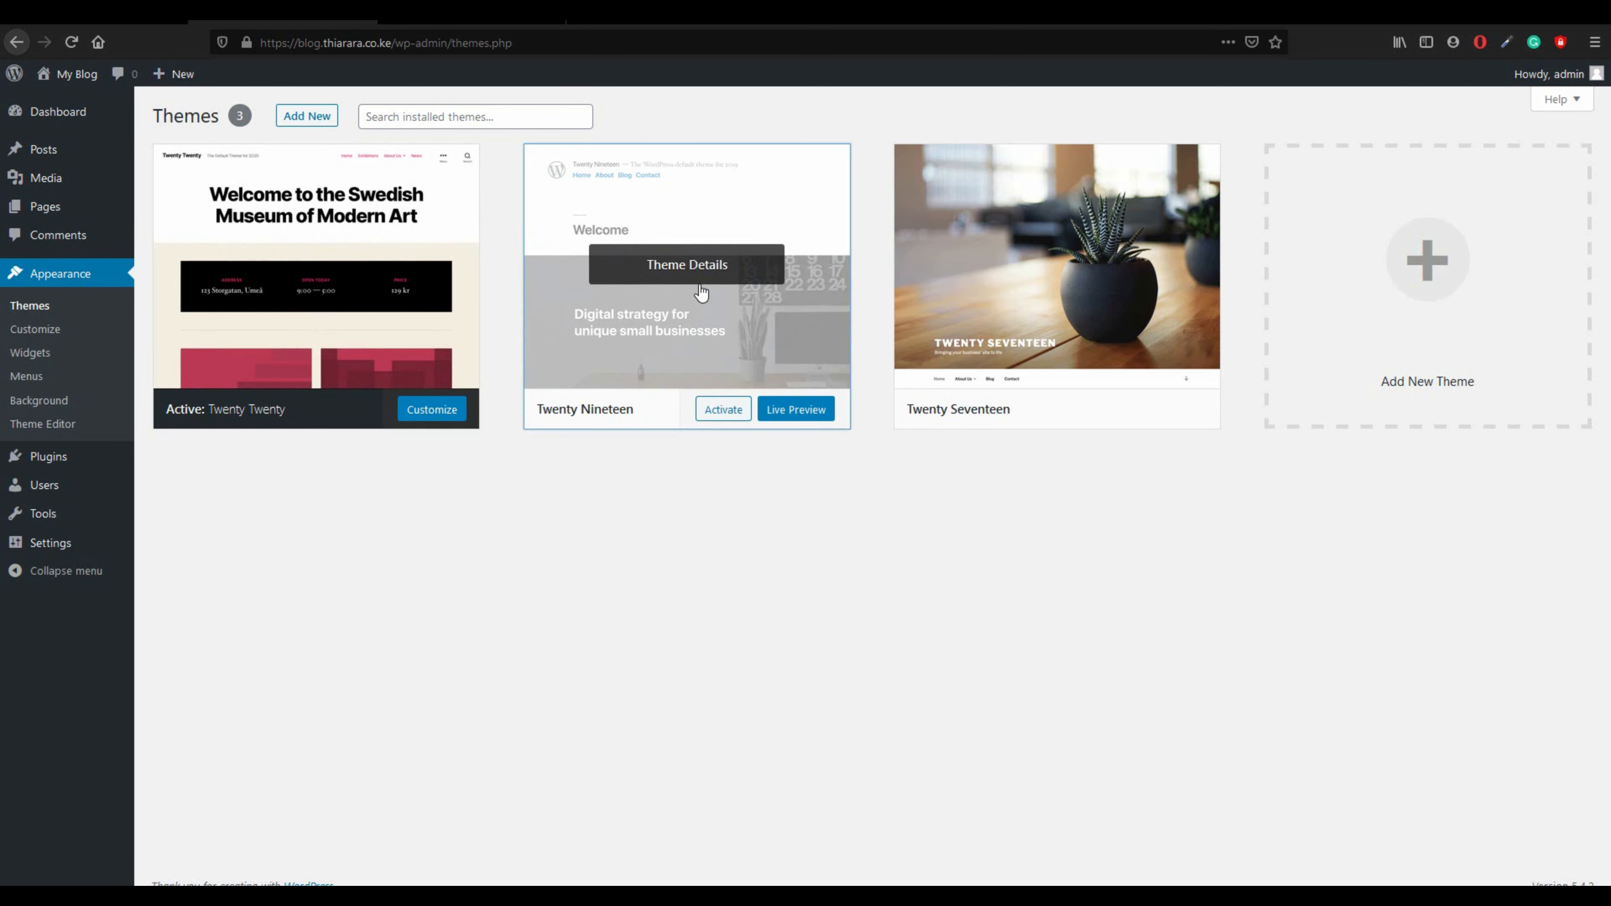
left_click(681, 284)
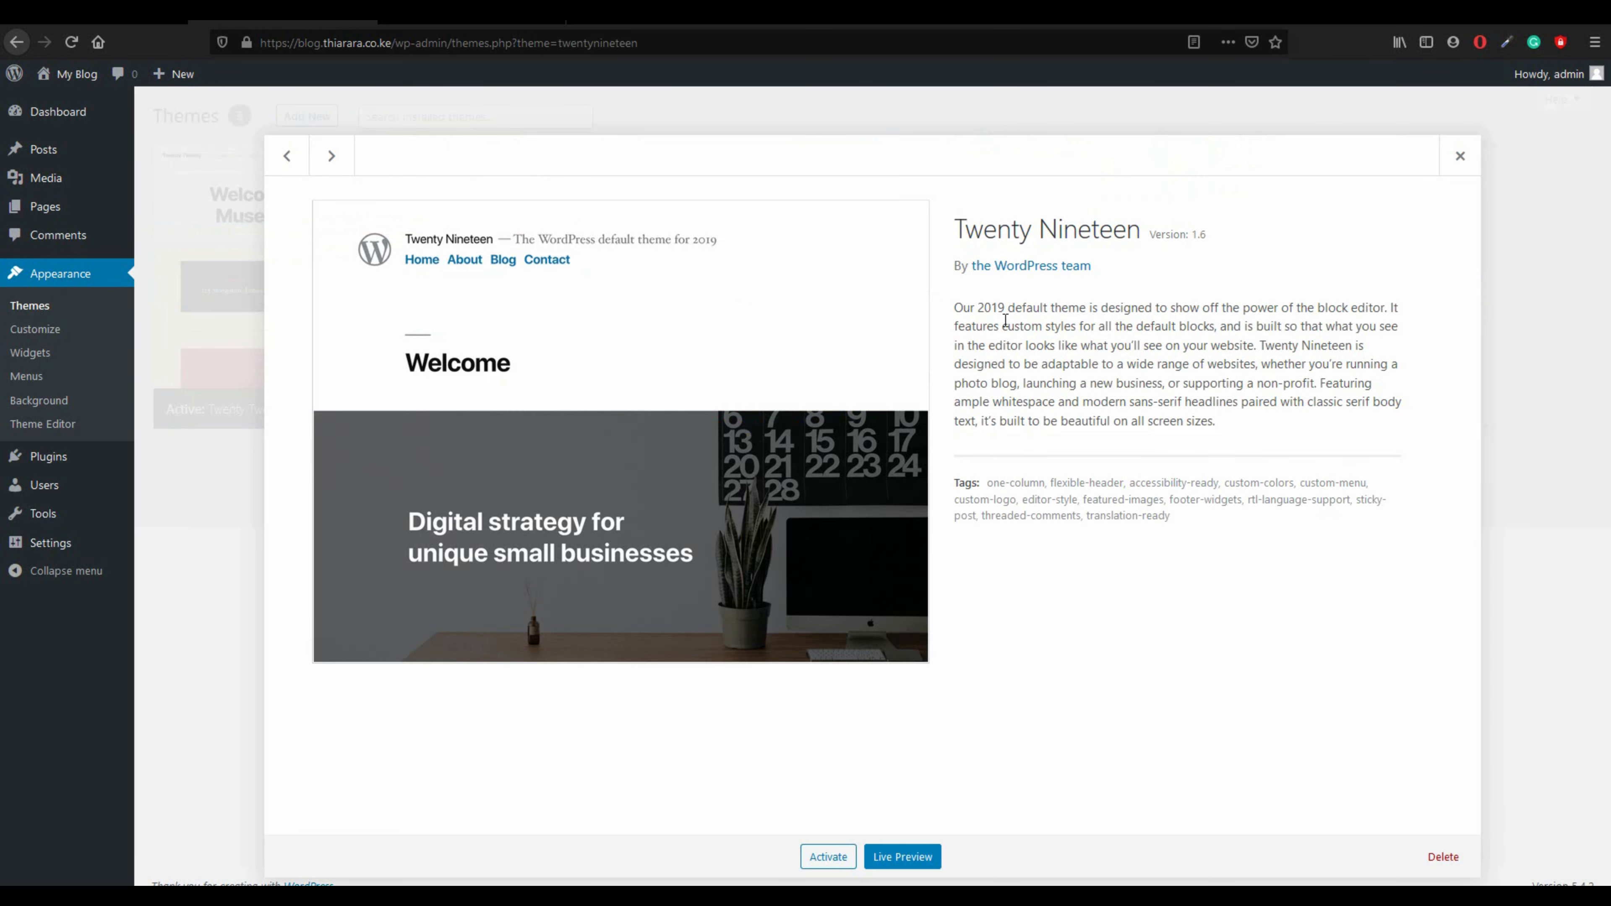
left_click(1460, 156)
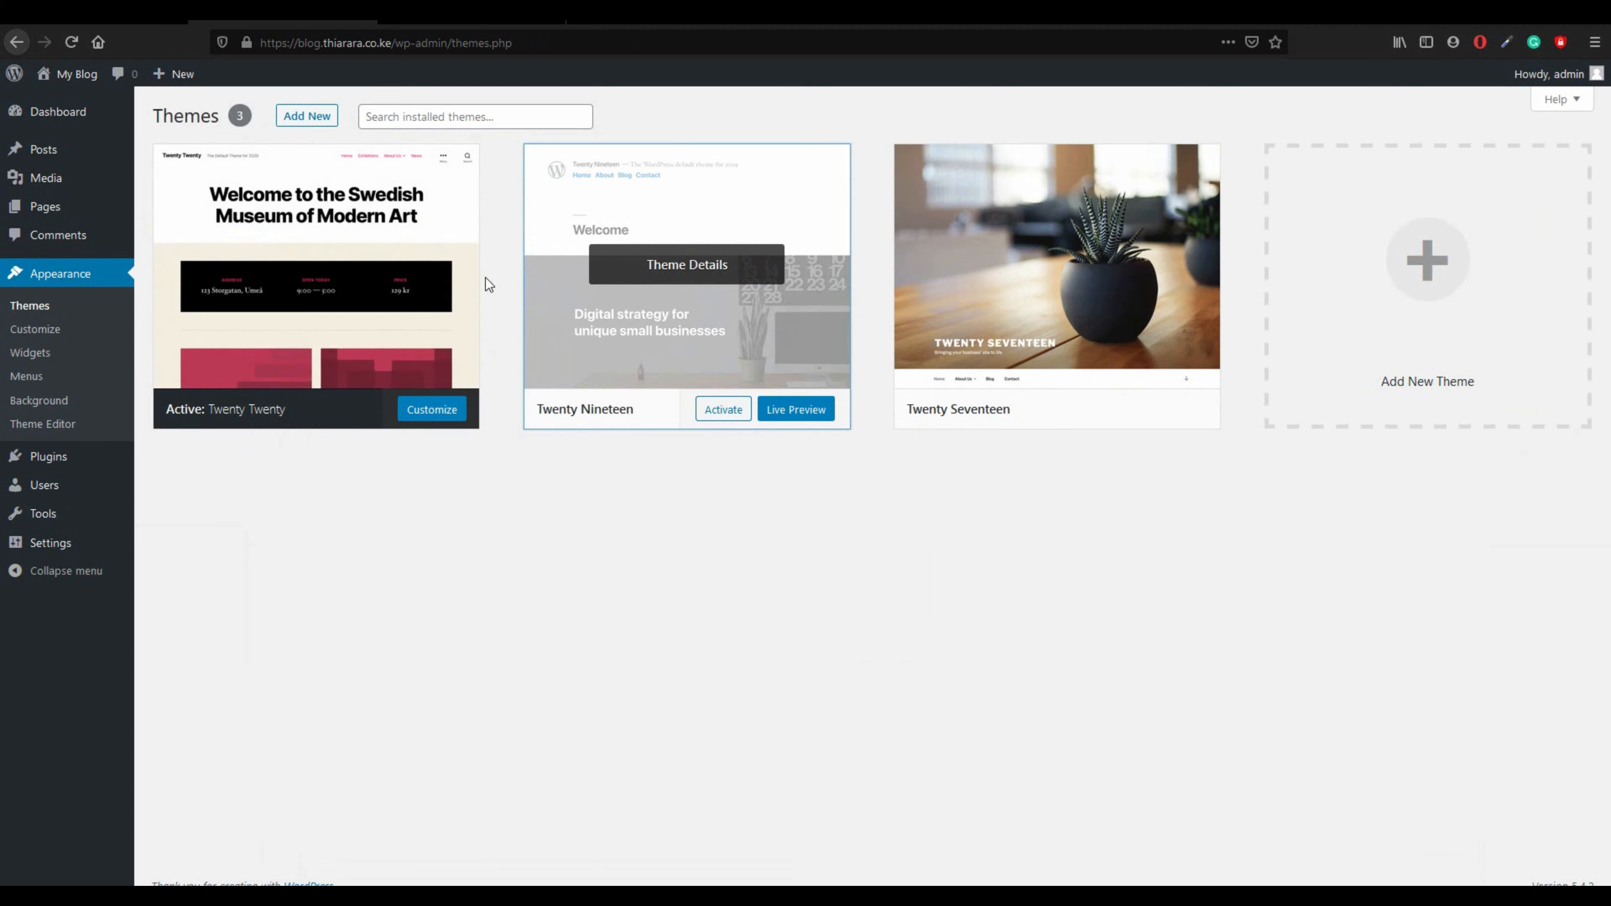
- Look through the live blog's home page from its header to the quote section, and return to the installed themes
left_click(121, 14)
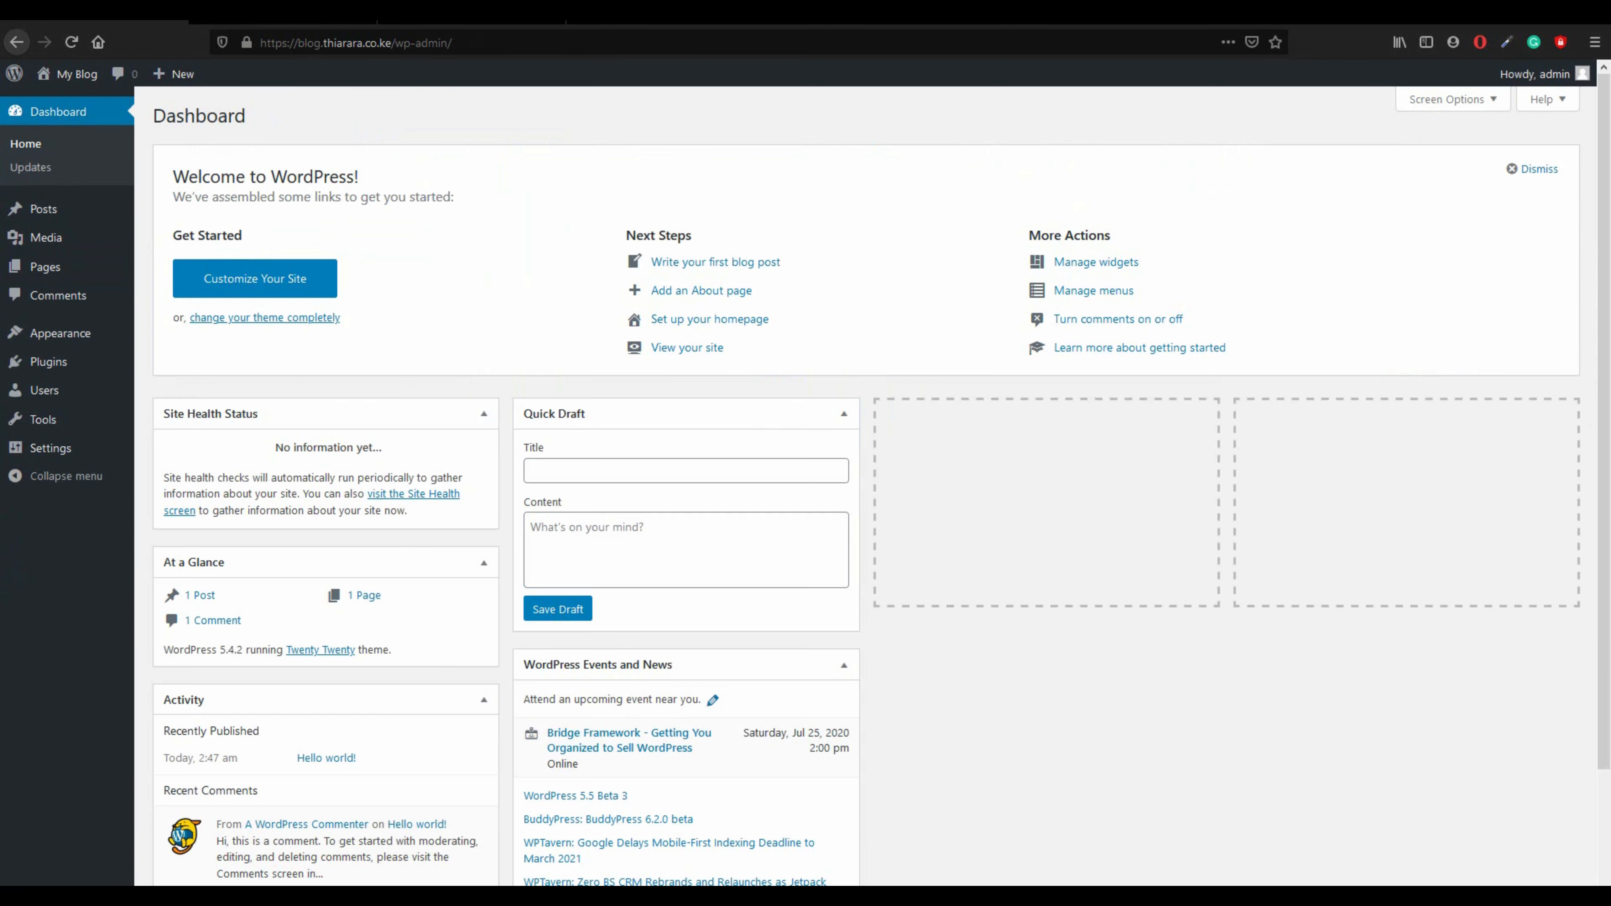
left_click(69, 74)
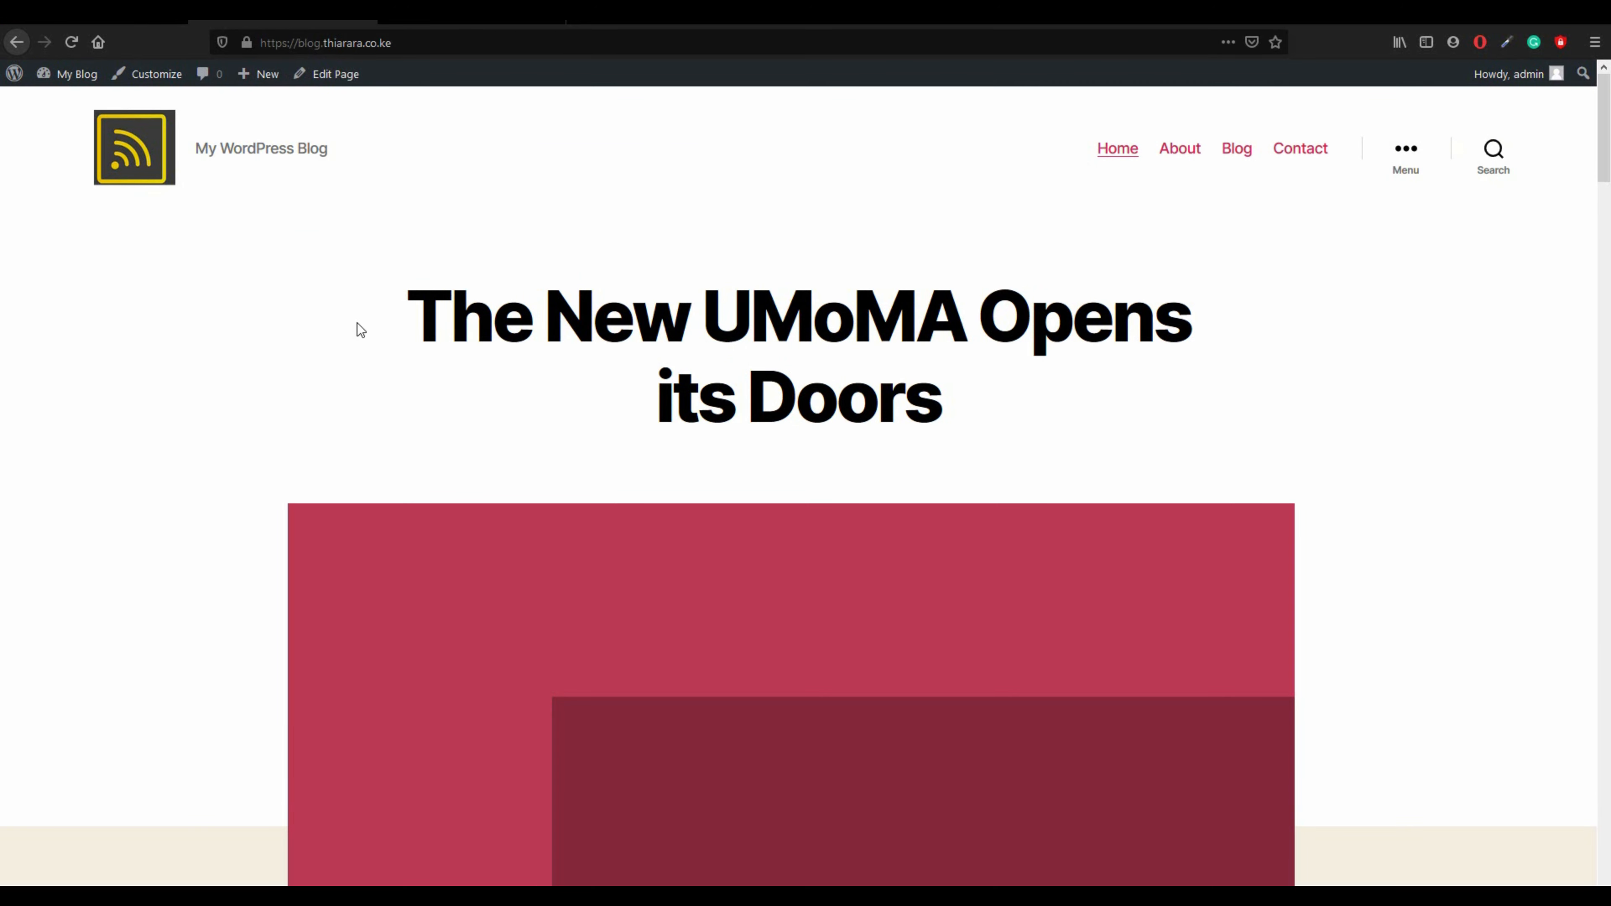
scroll(601, 375, "down", 15)
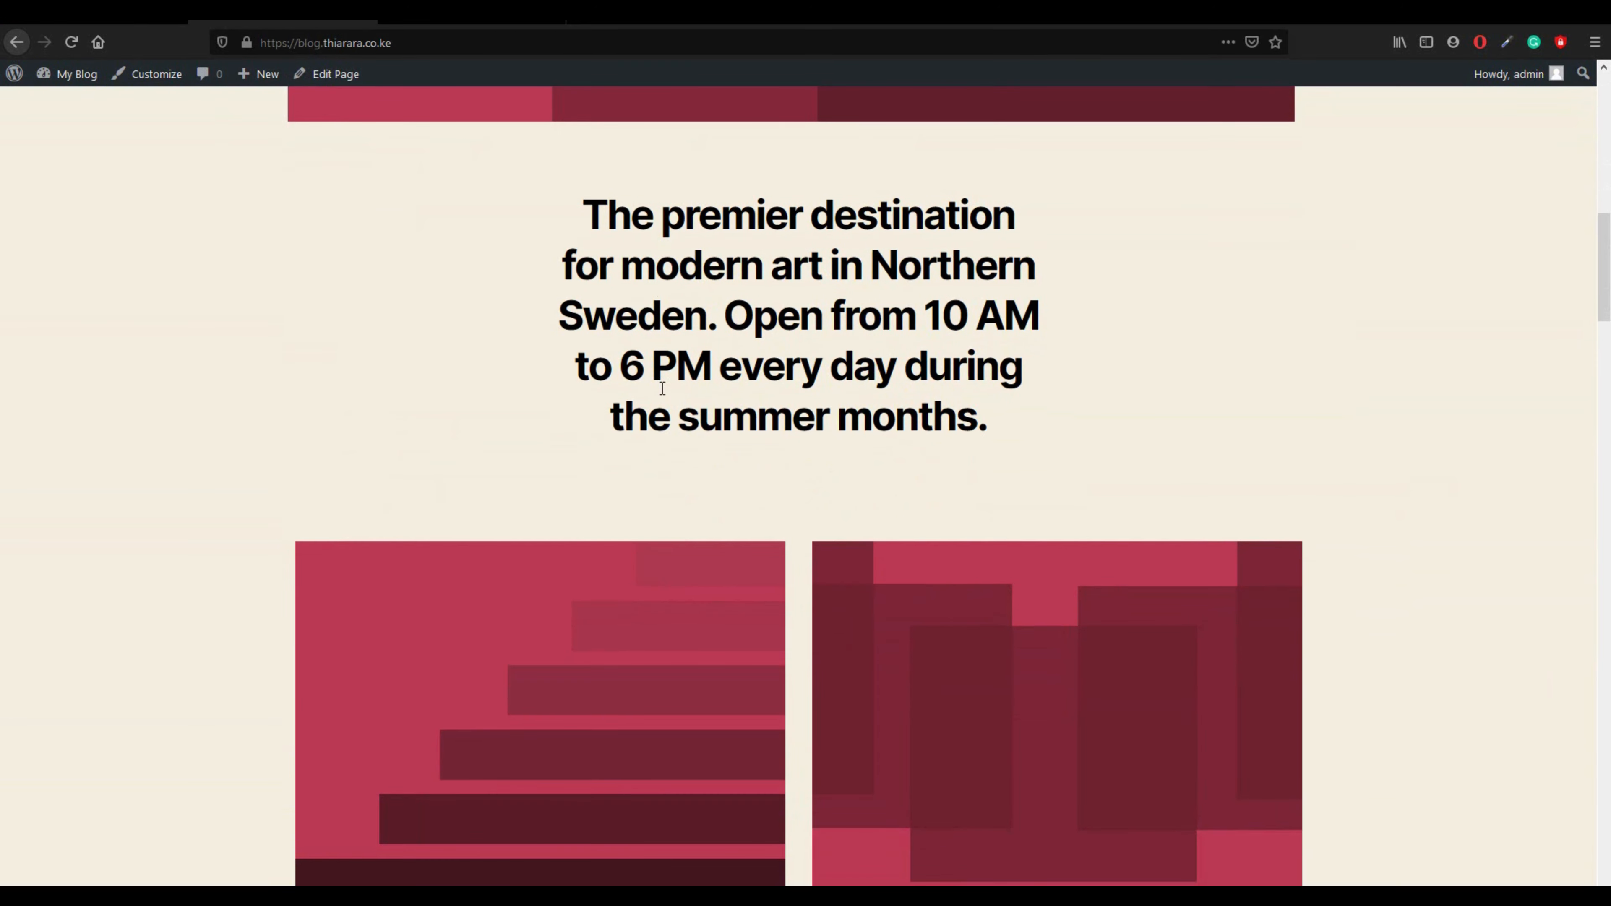
scroll(662, 388, "down", 20)
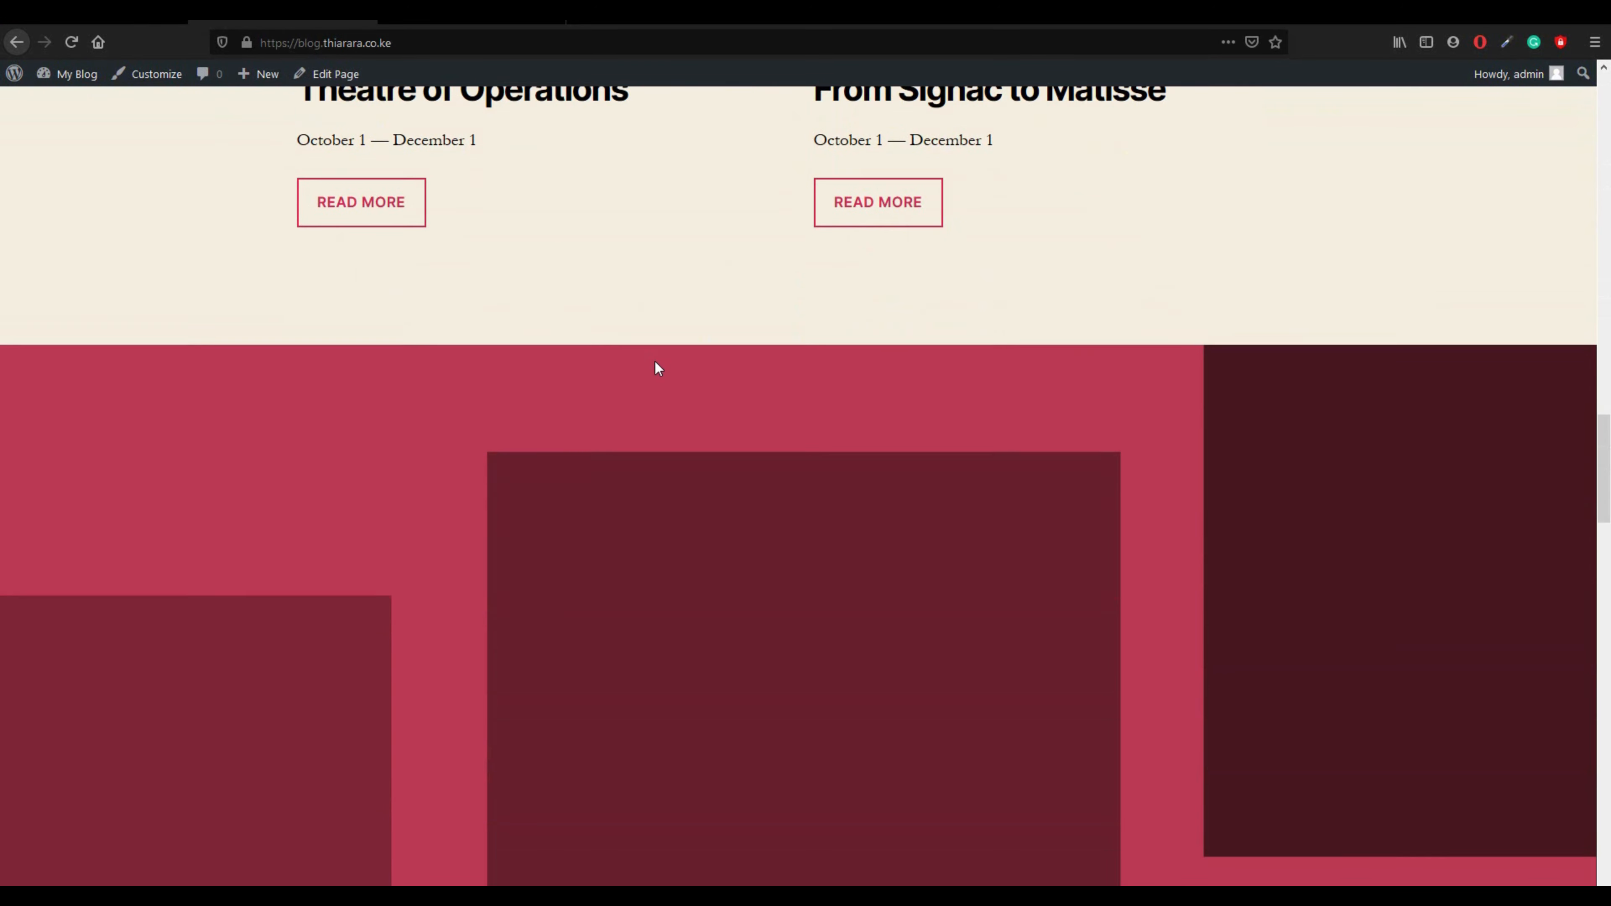
scroll(658, 370, "down", 15)
scroll(658, 370, "up", 6)
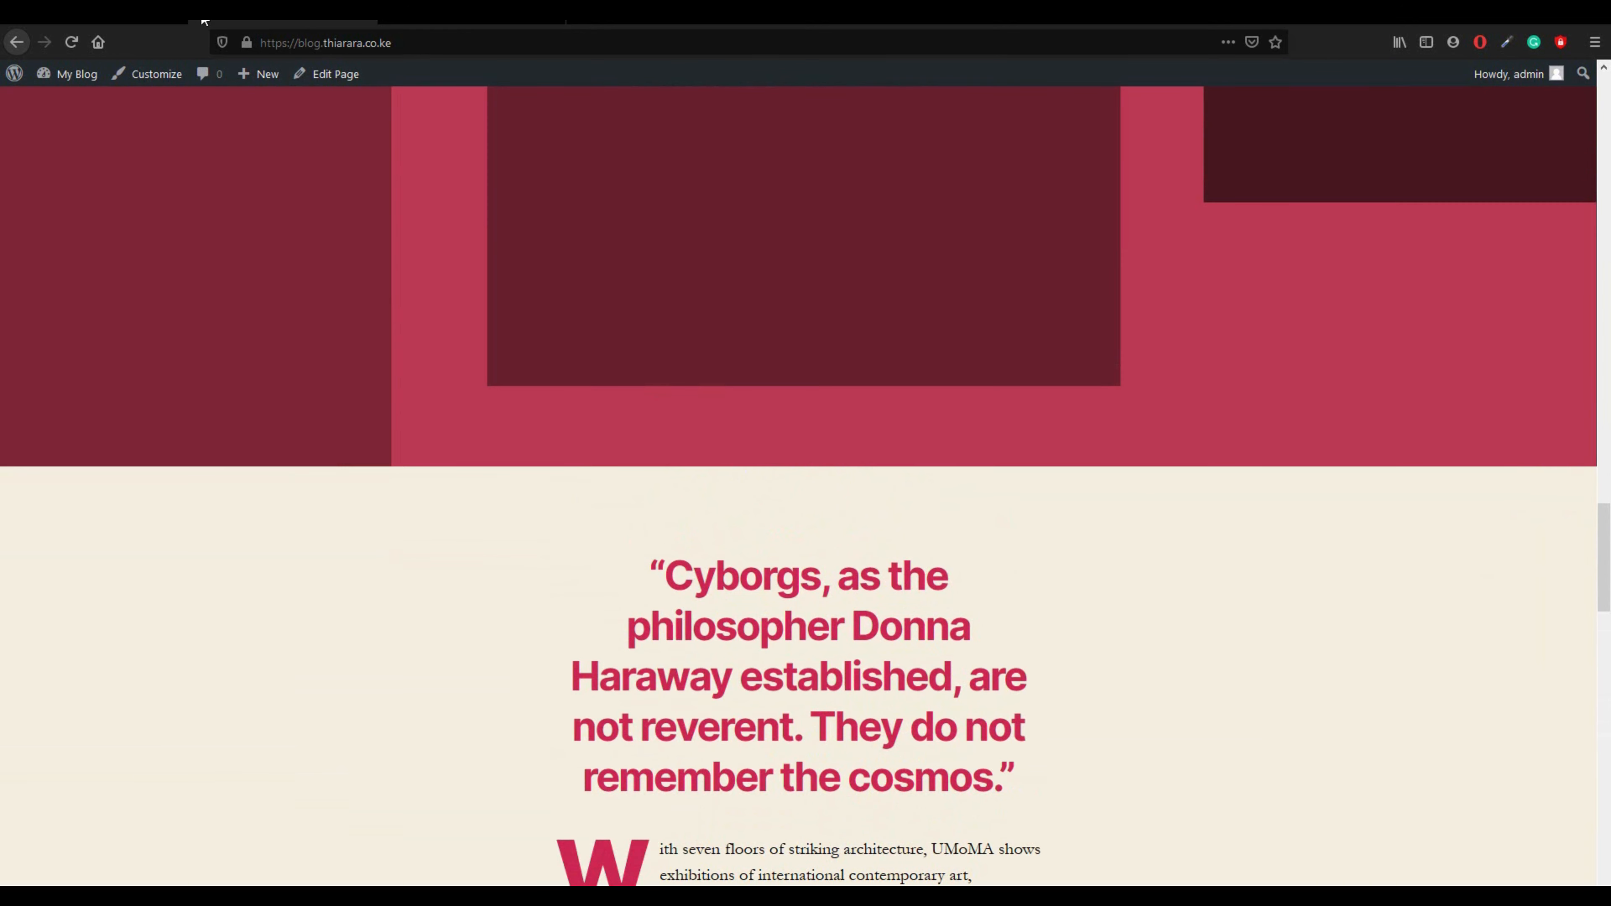
left_click(180, 21)
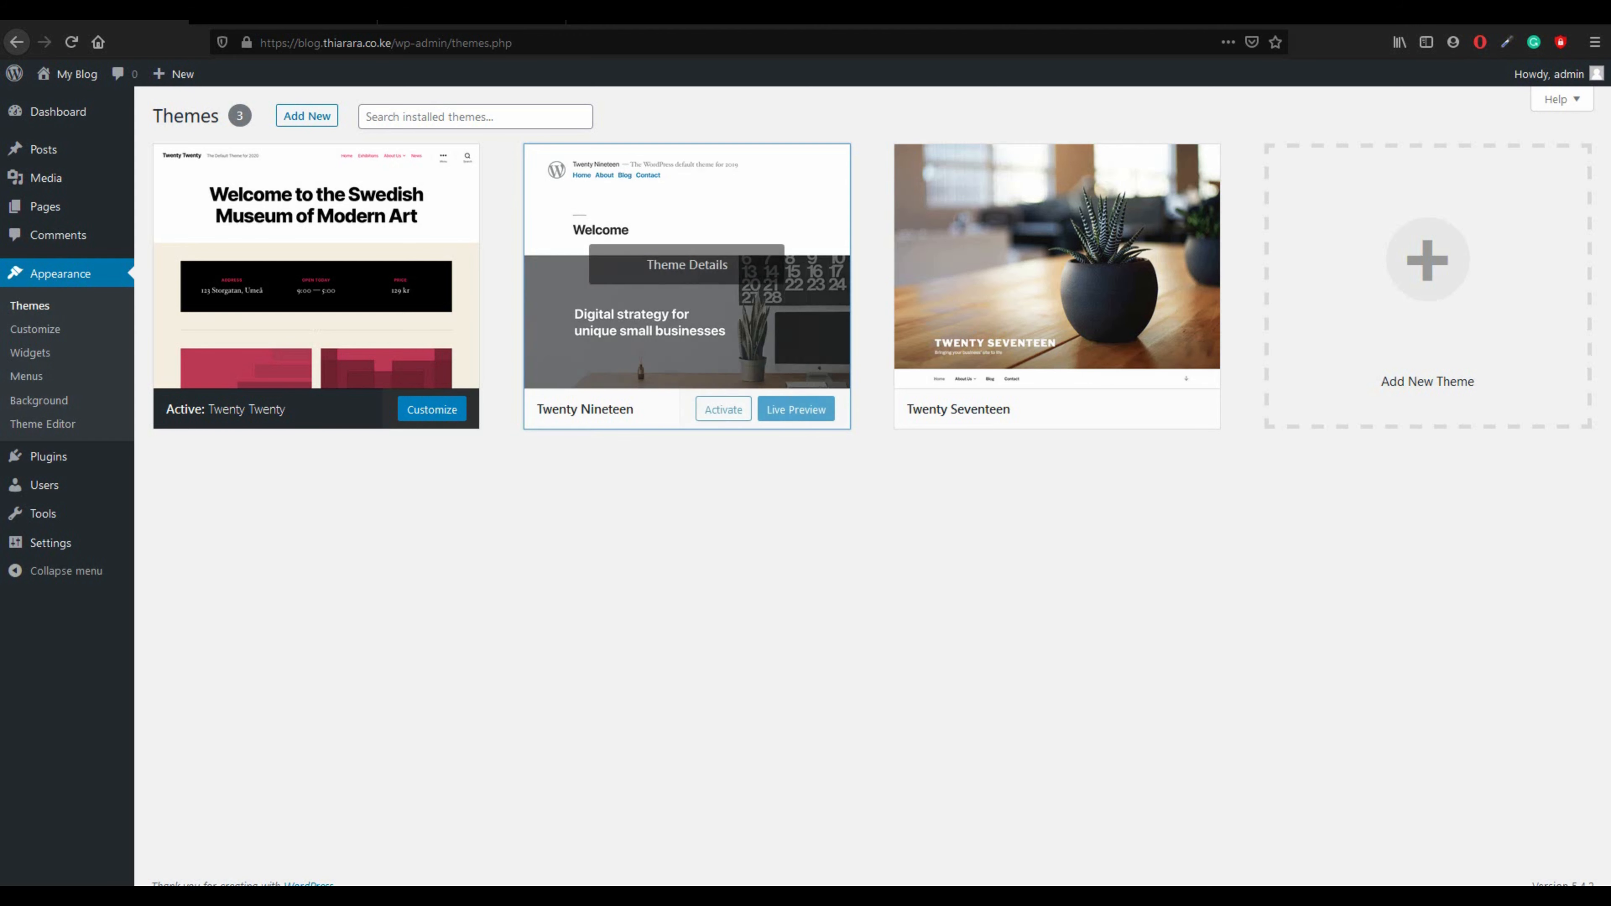
- Activate the Twenty Nineteen theme and look through the reloaded live home page
left_click(722, 410)
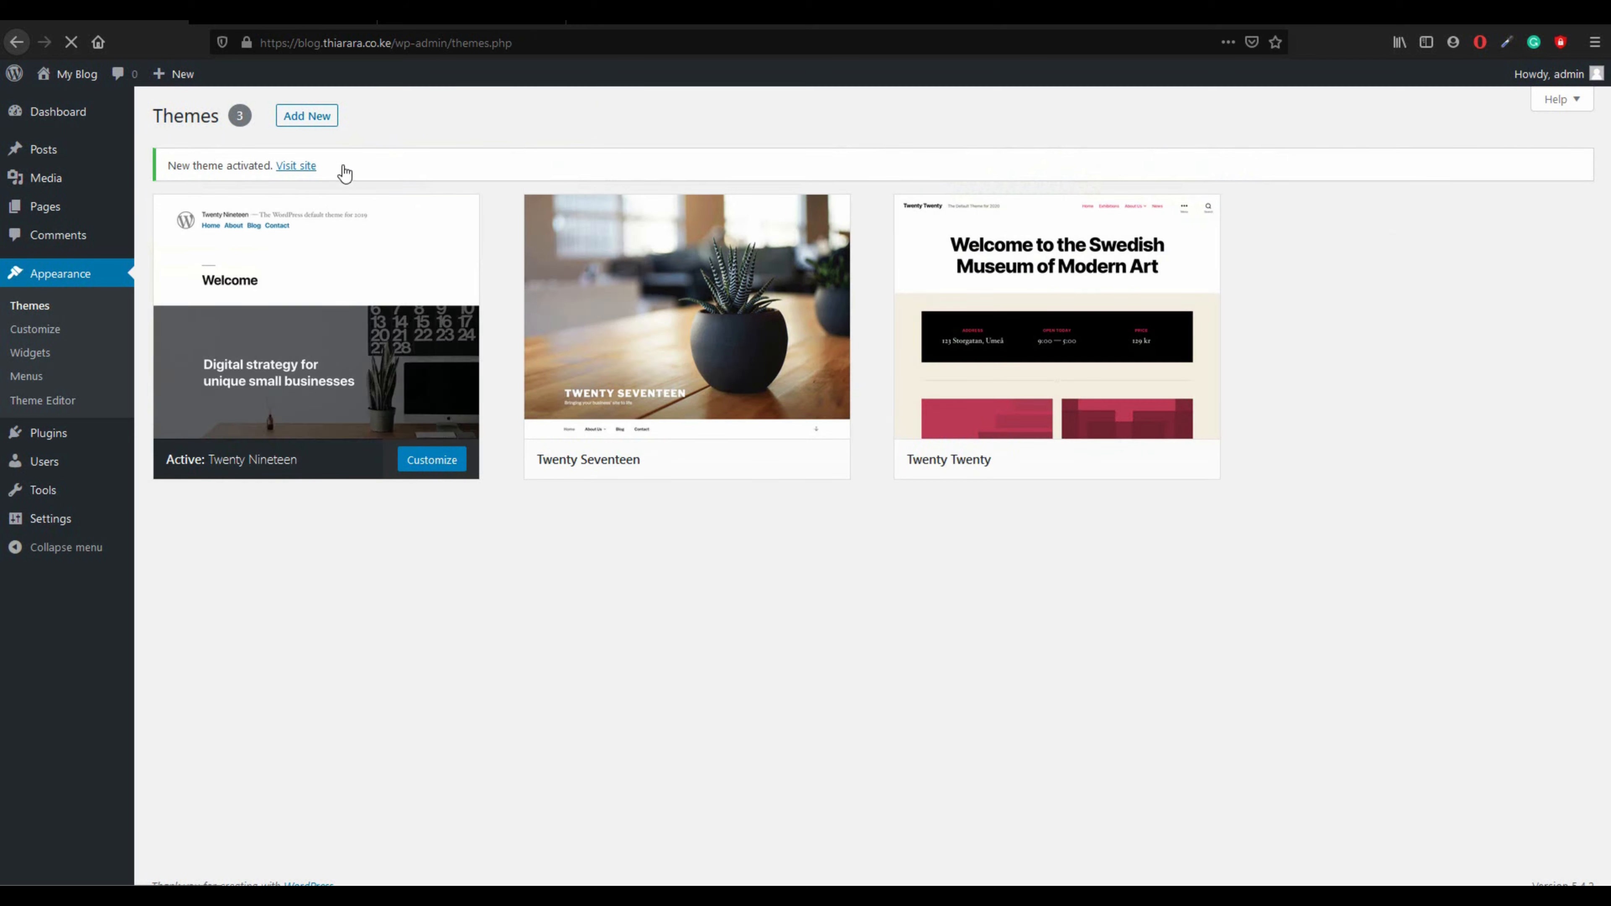
left_click(218, 26)
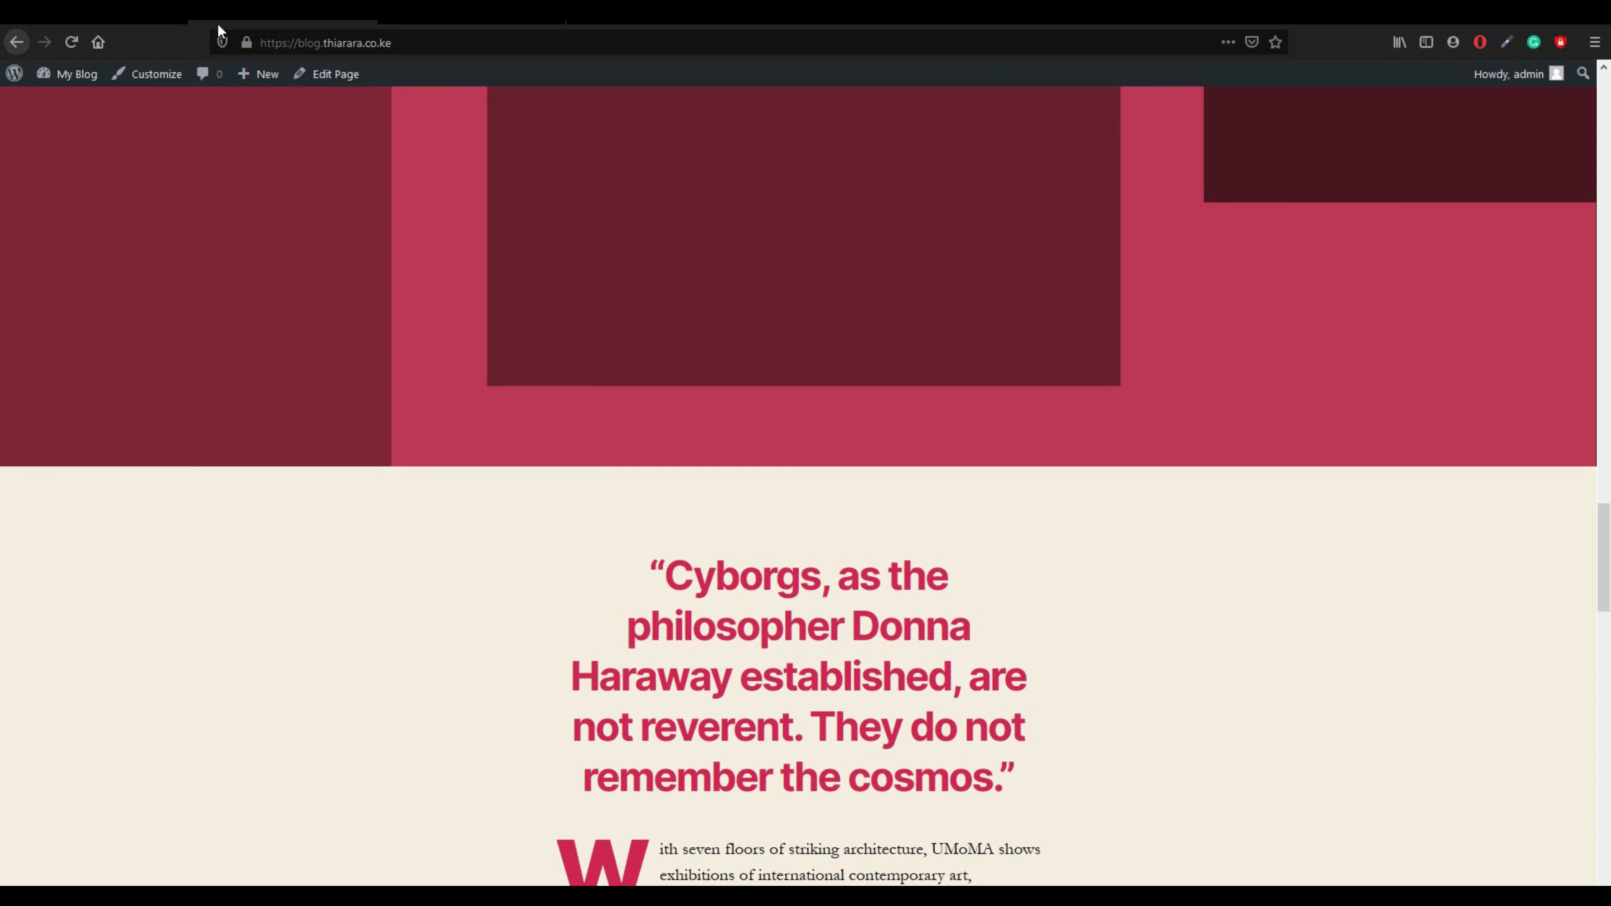
left_click(71, 42)
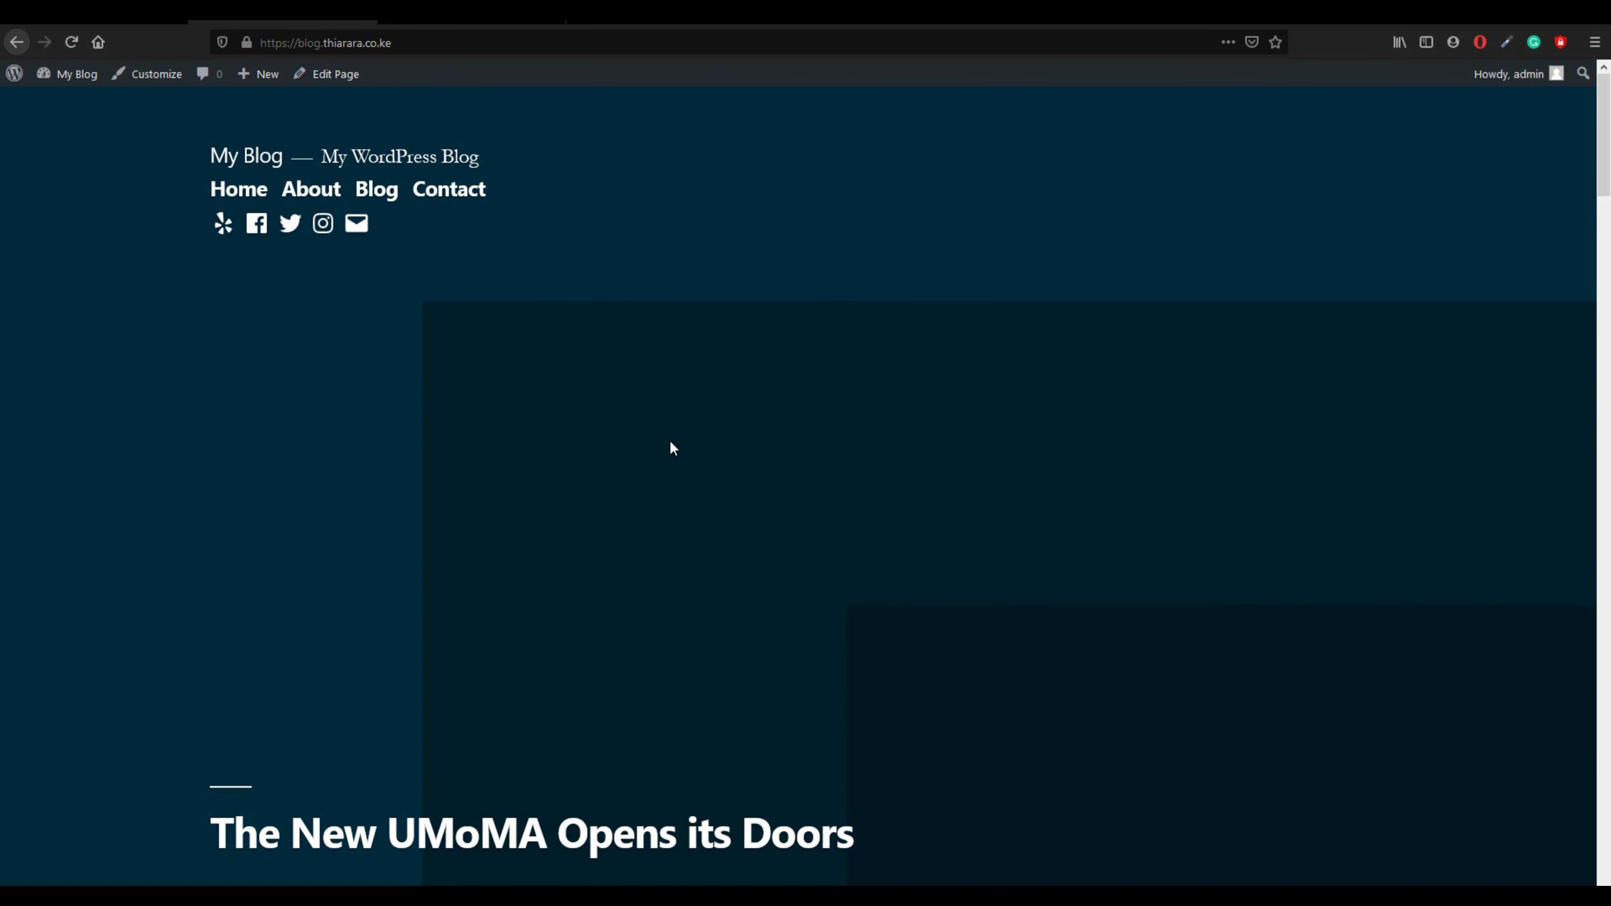
scroll(669, 442, "down", 6)
scroll(790, 318, "down", 8)
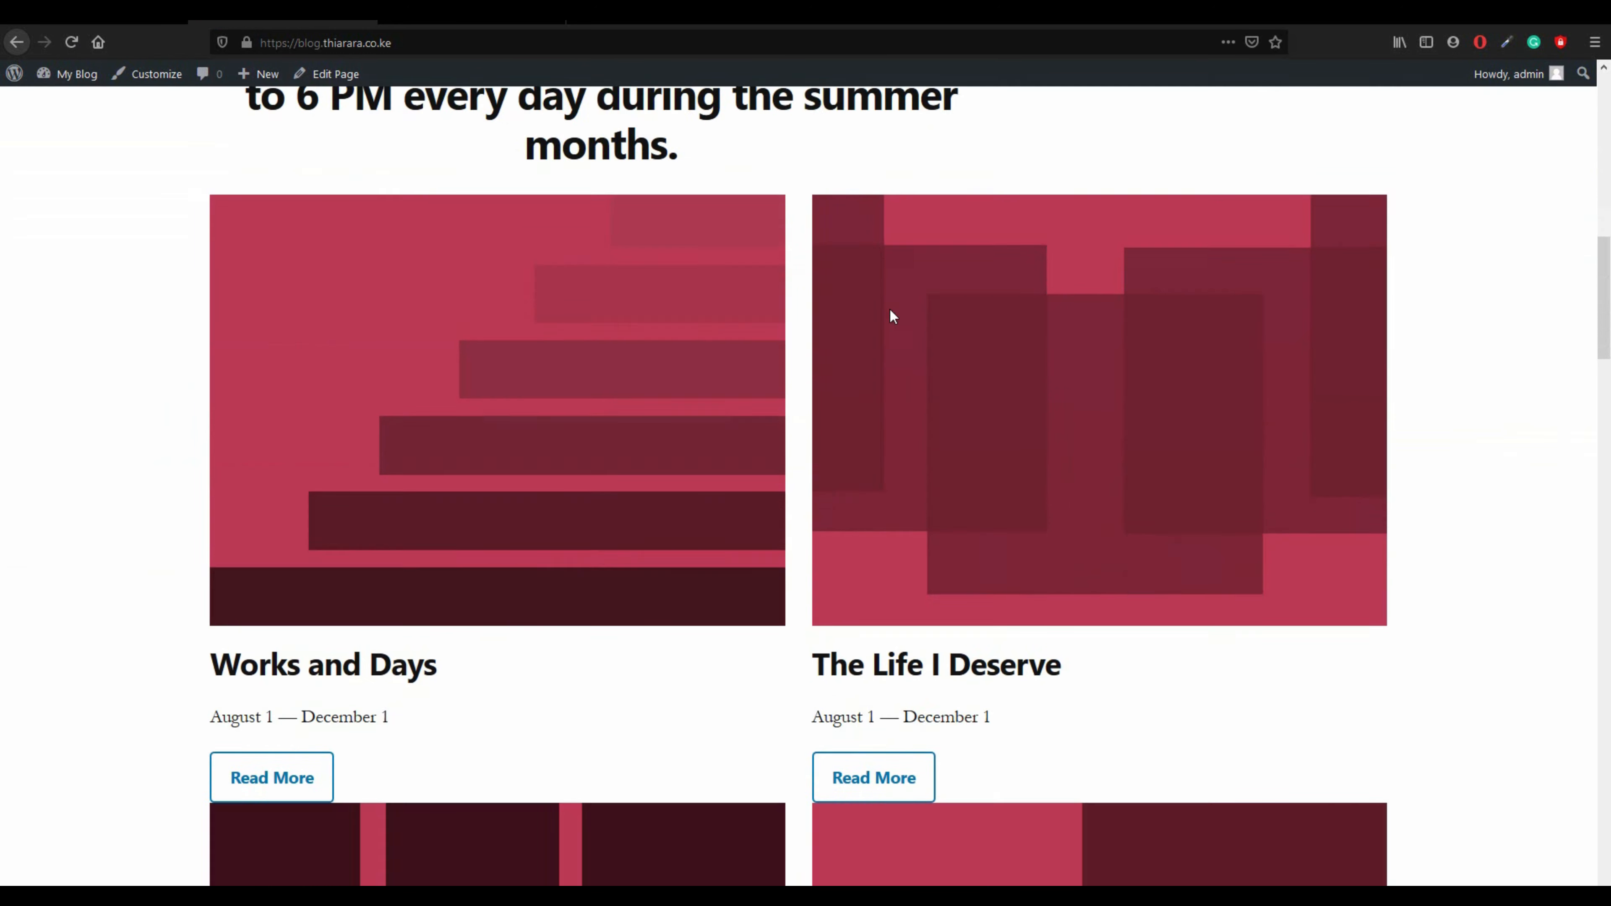
scroll(892, 315, "down", 15)
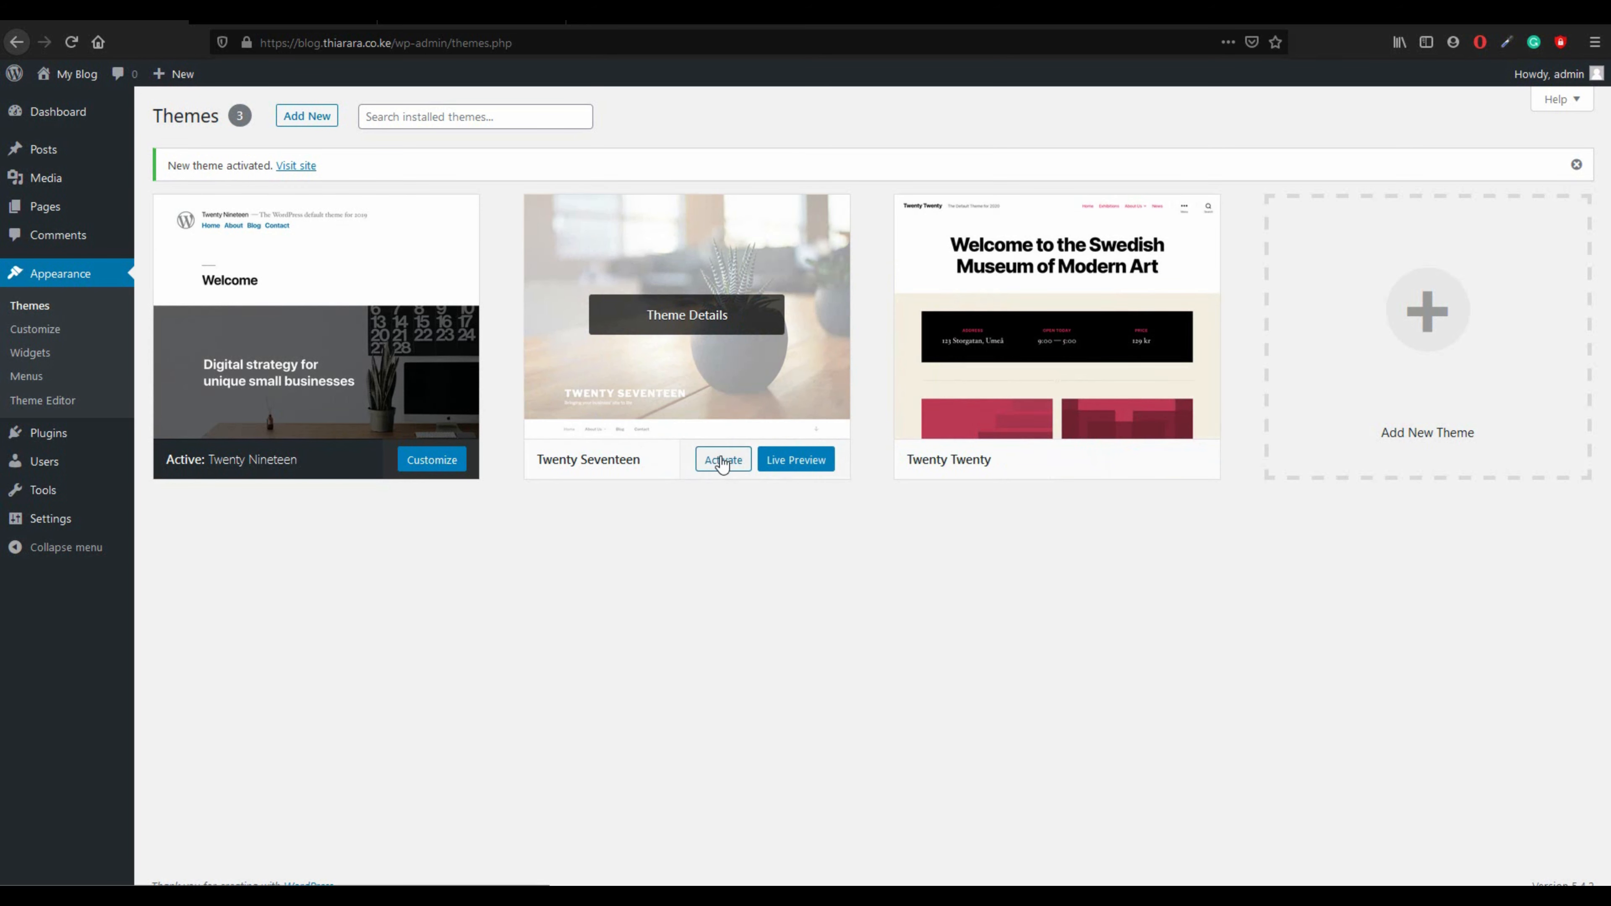
- Activate the Twenty Seventeen theme and review the live home page from its header to the footer
left_click(723, 462)
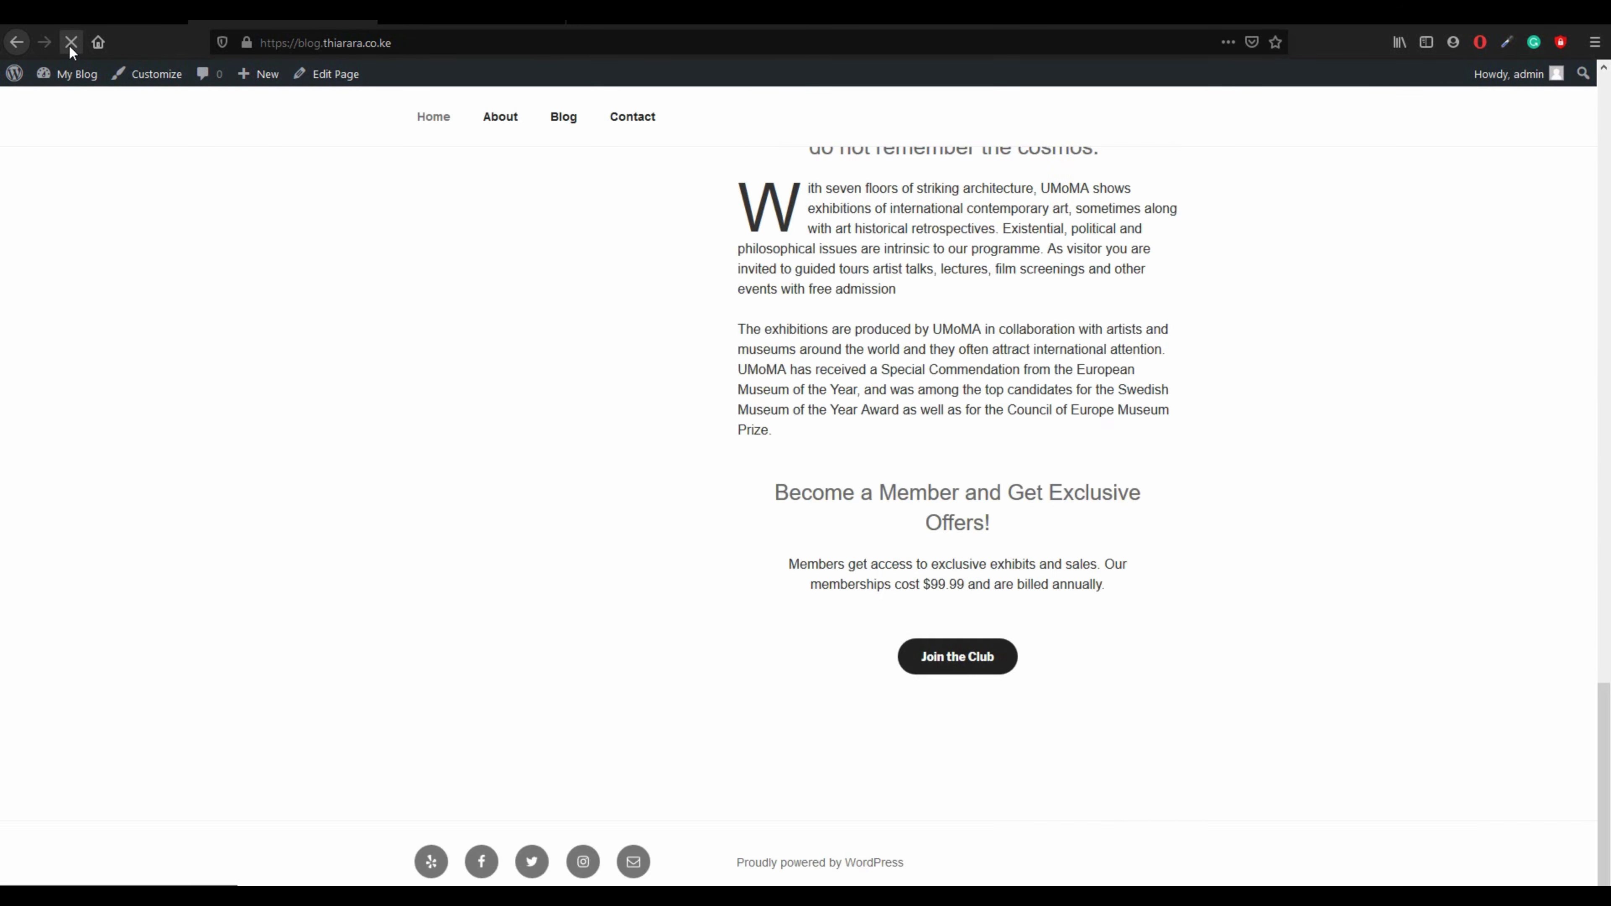
scroll(468, 381, "up", 6)
scroll(468, 381, "up", 15)
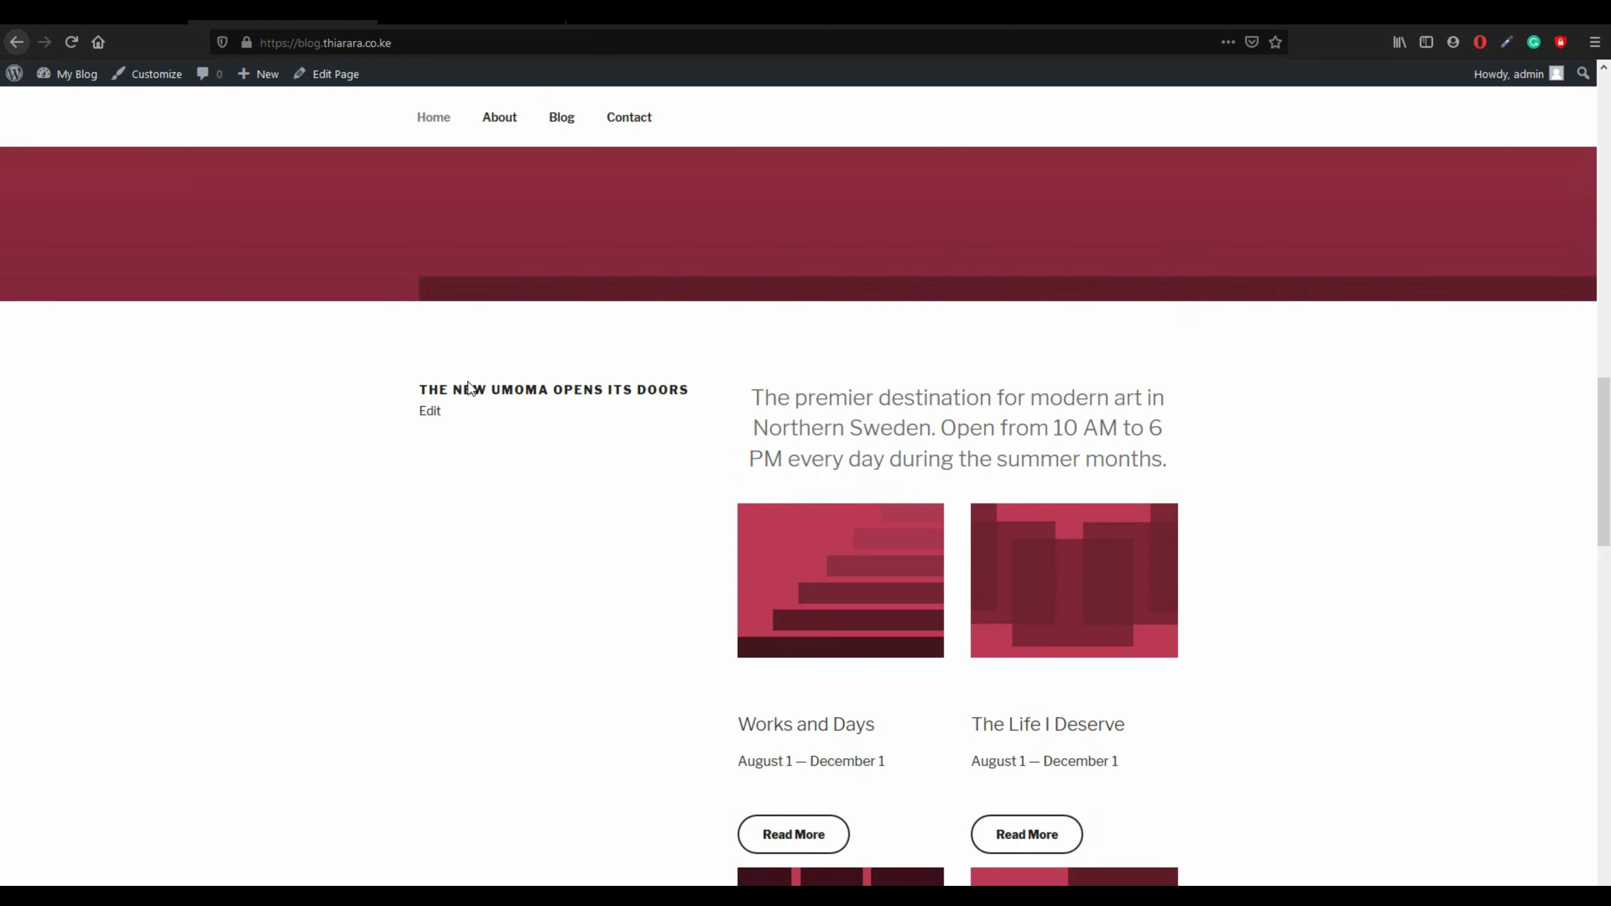
scroll(470, 383, "down", 5)
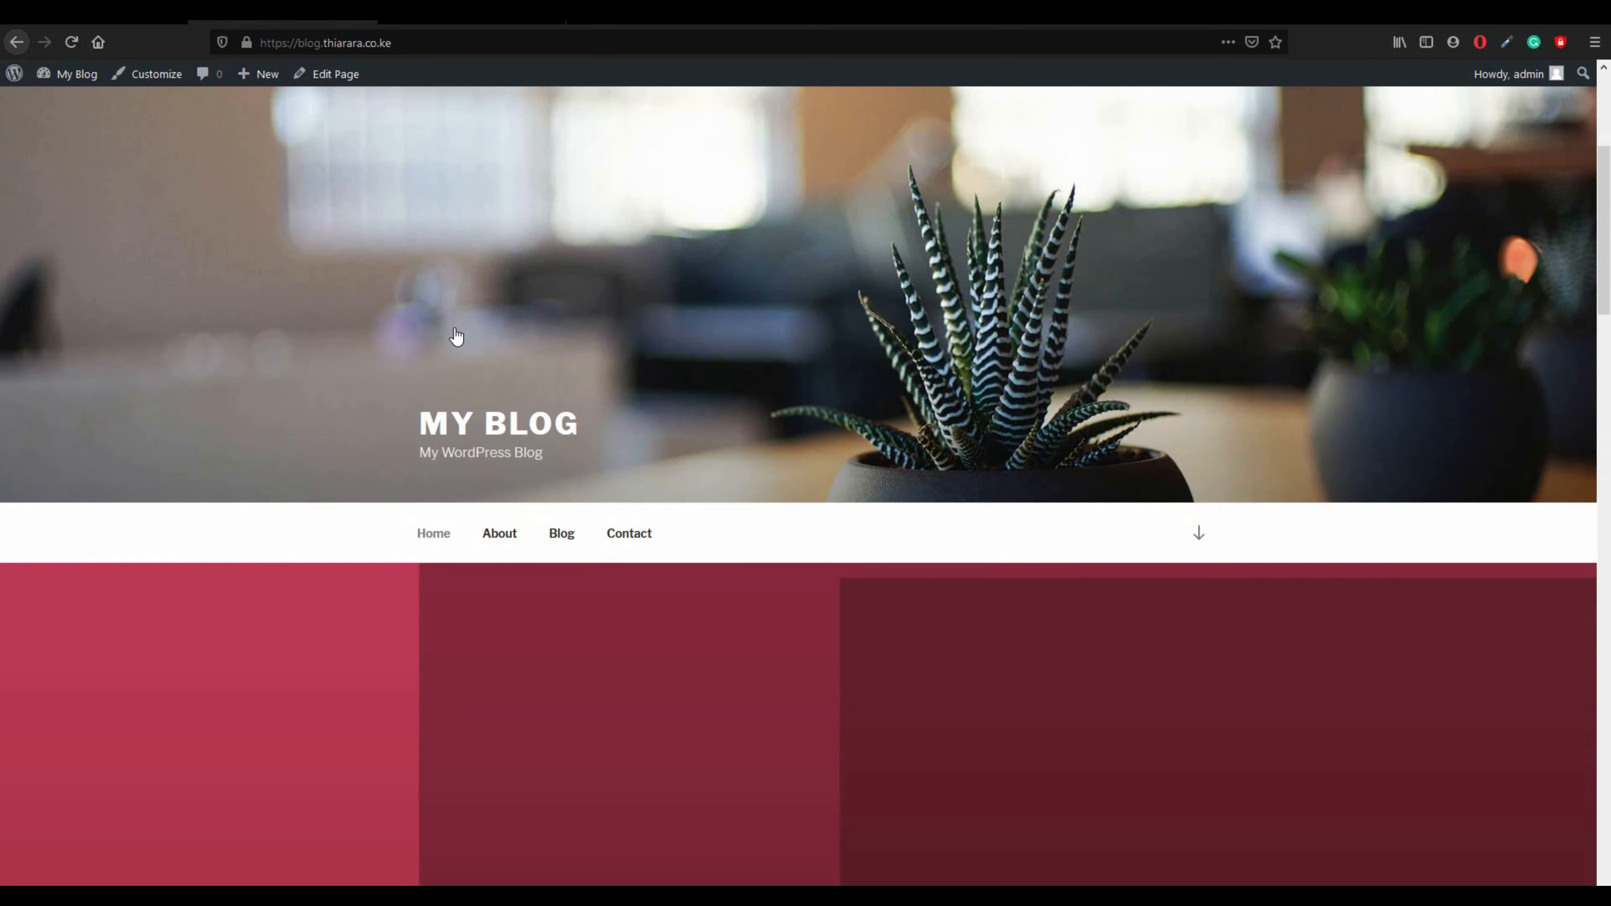
scroll(457, 343, "up", 4)
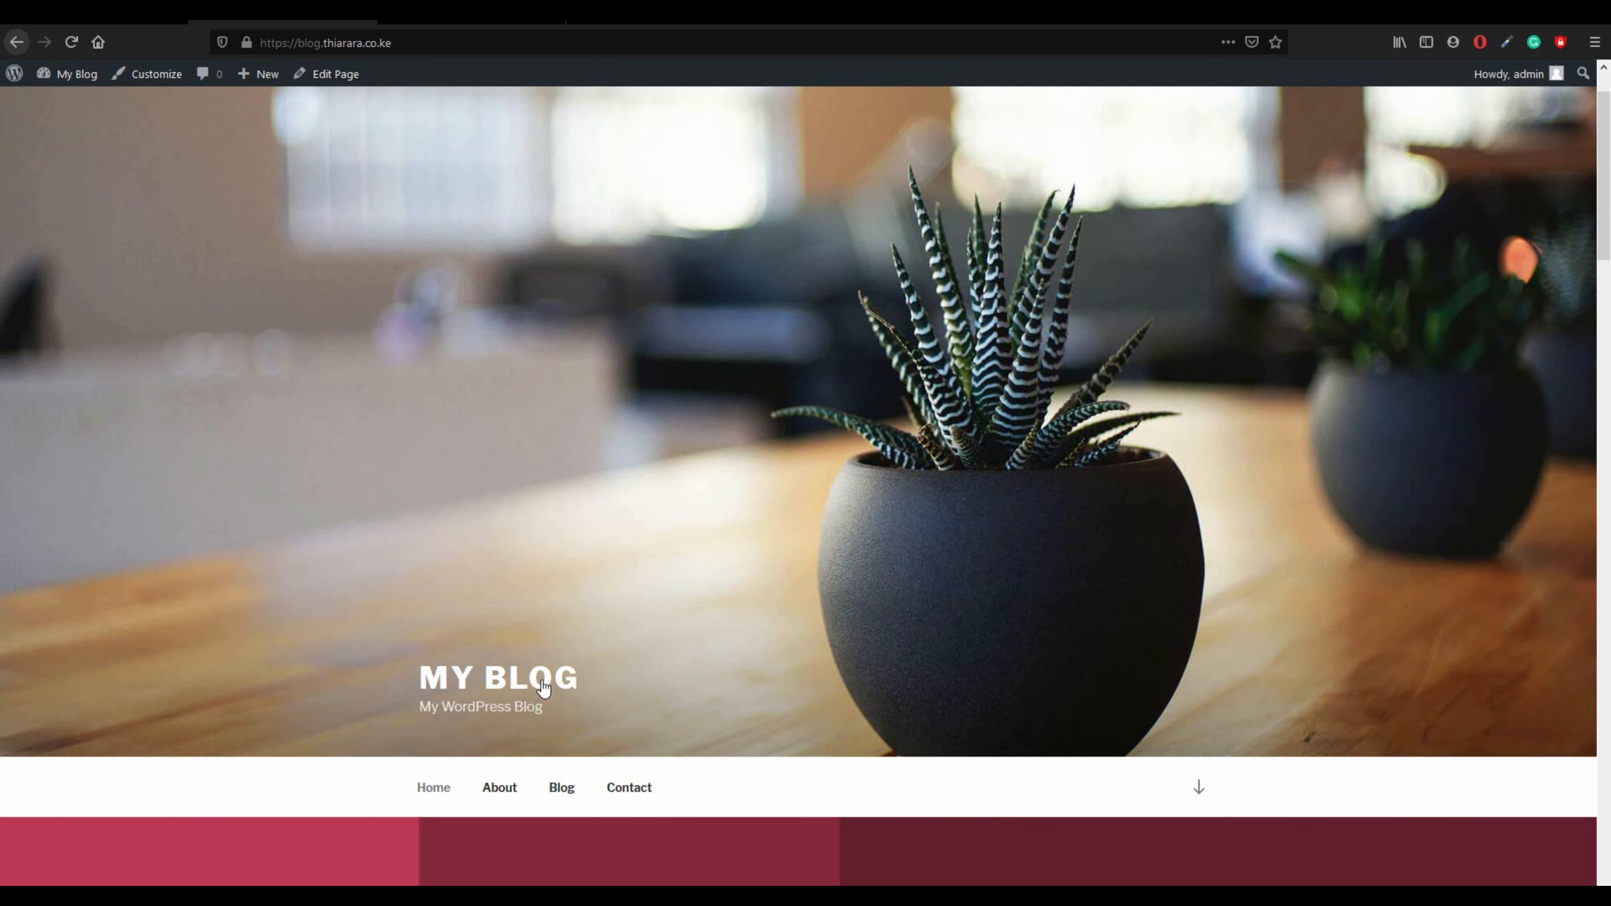
scroll(544, 687, "down", 15)
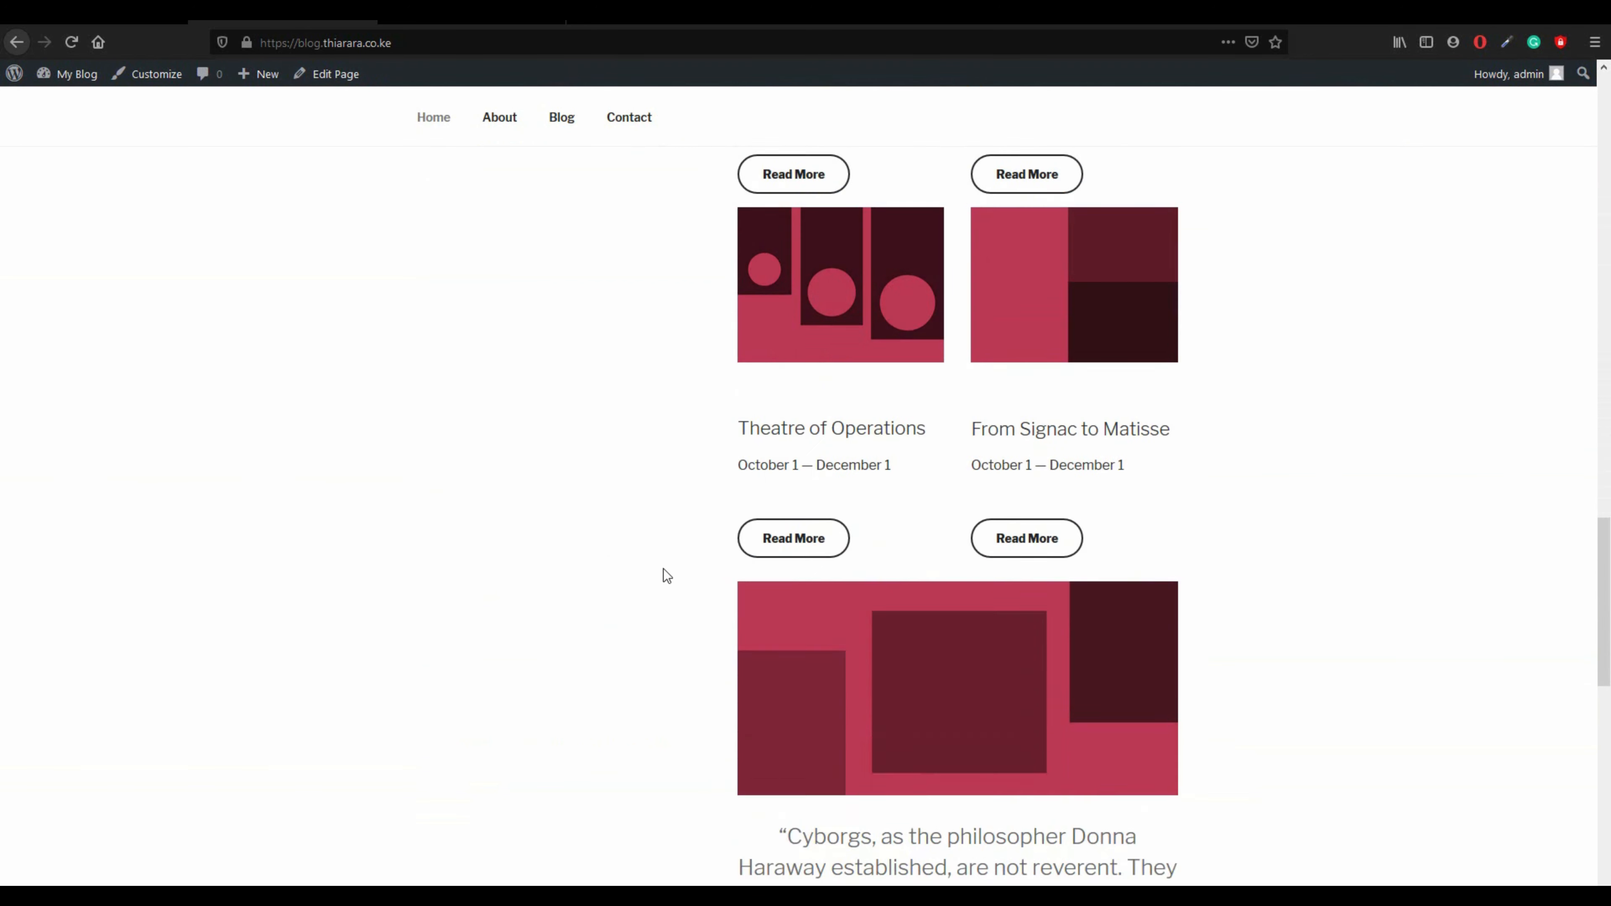
scroll(666, 576, "down", 15)
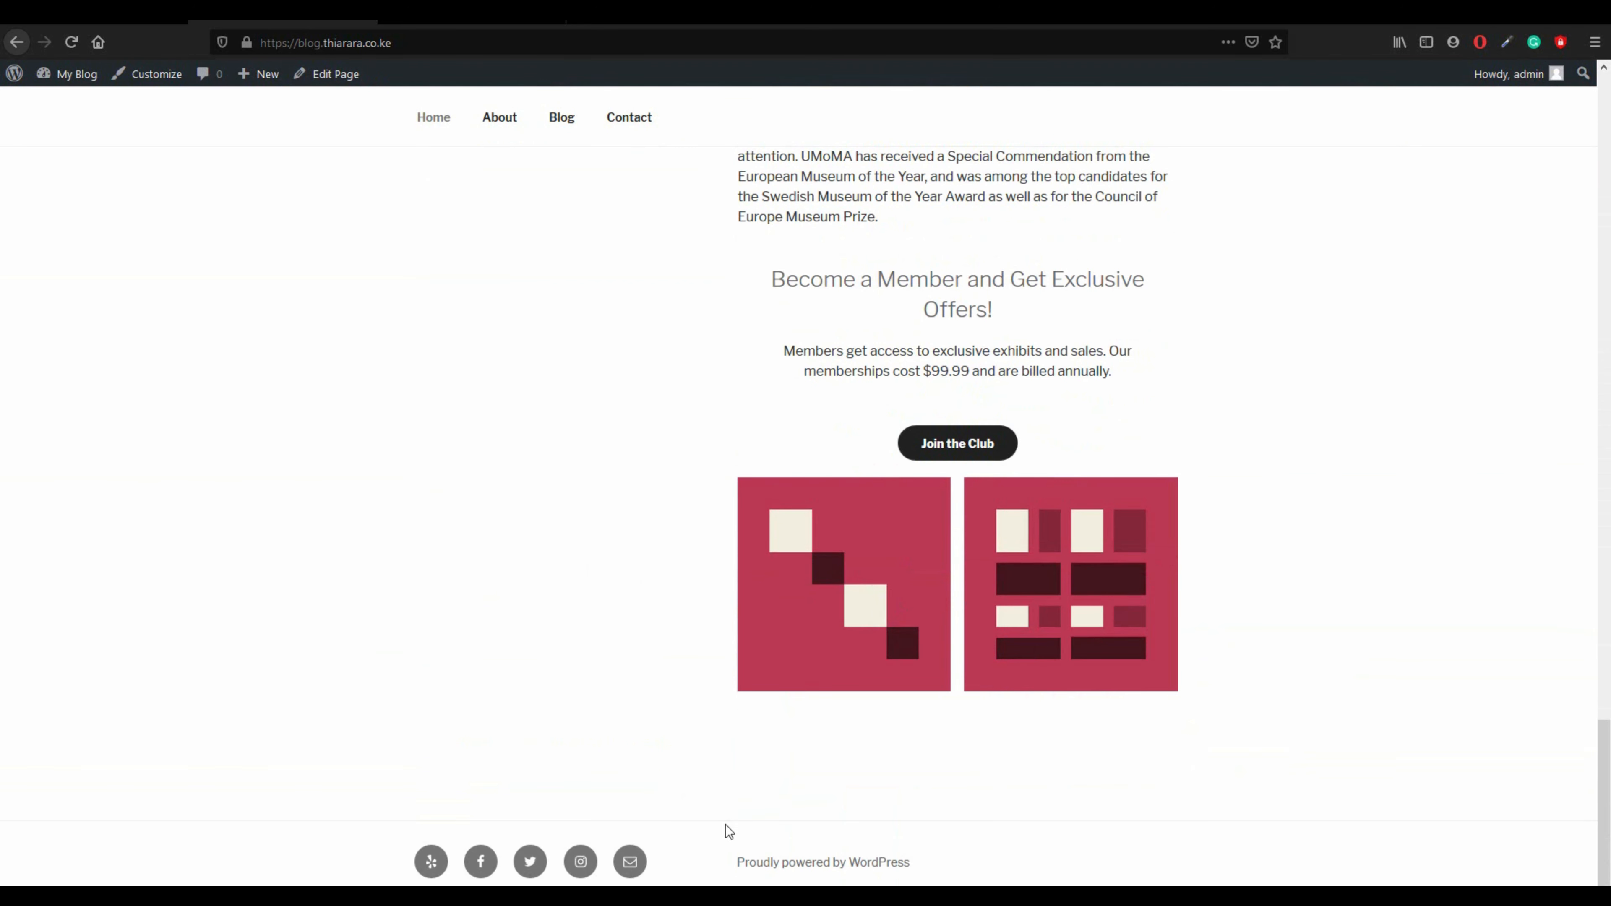
- Delete the inactive Twenty Nineteen and Twenty Twenty themes from the installed themes
key("ctrl+Page_Up")
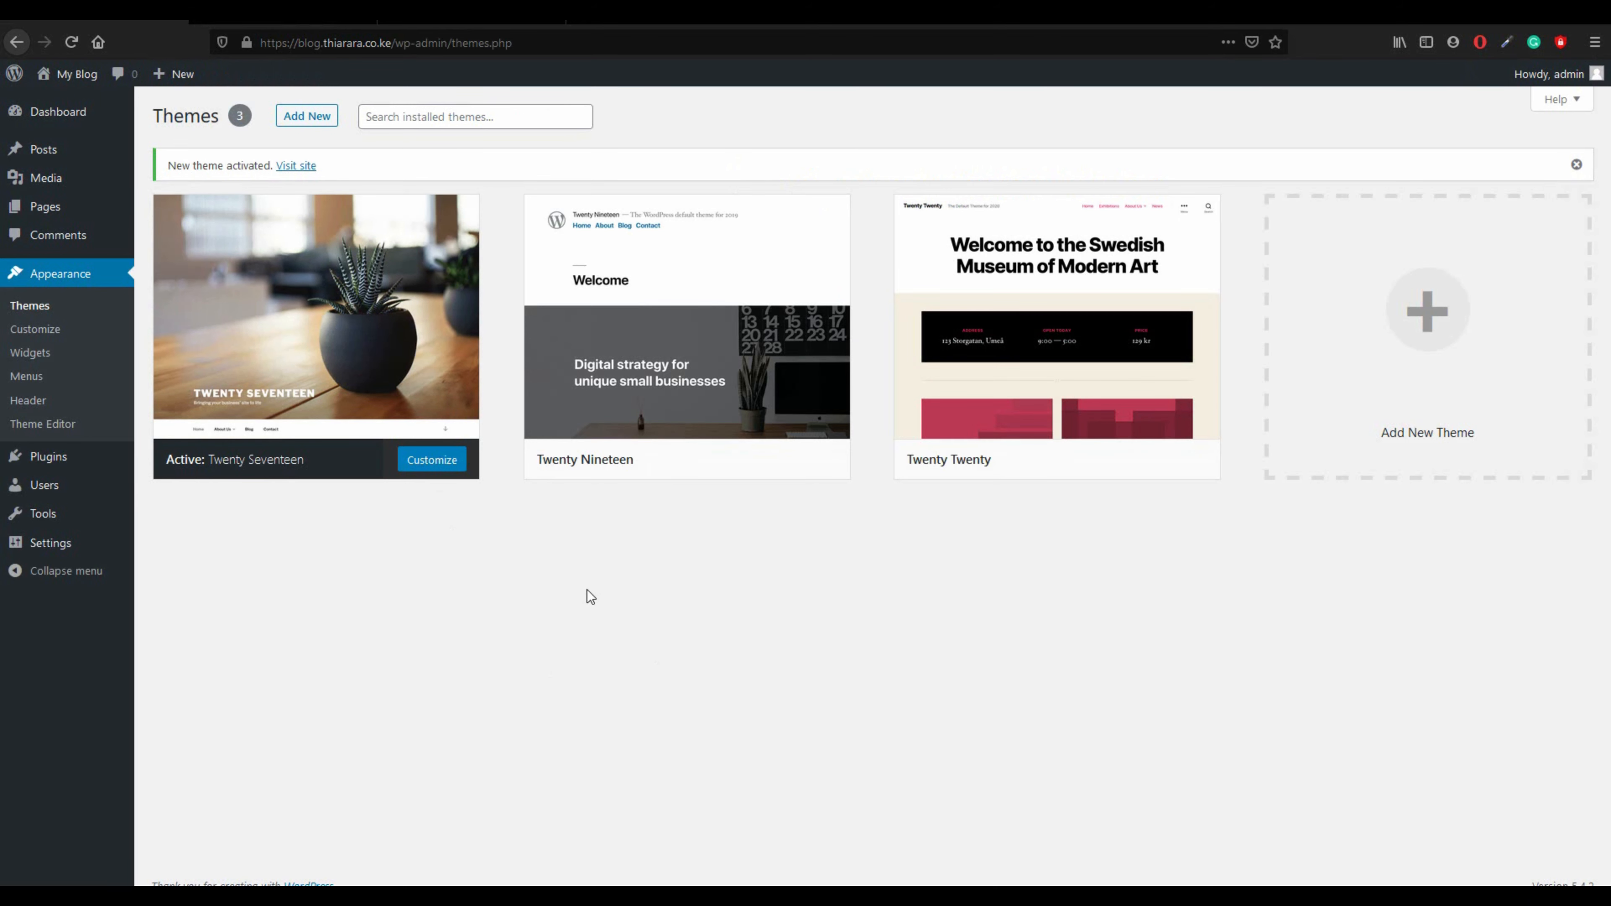
left_click(691, 378)
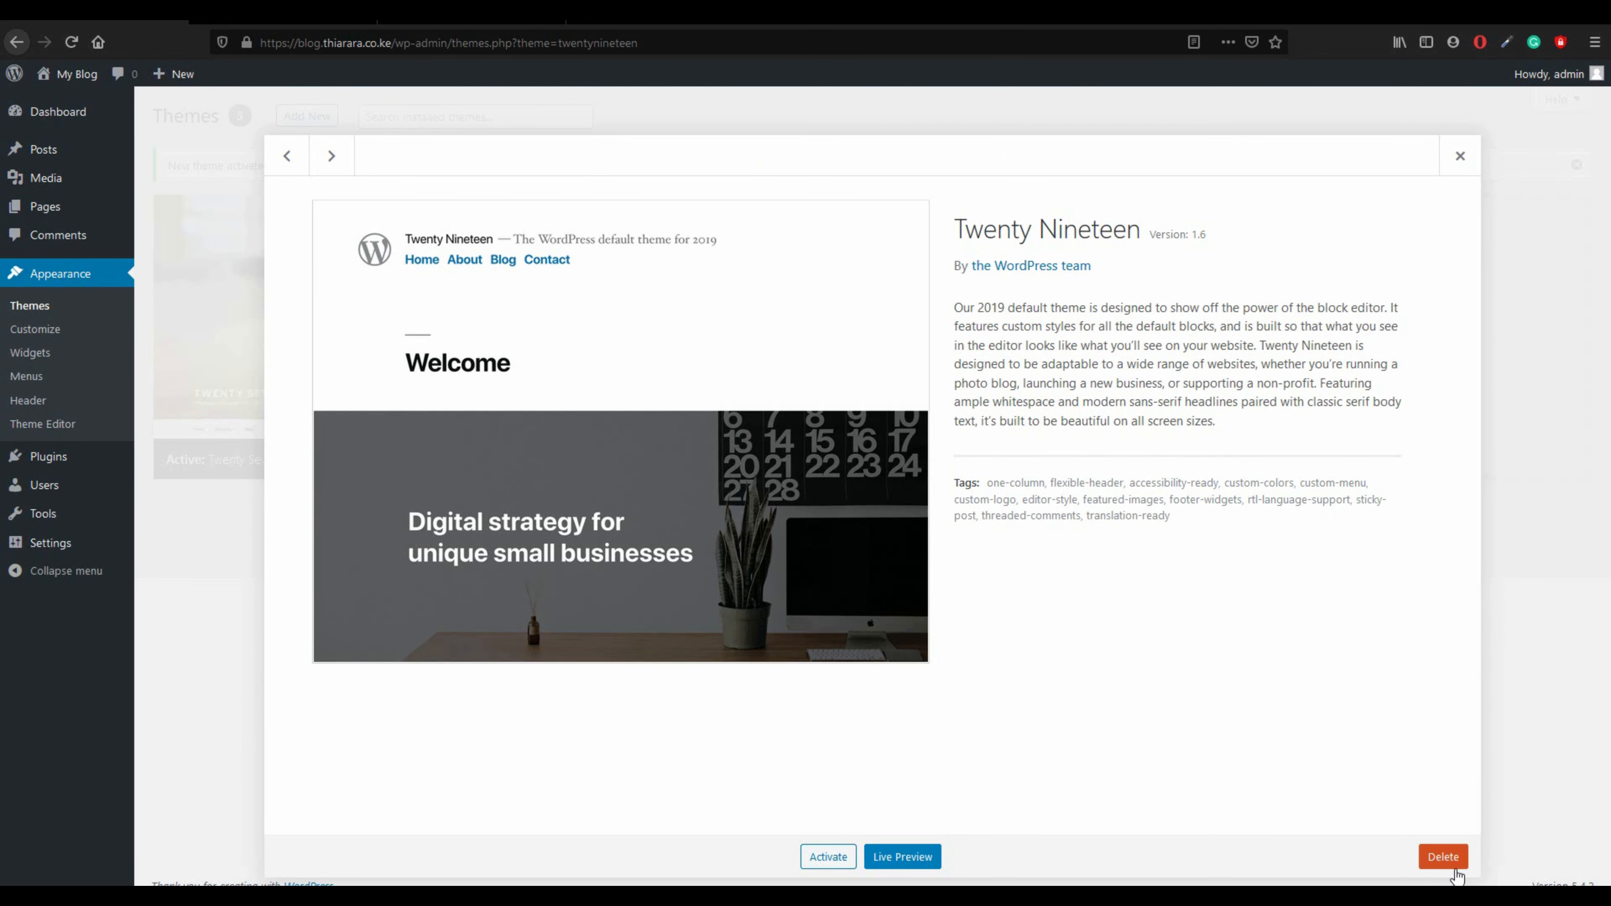
left_click(1443, 857)
left_click(815, 395)
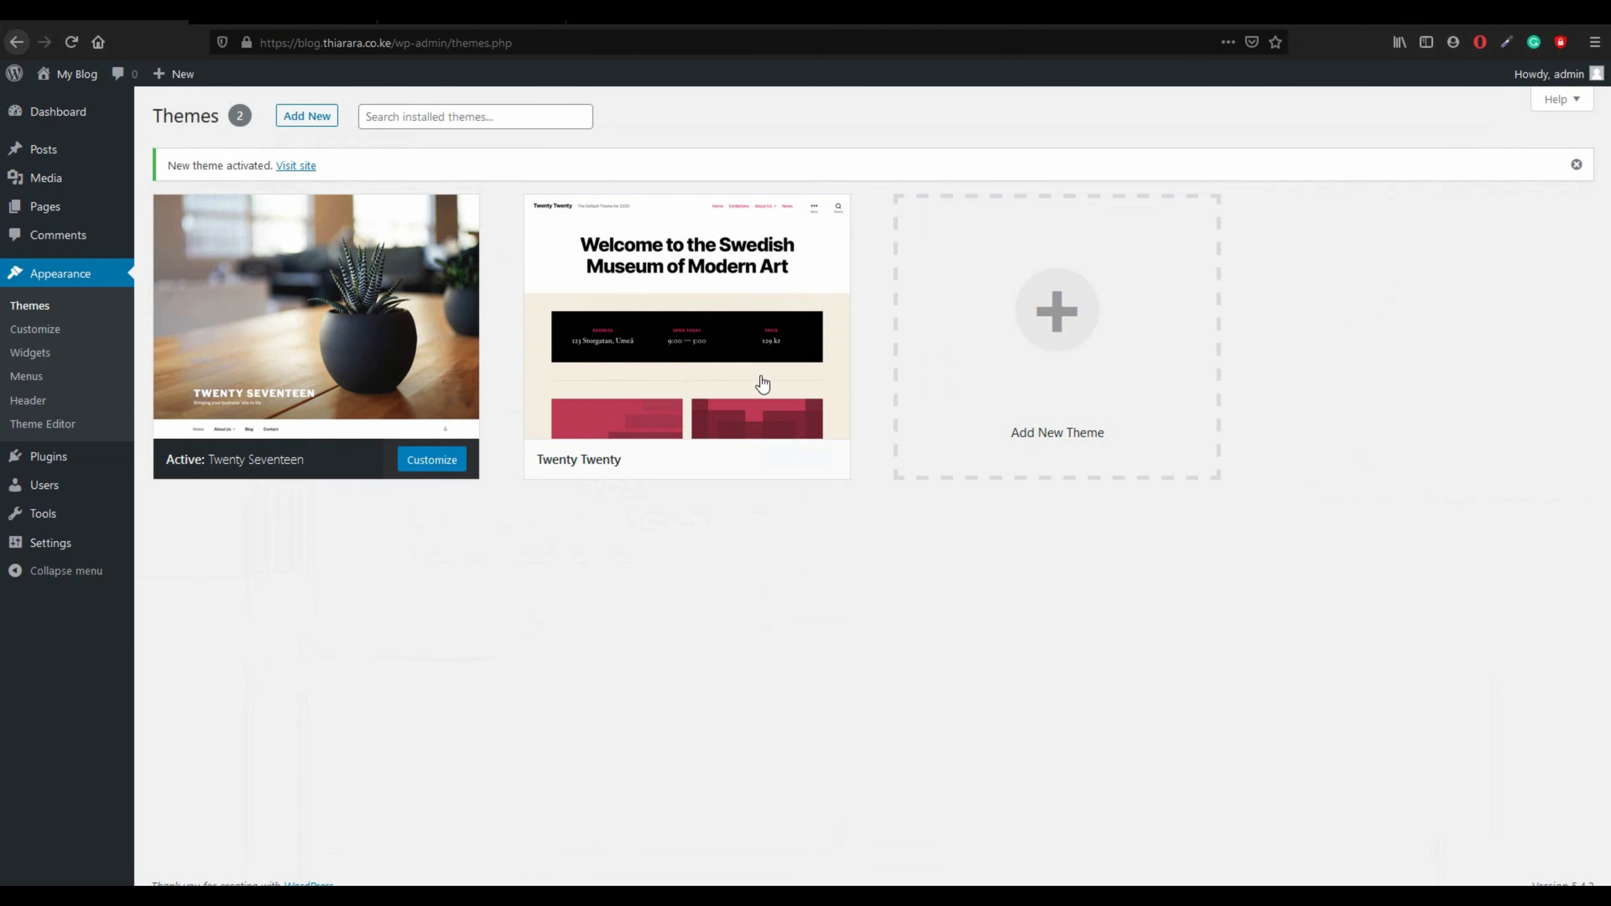
left_click(785, 441)
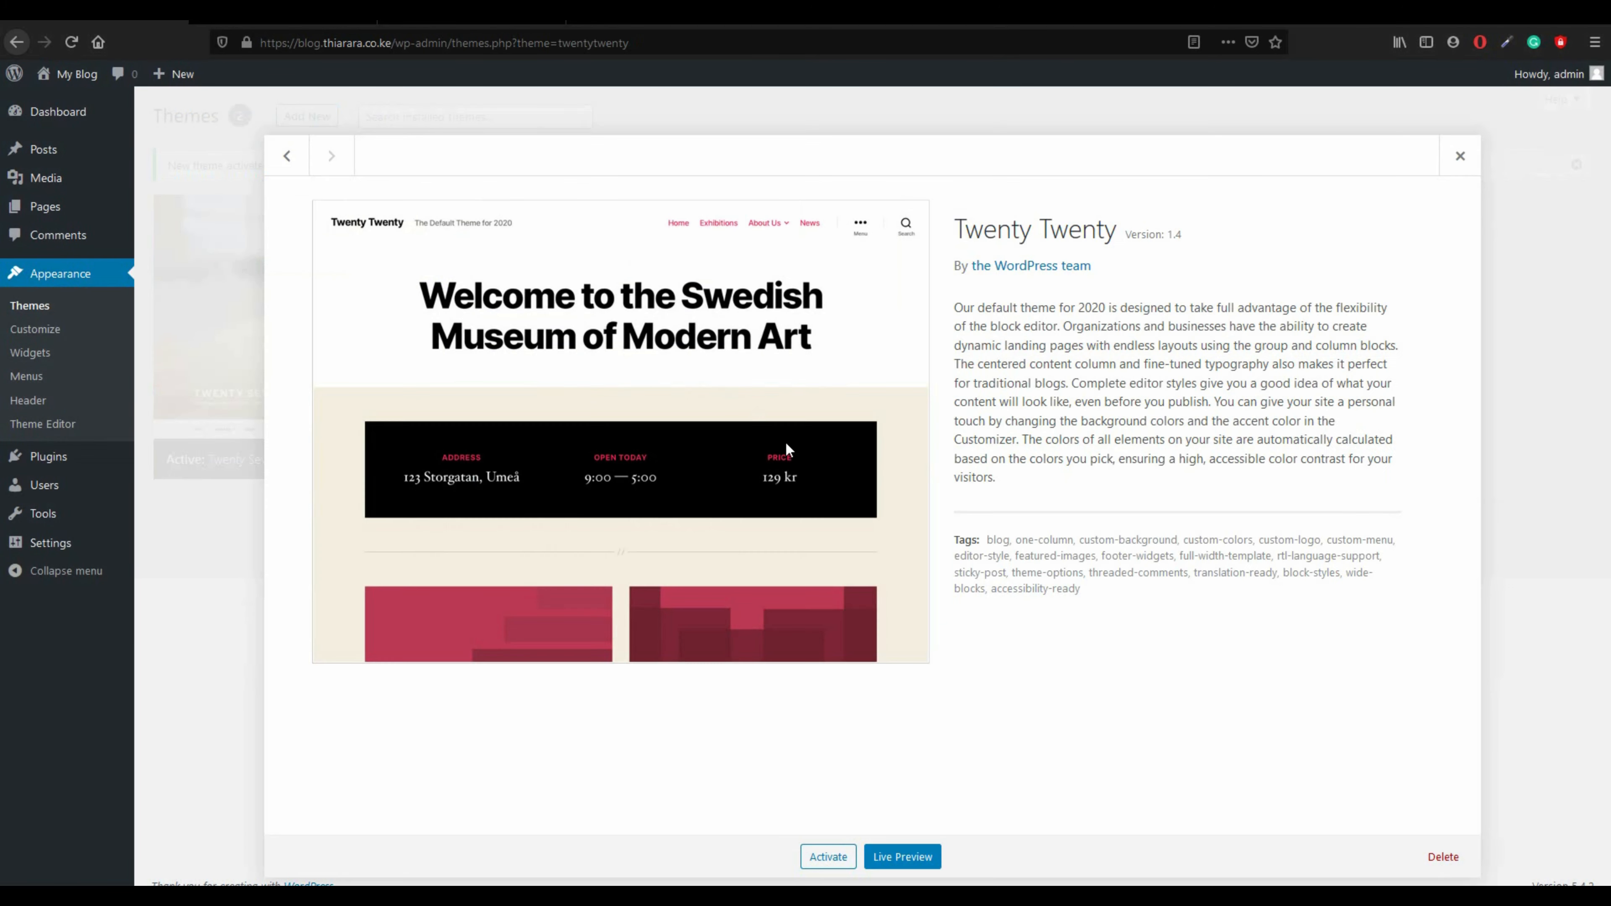
left_click(1438, 858)
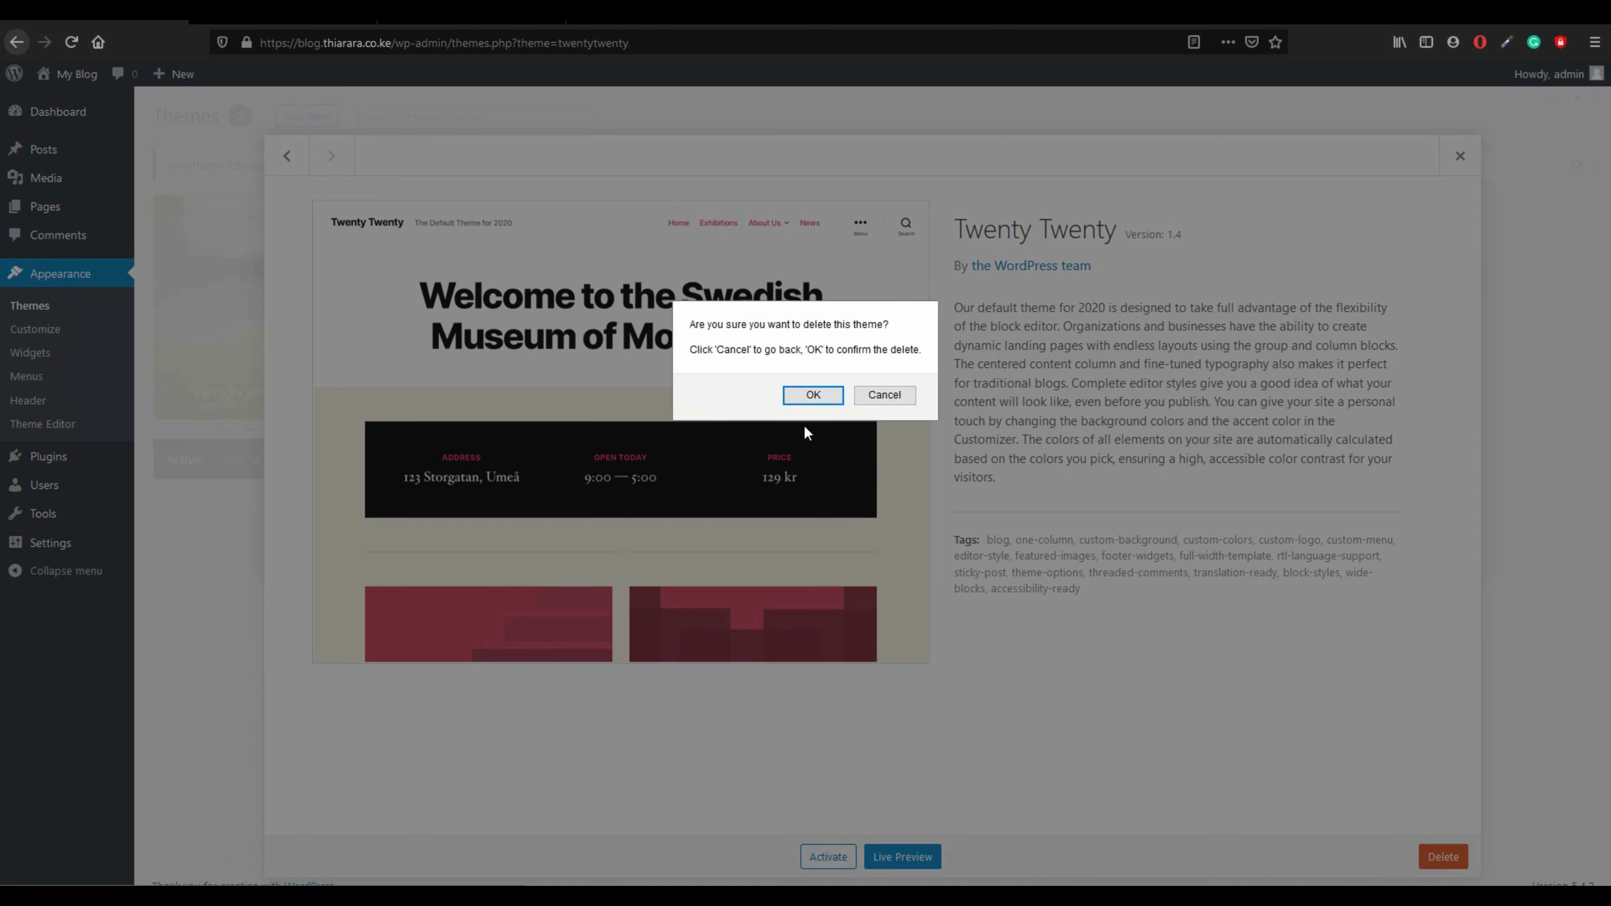
left_click(798, 396)
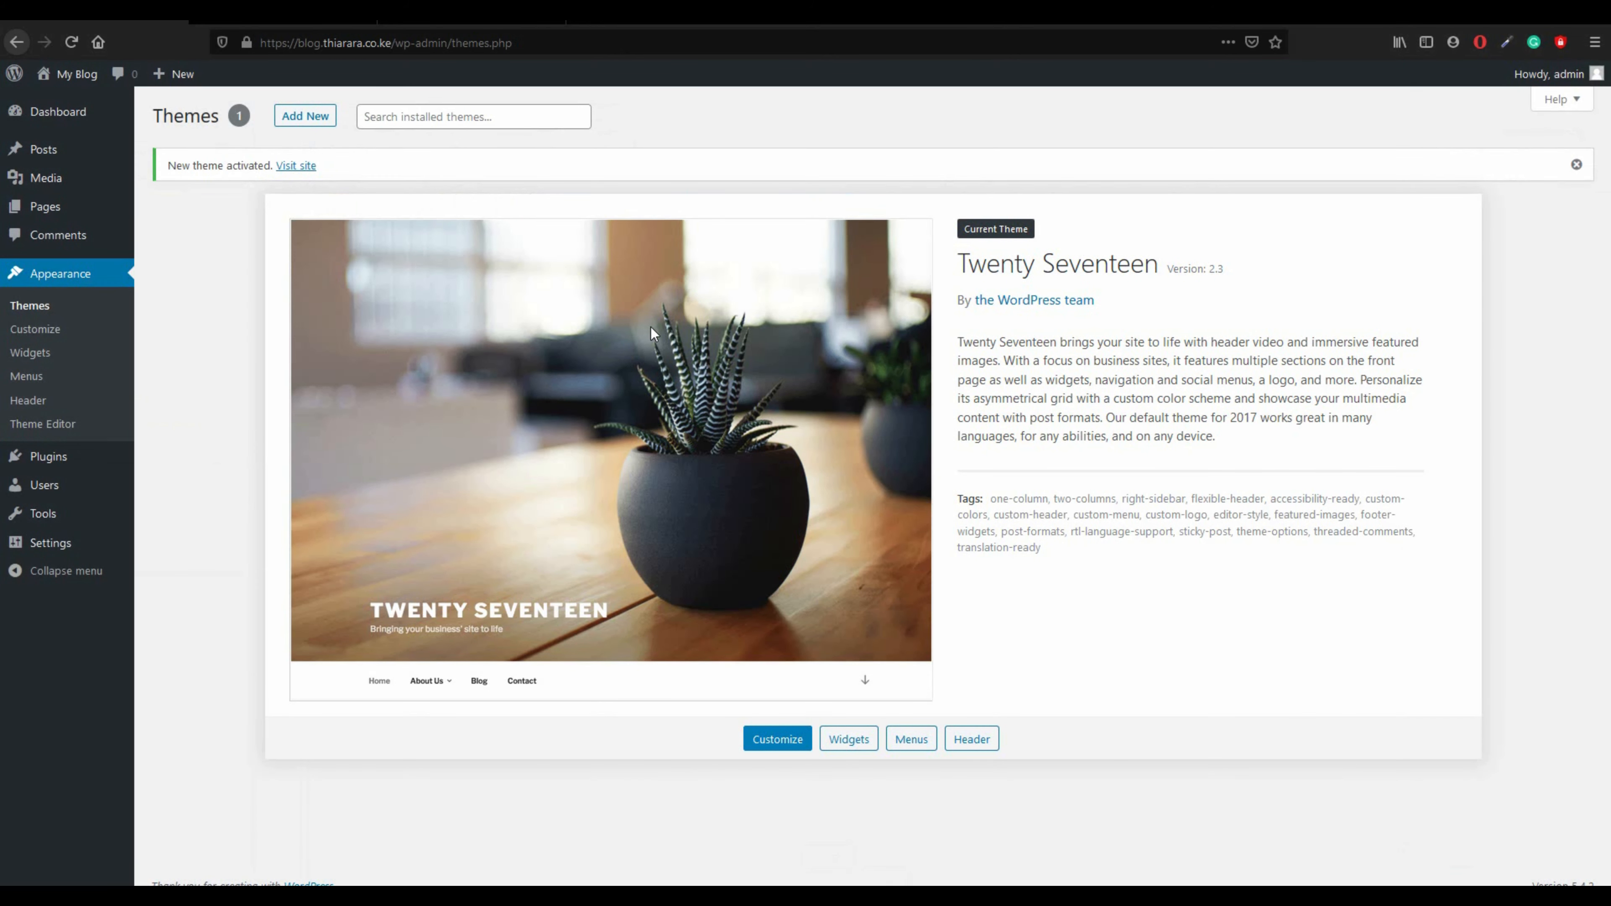
- Find the Hello Elementor theme by searching new themes for "hello", then install and activate it
left_click(297, 123)
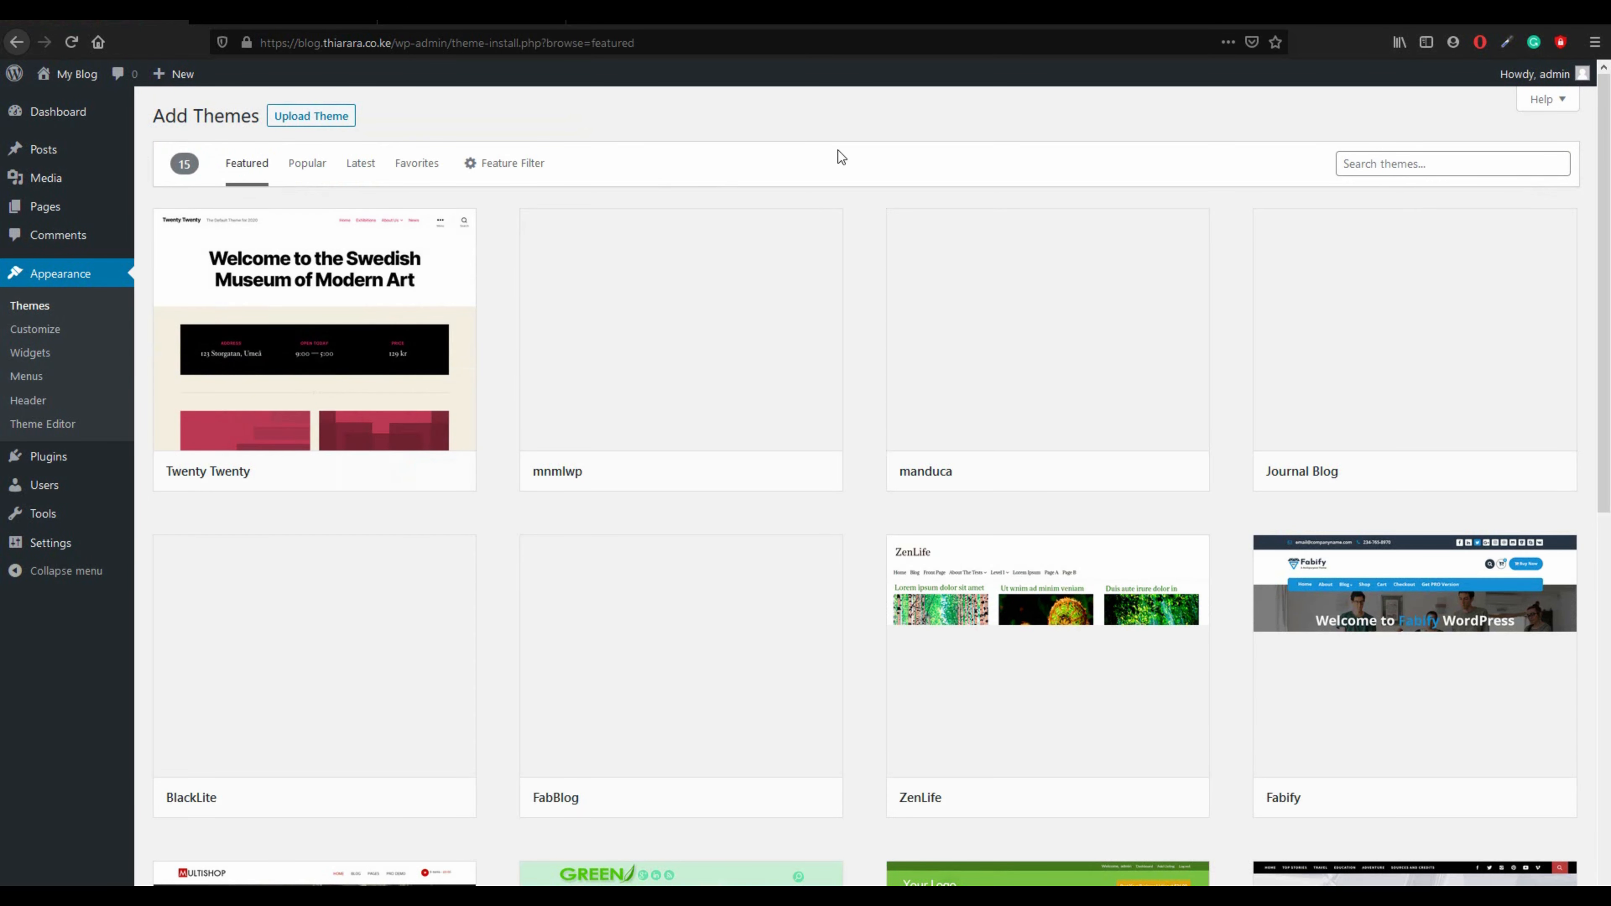
left_click(1363, 162)
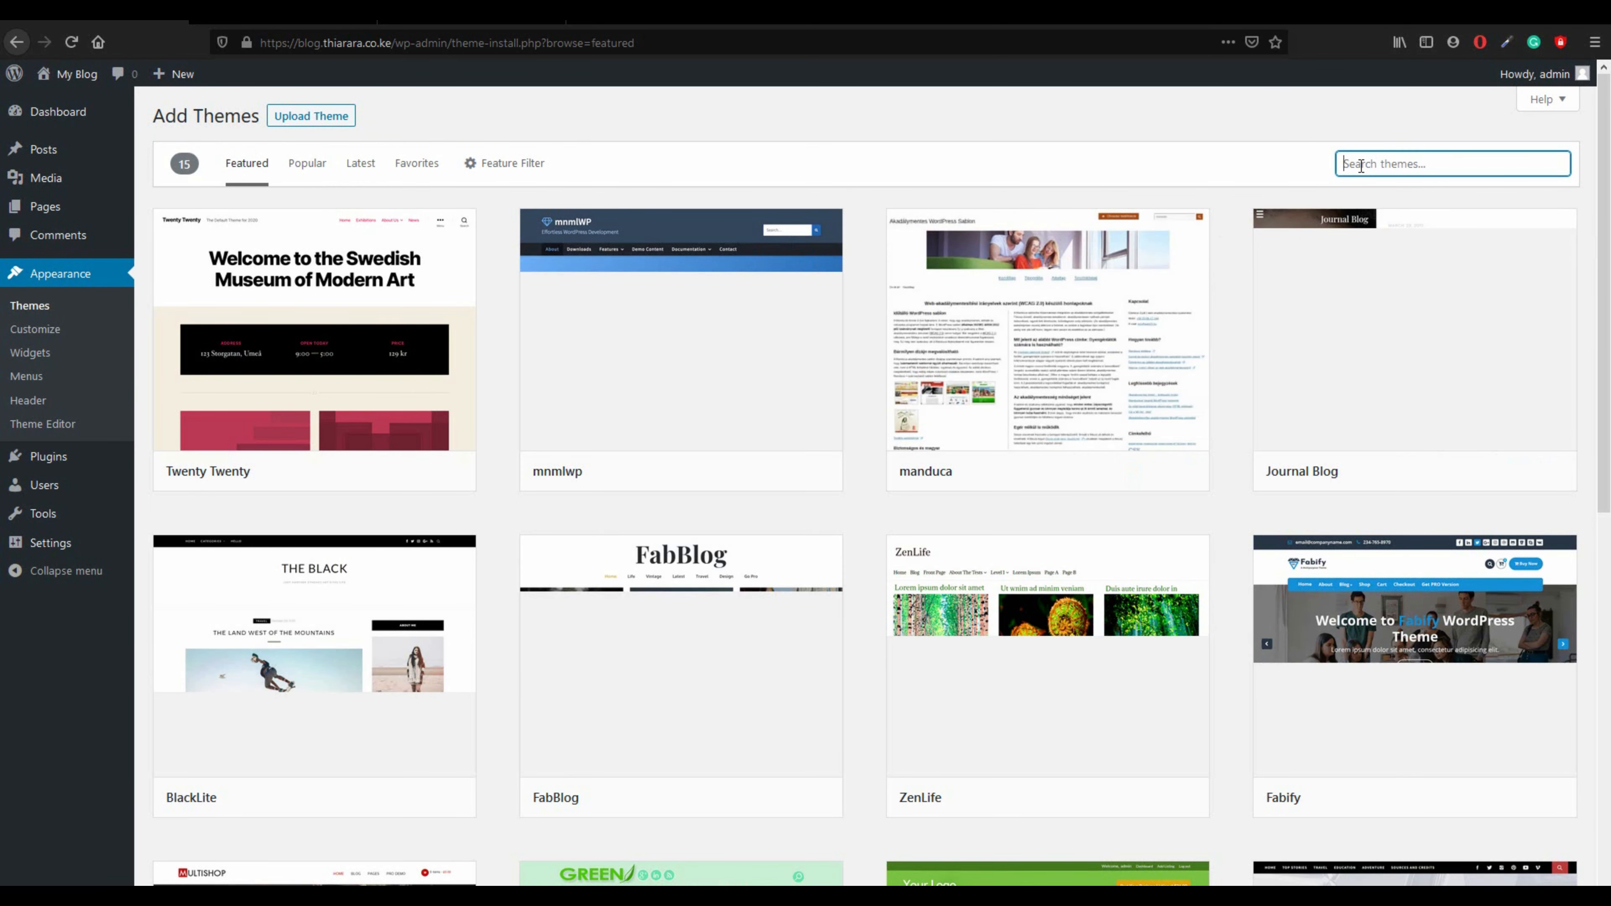
type("help")
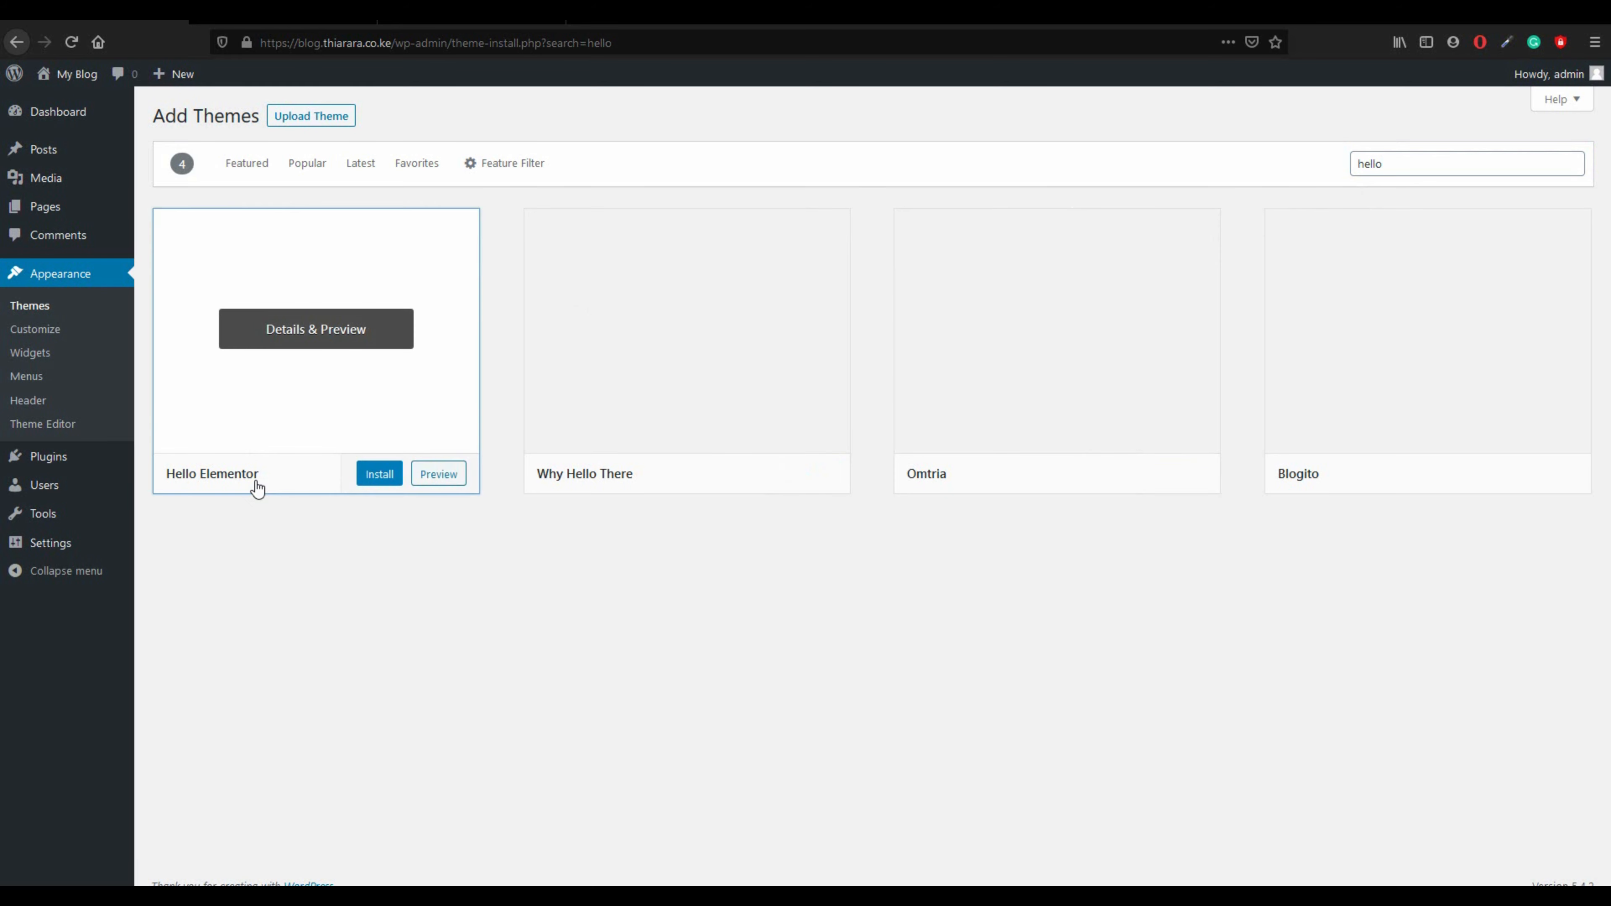
left_click_drag(255, 484, 166, 480)
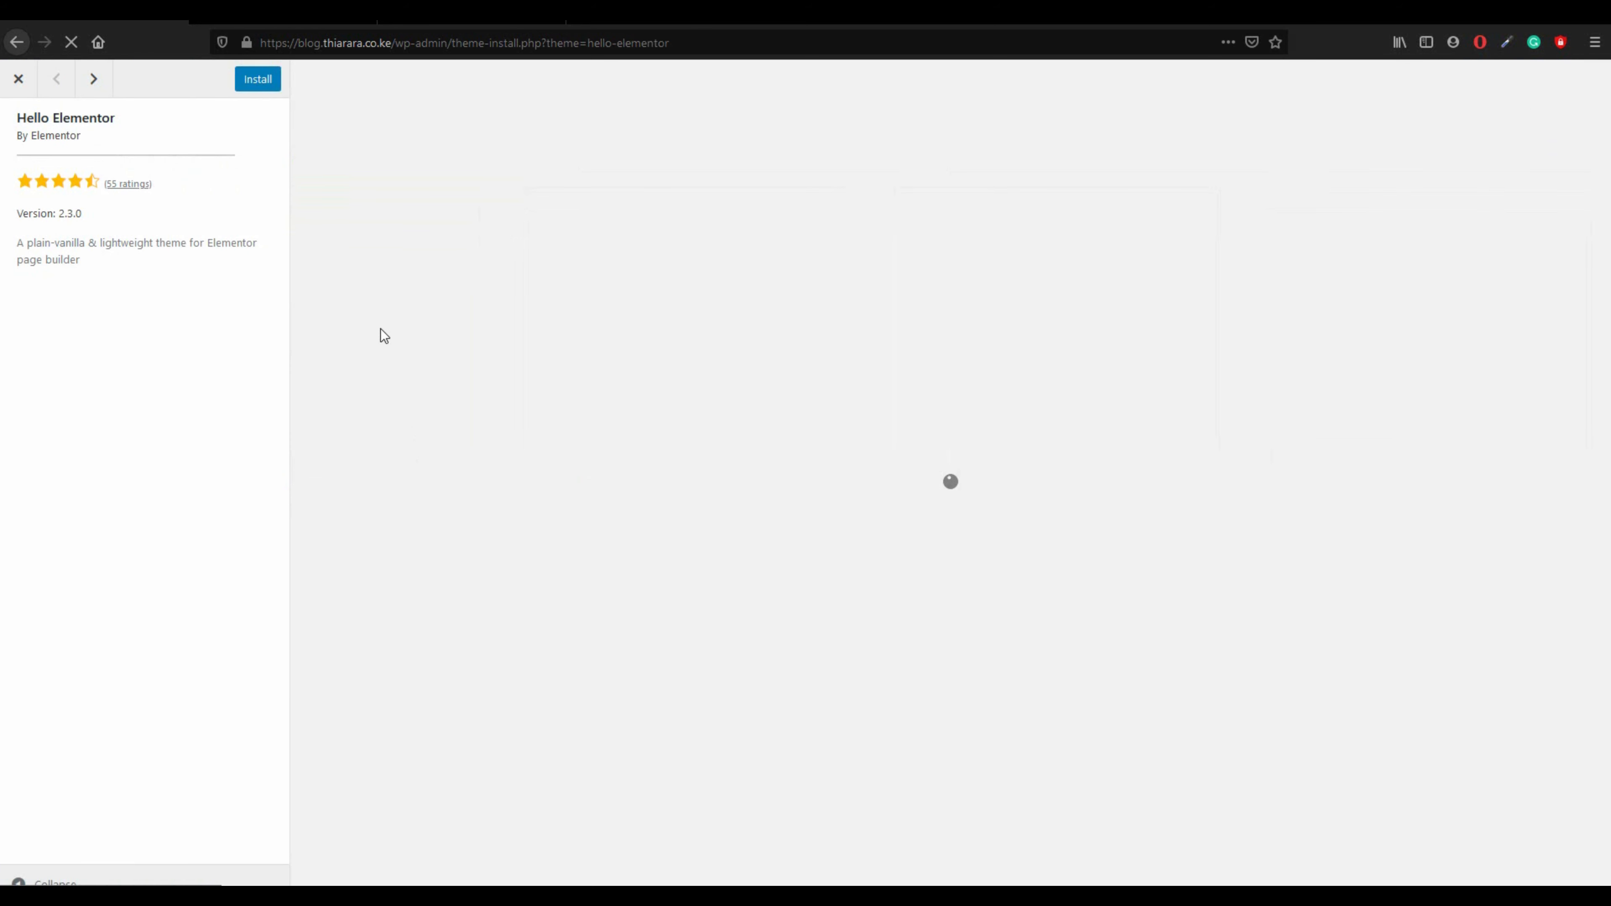
left_click(256, 80)
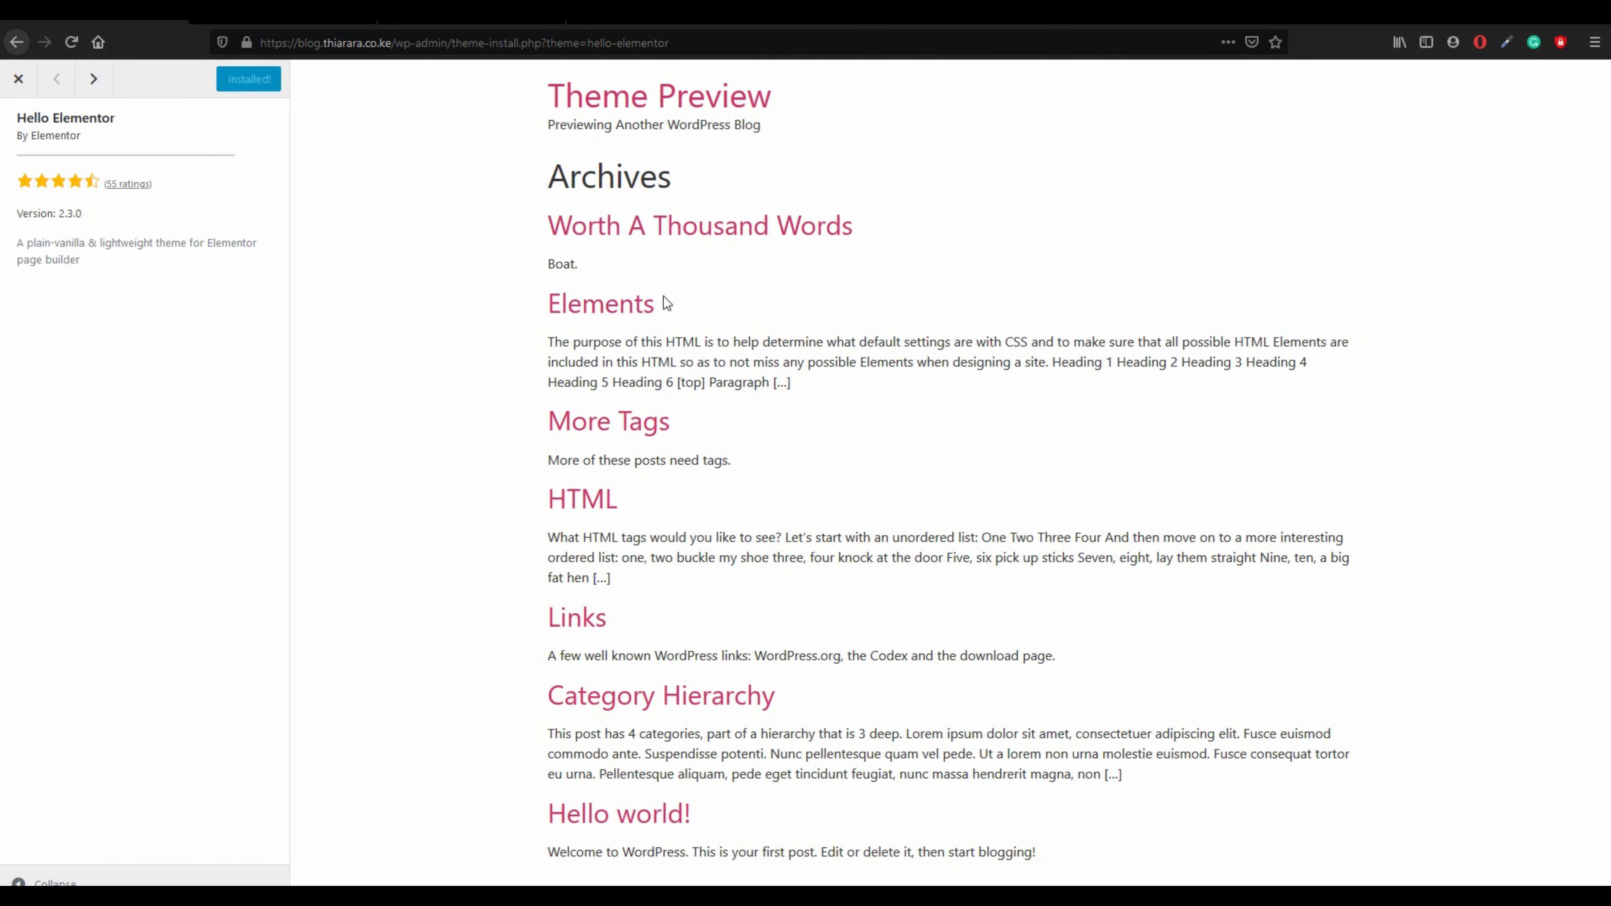
left_click(251, 82)
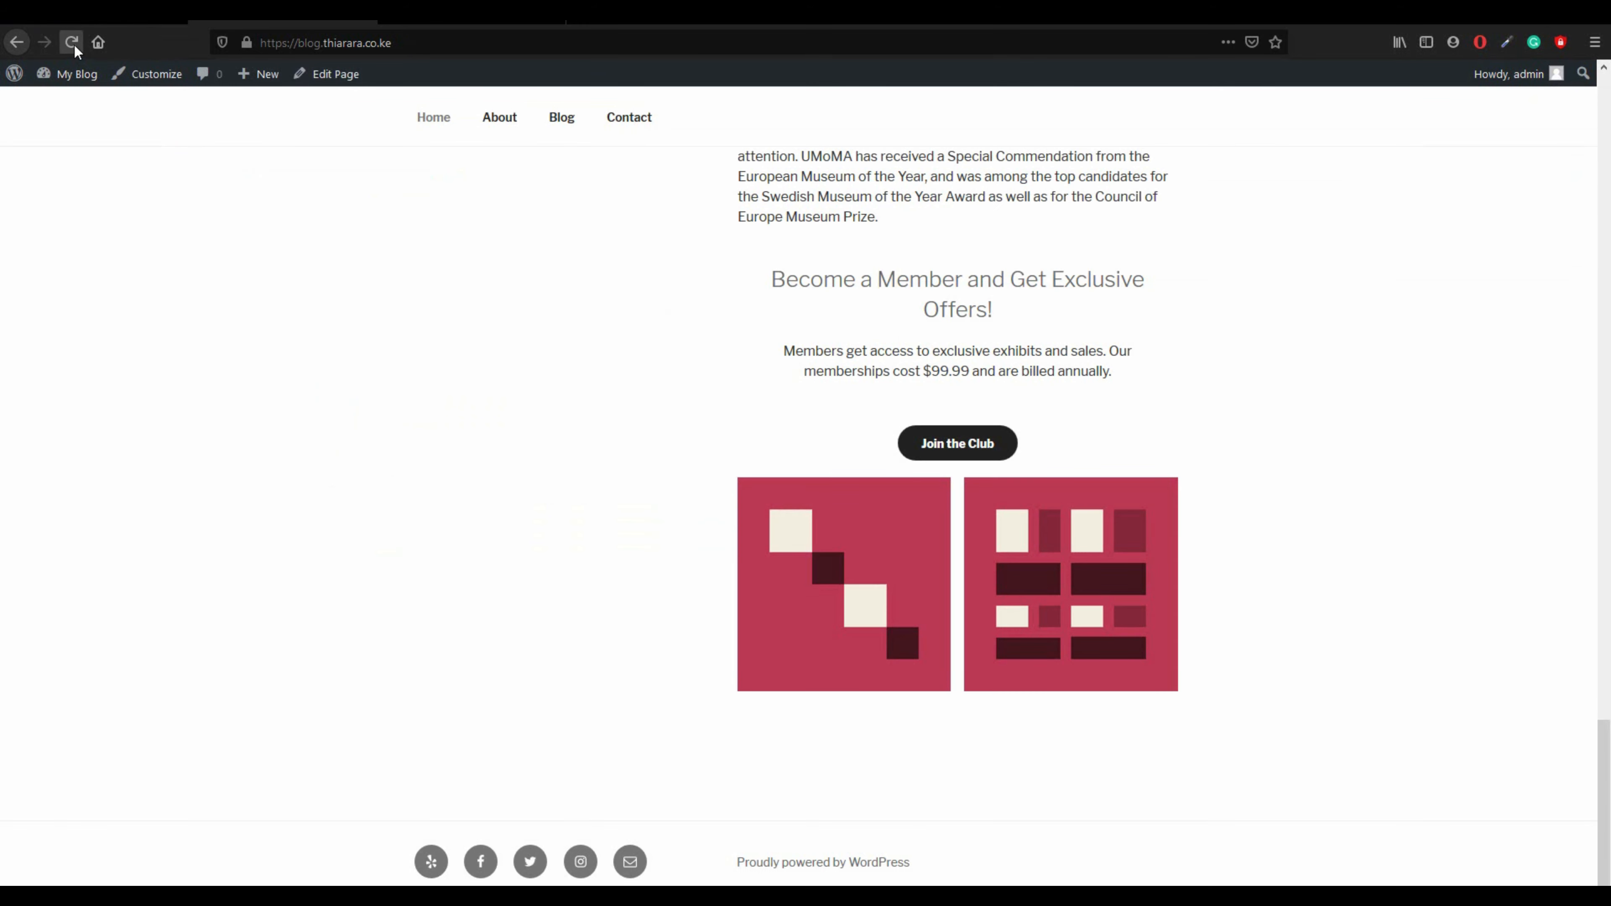
- Reload the live home page and examine its header, navigation and content layout under the Hello Elementor theme
left_click(72, 42)
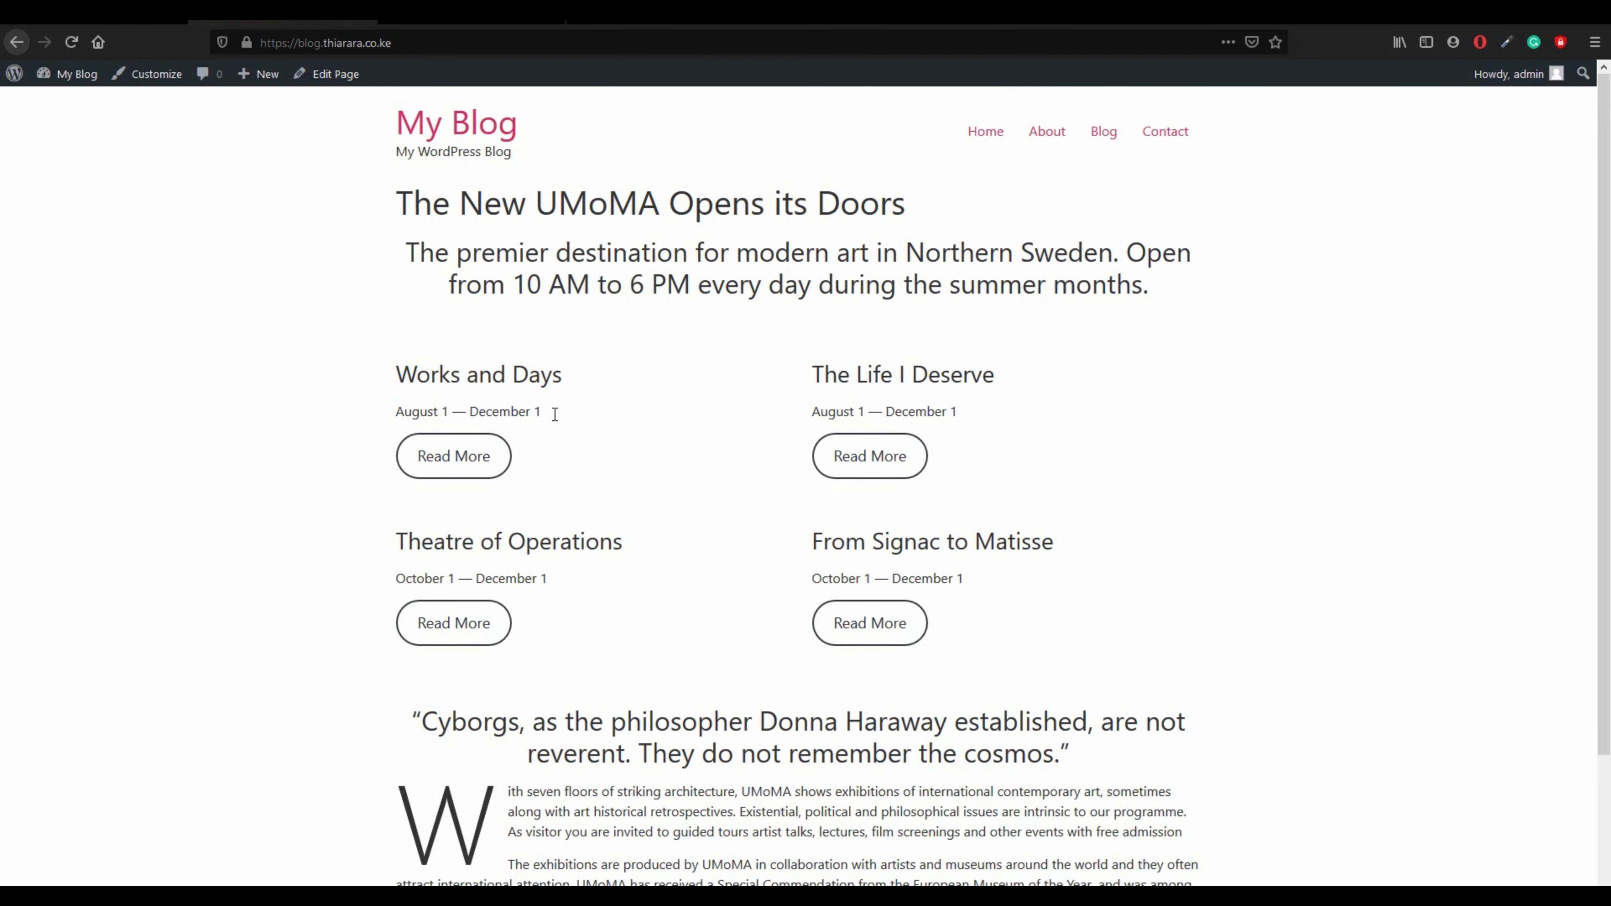
scroll(739, 417, "down", 3)
scroll(907, 526, "up", 3)
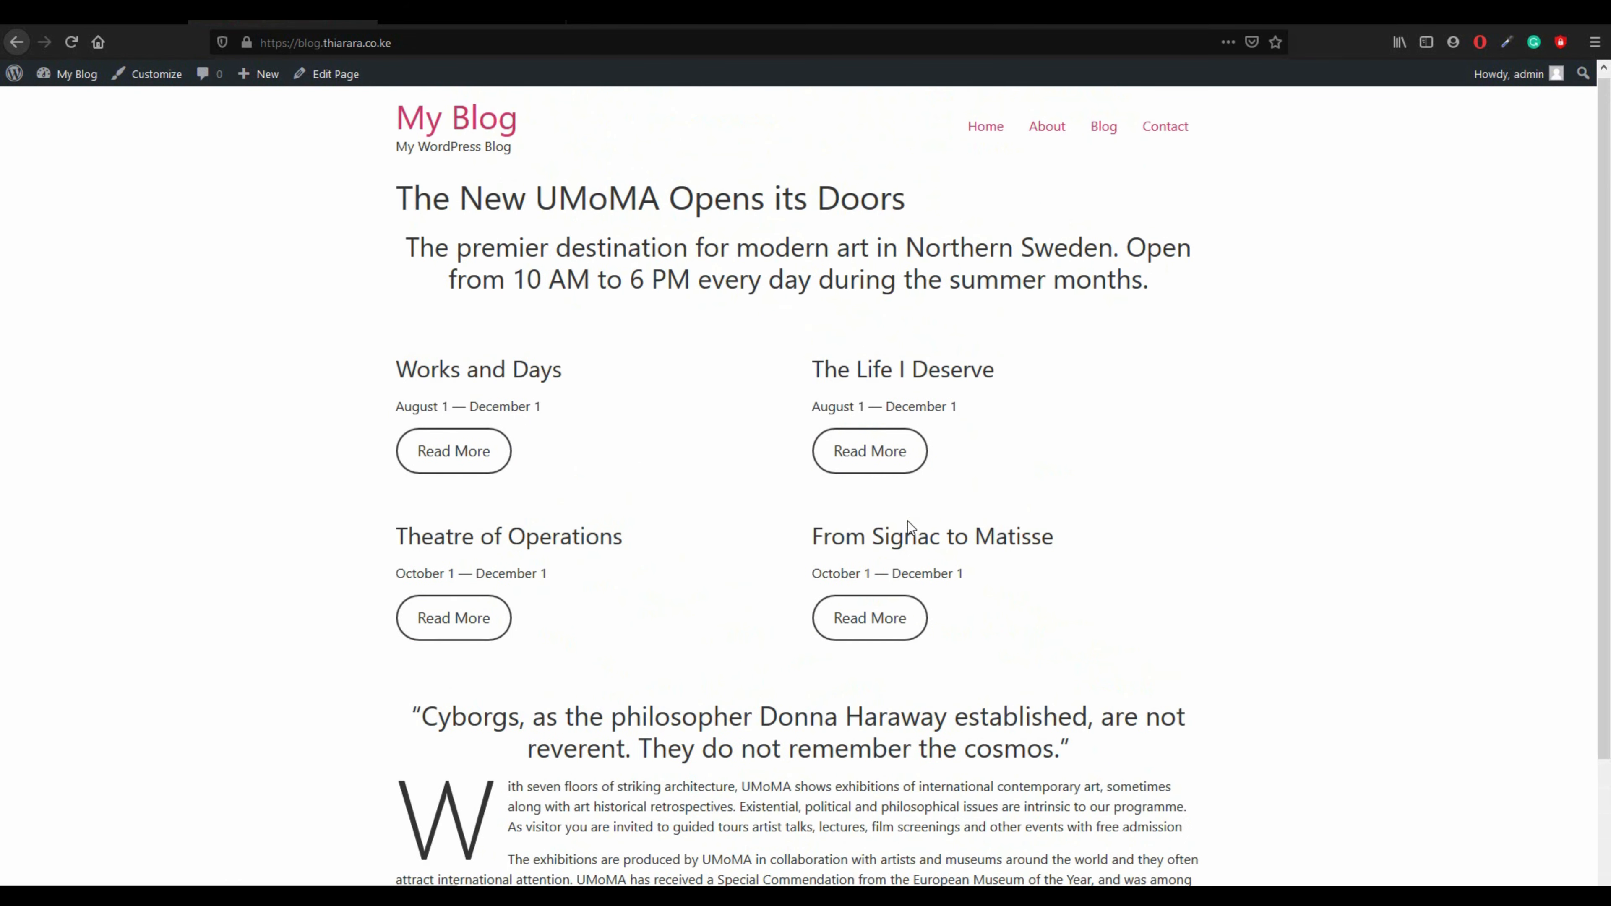
scroll(1186, 381, "down", 2)
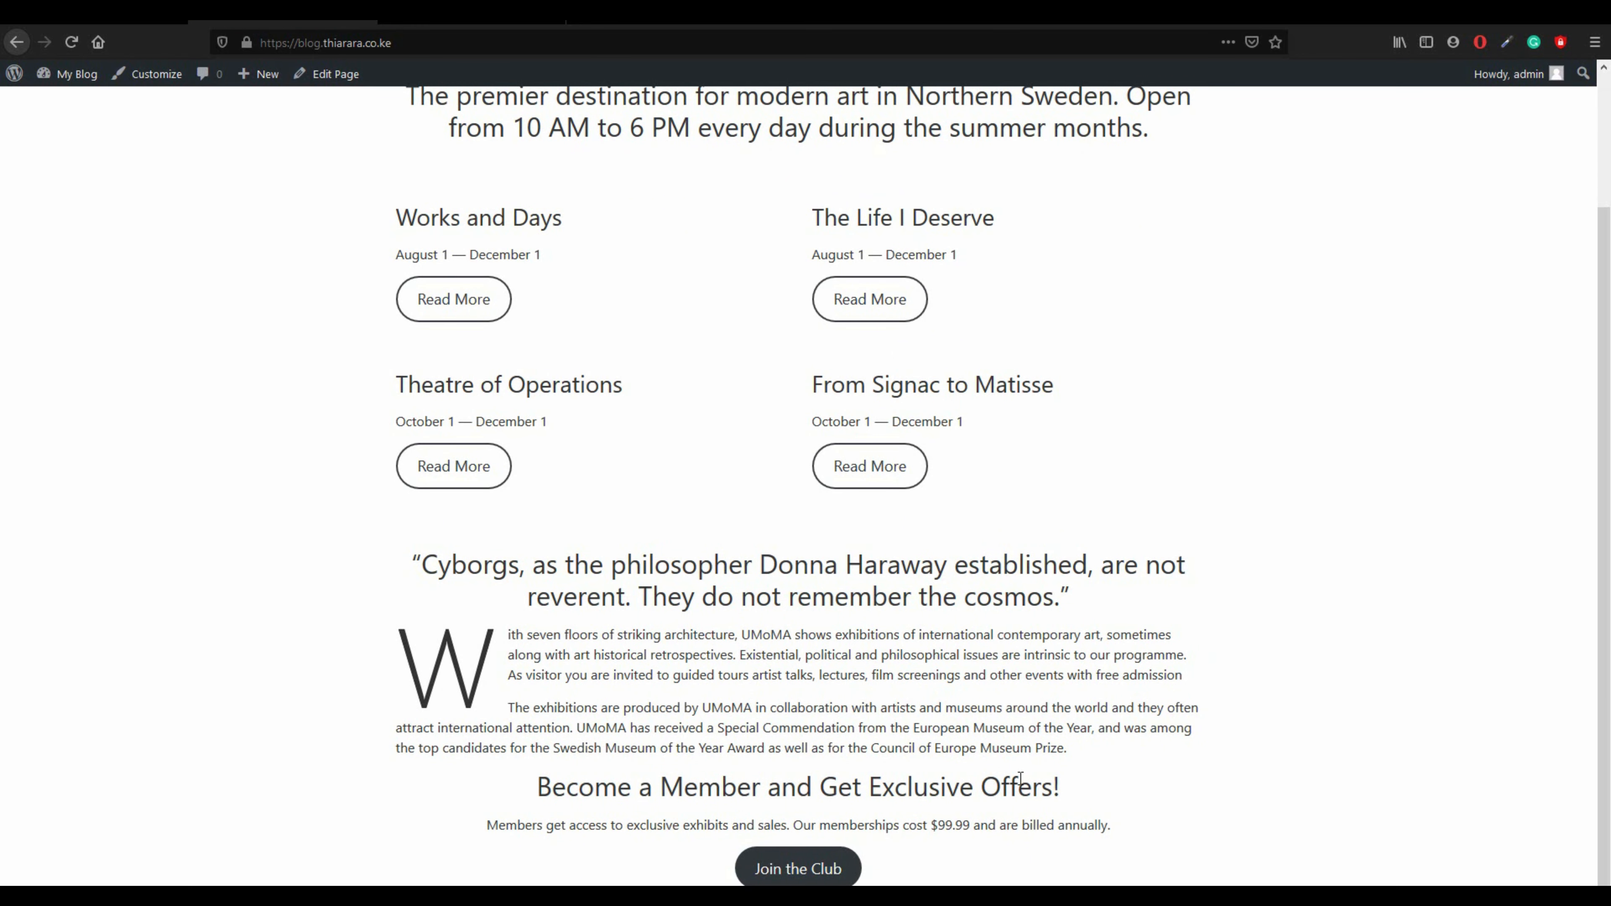
scroll(546, 323, "up", 2)
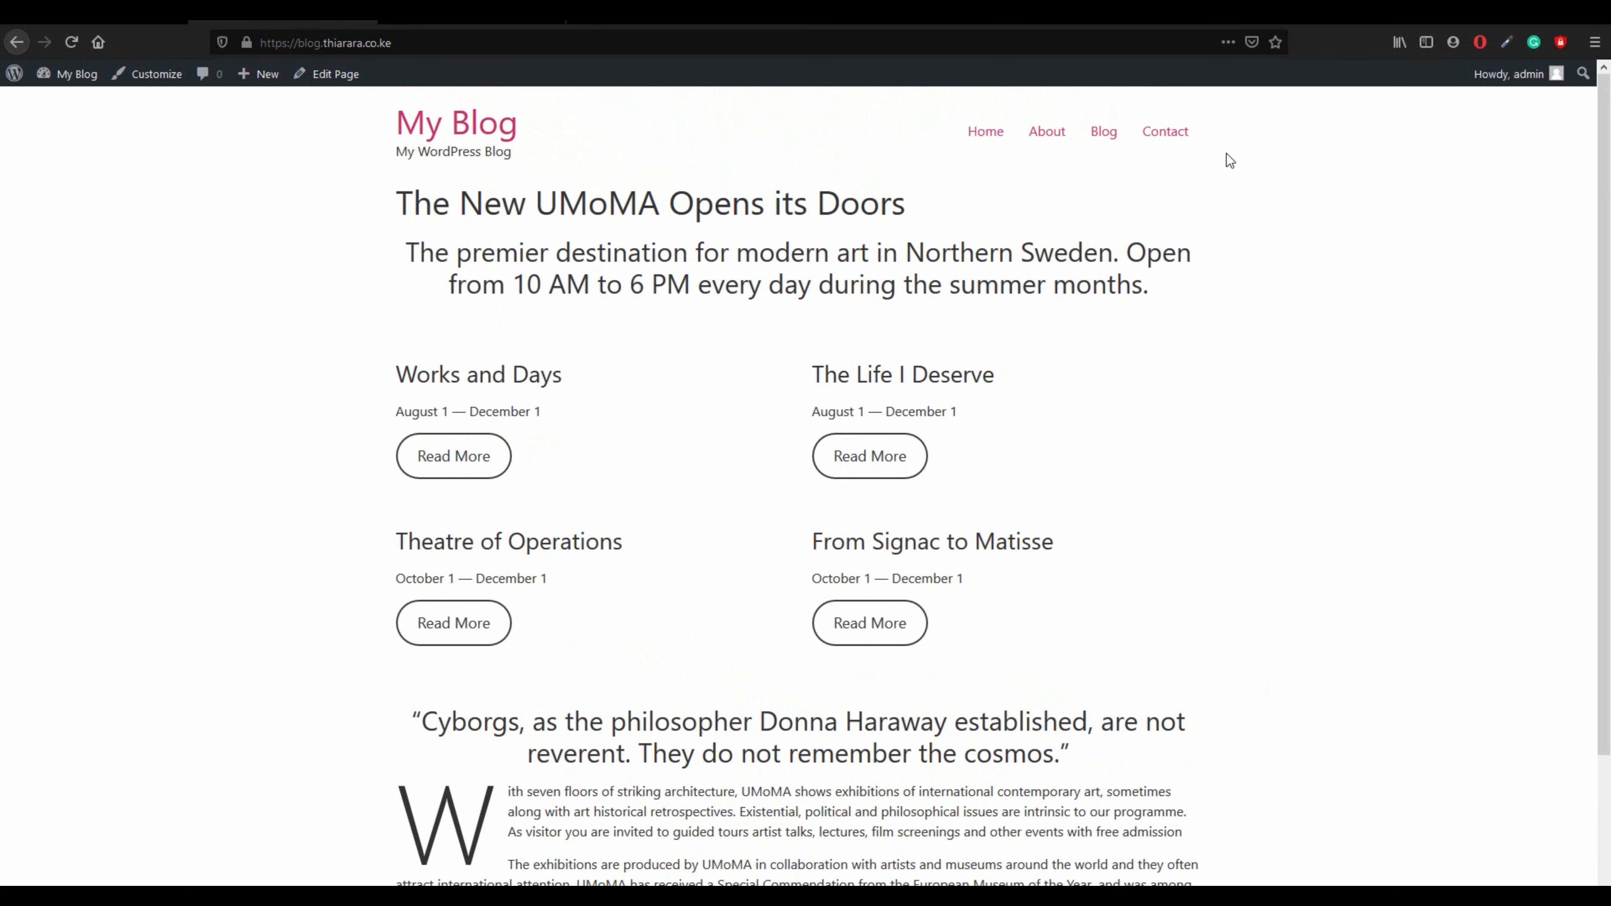
left_click_drag(1228, 160, 385, 145)
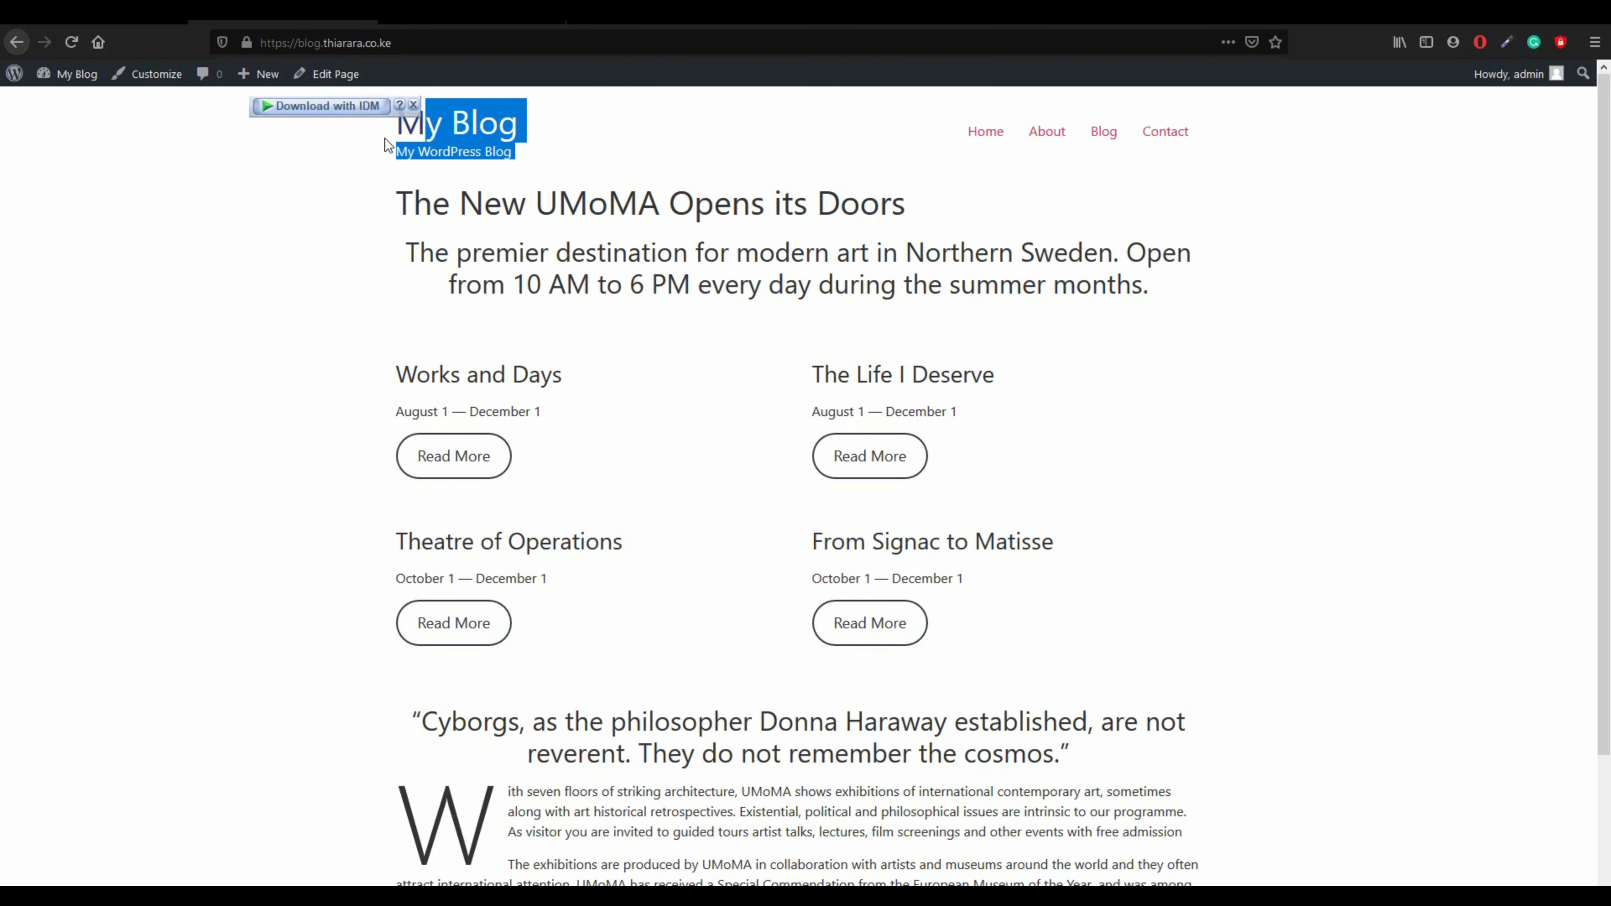
left_click(349, 248)
scroll(348, 248, "down", 2)
scroll(366, 254, "up", 1)
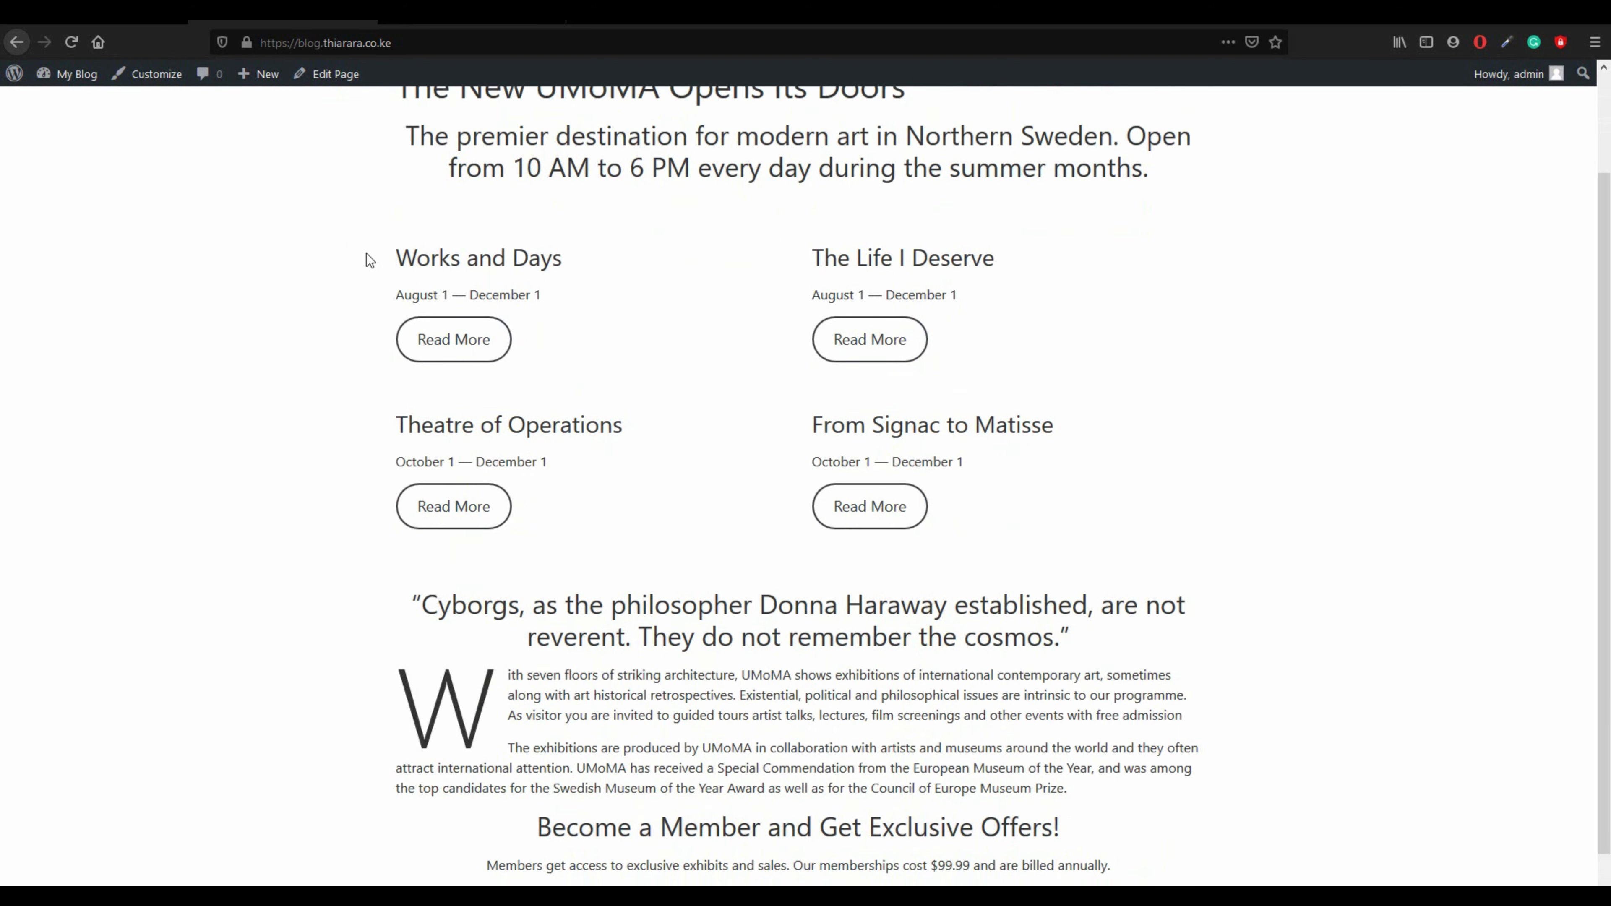
scroll(365, 254, "up", 2)
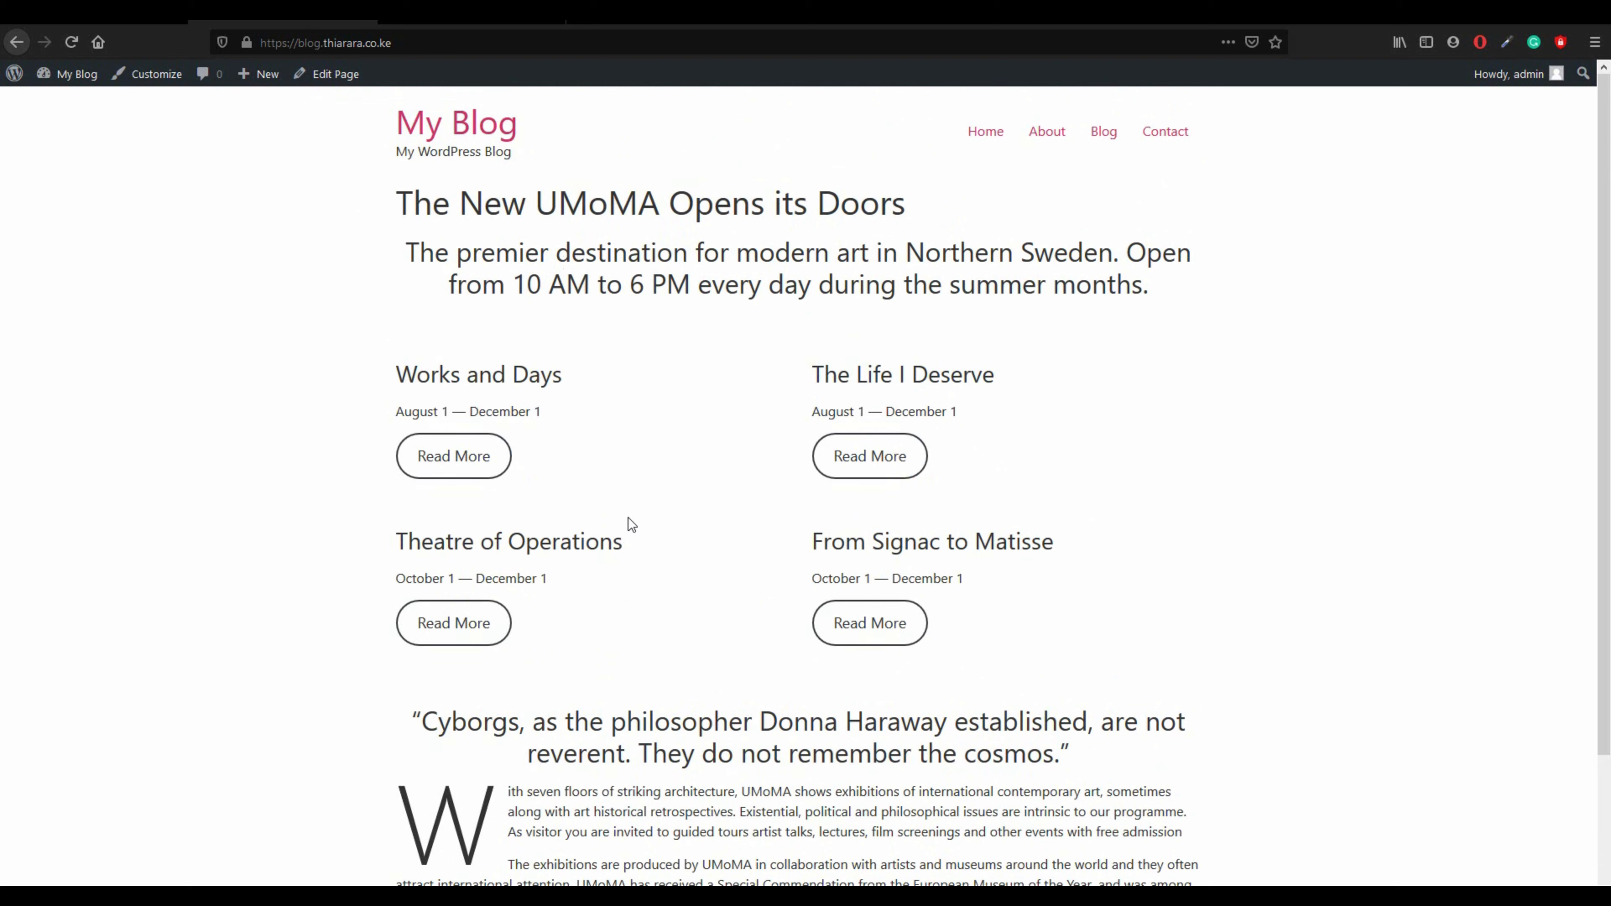
- Return to the site administration and open the list of installed plugins
left_click(129, 15)
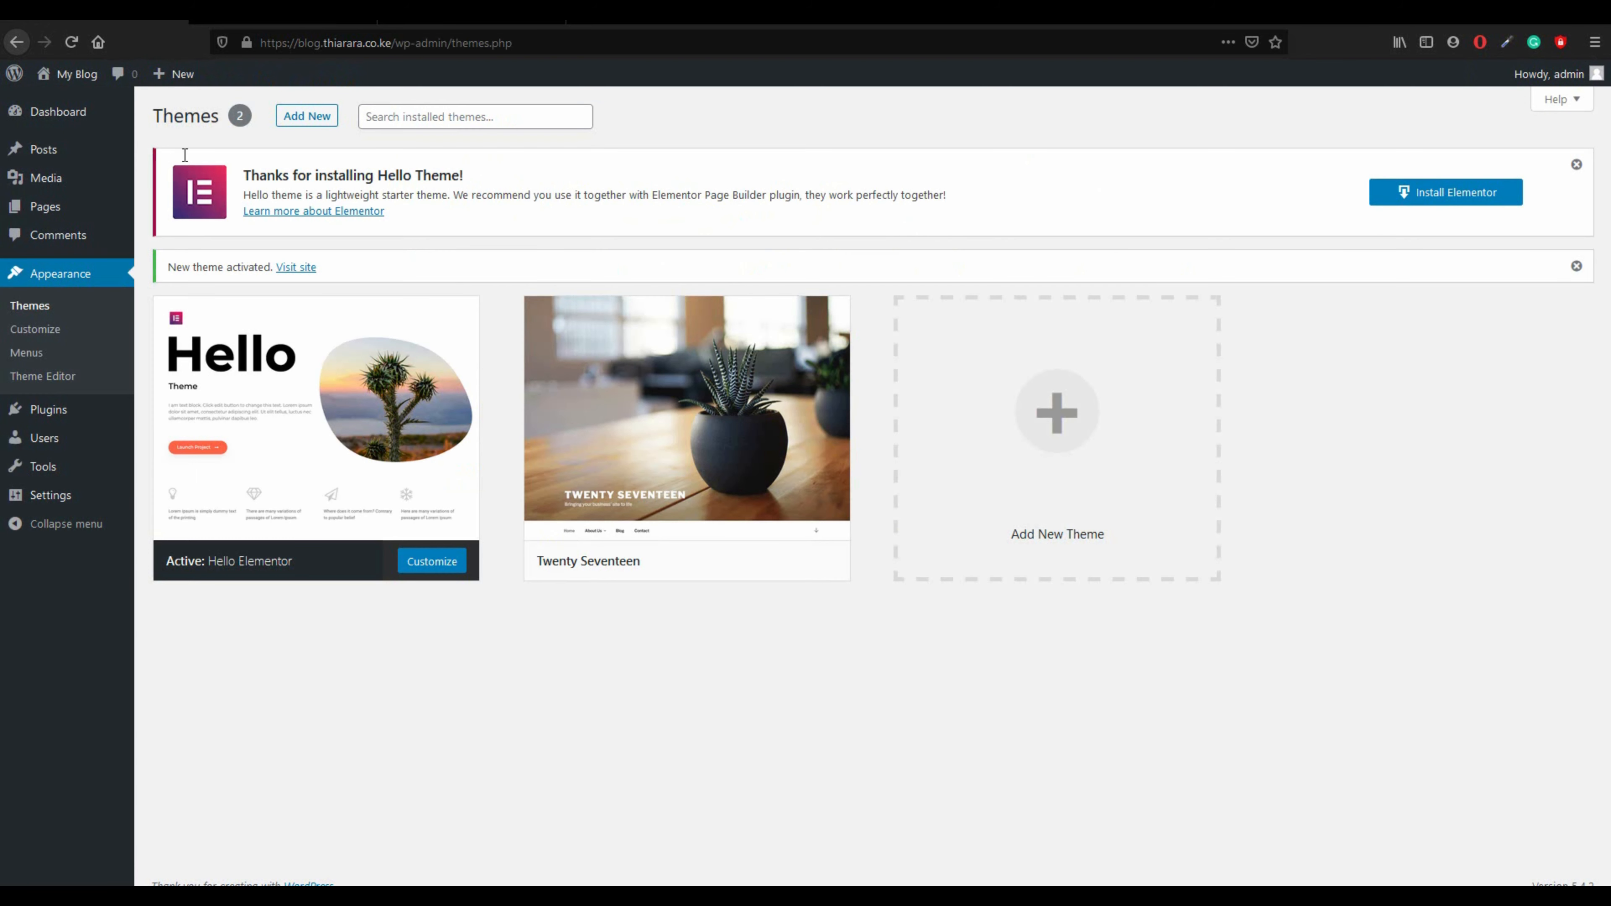
mouse_move(51, 414)
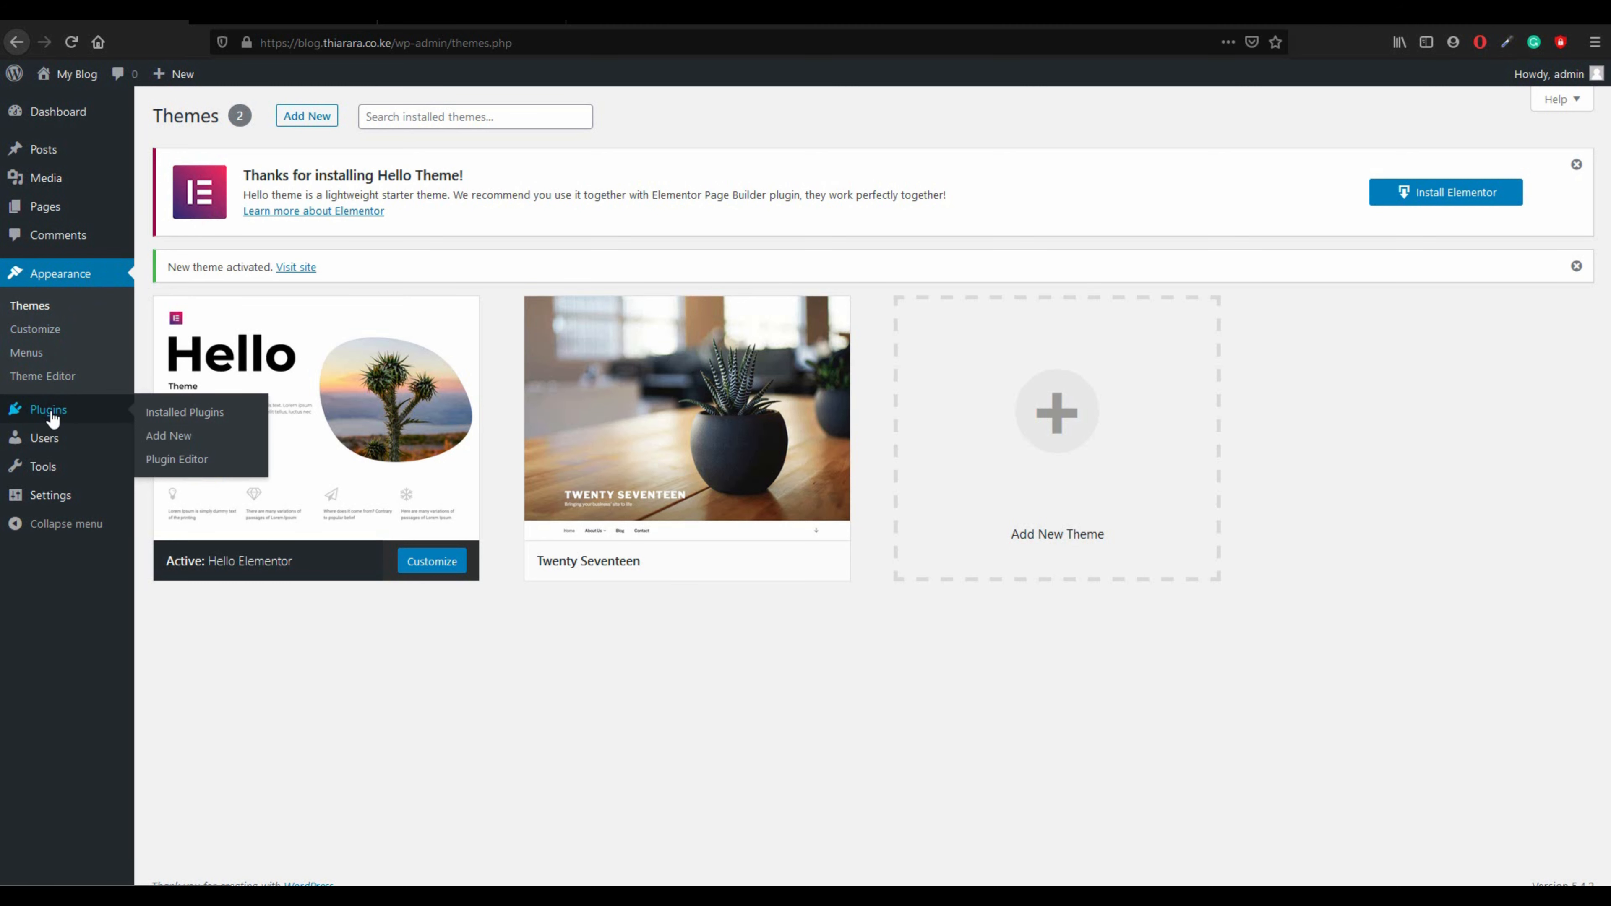
left_click(182, 423)
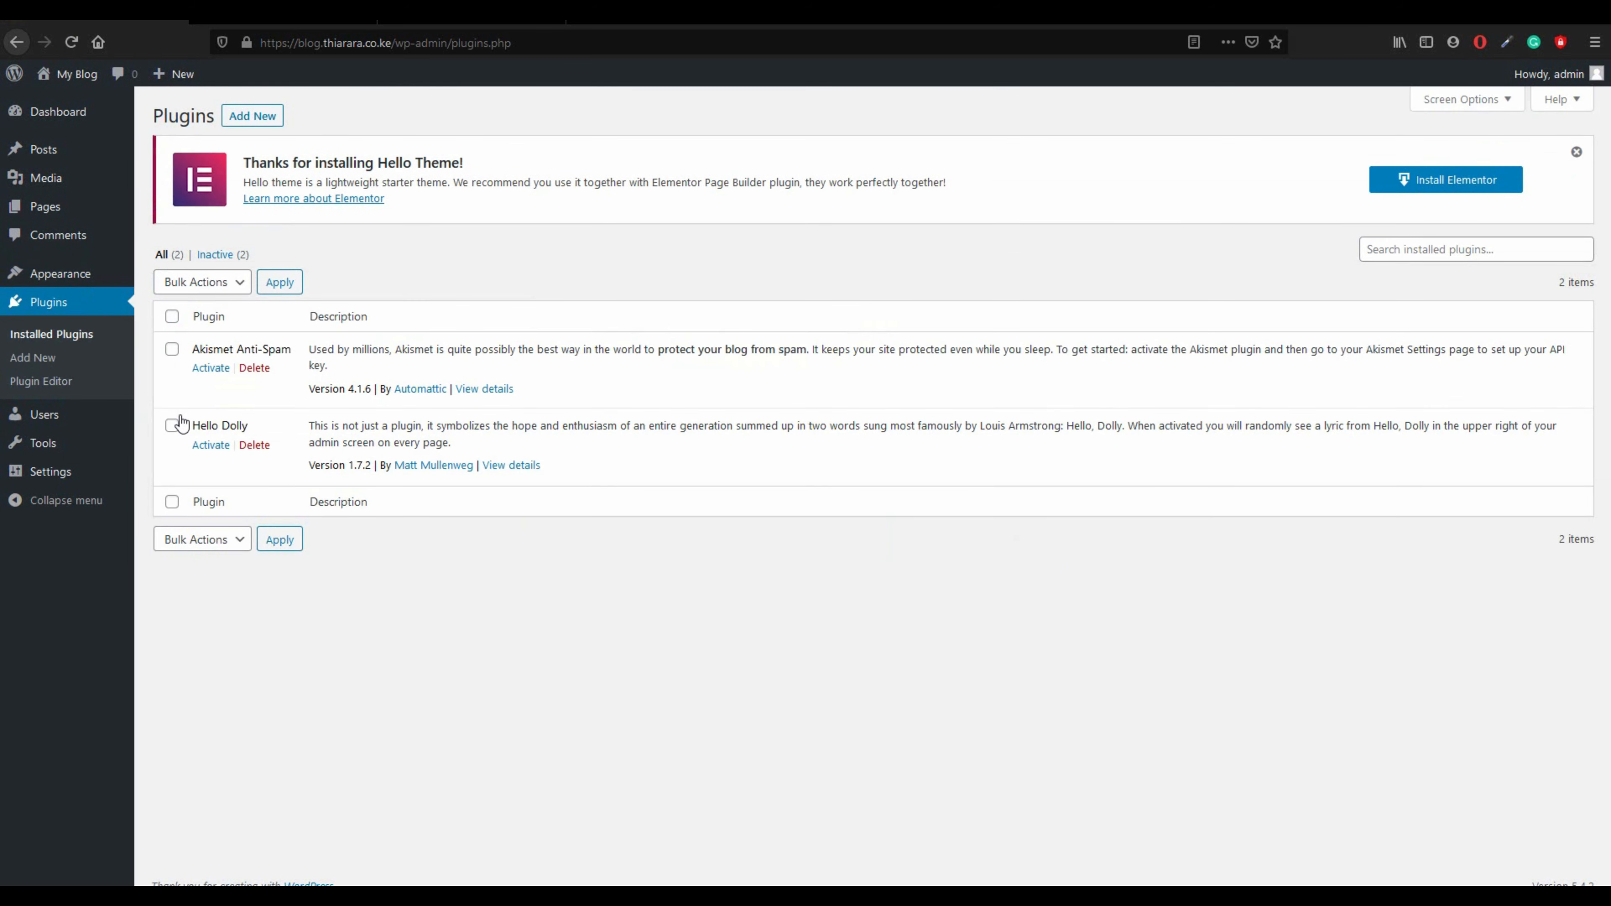
left_click(172, 316)
left_click(212, 541)
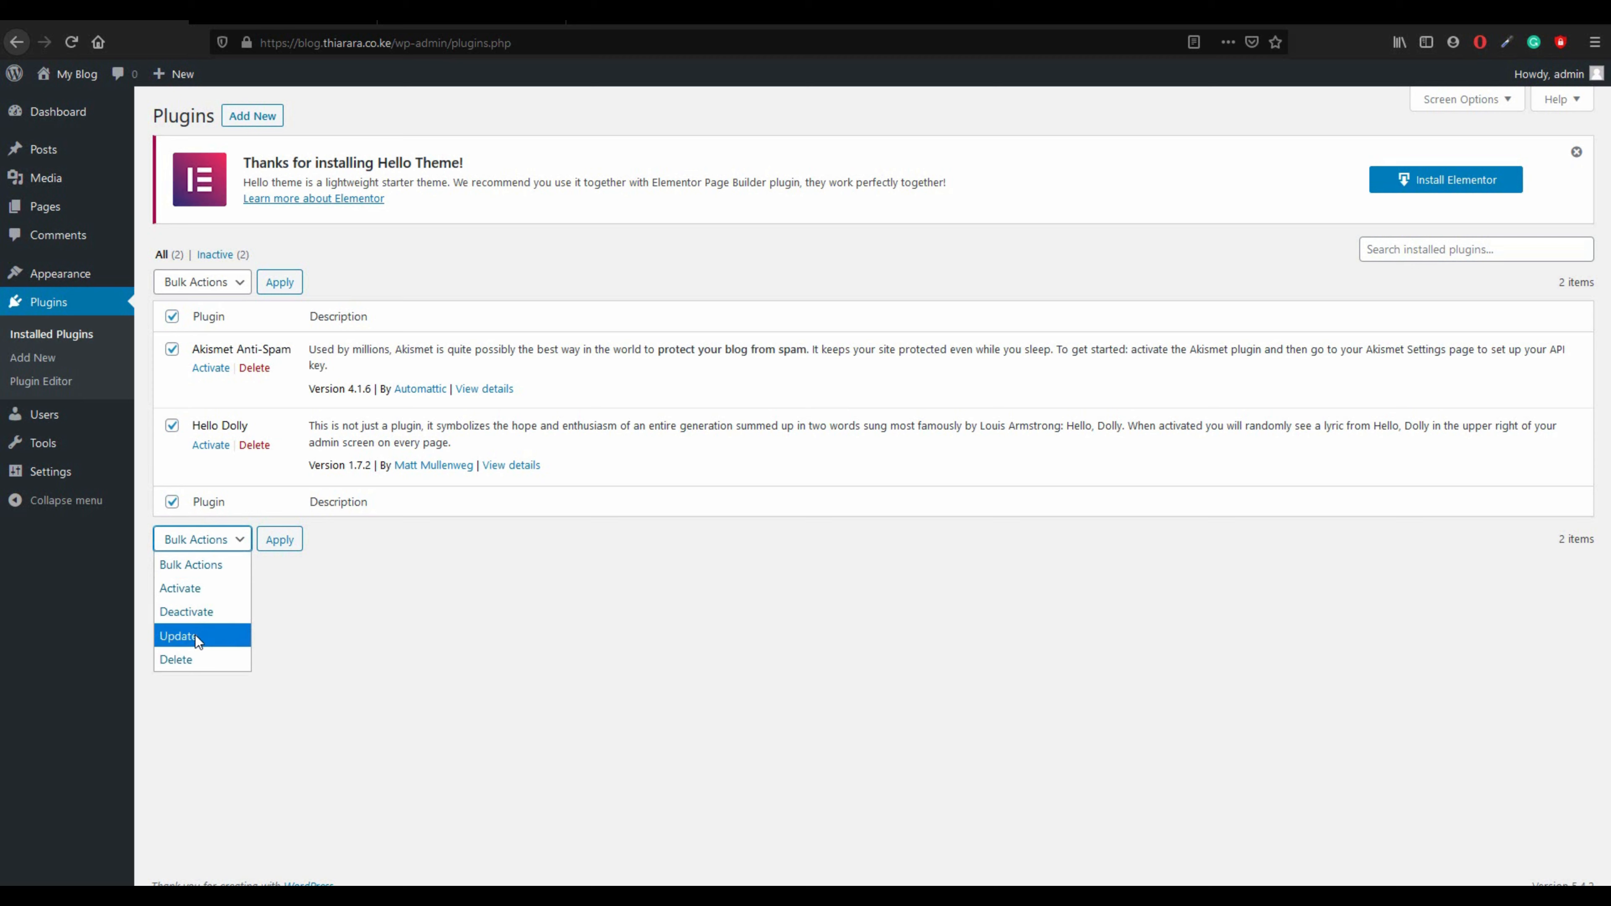
left_click(189, 658)
left_click(278, 543)
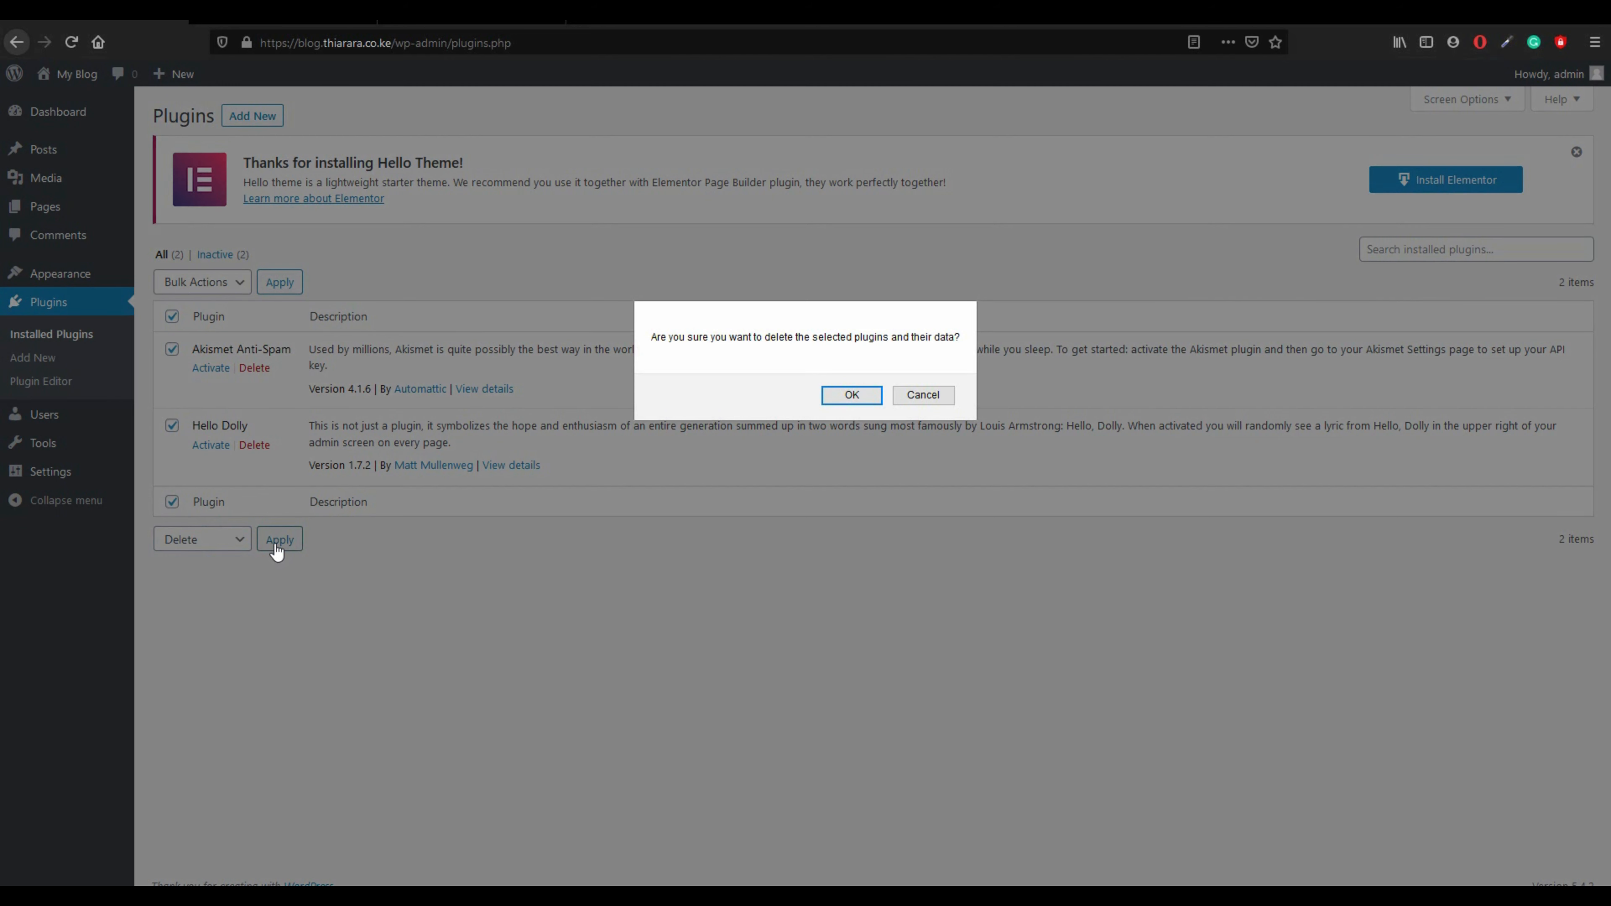
left_click(916, 395)
- Delete the Akismet Anti-Spam and Hello Dolly plugins together with a bulk action
left_click(172, 318)
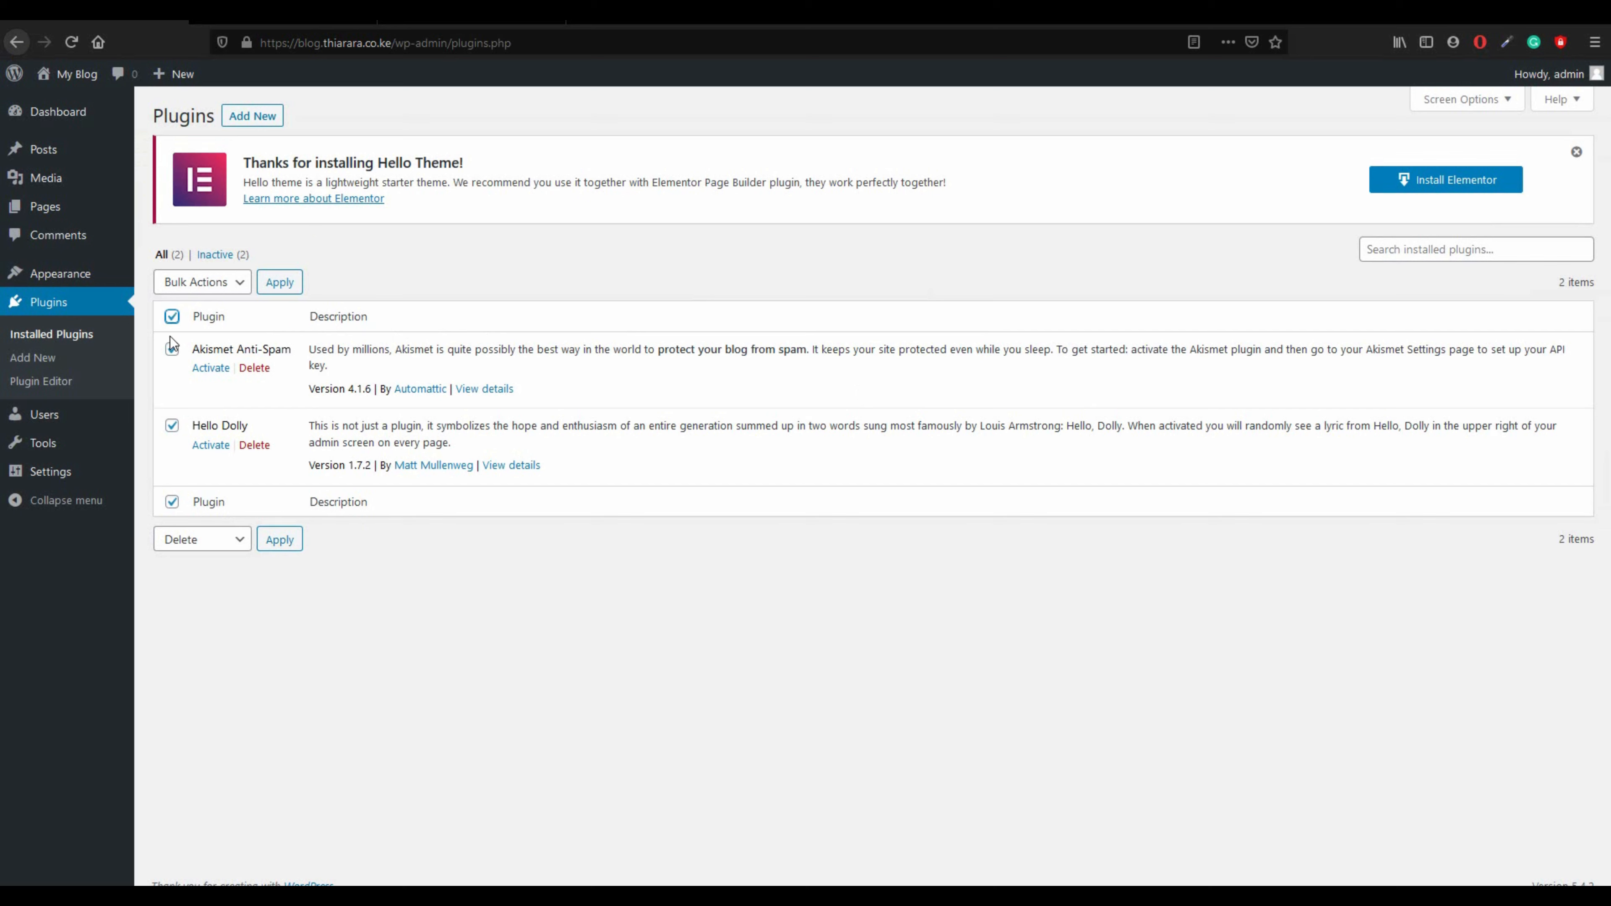
left_click(205, 548)
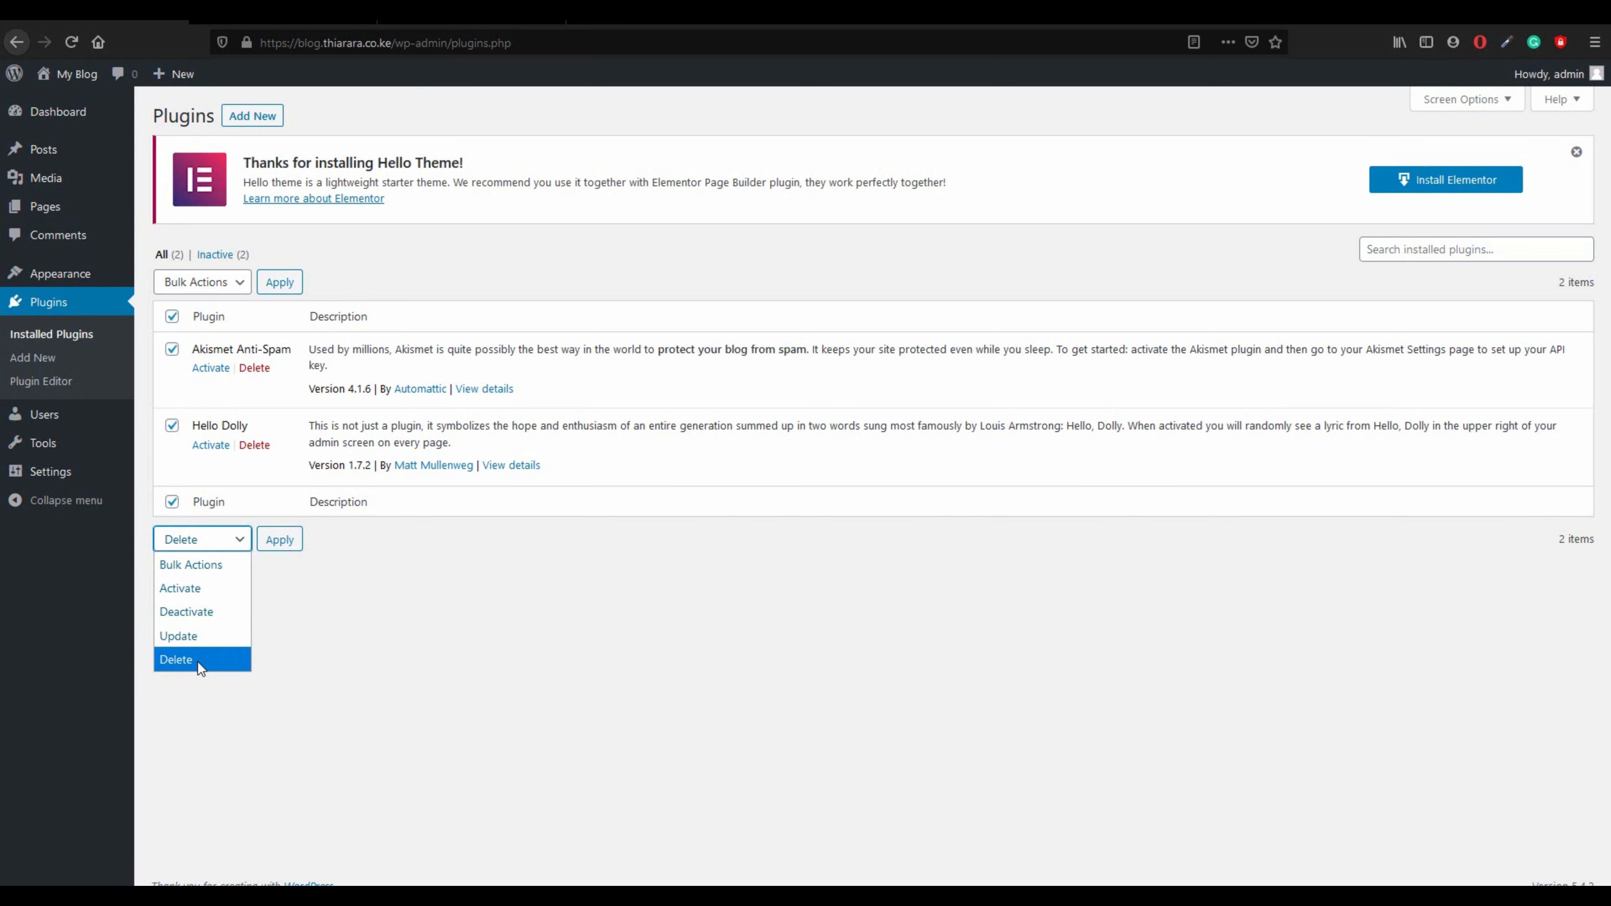
left_click(180, 663)
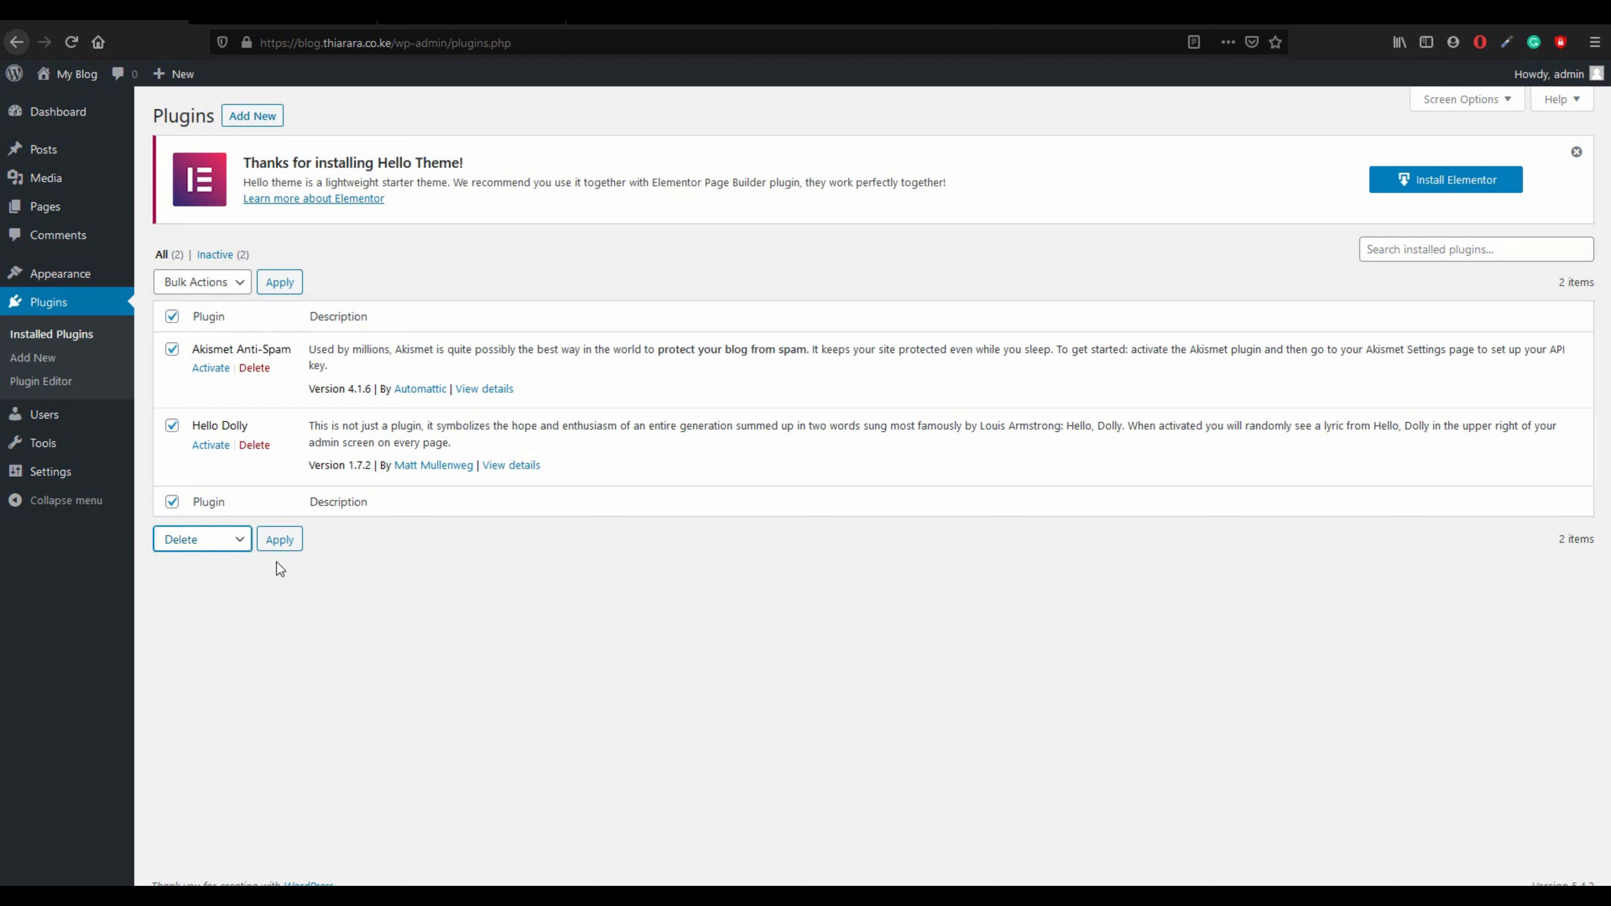
left_click(283, 543)
left_click(866, 400)
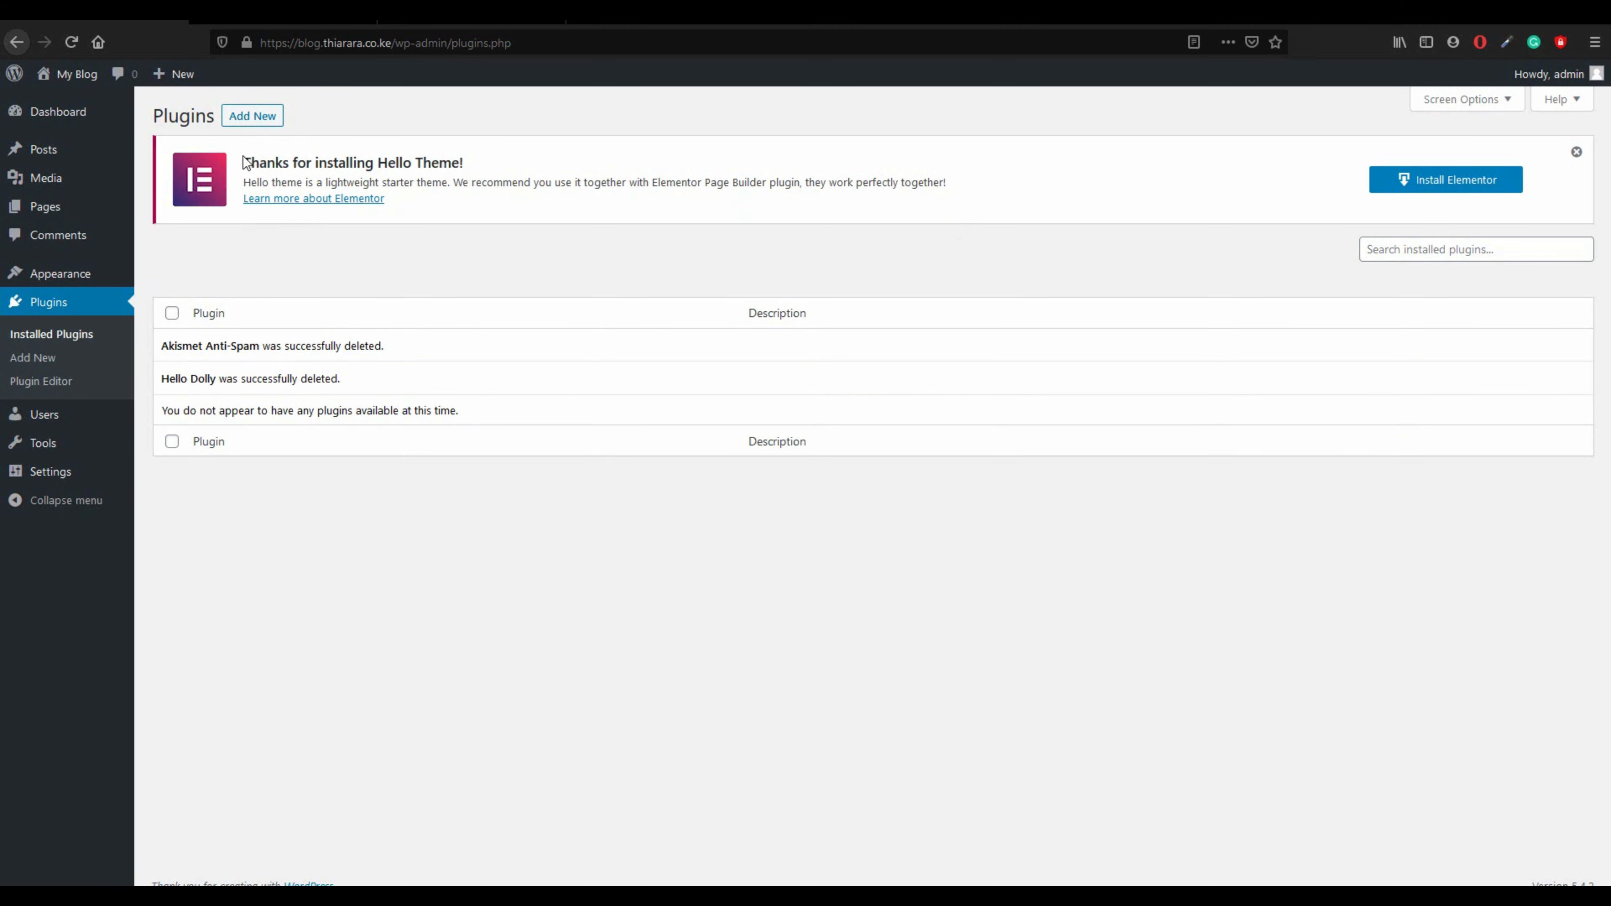
- Search new plugins for "elementor" and install Elementor Page Builder
left_click(250, 126)
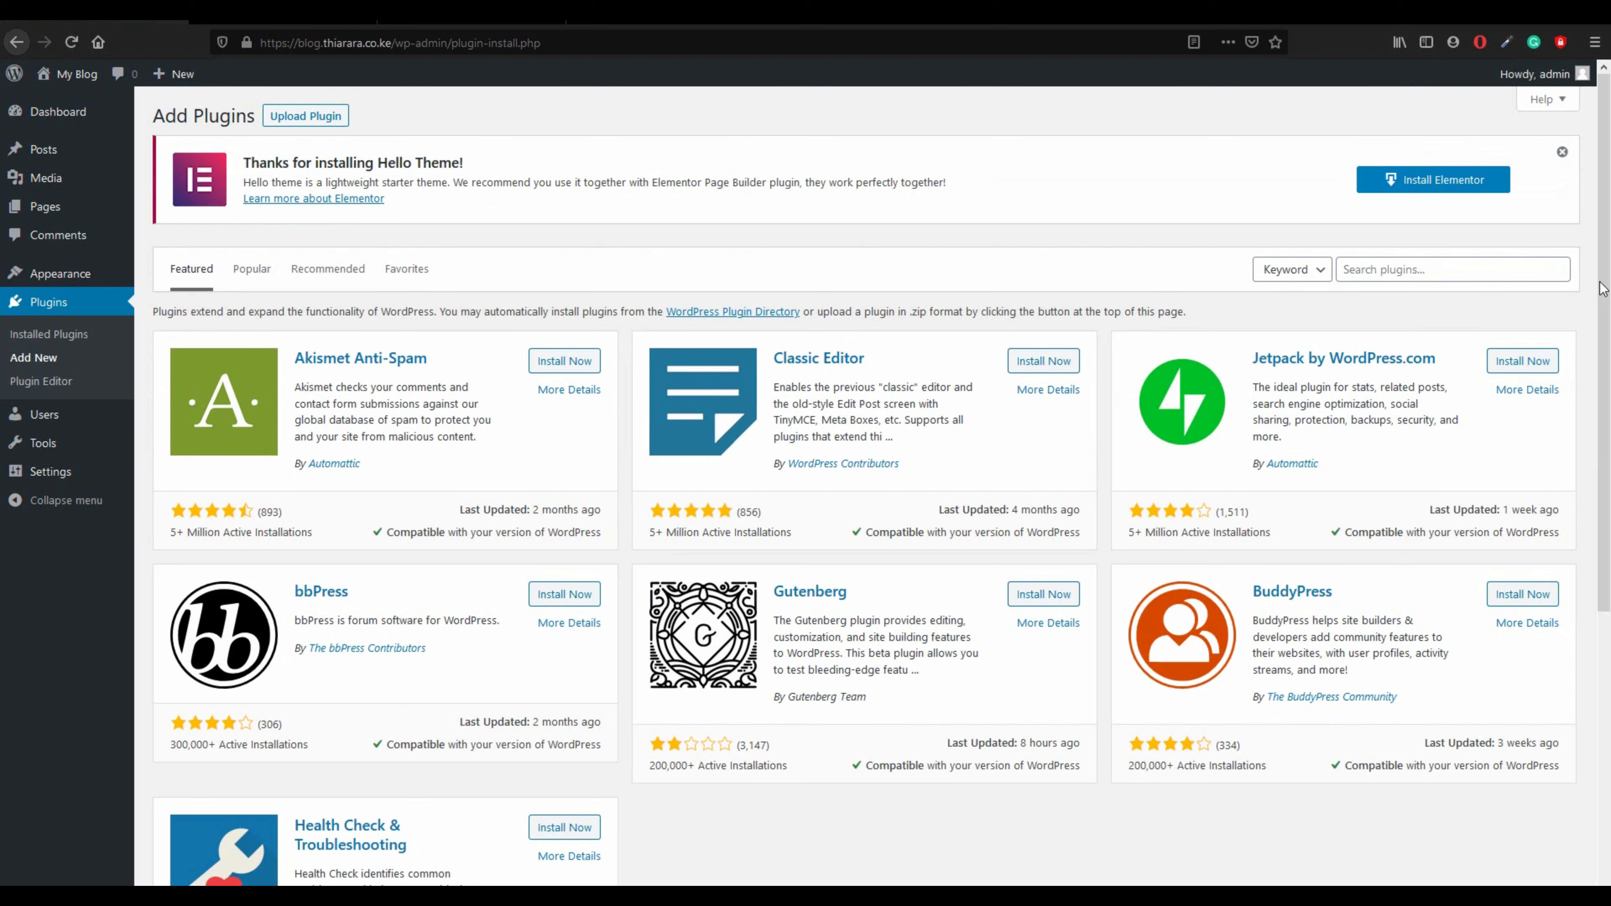
left_click(1448, 274)
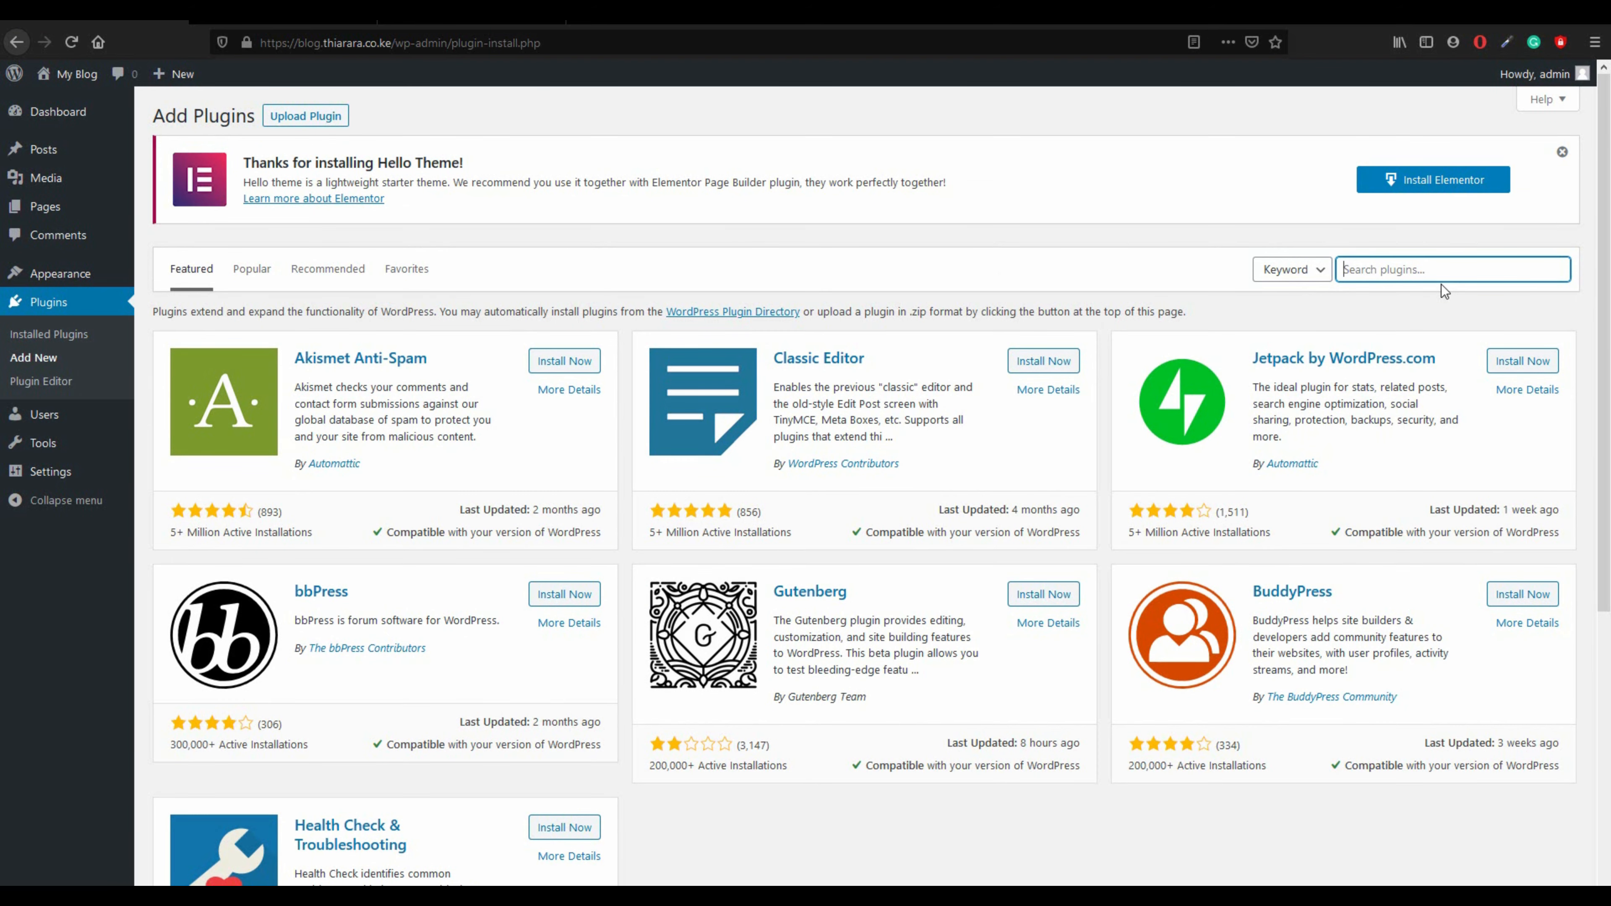
type("elementor")
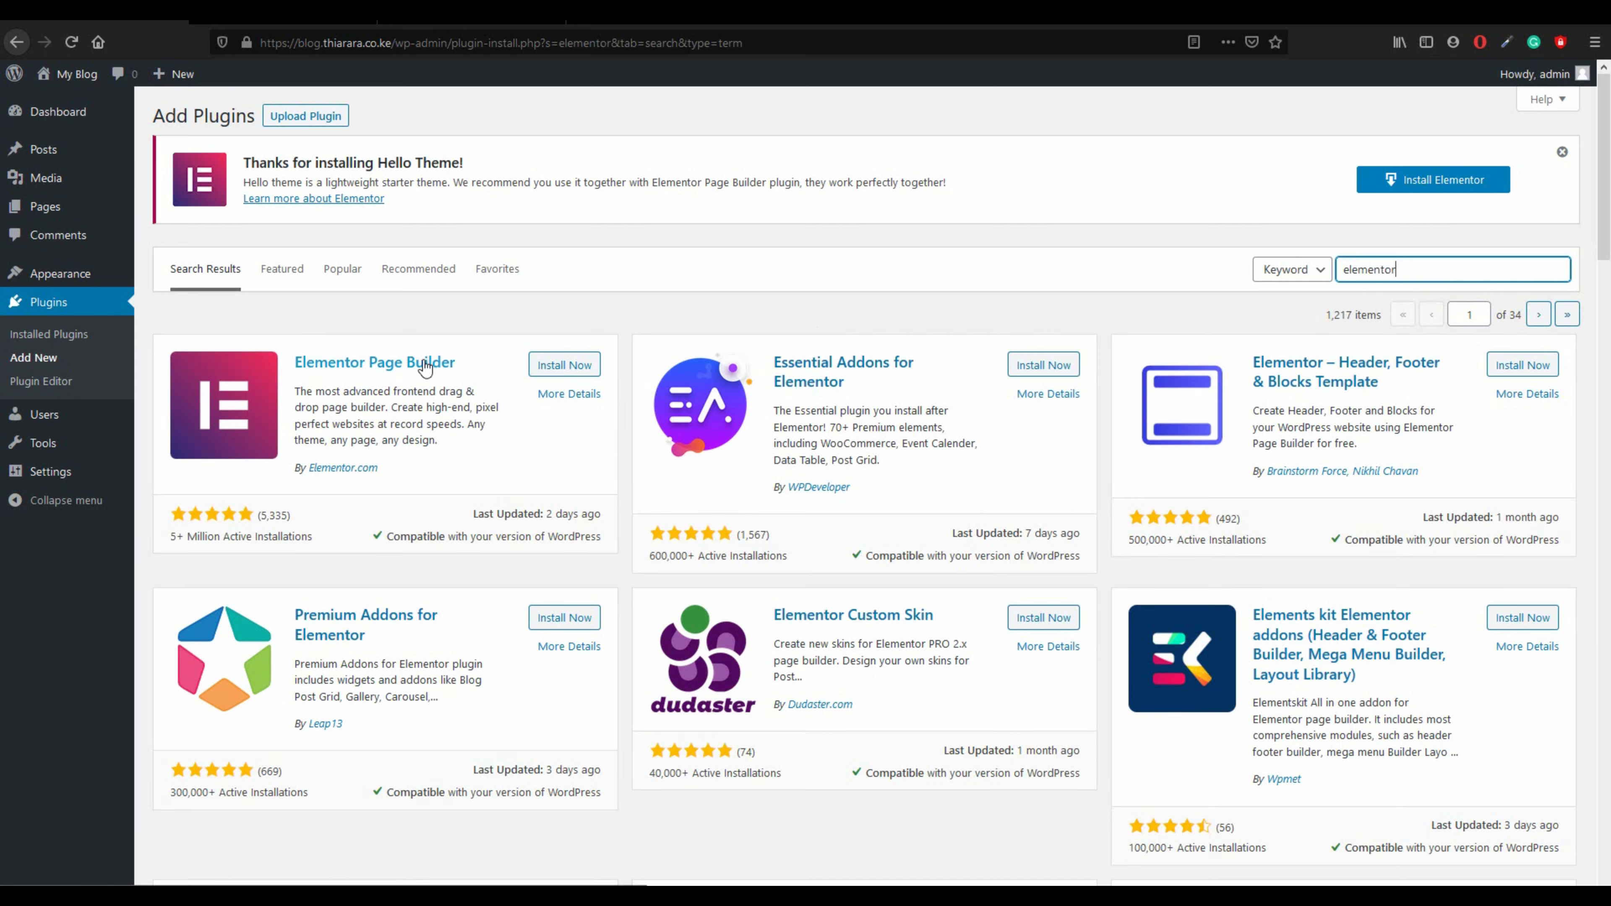
left_click_drag(399, 473, 304, 476)
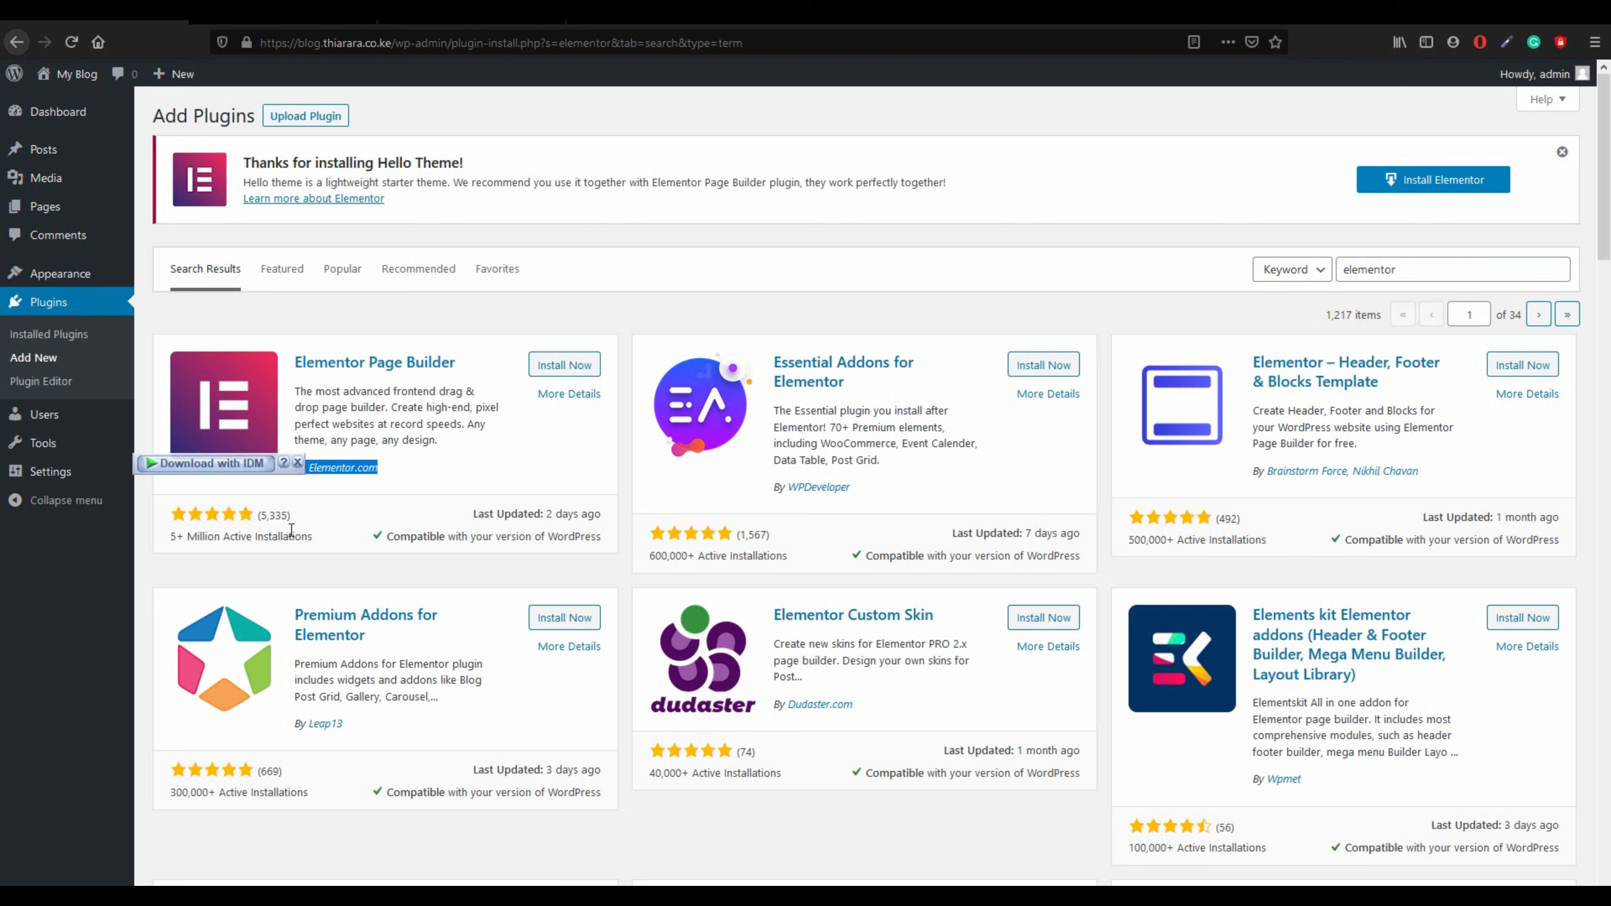
left_click_drag(167, 536, 184, 537)
left_click(579, 369)
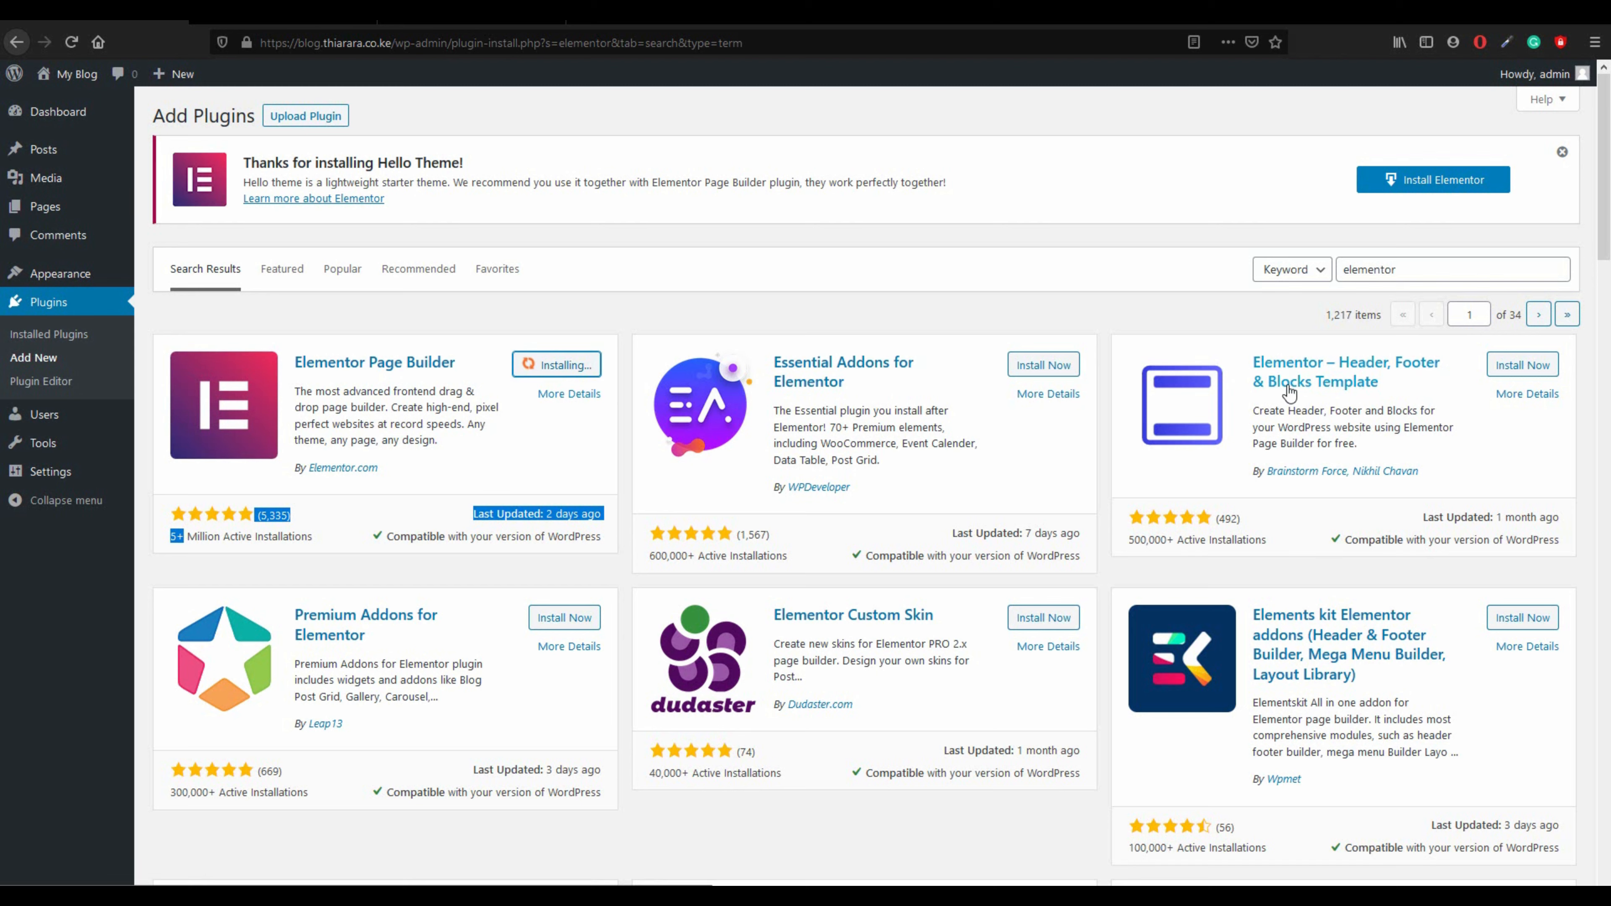
- Install the Elementor – Header, Footer & Blocks Template and Elements kit Elementor addons plugins from the same search results
left_click(1520, 366)
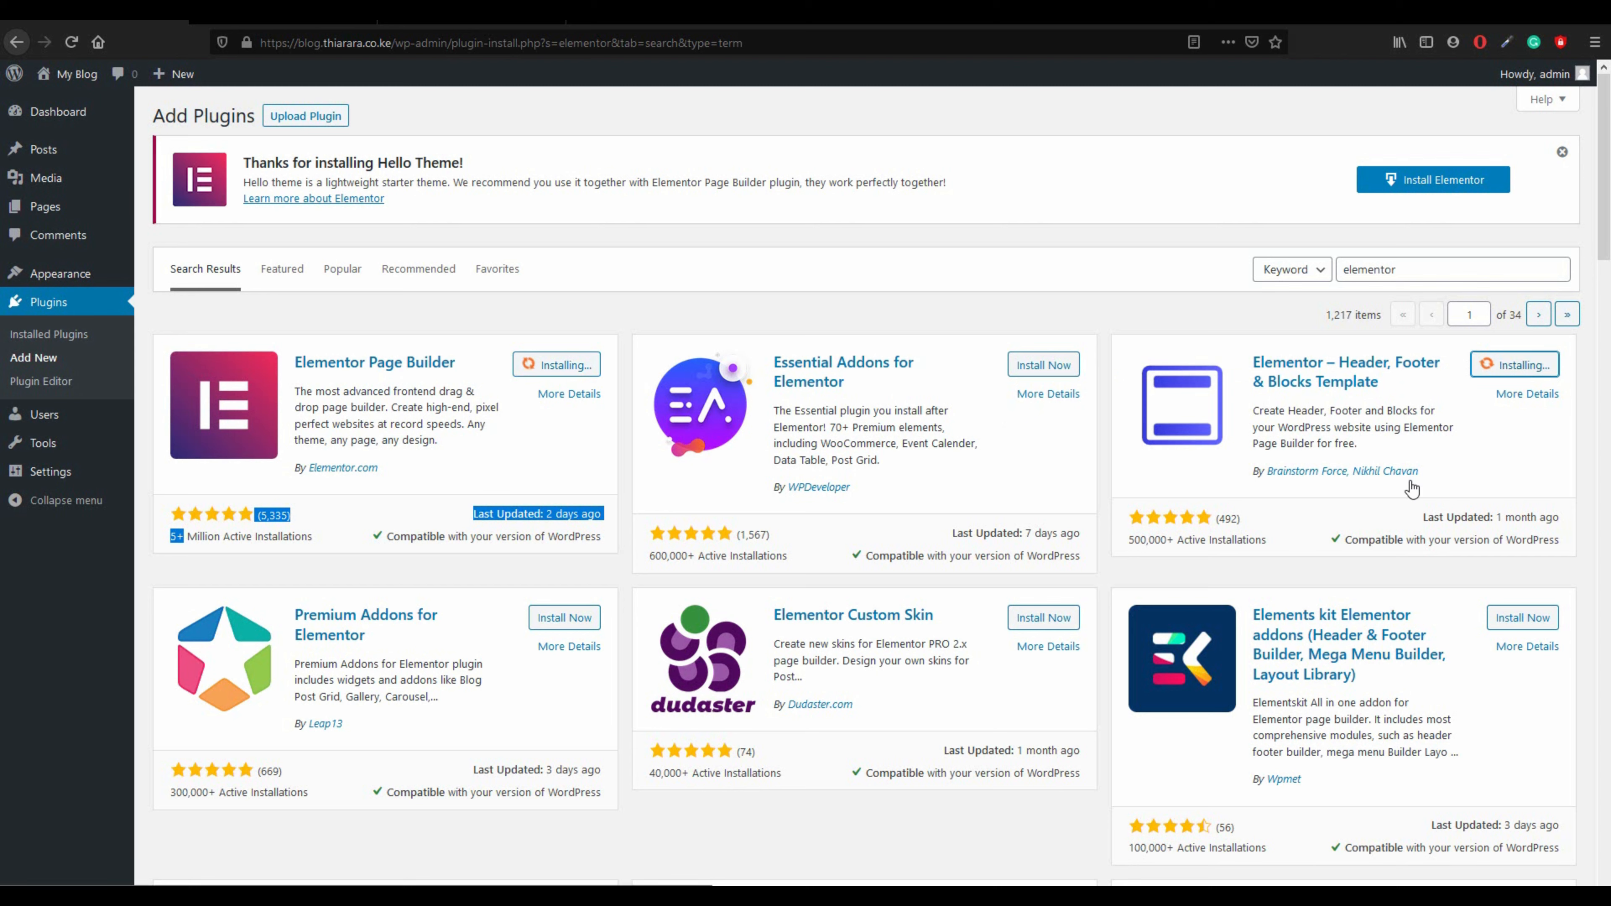
scroll(1349, 559, "down", 2)
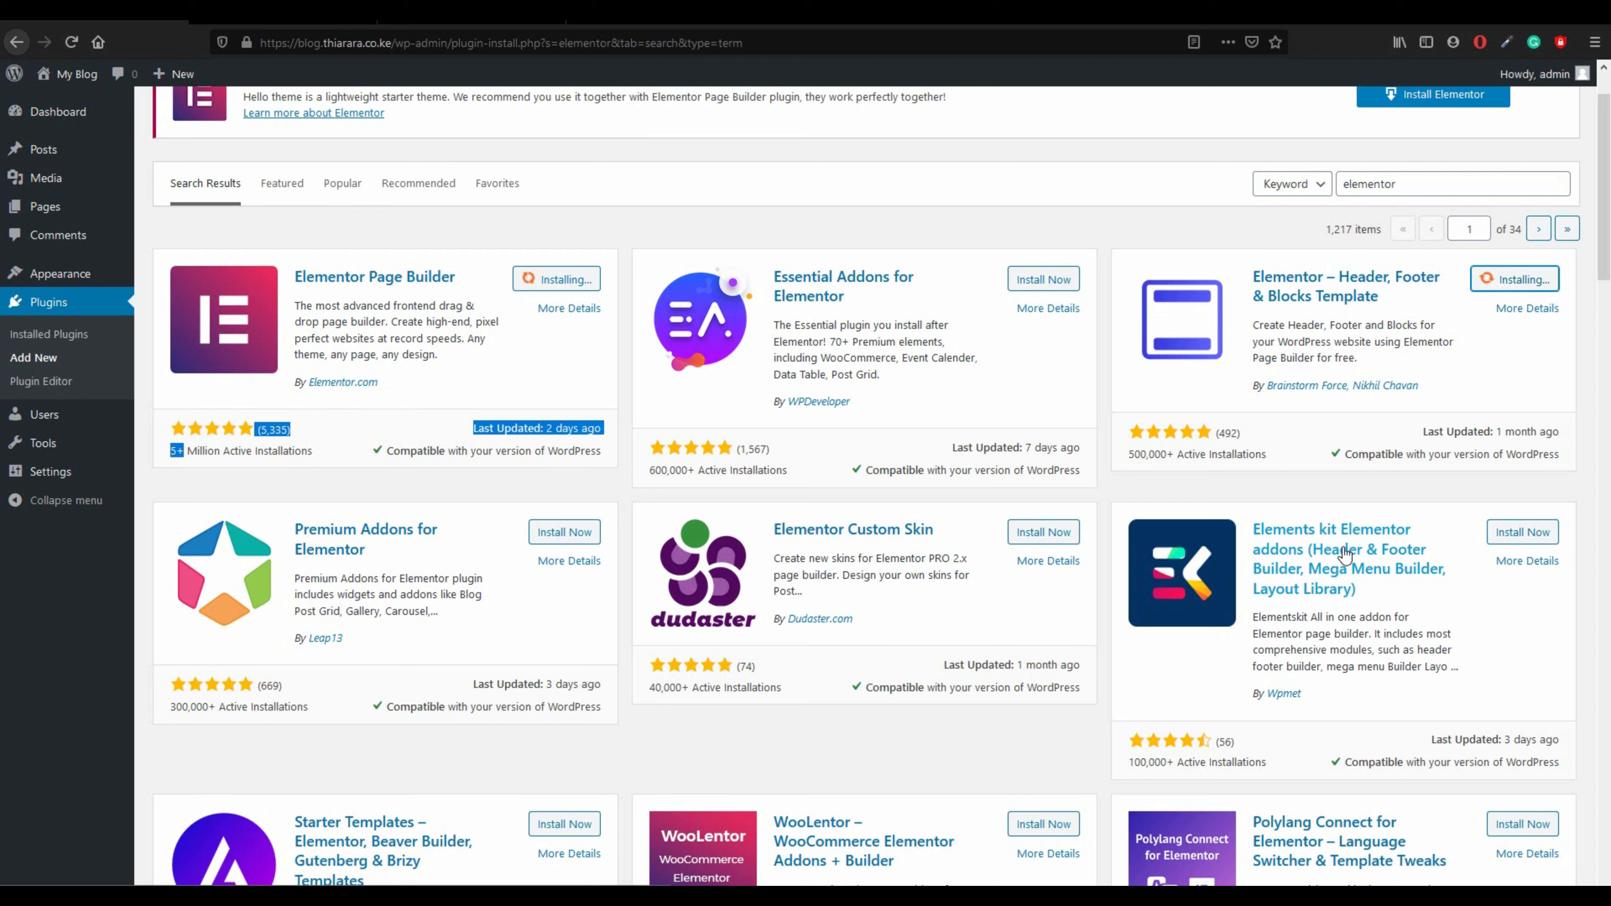
left_click(1500, 534)
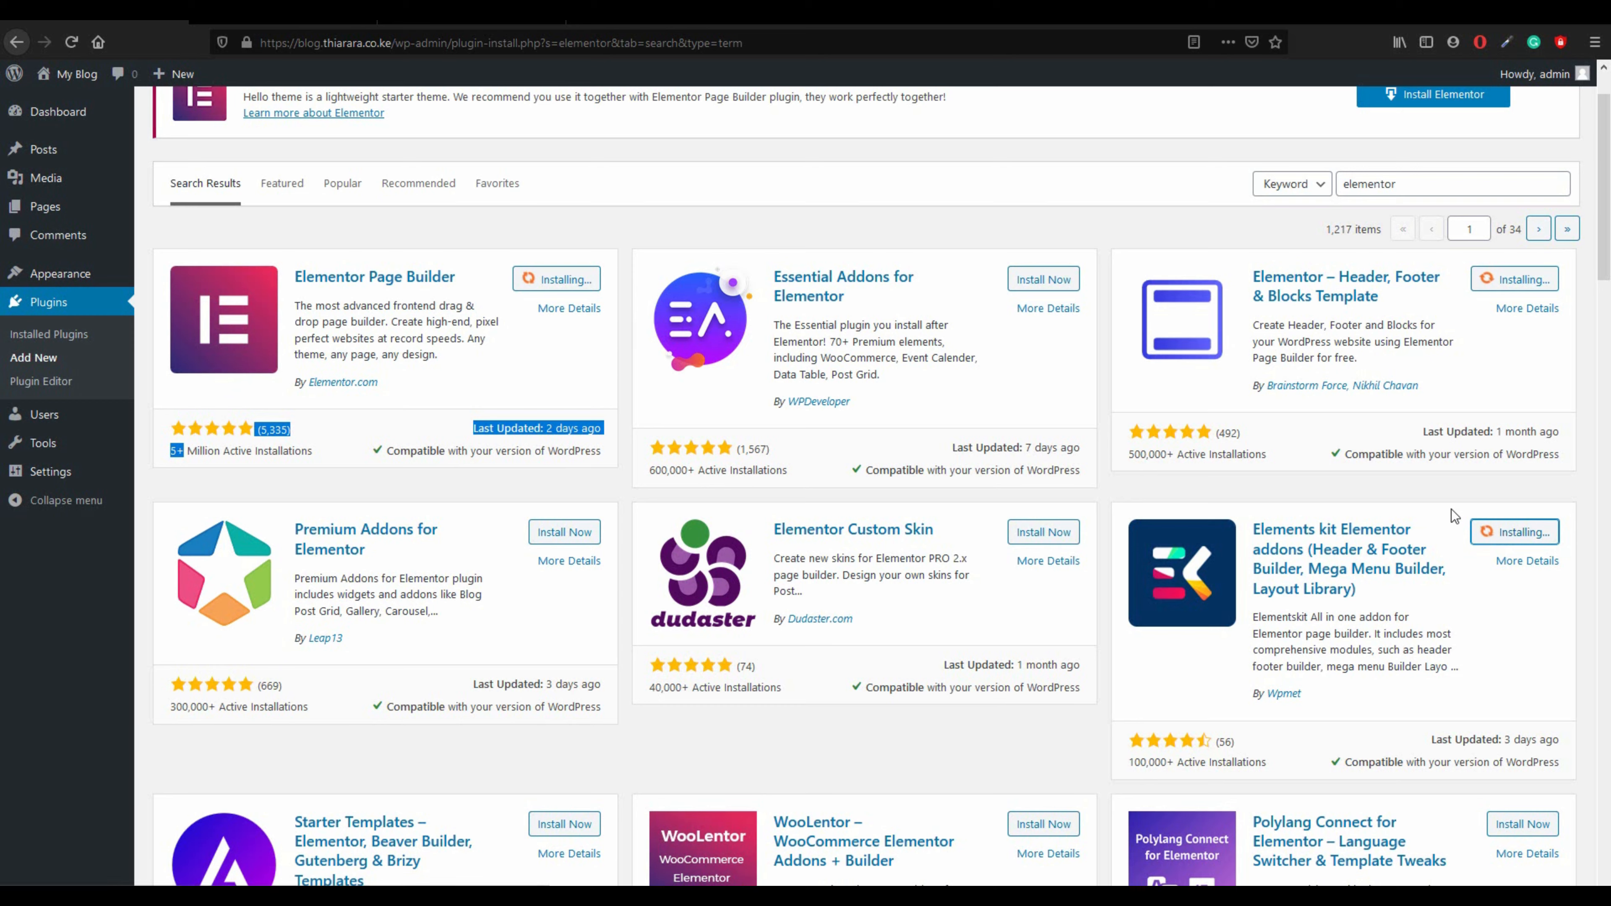
- Search new plugins for "sticky" and install Sticky Header Effects for Elementor
scroll(1366, 490, "down", 10)
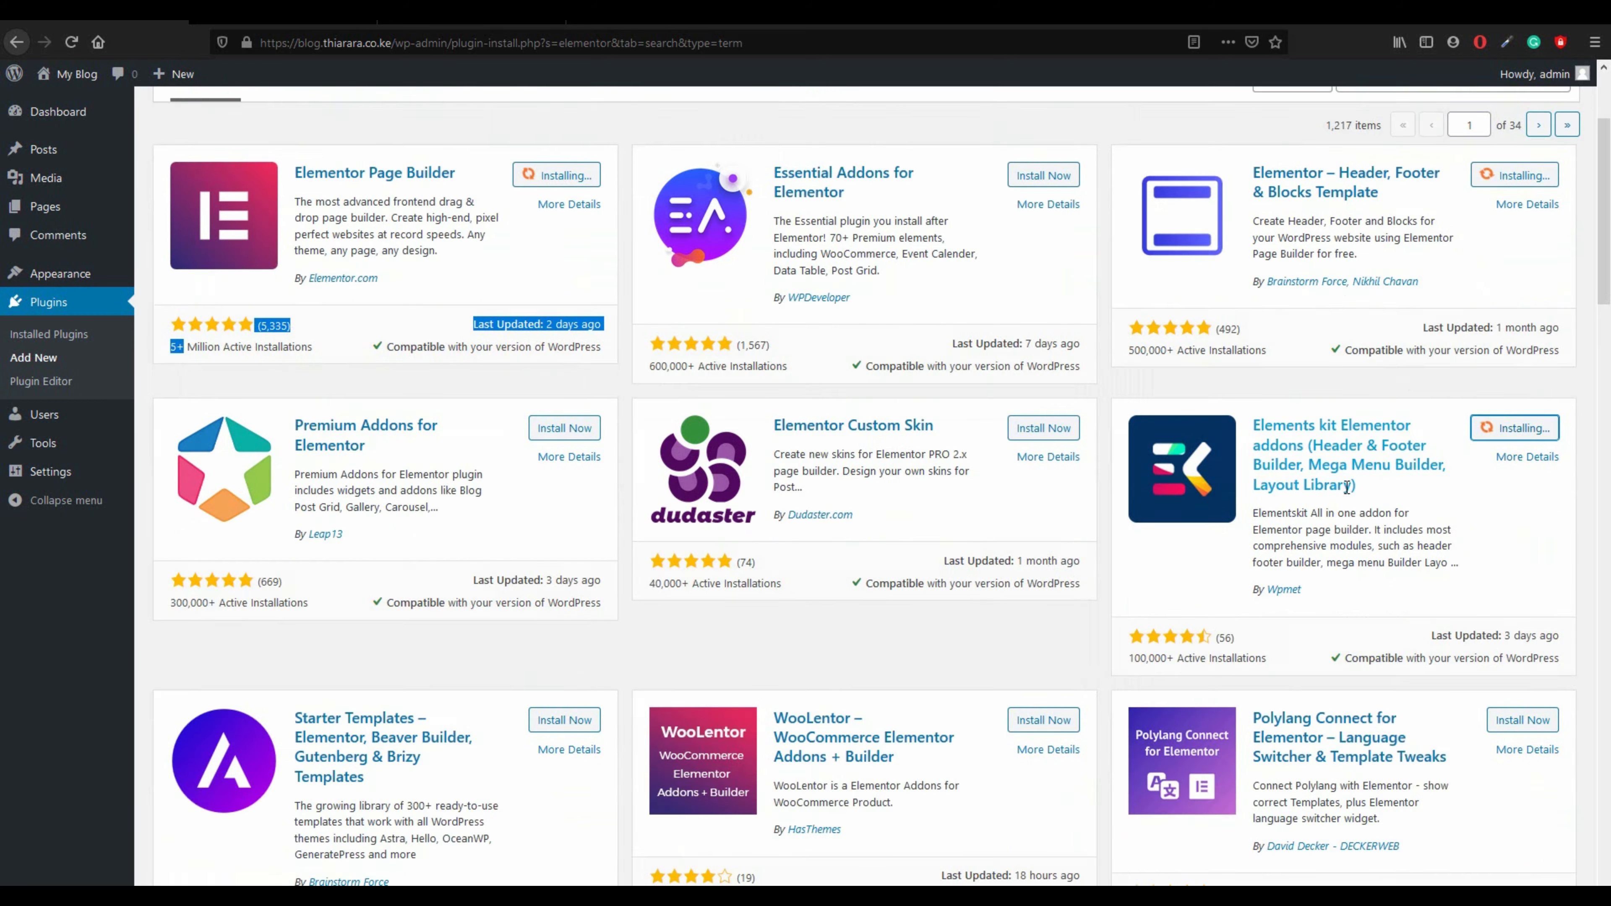
scroll(1087, 506, "down", 11)
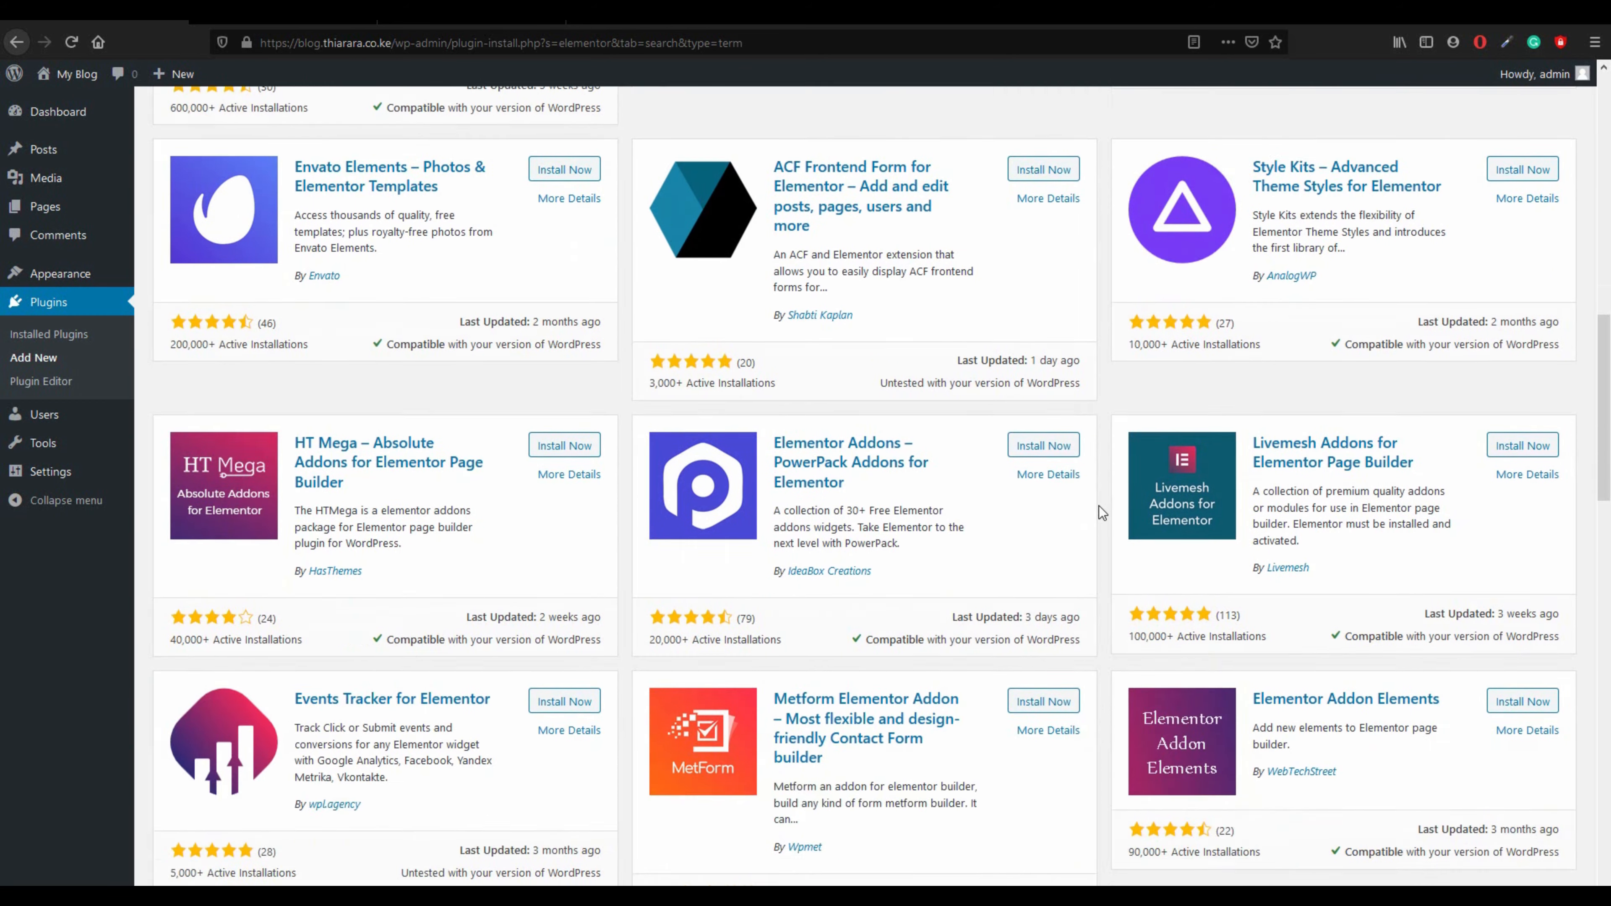
scroll(1088, 507, "up", 20)
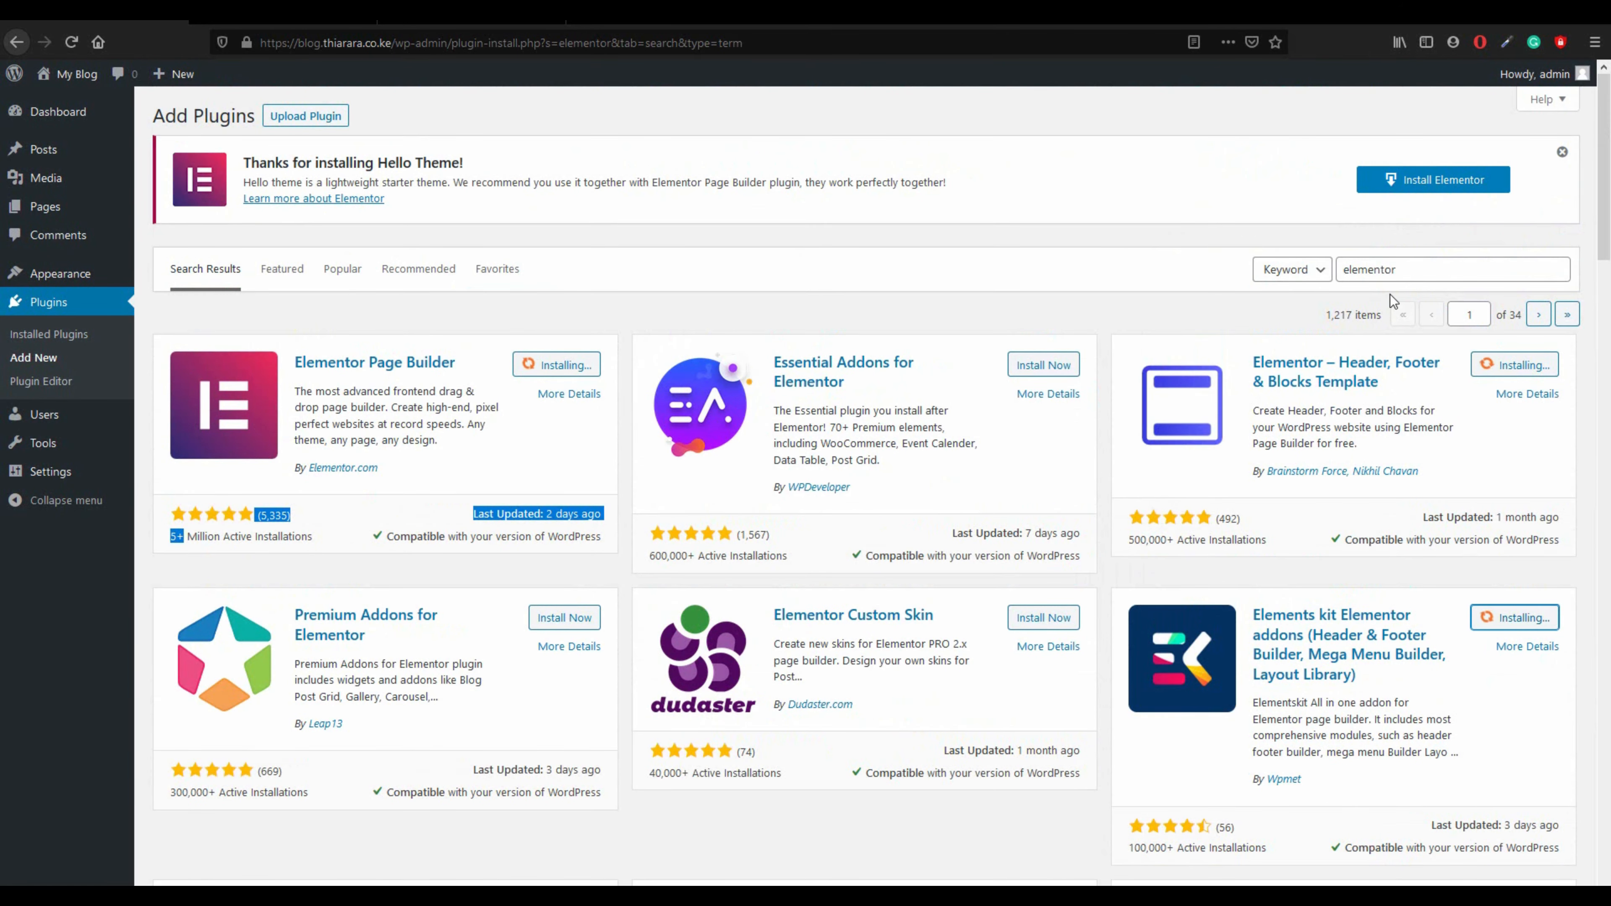
left_click_drag(1415, 270, 1259, 263)
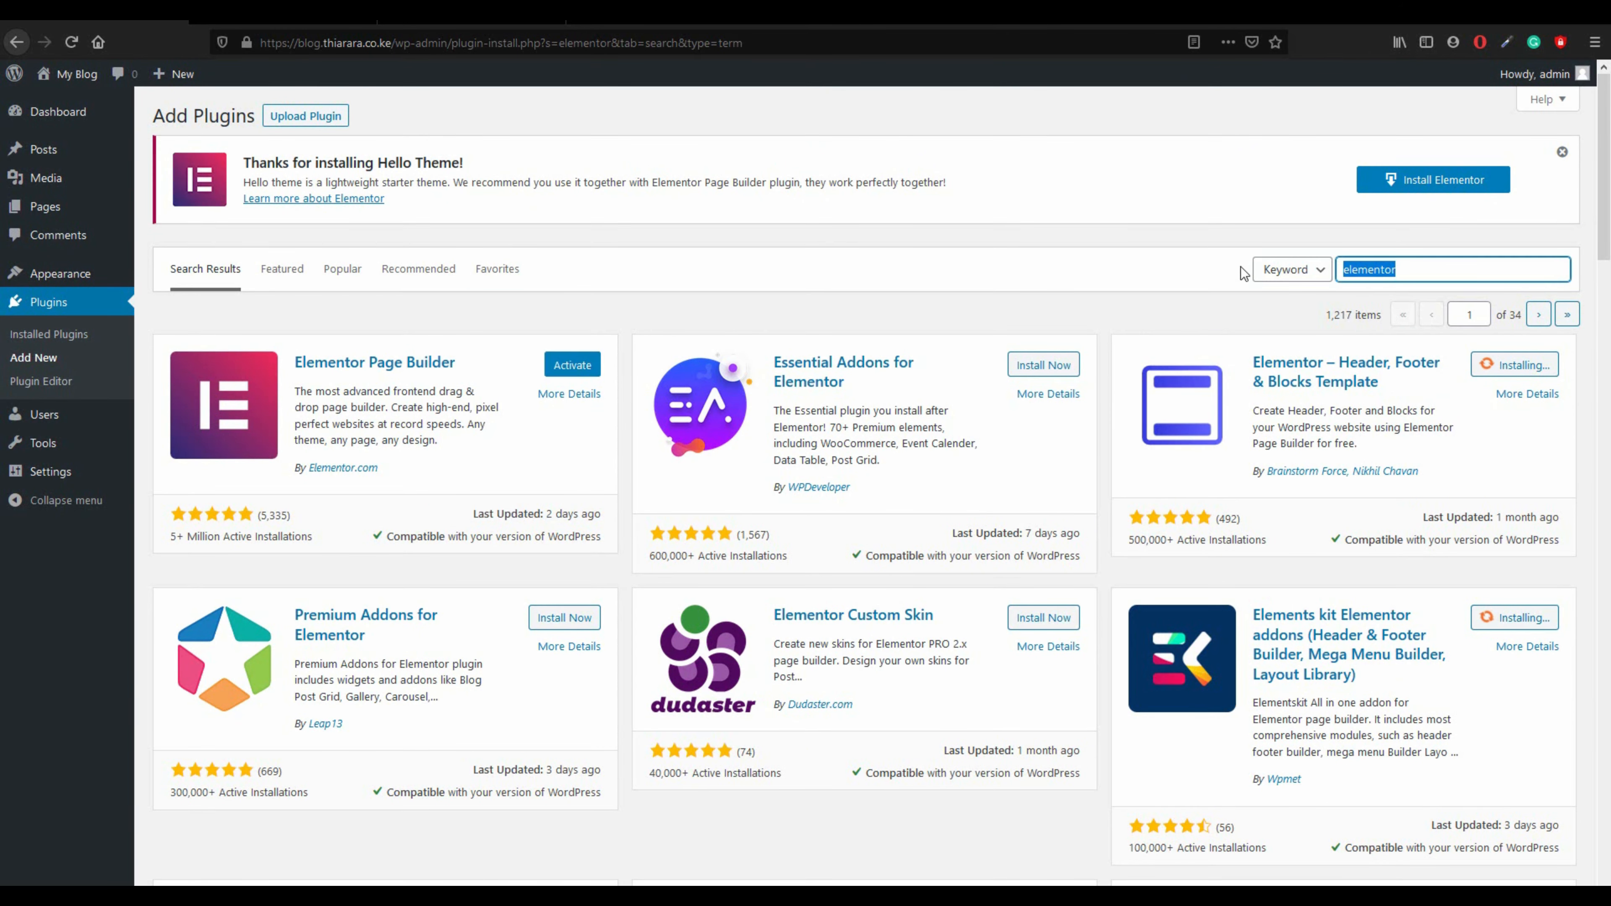
type("sticky")
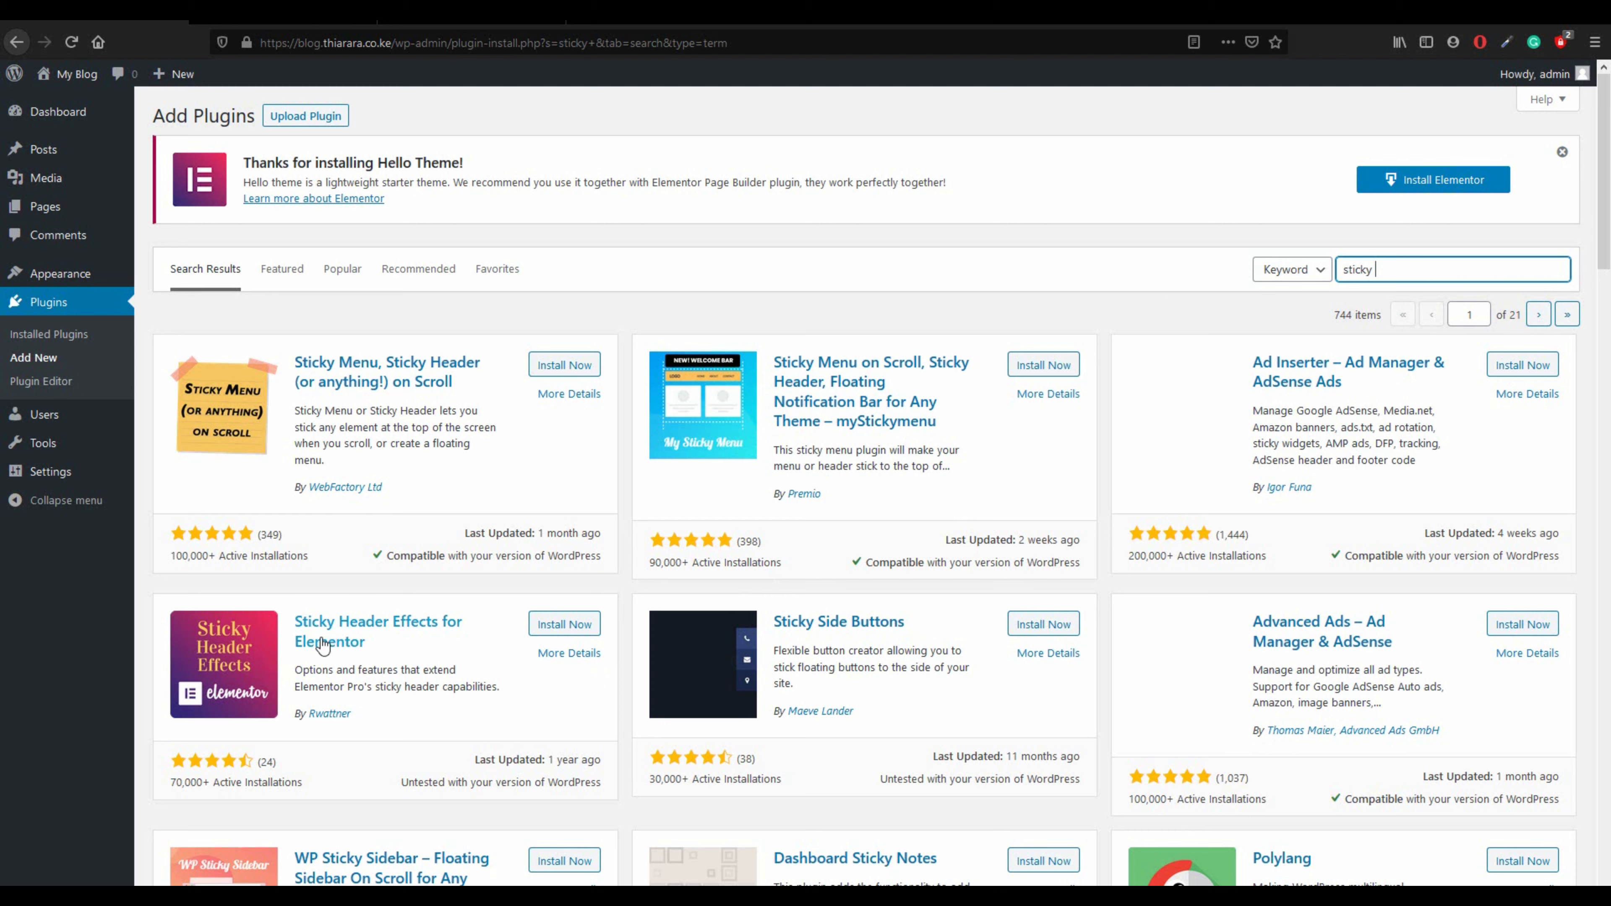
left_click(559, 626)
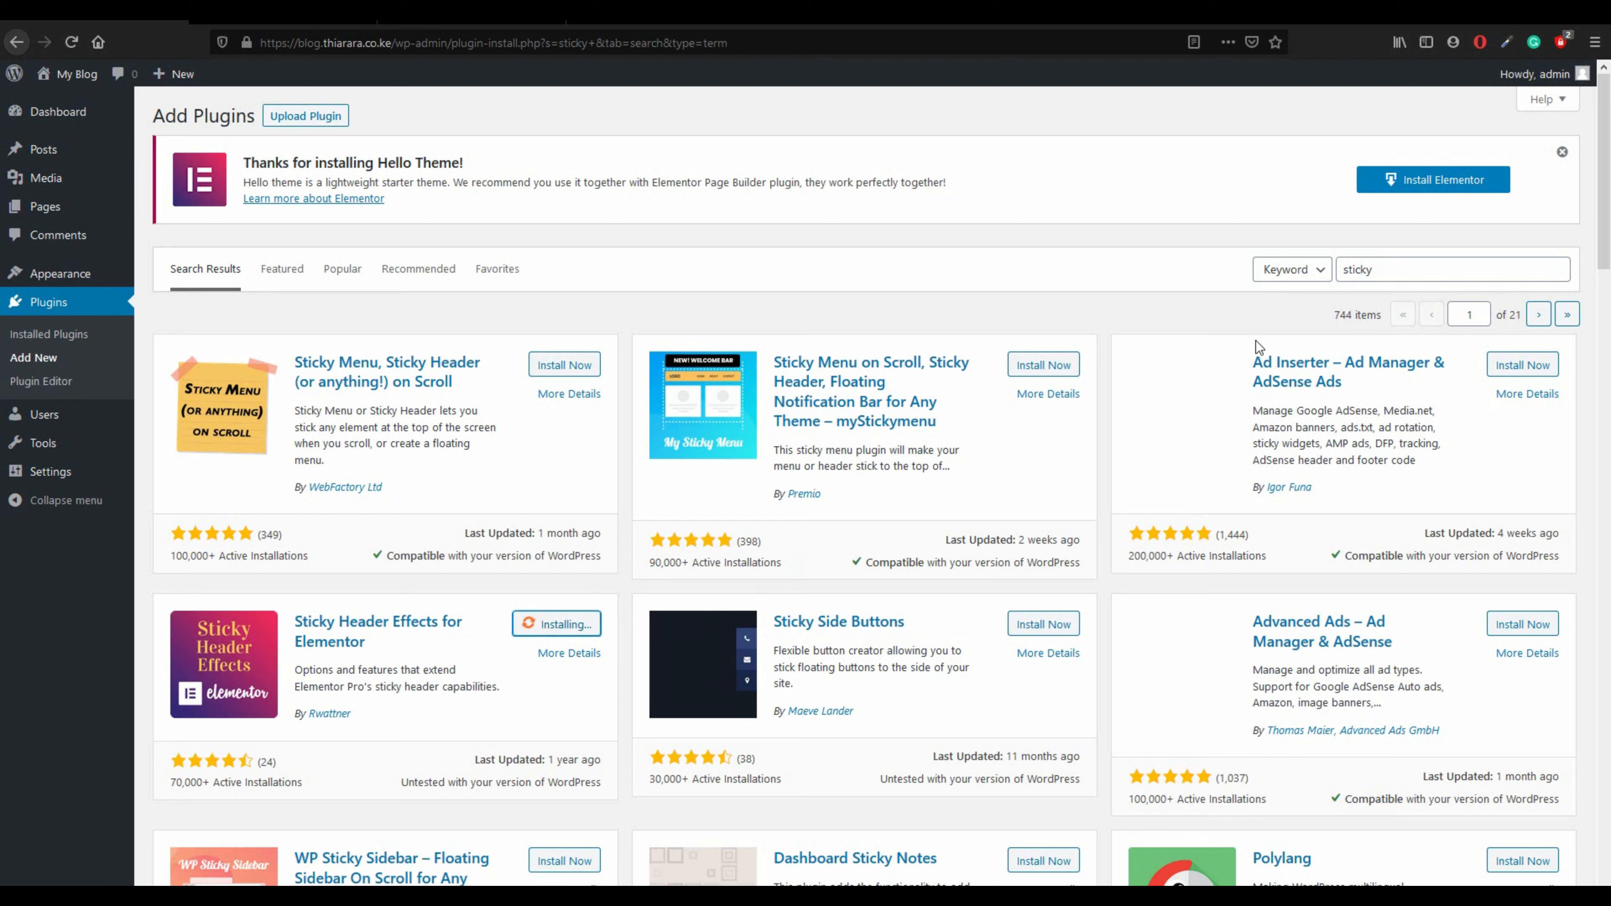
- Search new plugins for "wp forms" and install Contact Form by WPForms
left_click_drag(1386, 268, 1320, 270)
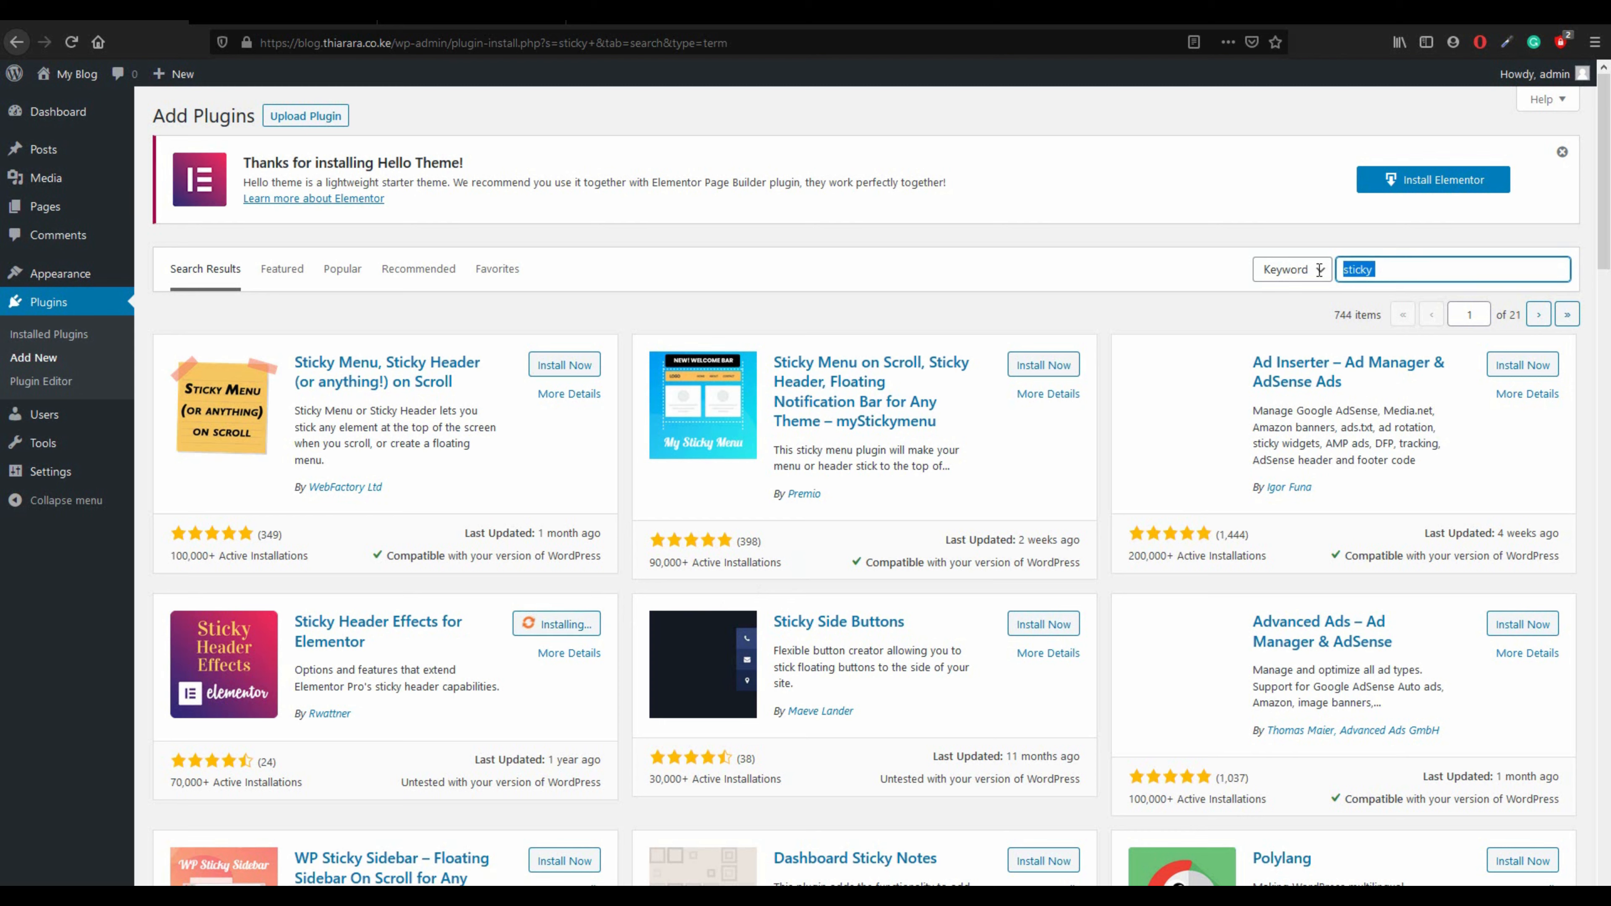
type("wp for")
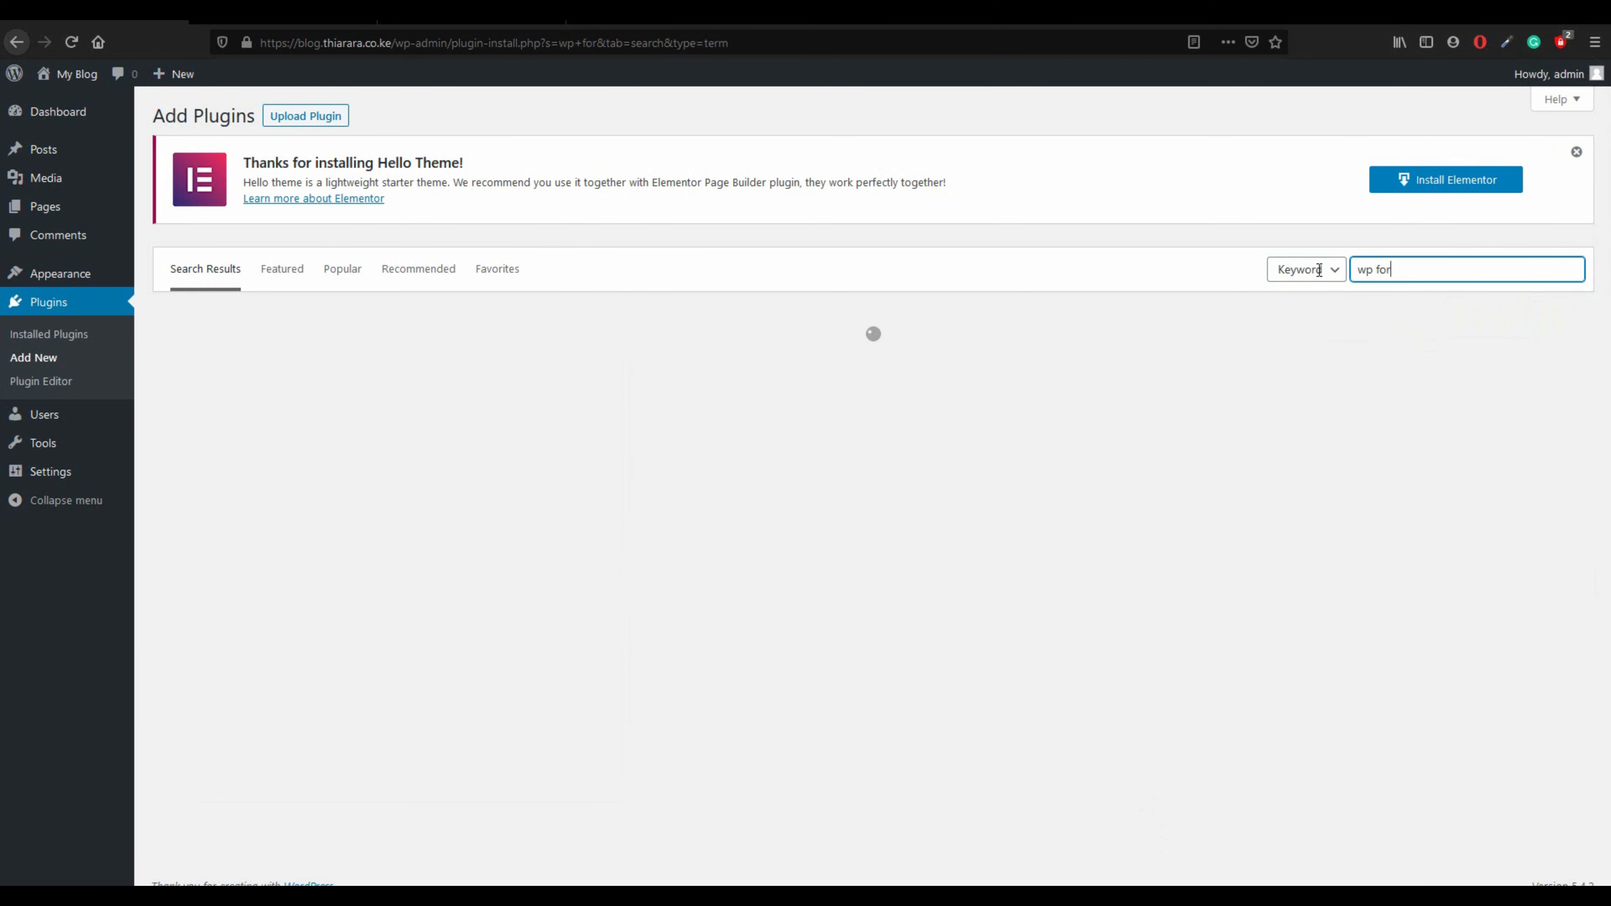
type("ms")
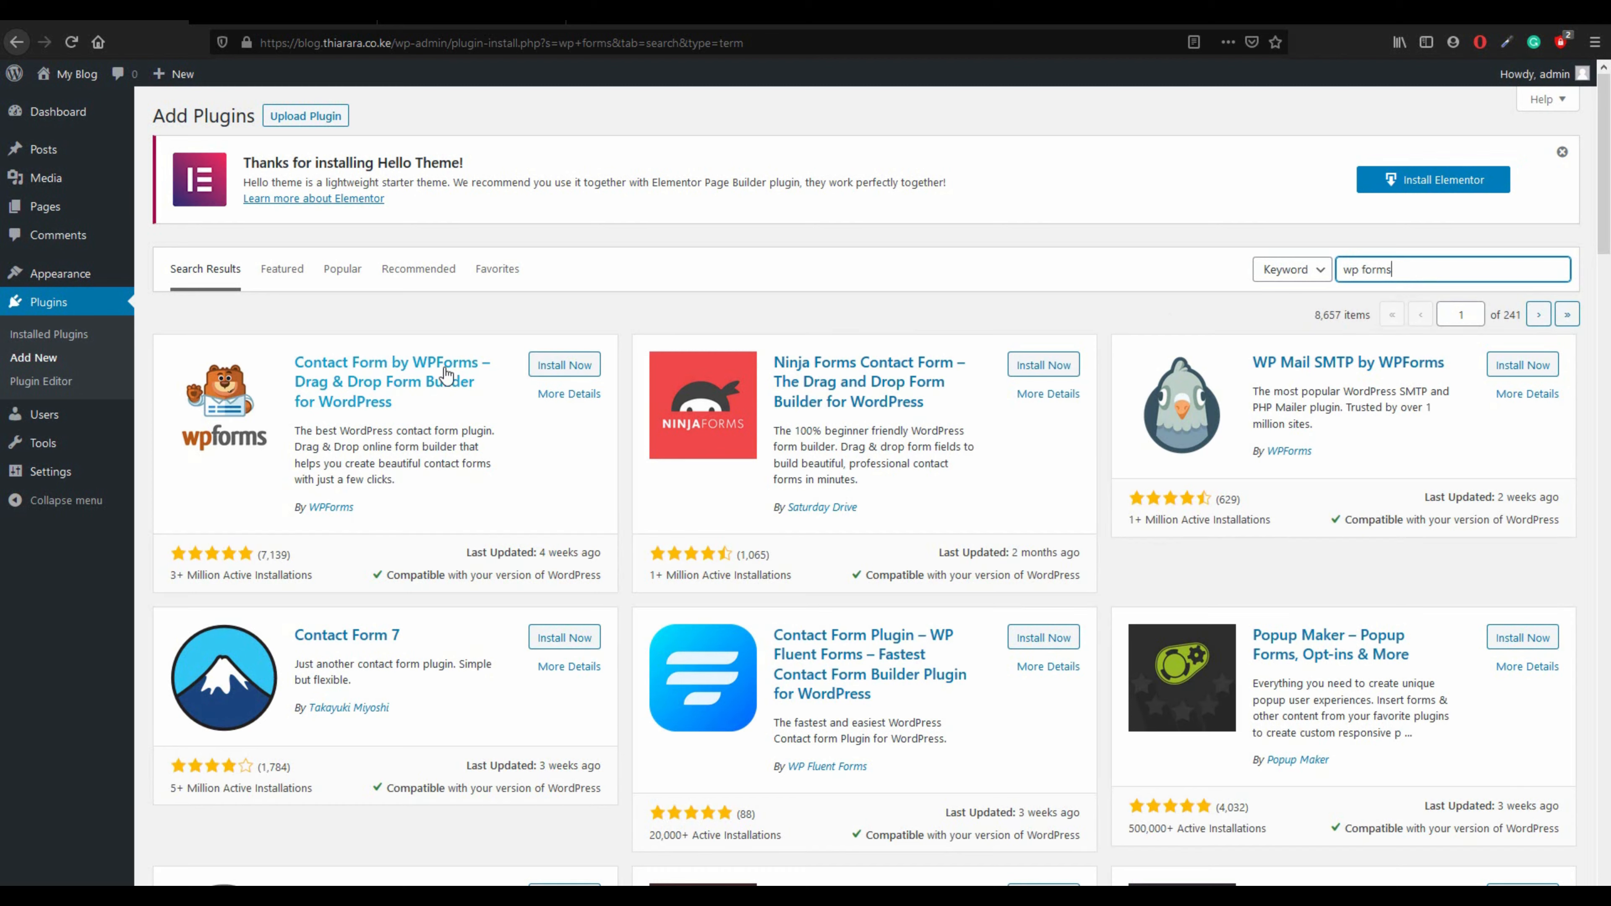
left_click(348, 522)
left_click_drag(292, 517, 408, 521)
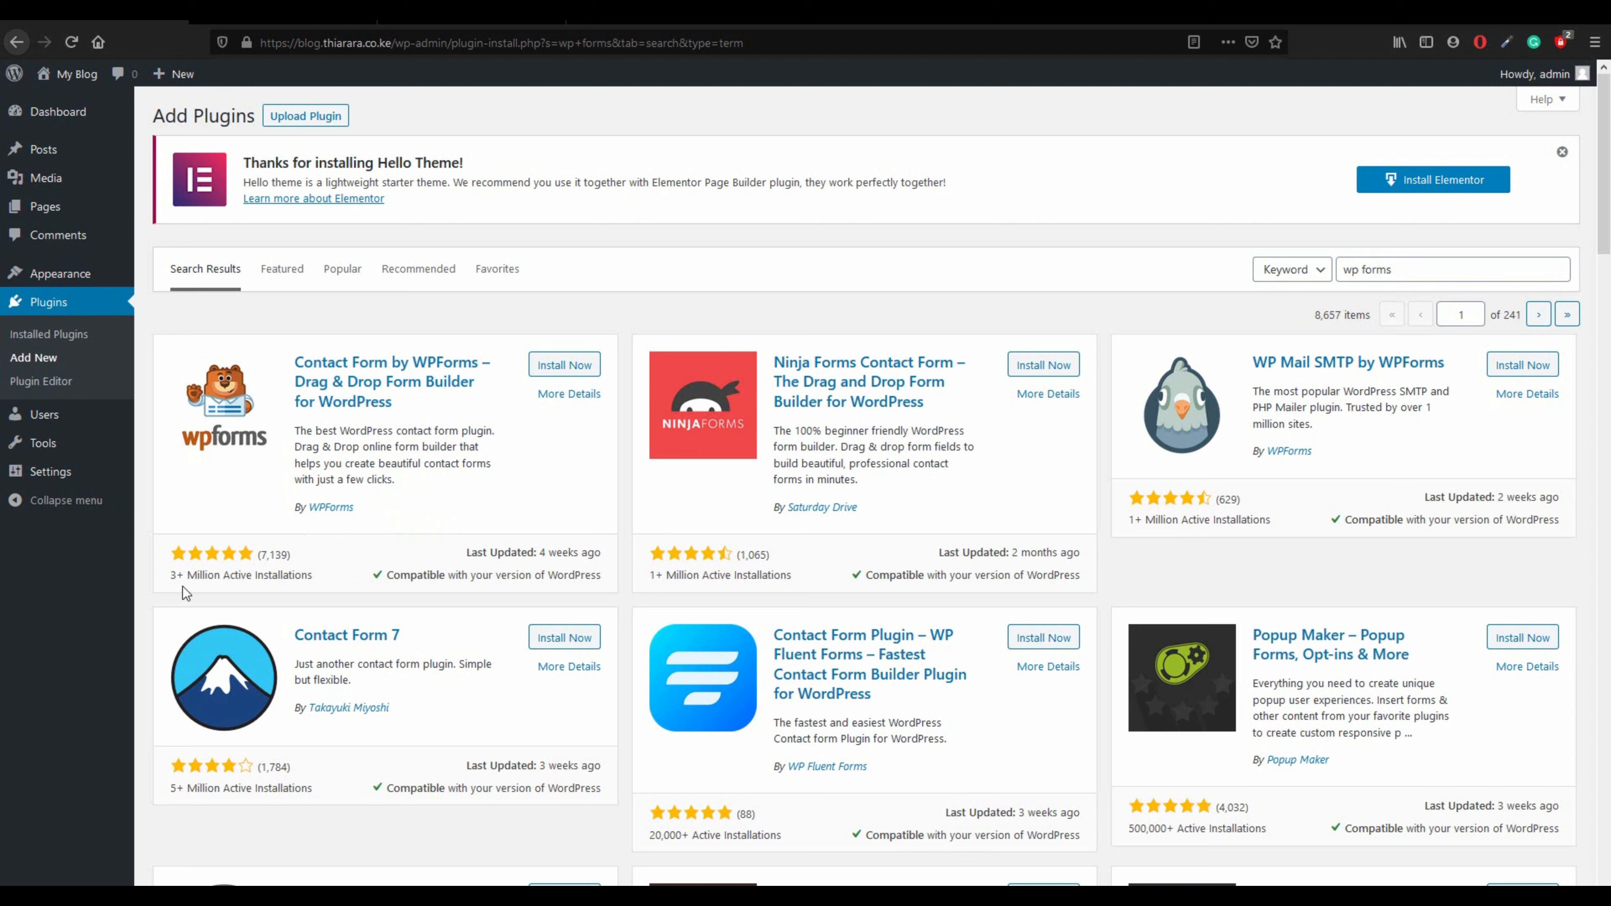
left_click_drag(170, 578, 174, 576)
left_click(212, 587)
left_click(584, 372)
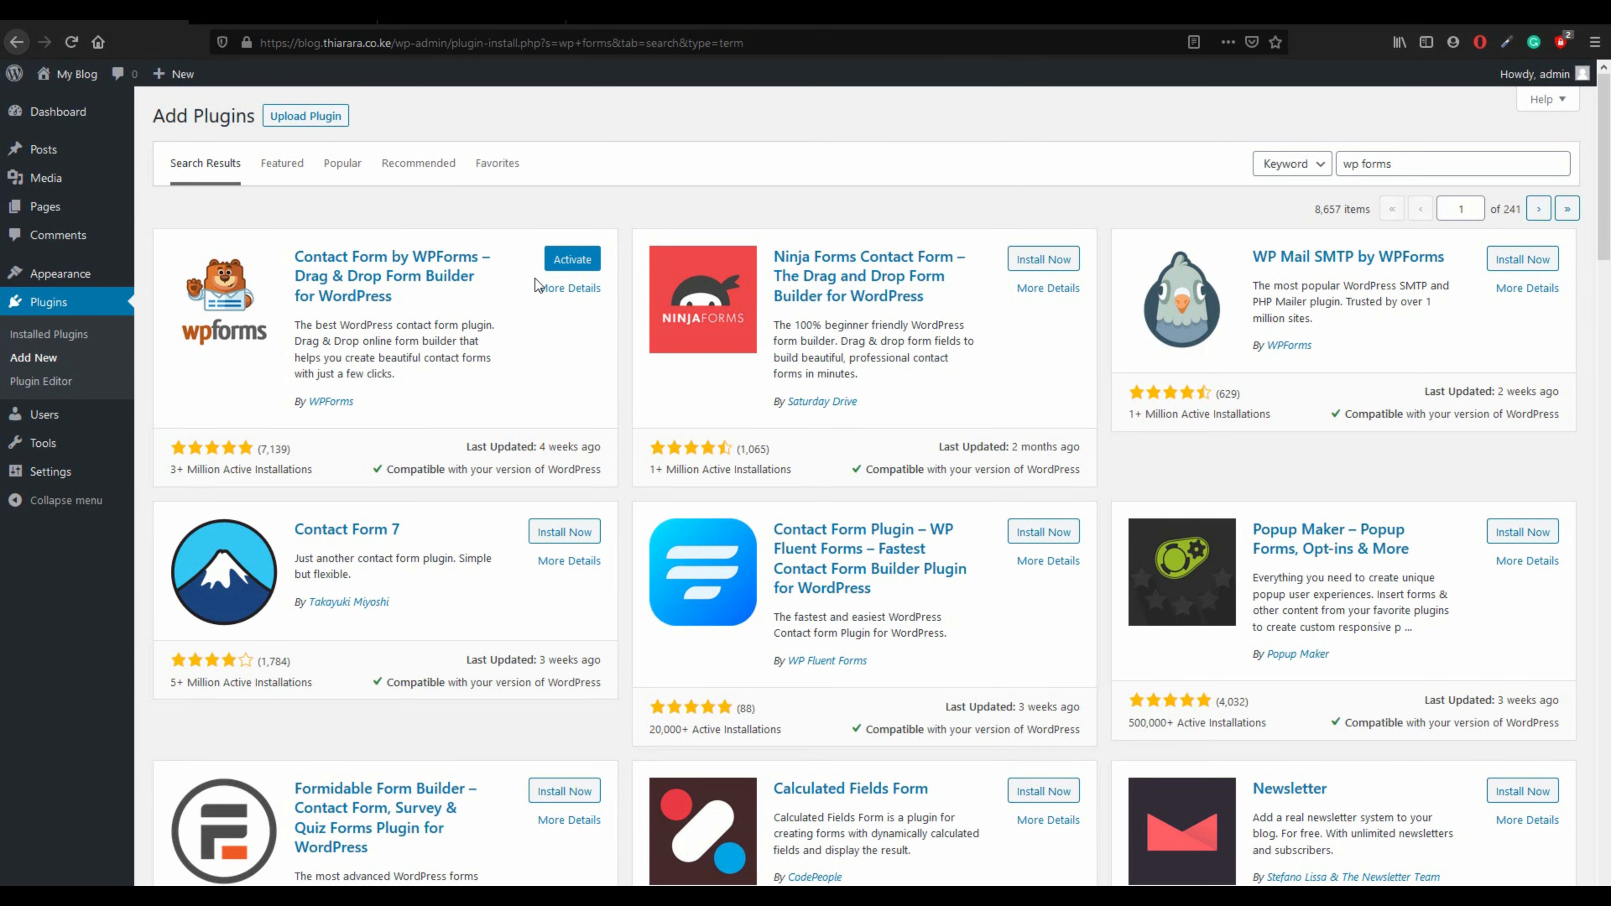
- Activate the installed plugins Elementor, Elementor - Header, Footer & Blocks, ElementsKit Lite, Sticky Header Effects for Elementor and WPForms Lite
left_click(57, 336)
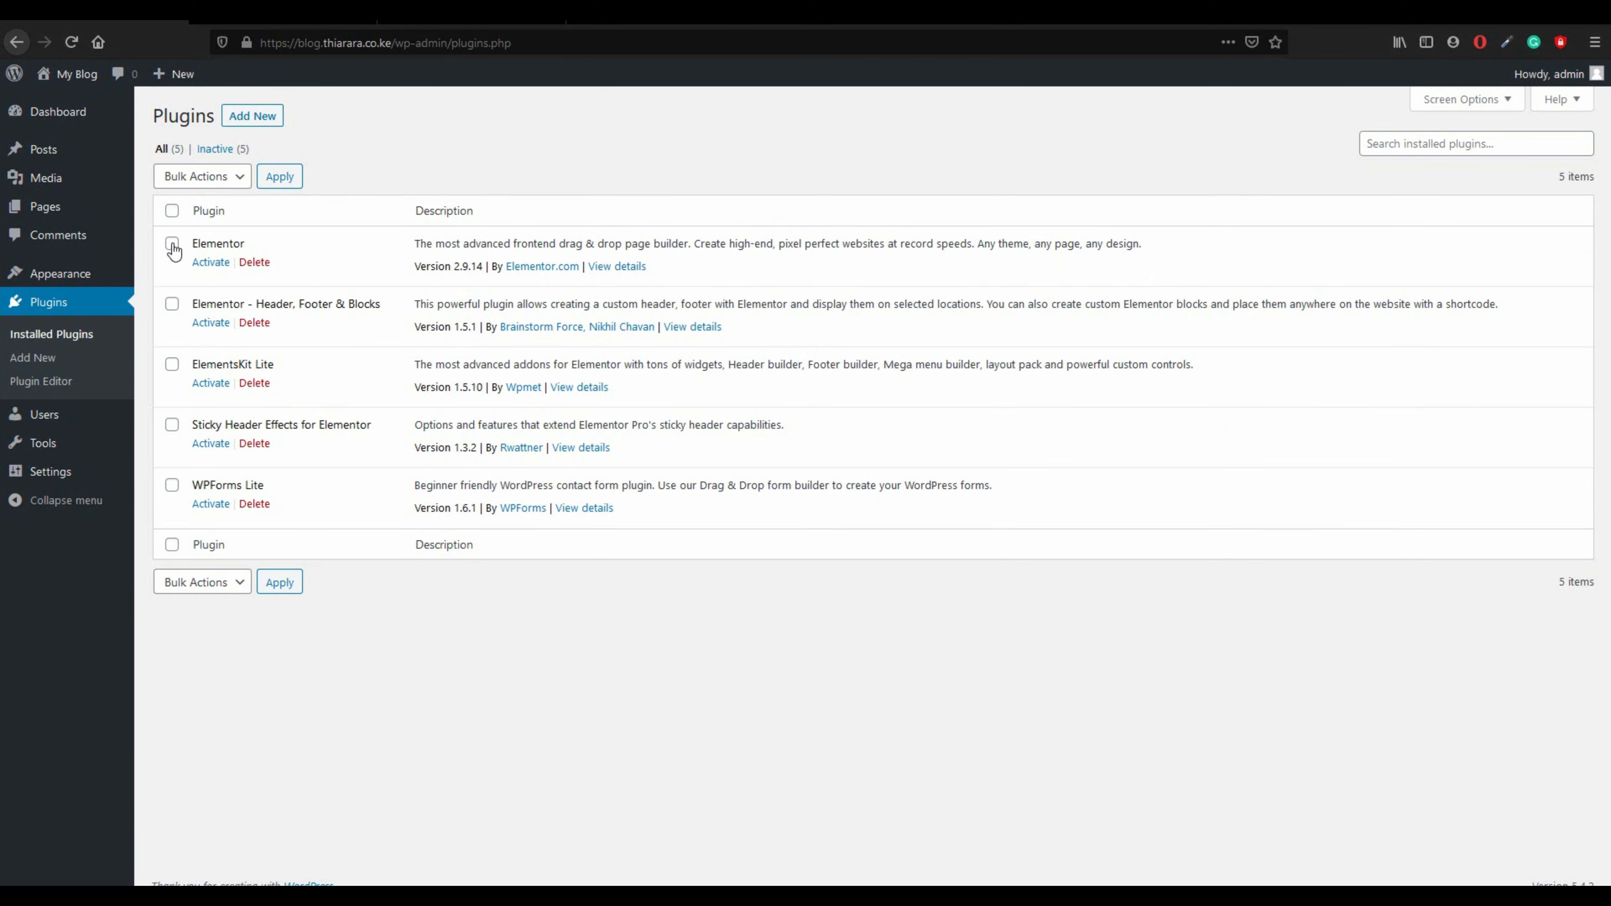
left_click(209, 264)
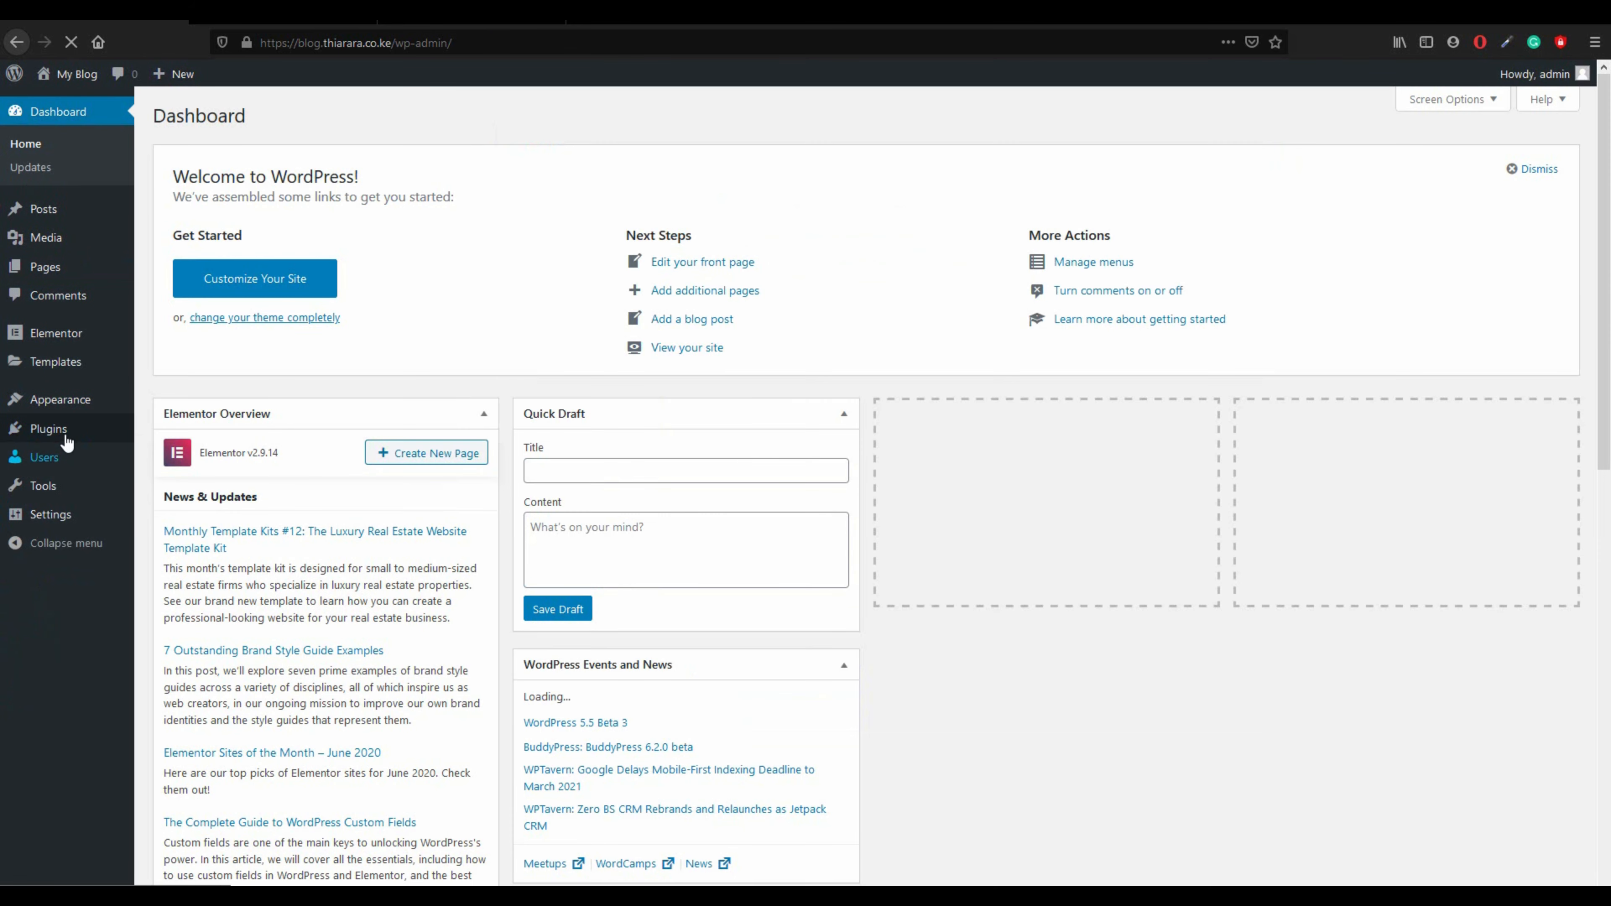
mouse_move(68, 437)
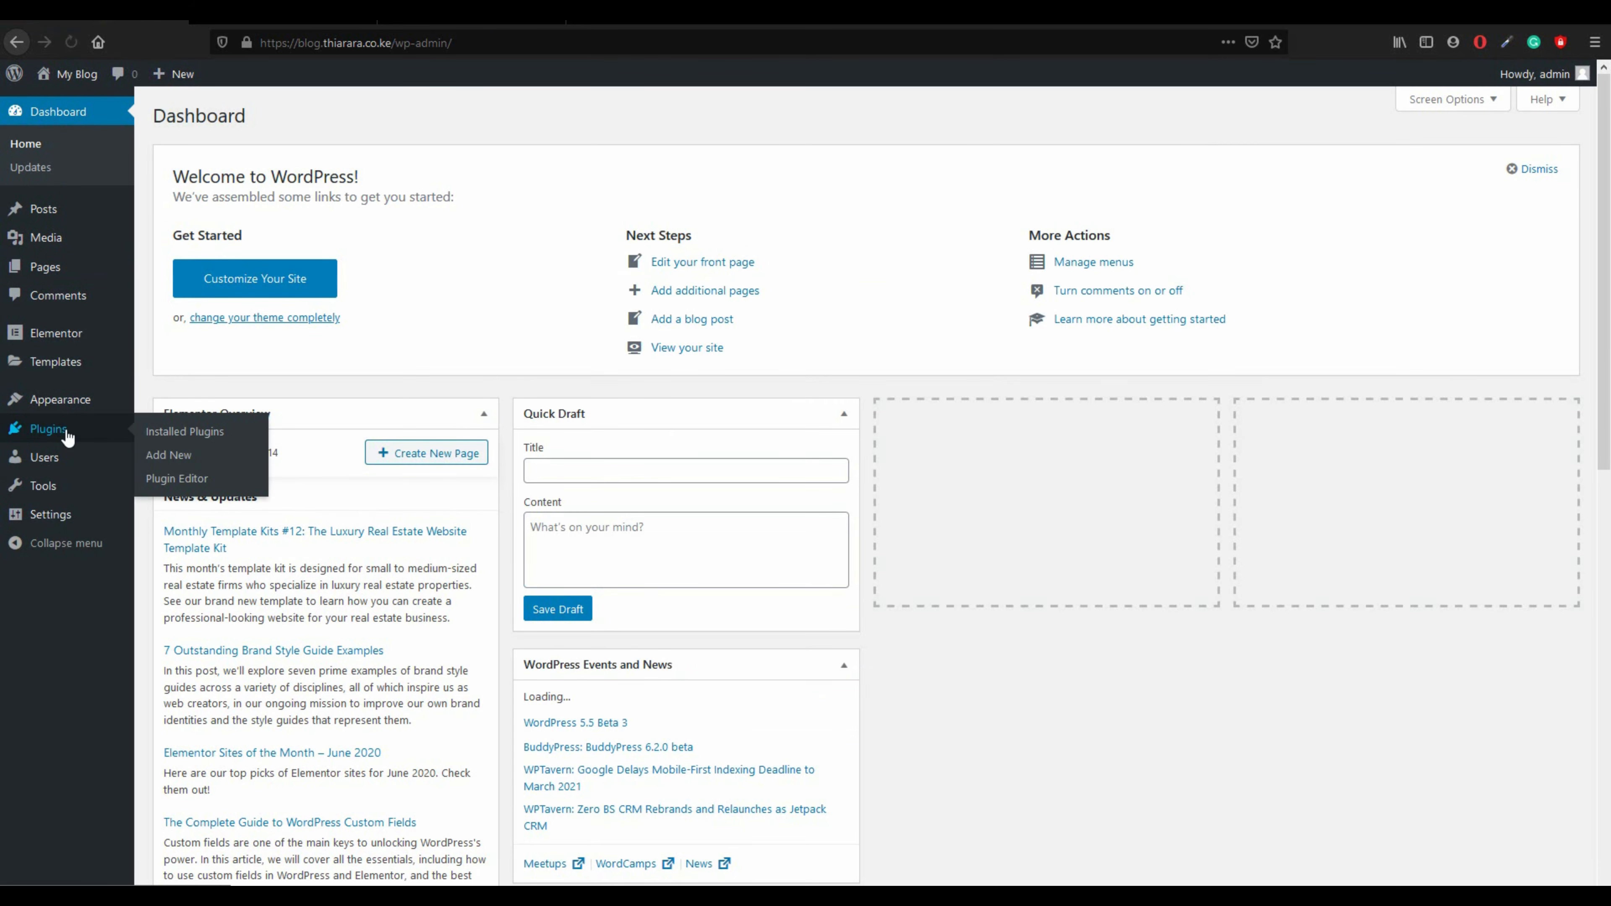
left_click(173, 432)
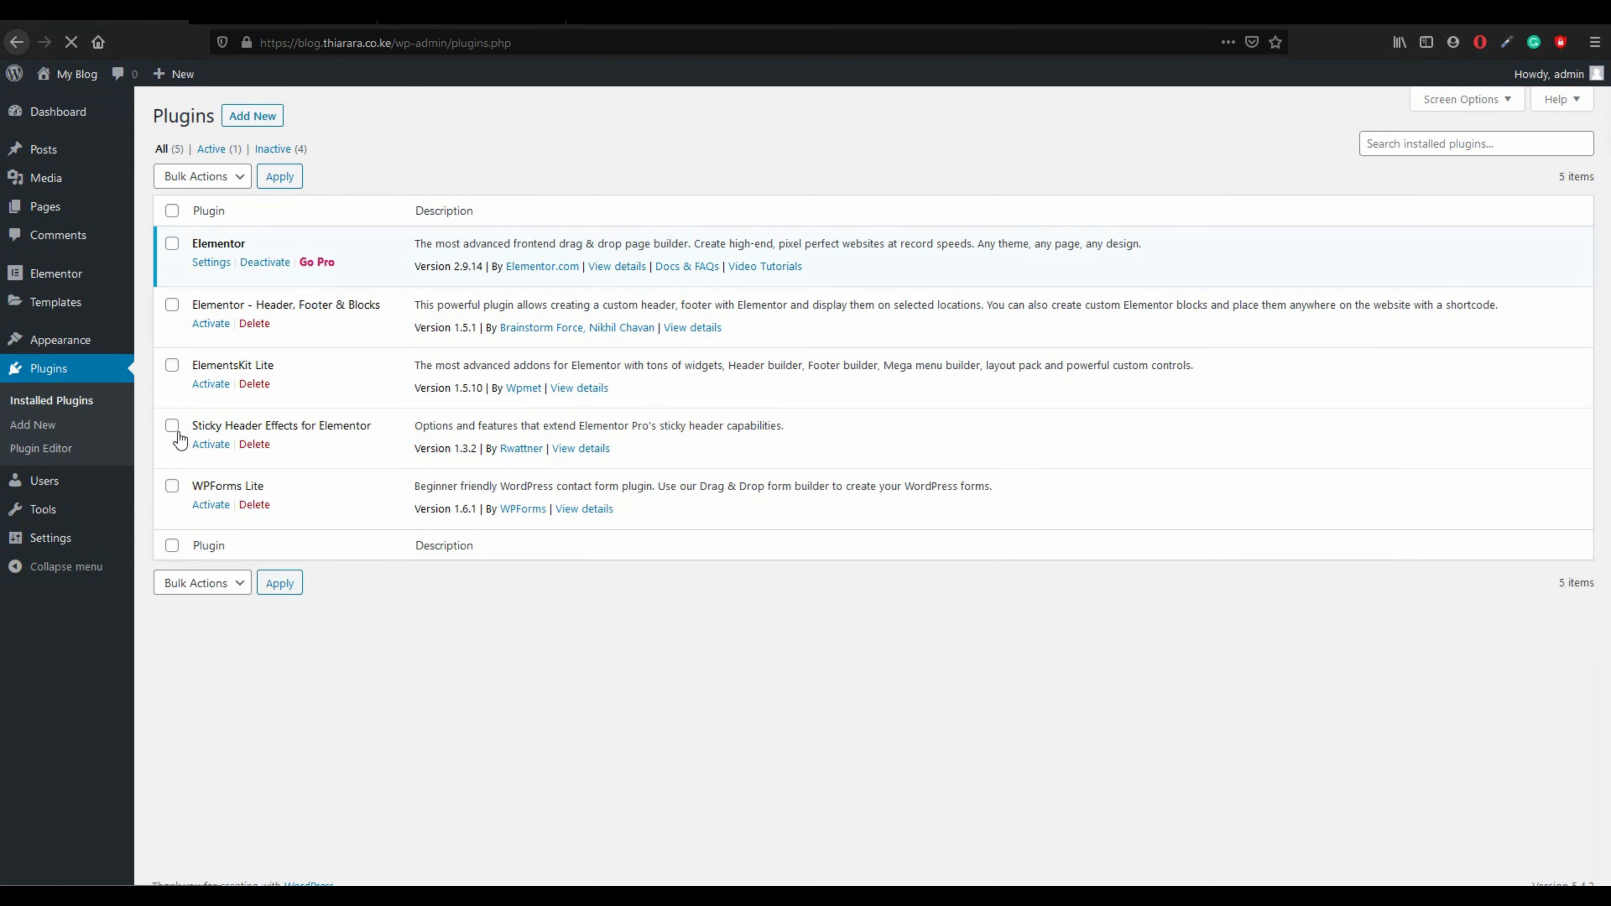
left_click(211, 324)
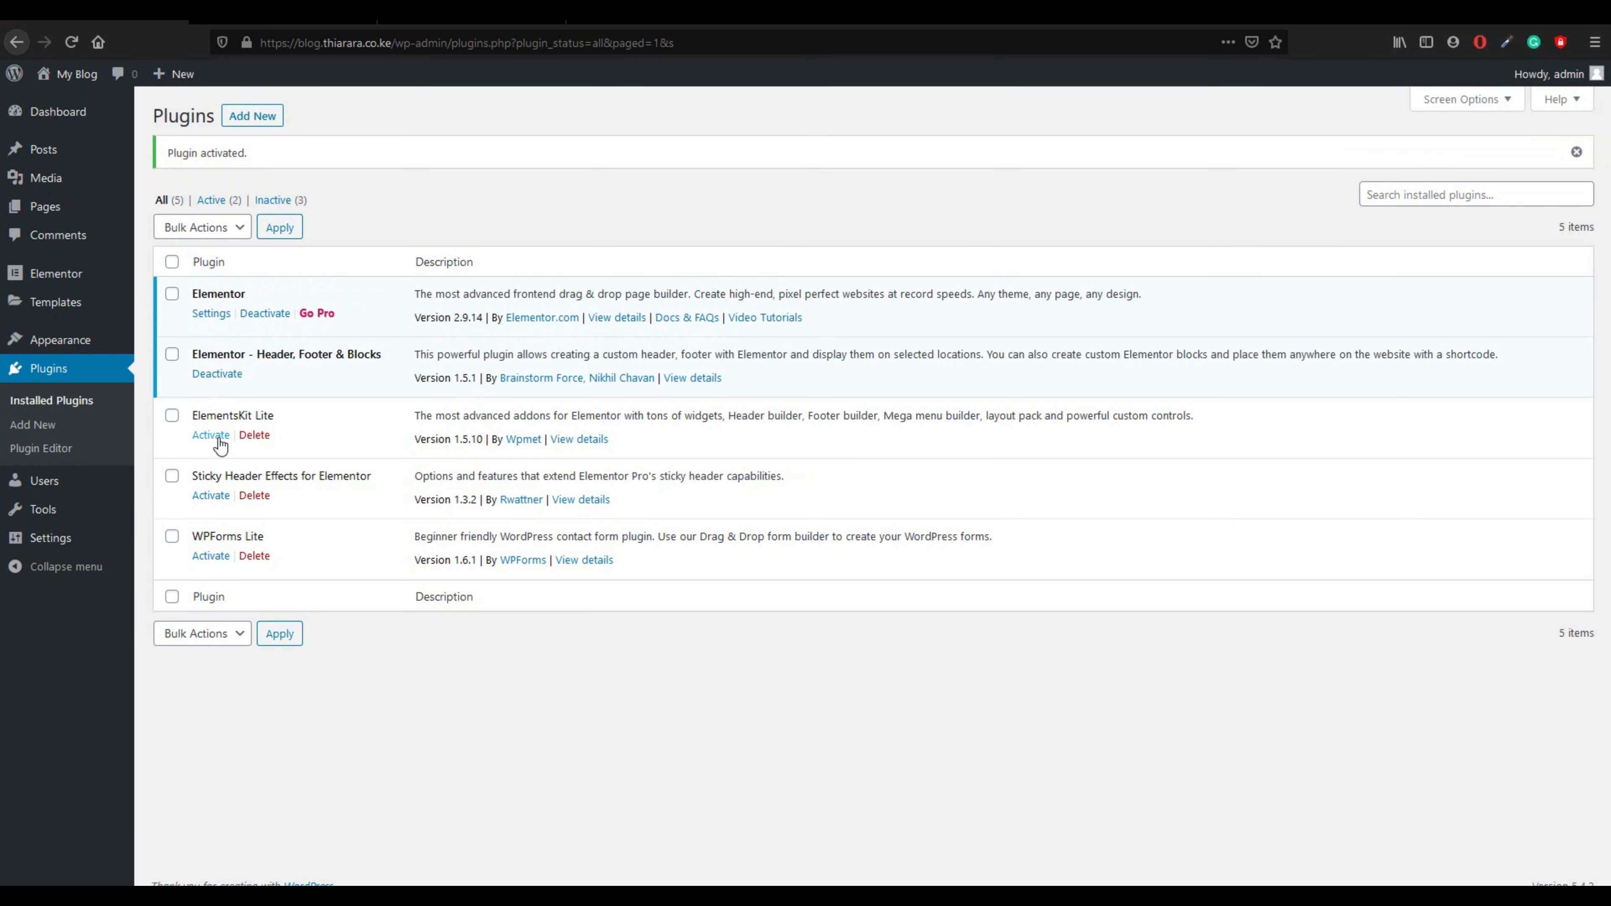
left_click(217, 437)
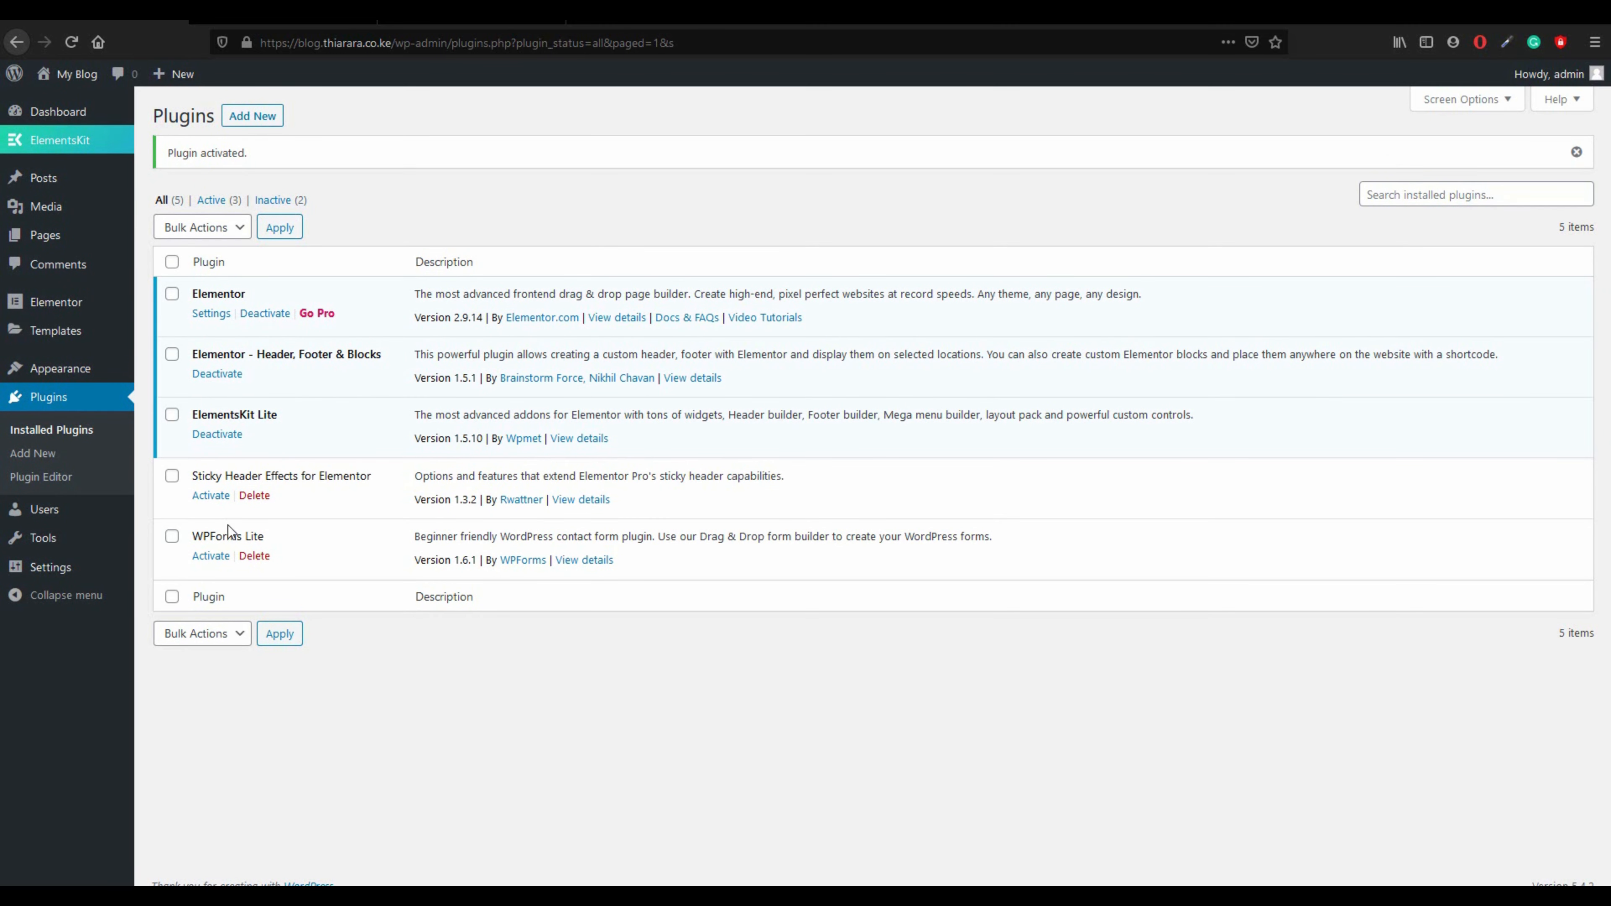
left_click(215, 498)
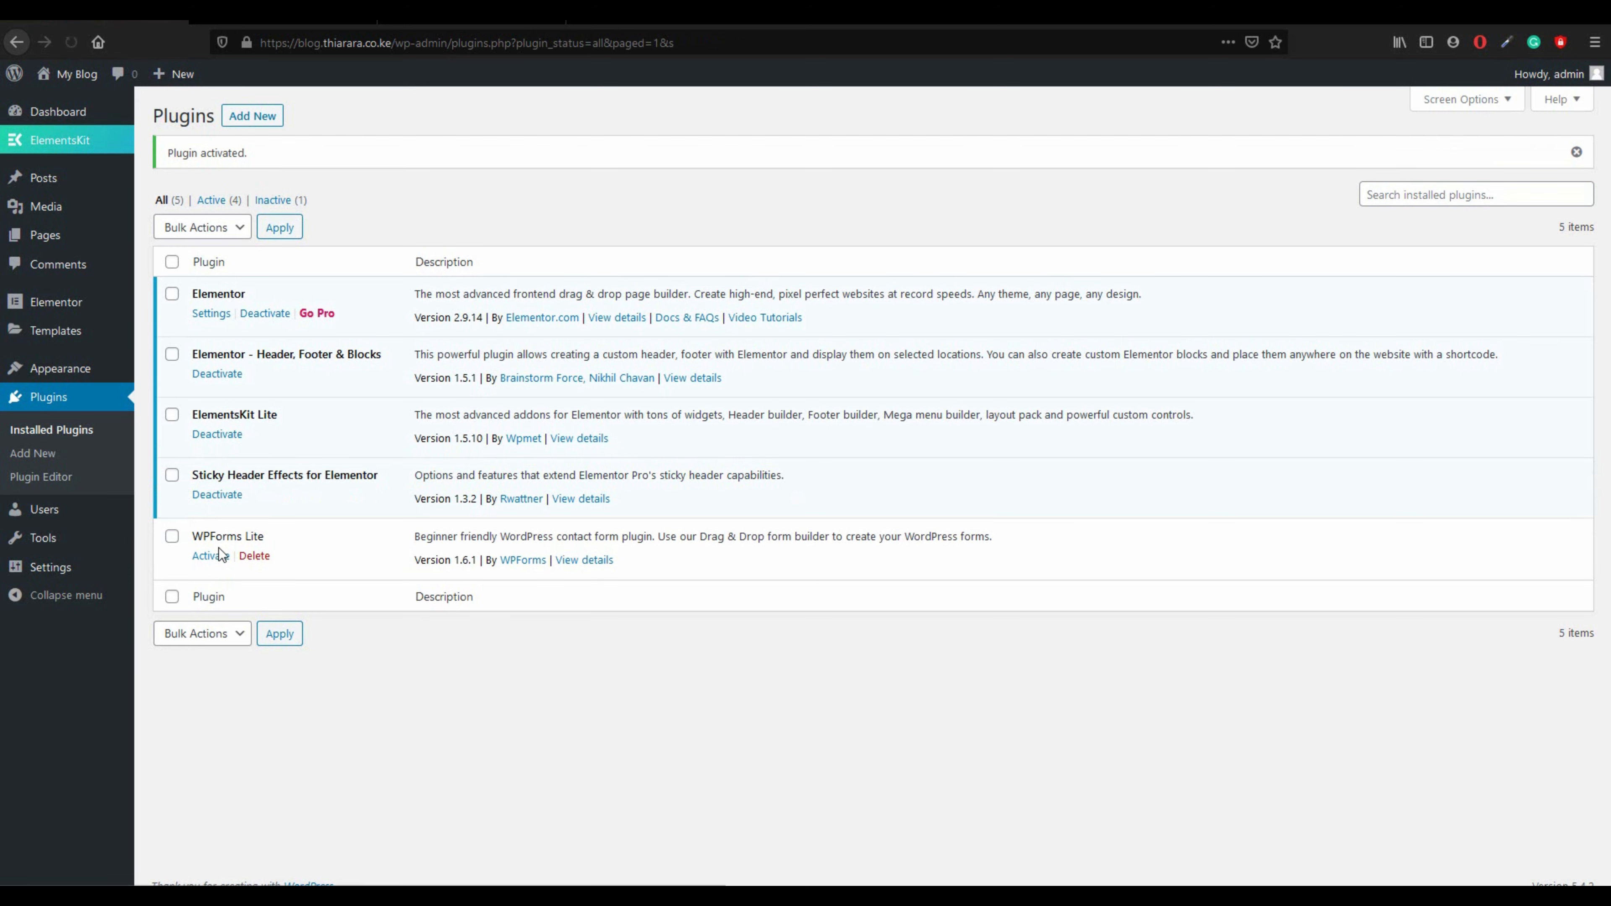
left_click(216, 556)
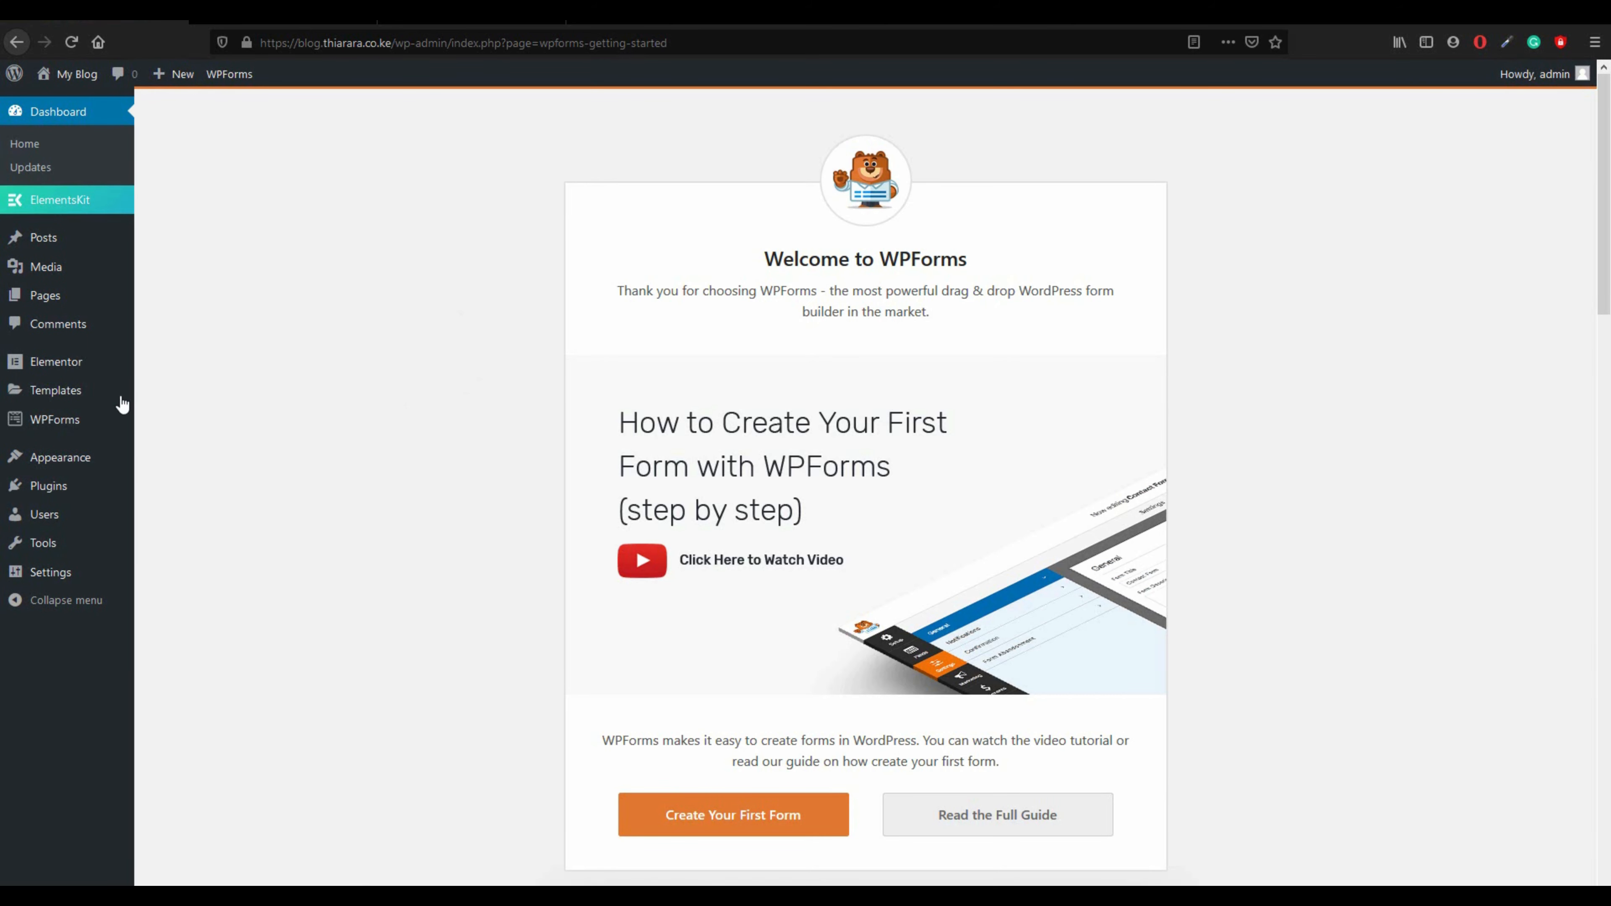
mouse_move(75, 433)
mouse_move(72, 482)
scroll(1206, 516, "down", 5)
scroll(614, 448, "up", 3)
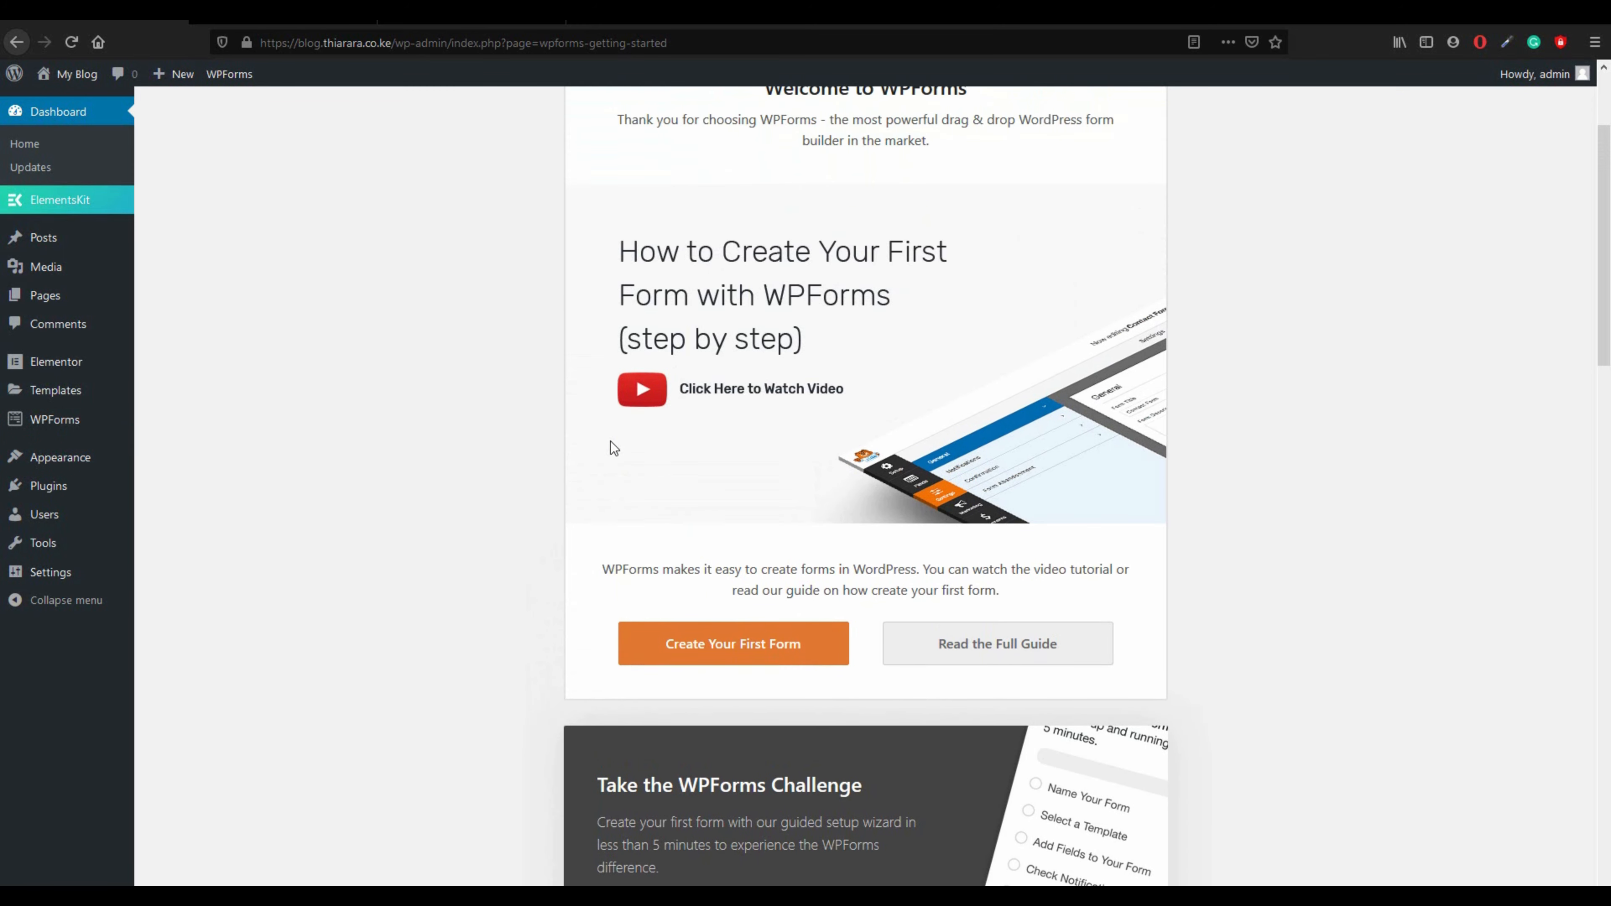
scroll(613, 448, "up", 3)
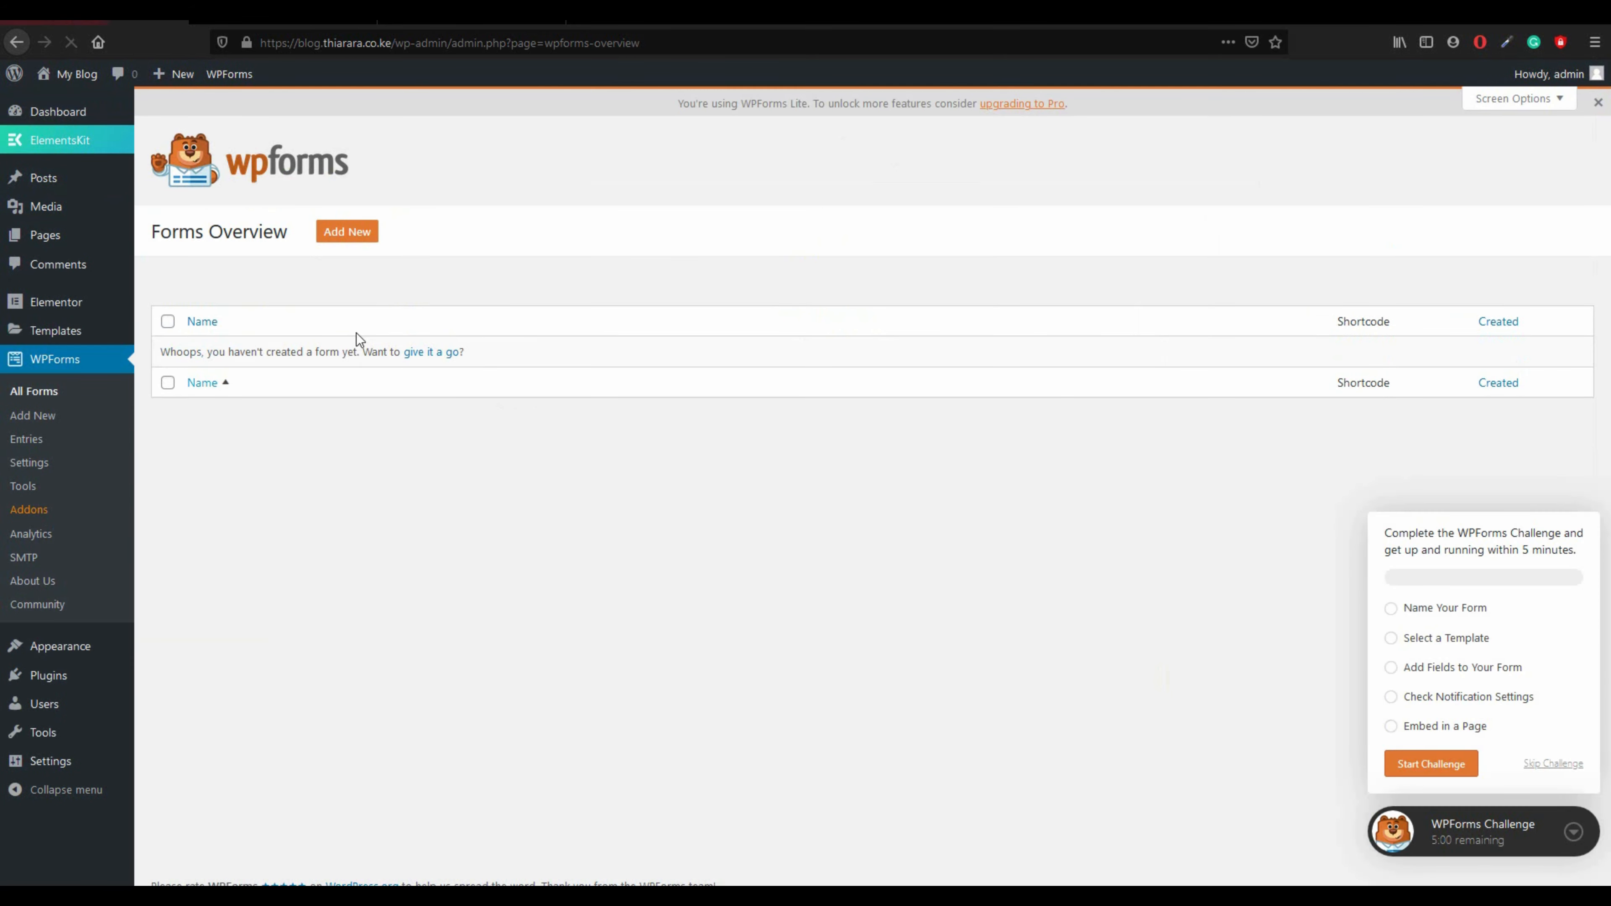
- Create a new form in WPForms from the Simple Contact Form template and save it
left_click(346, 232)
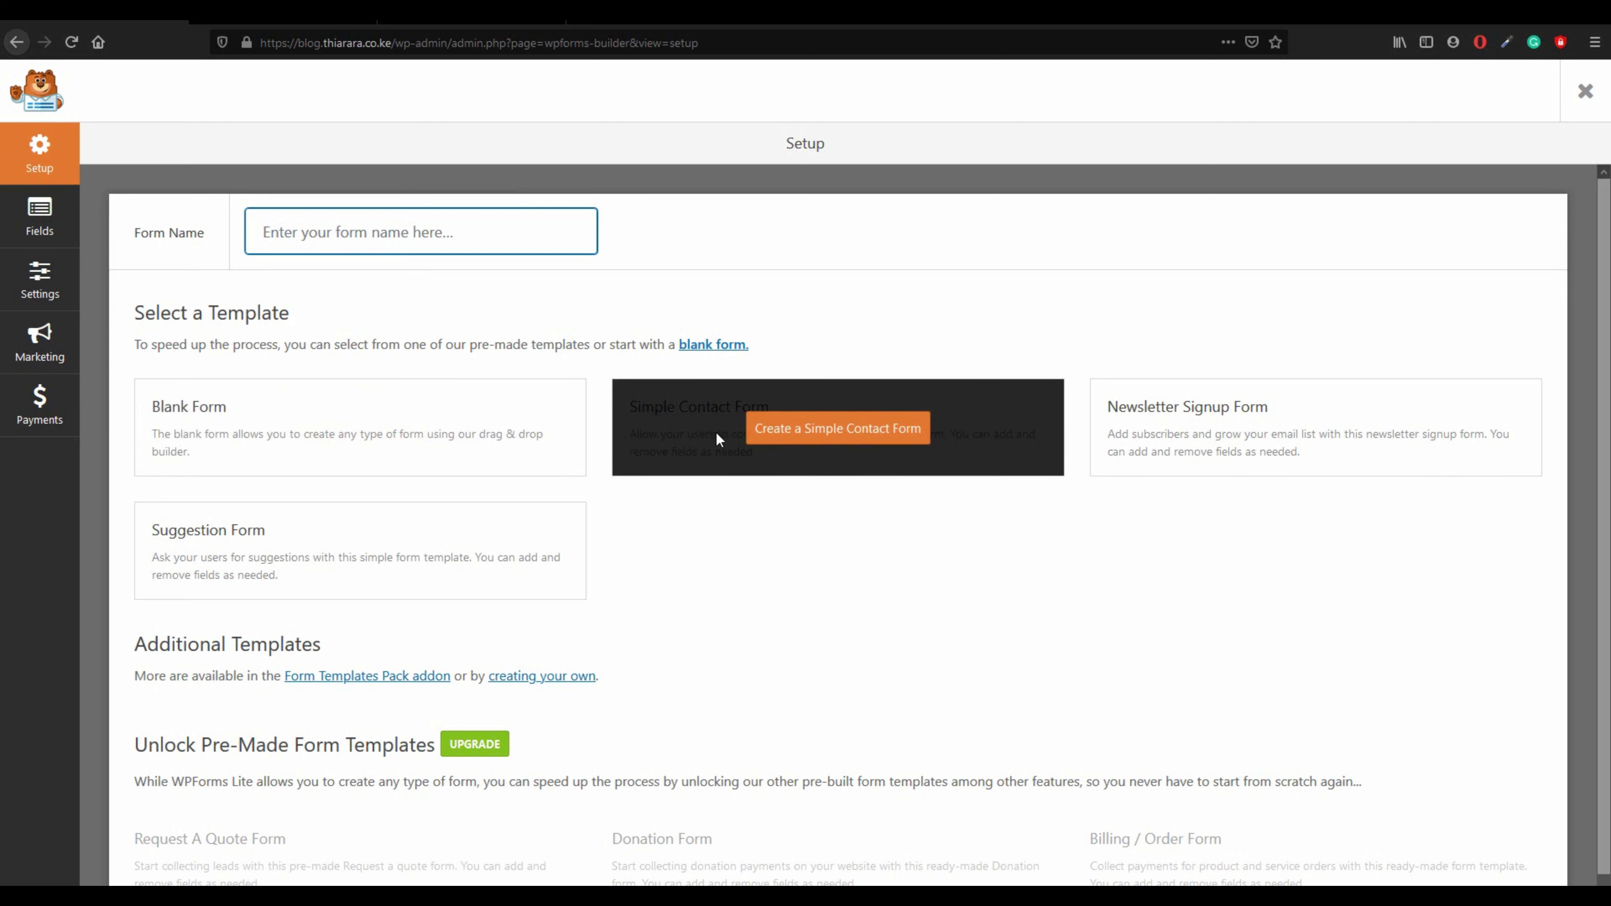
left_click(772, 431)
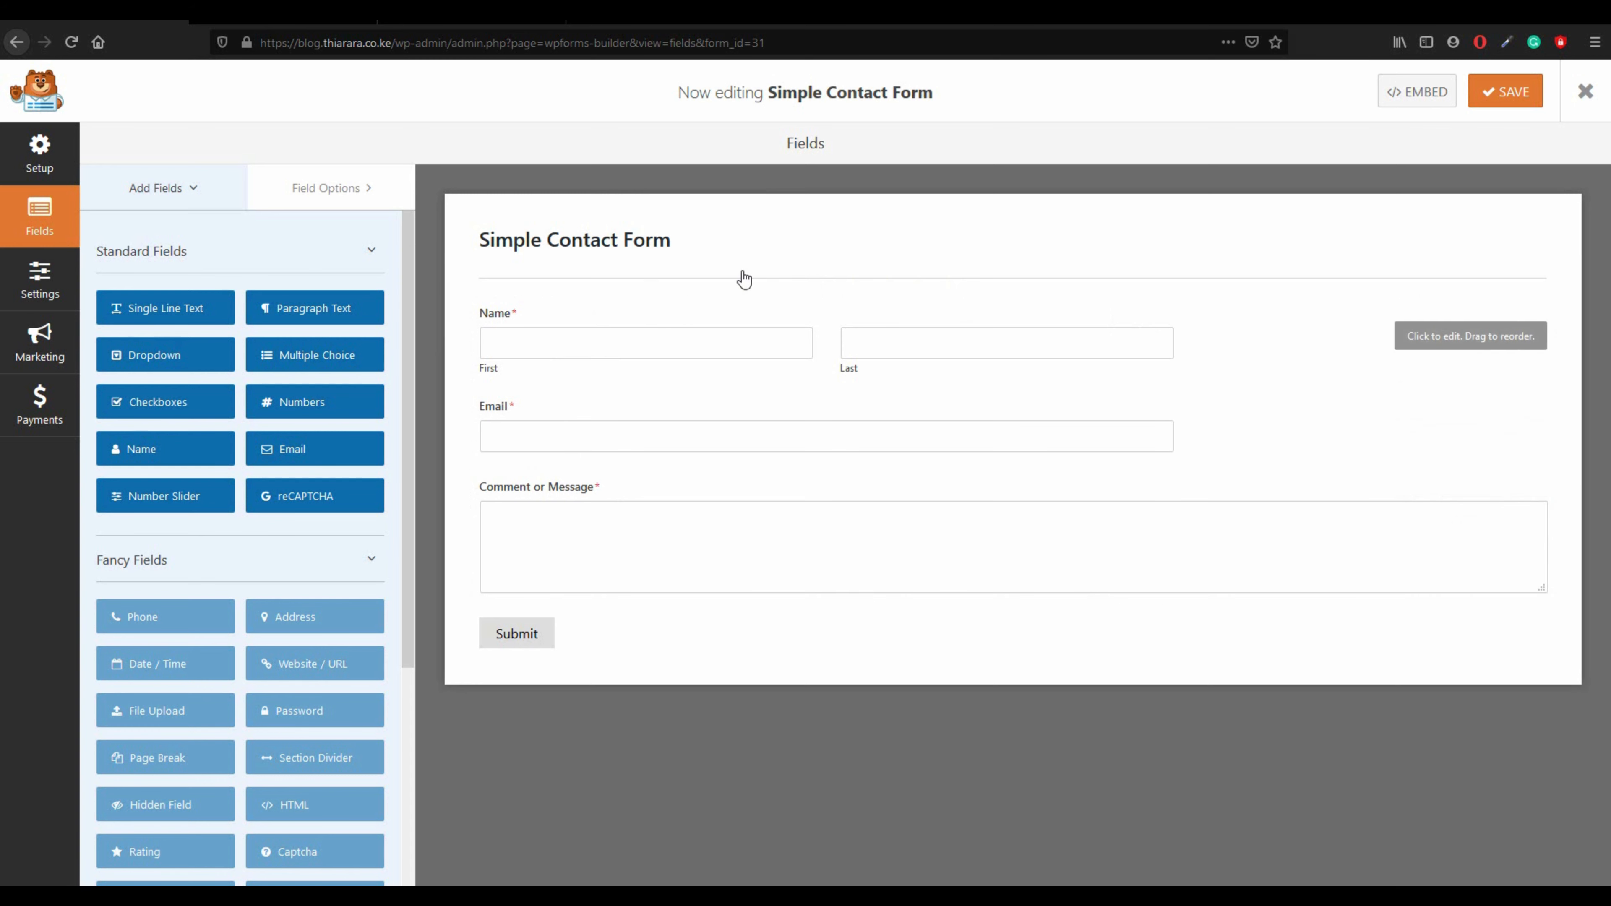
left_click(1488, 95)
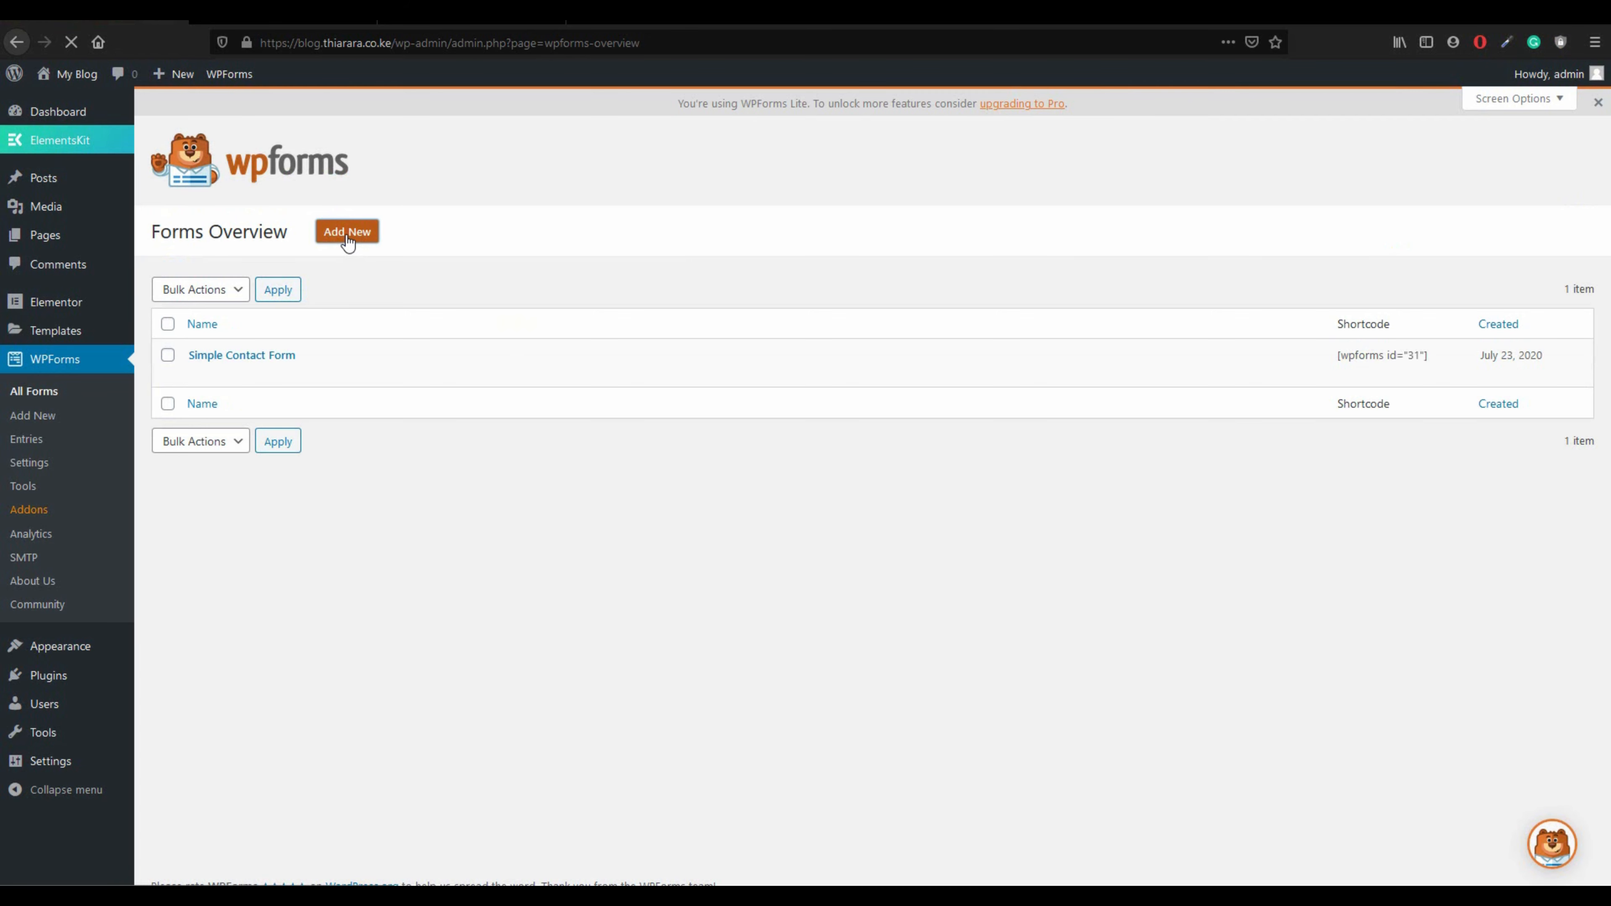
- Create a second form from the Newsletter Signup Form template, save it and close the form builder
left_click(347, 238)
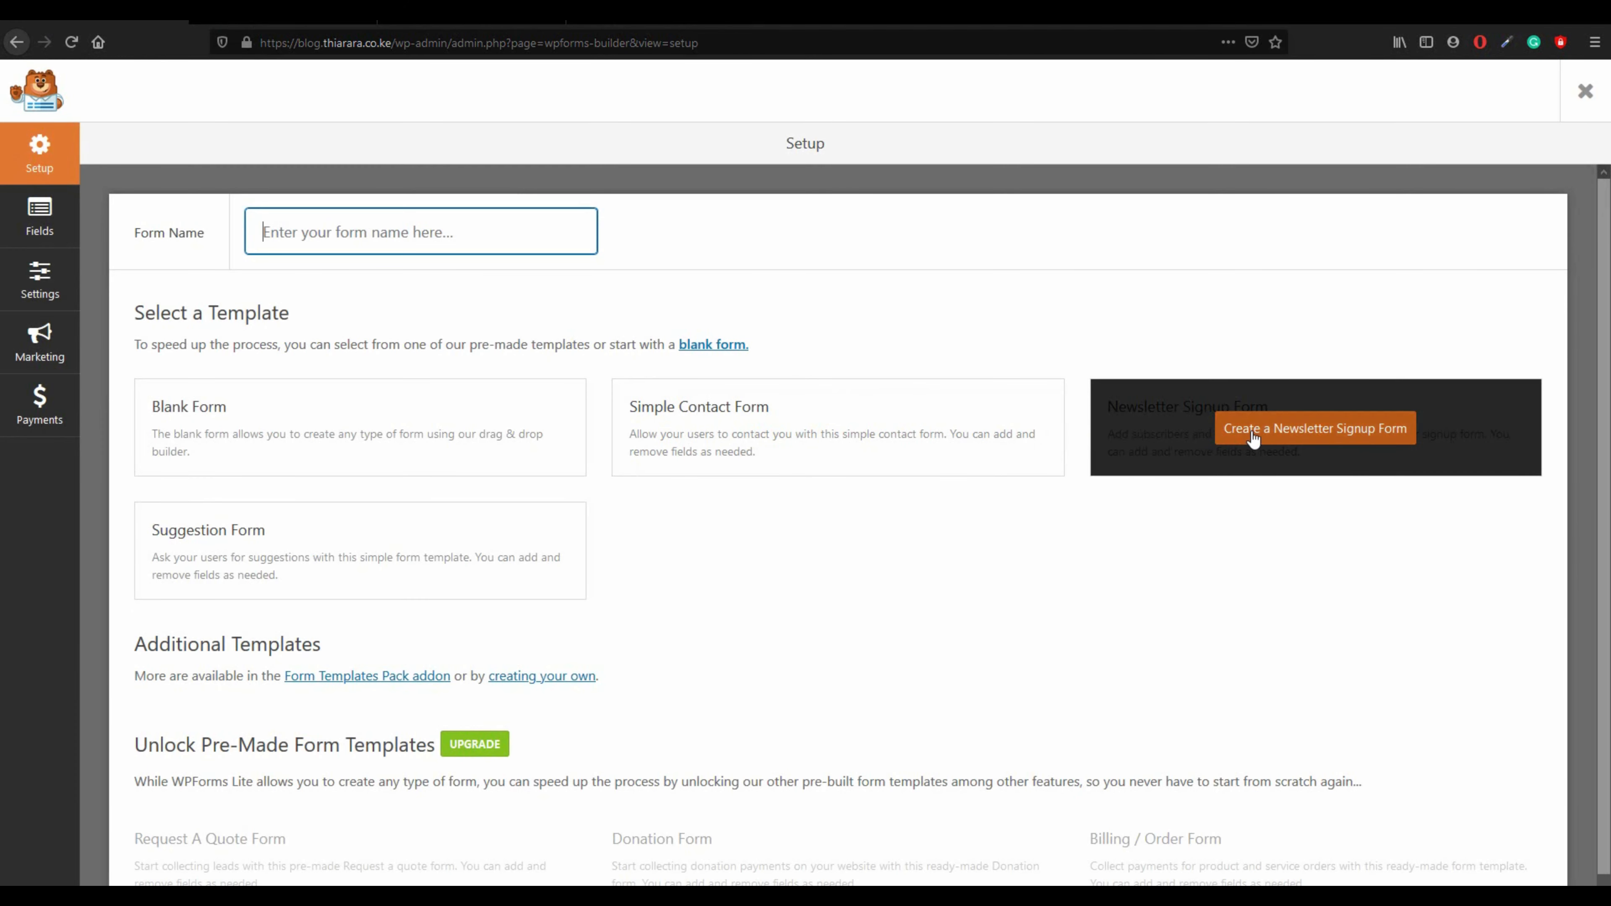
left_click(1253, 438)
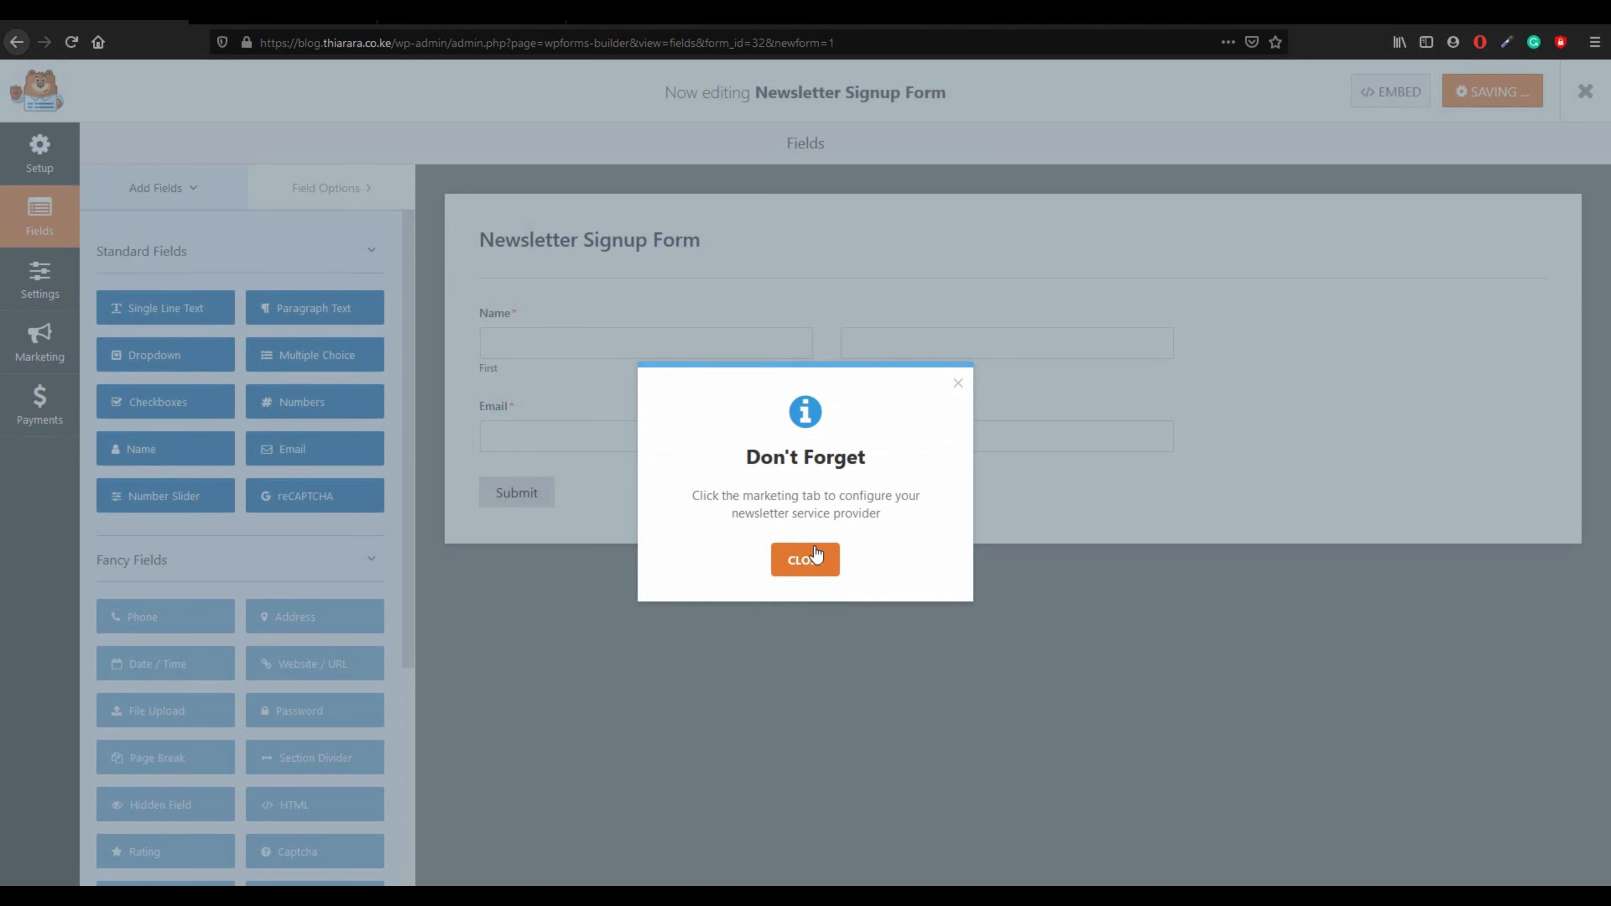
left_click(805, 562)
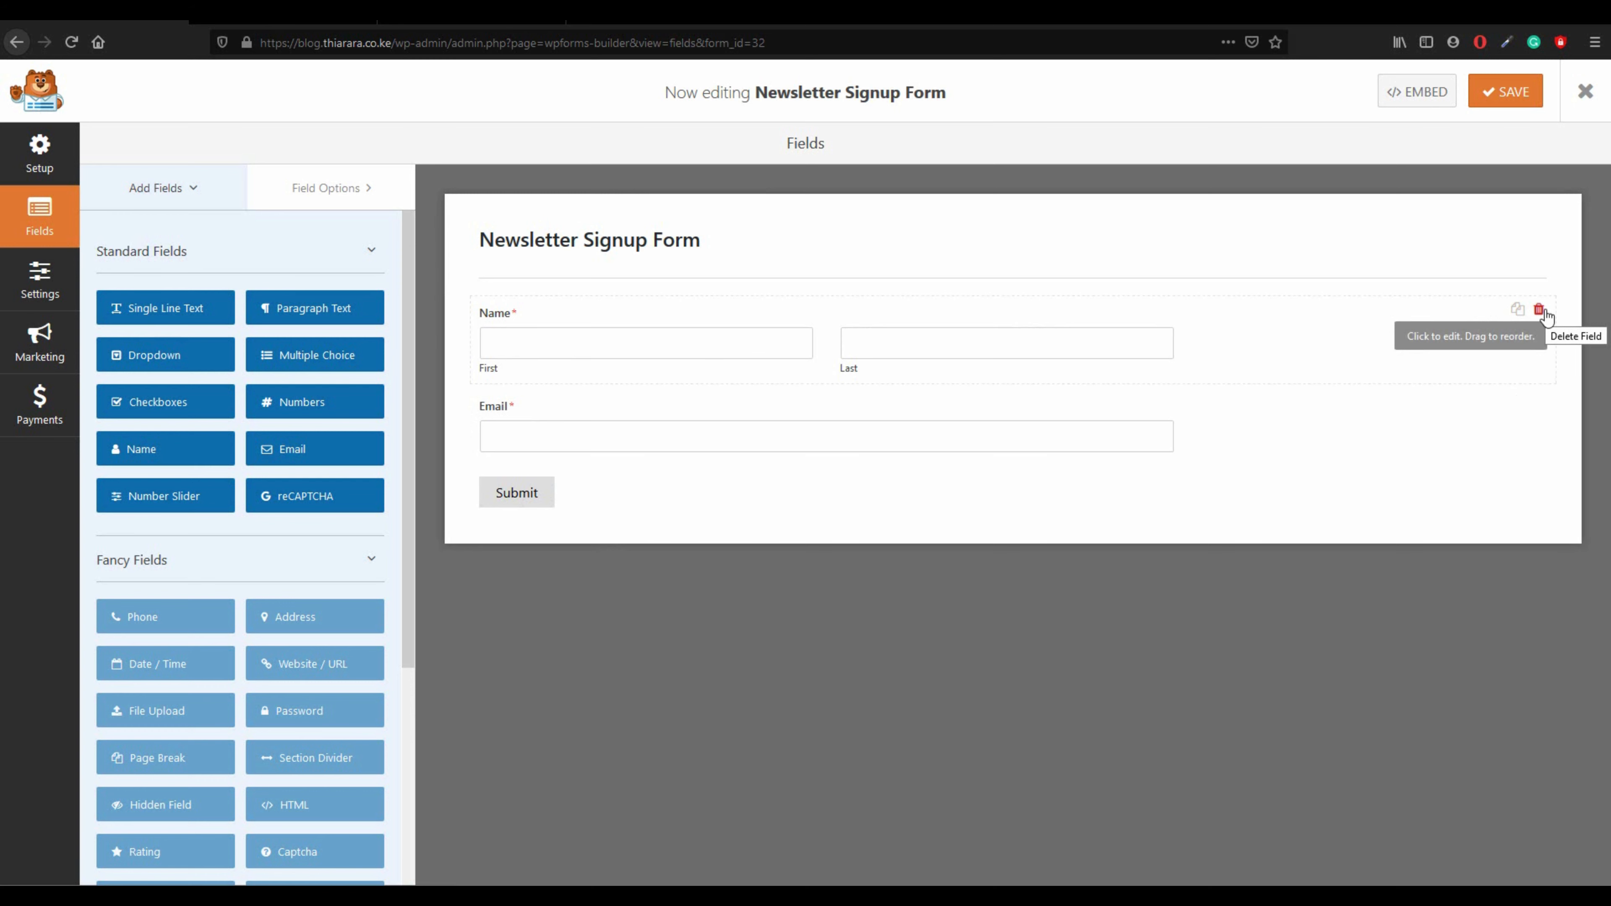
left_click(1505, 99)
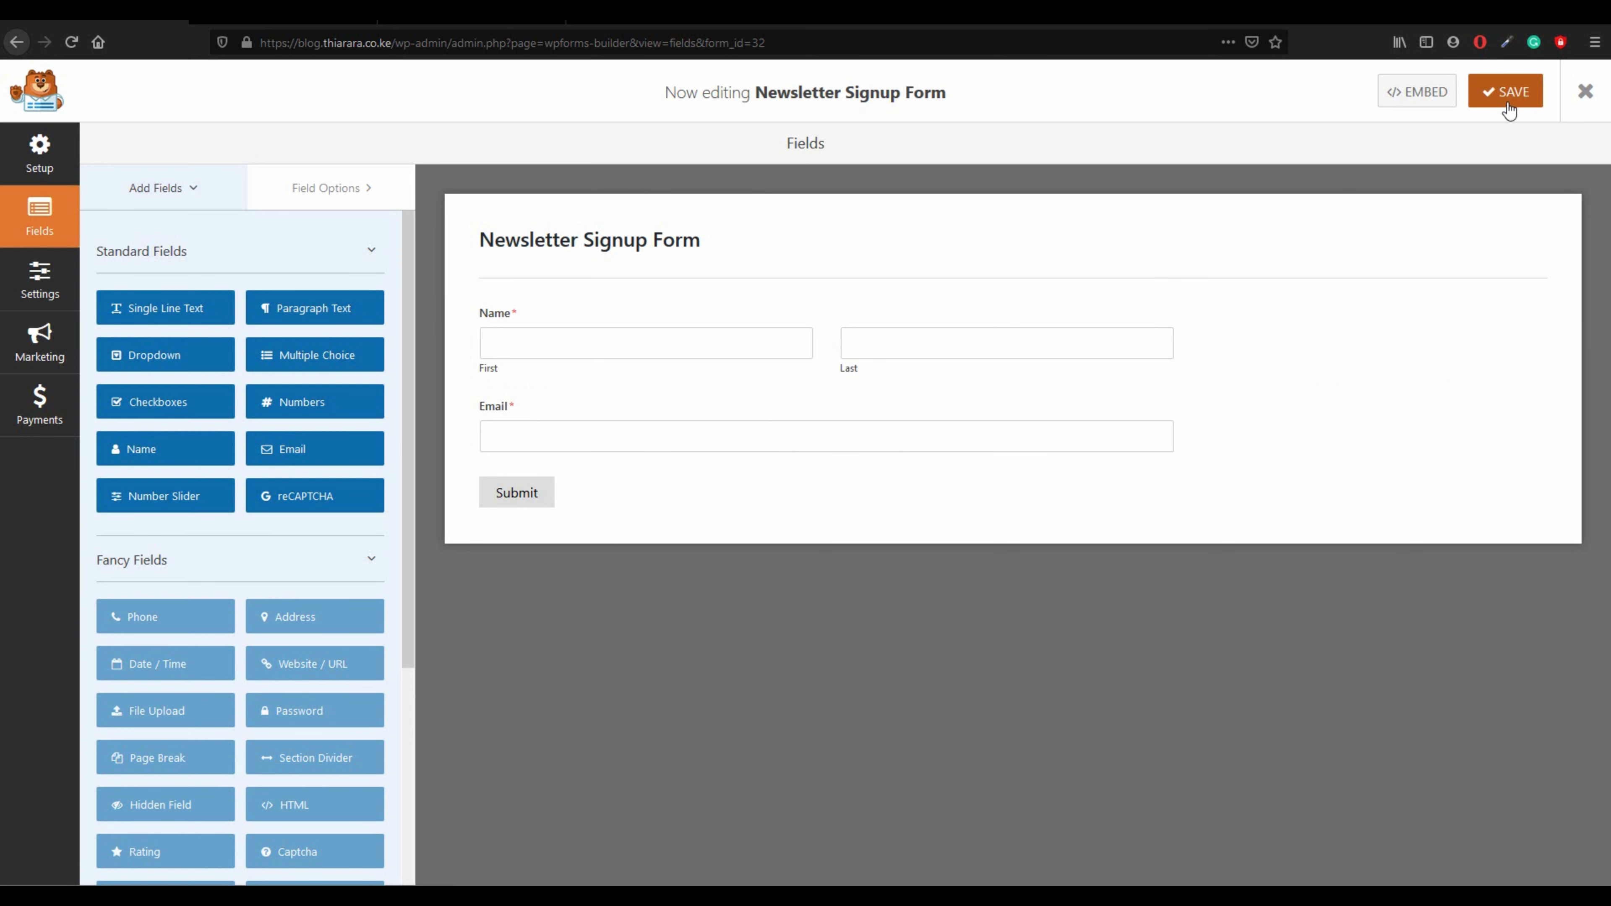
left_click(1583, 92)
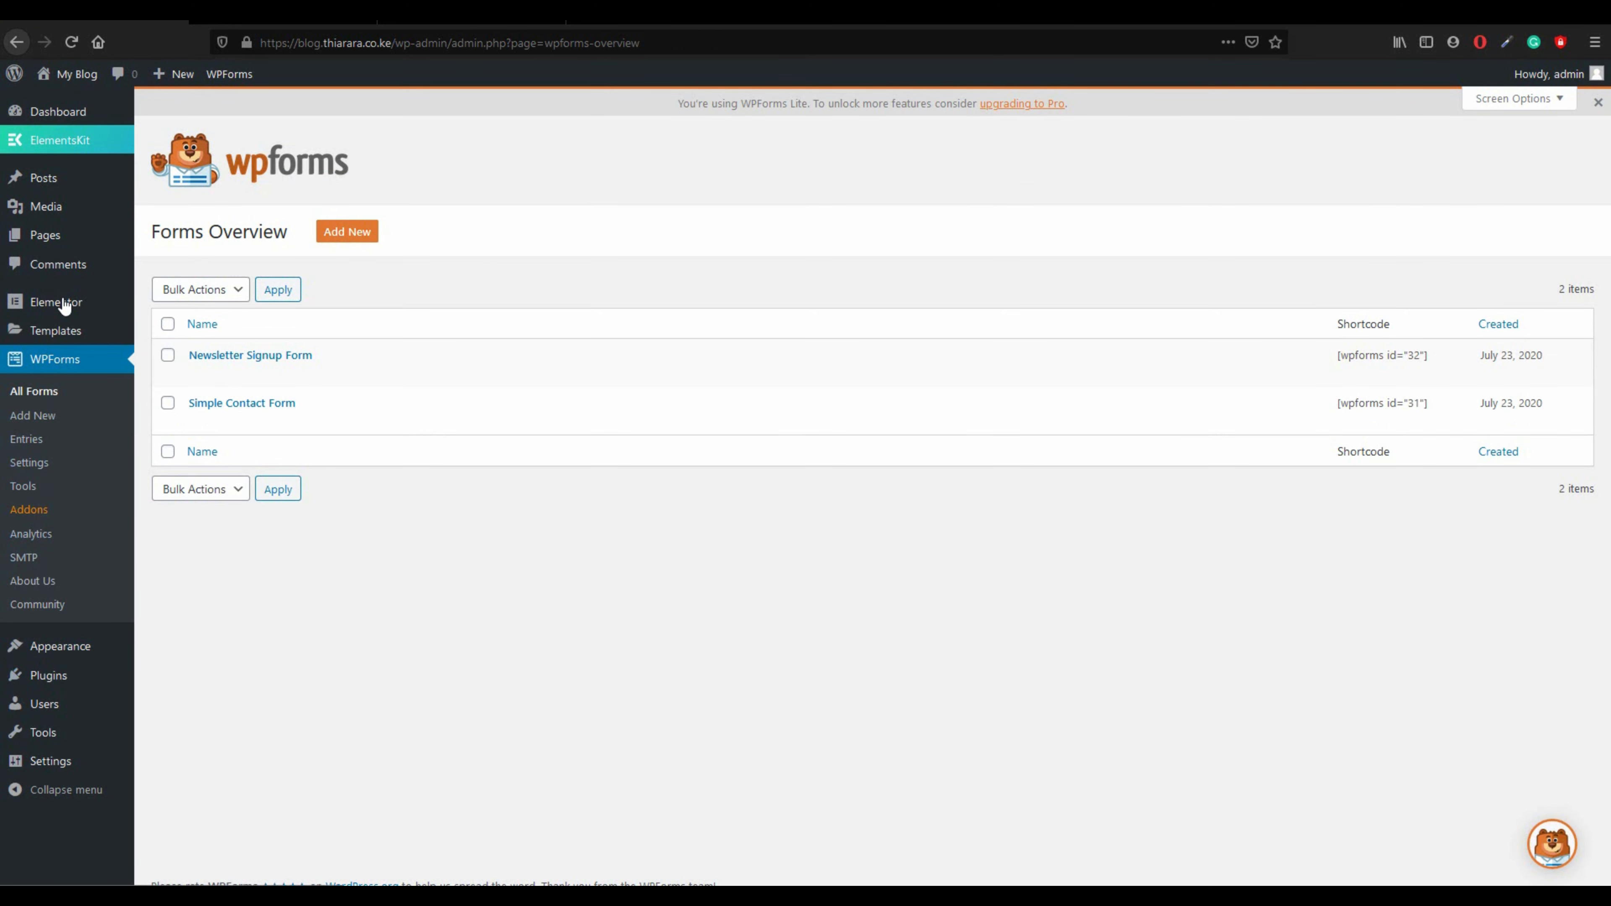
- Move all existing pages of the site to the trash in one bulk action
mouse_move(61, 251)
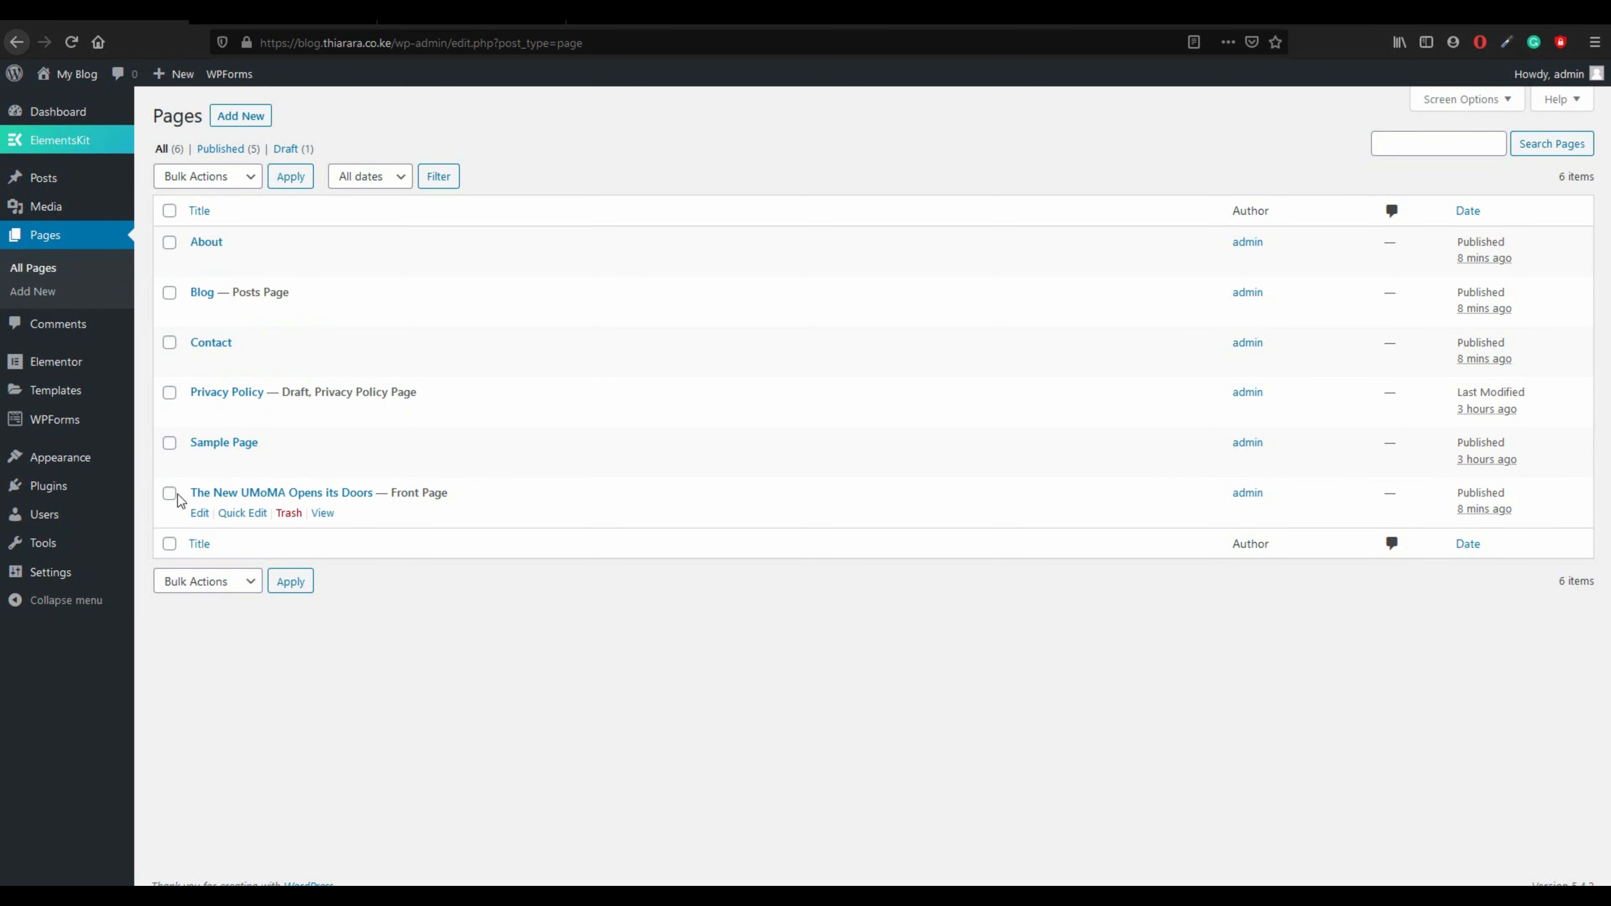
left_click(169, 211)
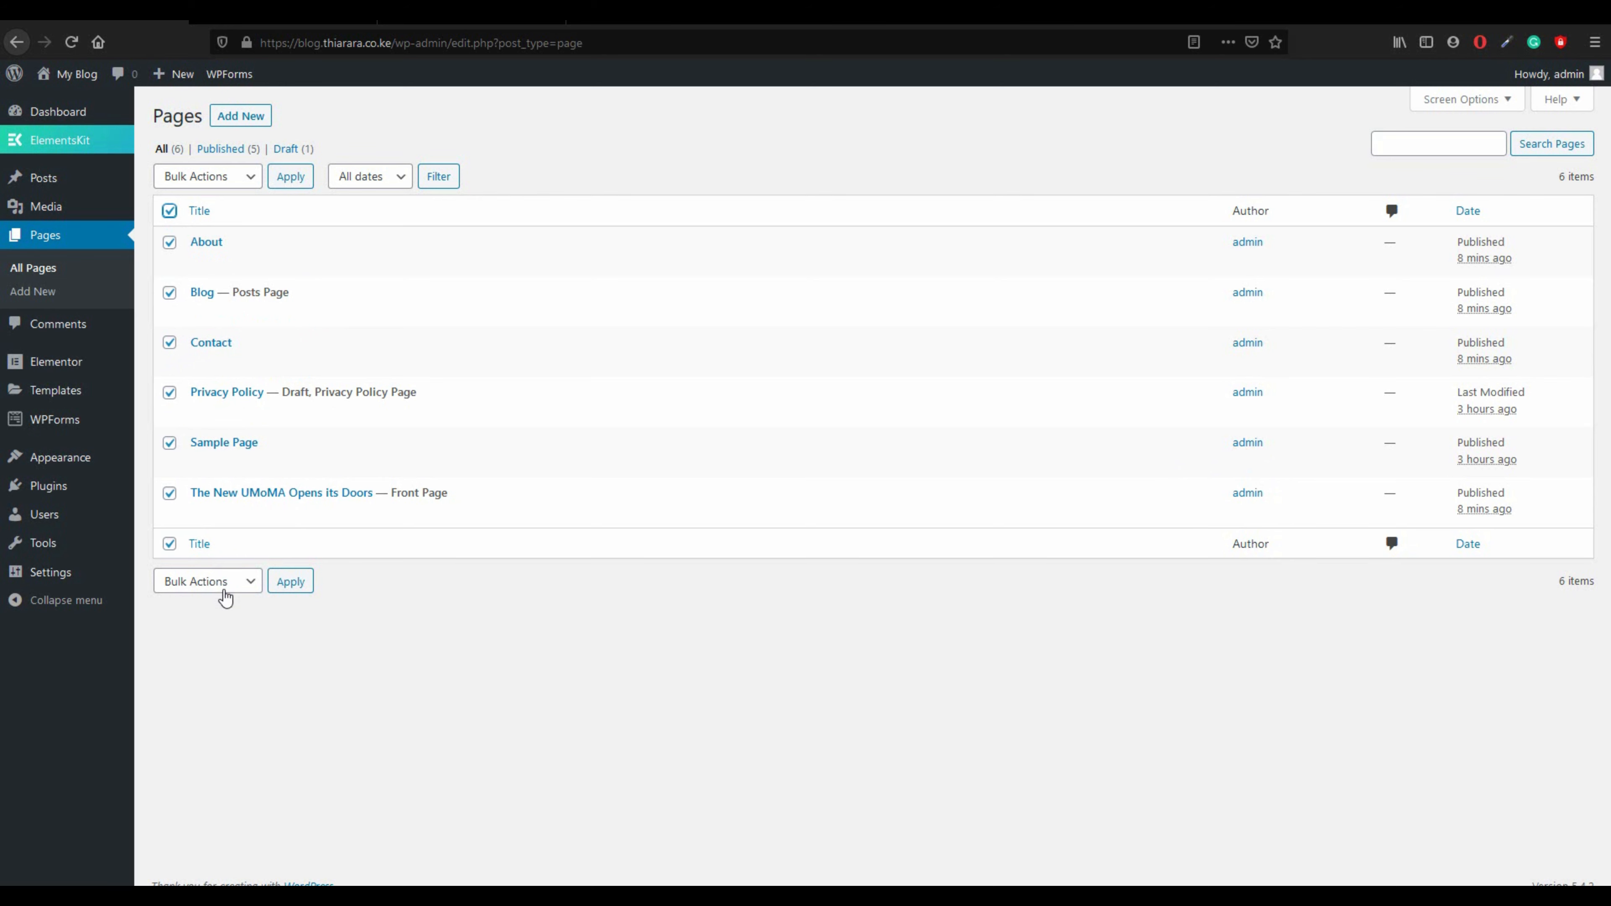
left_click(225, 581)
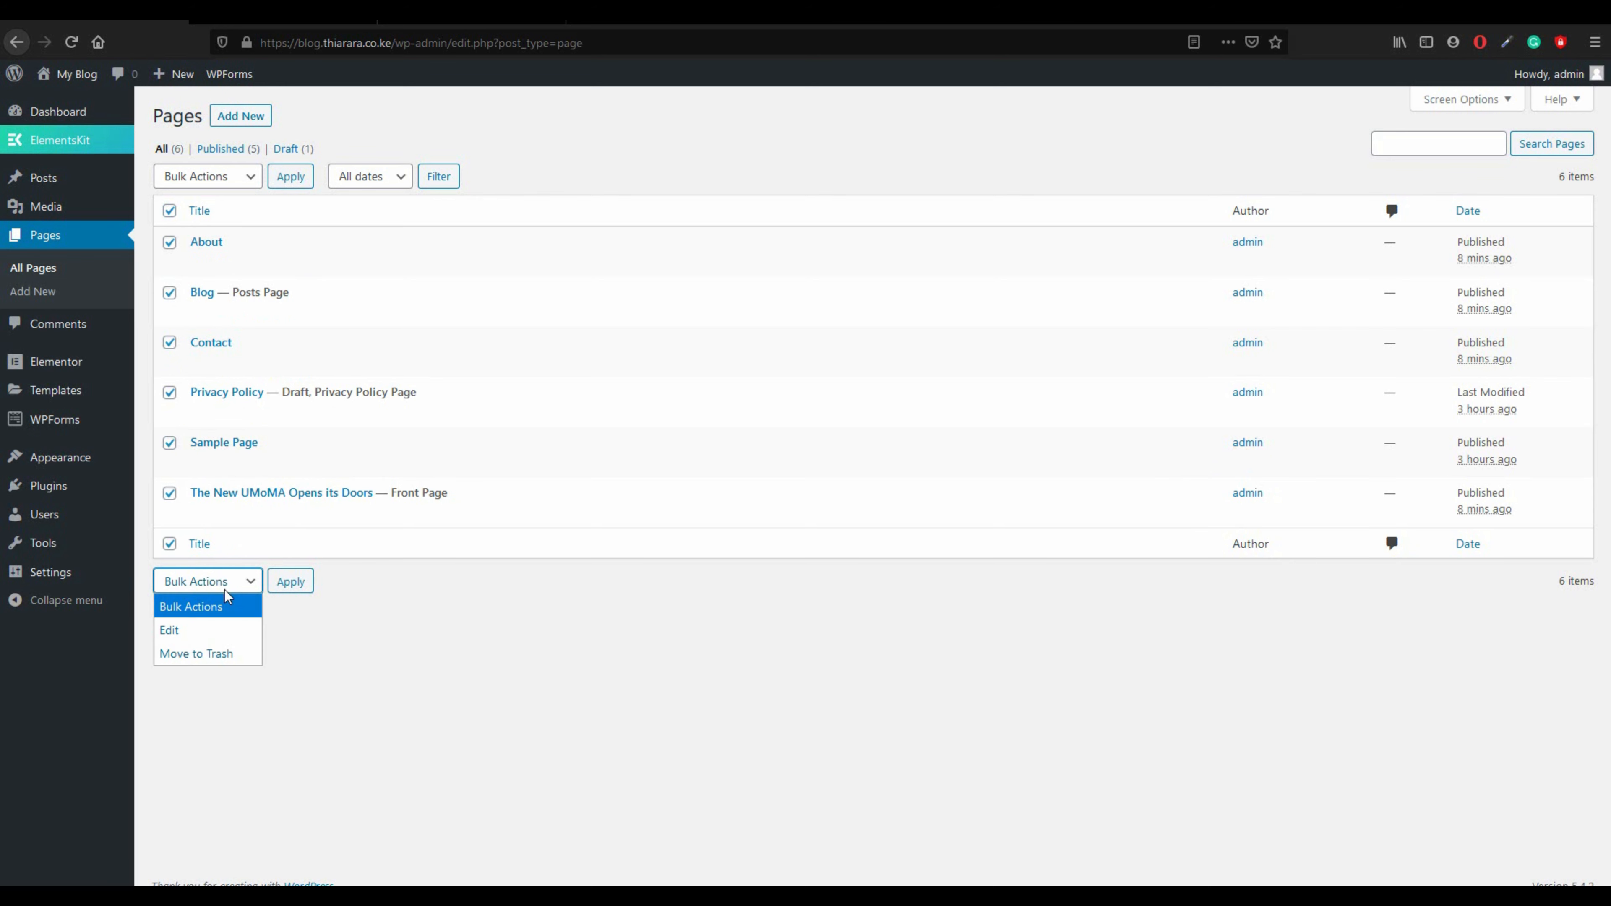
left_click(211, 654)
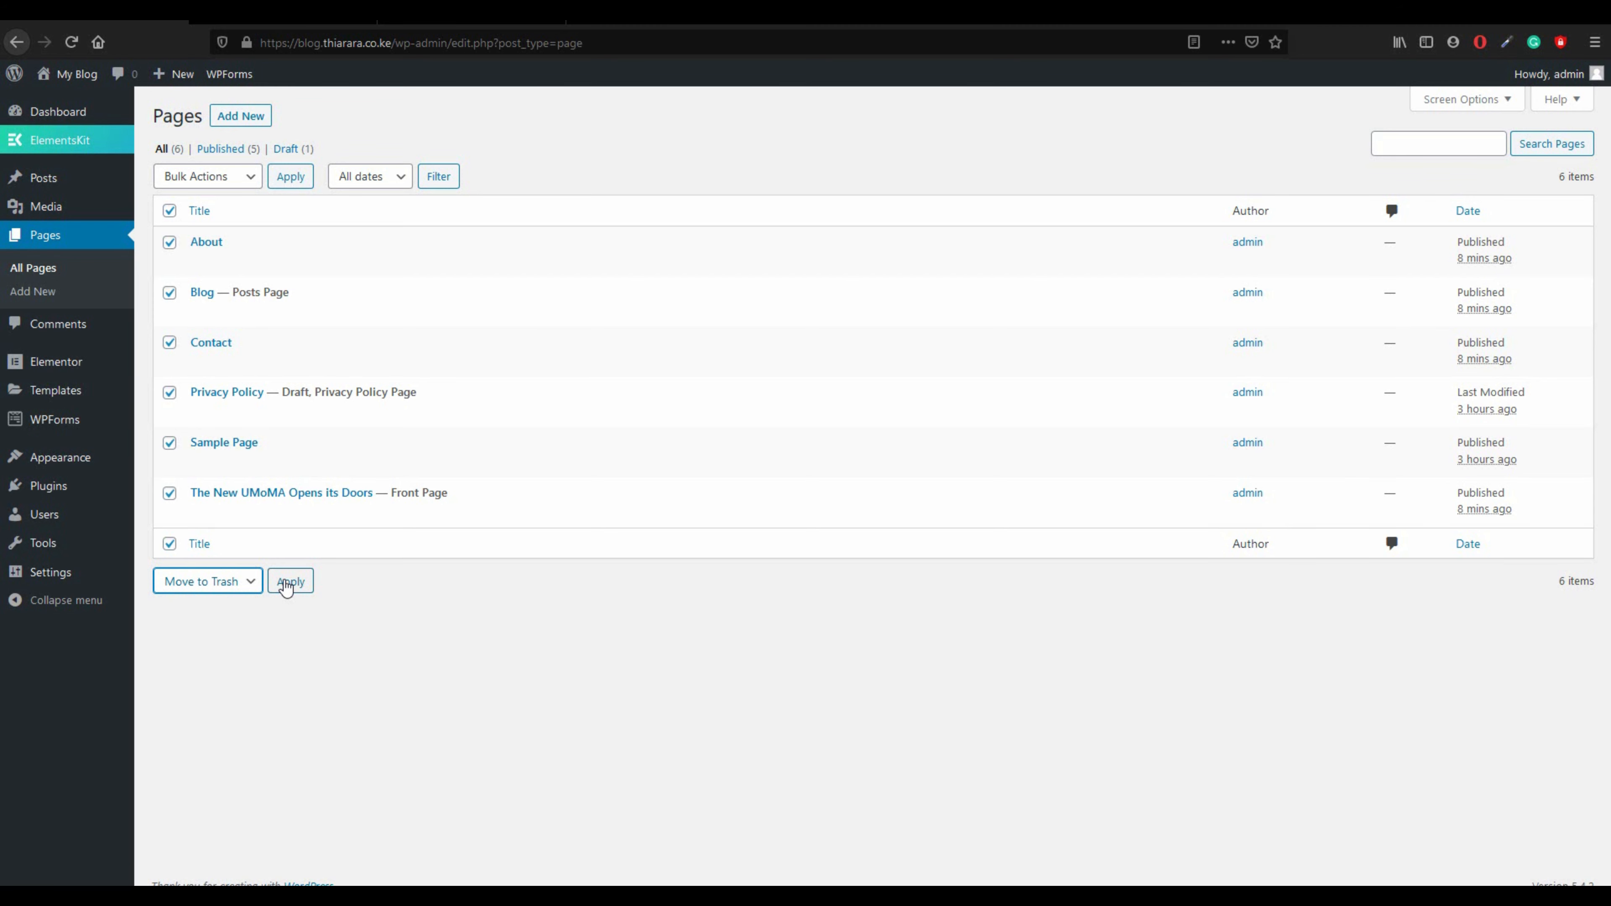
left_click(287, 589)
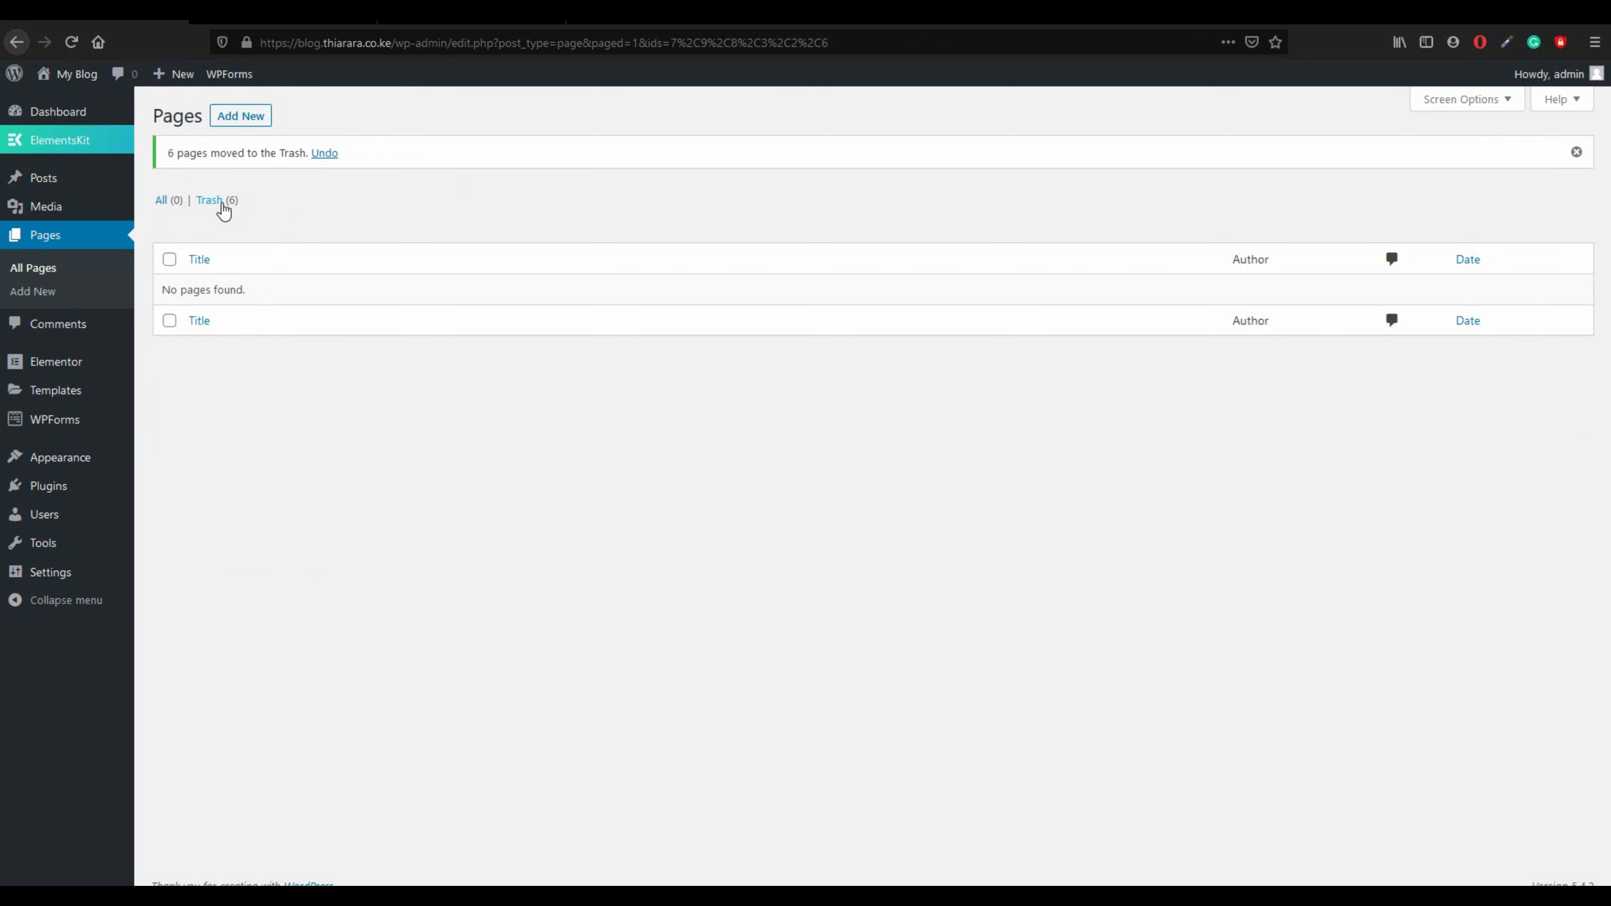
- Empty the page trash to permanently delete all the discarded pages
left_click(223, 201)
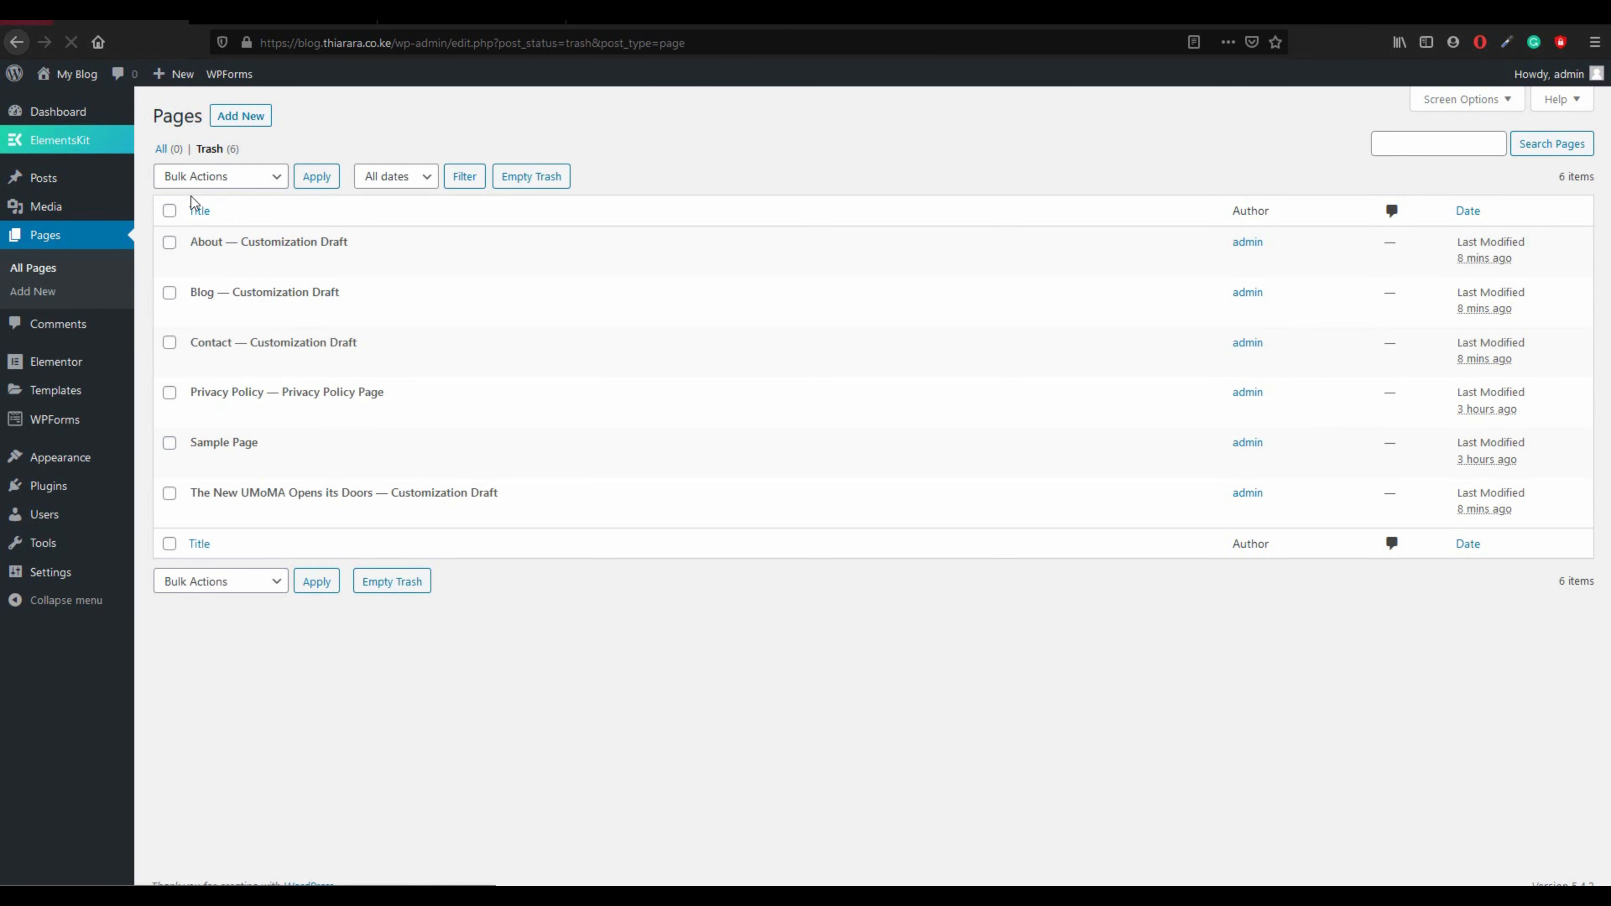
left_click(168, 211)
left_click(387, 583)
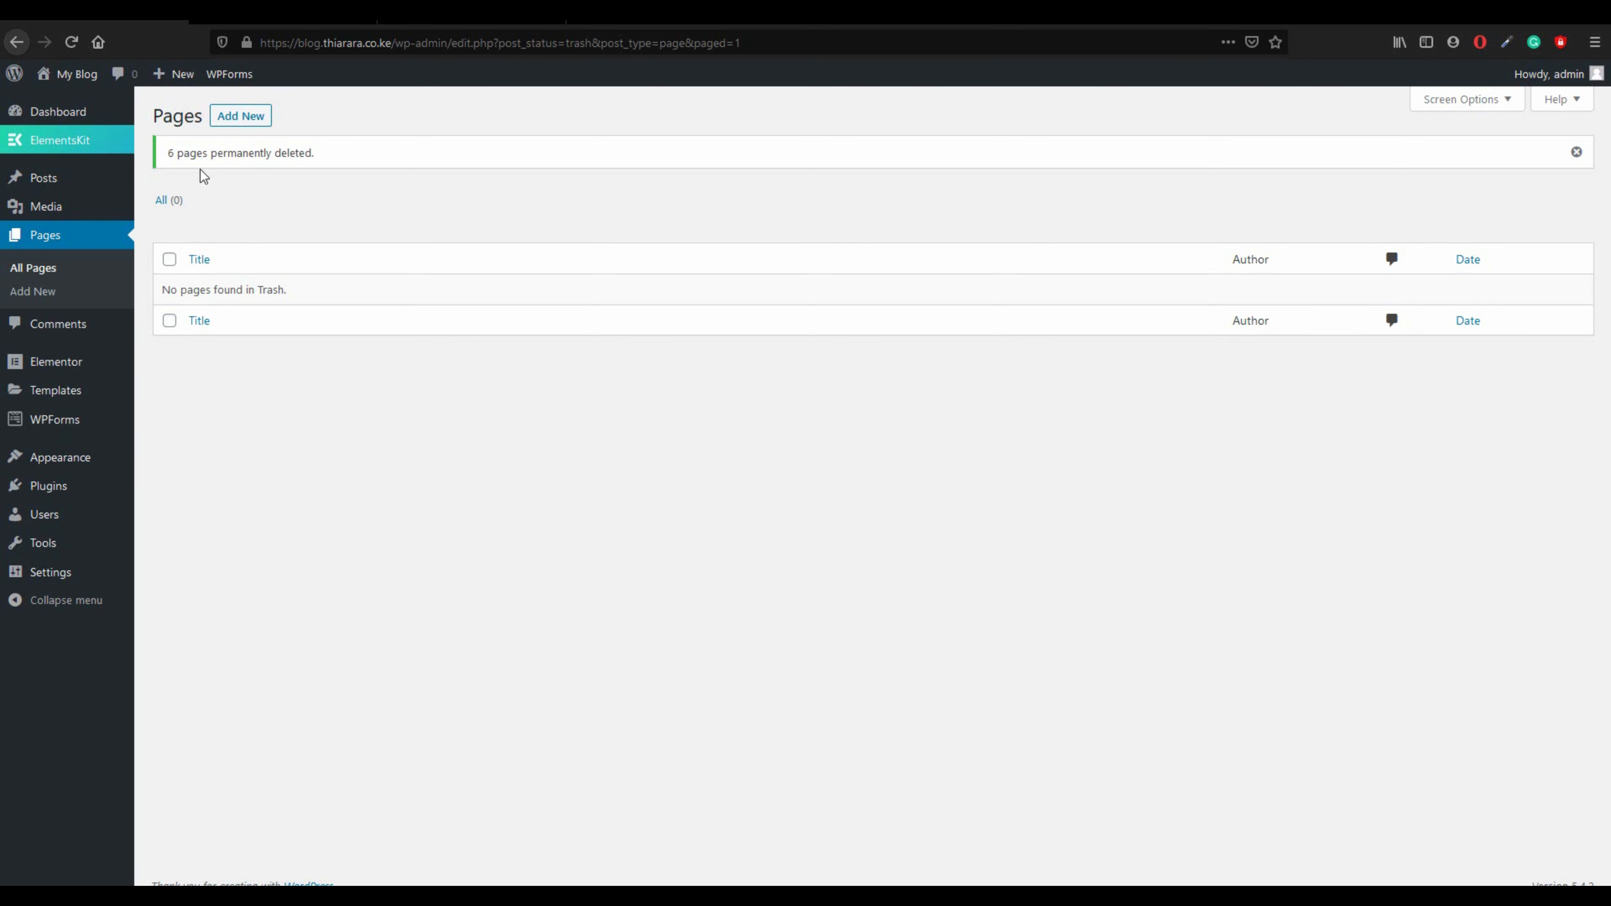
- Add a new page and insert a single-column section into its Elementor layout
left_click(227, 118)
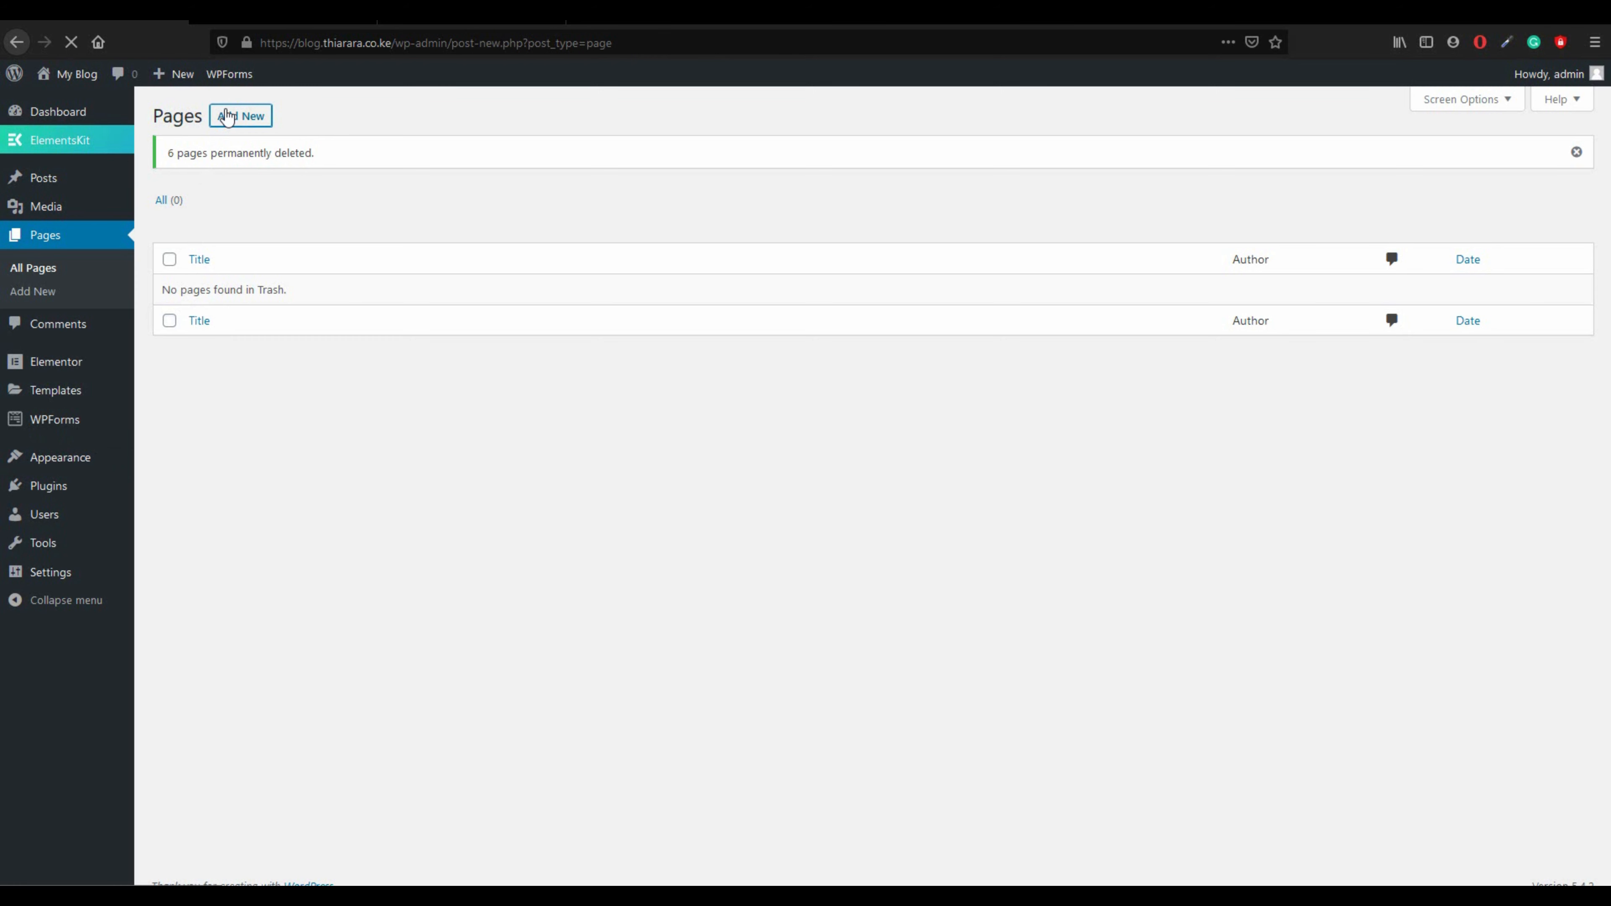
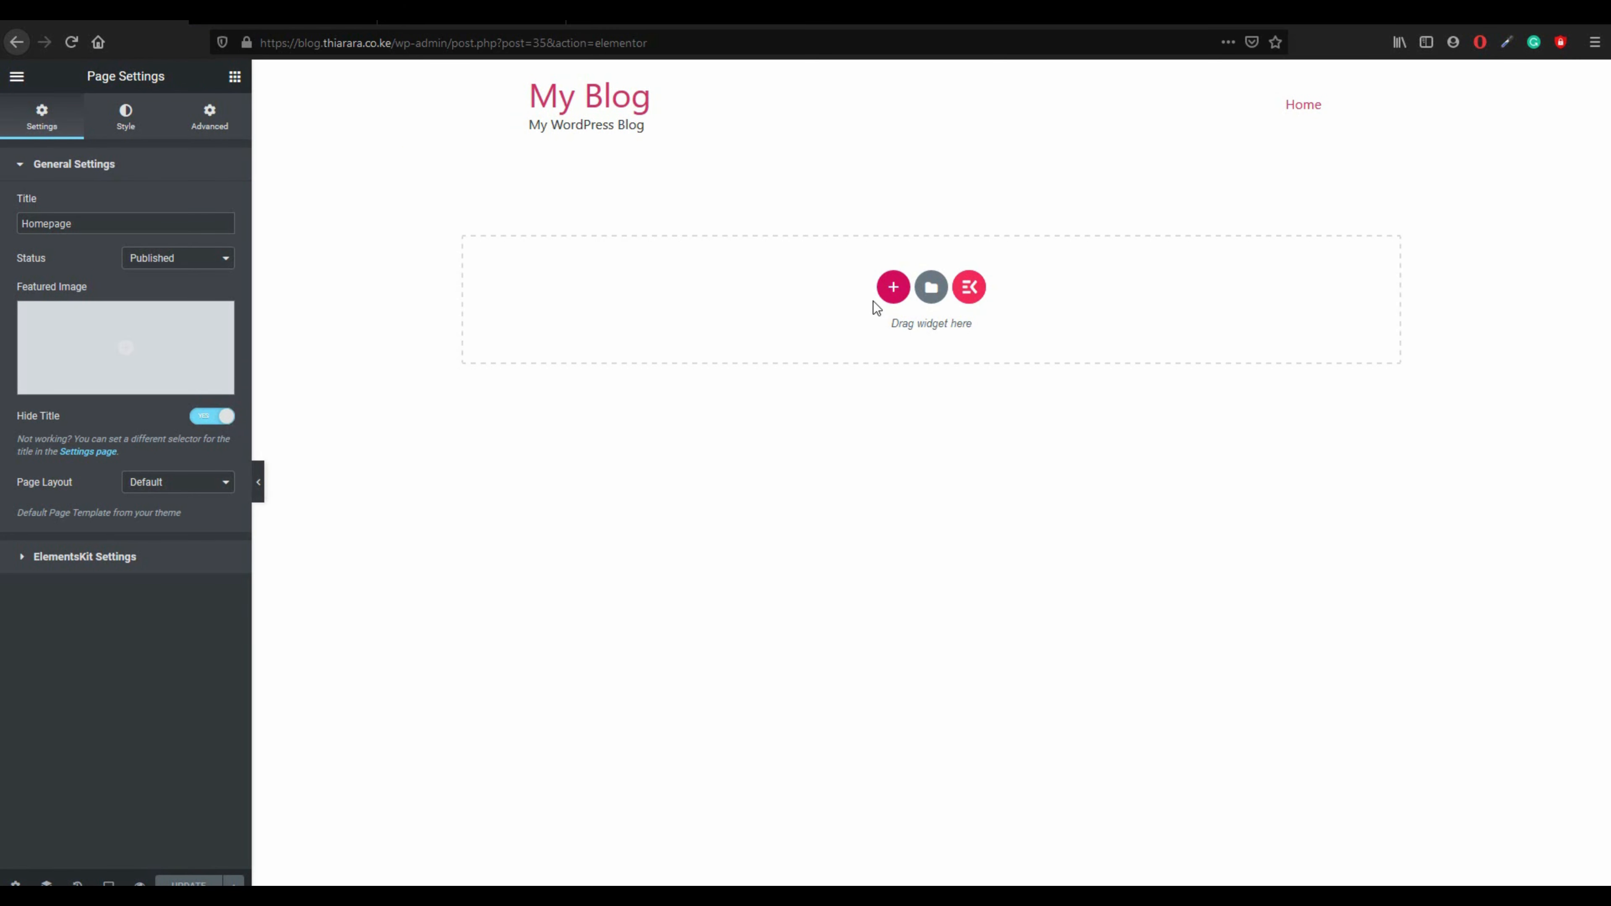
left_click(893, 289)
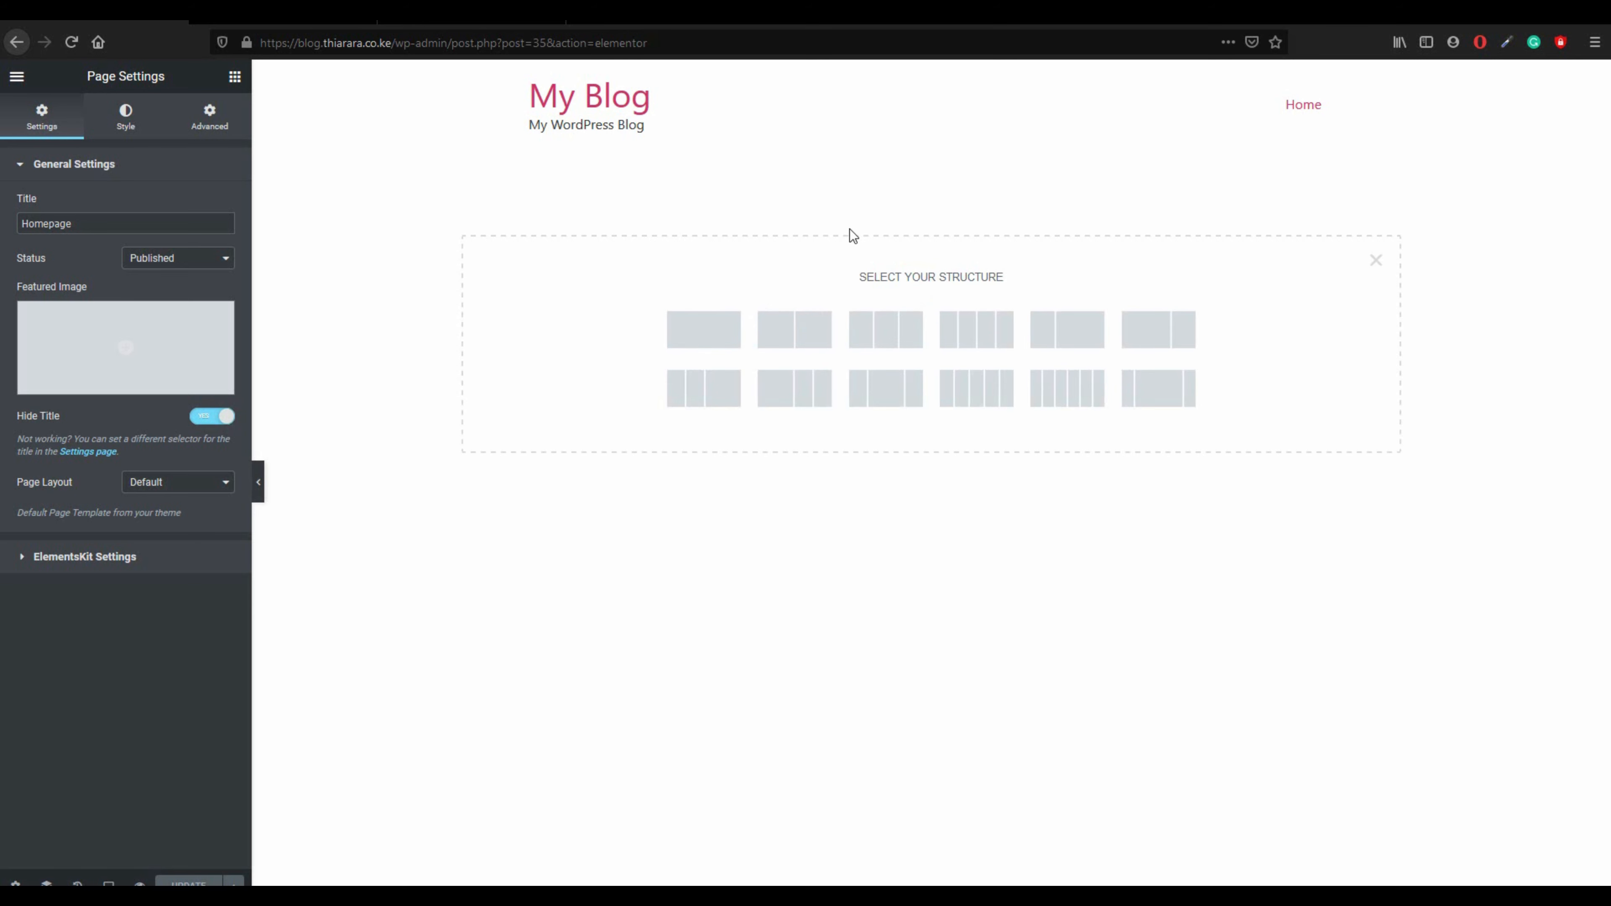
left_click(1377, 260)
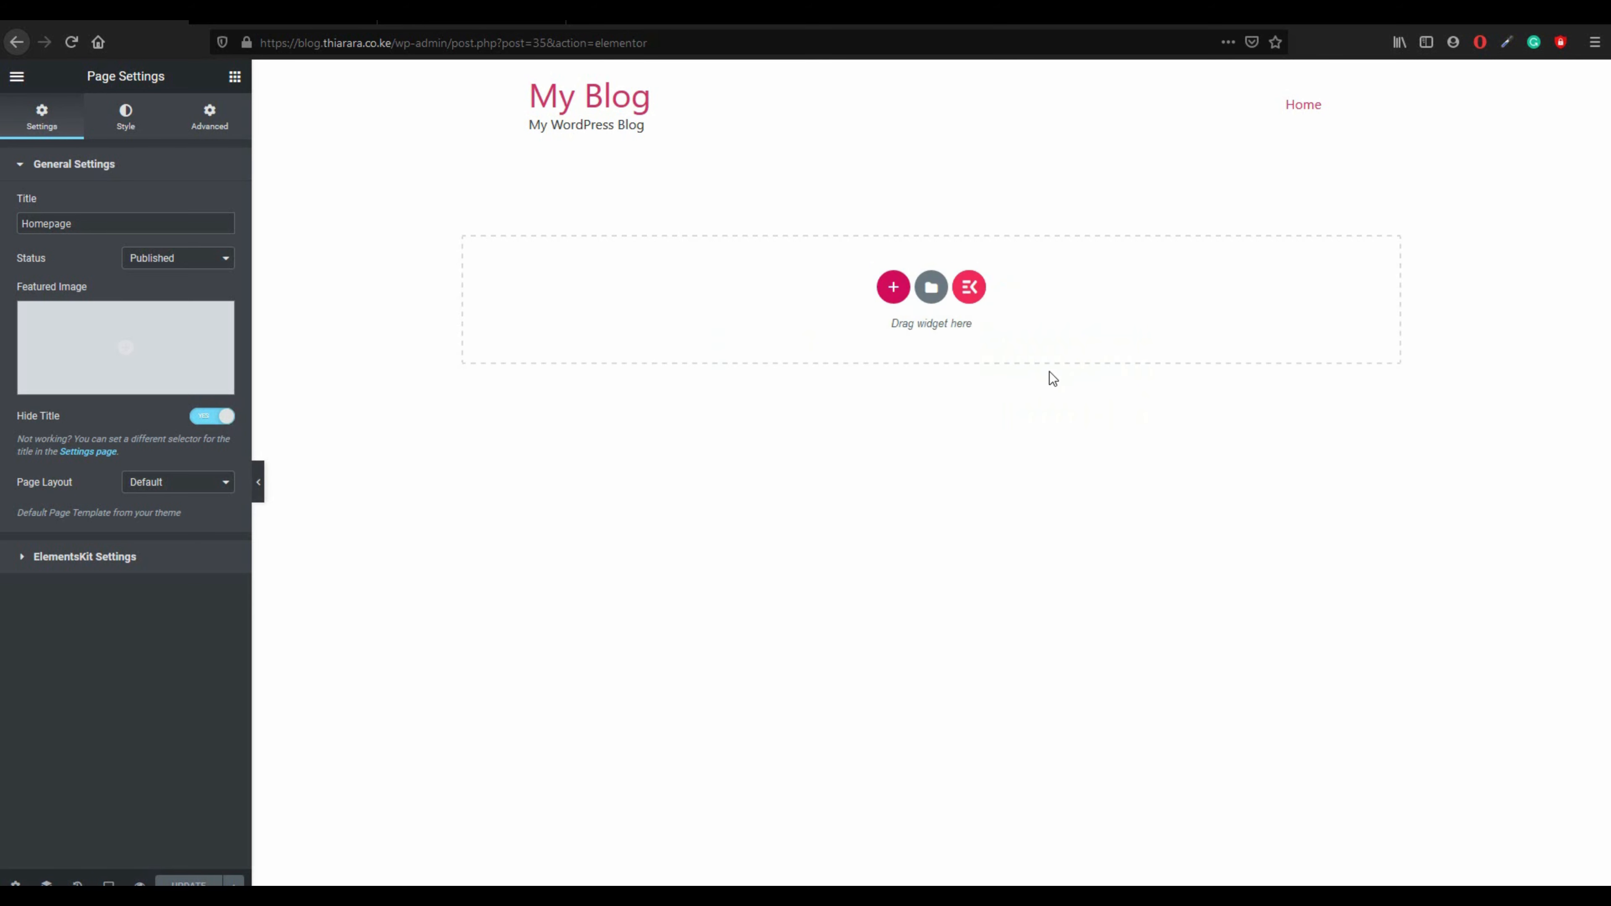
left_click(893, 290)
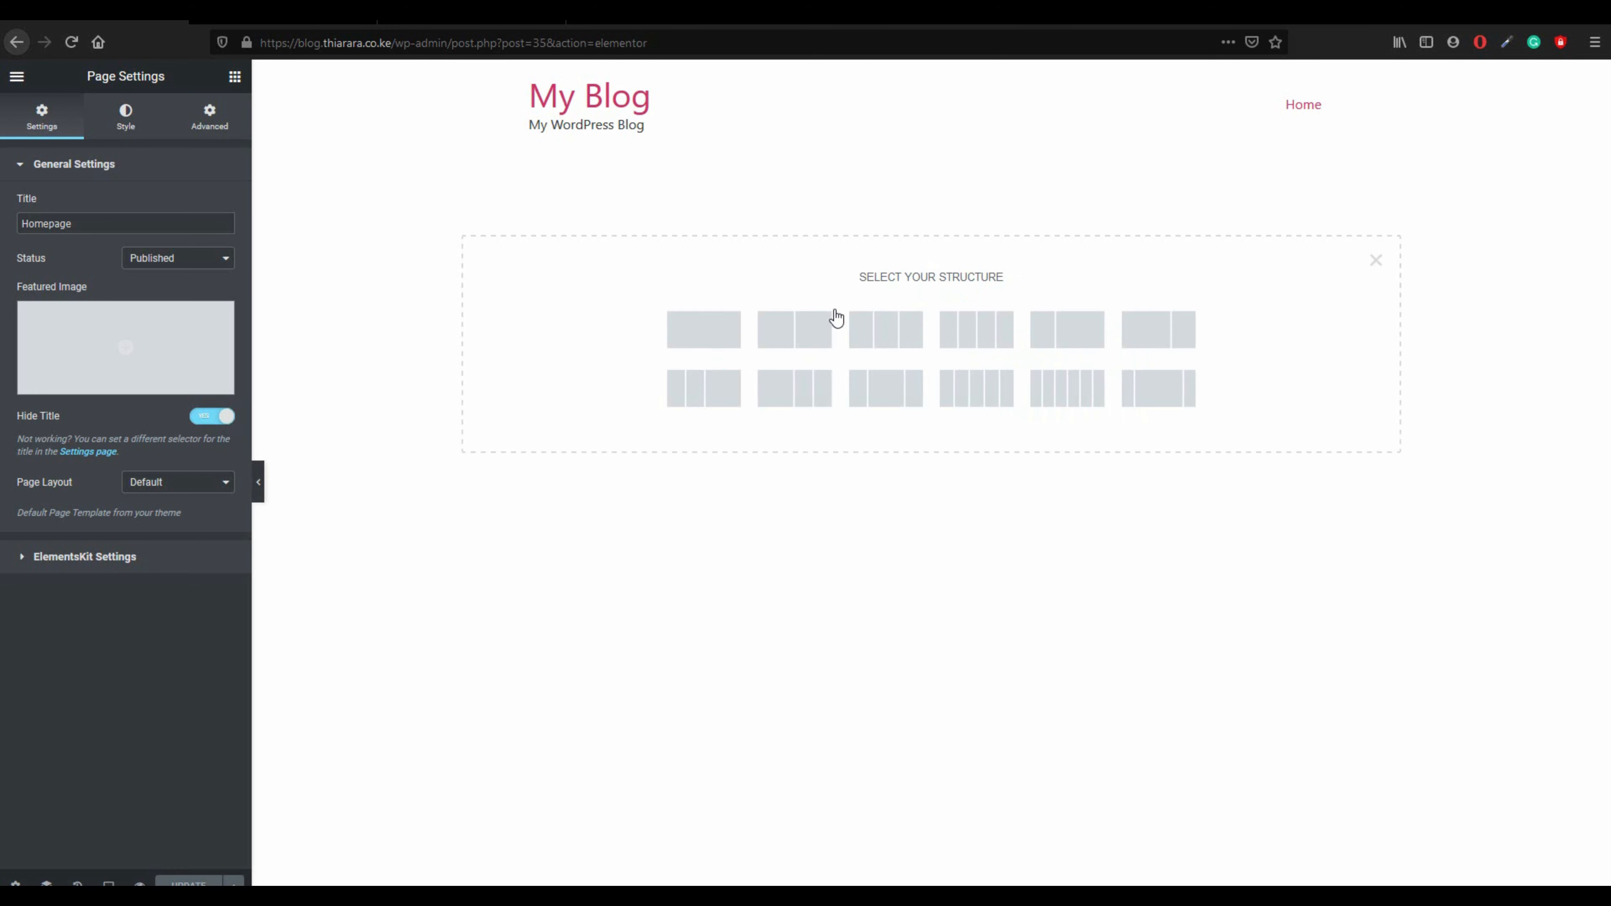
left_click(715, 340)
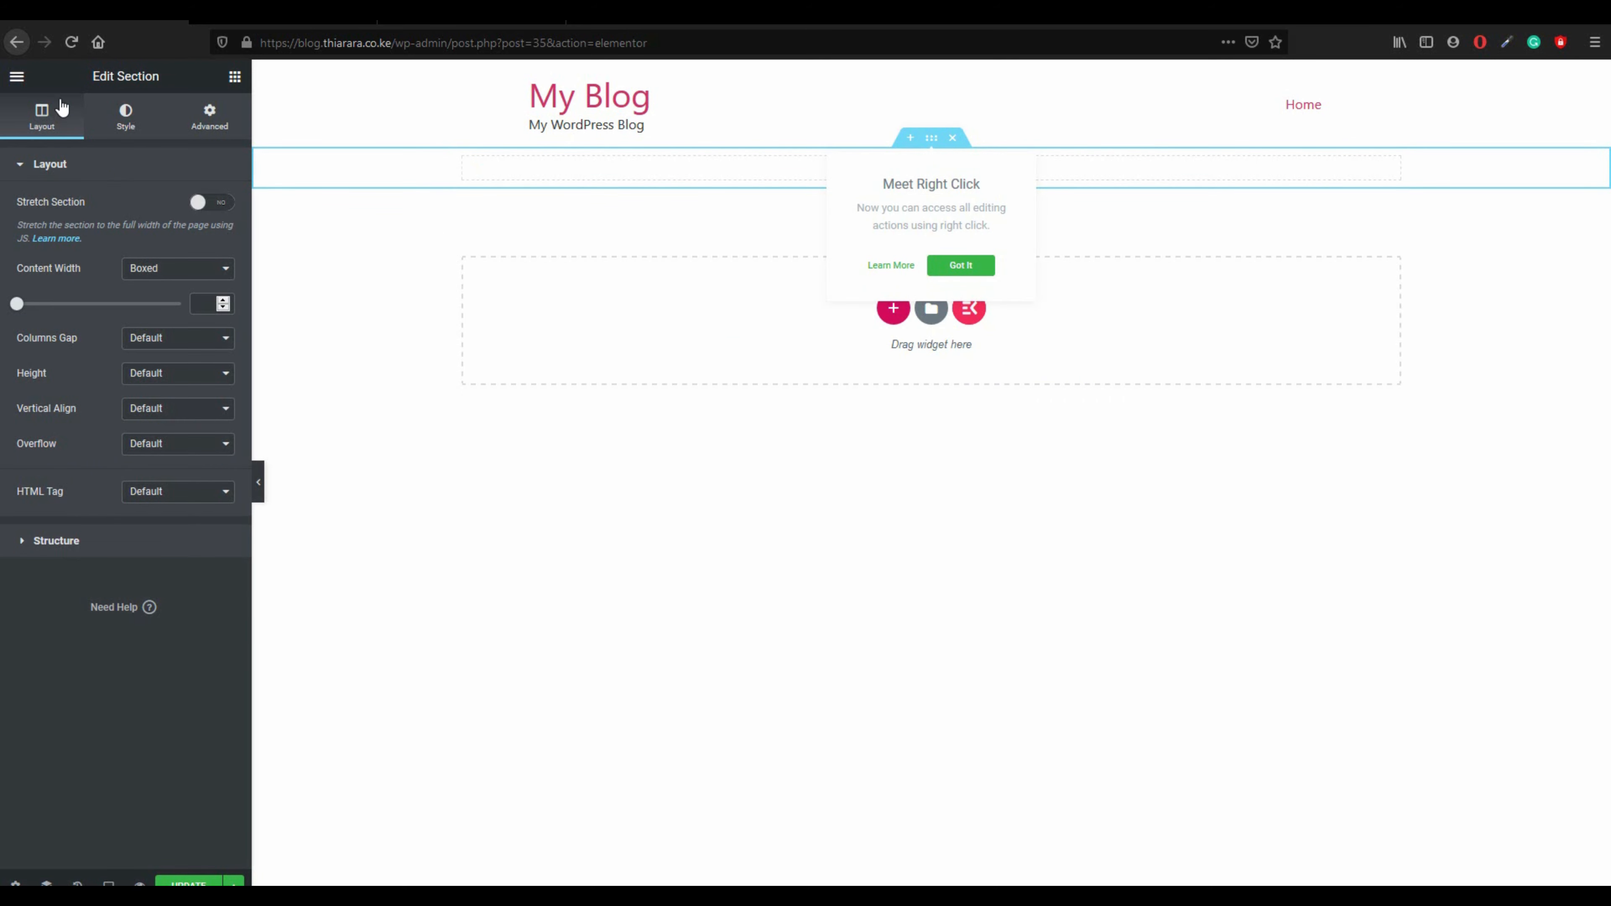
- Give the new section a classic background in light blue #6EC1E4 and return to the widget list
left_click(125, 118)
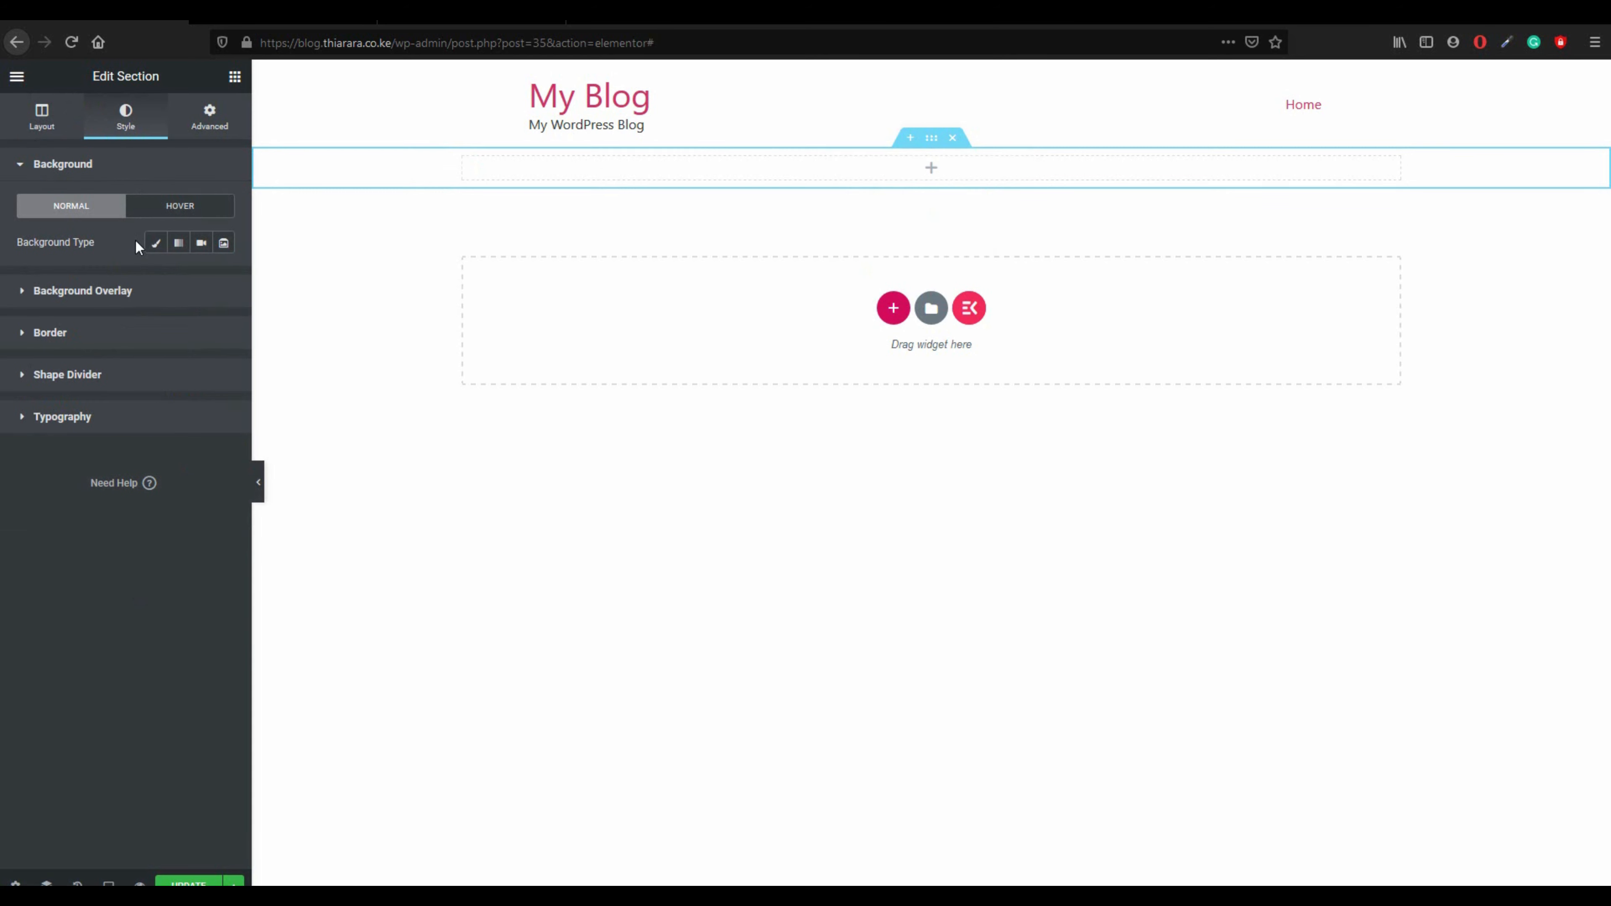
left_click(153, 244)
left_click(200, 279)
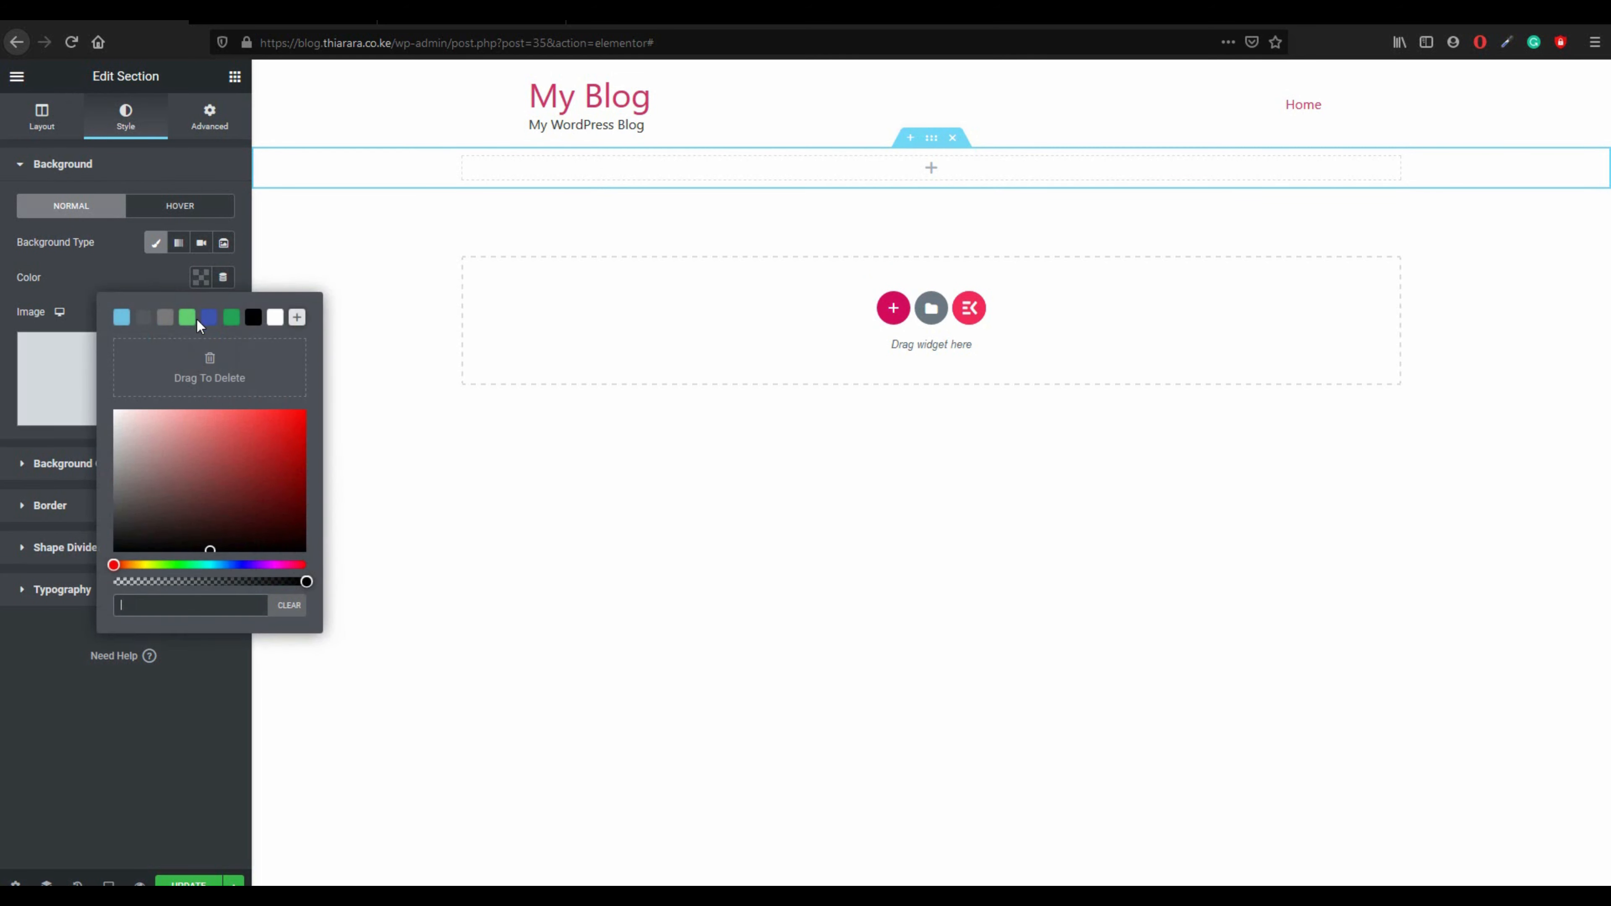
left_click(125, 317)
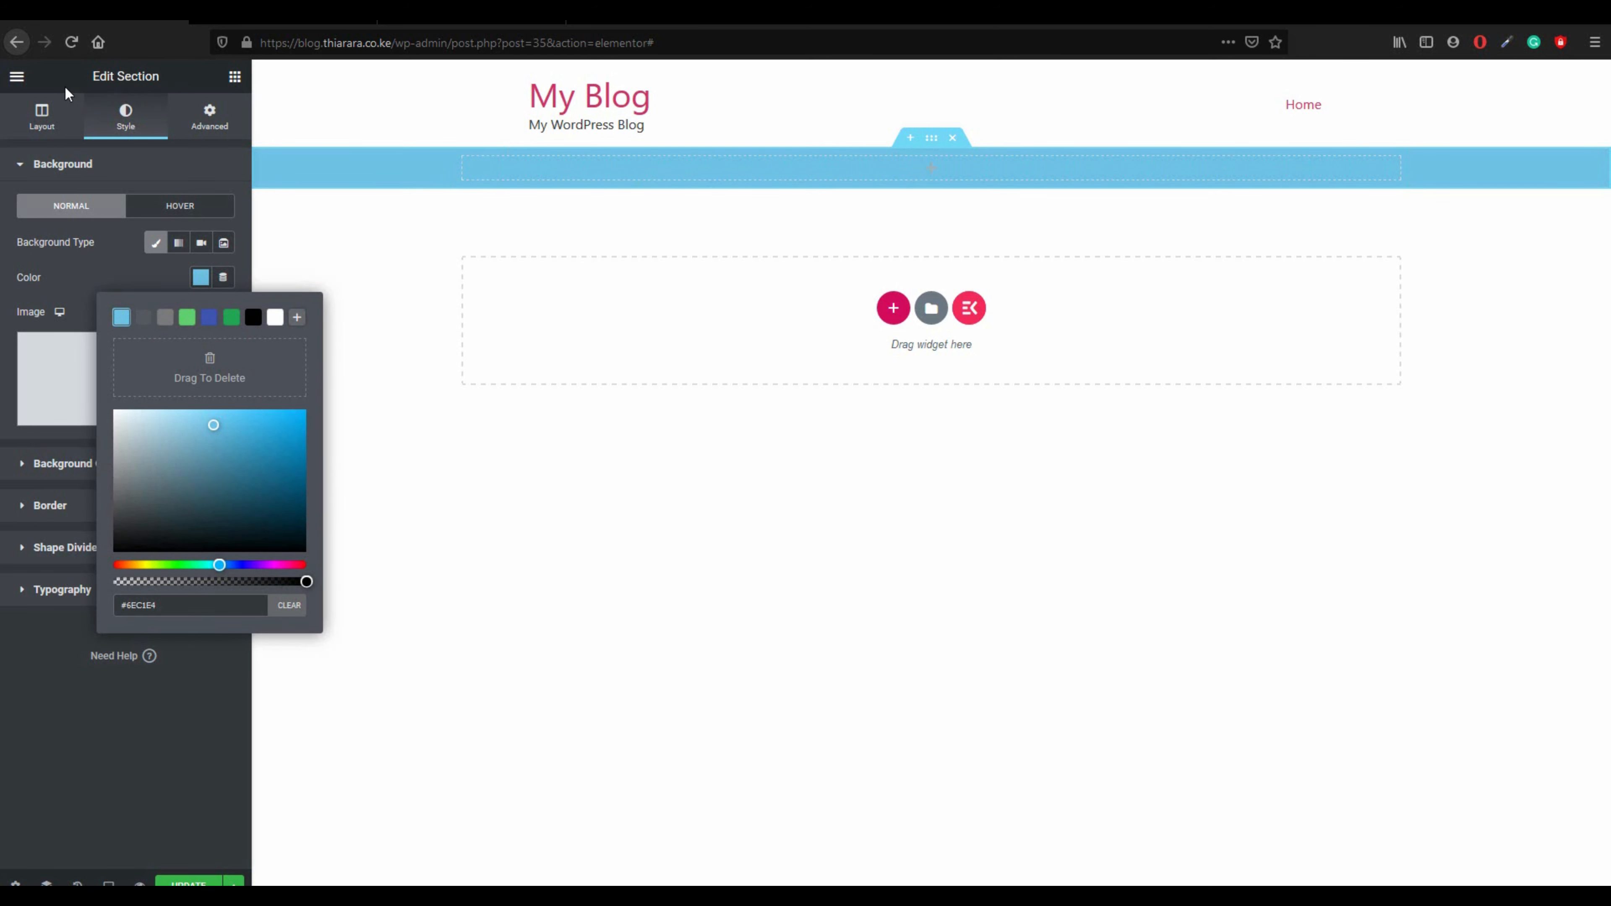
left_click(235, 79)
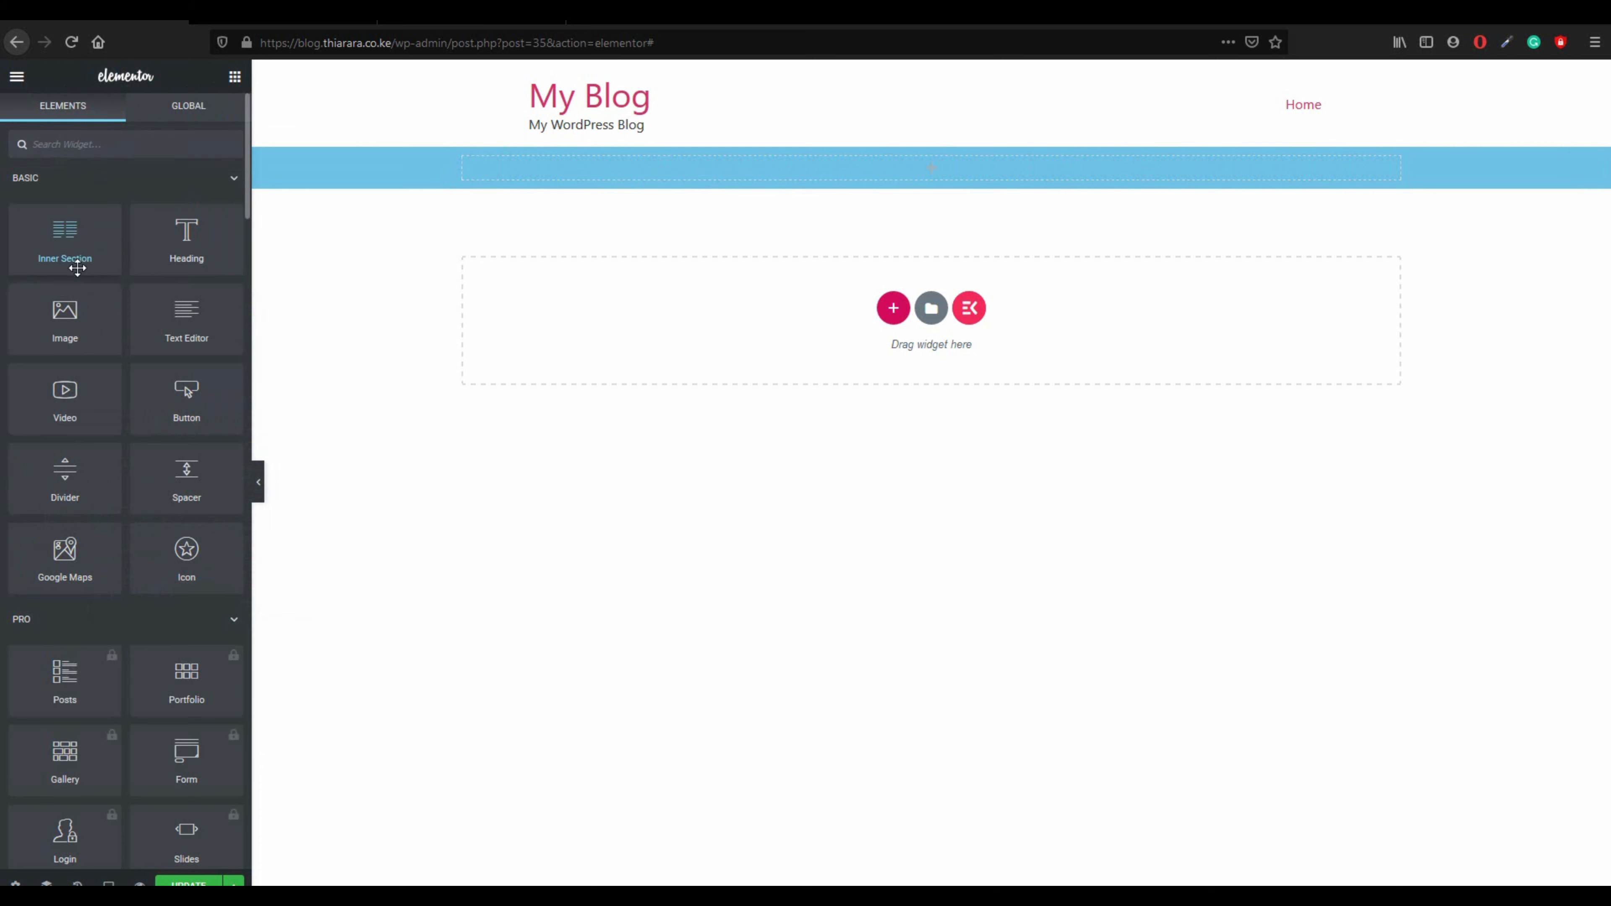
- Add a two-column inner section to the blue section, then stretch the outer section and set its content width to Full Width
left_click_drag(64, 245, 689, 178)
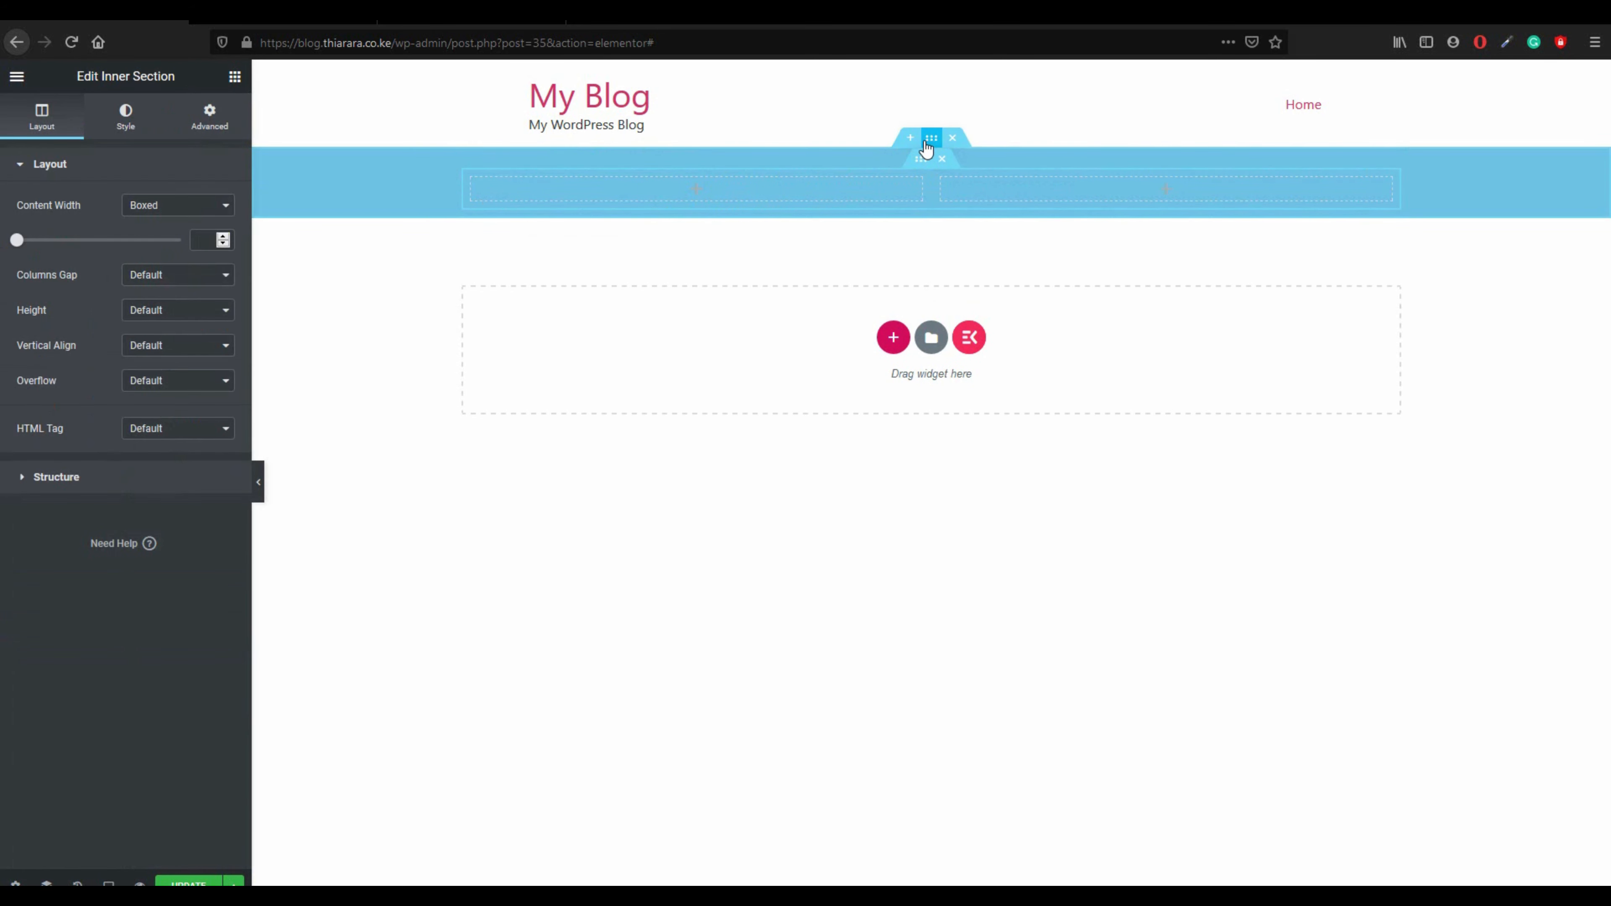
left_click(930, 146)
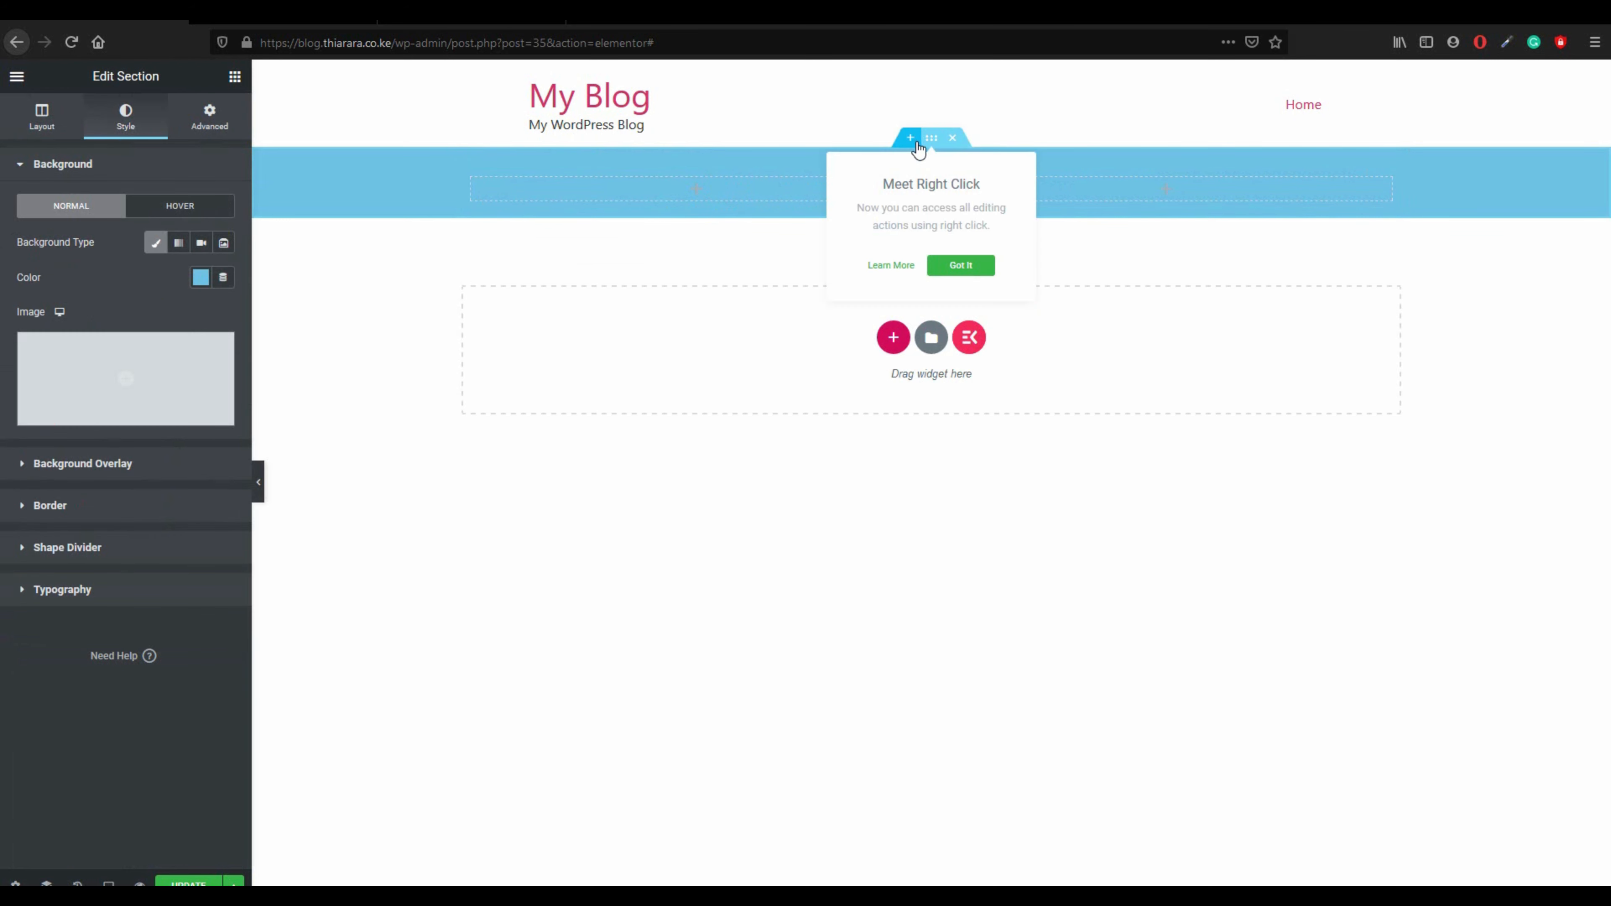
left_click(38, 123)
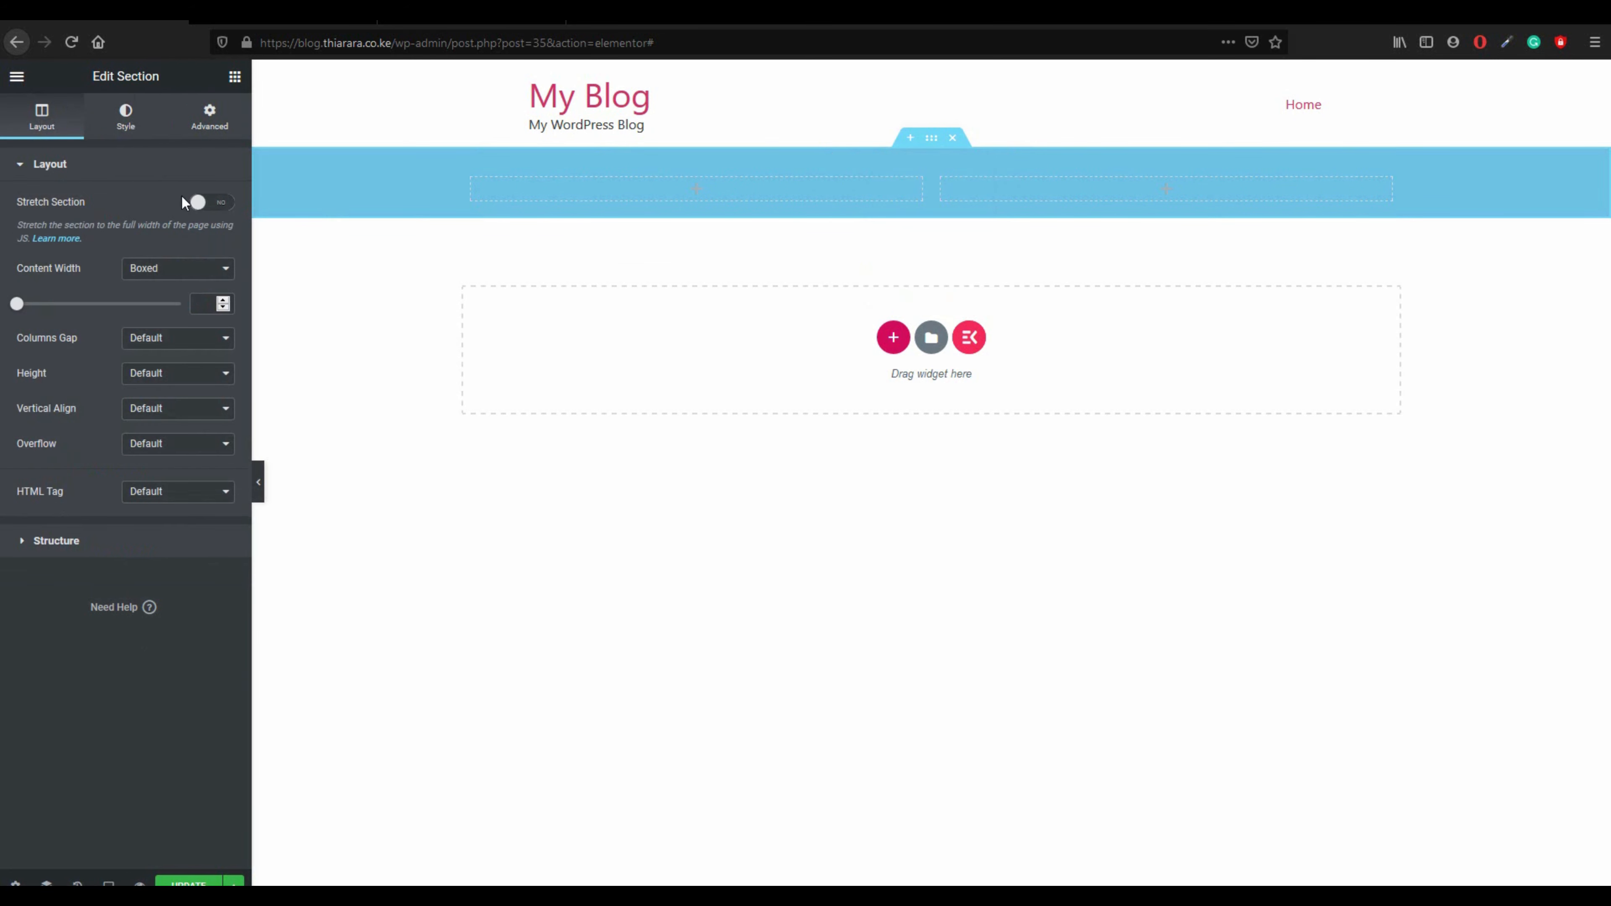
left_click(214, 202)
left_click(190, 270)
left_click(164, 313)
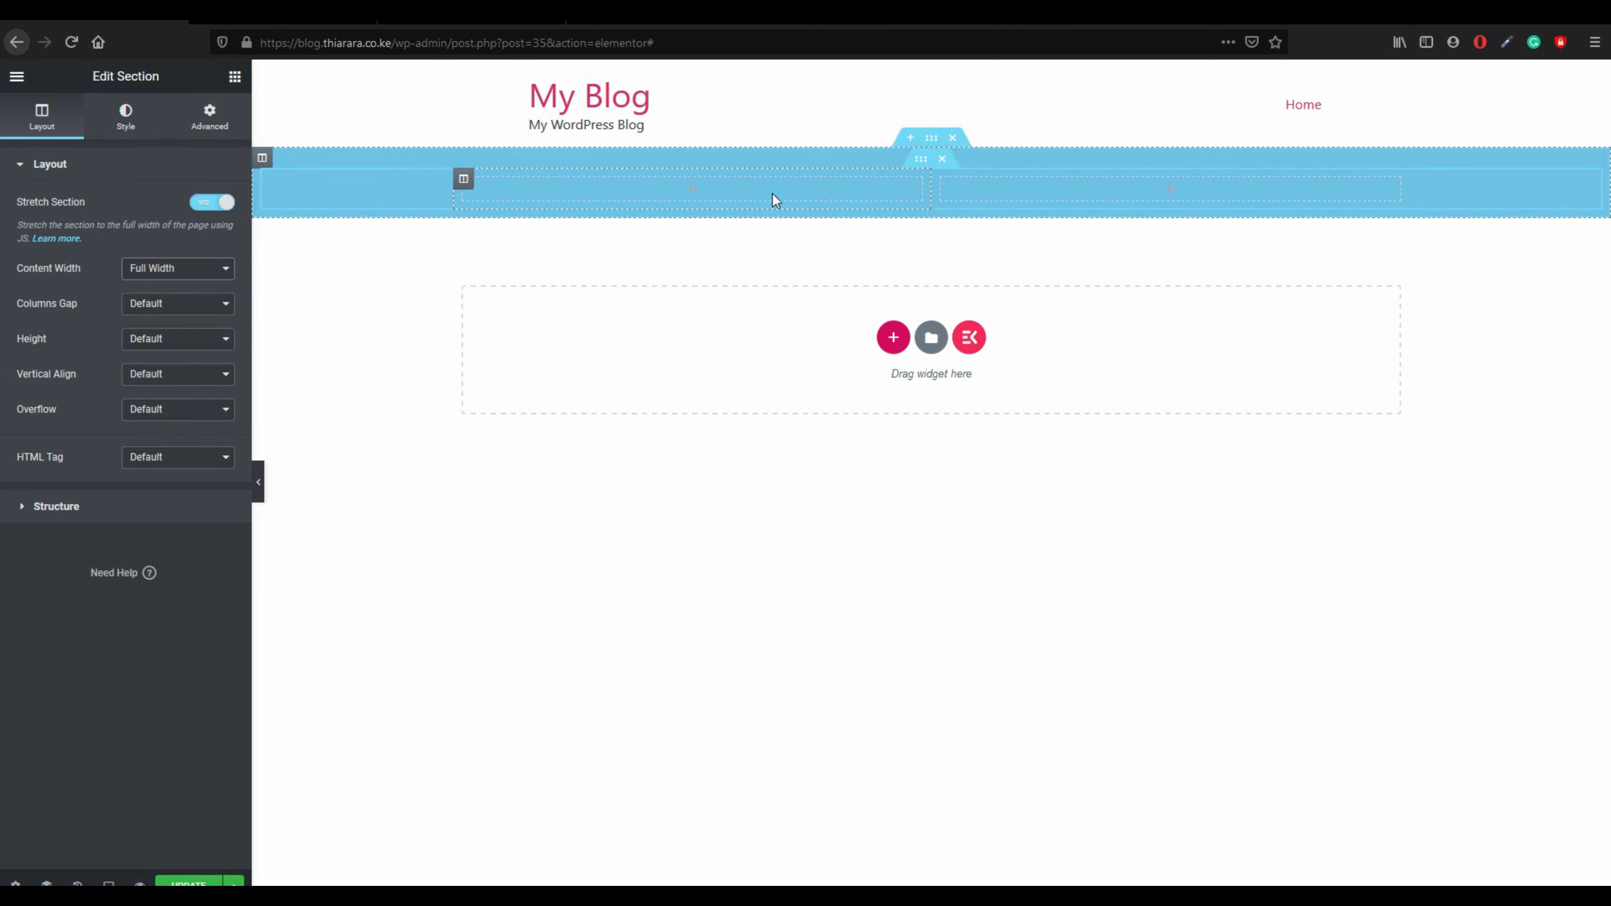
- Add a centered heading reading "Welcome to my one page website creation" to the first inner column
left_click(708, 191)
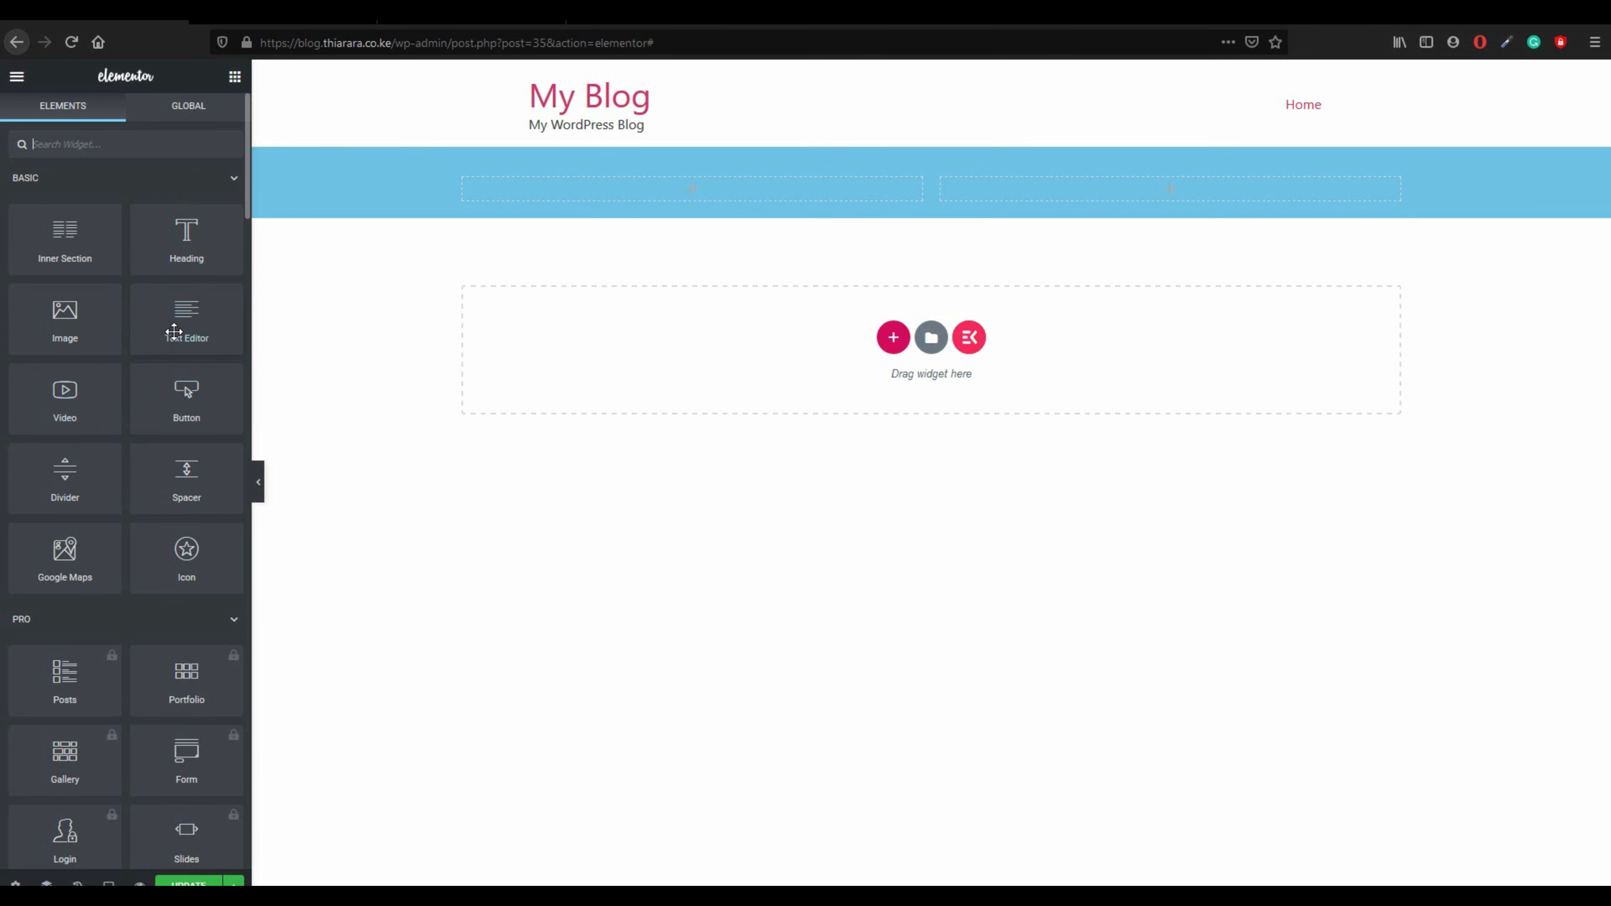
left_click_drag(210, 235, 558, 180)
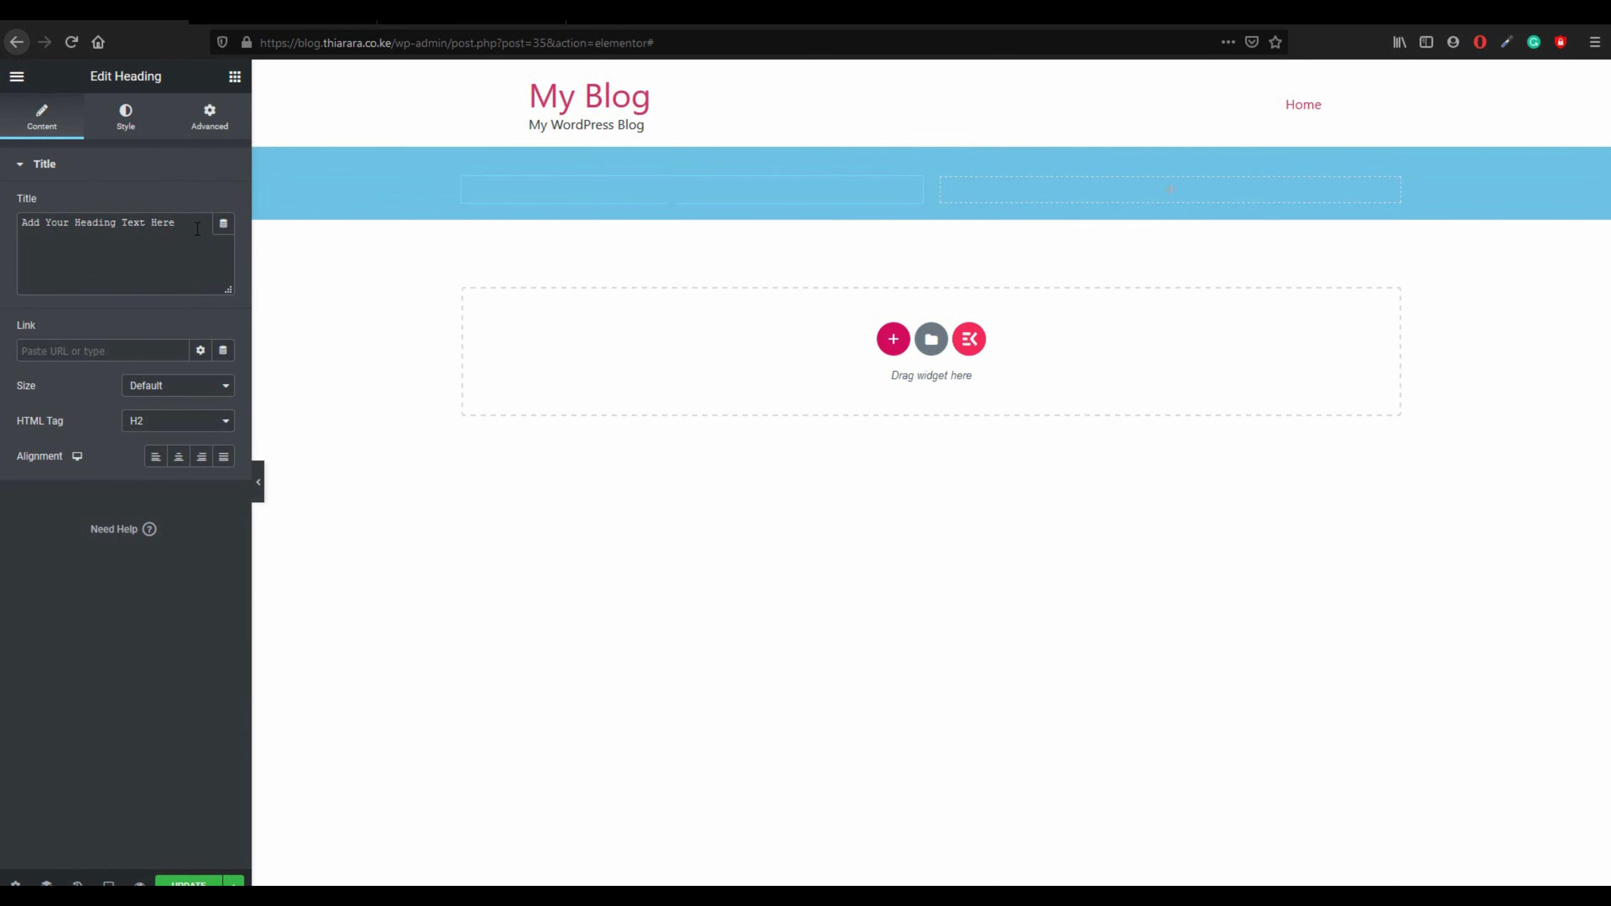
triple_click(197, 229)
type("Welcome to my one page website creation")
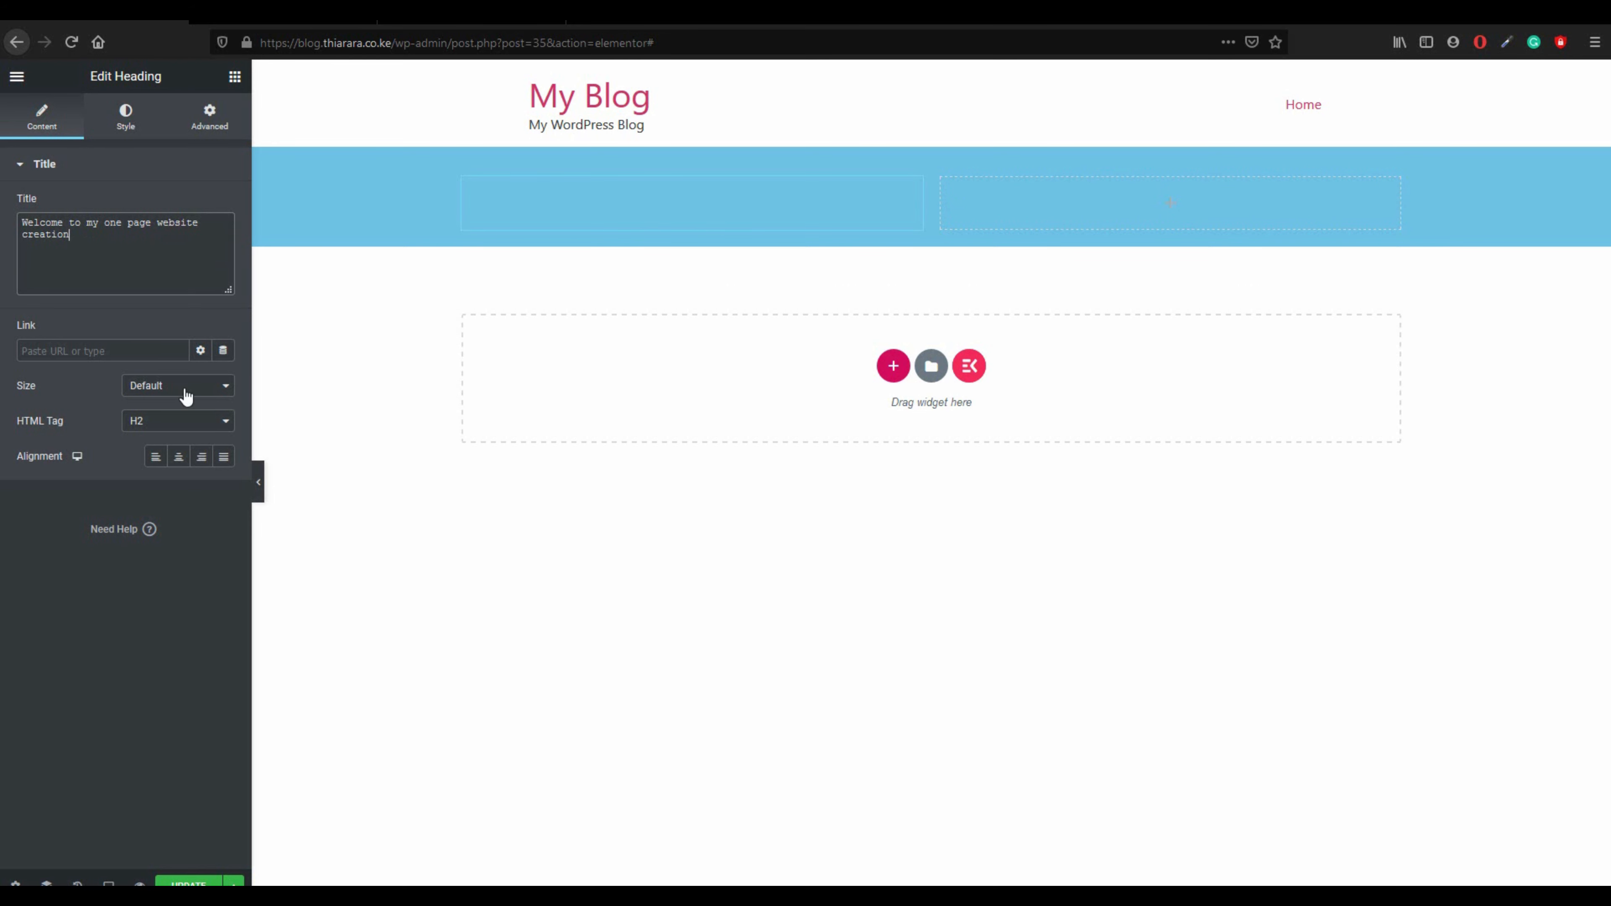
left_click(178, 458)
- Set the heading's text color to white #FFFFFF
left_click(127, 119)
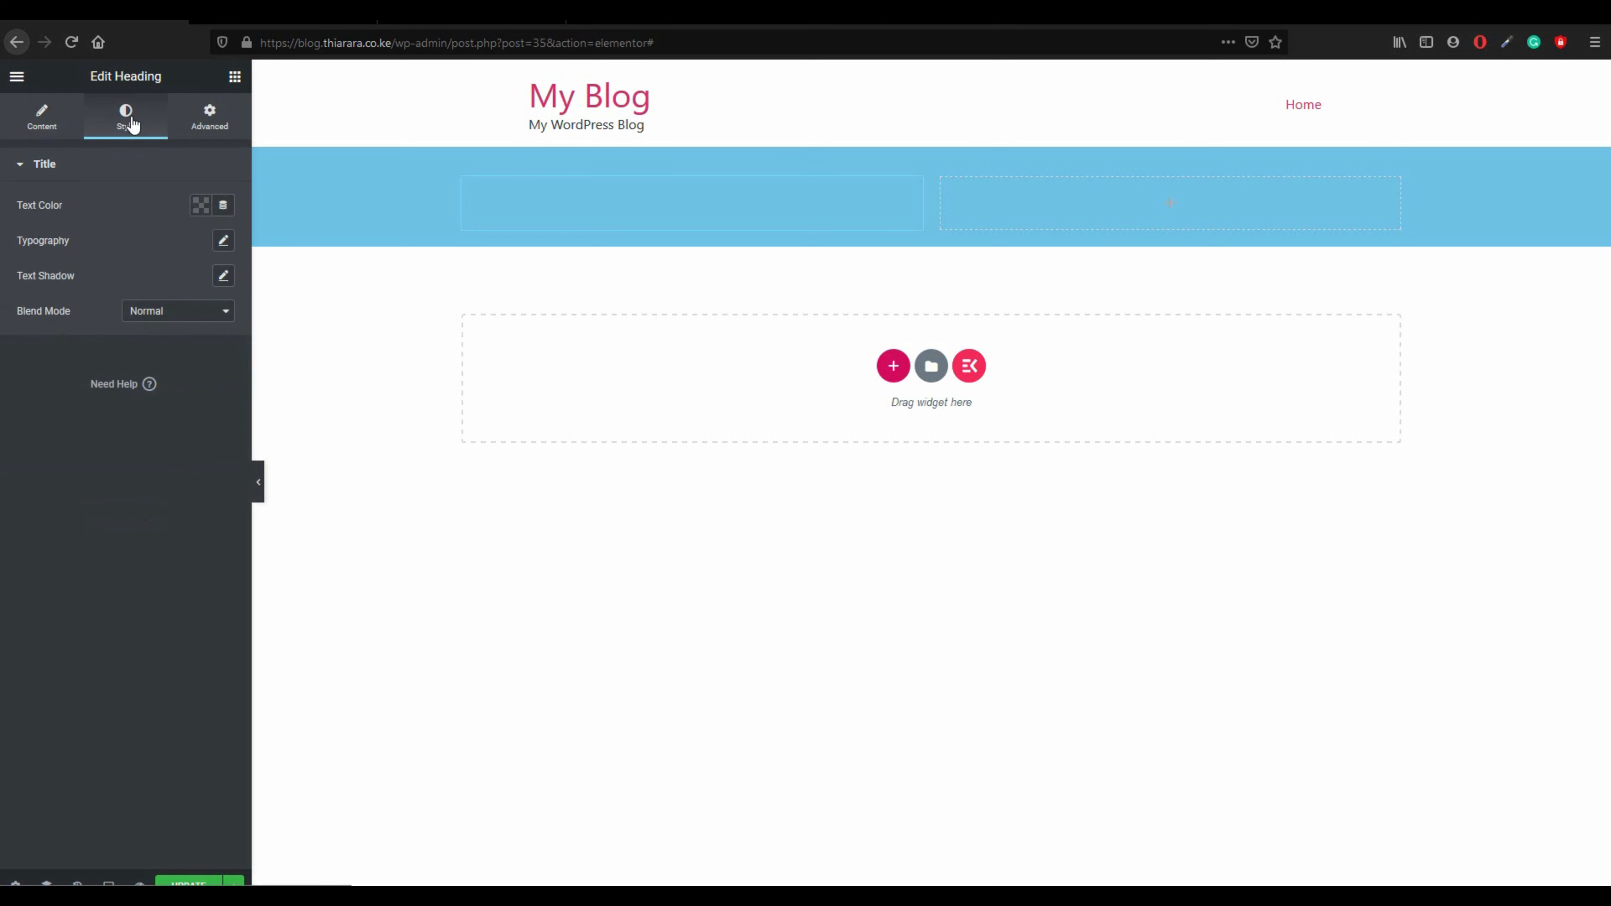
left_click(200, 207)
left_click(275, 245)
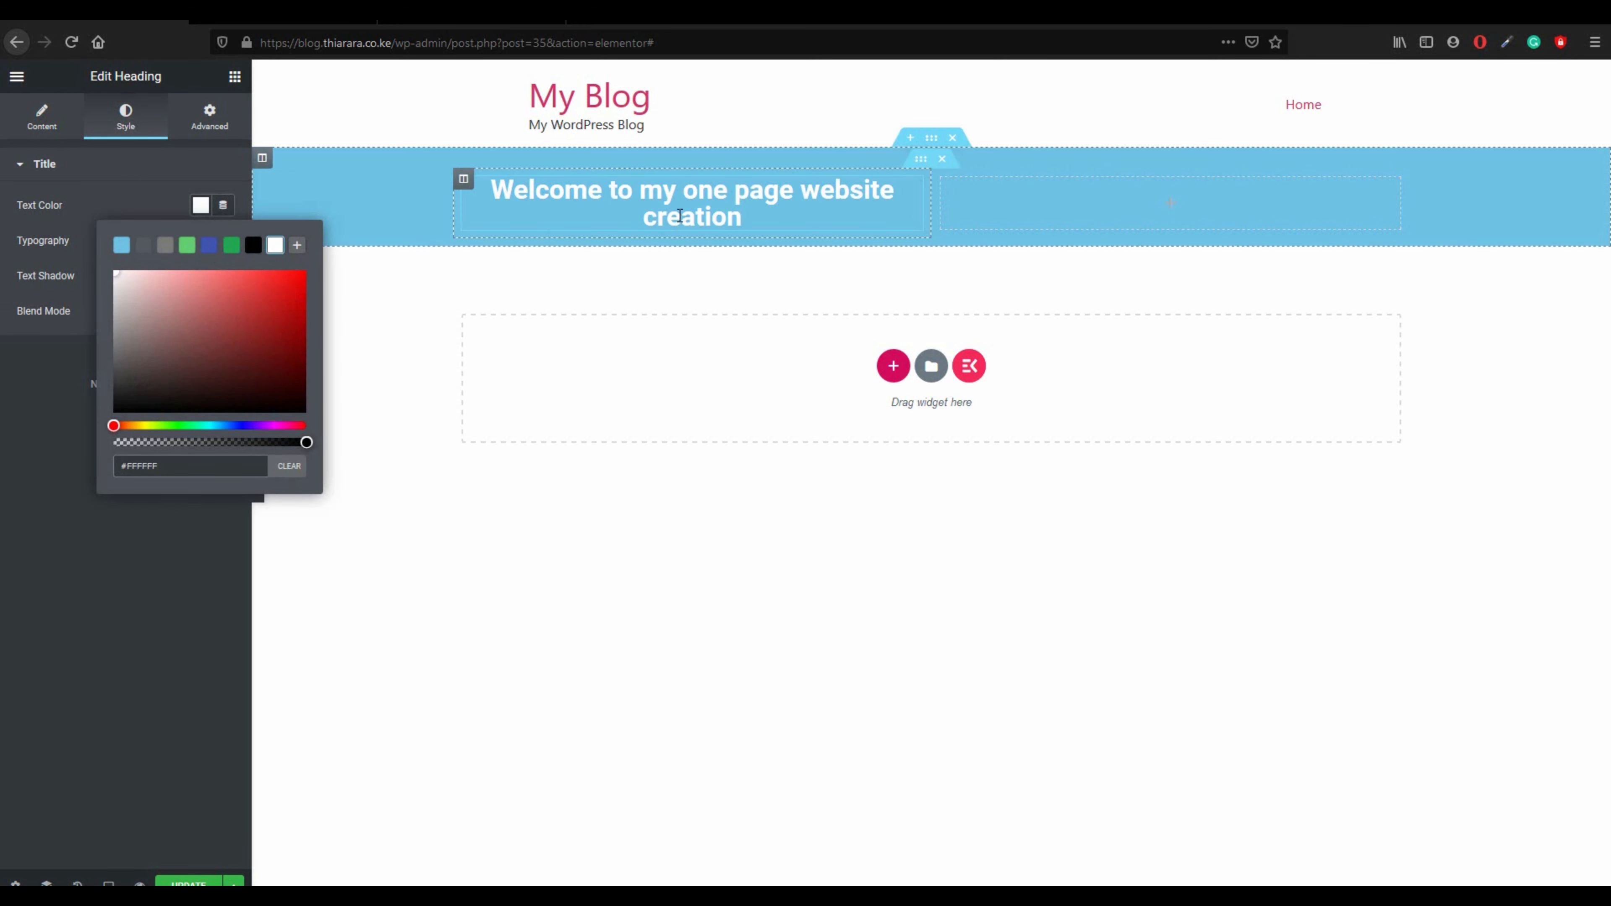
left_click(160, 169)
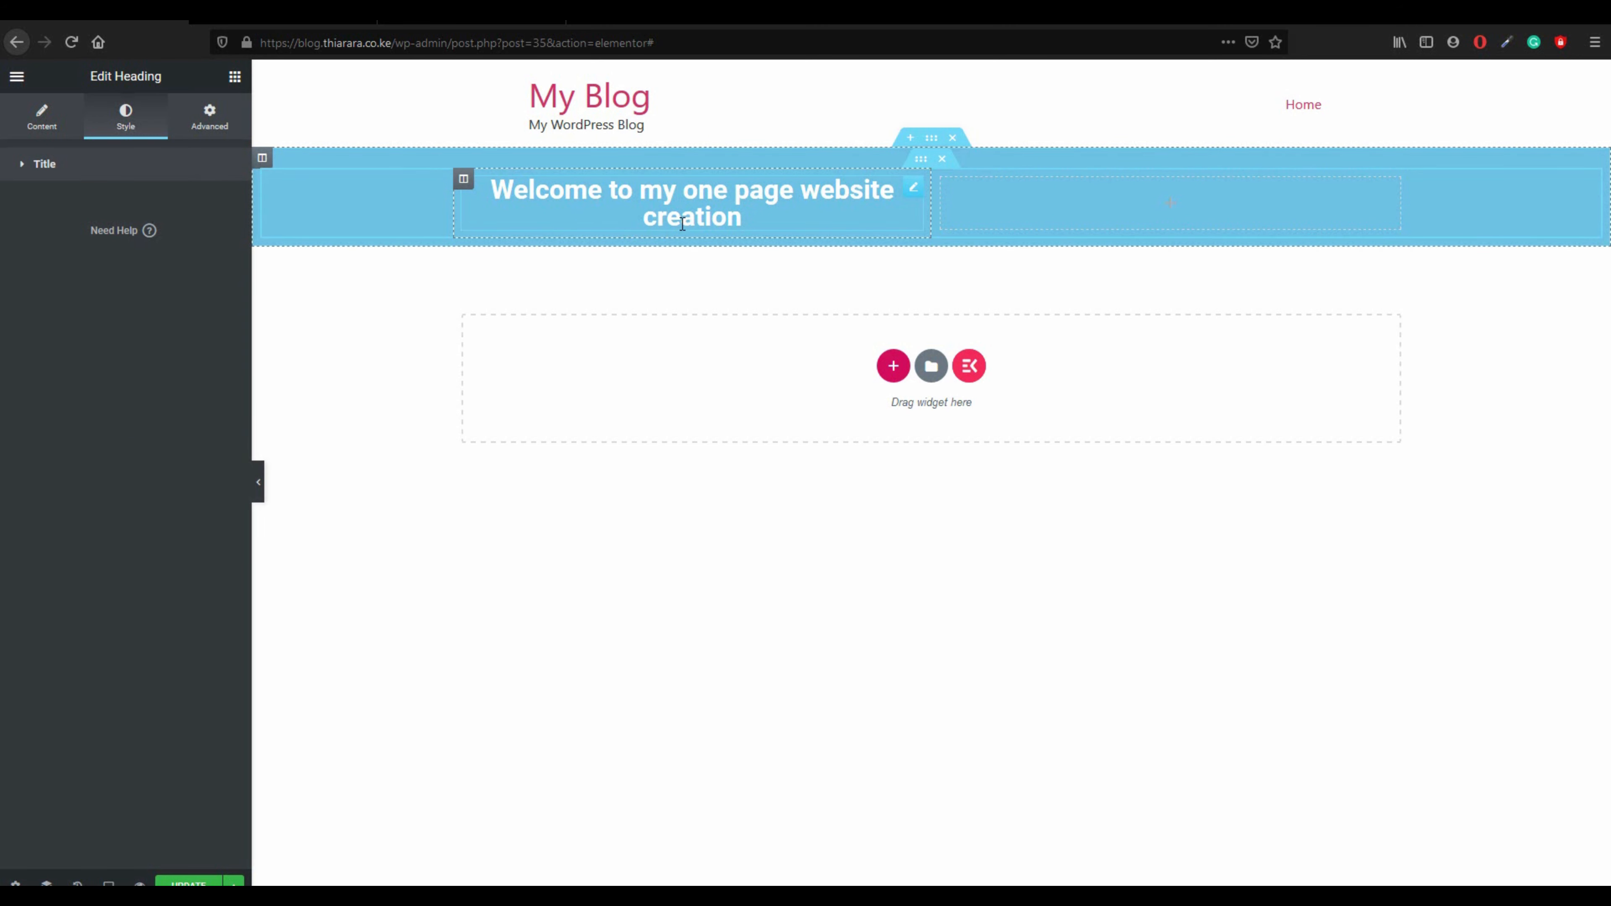
left_click(66, 163)
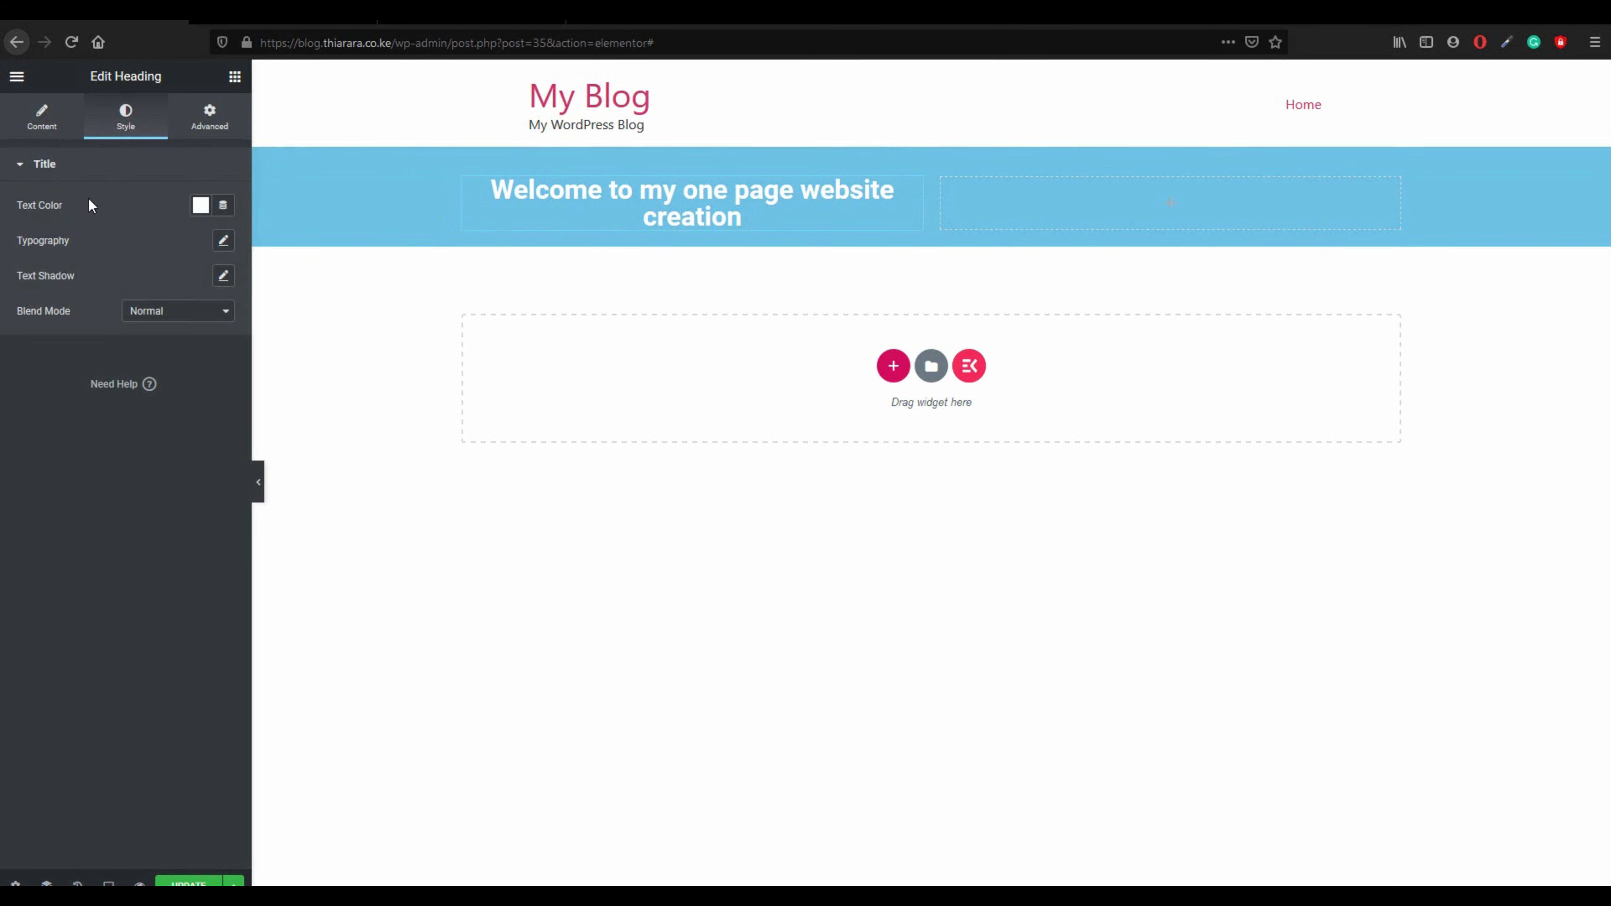
- Set the heading's typography to Montserrat at 36 px with weight 800 and the Capitalize transform
left_click(223, 241)
left_click(175, 288)
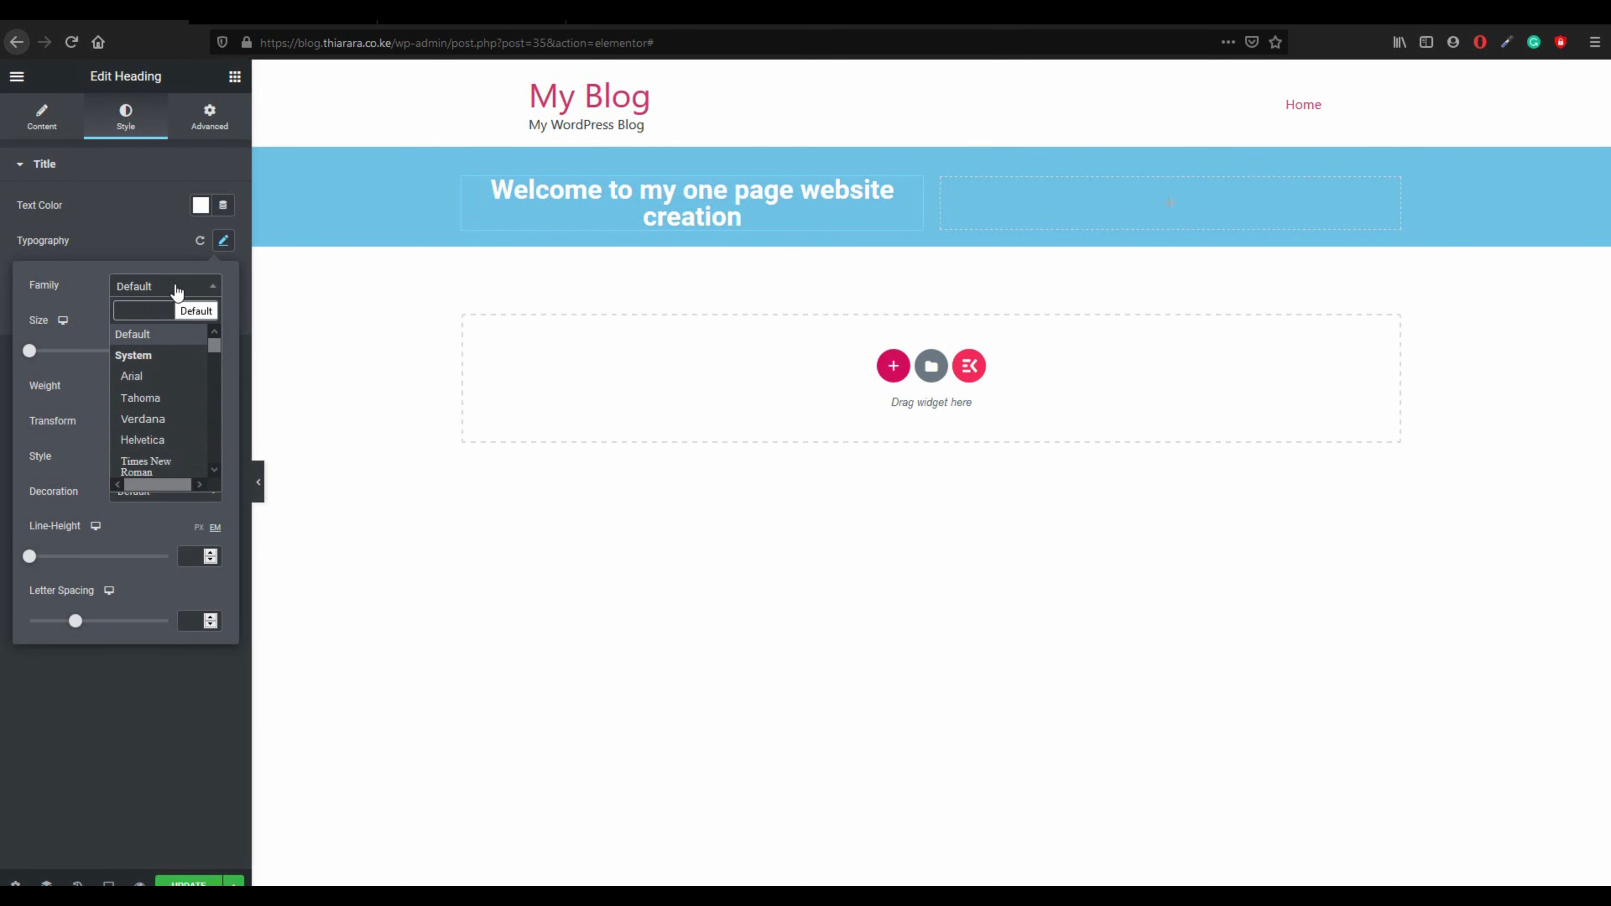
type("mont")
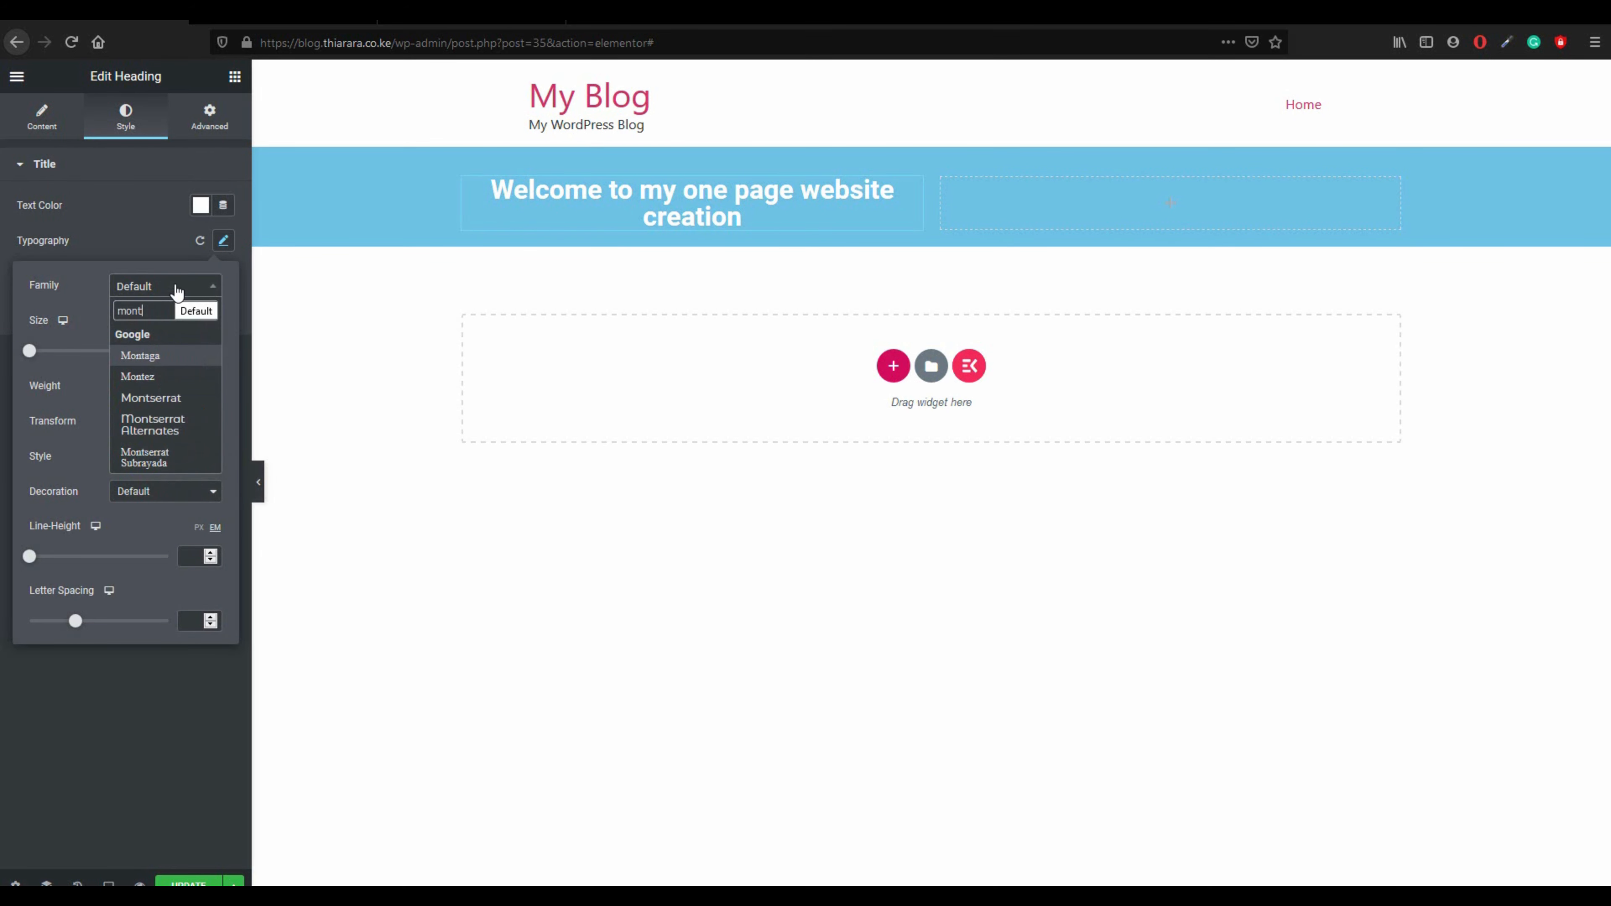
left_click(172, 399)
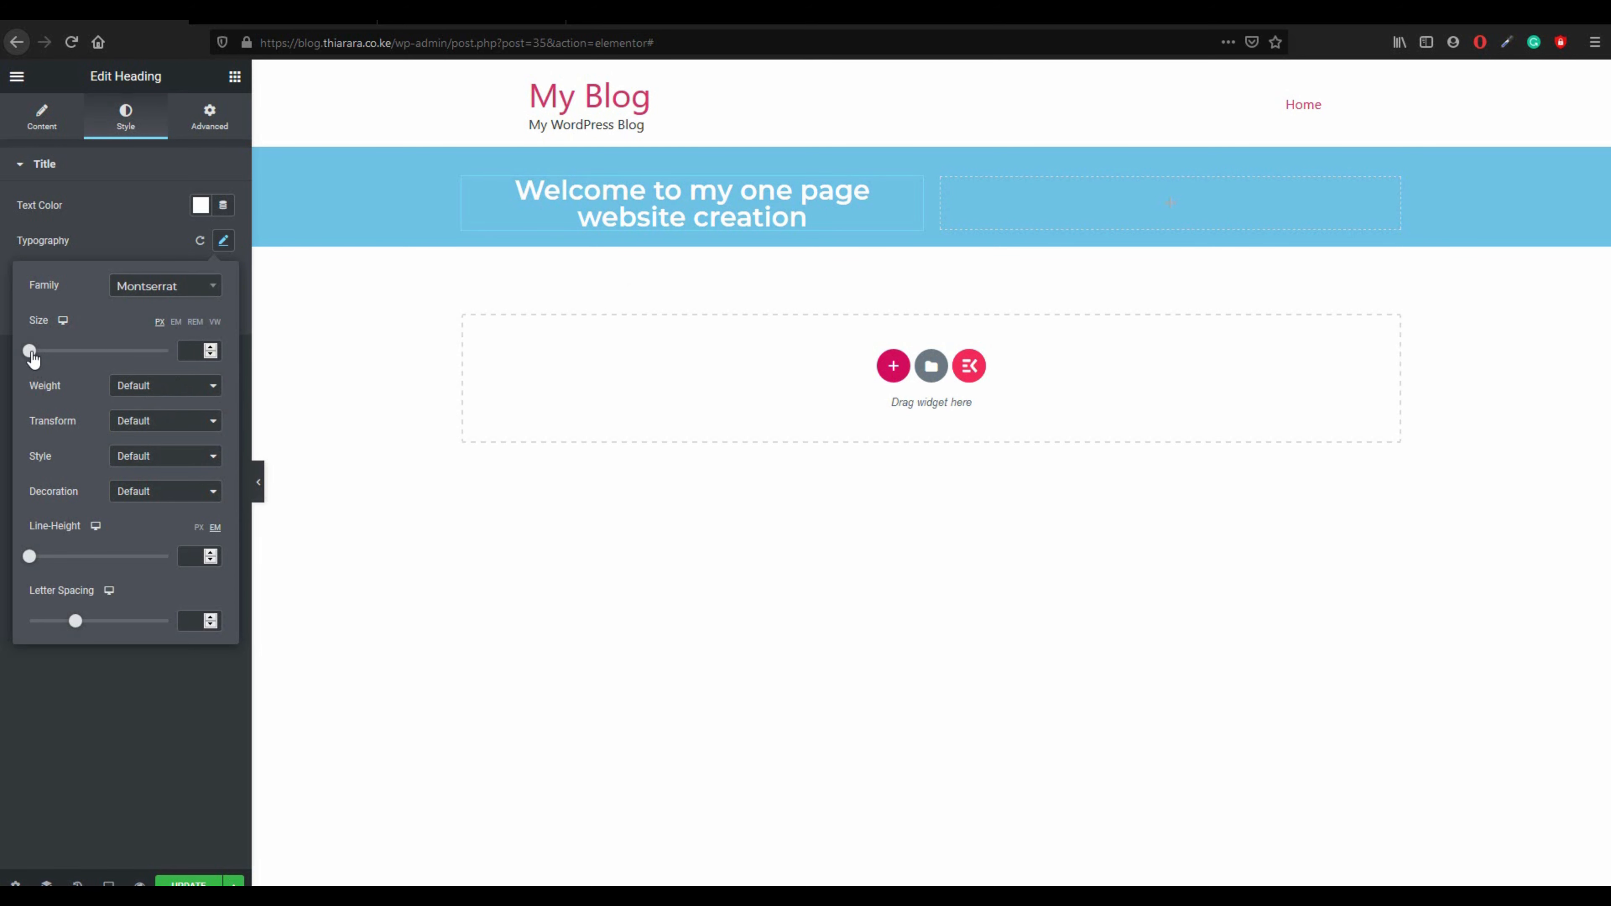
left_click_drag(33, 354, 55, 360)
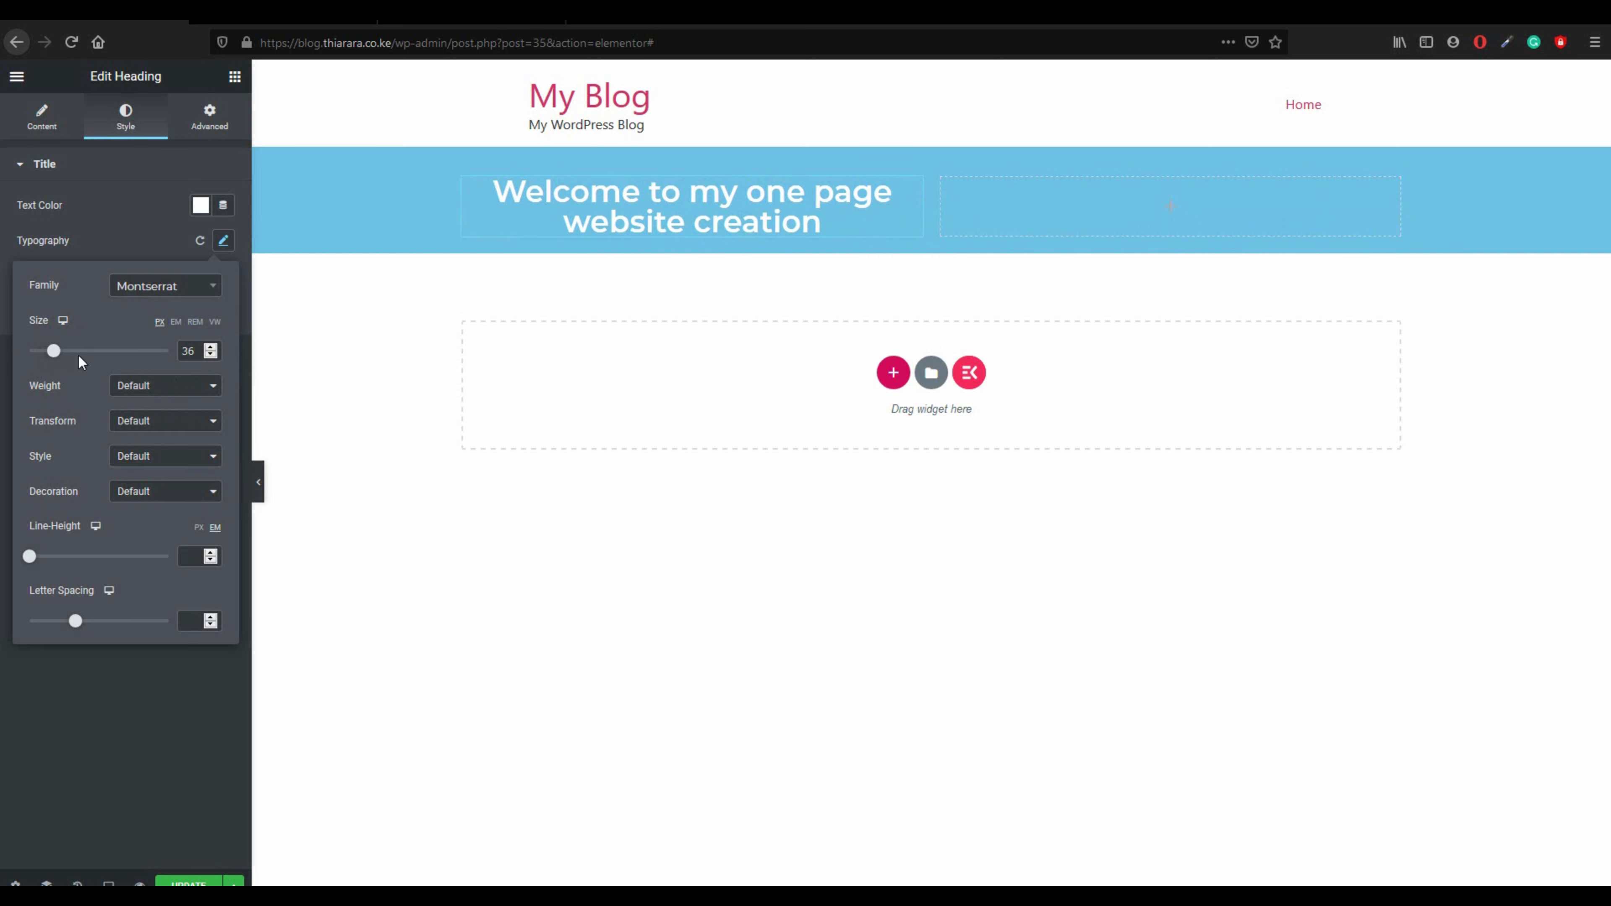
left_click(136, 387)
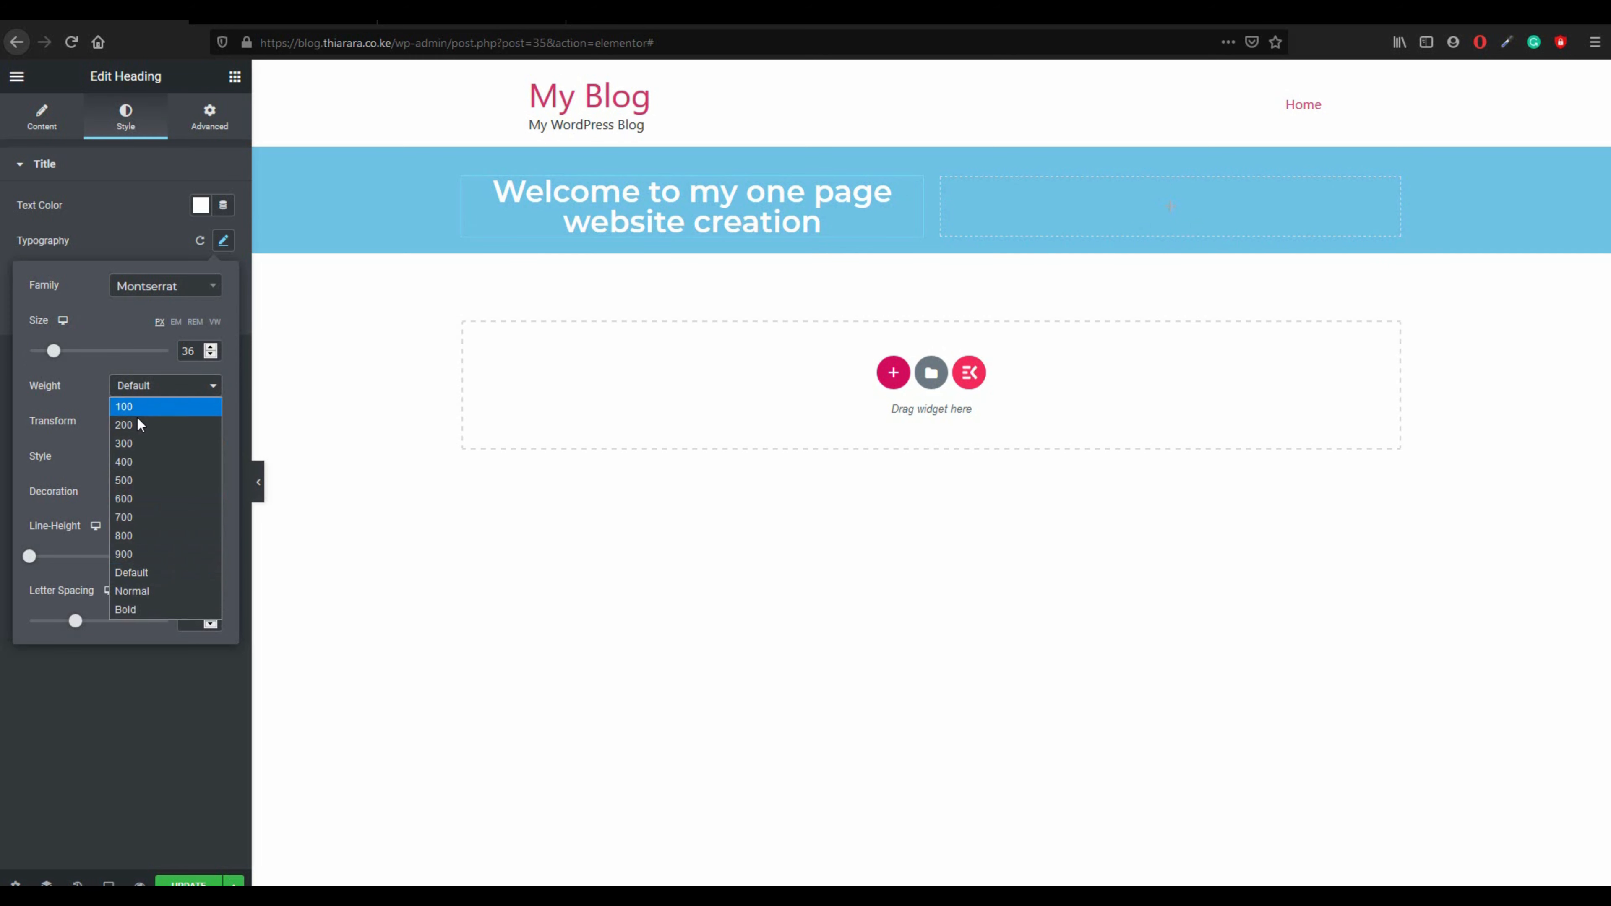
left_click(149, 537)
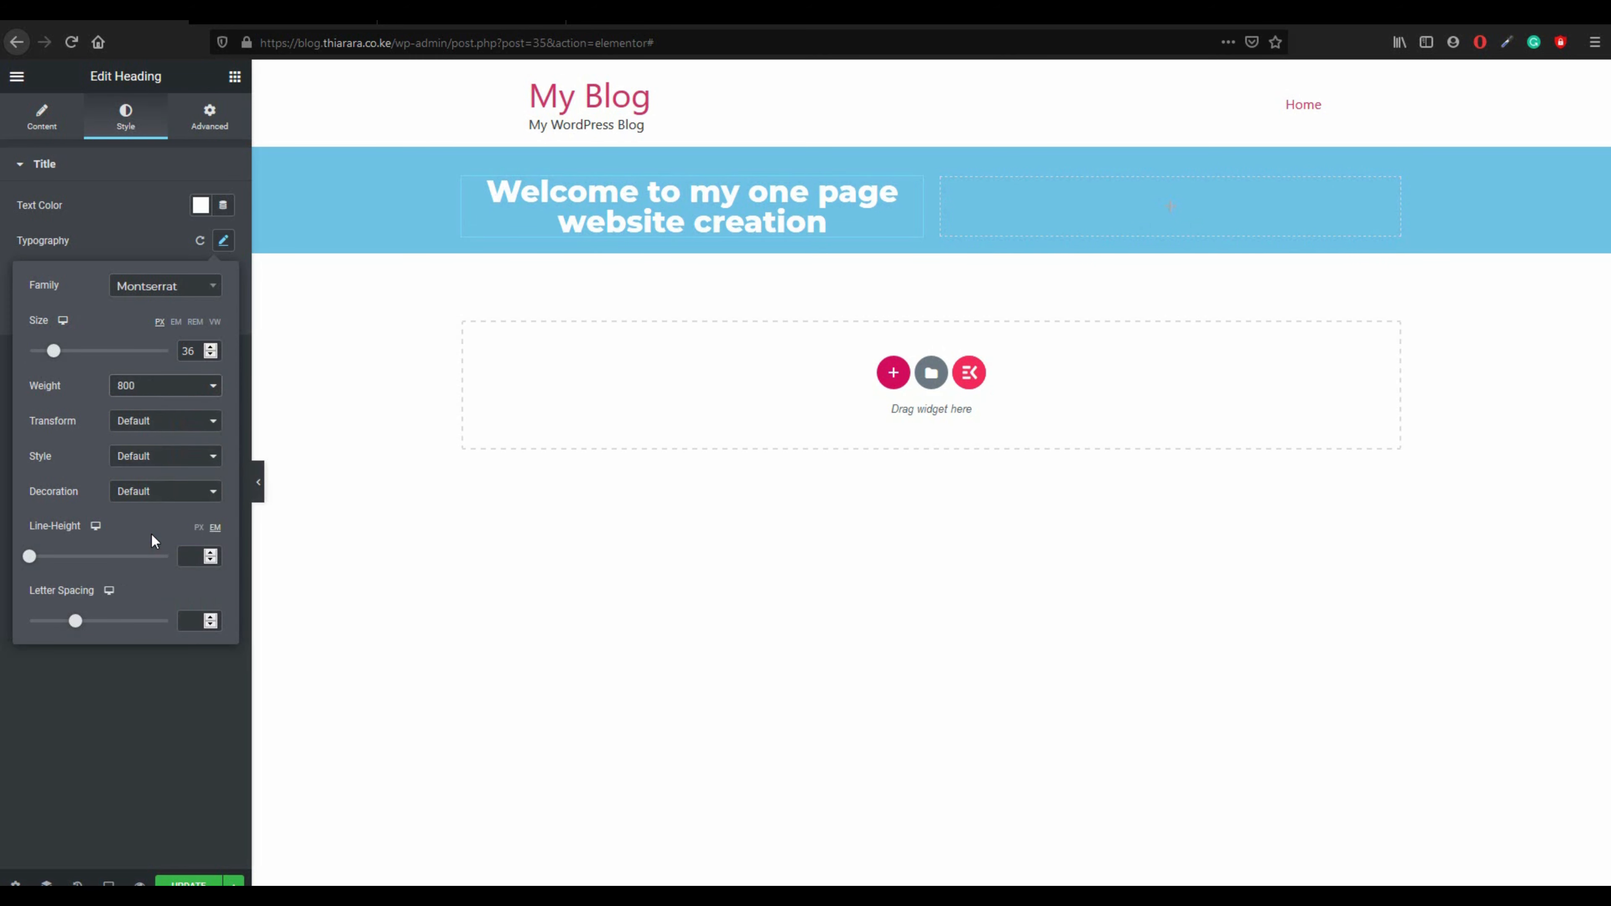
left_click(166, 425)
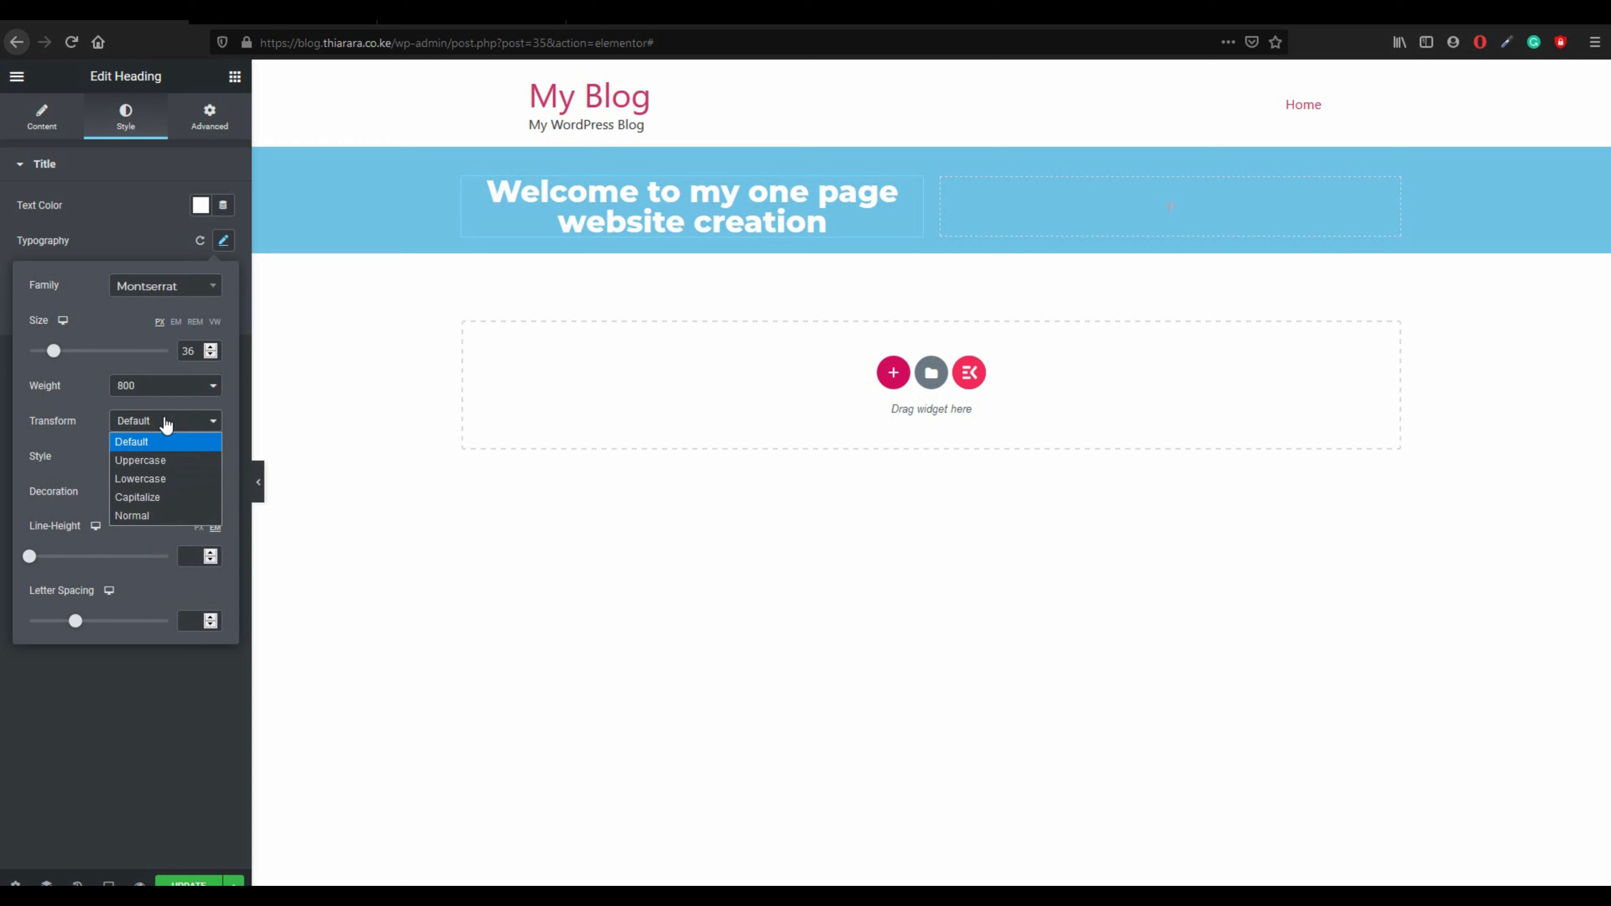
left_click(162, 492)
- Try the Underline decoration on the heading text and return the decoration to Default
left_click(162, 495)
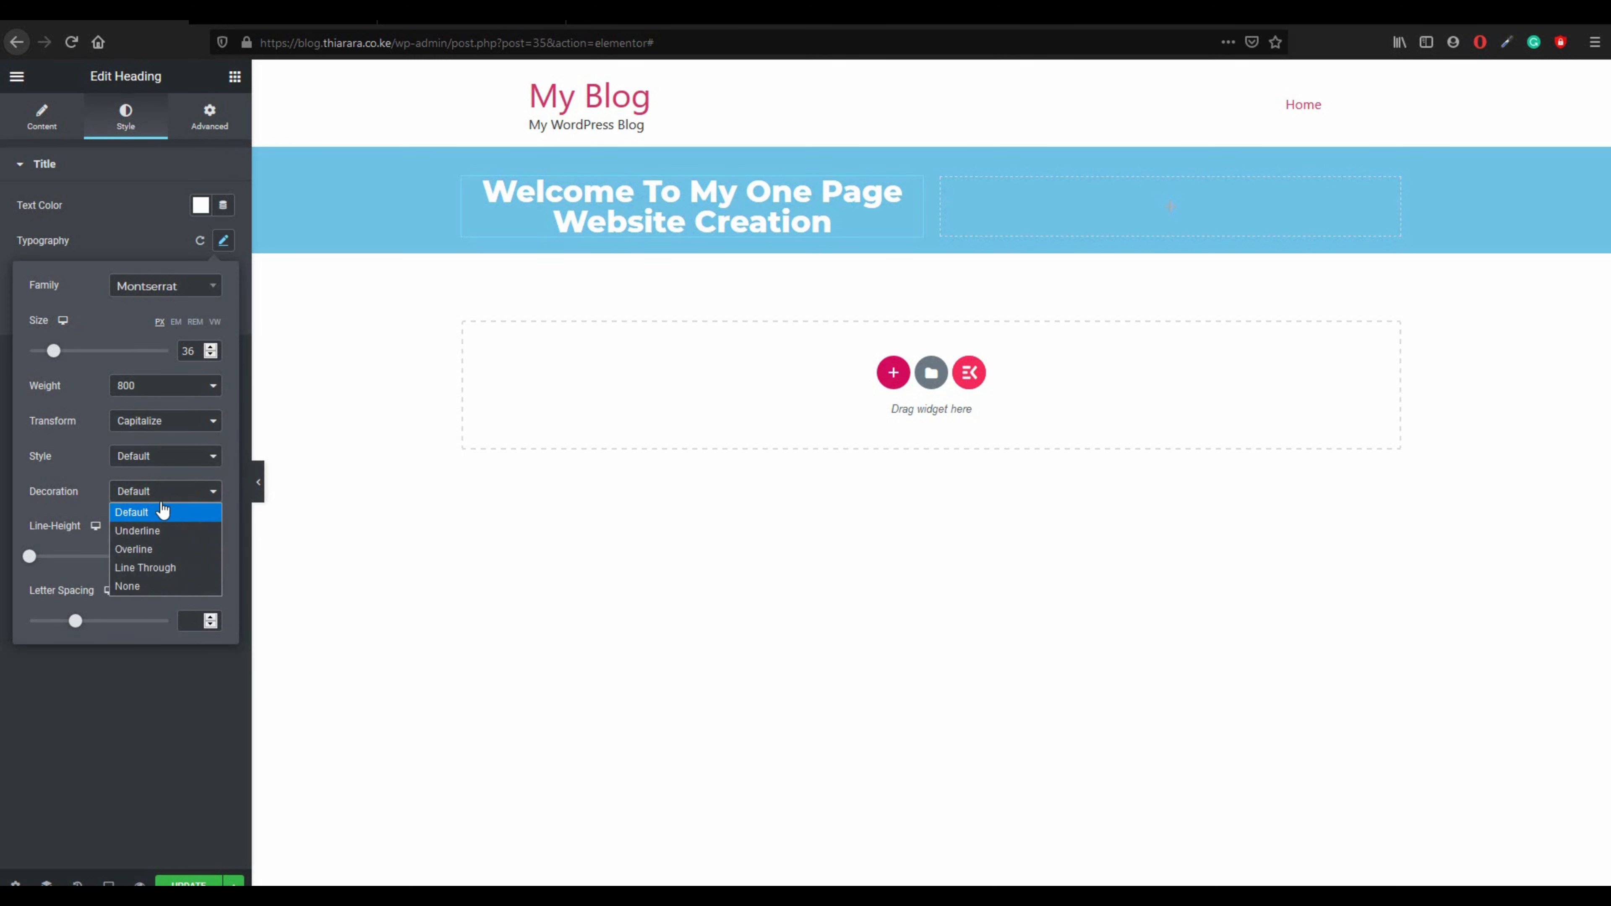
left_click(170, 534)
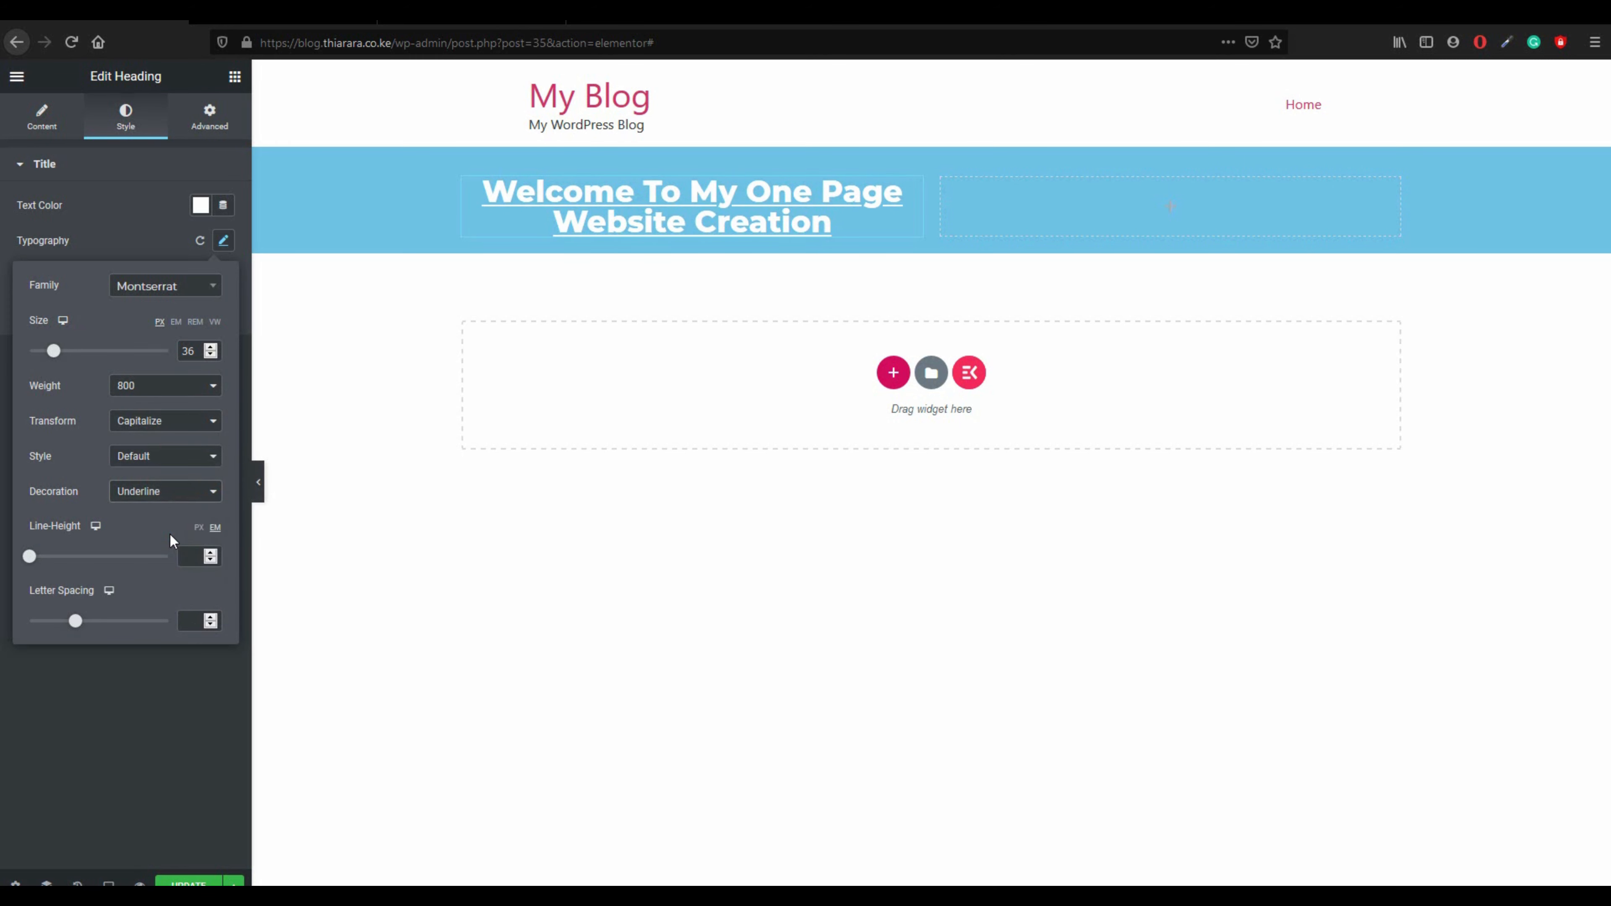
left_click(169, 494)
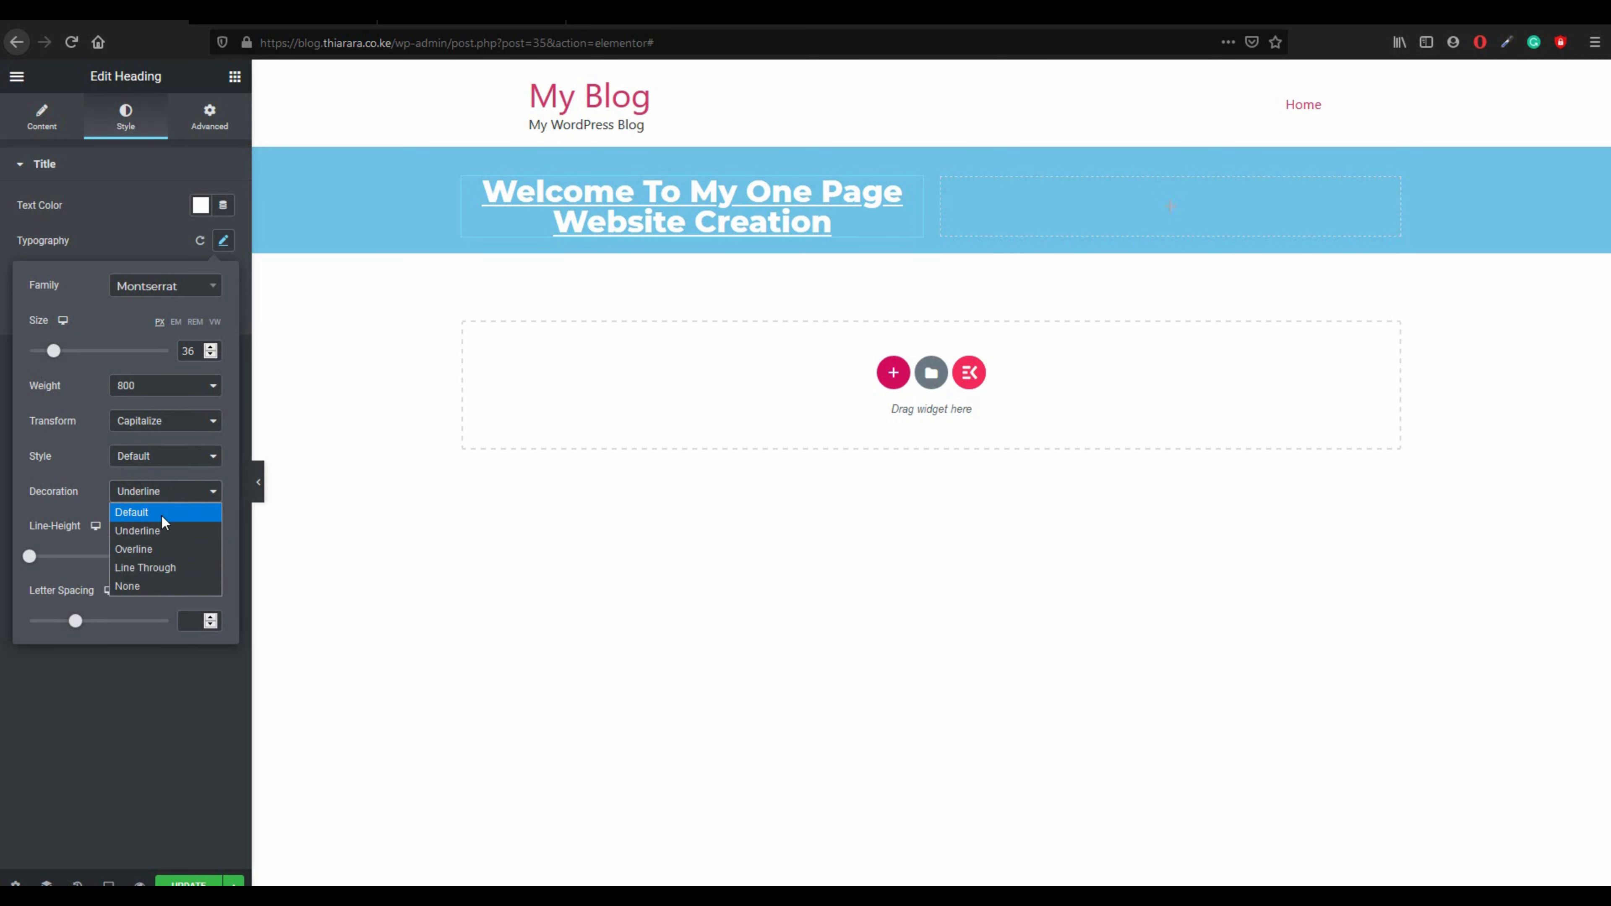
left_click(161, 514)
- Align the heading to the left and give its text a black shadow
left_click(58, 130)
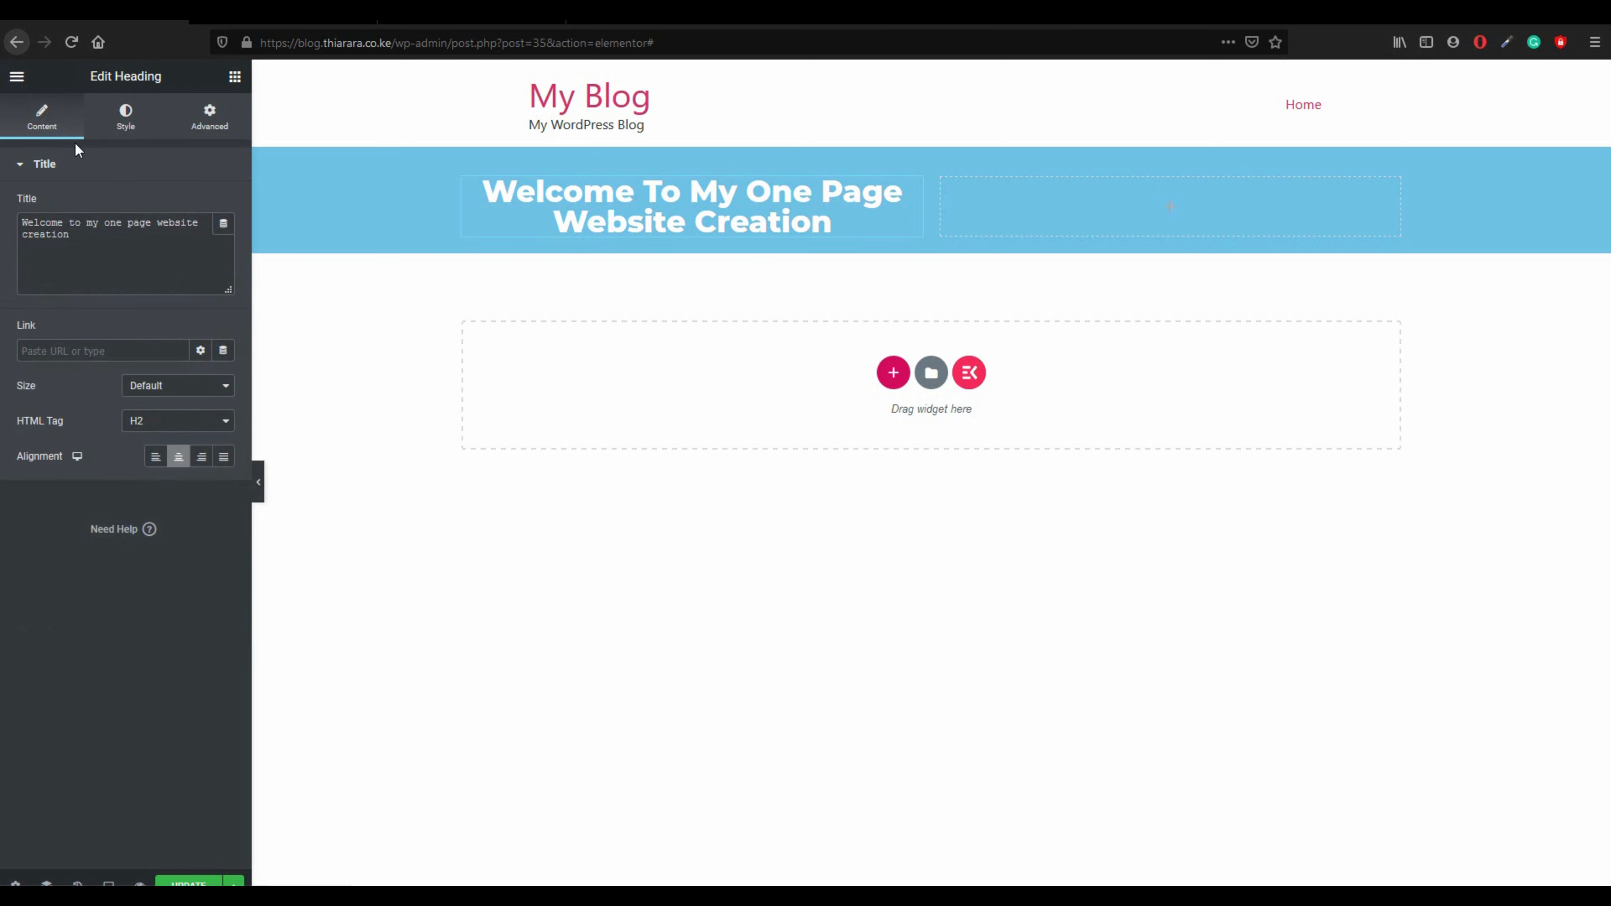
left_click(157, 460)
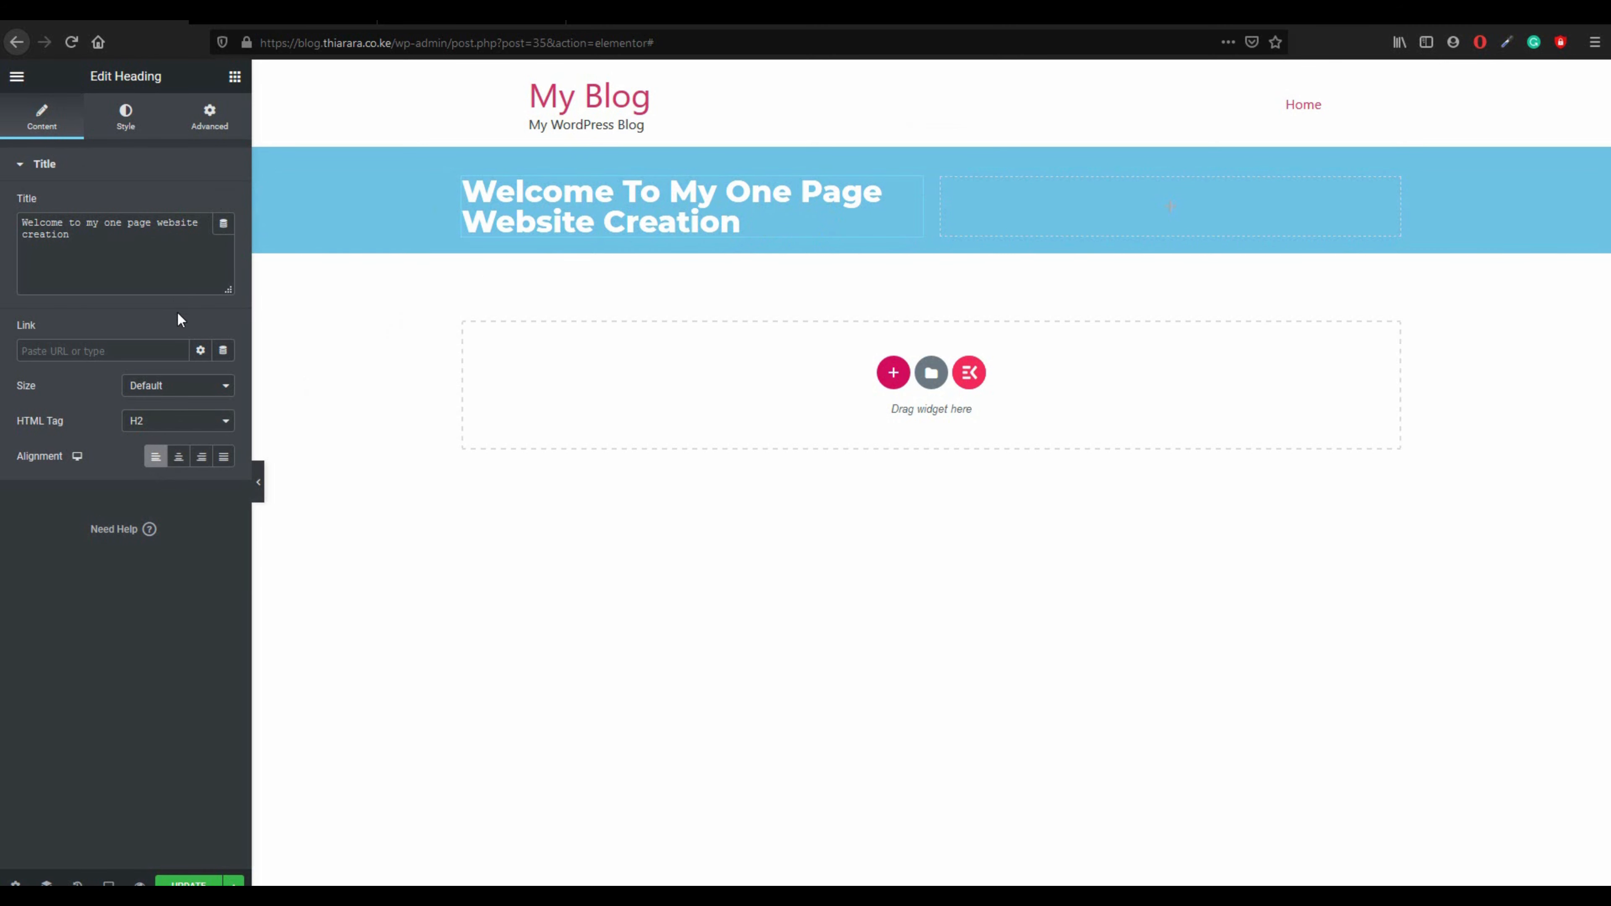
left_click(136, 127)
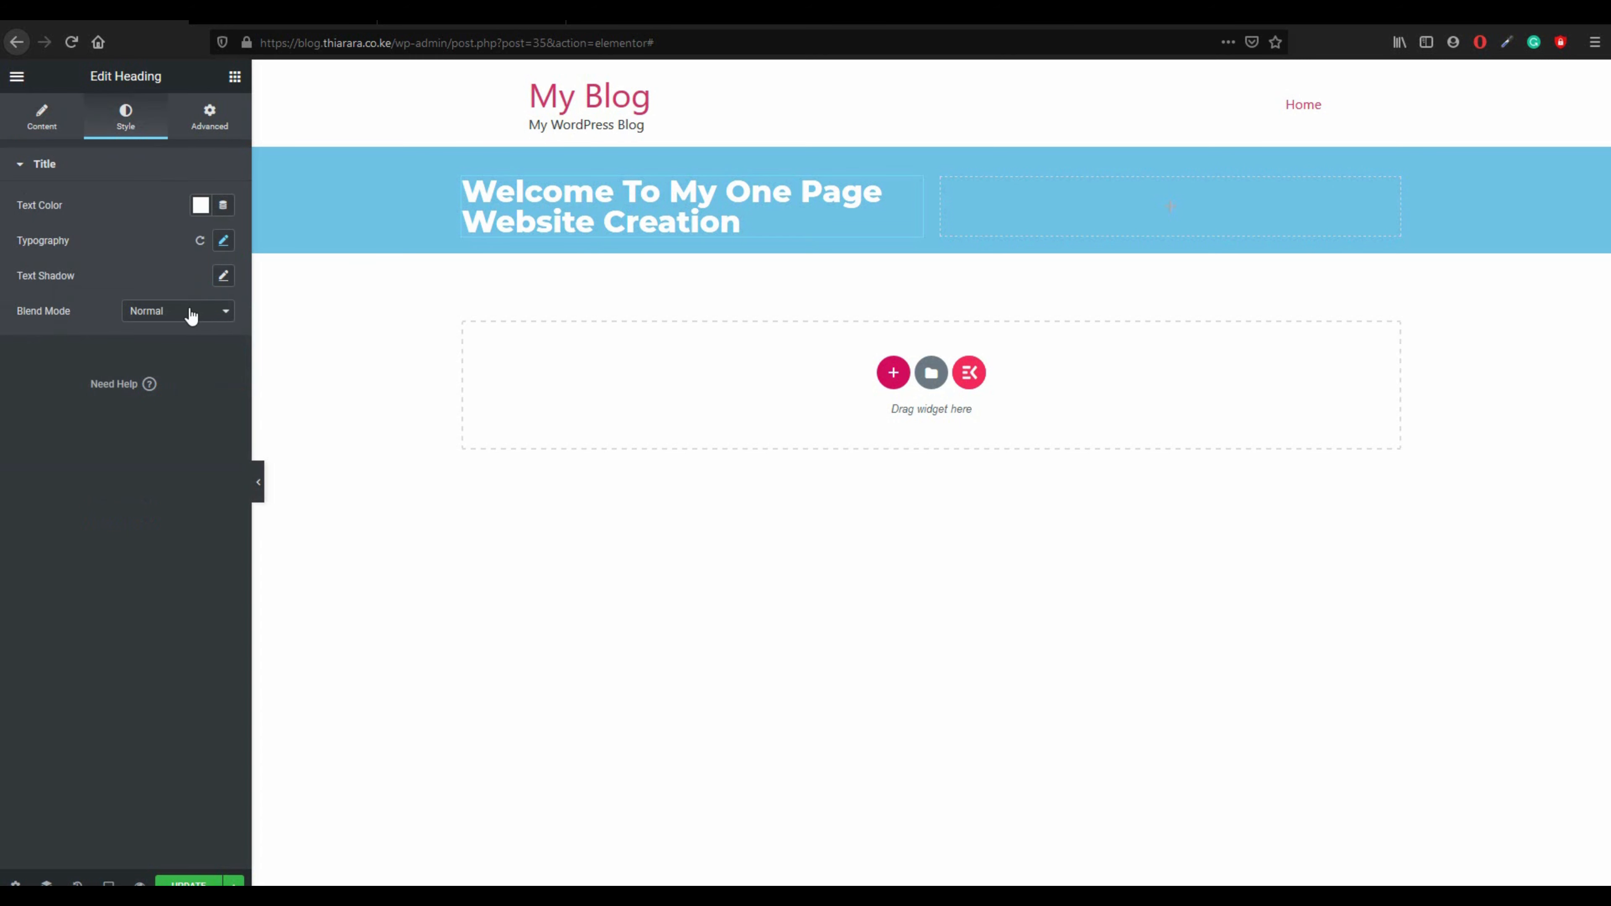
left_click(223, 277)
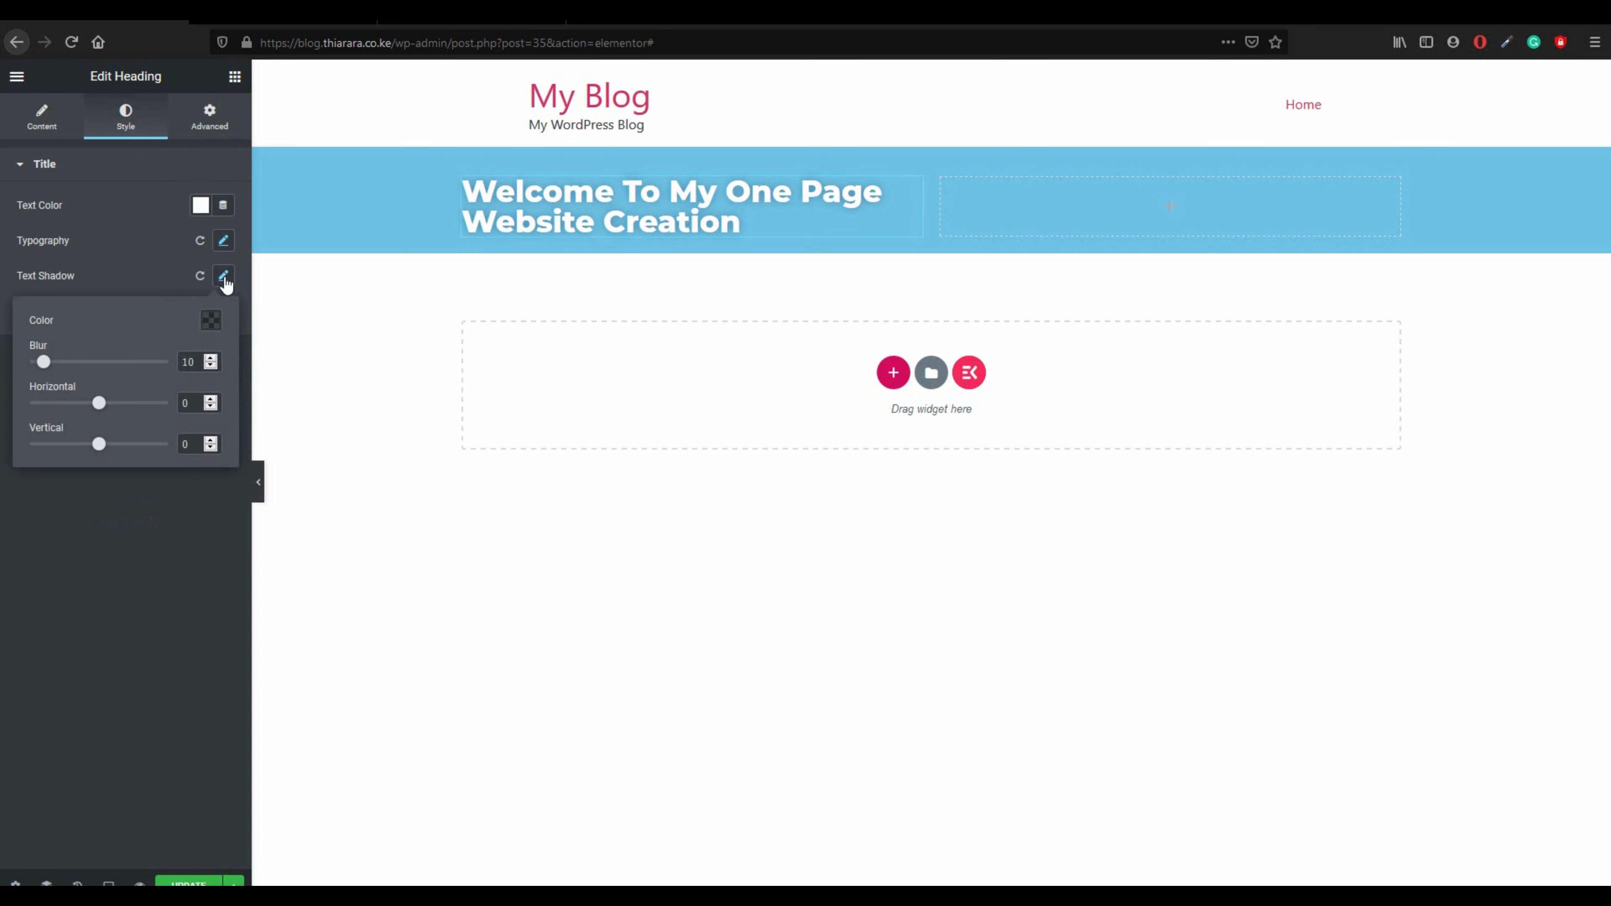
left_click(211, 322)
left_click(248, 364)
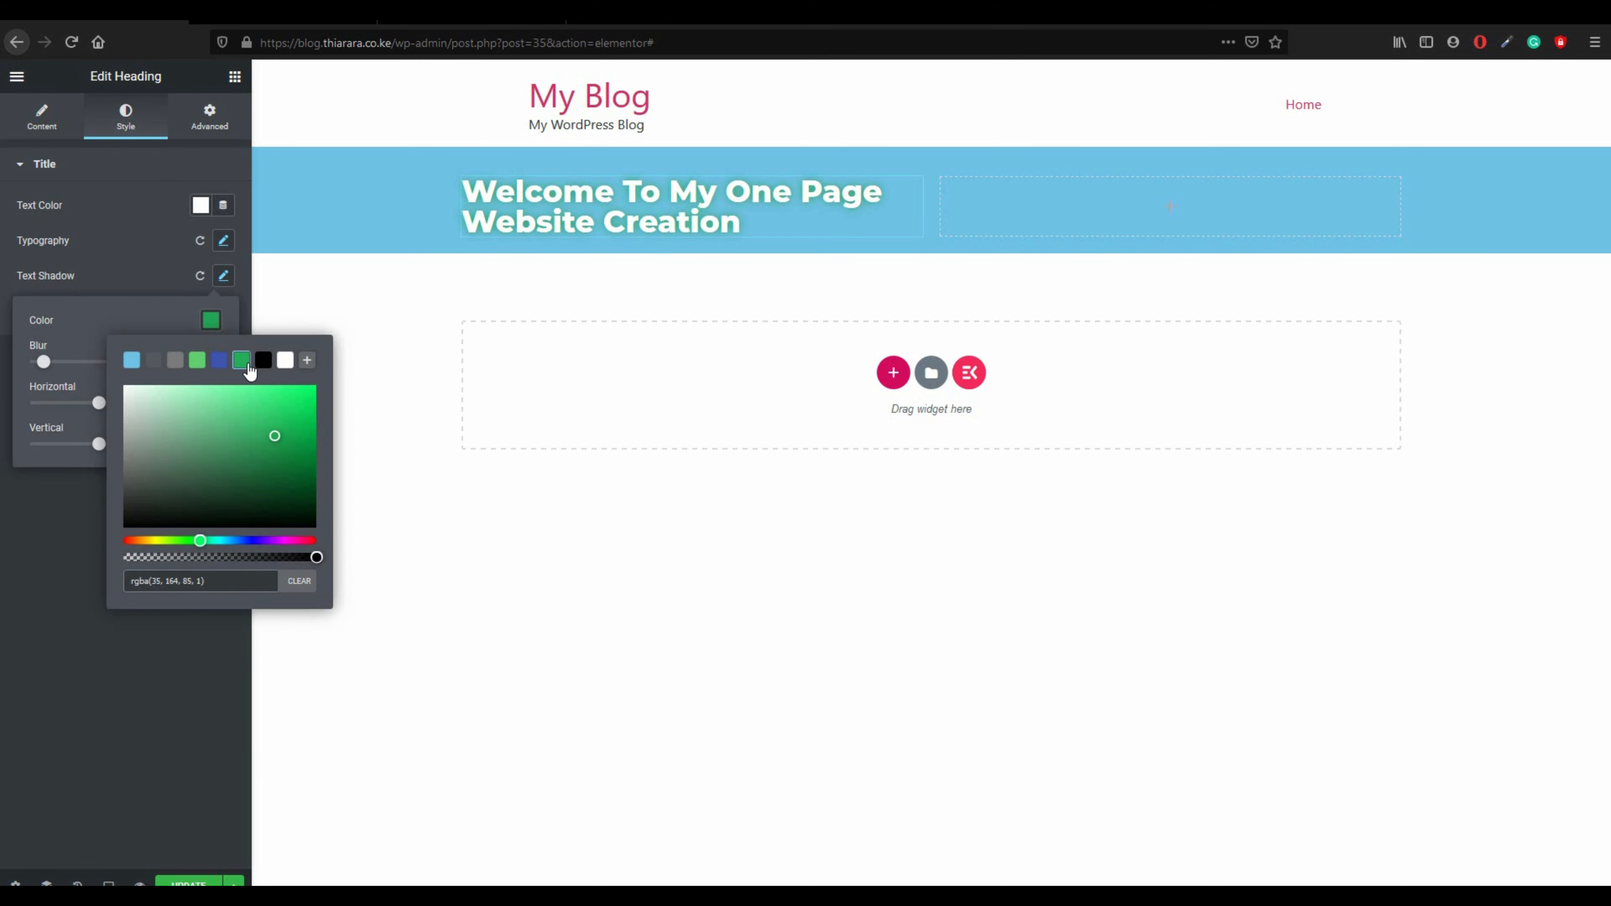
left_click(262, 364)
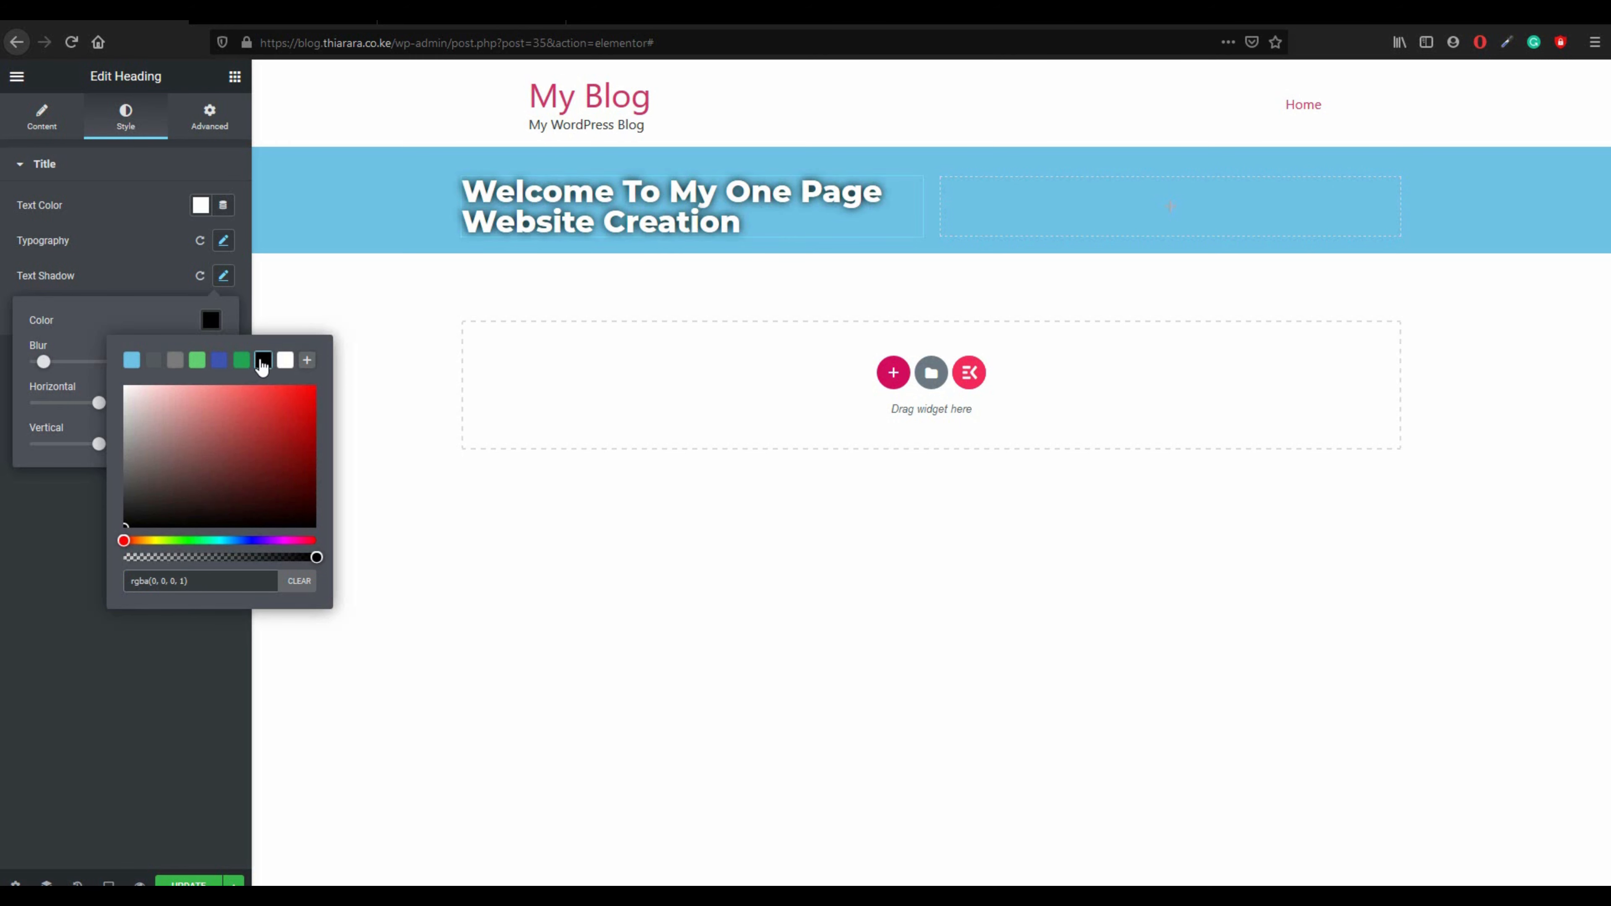
left_click(63, 511)
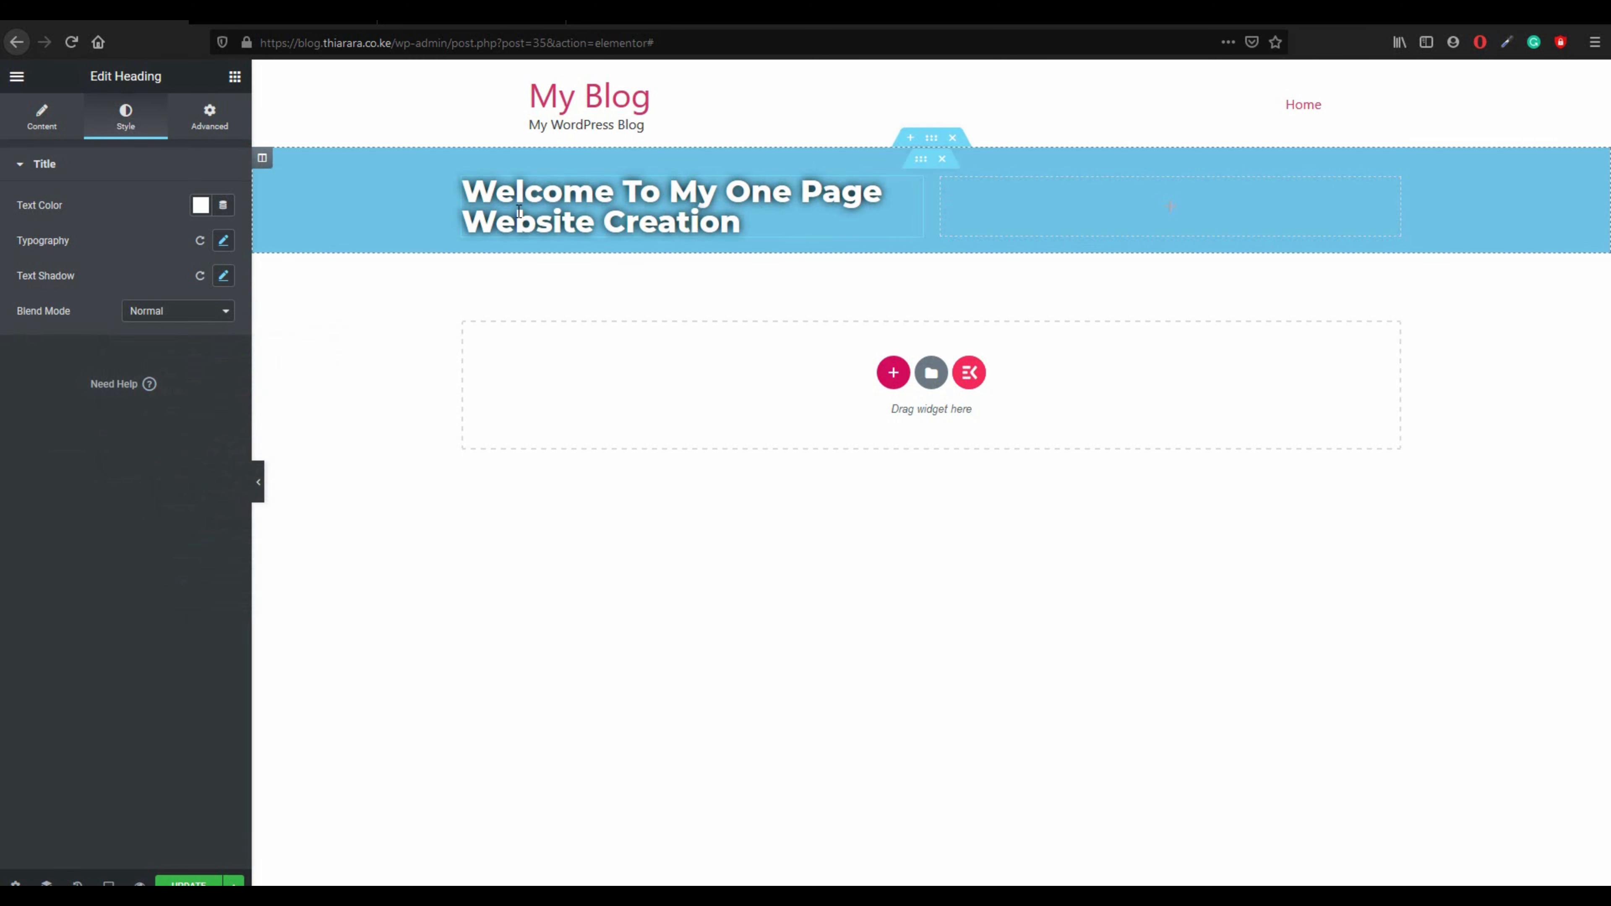
- Add a Text Editor widget below the heading and duplicate its Lorem ipsum paragraph to make three paragraphs
left_click(234, 77)
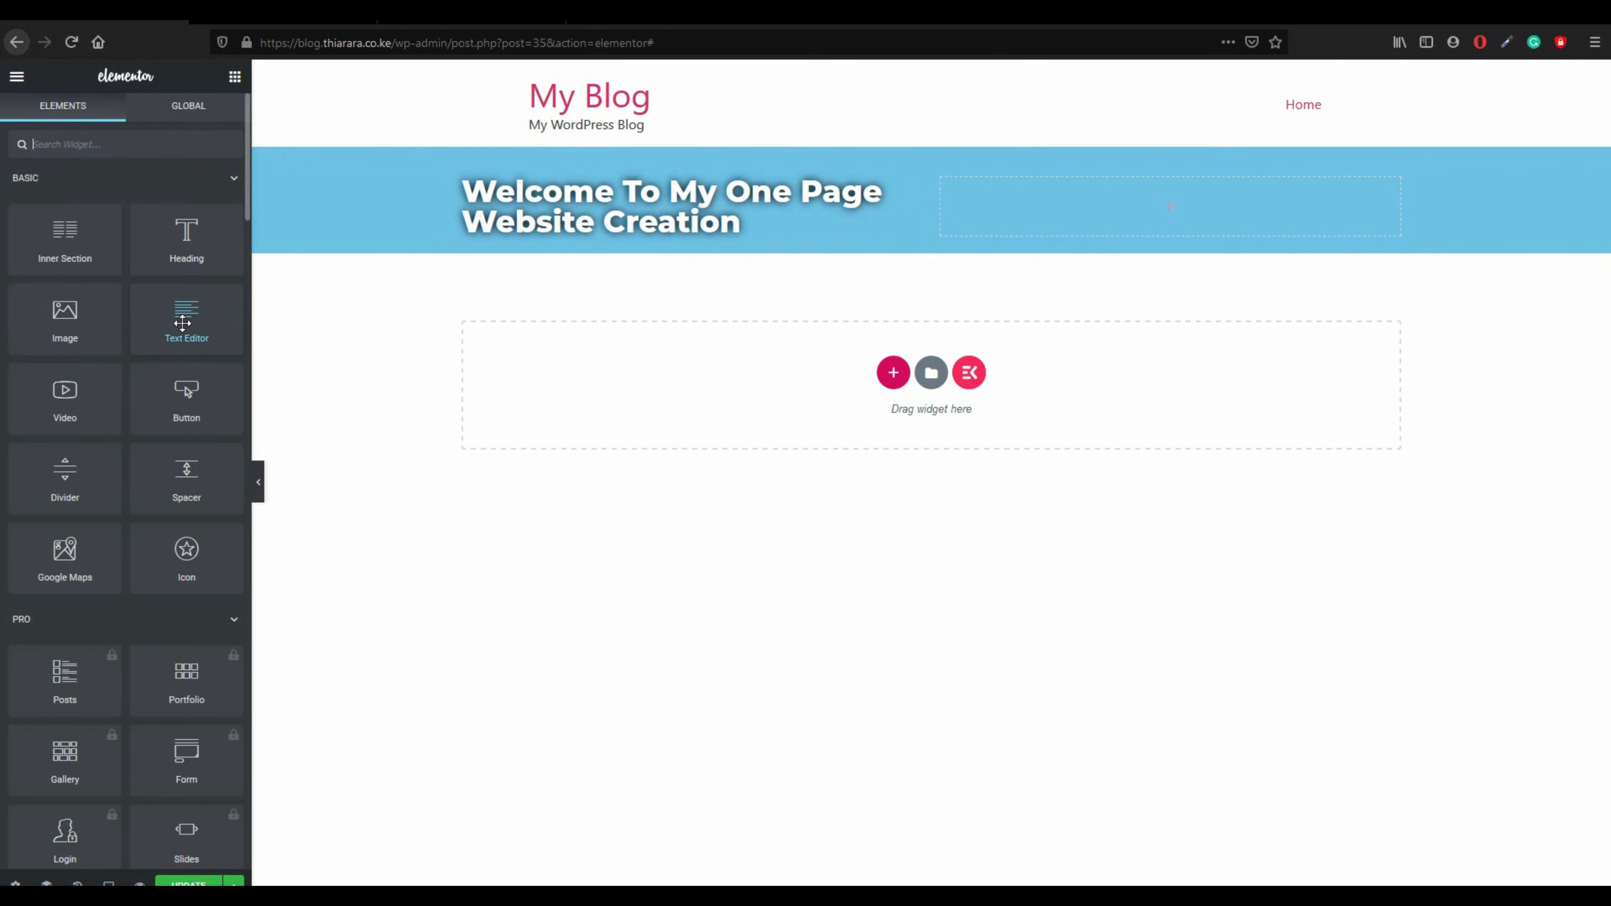
left_click_drag(186, 317, 577, 233)
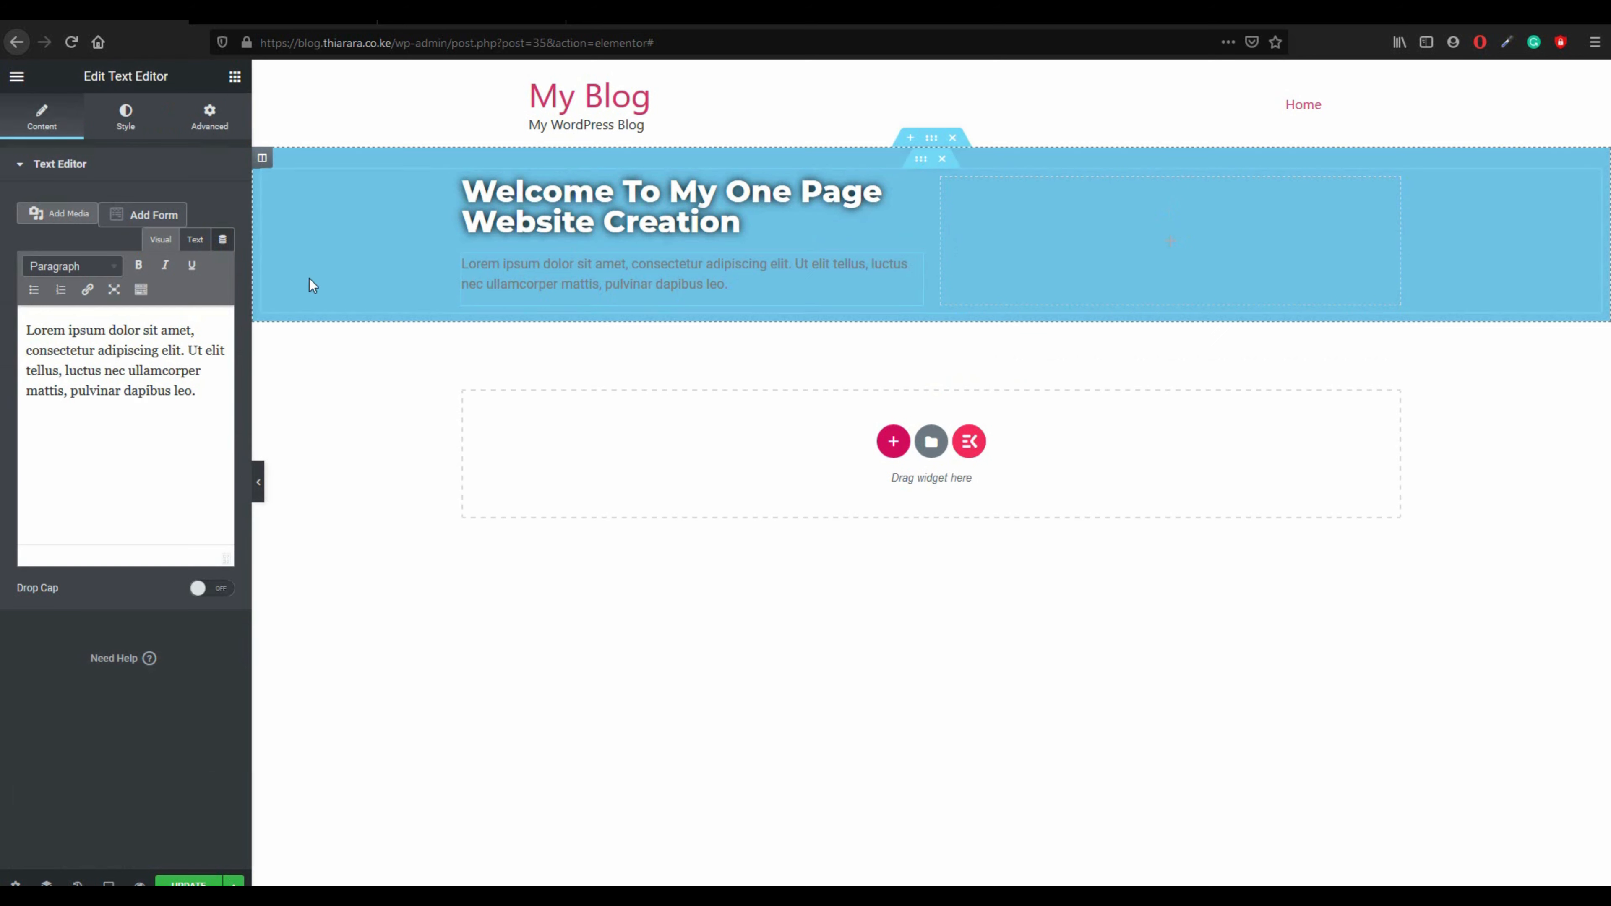
left_click_drag(183, 391, 22, 324)
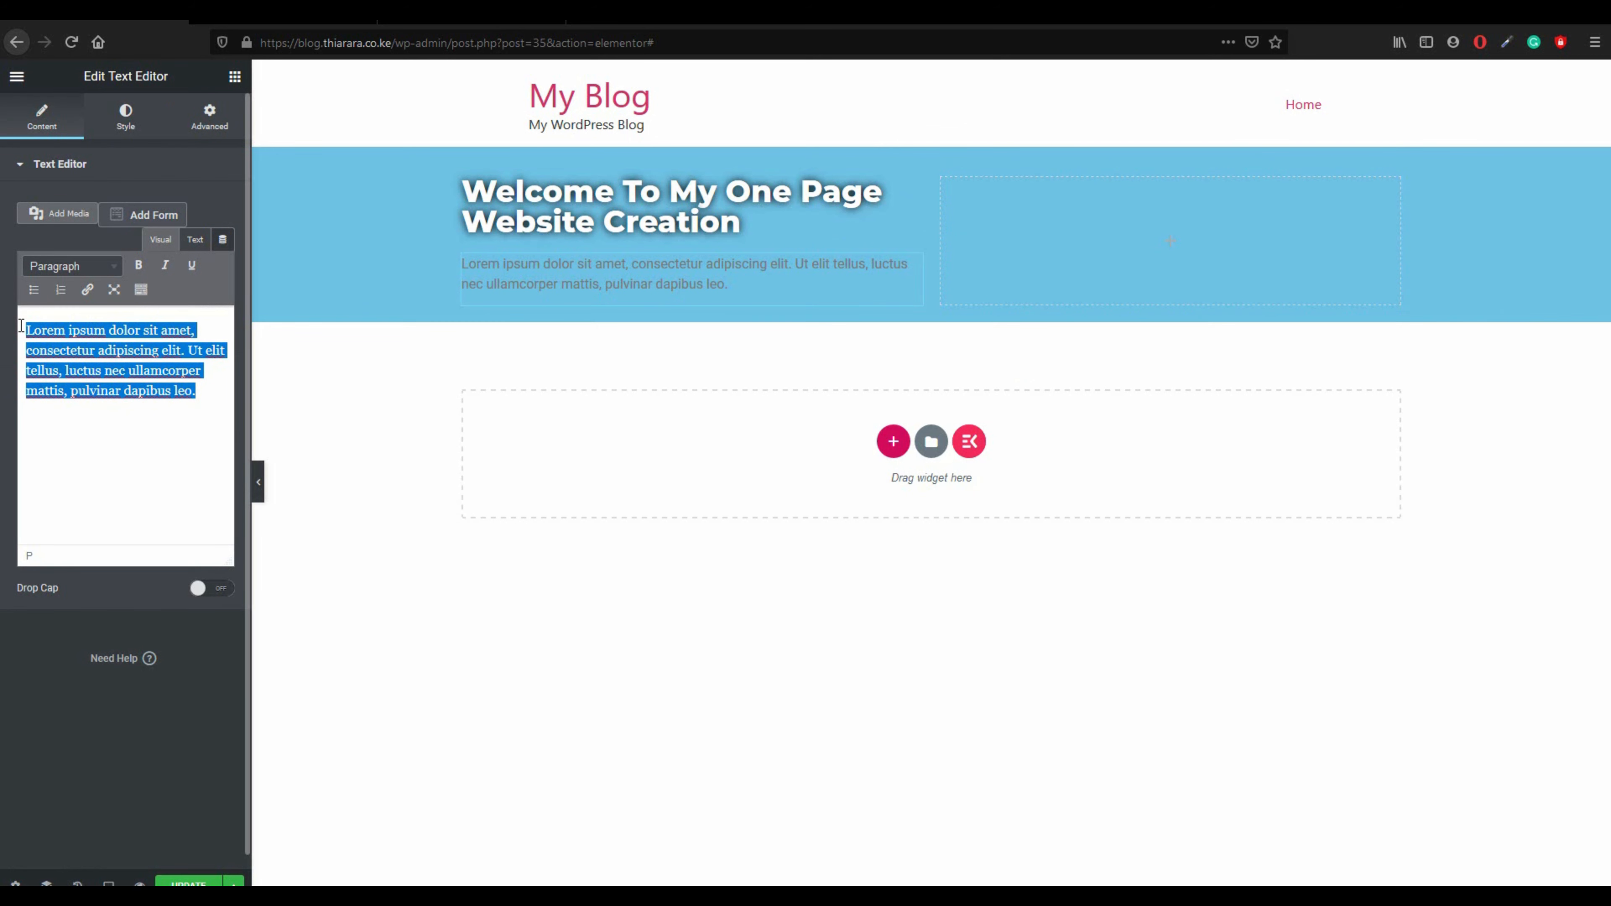
left_click_drag(200, 395, 26, 331)
key("ctrl+c")
left_click(212, 408)
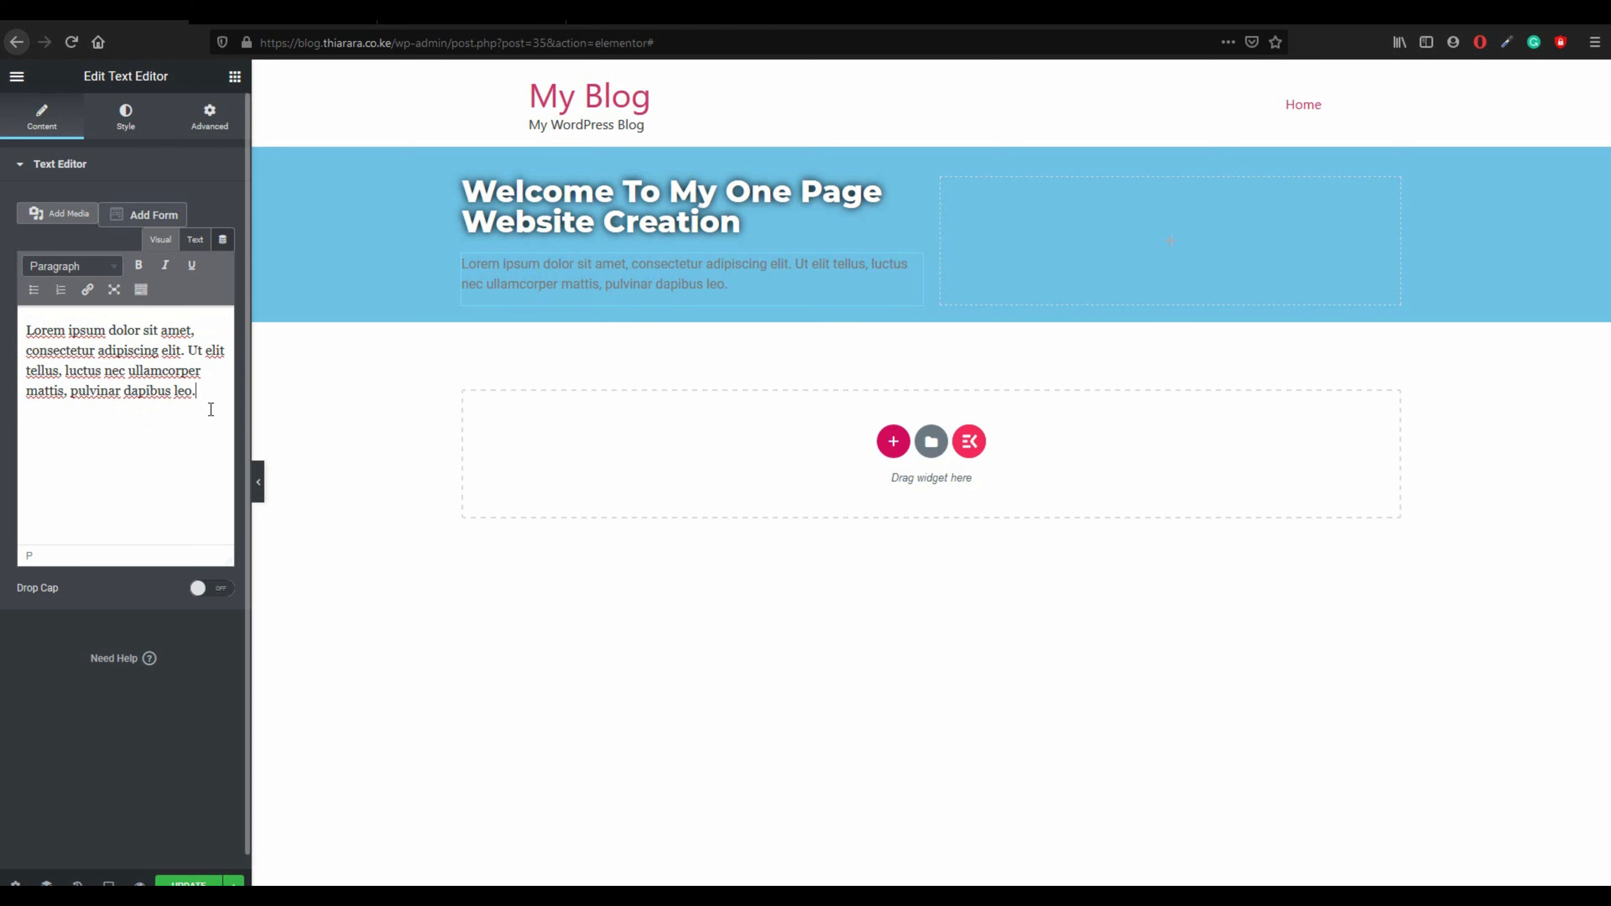
key("Return")
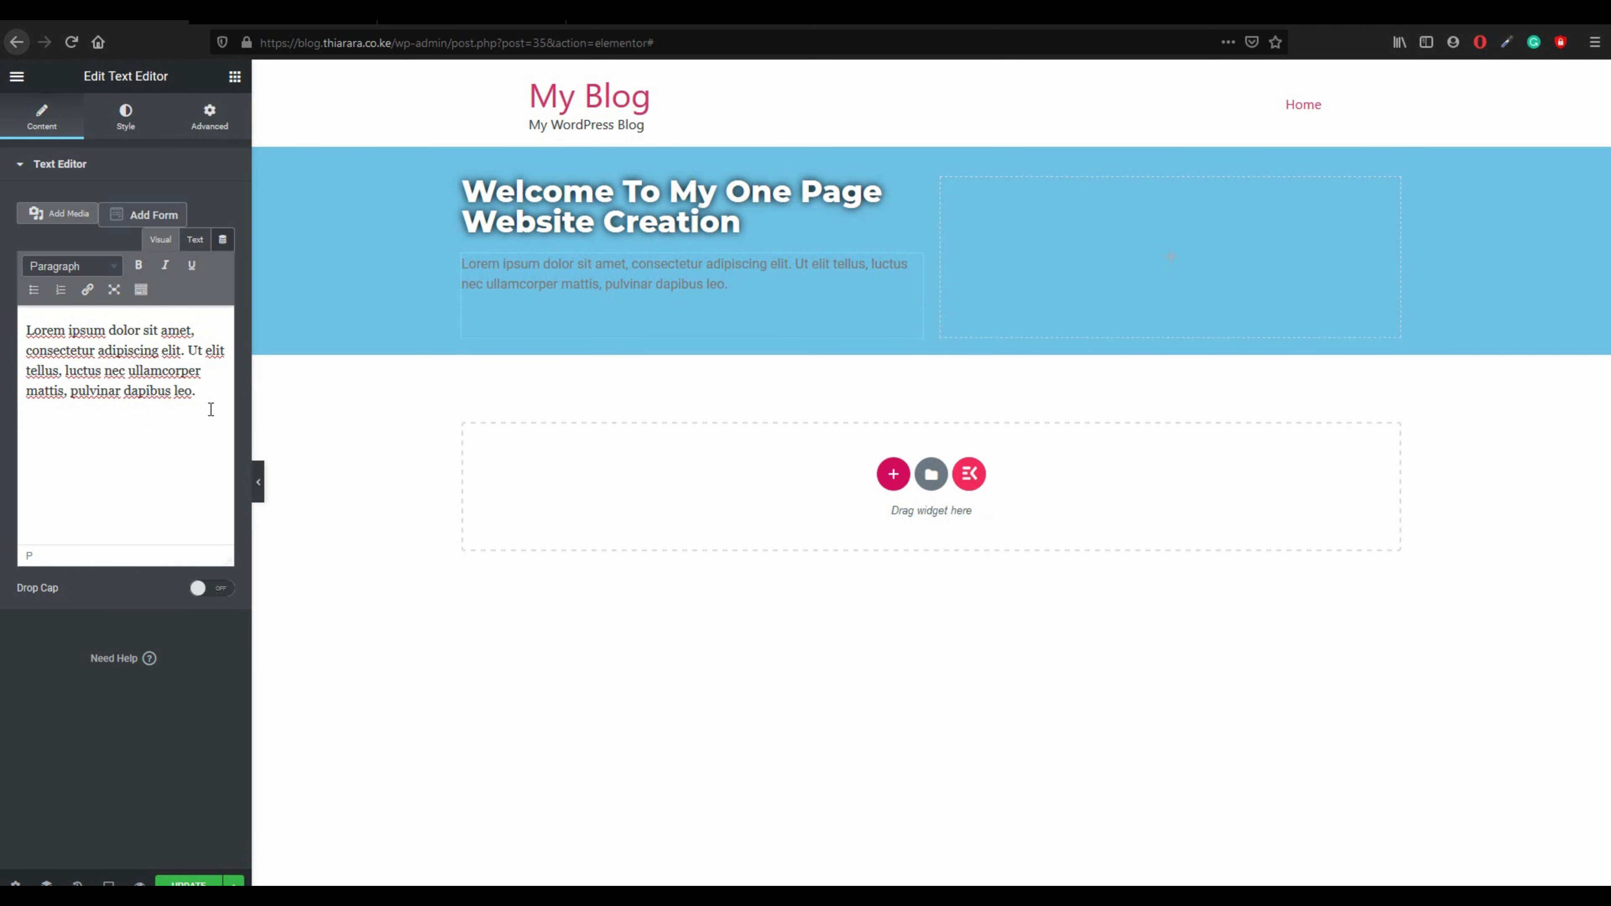
key("ctrl+v")
key("Return")
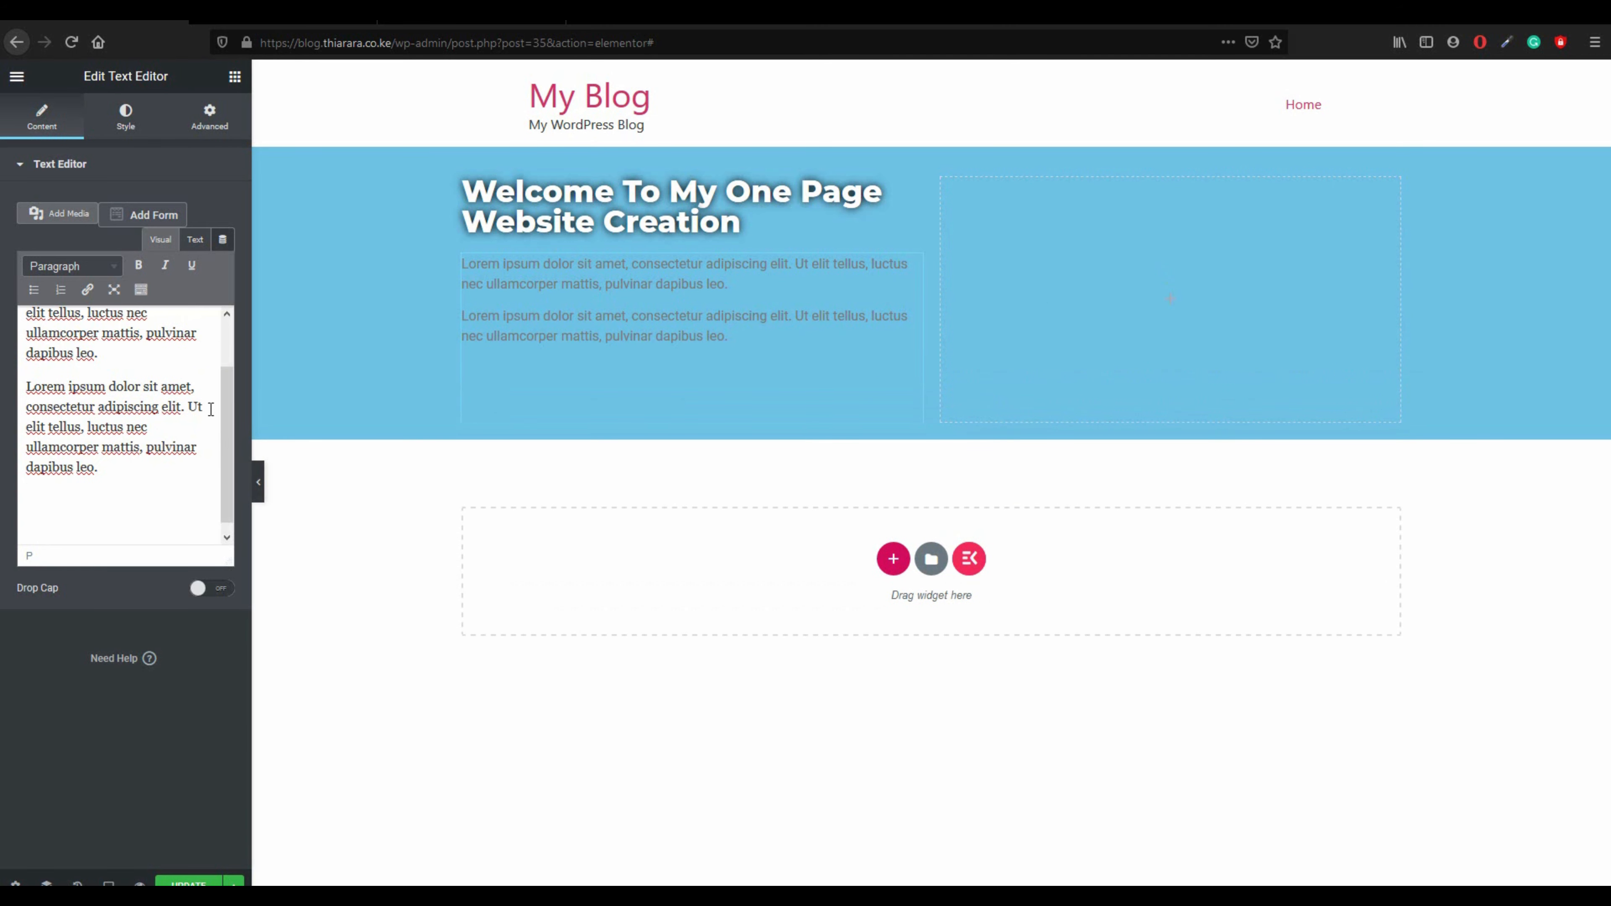
key("ctrl+v")
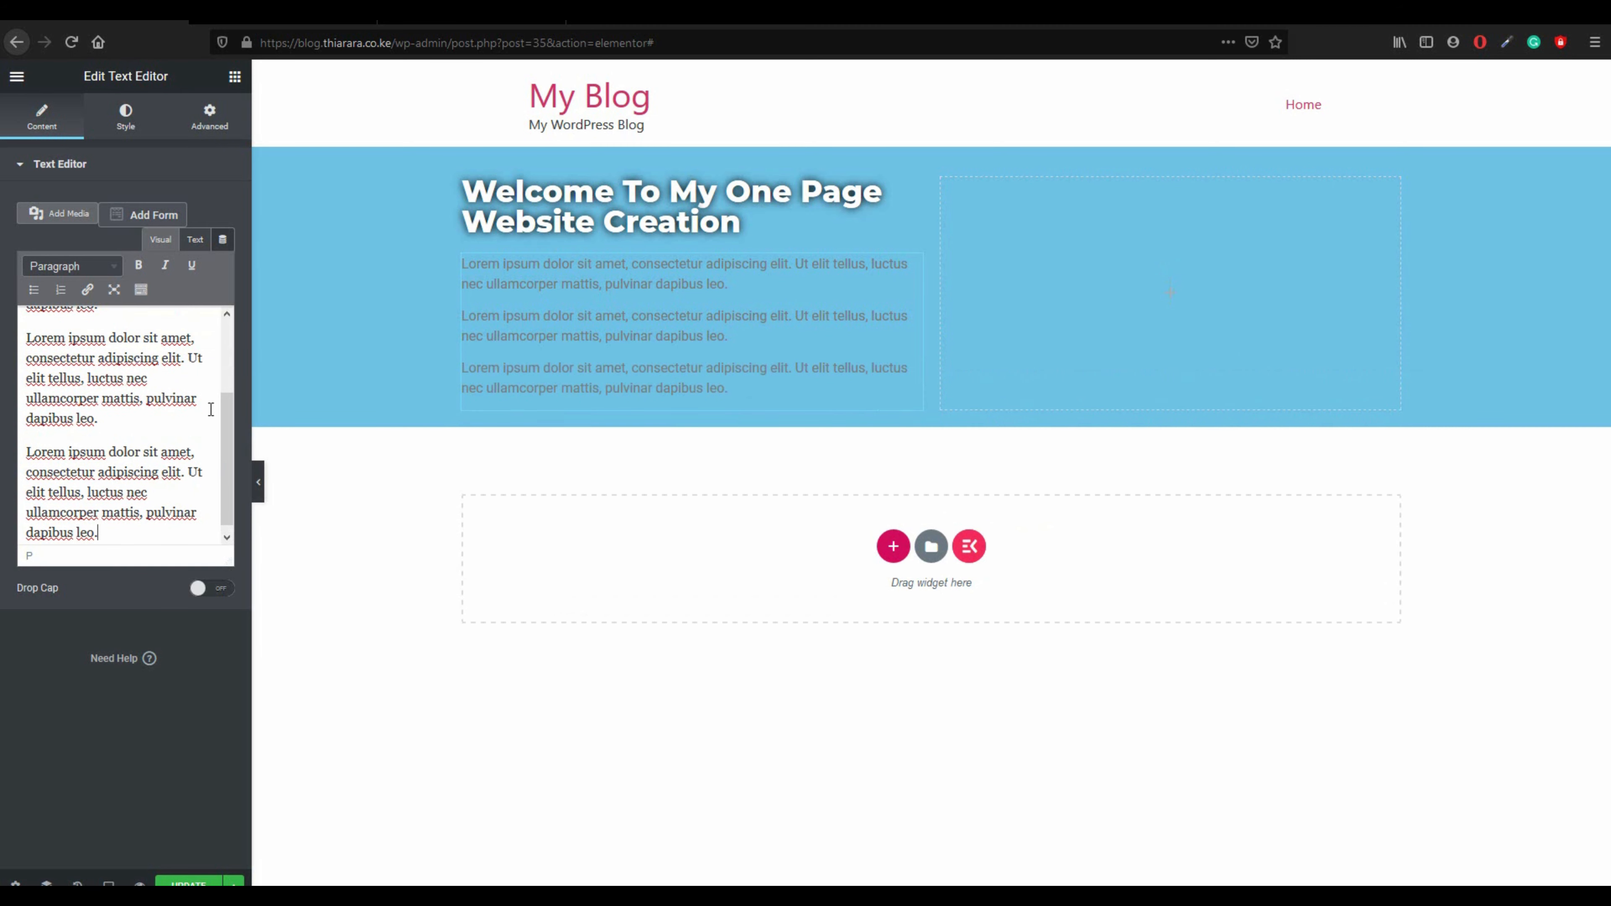
- Add a fourth Lorem ipsum paragraph to the Text Editor widget and style its text white at 15 px
key("Return")
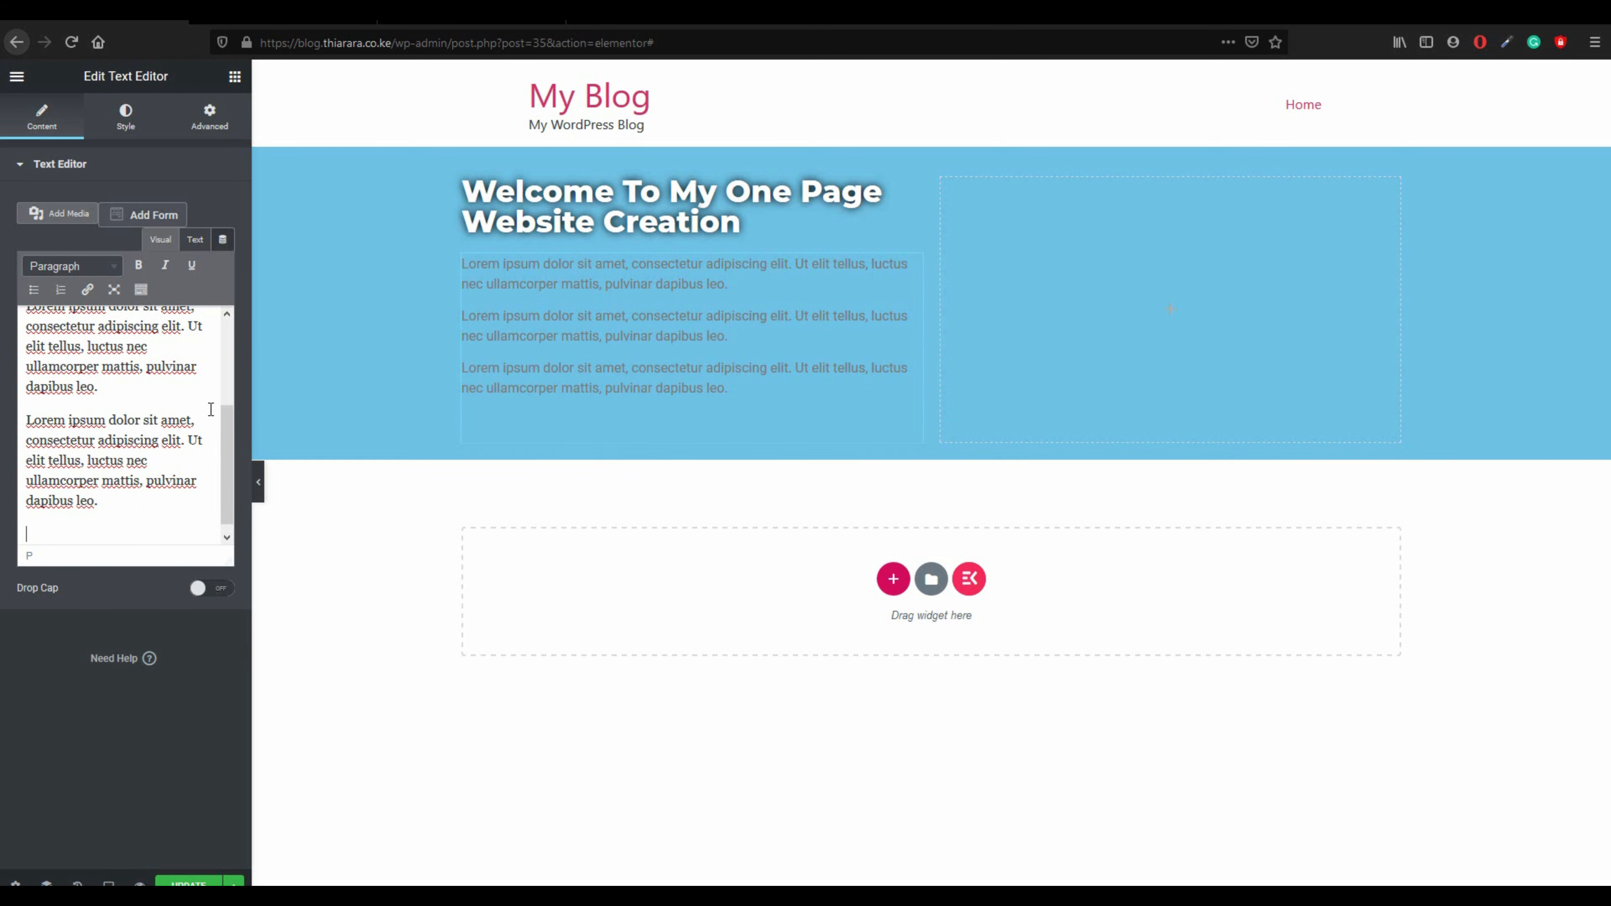
key("ctrl+v")
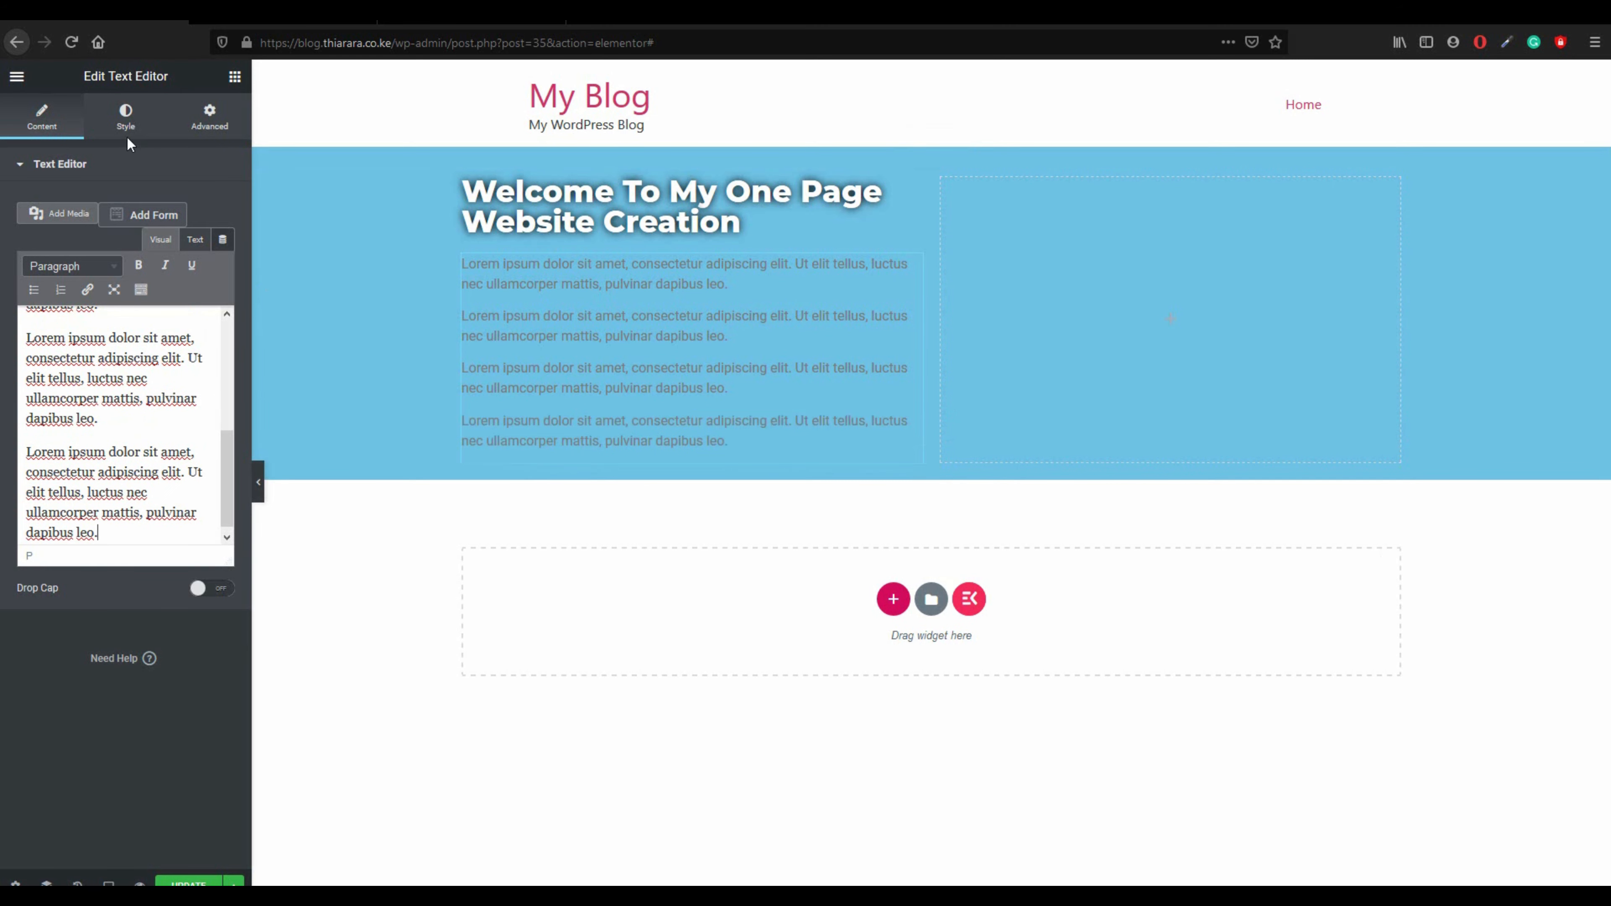
left_click(126, 118)
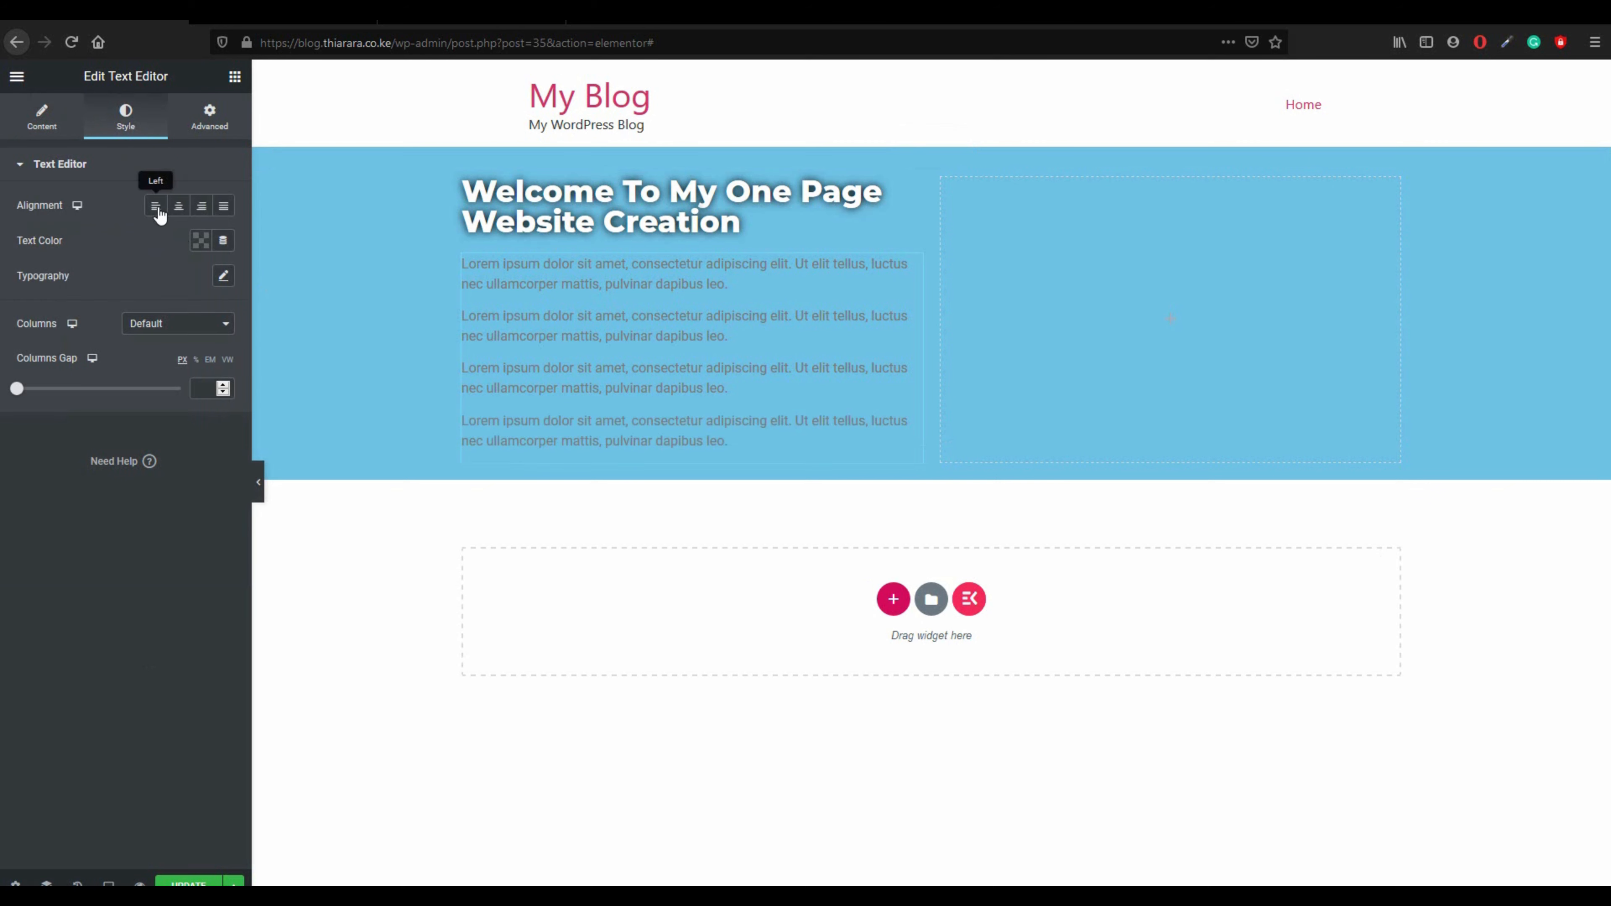
left_click(201, 242)
left_click(275, 280)
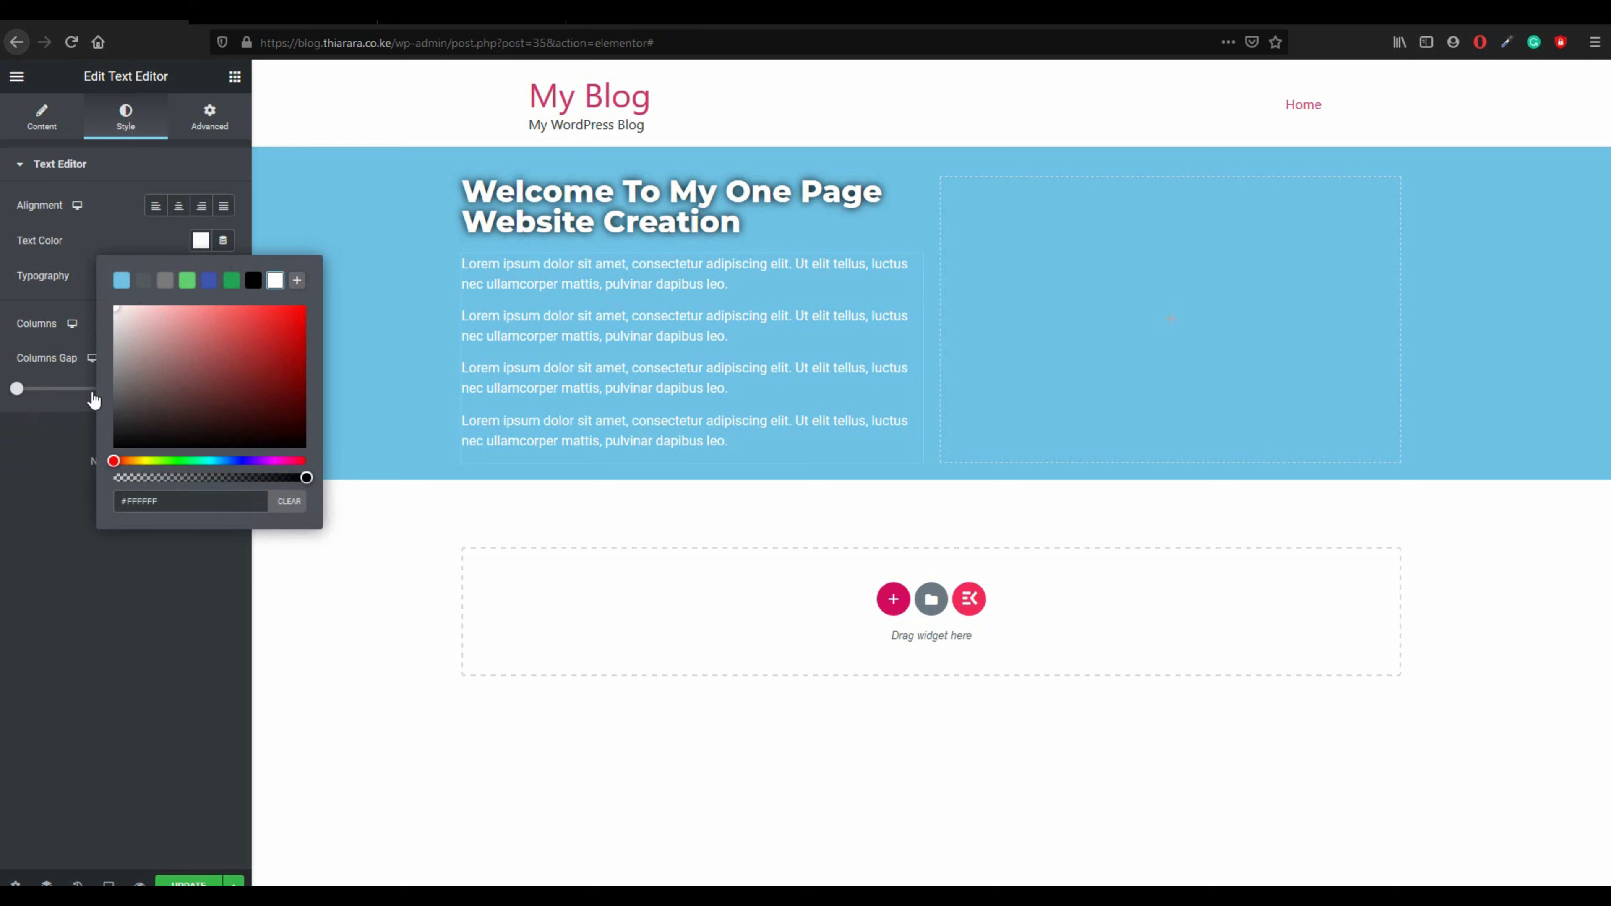
left_click(224, 276)
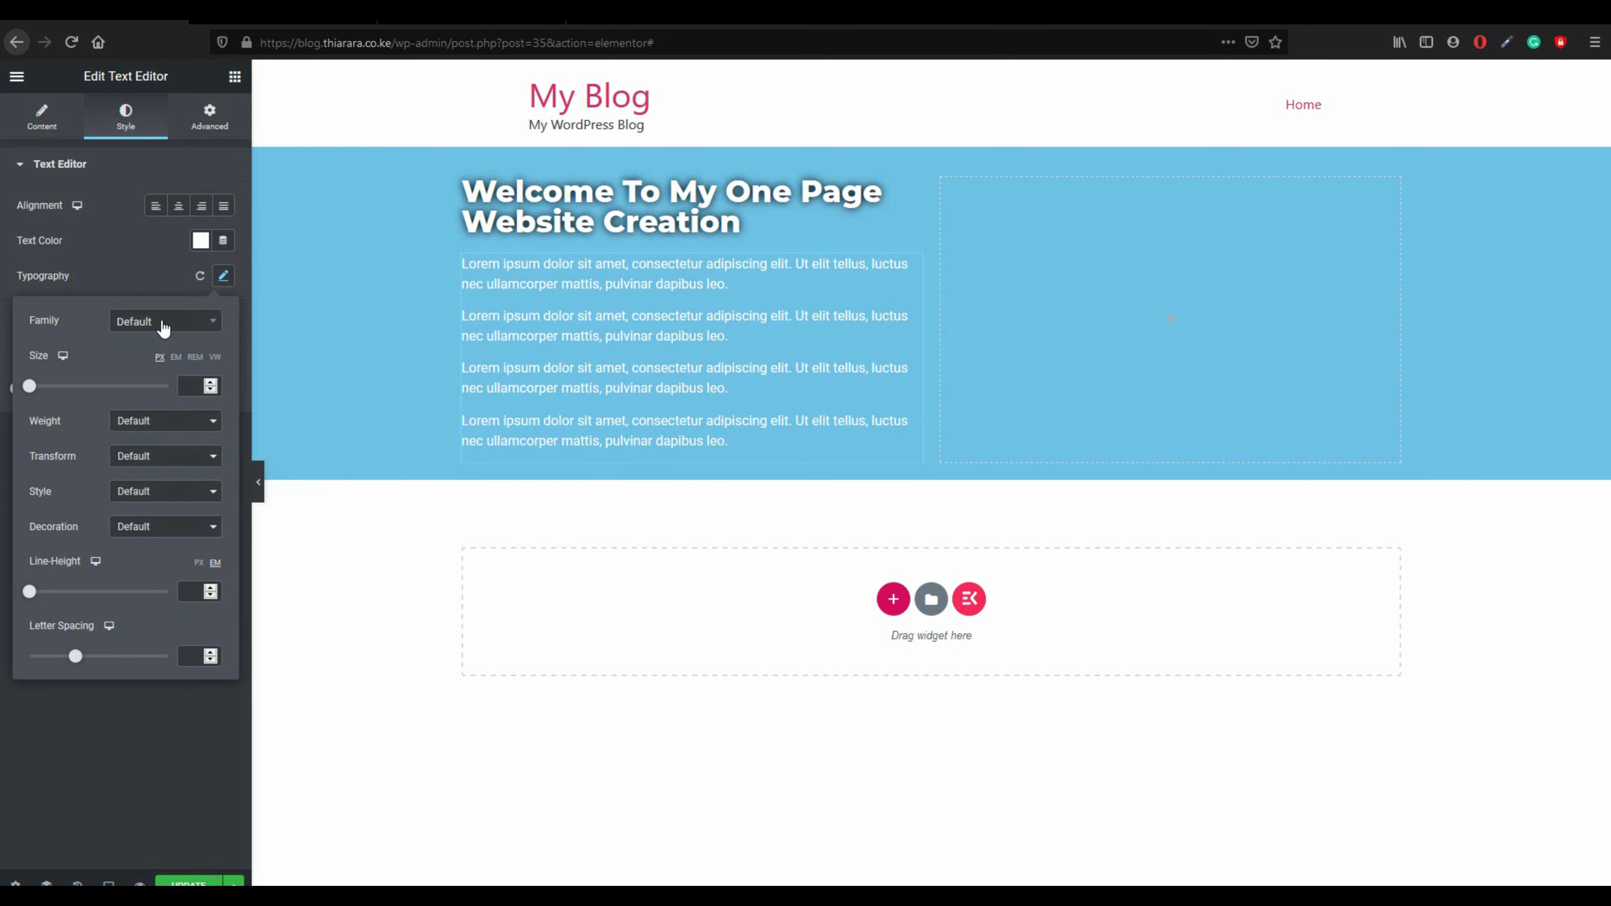
left_click_drag(30, 386, 41, 389)
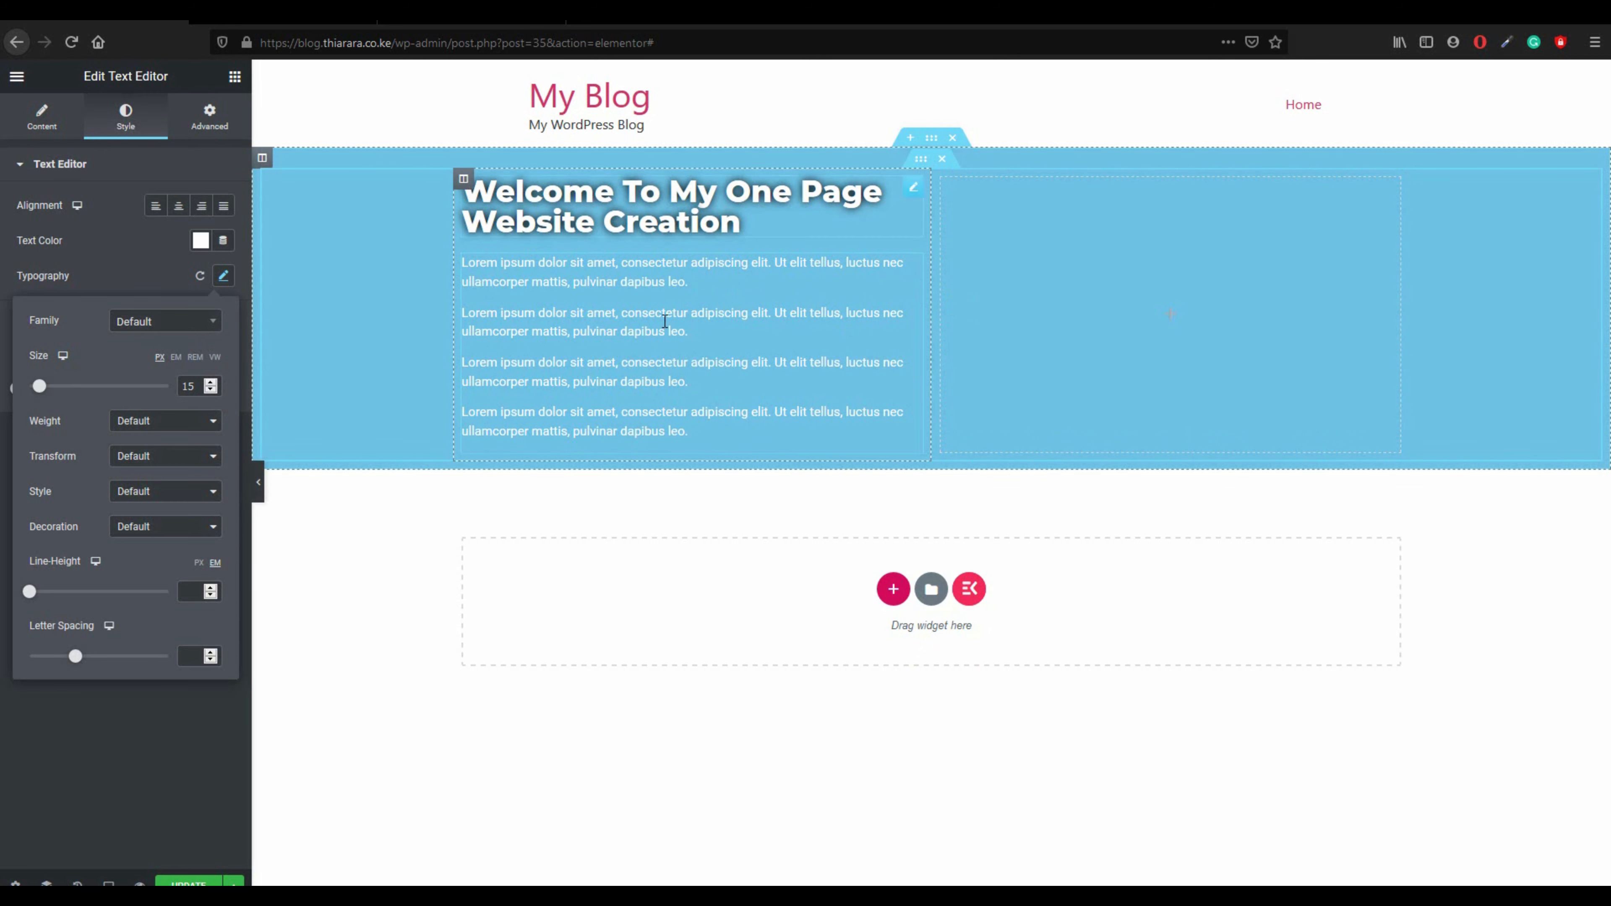
left_click(1014, 298)
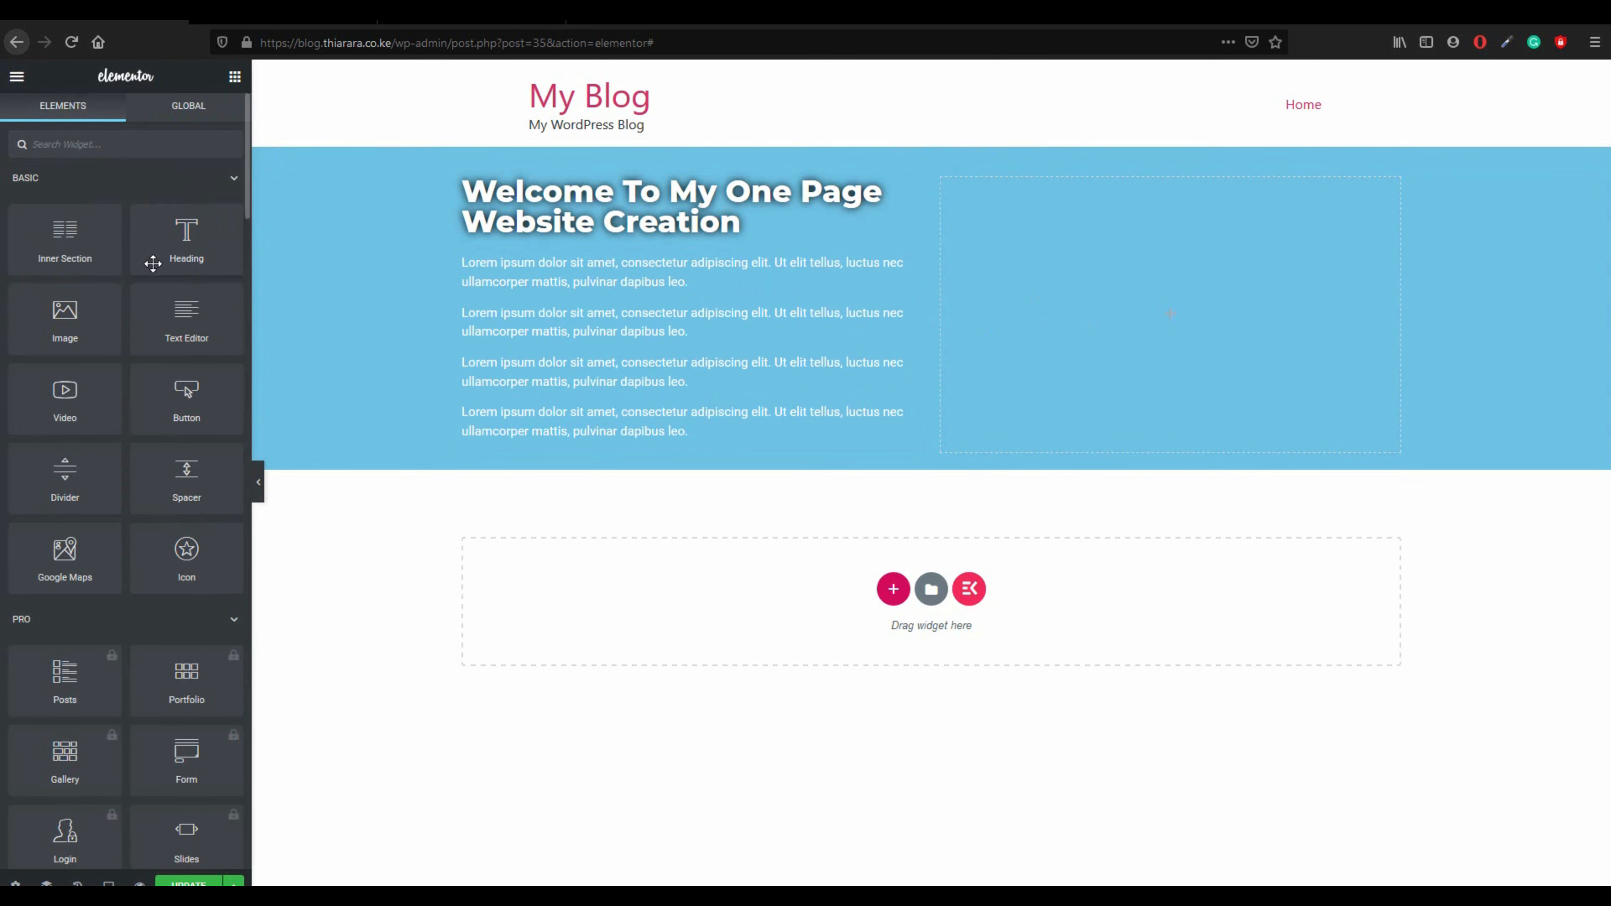
left_click_drag(71, 406, 1112, 296)
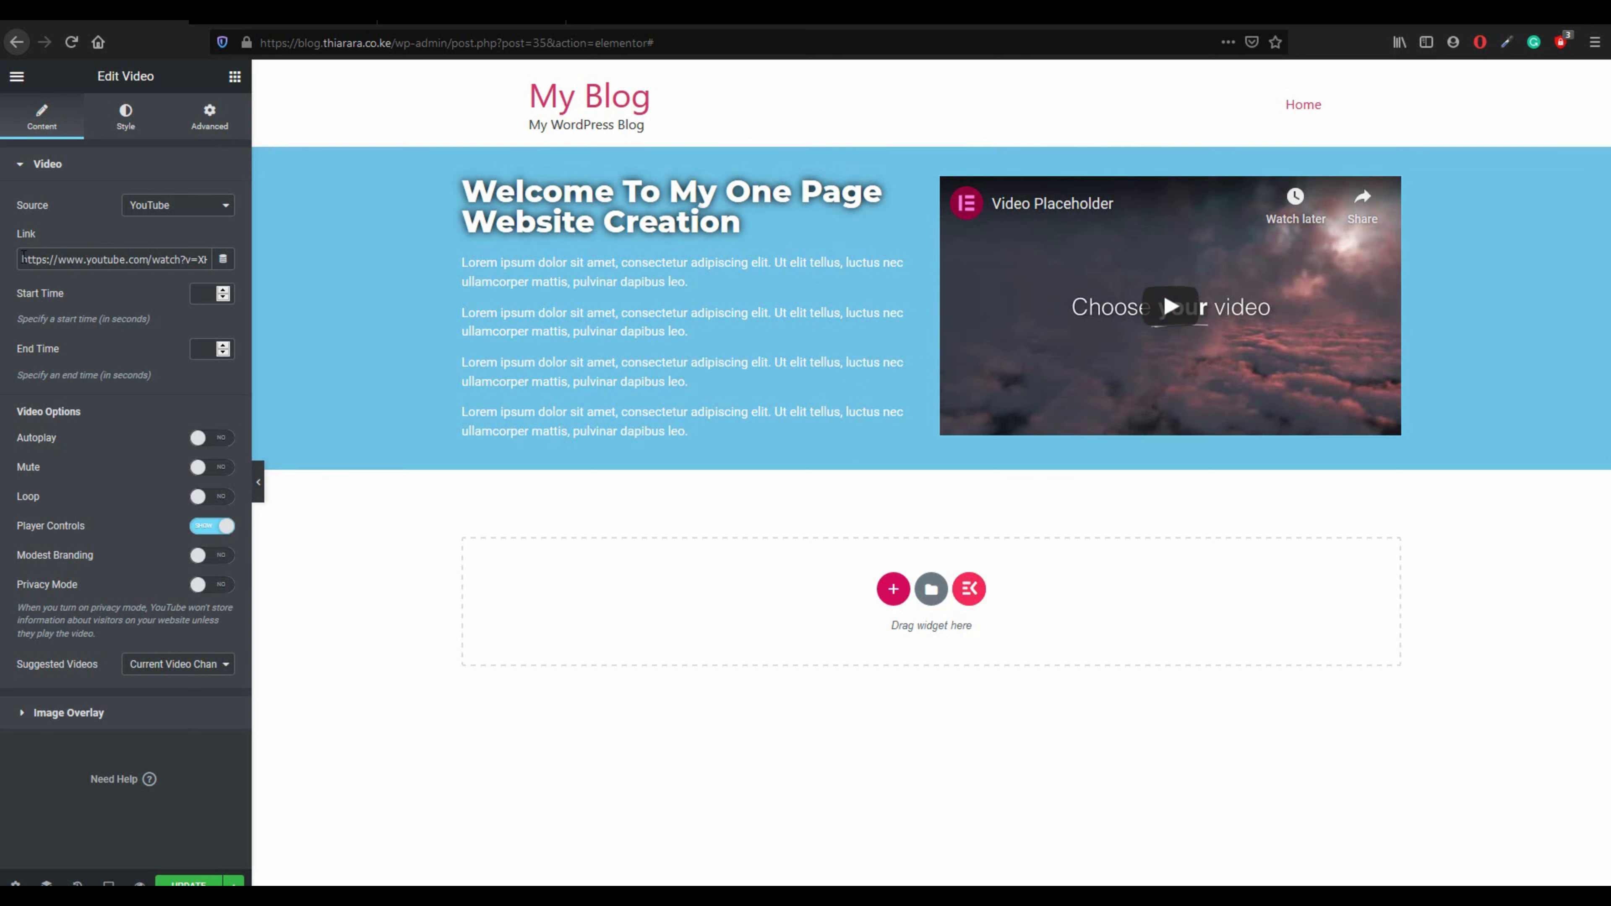
left_click_drag(24, 258, 218, 276)
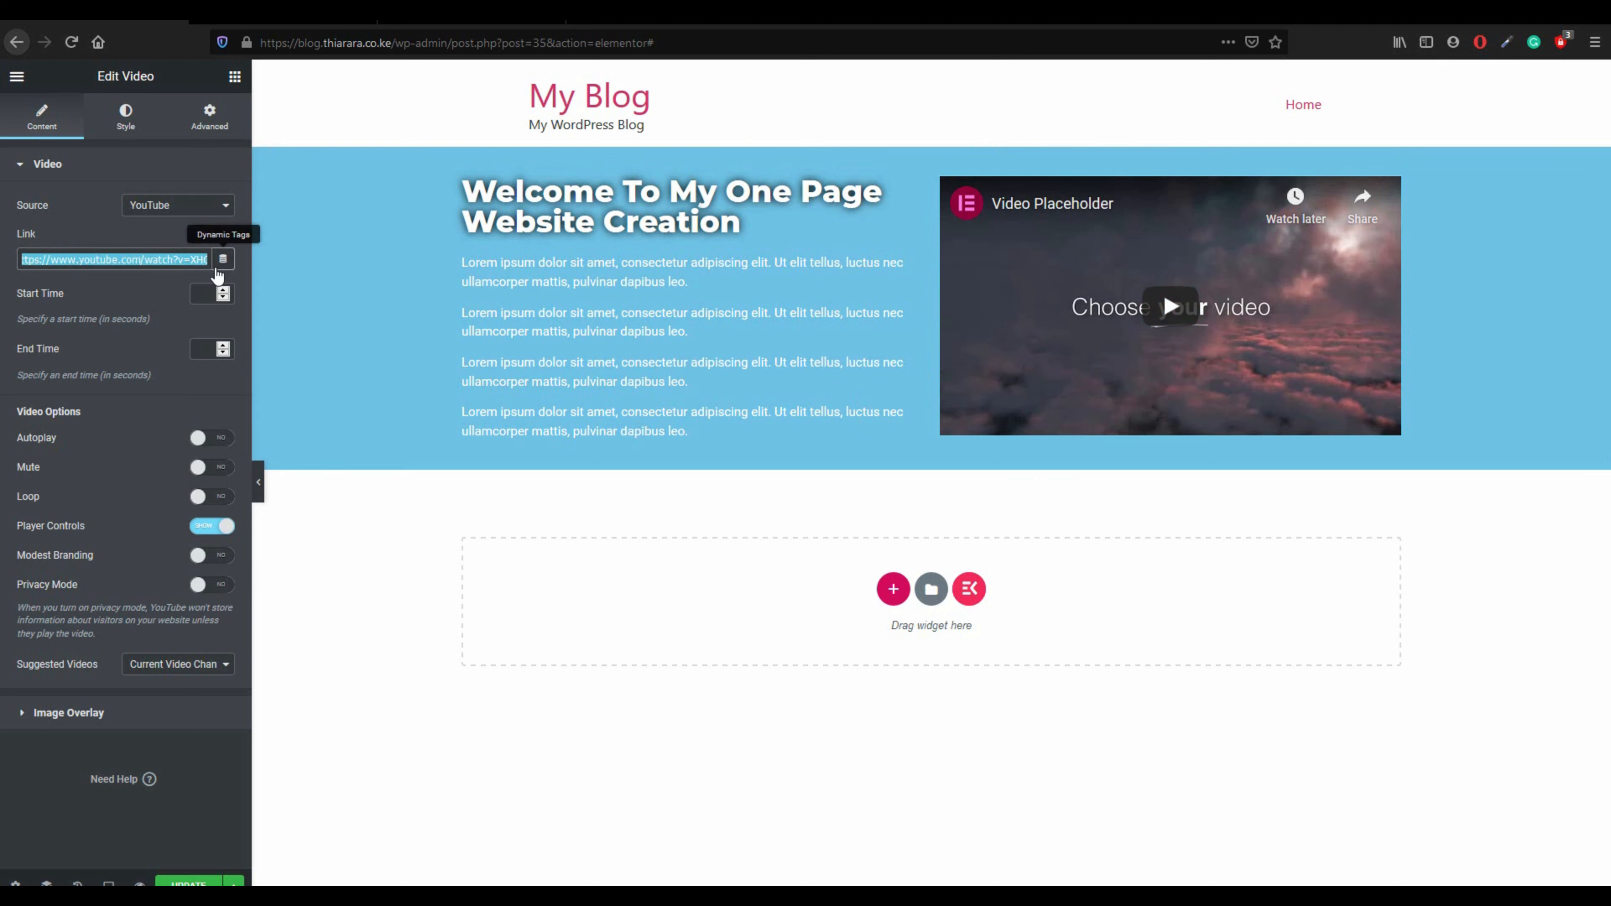
type("https://youtu.be/fSTFBmbURdE")
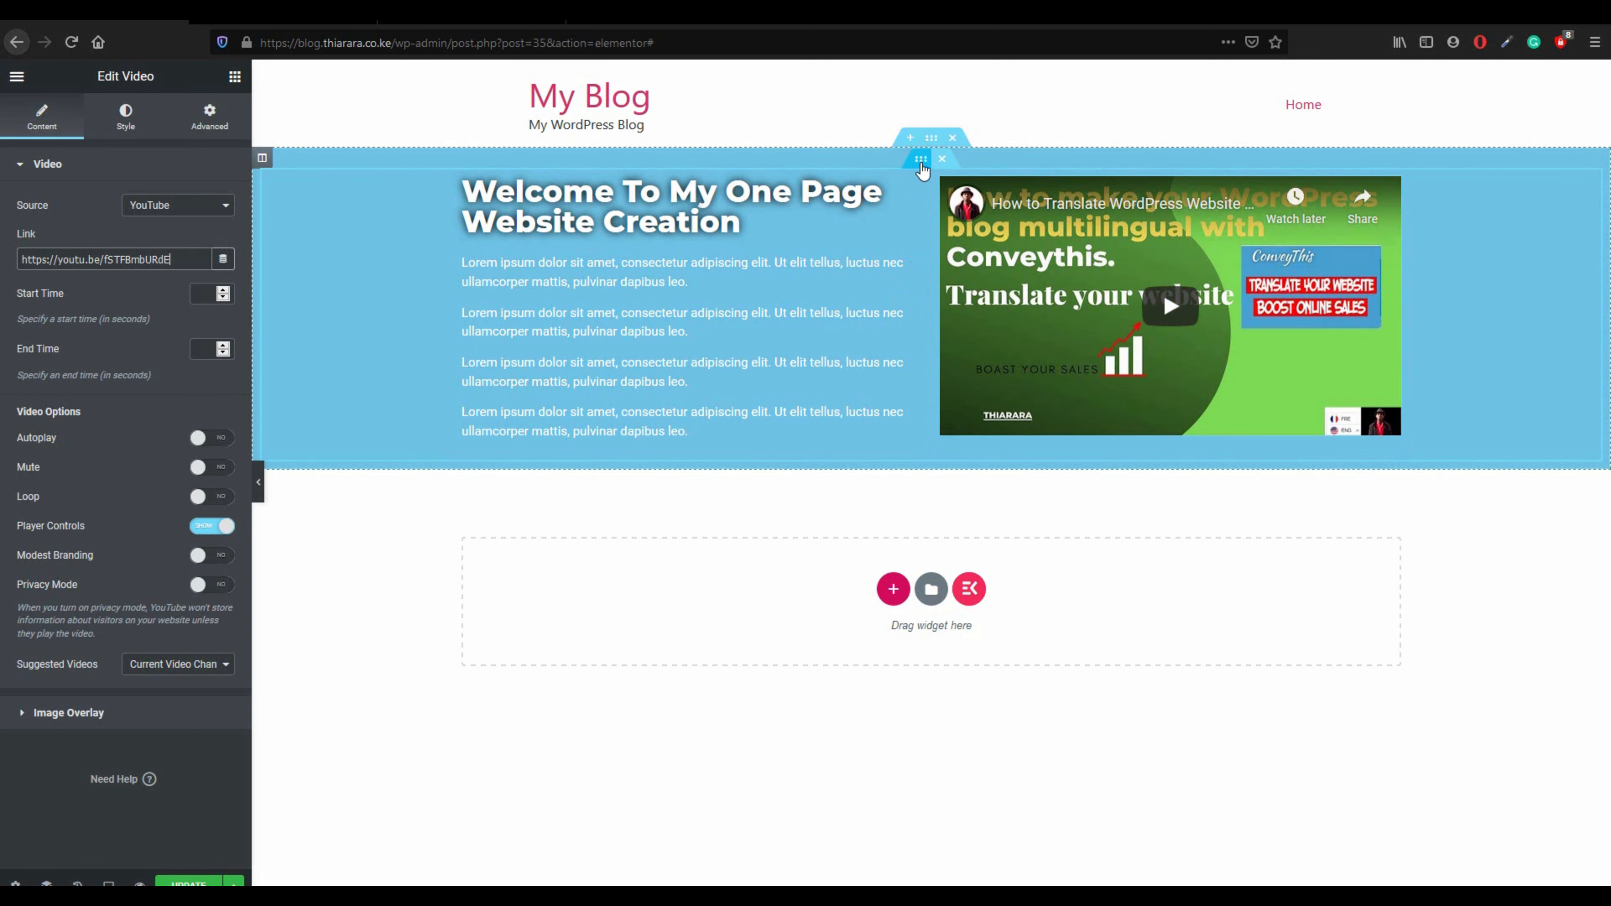
- Set the hero section's padding to 100 px on all four sides
left_click(932, 140)
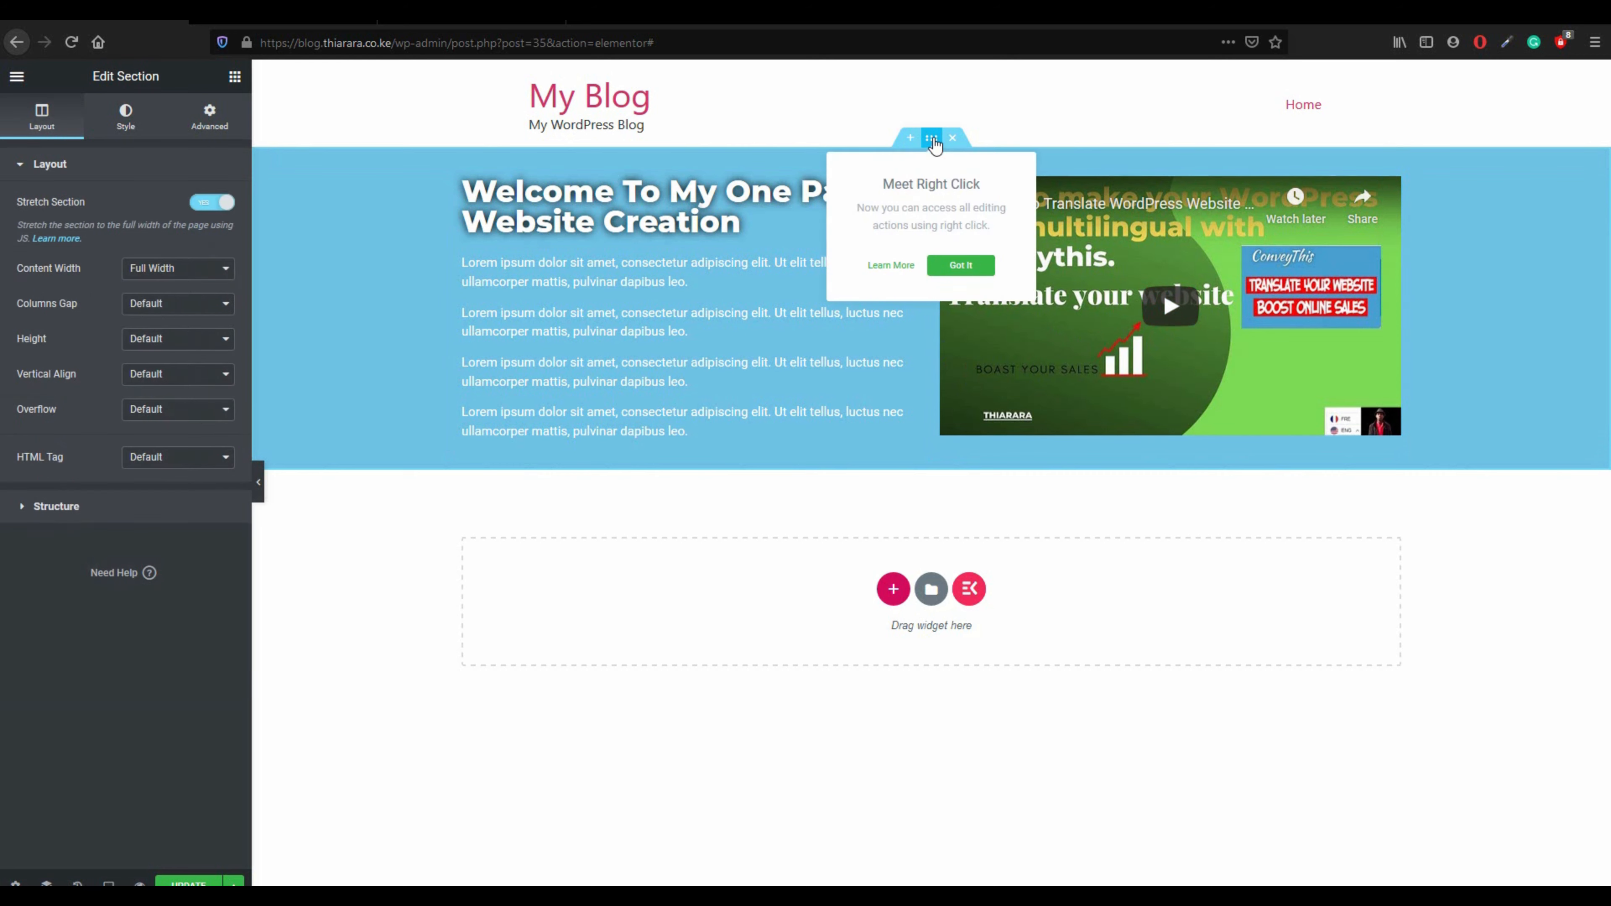
left_click(210, 113)
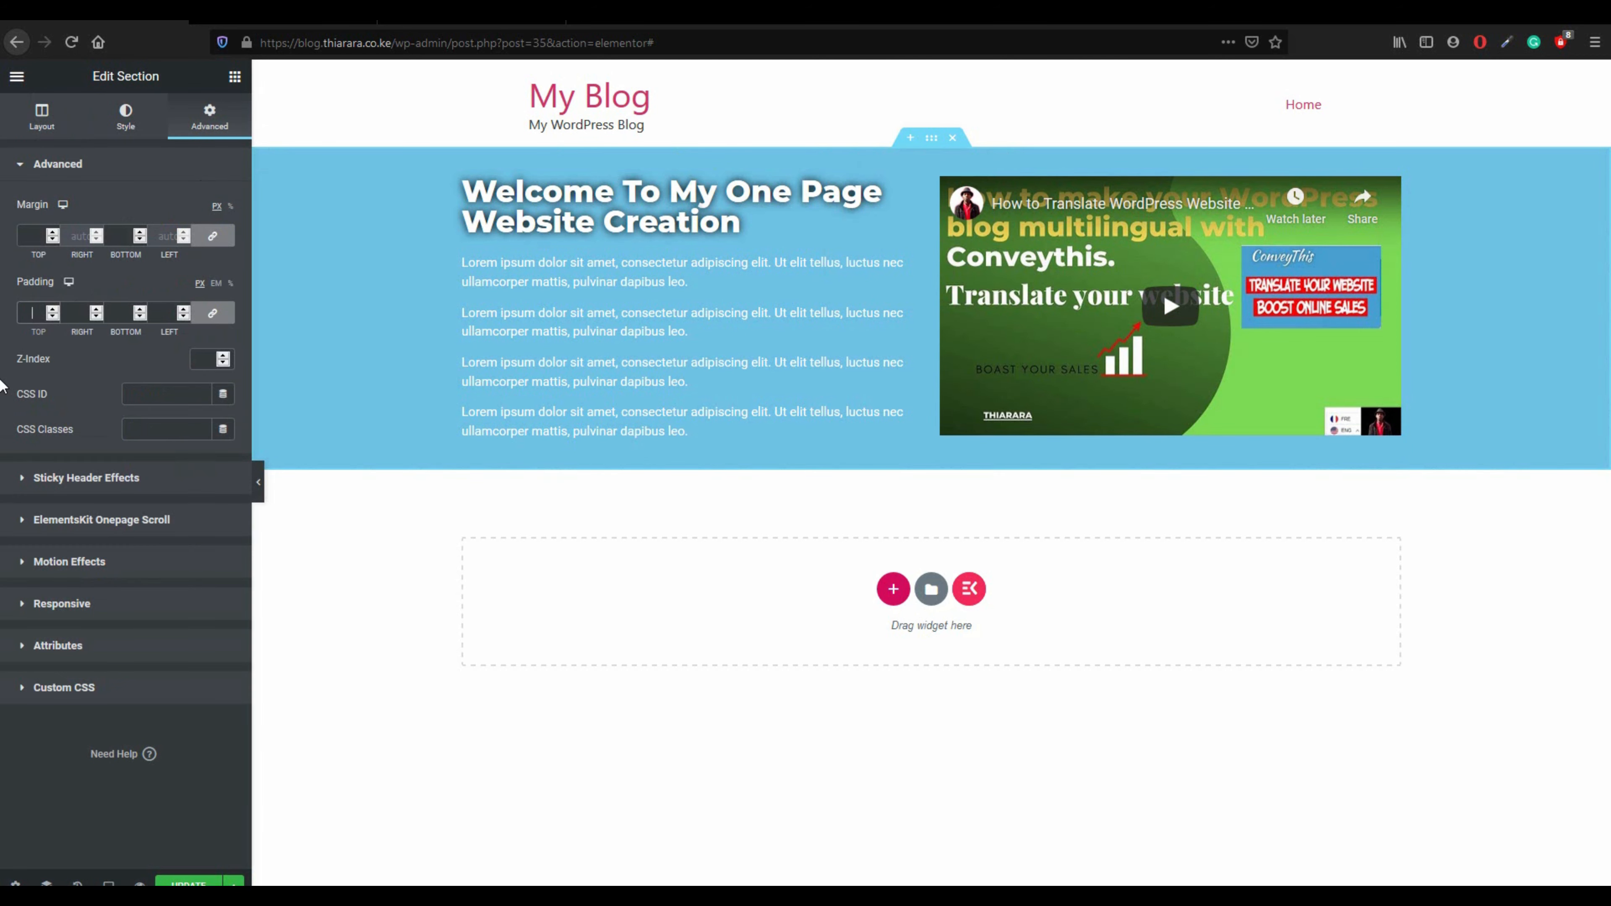
type("100")
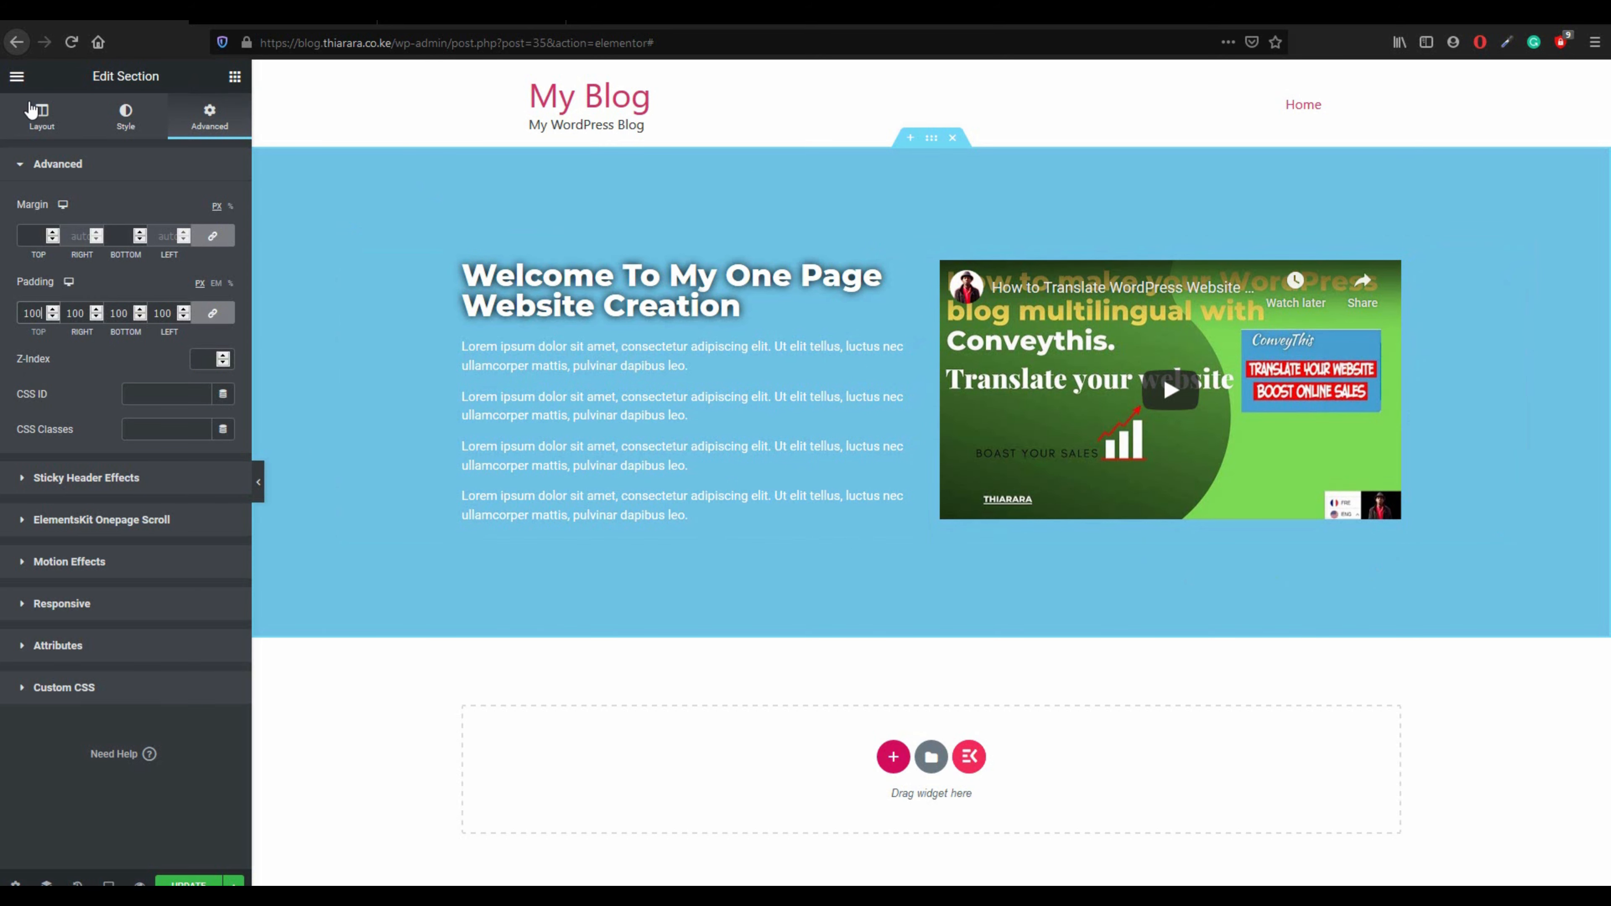
- Add a centred Heading widget reading "One page website" above the hero section's two columns
left_click(234, 77)
left_click_drag(186, 235, 898, 259)
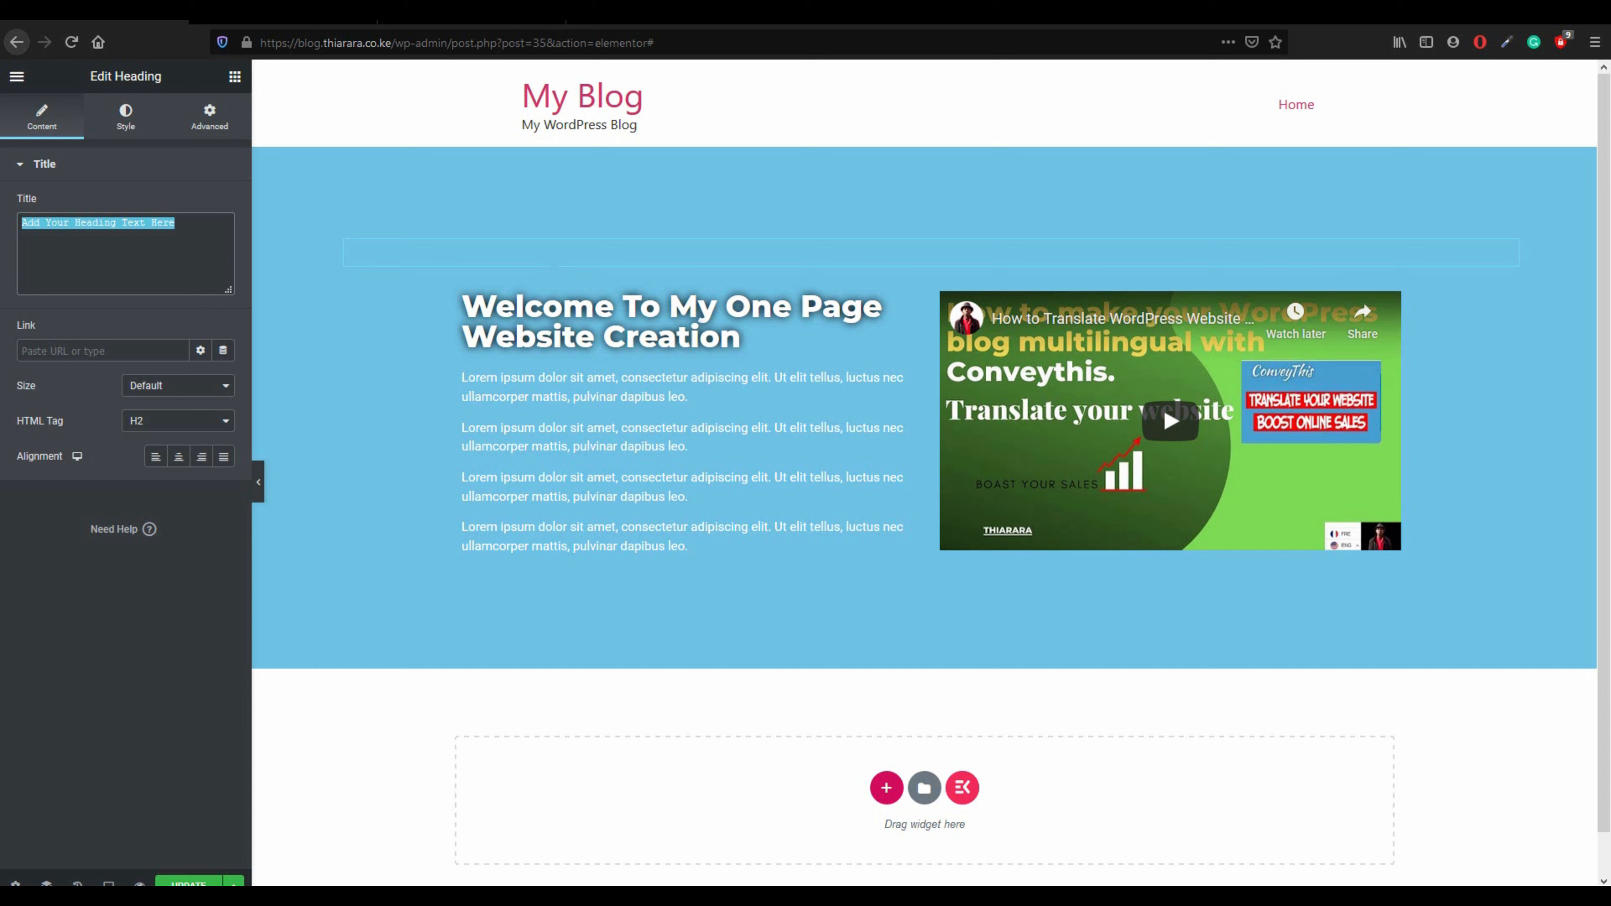
type("One page website")
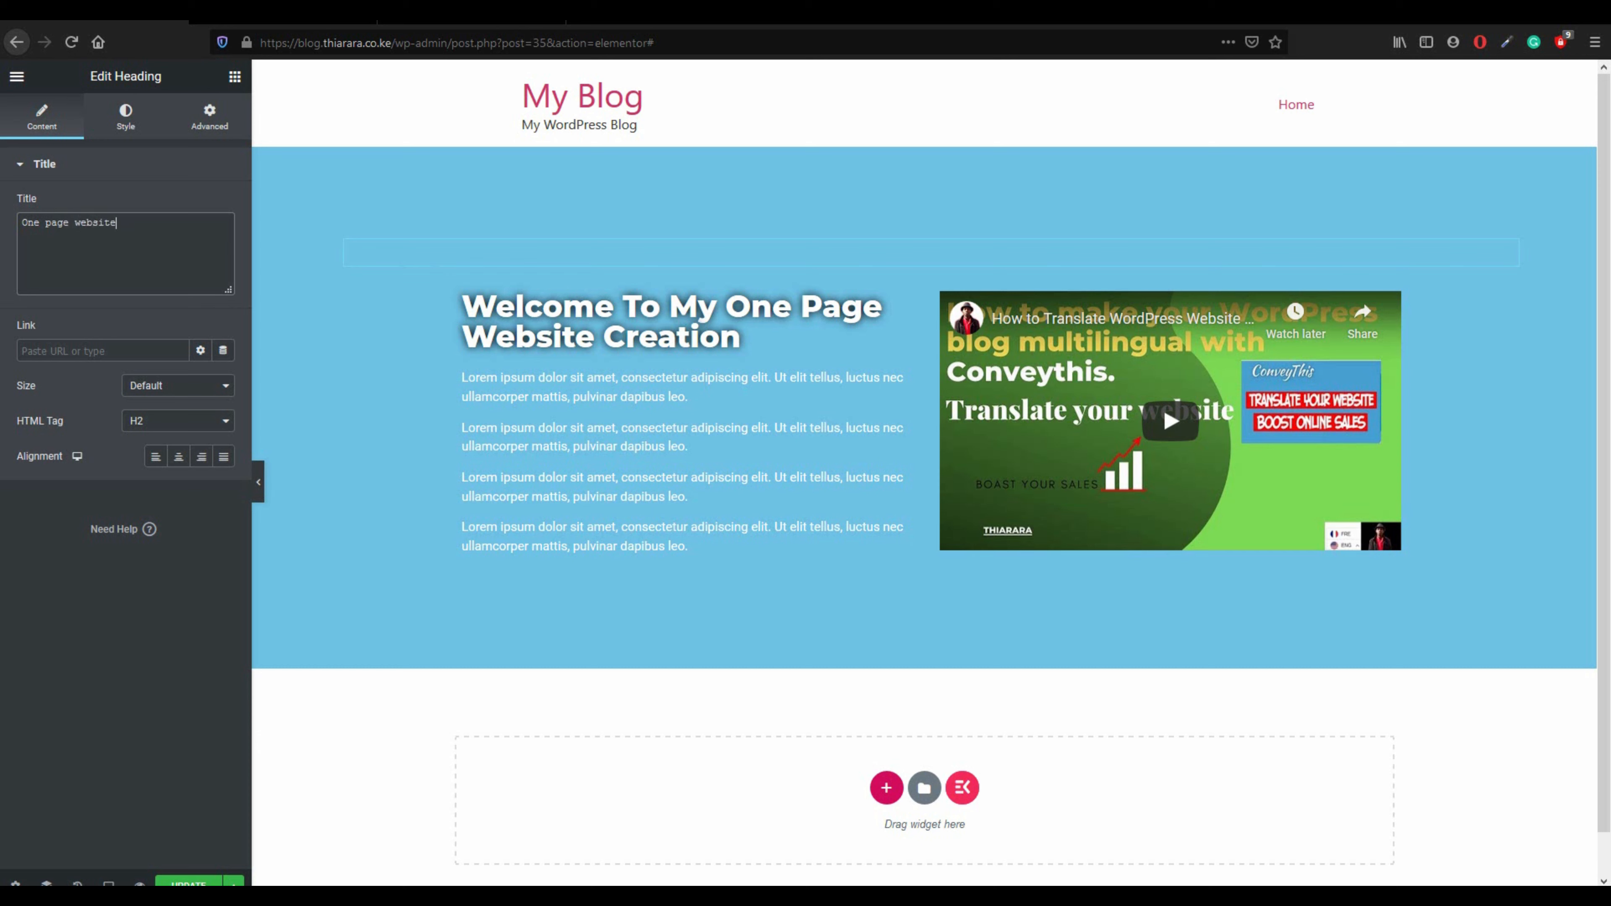
left_click(178, 456)
- Try white as the "One page website" heading's text colour and settle on black #000000
left_click(108, 132)
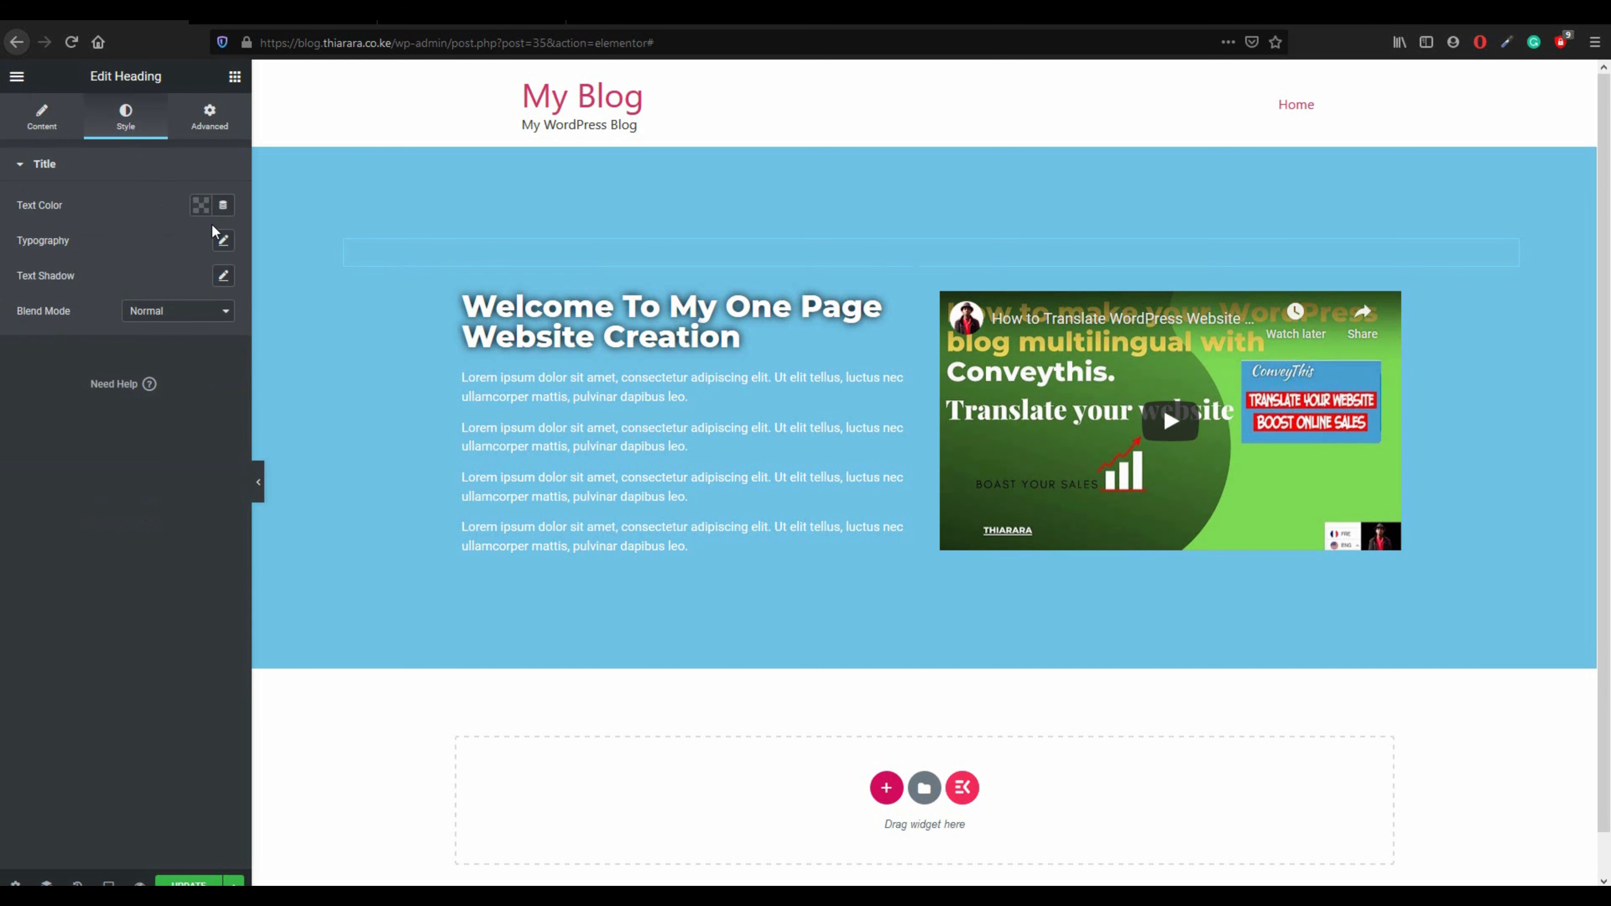
left_click(201, 205)
left_click(273, 247)
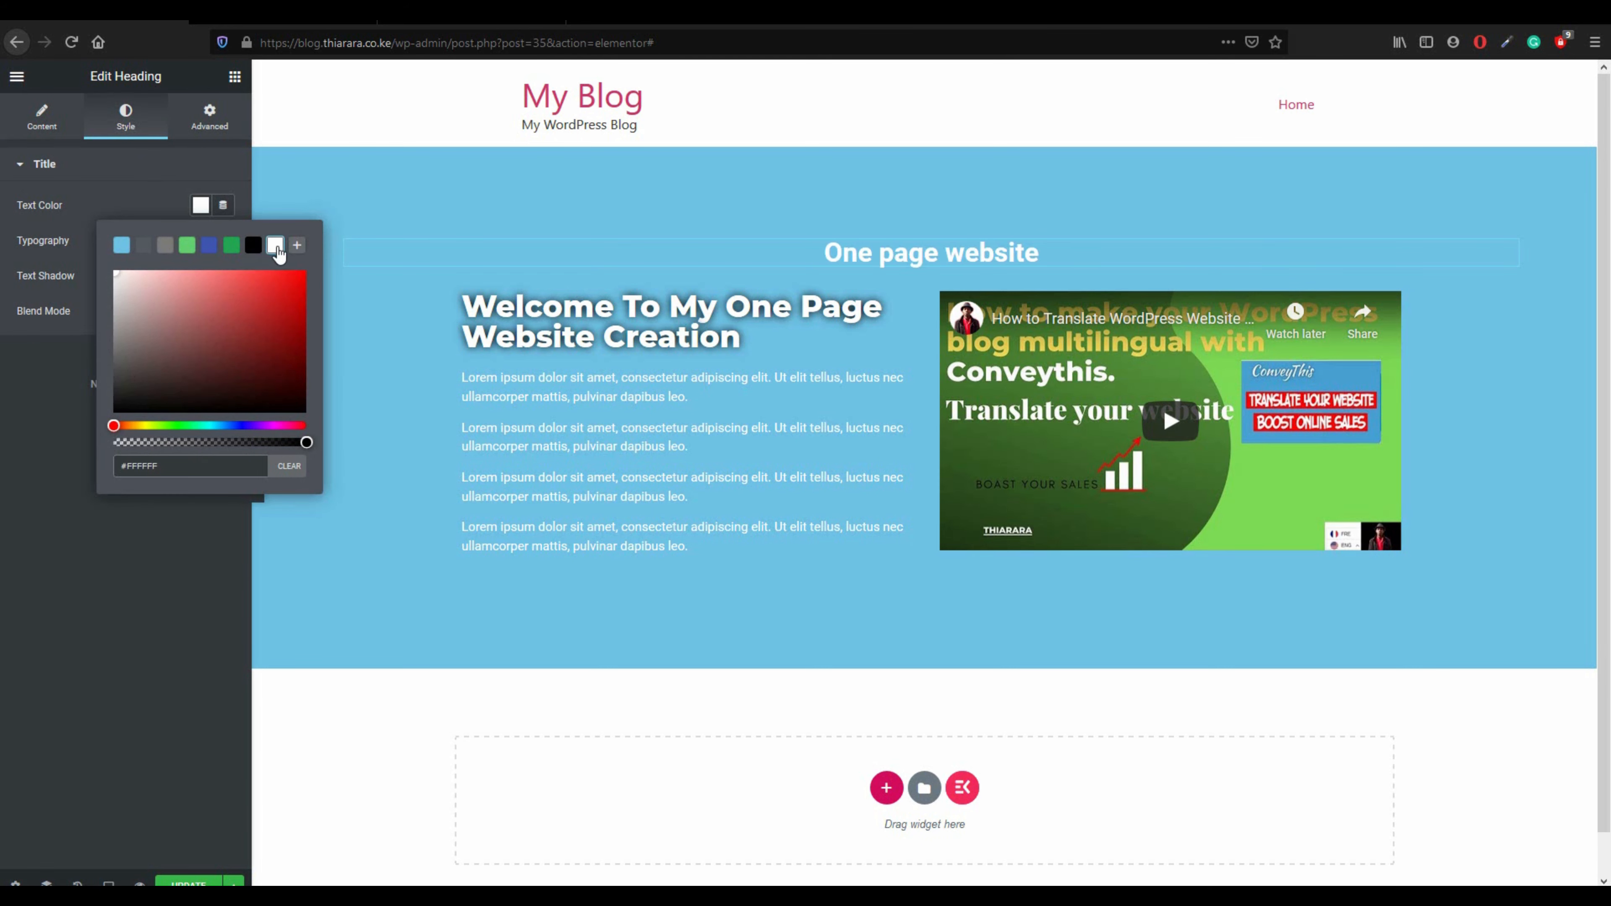
left_click(256, 246)
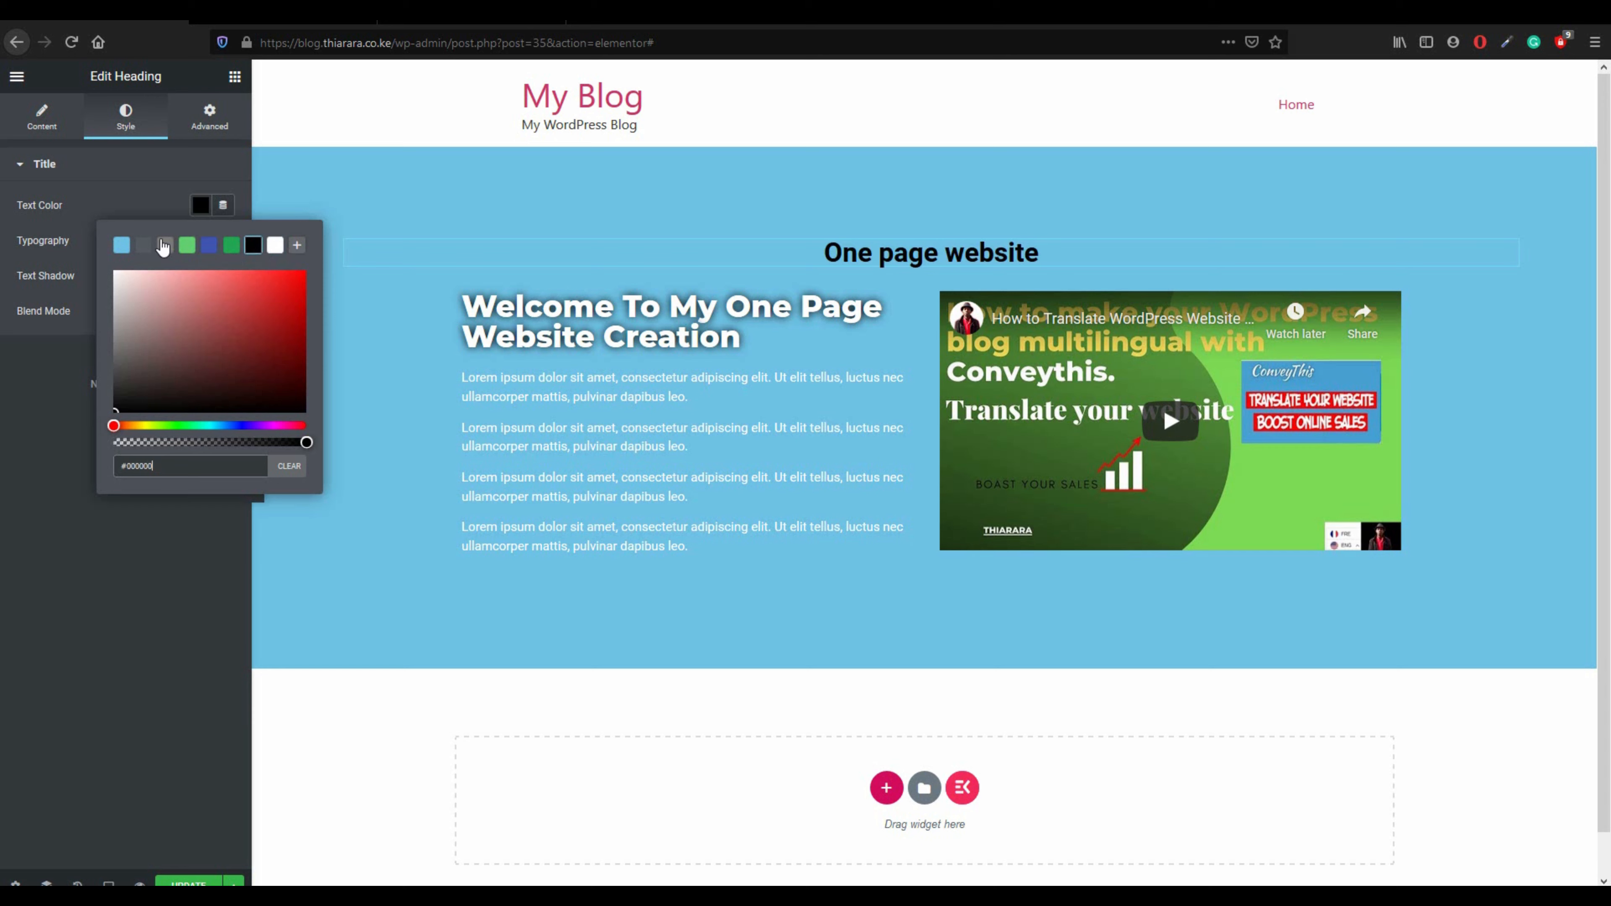
left_click(164, 166)
left_click(164, 166)
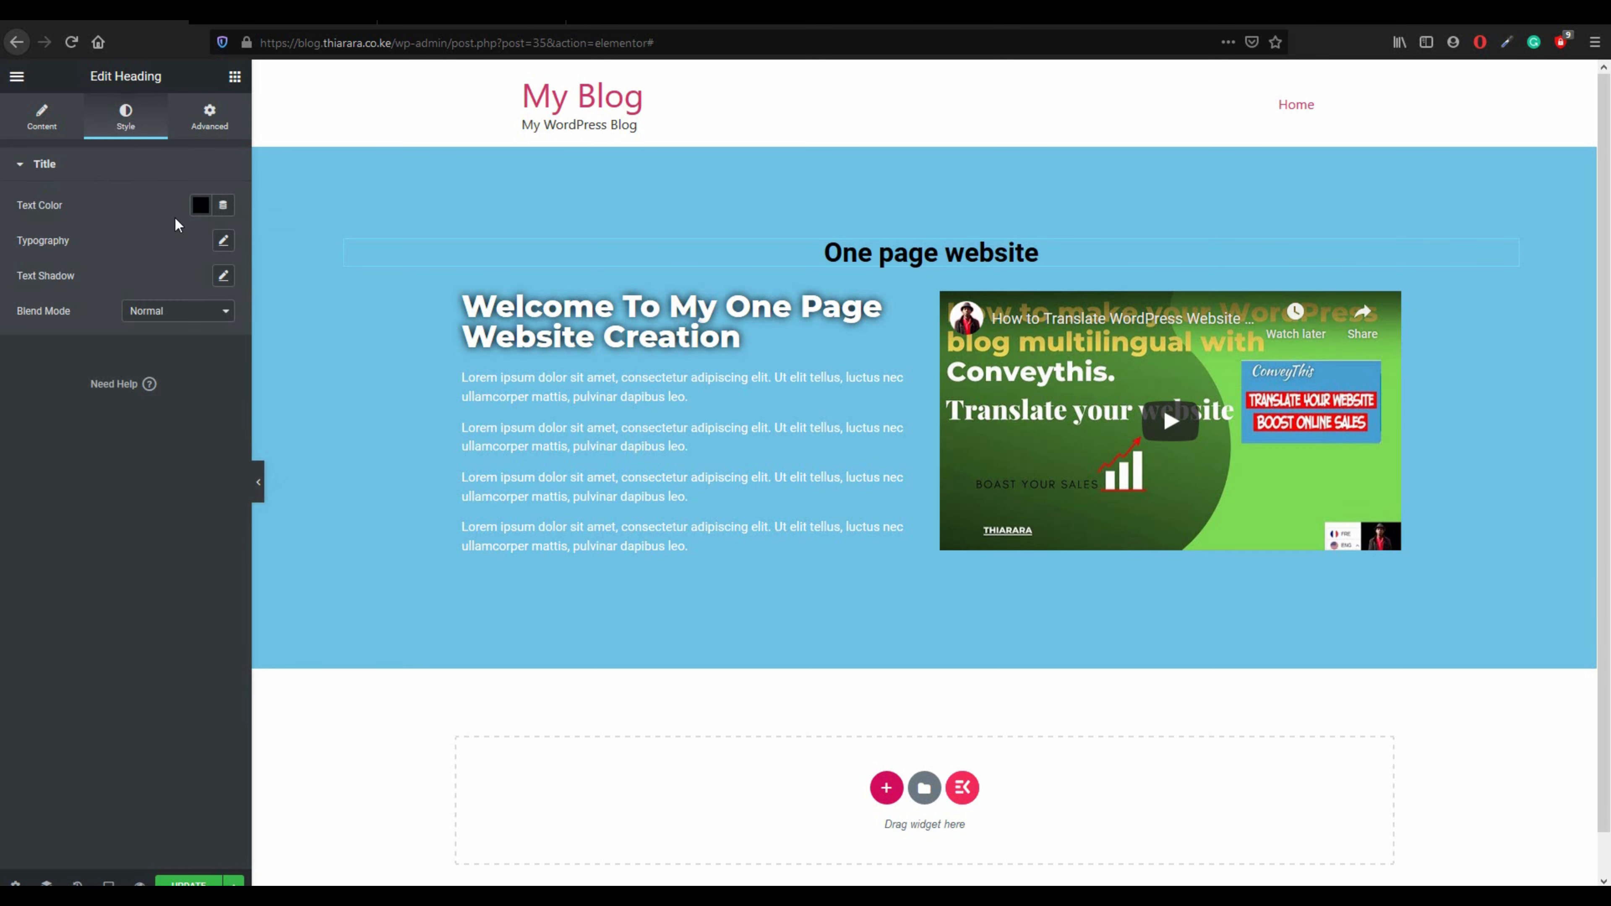
- Set the "One page website" heading's typography to Montserrat at 35 px, weight 800, with the Capitalize transform and Underline decoration
left_click(222, 242)
left_click(174, 288)
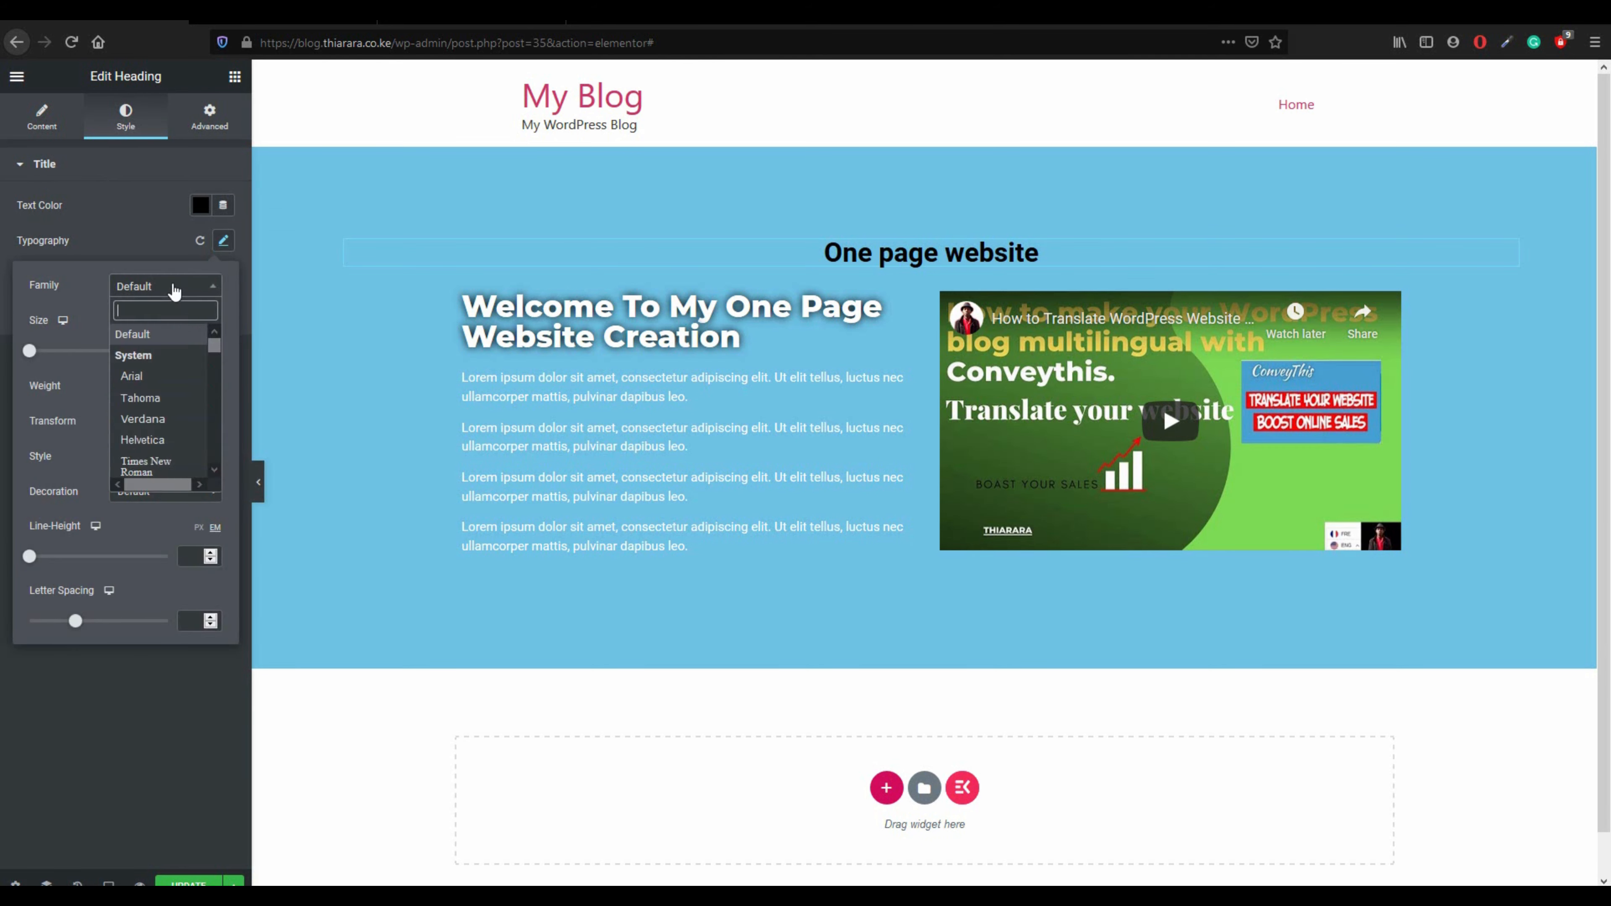
type("mont")
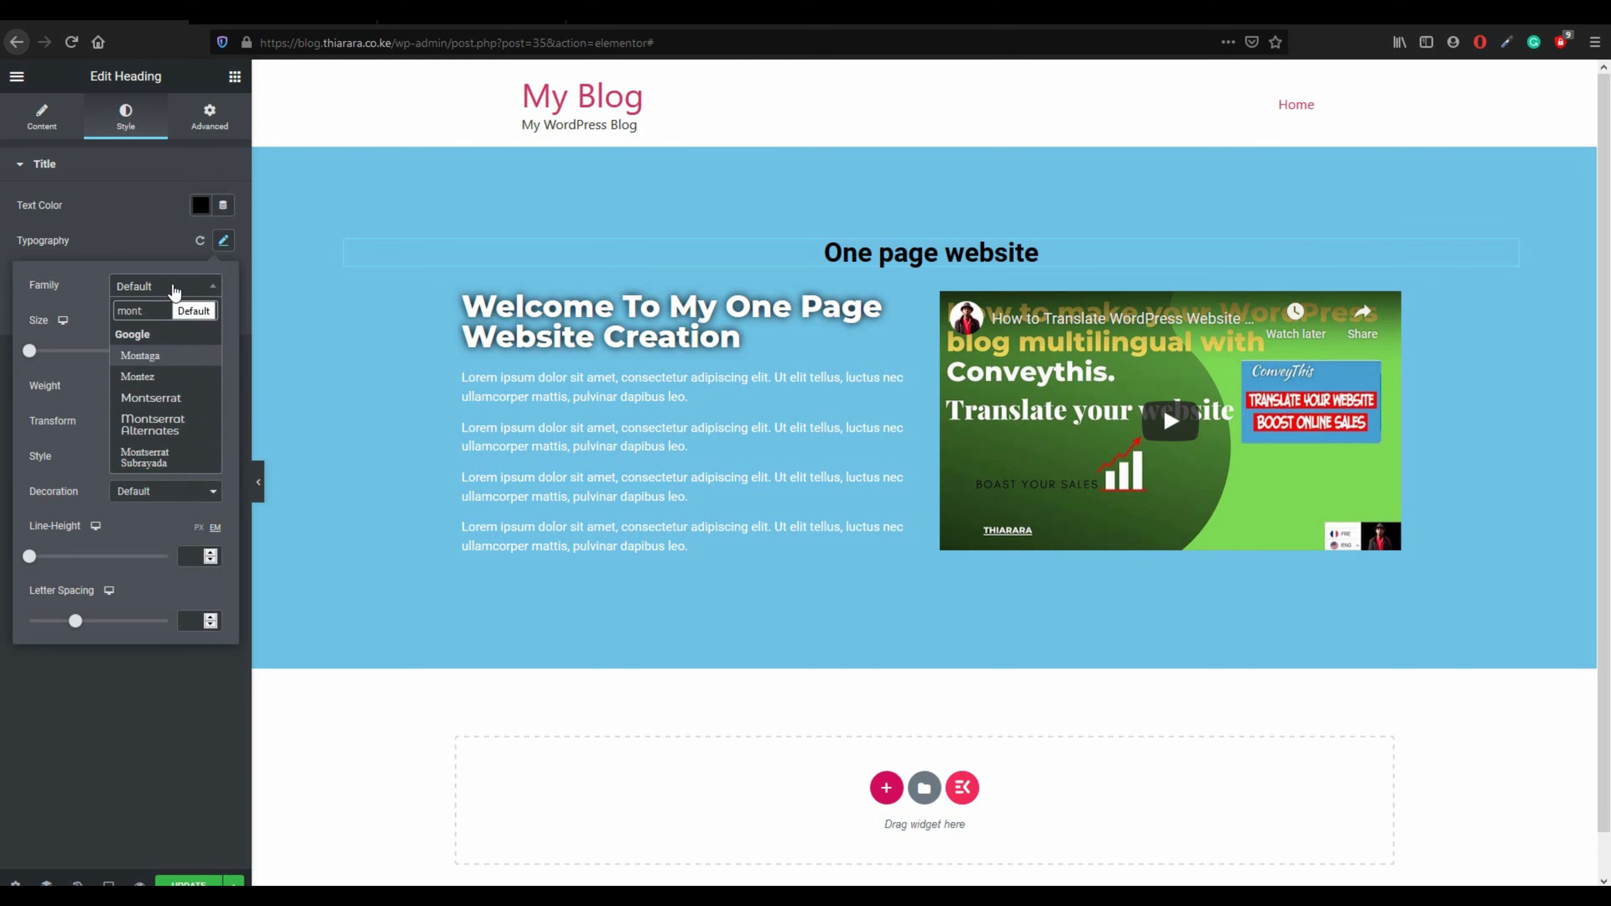
left_click(152, 398)
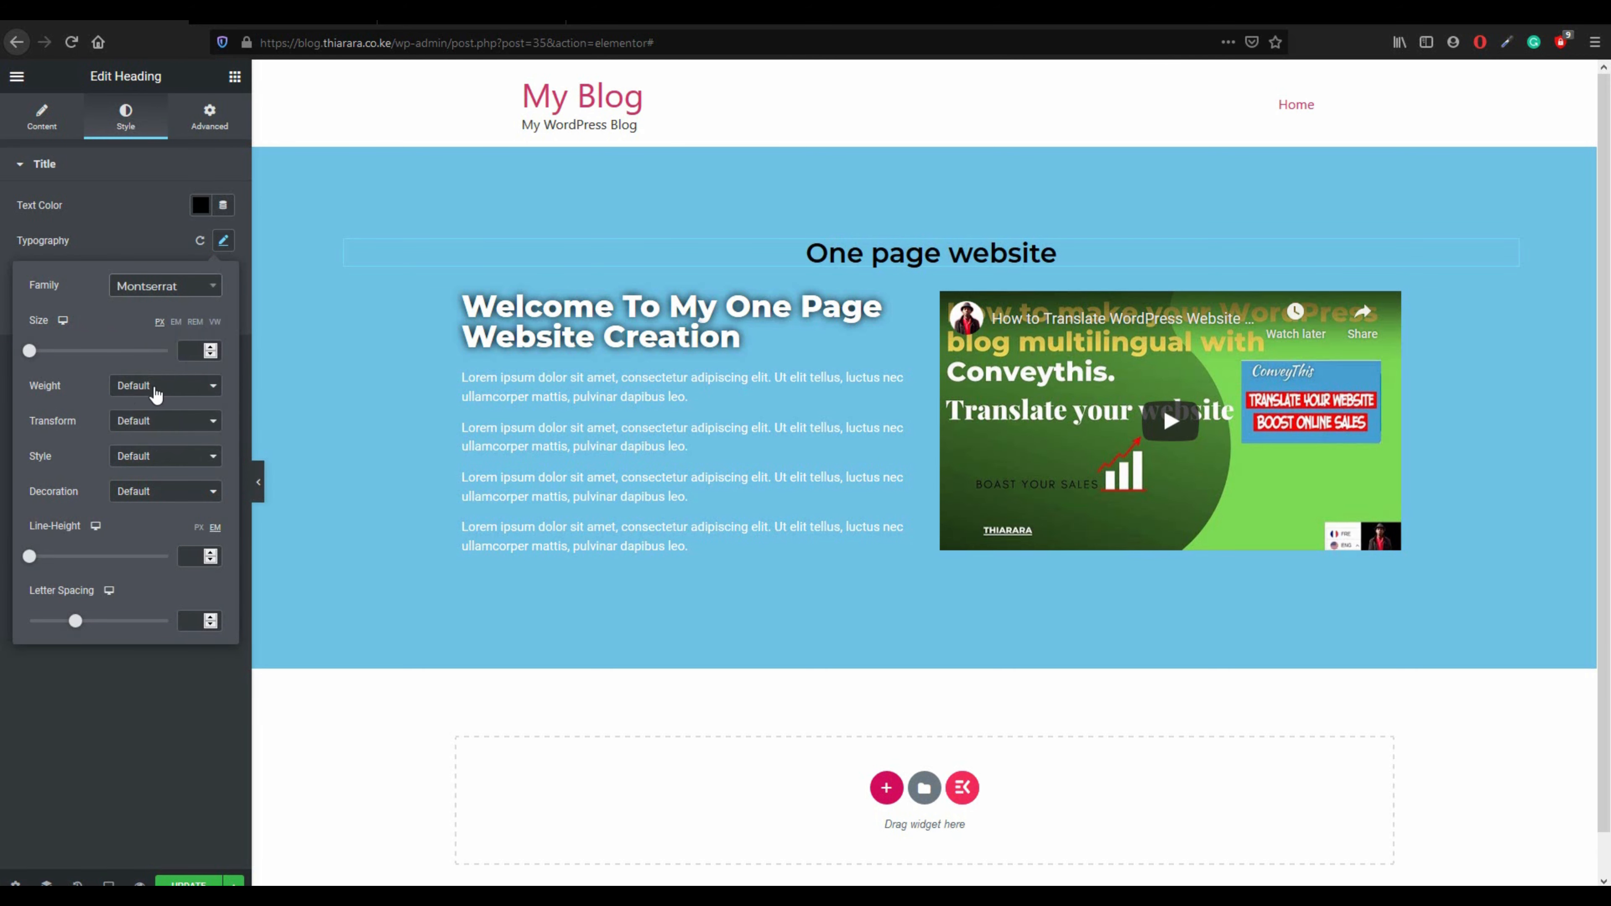
left_click_drag(30, 350, 53, 352)
left_click(150, 391)
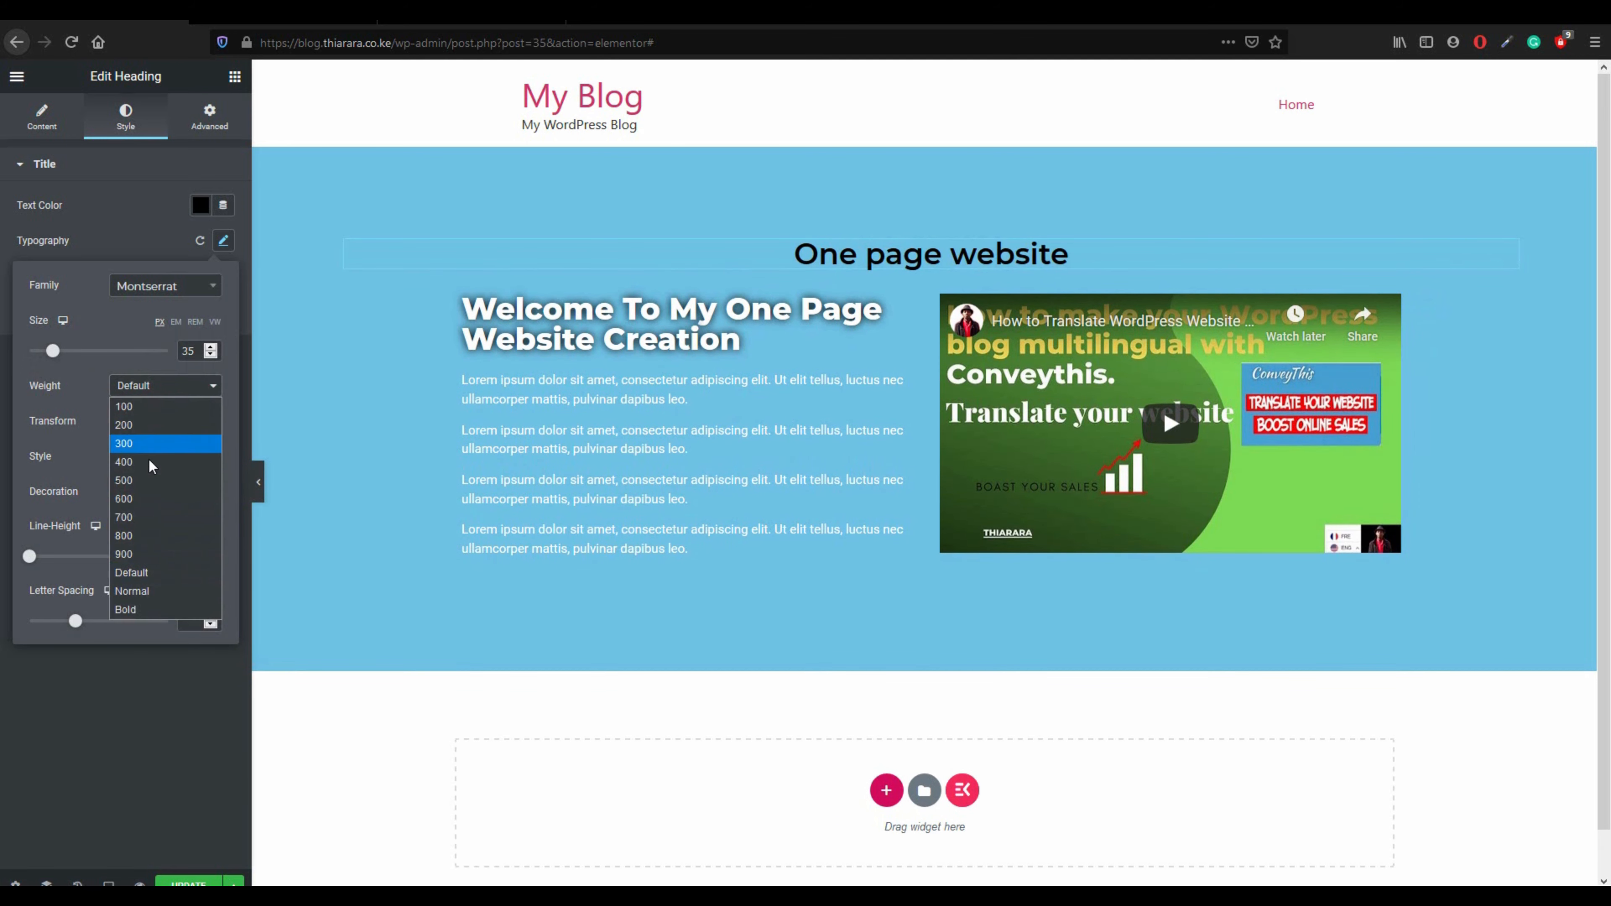
left_click(159, 536)
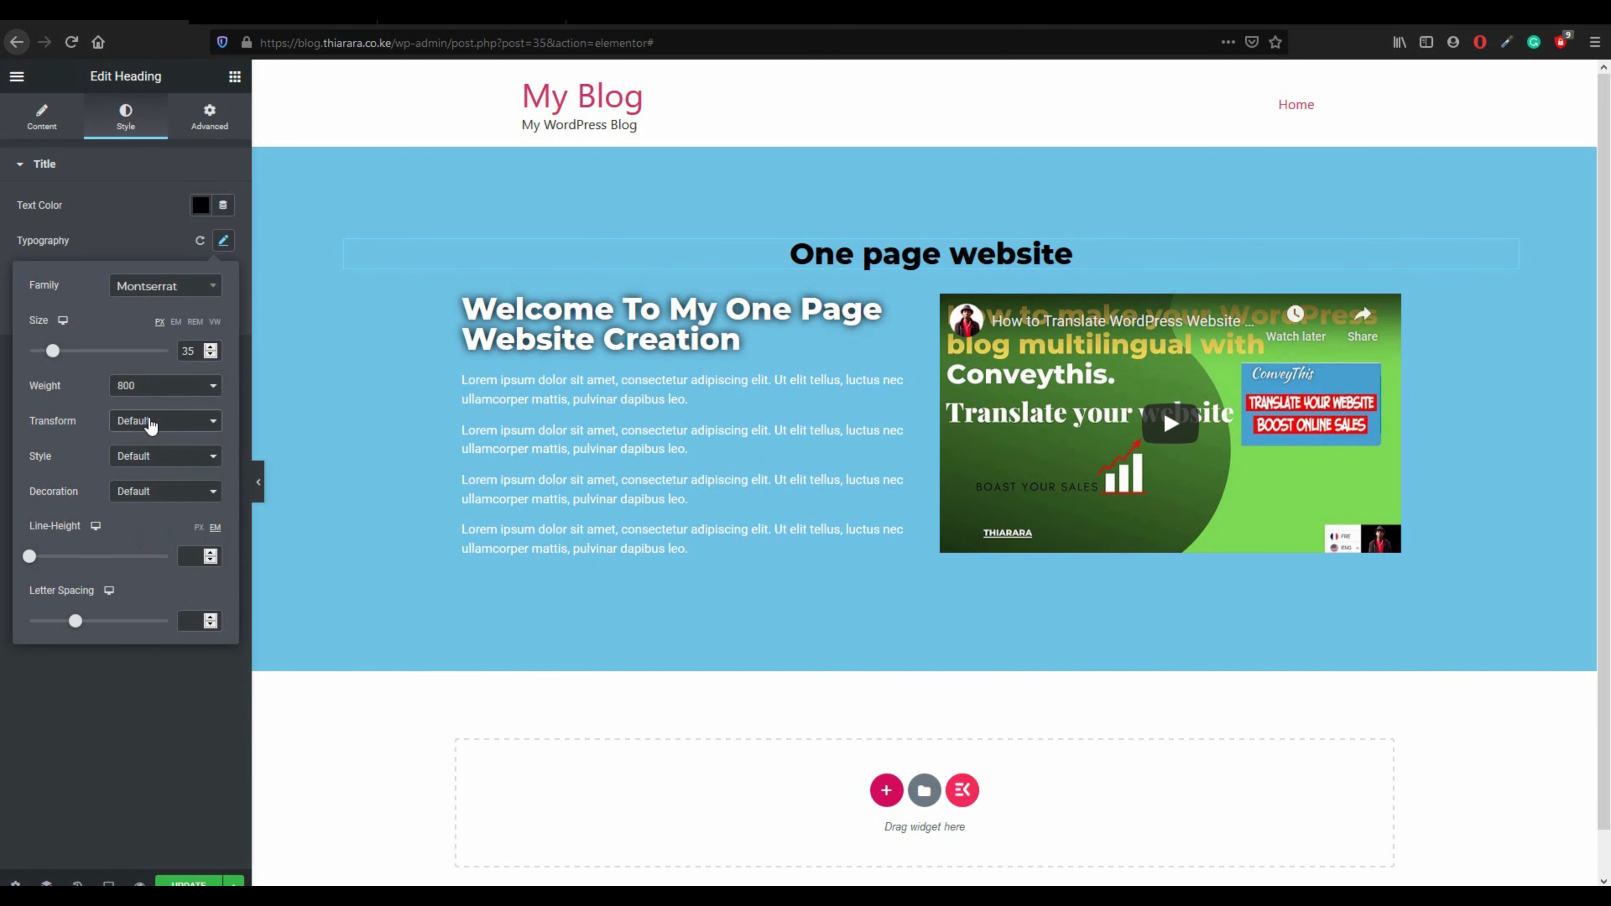
left_click(150, 422)
left_click(164, 507)
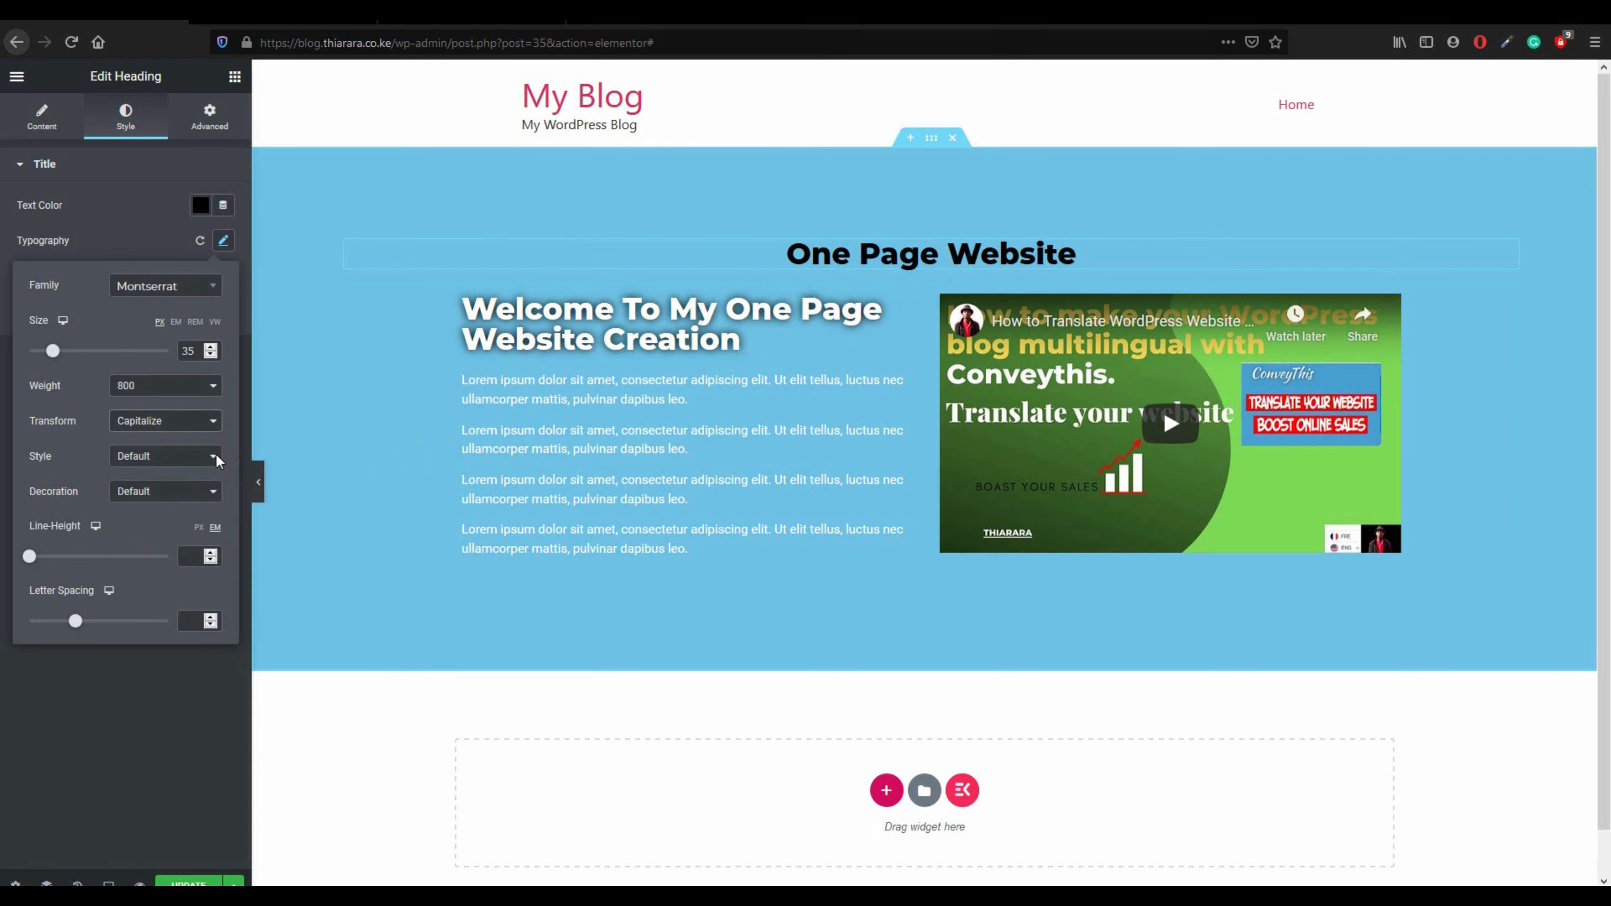
left_click(164, 492)
left_click(170, 532)
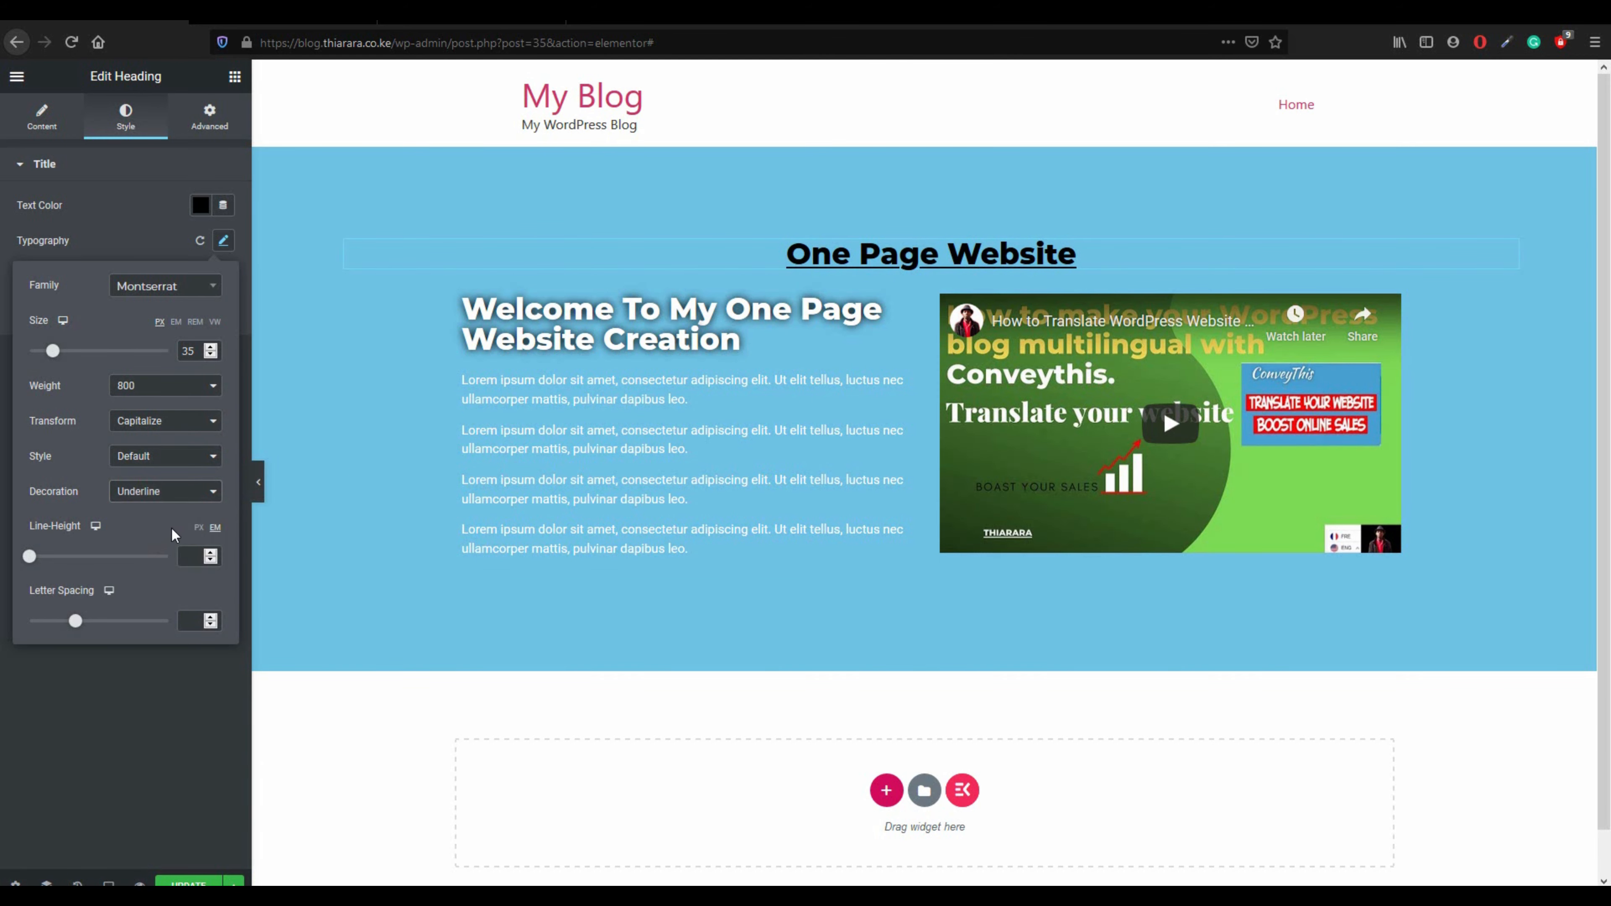
- Duplicate the whole hero section
scroll(978, 475, "down", 1)
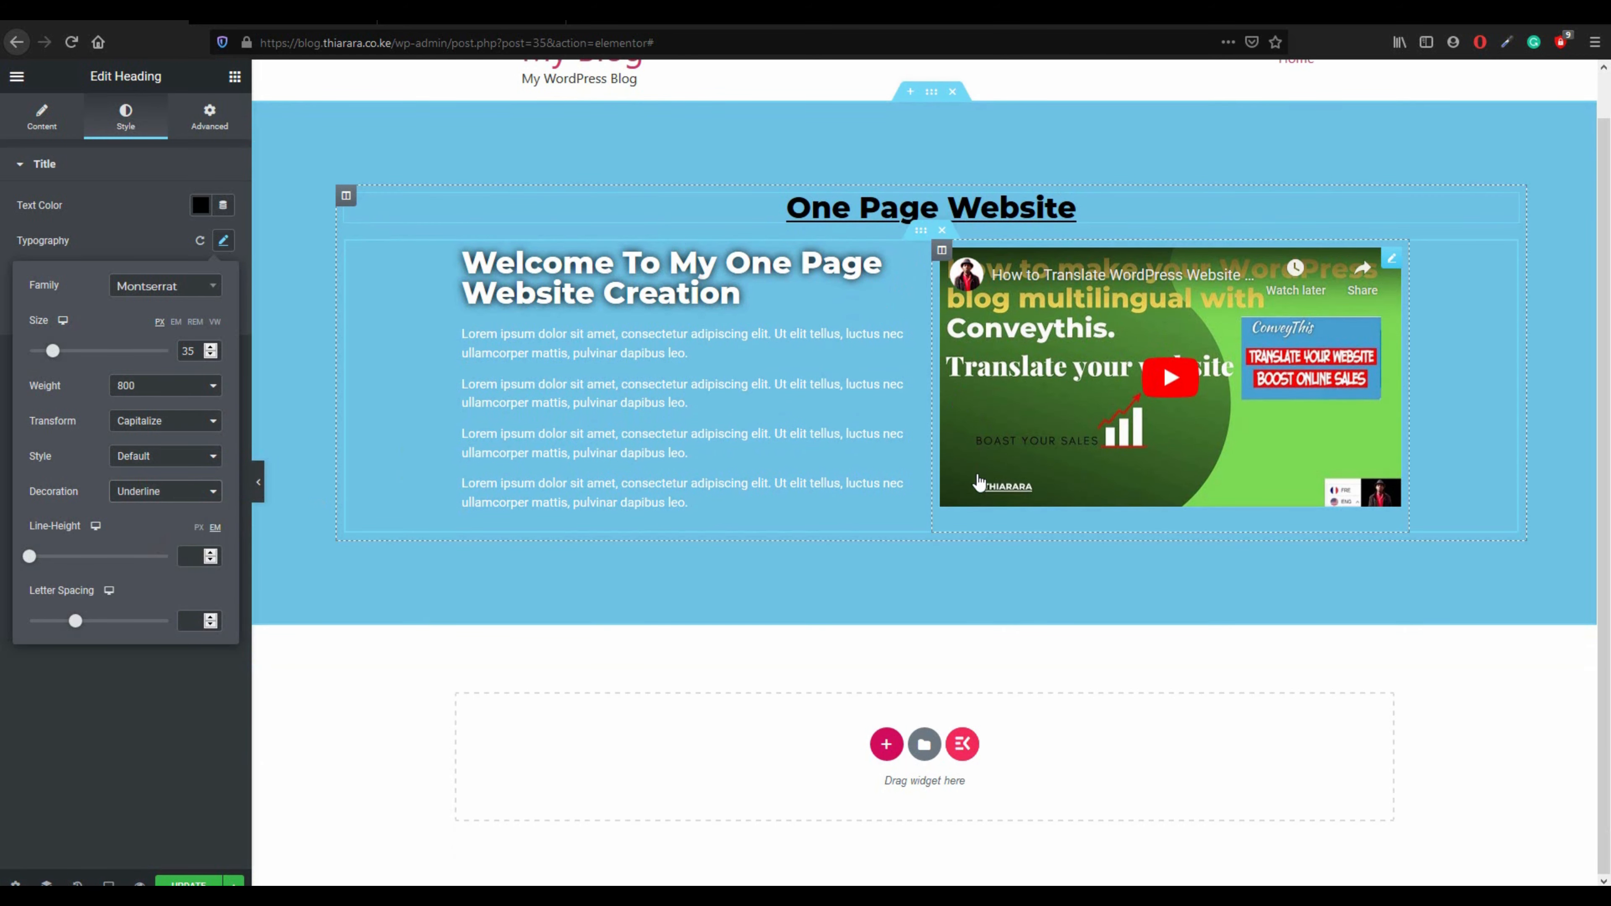
scroll(977, 474, "up", 1)
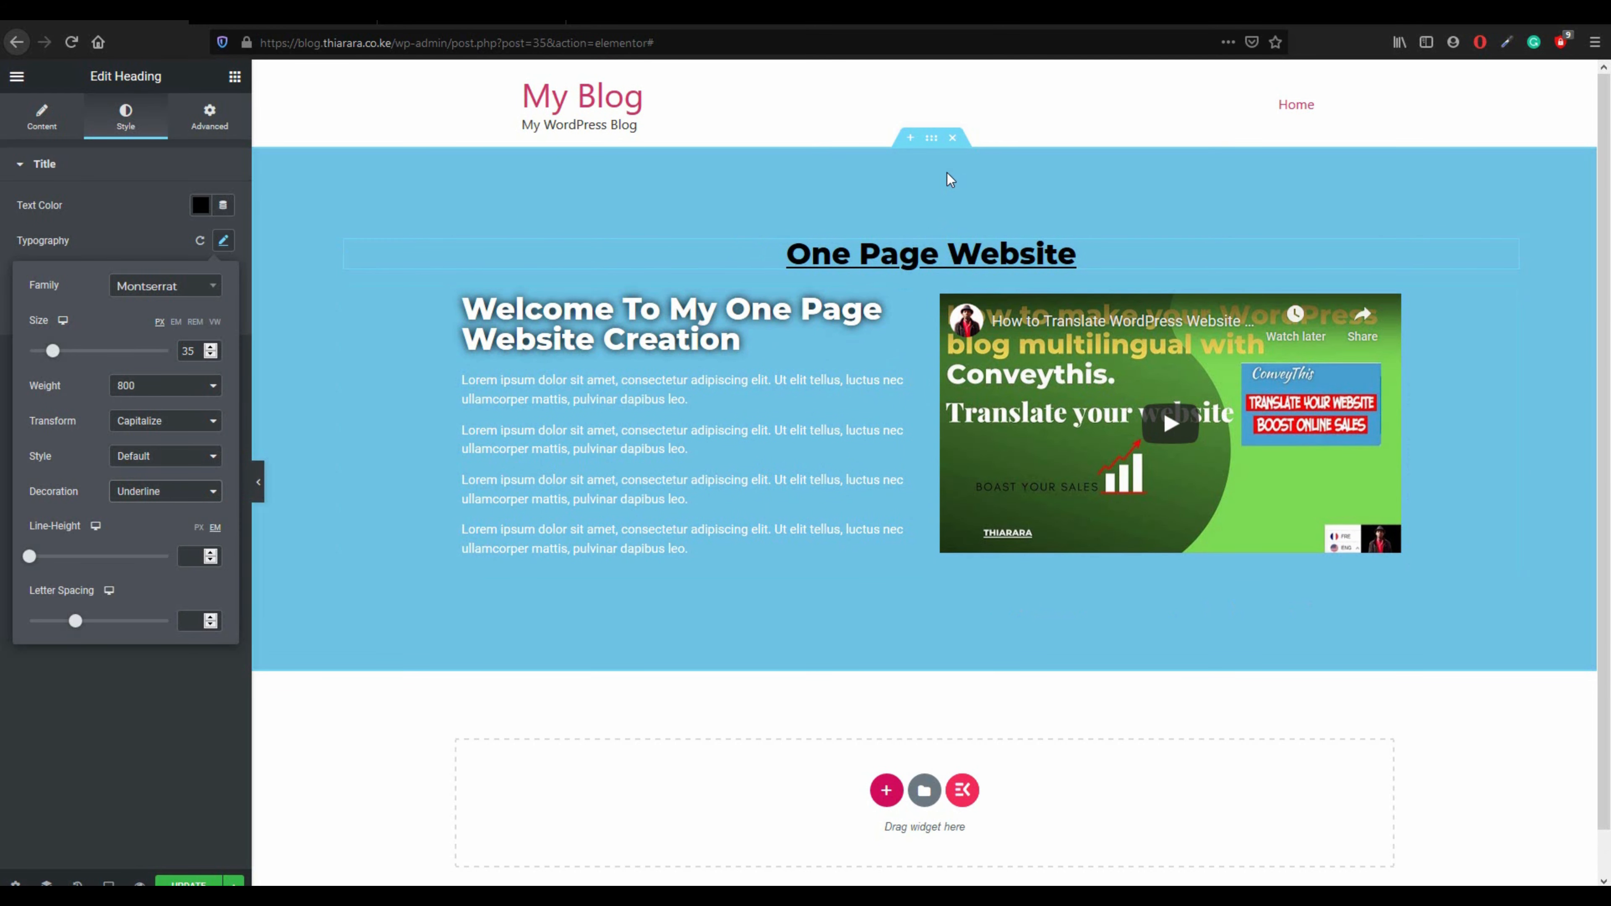
right_click(931, 137)
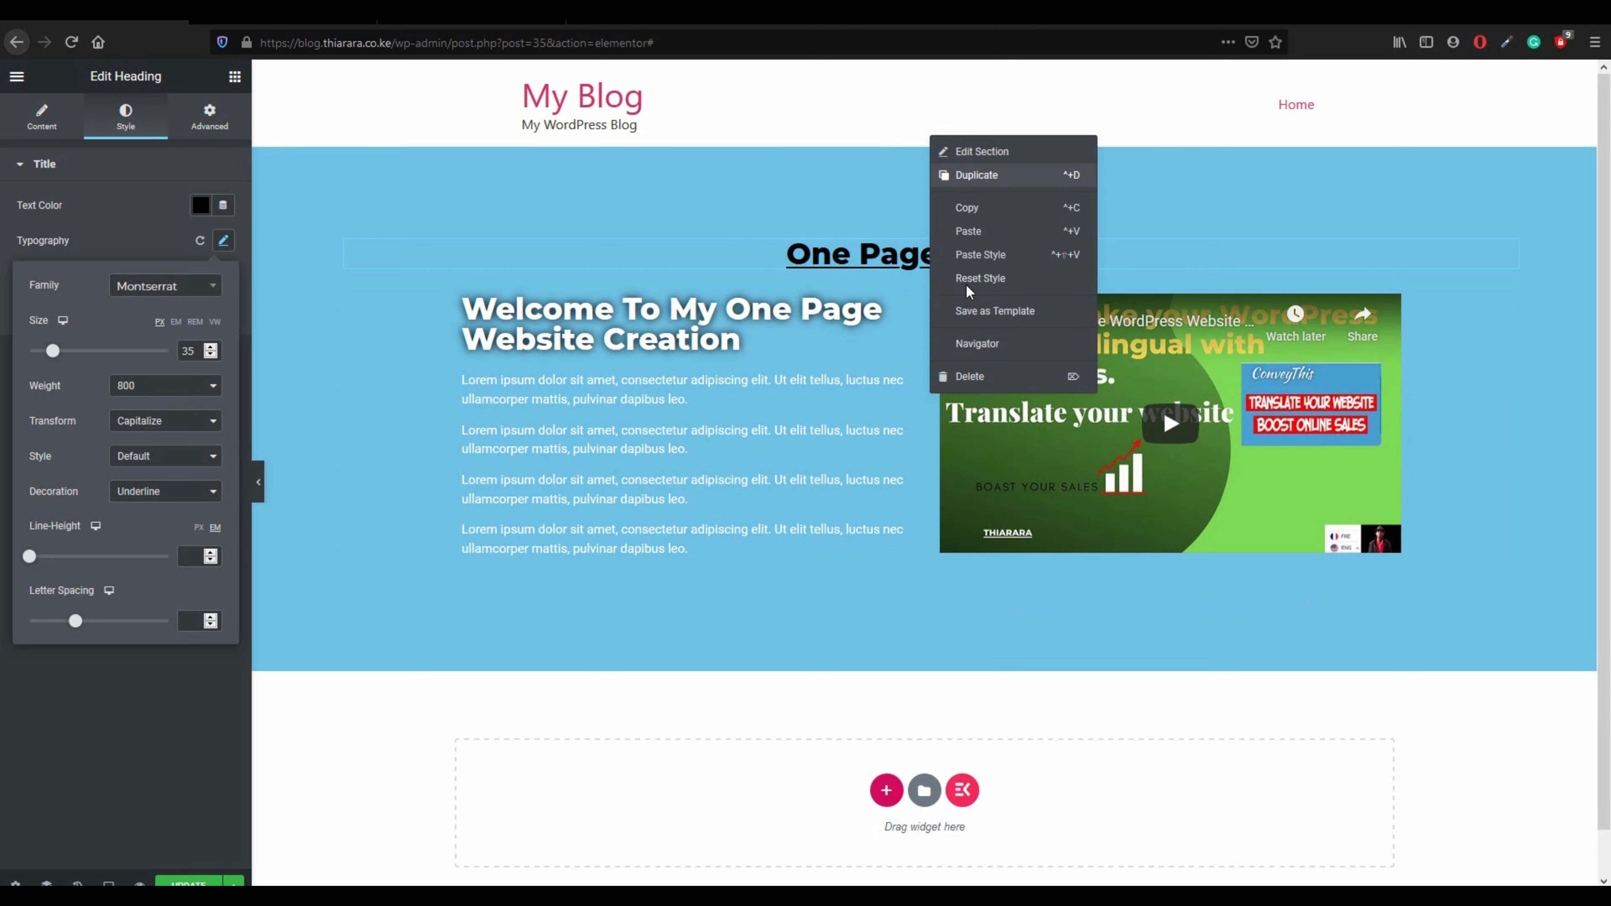
left_click(976, 175)
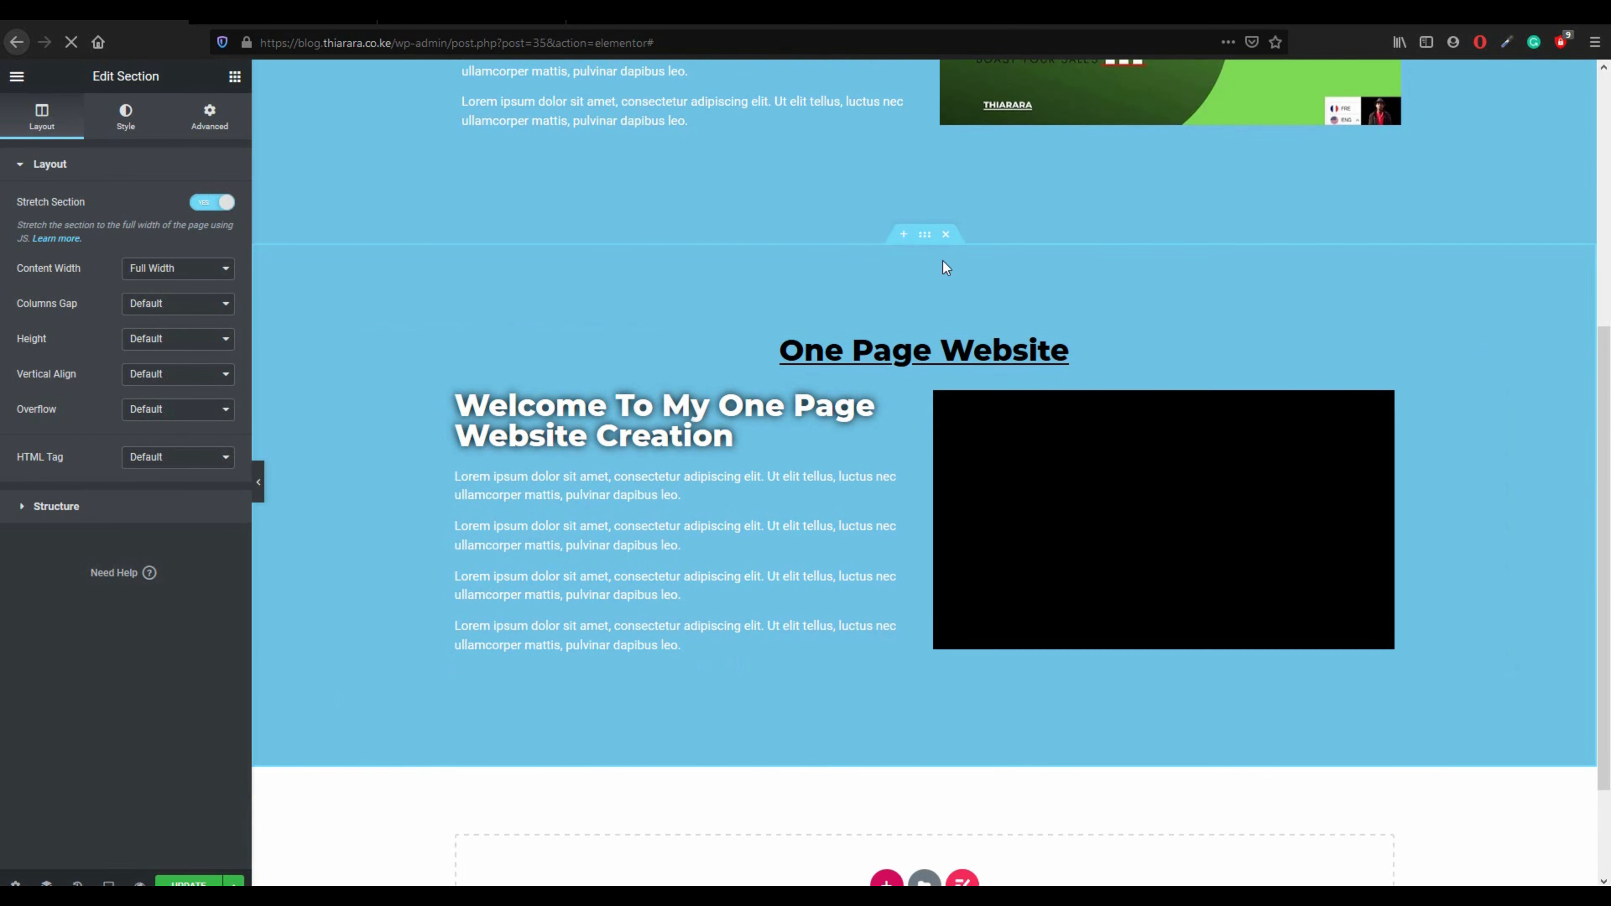
- Set the duplicated section's background colour to white #FFFFFF
left_click(926, 237)
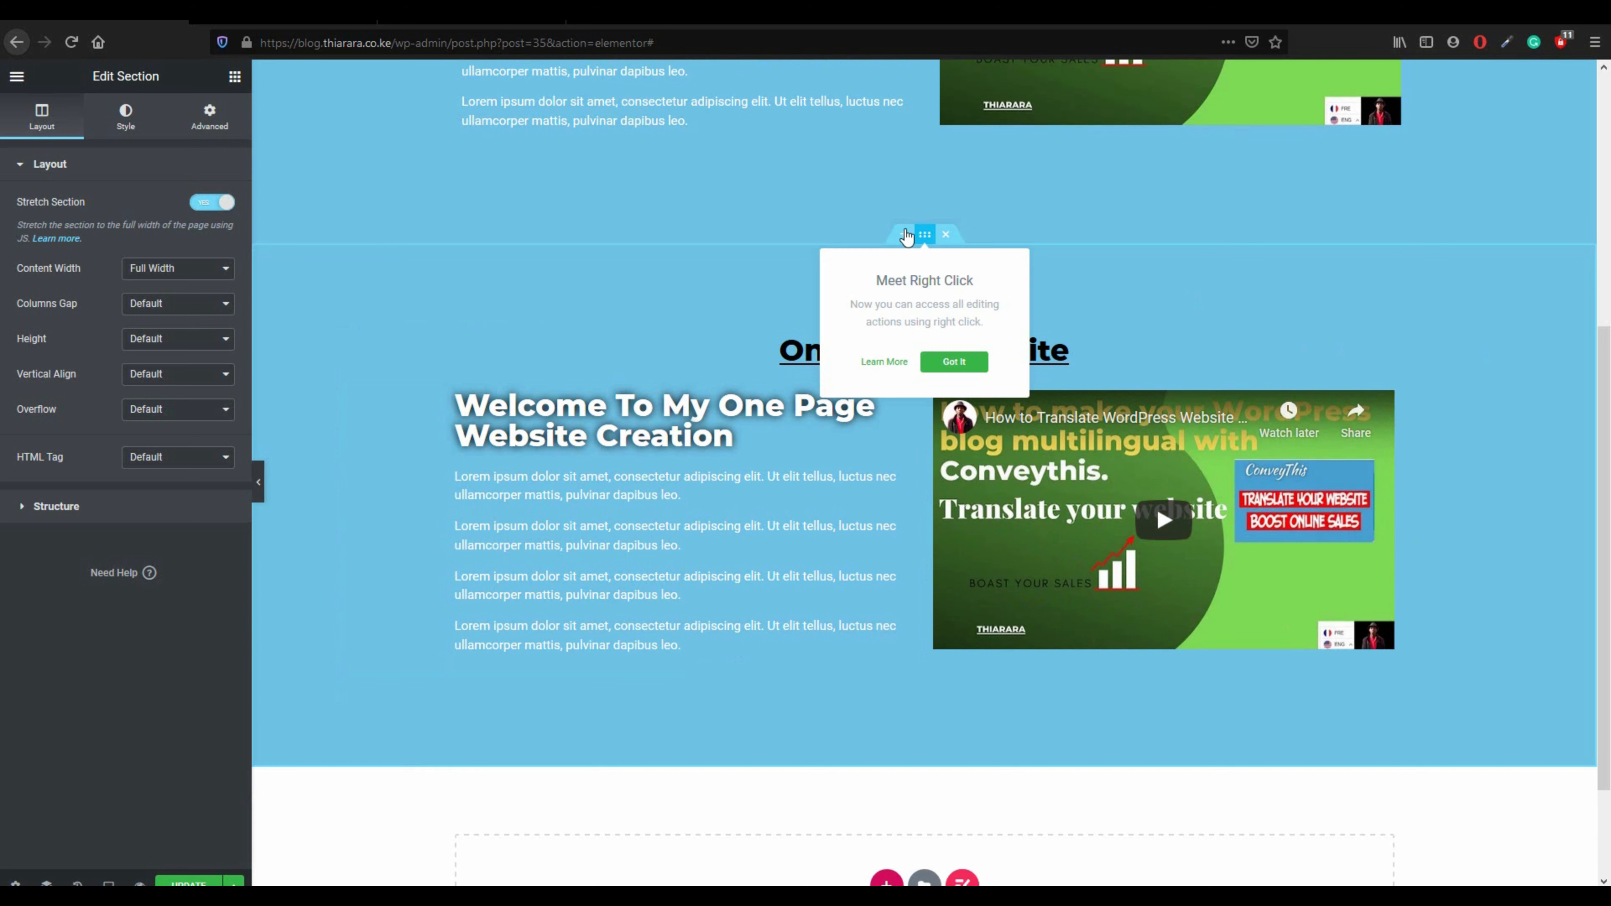
left_click(129, 130)
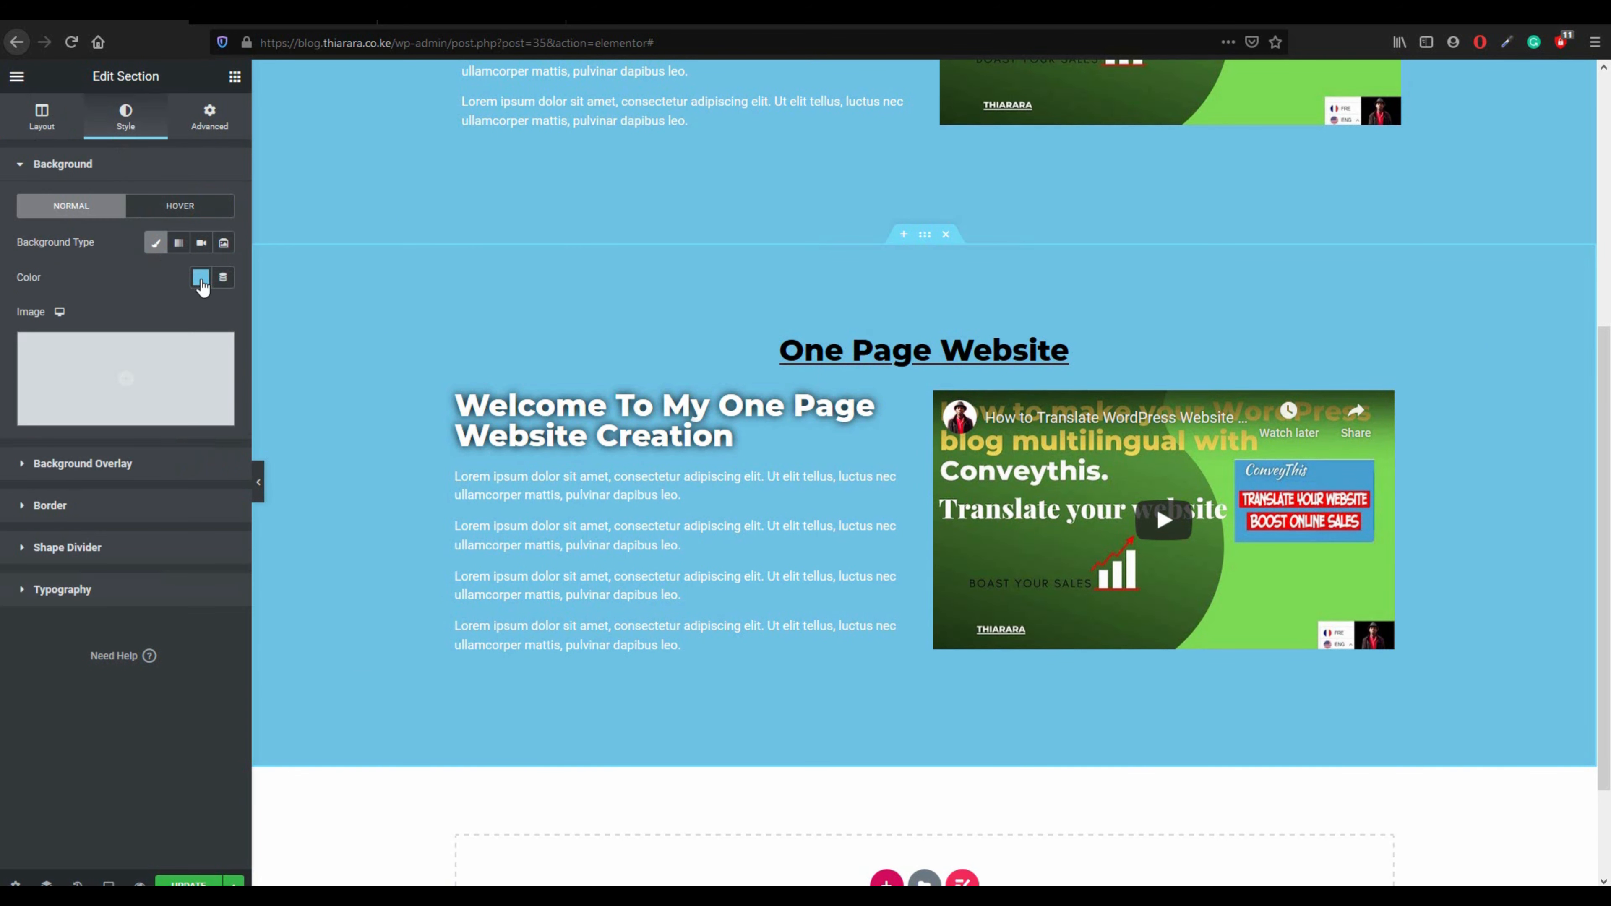
left_click(200, 279)
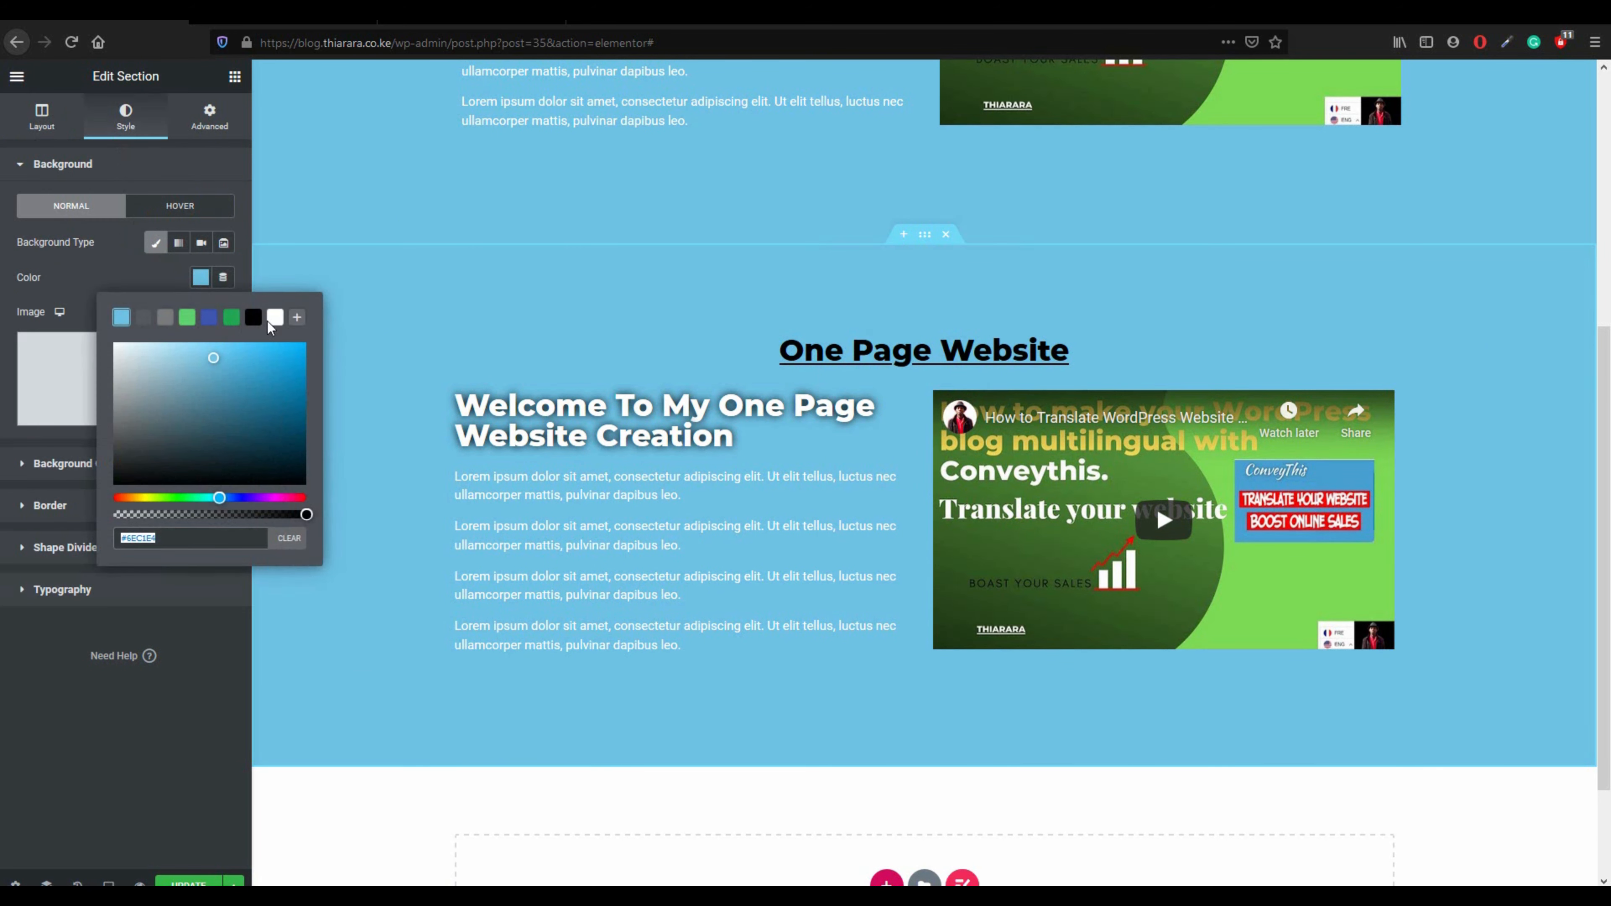
left_click(274, 317)
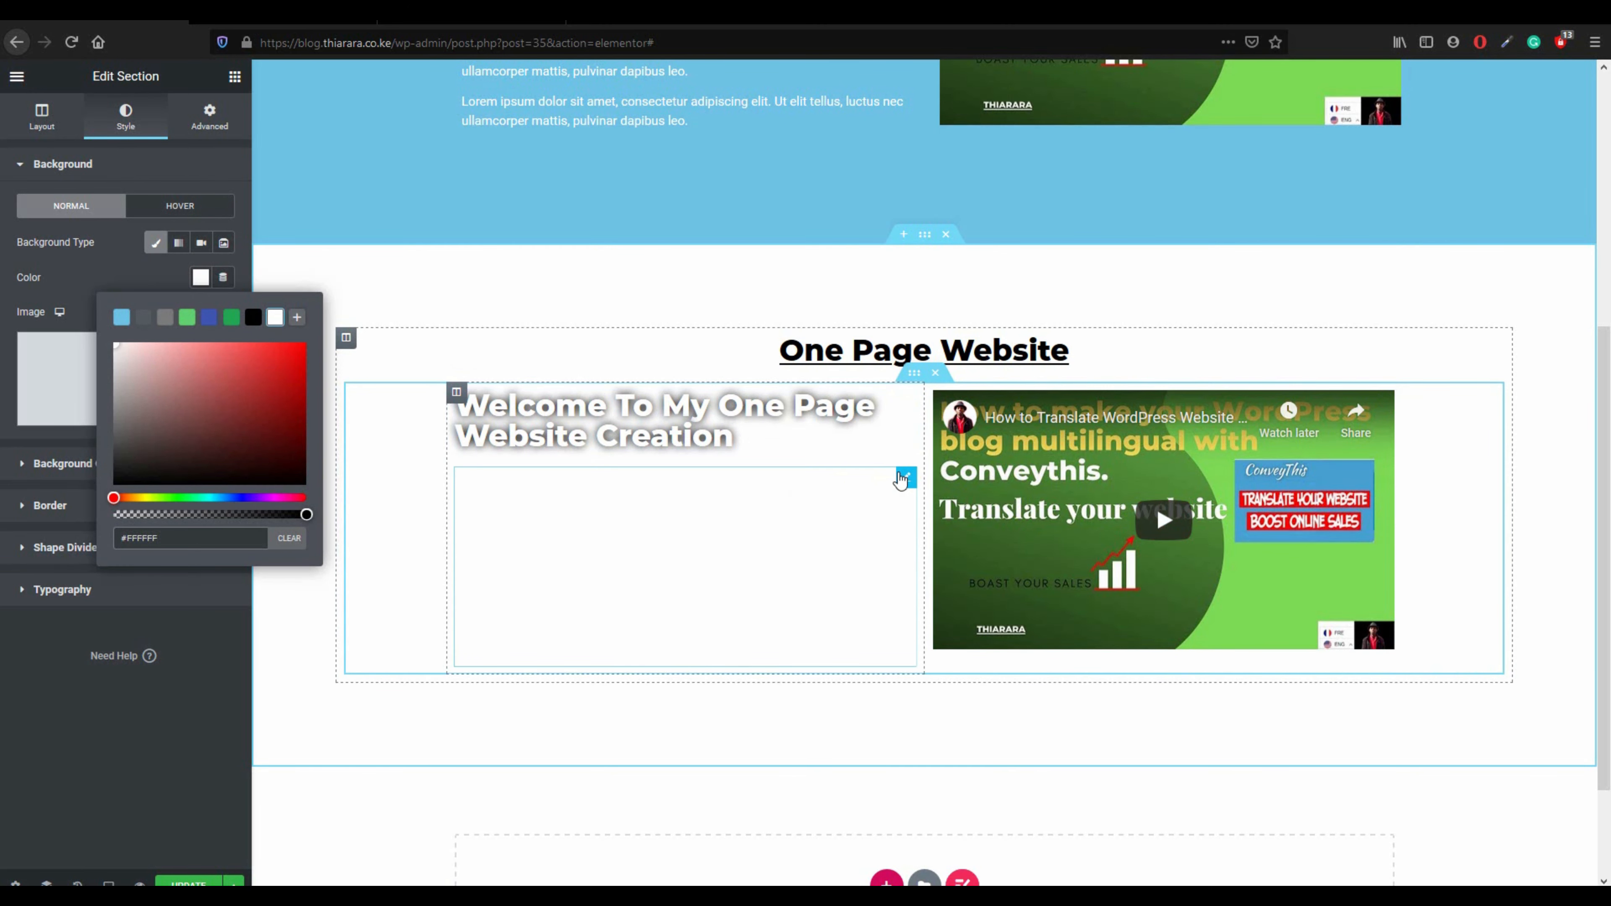
- Change the duplicated section's "One page website" heading text to "About us:"
right_click(903, 477)
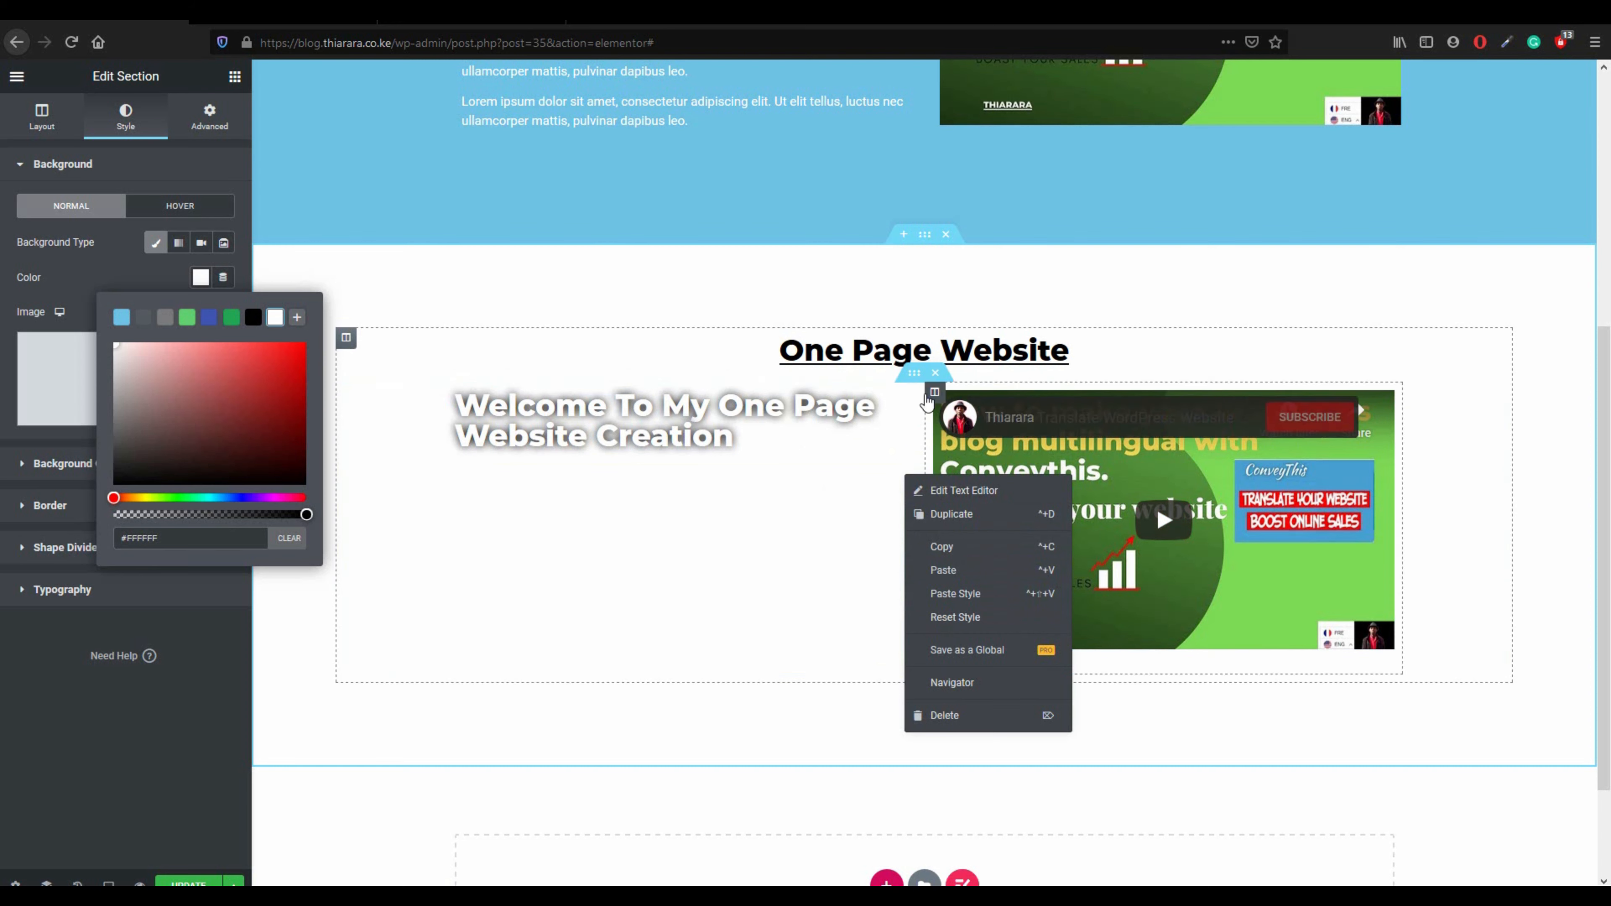
left_click(1081, 357)
left_click_drag(1081, 357, 771, 340)
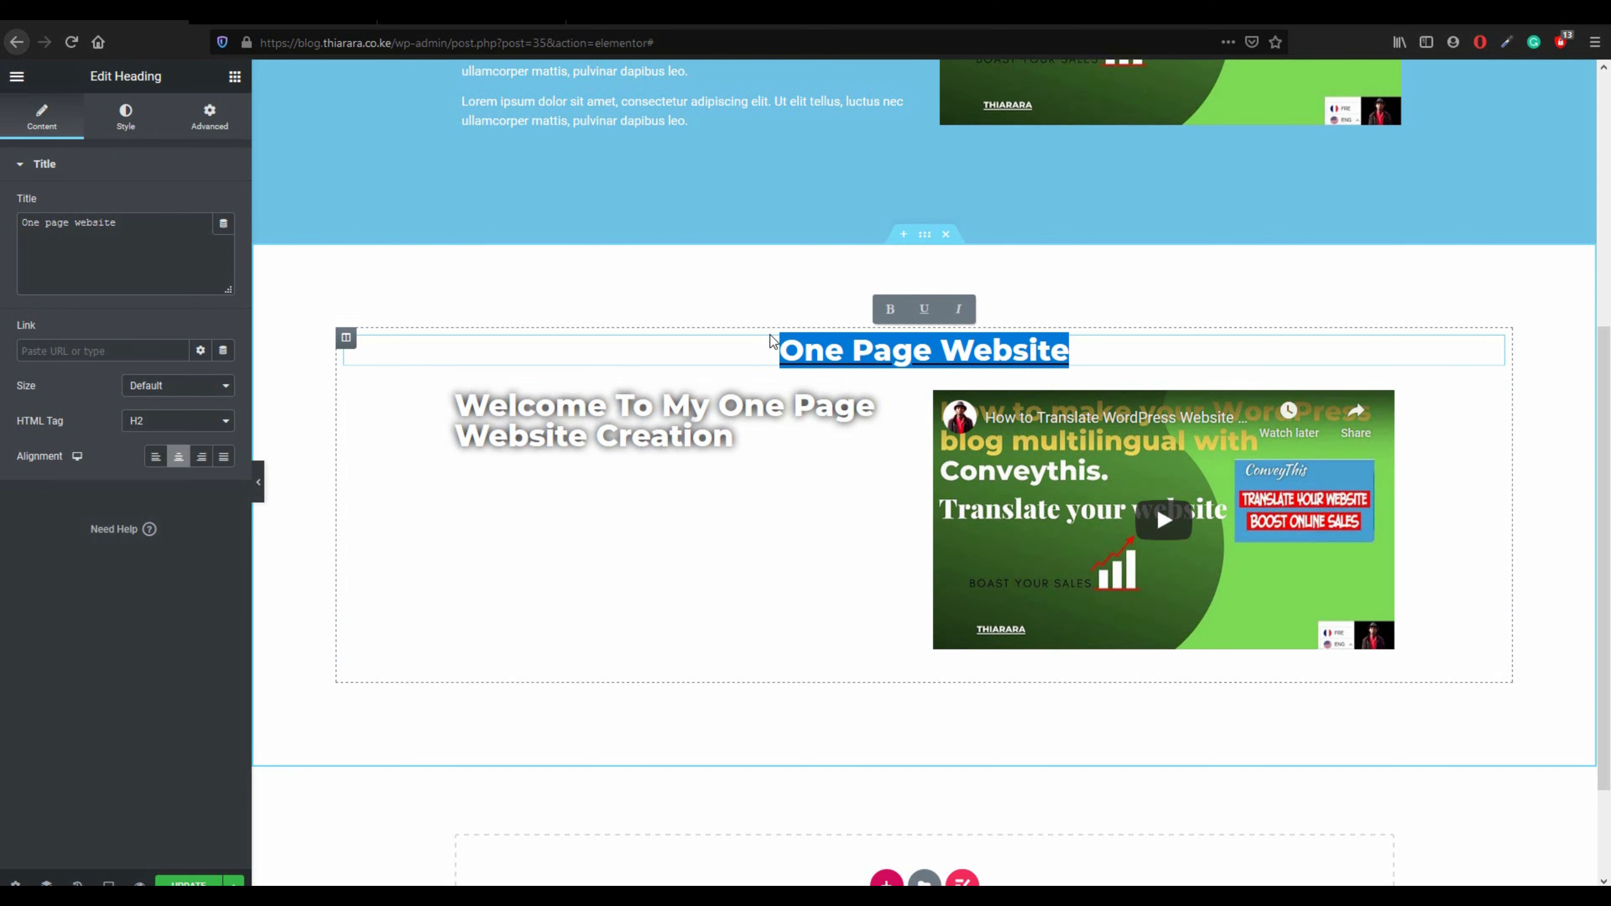
type("A")
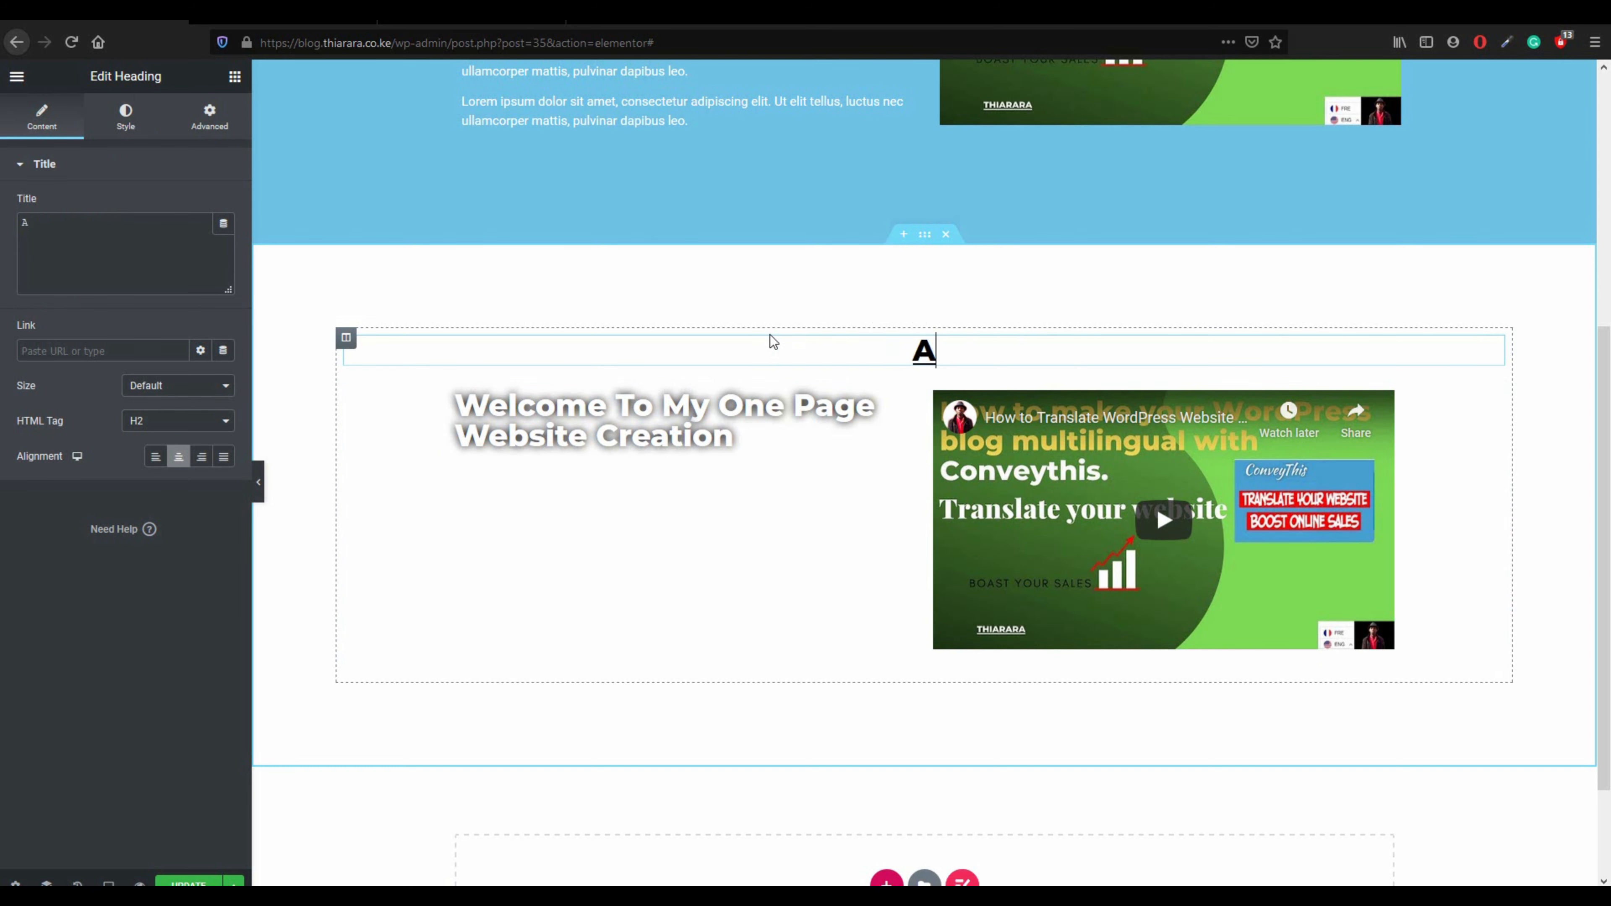
type("bout us")
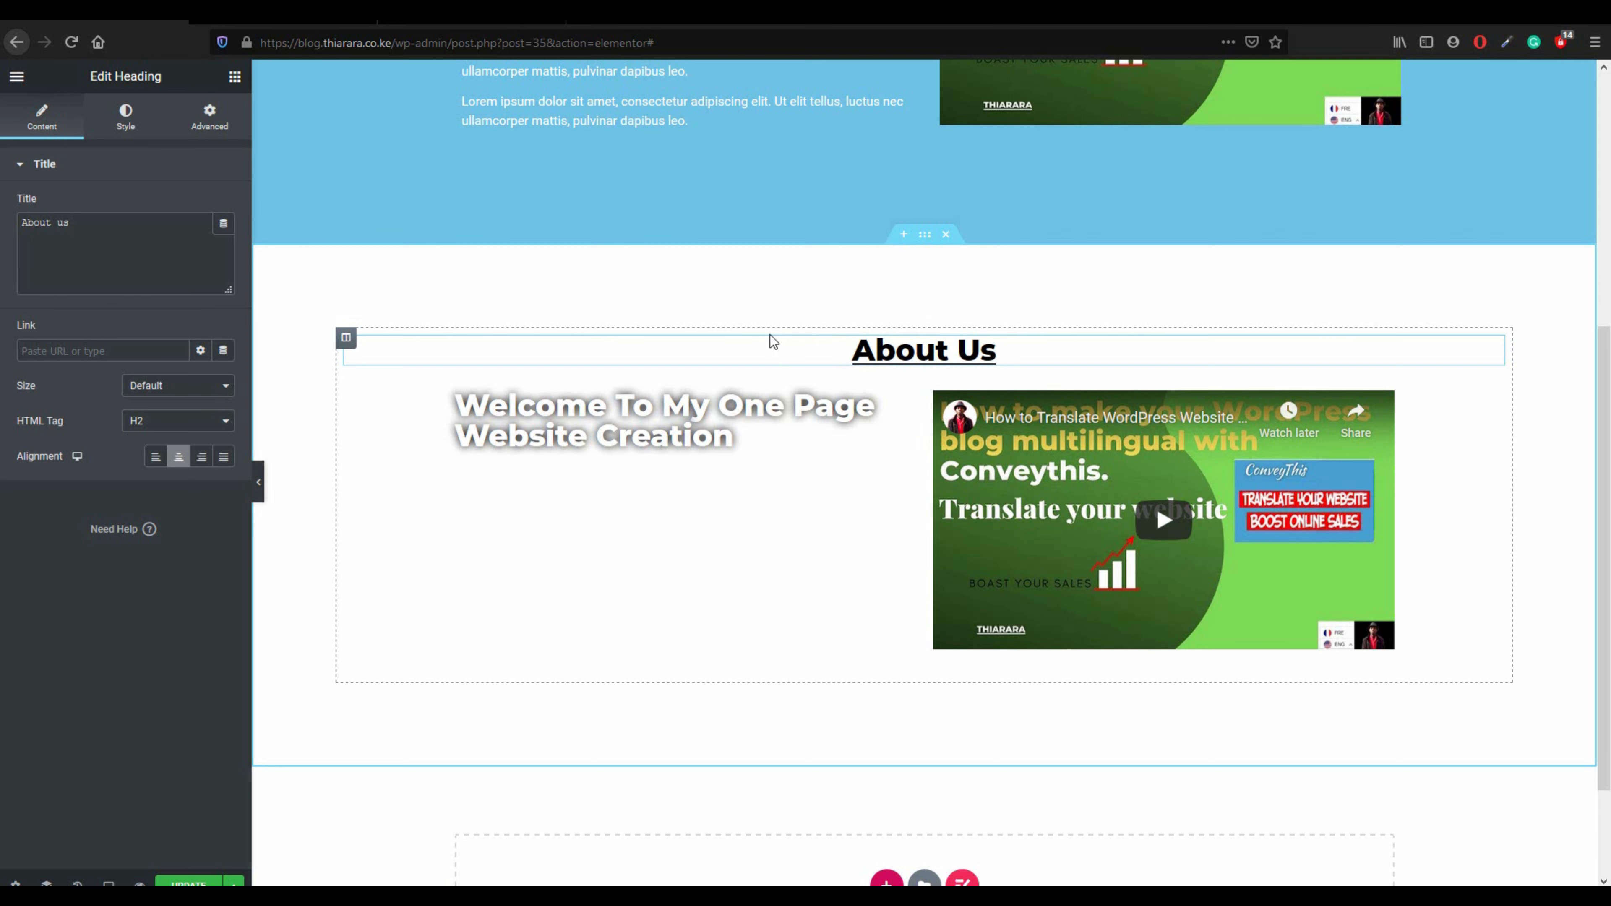
type(":")
- Delete the copied inner section with the welcome text and video, and add an empty two-column inner section under the "About us:" heading
left_click(826, 420)
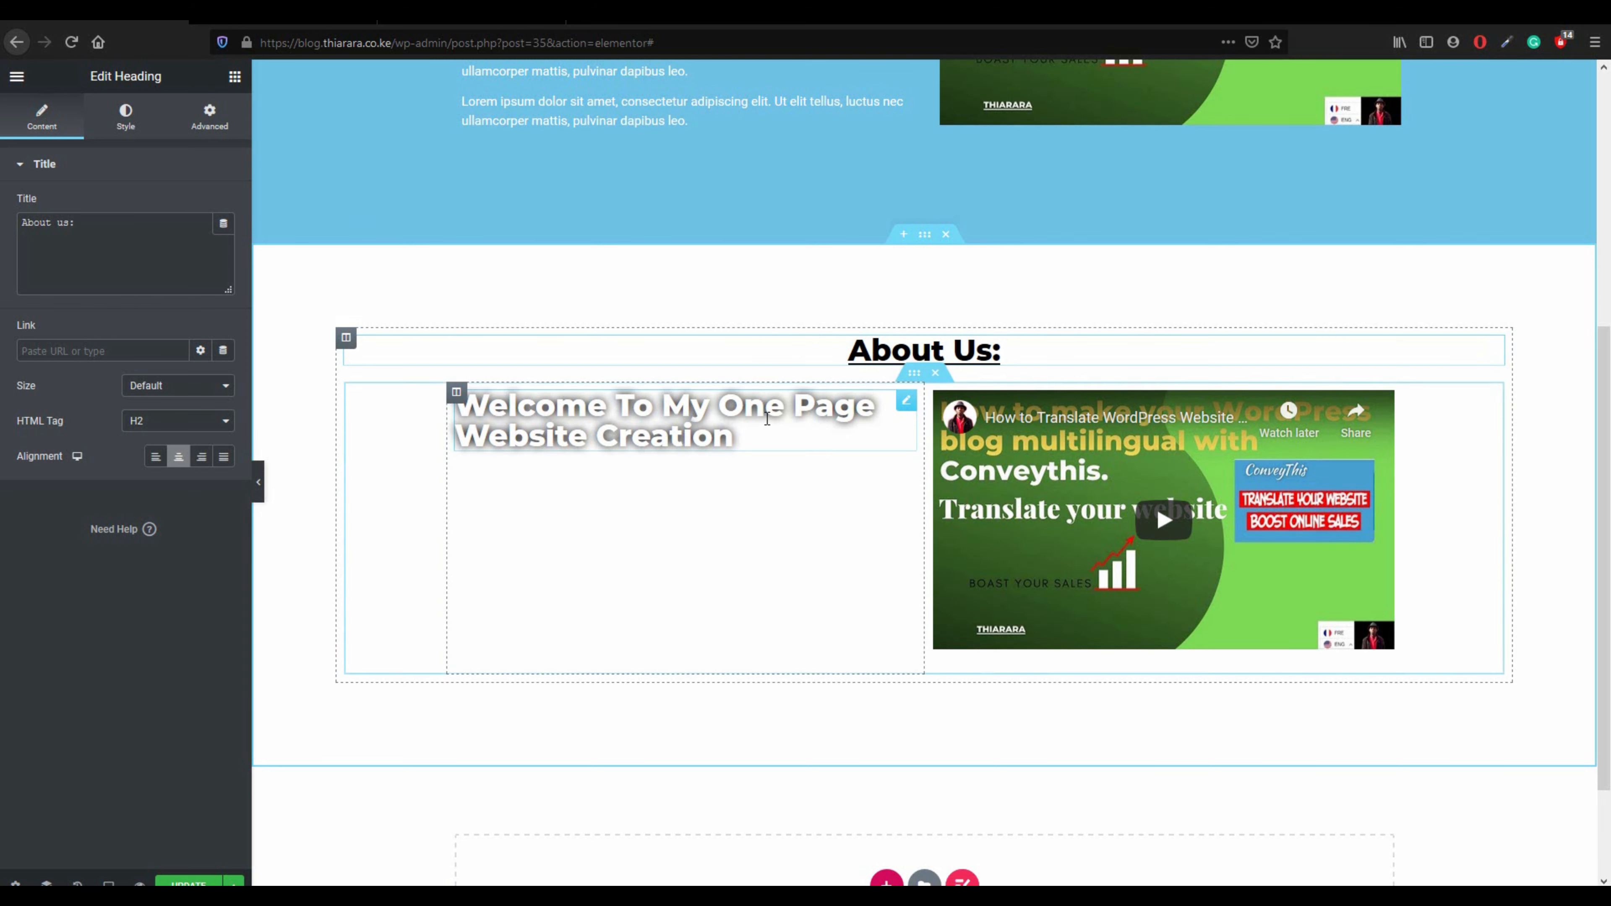
left_click(935, 373)
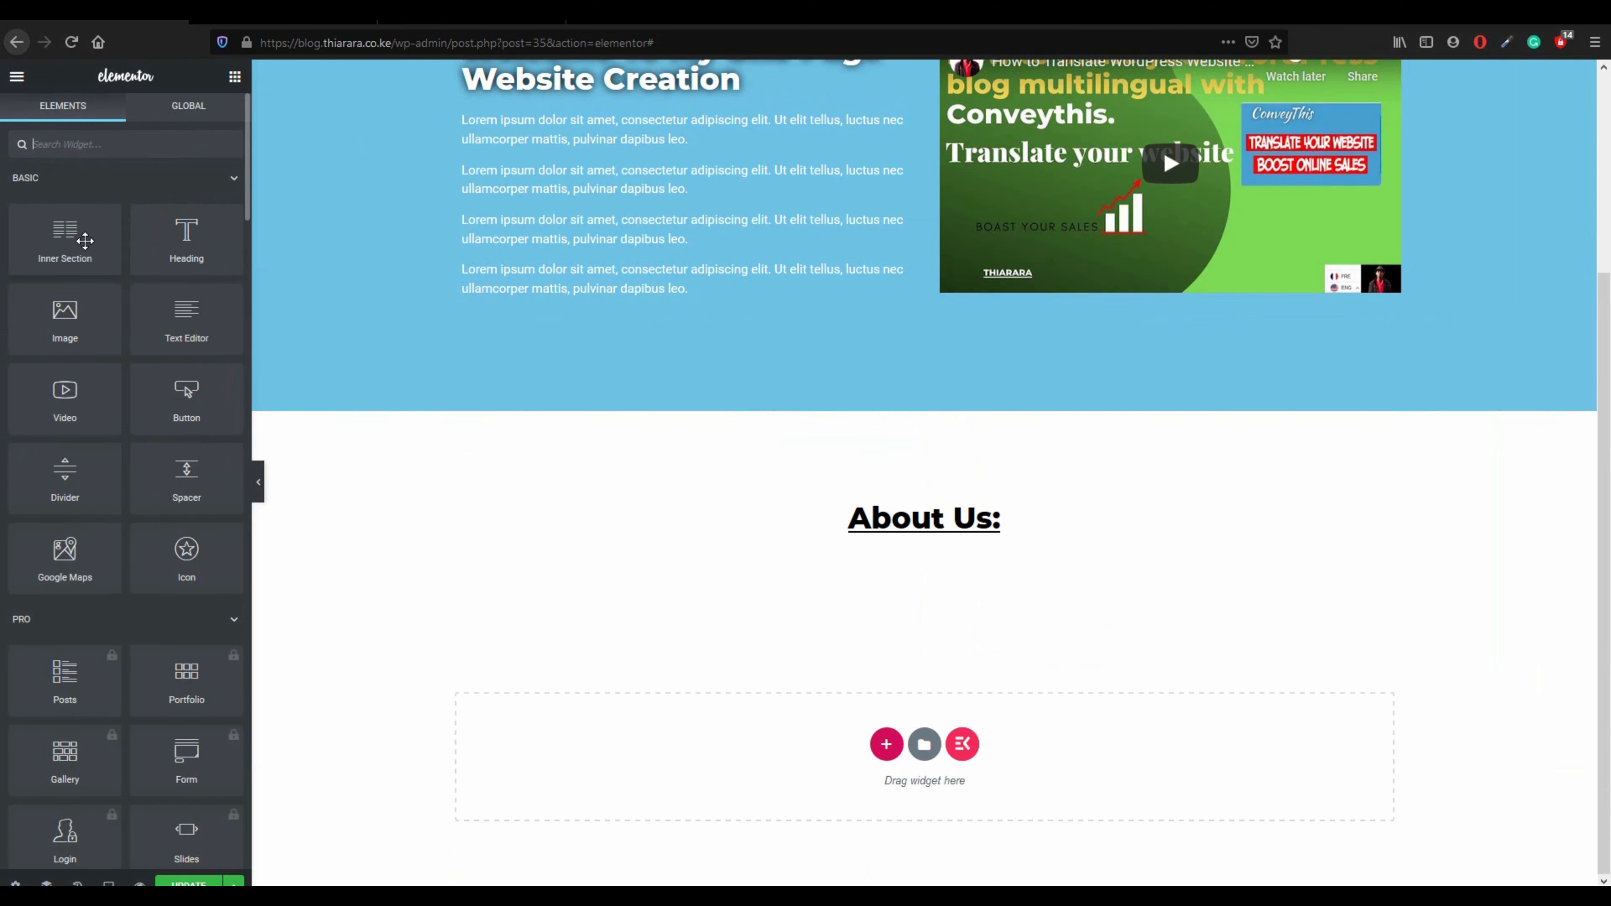
left_click_drag(70, 238, 929, 526)
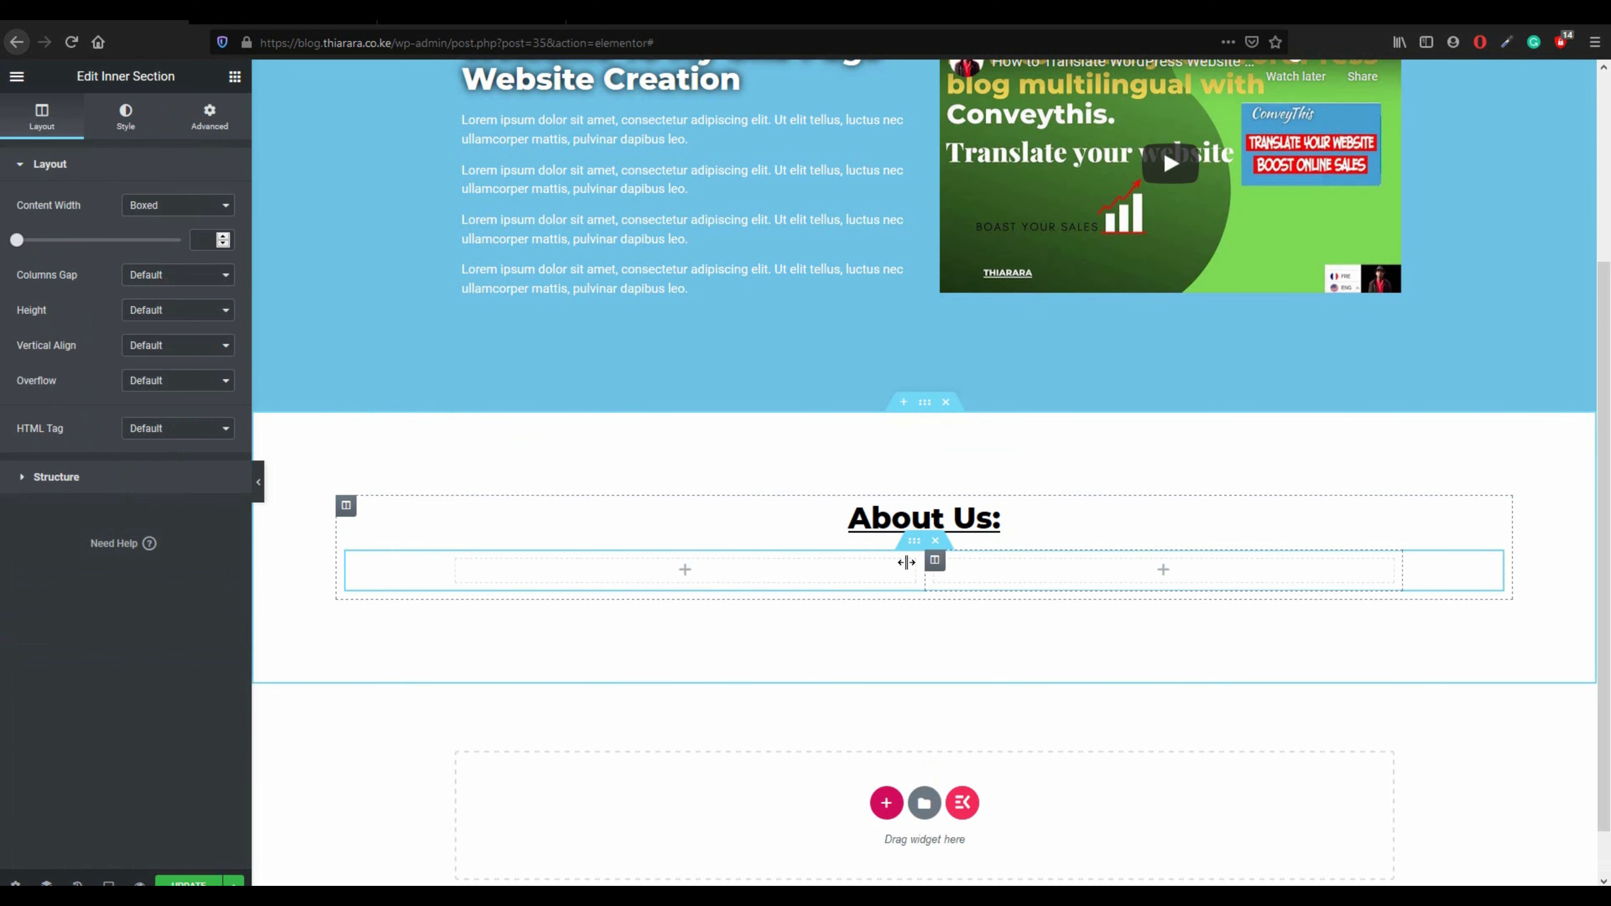
- Add an Image widget to the inner section's right column and insert the media library photo of the seated group against the blue wall
left_click(235, 77)
left_click_drag(84, 328, 1051, 569)
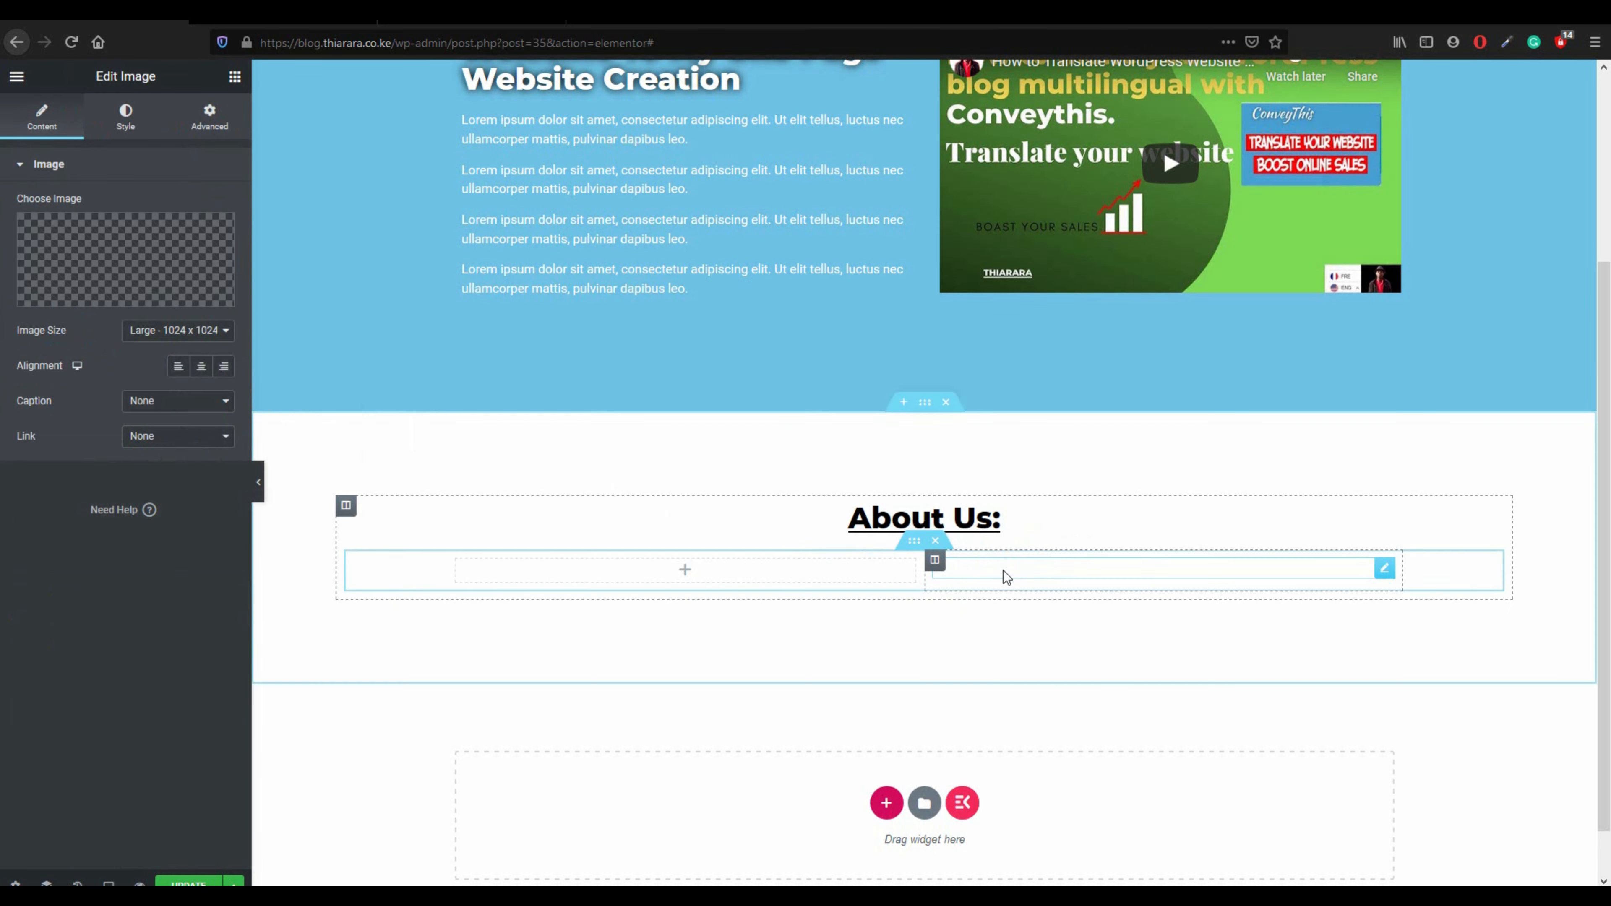
left_click(141, 251)
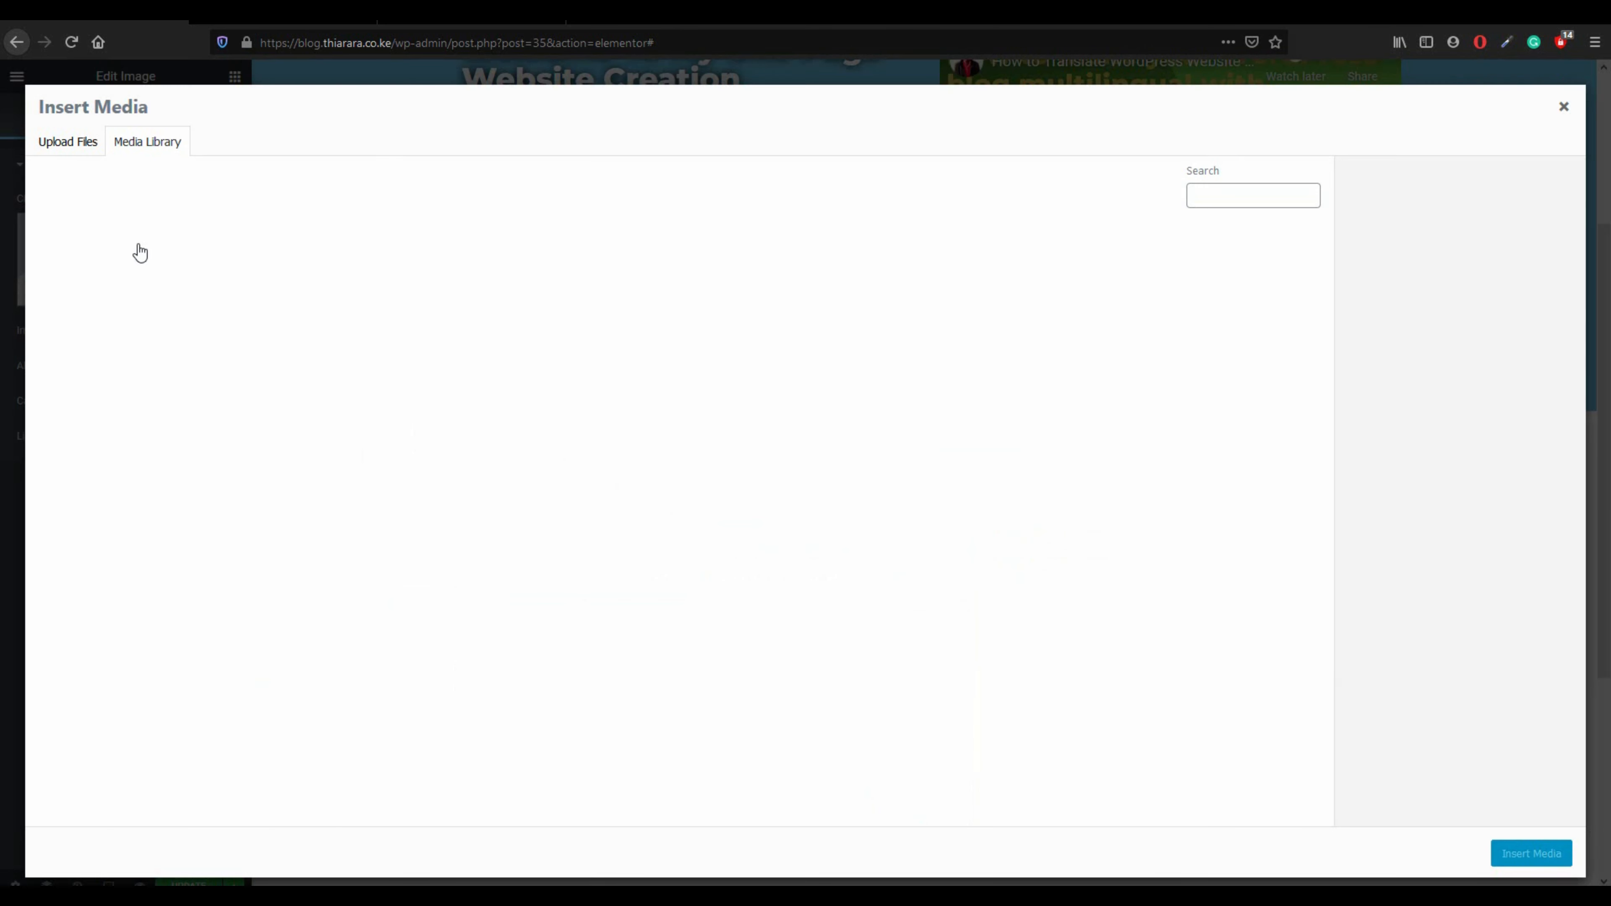
left_click(74, 143)
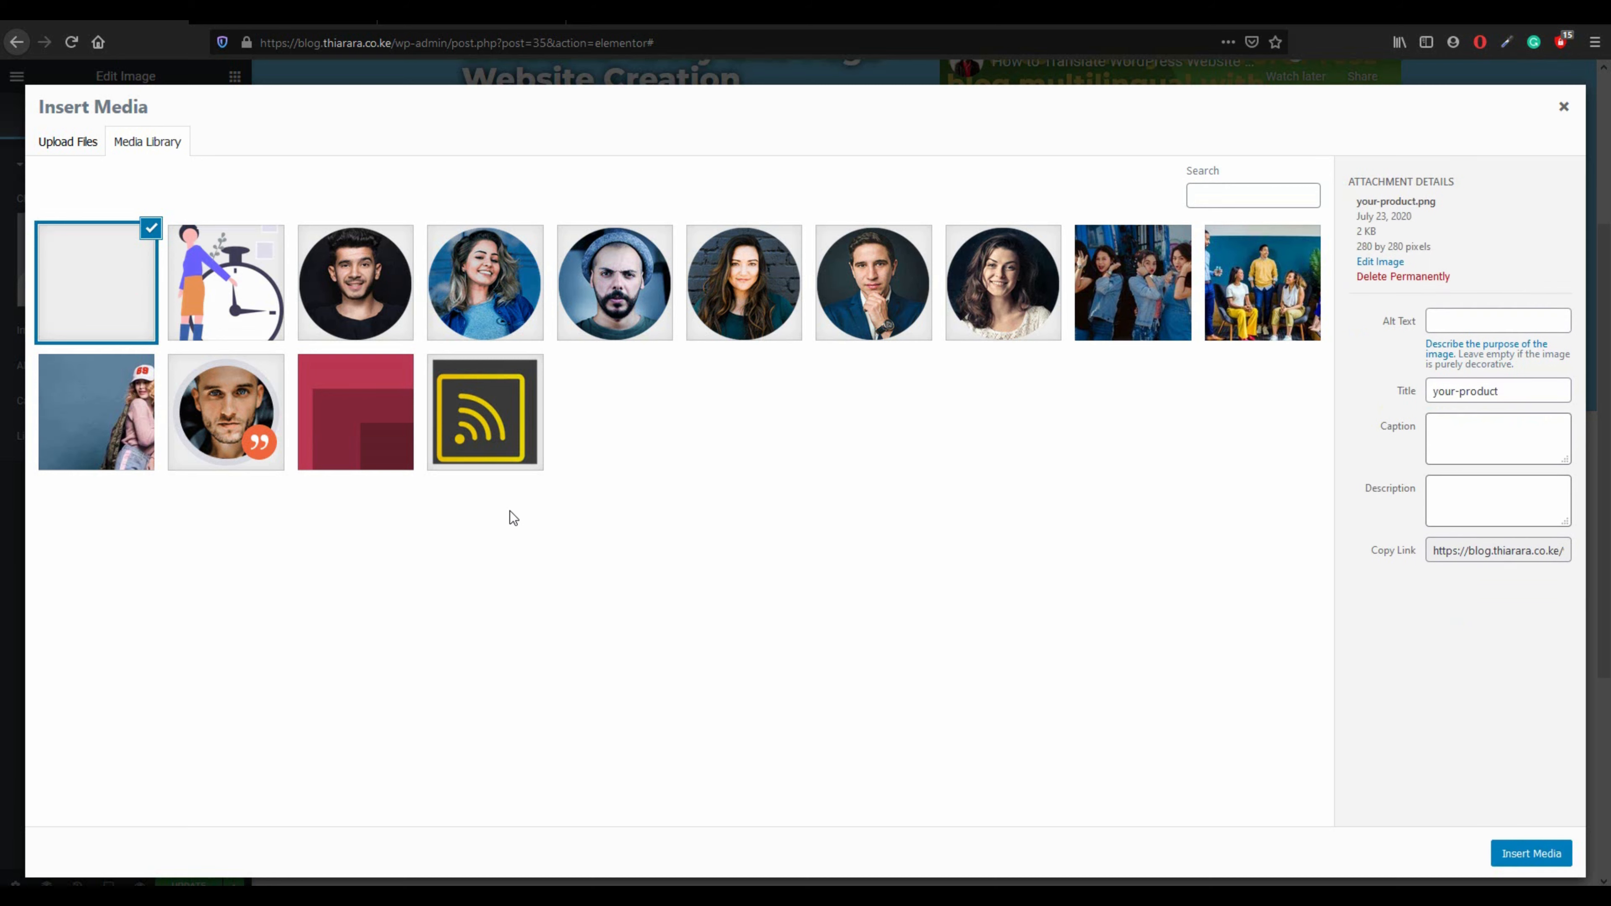
left_click(1263, 296)
left_click(1554, 854)
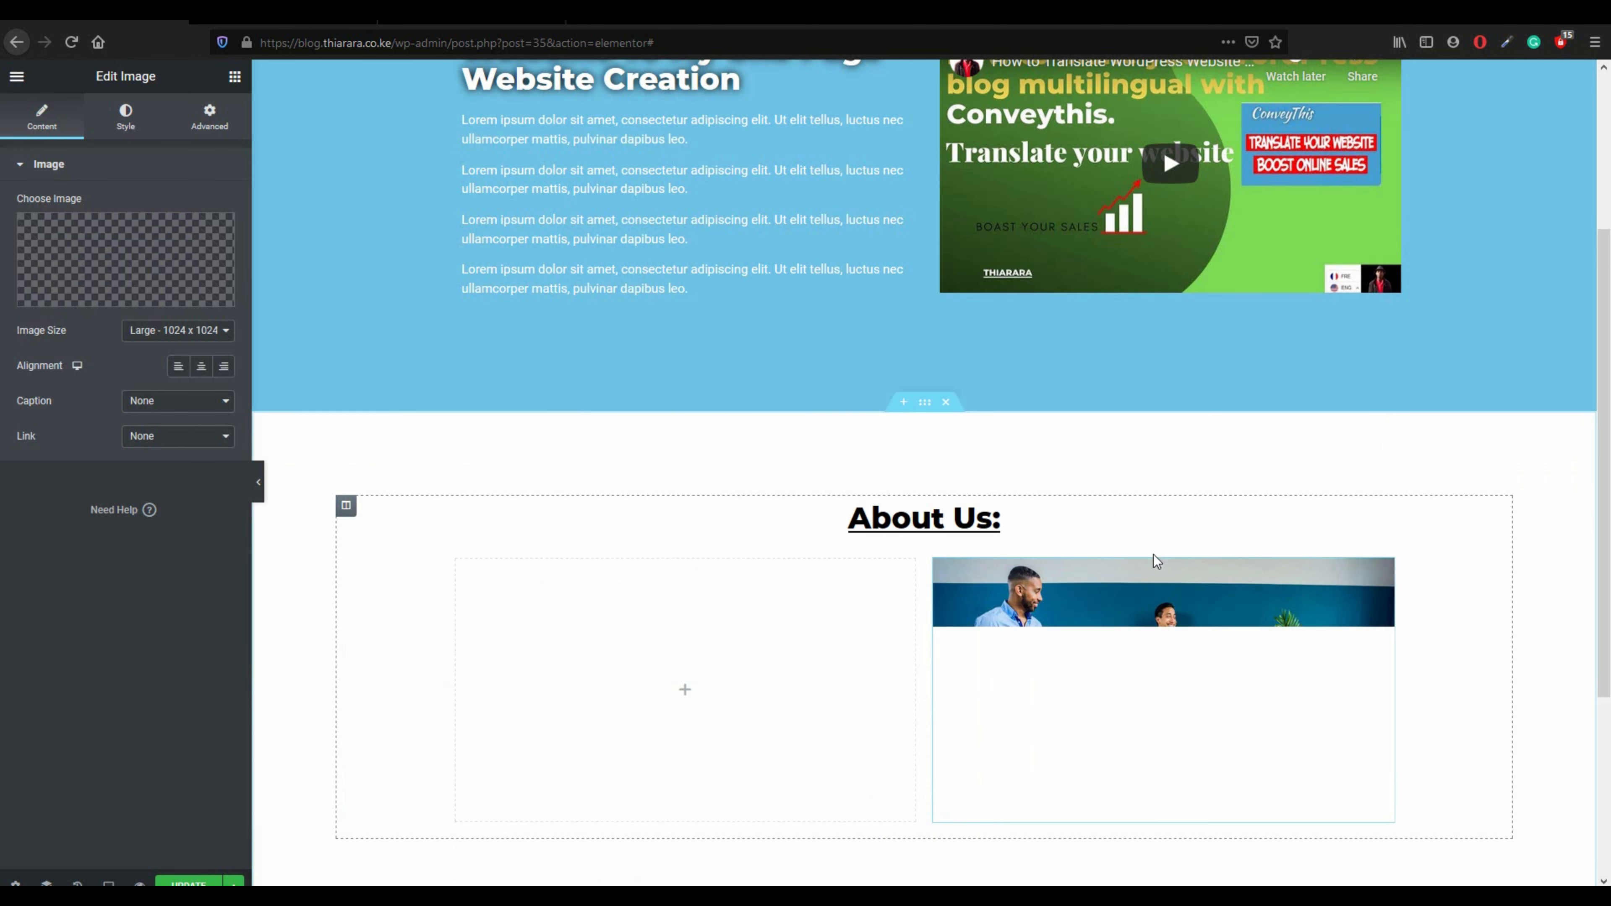
- Add a Heading widget to the empty left column, with the title "Who are we?" and centre alignment
scroll(644, 619, "down", 2)
left_click(683, 606)
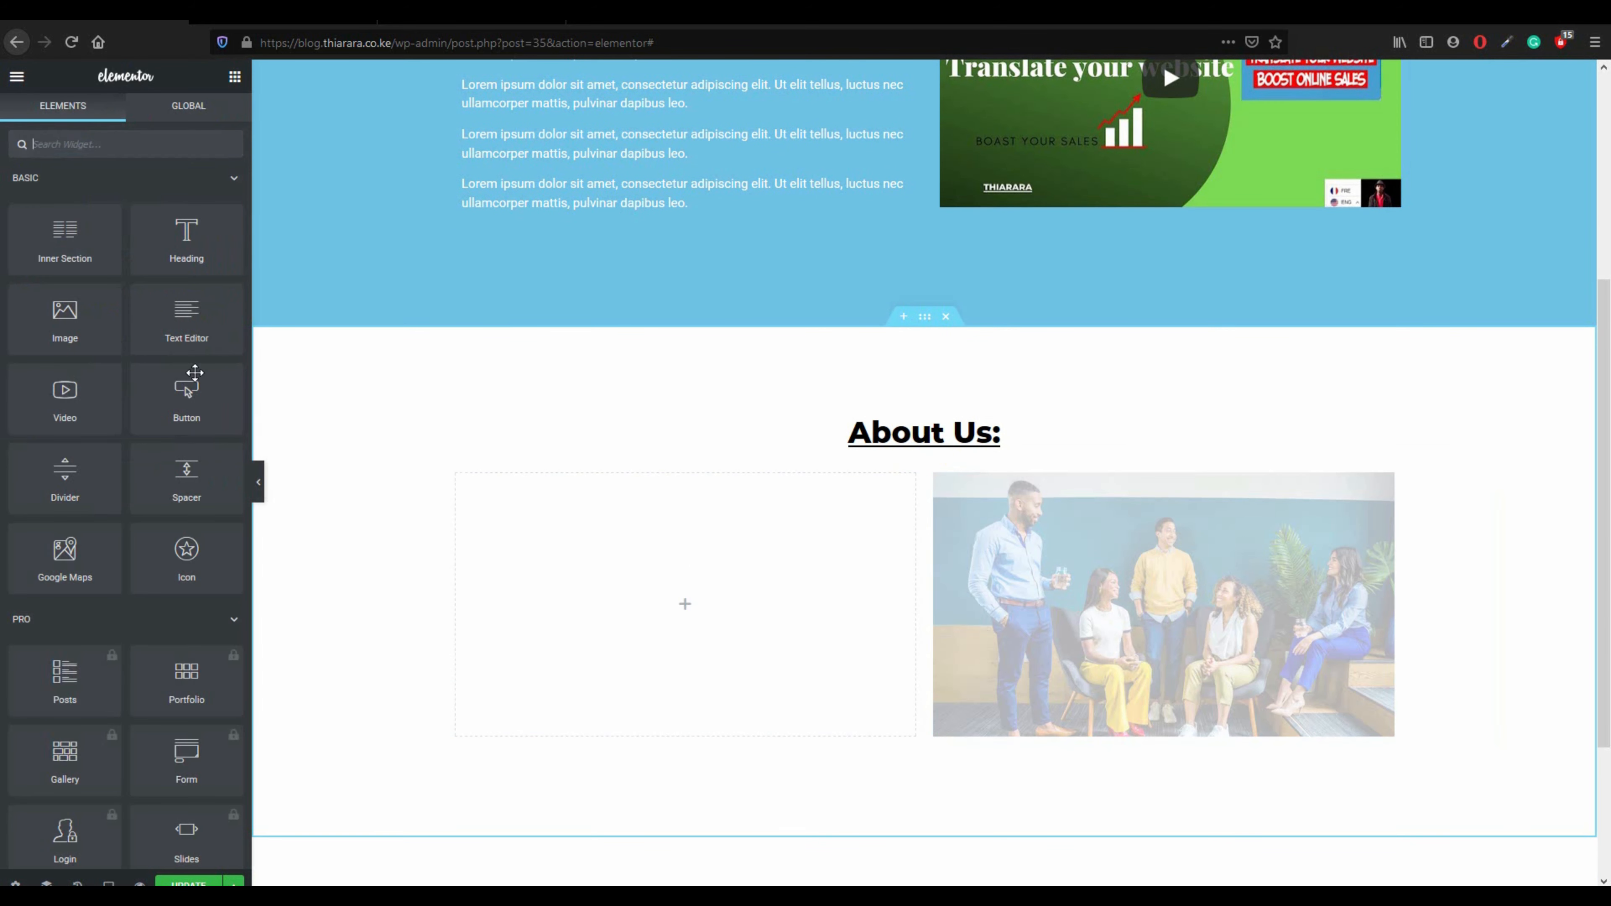
left_click_drag(185, 250, 590, 547)
triple_click(178, 229)
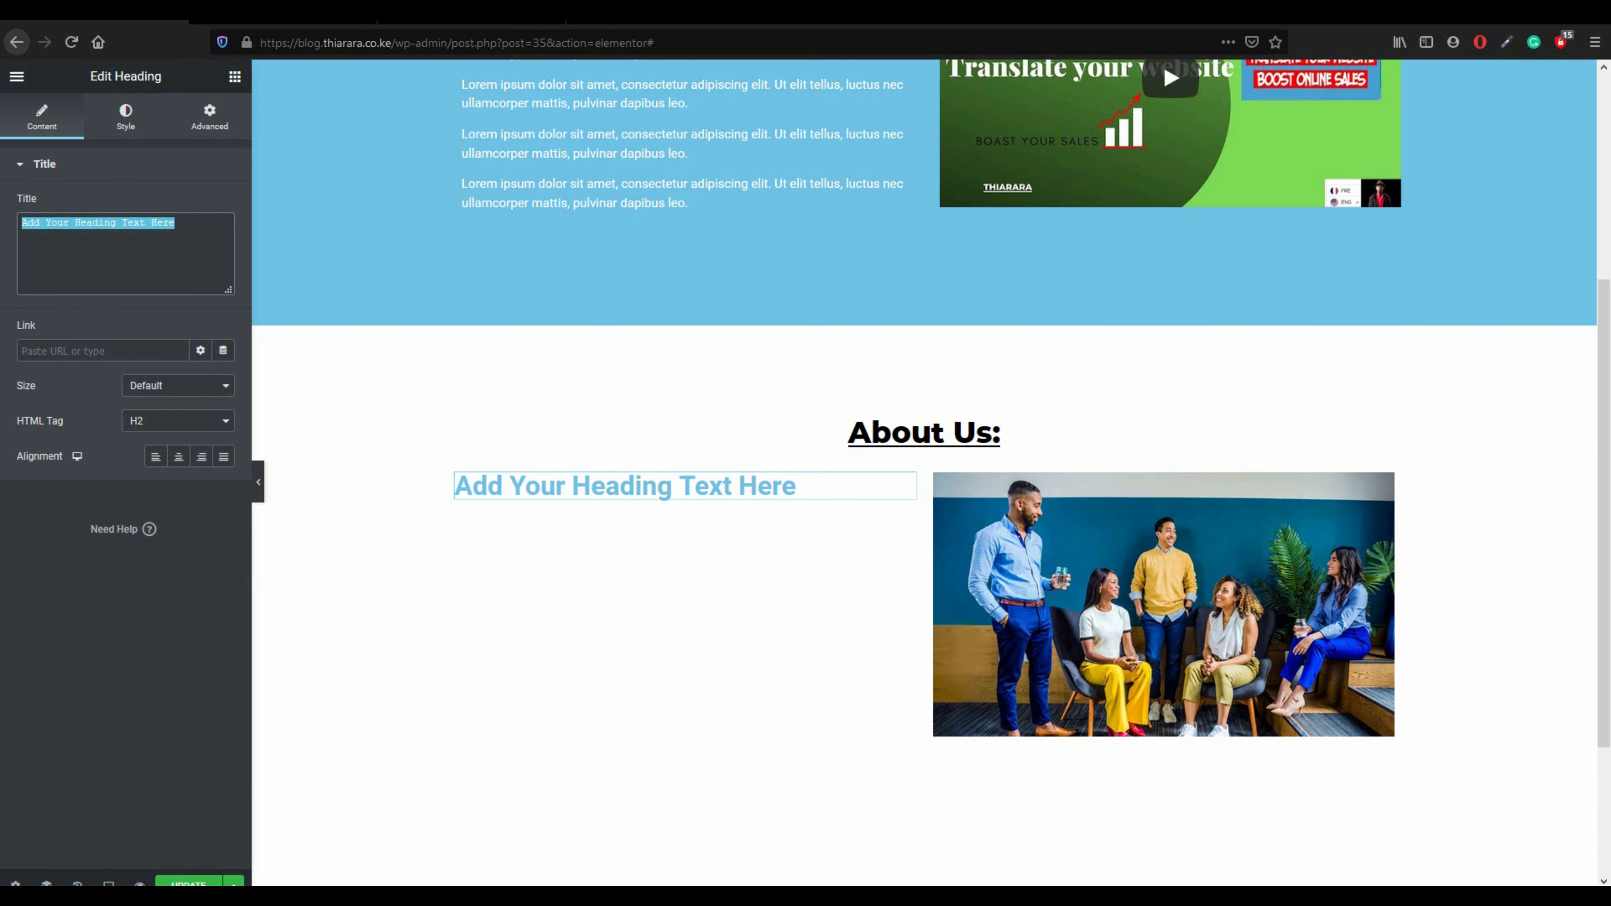
type("W")
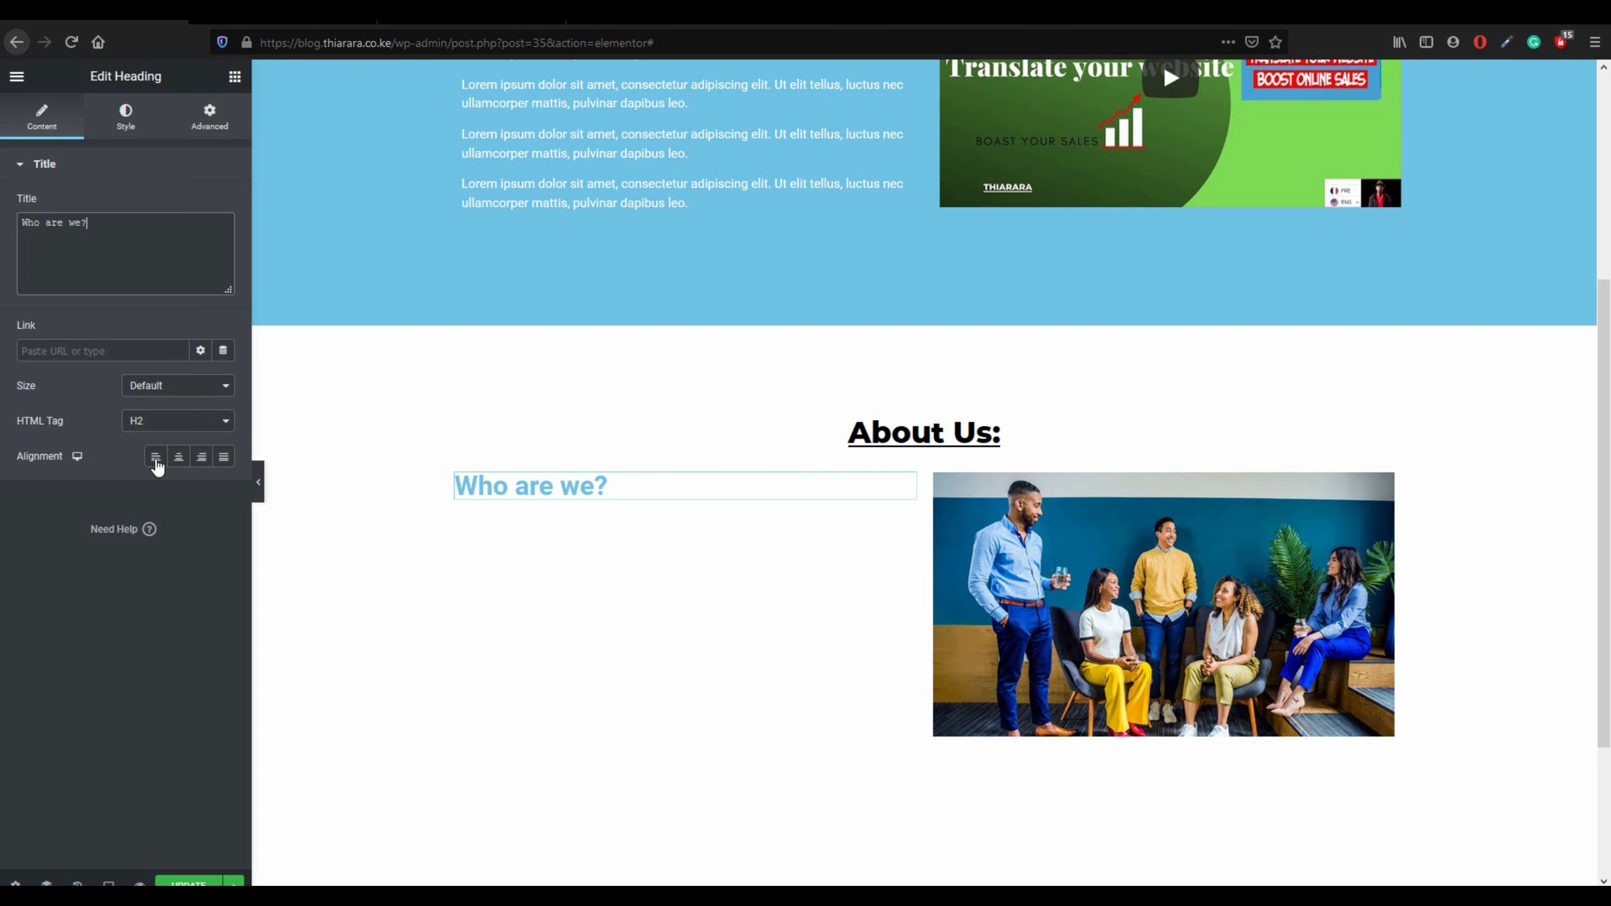
left_click(179, 460)
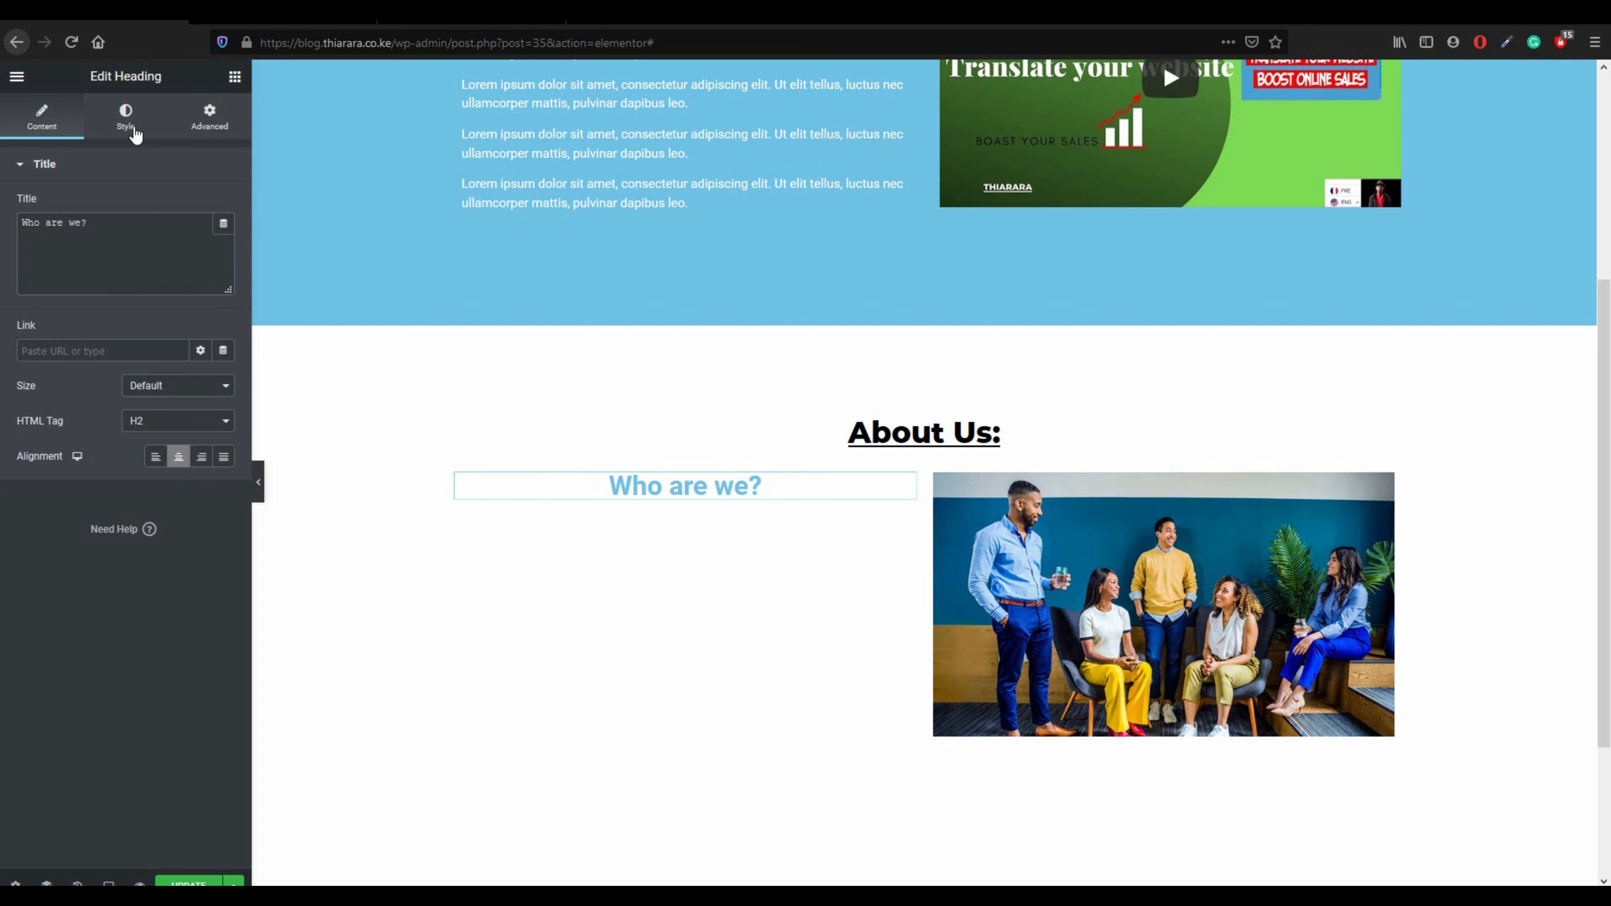
- Set the "Who are we?" heading's text colour to black #000000
left_click(130, 124)
left_click(201, 206)
left_click(251, 247)
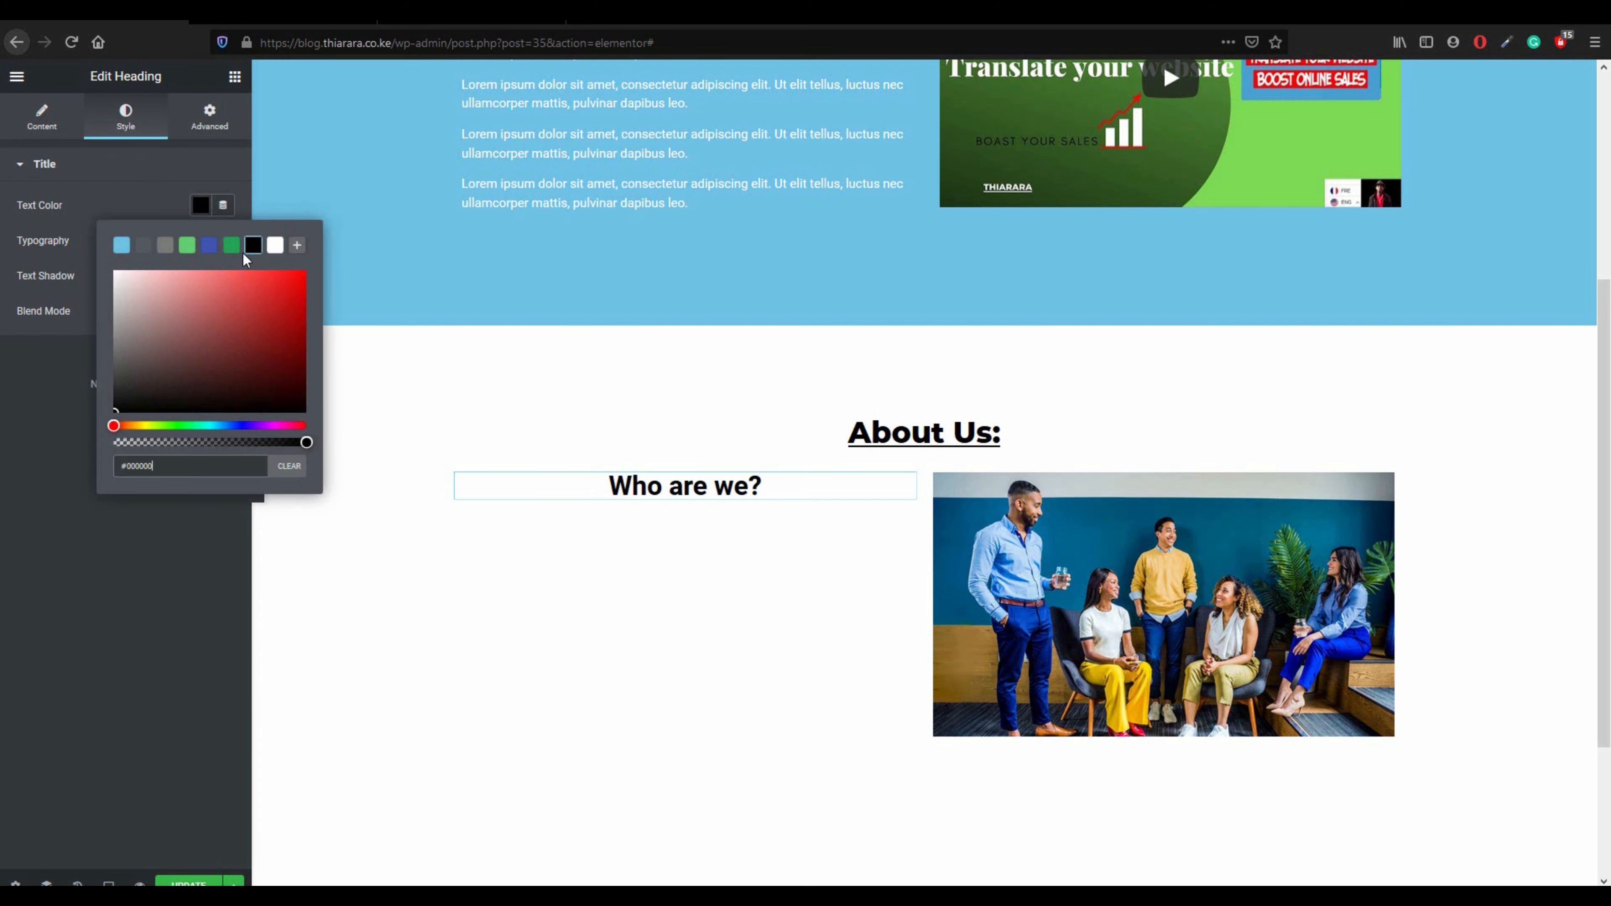
left_click(199, 206)
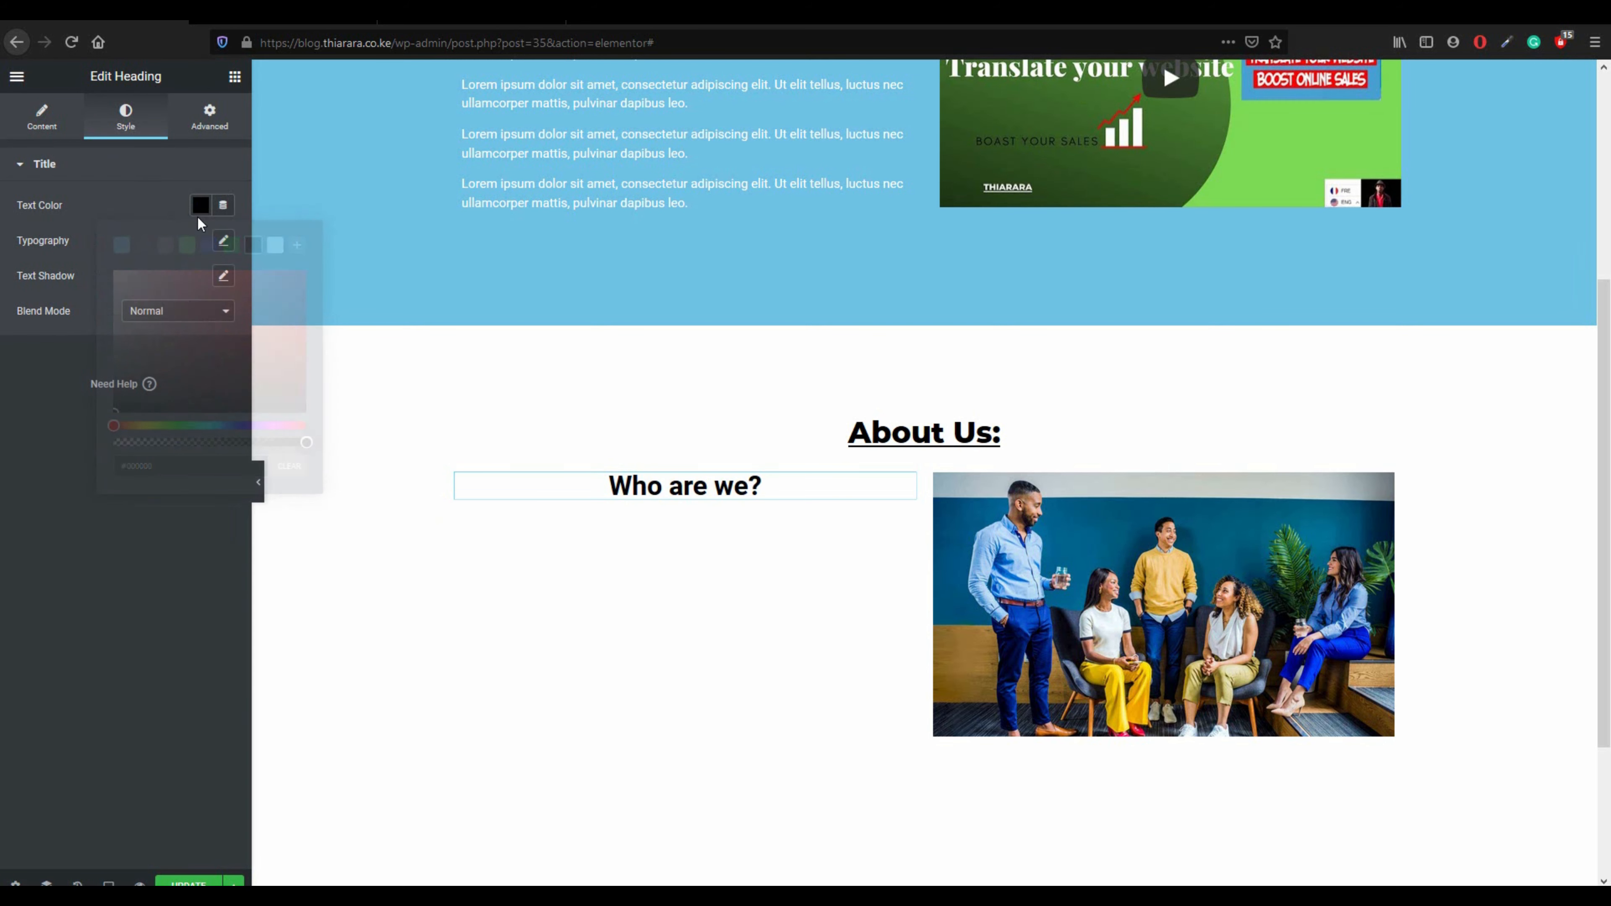
- Set the "Who are we?" heading's typography to the Montserrat family at 29 px with weight 800
left_click(223, 240)
left_click(179, 292)
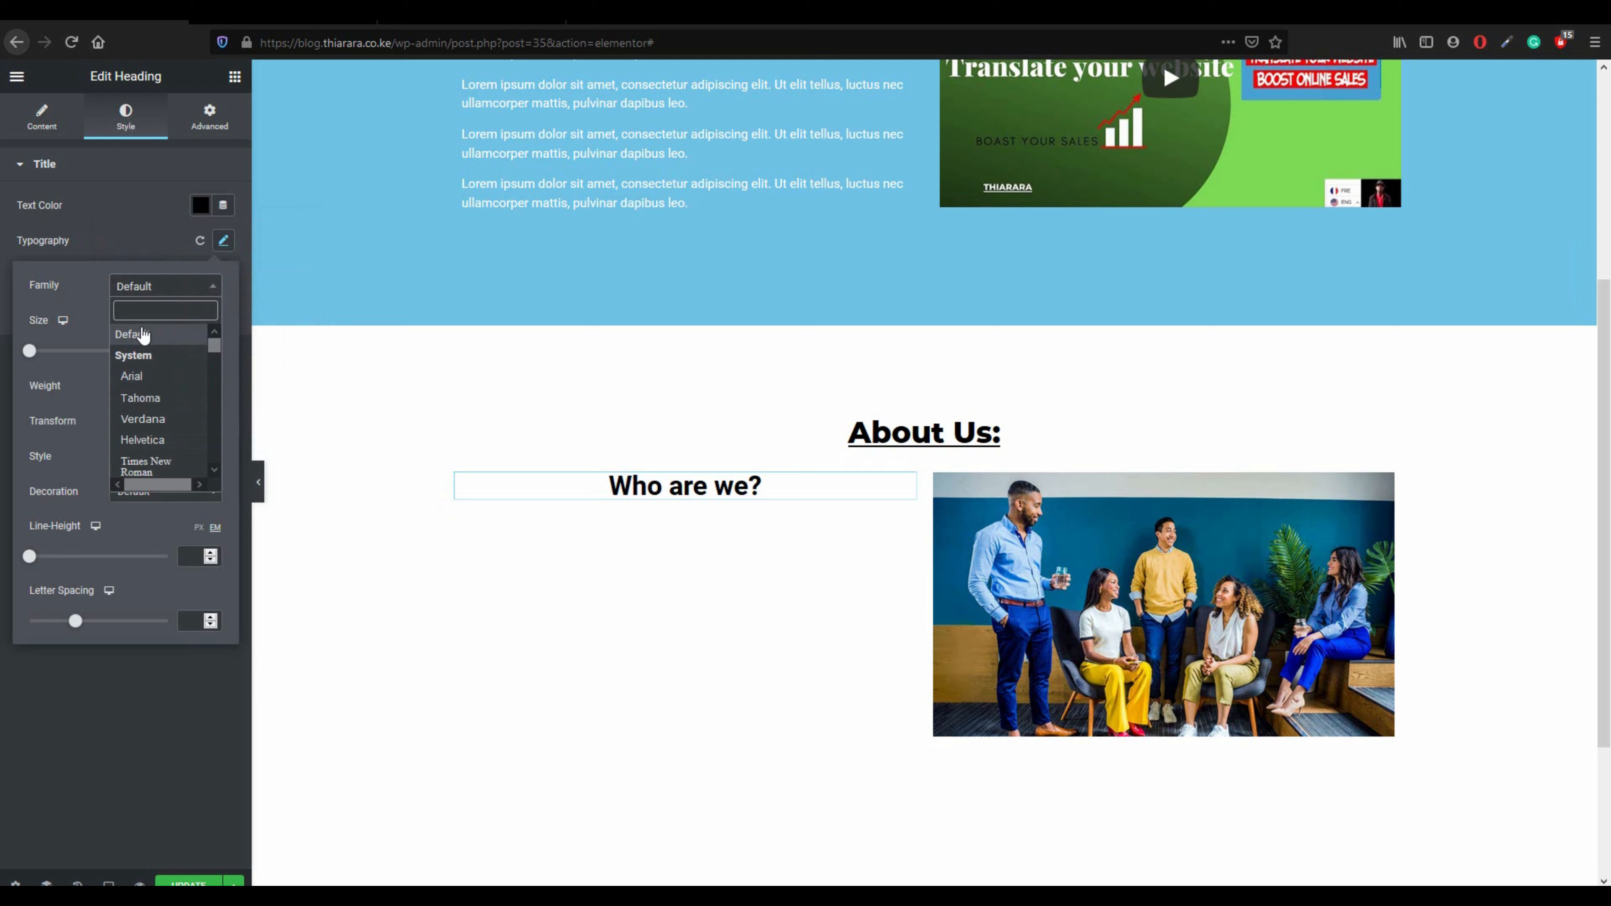
type("mont")
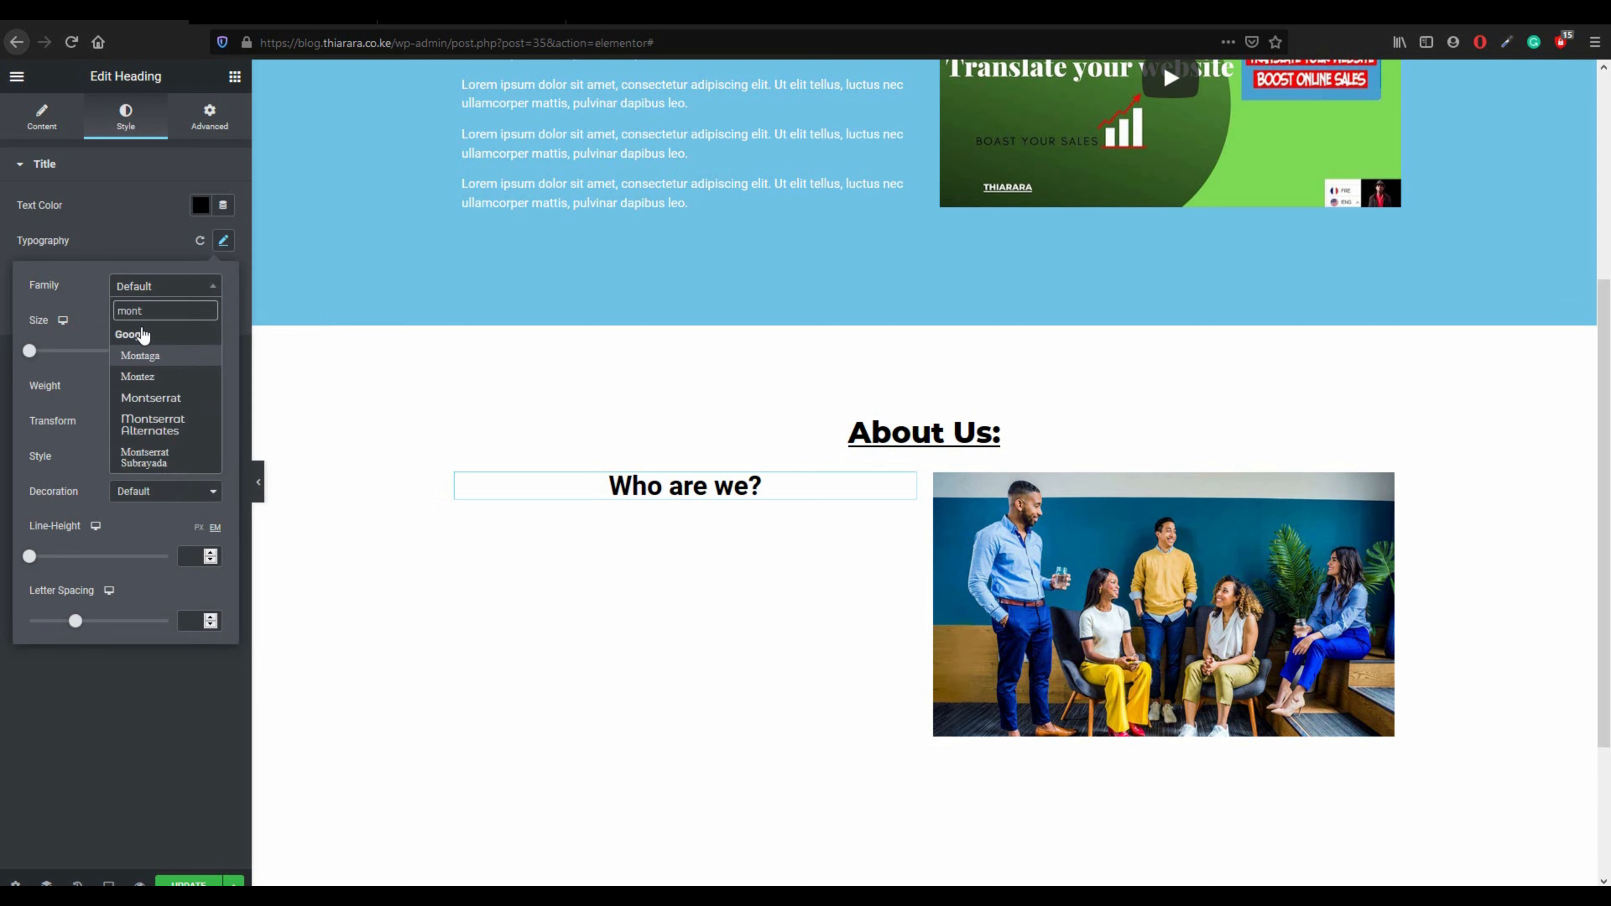
left_click(151, 398)
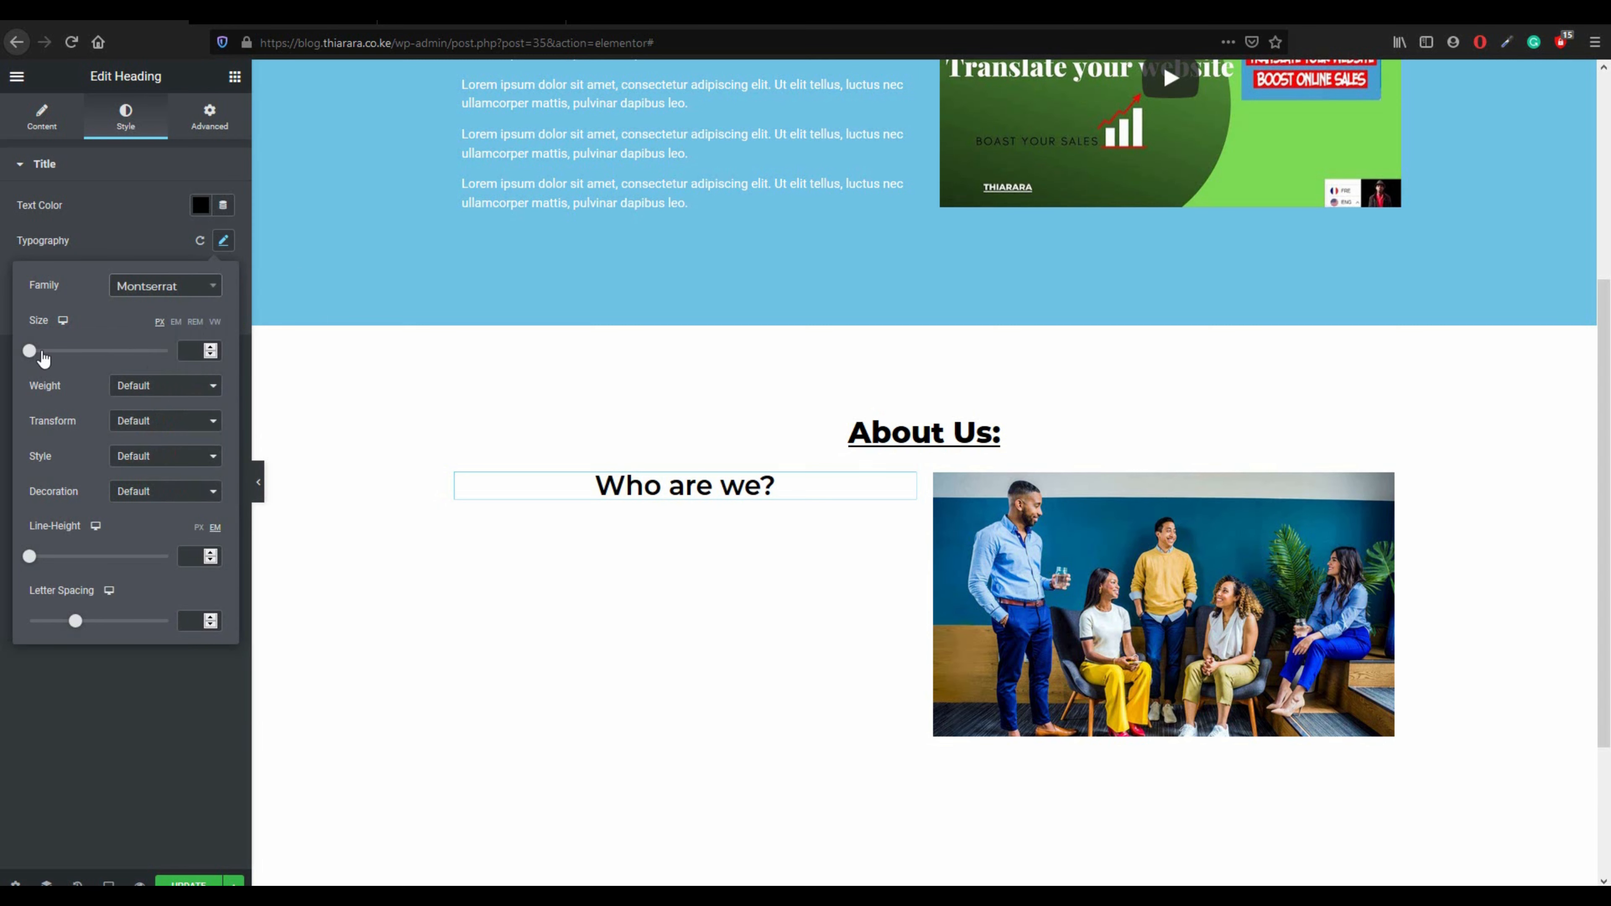
left_click_drag(32, 351, 46, 350)
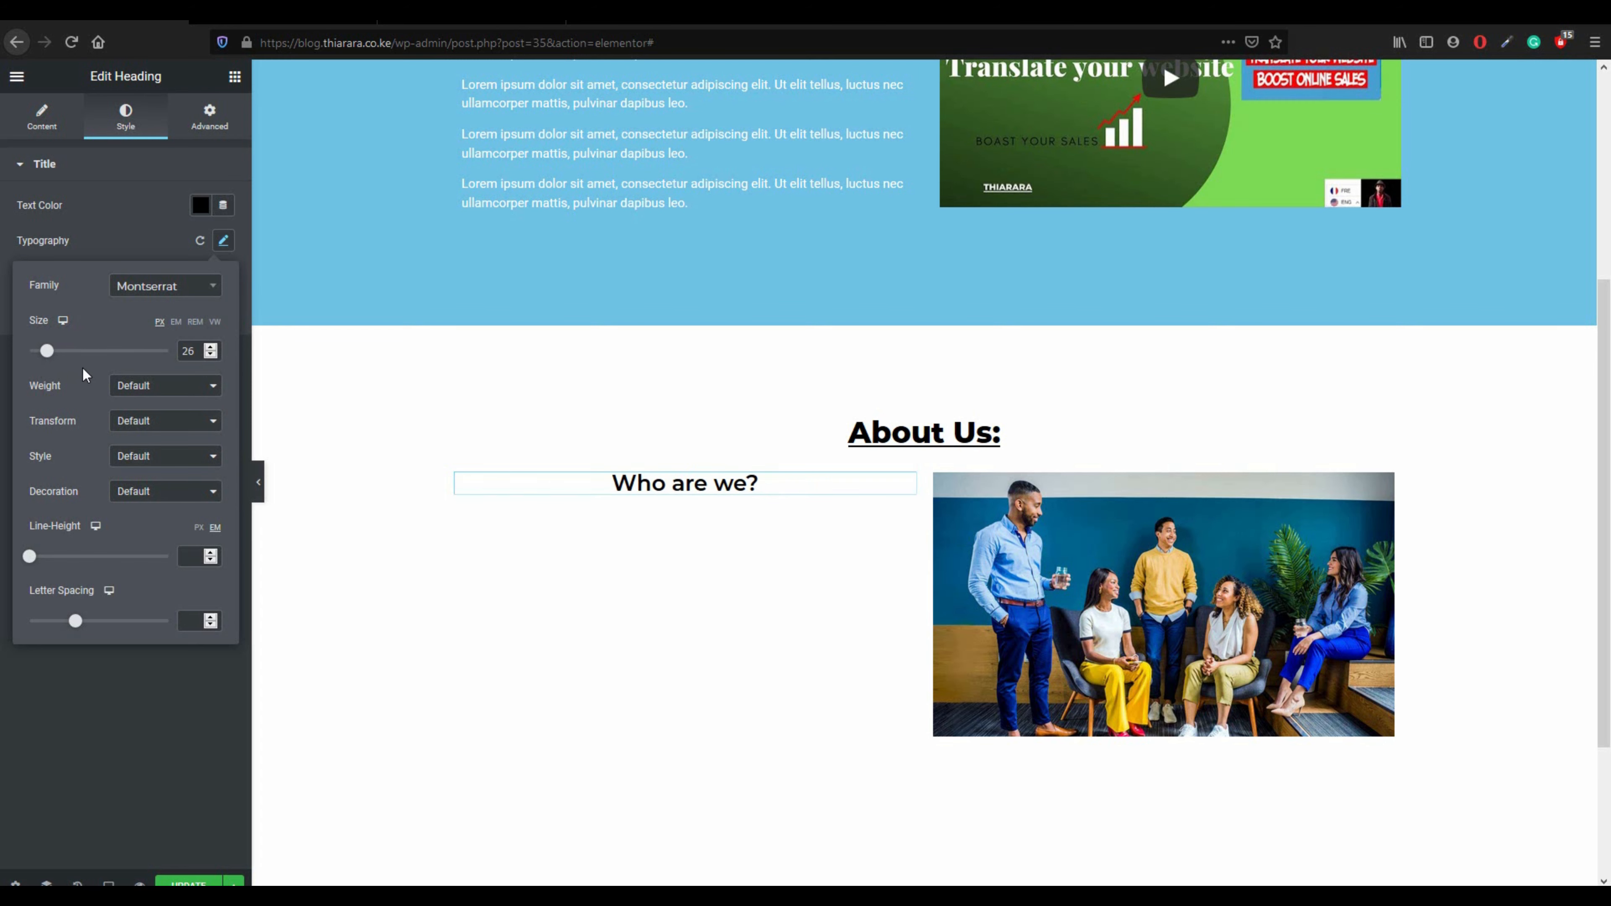
left_click(128, 385)
left_click(140, 535)
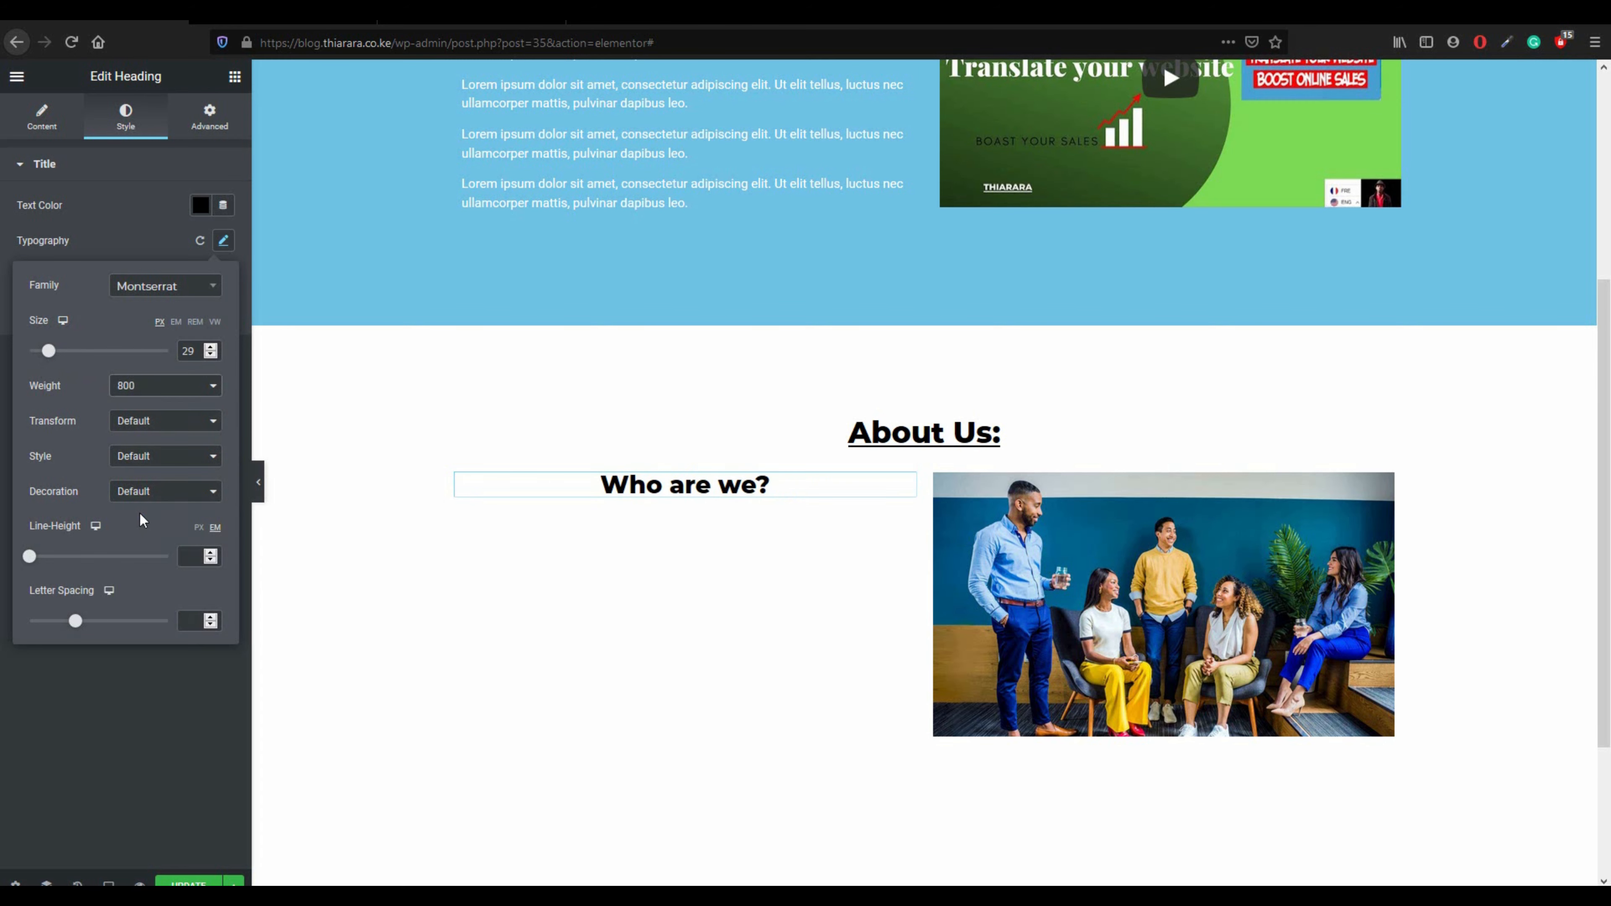
- Give the "Who are we?" heading the Capitalize transform and Underline decoration, keeping its style at Default
left_click(166, 422)
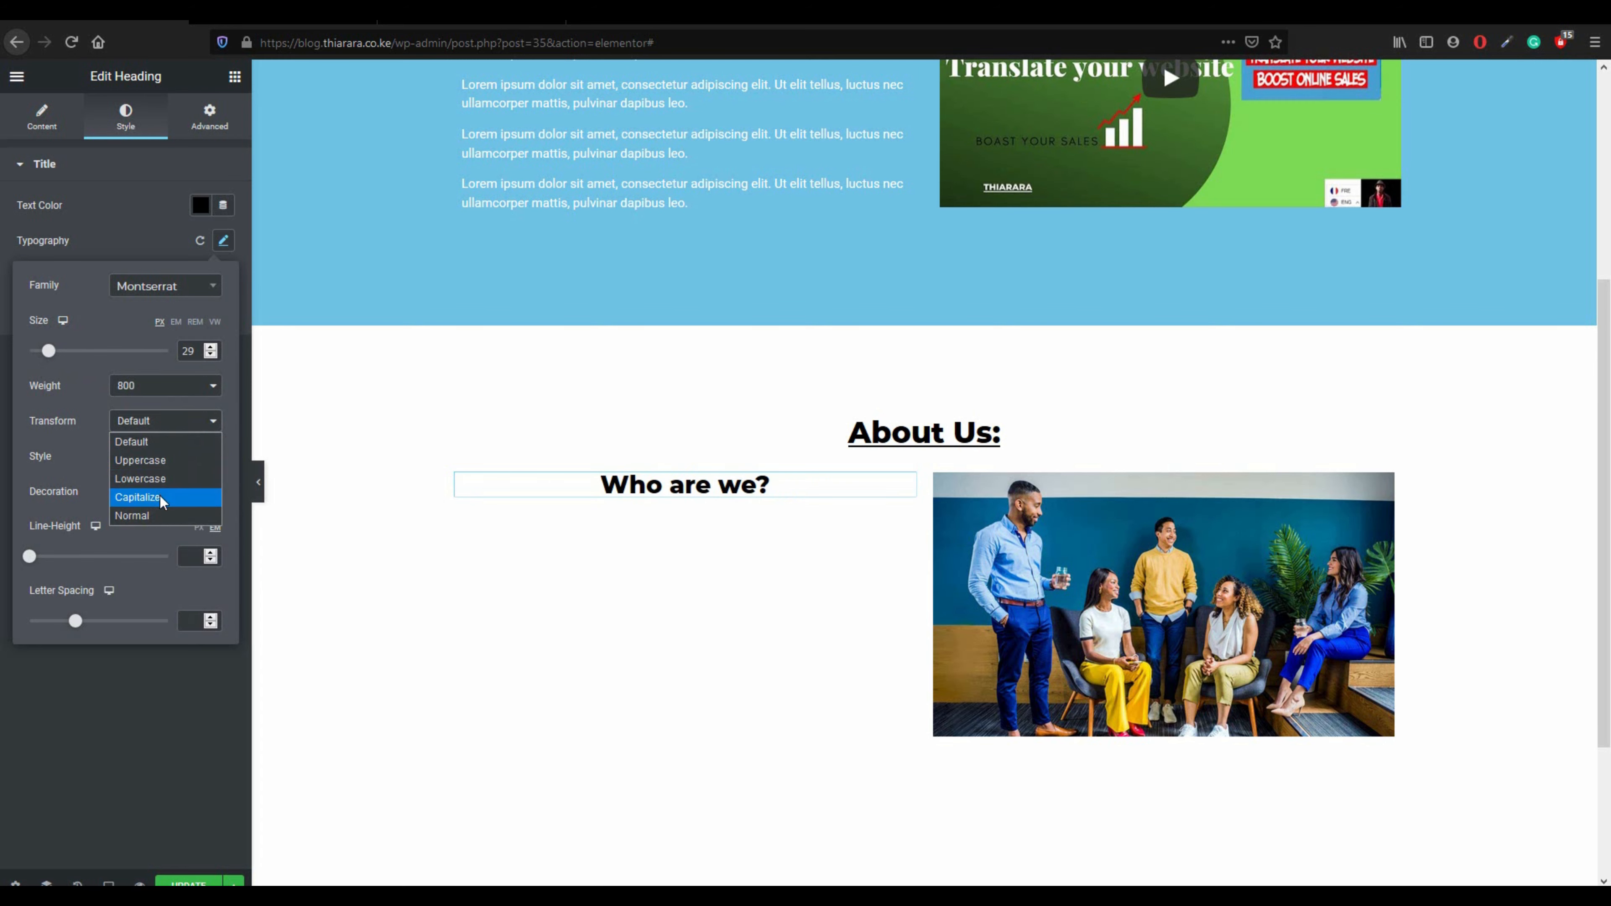
left_click(160, 497)
left_click(169, 457)
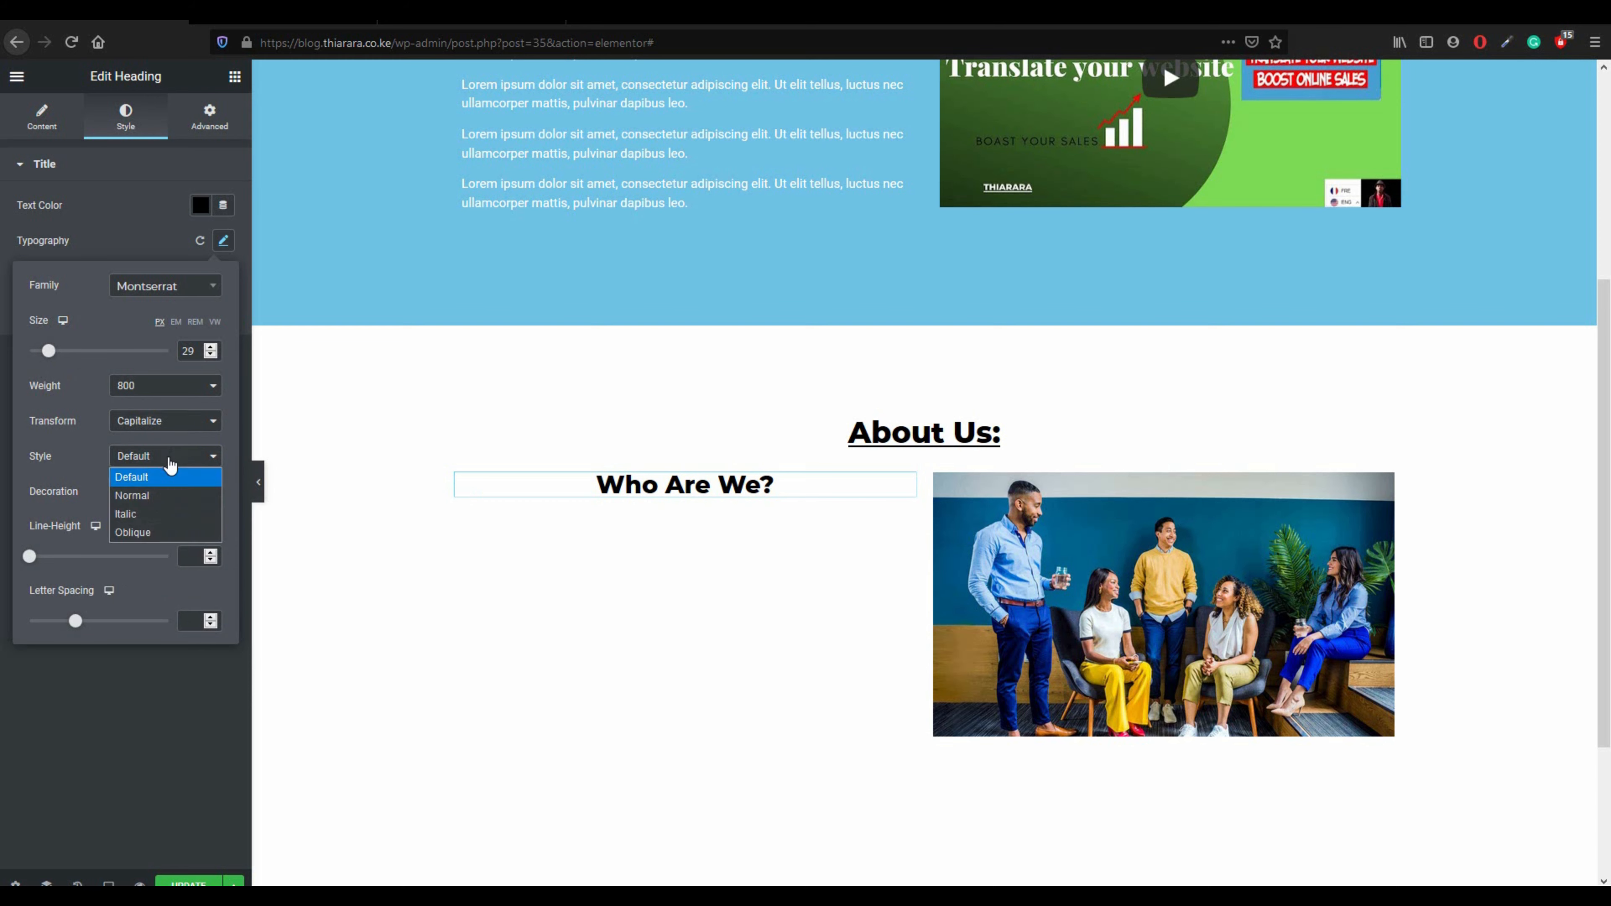
left_click(164, 473)
left_click(160, 490)
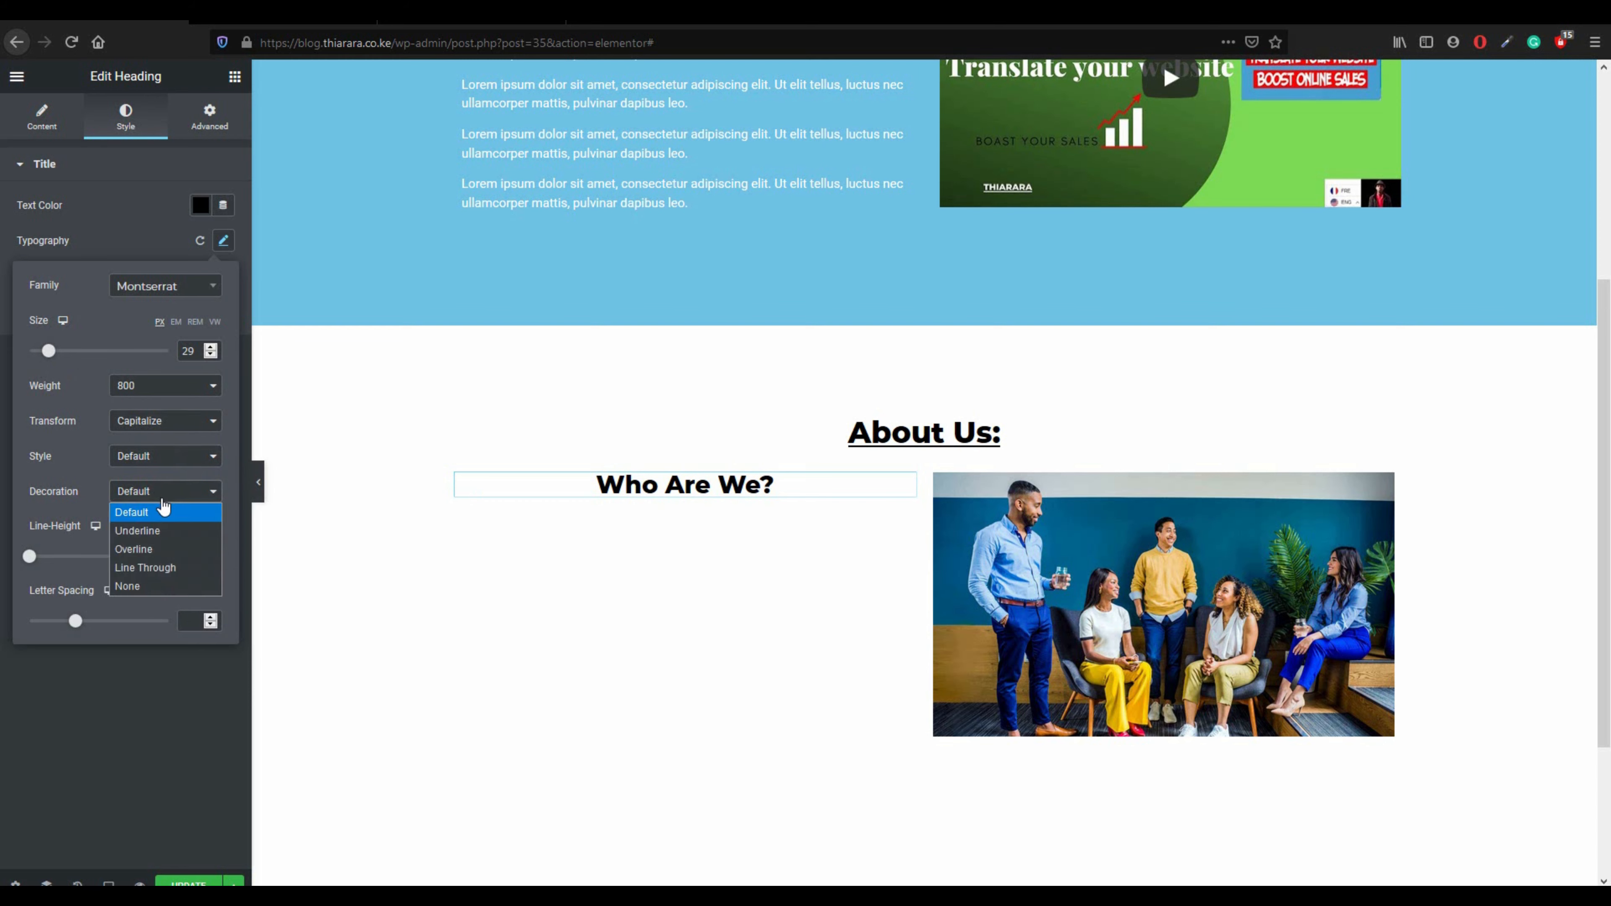
left_click(166, 526)
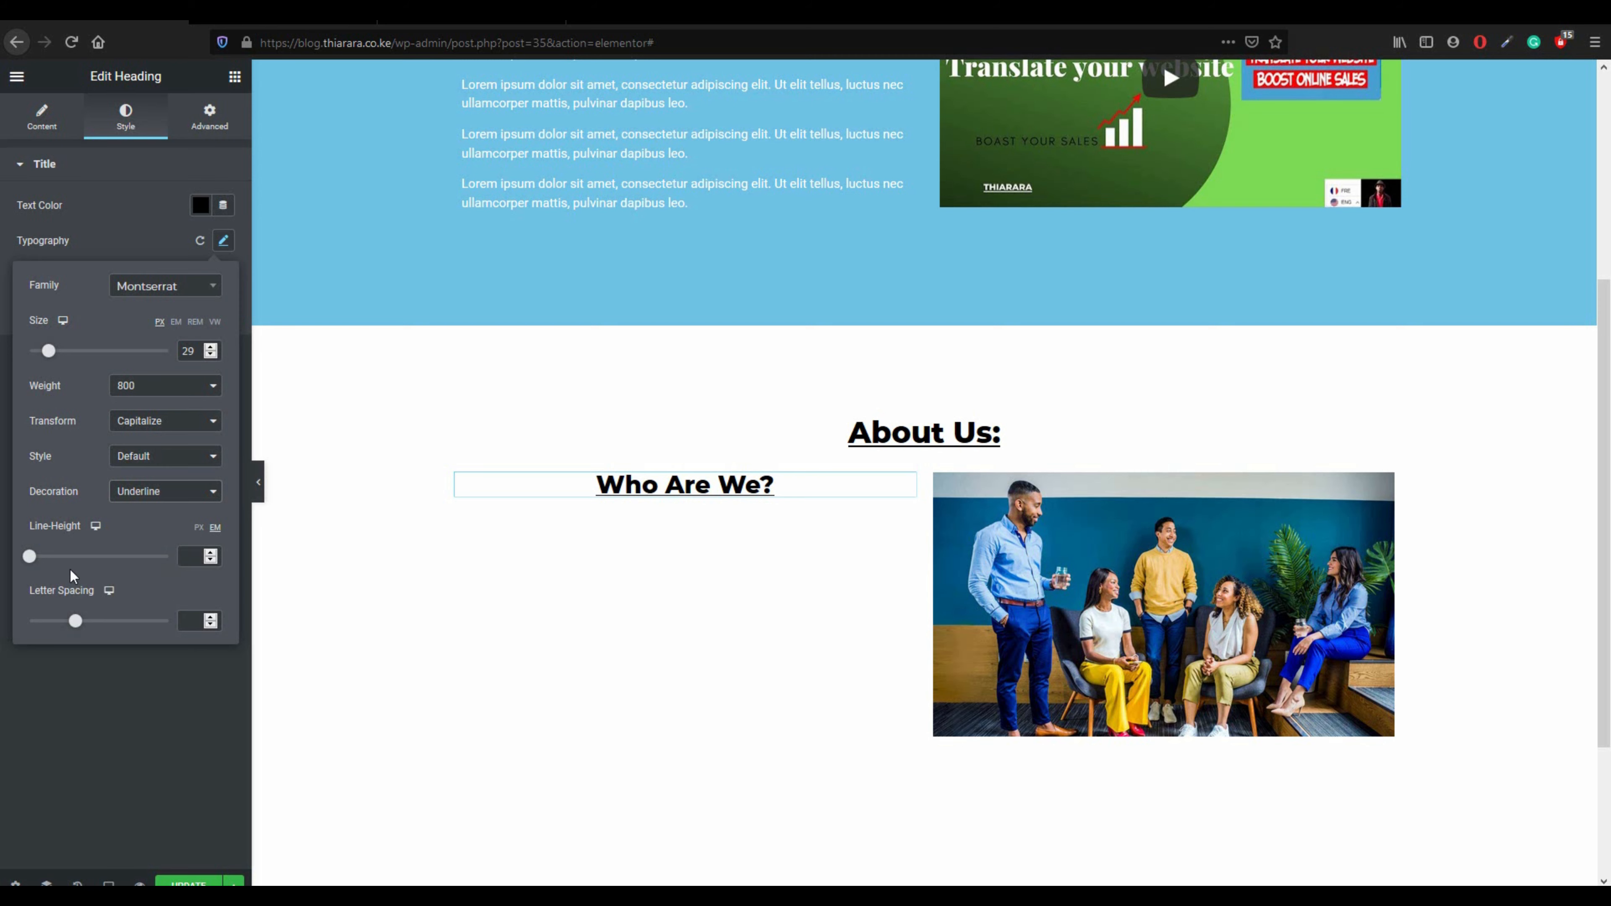
left_click(761, 487)
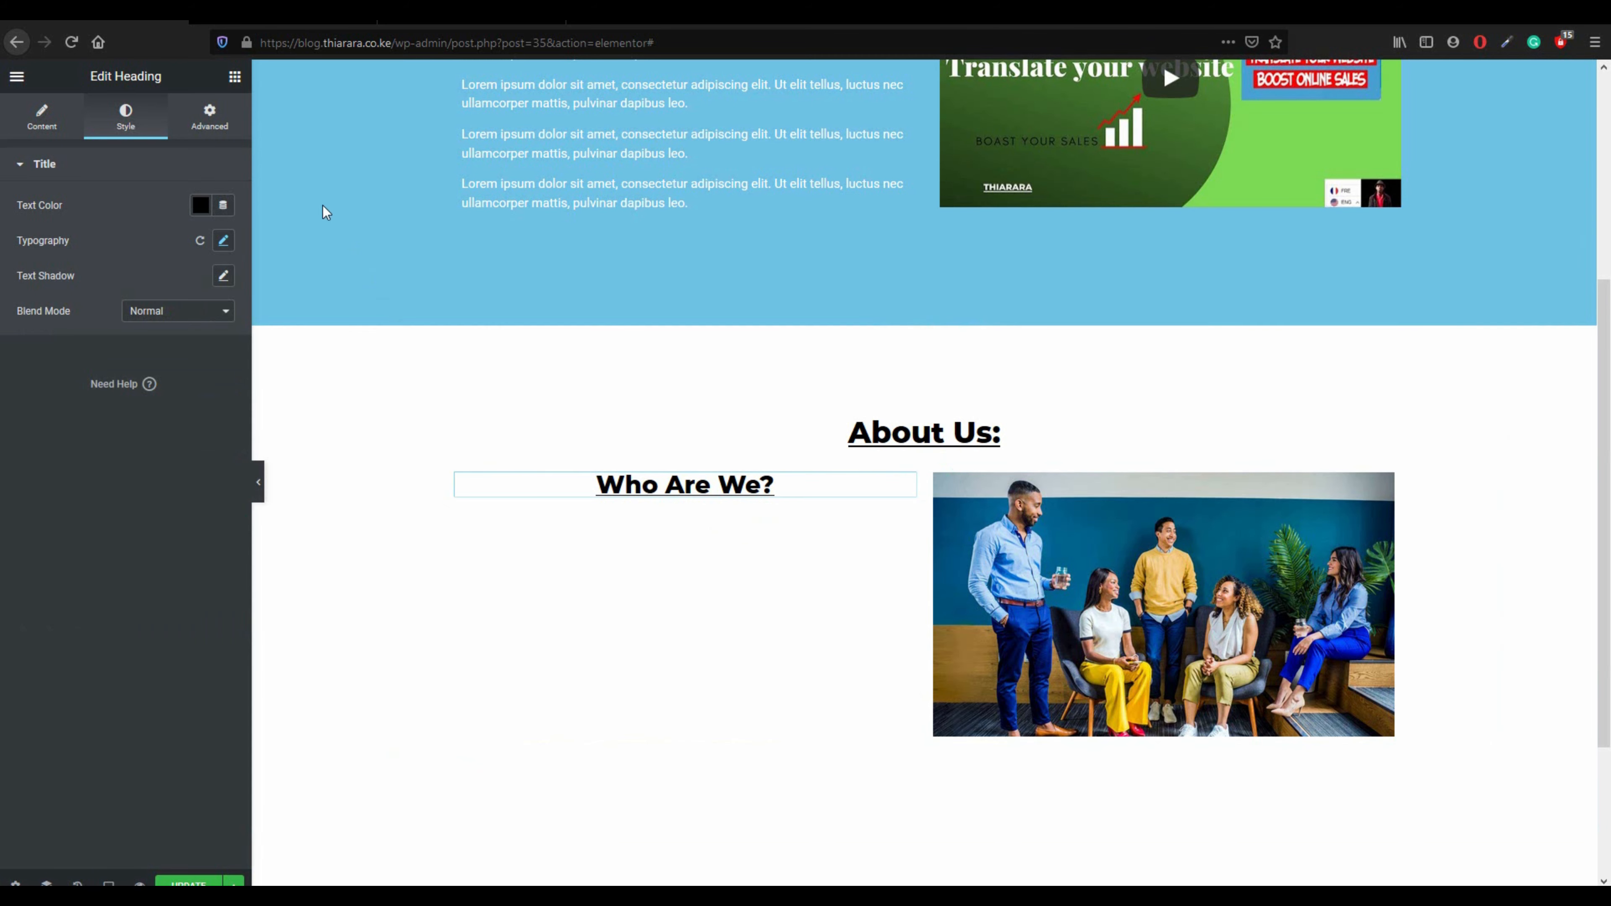
- Add a Text Editor widget below the "Who are we?" heading and extend its Lorem ipsum text with four more copies across two new paragraphs
left_click(234, 76)
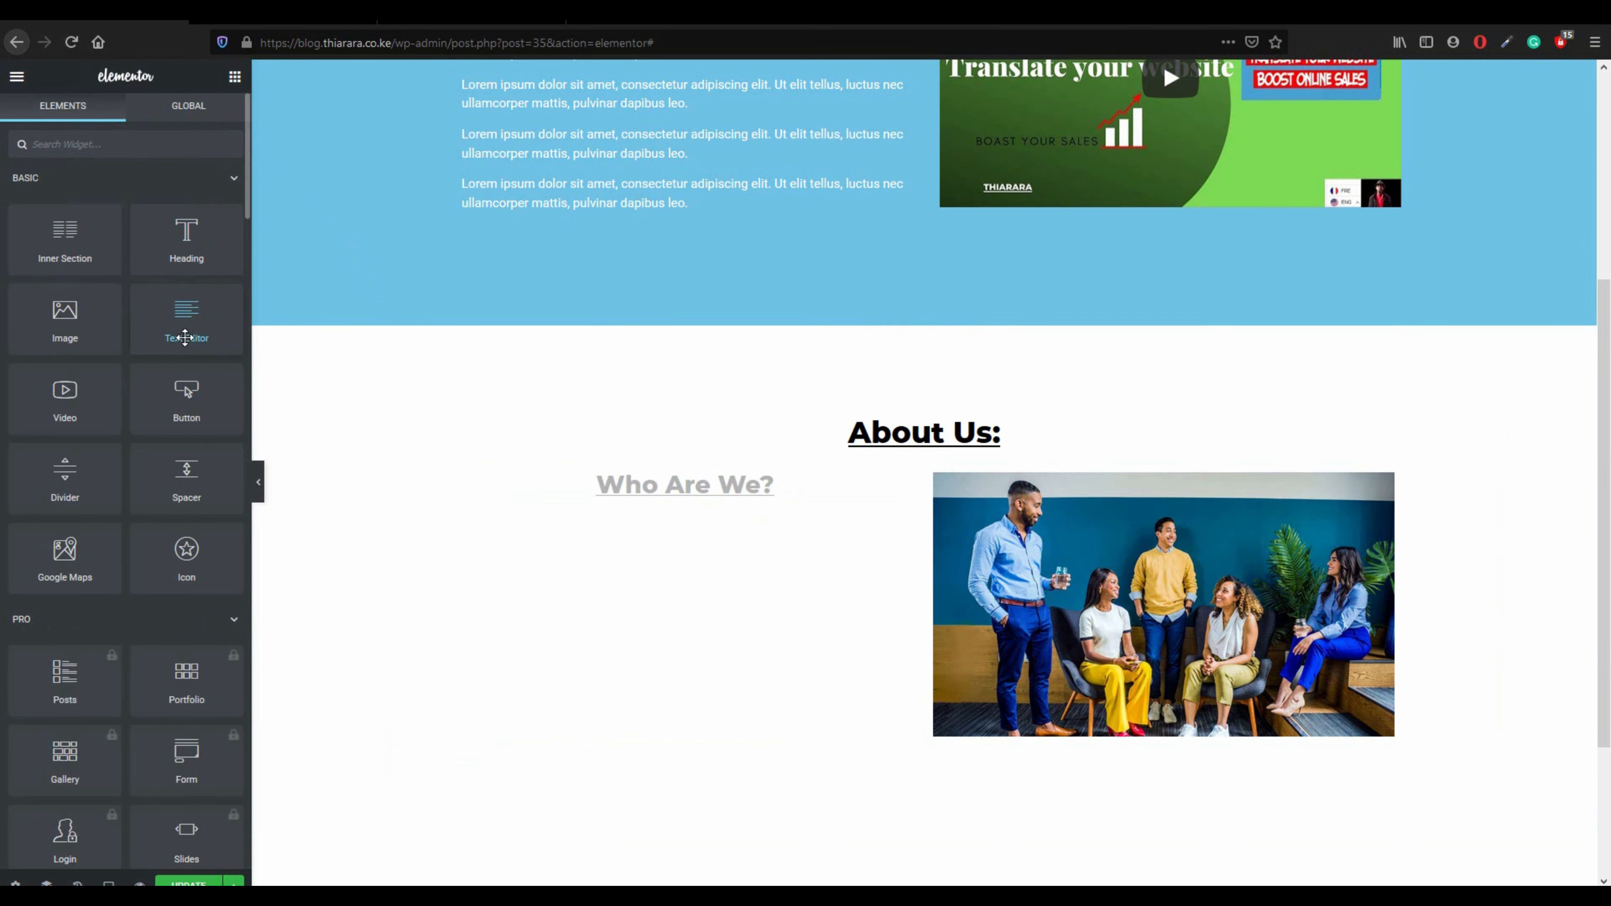
left_click_drag(185, 338, 705, 488)
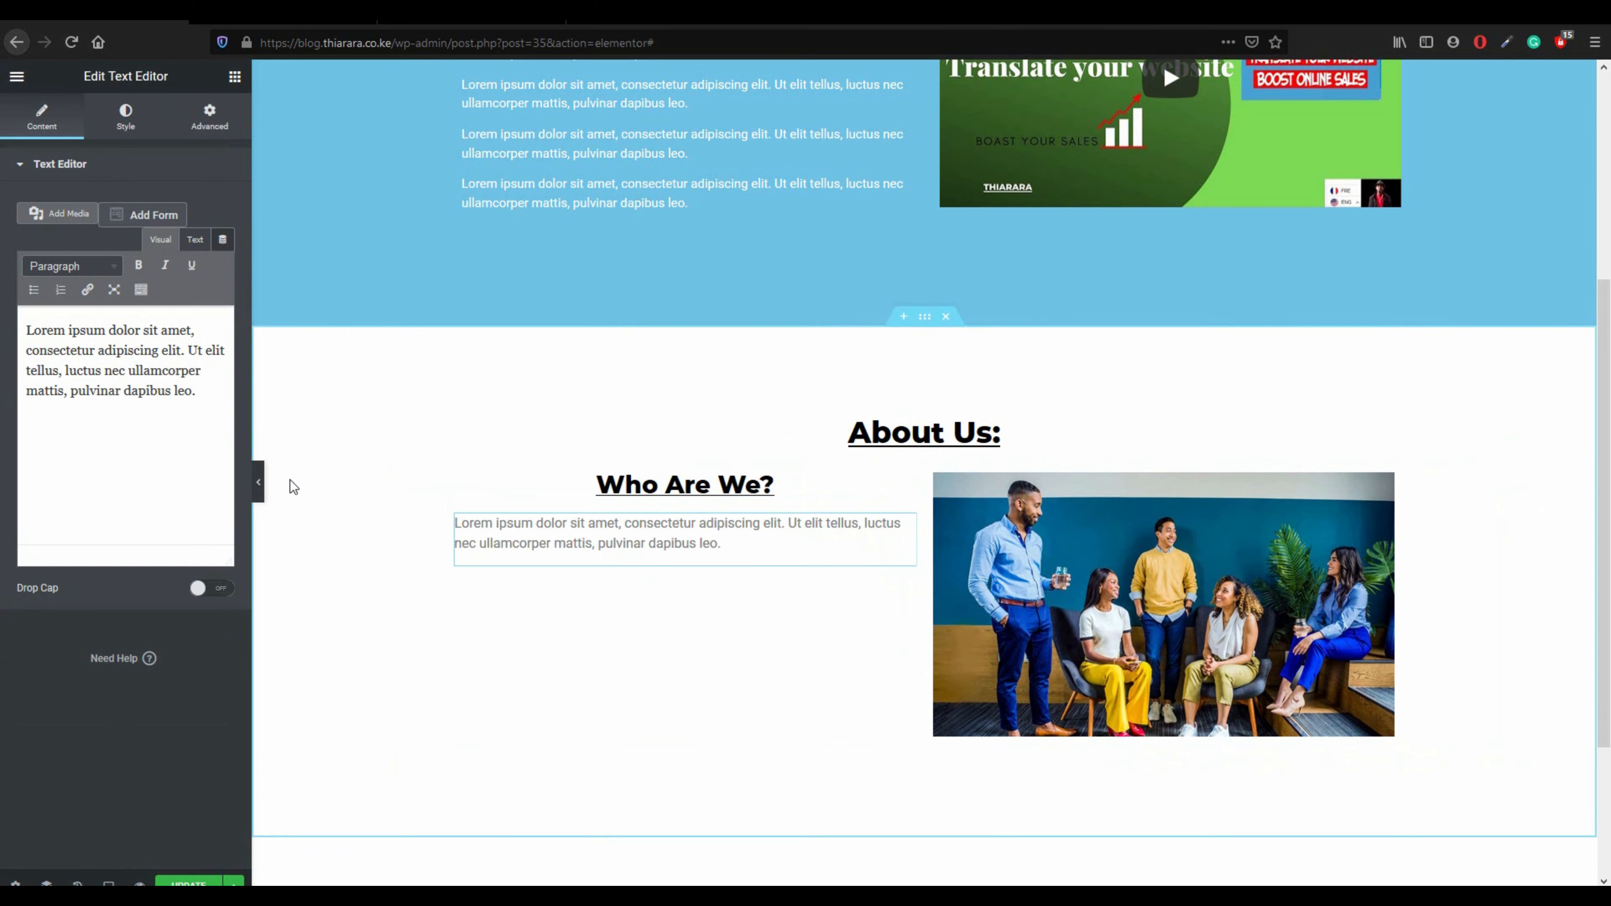
left_click(207, 396)
left_click_drag(198, 391, 36, 328)
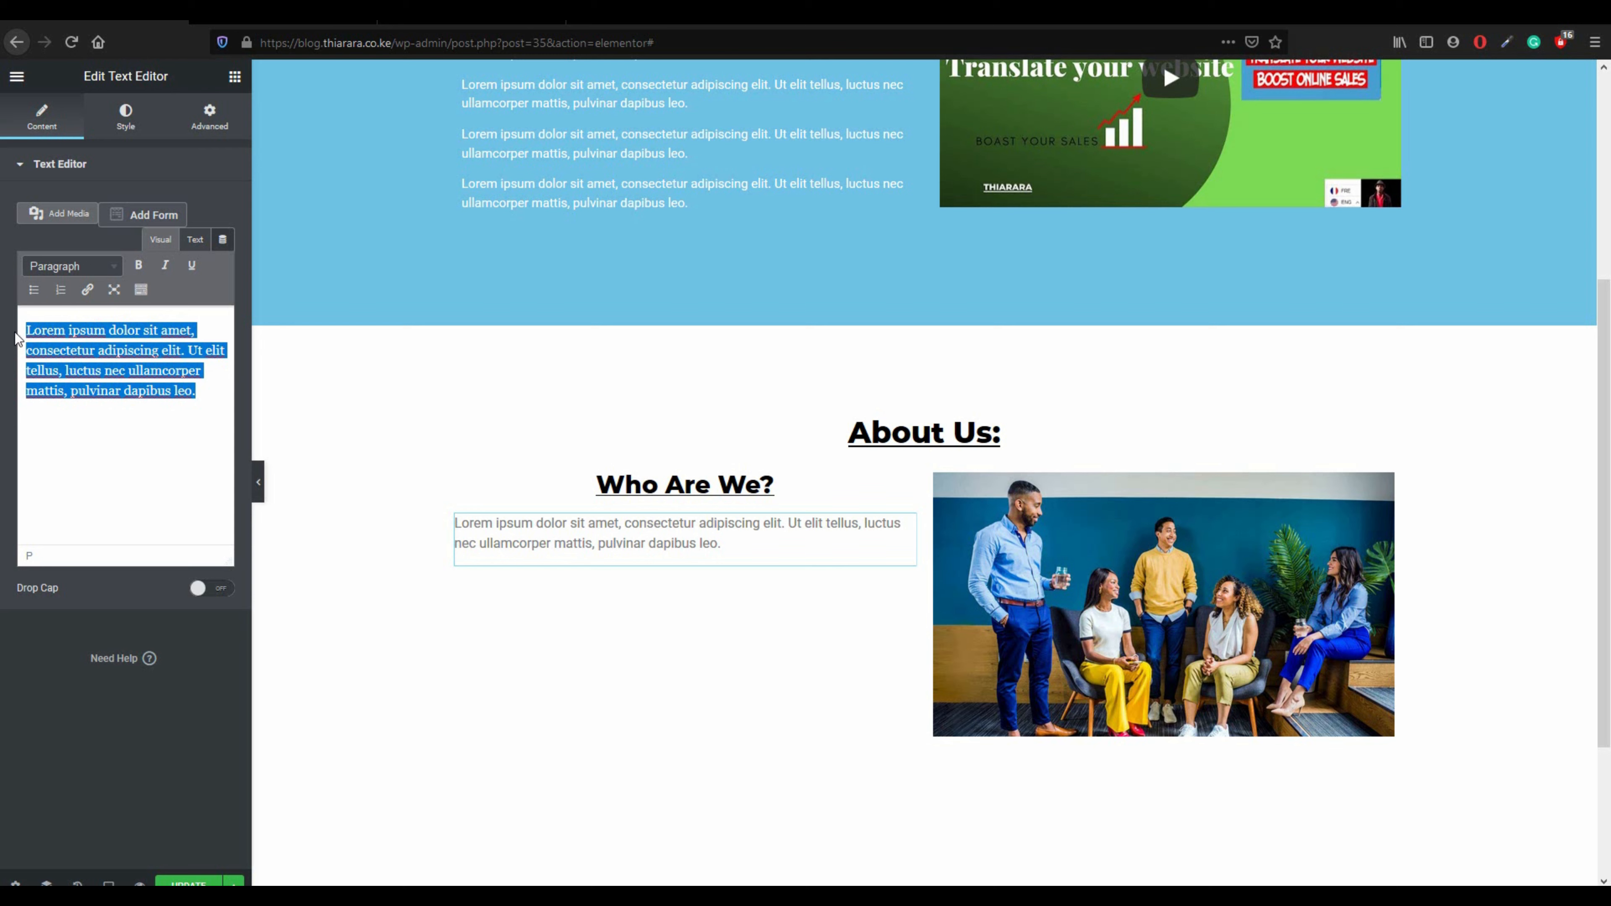
left_click(16, 335)
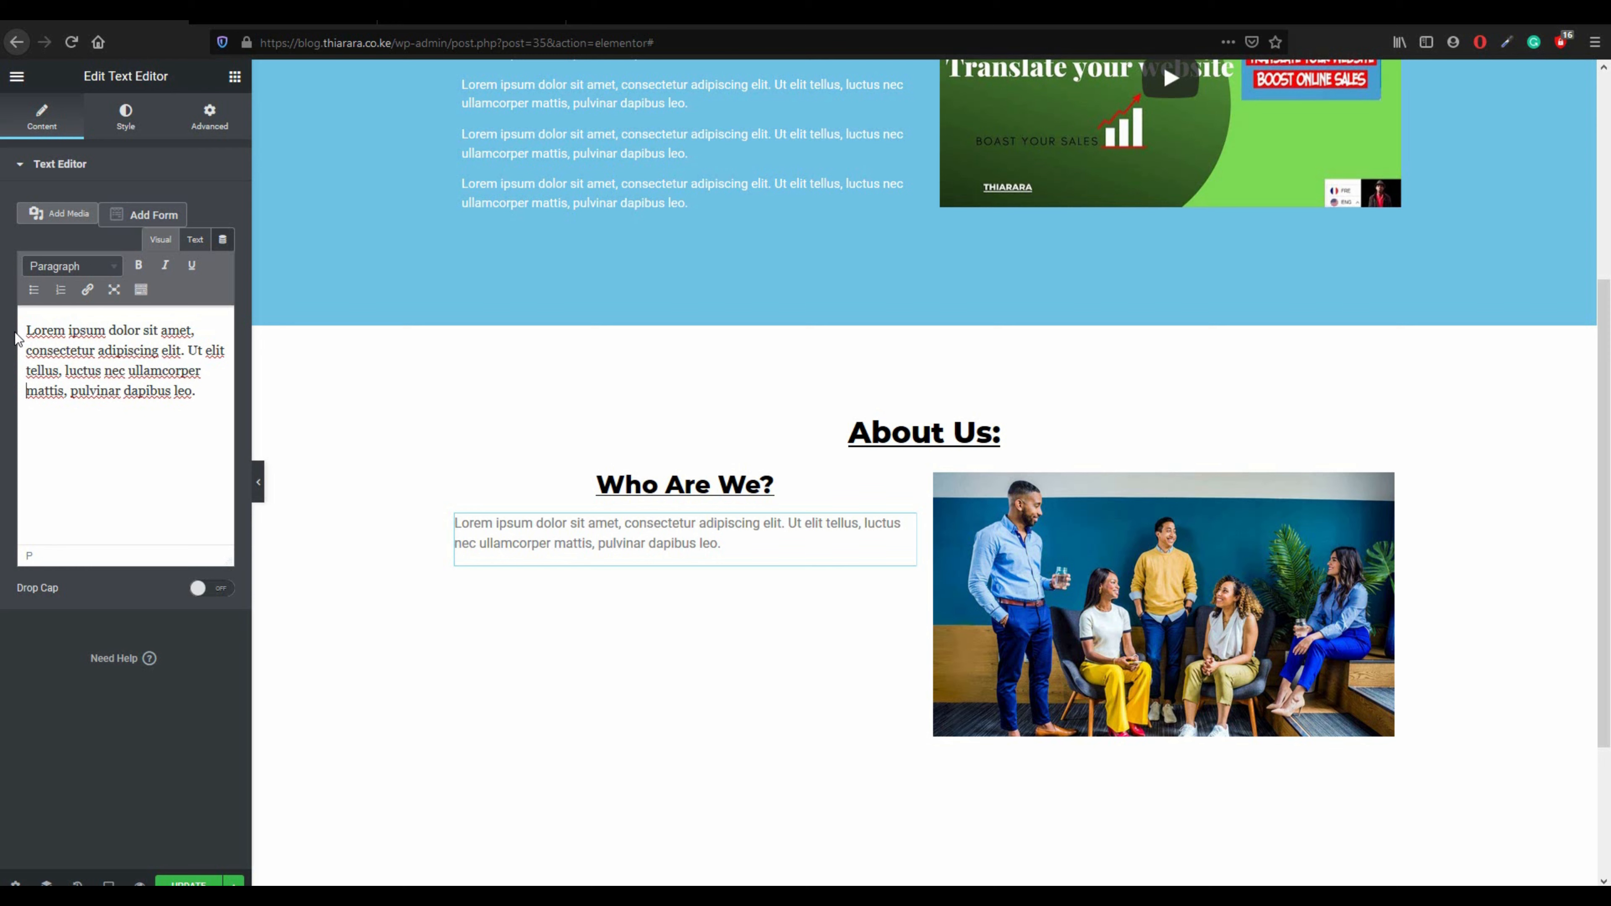
key("Return")
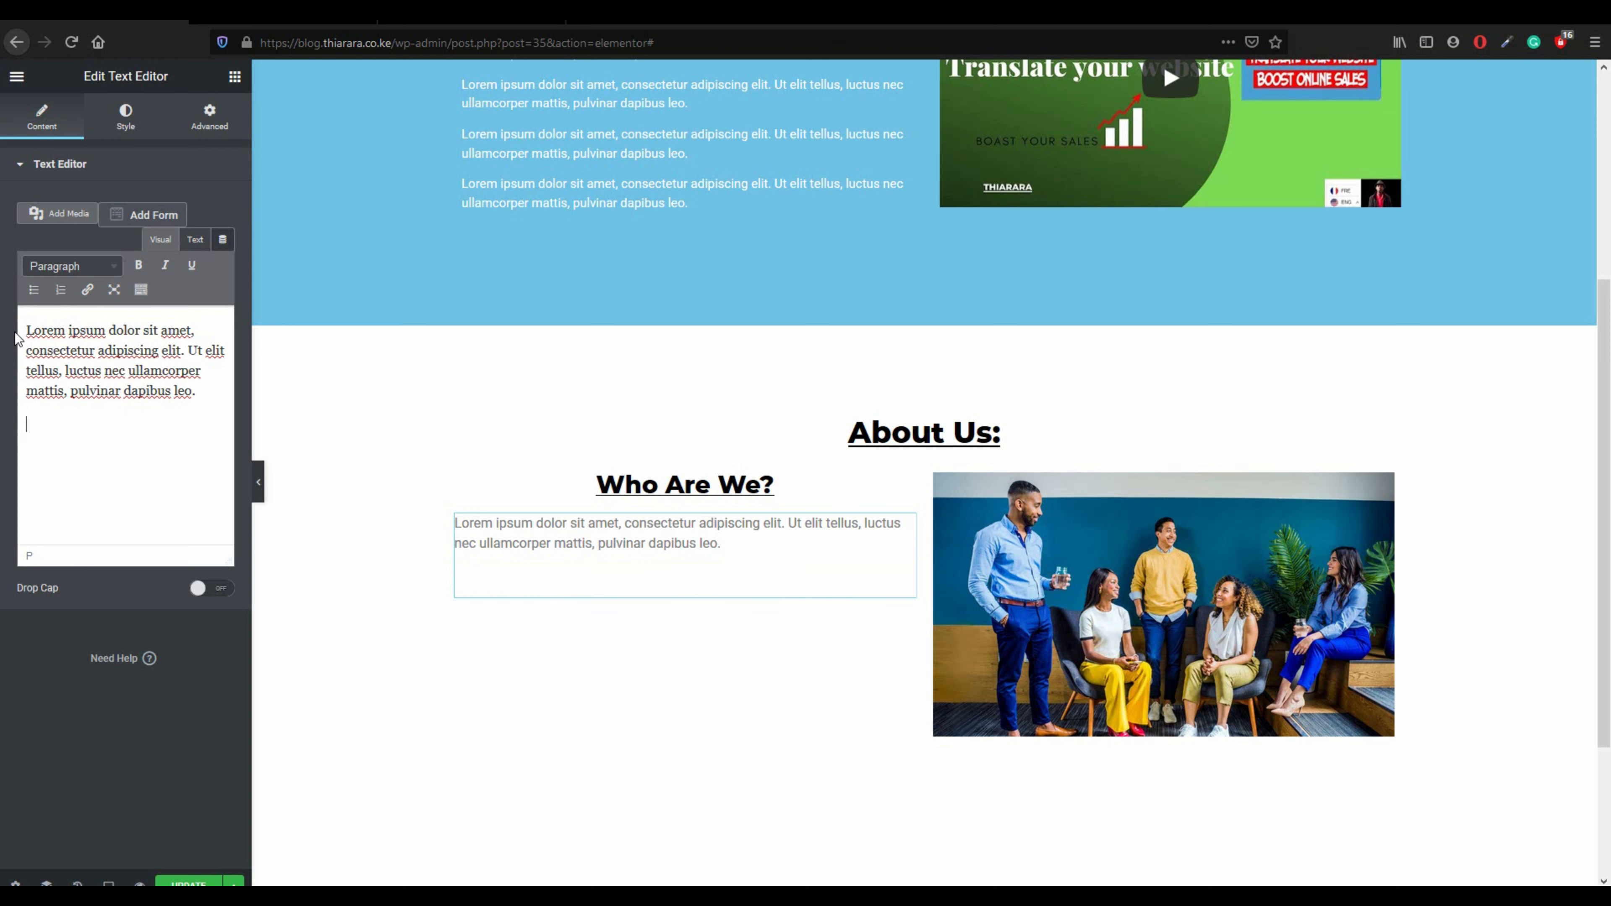
type("Lorem ipsum dolor sit amet, consectetur adipiscing elit. Ut elit tellus, luctus nec ullamcorper mattis, pulvinar dapibus leo.")
type("Lorem ipsum dolor sit amet, consectetur adipiscing elit. Ut elit tellus, luctus nec ullamcorper mattis, pulvinar dapibus leo.")
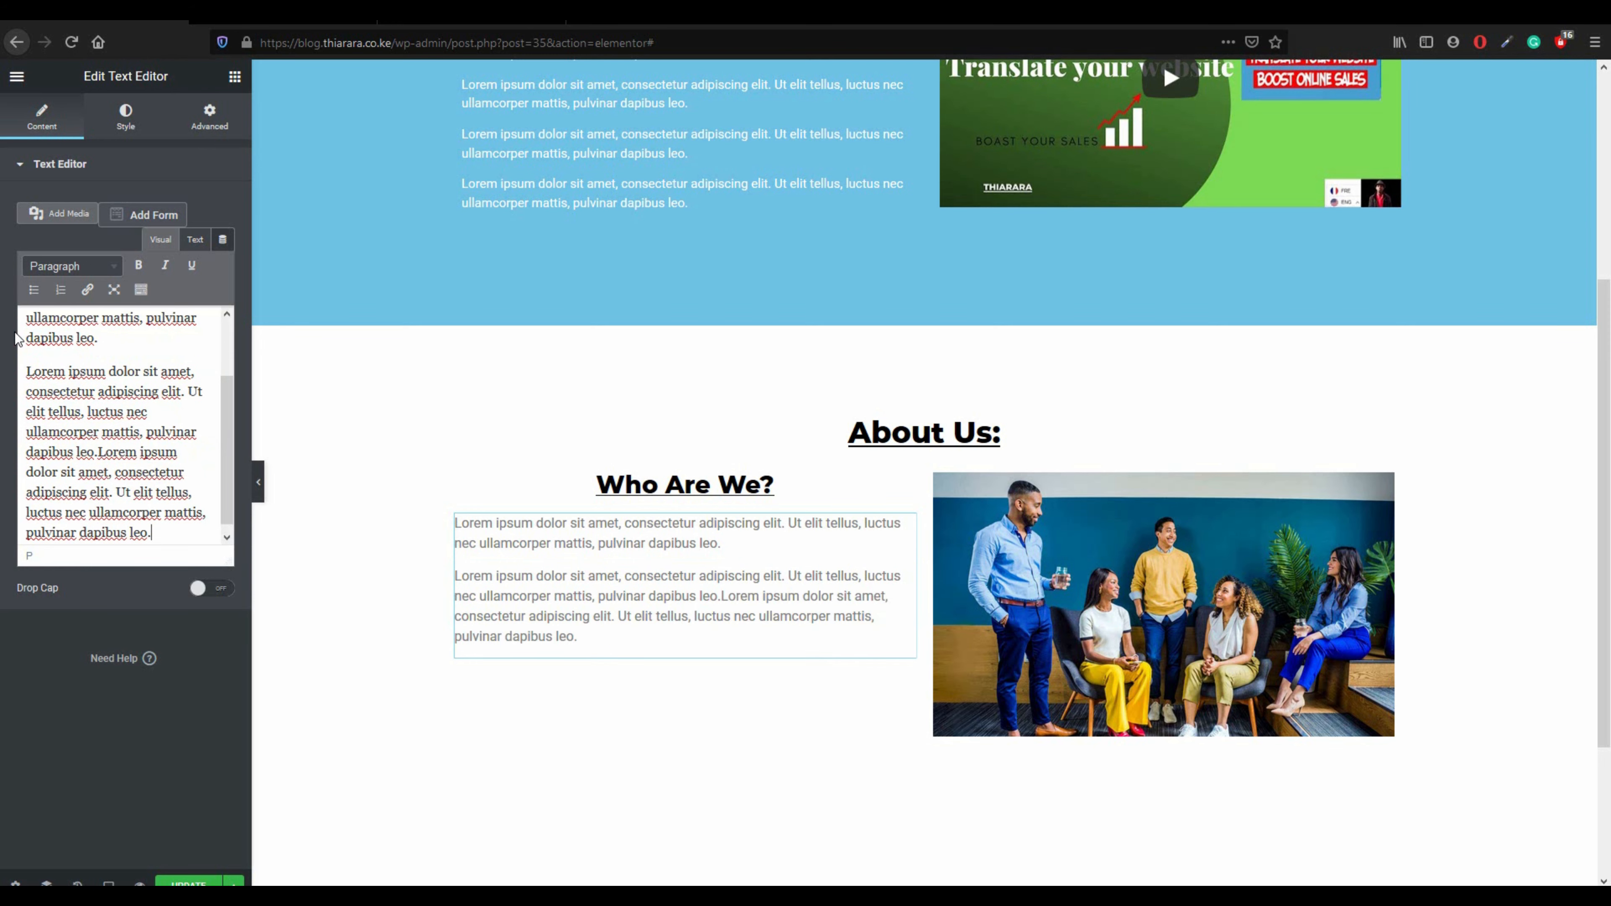
type("Lorem ipsum dolor sit amet, consectetur adipiscing elit. Ut elit tellus, luctus nec ullamcorper mattis, pulvinar dapibus leo.")
key("Return")
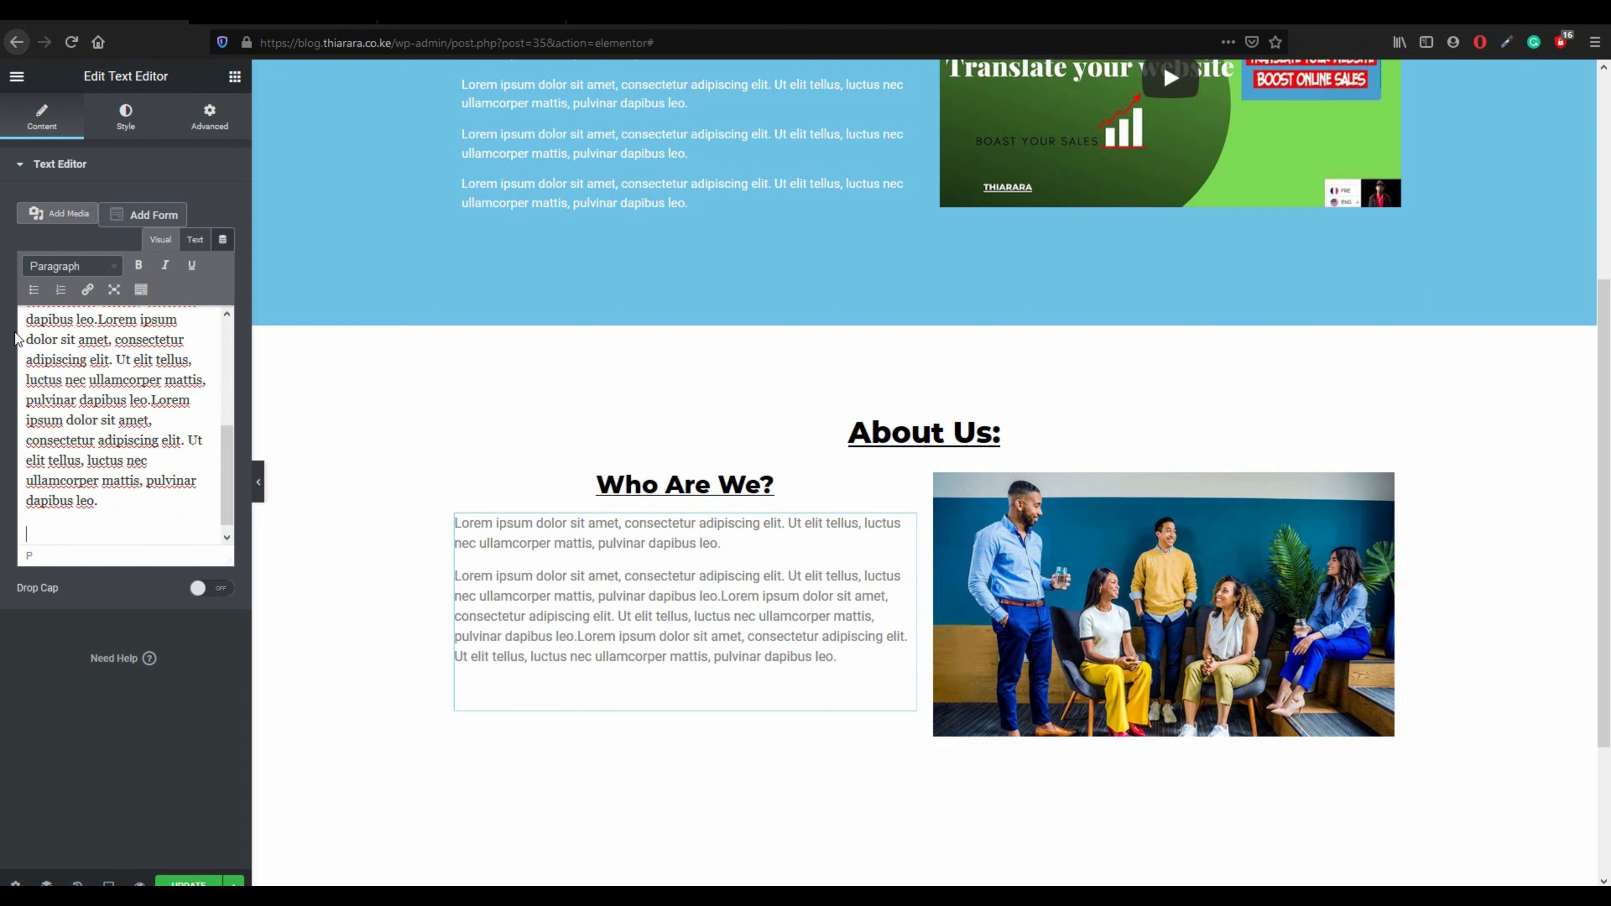
type("Lorem ipsum dolor sit amet, consectetur adipiscing elit. Ut elit tellus, luctus nec ullamcorper mattis, pulvinar dapibus leo.")
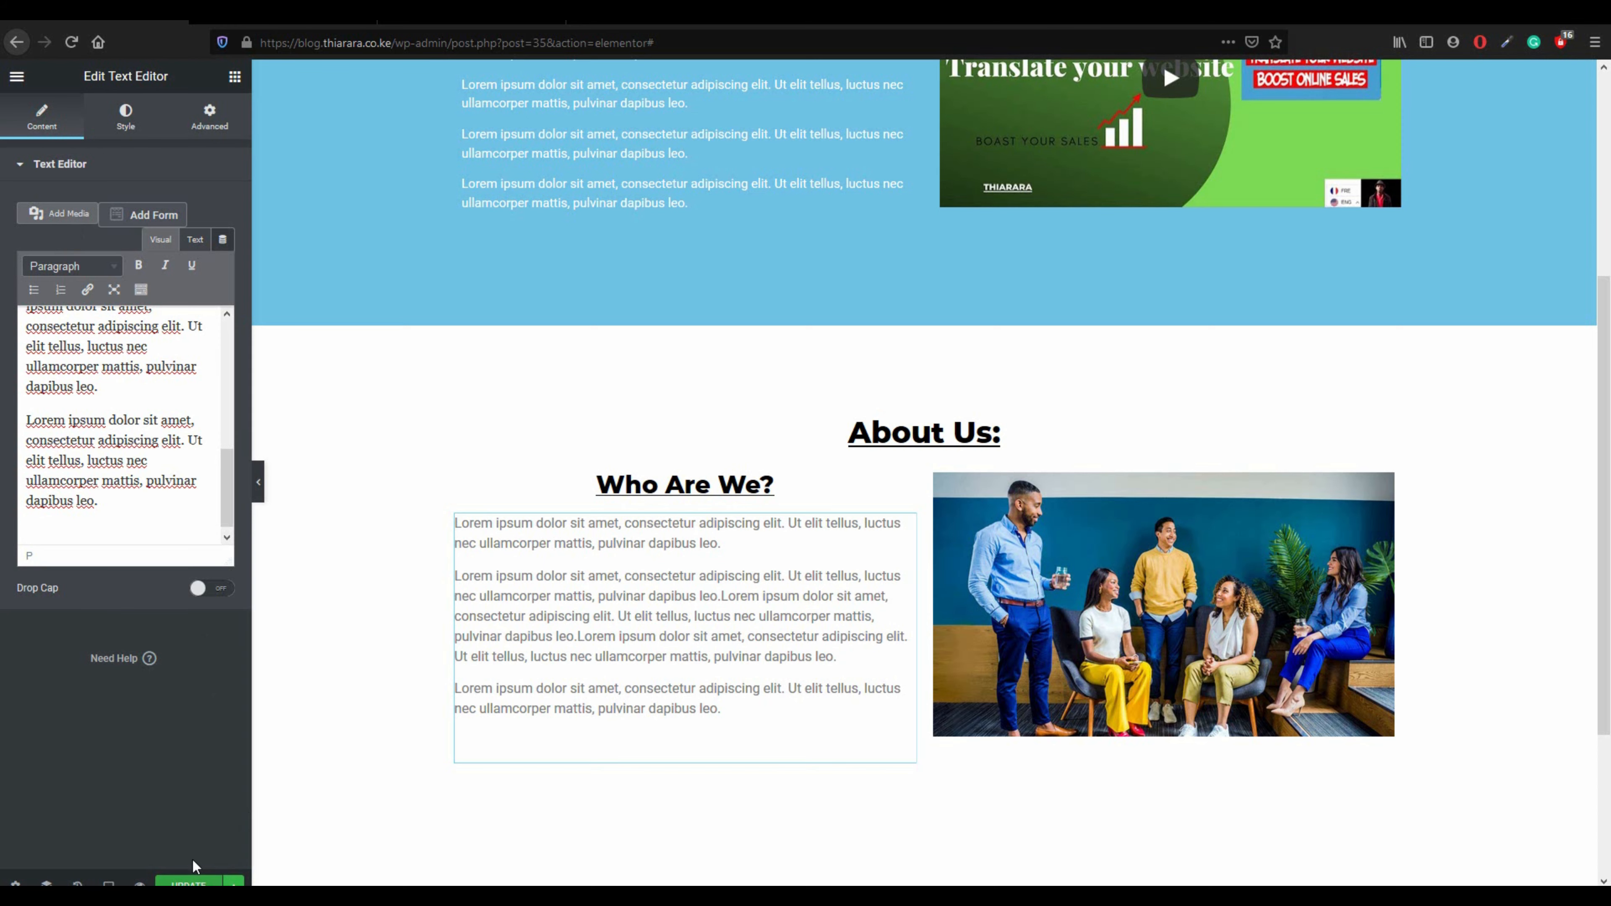
- Duplicate the whole About Us section on the page
scroll(948, 502, "up", 2)
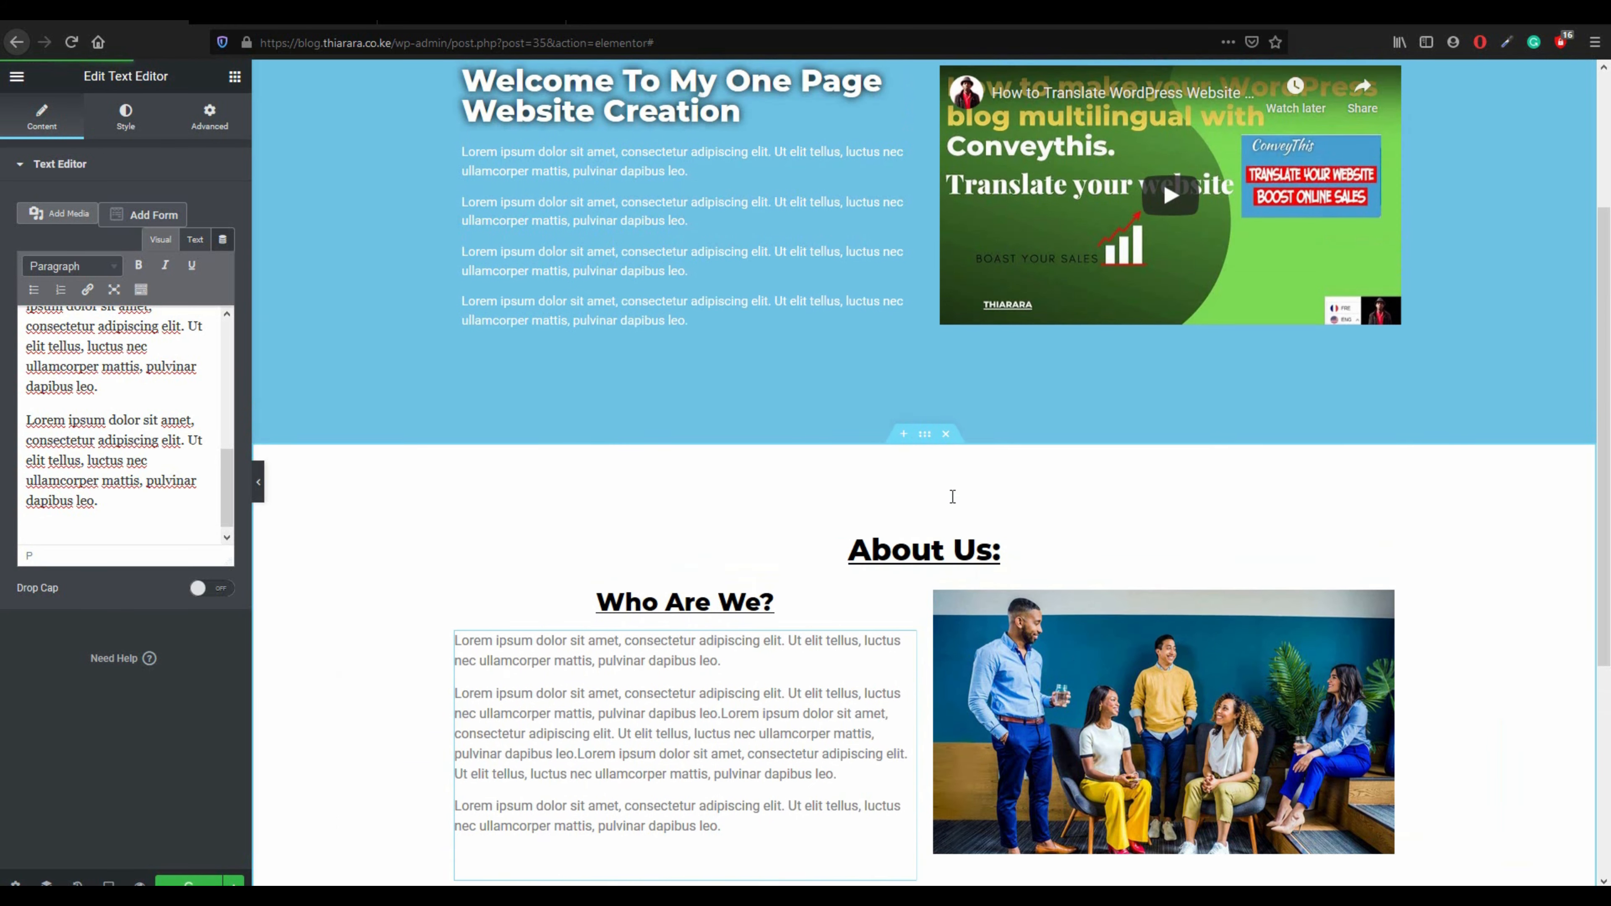
scroll(1015, 444, "down", 3)
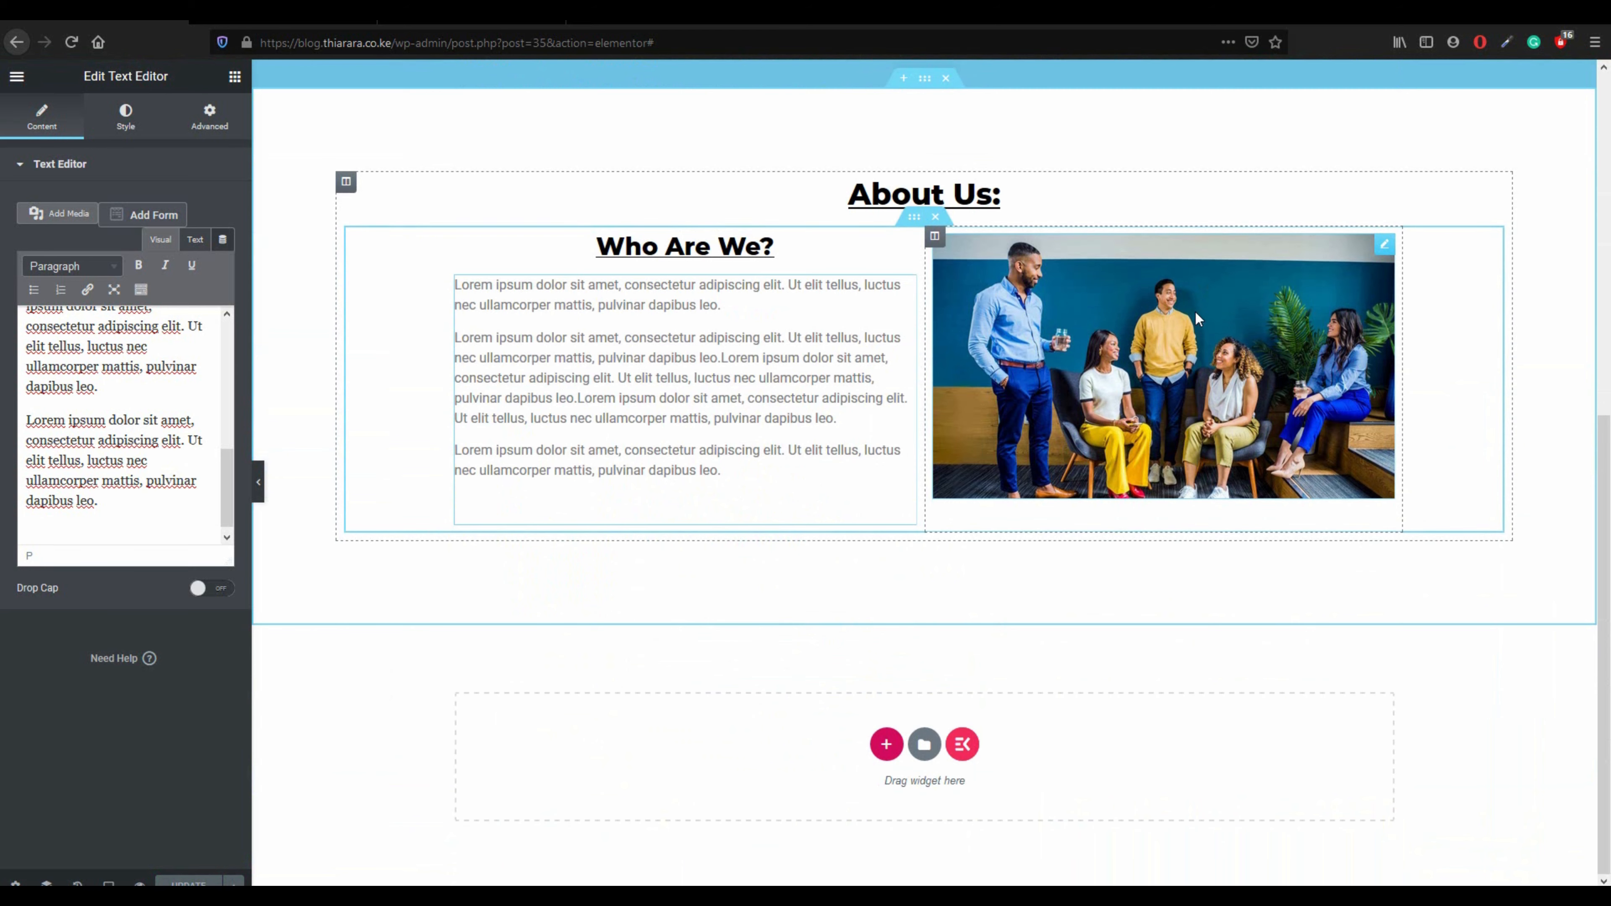
scroll(936, 368, "up", 2)
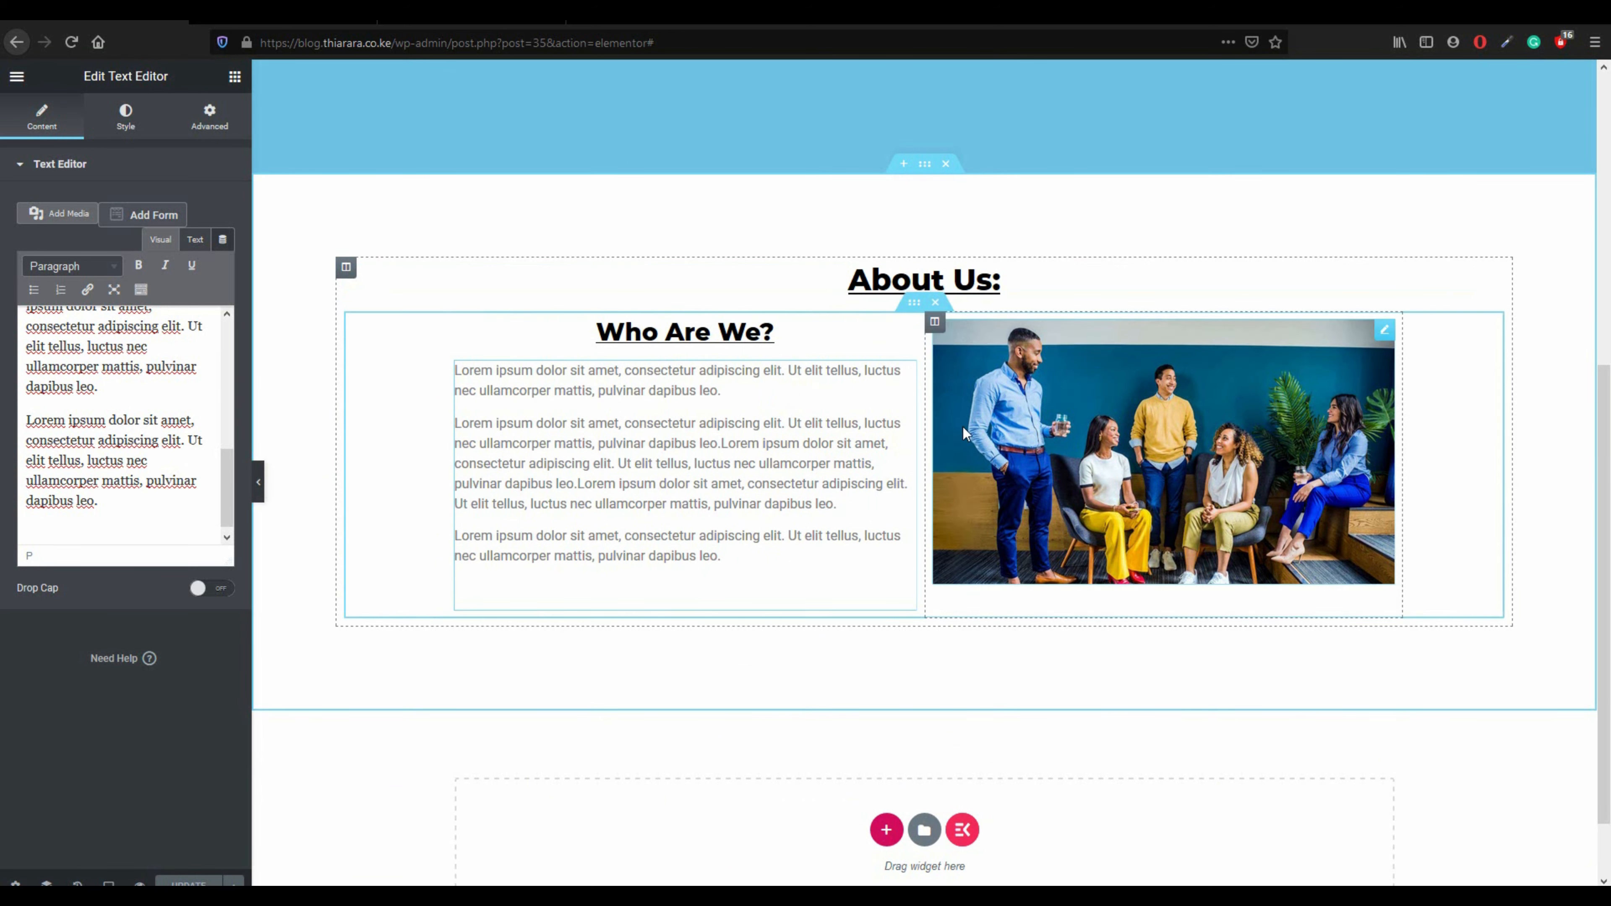
scroll(963, 427, "down", 2)
scroll(938, 263, "up", 2)
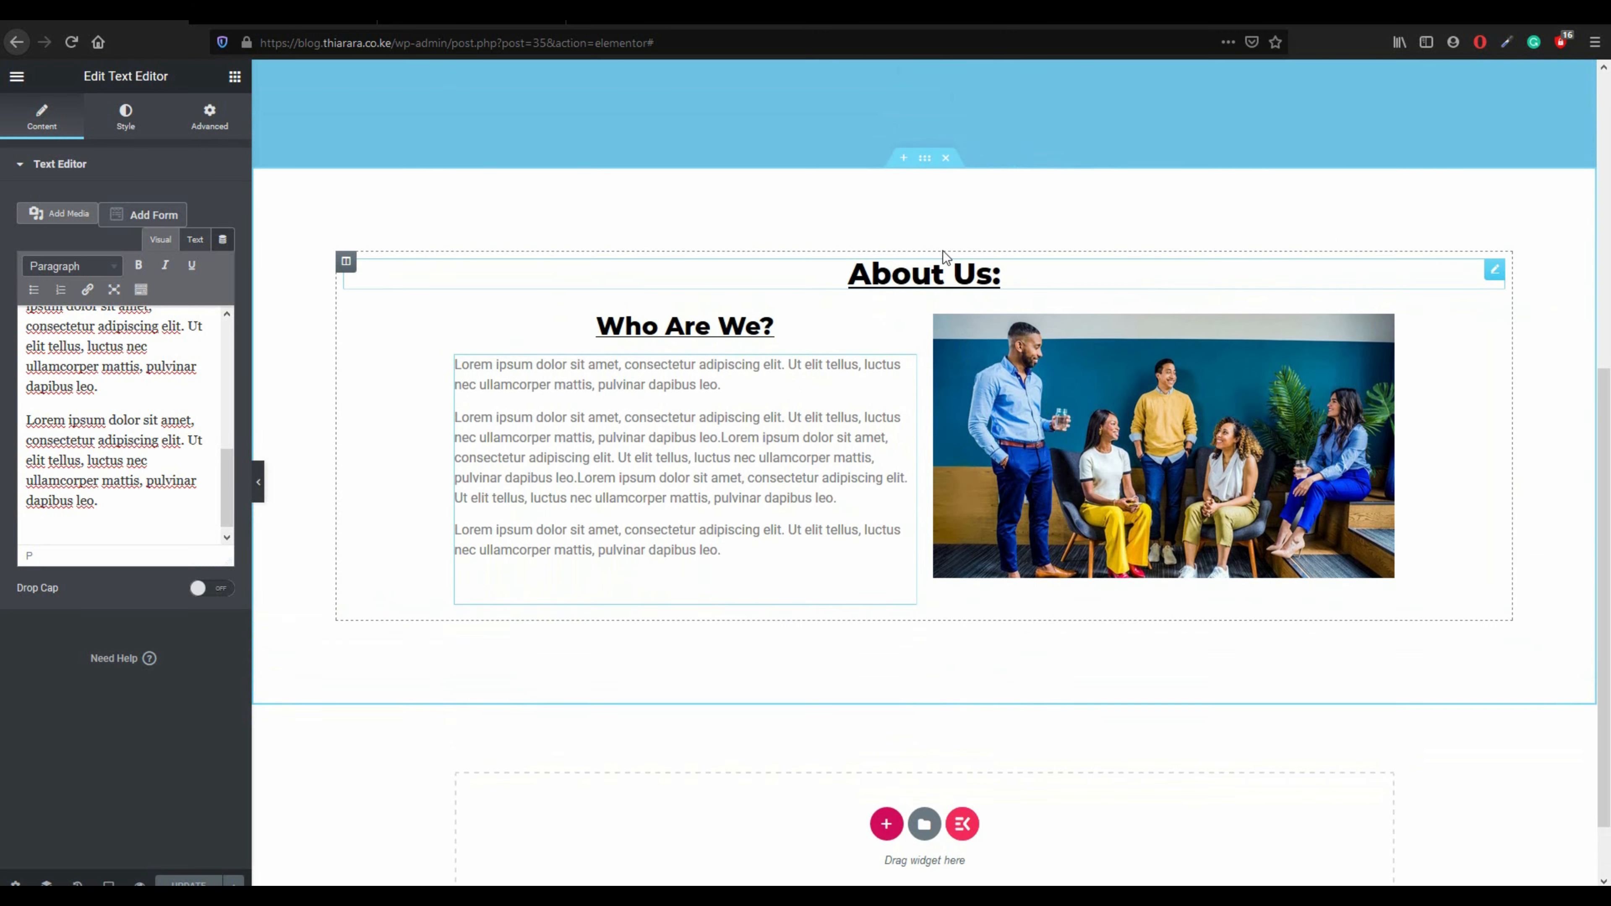
right_click(925, 165)
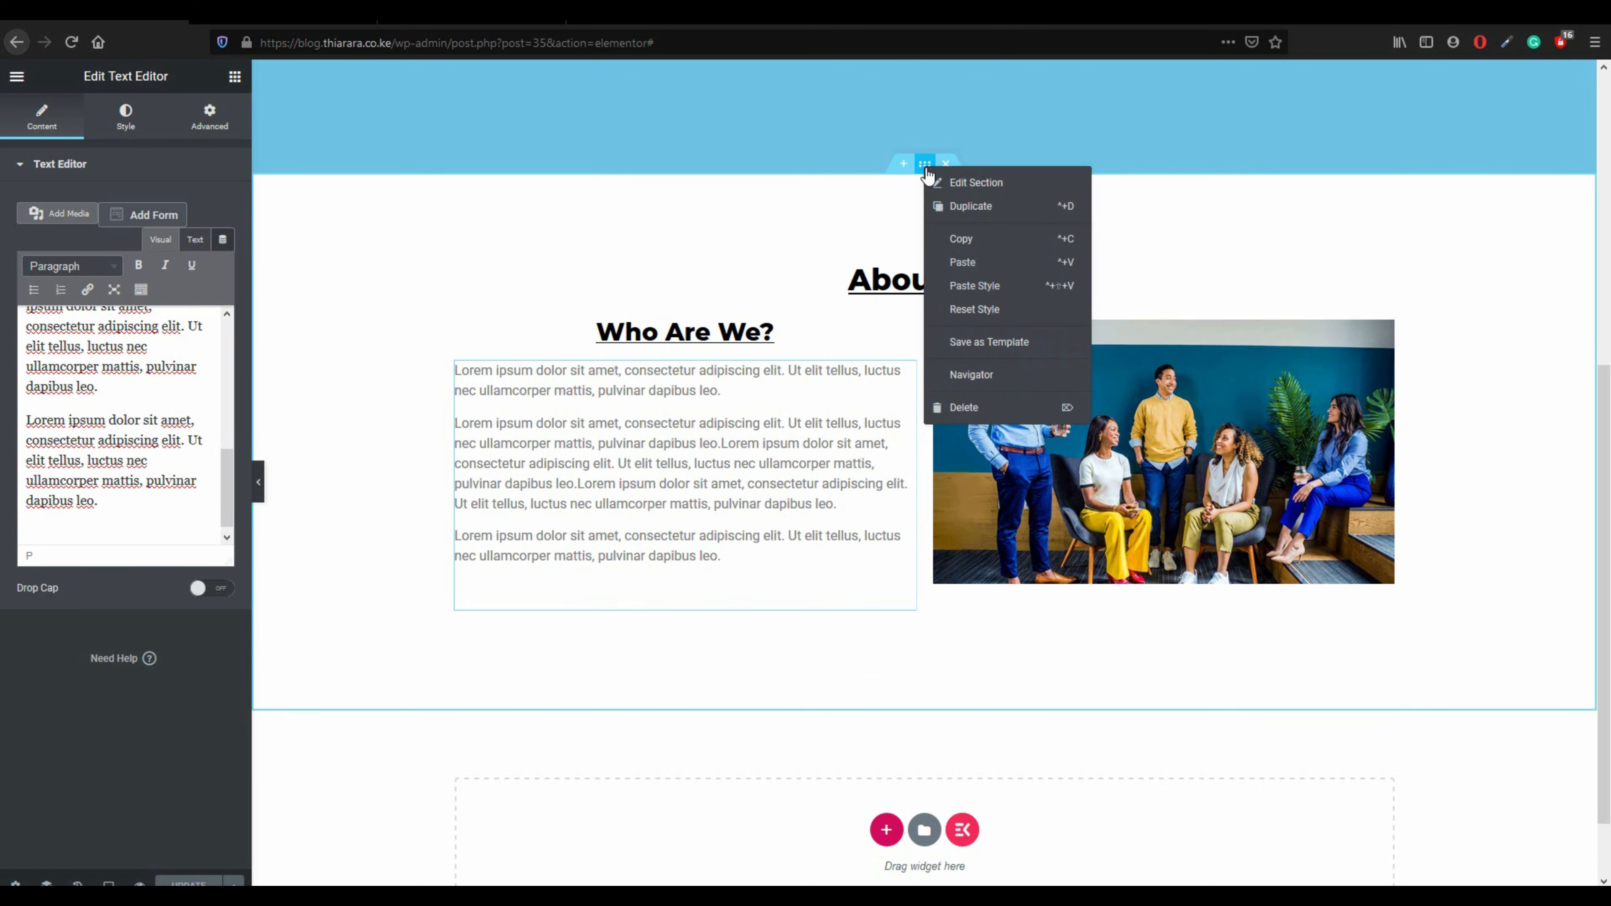
left_click(970, 206)
- Replace the duplicated section's "About Us:" heading text with "Our services:"
scroll(981, 382, "down", 7)
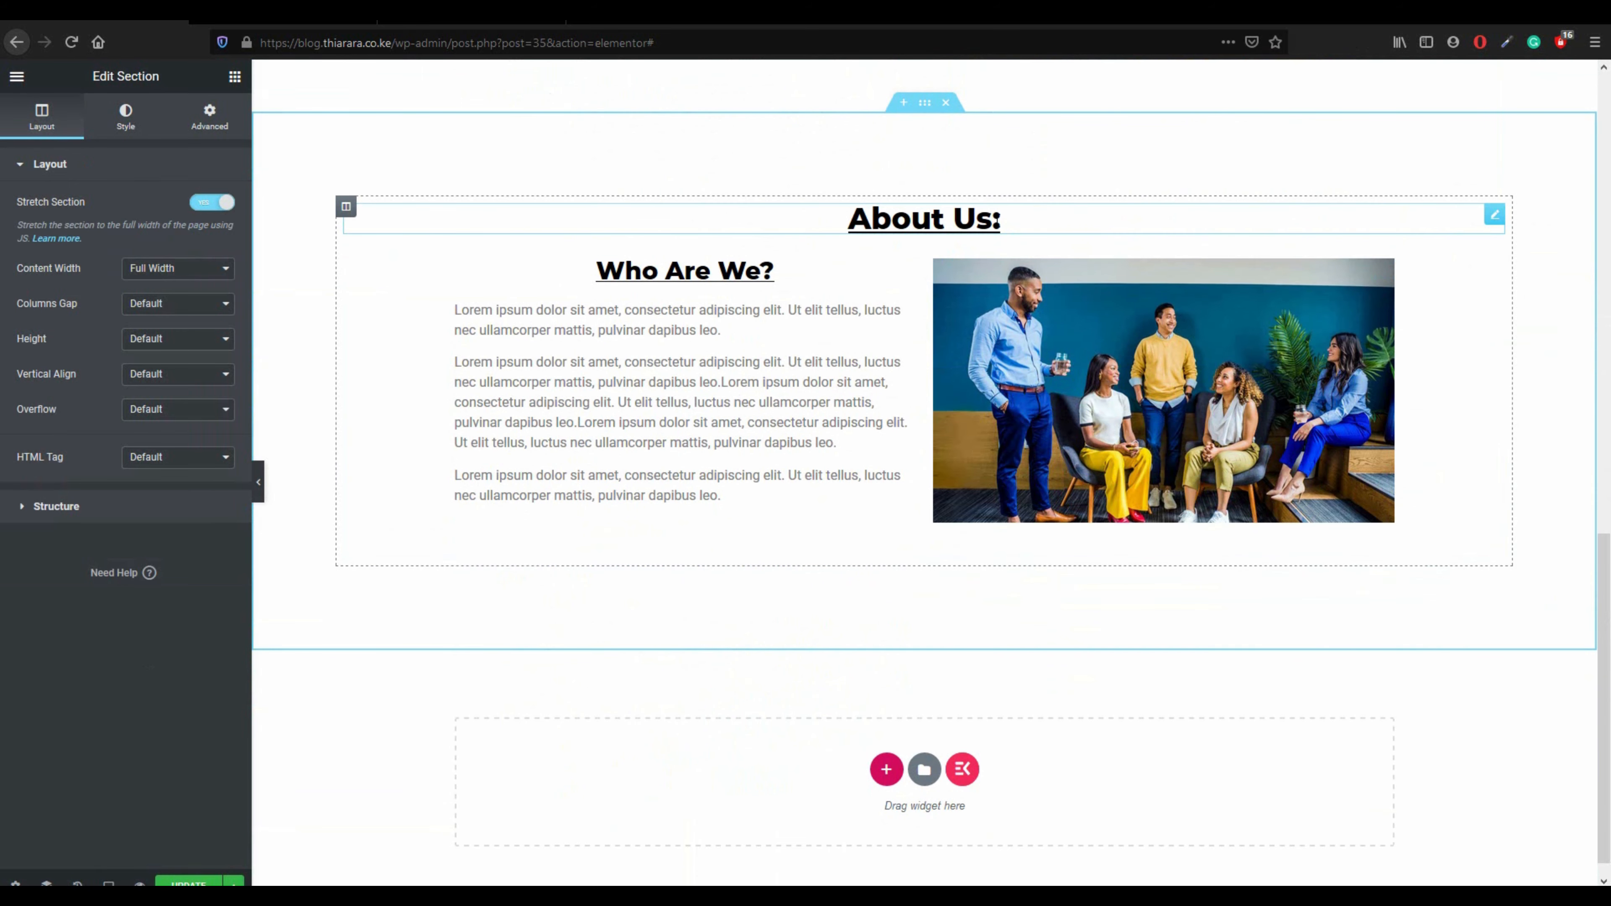
left_click(997, 219)
key("BackSpace")
key("BackSpace")
key("BackSpace")
key("BackSpace")
key("BackSpace")
key("BackSpace")
key("BackSpace")
key("BackSpace")
key("BackSpace")
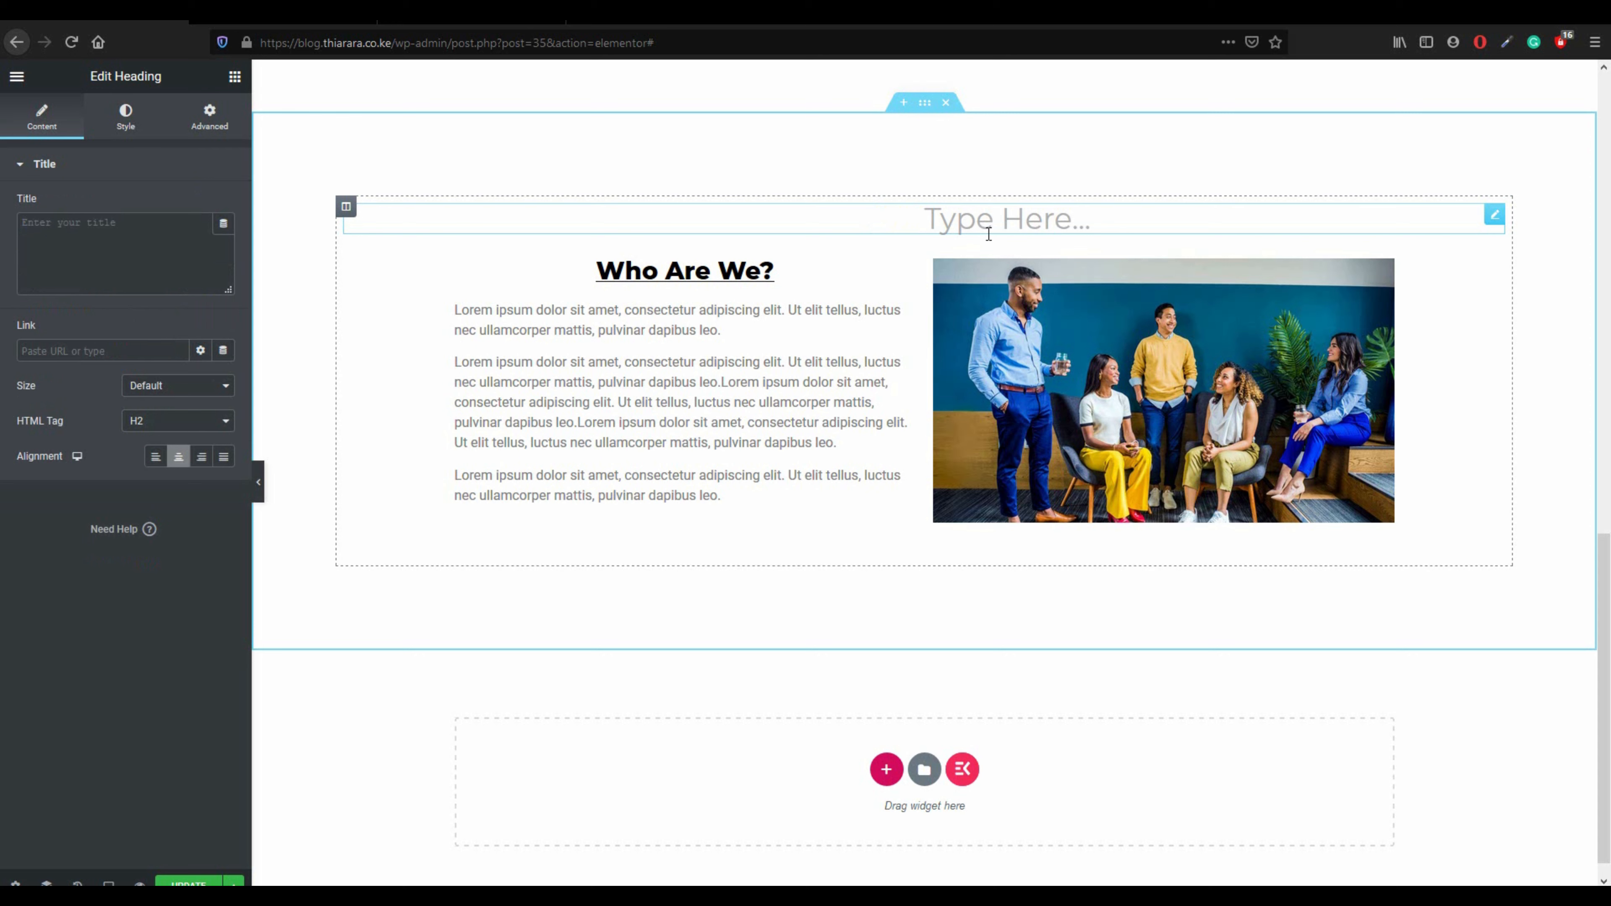
type("O")
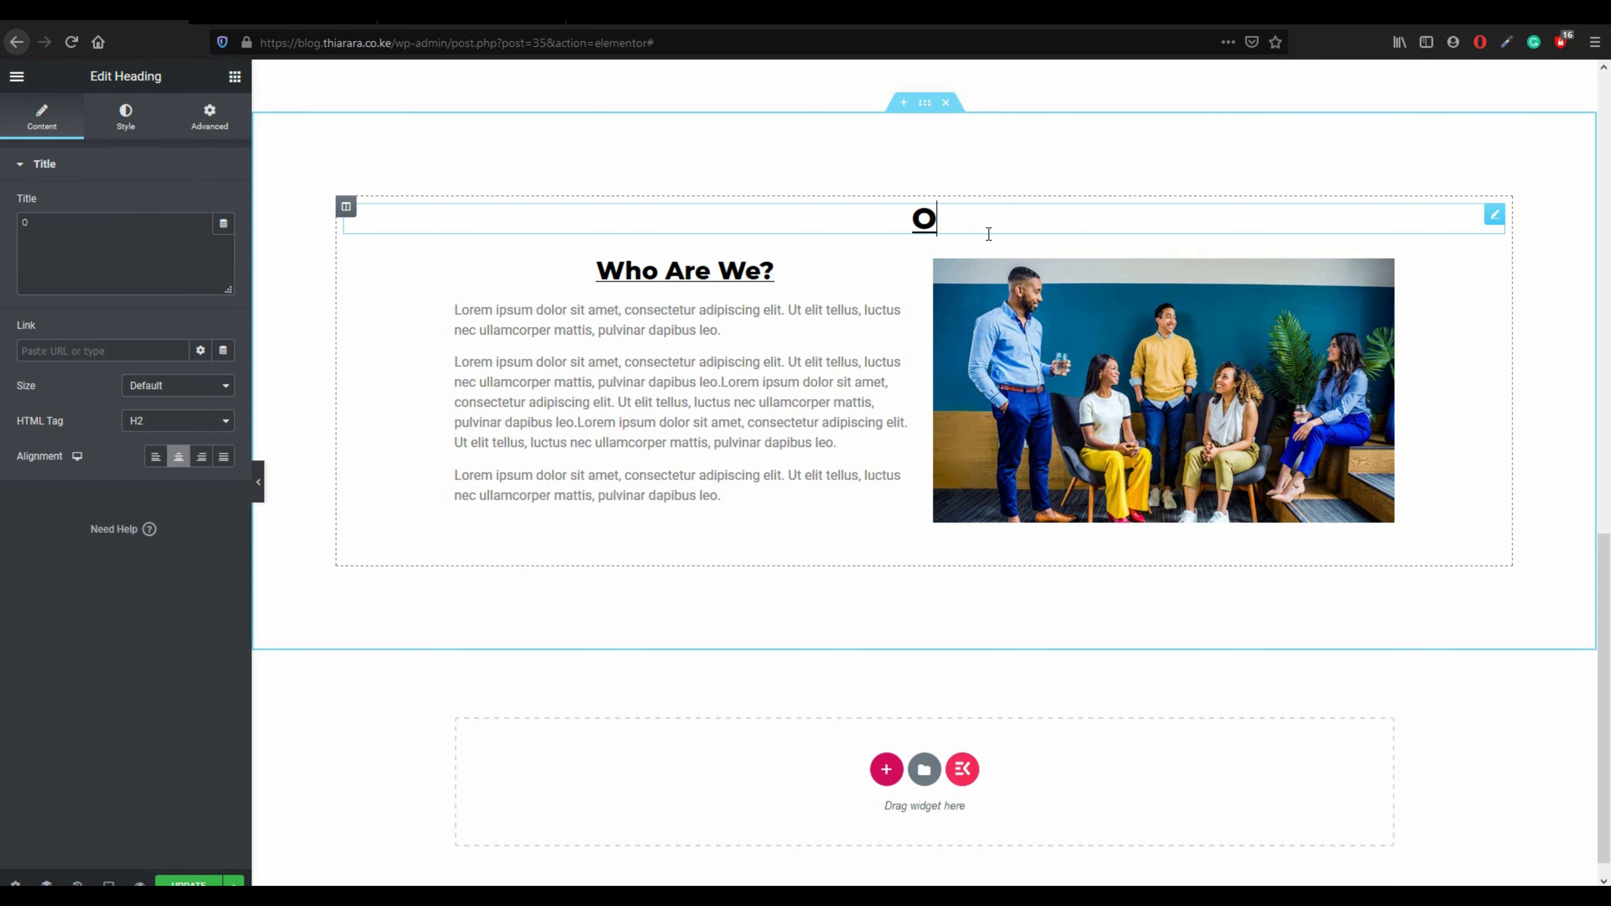
type("ur services")
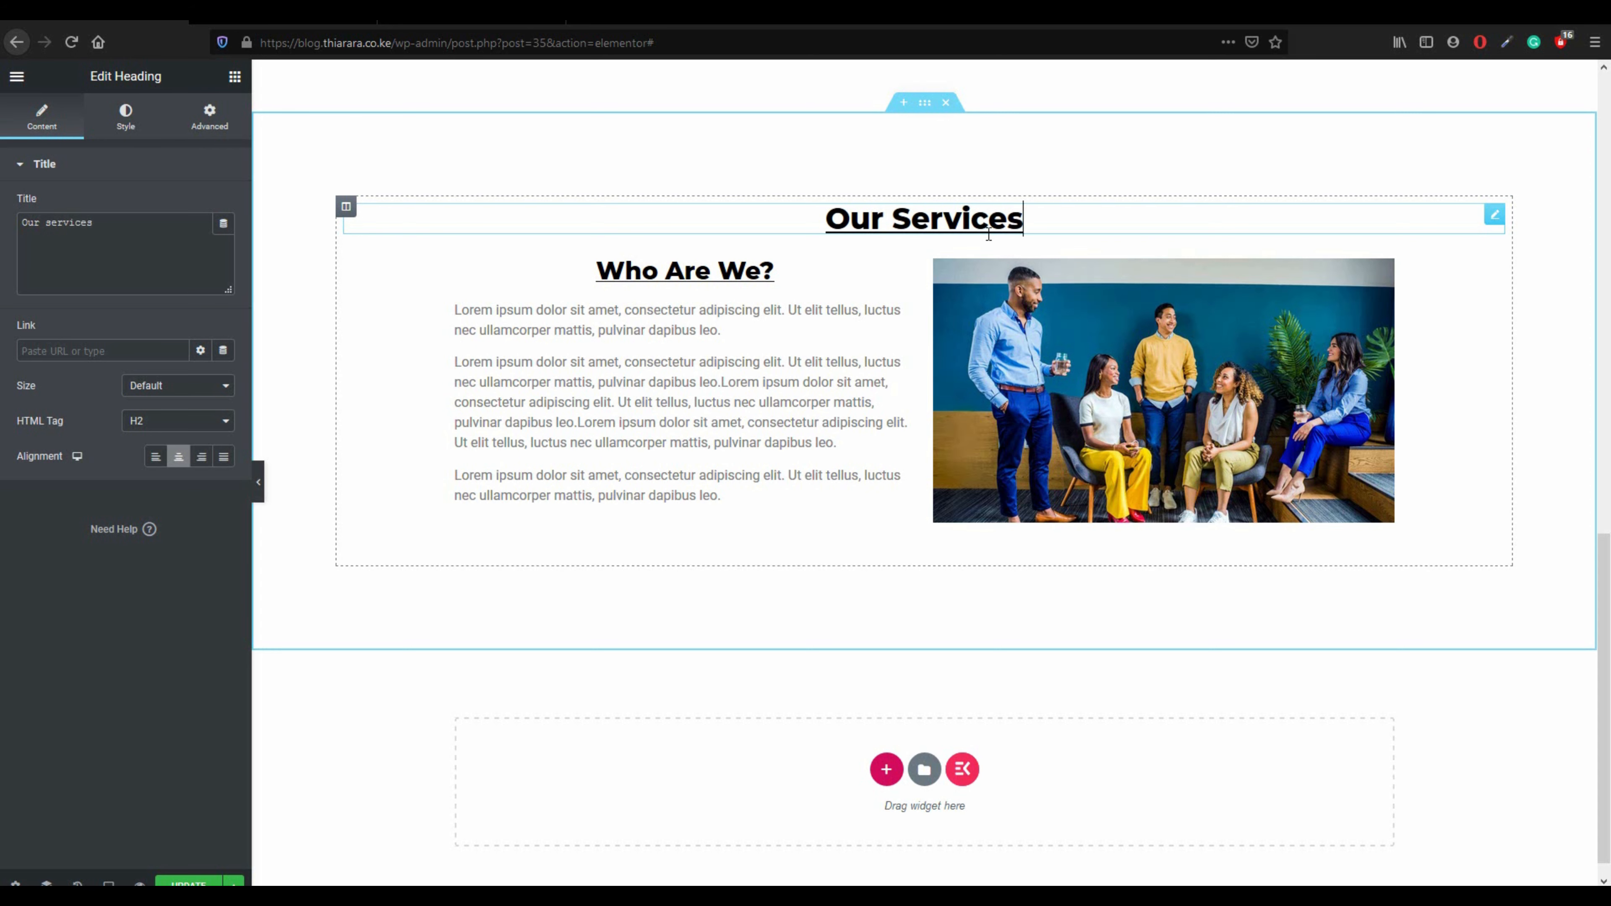
type(":")
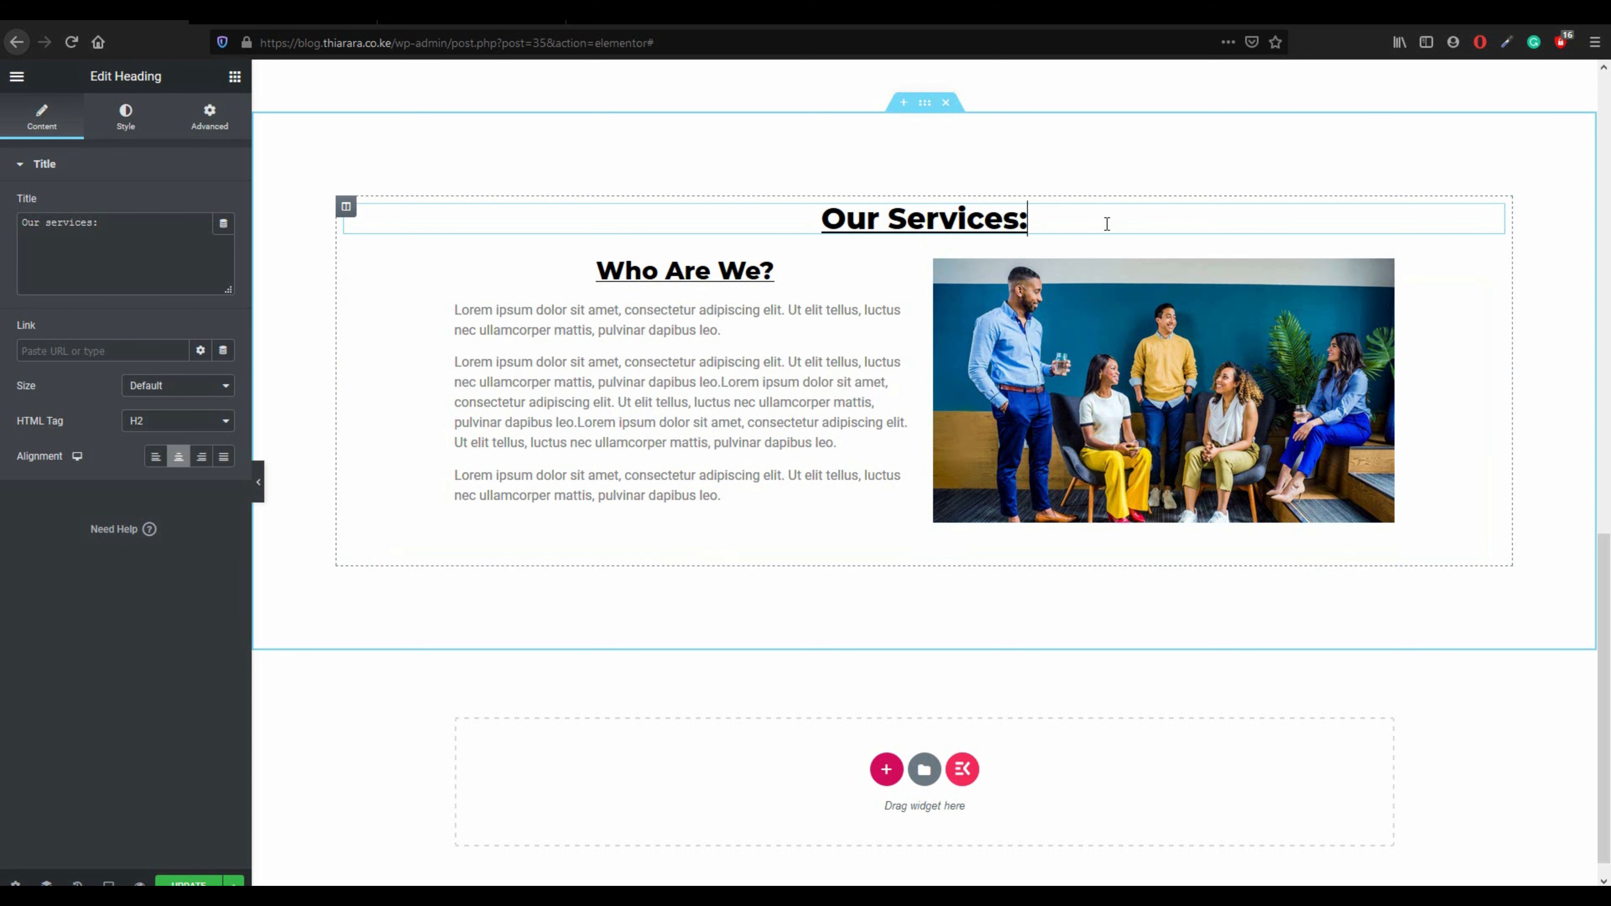
- Set the Our Services section's background colour to the blue palette swatch #4054B2
left_click(925, 102)
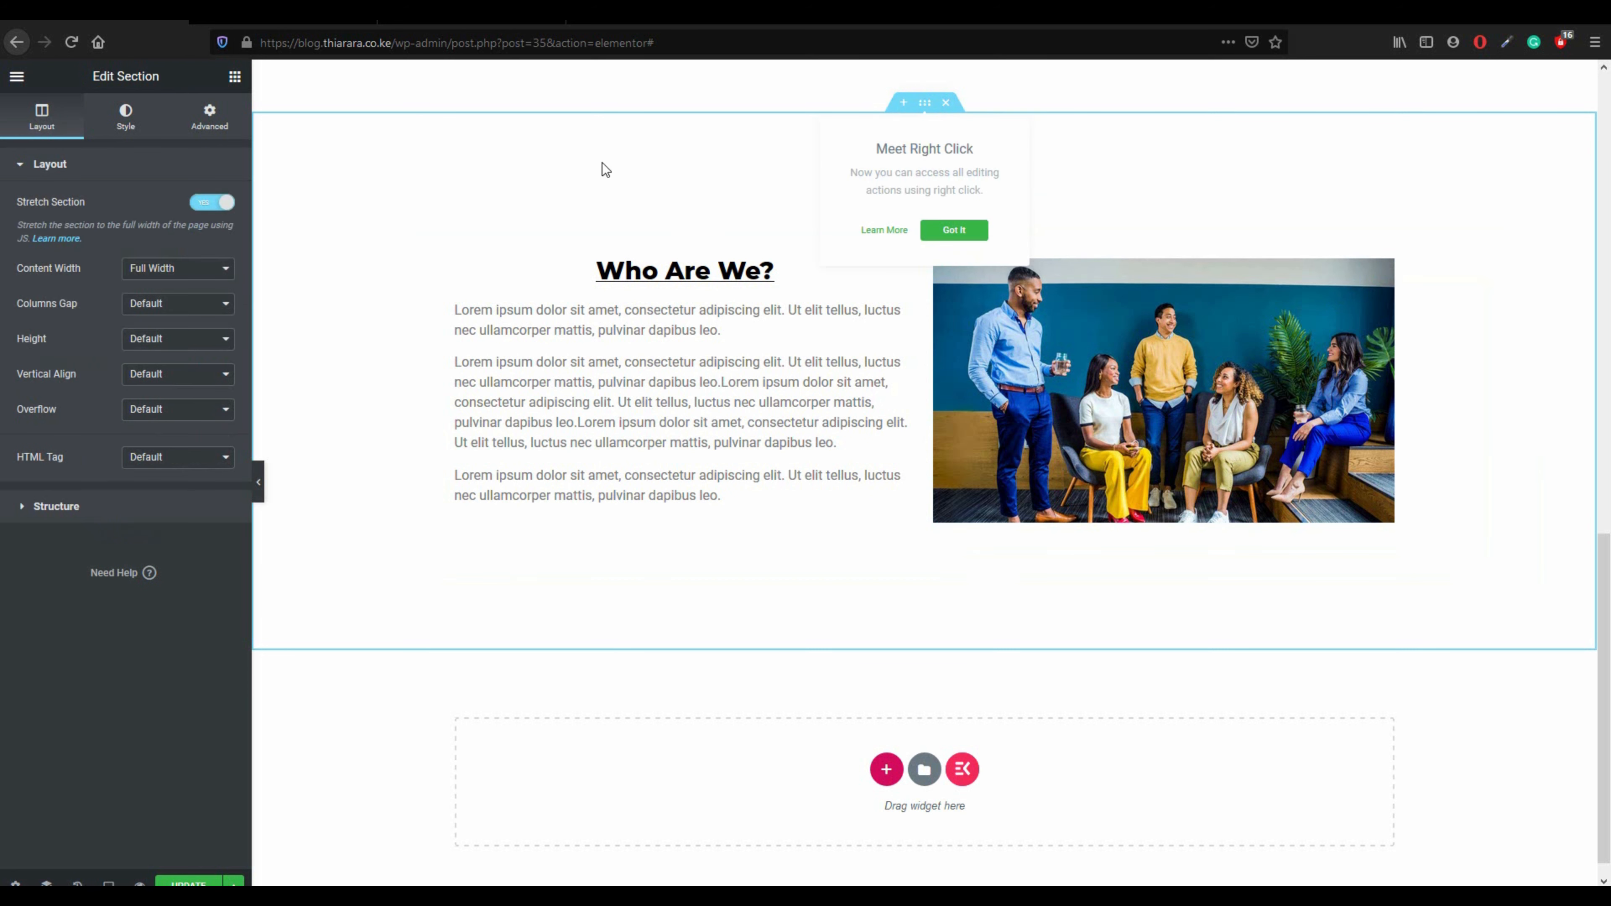
left_click(129, 113)
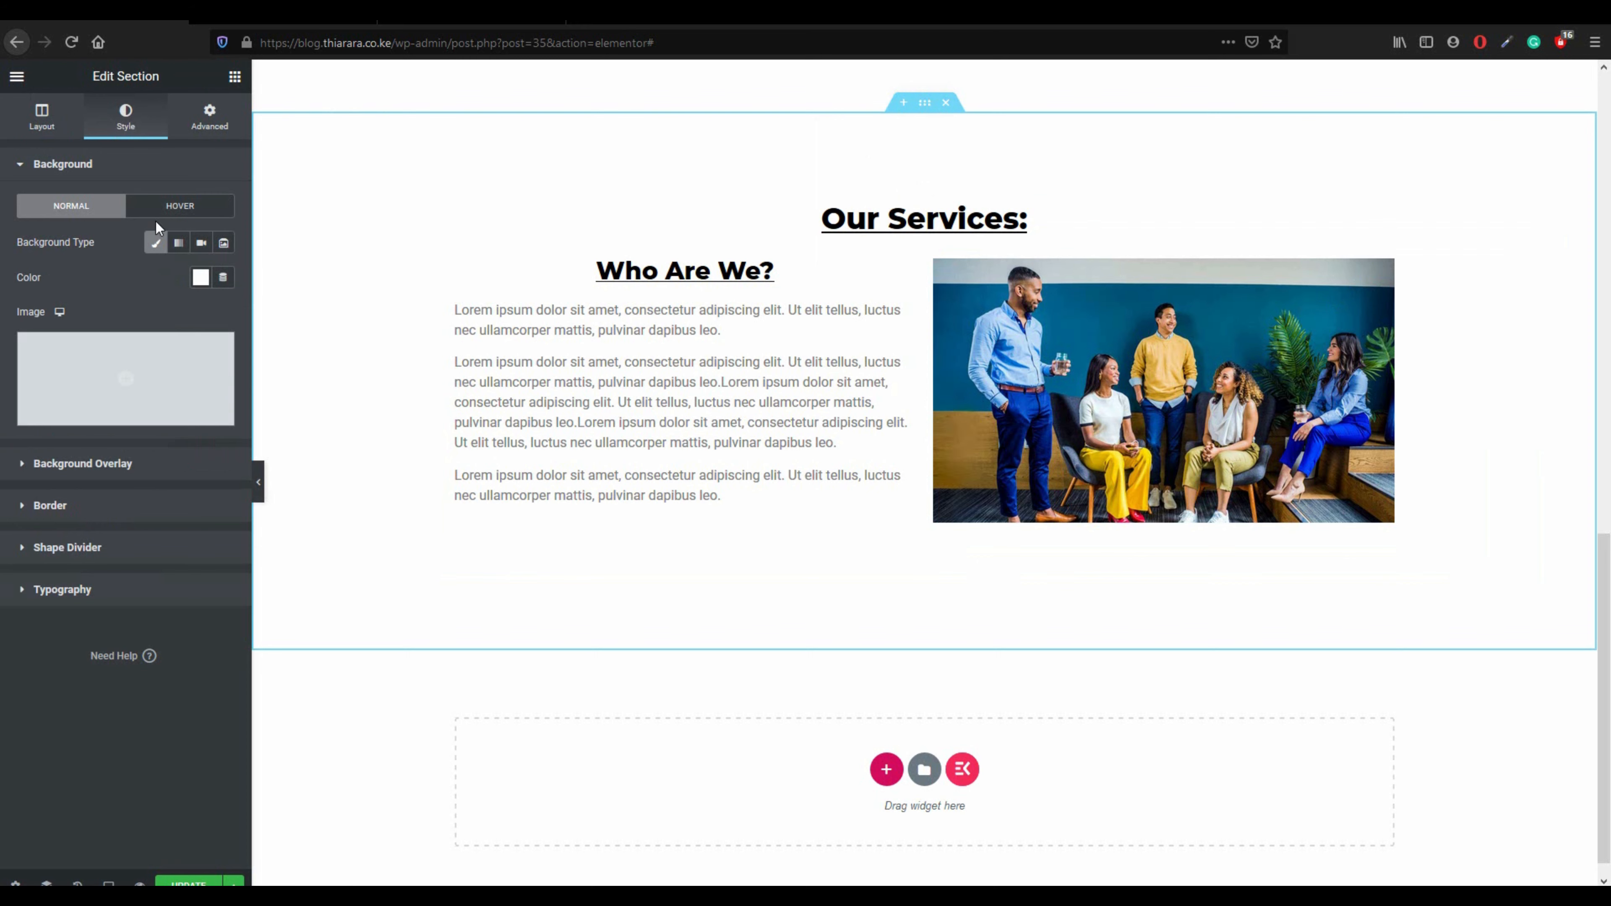
left_click(200, 278)
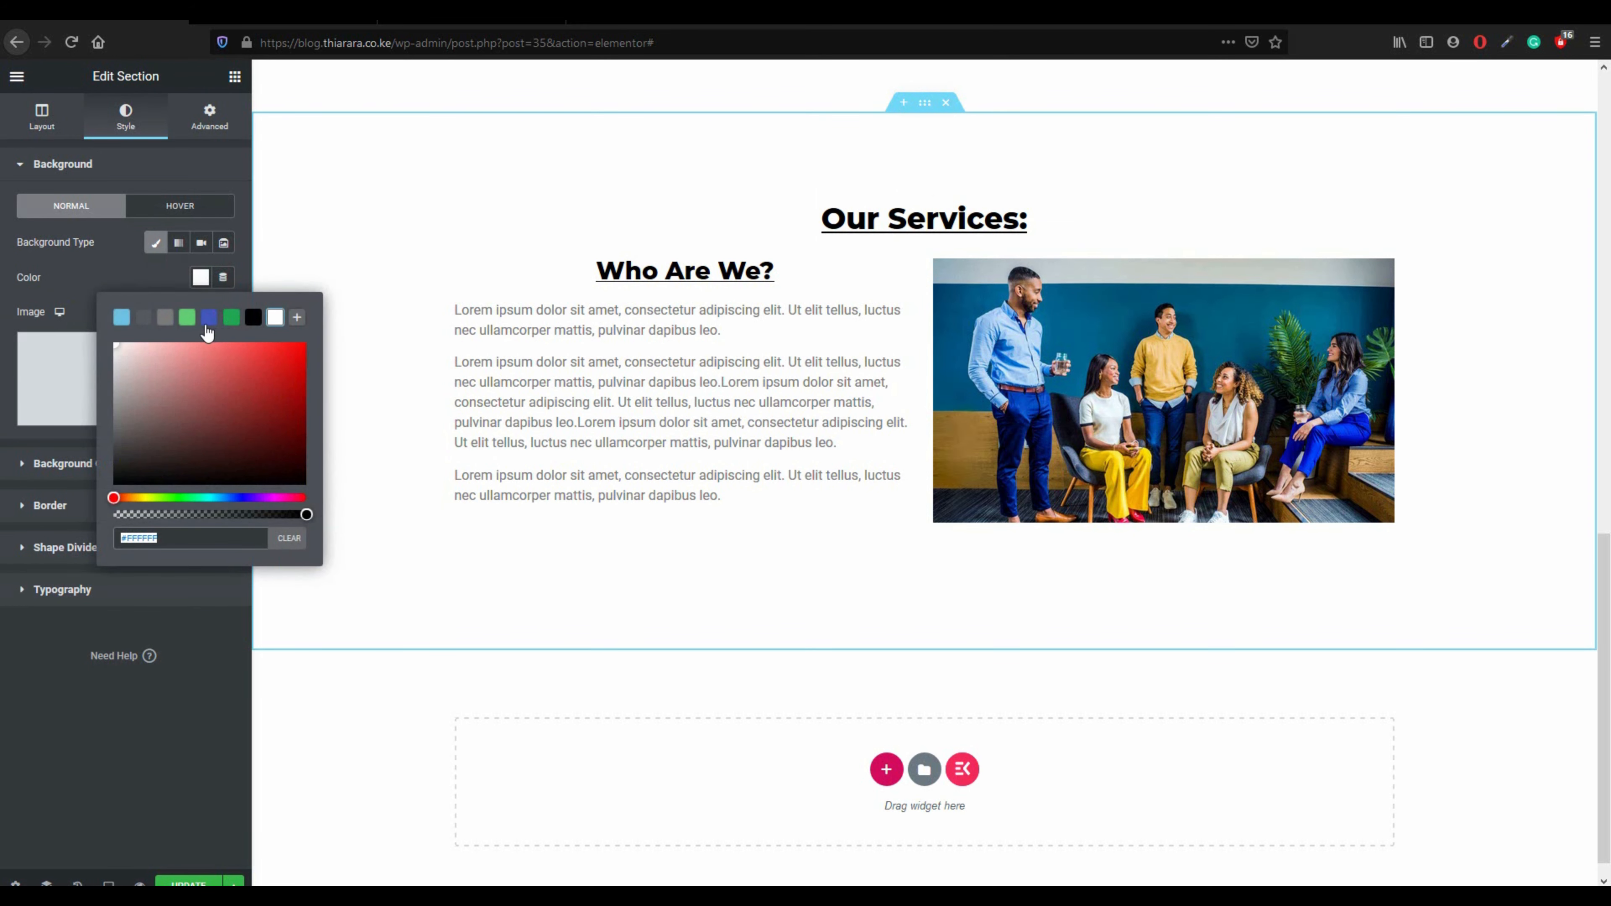
left_click(207, 320)
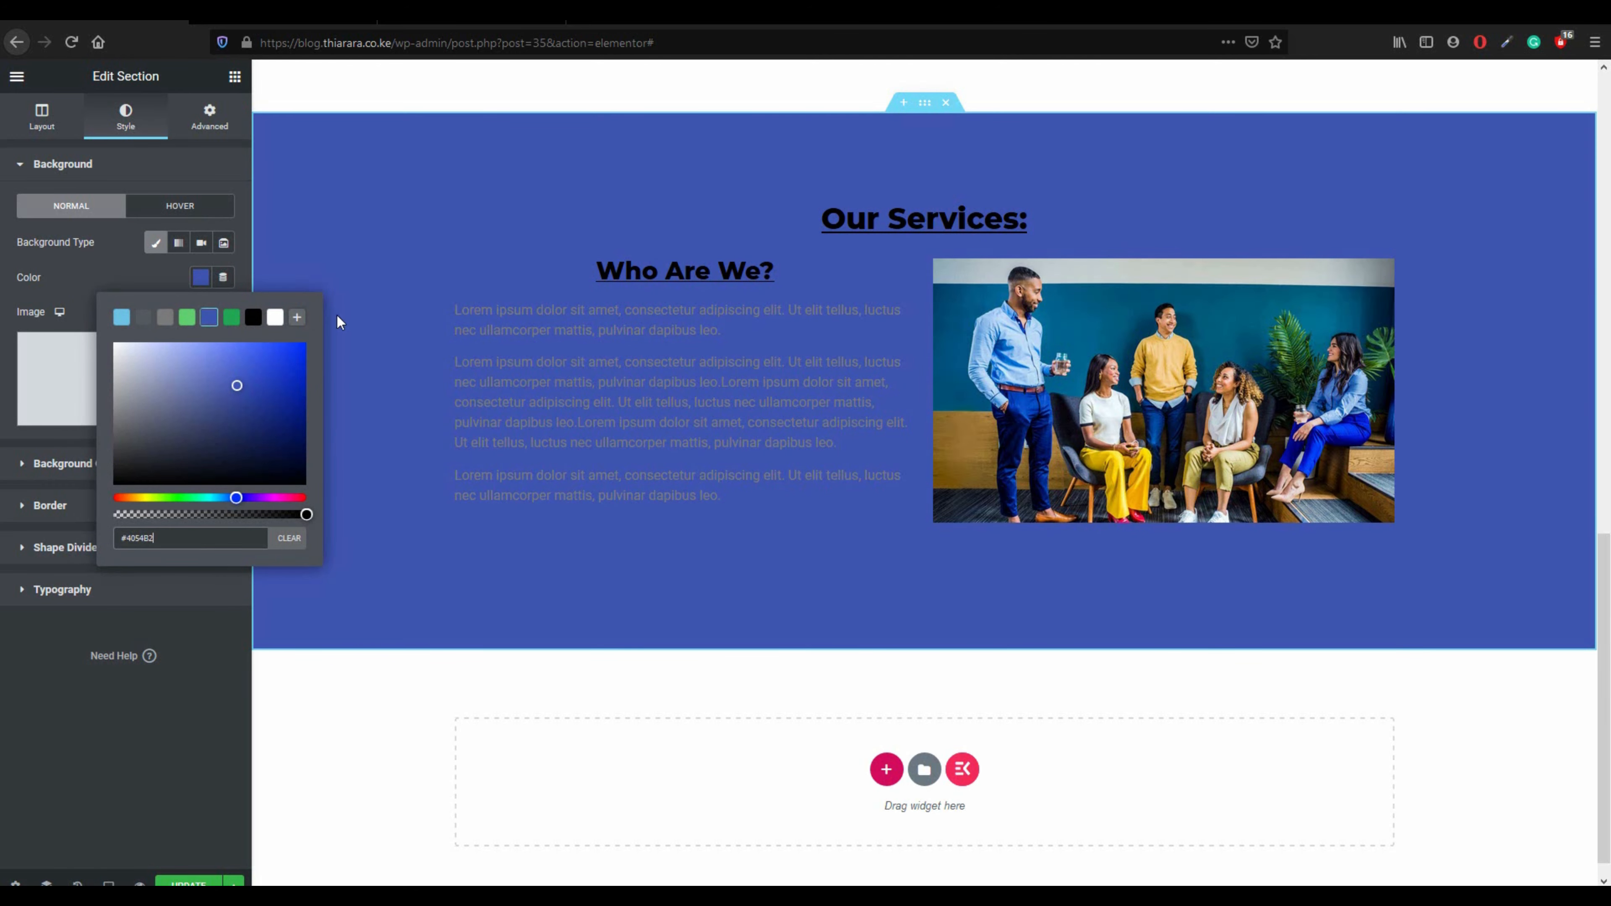
scroll(780, 412, "up", 10)
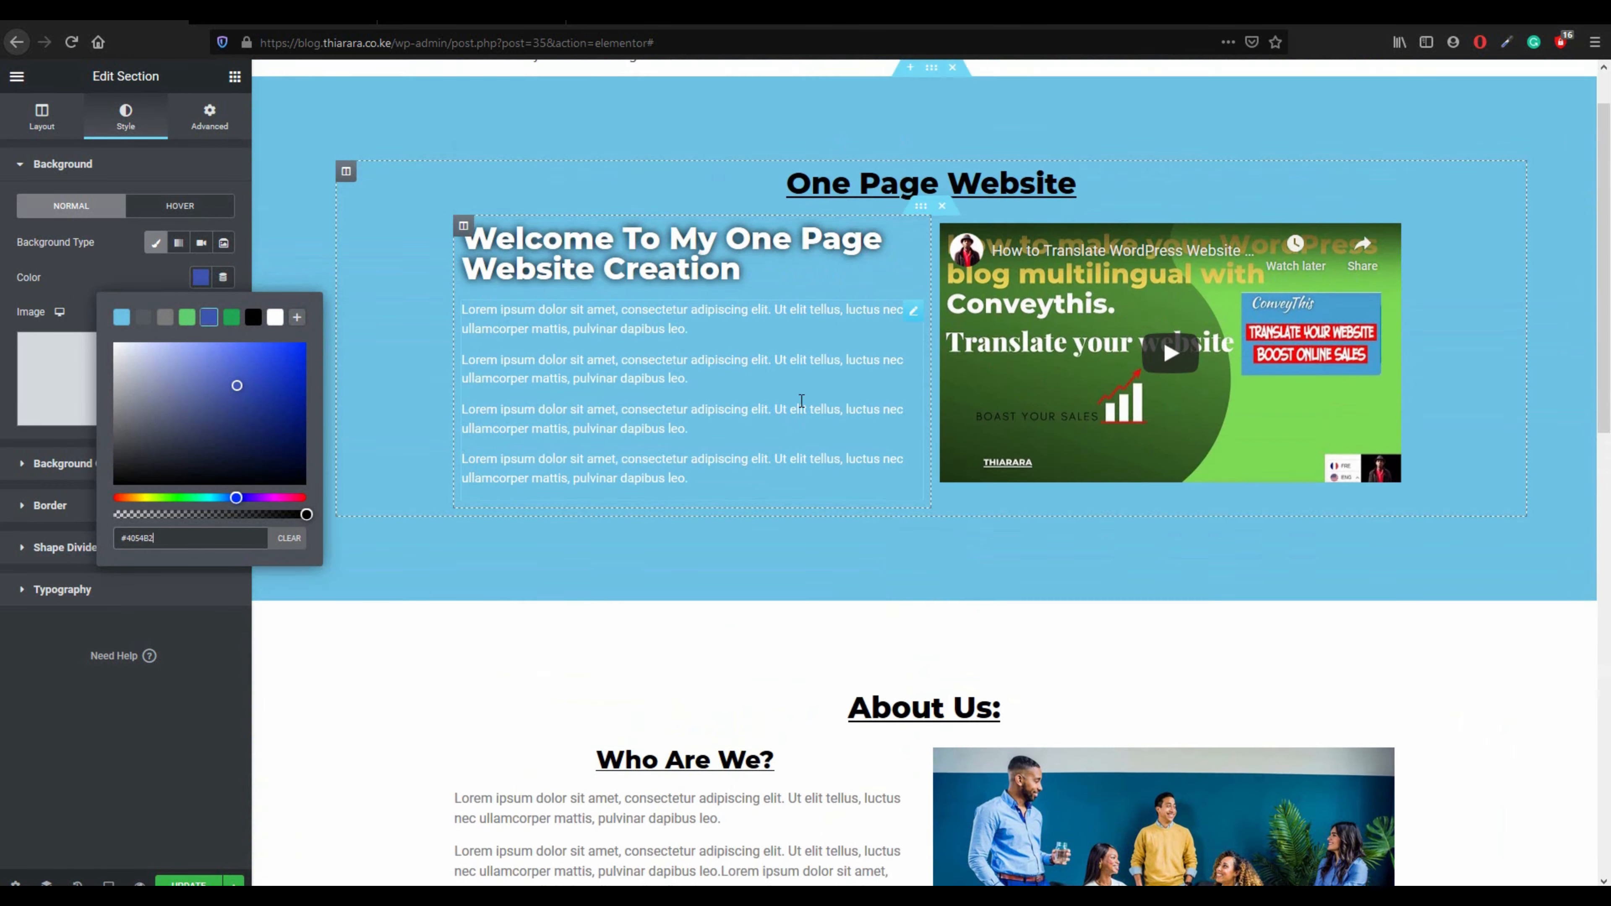
scroll(827, 371, "down", 4)
scroll(827, 371, "down", 10)
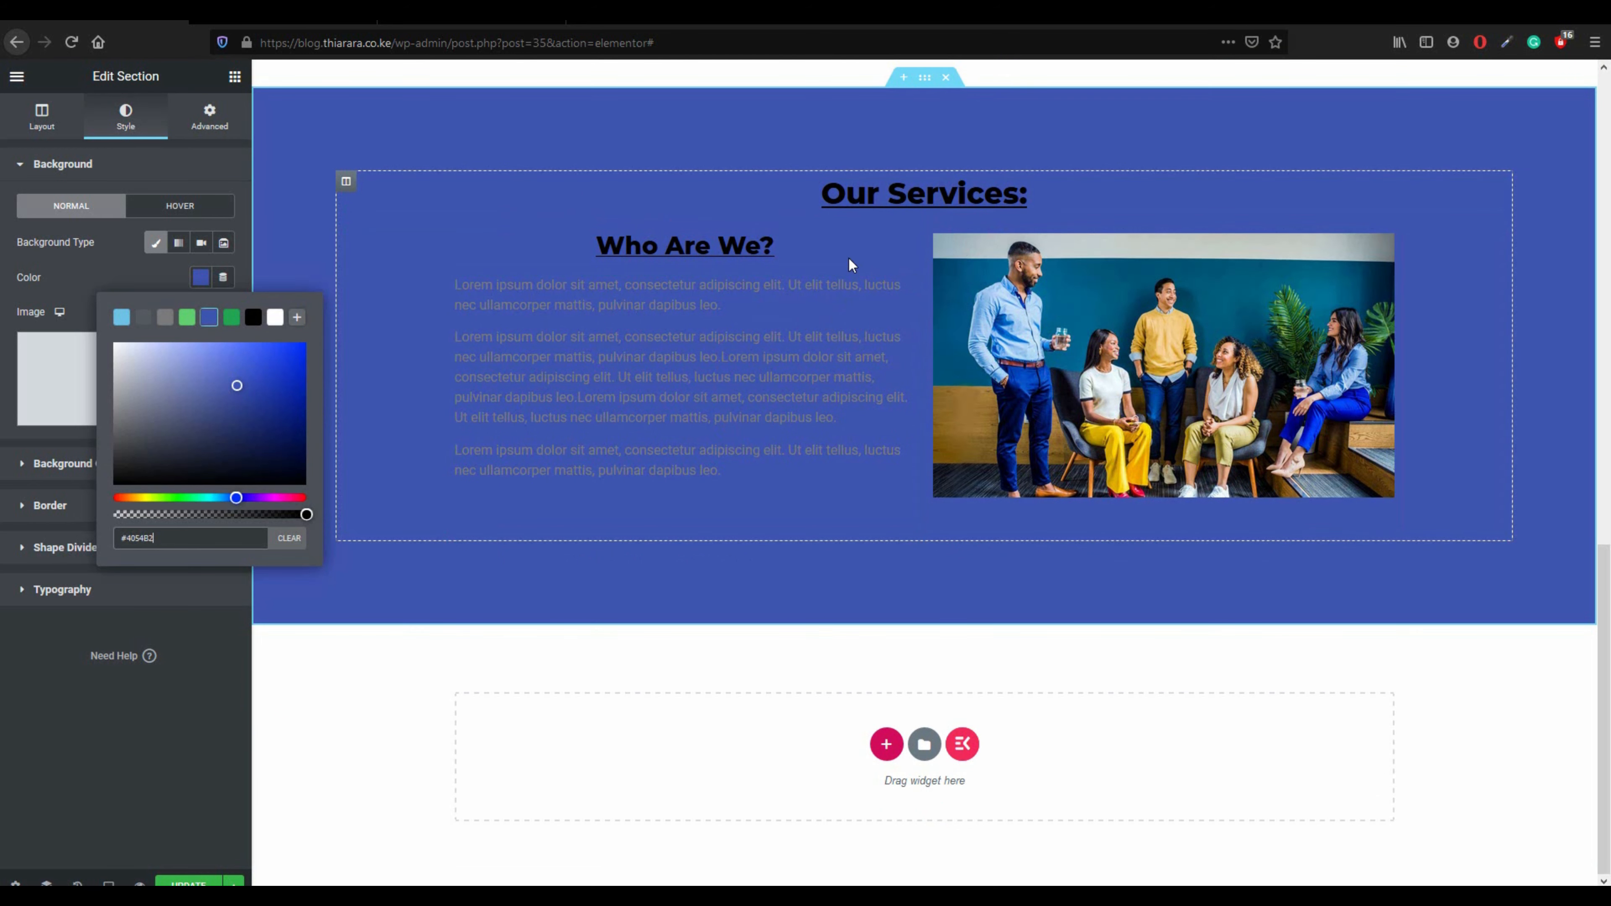
- Replace the "Who are we?" heading in the Our Services section with "What do we offer:"
left_click(805, 247)
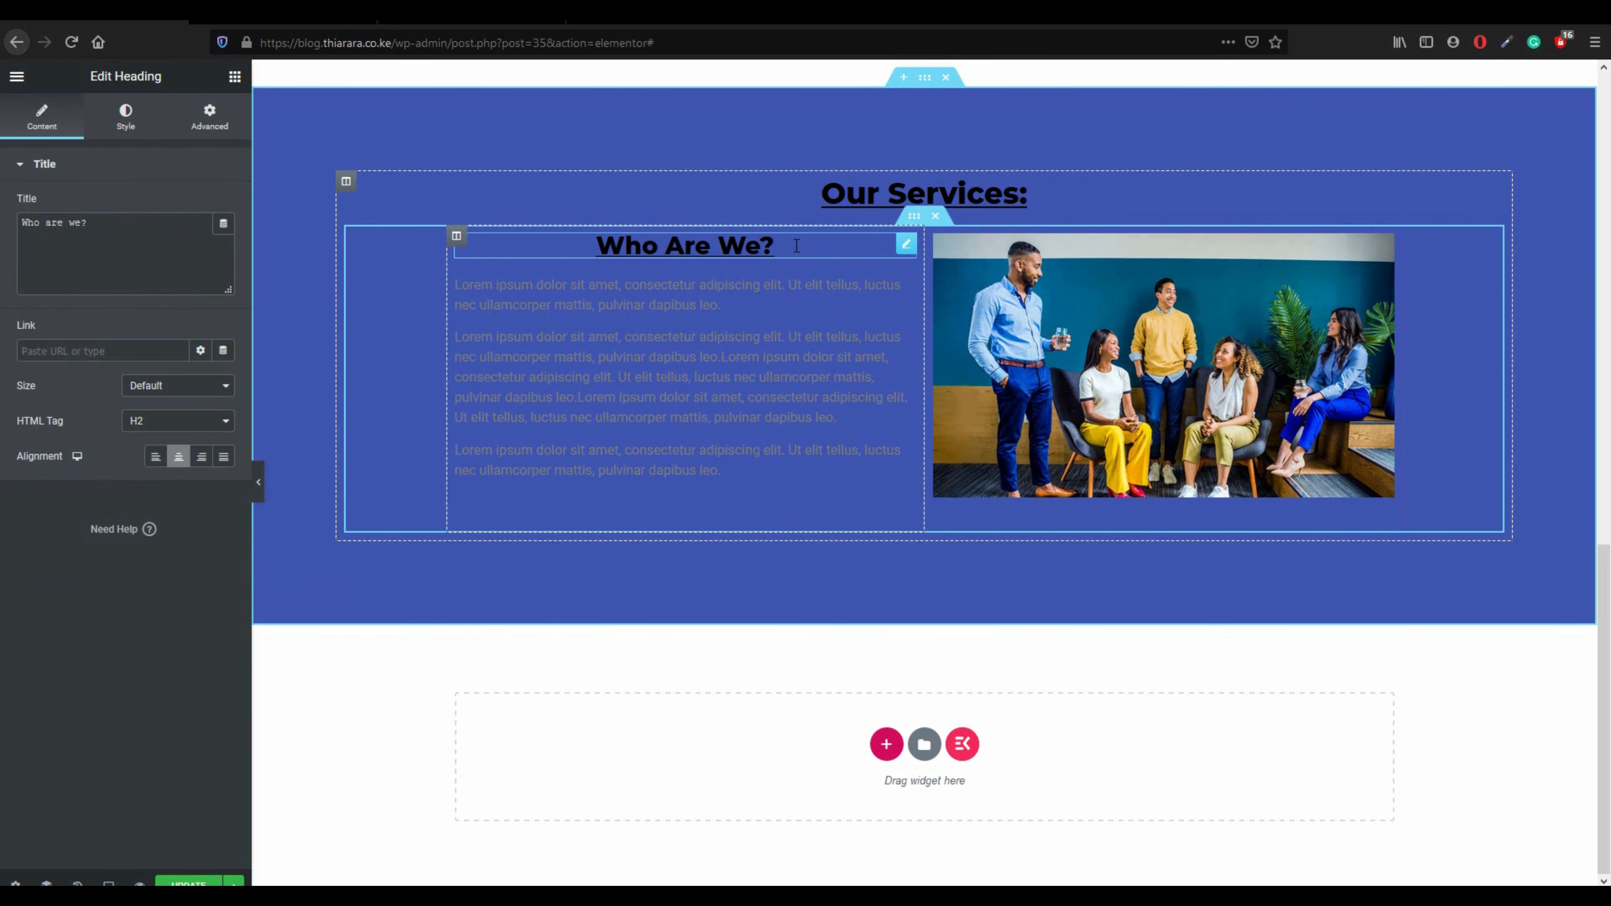
key("BackSpace")
key("BackSpace")
key("BackSpace")
key("BackSpace")
key("BackSpace")
key("BackSpace")
key("BackSpace")
key("BackSpace")
key("BackSpace")
key("BackSpace")
key("BackSpace")
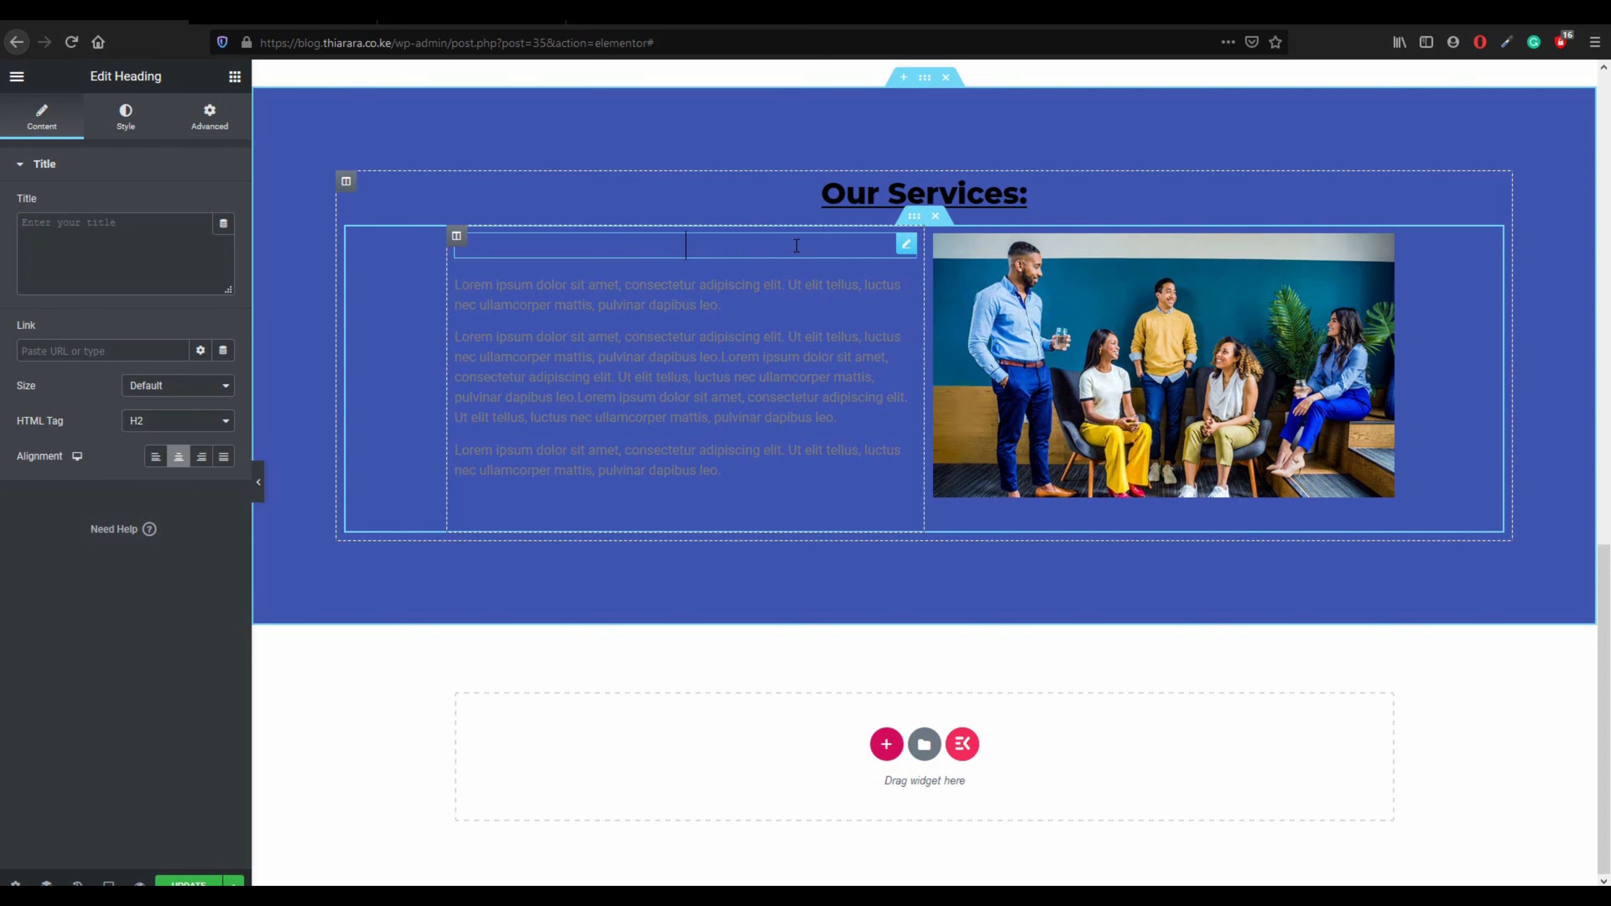
type("What do we offer")
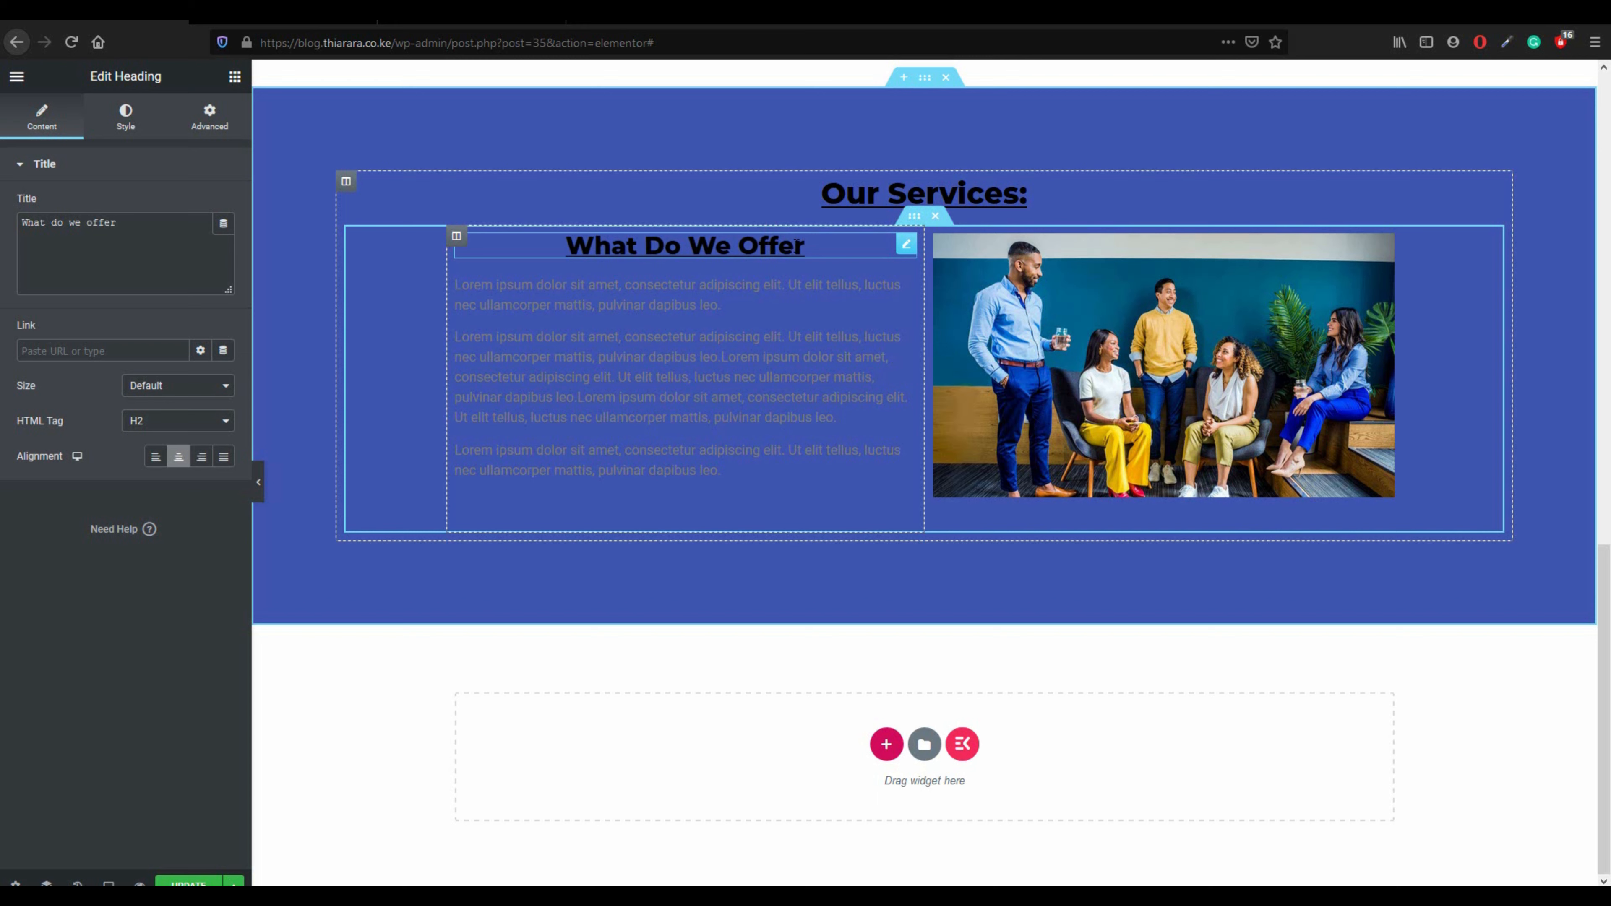
type(":")
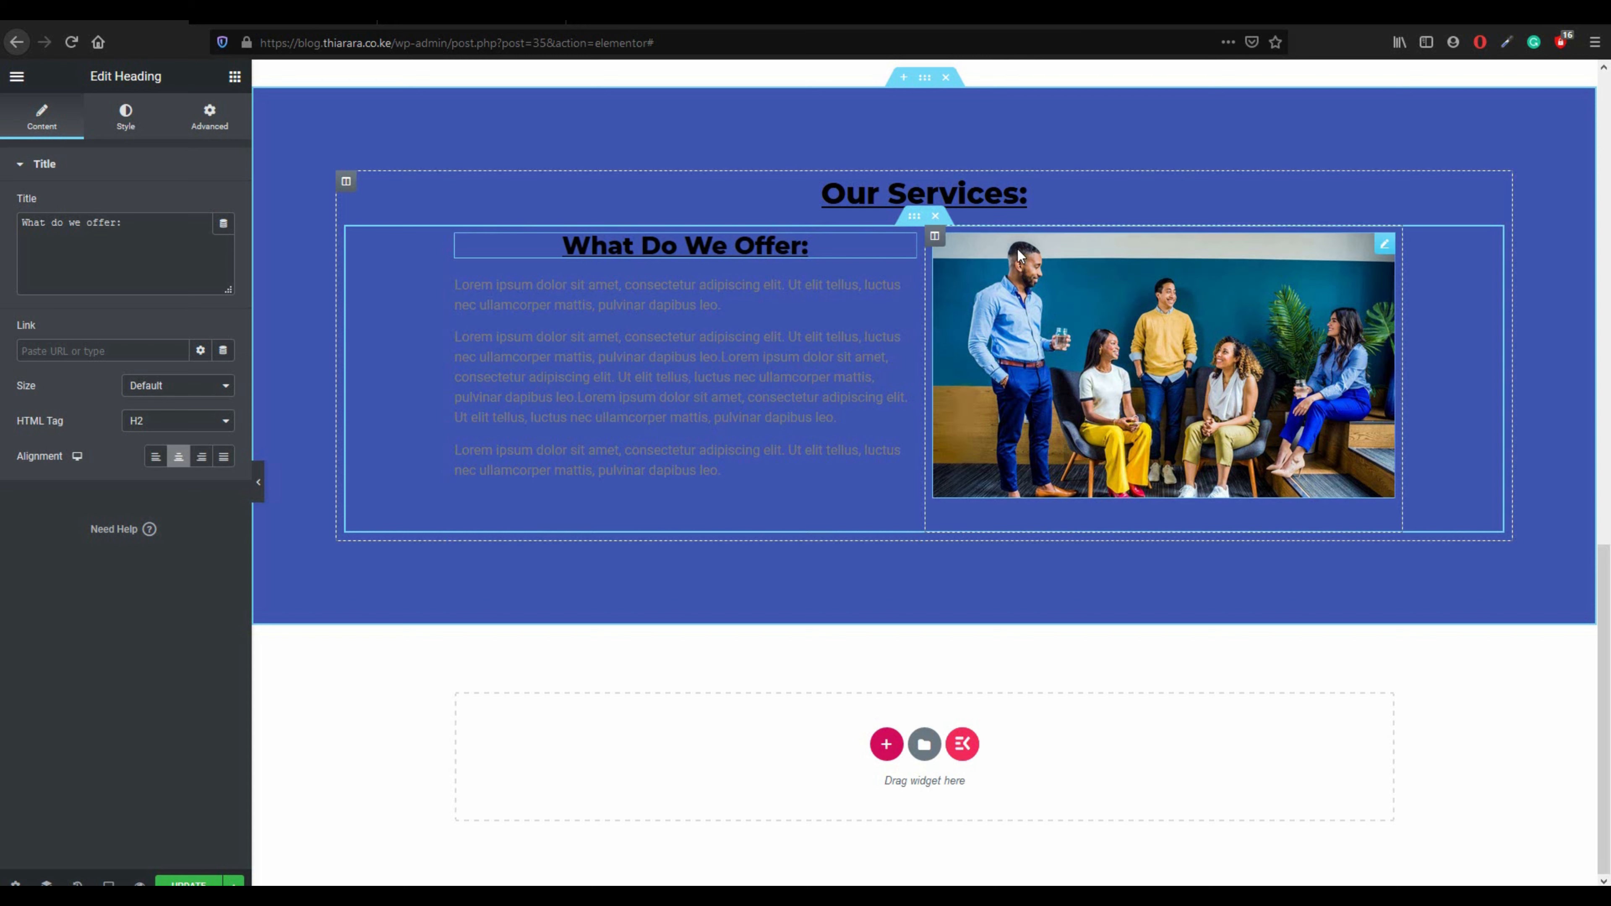
- Swap the Our Services columns so the image column comes before the heading and text column
left_click_drag(1215, 245, 603, 292)
scroll(968, 371, "up", 2)
scroll(984, 362, "up", 4)
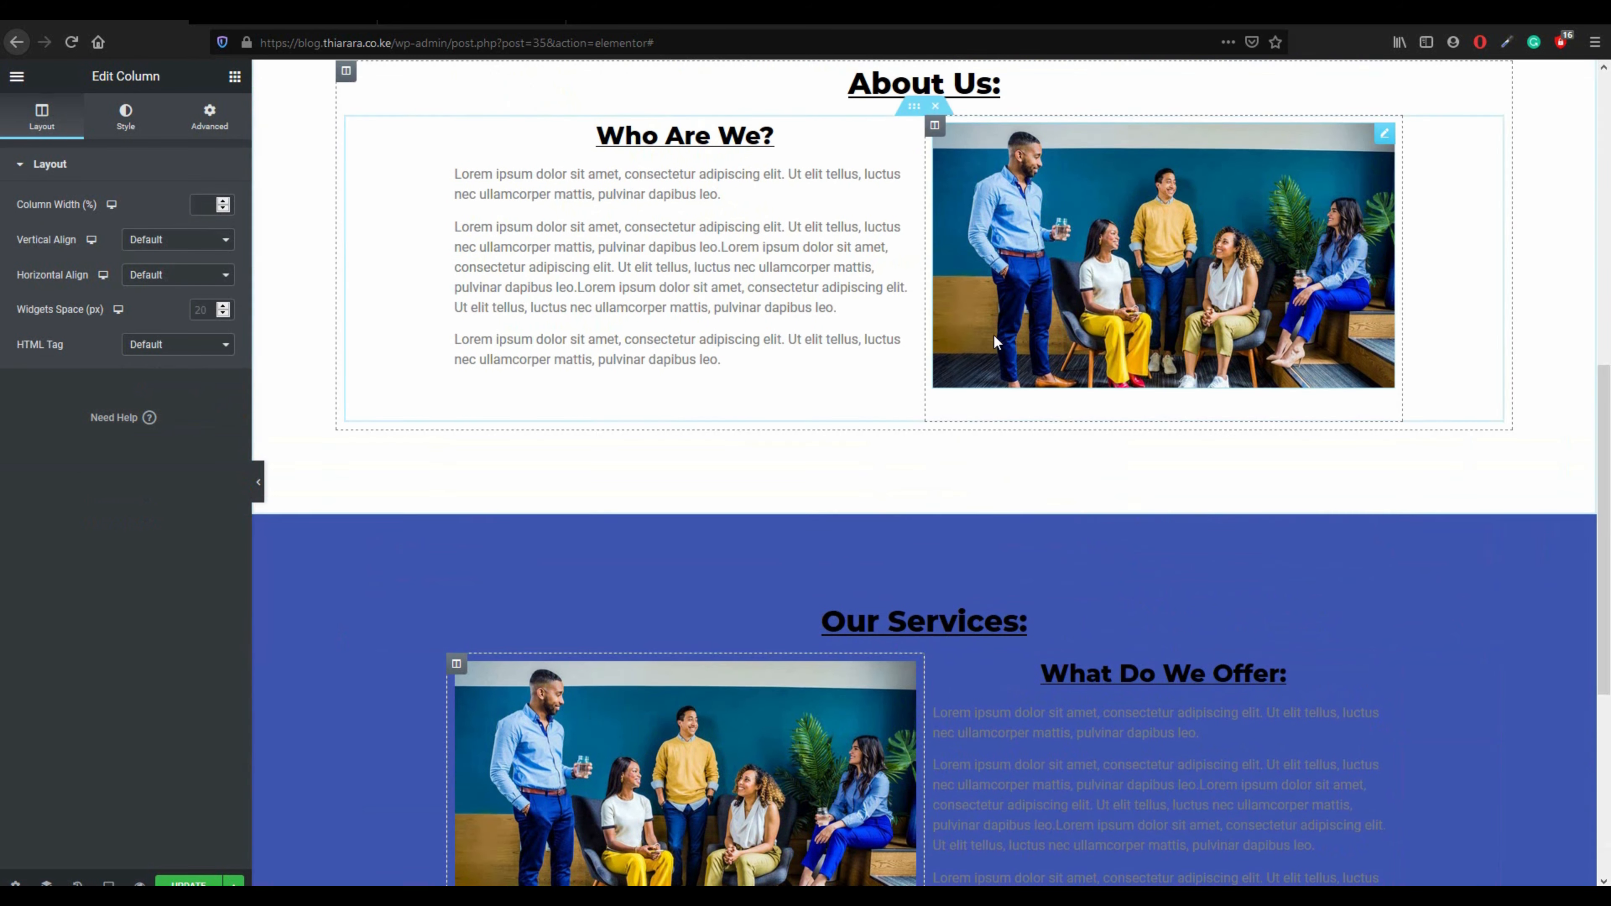
- Replace the Our Services section's image with time-landing.png from the media library
scroll(854, 495, "down", 5)
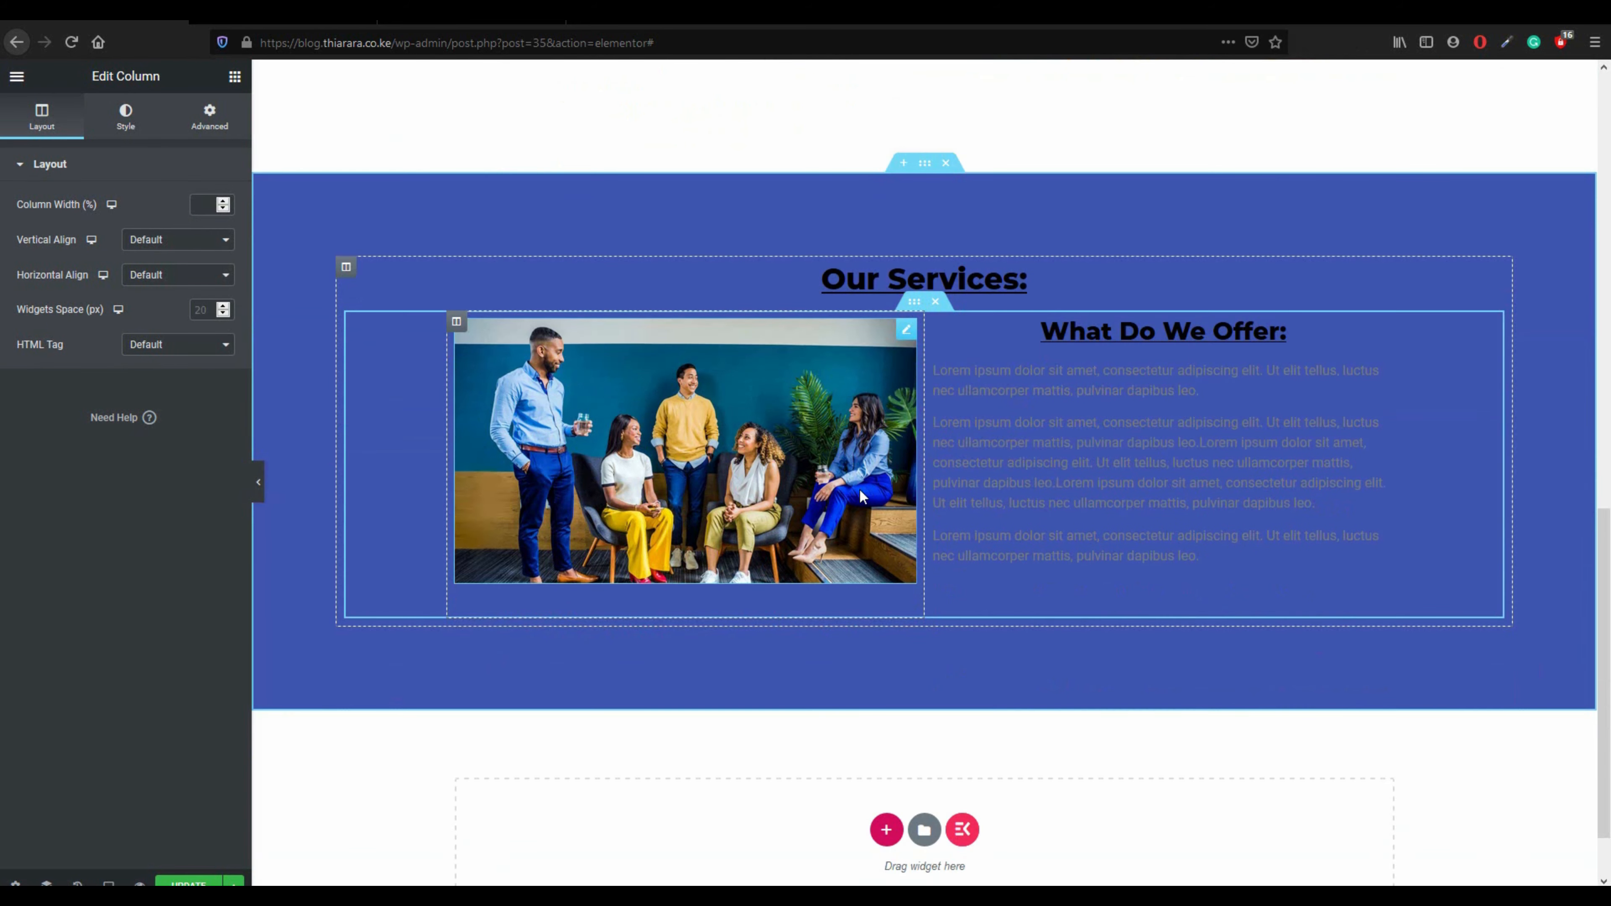
left_click(906, 330)
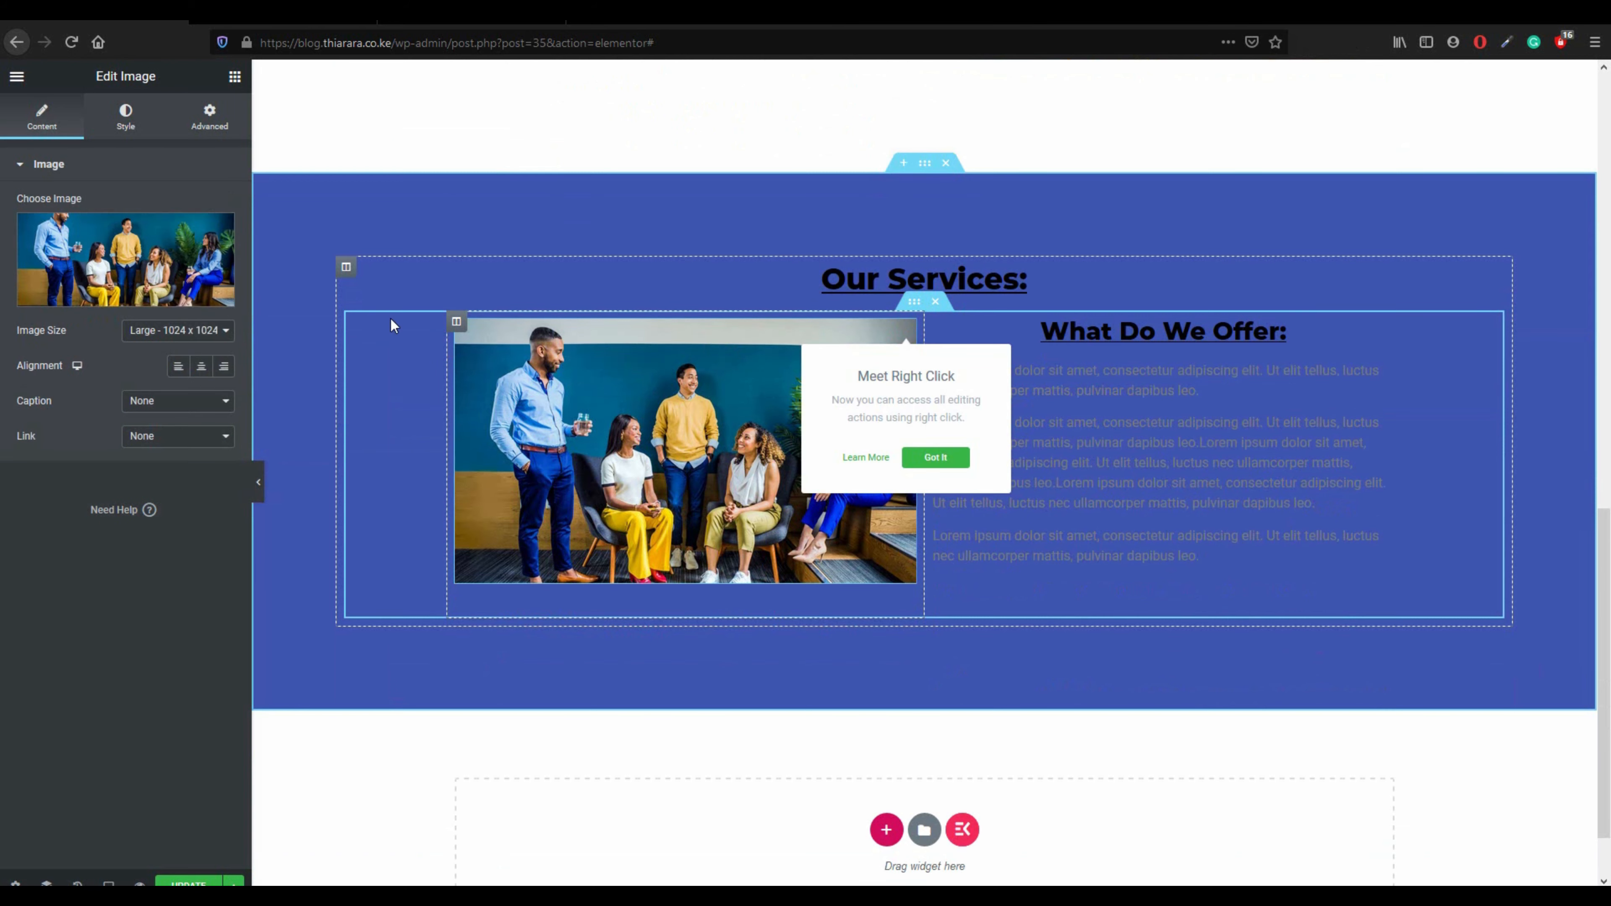
left_click(125, 260)
left_click(101, 289)
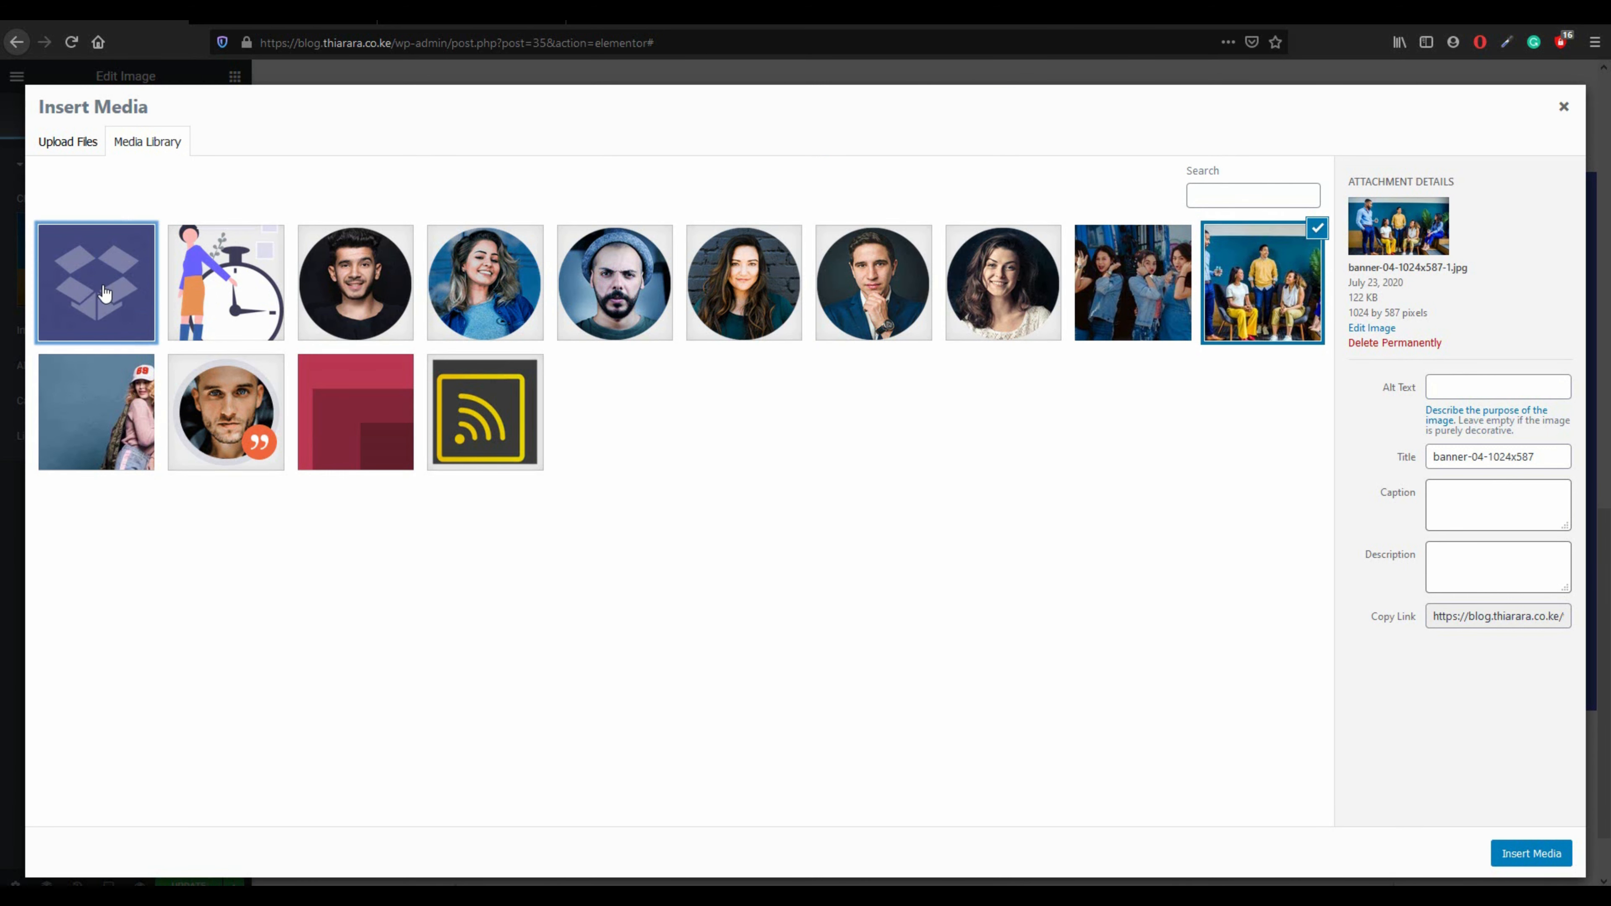
left_click(273, 302)
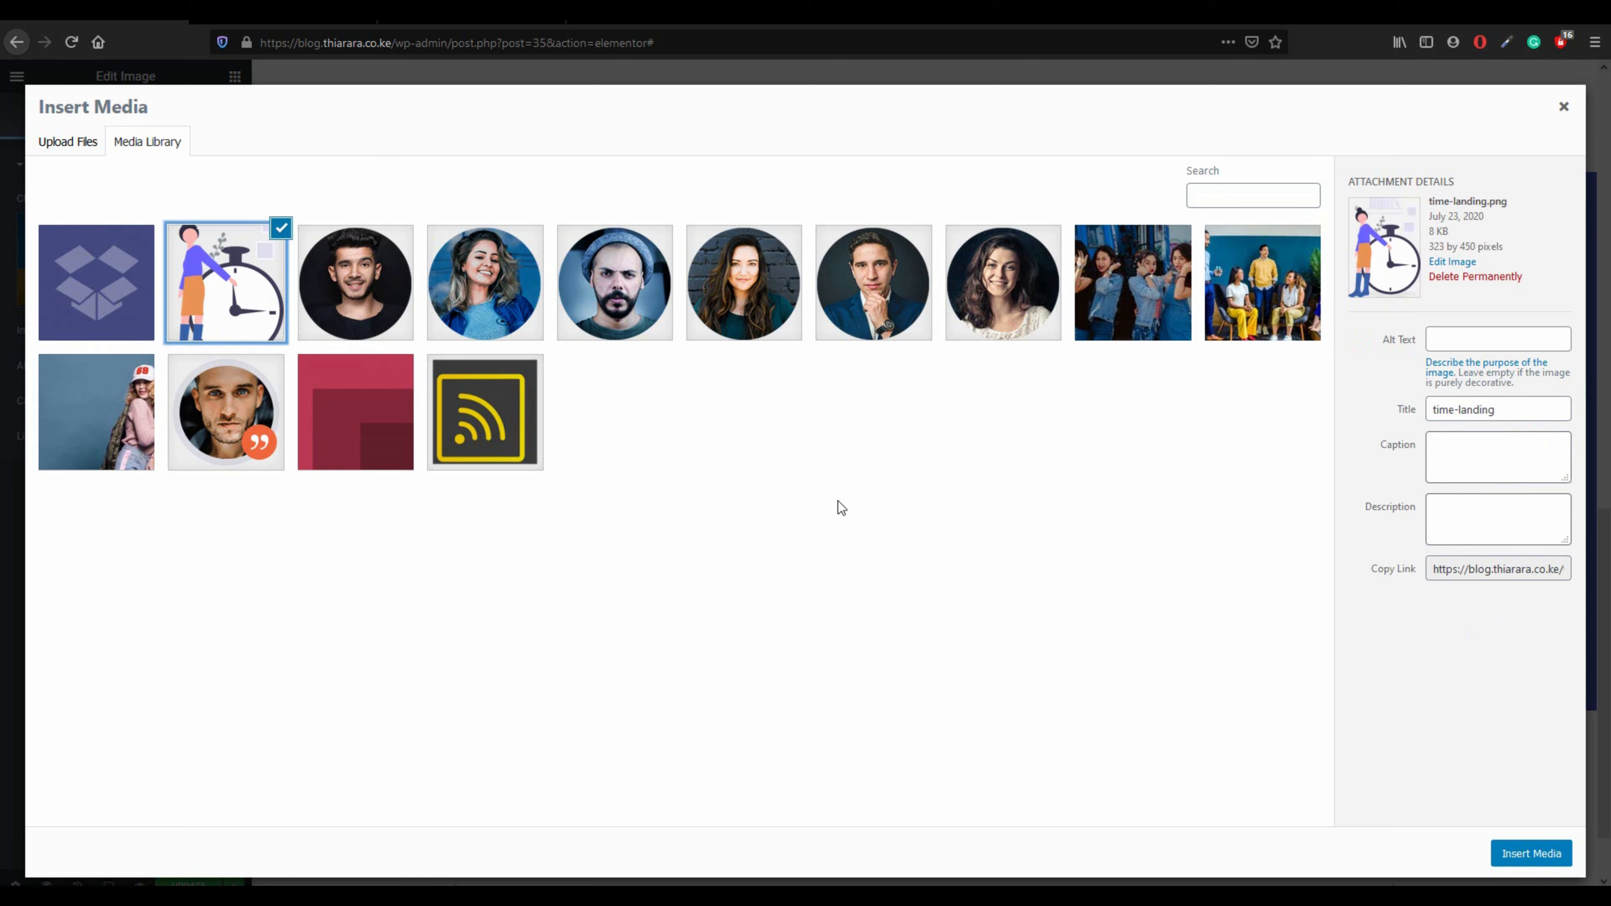
left_click(1530, 852)
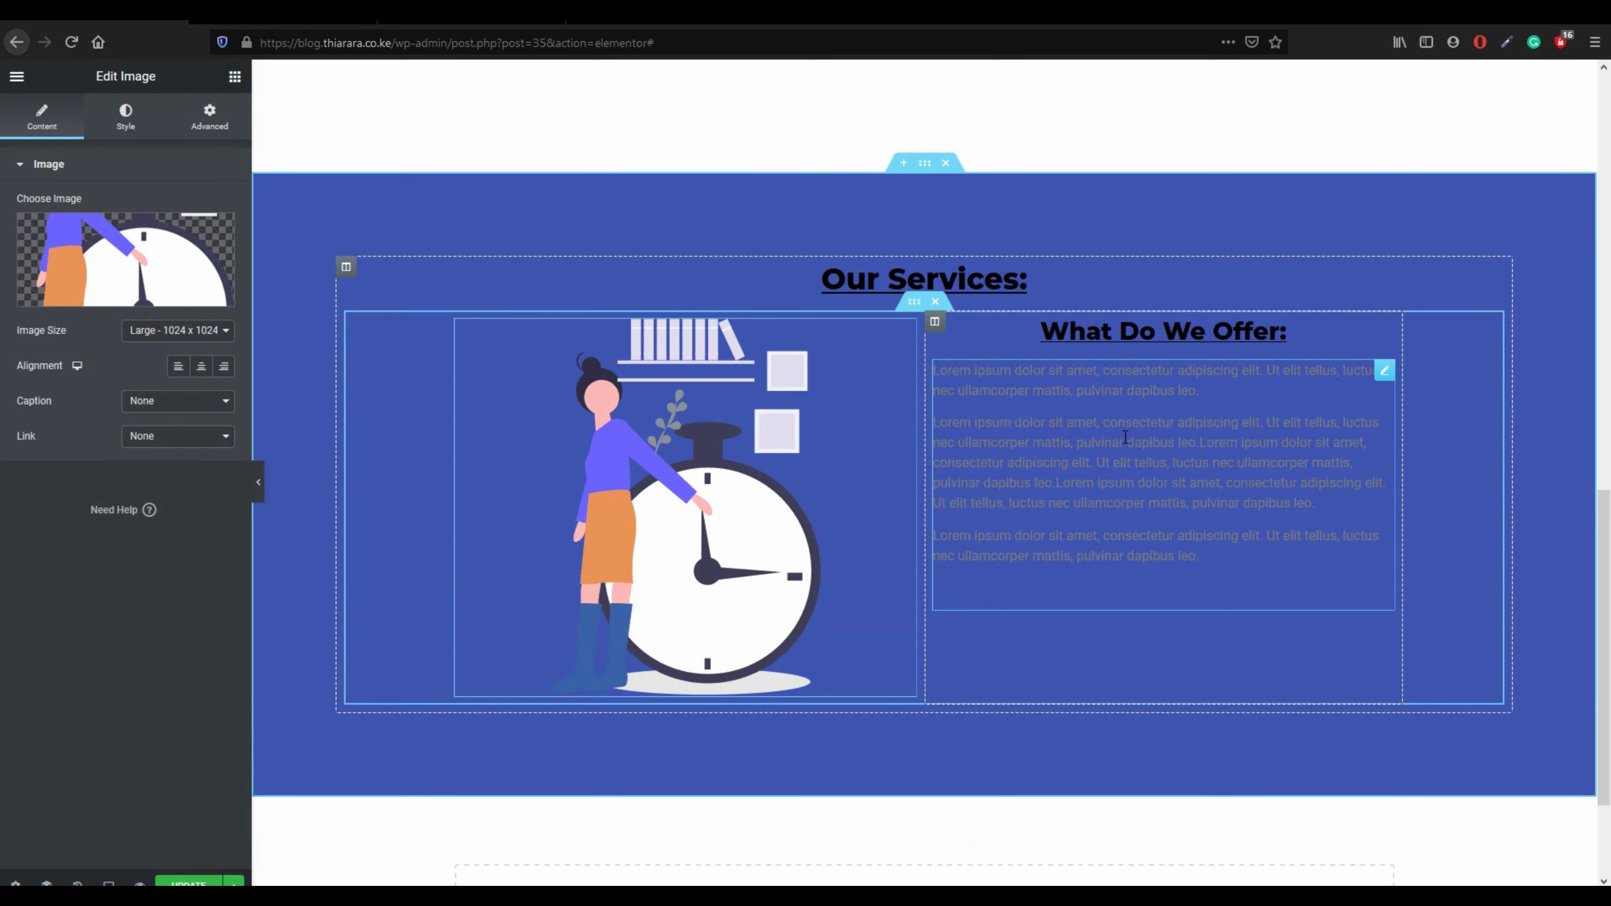
left_click(1243, 566)
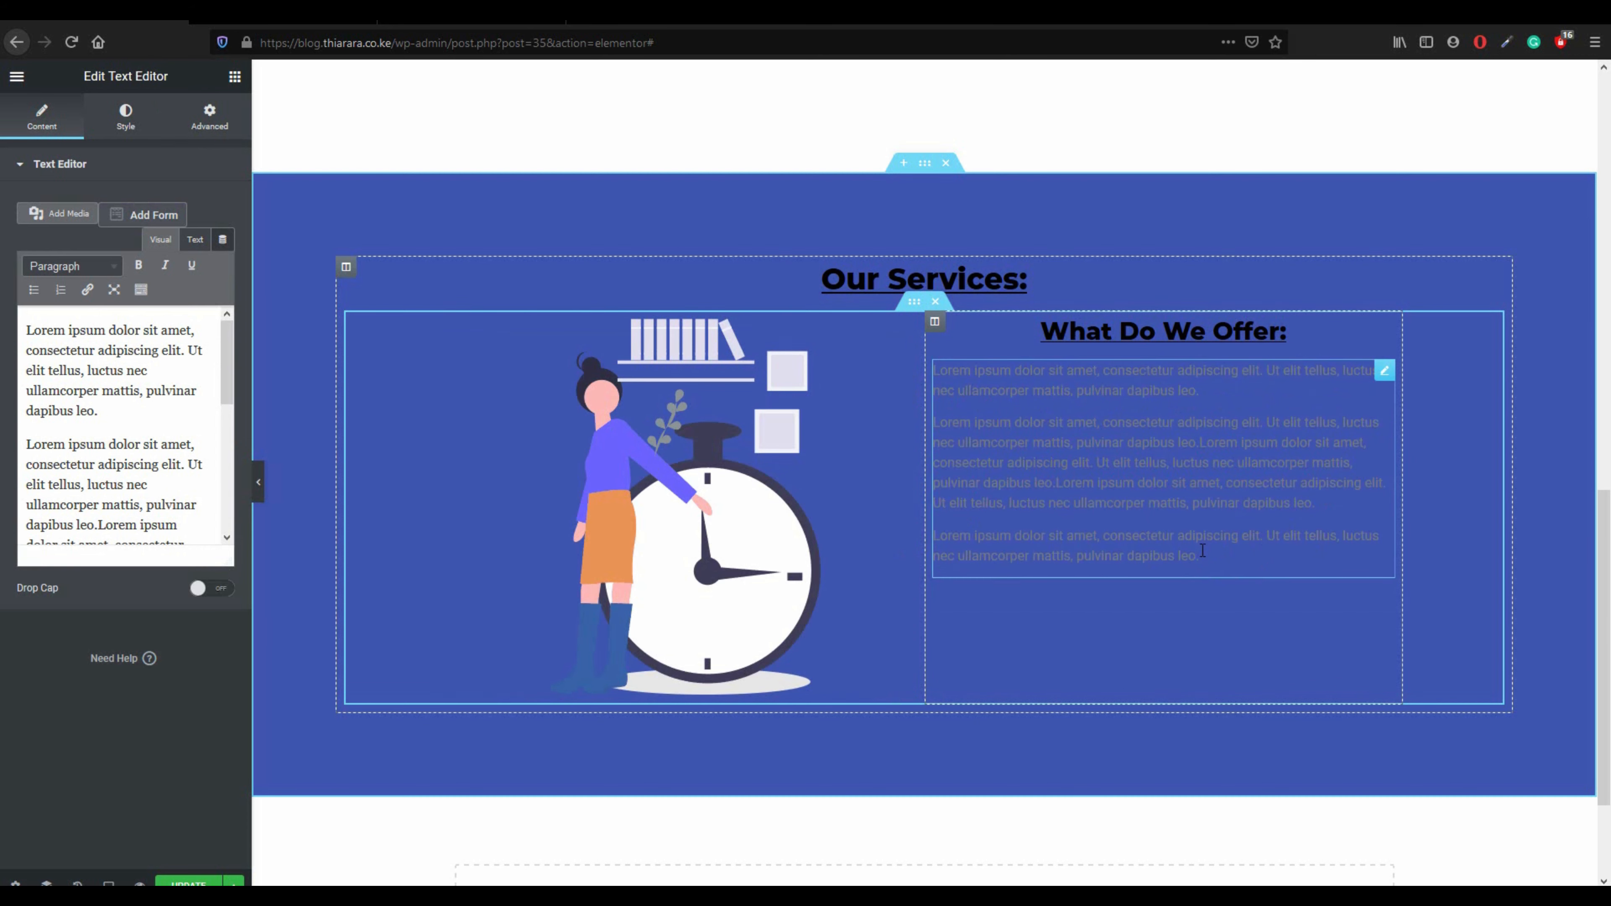
left_click_drag(1200, 556, 940, 391)
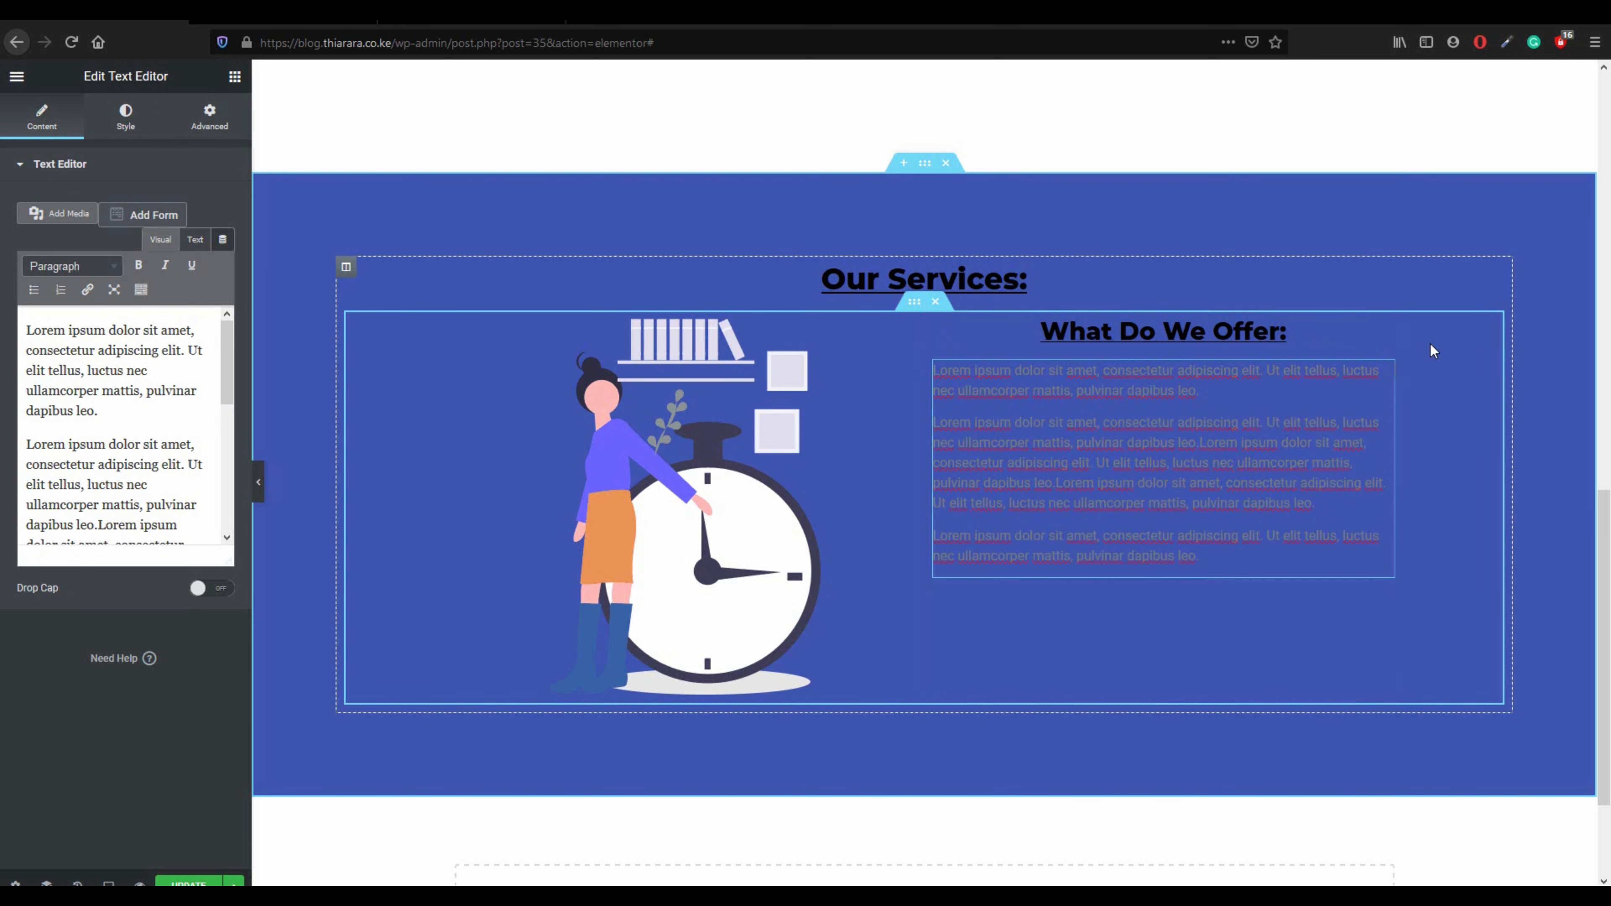
scroll(876, 507, "down", 3)
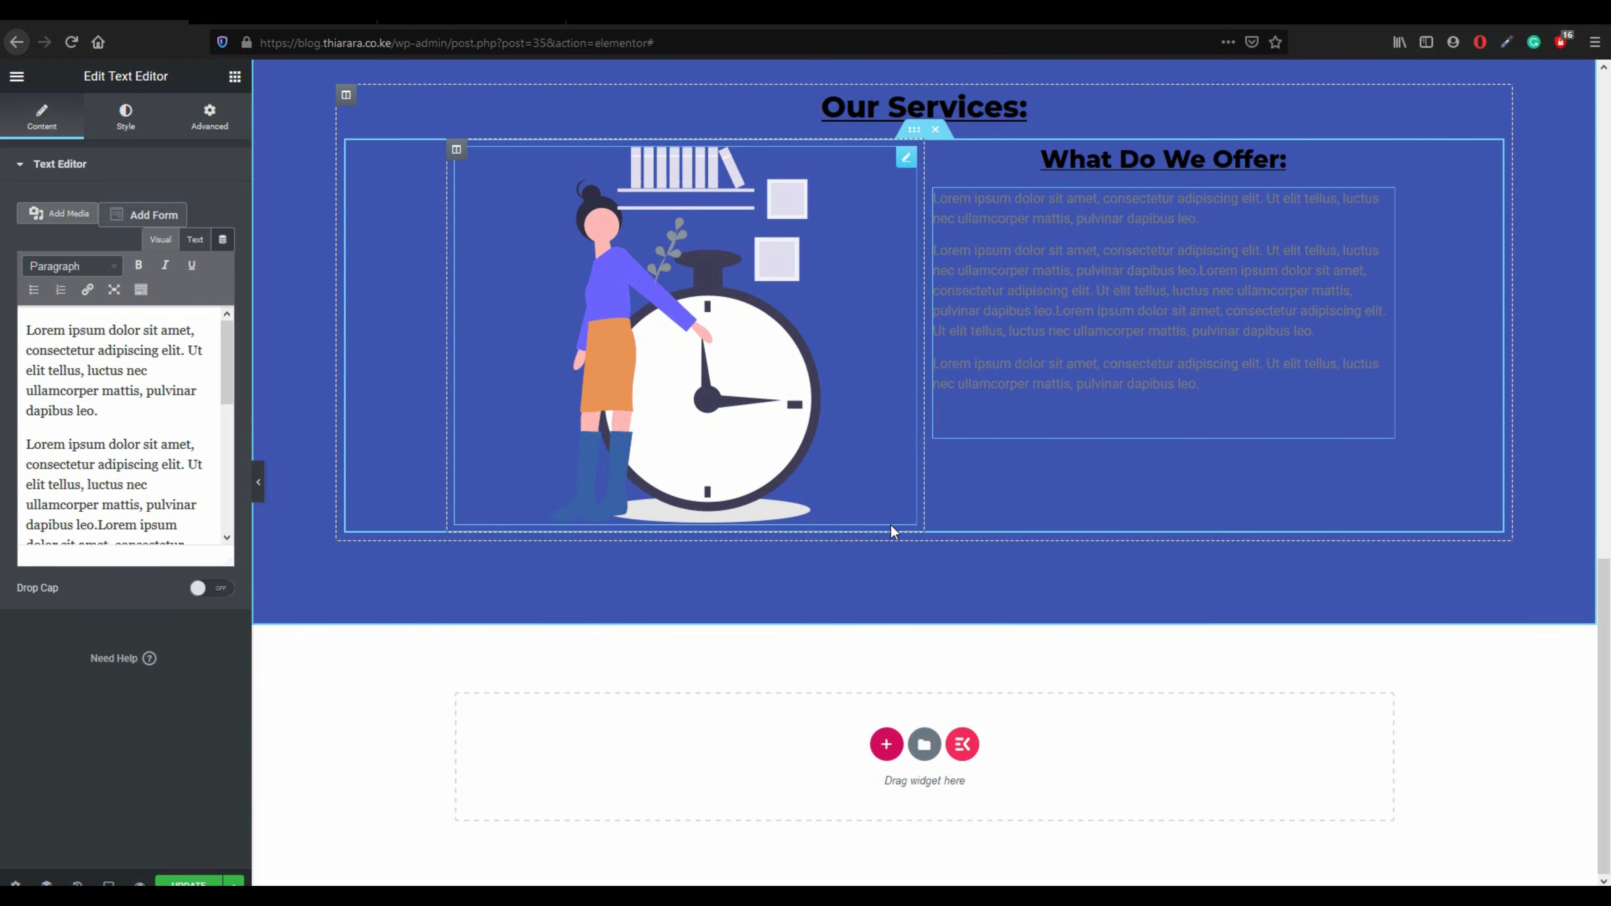
scroll(913, 571, "up", 6)
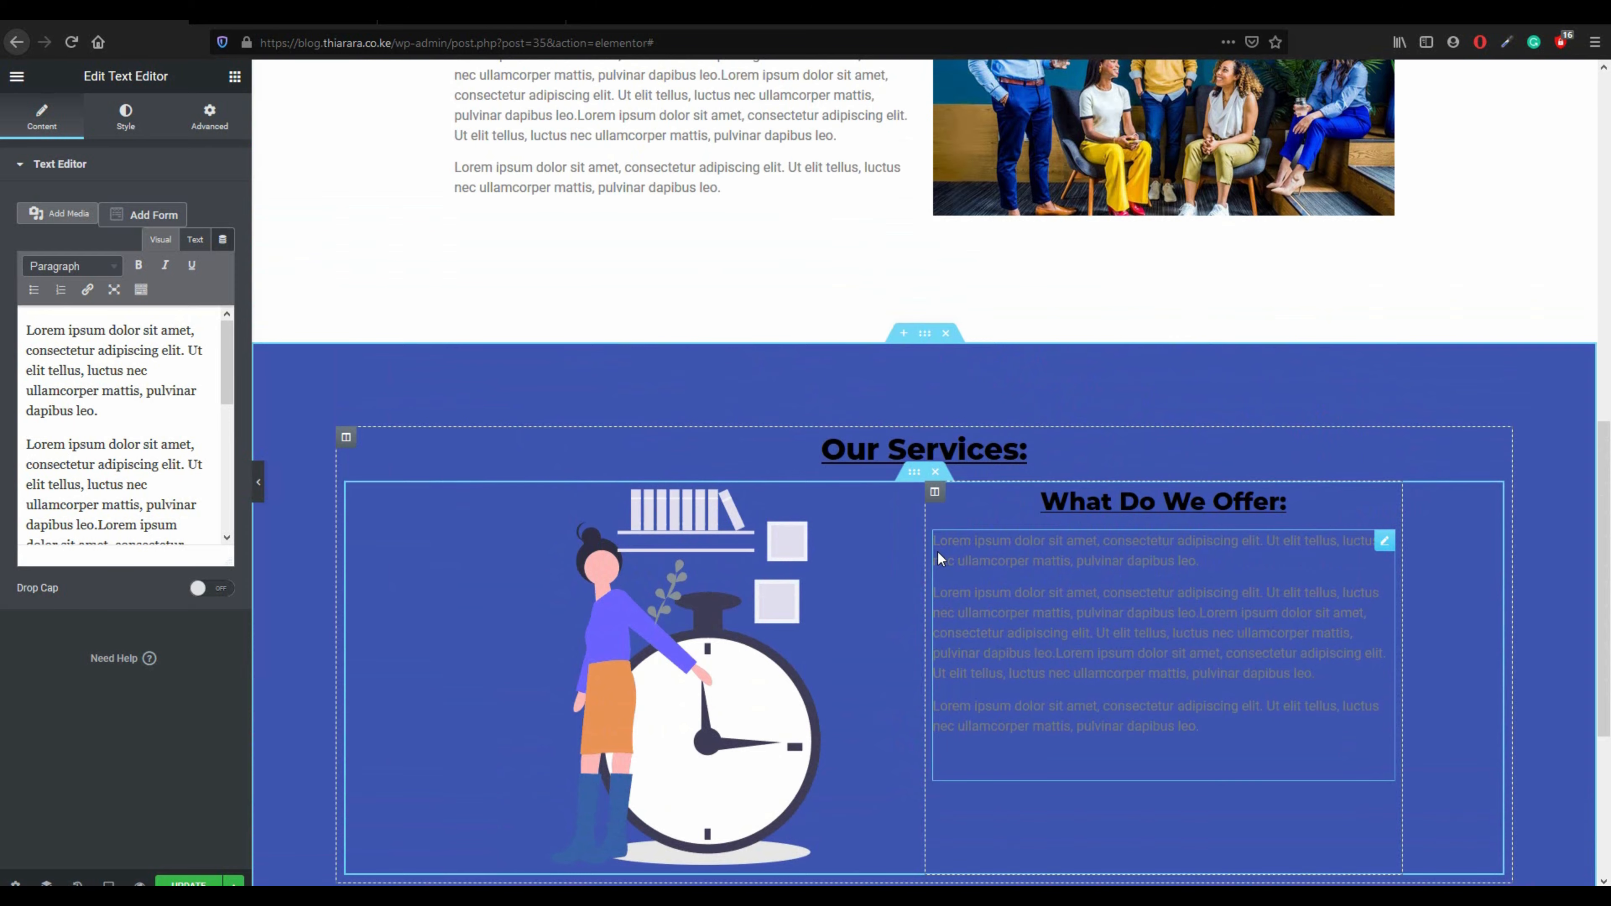
scroll(937, 557, "down", 6)
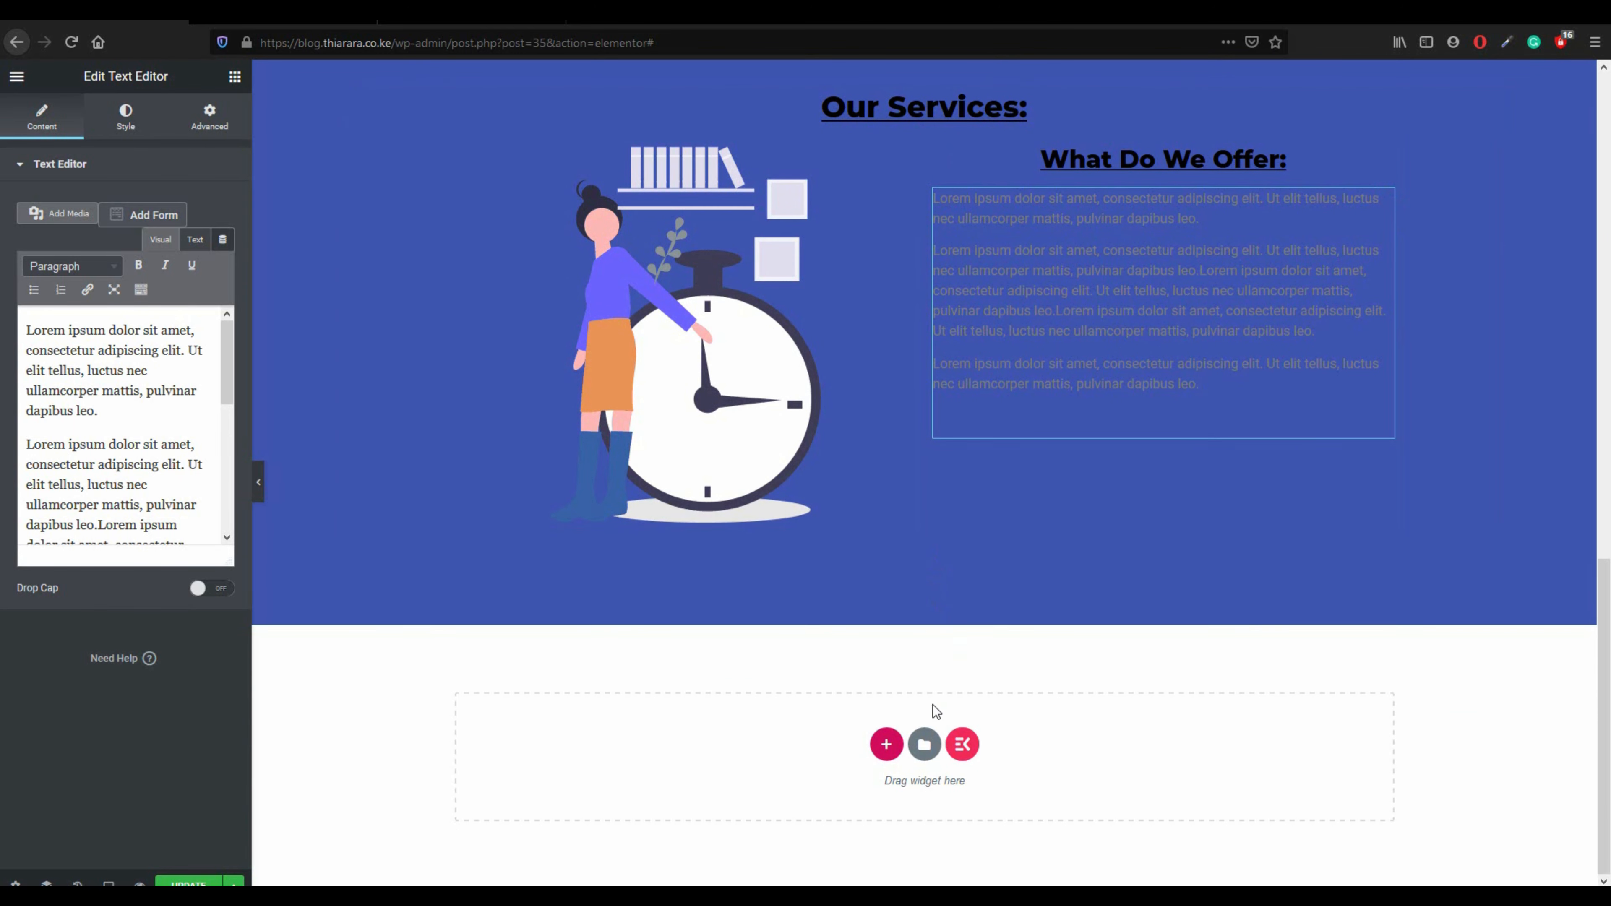
- Duplicate the Our Services section and open the section settings of the copy
scroll(872, 367, "up", 6)
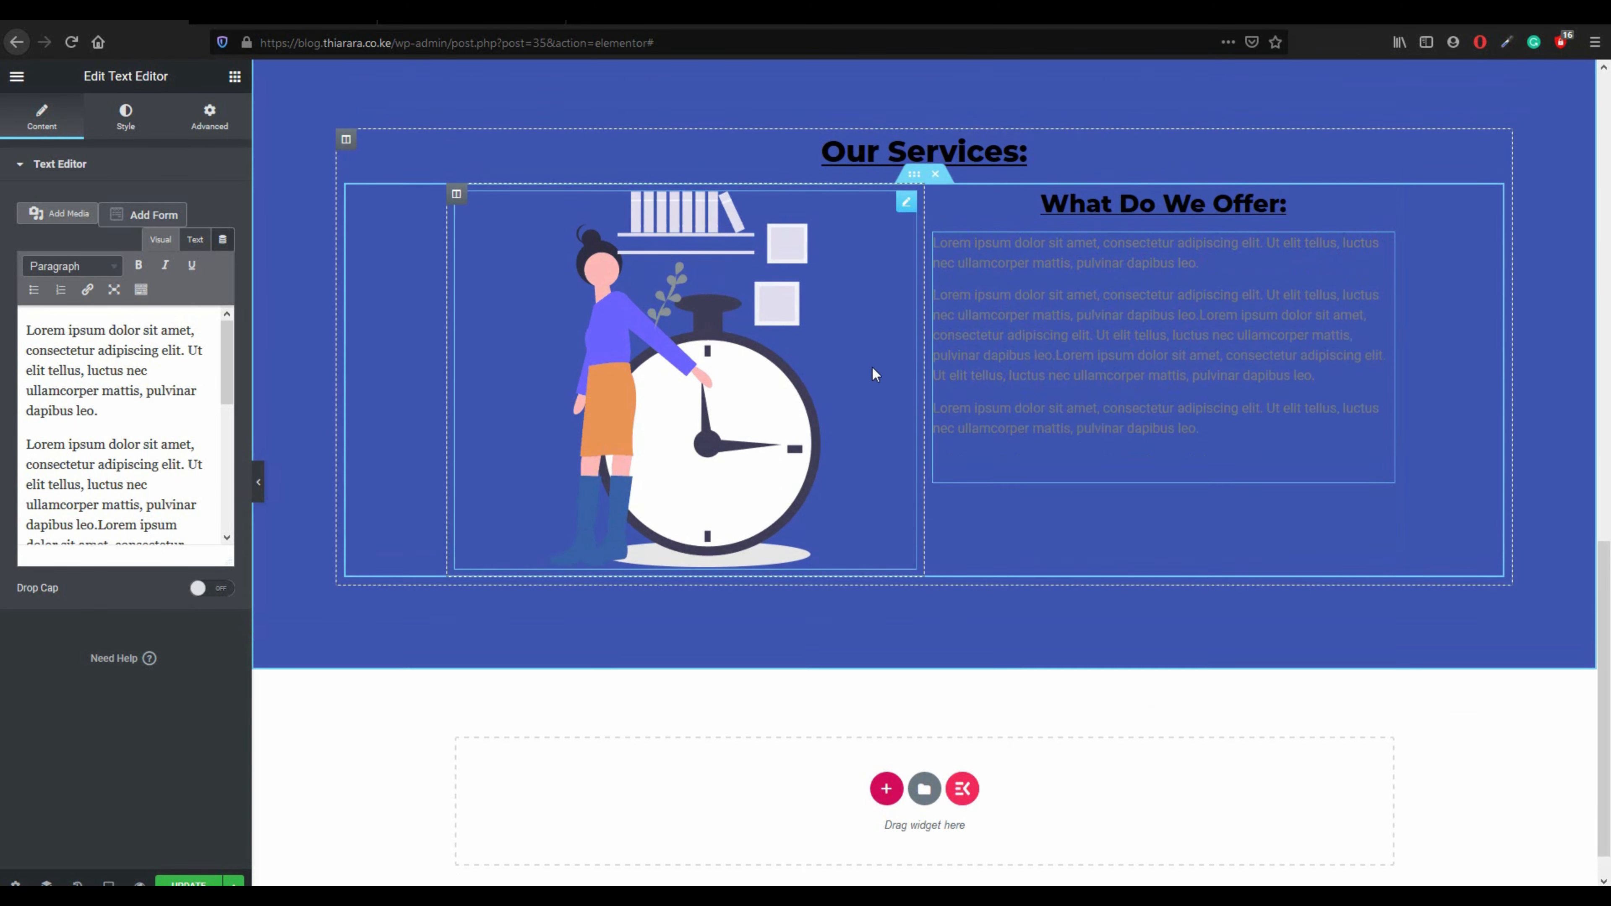
right_click(926, 334)
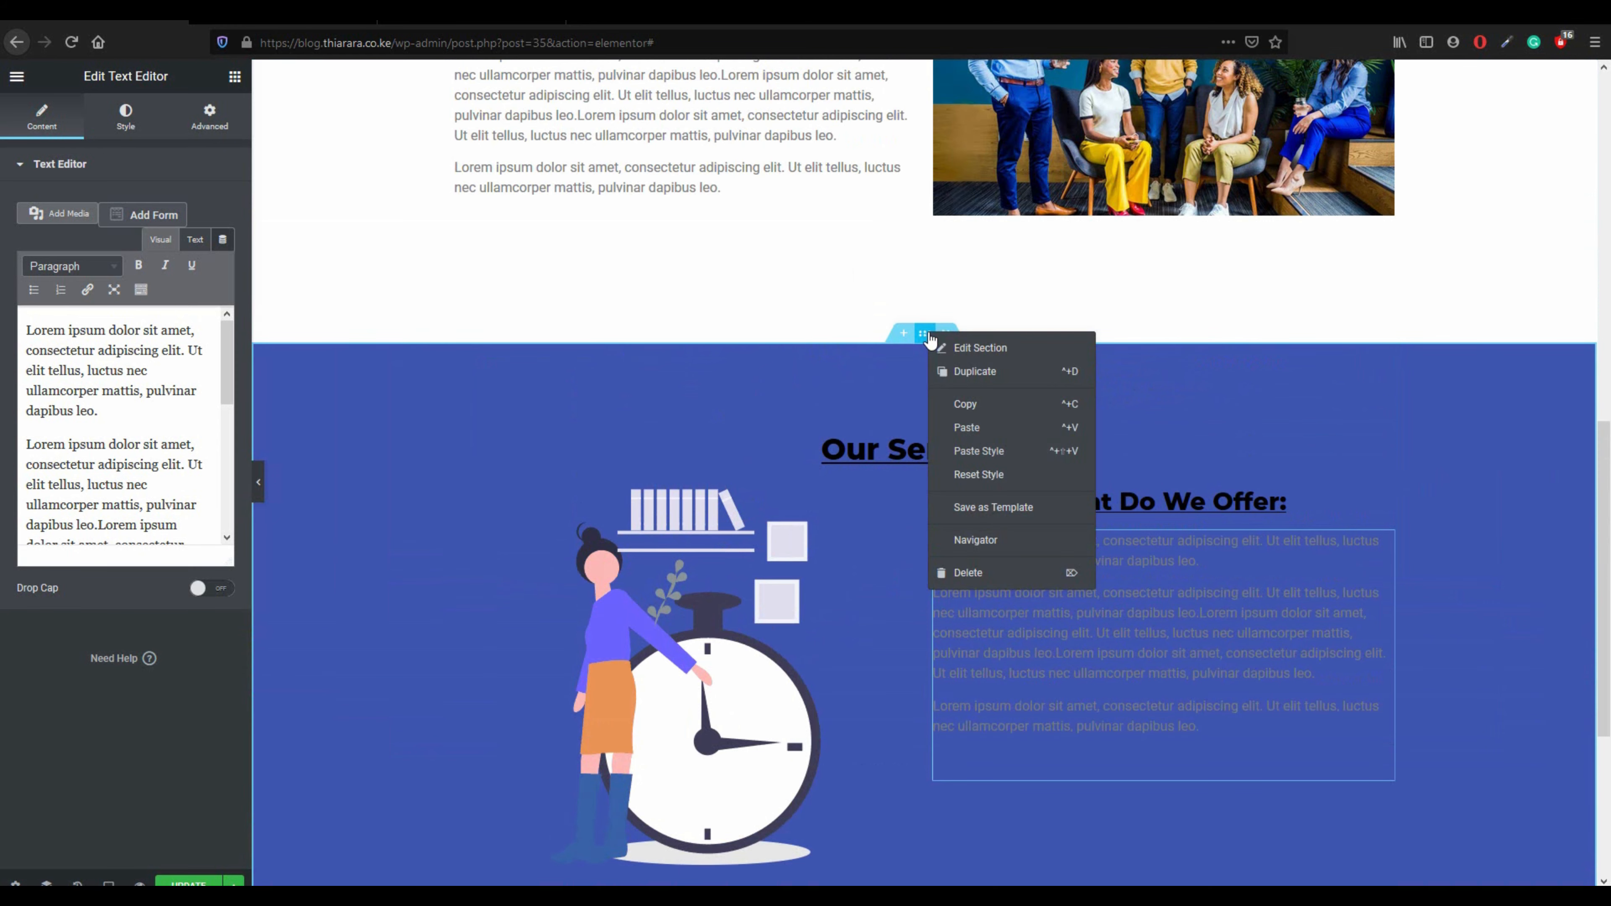
left_click(954, 372)
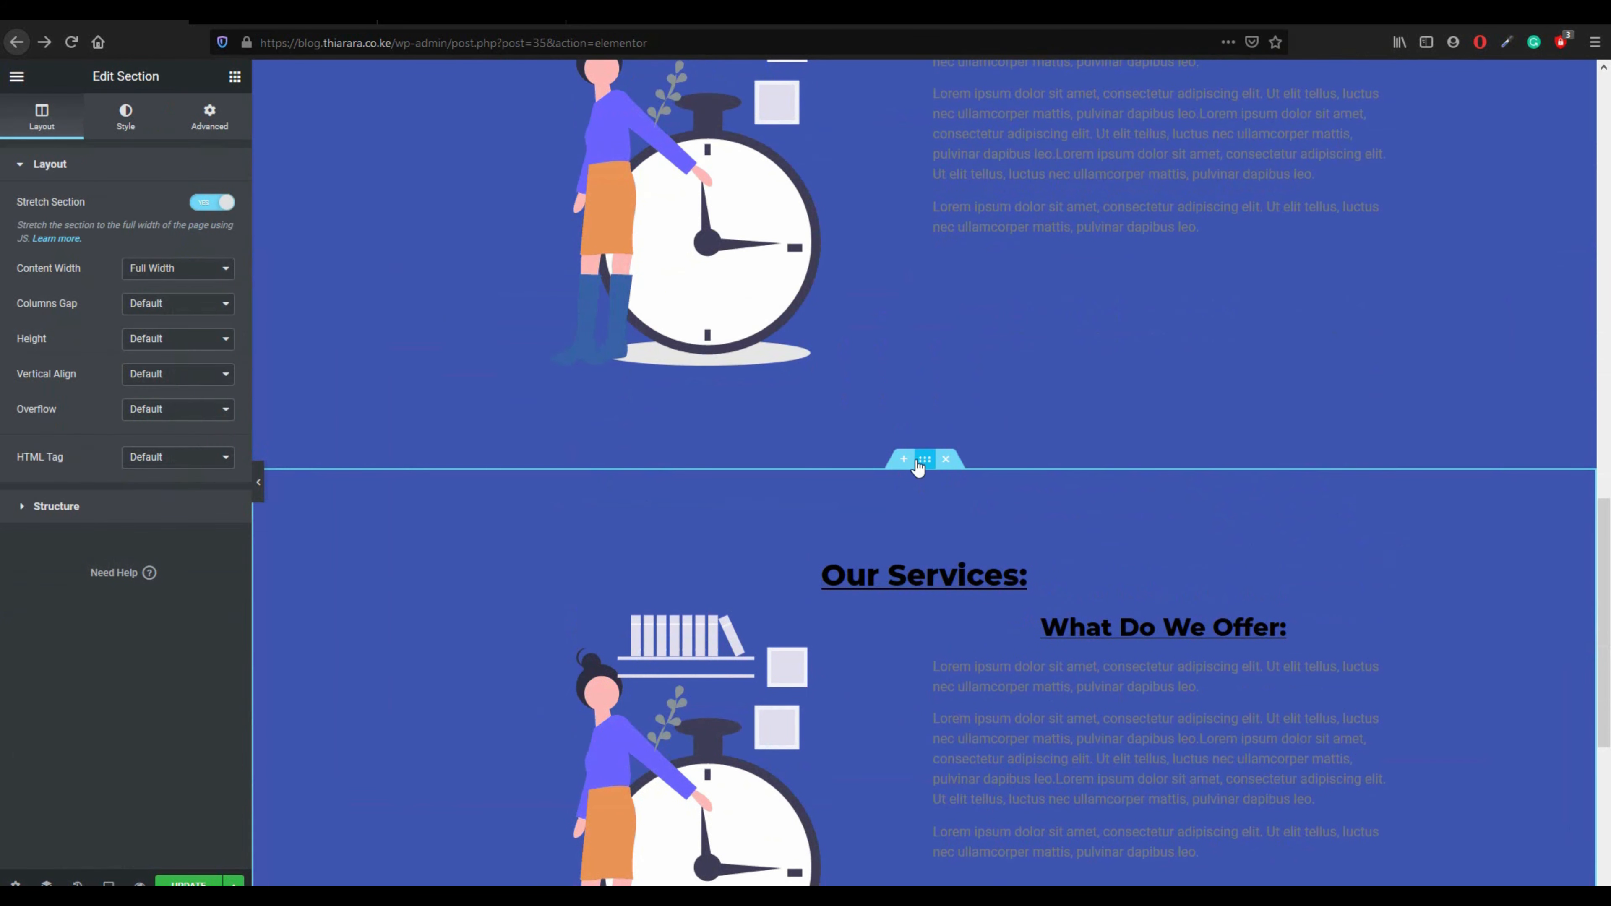
left_click(919, 461)
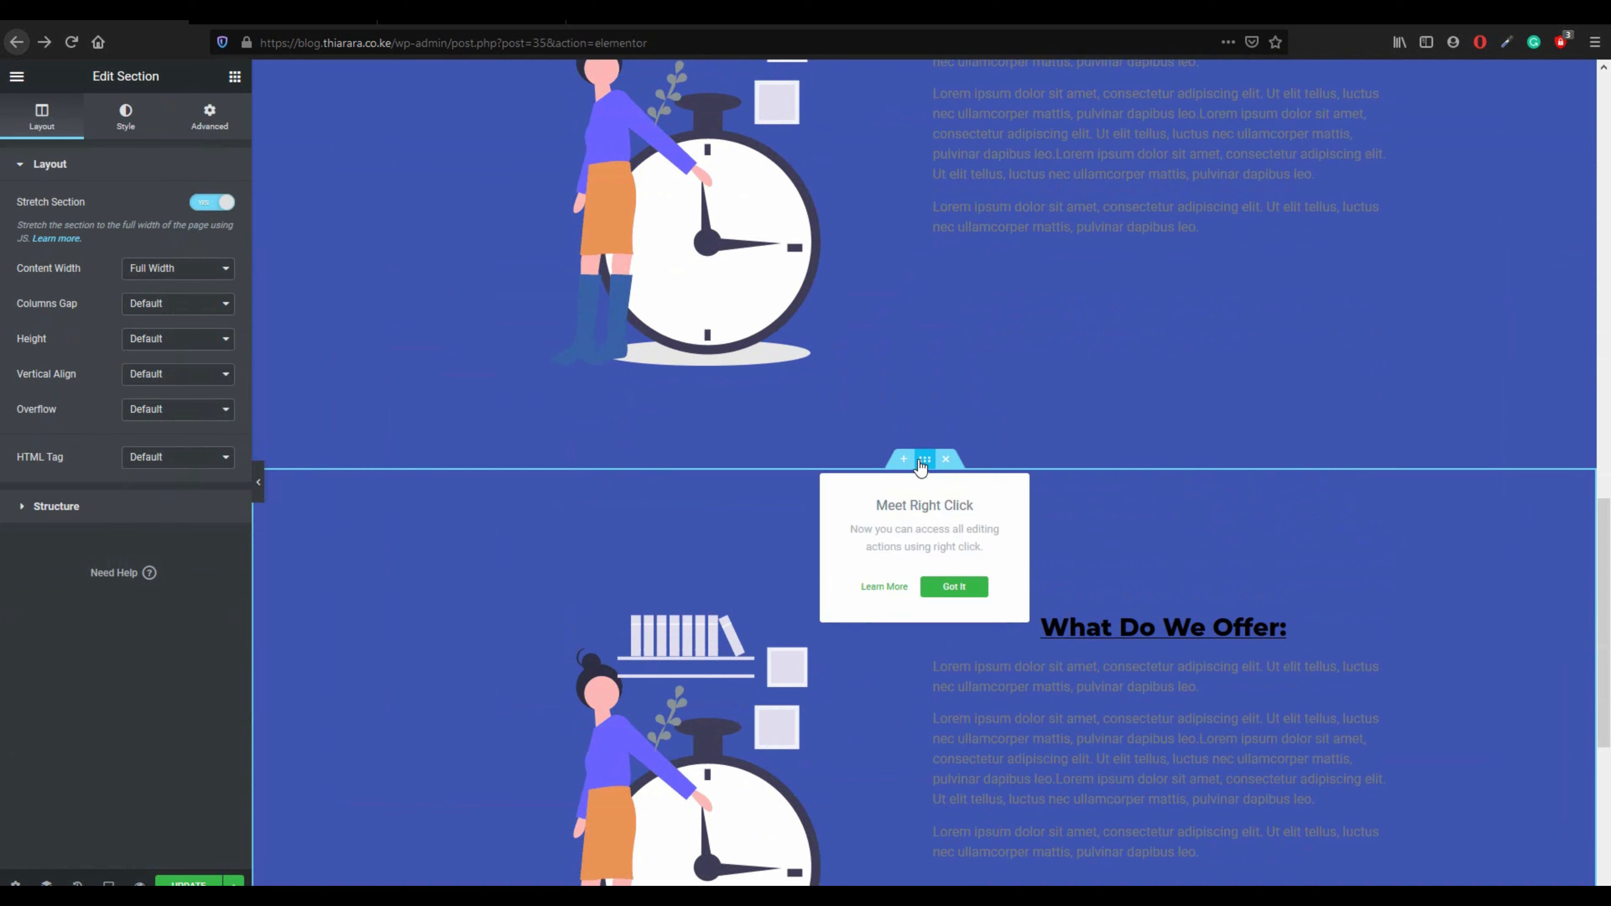
- Set the duplicated Our Services section's background color to the light green preset #61CE70
left_click(125, 115)
left_click(200, 278)
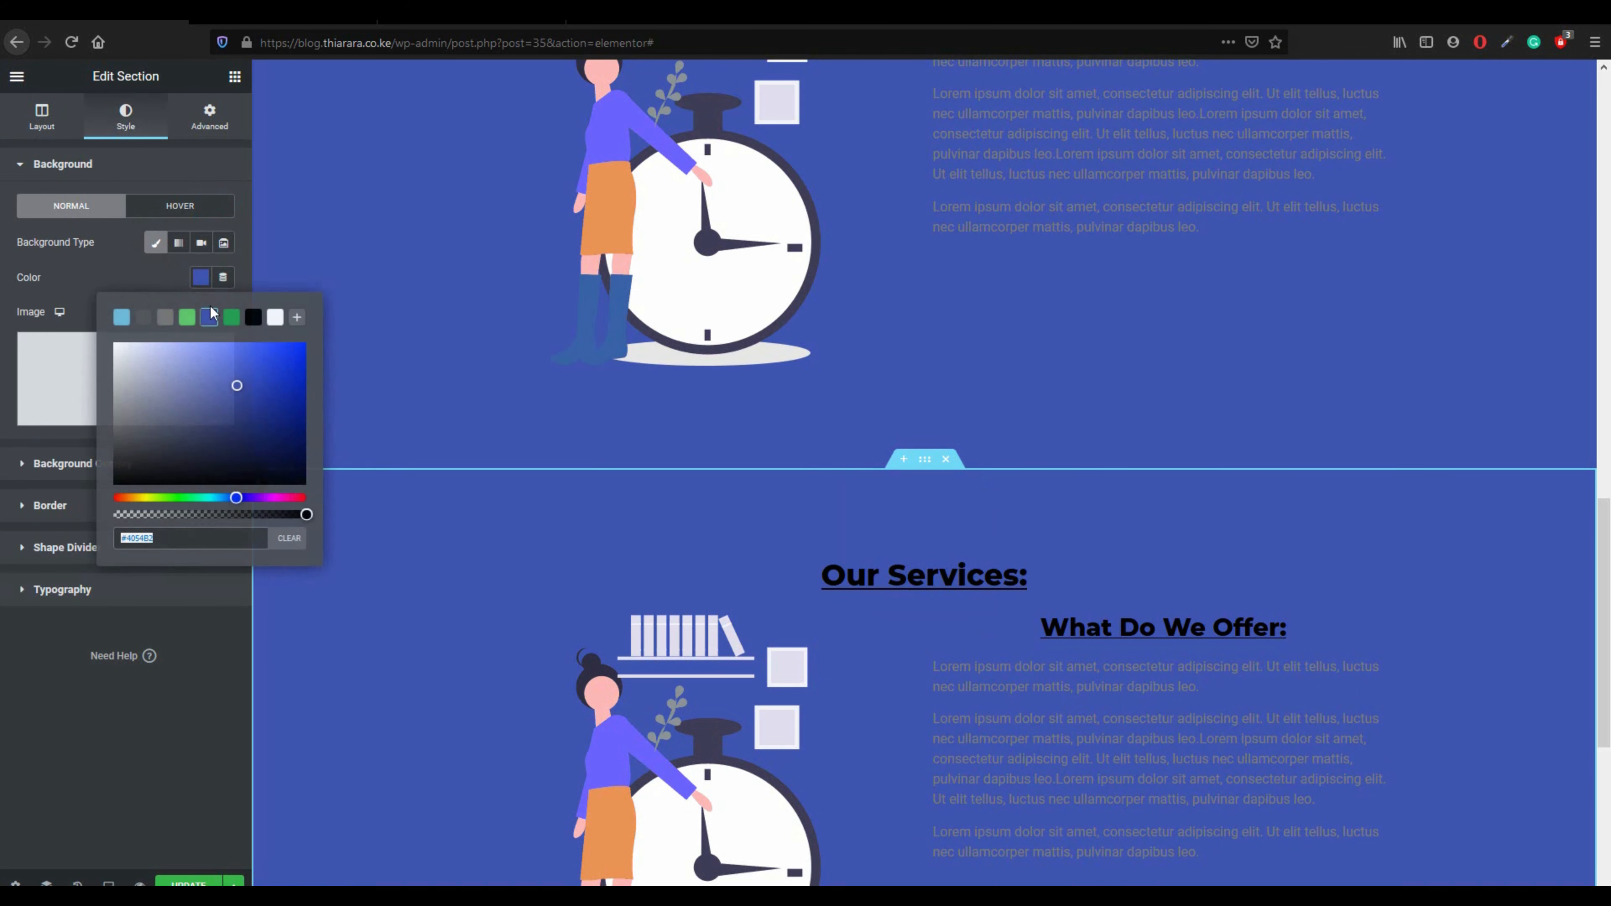
left_click(187, 317)
- Replace the "Our services:" heading in the green section with "Our Team:"
scroll(867, 537, "down", 3)
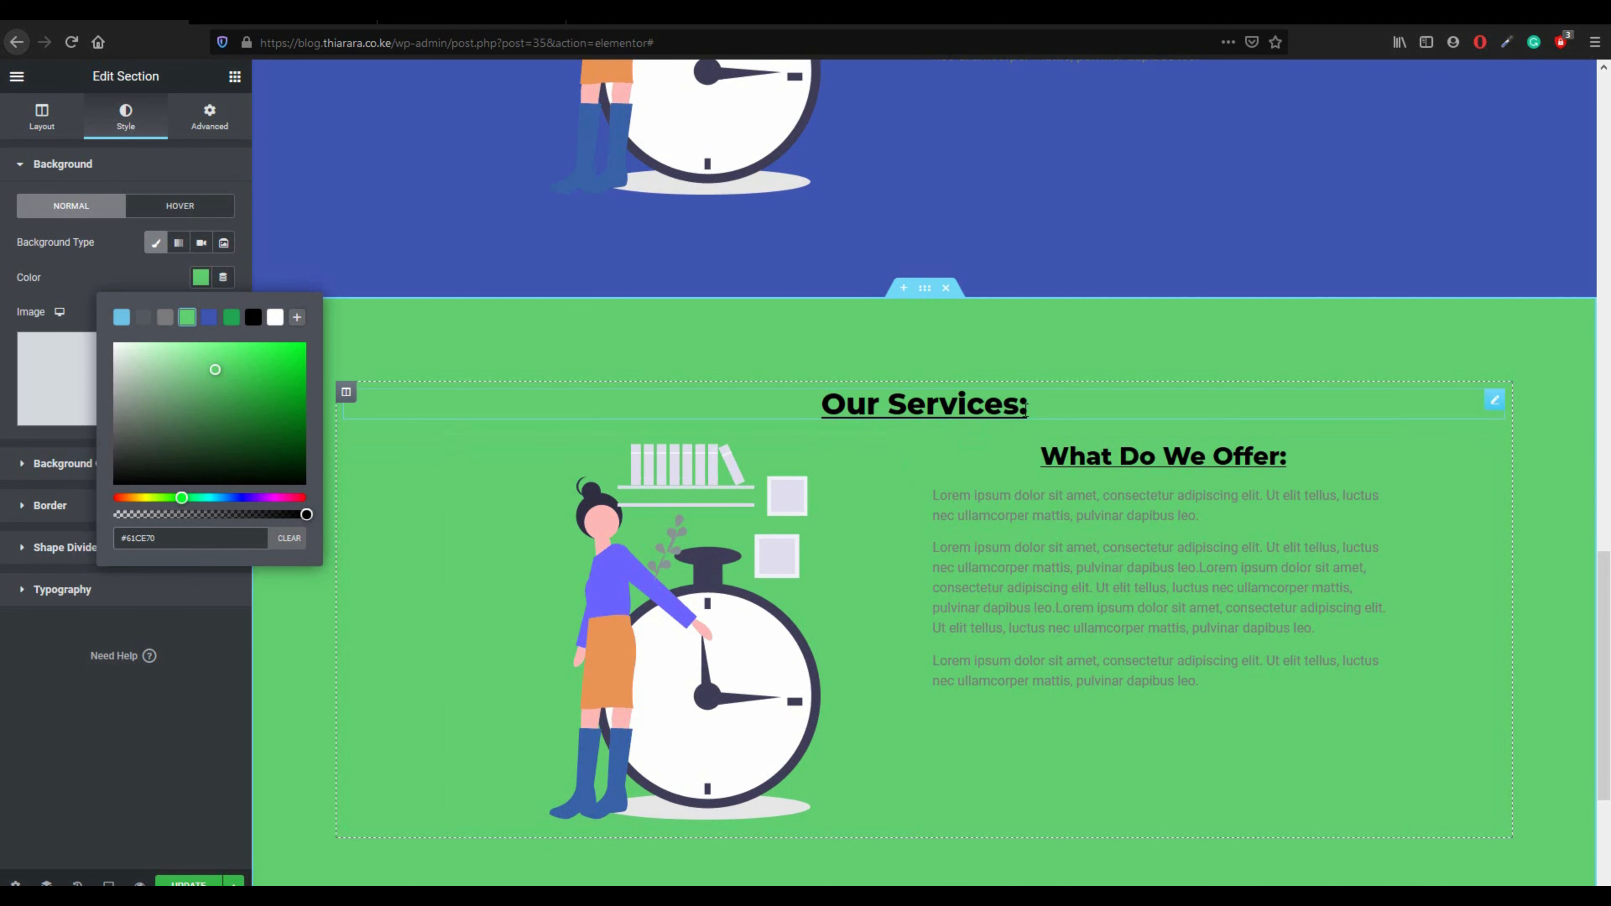
left_click(1023, 407)
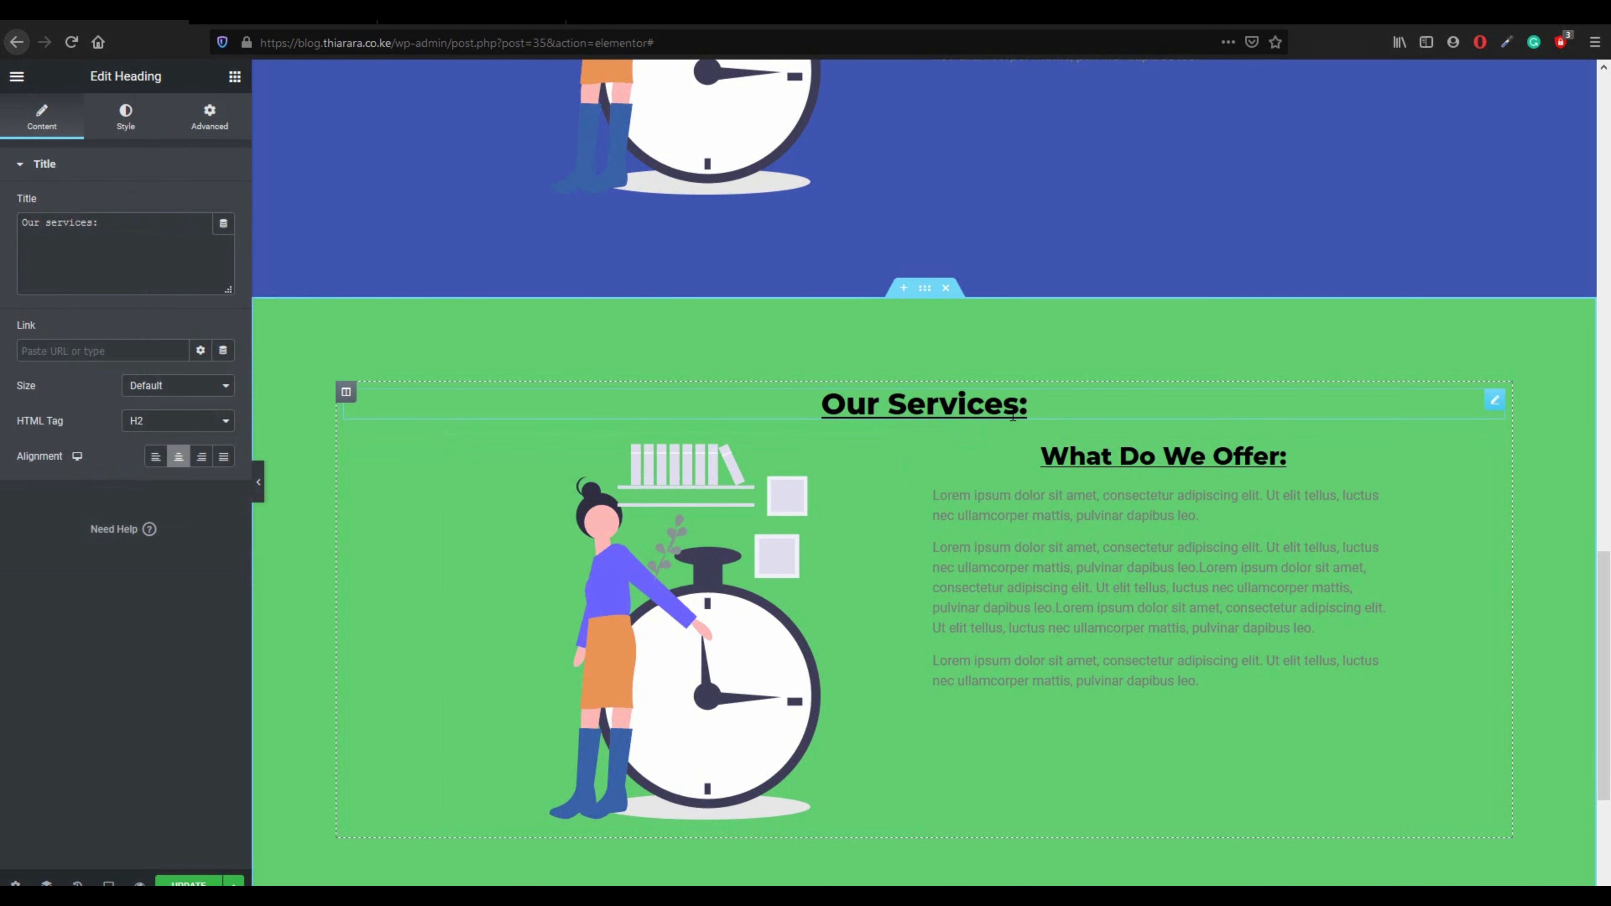
key("BackSpace")
key("BackSpace")
key("BackSpace")
key("BackSpace")
key("BackSpace")
key("BackSpace")
key("BackSpace")
key("BackSpace")
key("BackSpace")
key("BackSpace")
key("BackSpace")
key("BackSpace")
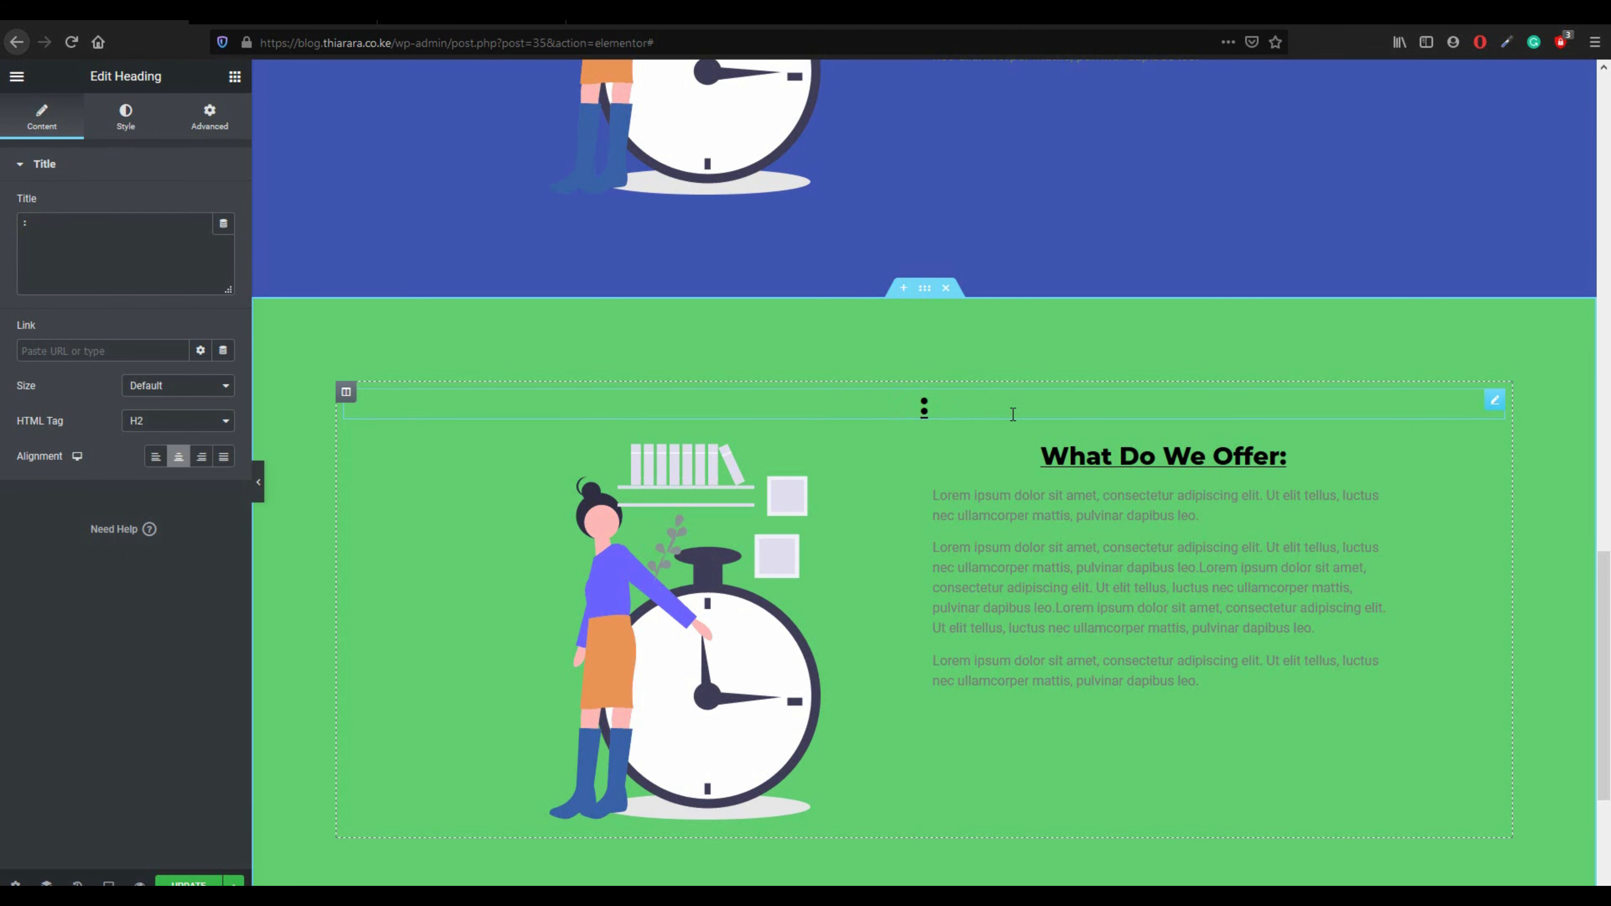
type("Our ")
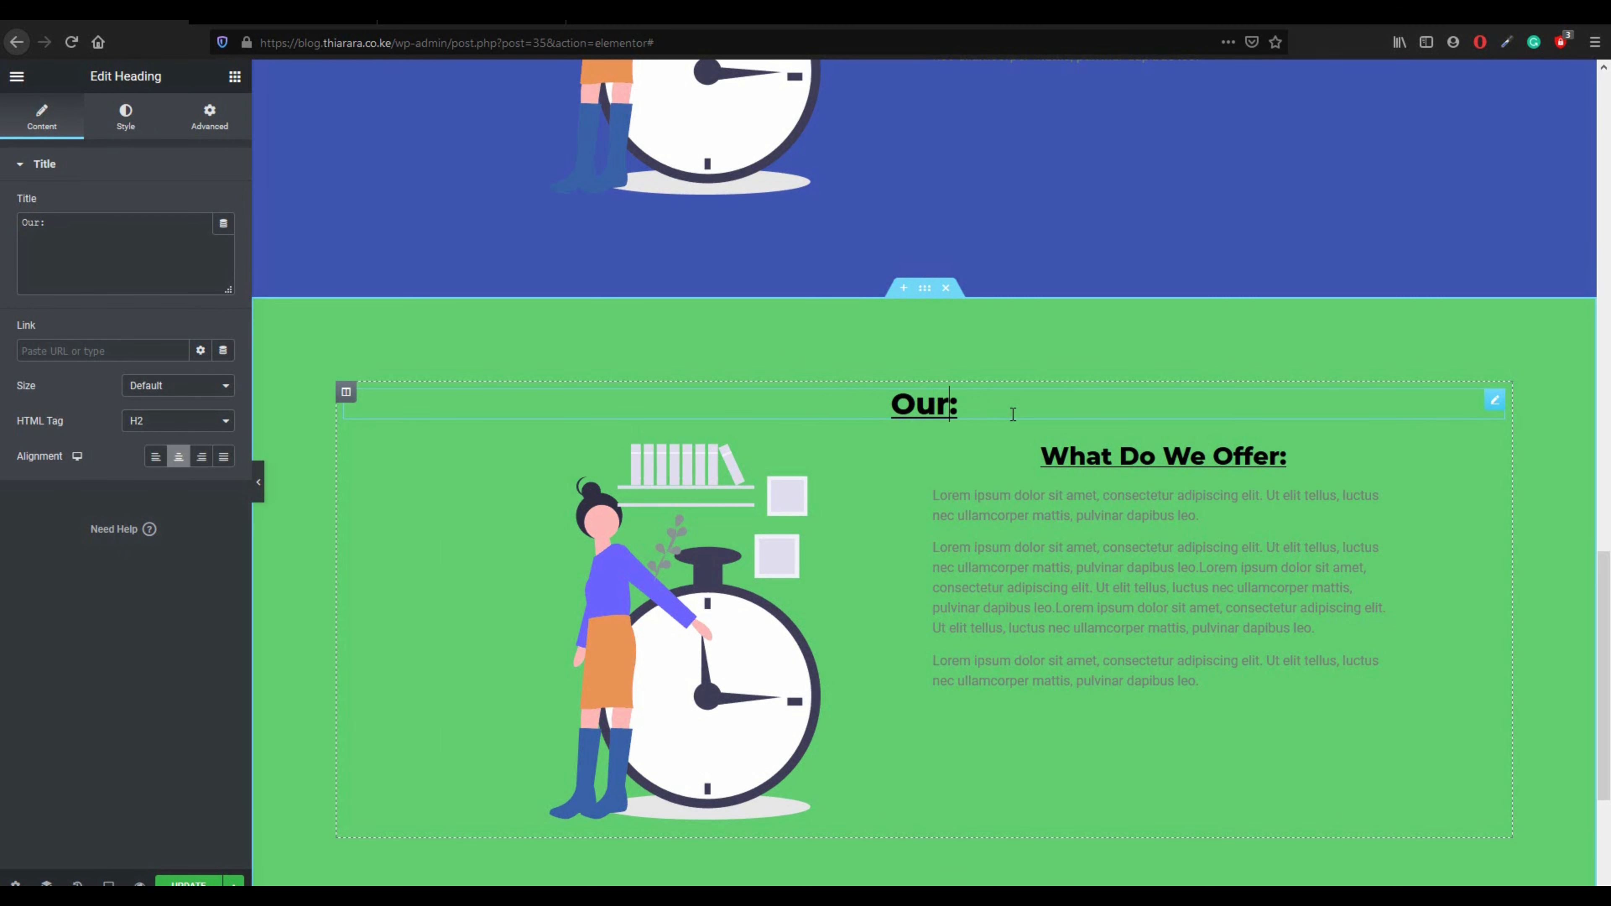
type("Tea")
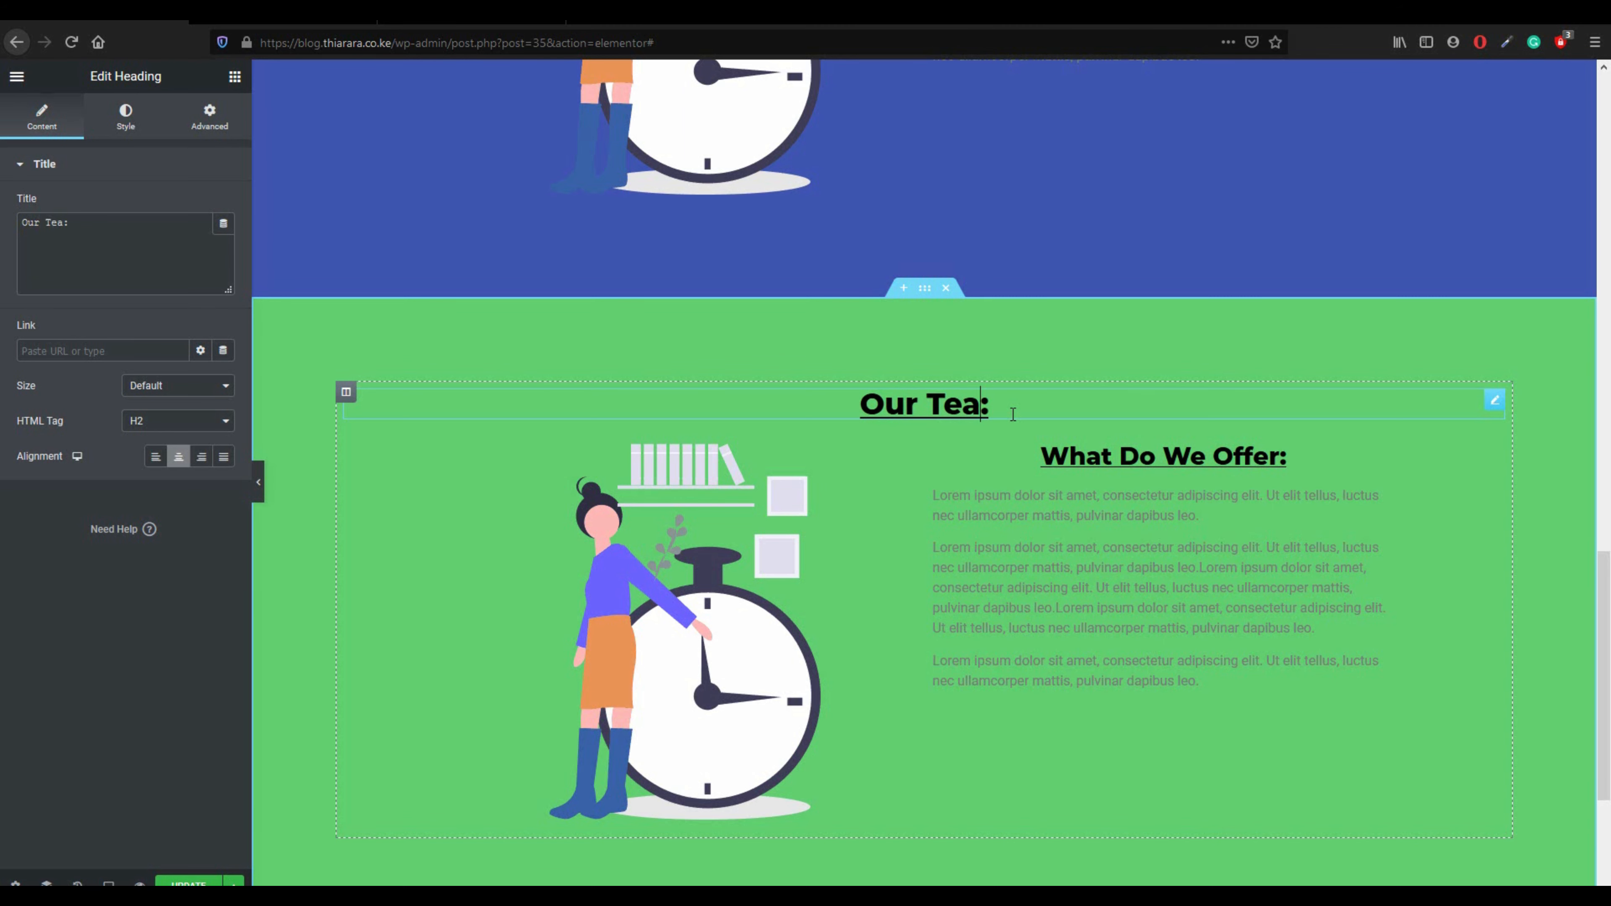
type("m")
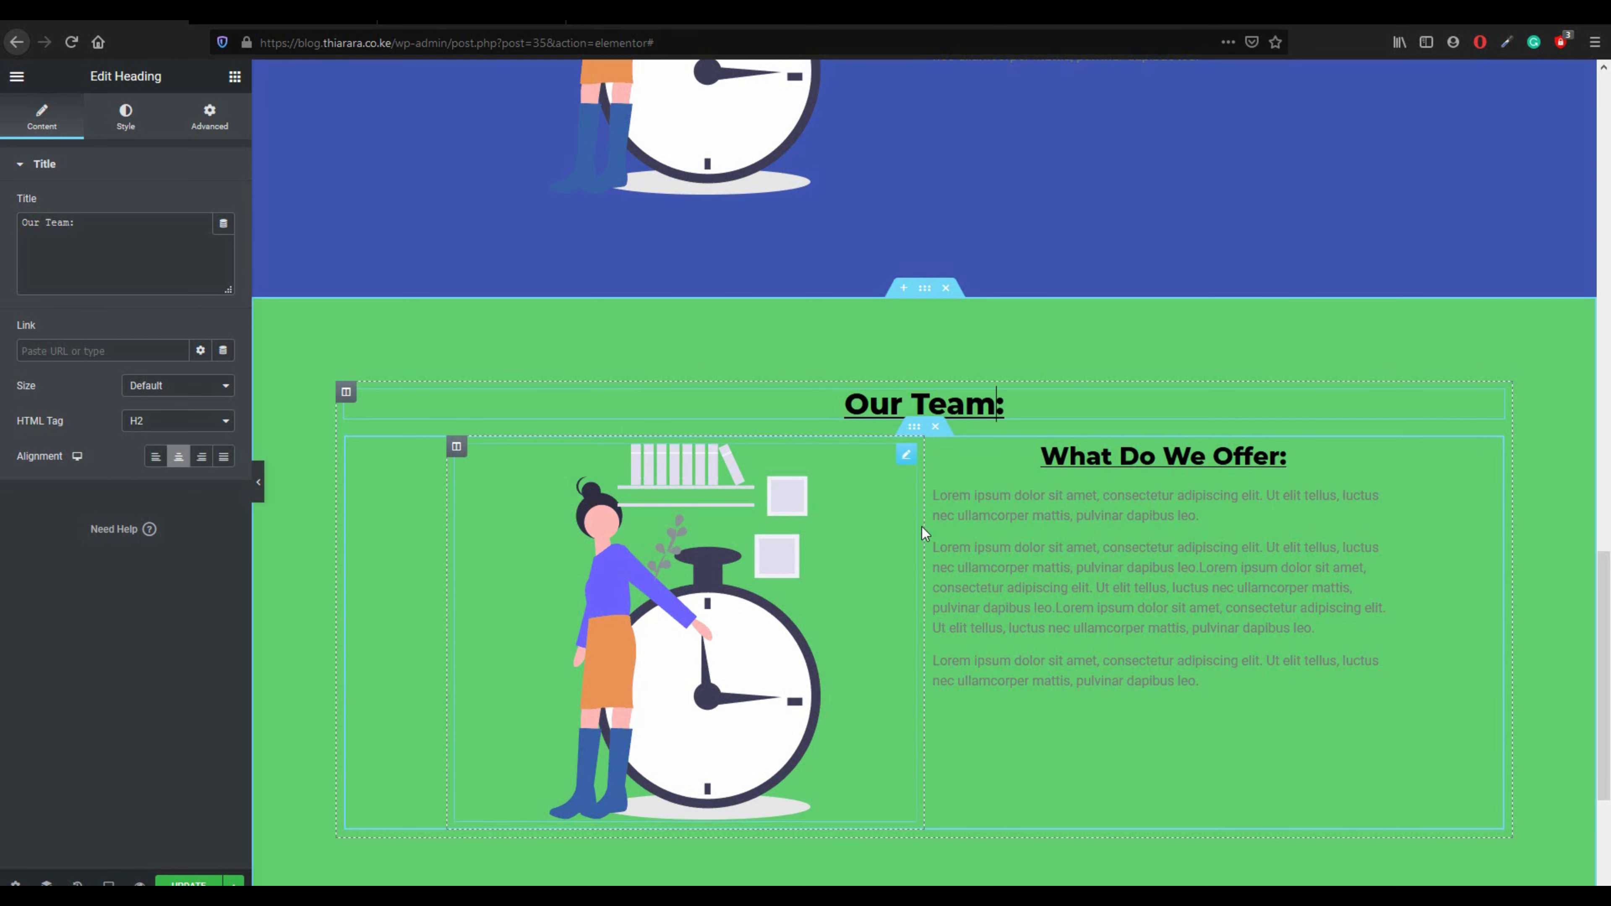
- Replace the image-and-text inner section under the Our Team heading with a new inner section reduced to a single column
left_click(935, 427)
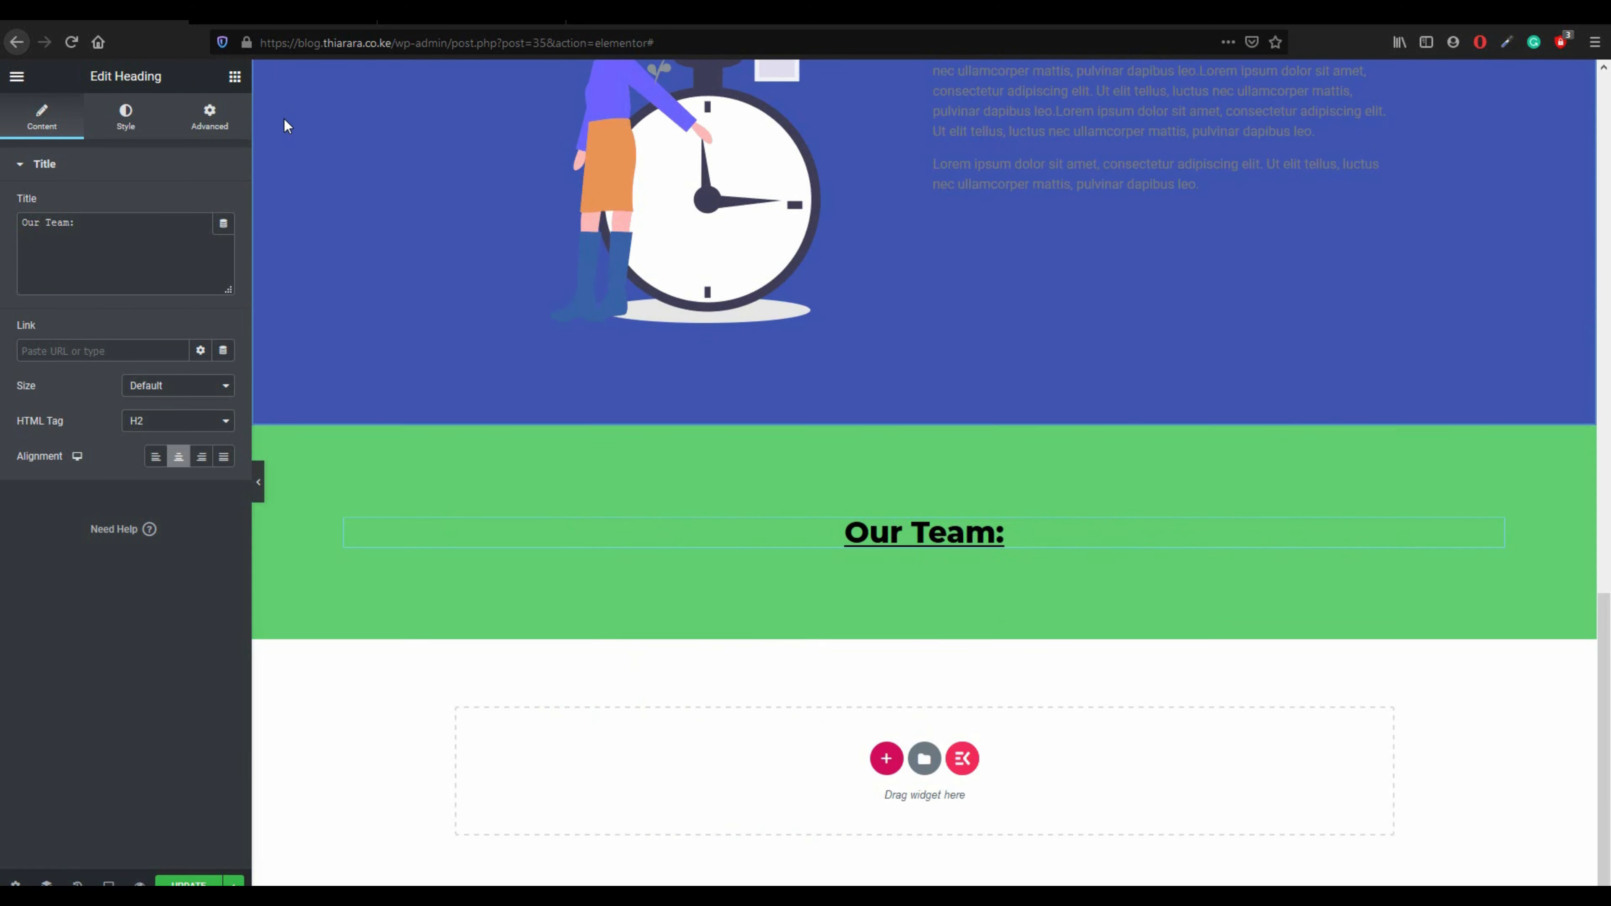
left_click(235, 77)
left_click_drag(64, 240, 927, 540)
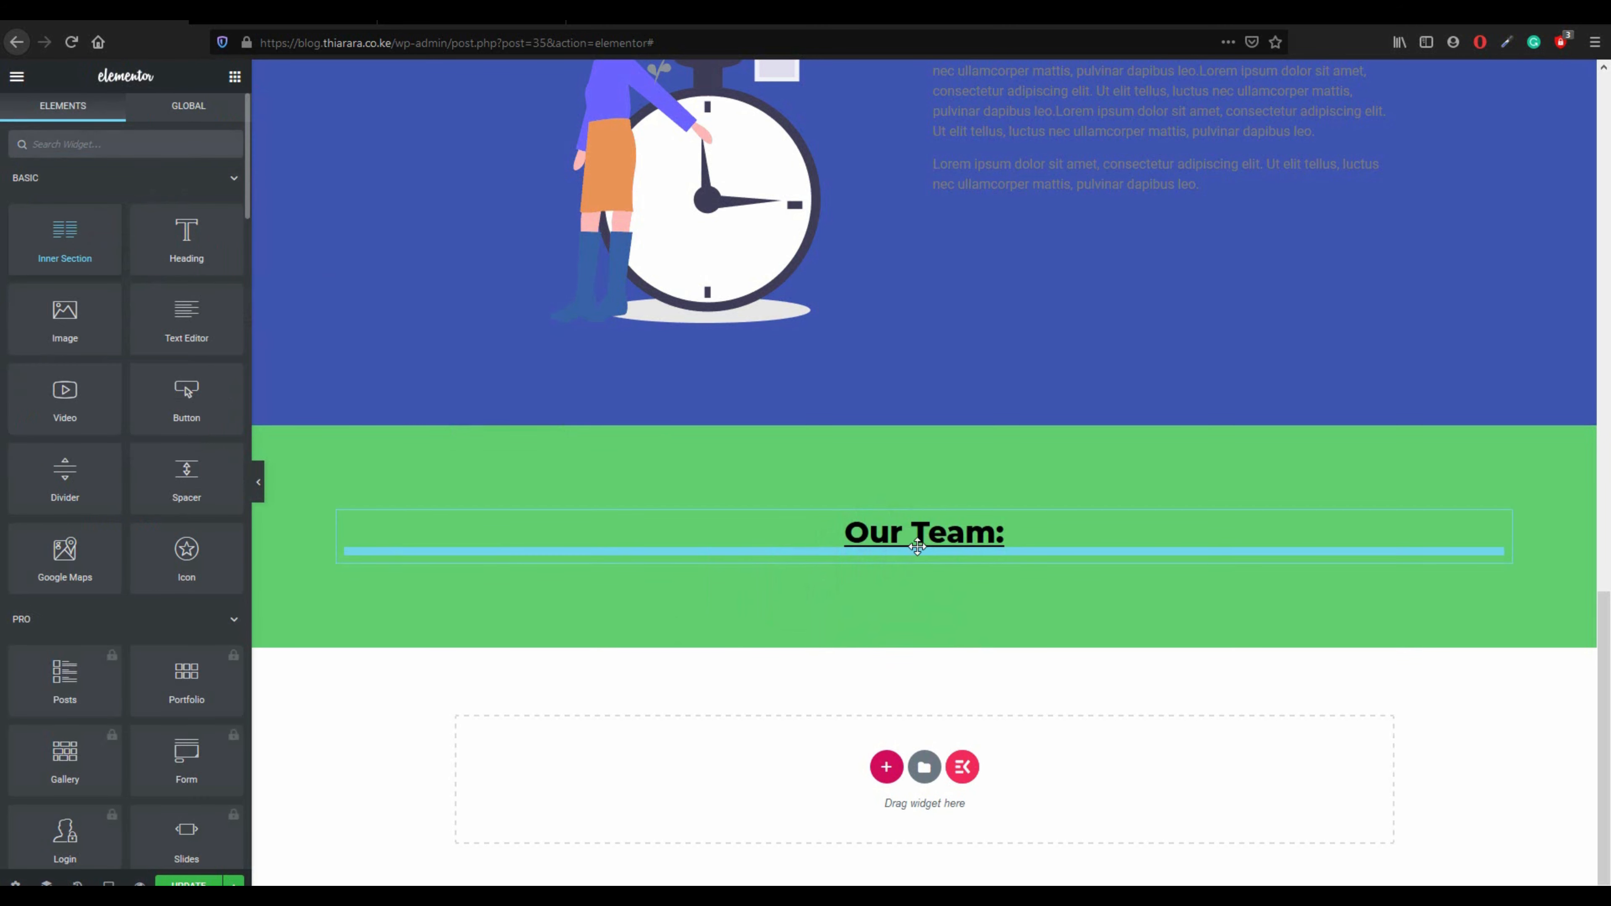
right_click(946, 580)
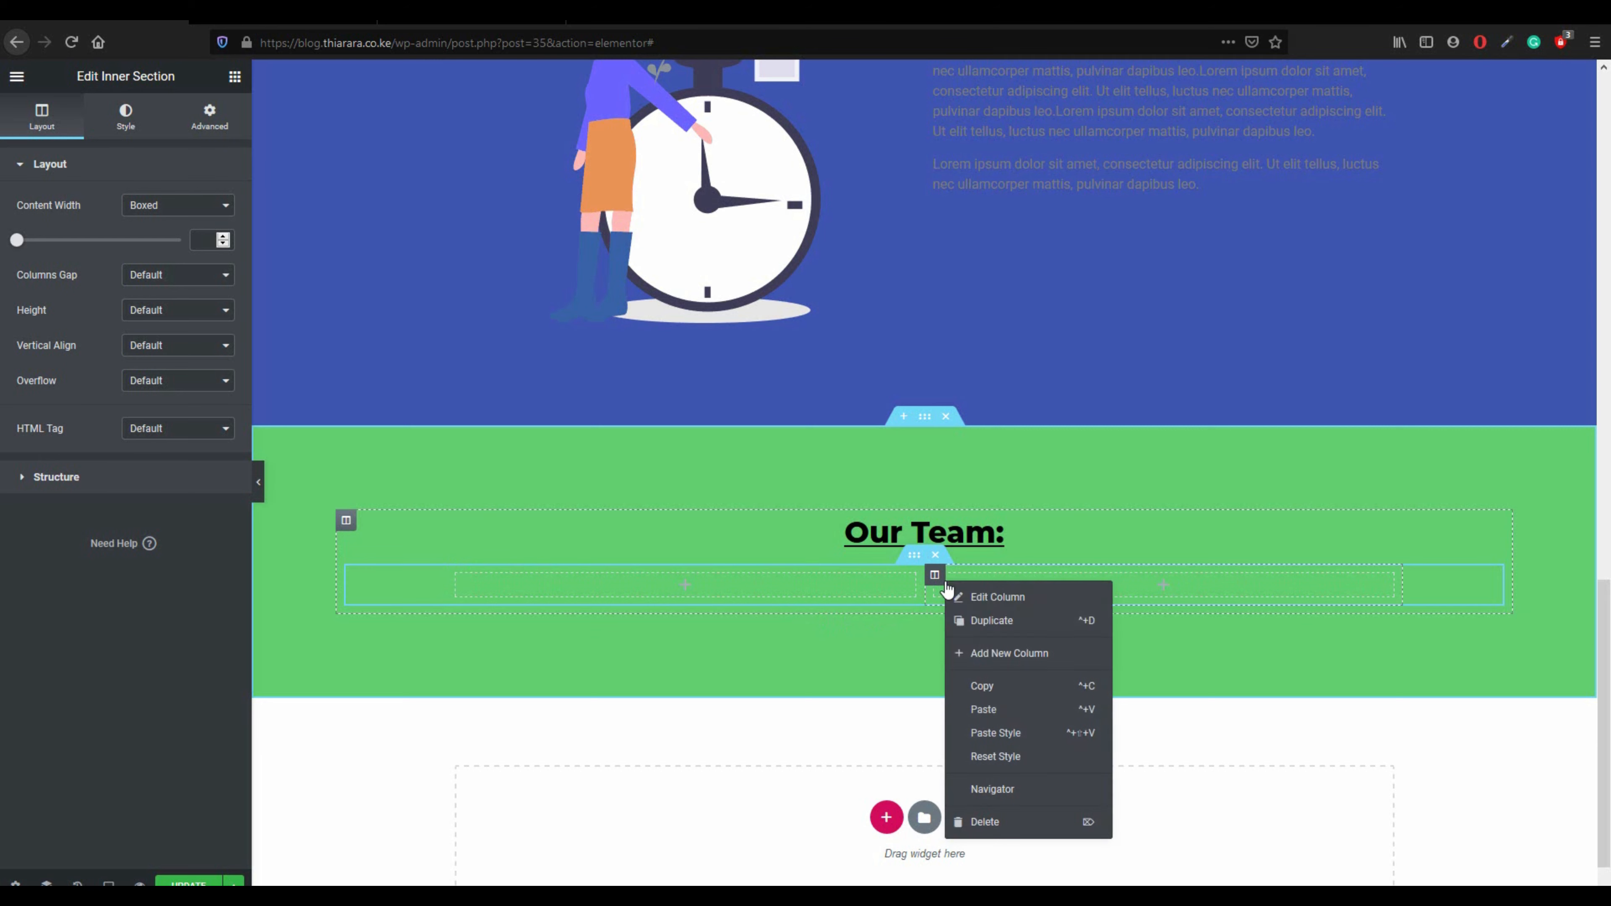
left_click(1000, 822)
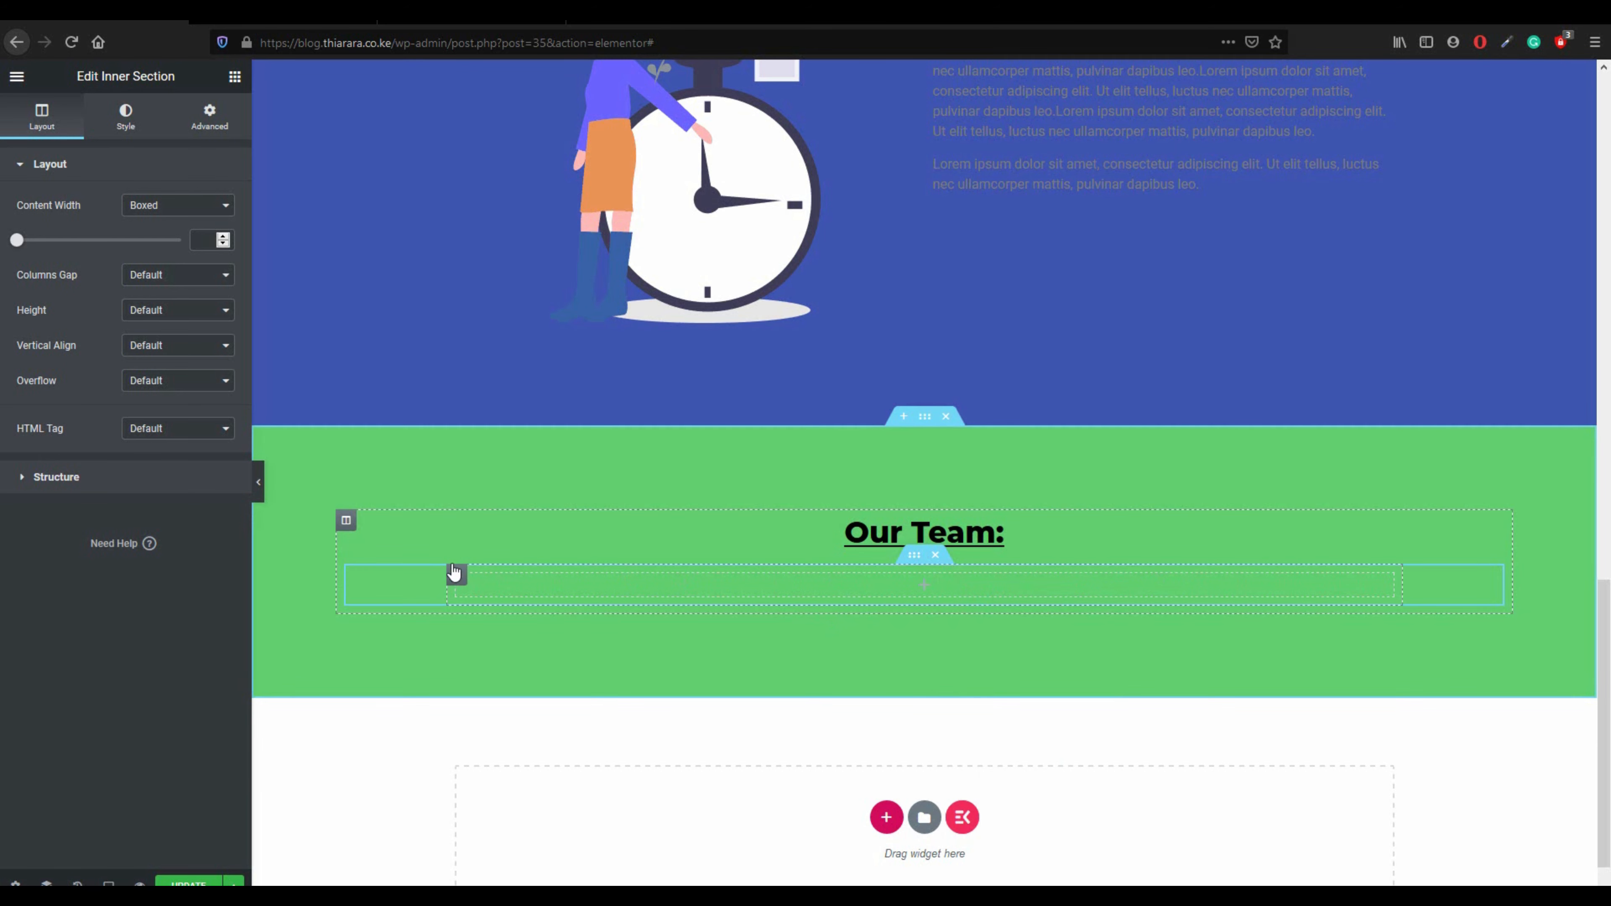
- Find the Team widget and add it to the empty column below the Our Team heading
left_click(235, 76)
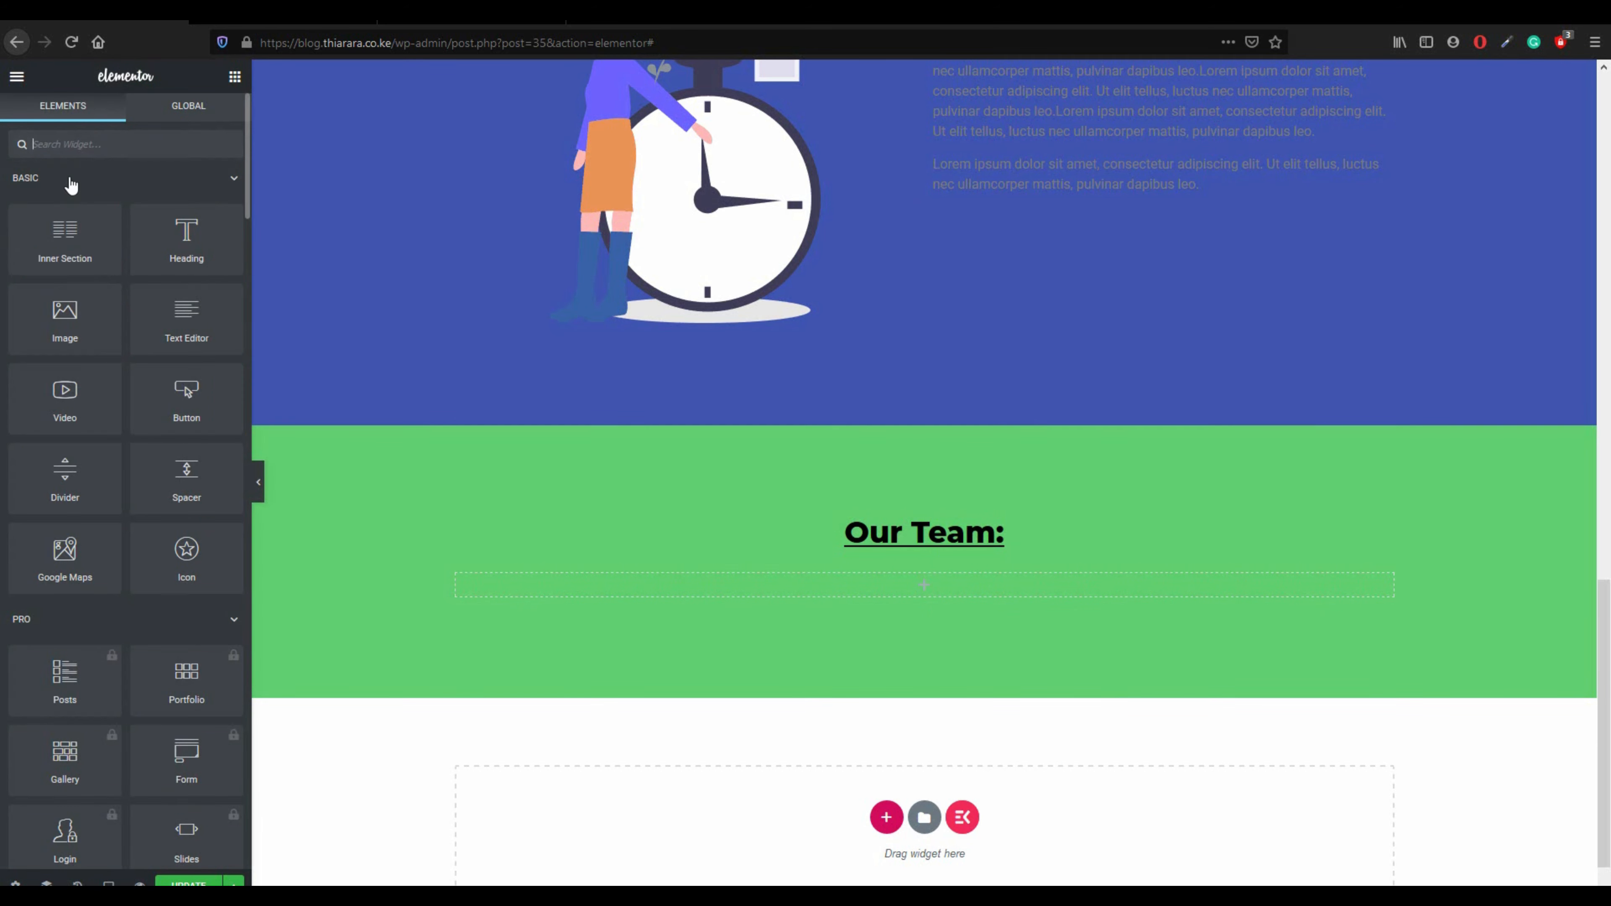
type("team")
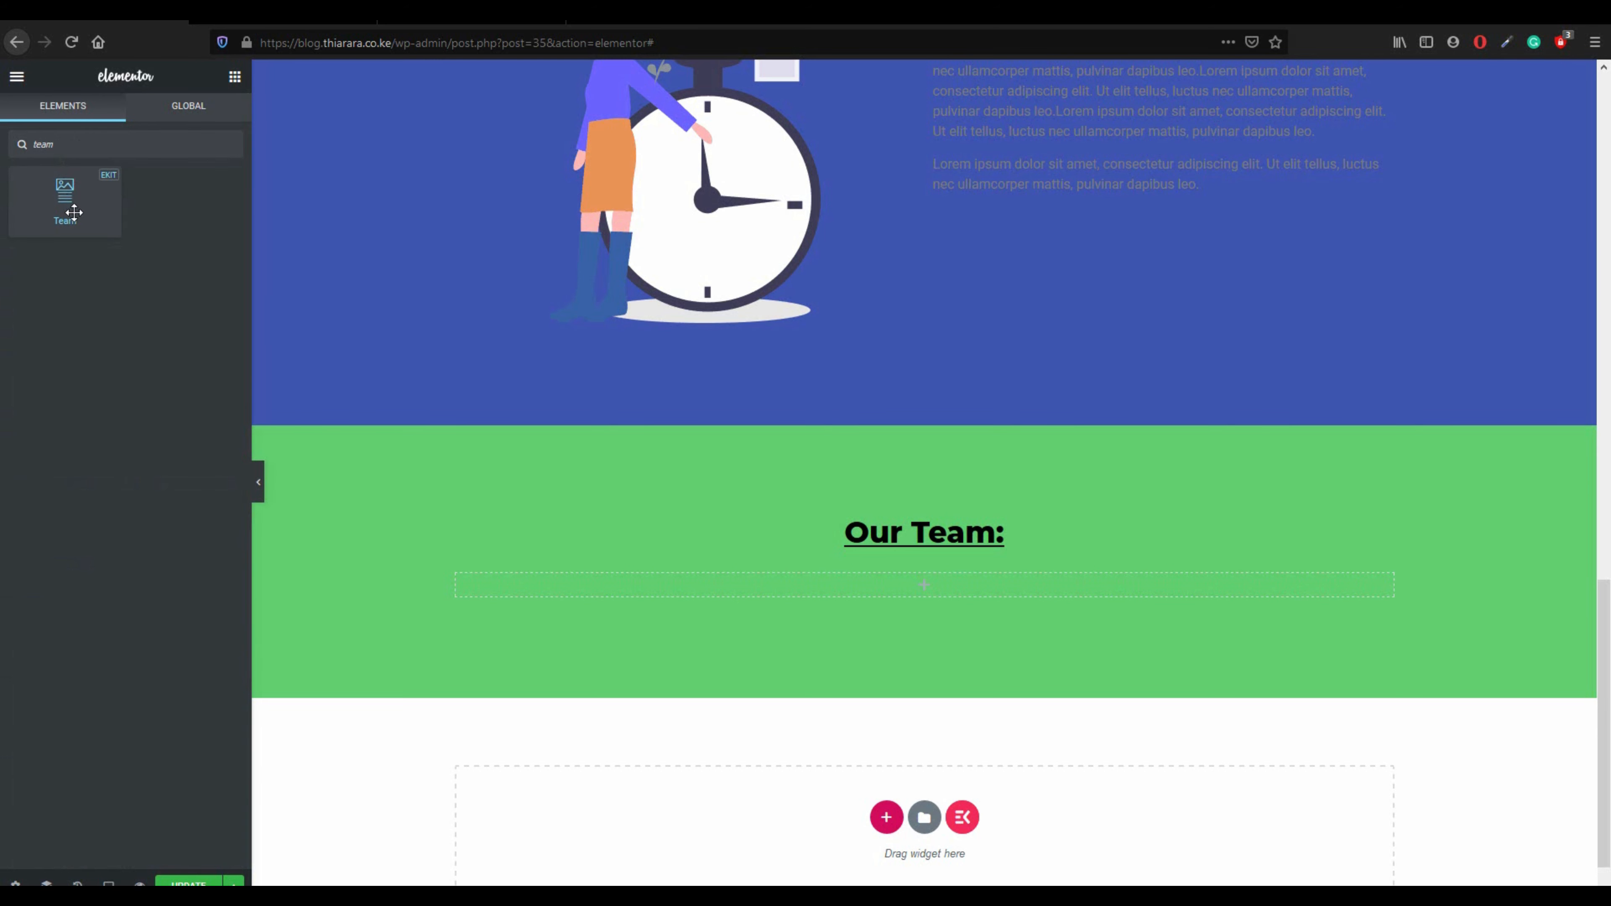
left_click_drag(65, 200, 677, 588)
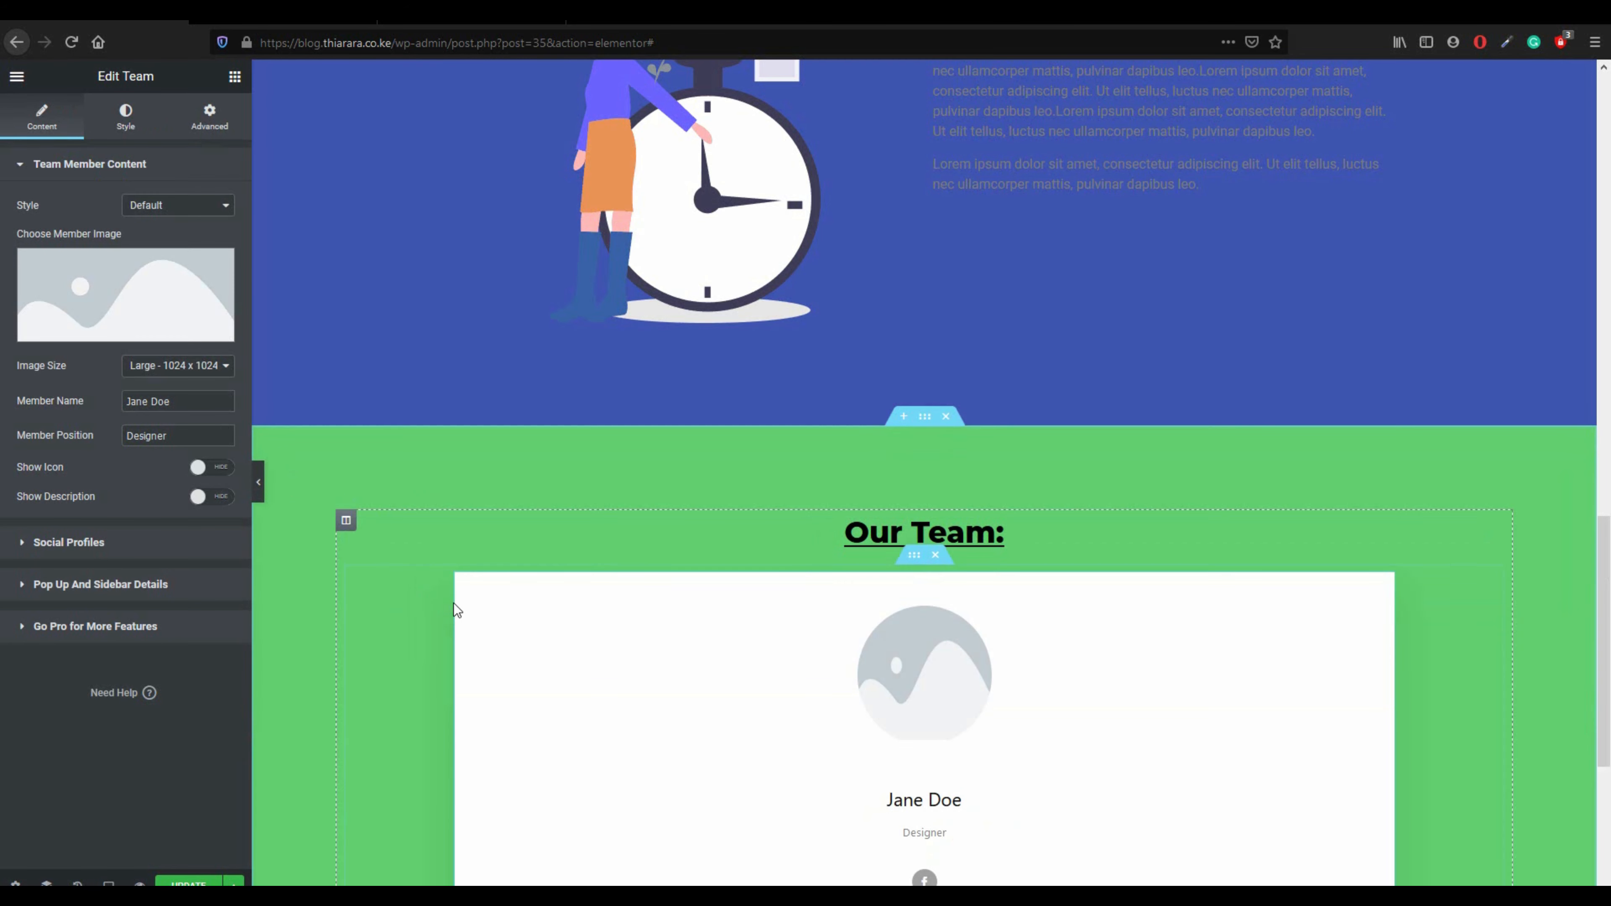
- Set the team member's image to the smiling man in a black shirt from the media library, and the position to "Ceo"
scroll(457, 579, "down", 4)
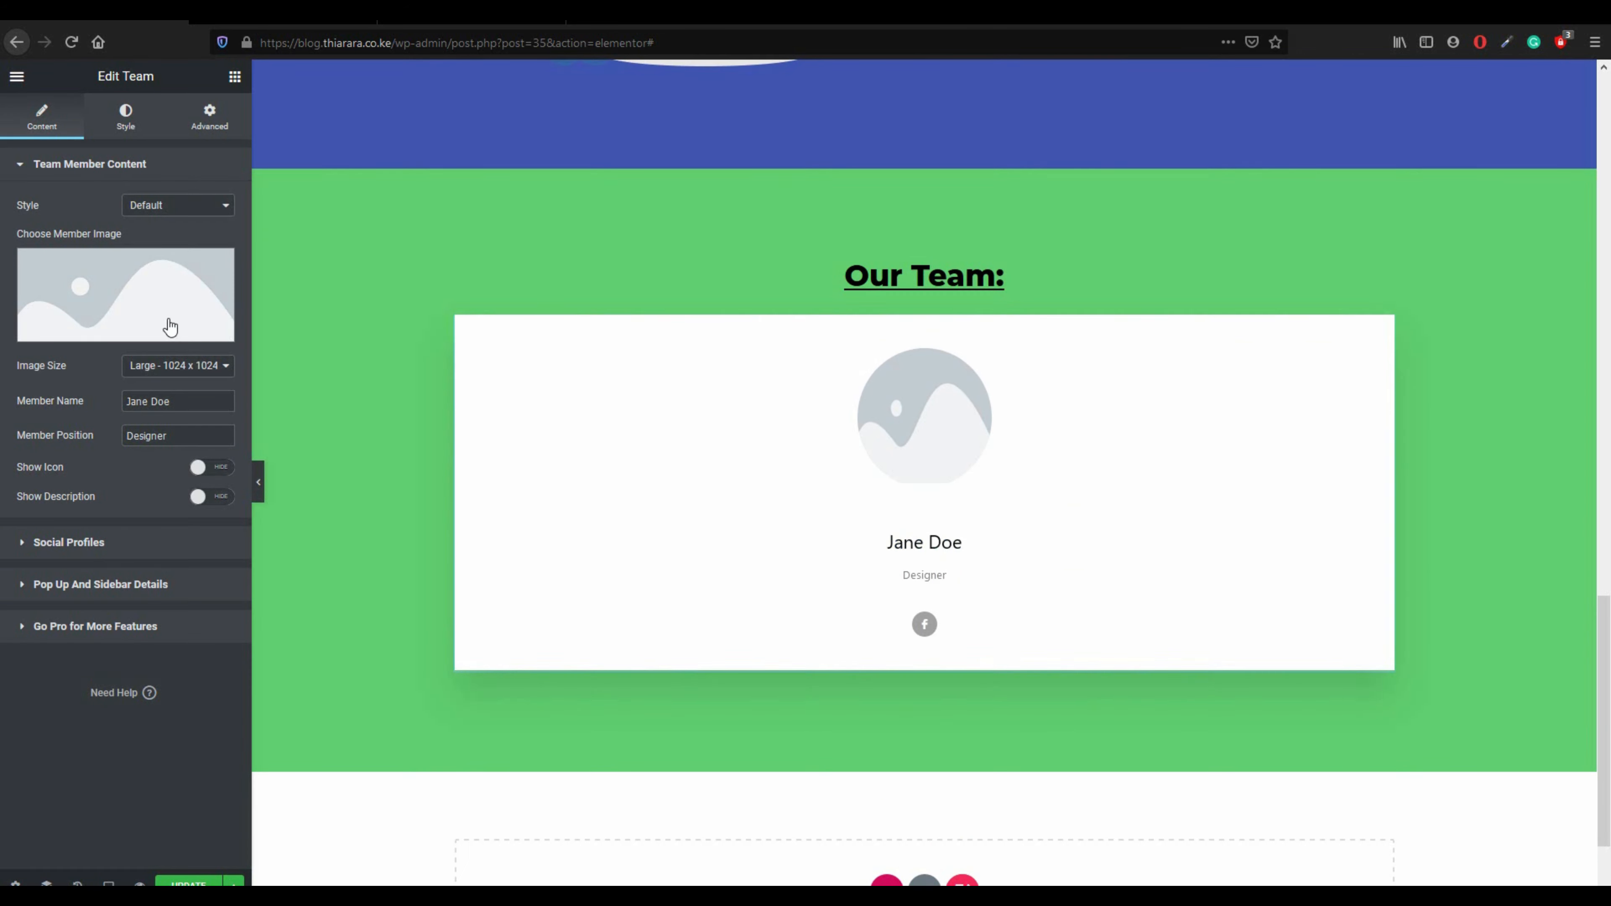
left_click(159, 302)
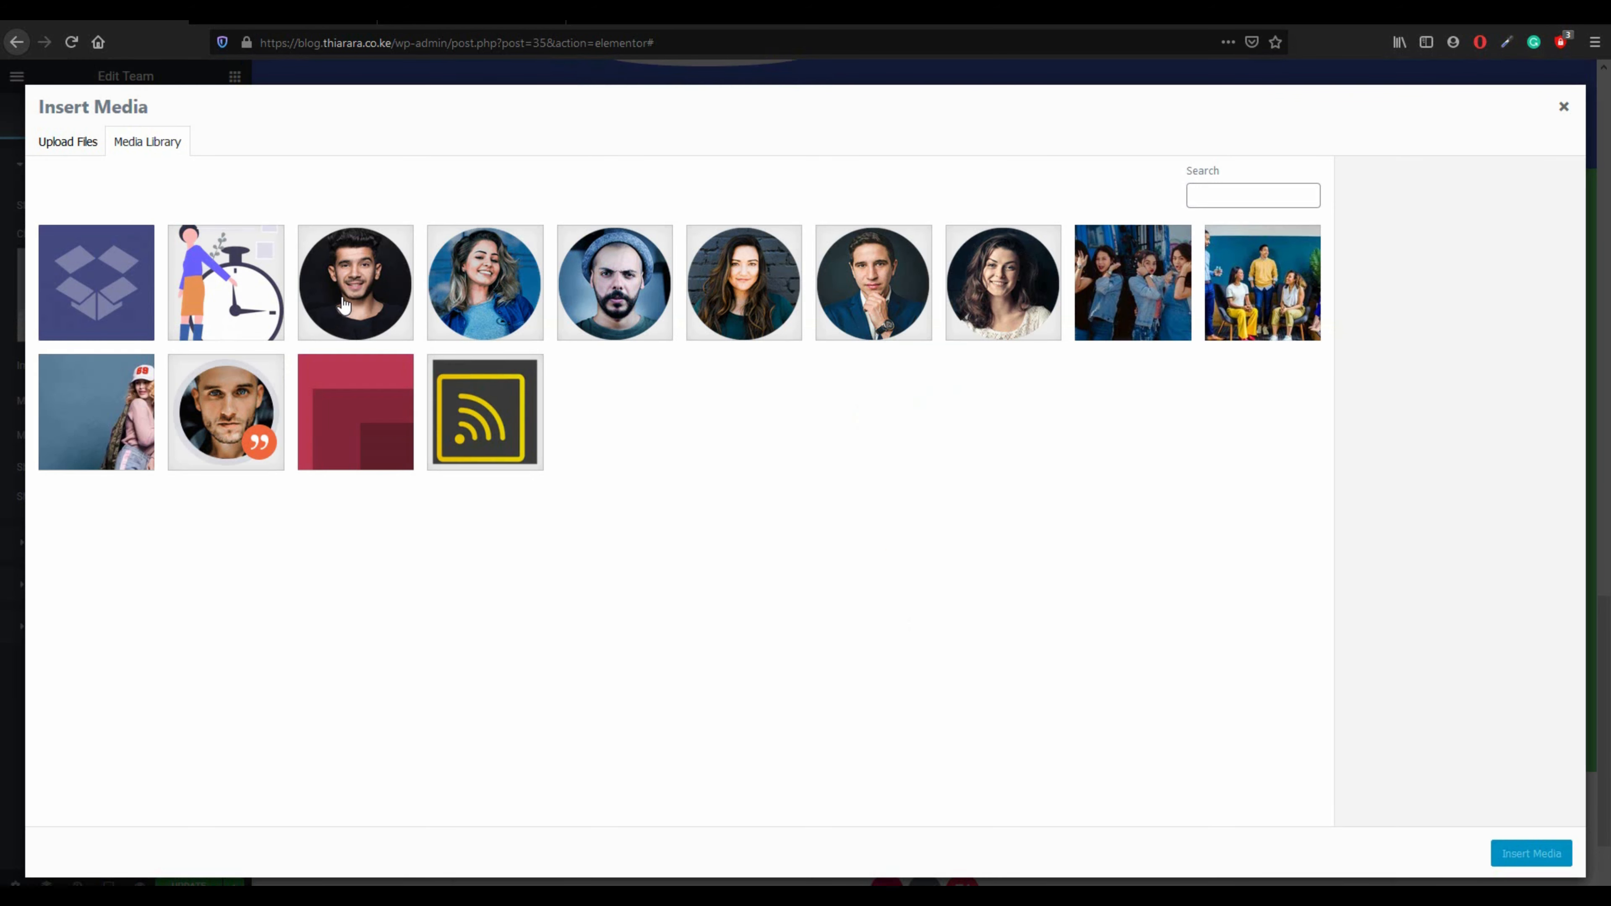
left_click(355, 305)
left_click(1523, 856)
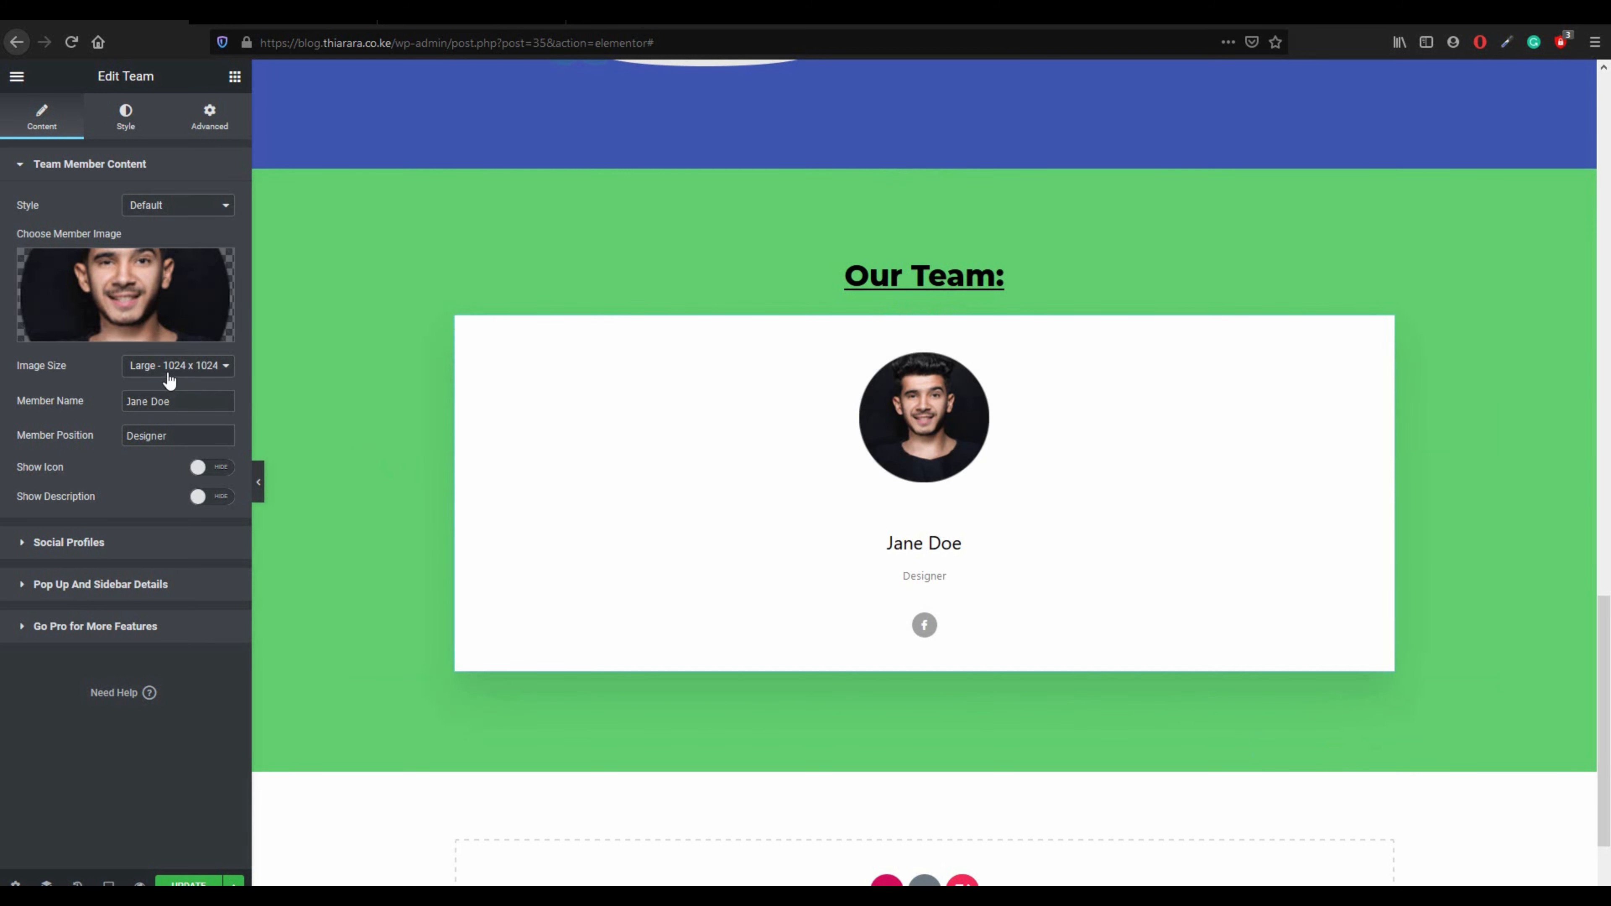
left_click_drag(179, 400, 110, 442)
type("Ceo")
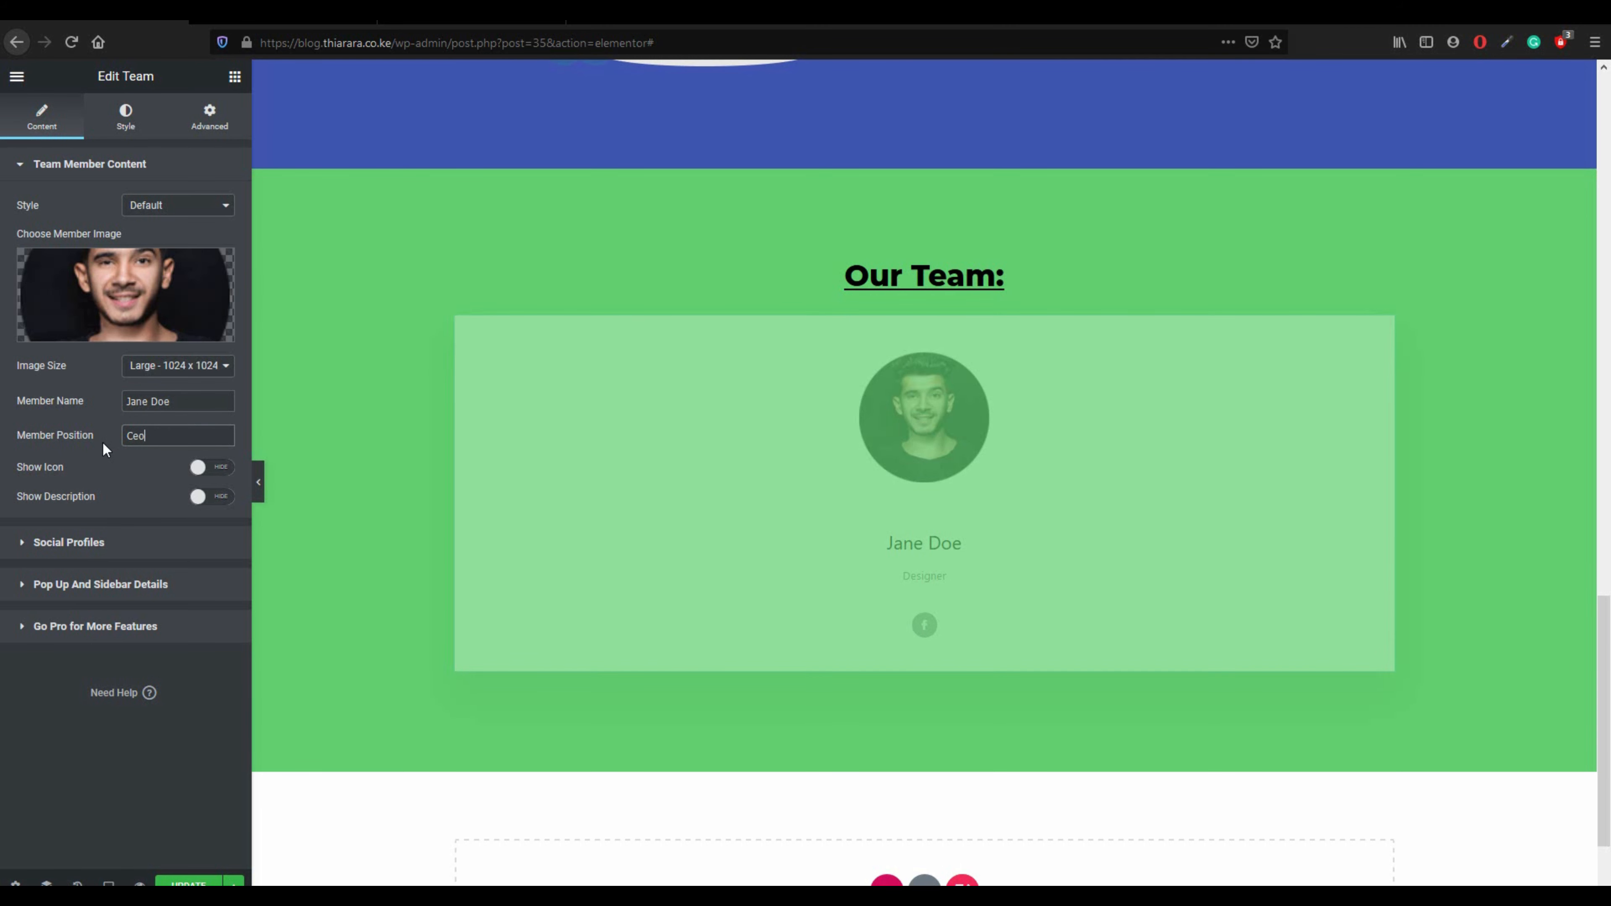
- Give the team member's Facebook icon a white color and the blue preset #4054B2 as background color
left_click(117, 545)
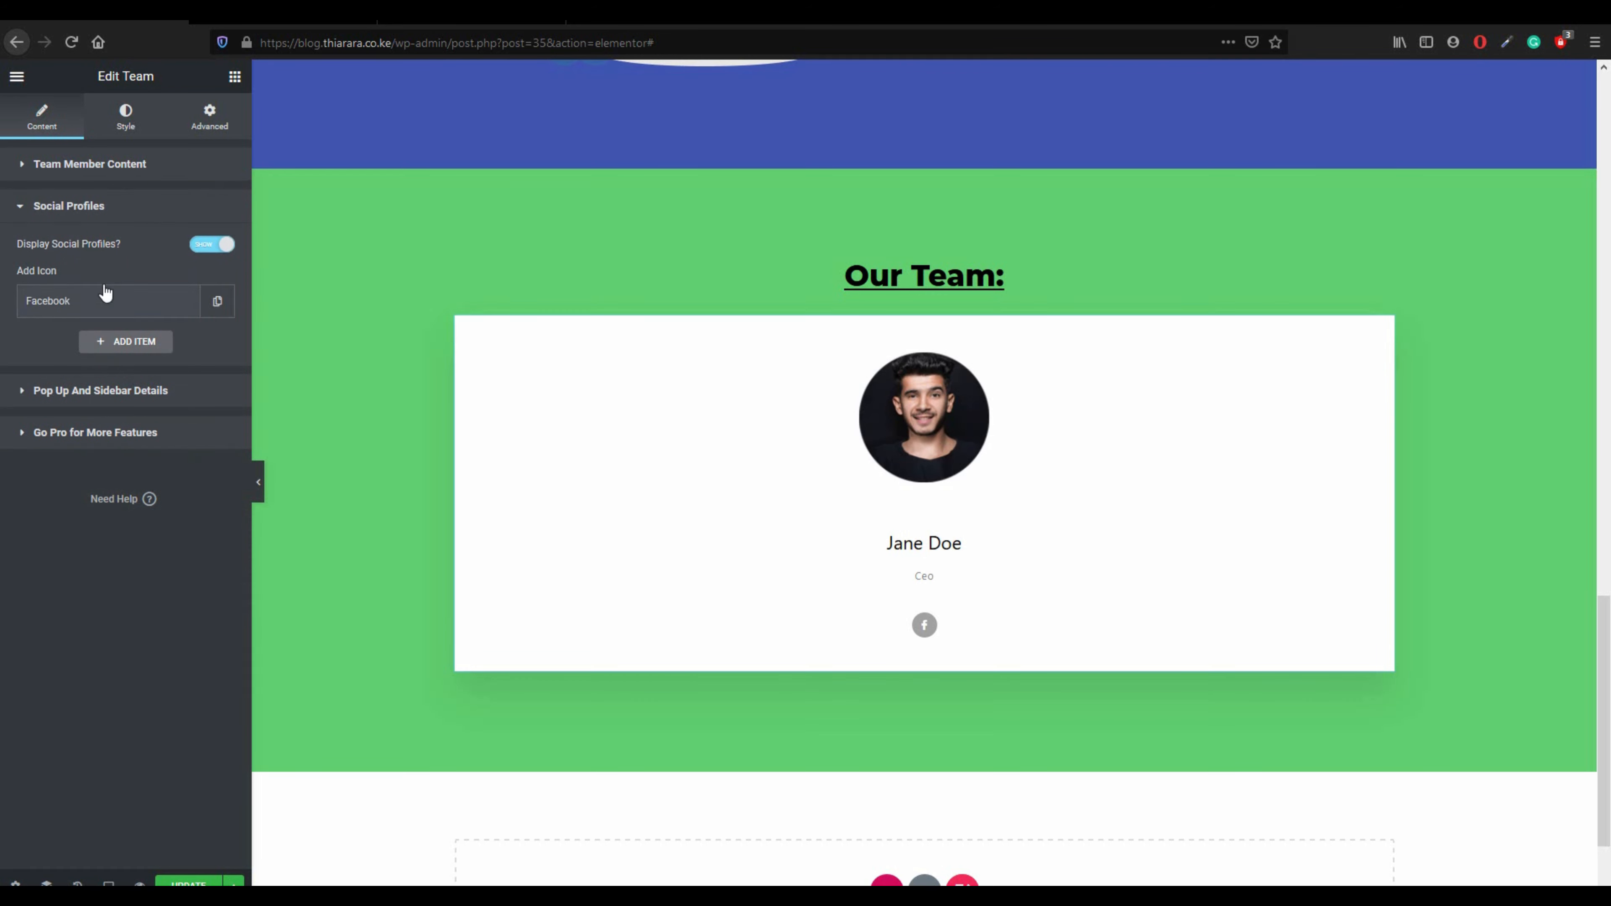
left_click(108, 304)
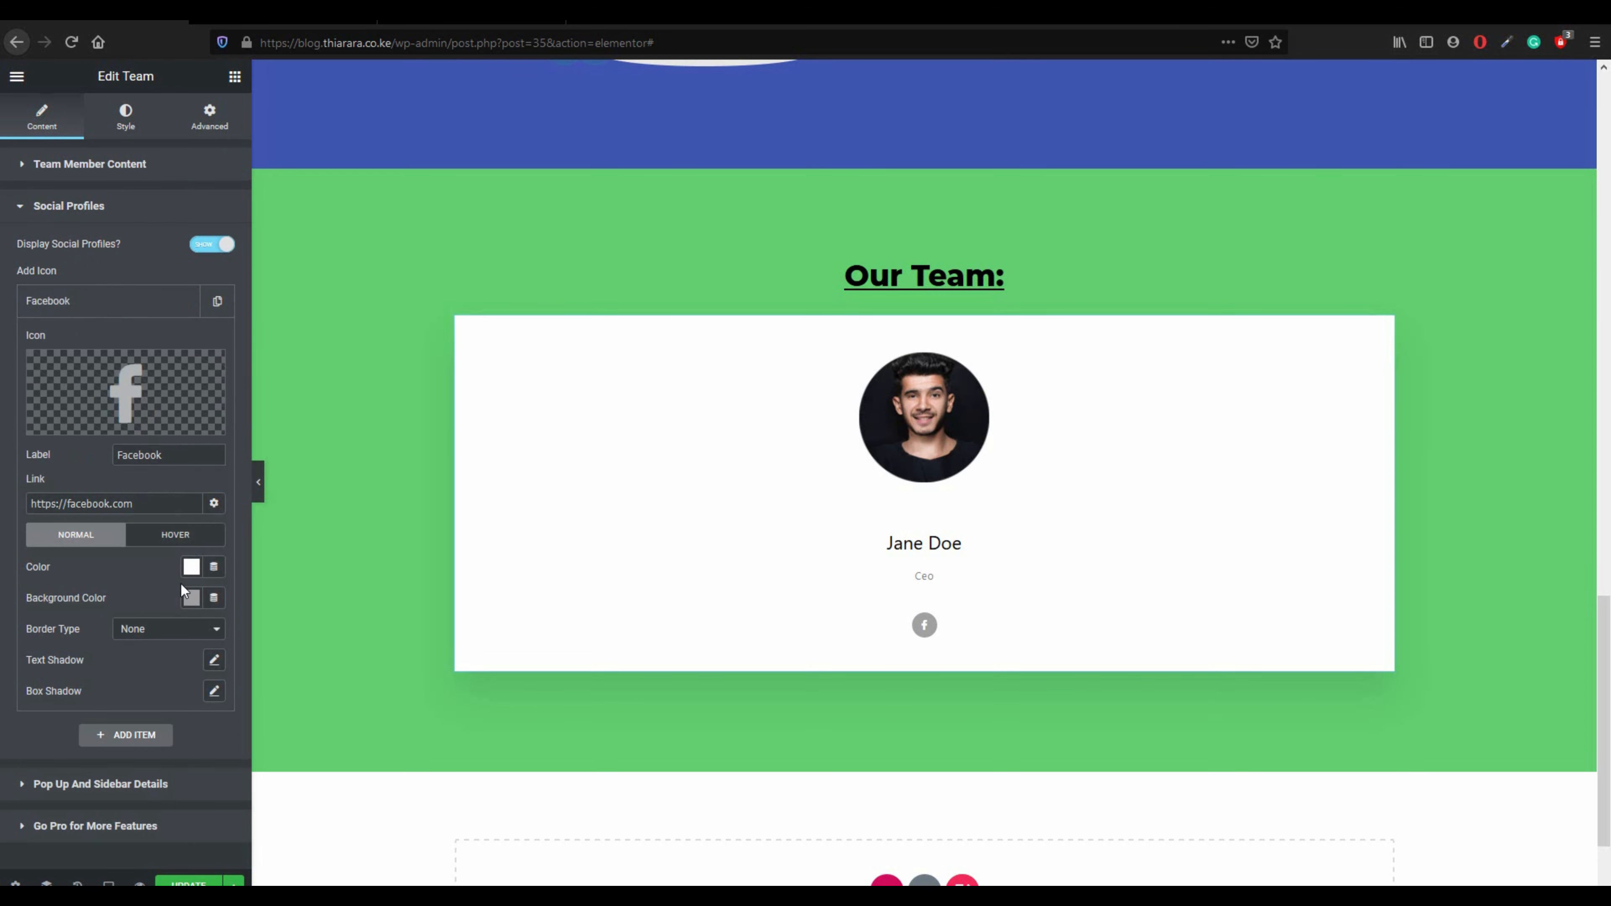
left_click(192, 567)
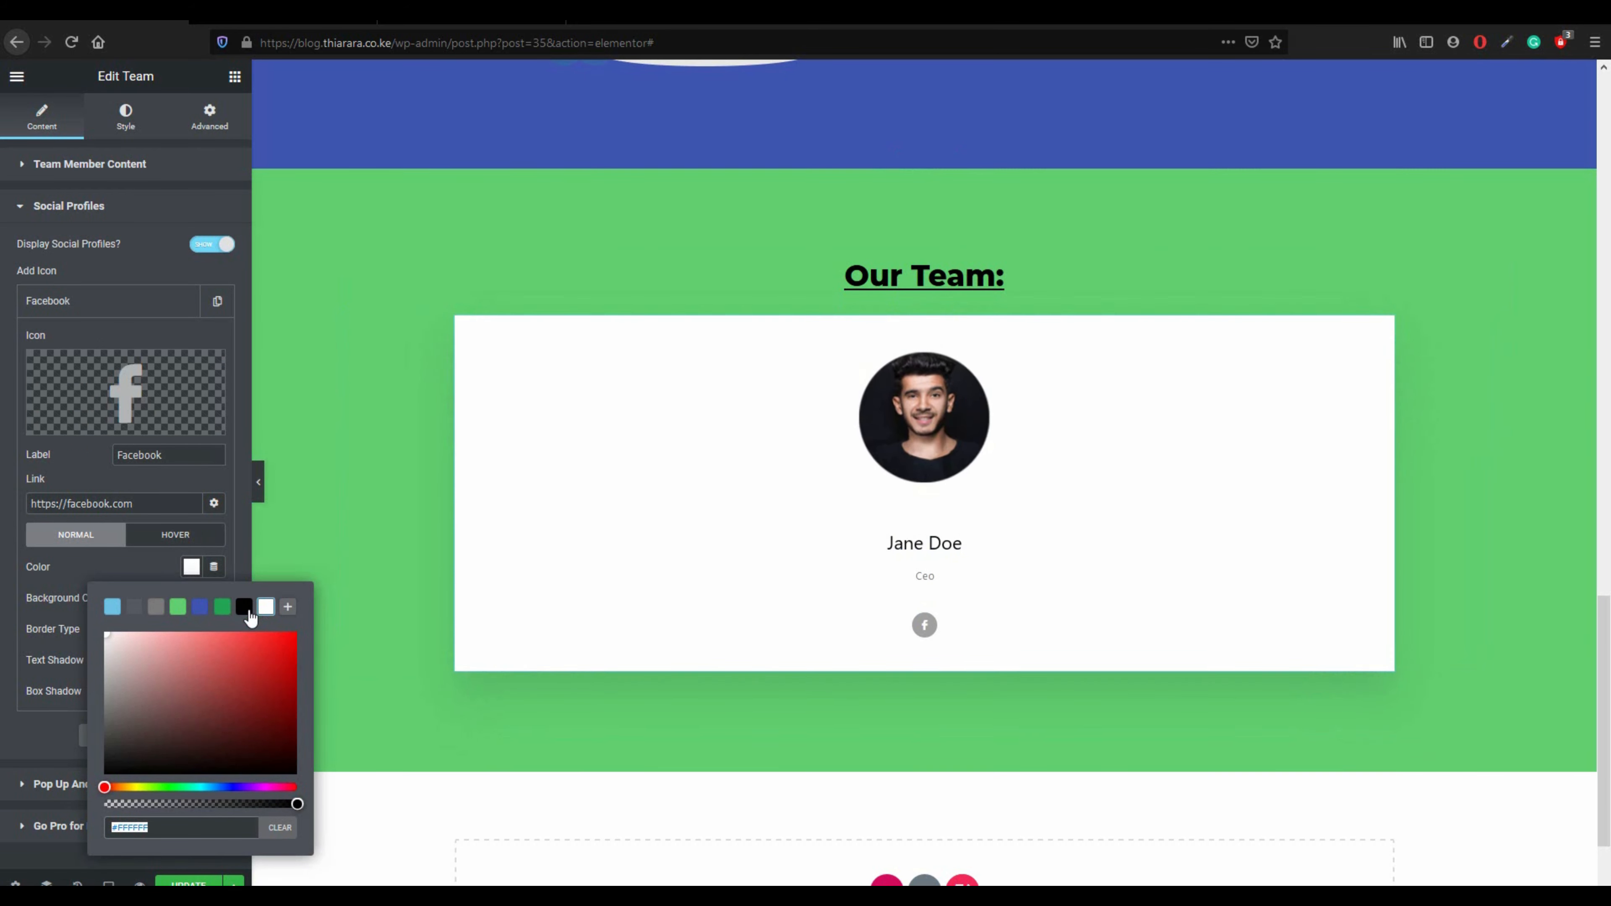
left_click(267, 612)
left_click(159, 569)
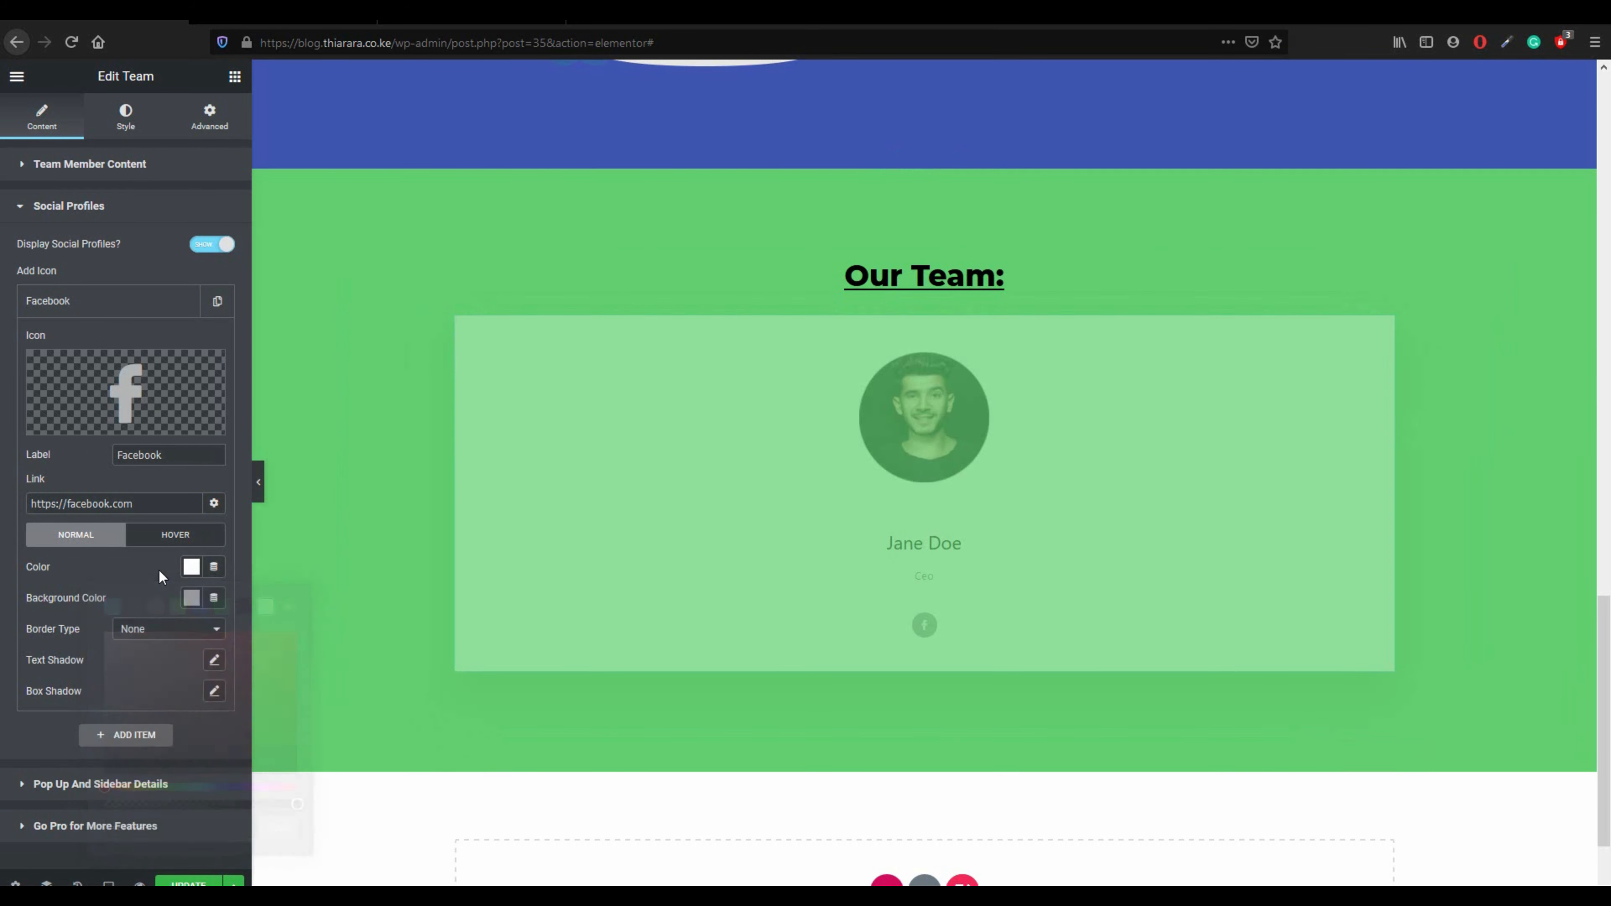
left_click(191, 597)
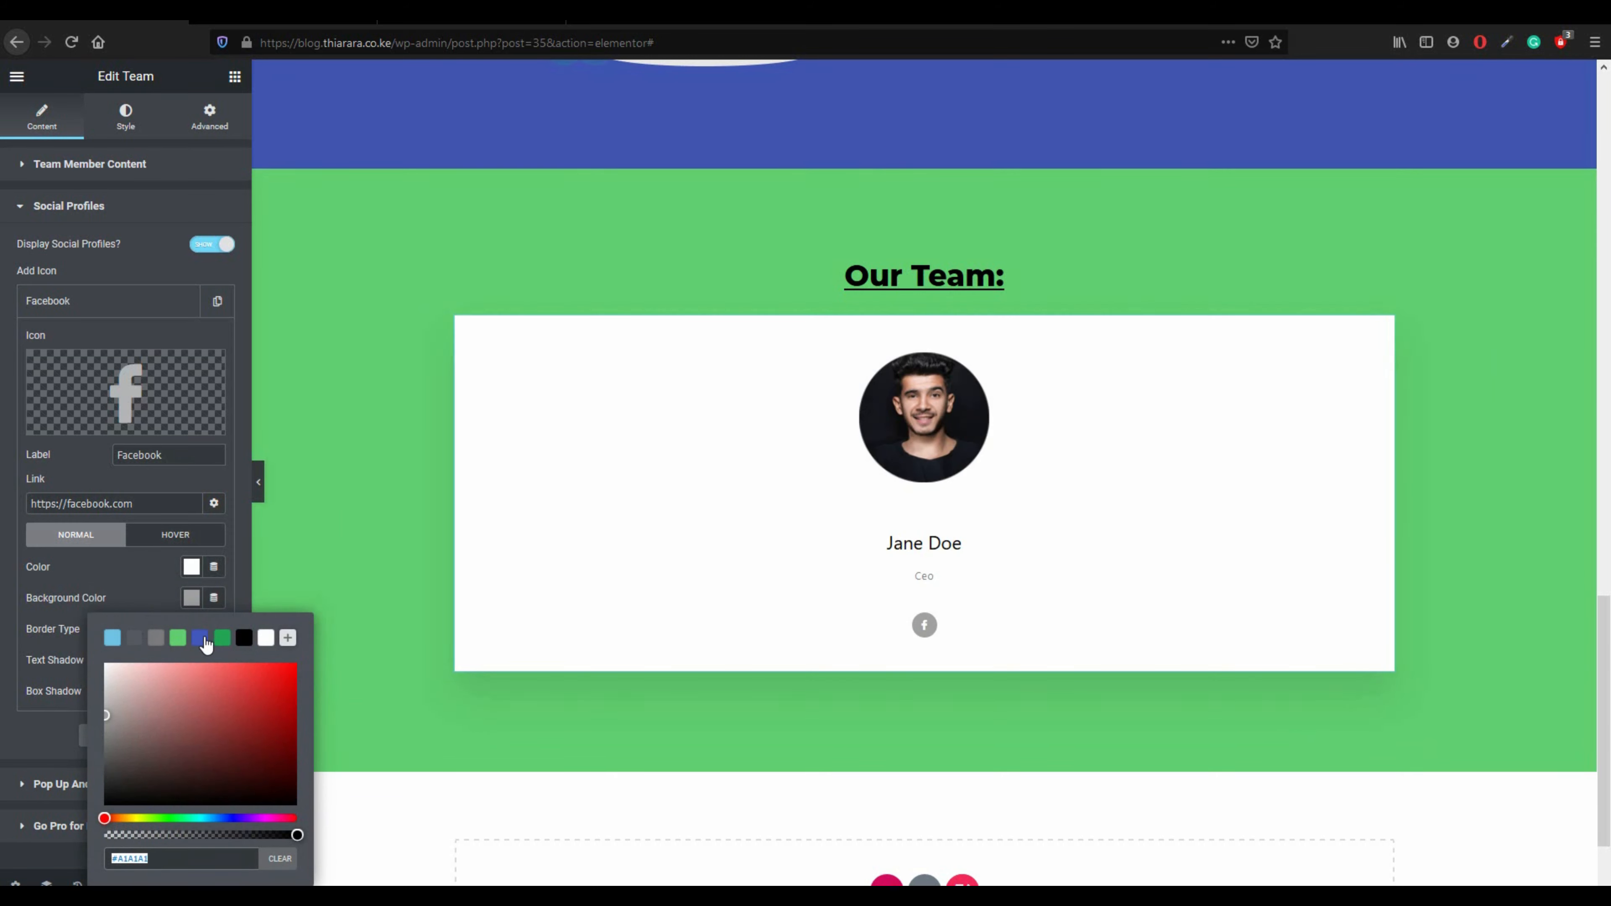
left_click(199, 637)
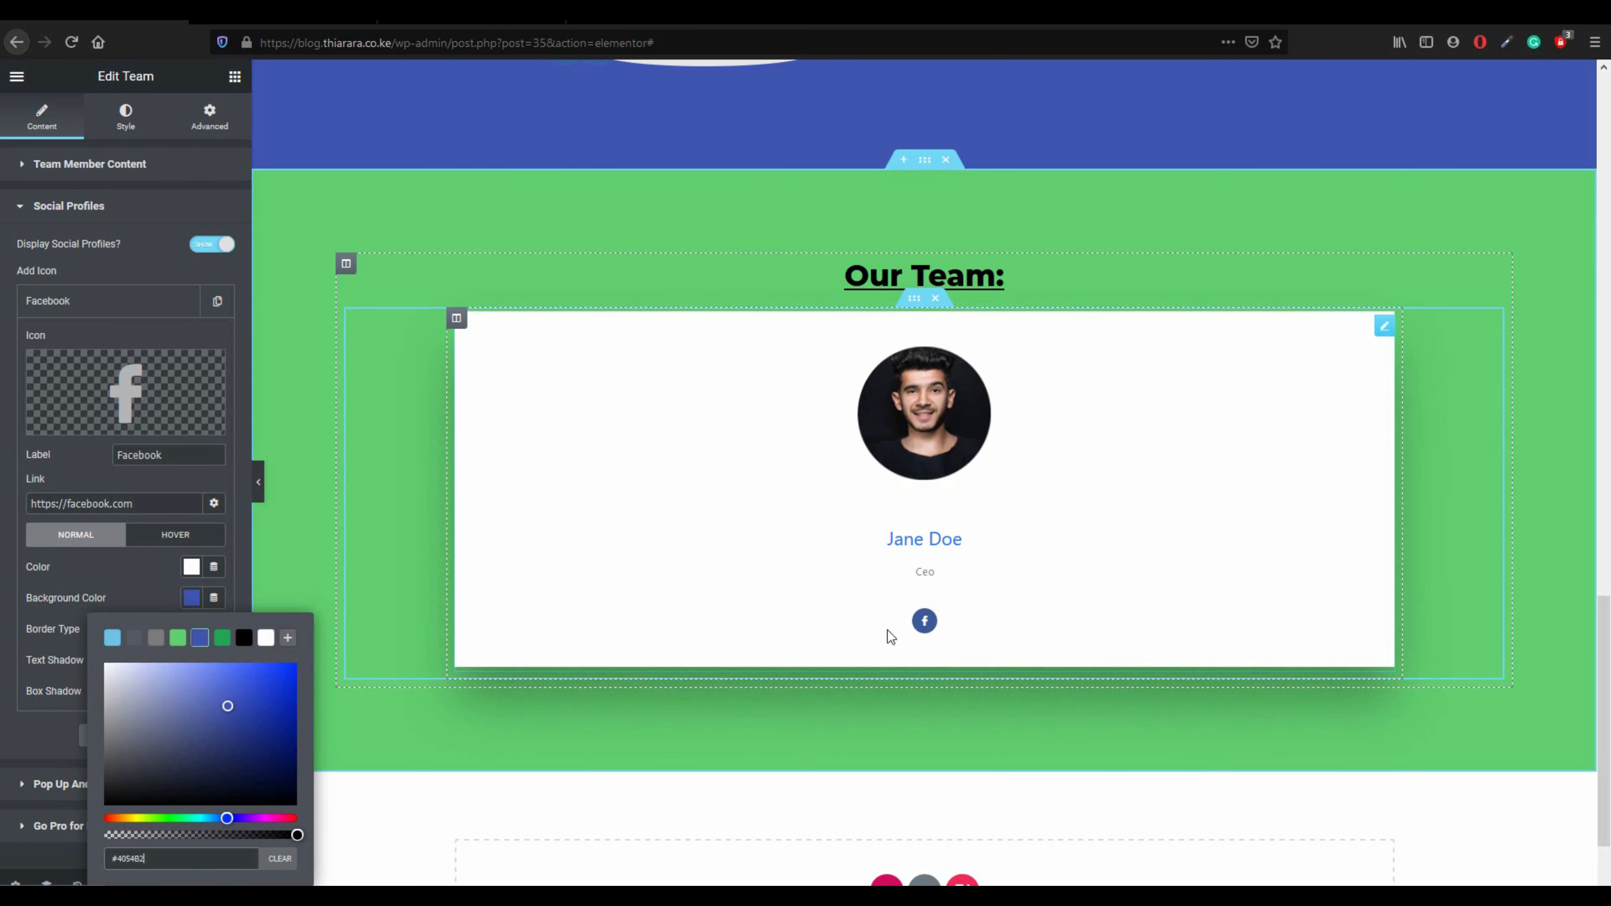
left_click(107, 573)
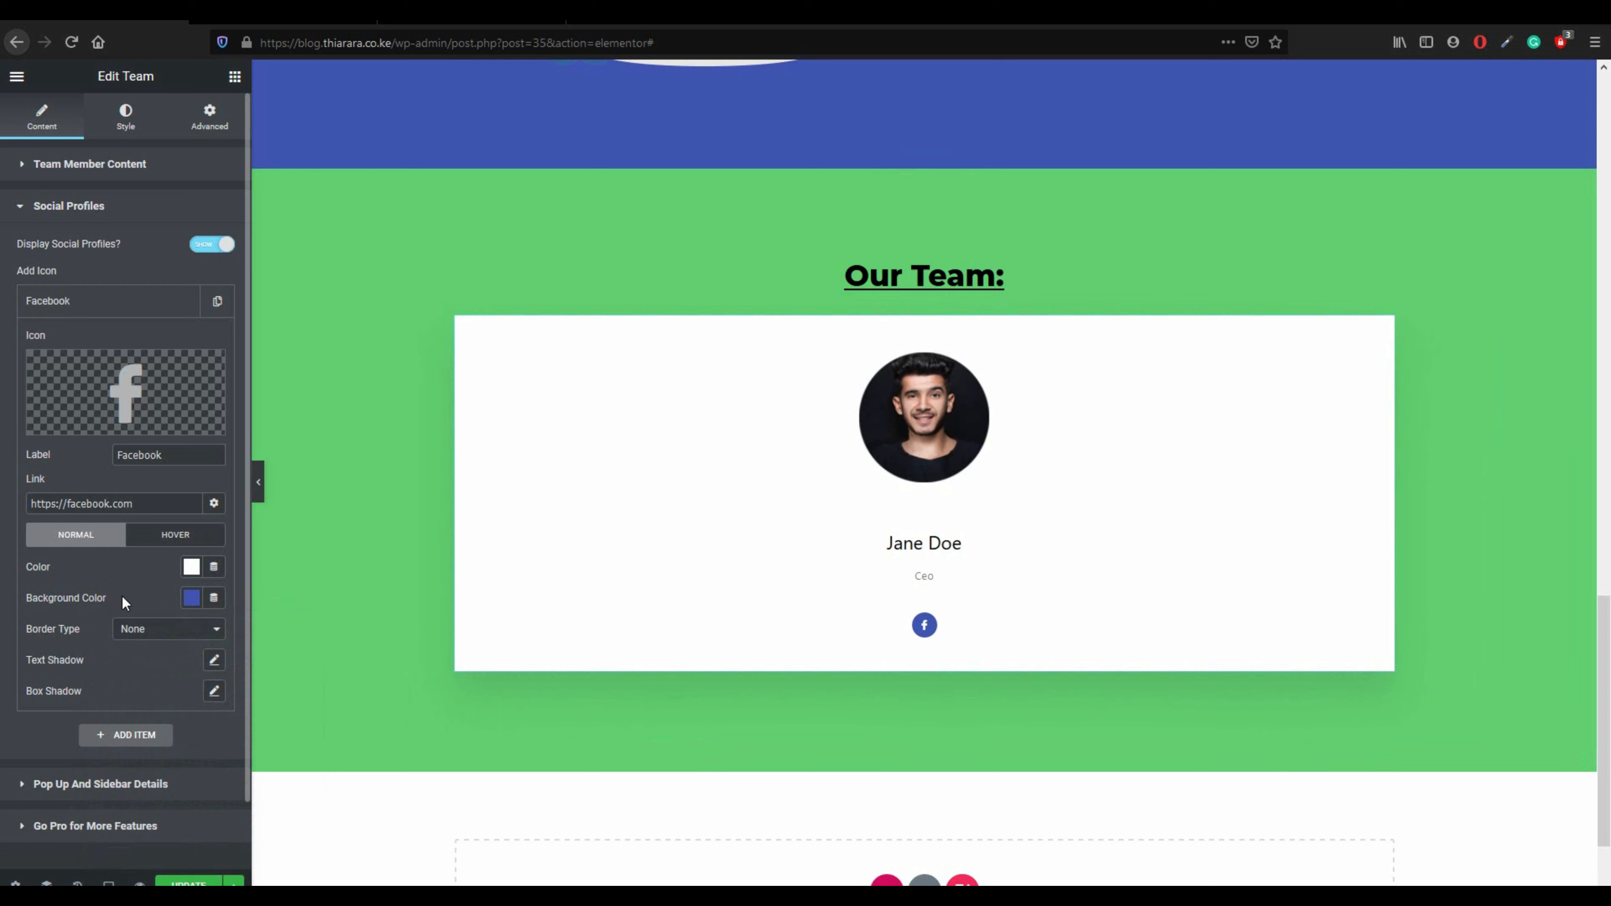
- Add a dotted border in an off-white color to the team member's Facebook icon
left_click(148, 630)
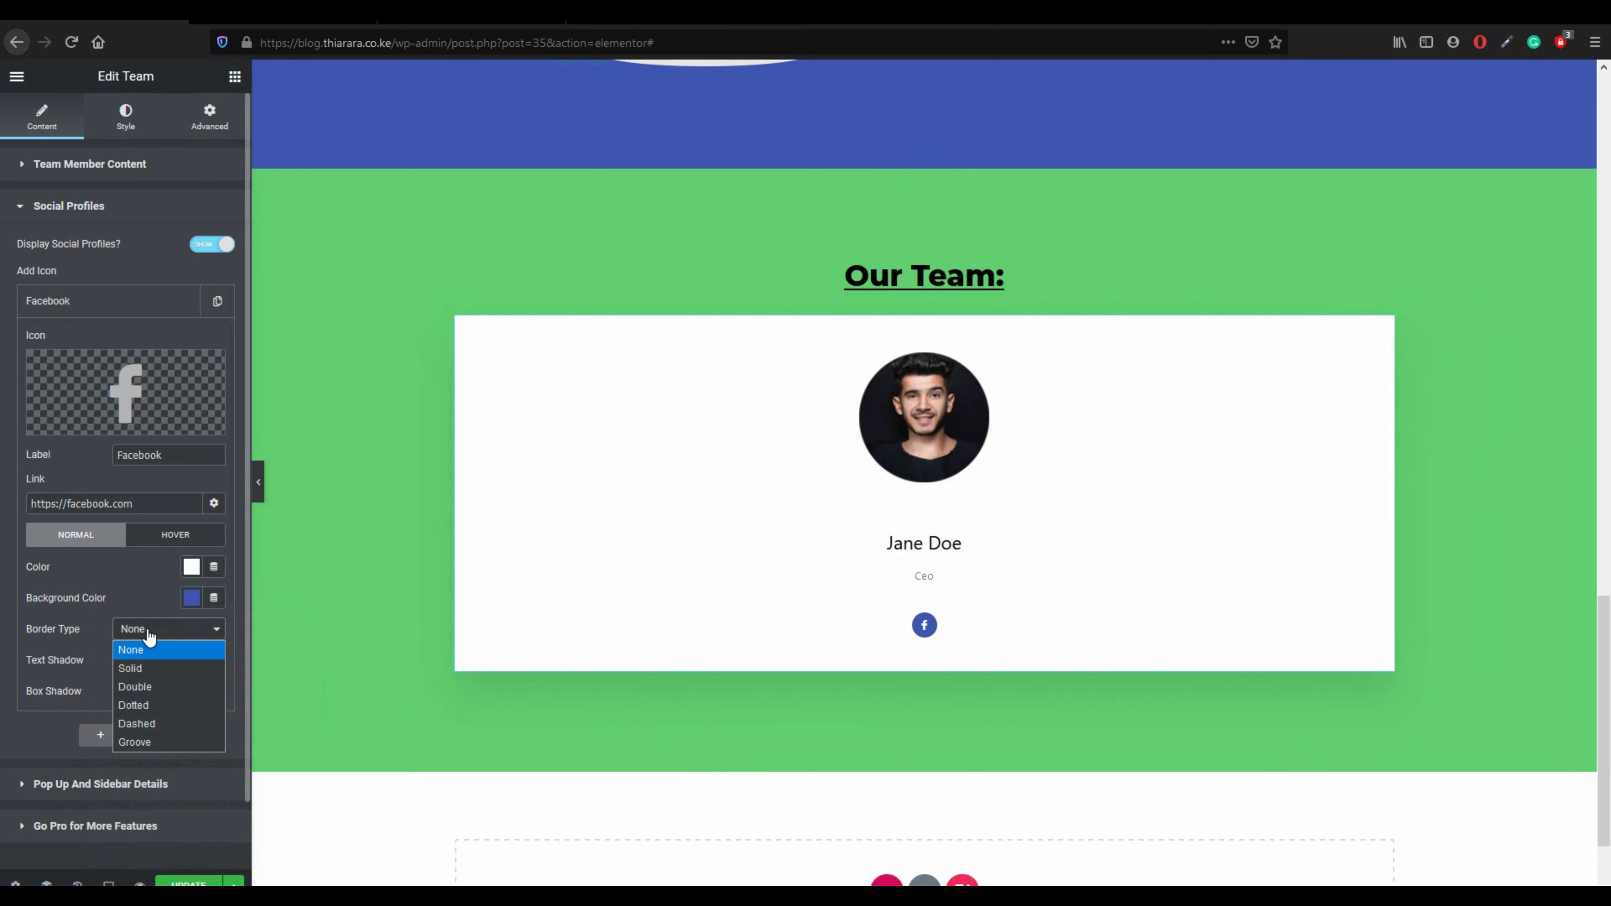
left_click(148, 704)
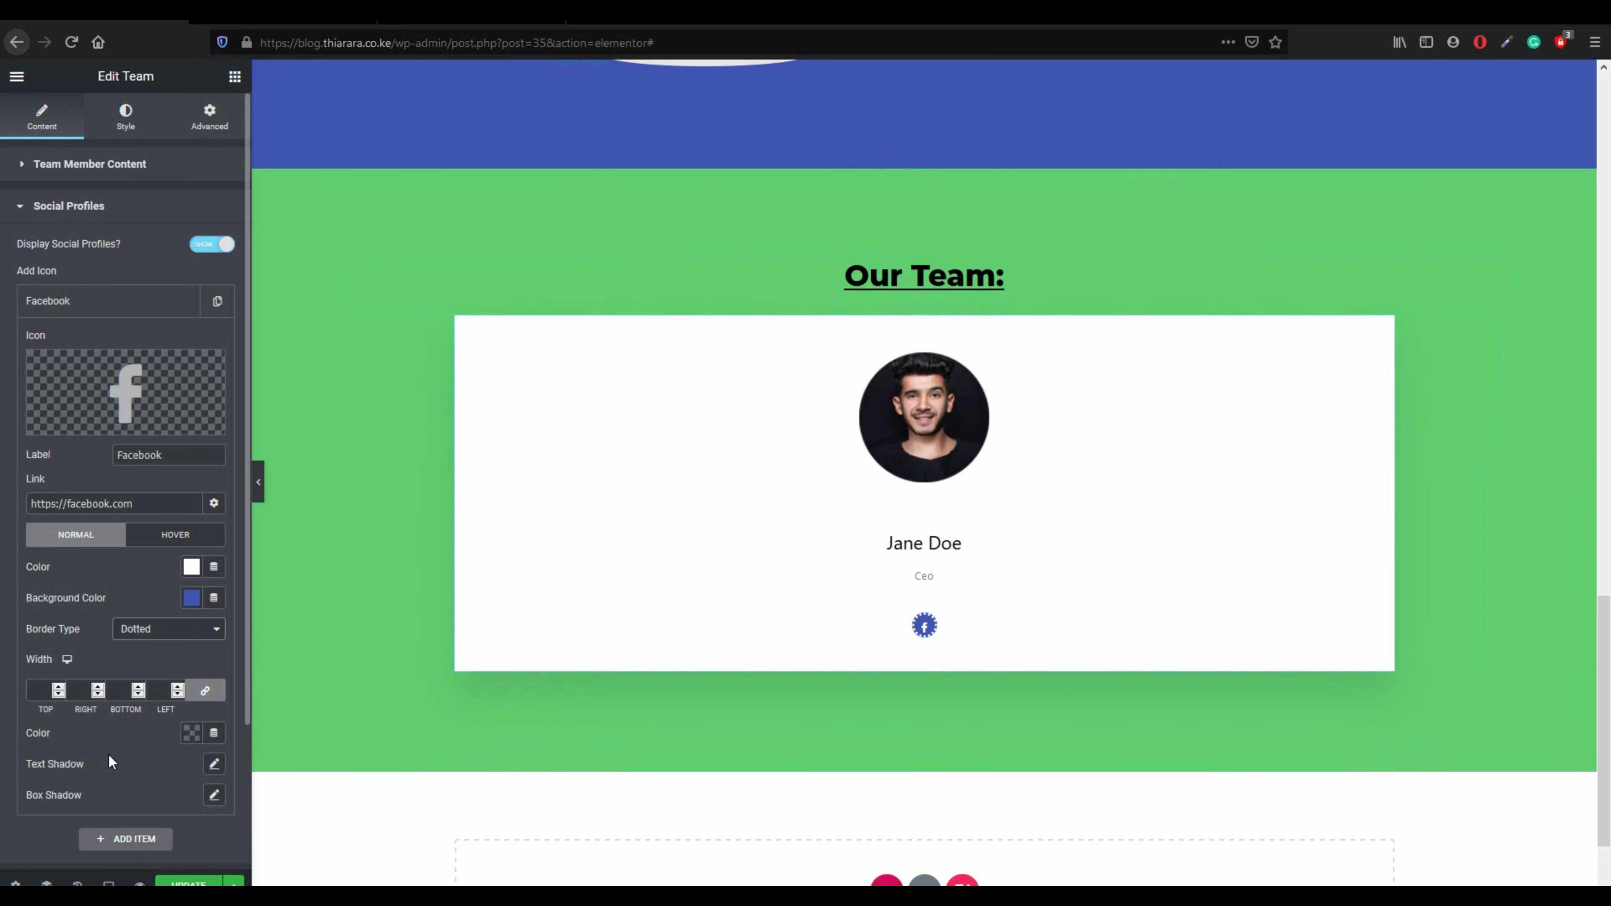
scroll(109, 753, "down", 1)
left_click(189, 709)
left_click(285, 526)
mouse_move(272, 534)
left_mouse_down()
mouse_move(225, 566)
mouse_move(106, 476)
left_mouse_up()
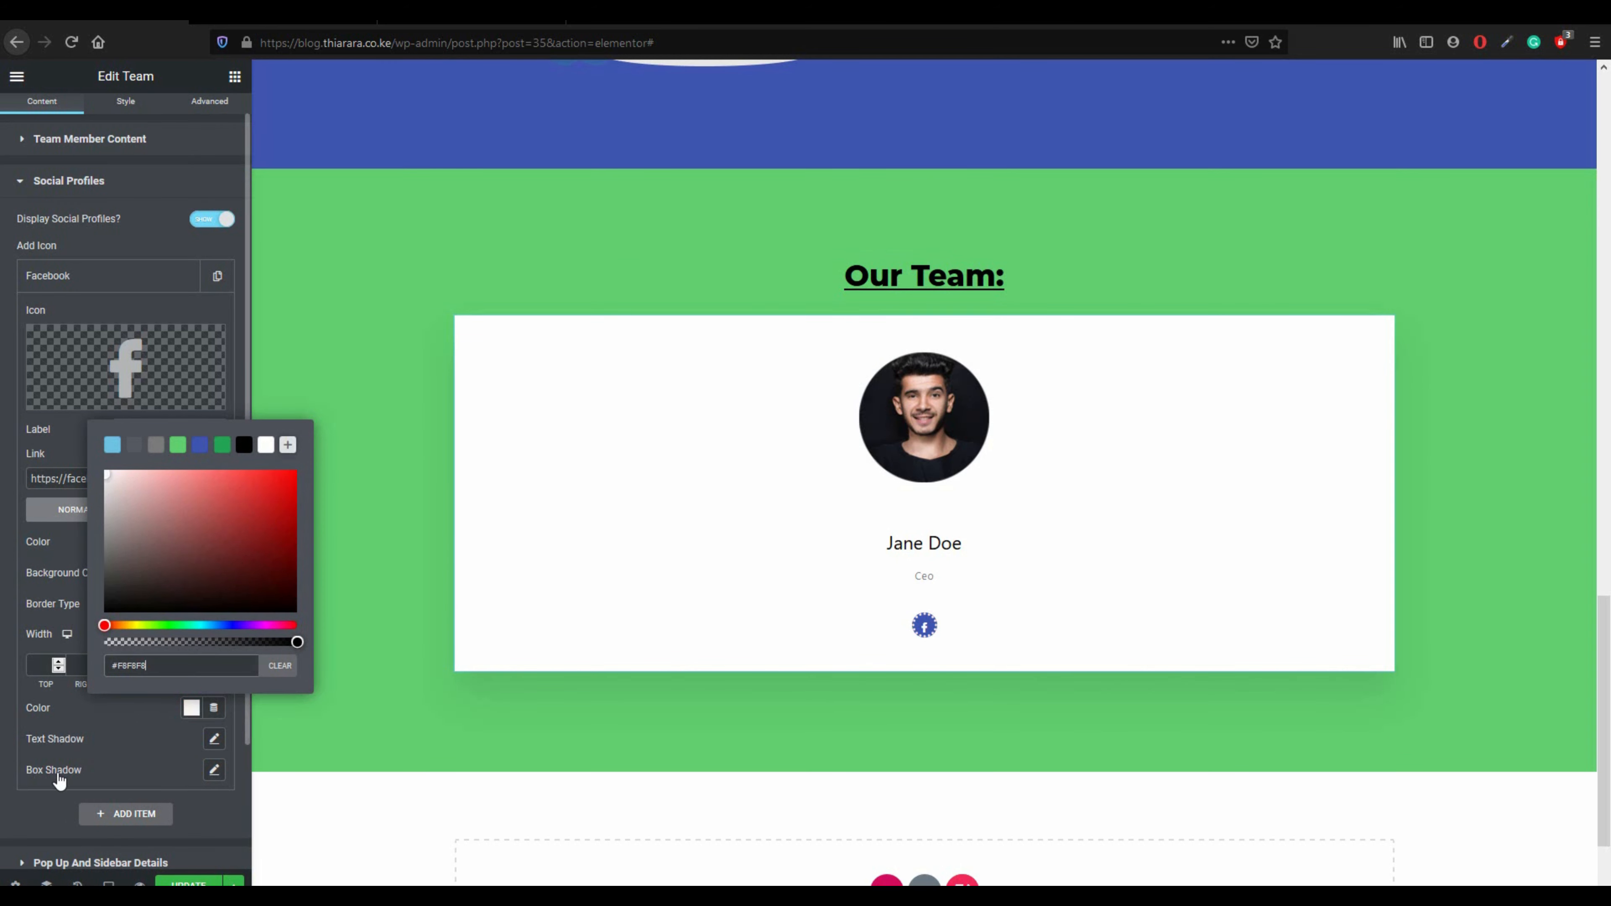
left_click(41, 811)
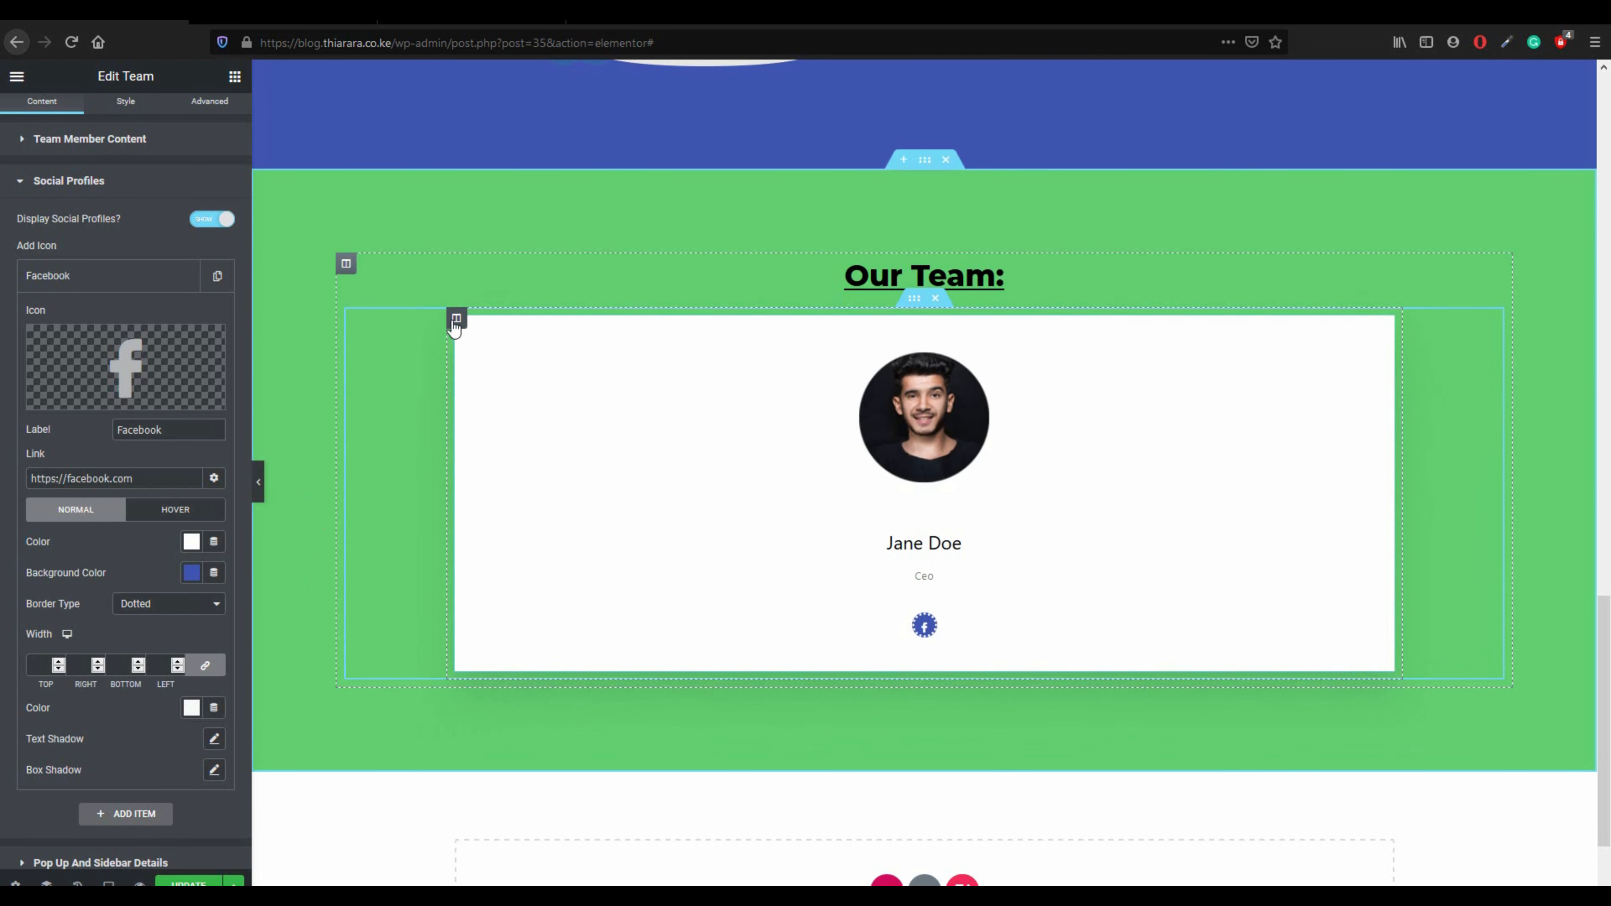
- Duplicate the team member column four times to make a row of five cards
right_click(457, 323)
left_click(486, 359)
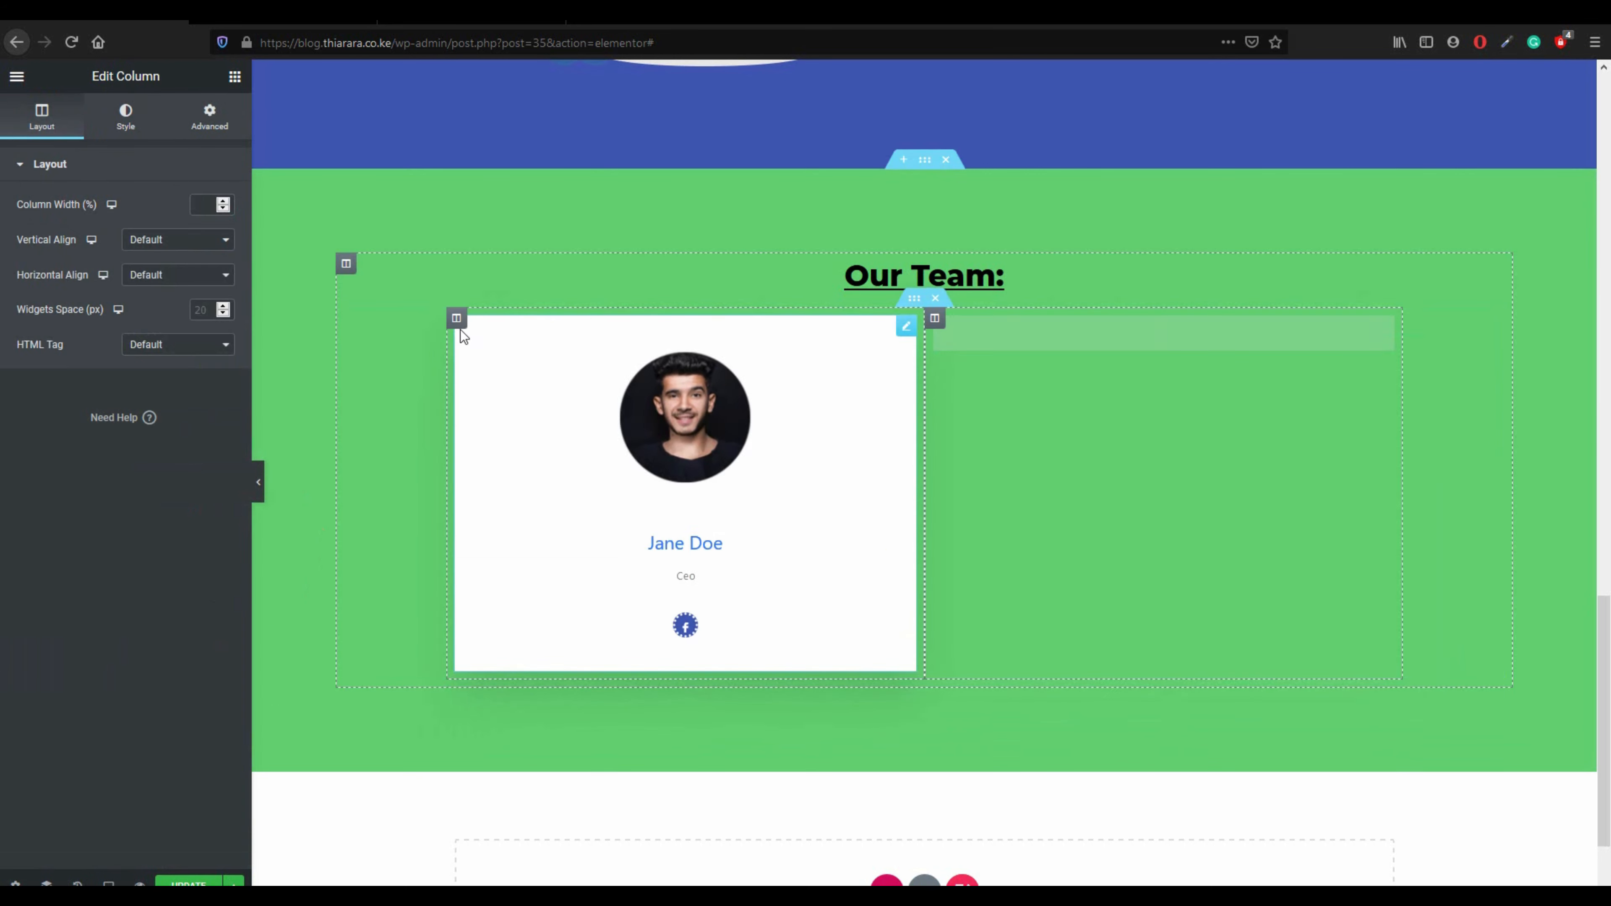
right_click(457, 323)
left_click(473, 360)
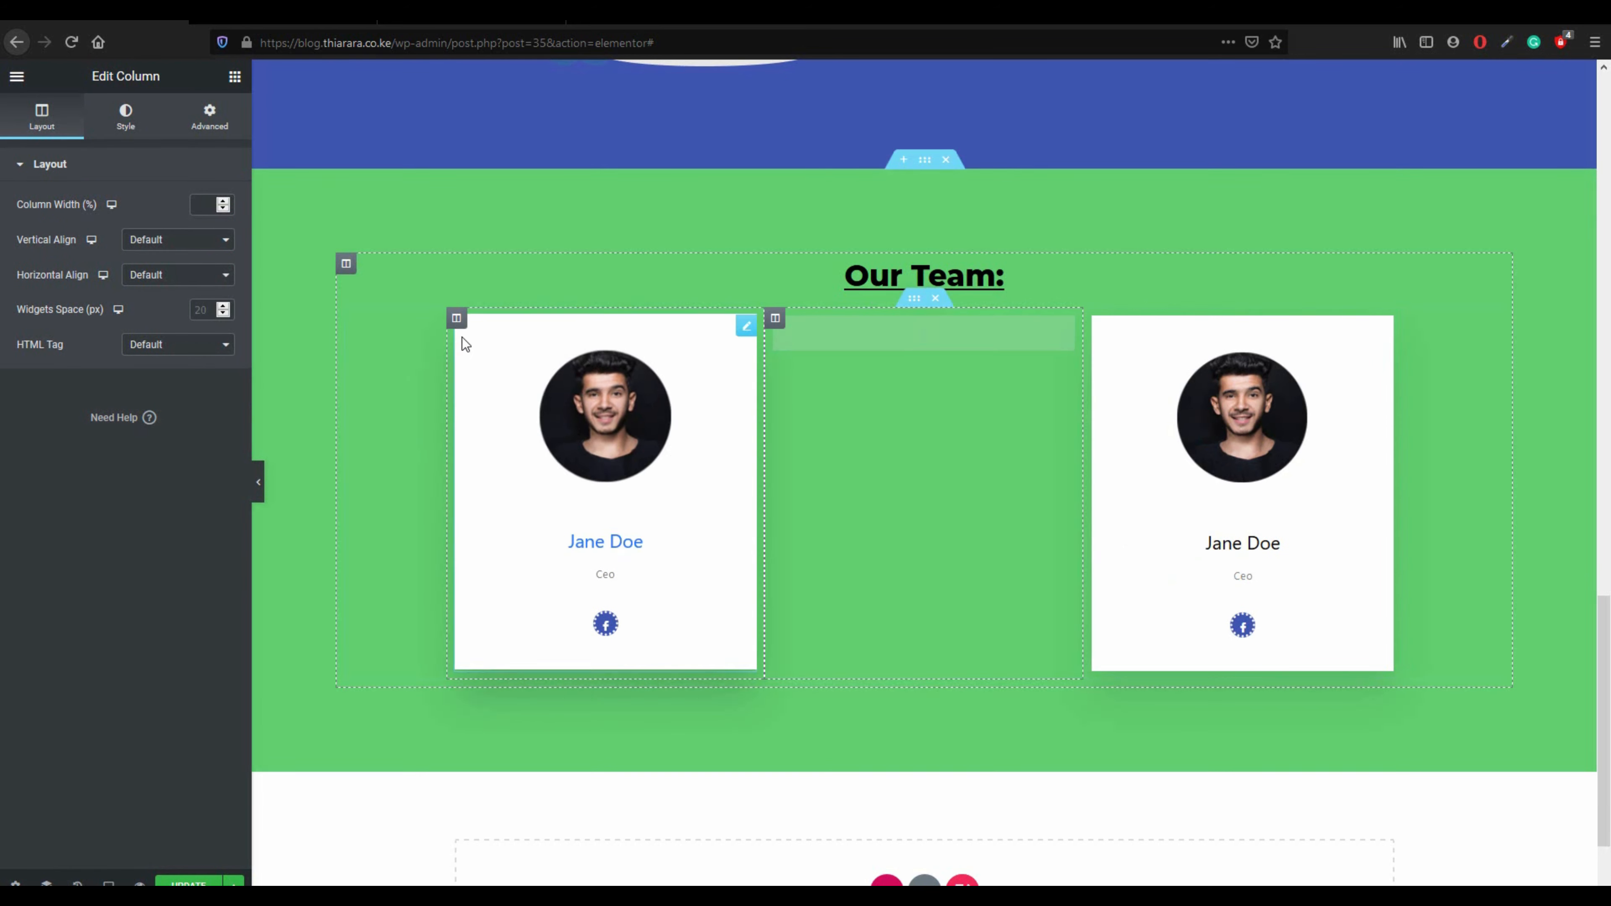
right_click(457, 320)
left_click(486, 361)
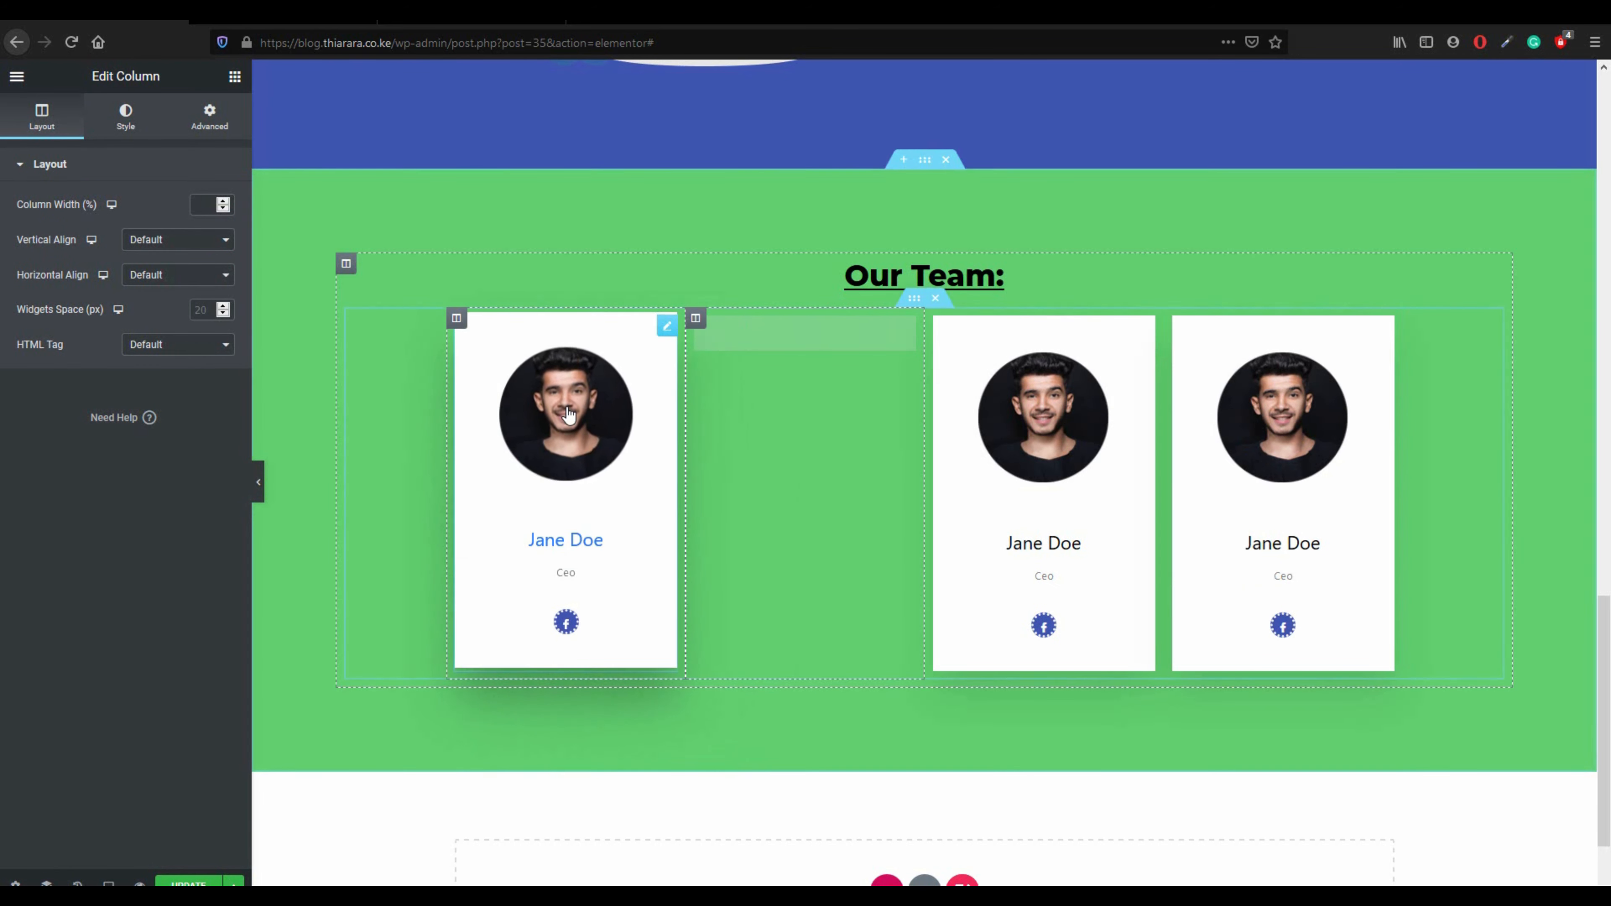
right_click(457, 320)
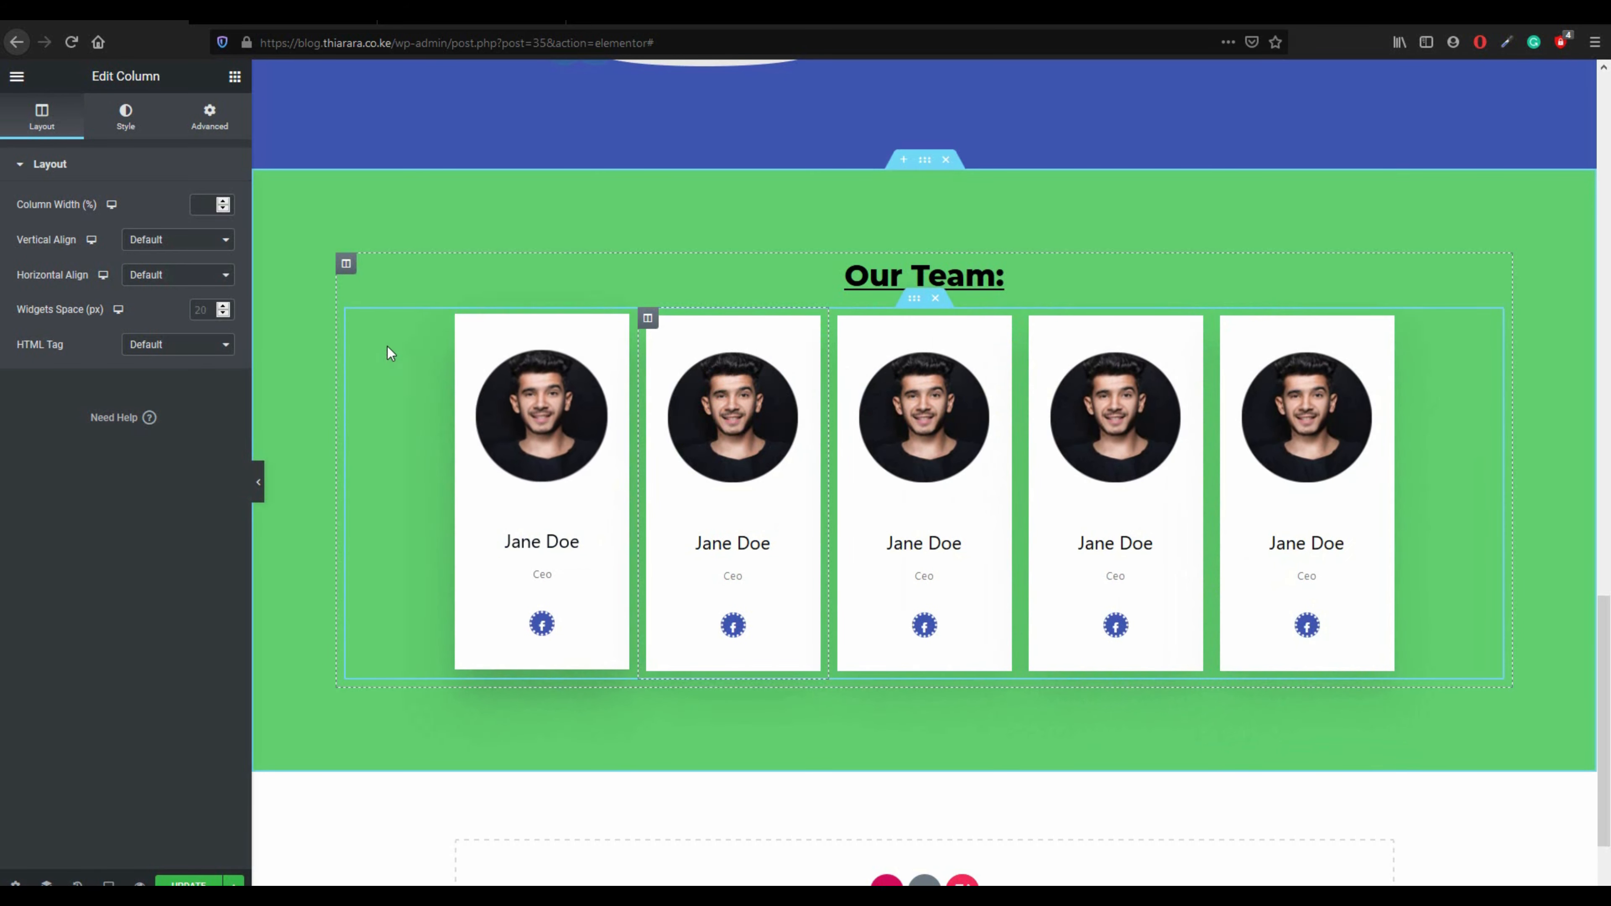
- Widen the boxed content width of the inner section holding the team cards to 1325
left_click(918, 299)
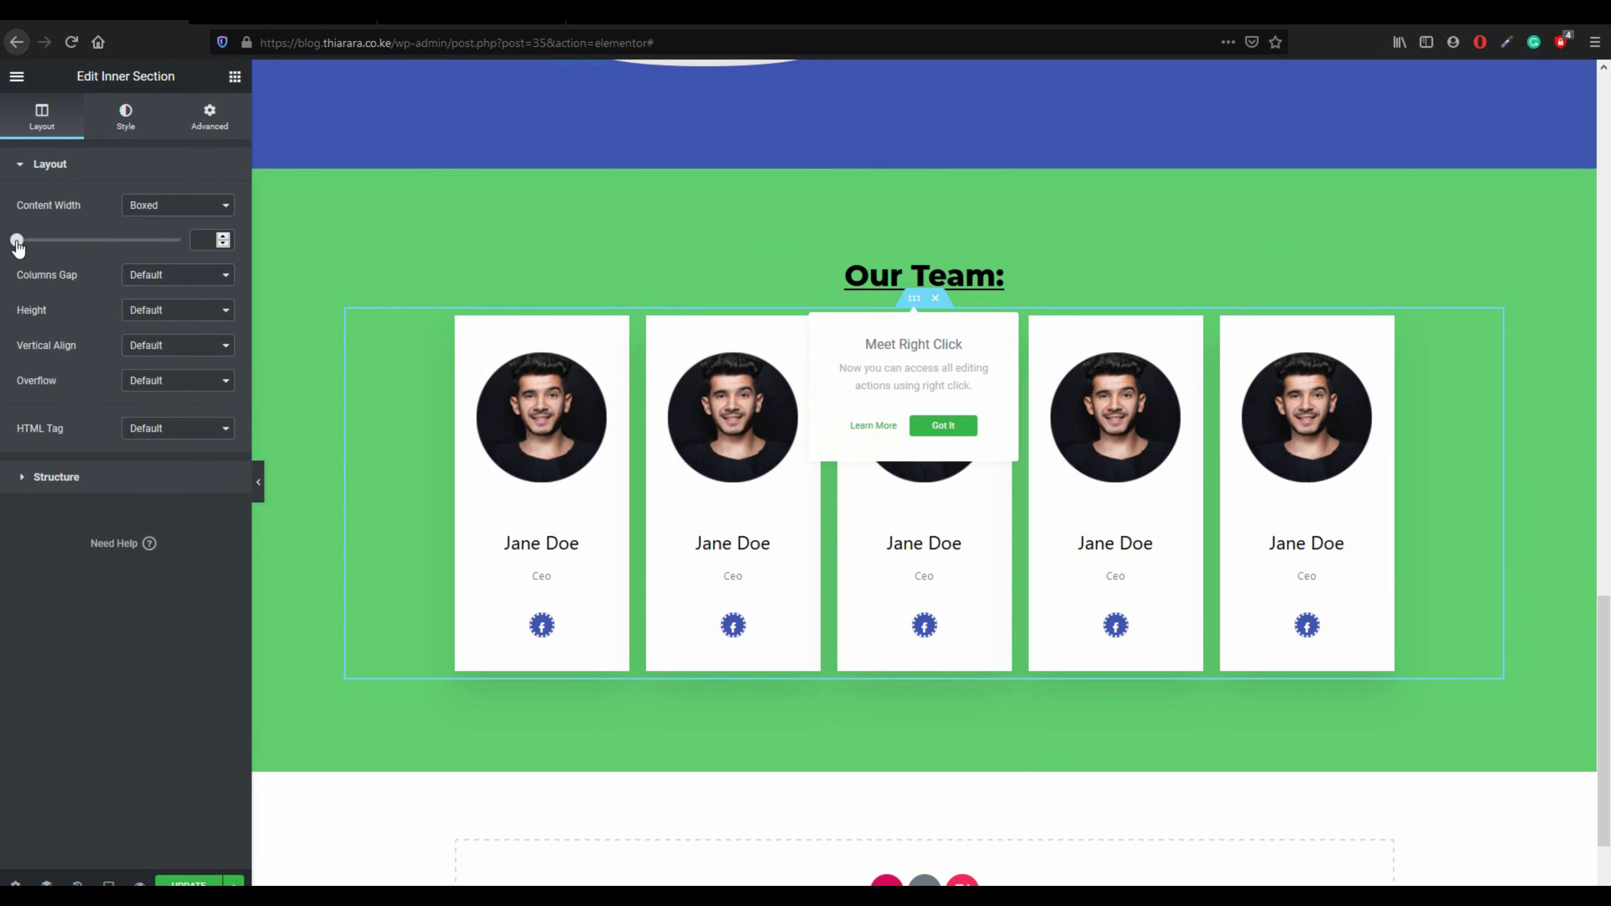
left_click_drag(24, 248, 141, 252)
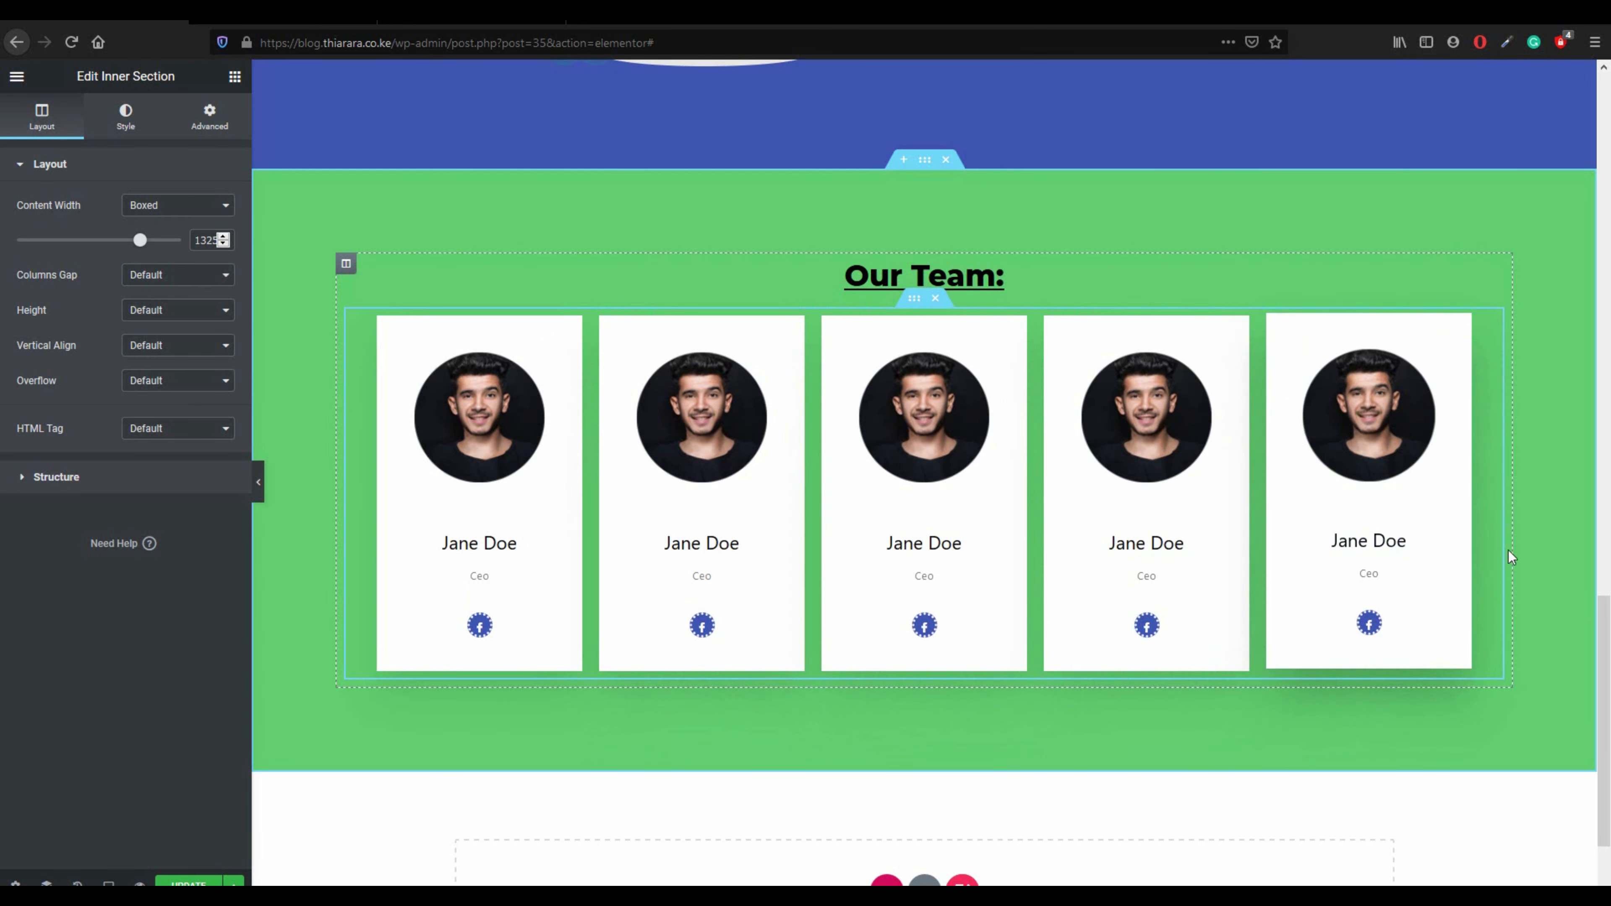
- Replace the second team card's image with the media library photo of the smiling woman in a blue jacket
scroll(874, 474, "up", 5)
scroll(793, 460, "down", 6)
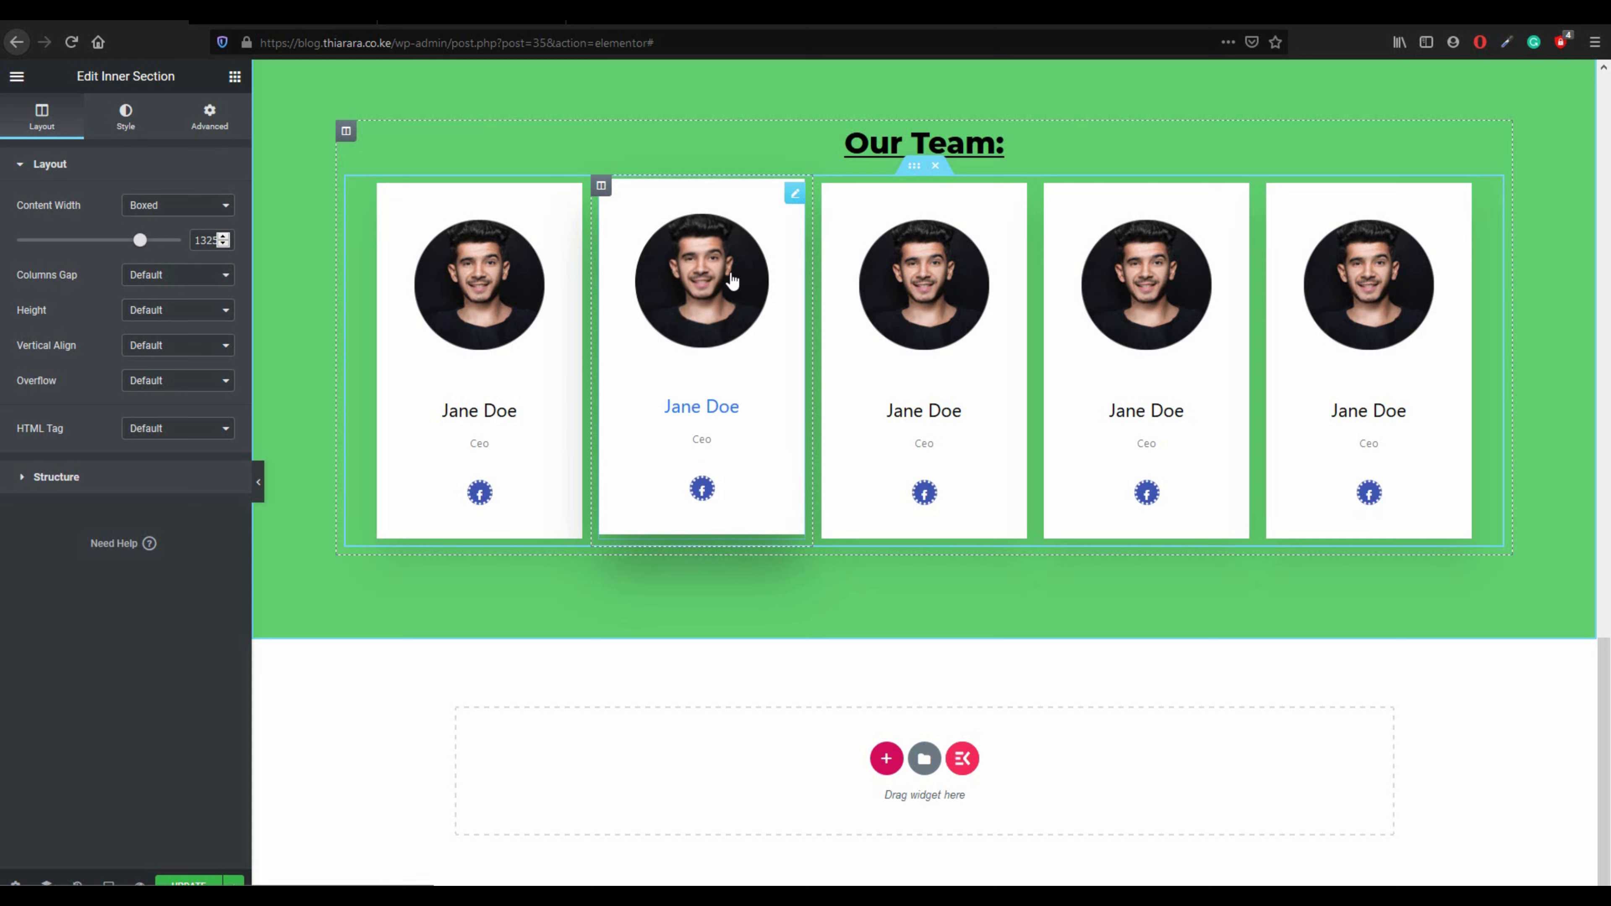
left_click(795, 193)
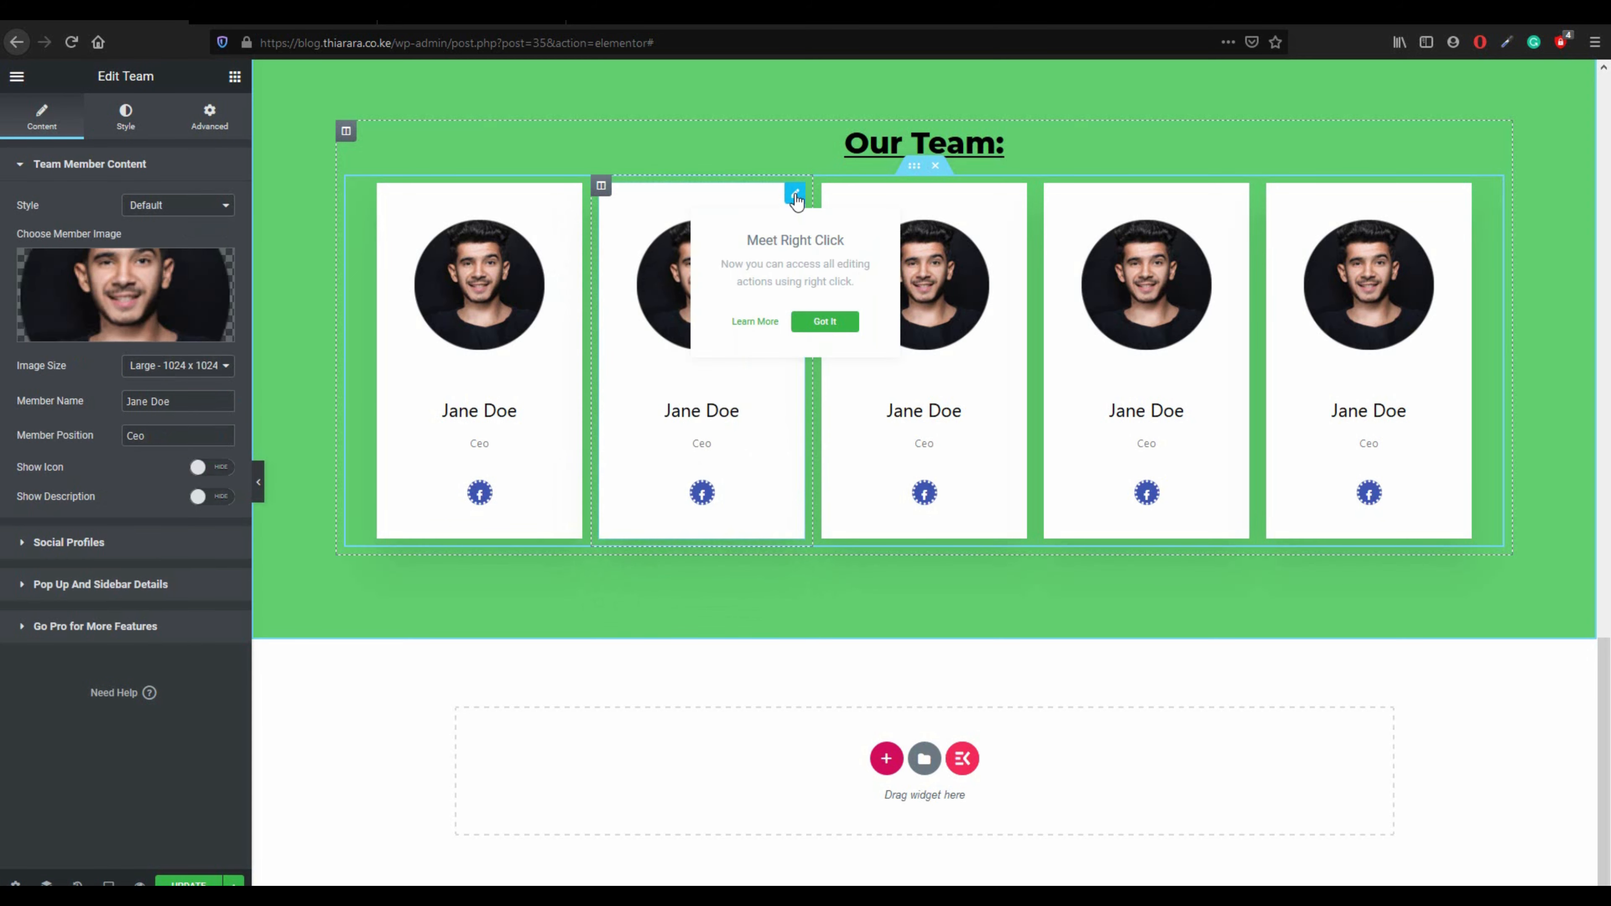
left_click(155, 278)
left_click(470, 297)
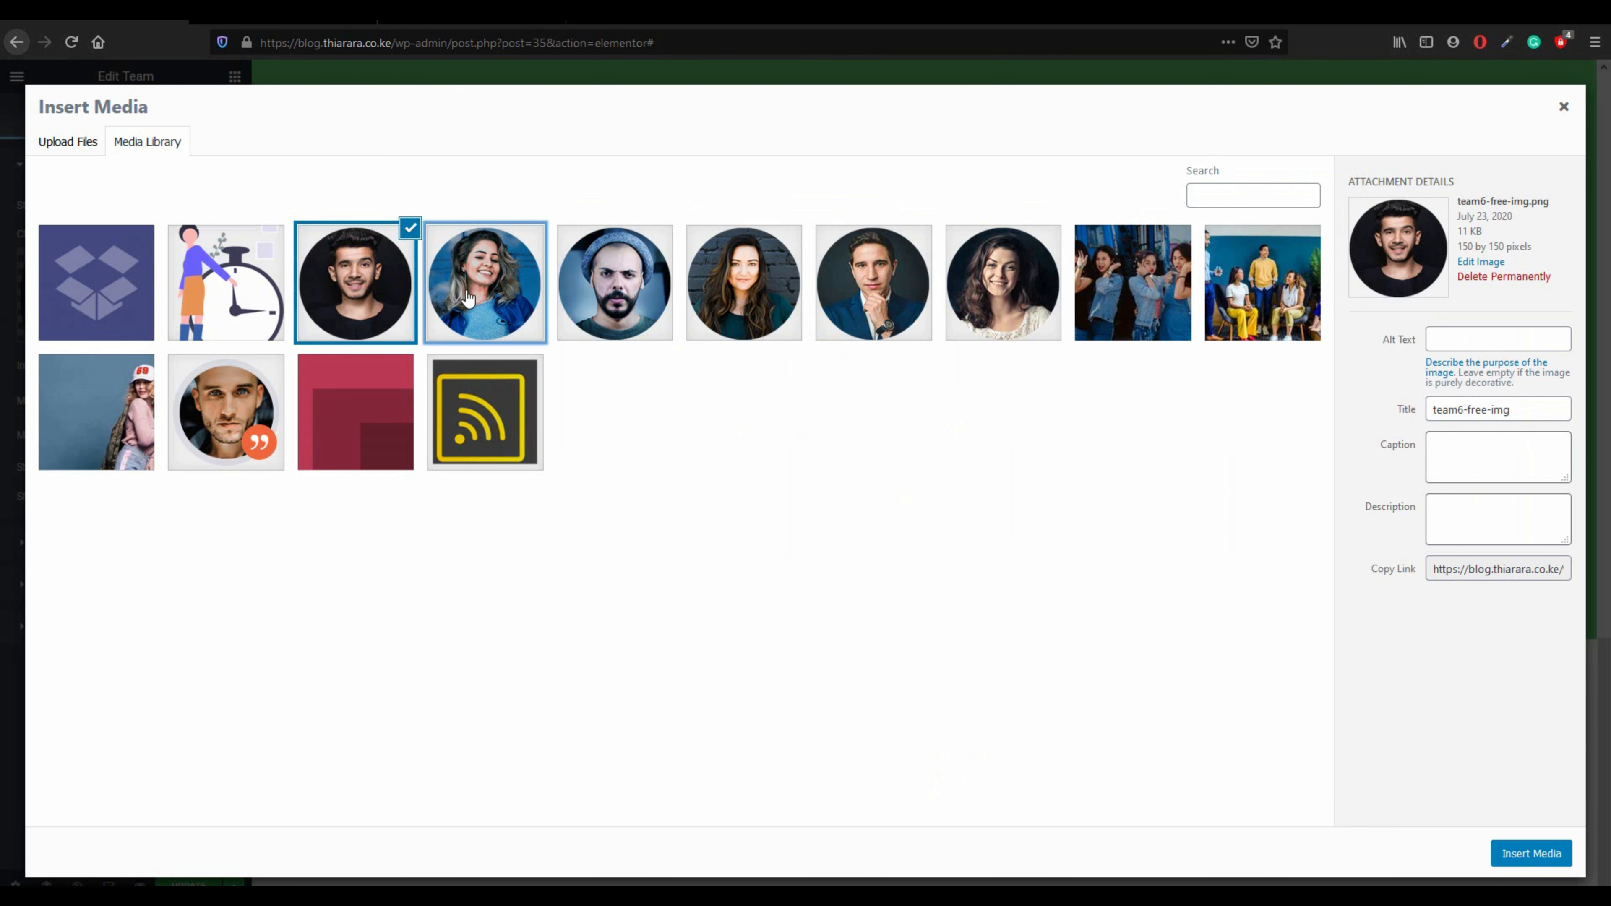
left_click(1522, 854)
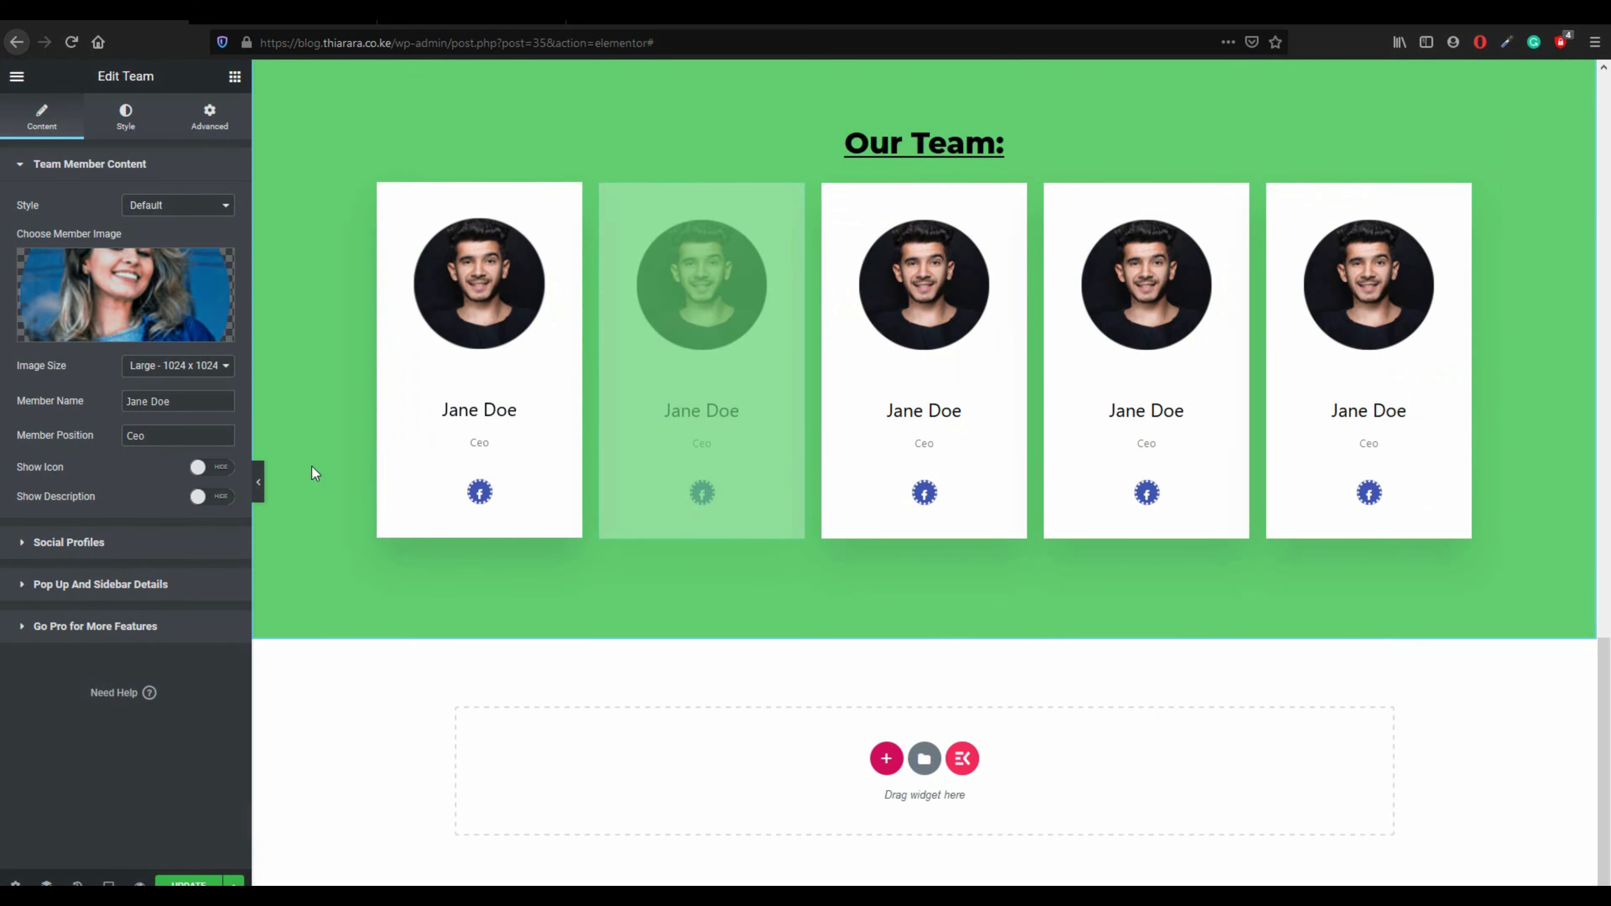
left_click_drag(170, 401, 112, 426)
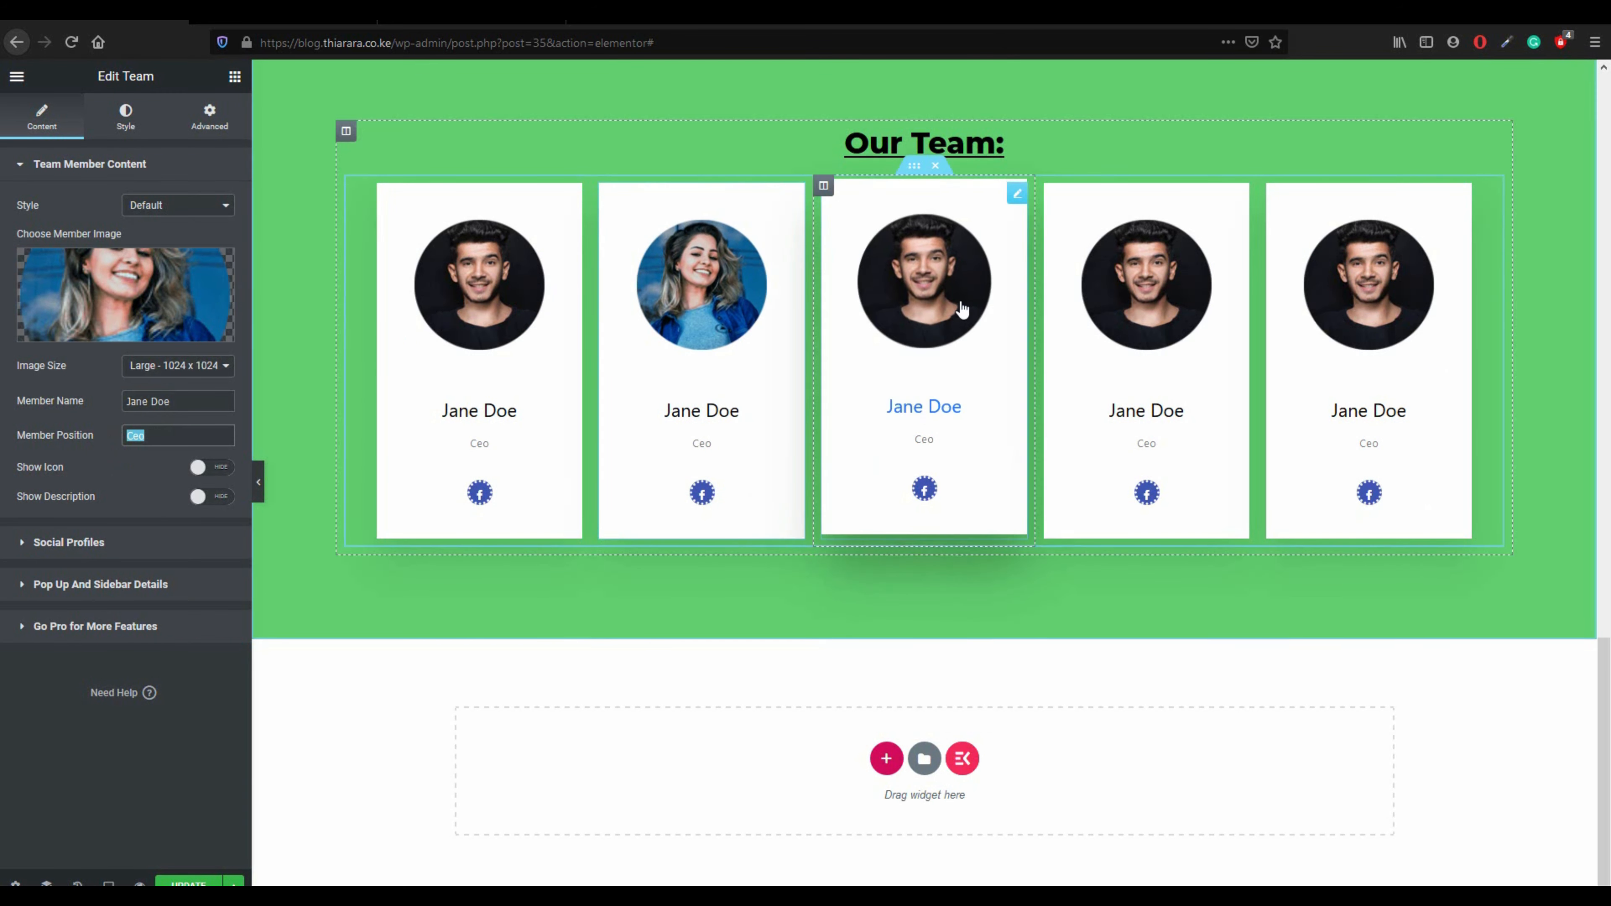
- Replace the third team card's image with team4free-img.png from the media library
left_click(1018, 196)
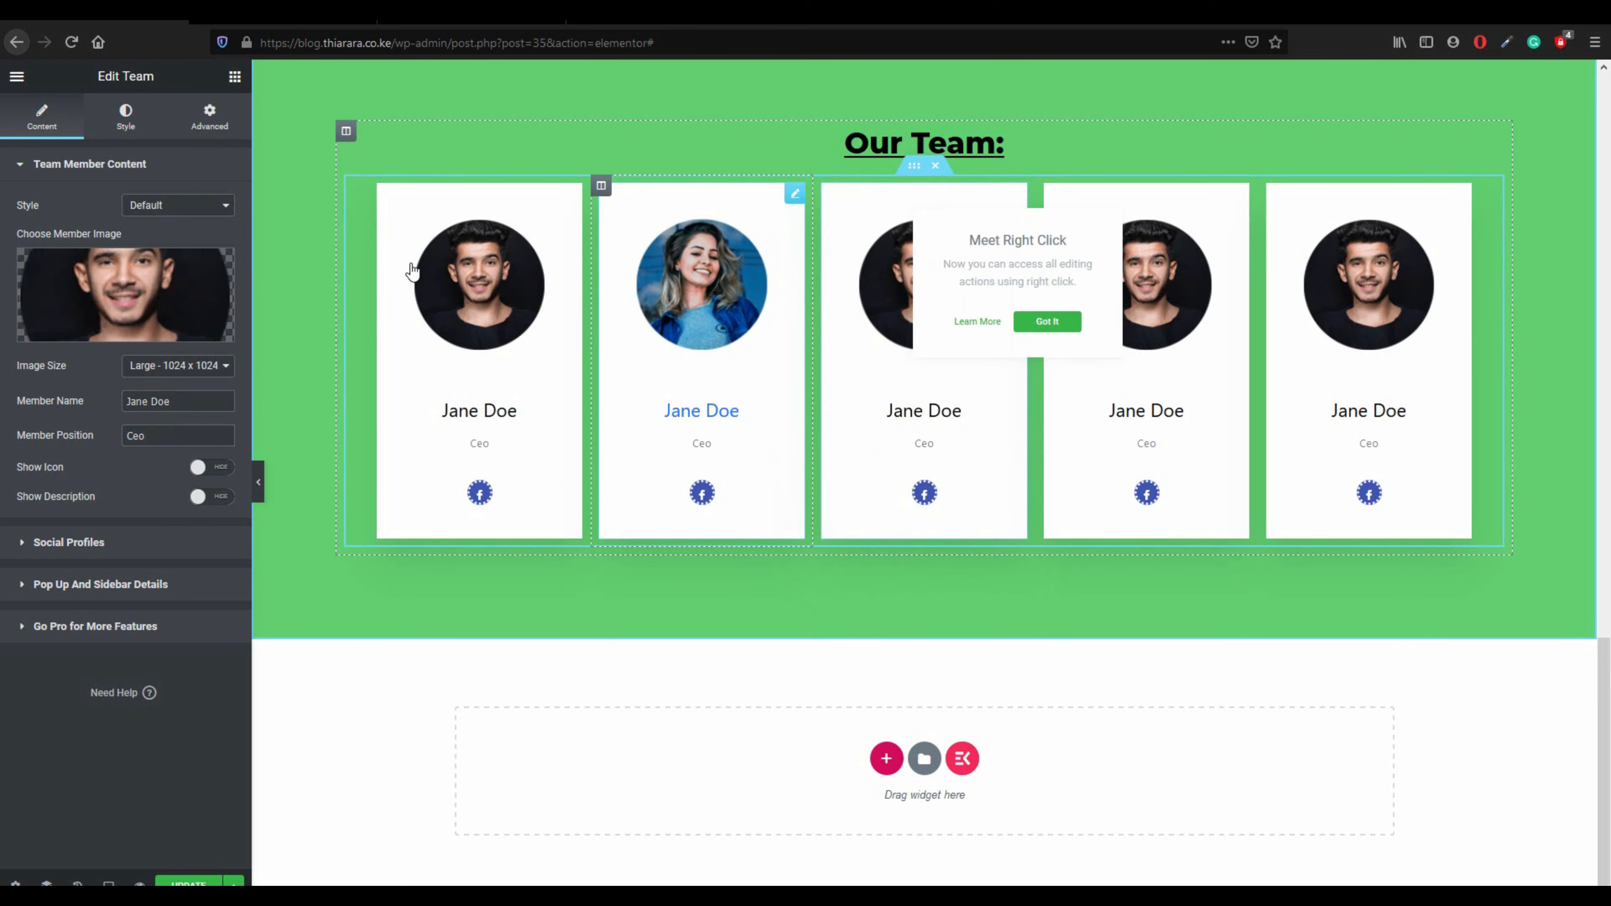
left_click(180, 301)
left_click(573, 303)
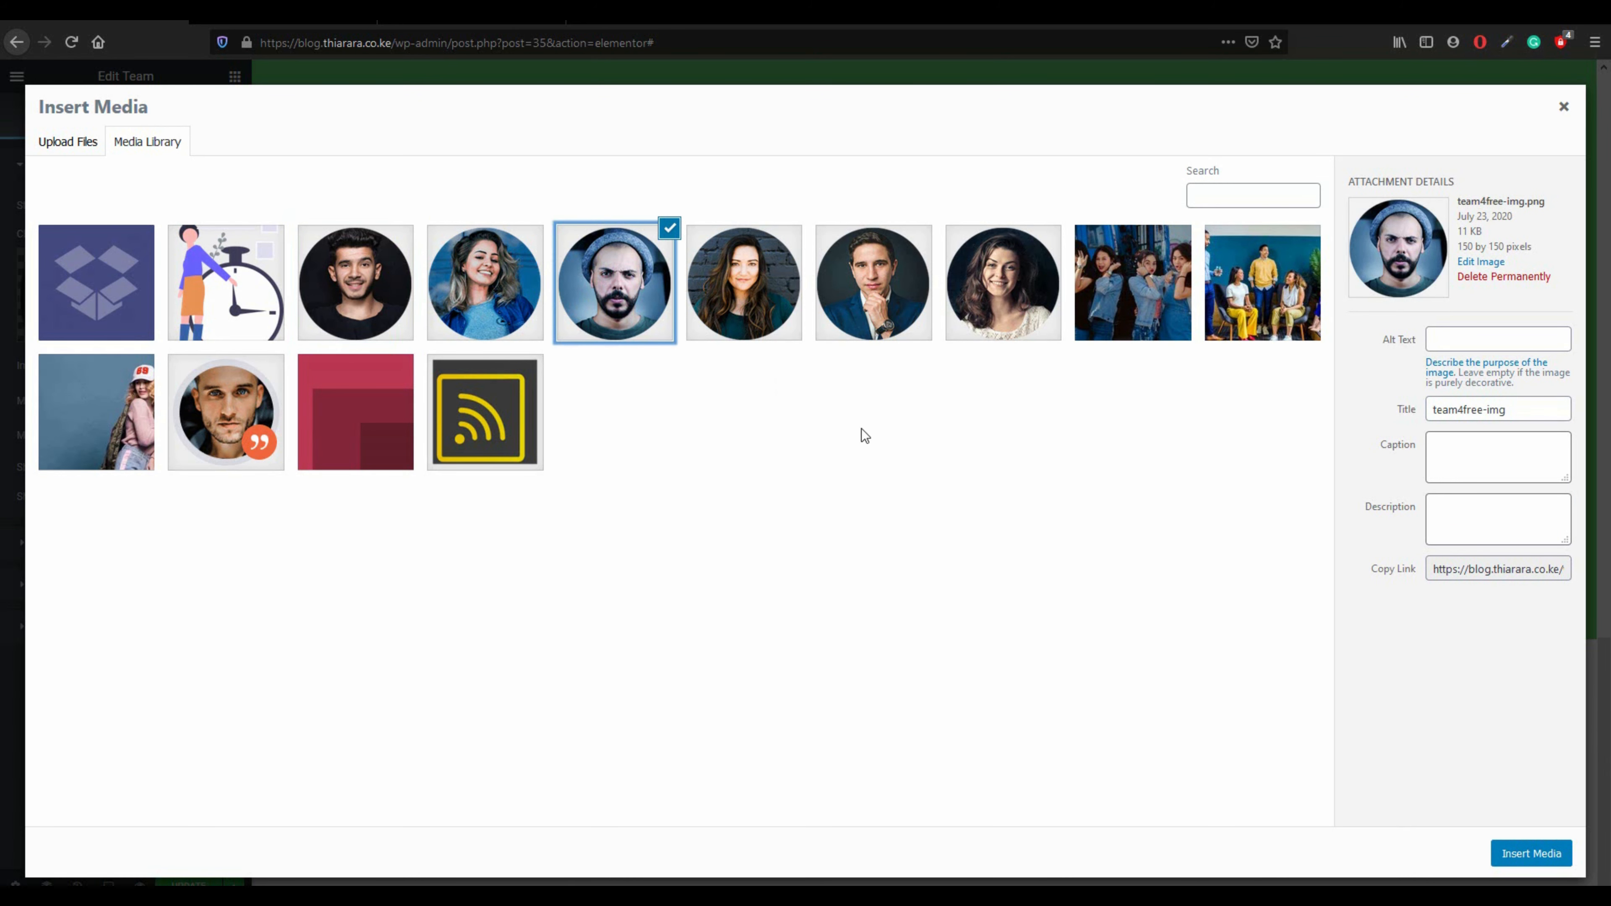
left_click(1539, 852)
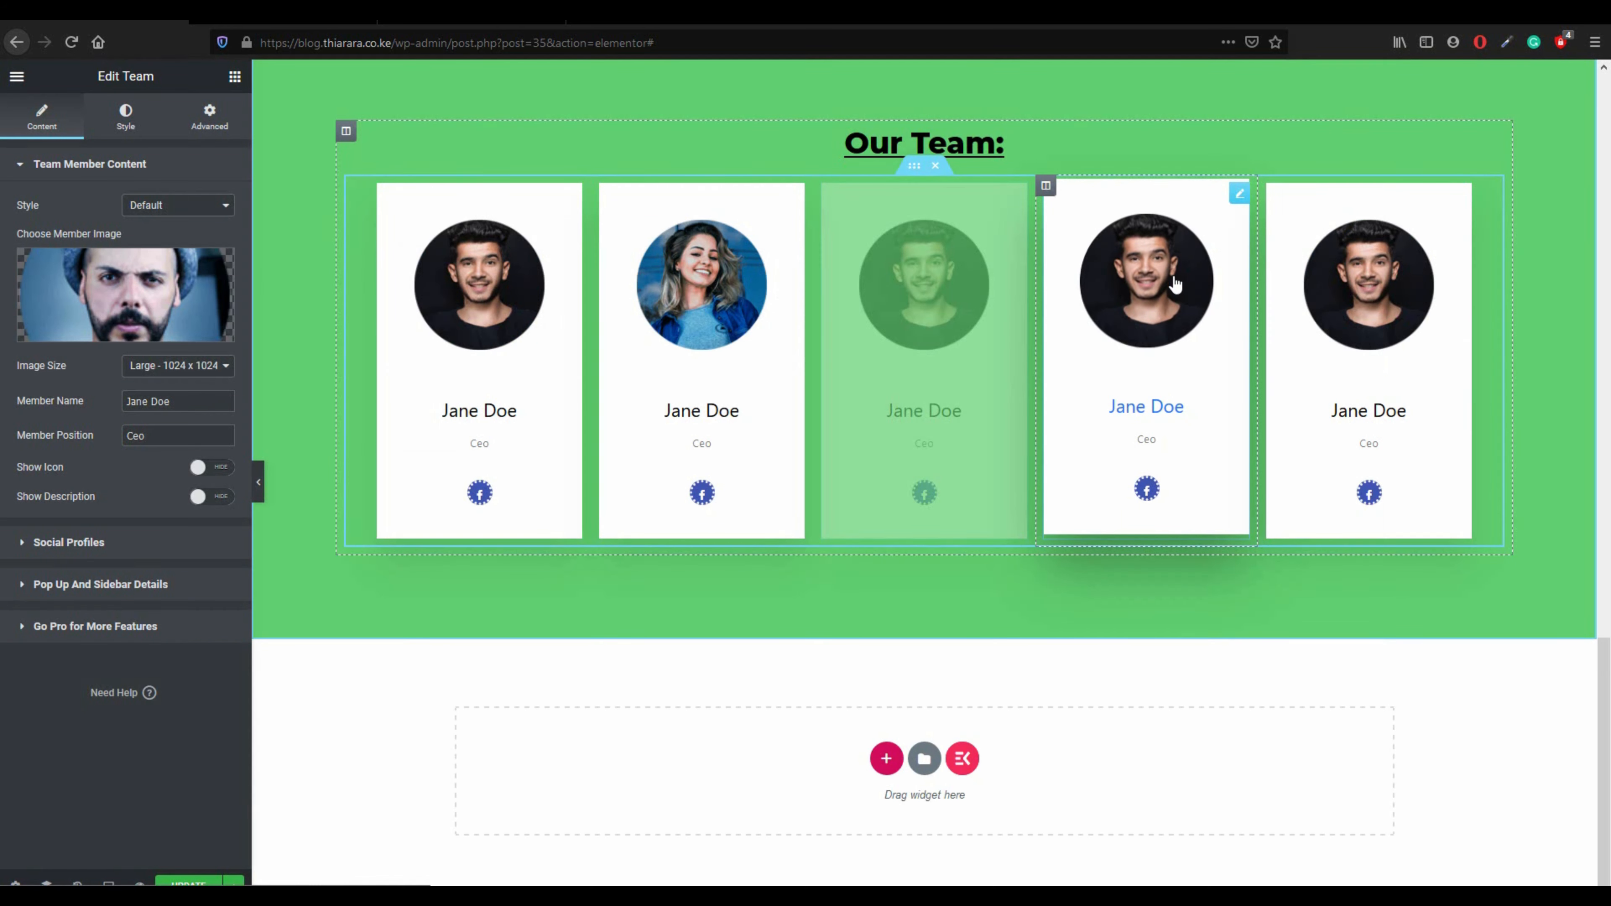
- Replace the fourth team card's image with team2-free-img.png from the media library
left_click(1239, 192)
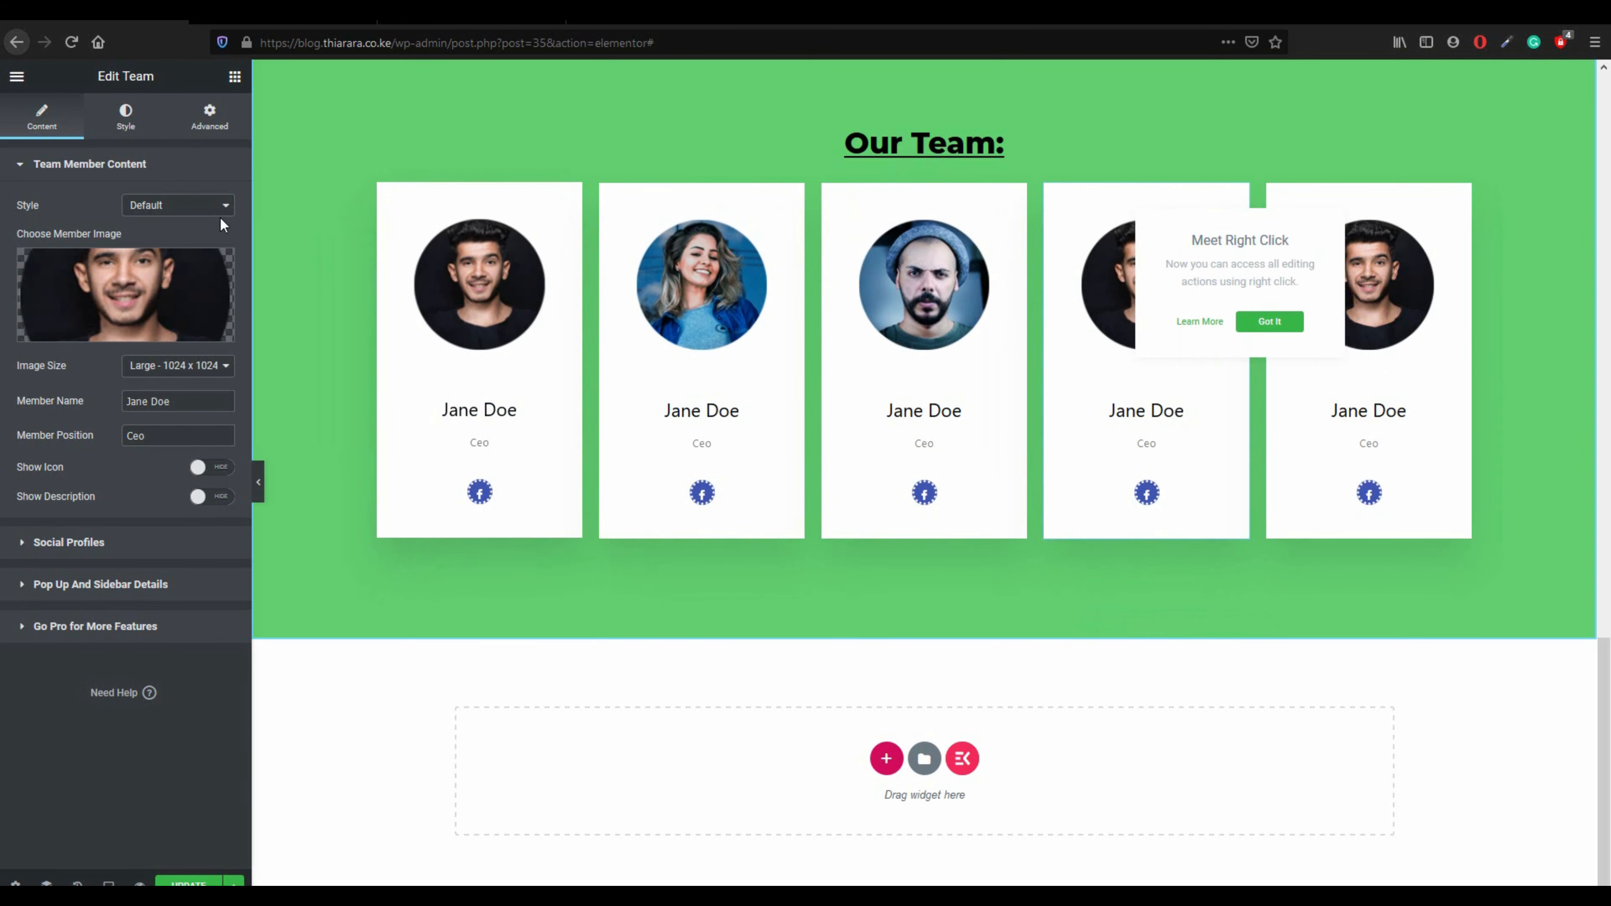
left_click(158, 287)
left_click(926, 324)
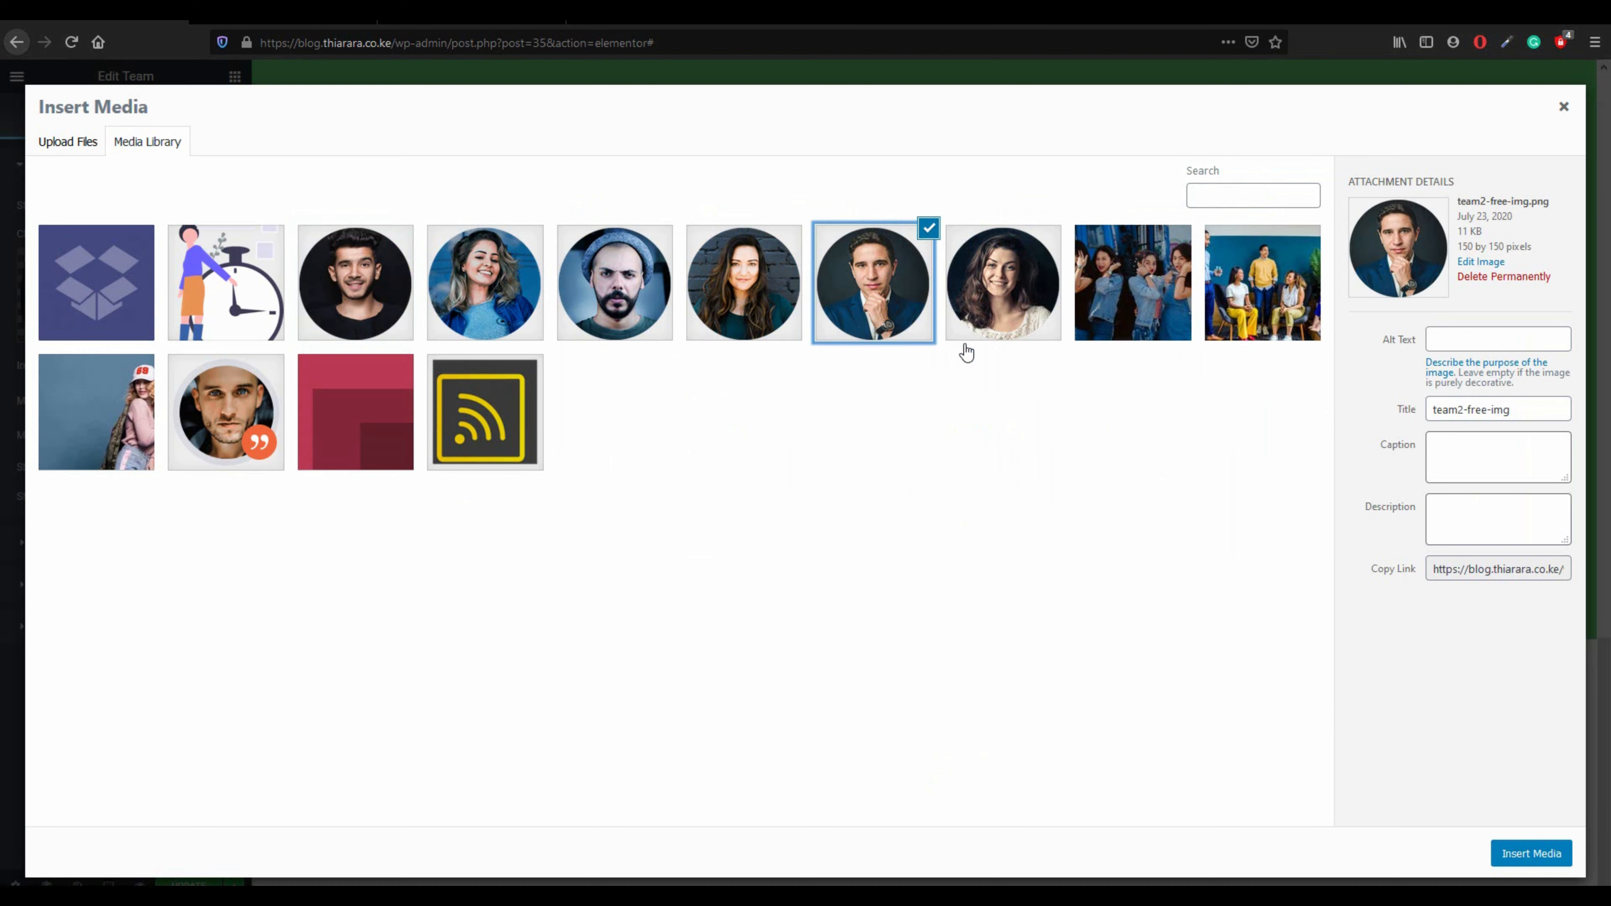
left_click(1512, 855)
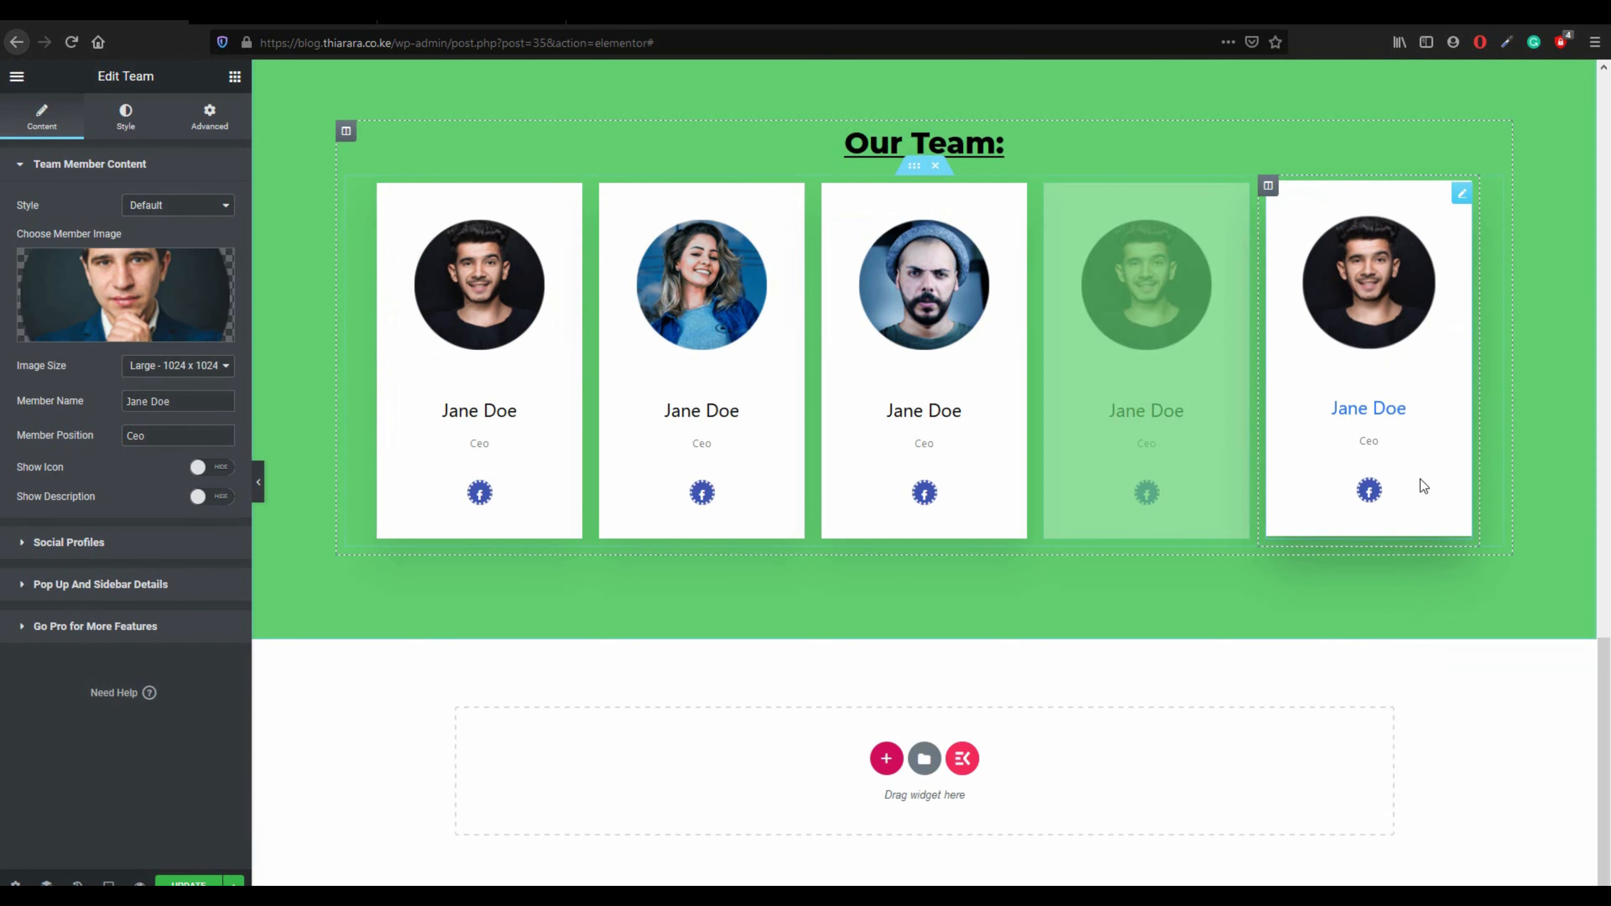
- Replace the fifth team card's image with the library photo of the long-haired woman in front of a dark brick wall
left_click(1448, 203)
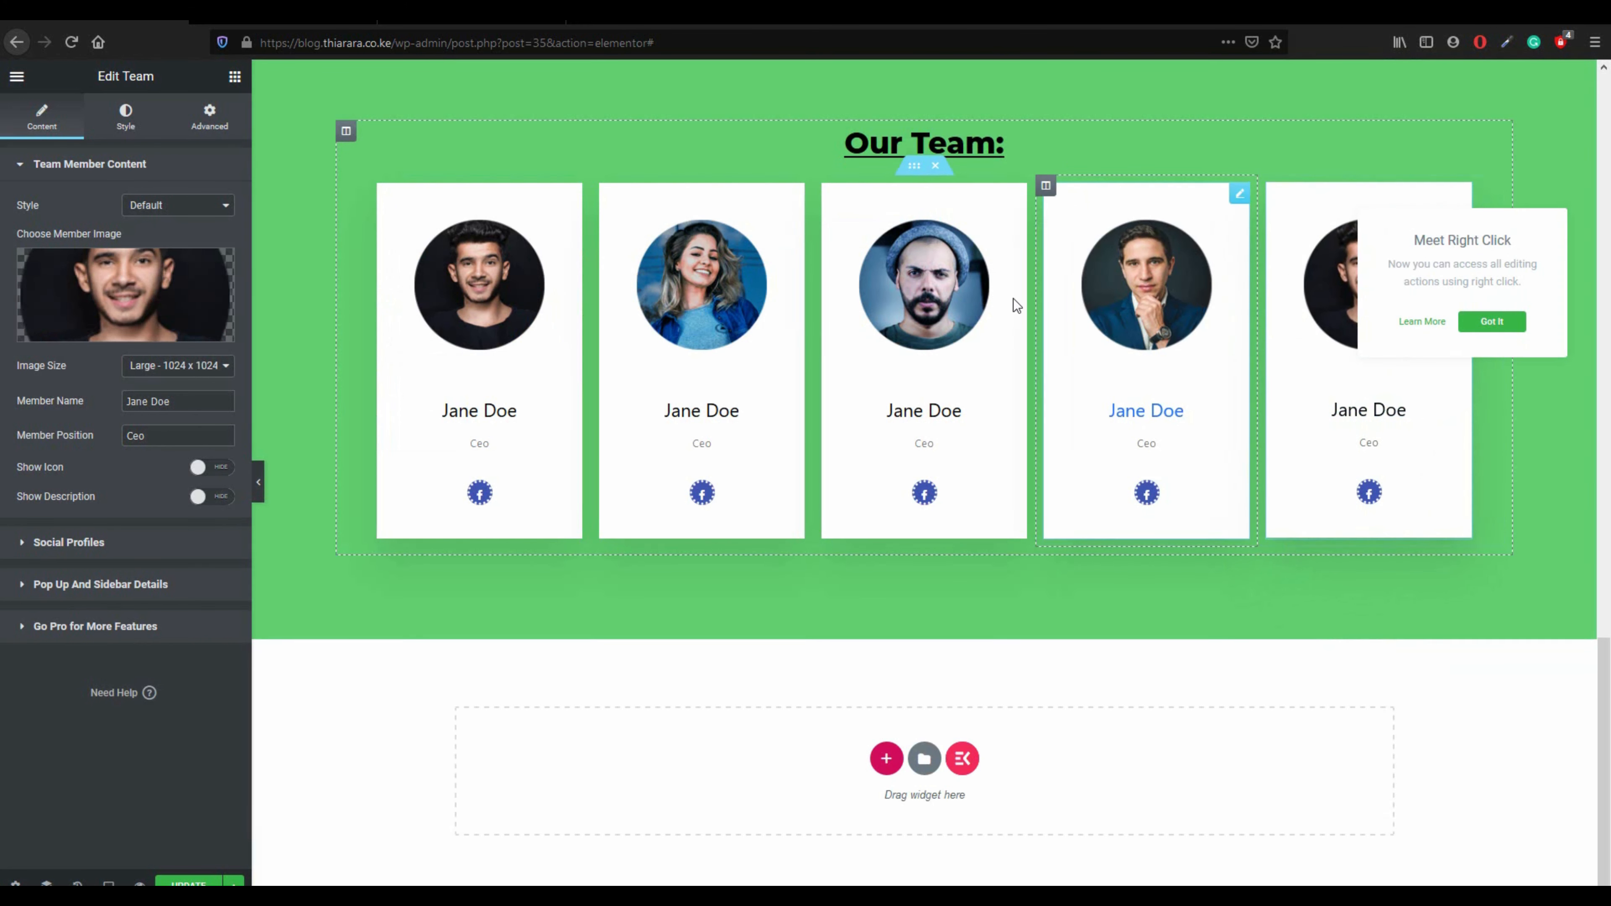
left_click(176, 282)
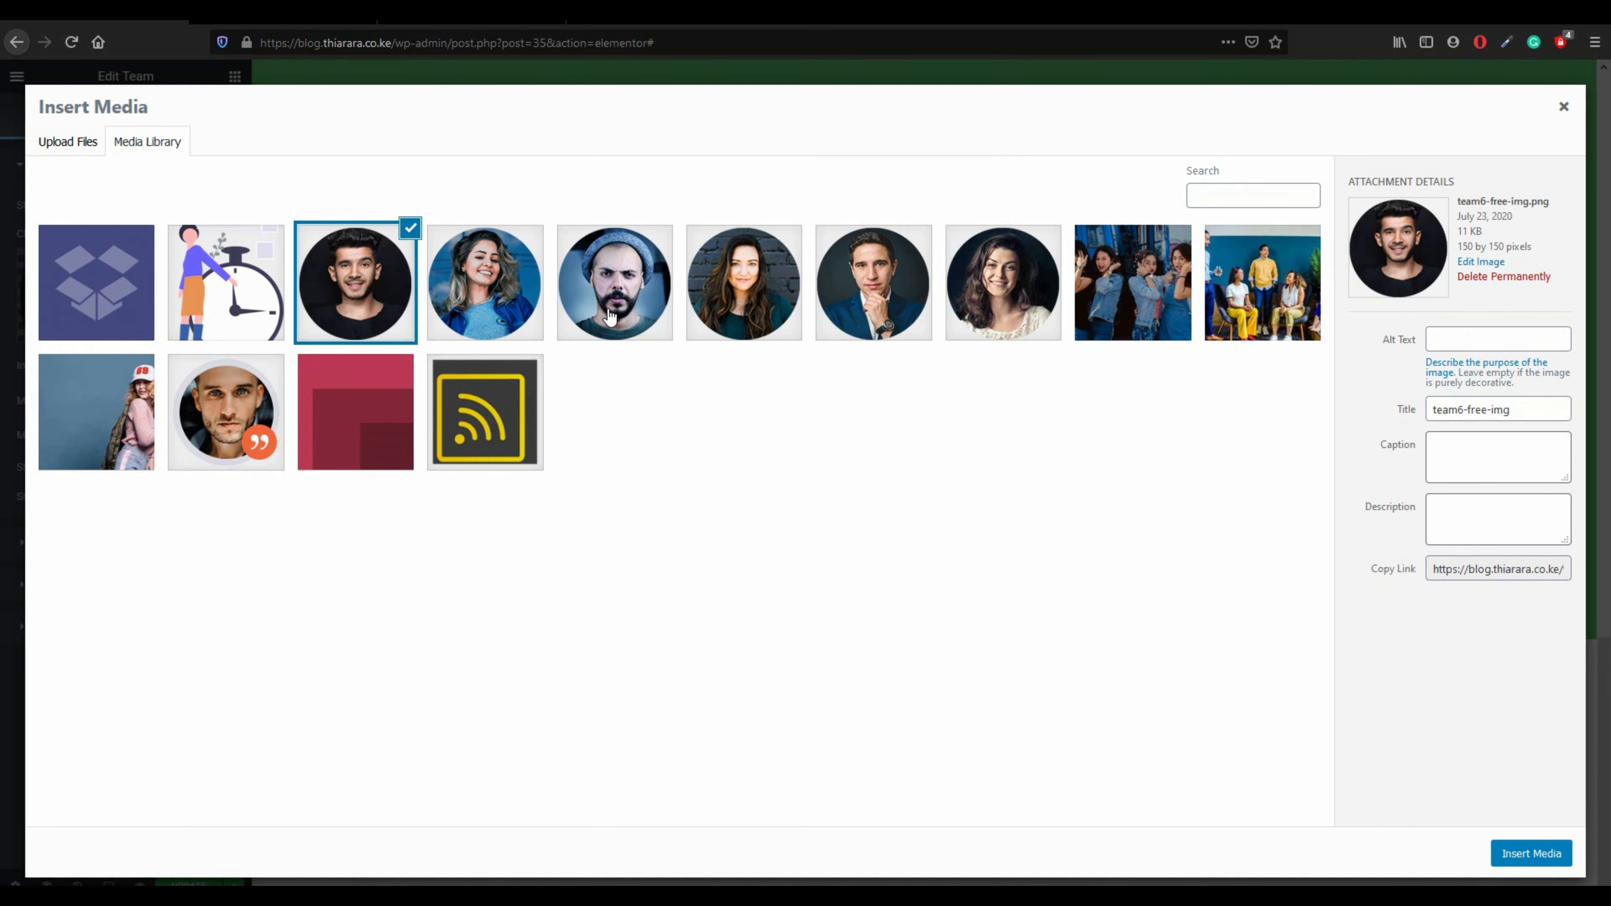
left_click(748, 309)
left_click(1532, 854)
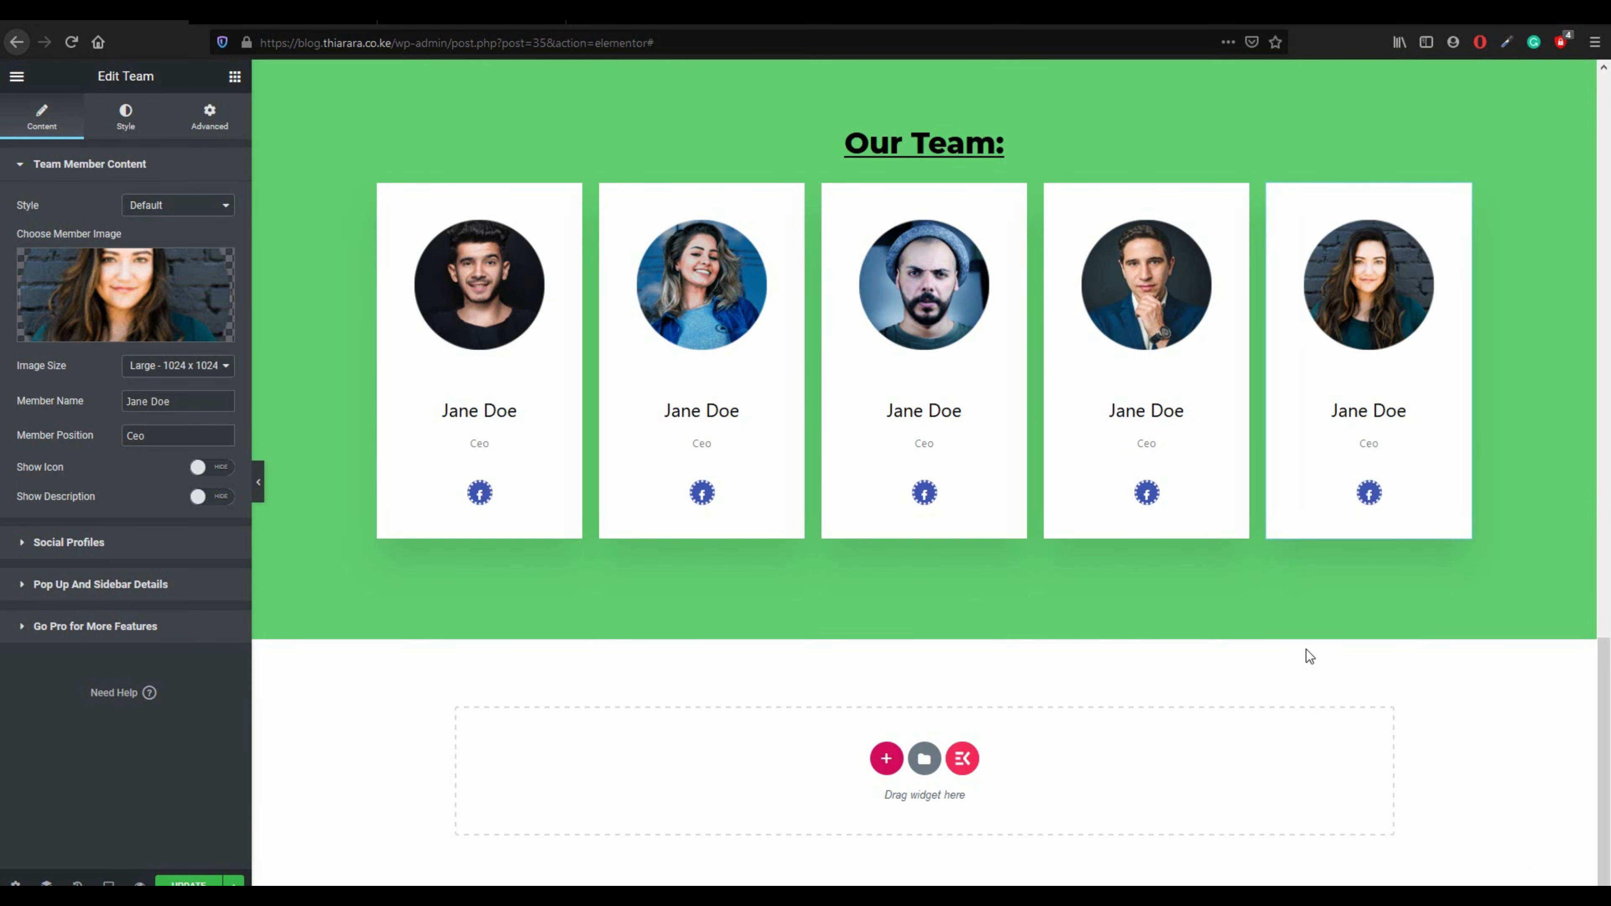
- Duplicate the whole green Our Team section directly below itself
scroll(914, 635, "up", 5)
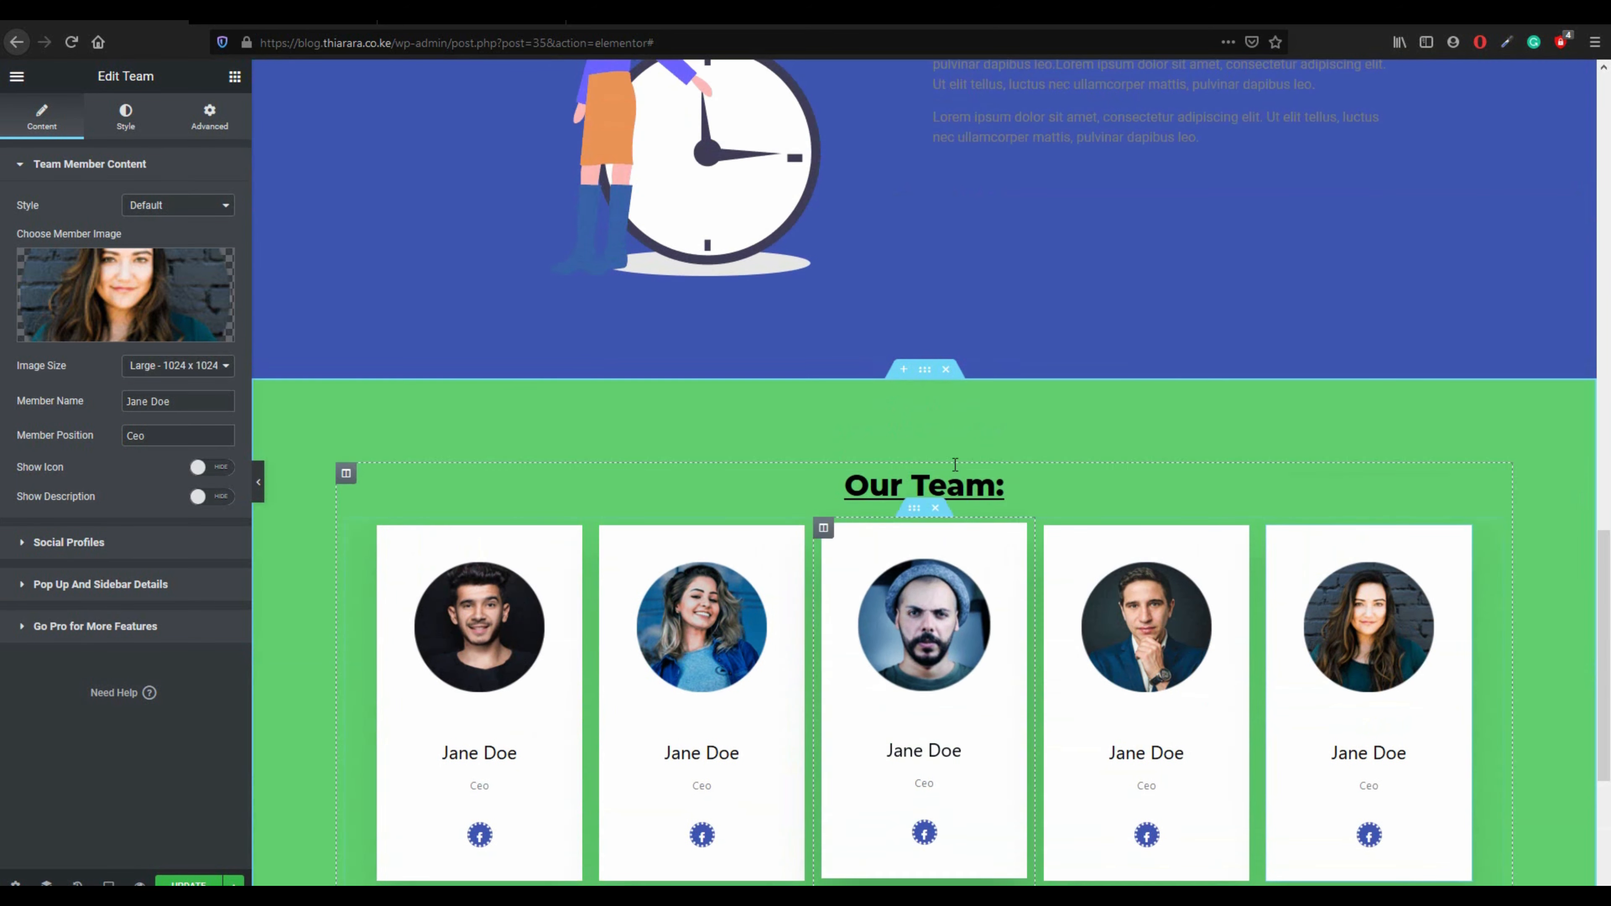
right_click(927, 375)
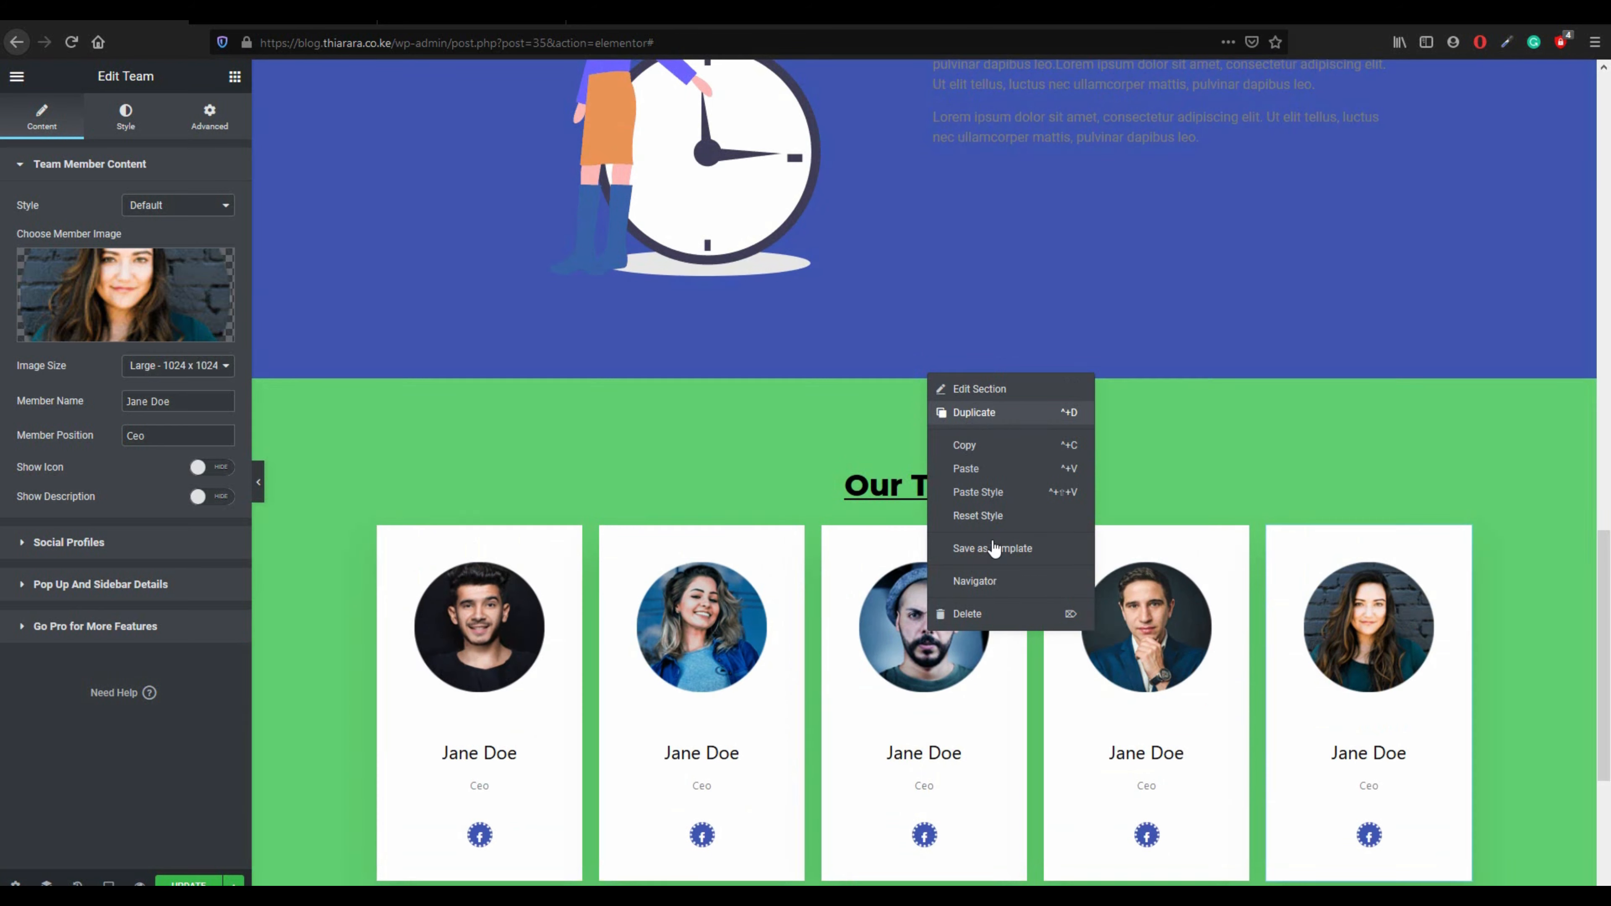
left_click(974, 412)
scroll(992, 541, "down", 7)
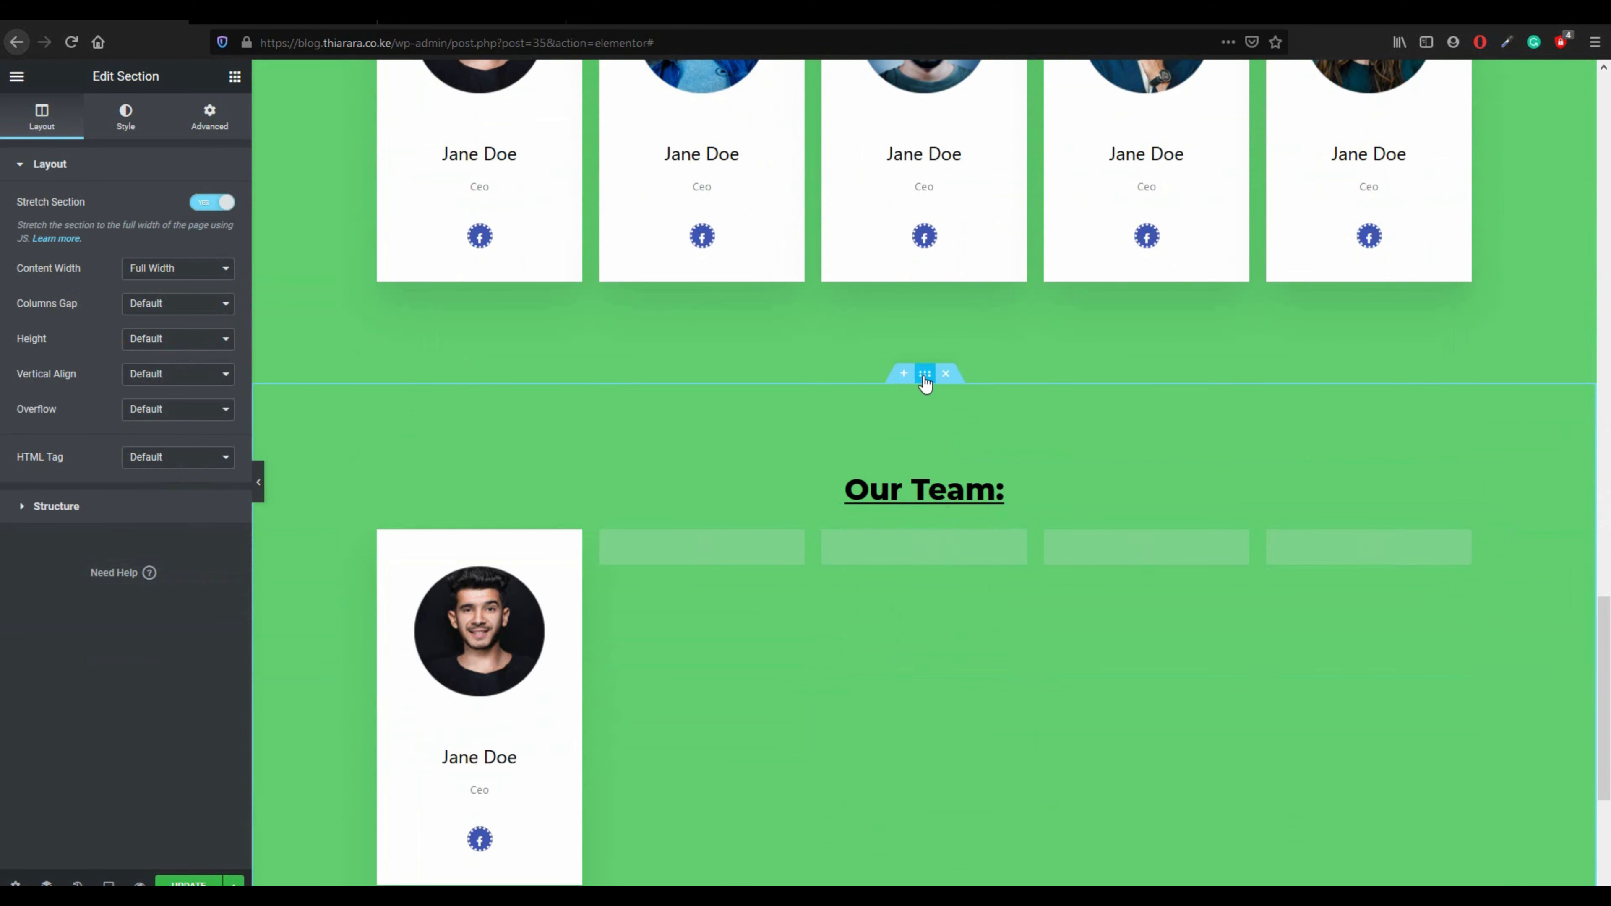
- Set the duplicated Our Team section's background color to the black preset #000000
left_click(924, 379)
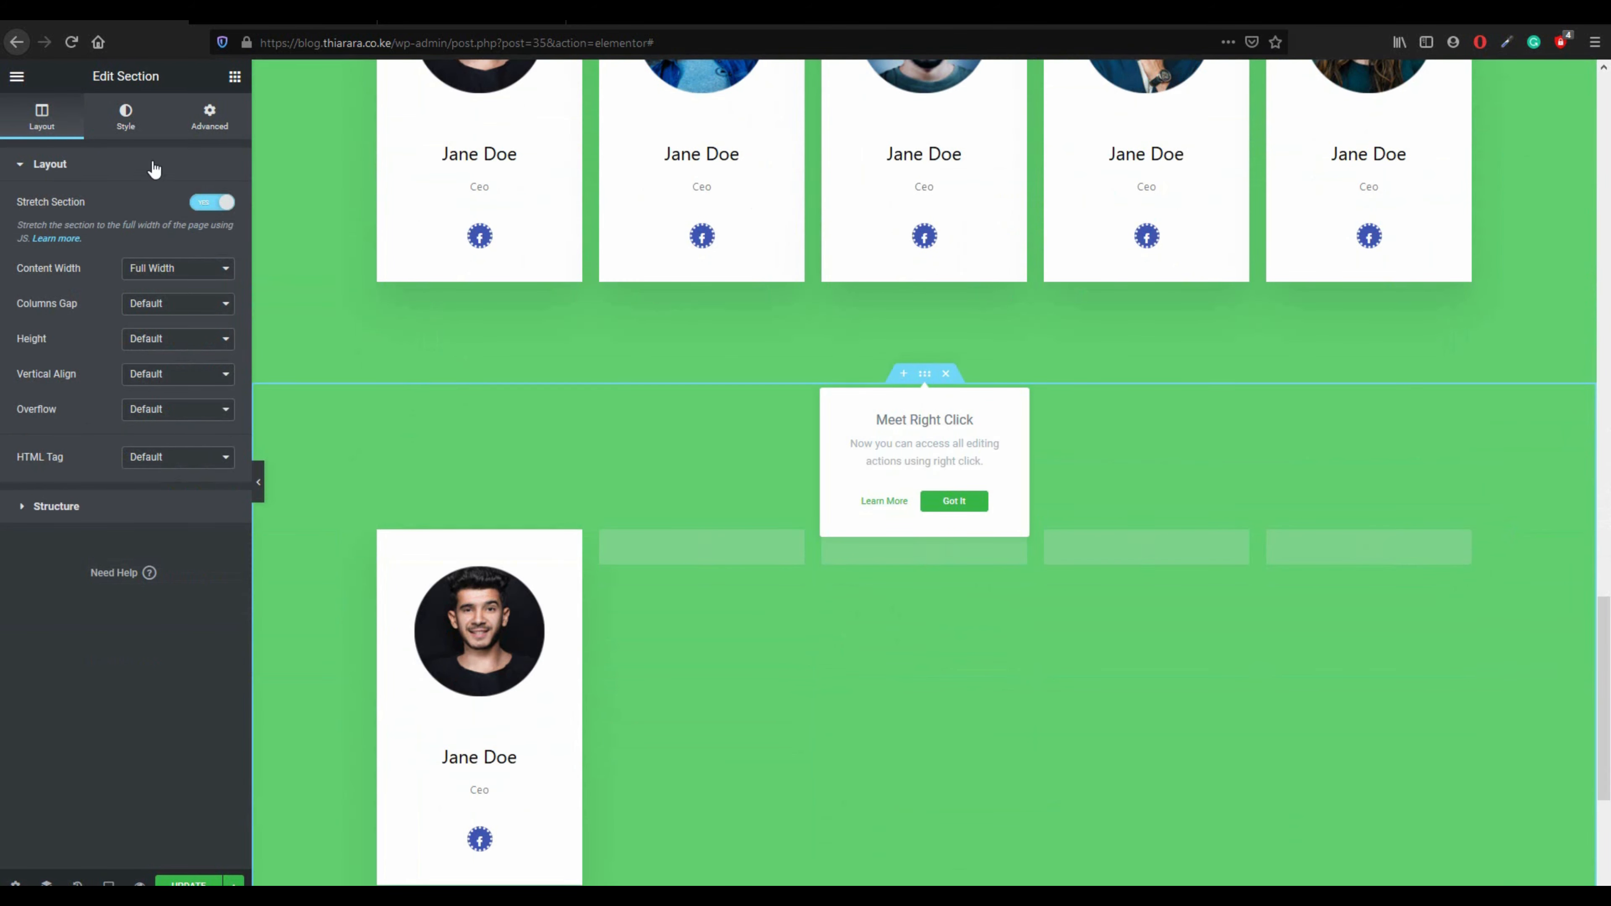
left_click(135, 117)
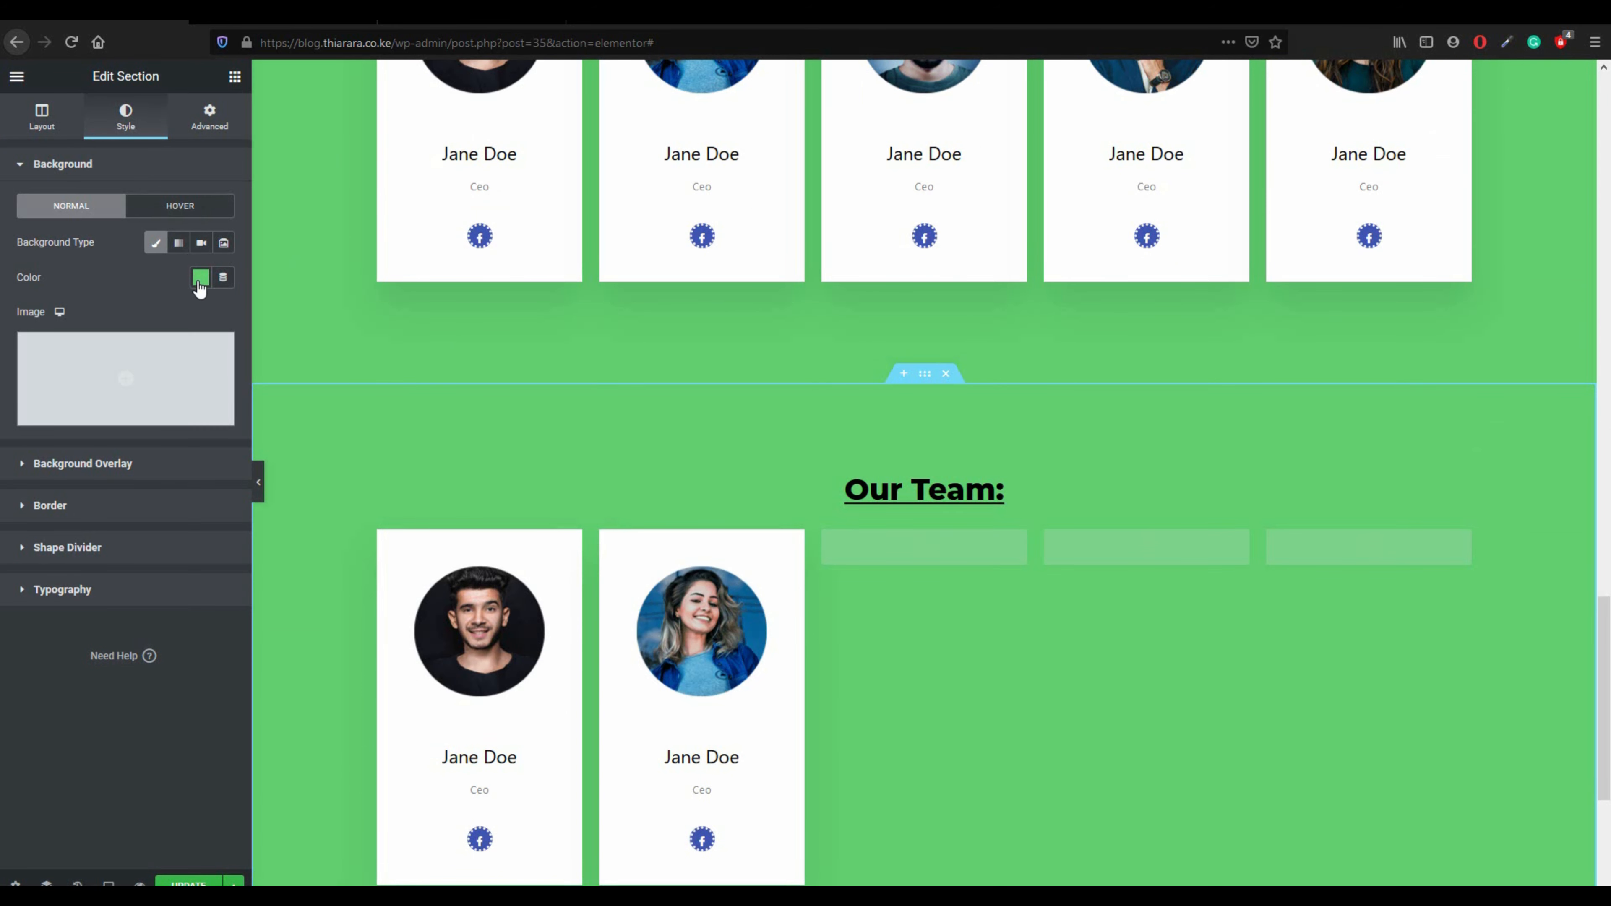
left_click(199, 276)
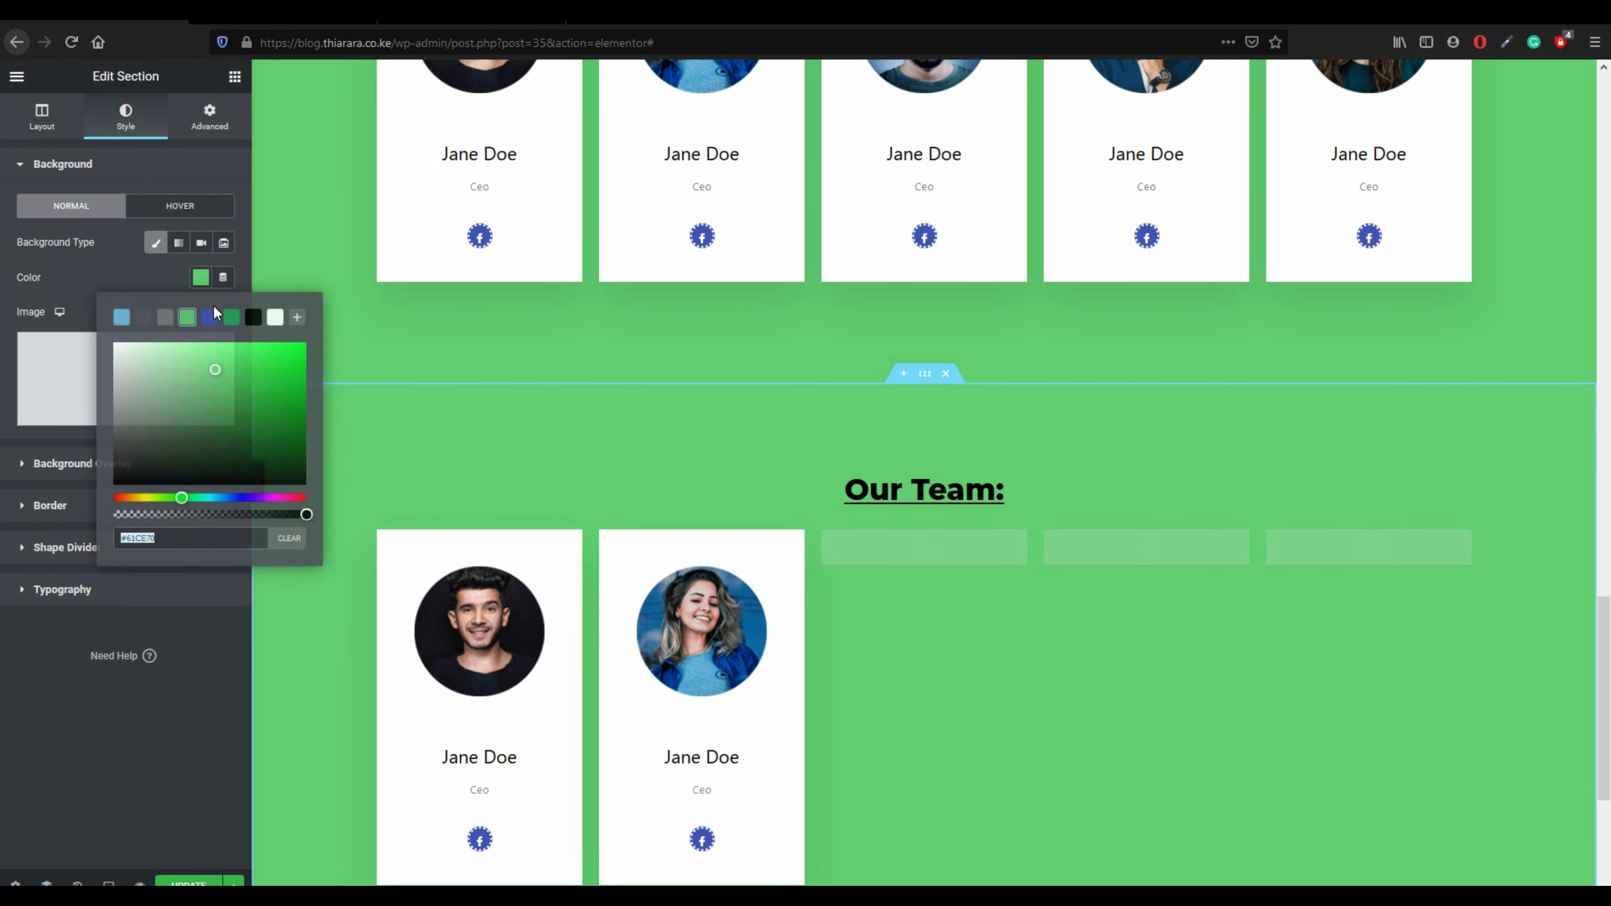
left_click(253, 318)
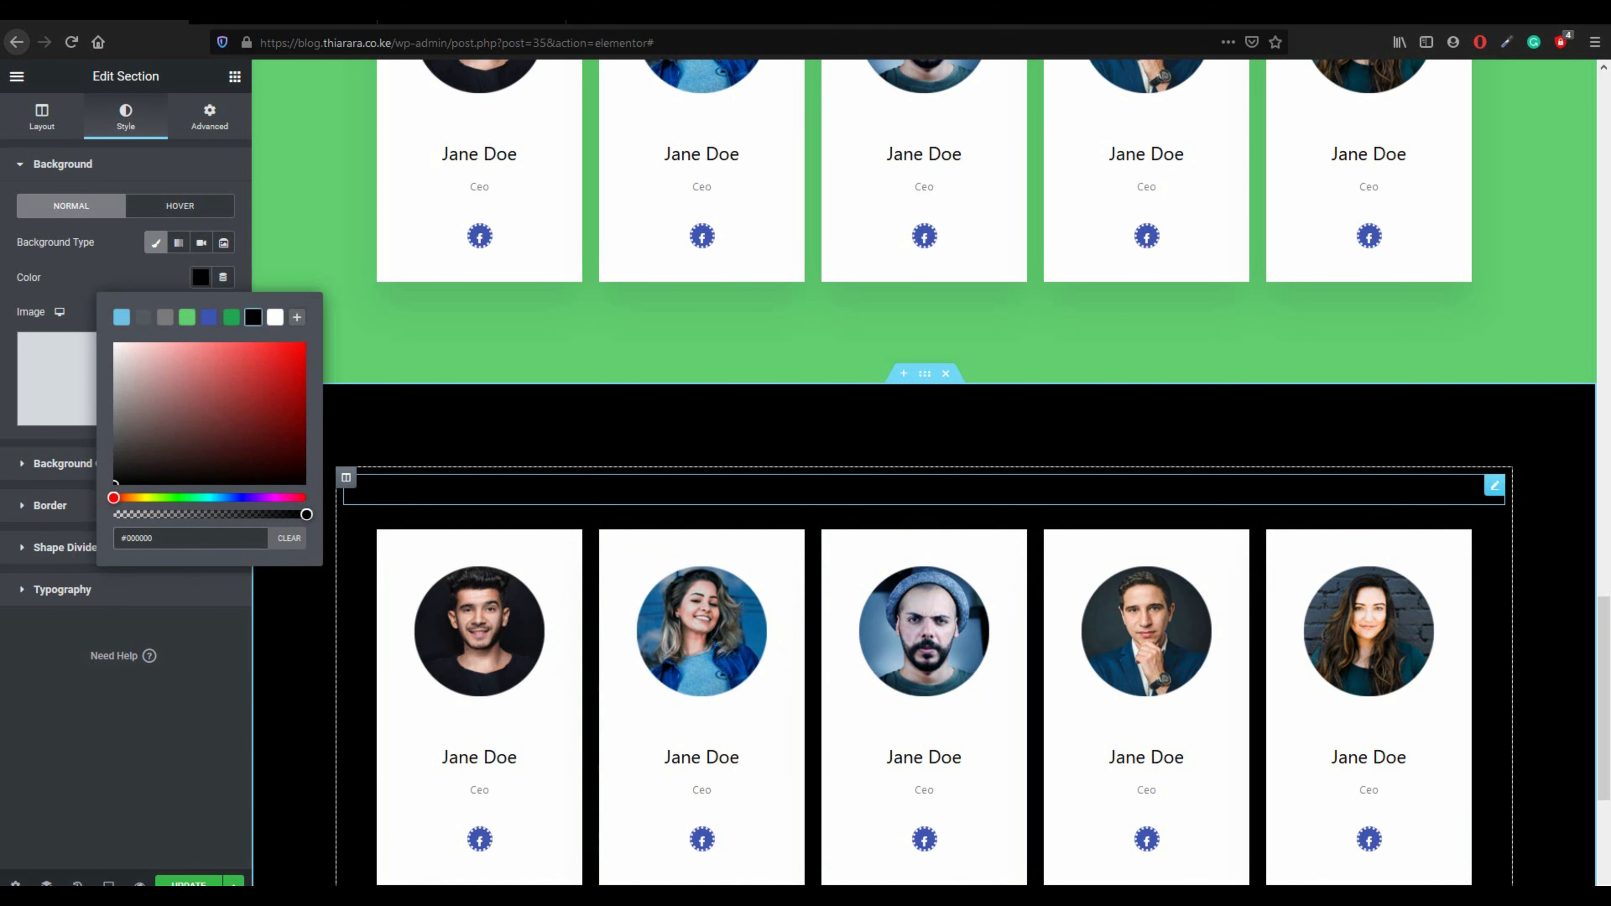
- Set the text color of the heading in the black section to the white preset #FFFFFF
left_click(1494, 486)
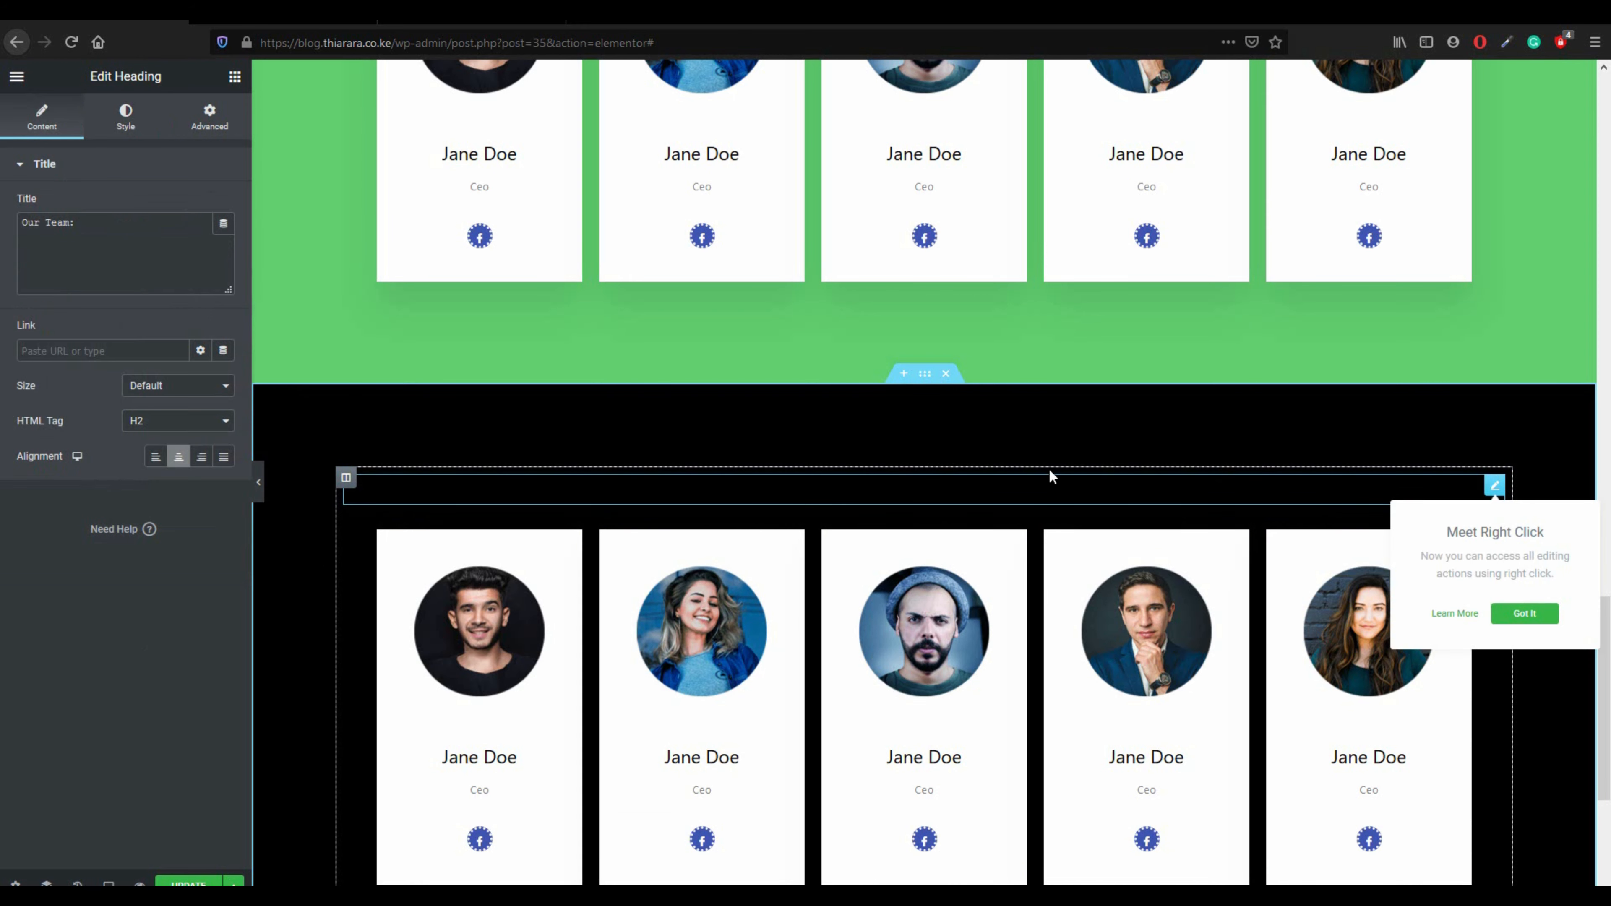
left_click(124, 116)
left_click(200, 208)
left_click(275, 247)
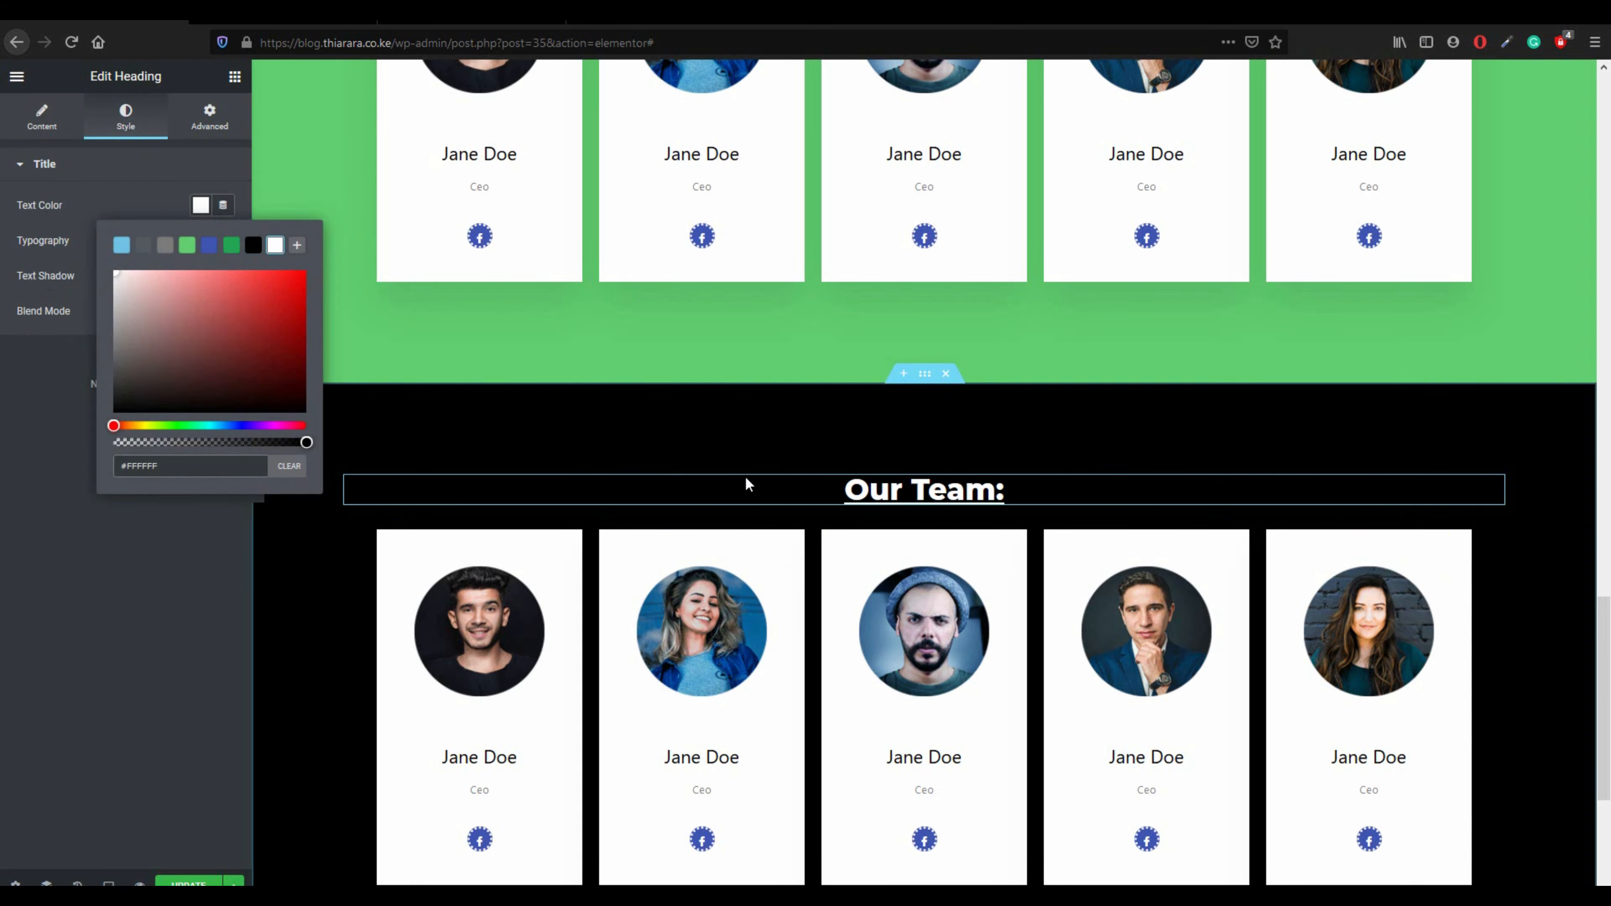
- Delete the inner section holding the five team cards from the black section
scroll(951, 456, "down", 4)
scroll(1206, 447, "up", 1)
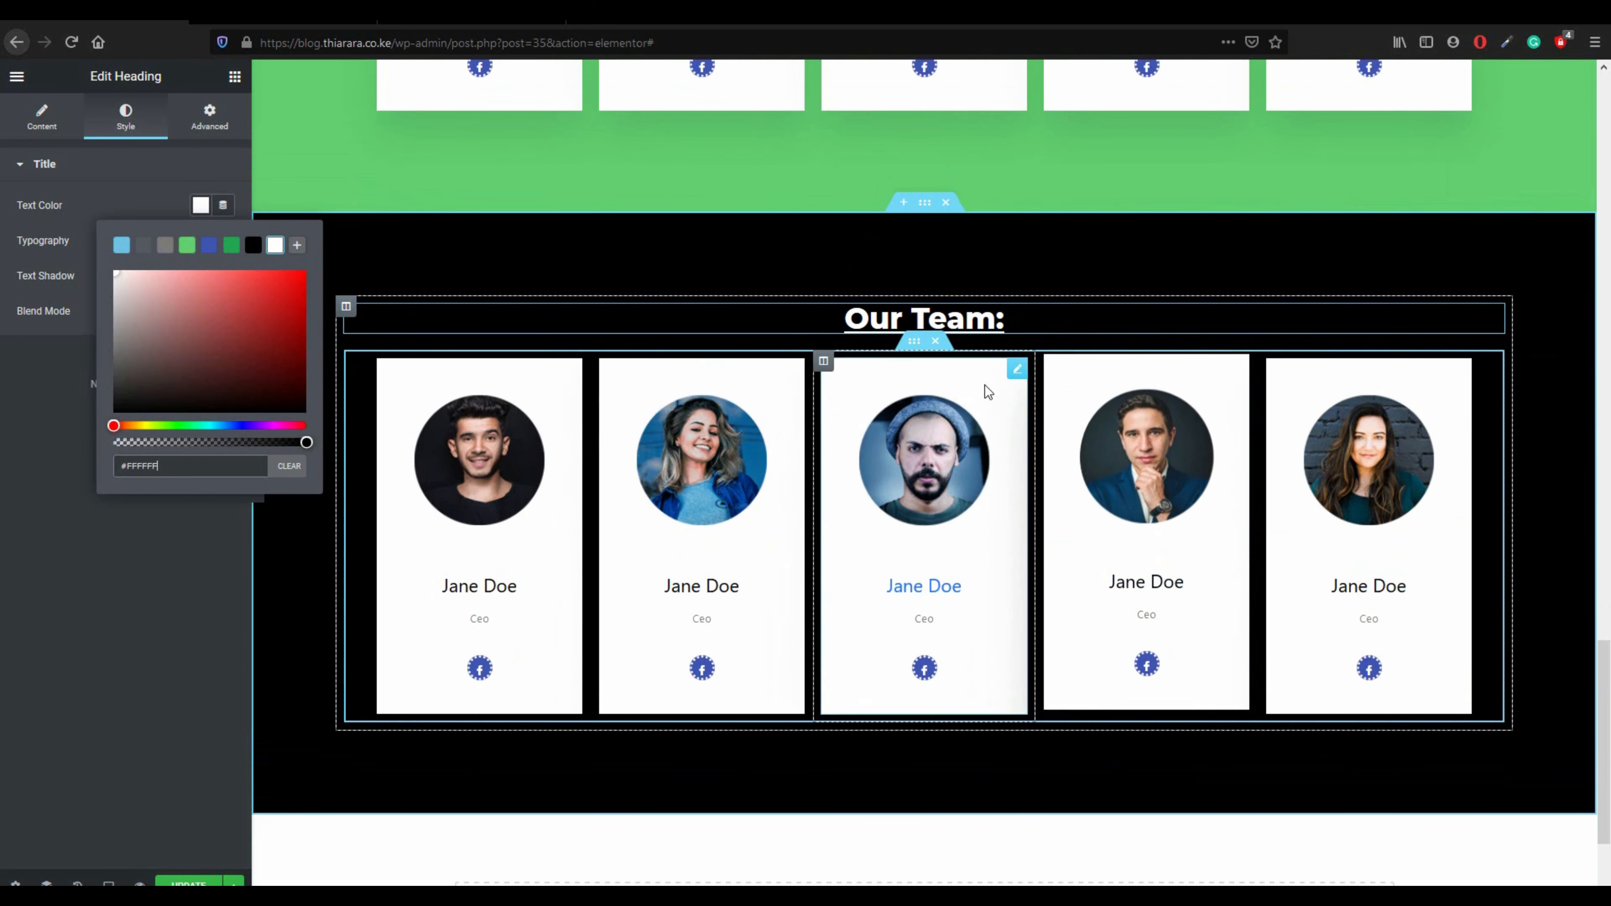
left_click(934, 341)
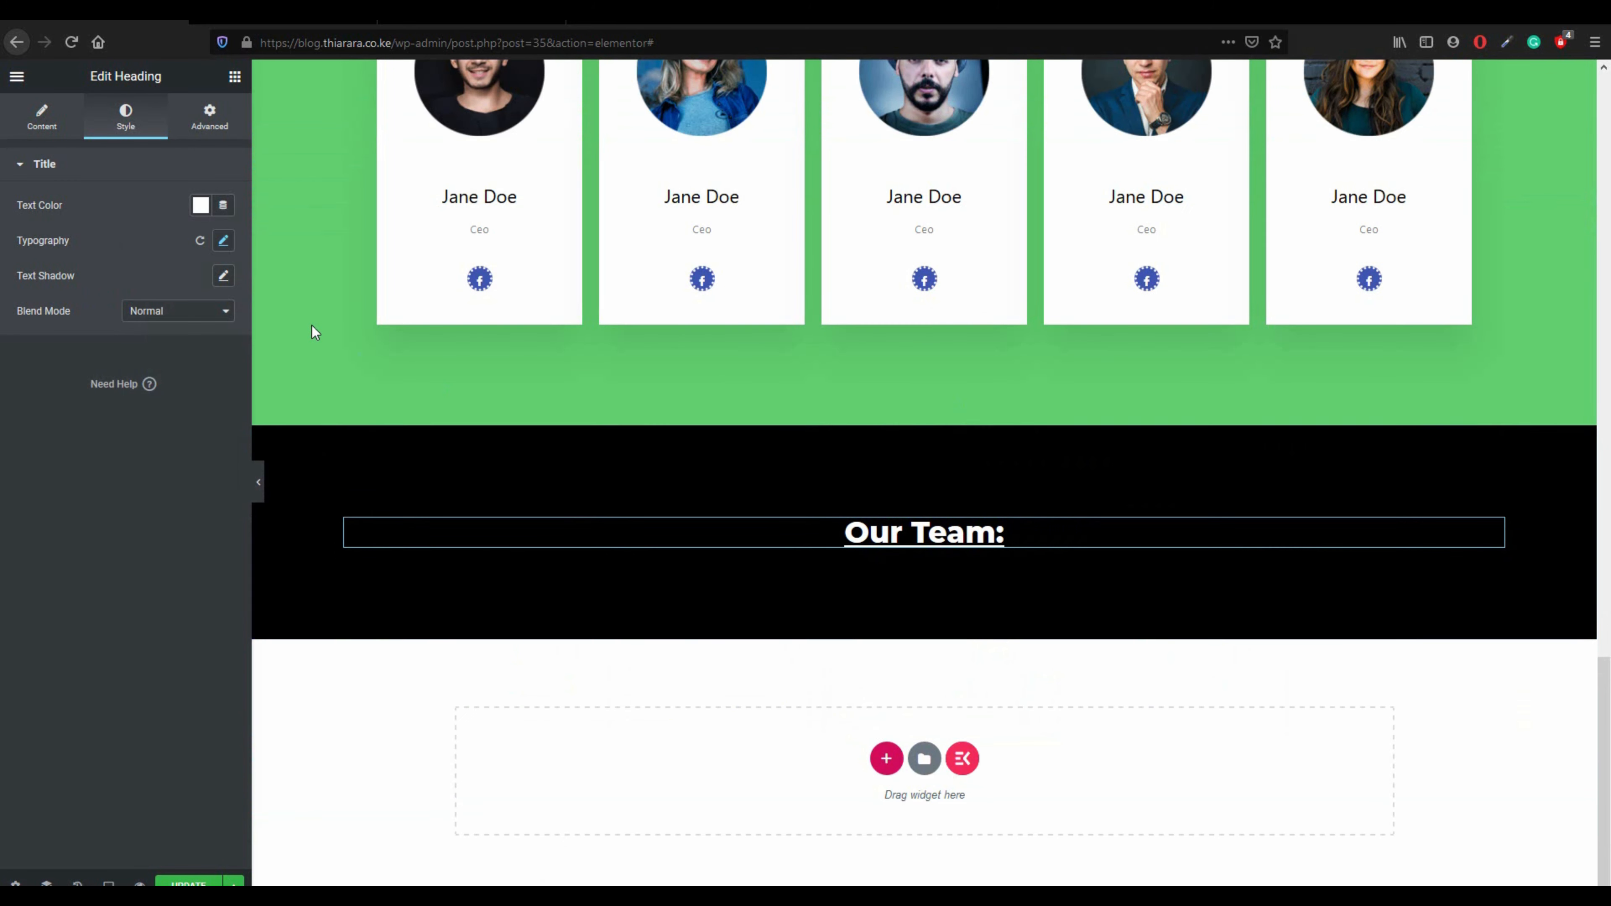
- Add an inner section below the black section's heading and delete its second column to leave a single column
left_click(235, 77)
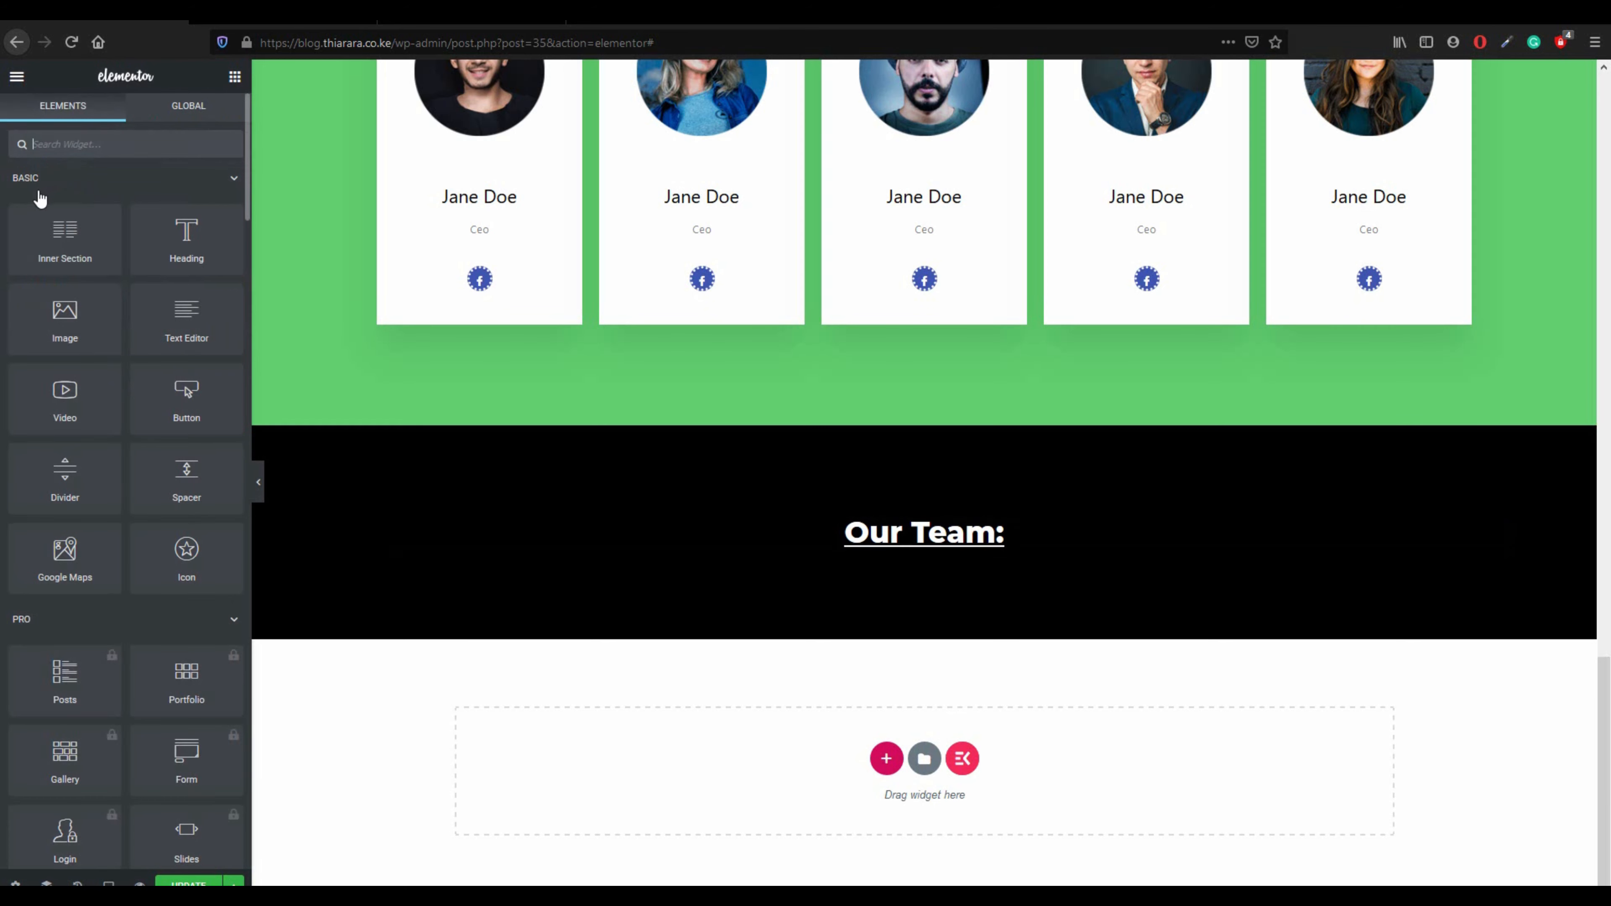
left_click_drag(68, 237, 894, 564)
right_click(955, 584)
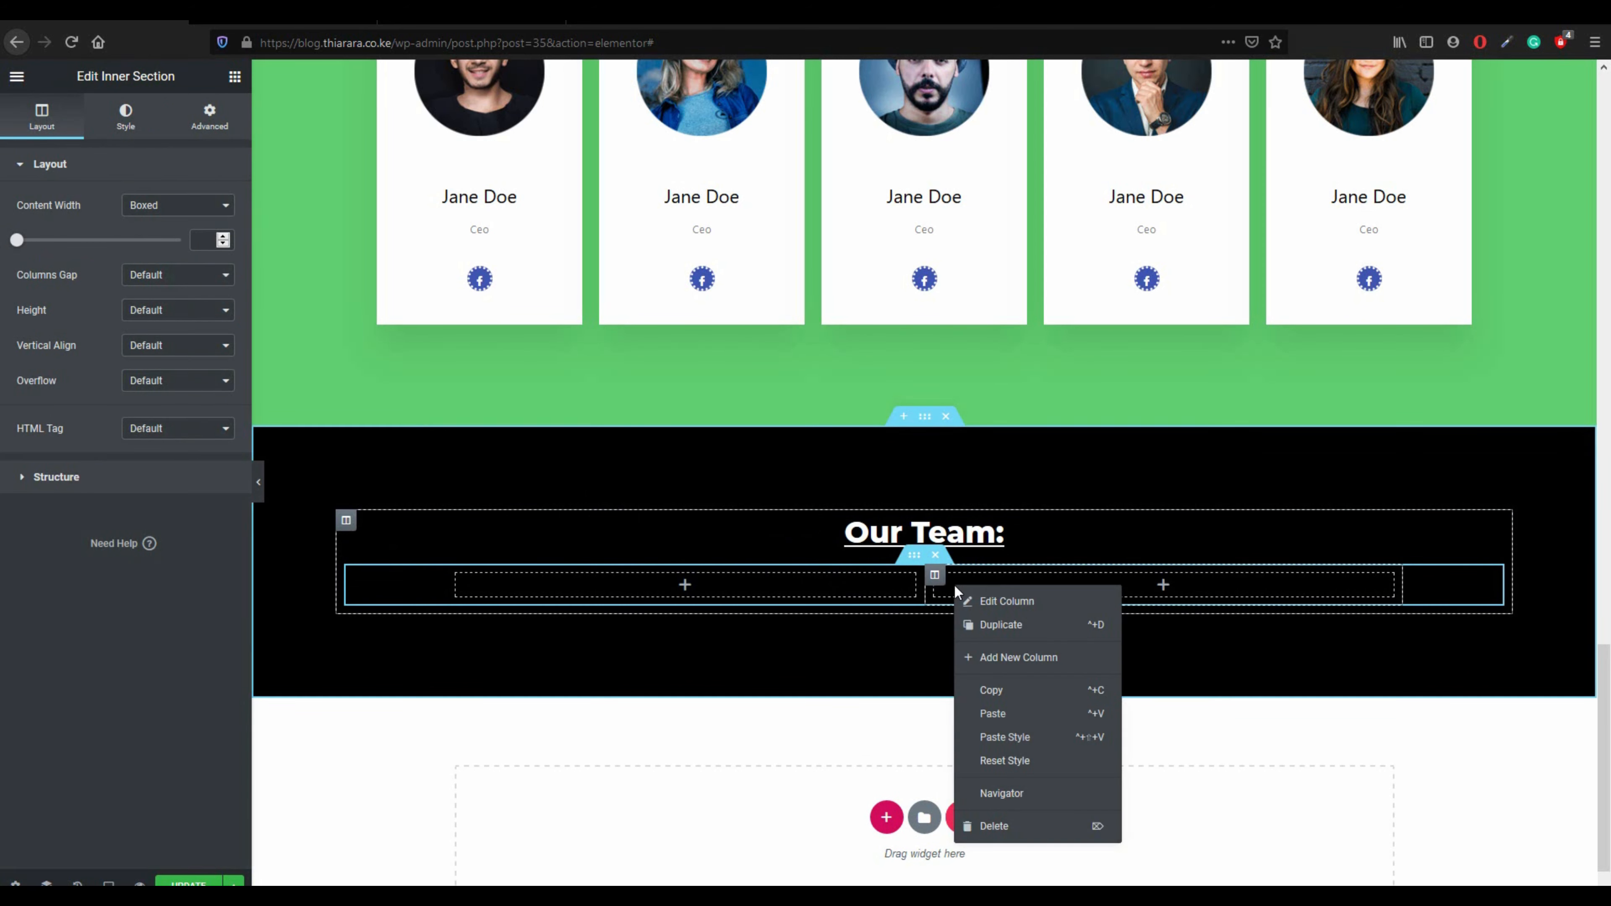
left_click(1010, 828)
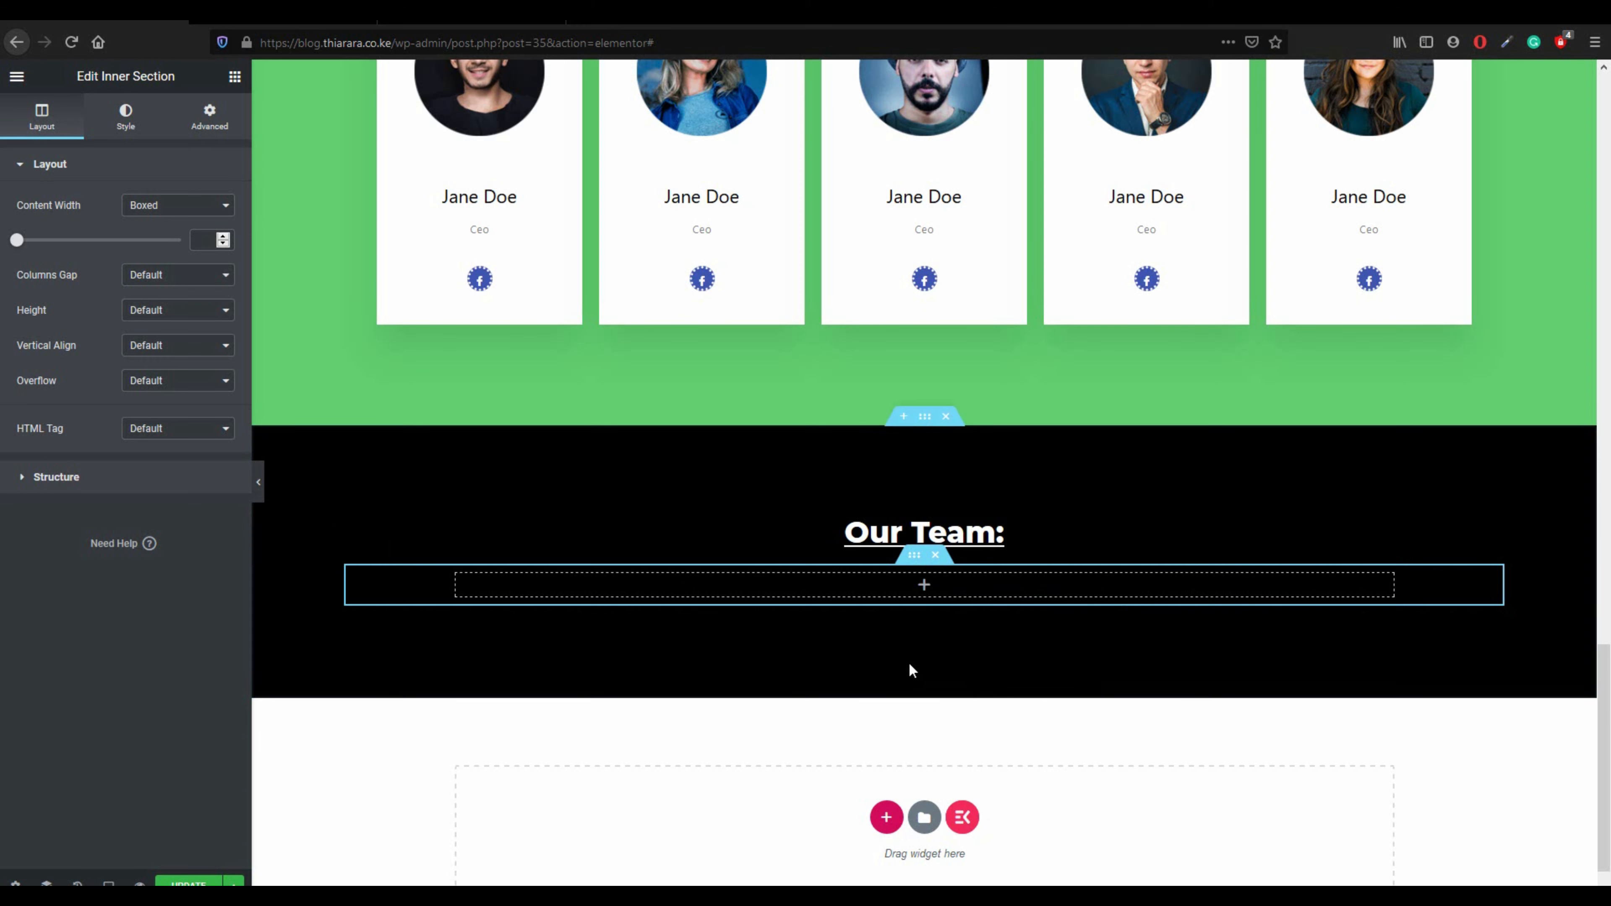
- Search the widgets for "Fa" and place the FAQ widget in the empty column below the black section's heading
left_click(235, 78)
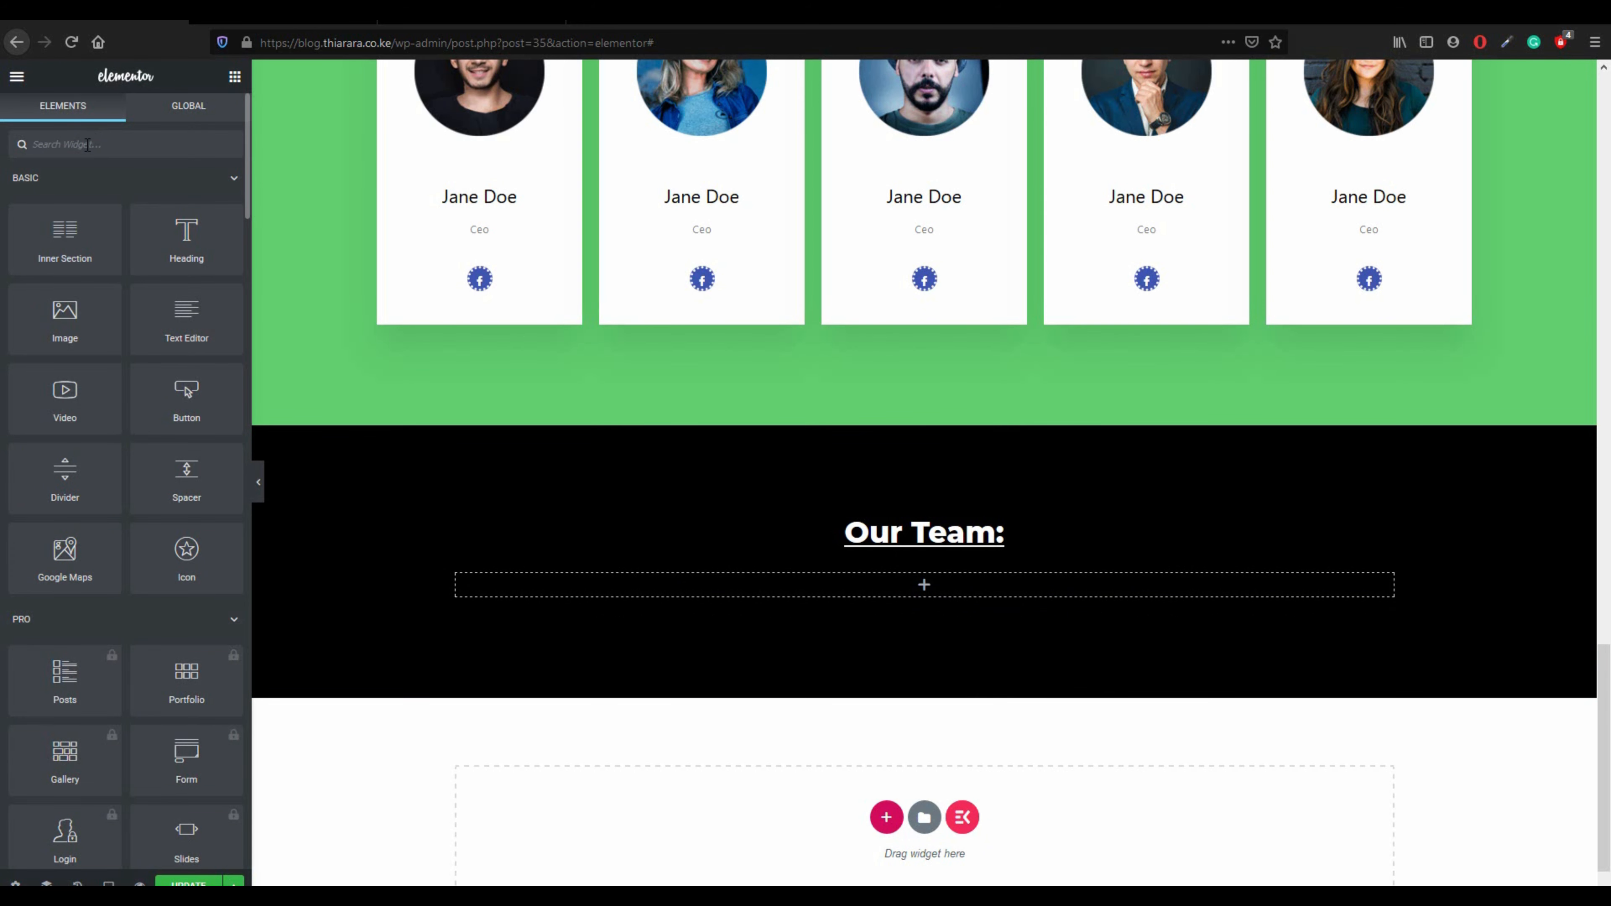
type("Fa")
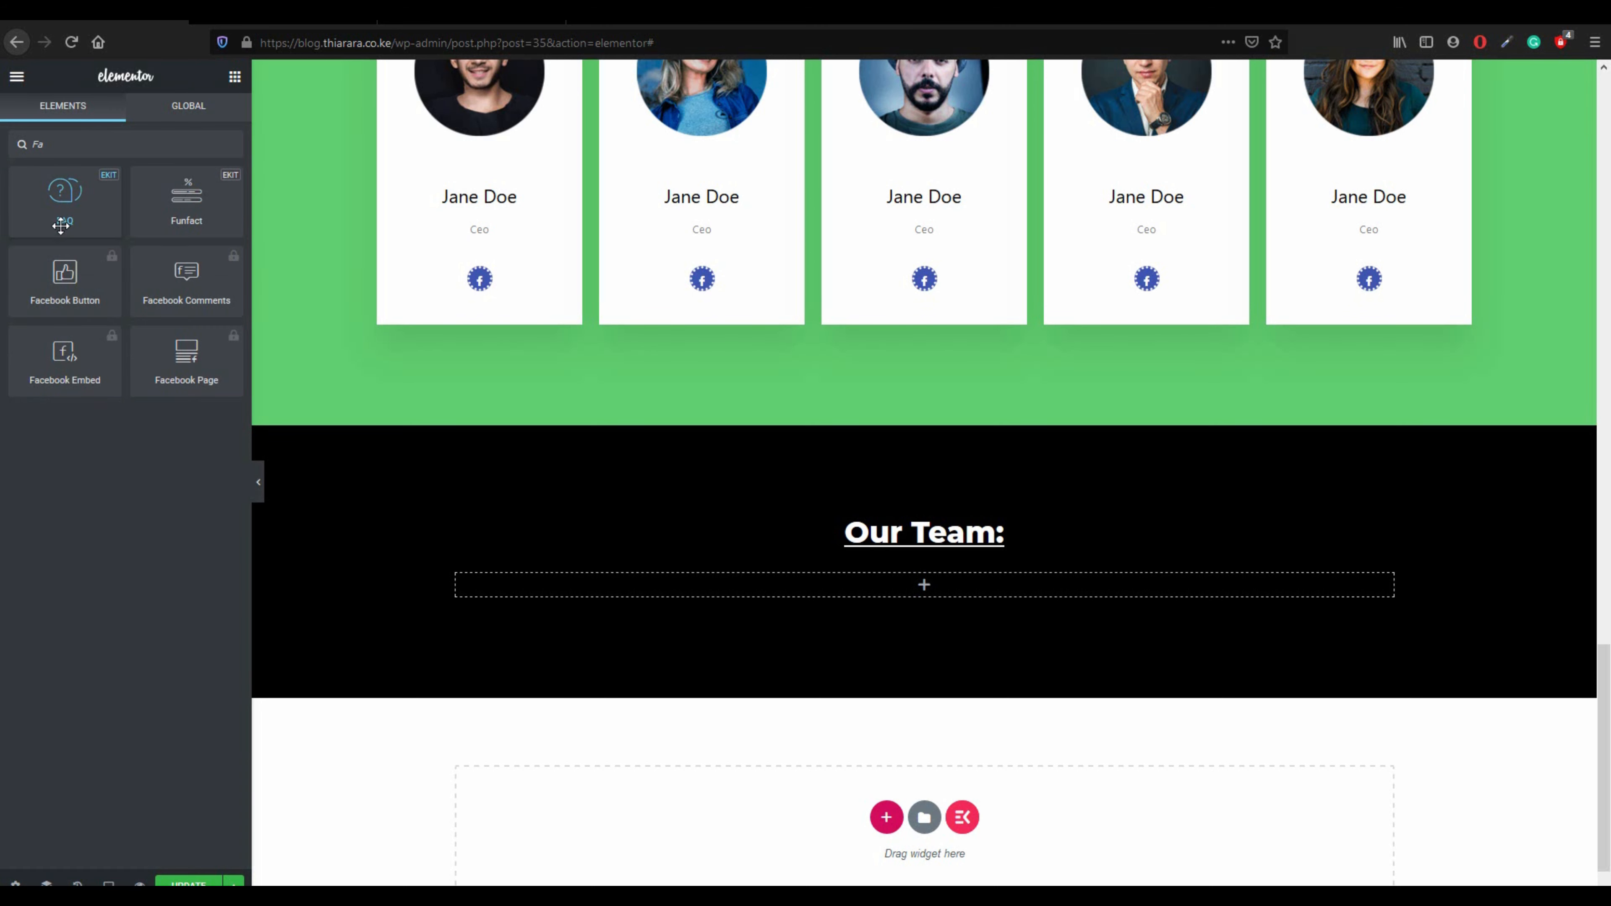
left_click_drag(68, 215, 739, 592)
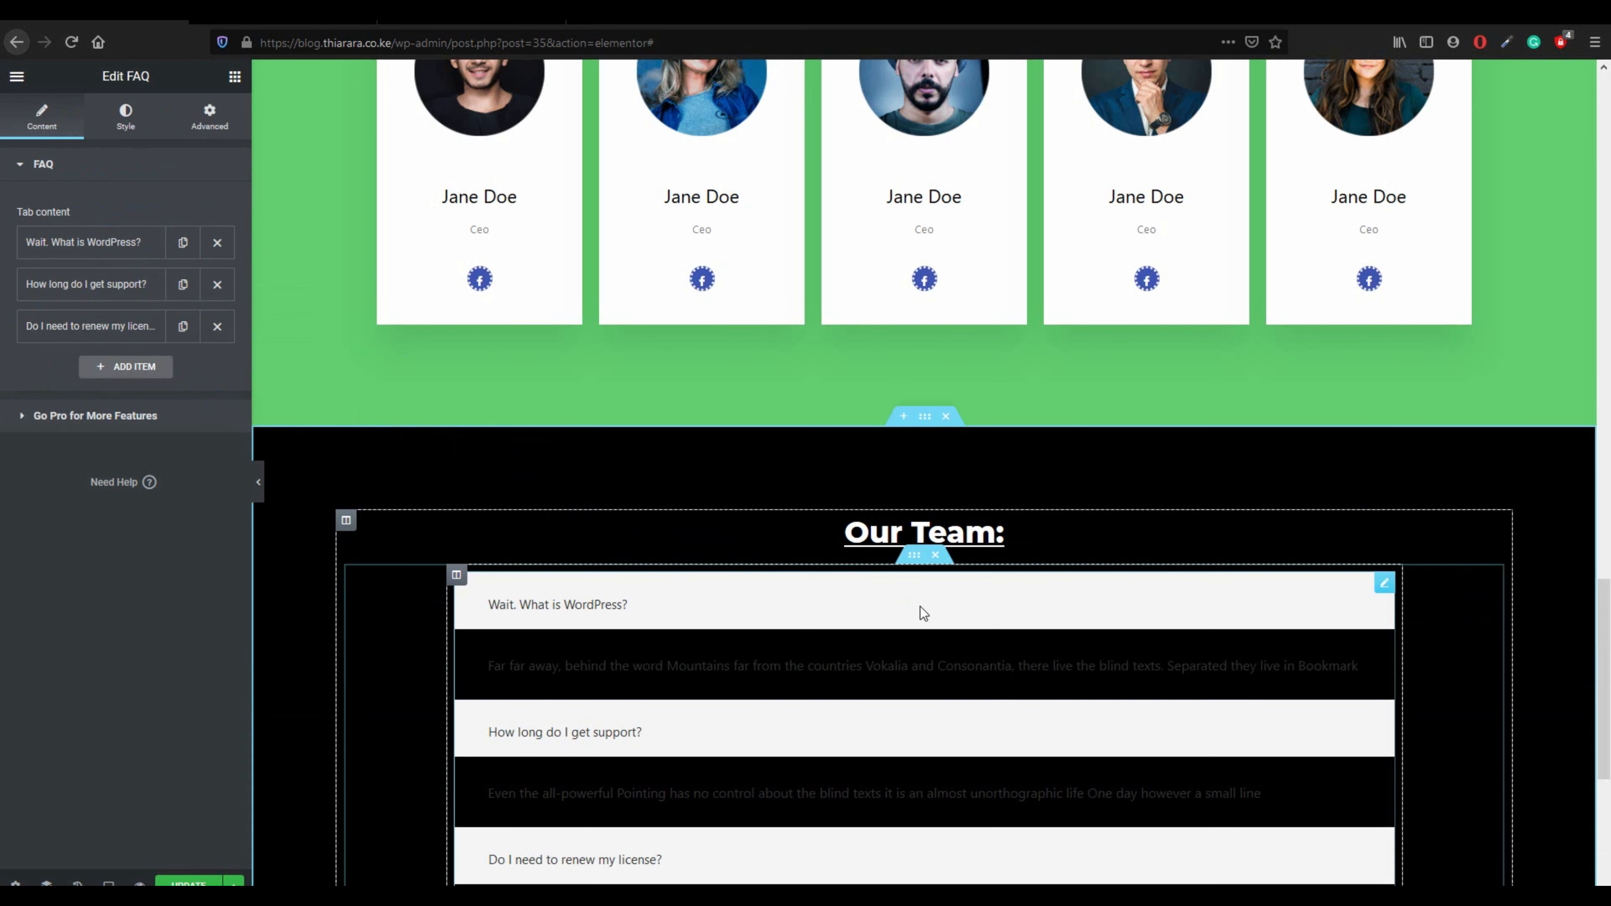
- Examine the title and content fields of the first FAQ item, then collapse the FAQ settings
scroll(686, 604, "down", 4)
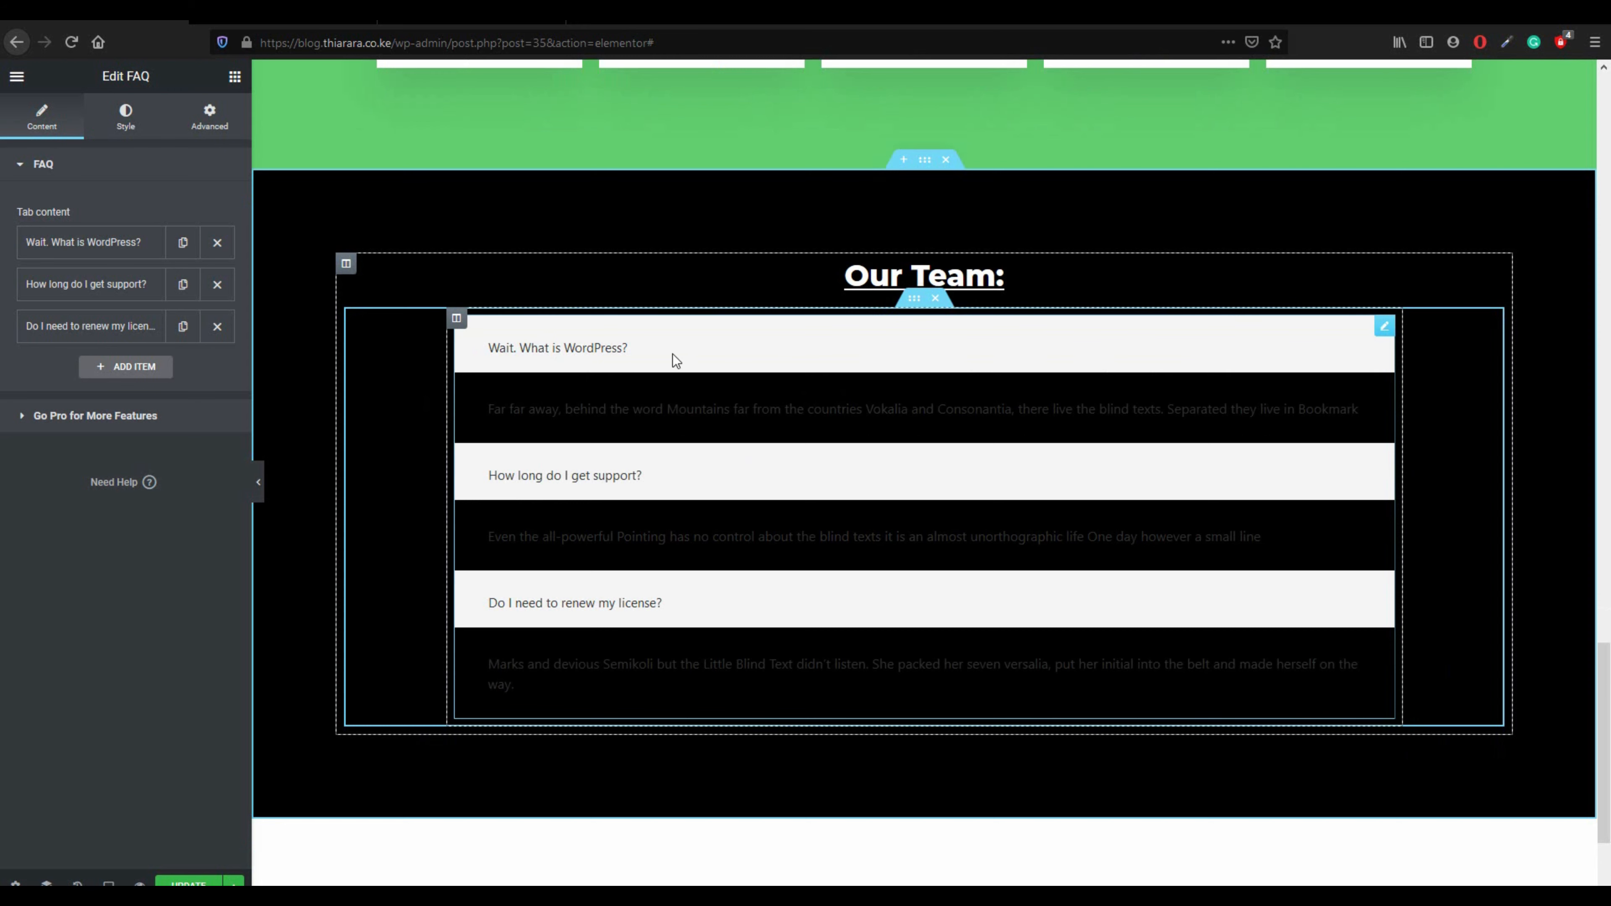
left_click(140, 253)
left_click_drag(176, 301, 29, 301)
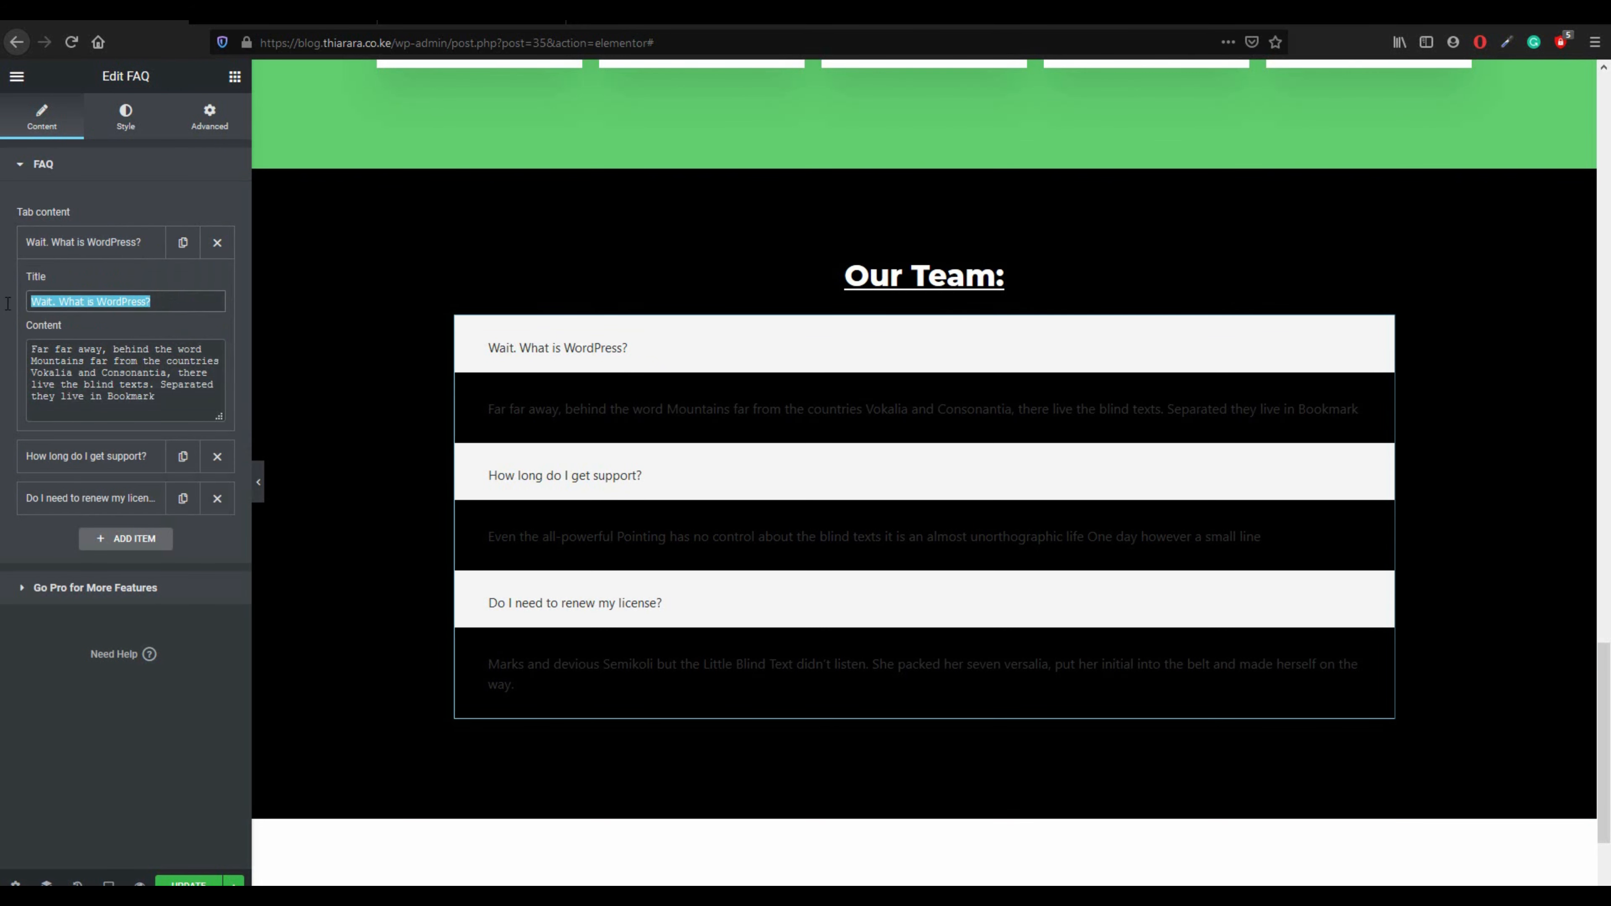
left_click(170, 310)
left_click_drag(168, 307, 28, 303)
left_click(67, 168)
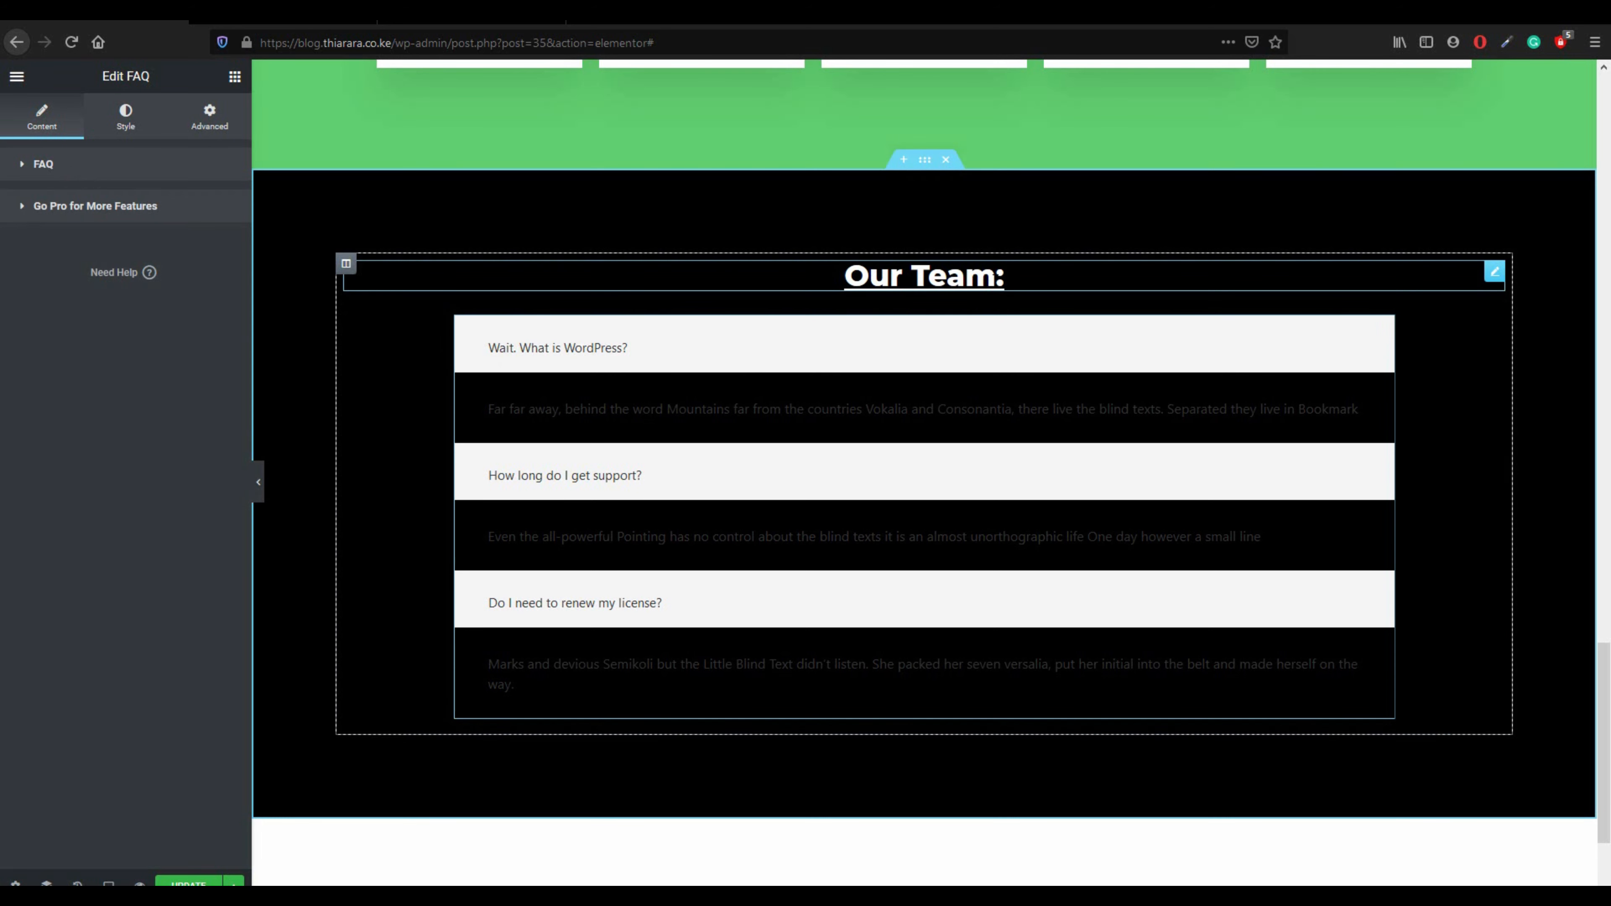
- Change the black section's heading text to "FAQ:"
left_click(1005, 277)
key("BackSpace")
key("BackSpace")
key("BackSpace")
key("BackSpace")
key("BackSpace")
key("BackSpace")
key("BackSpace")
key("BackSpace")
key("BackSpace")
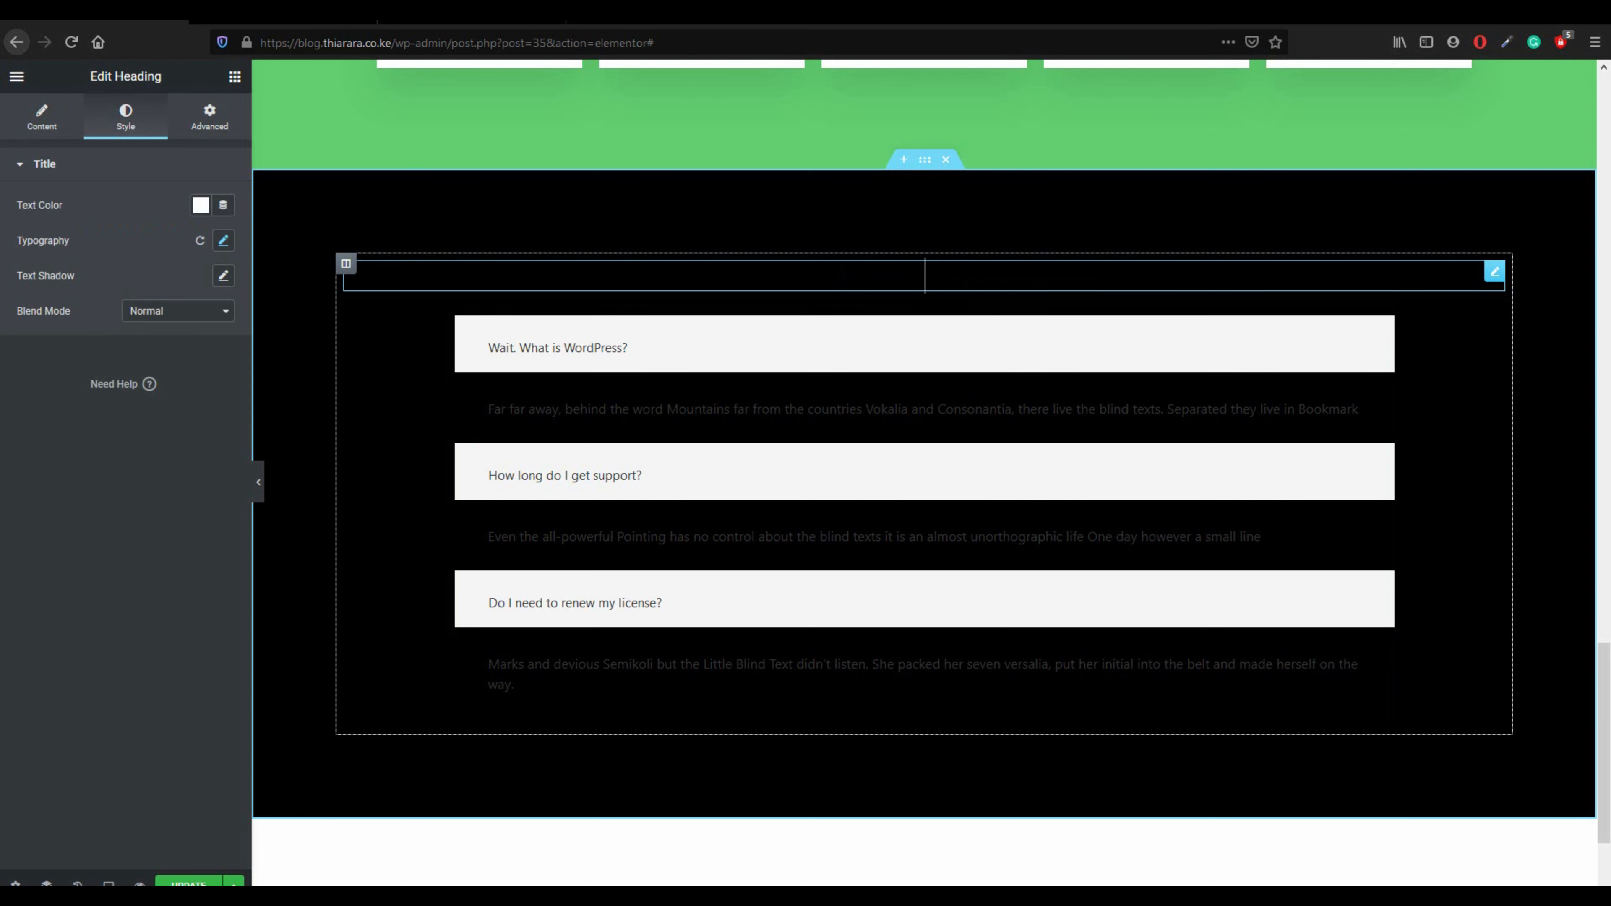
type("FAQ")
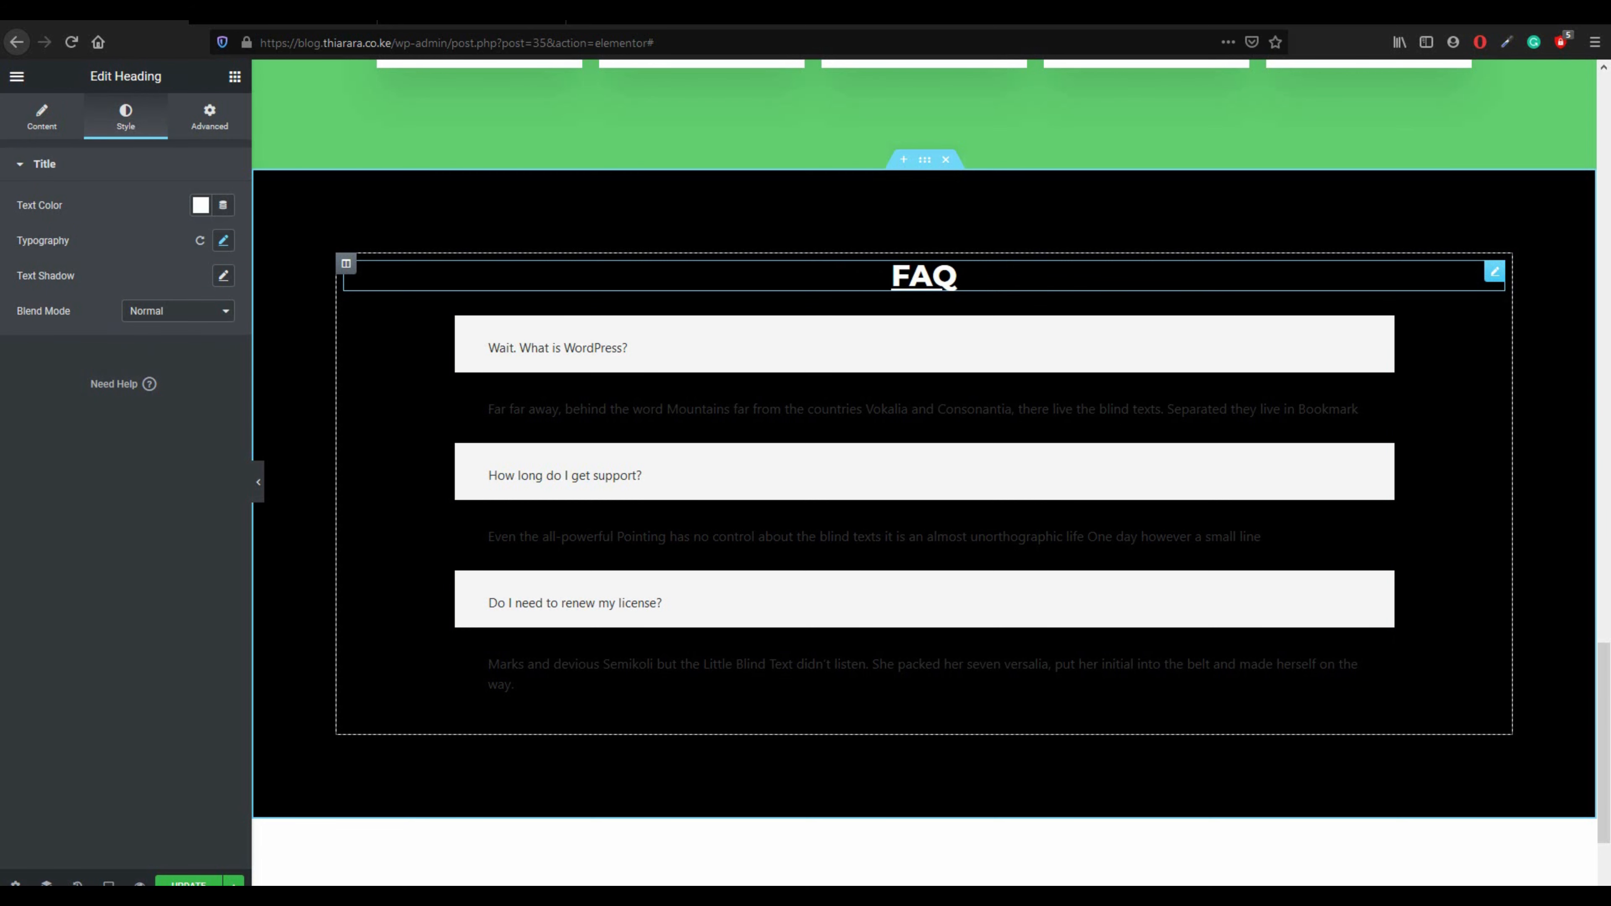
type(":")
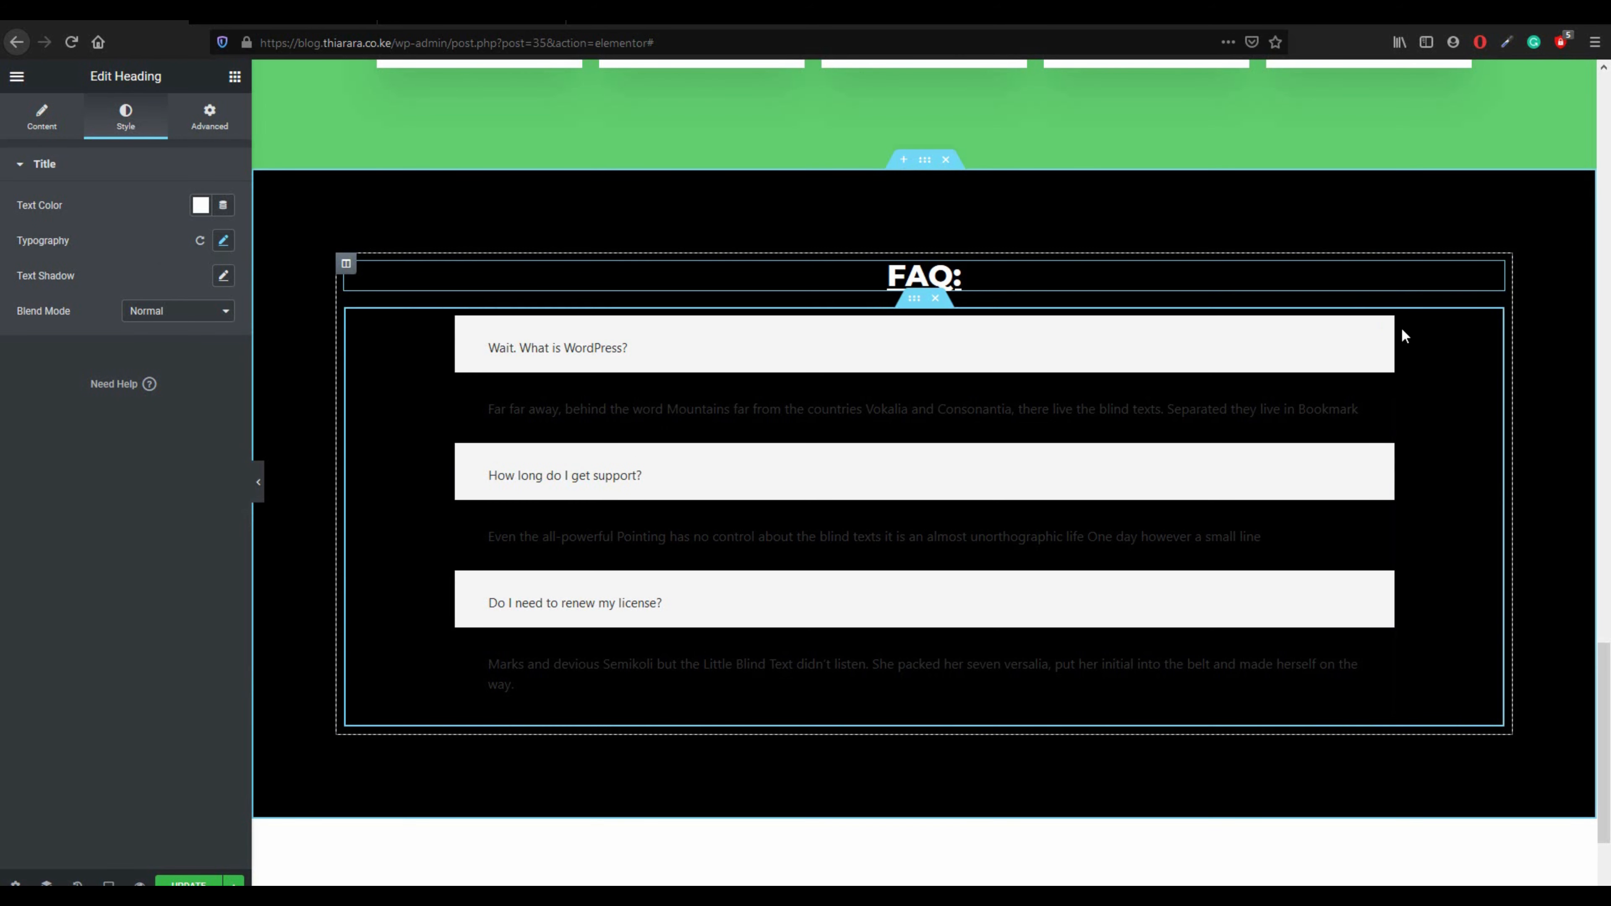
- Examine the title and content fields of the FAQ widget's second item, "How long do I get support?"
left_click(1382, 326)
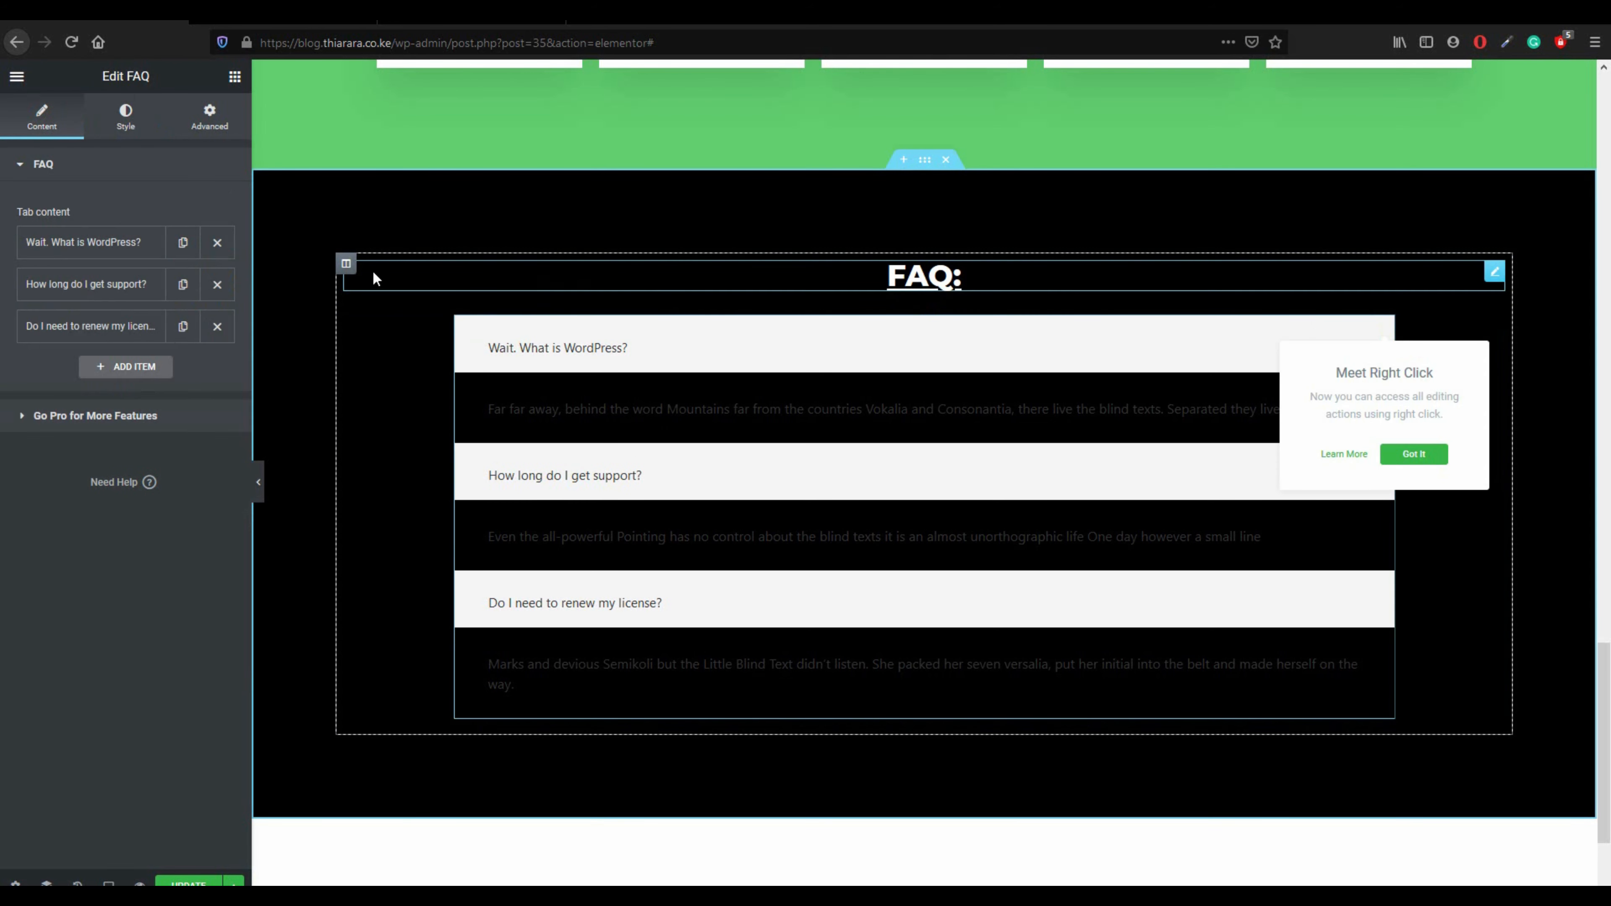
left_click(141, 290)
left_click_drag(119, 437, 18, 387)
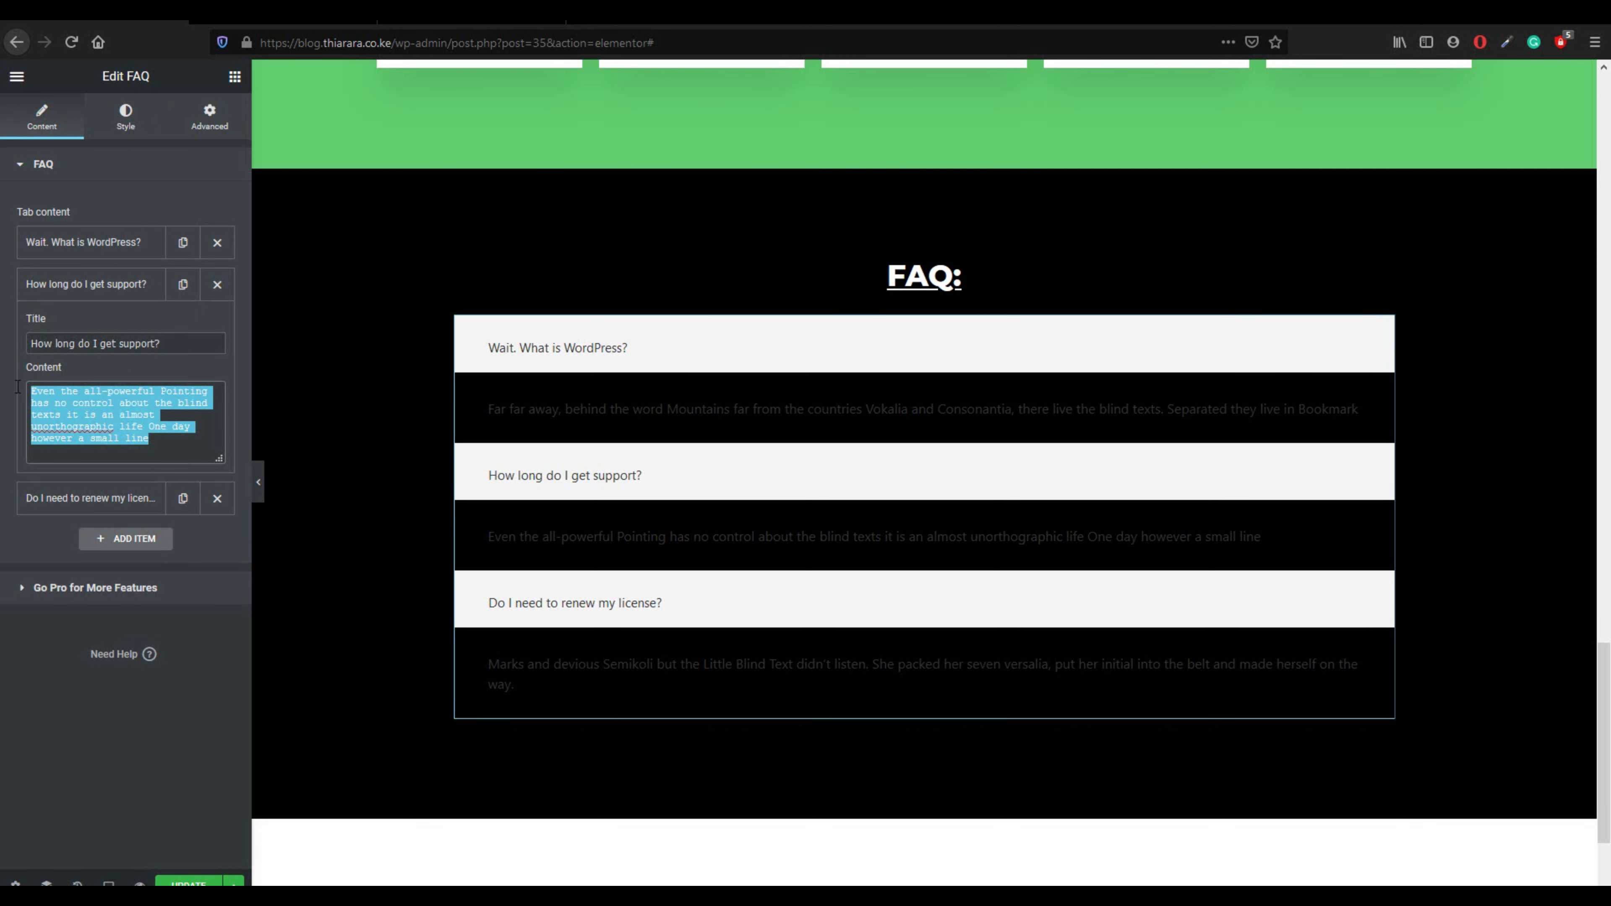
left_click(176, 446)
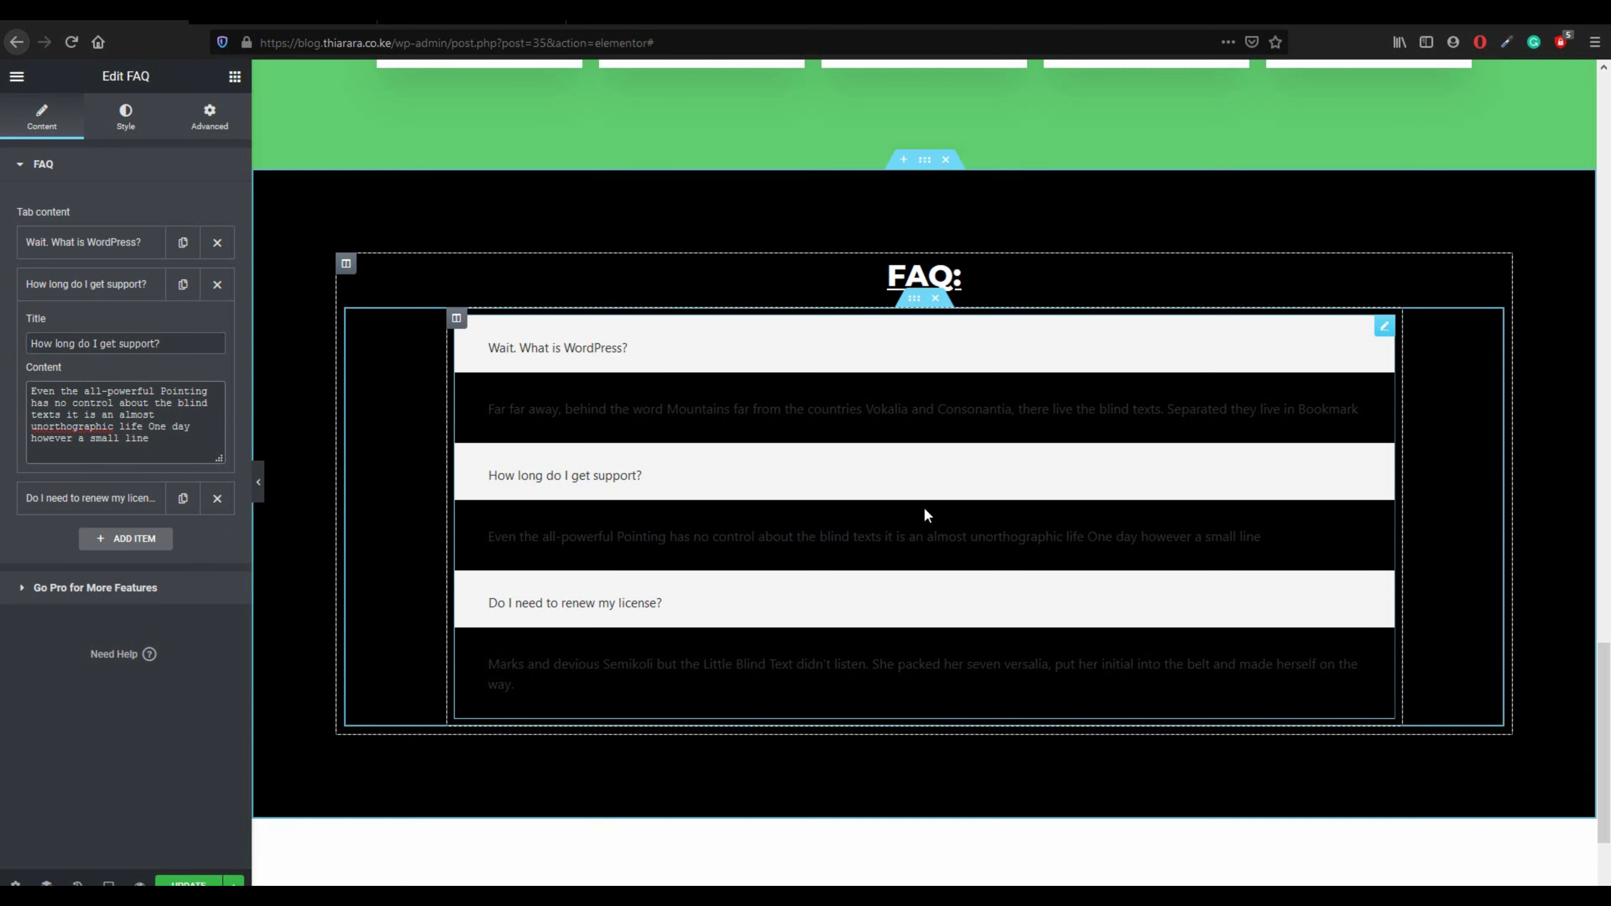
- Duplicate the whole black FAQ section
scroll(964, 536, "down", 3)
scroll(916, 381, "up", 3)
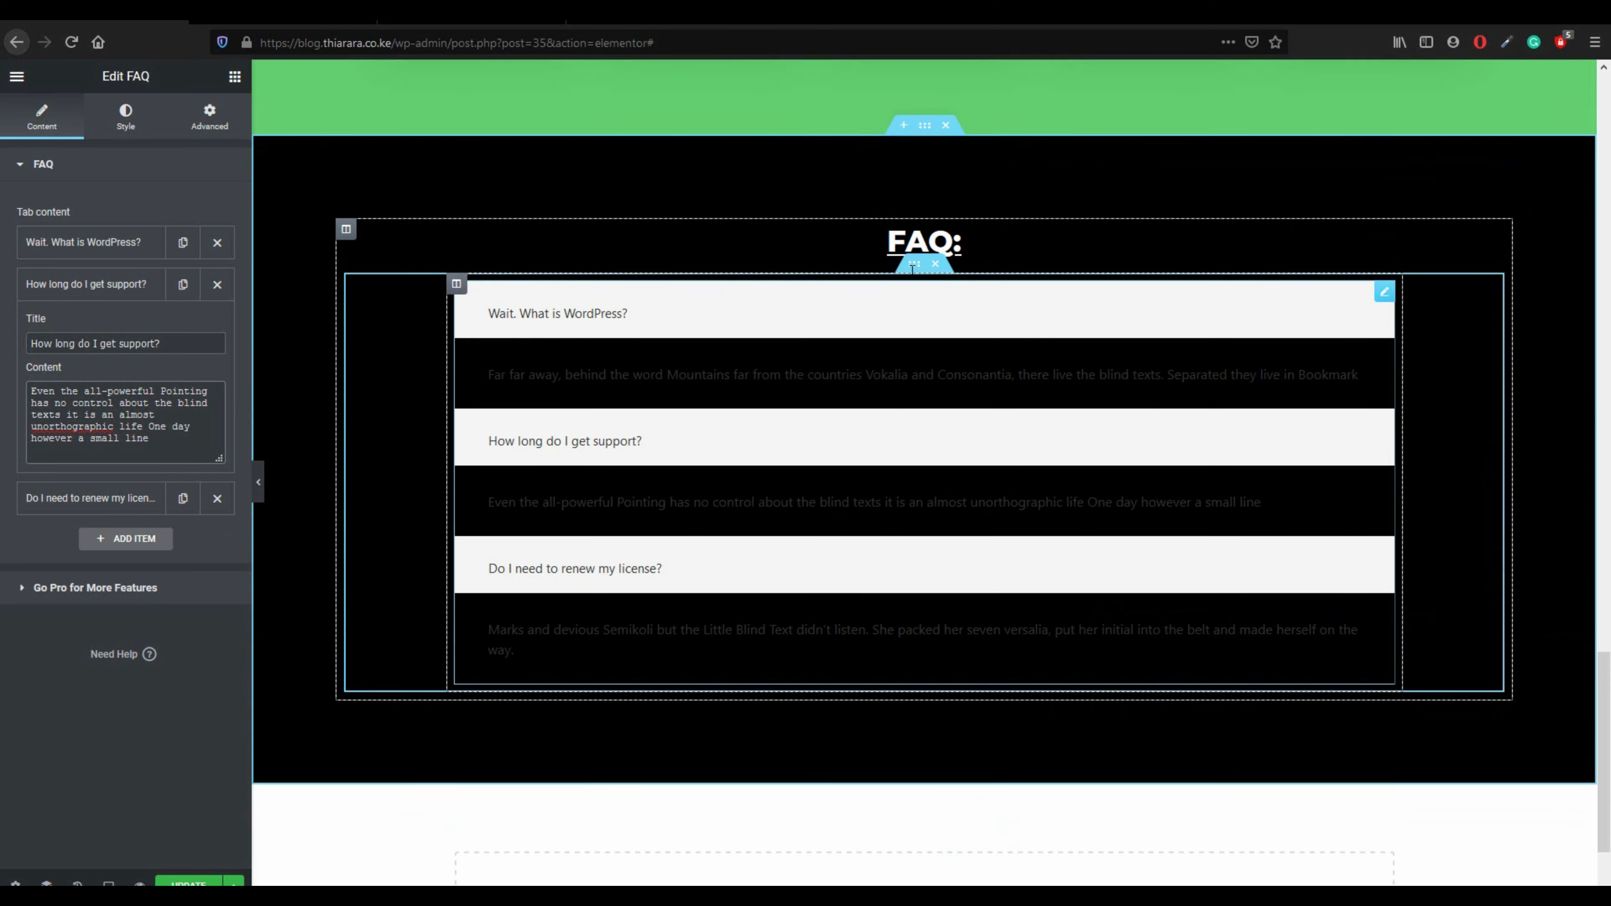
right_click(923, 158)
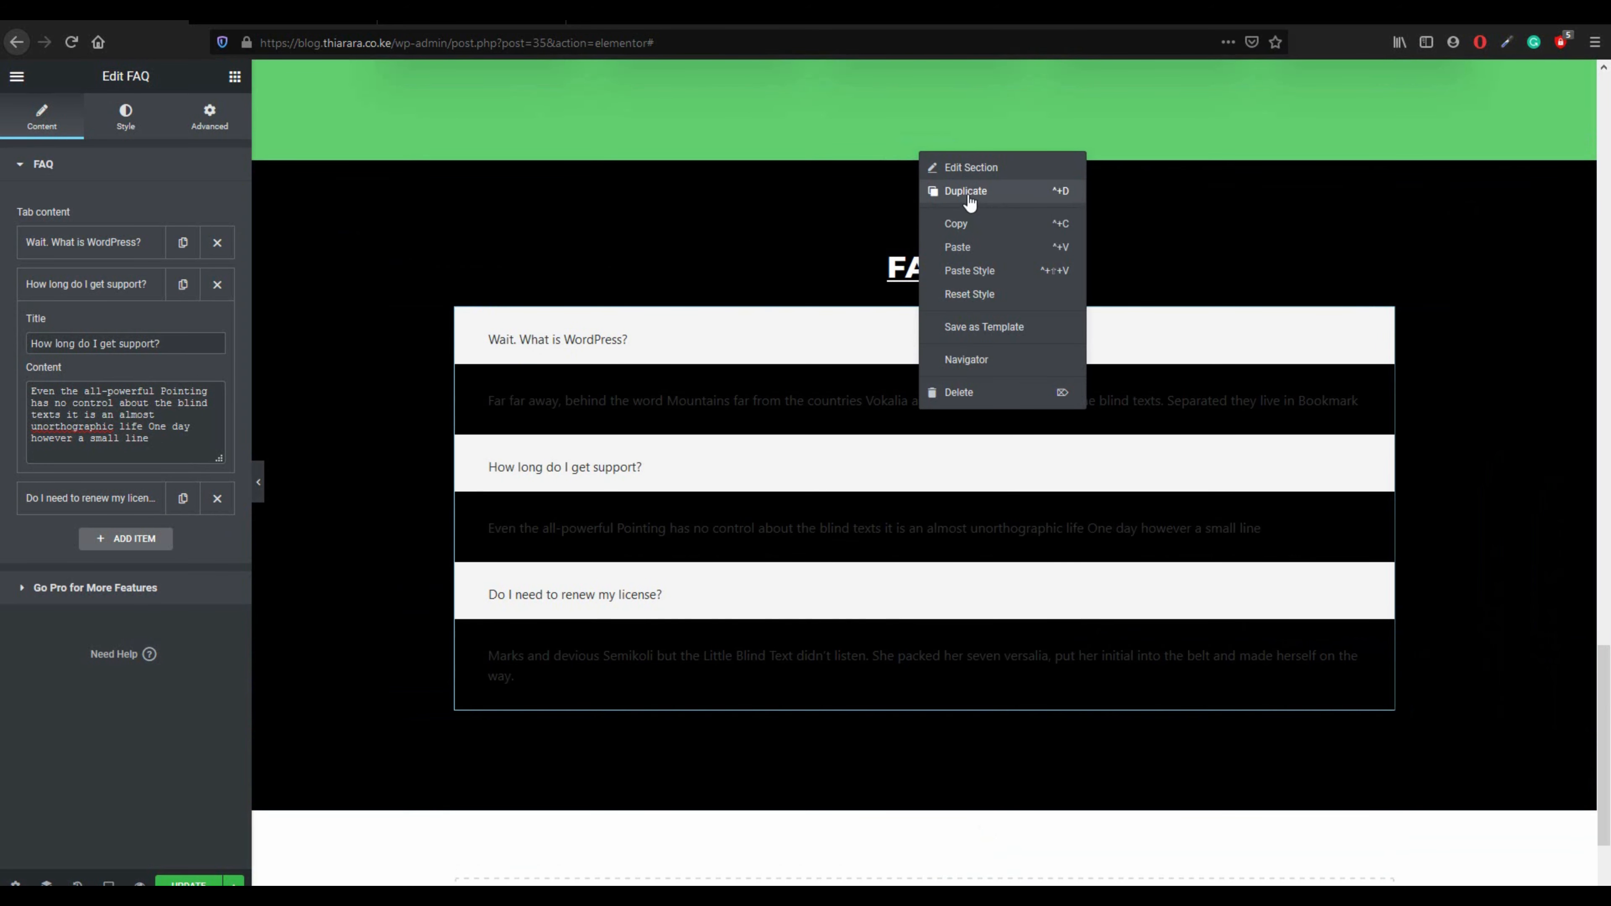
left_click(970, 195)
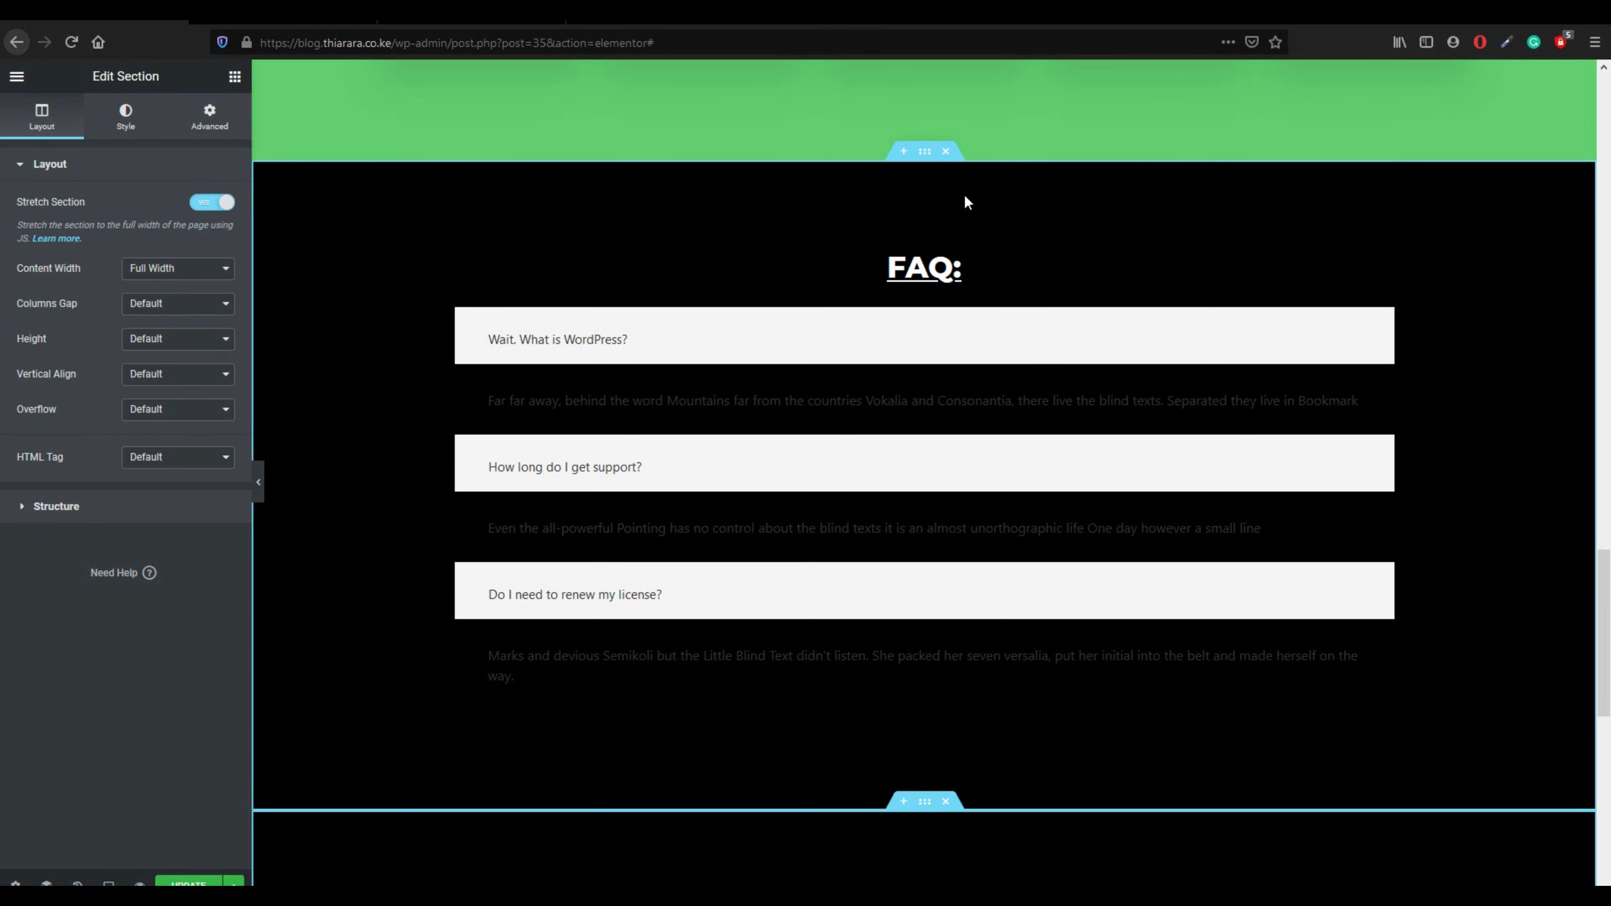
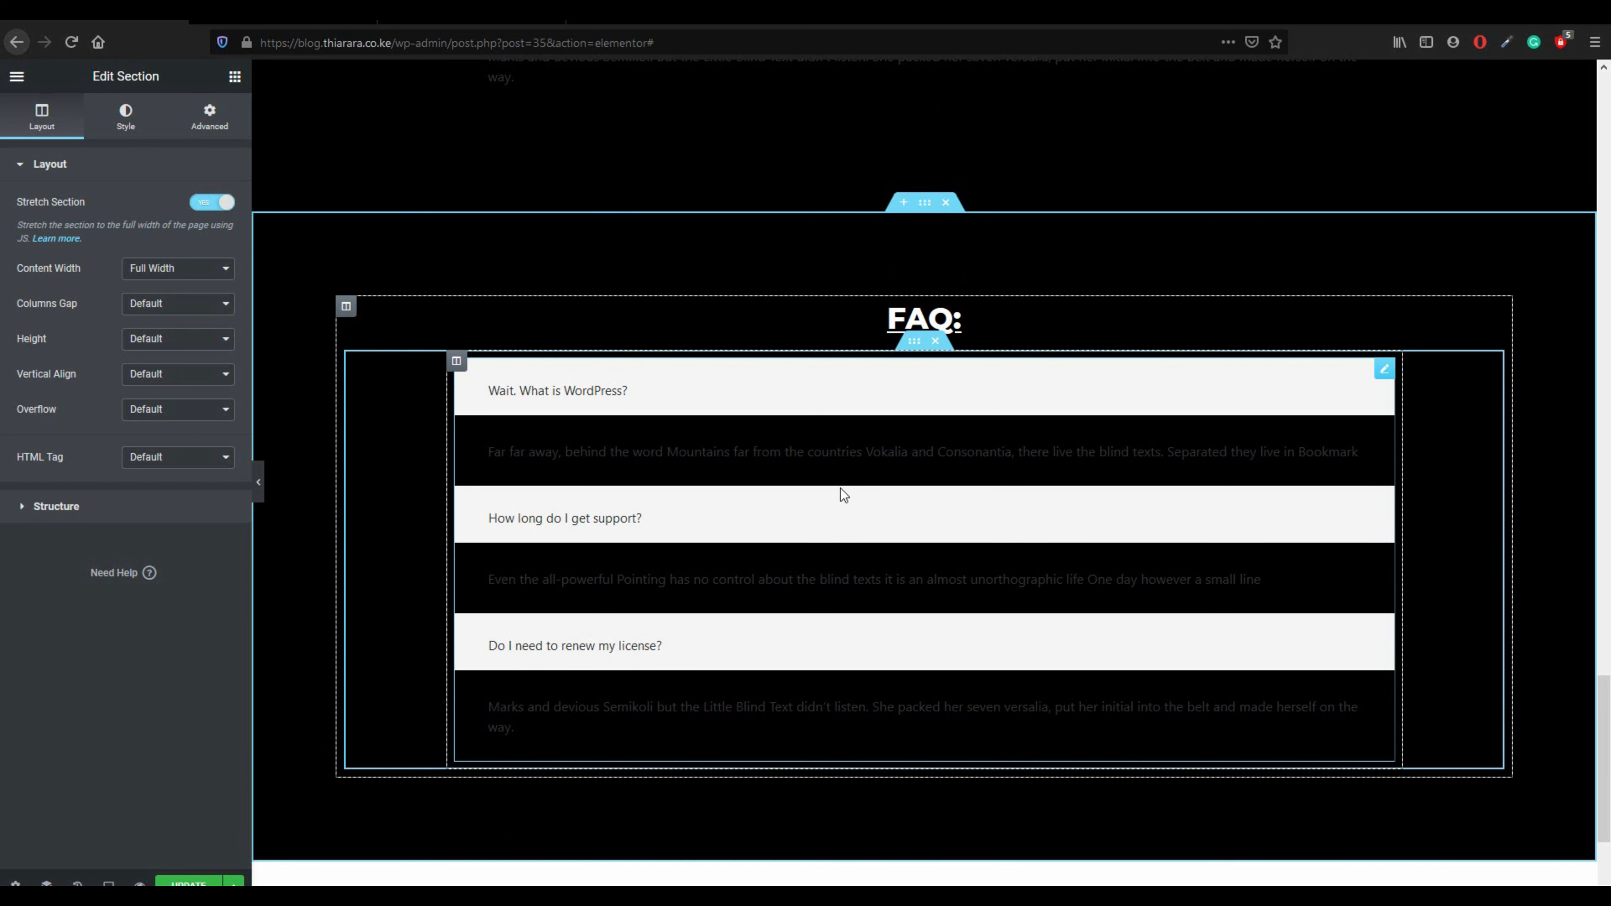
- Change the duplicated section's heading text to "Connect with us:"
left_click(958, 321)
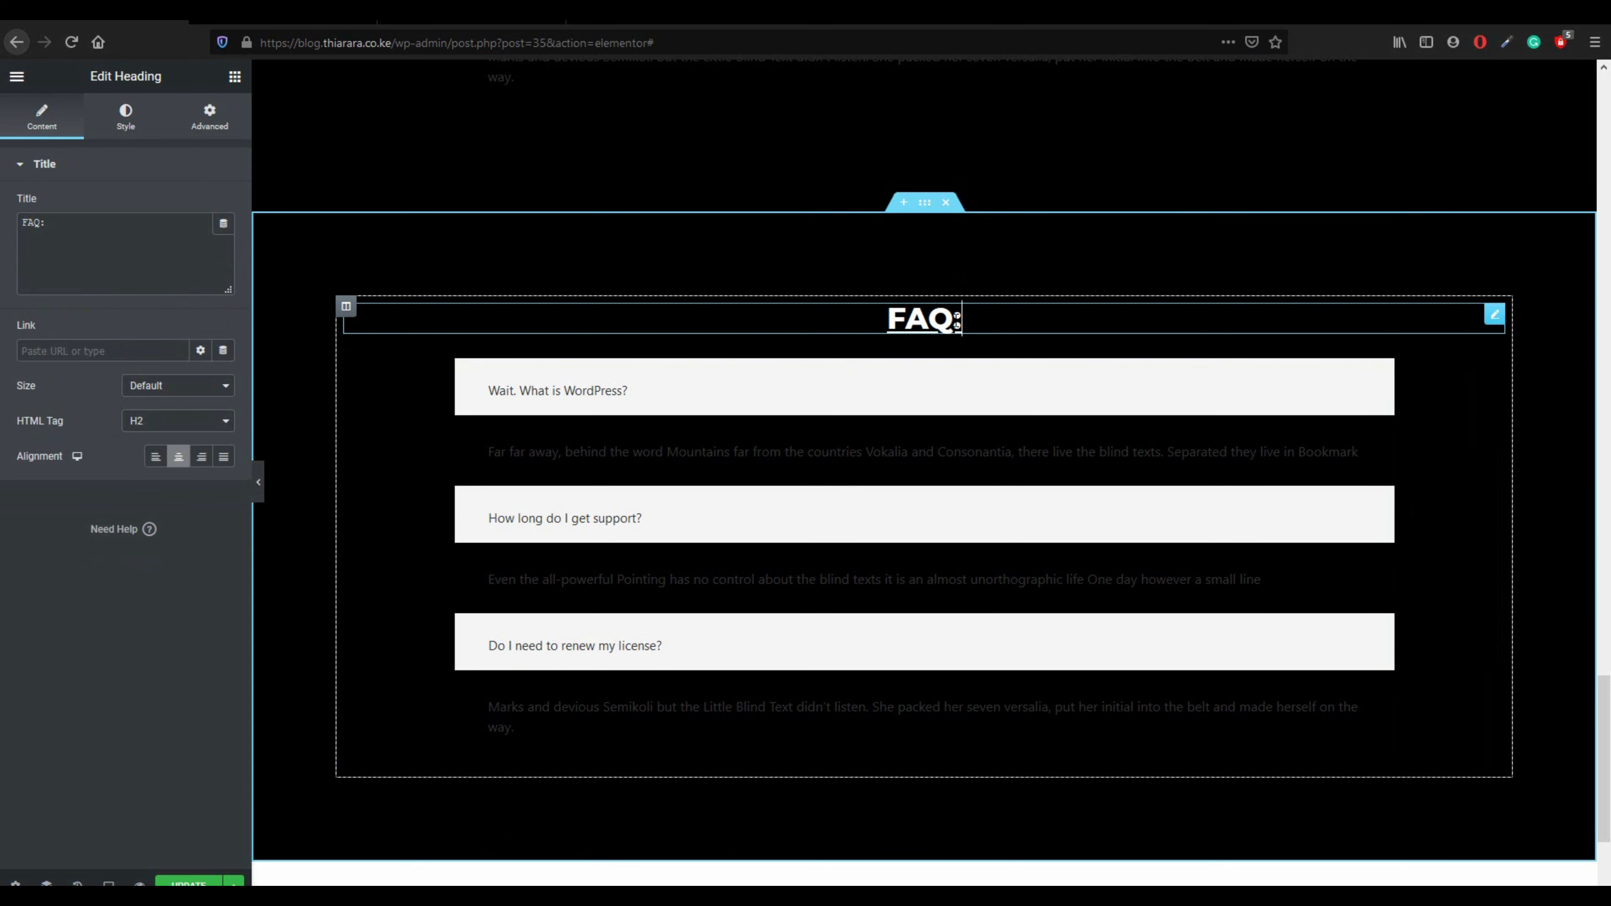
key("BackSpace")
key("BackSpace")
key("BackSpace")
key("BackSpace")
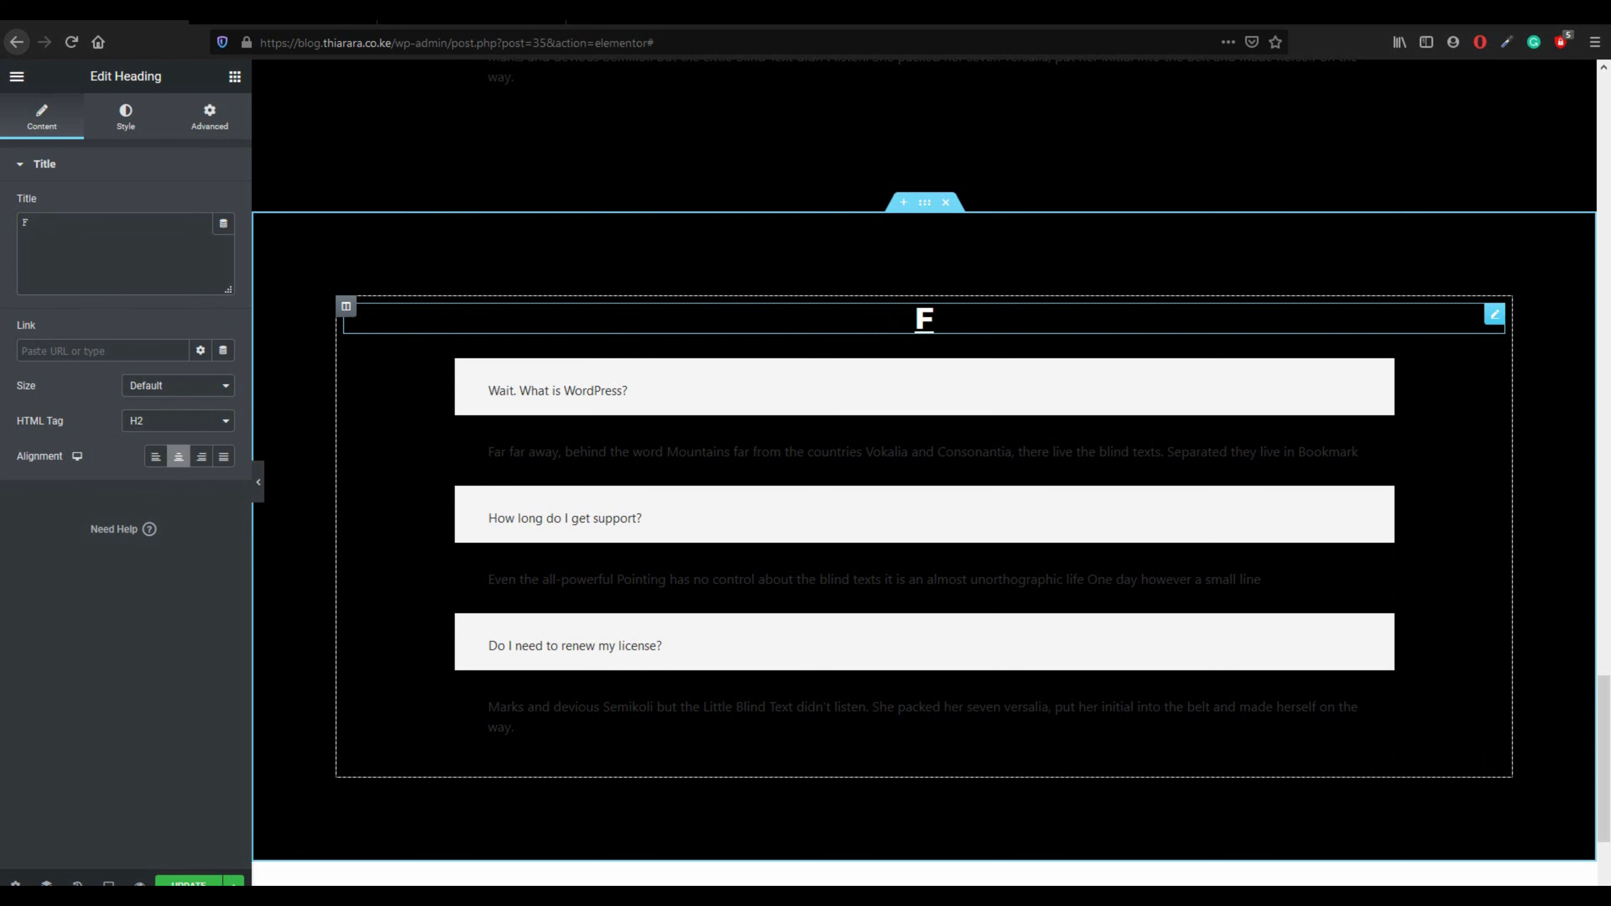
type("Conn")
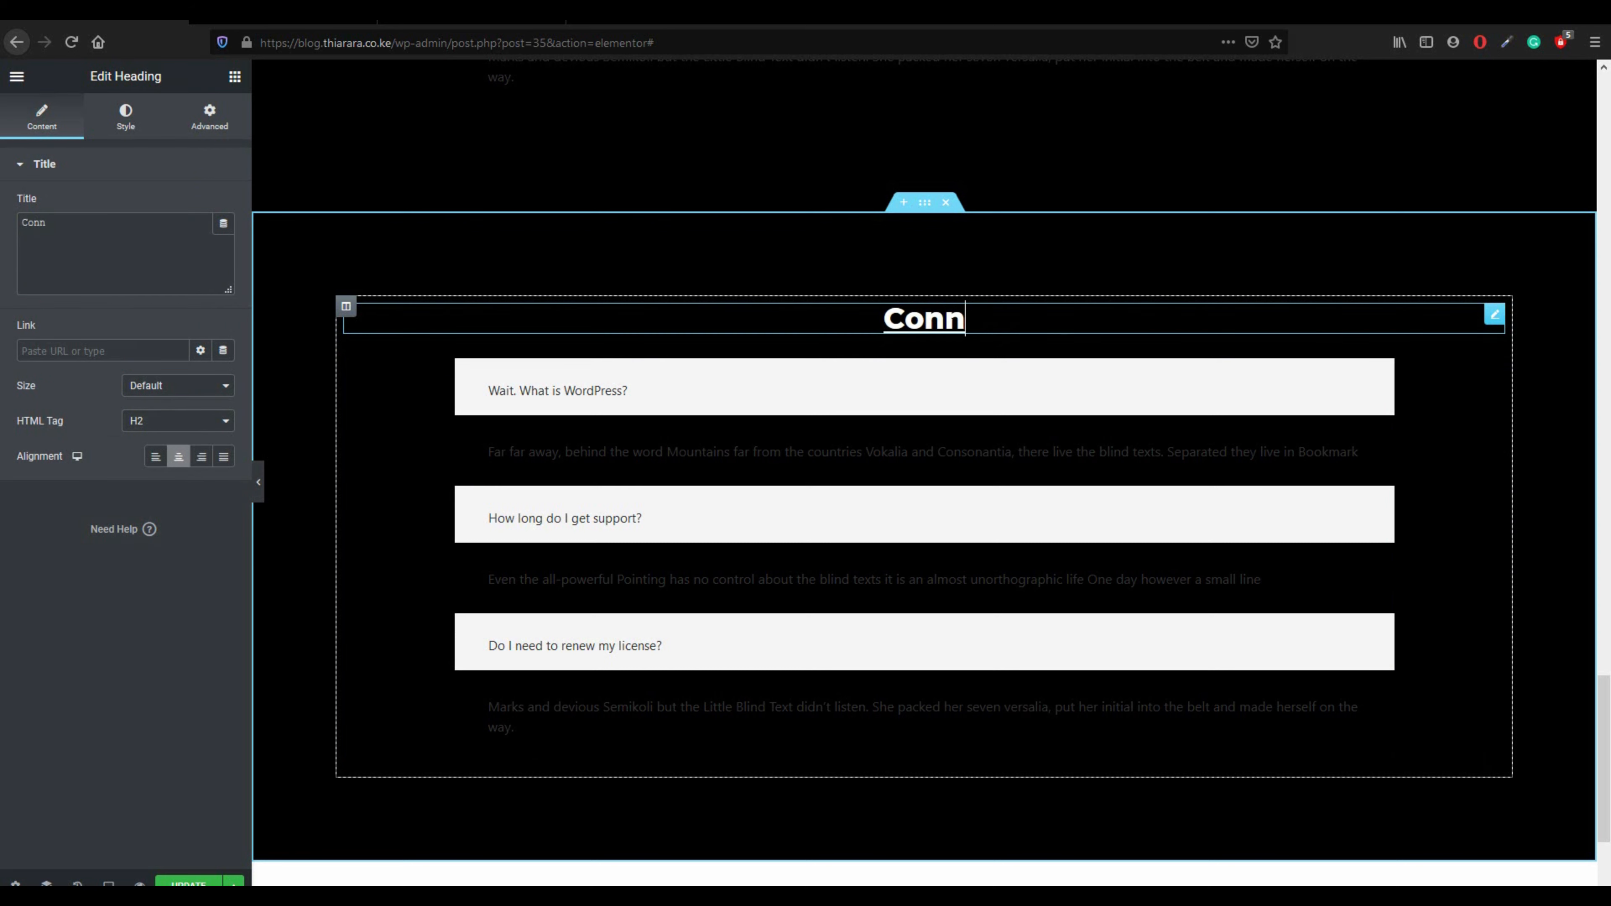
type("ect with us")
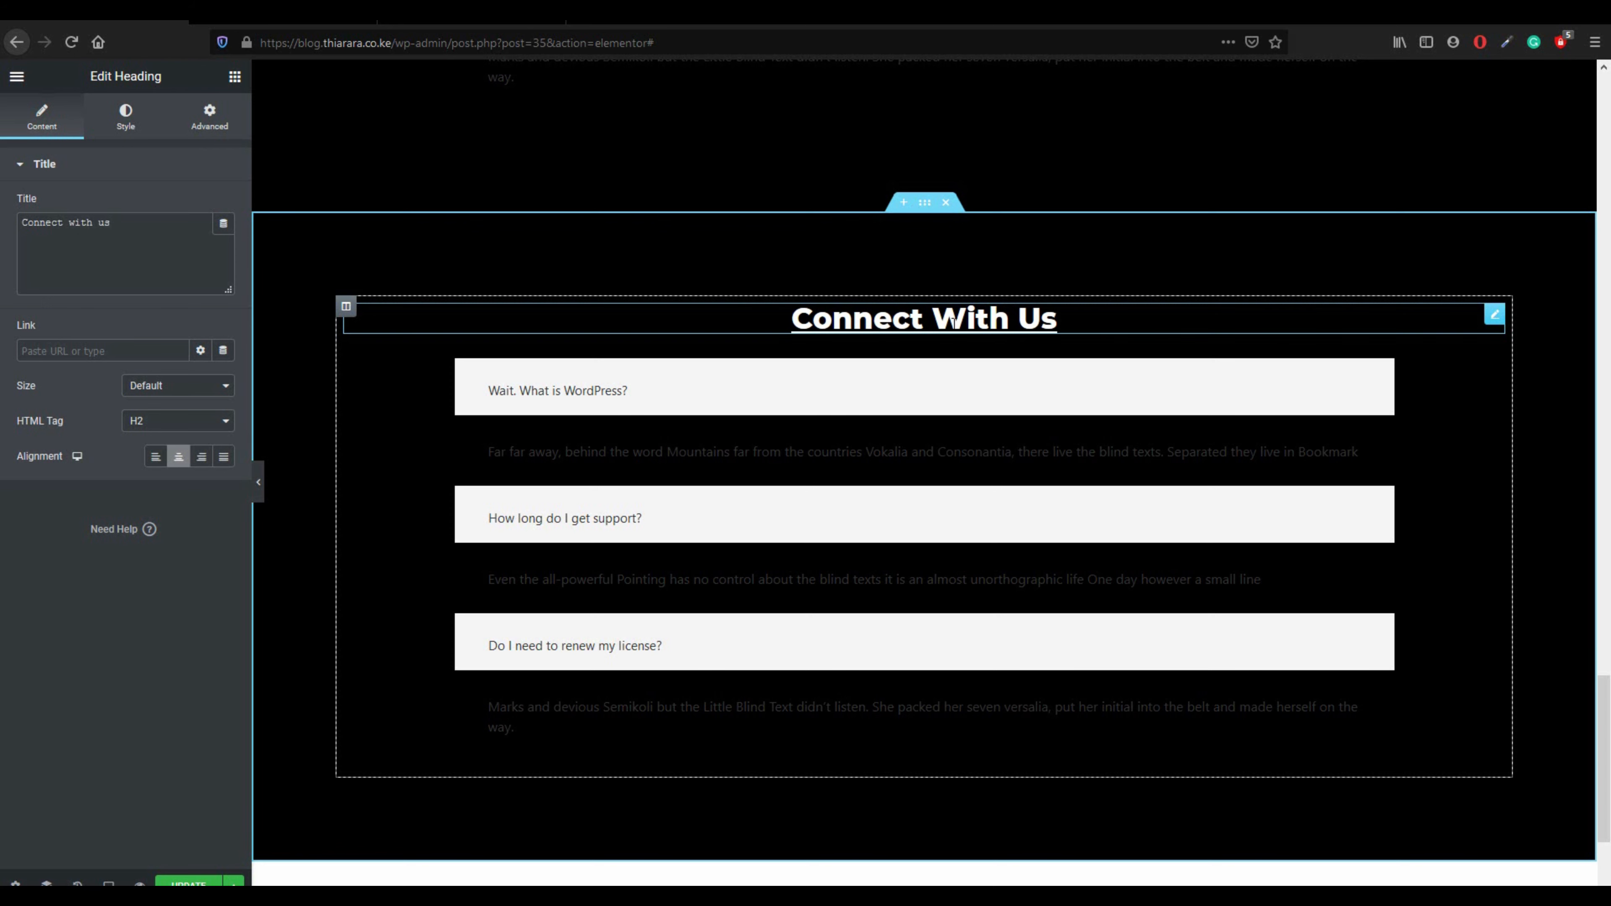
type(":")
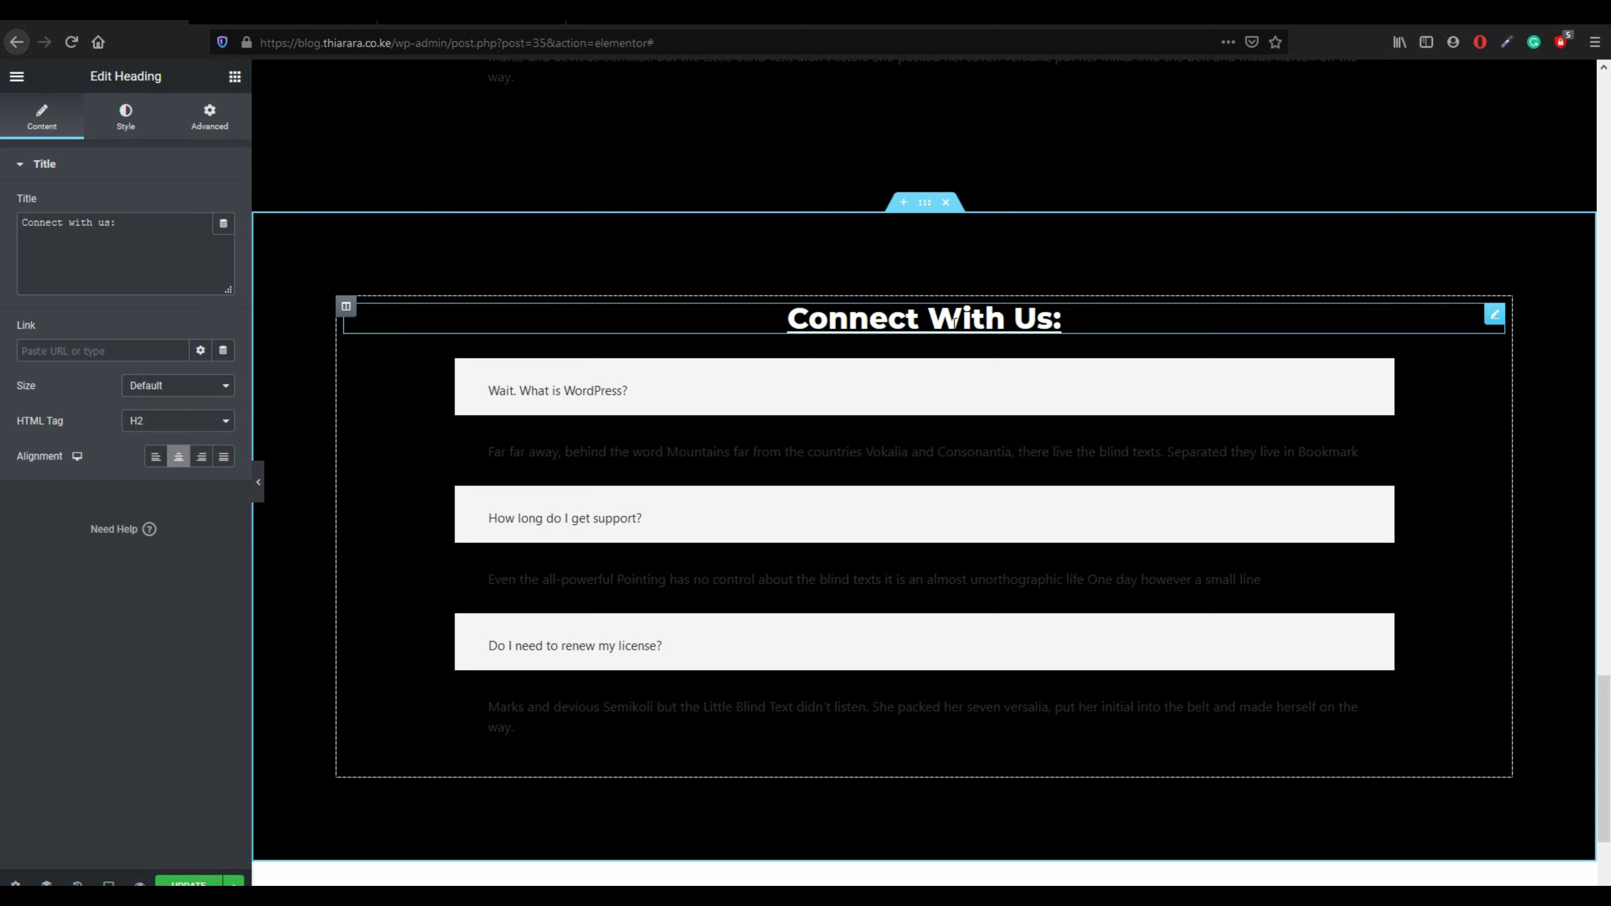
- Set the Connect With Us section's background colour to light blue #6EC1E4
left_click(925, 203)
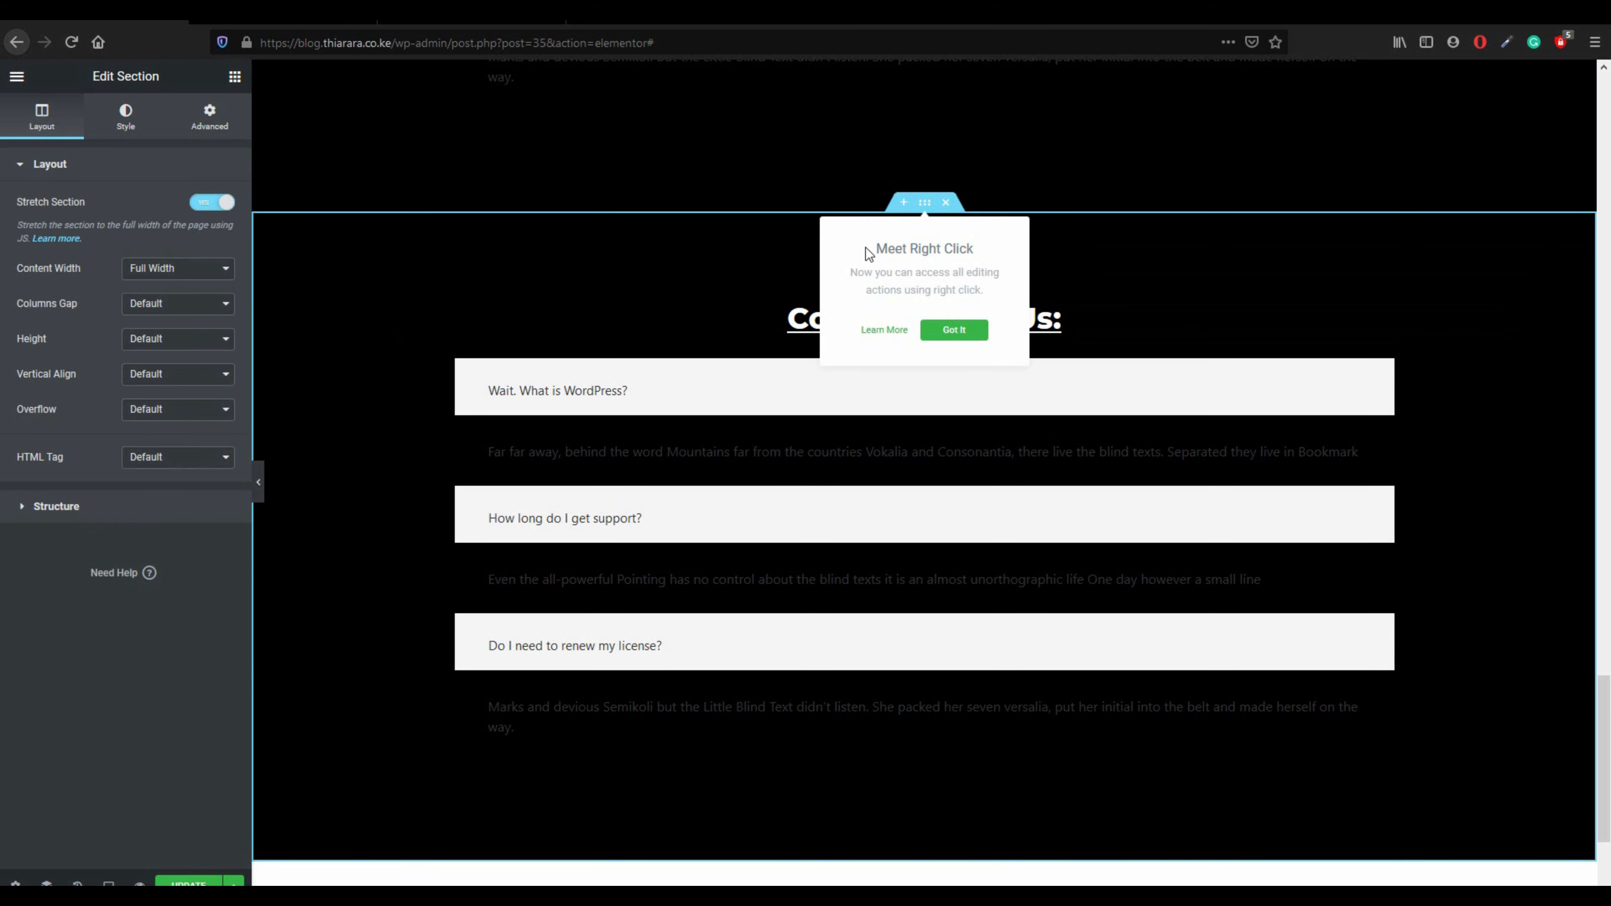
left_click(125, 120)
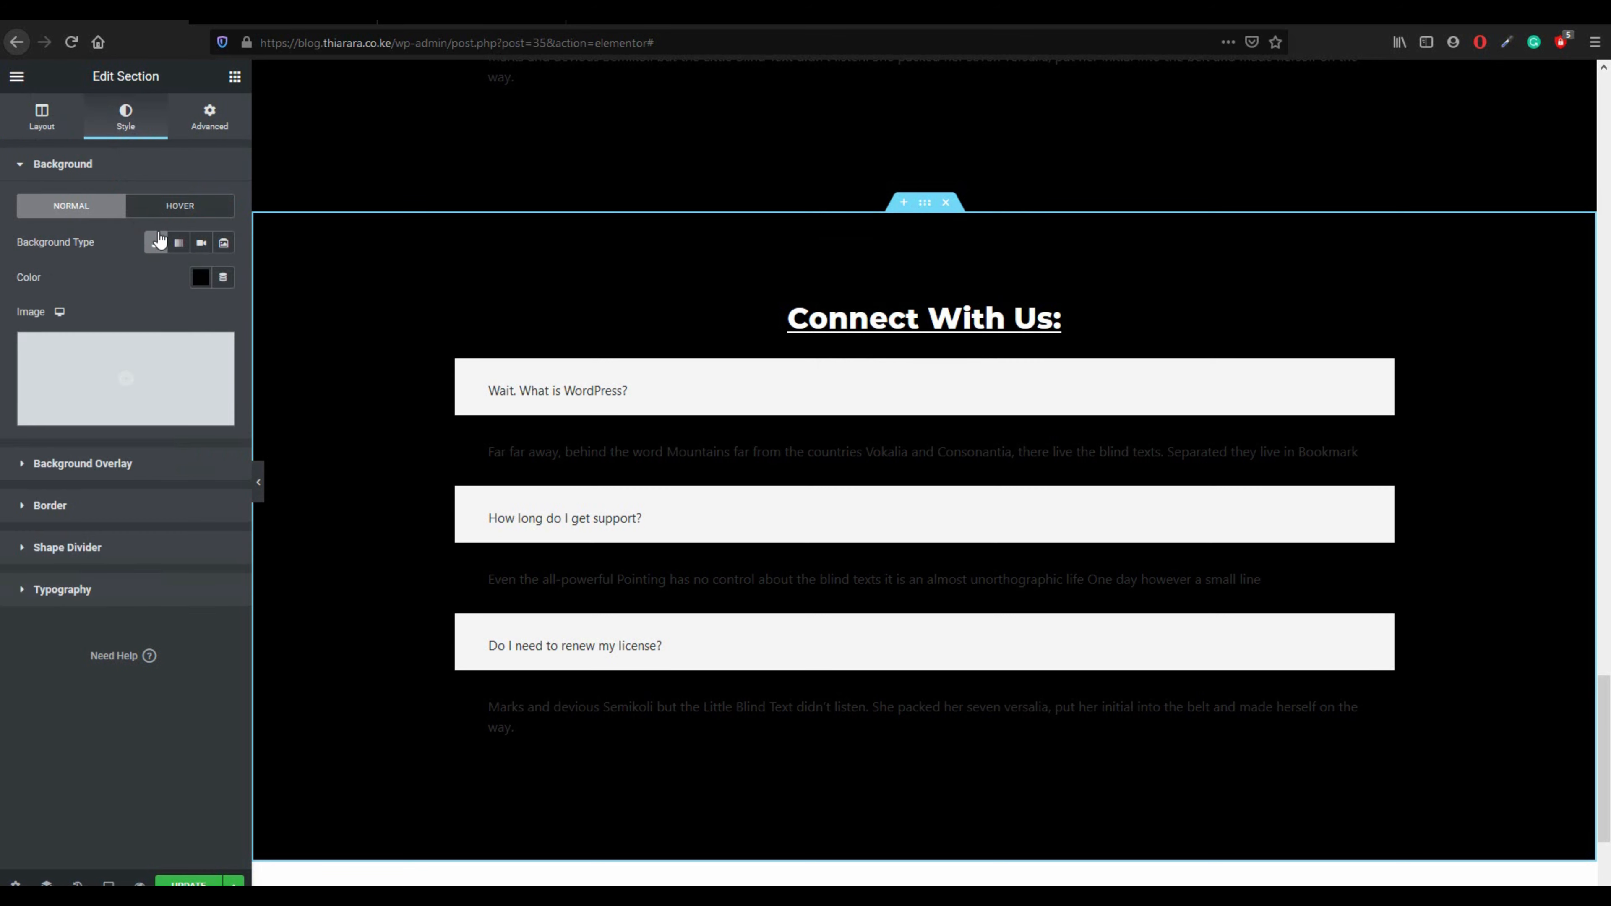
left_click(199, 277)
left_click(121, 317)
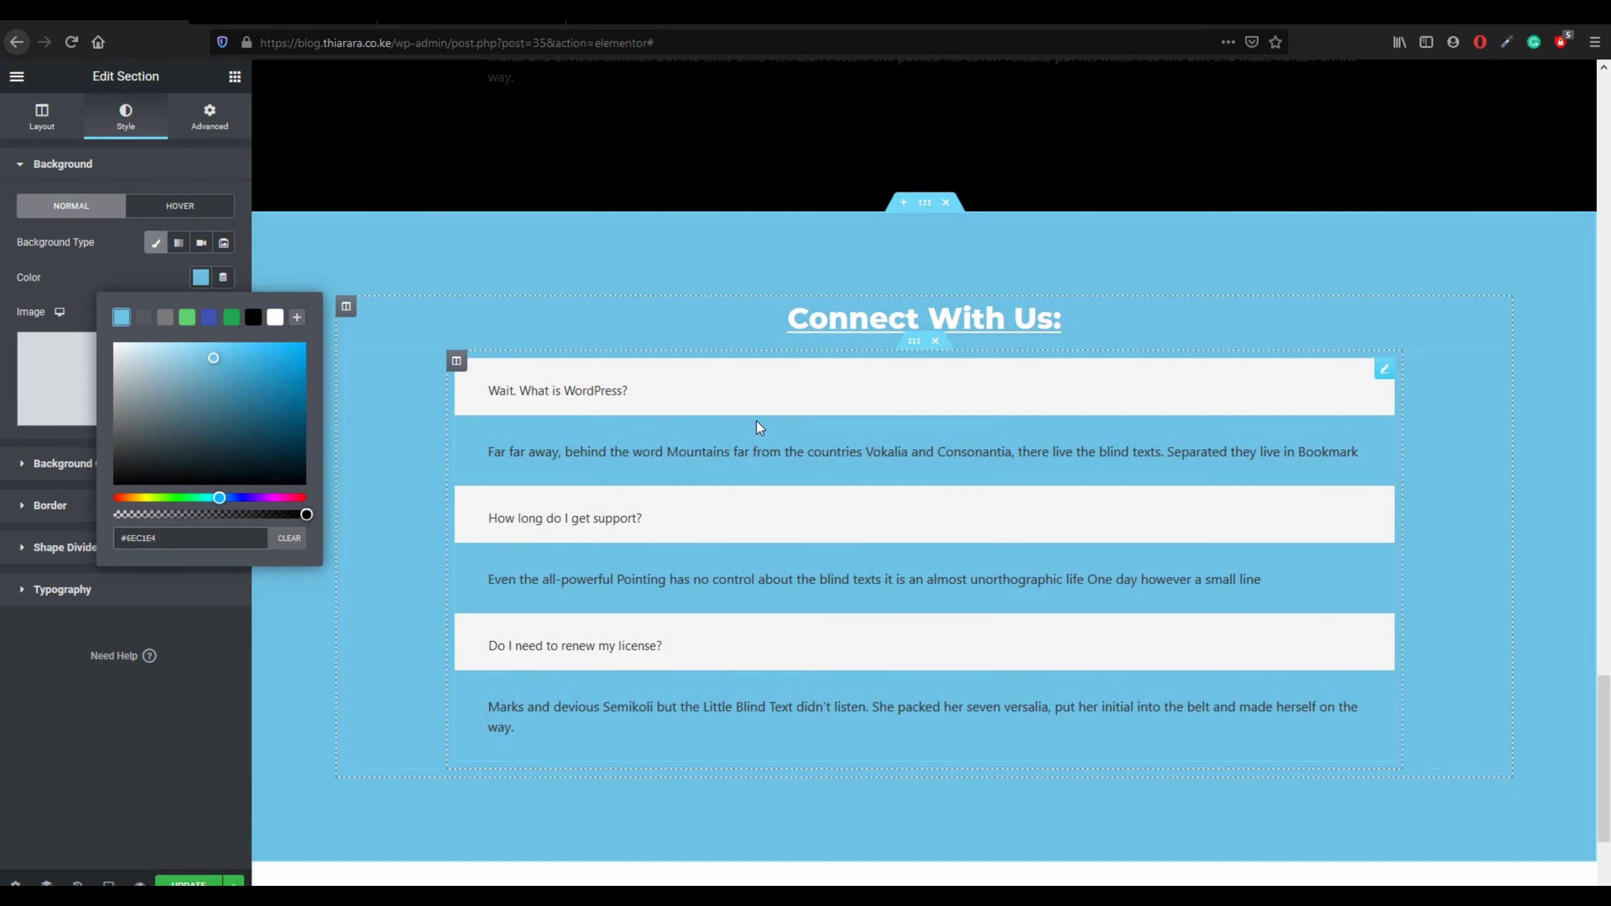
- Review the section background colours across the page, from the hero down to the Connect With Us section
scroll(1036, 483, "up", 10)
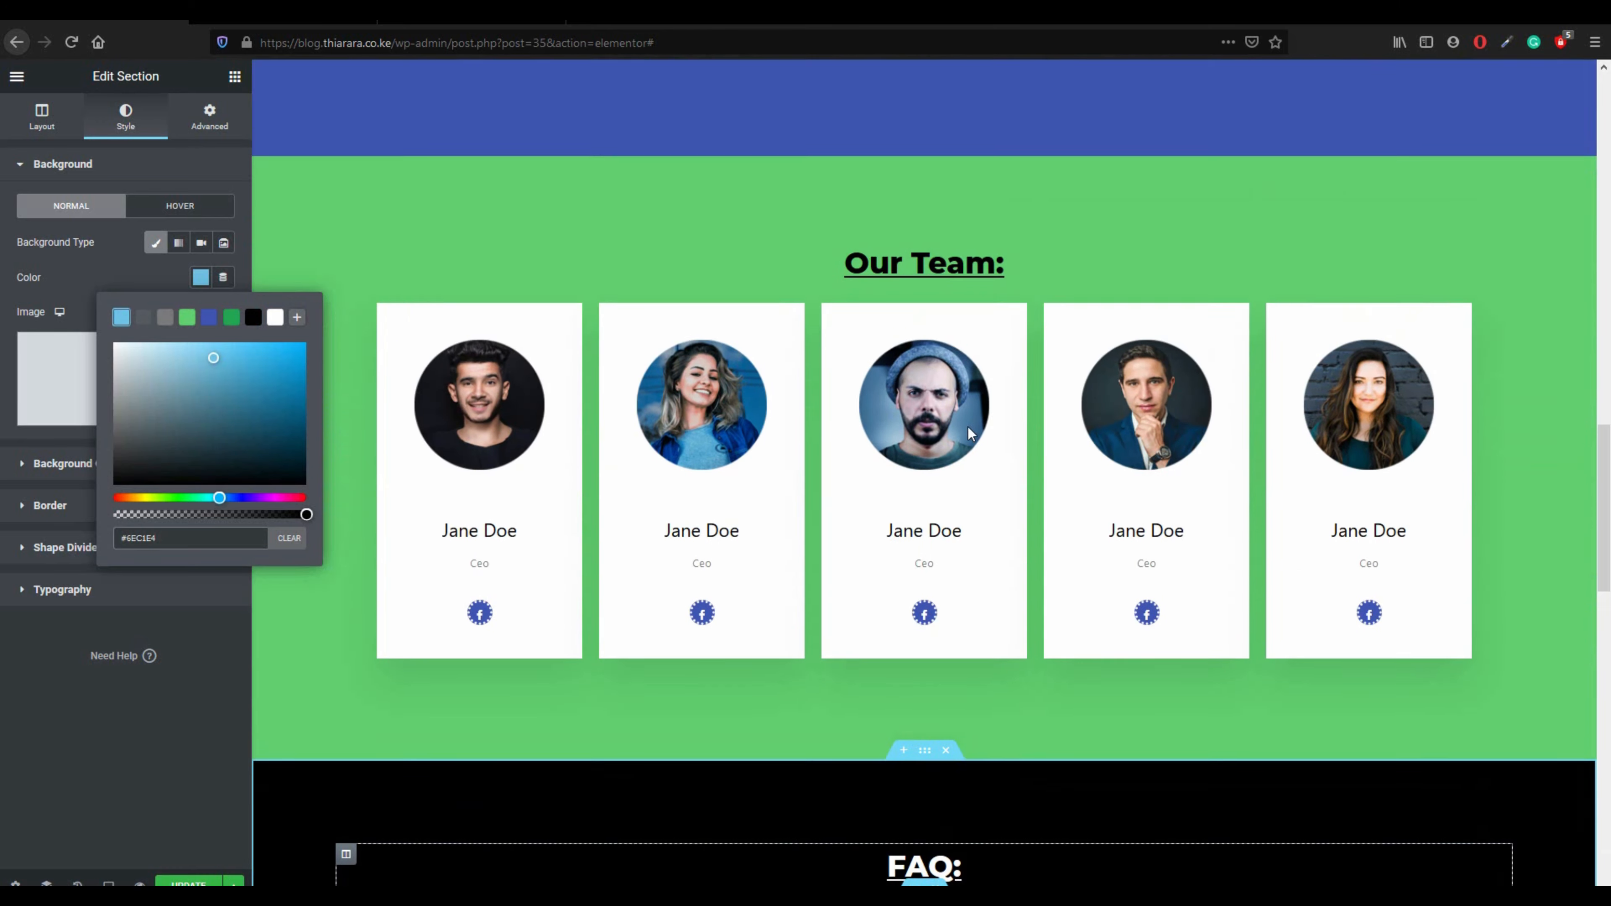
scroll(968, 427, "down", 8)
scroll(932, 489, "down", 8)
scroll(913, 503, "up", 15)
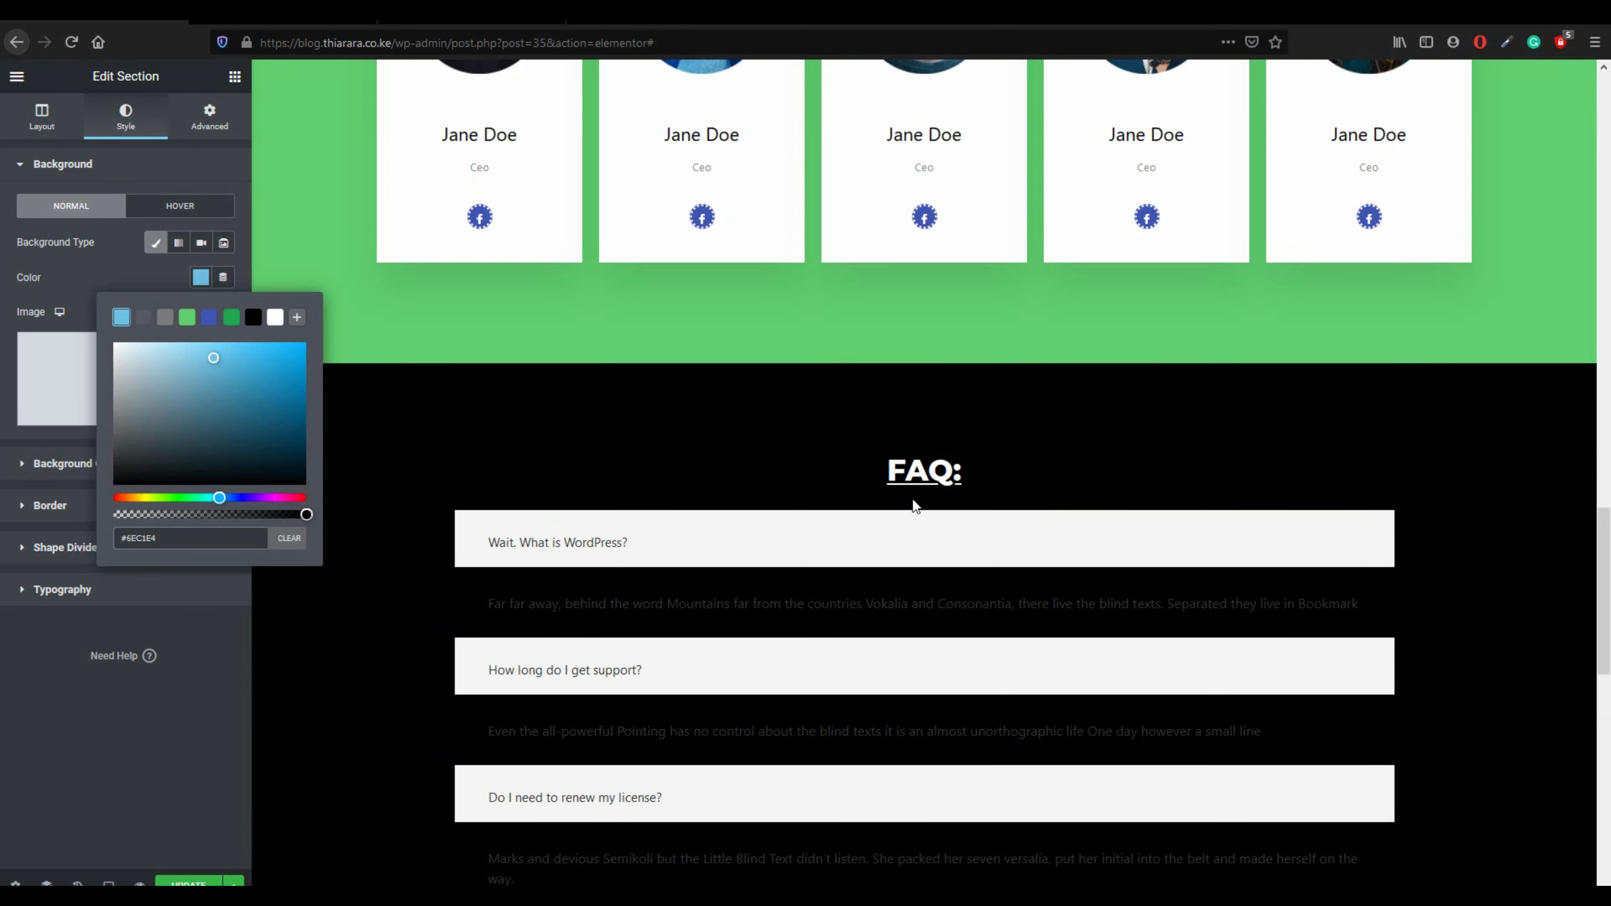
scroll(913, 506, "up", 5)
scroll(862, 337, "down", 20)
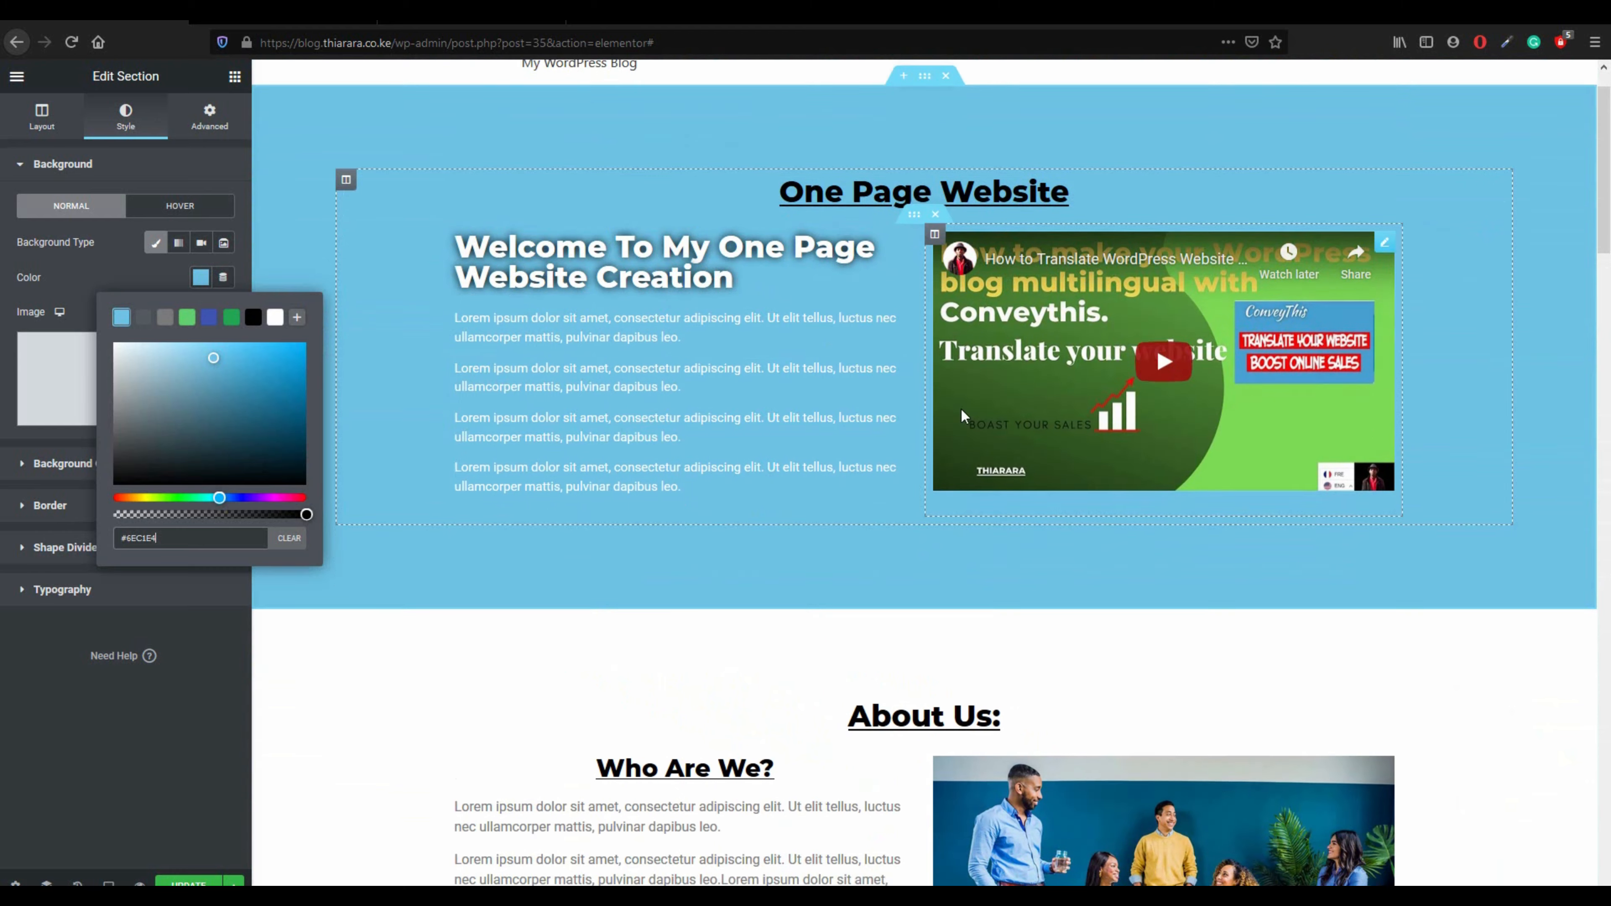
scroll(1041, 626, "down", 6)
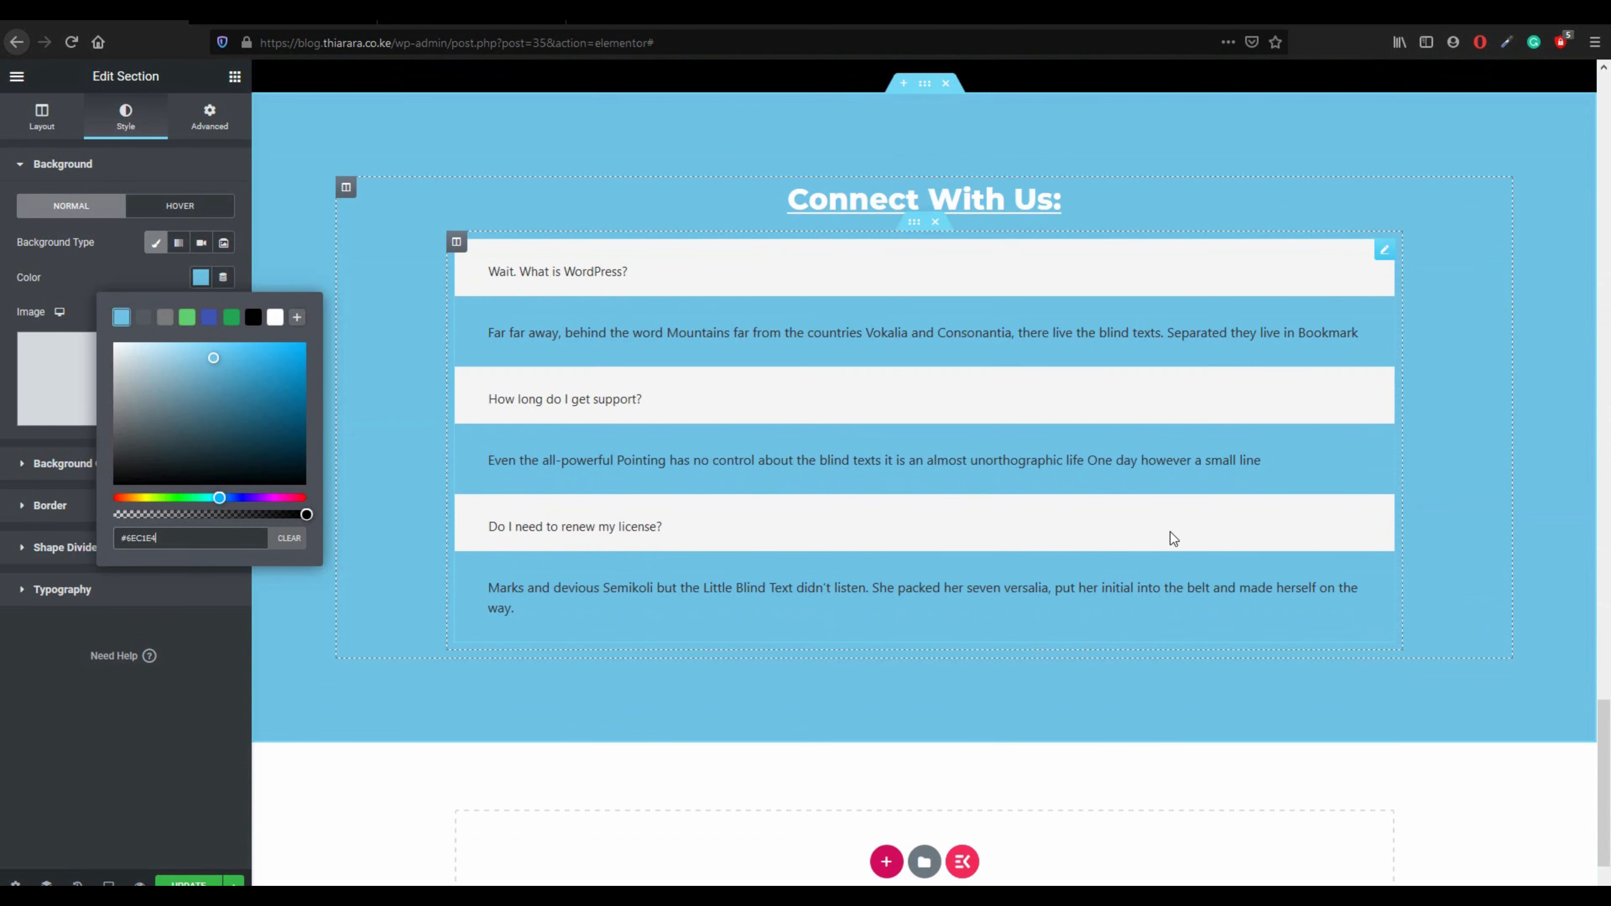
- Replace the FAQ inner section under the Connect With Us heading with an empty two-column inner section
left_click(935, 222)
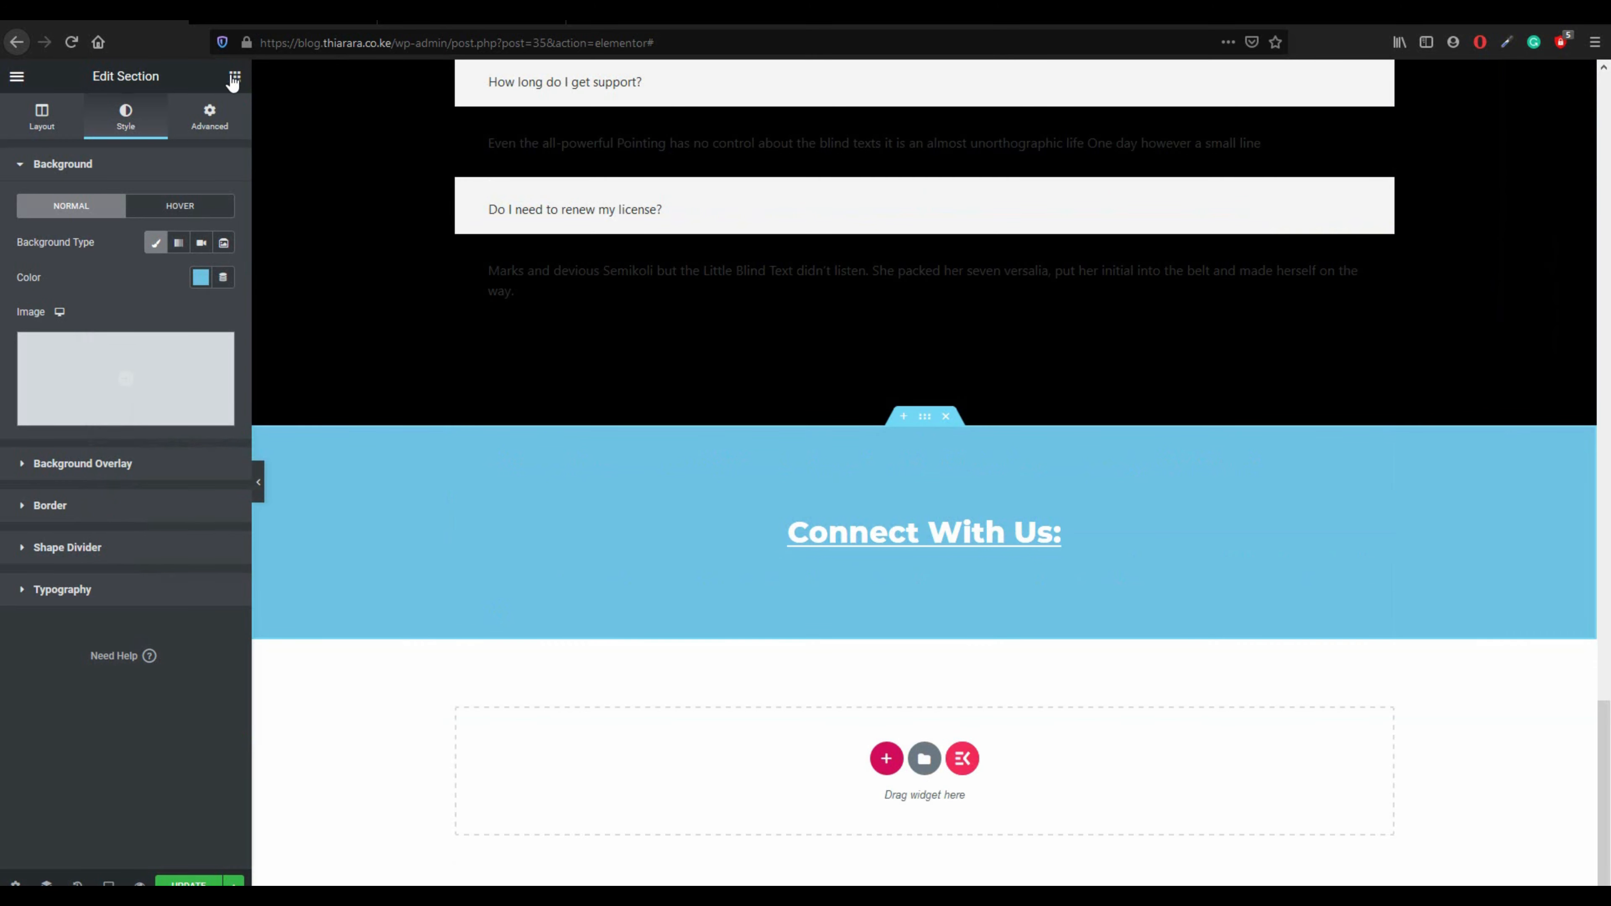
left_click(235, 76)
left_click_drag(64, 236, 906, 546)
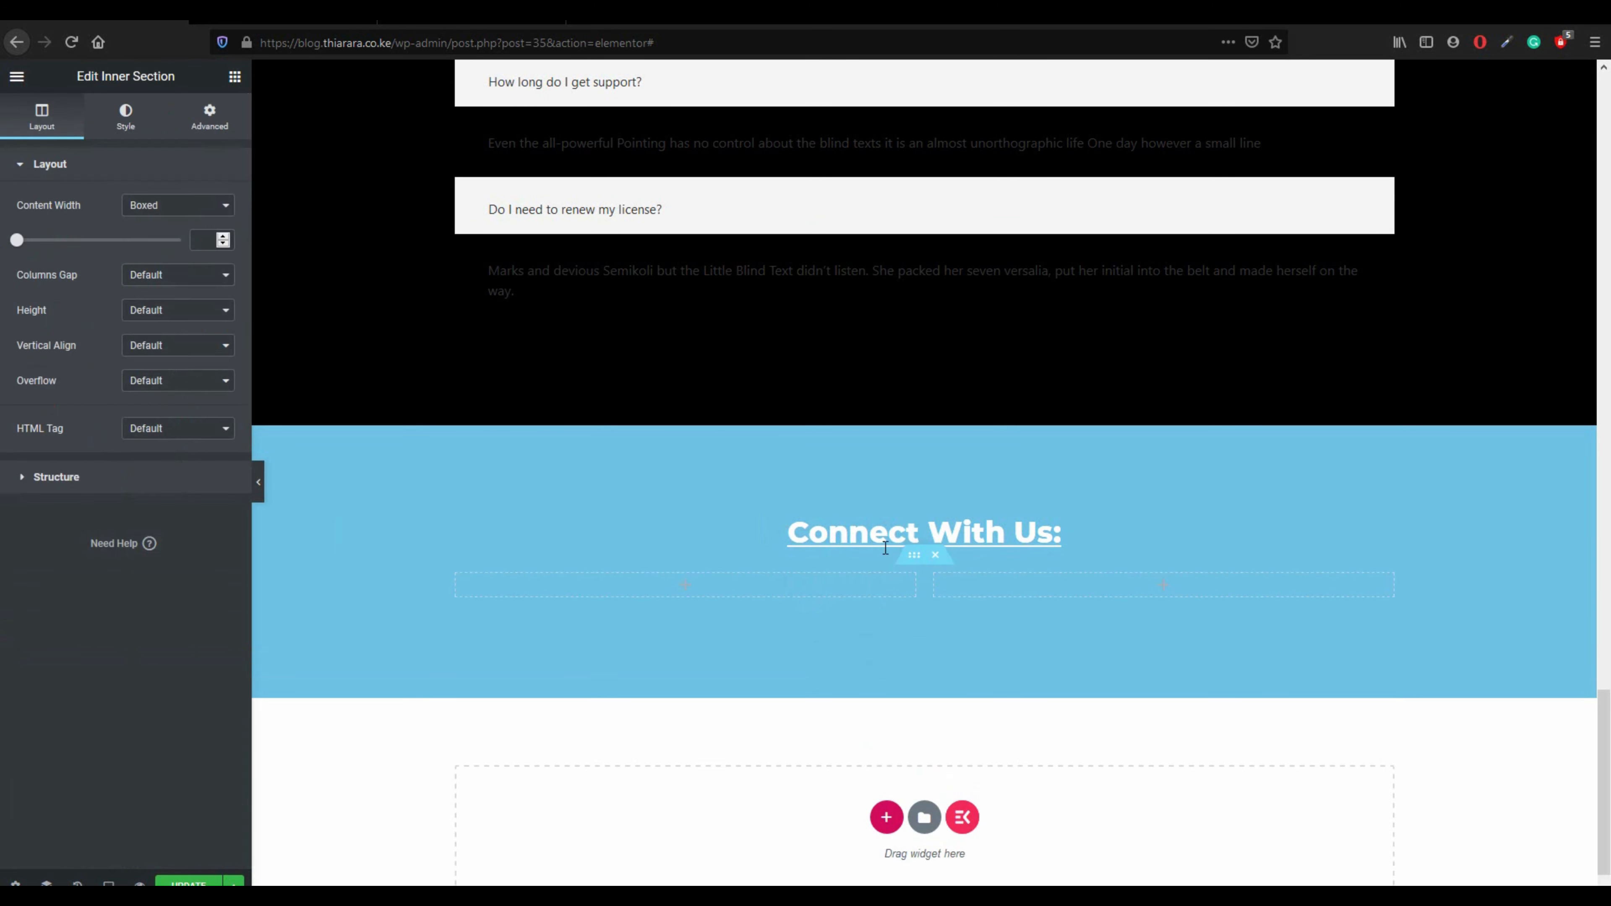
- Search the widgets for "sh" and place a Shortcode widget in the first column below the Connect With Us heading
left_click(235, 76)
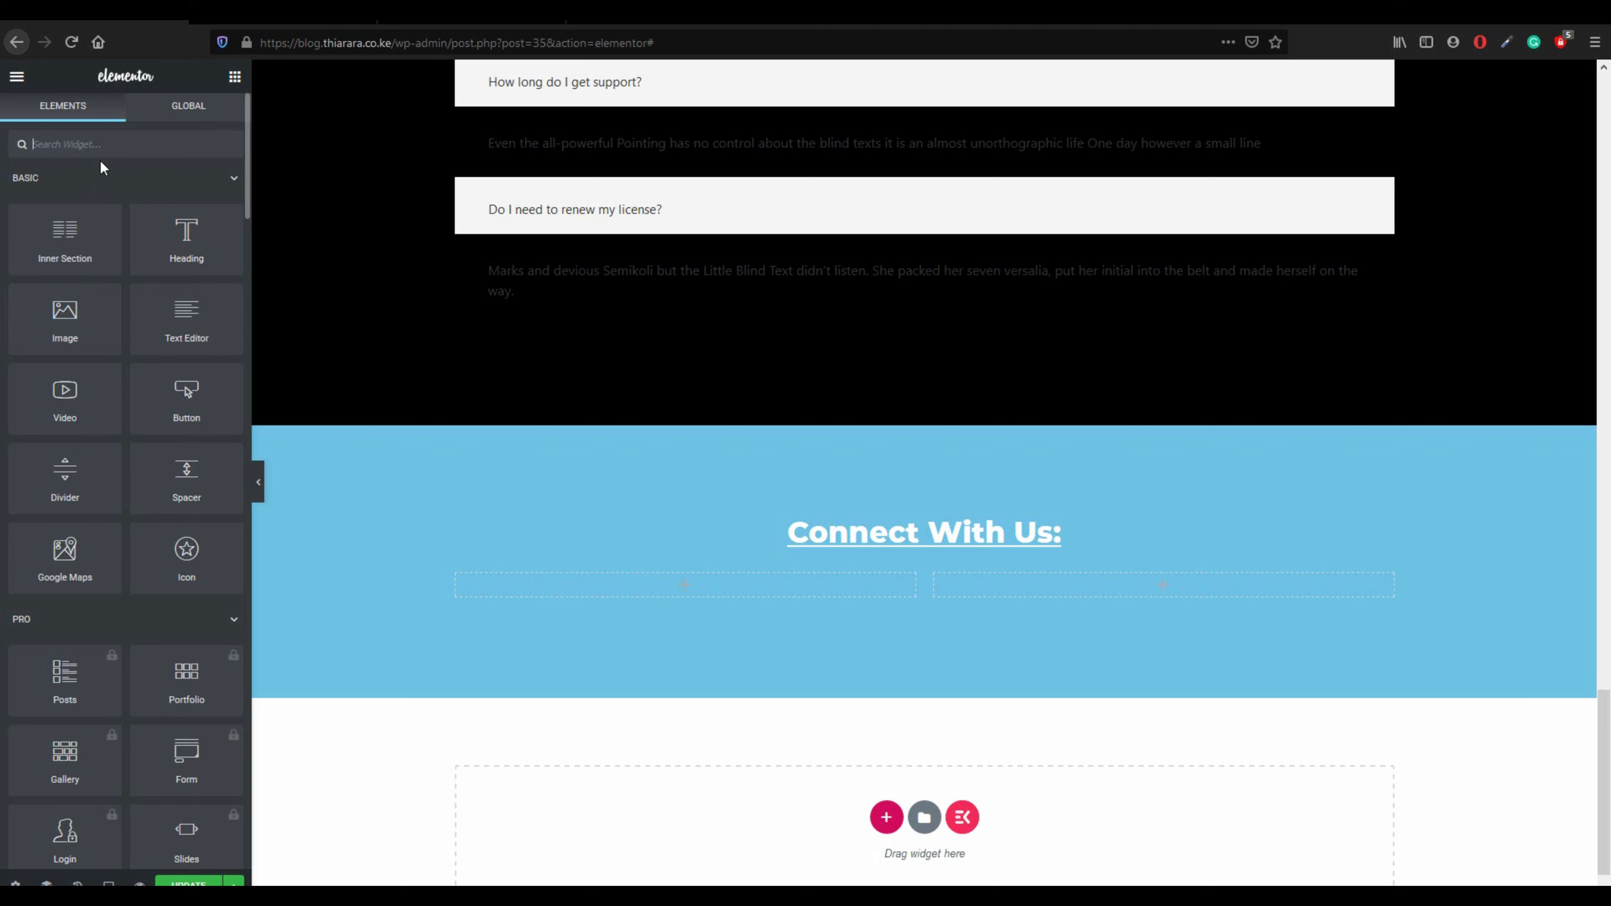
type("sh")
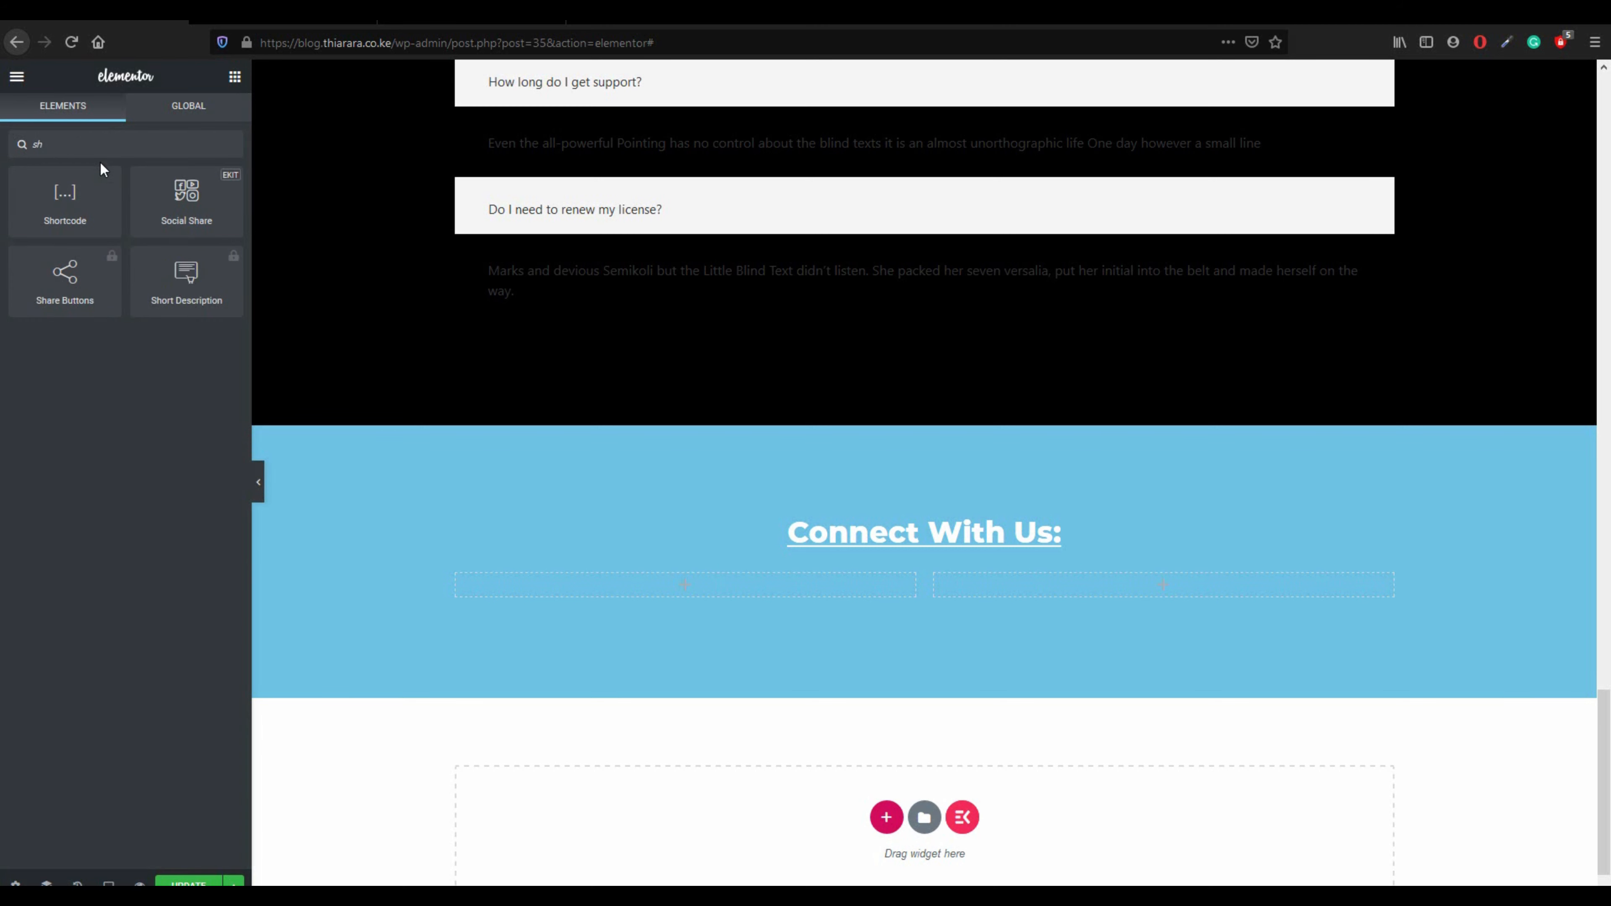
left_click_drag(75, 202, 726, 591)
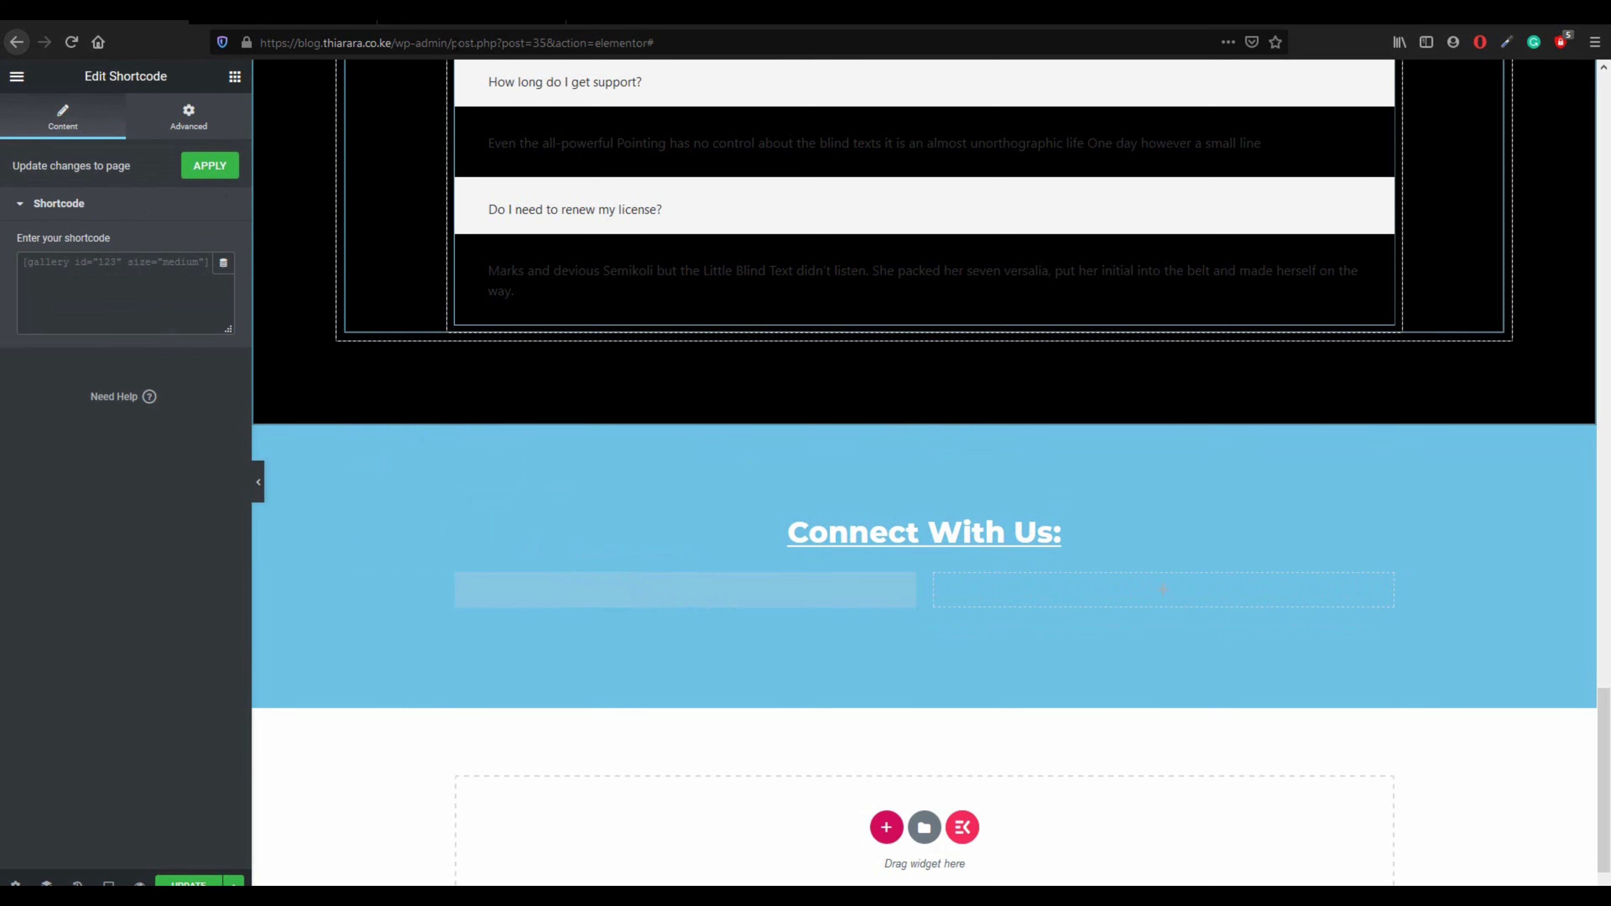
- Open the WPForms list of all forms from the WordPress dashboard and copy the Simple Contact Form's shortcode
left_click(279, 12)
left_click(75, 74)
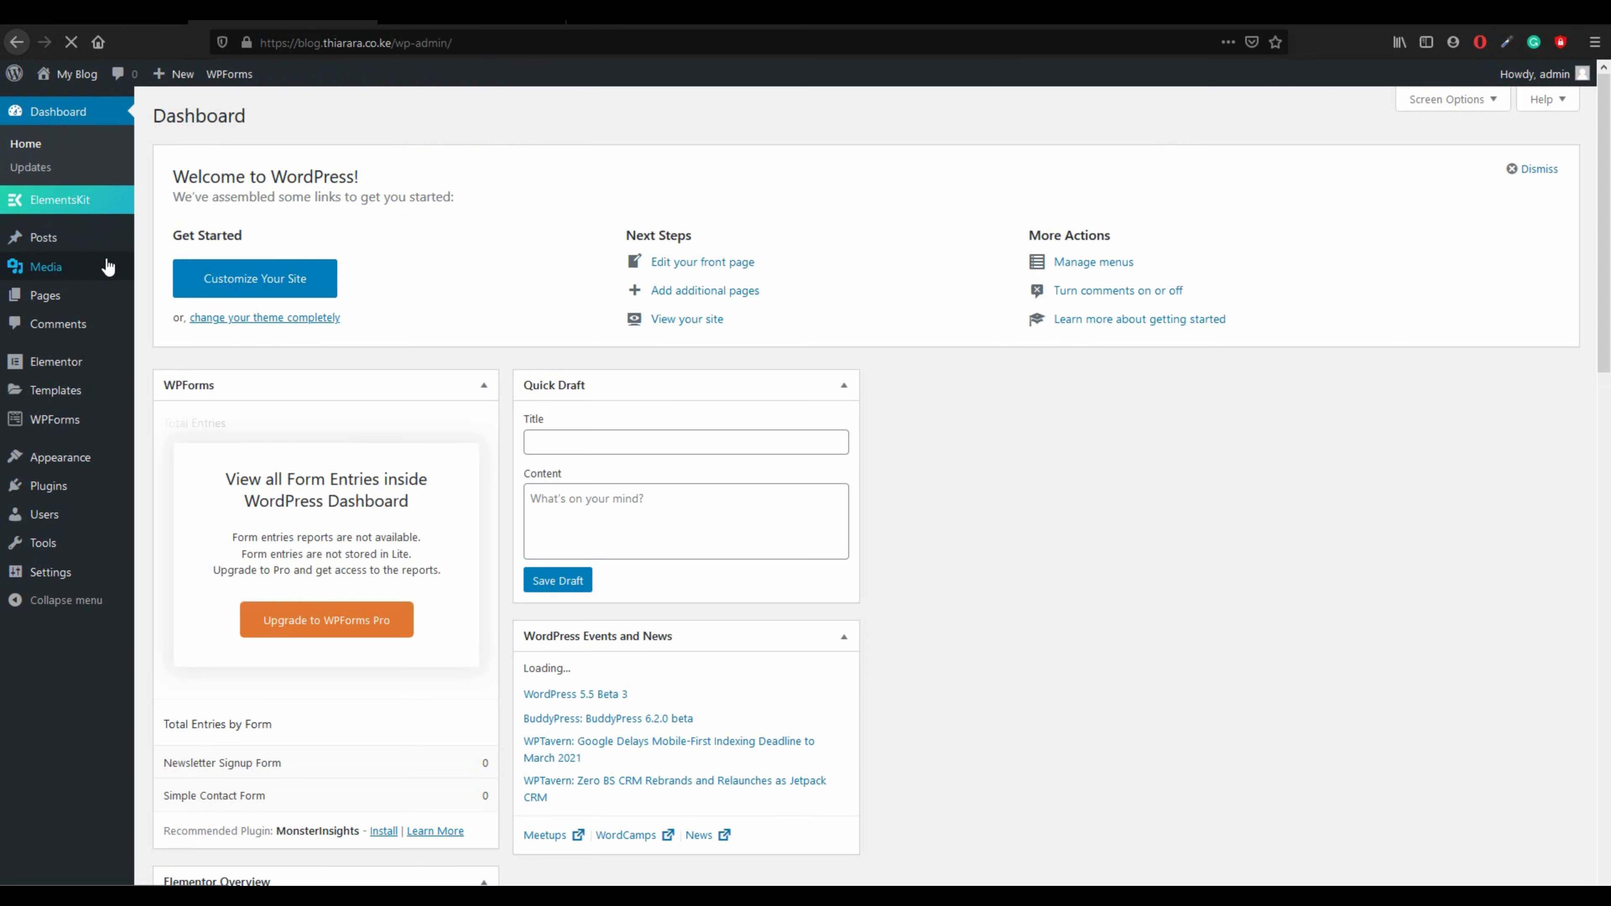
mouse_move(71, 425)
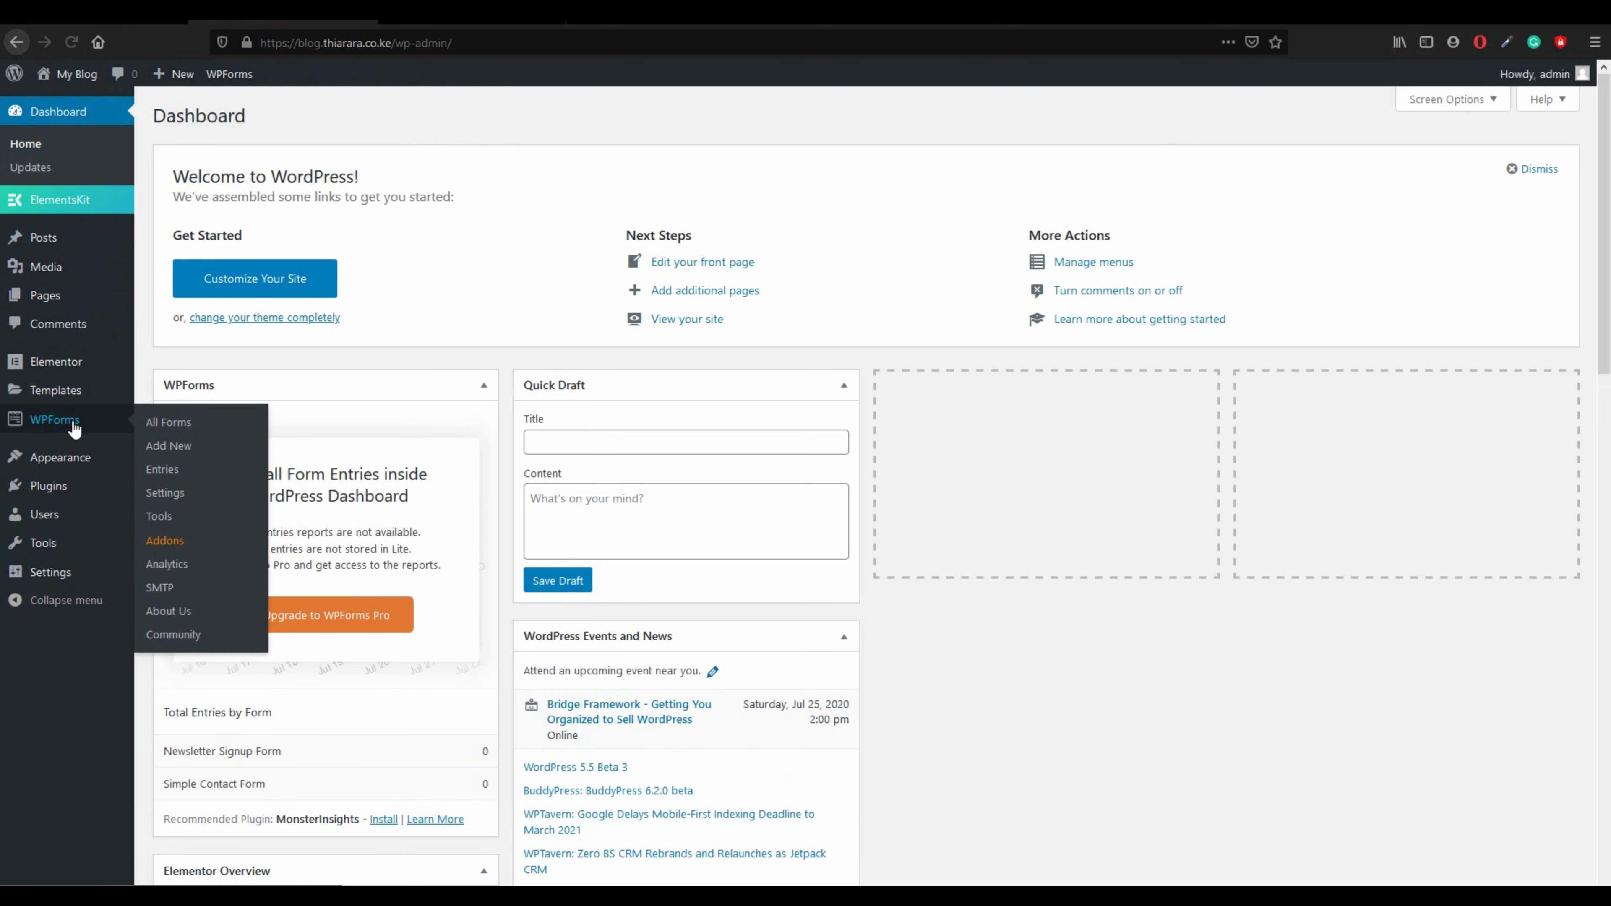
left_click(172, 425)
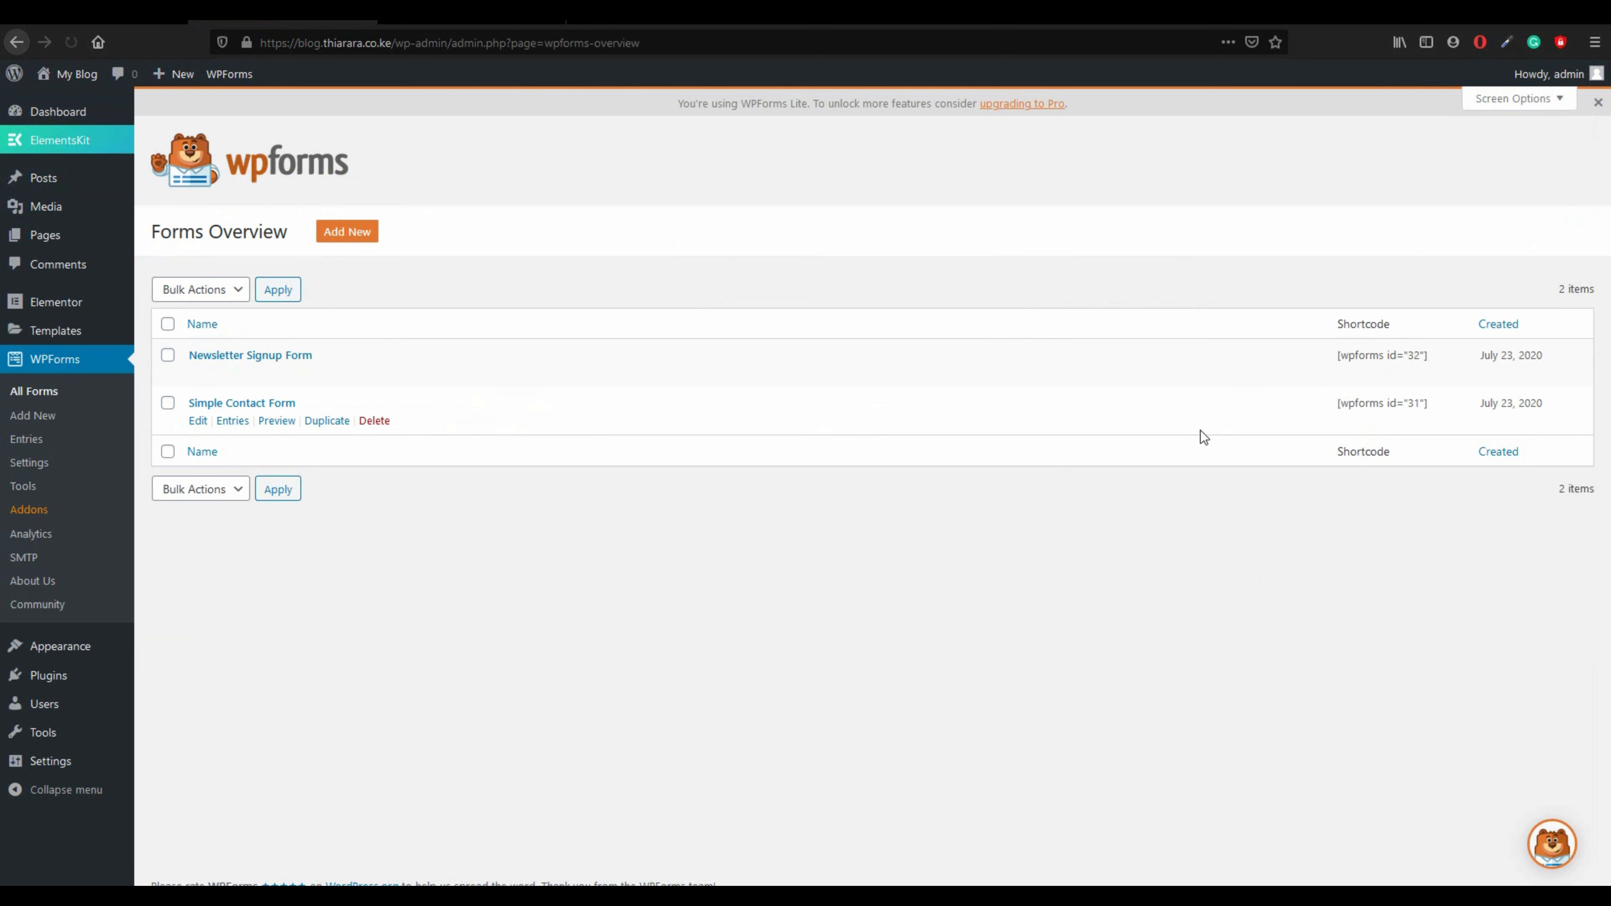
left_click_drag(1431, 408, 1338, 405)
right_click(1346, 408)
left_click(1393, 425)
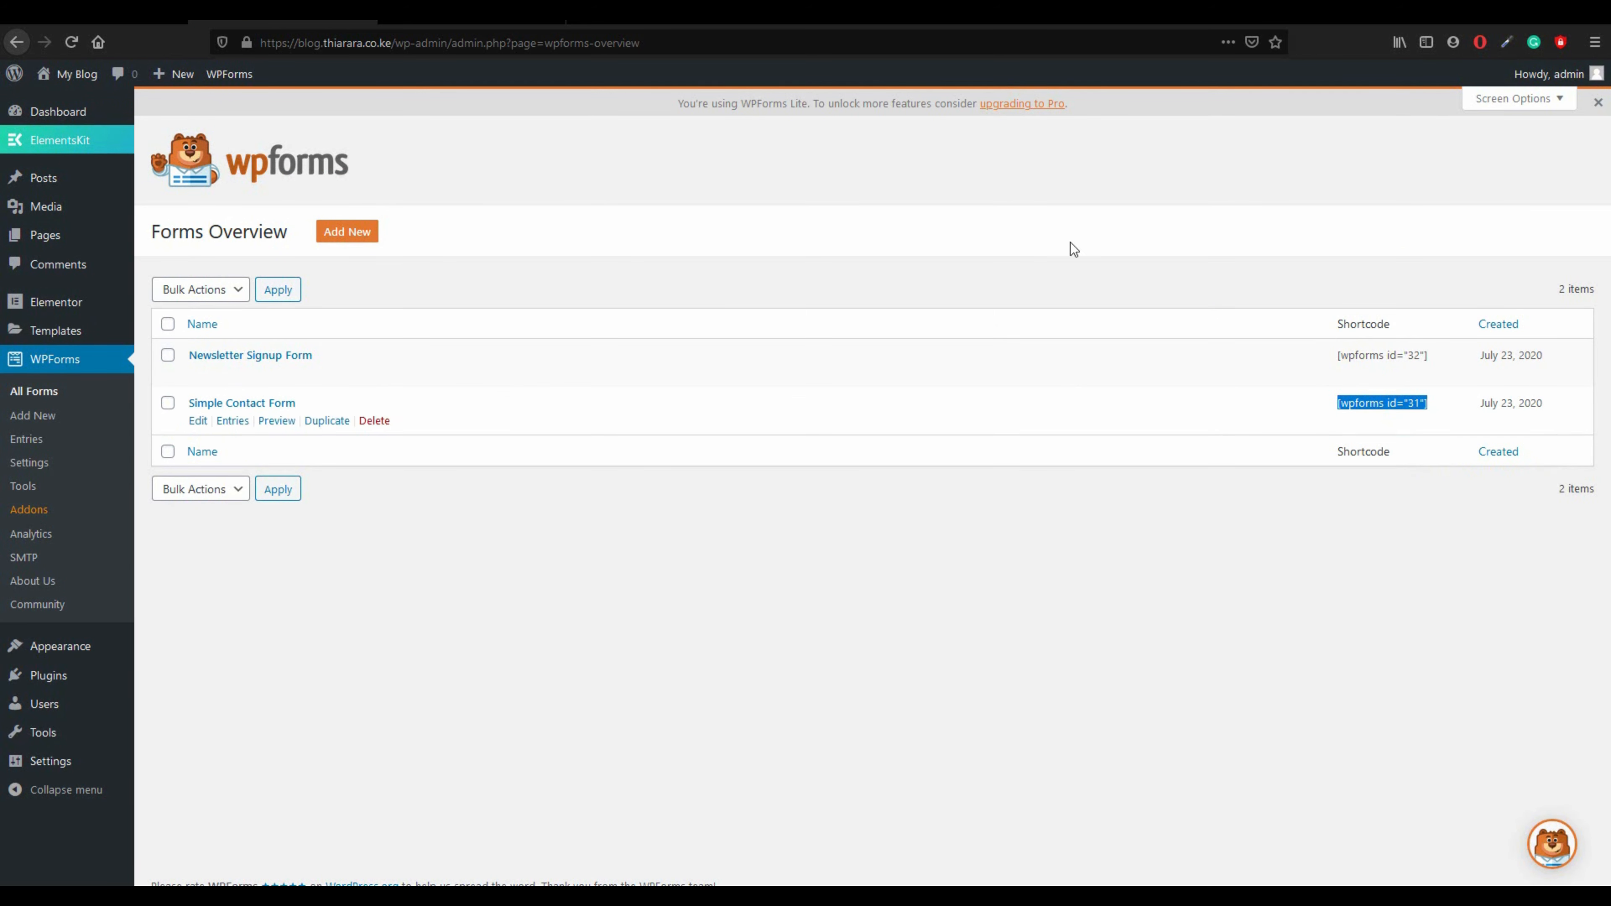
- Return to the Elementor editor, paste [wpforms id="31"] into the Shortcode widget and check the contact form on the page
left_click(120, 21)
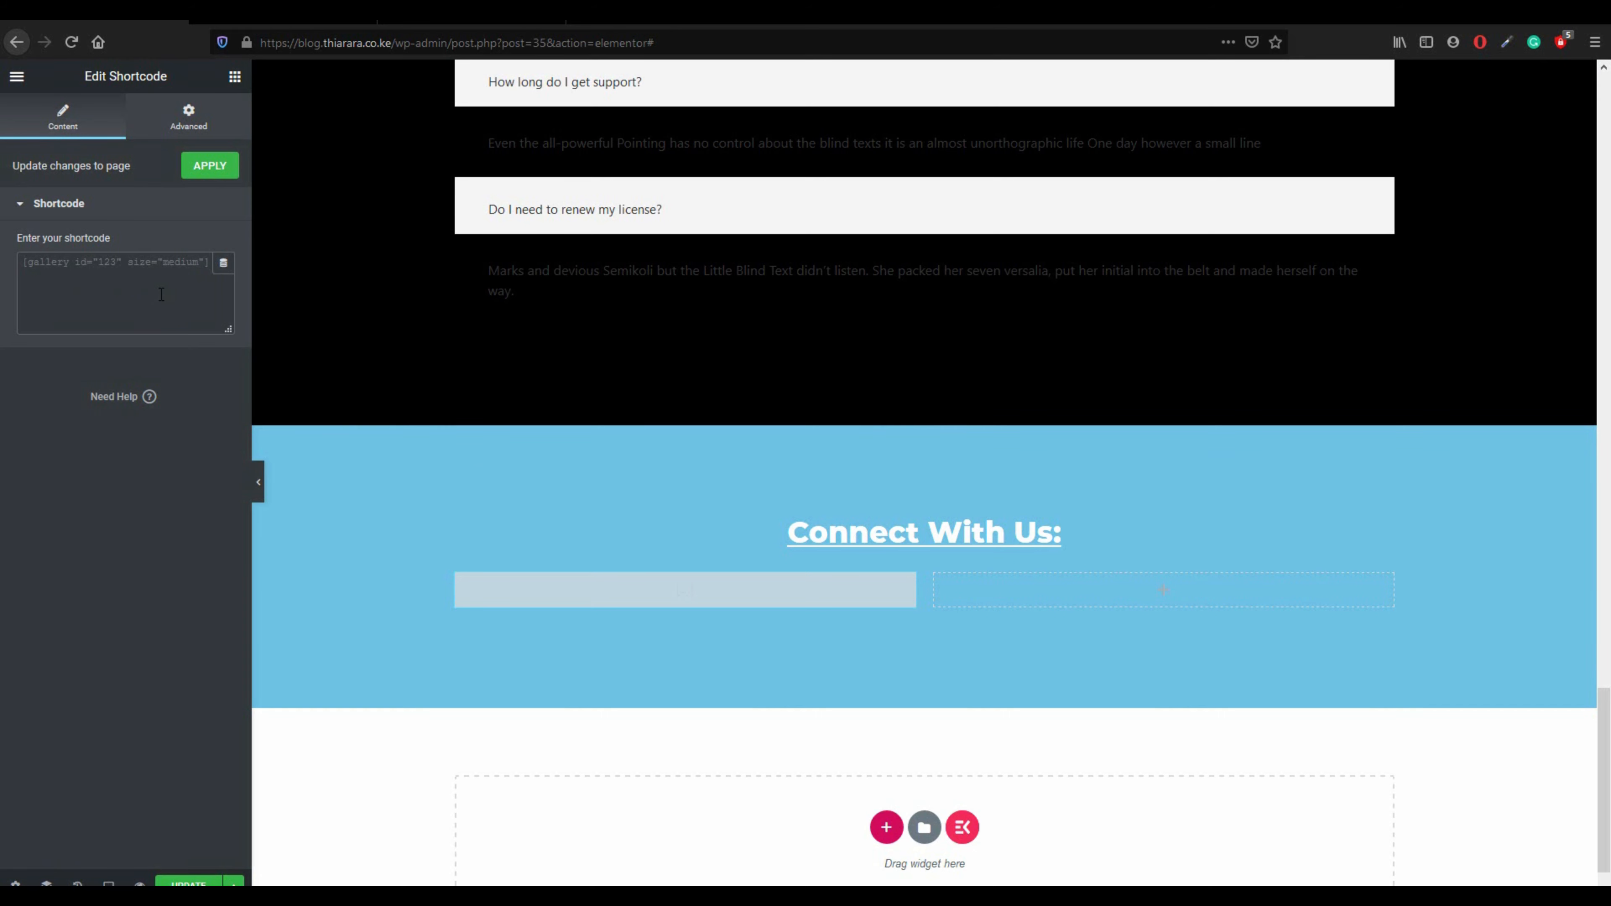
right_click(91, 276)
left_click(117, 334)
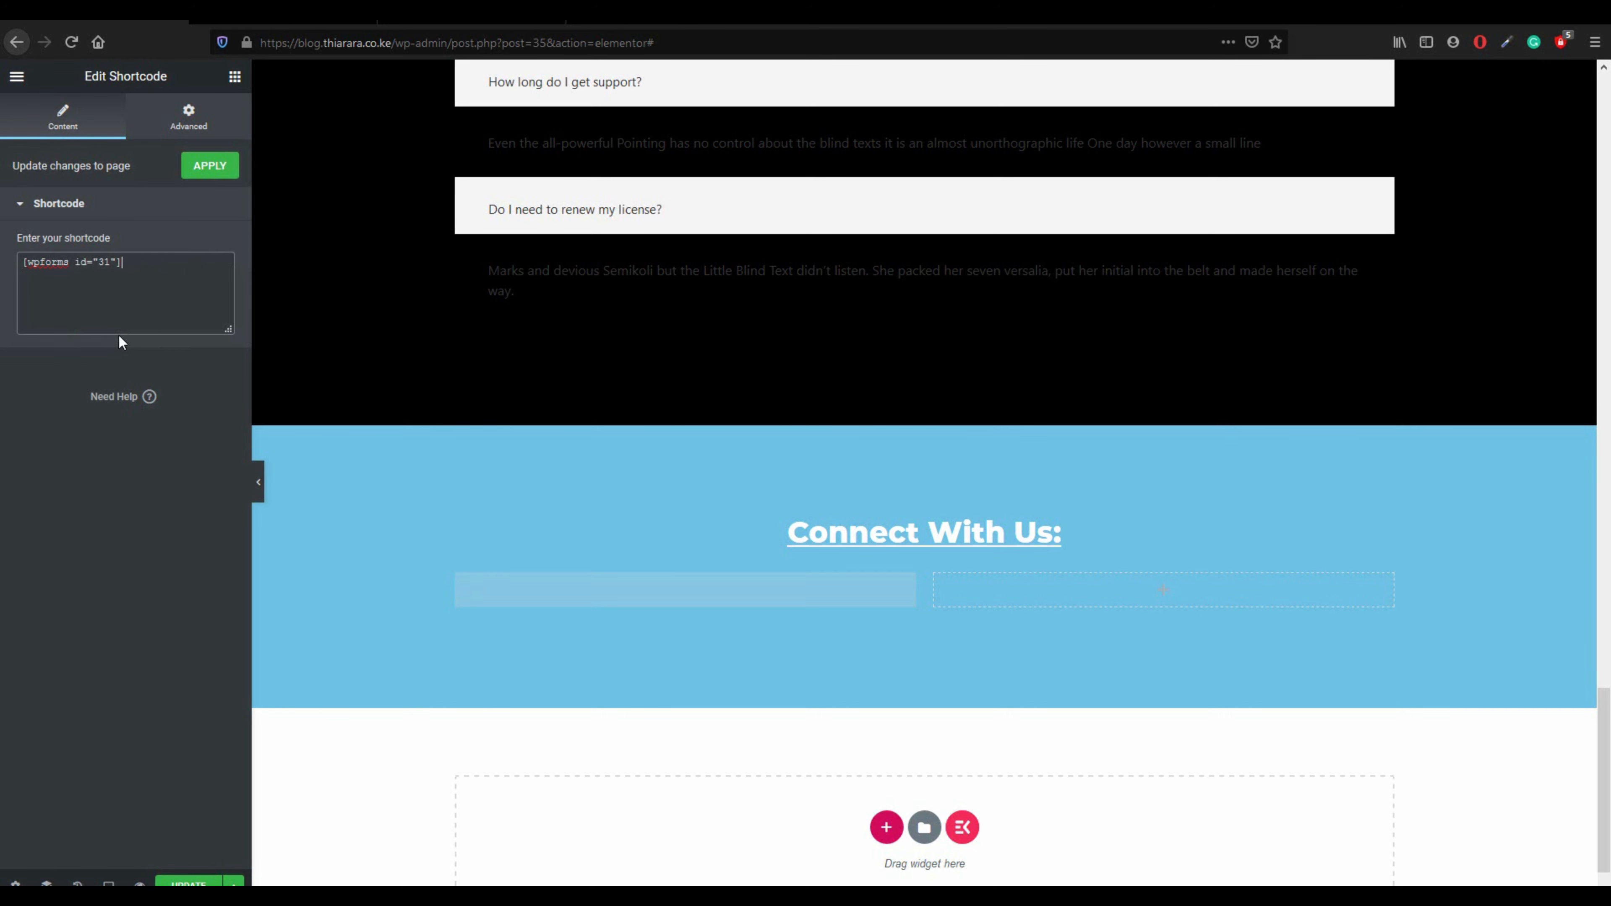
scroll(574, 736, "down", 4)
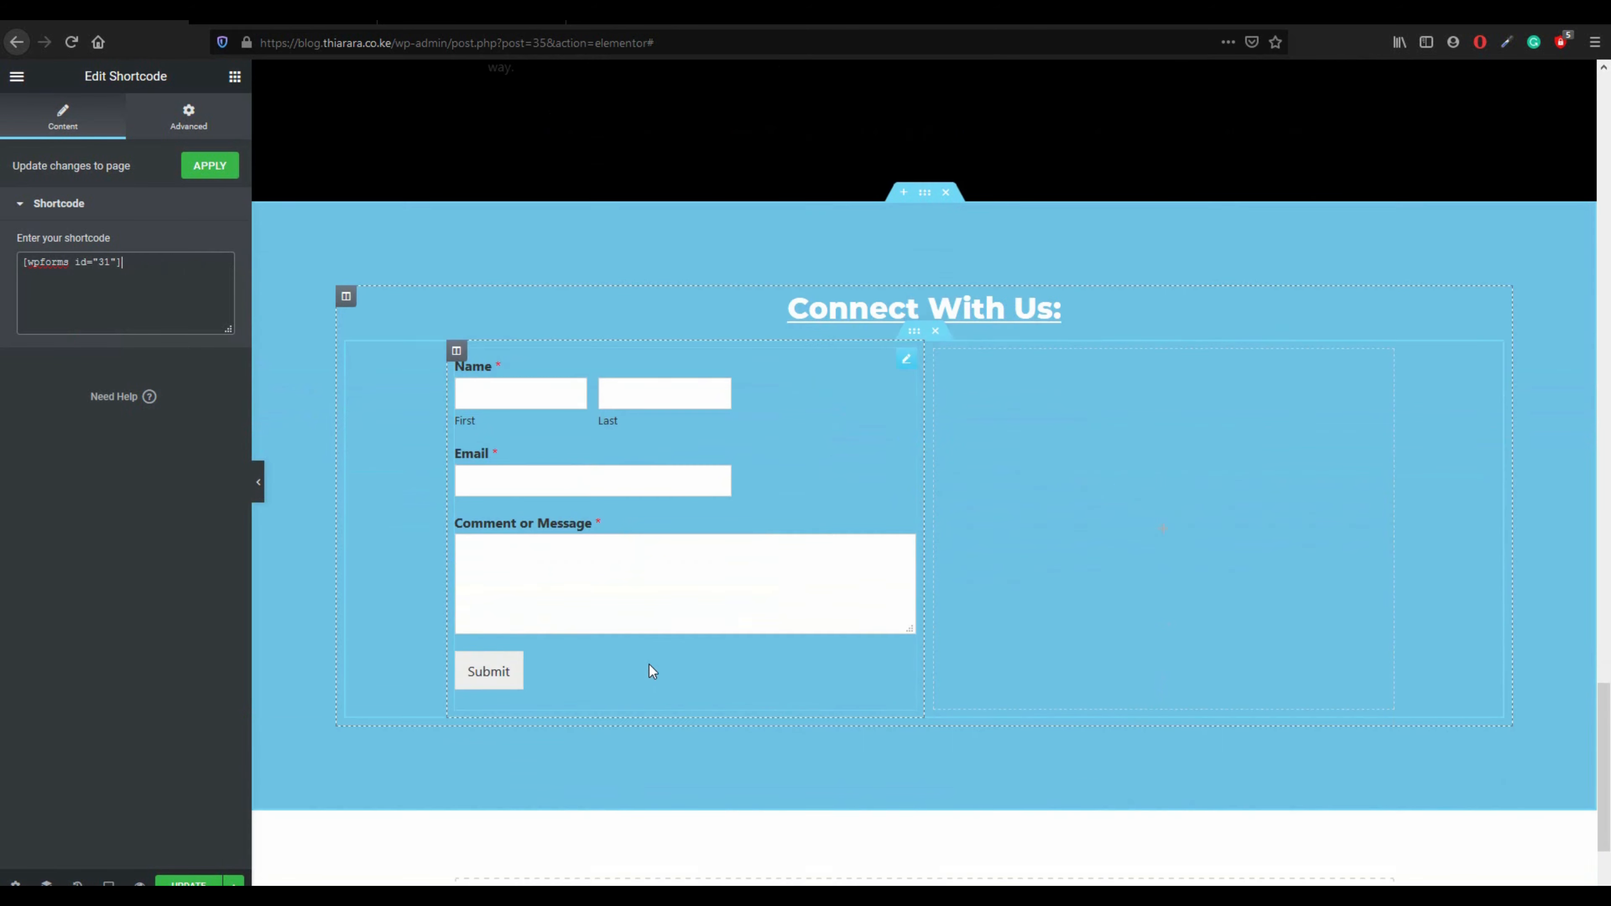
scroll(577, 600, "up", 3)
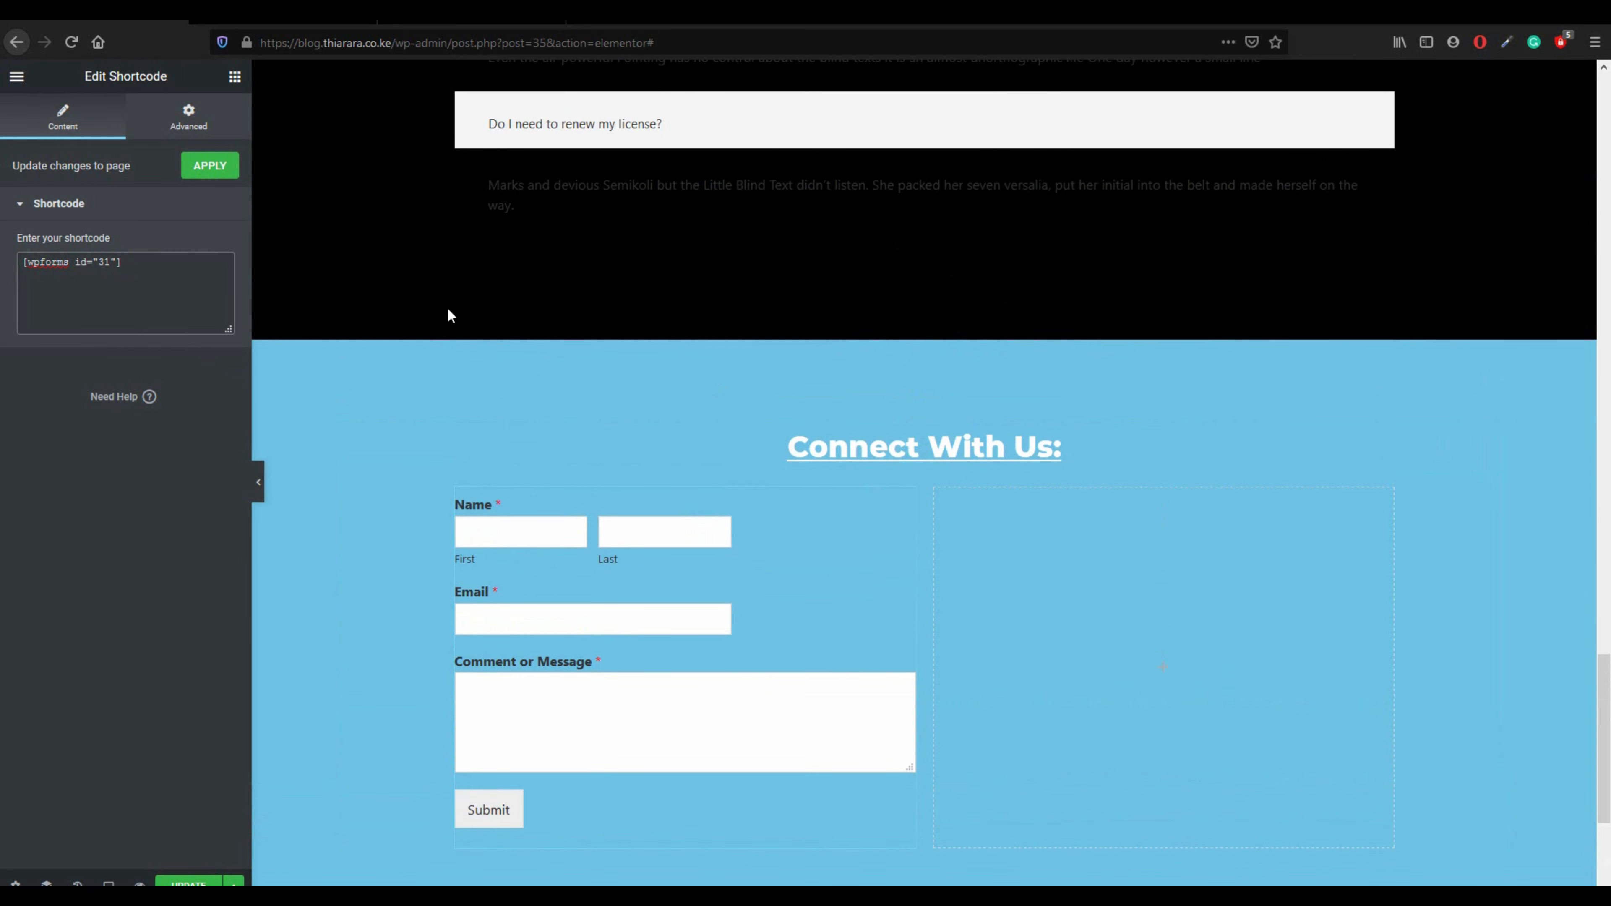
- Add a centred Heading widget reading "contact us" above the contact form in the first column
left_click(235, 79)
left_click_drag(186, 238, 571, 504)
left_click_drag(209, 223, 3, 213)
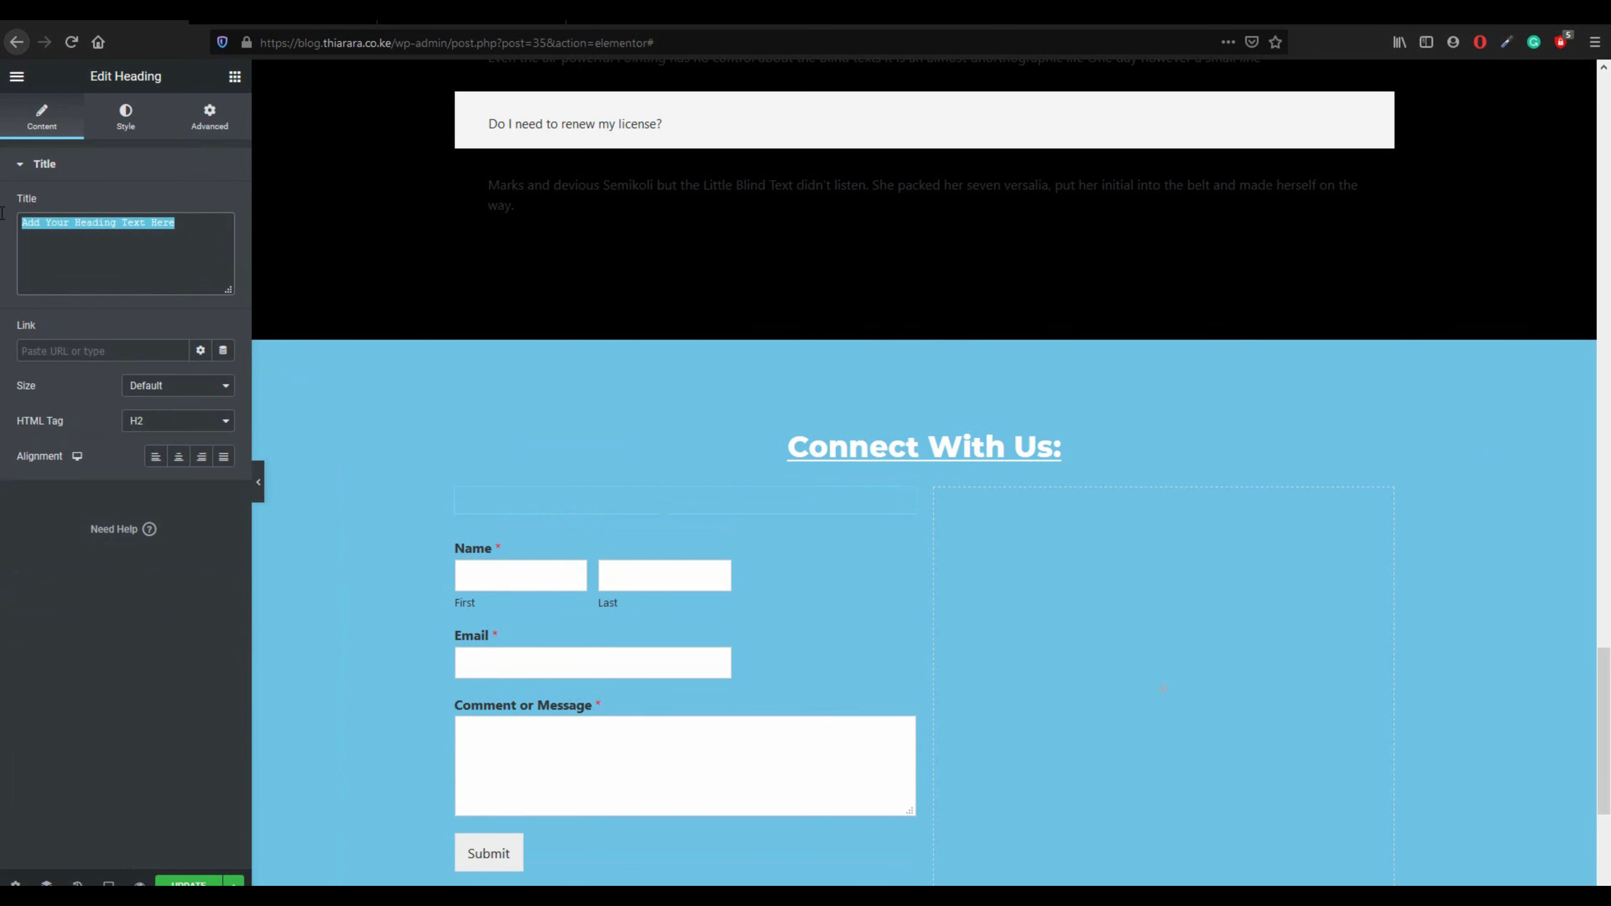
type("contact us")
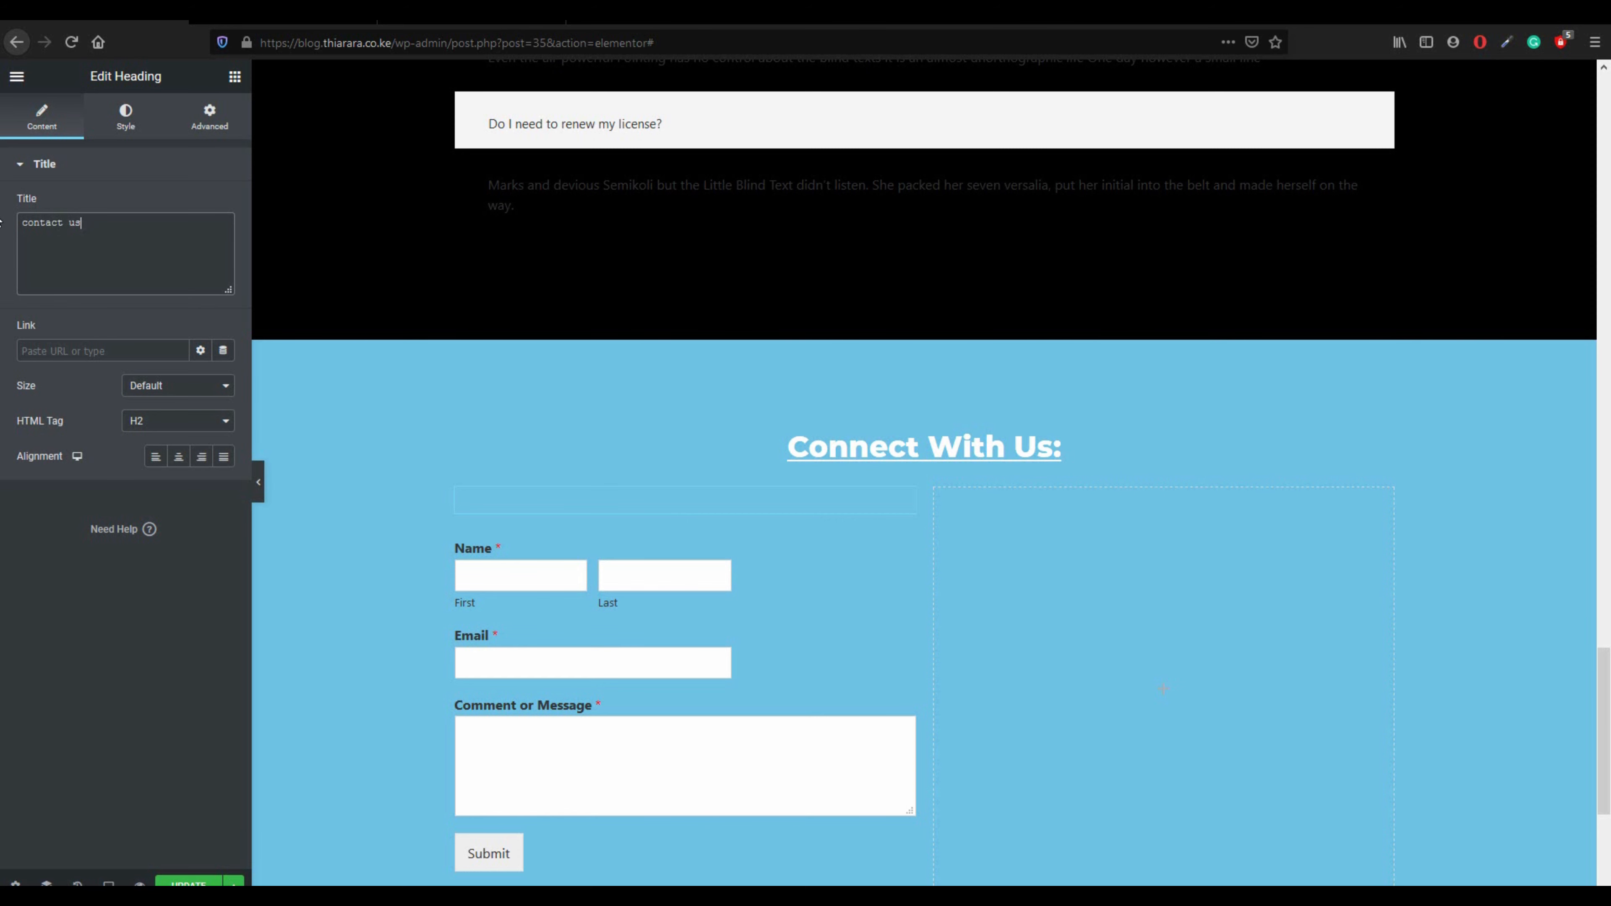
left_click(178, 456)
- Set the text color of the "contact us" heading to black (#000000), after trying white
left_click(125, 127)
left_click(201, 214)
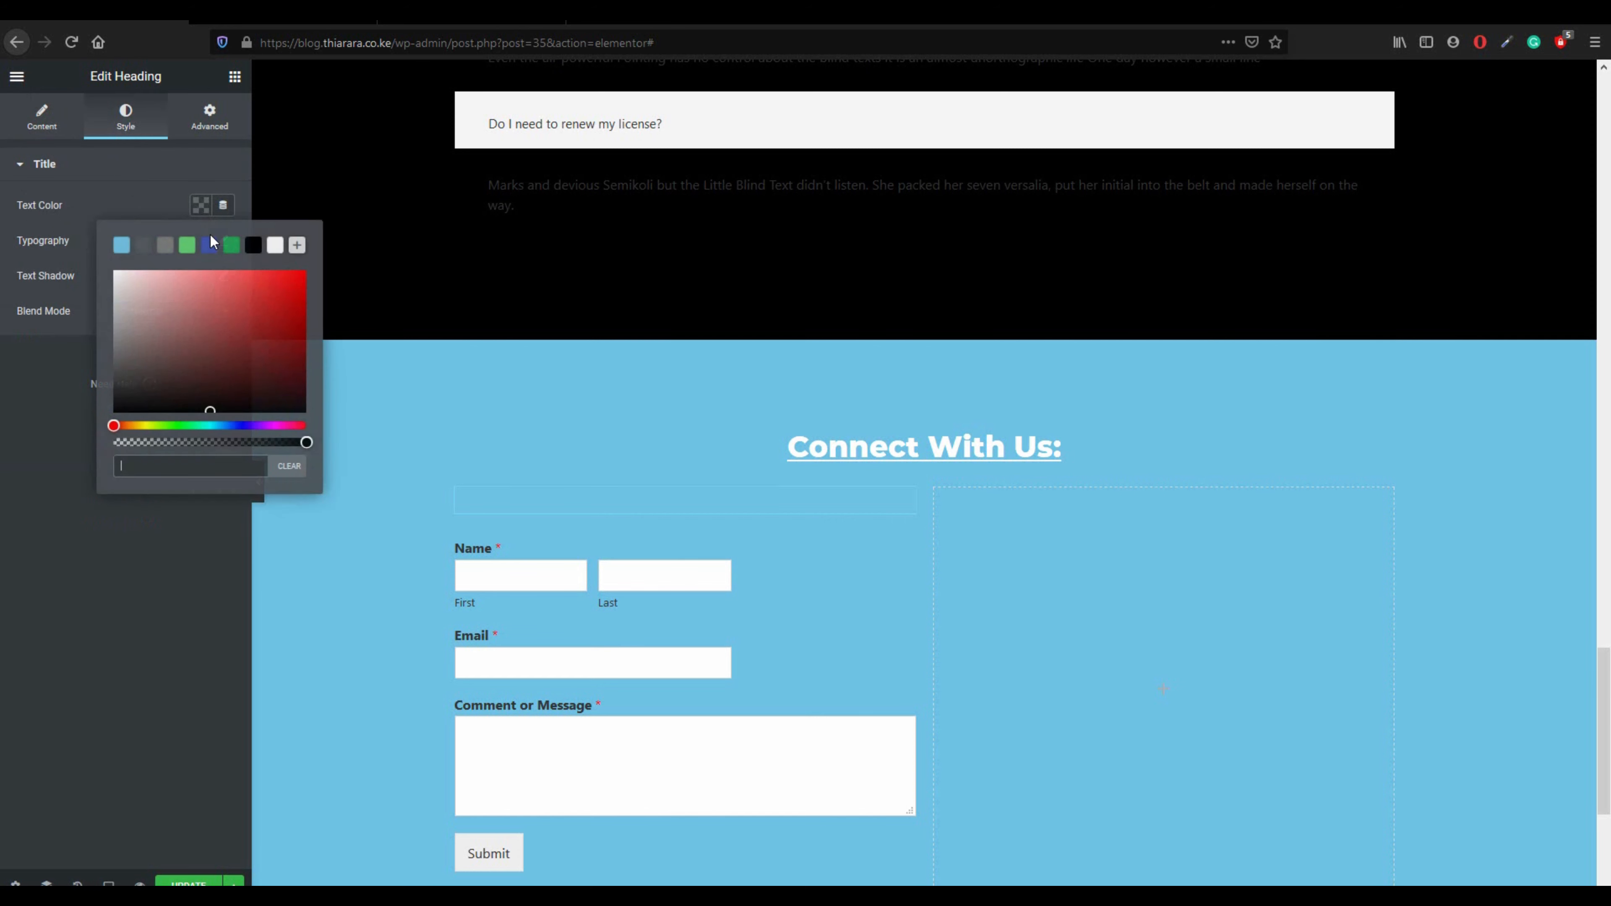
left_click(274, 247)
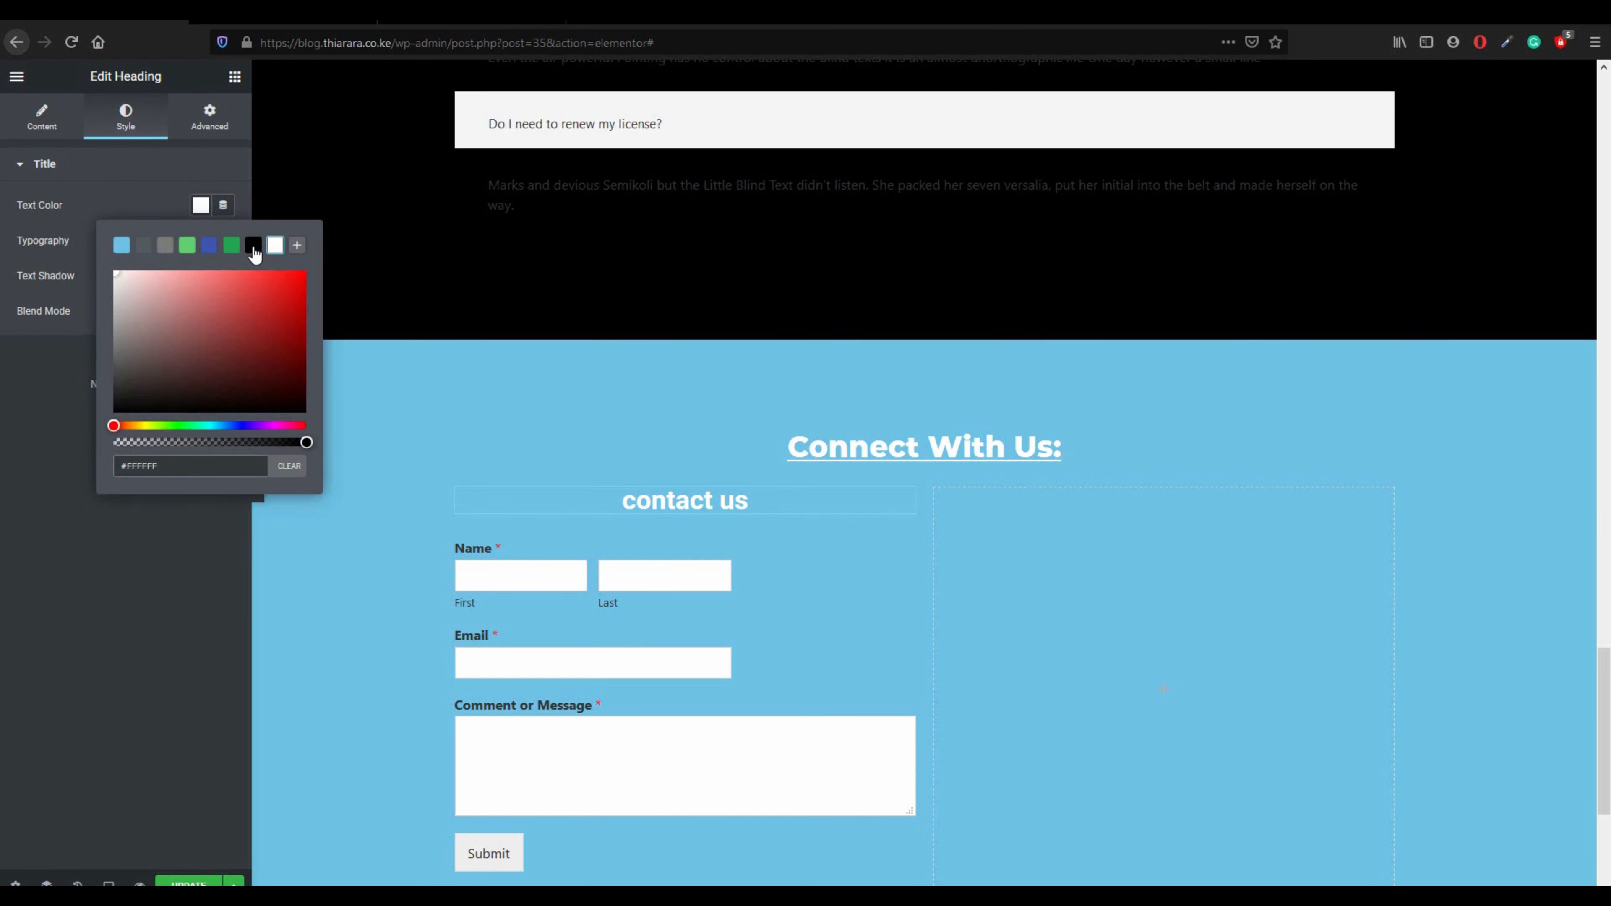
left_click(253, 247)
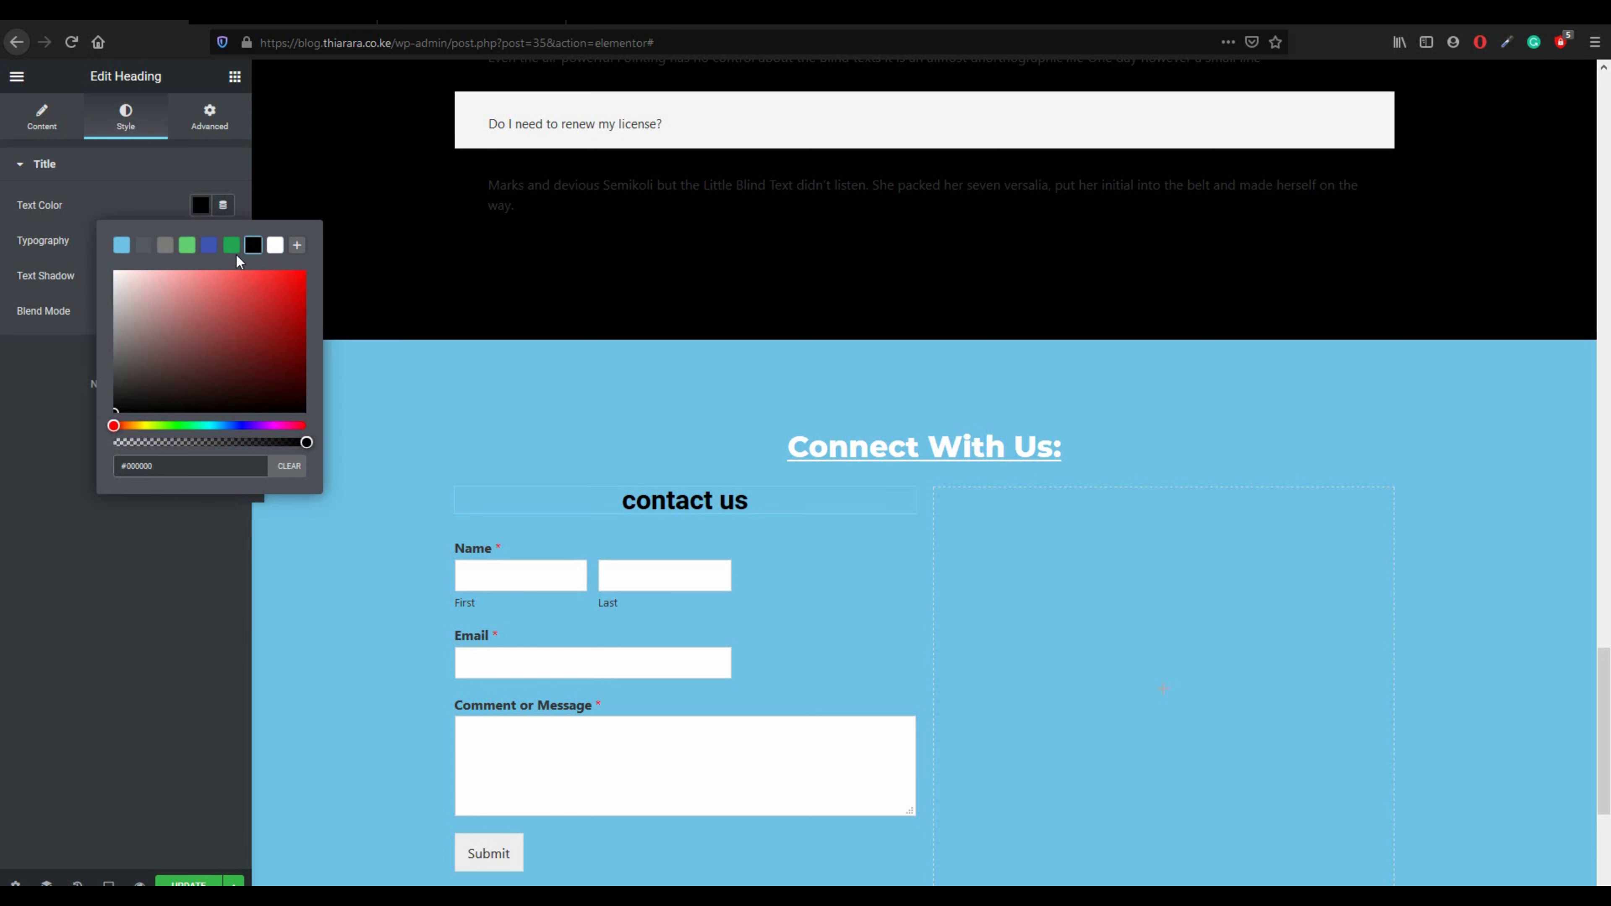
left_click(151, 202)
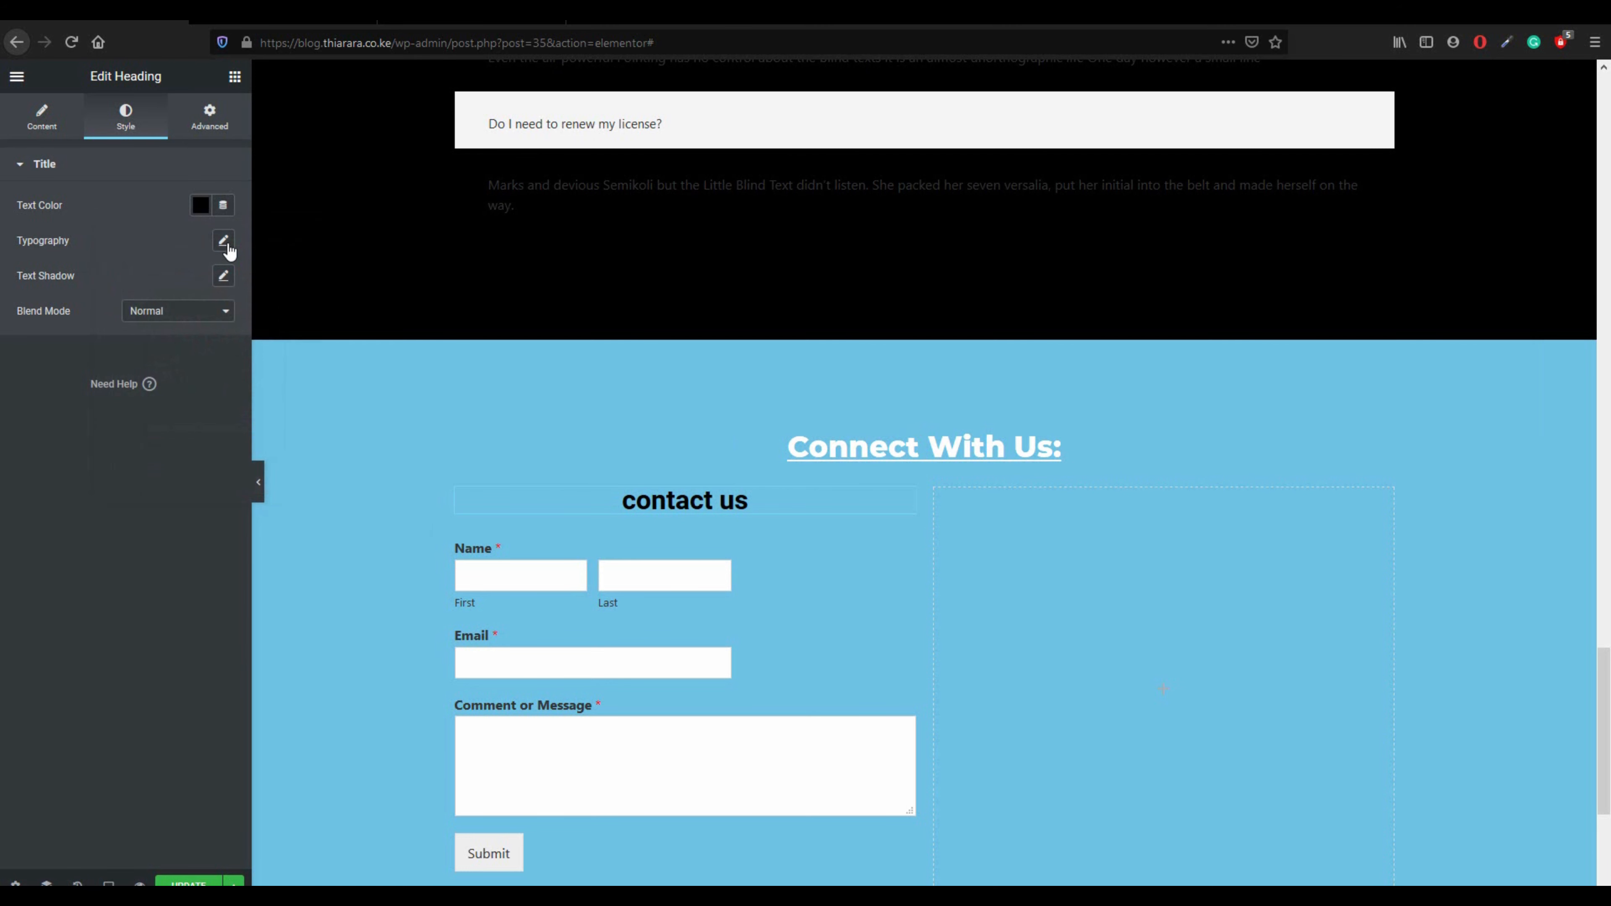
- Search the font families for "mont" and set the "contact us" heading's typography to Montserrat
left_click(223, 242)
left_click(182, 292)
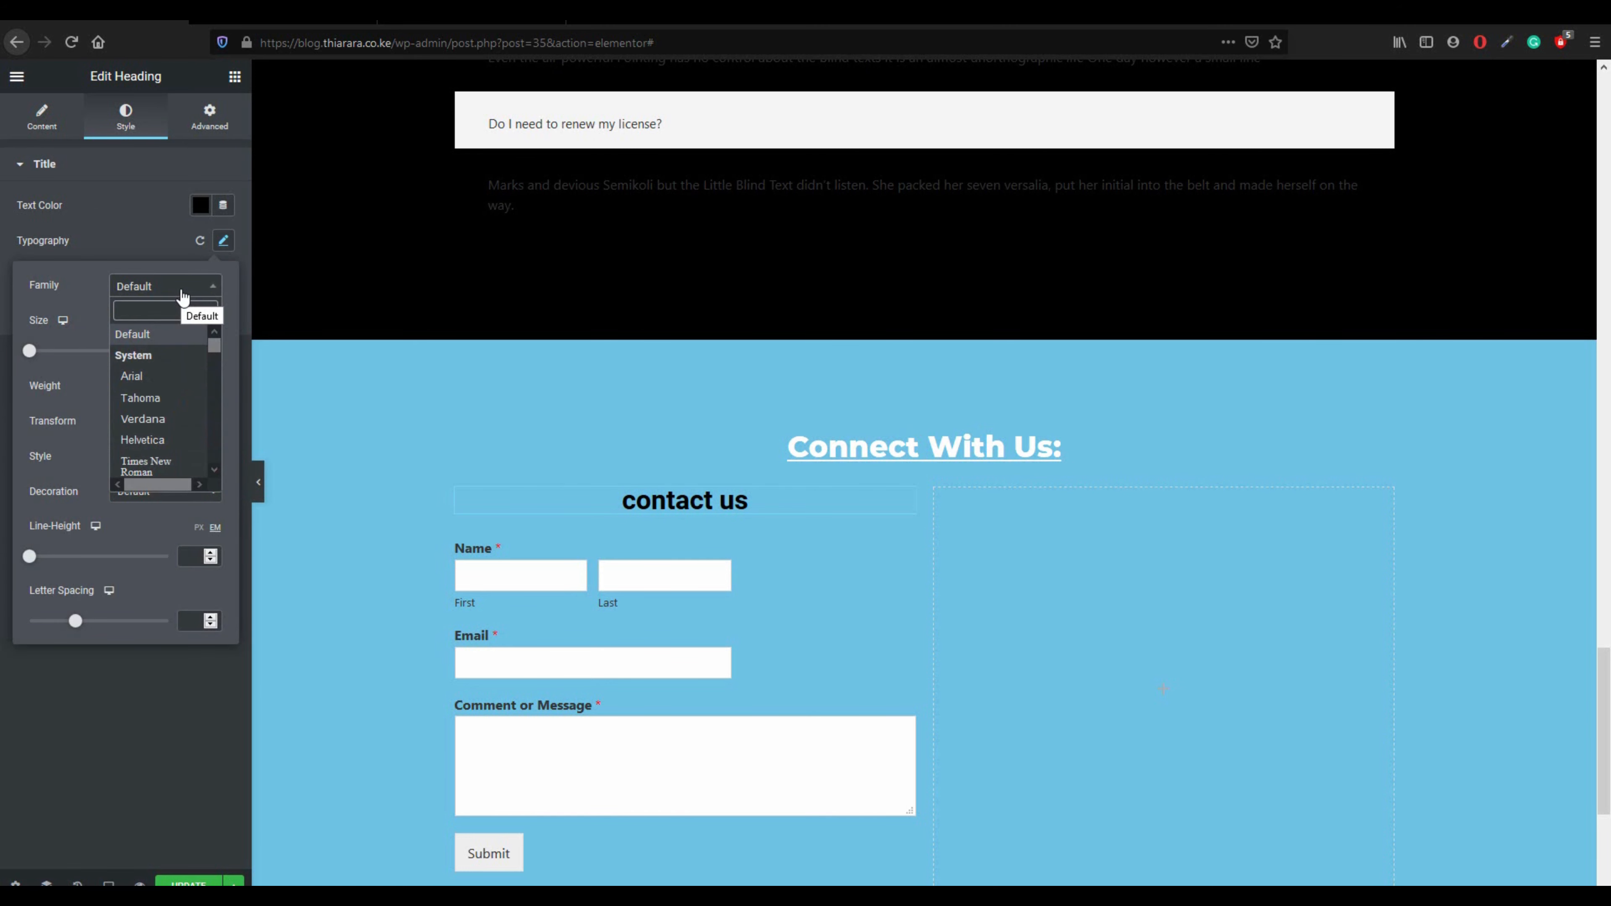
type("mo")
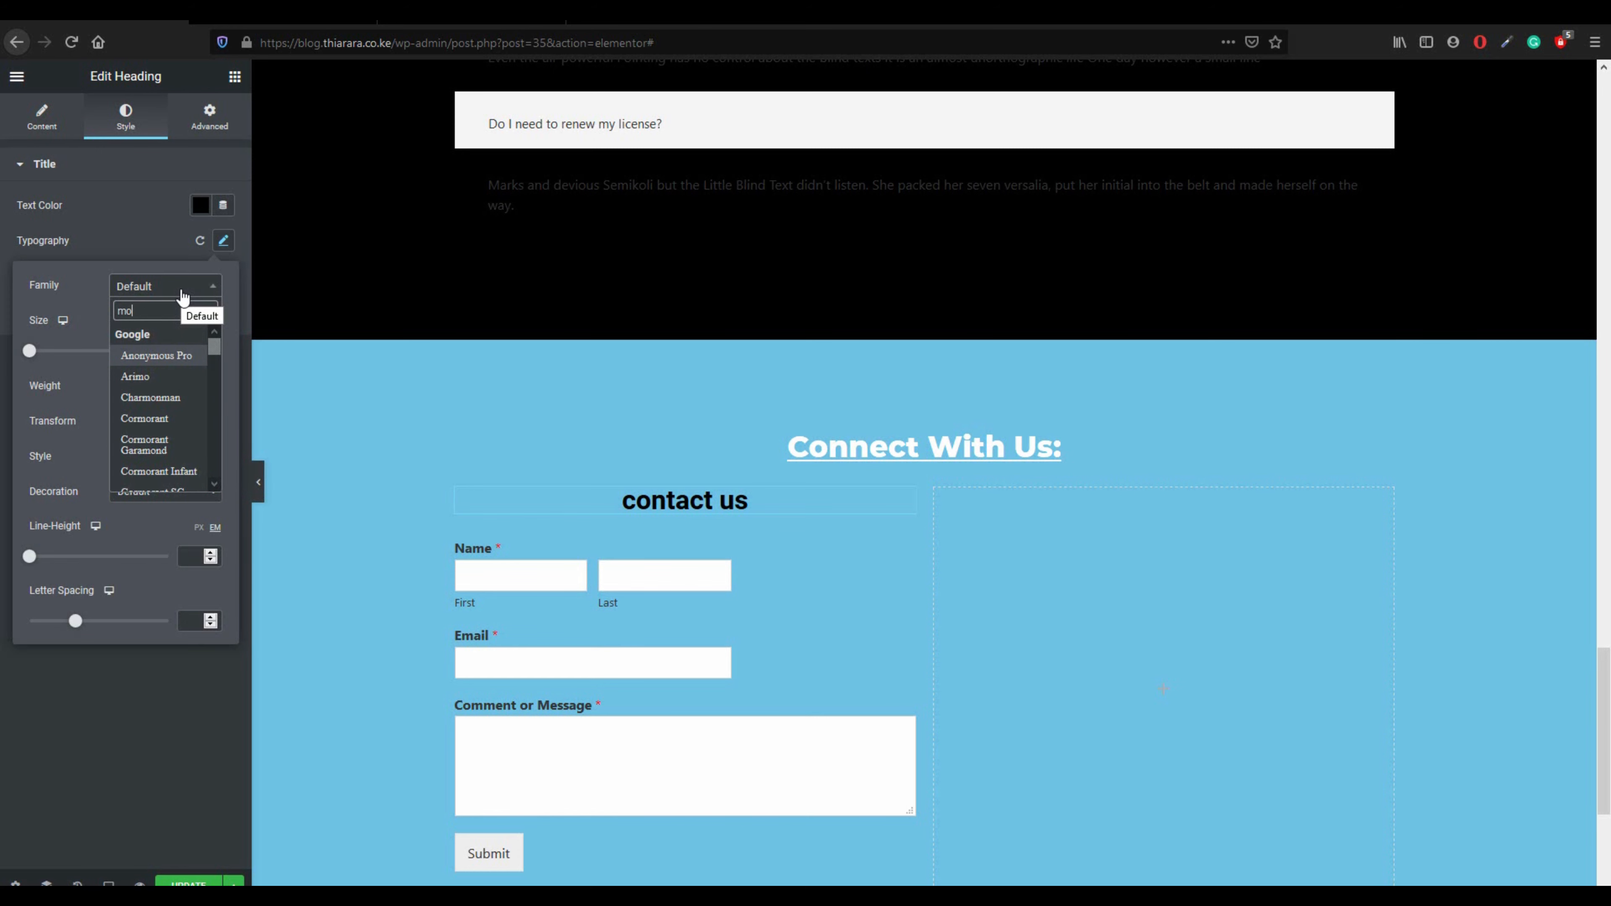
type("nt")
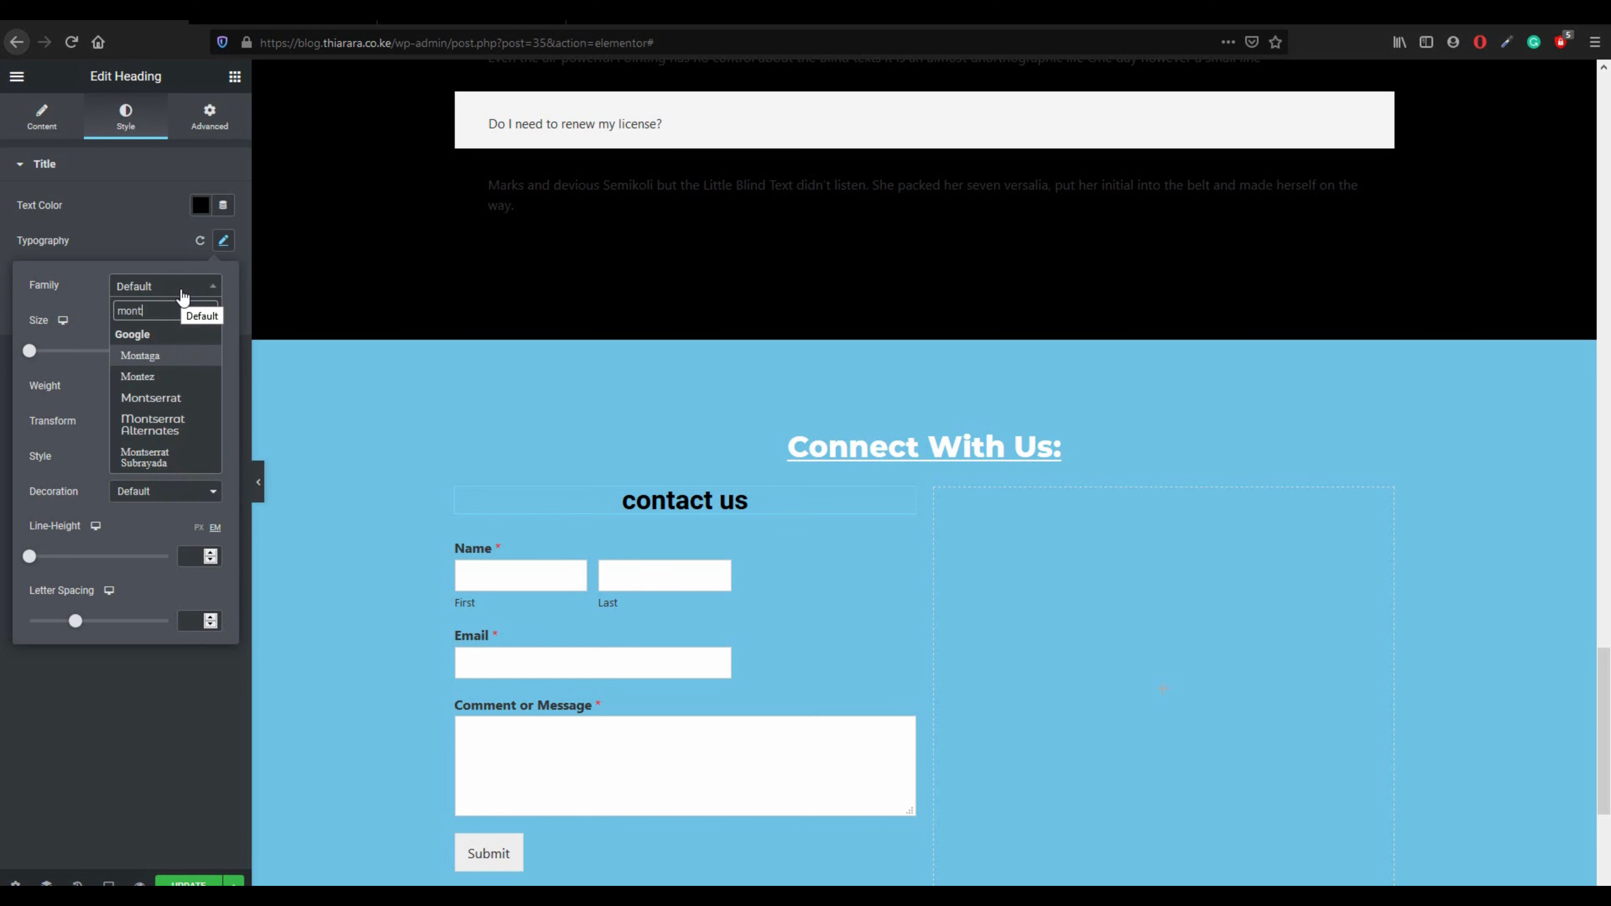
left_click(153, 396)
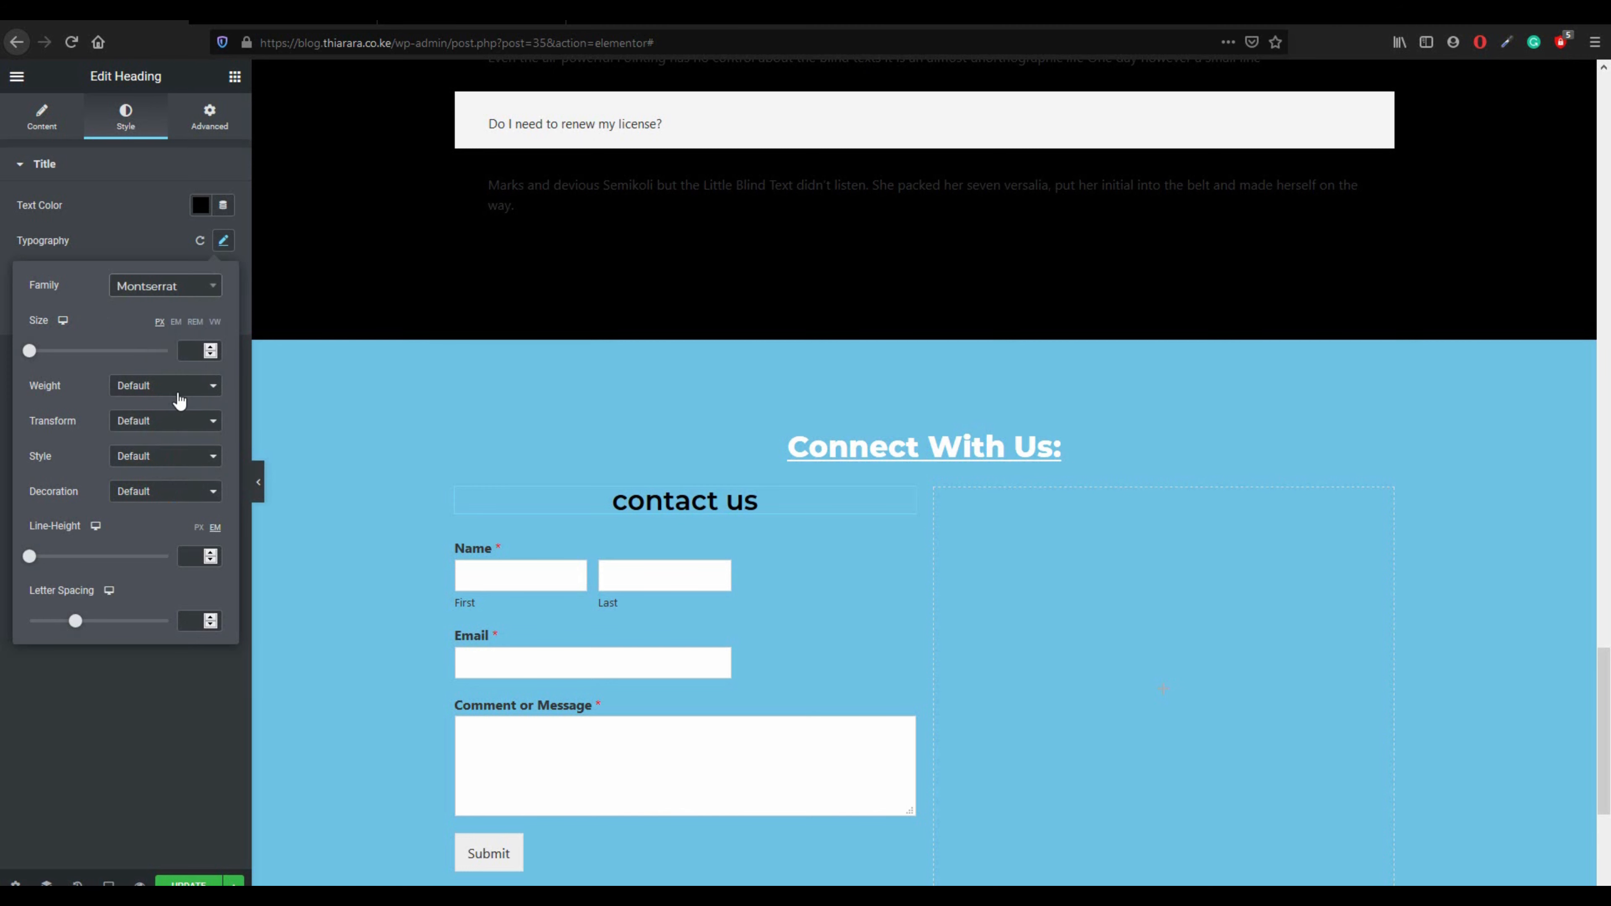
- Set the contact us heading's typography to size 41 px, weight 800, Capitalize transform and Underline decoration
left_click_drag(29, 352, 57, 353)
left_click(138, 389)
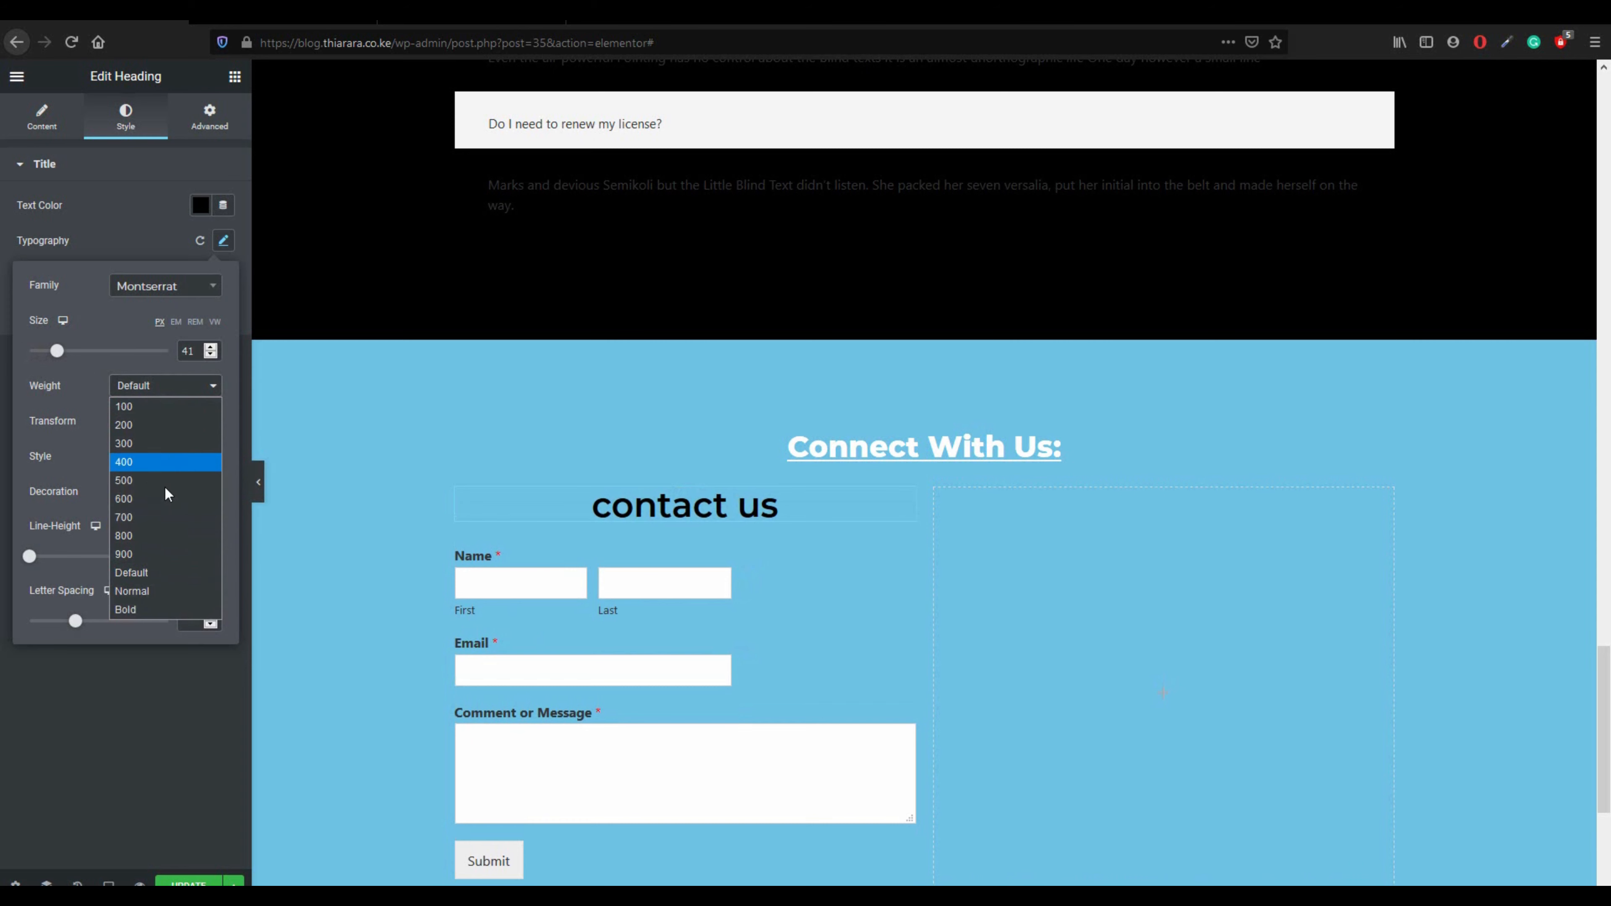
left_click(145, 533)
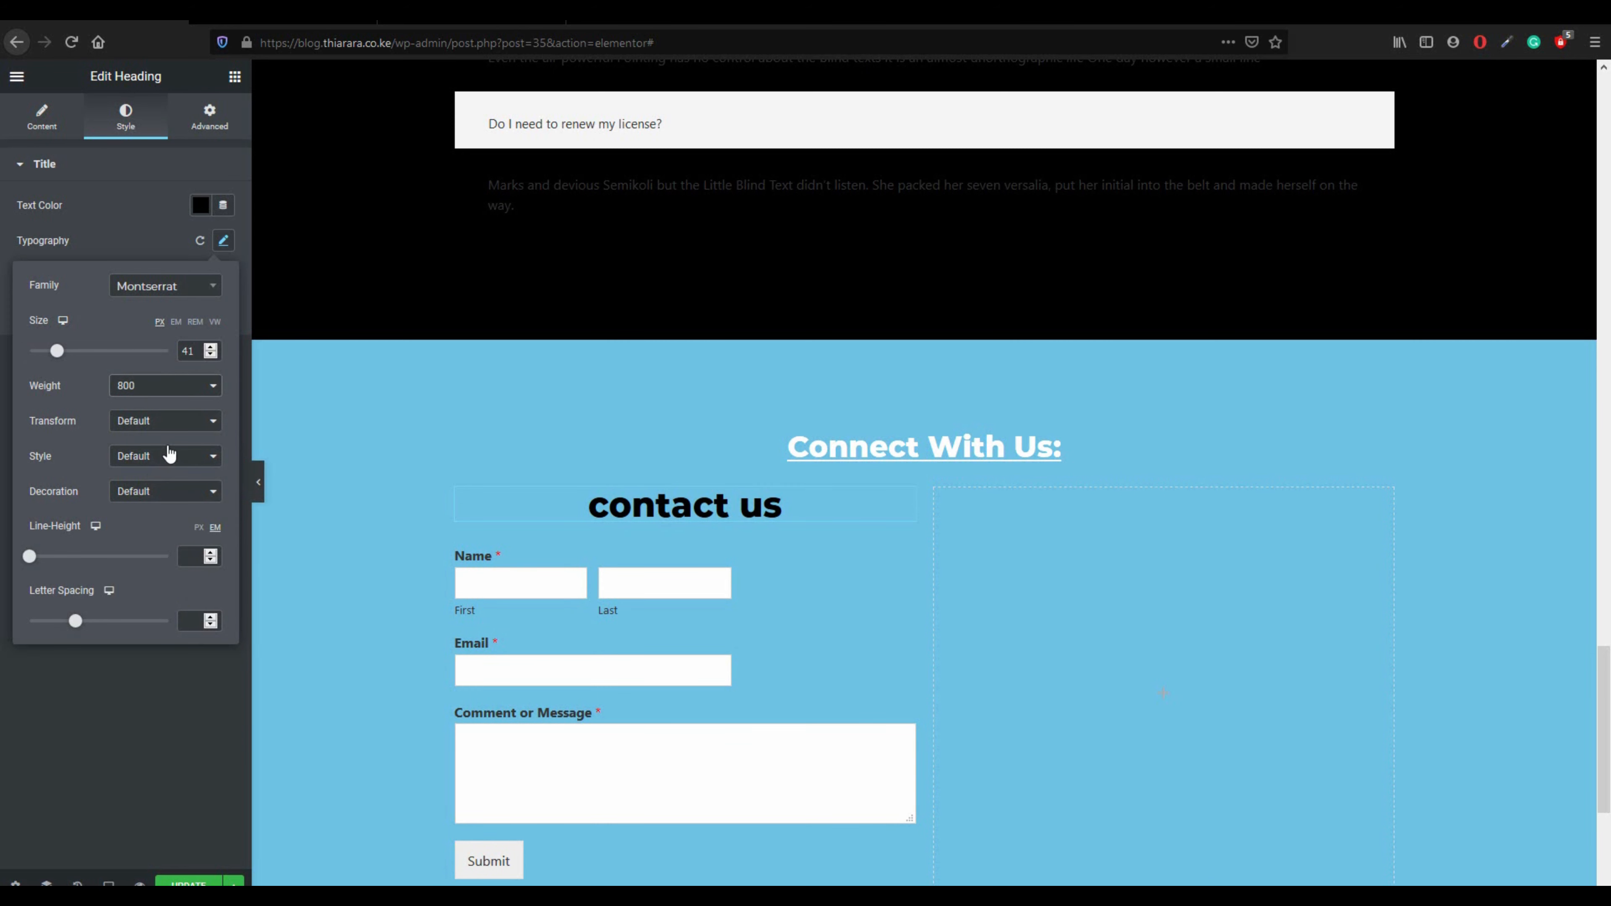
left_click(167, 422)
left_click(165, 498)
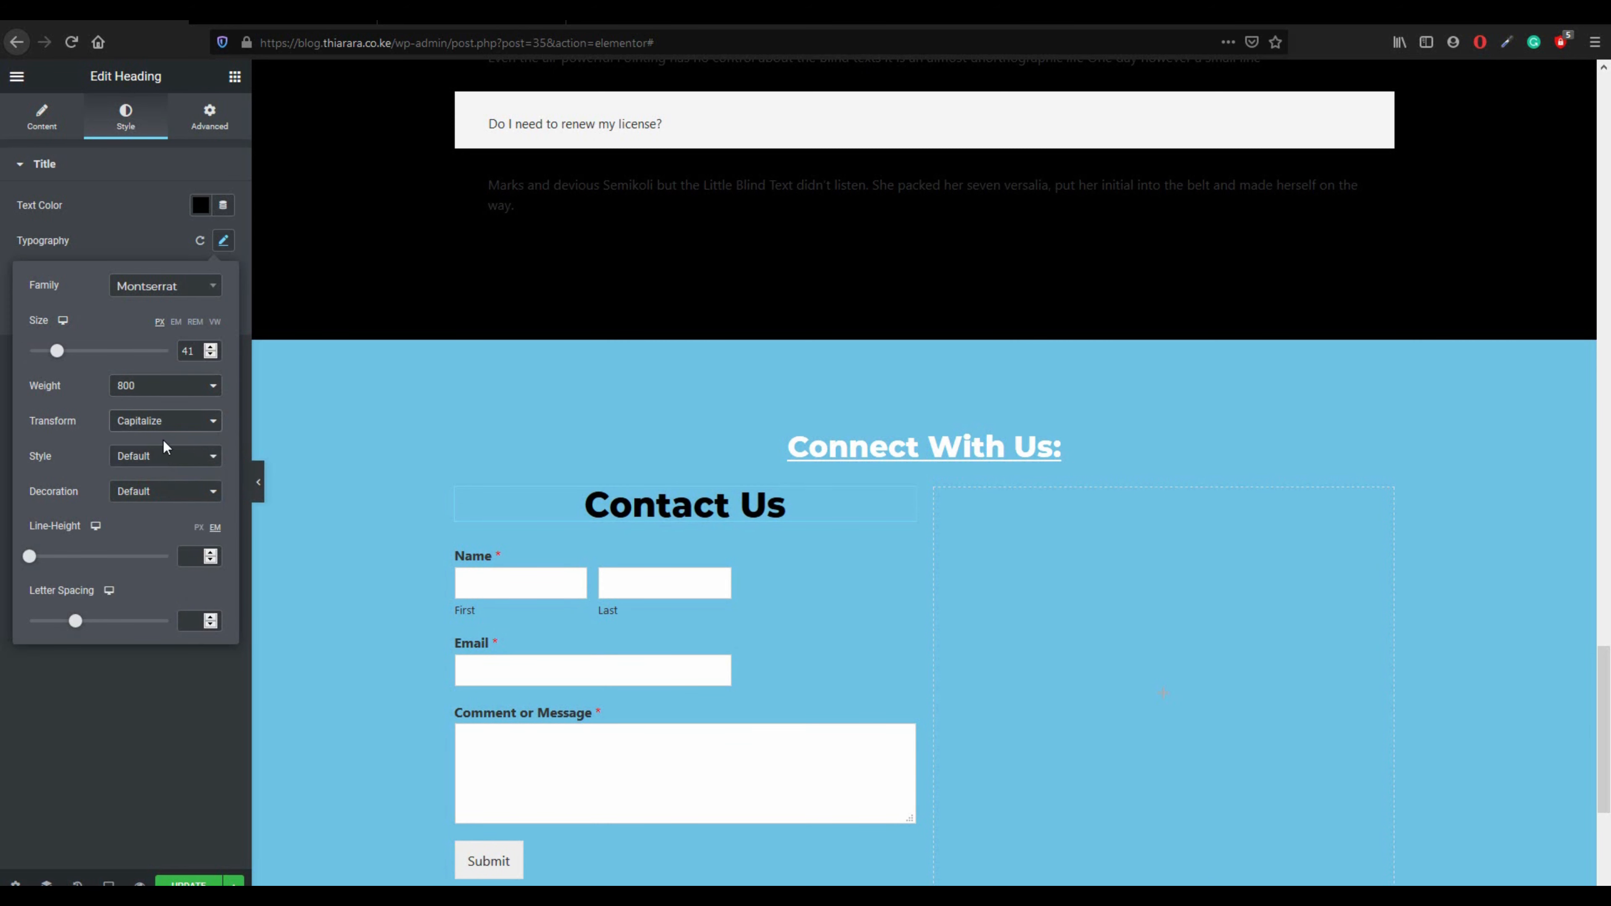
left_click(165, 457)
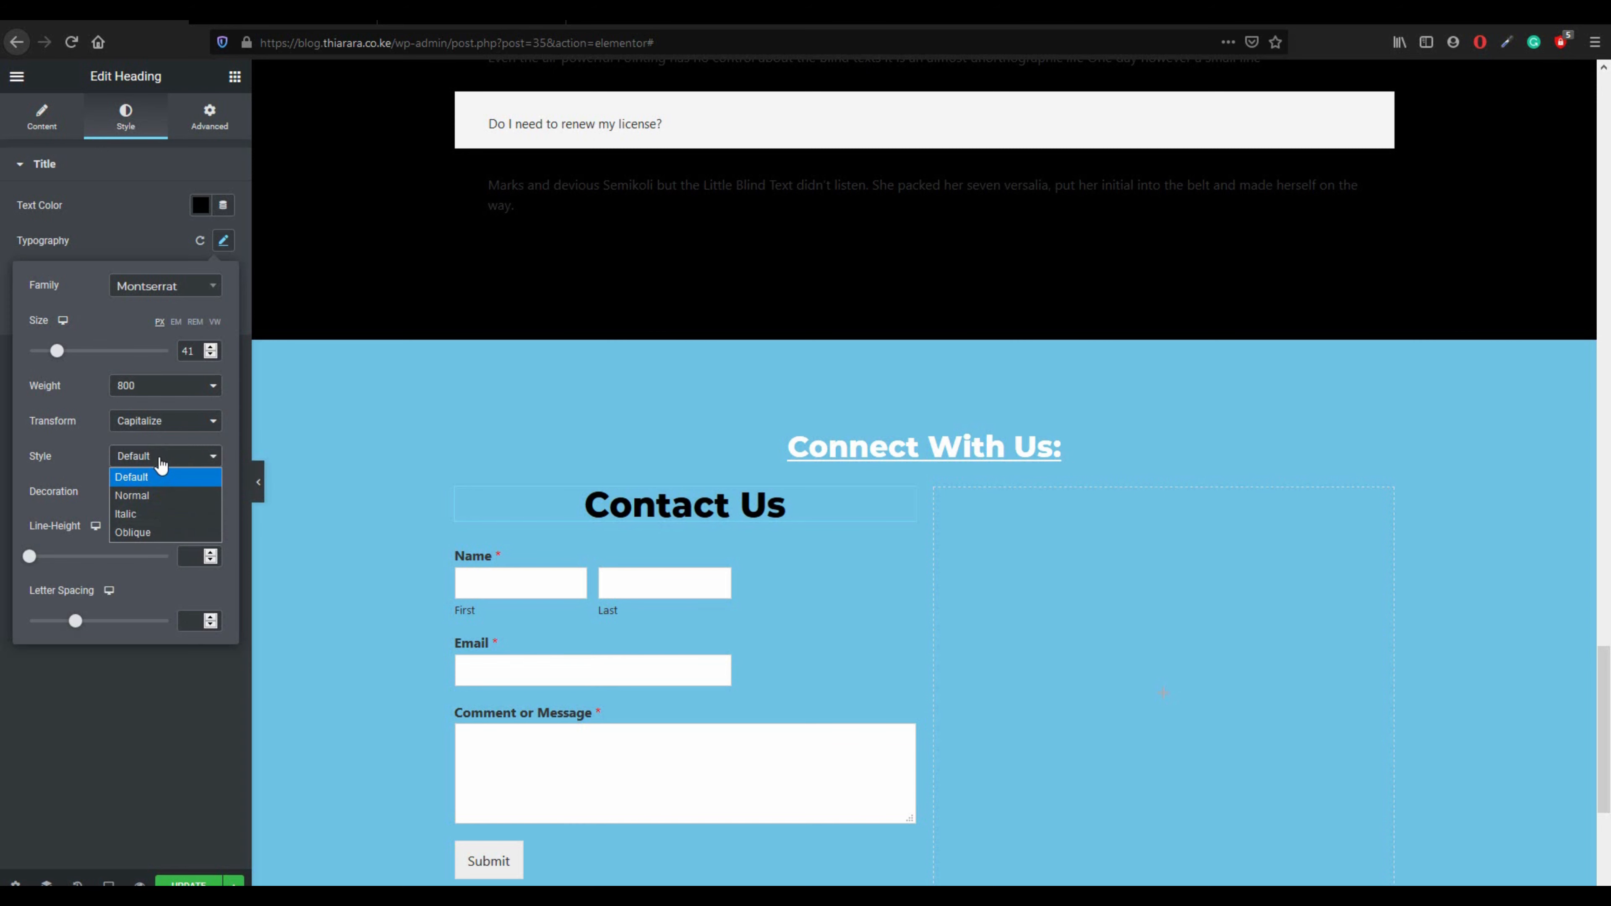
left_click(156, 450)
left_click(162, 498)
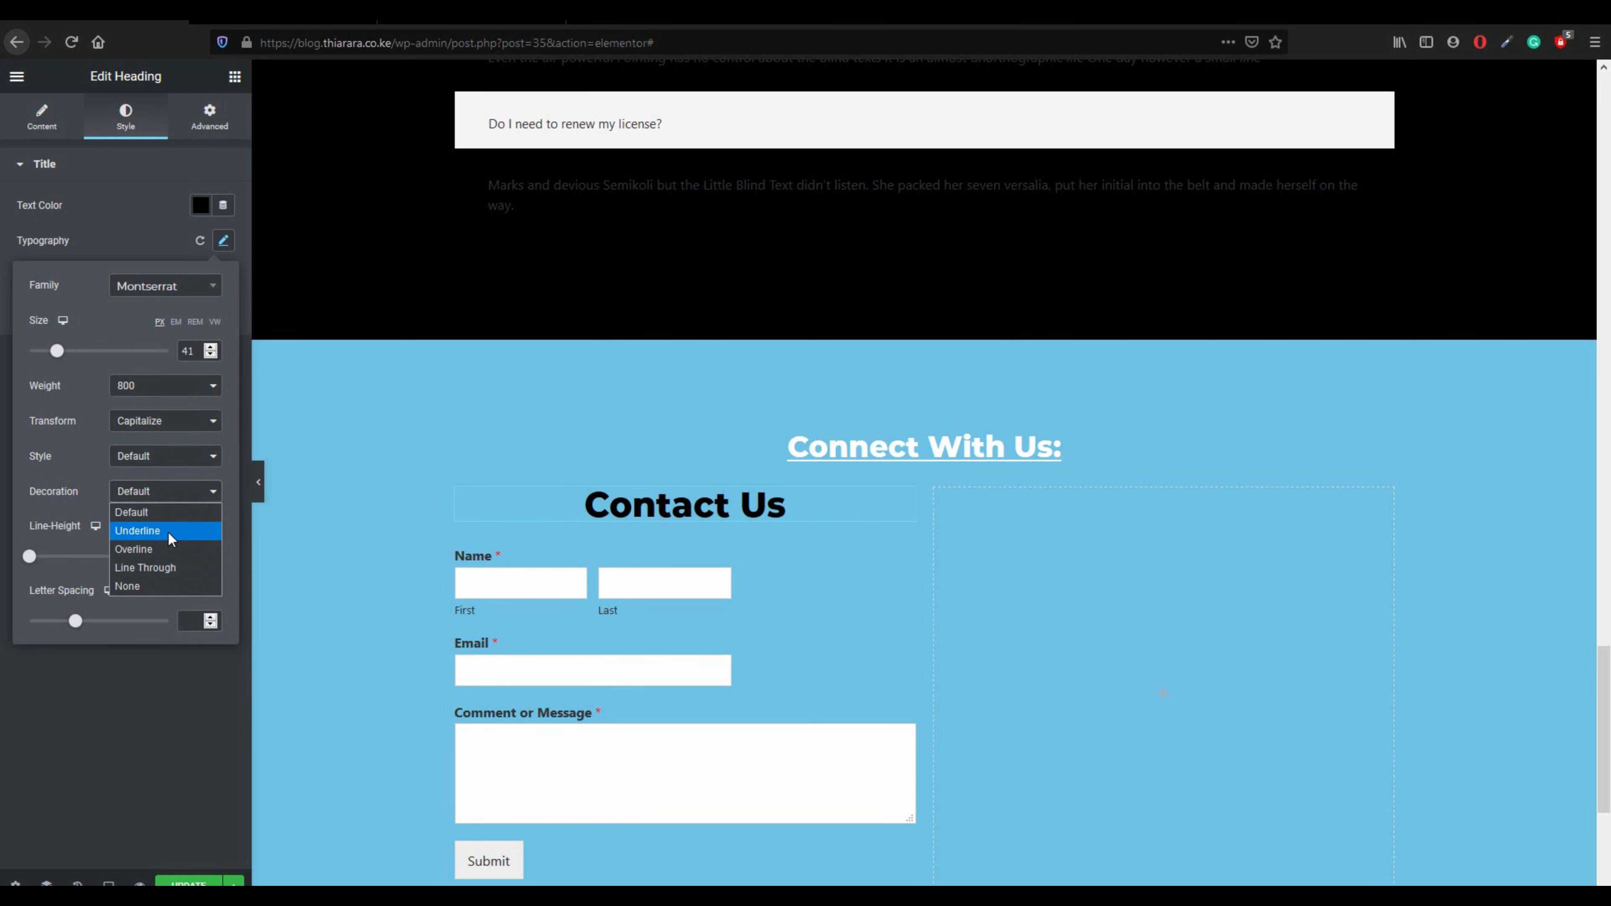
left_click(167, 531)
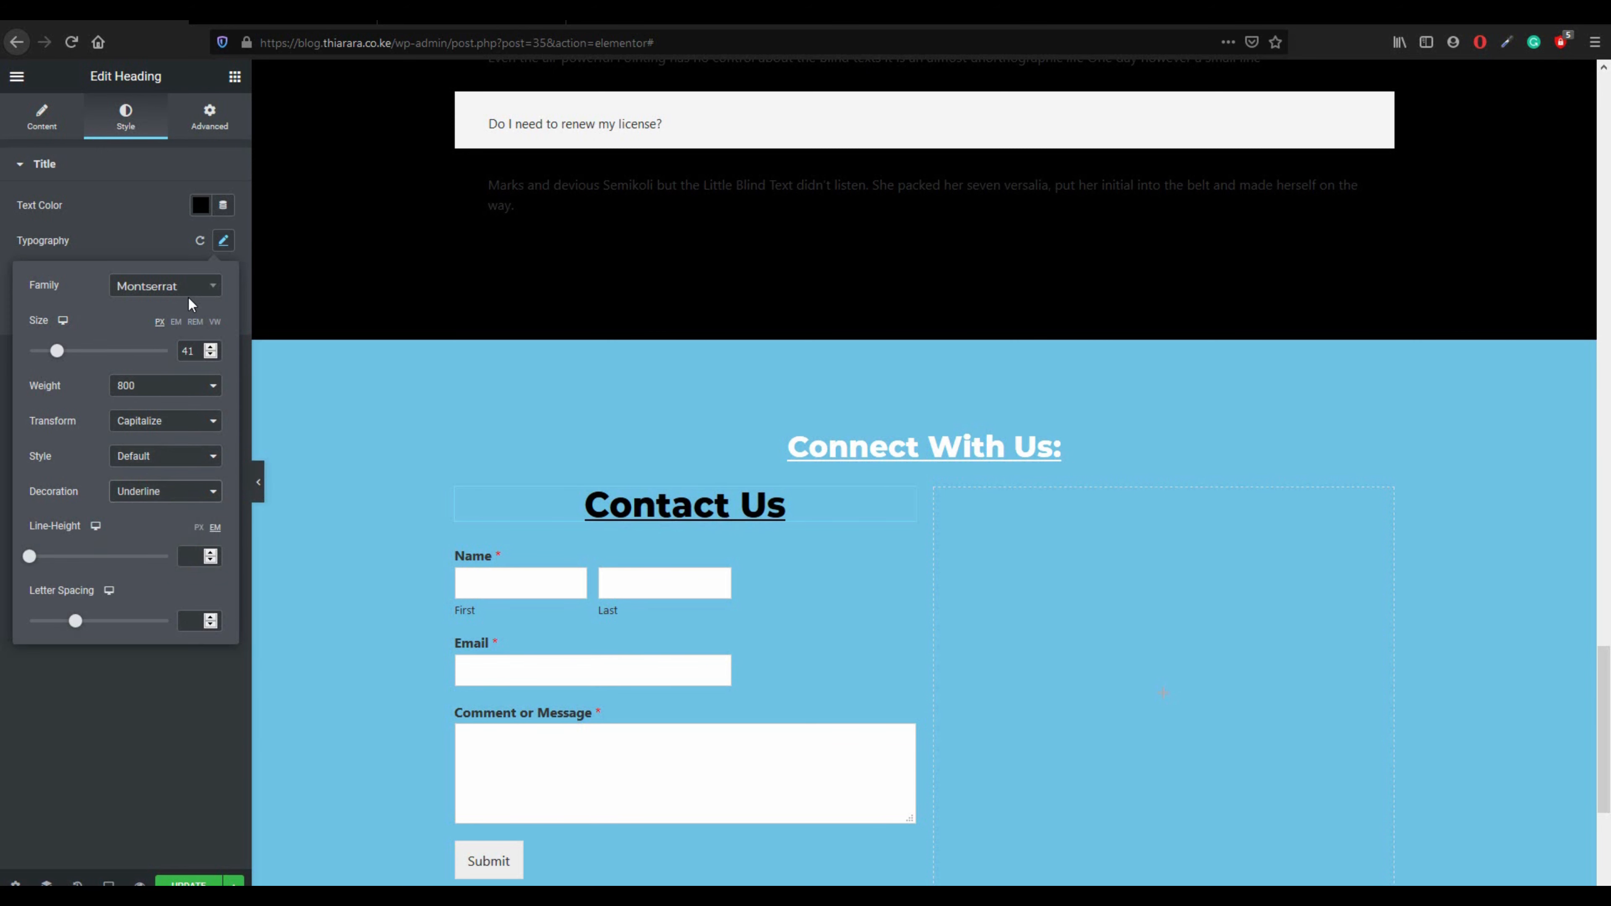
left_click(172, 249)
- Give the Contact Us heading a red text shadow, rgba(213, 62, 62, 1), with blur 35, horizontal offset 7 and vertical offset -2
left_click(222, 275)
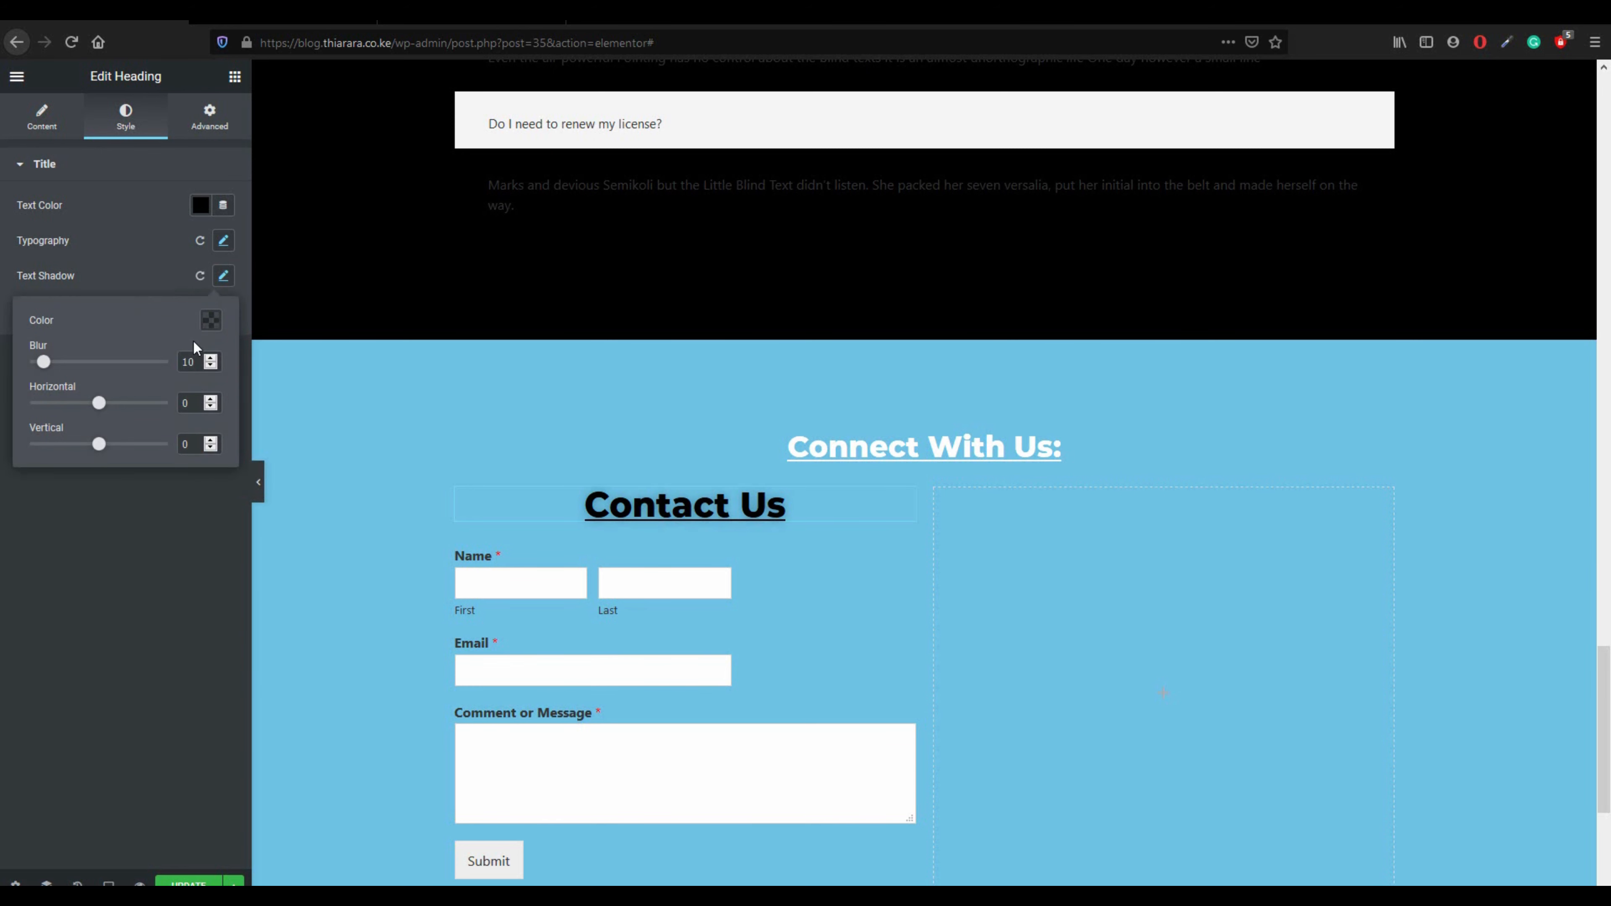
left_click(211, 320)
left_click(269, 430)
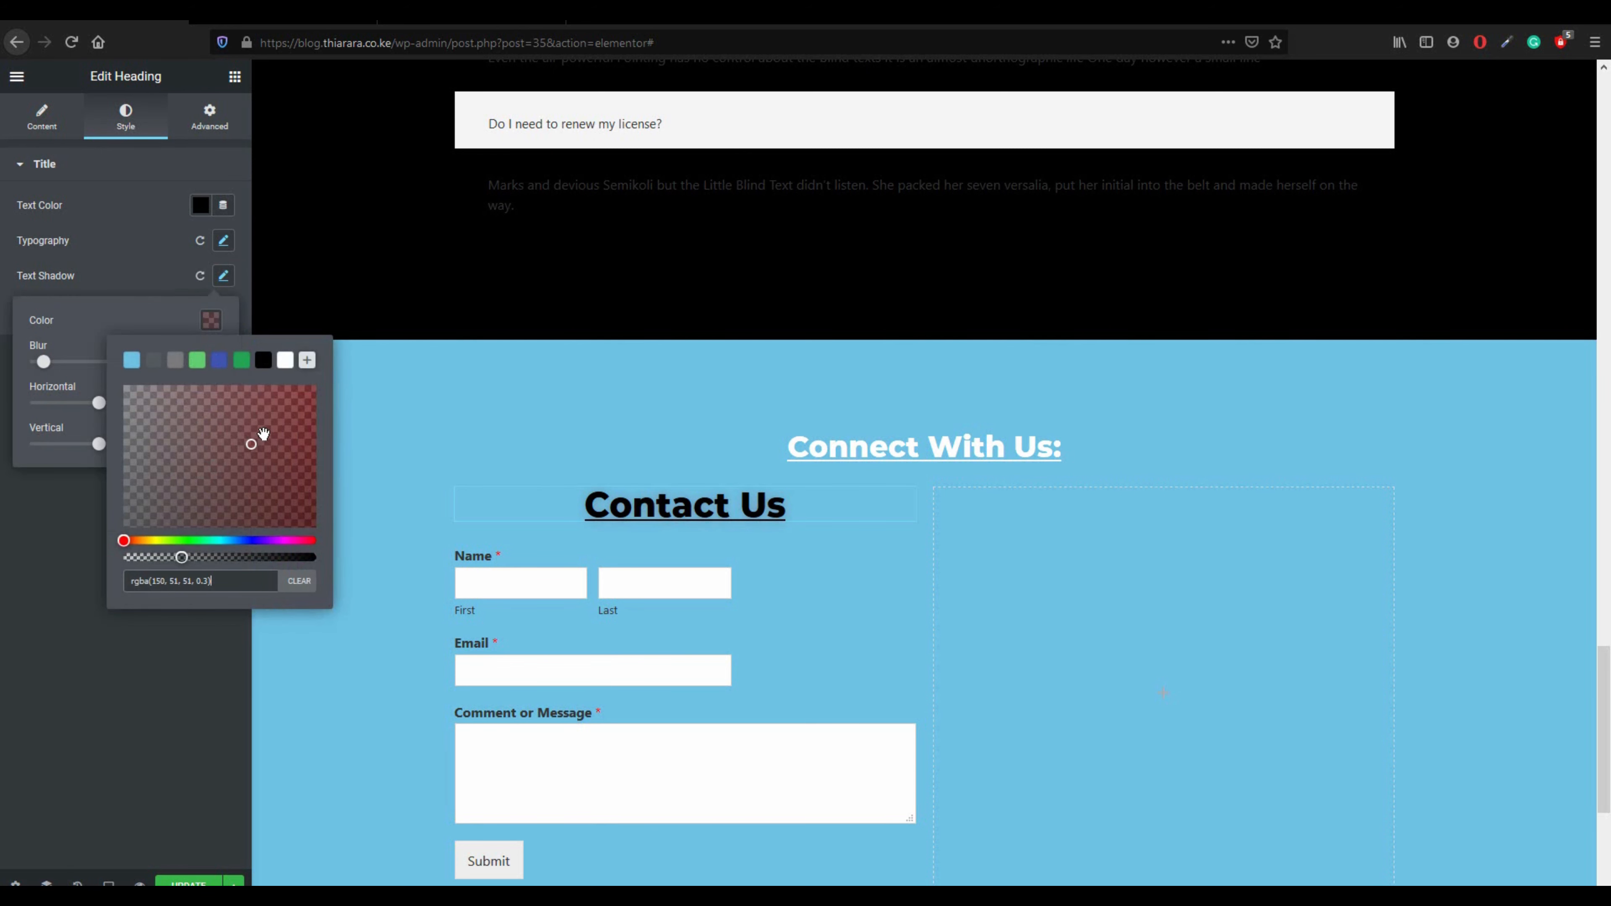
left_click_drag(124, 540, 155, 540)
left_click(273, 419)
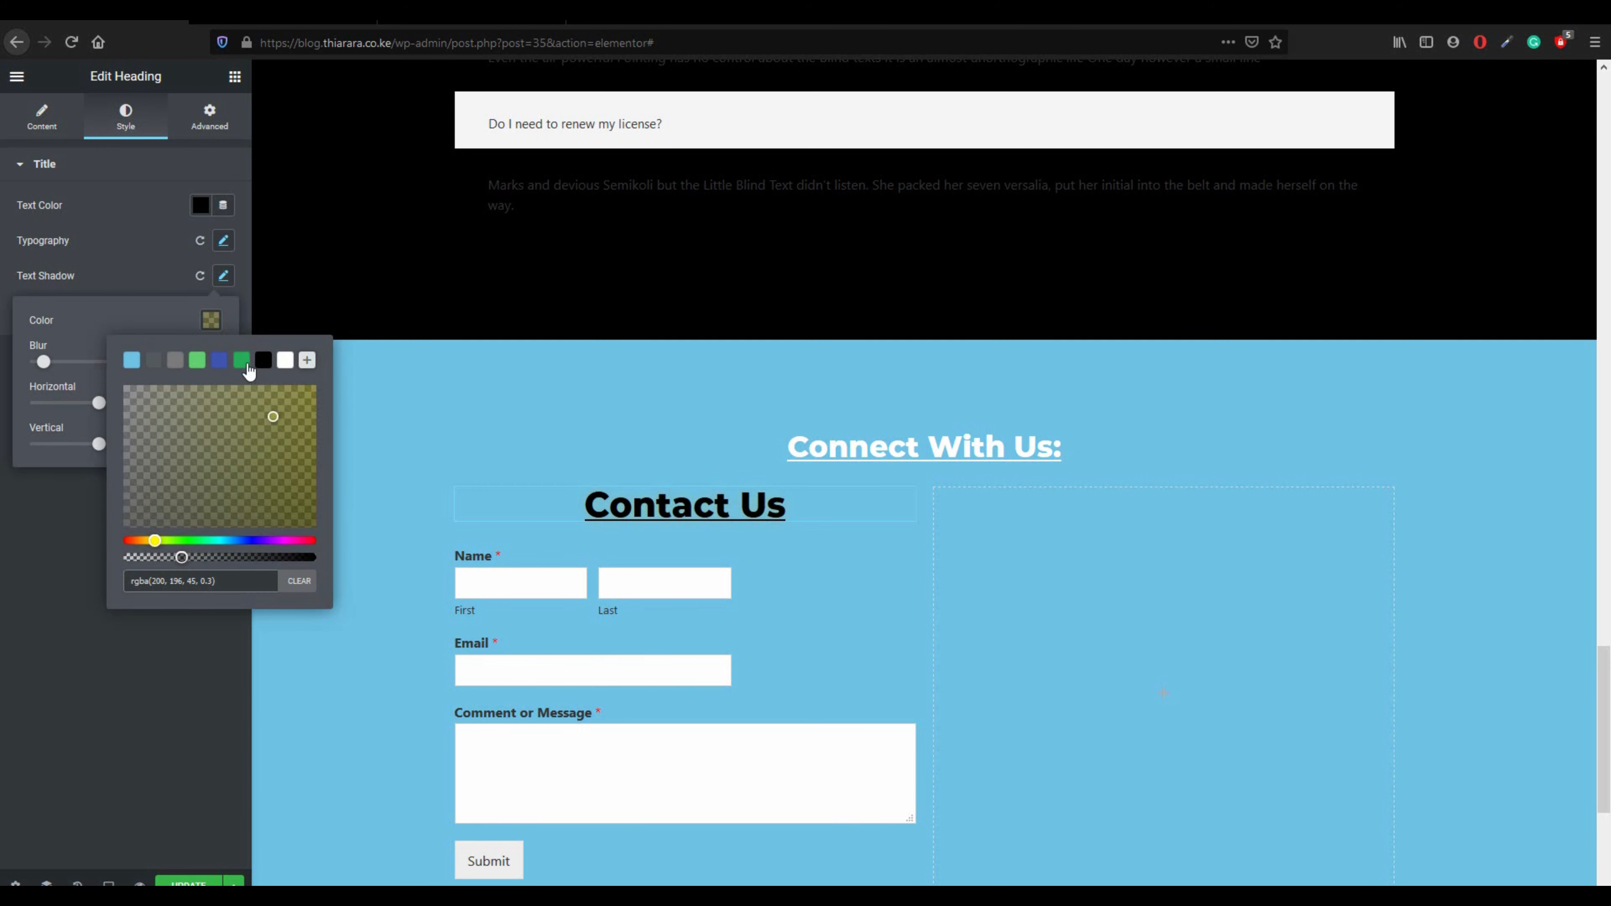
left_click(241, 360)
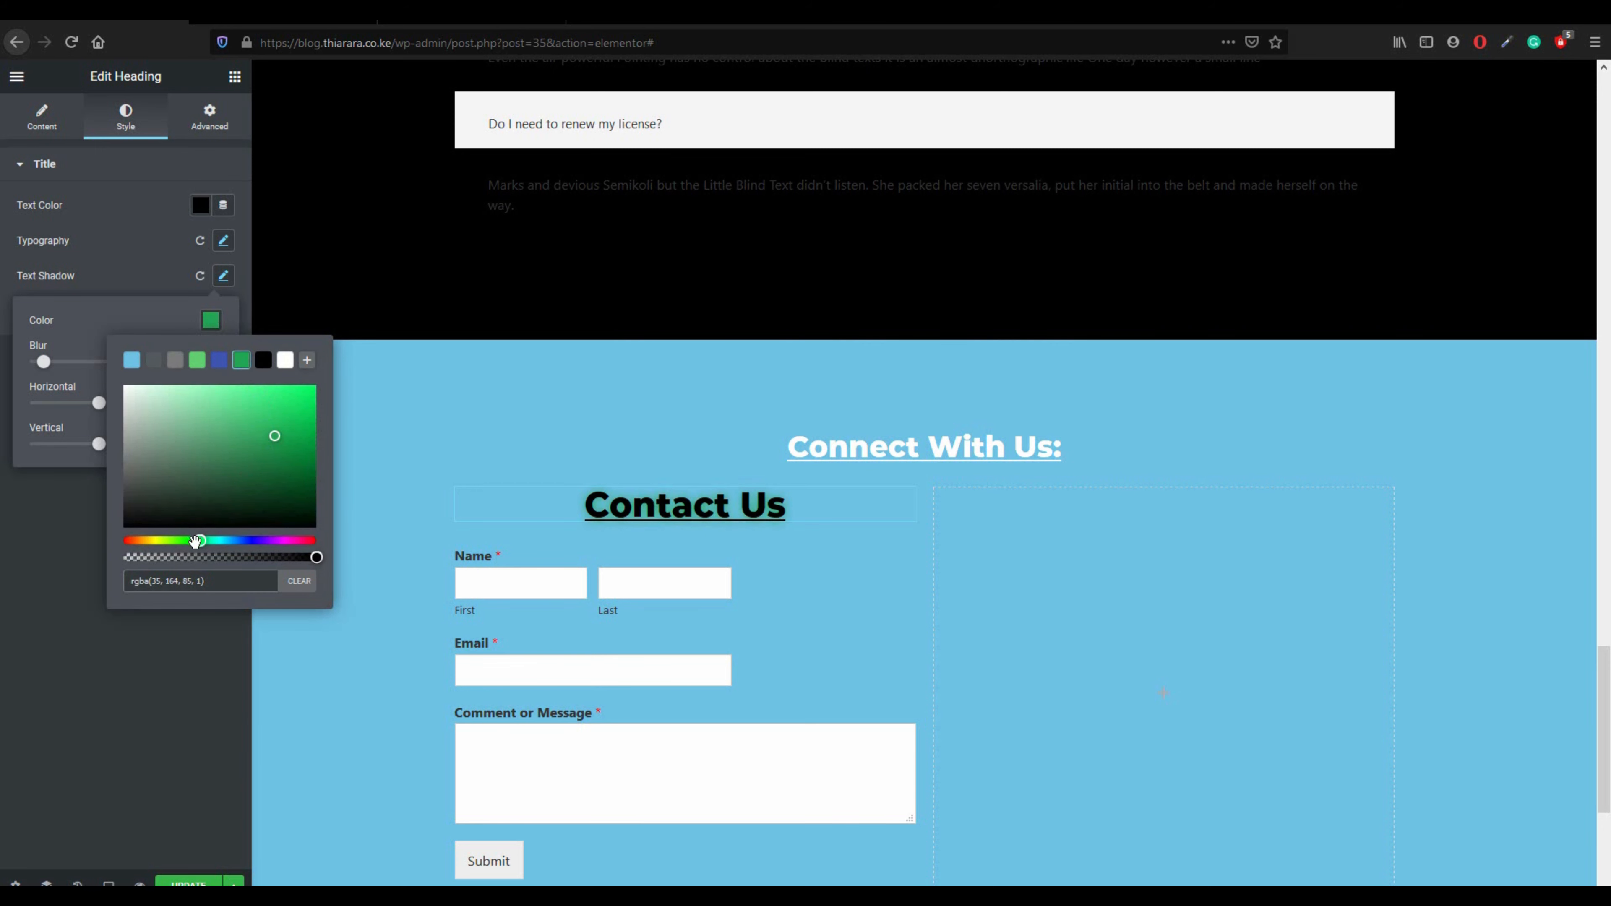
left_click_drag(199, 540, 124, 540)
mouse_move(258, 433)
left_mouse_down()
mouse_move(233, 421)
mouse_move(260, 409)
left_mouse_up()
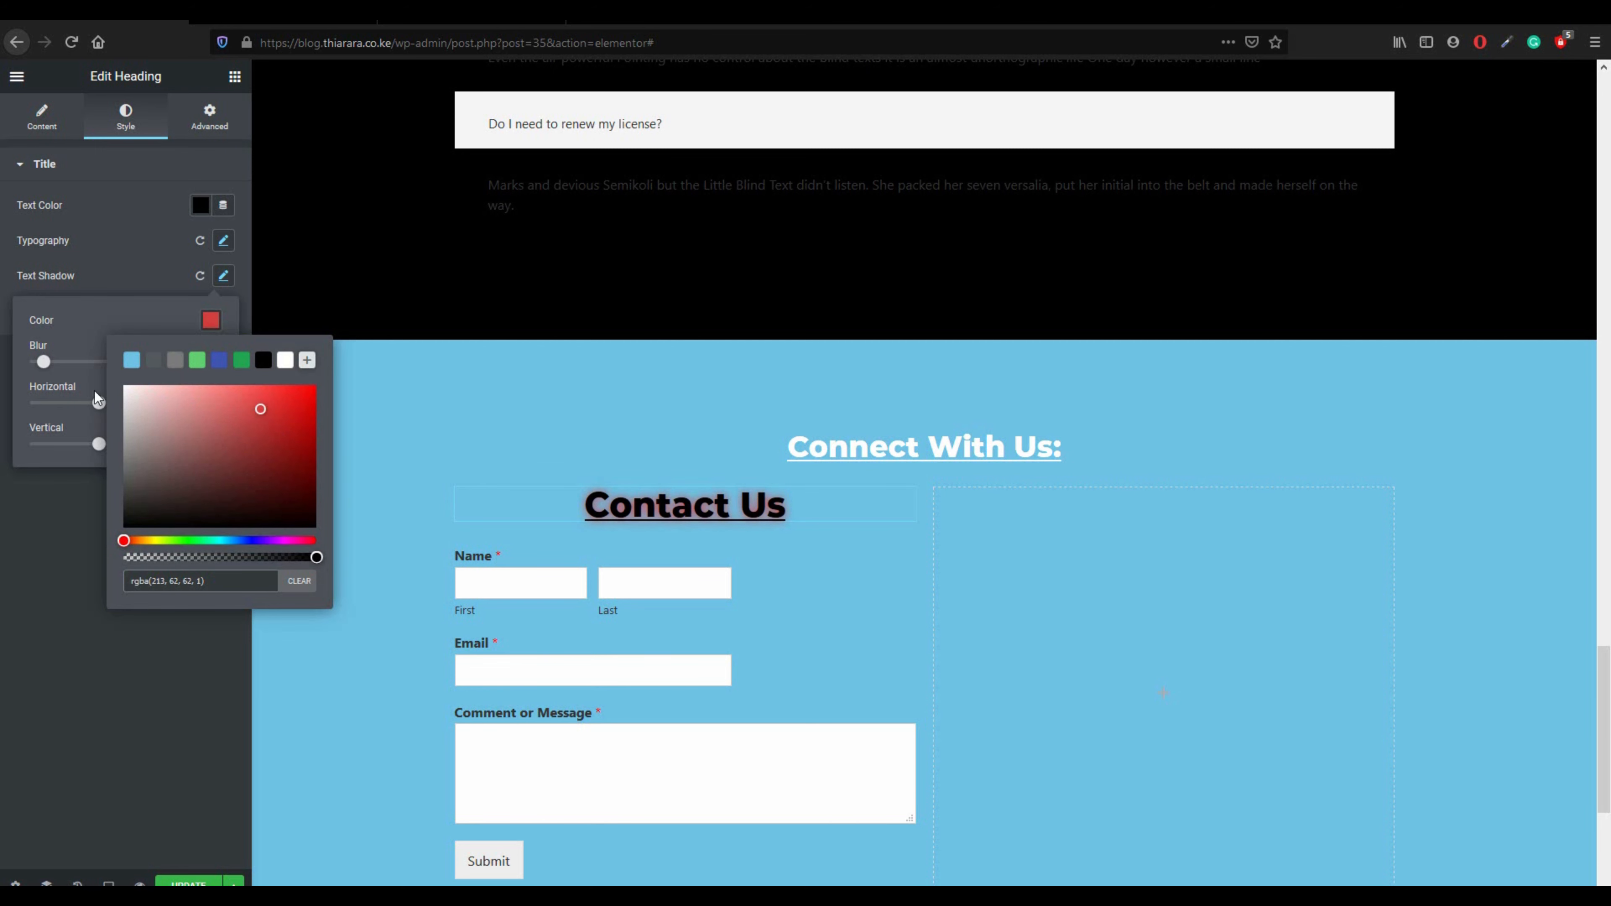
left_click(51, 359)
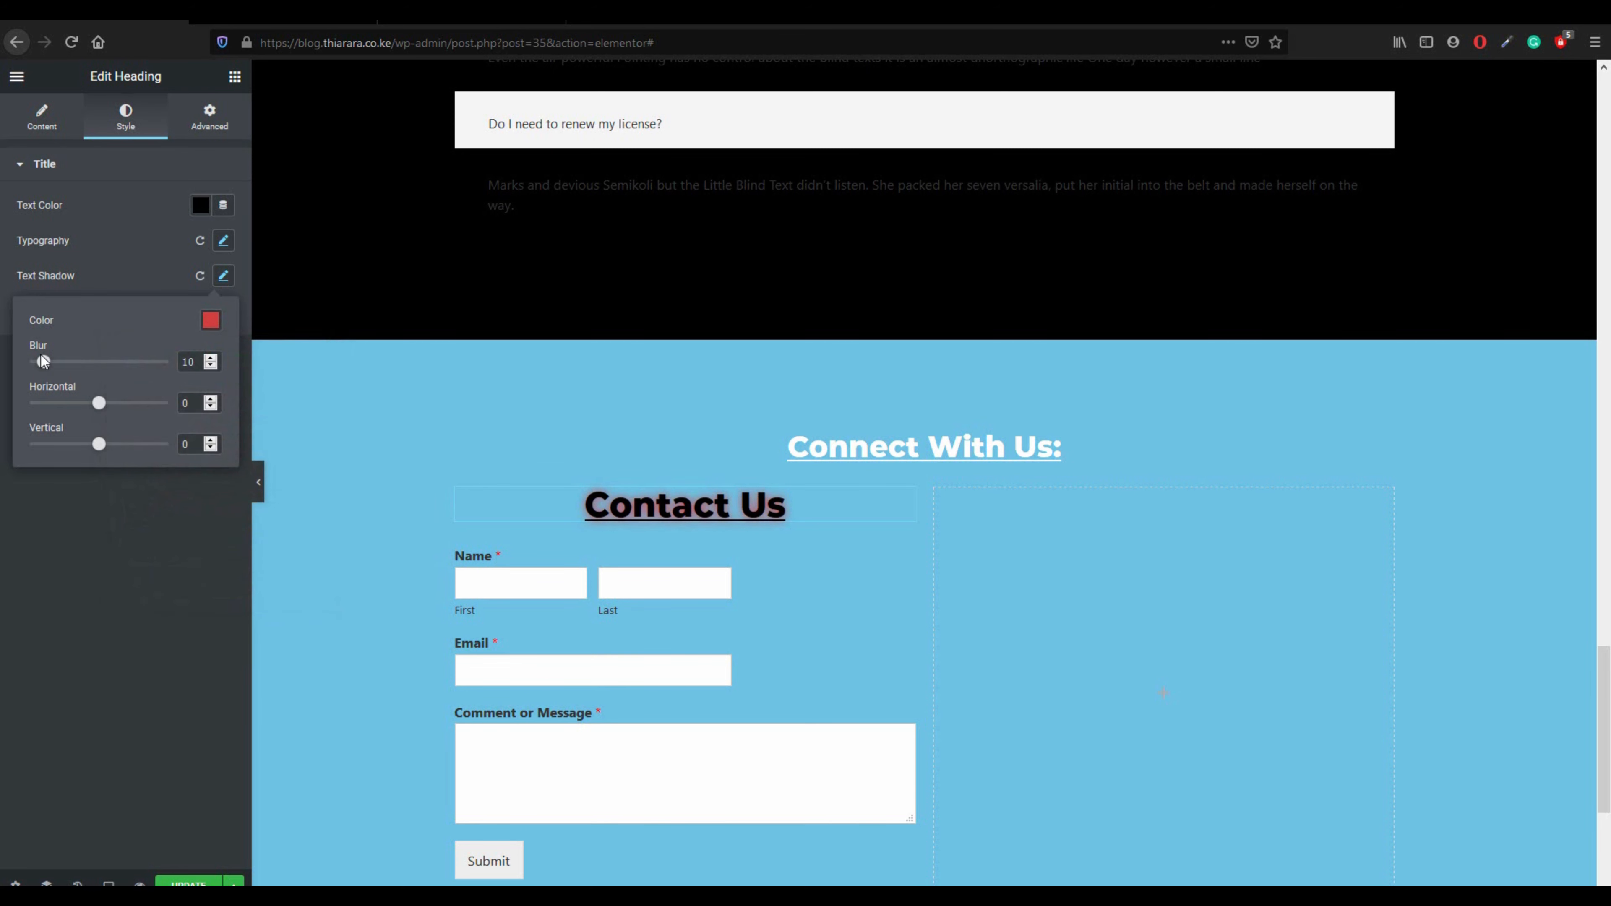
left_click_drag(61, 363, 96, 447)
- Add a Heading widget to the empty column beside the contact form
scroll(758, 546, "down", 3)
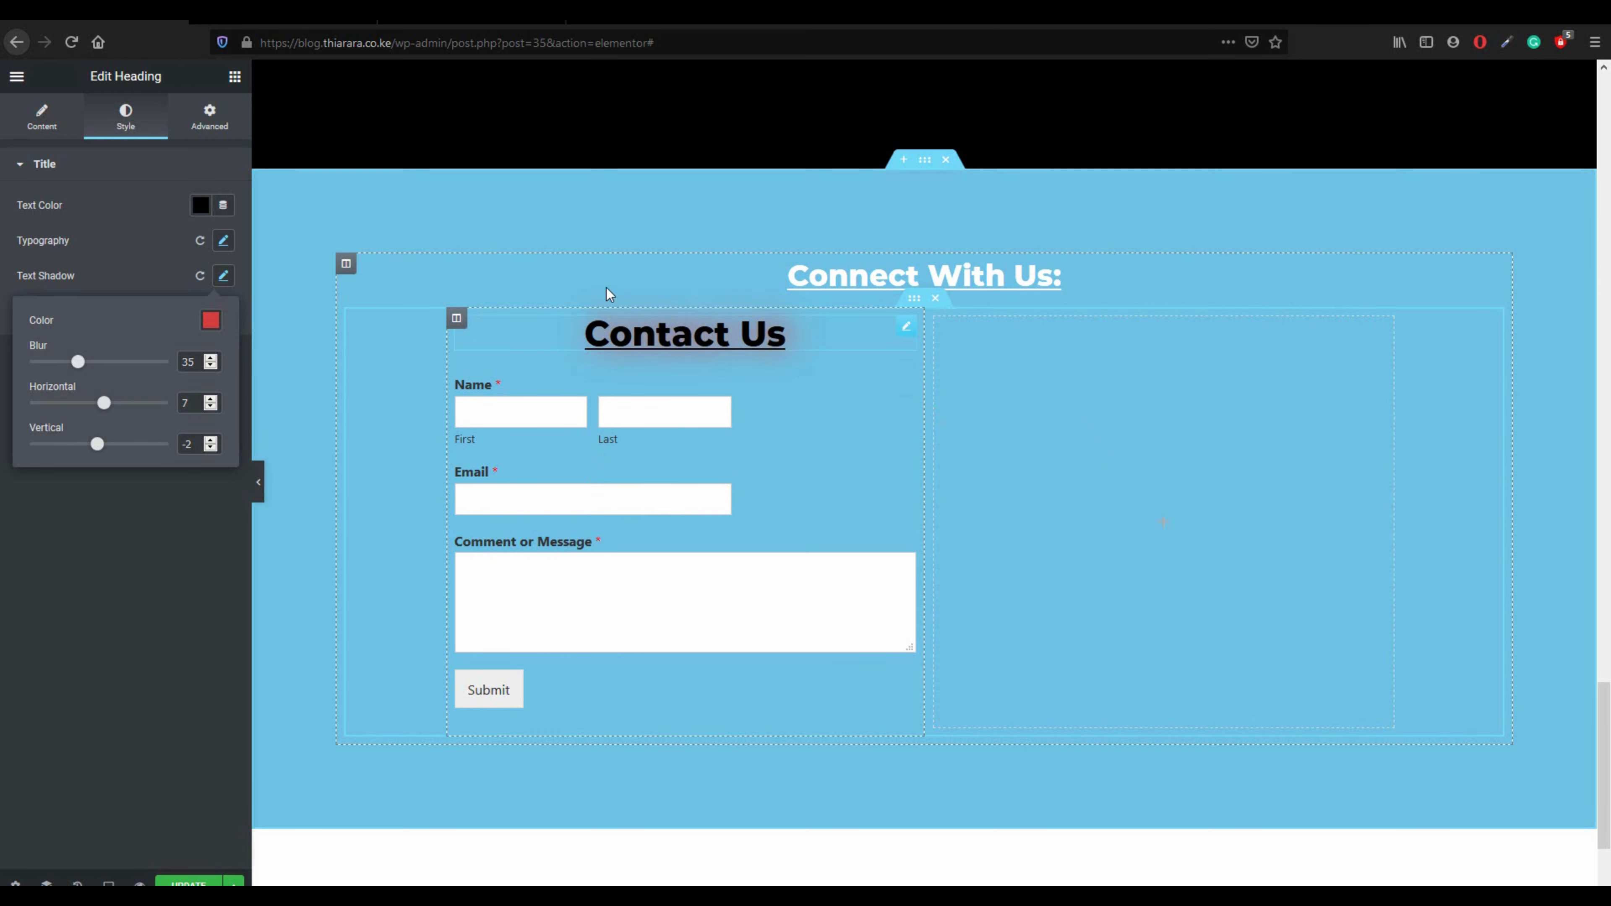
left_click(236, 78)
left_click_drag(186, 240, 1061, 360)
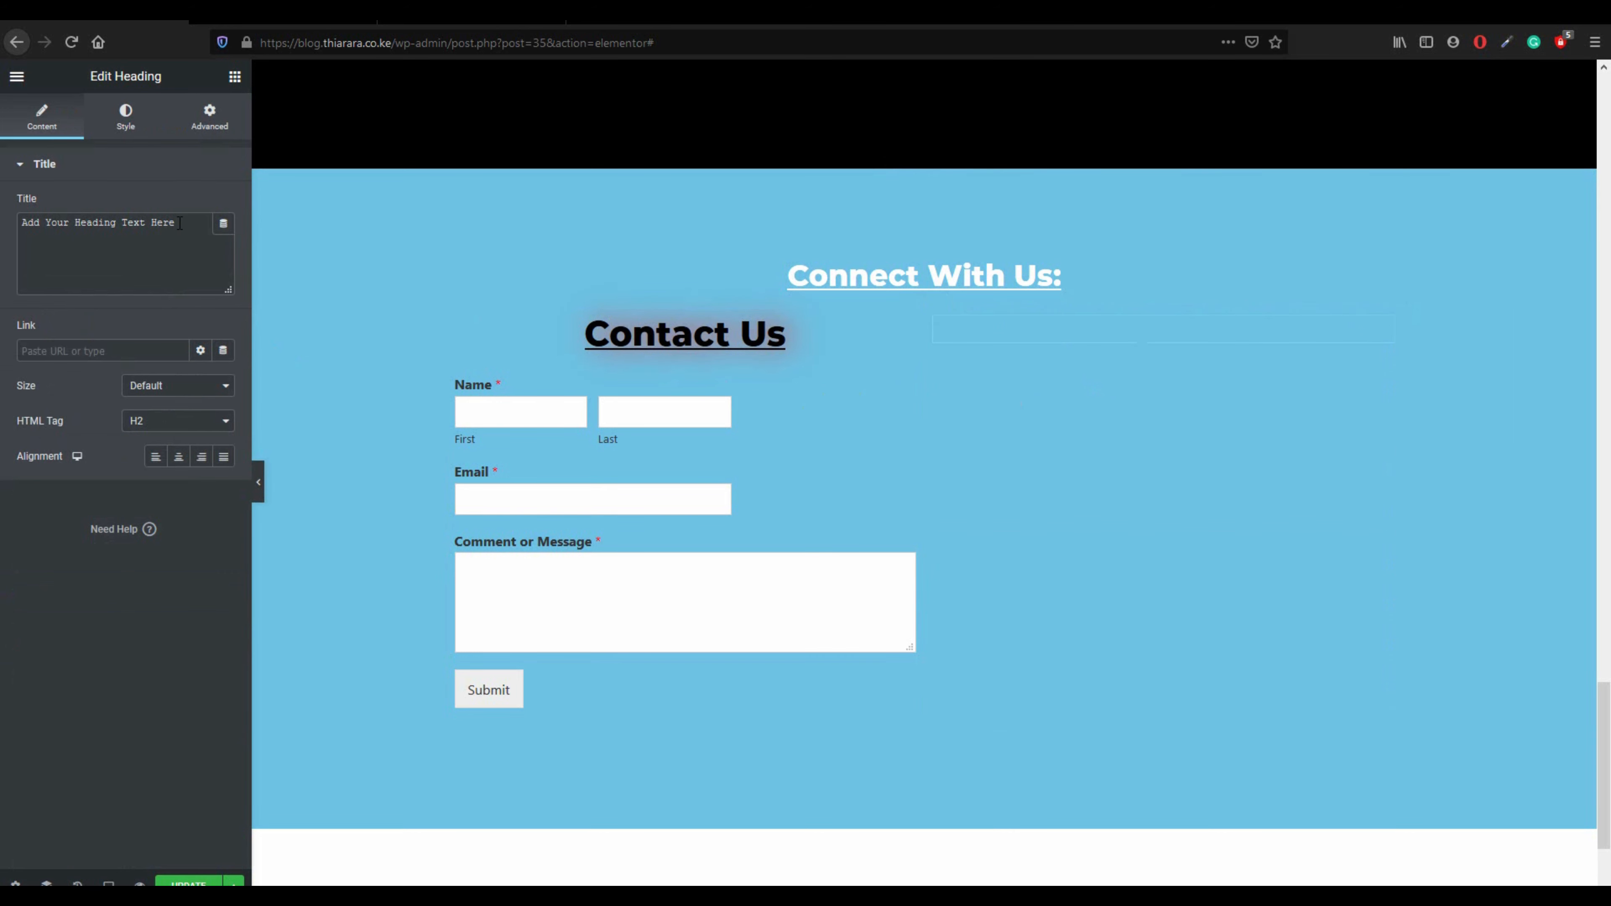
- Set the new heading's text color to white (#FFFFFF)
left_click(125, 115)
left_click(202, 205)
left_click(270, 250)
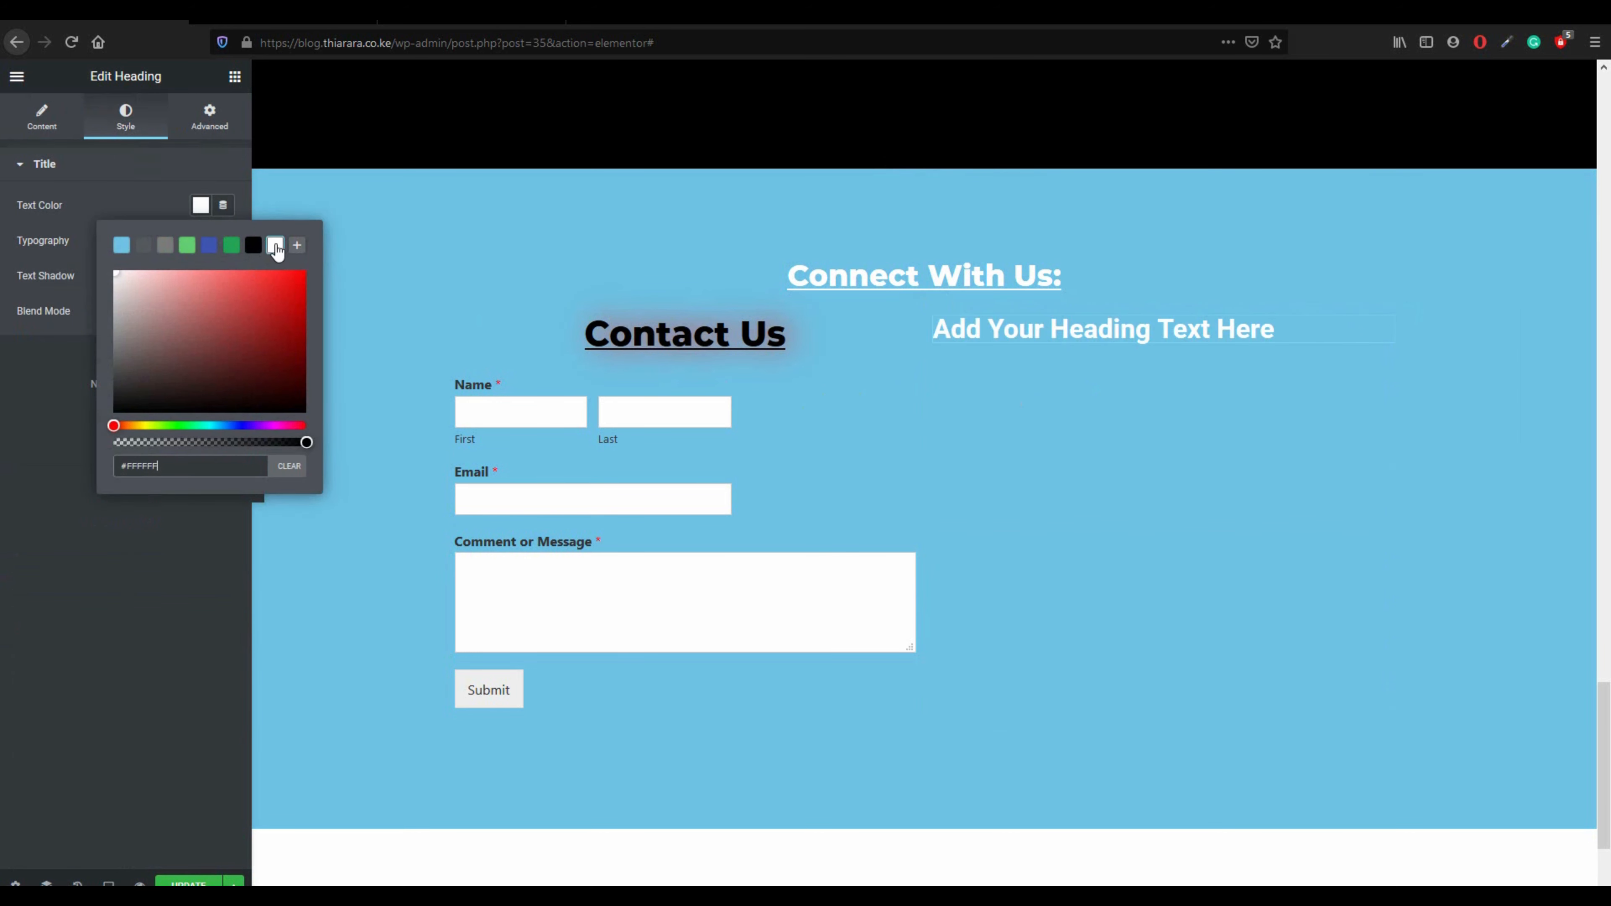
- Replace the new heading's placeholder title with "New Desing comming soon. Registered and get them delievered to you email."
left_click(51, 127)
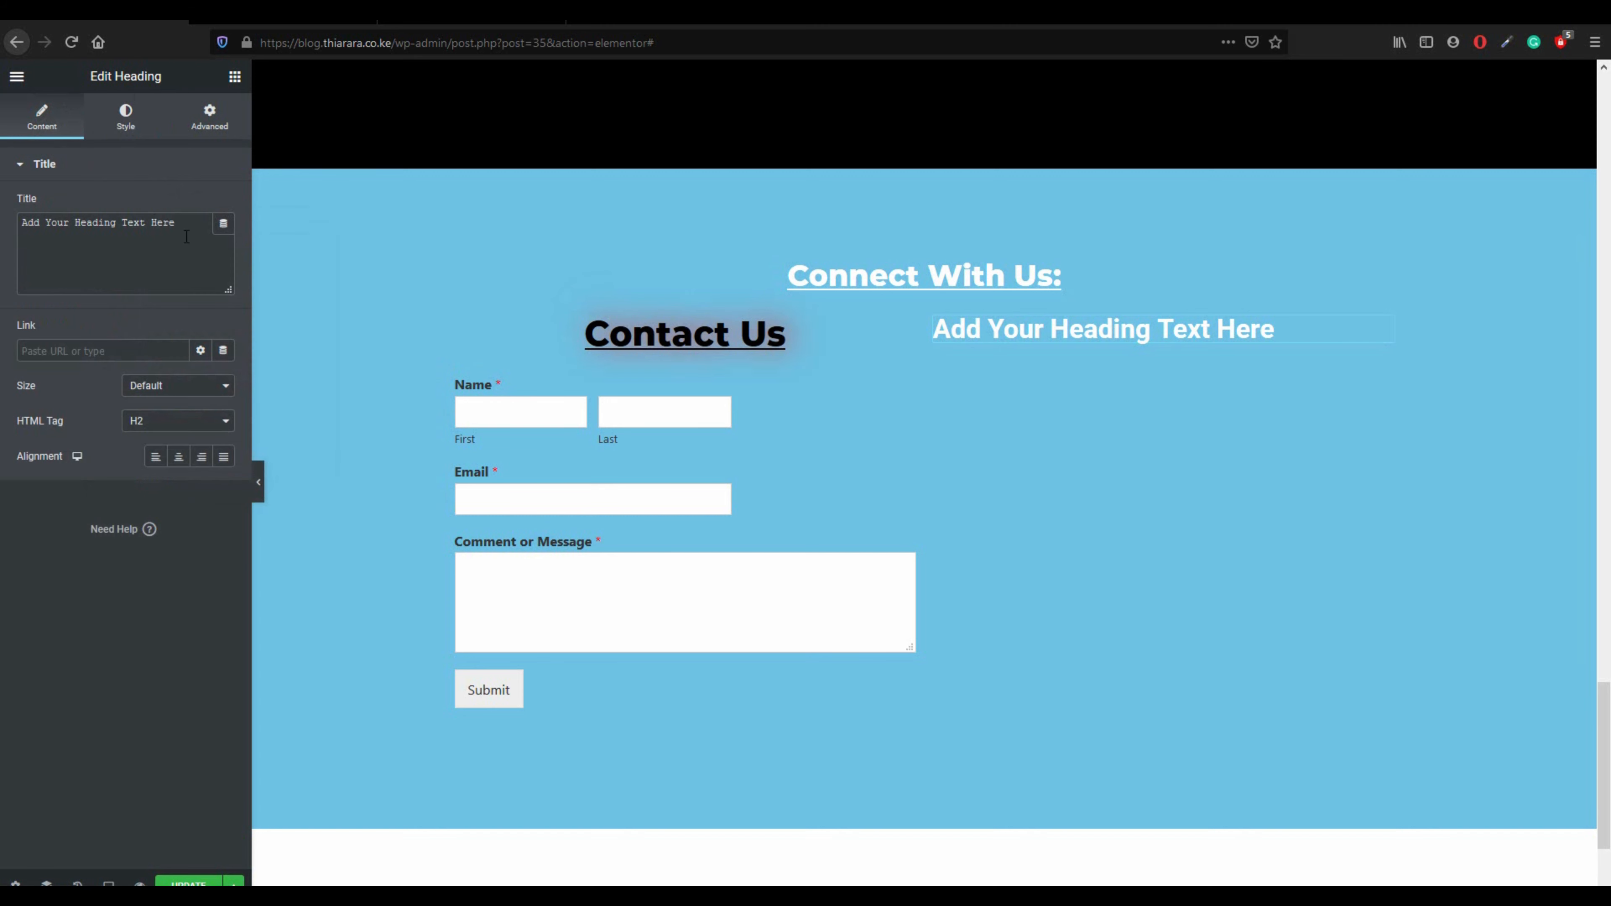
left_click_drag(178, 229, 21, 224)
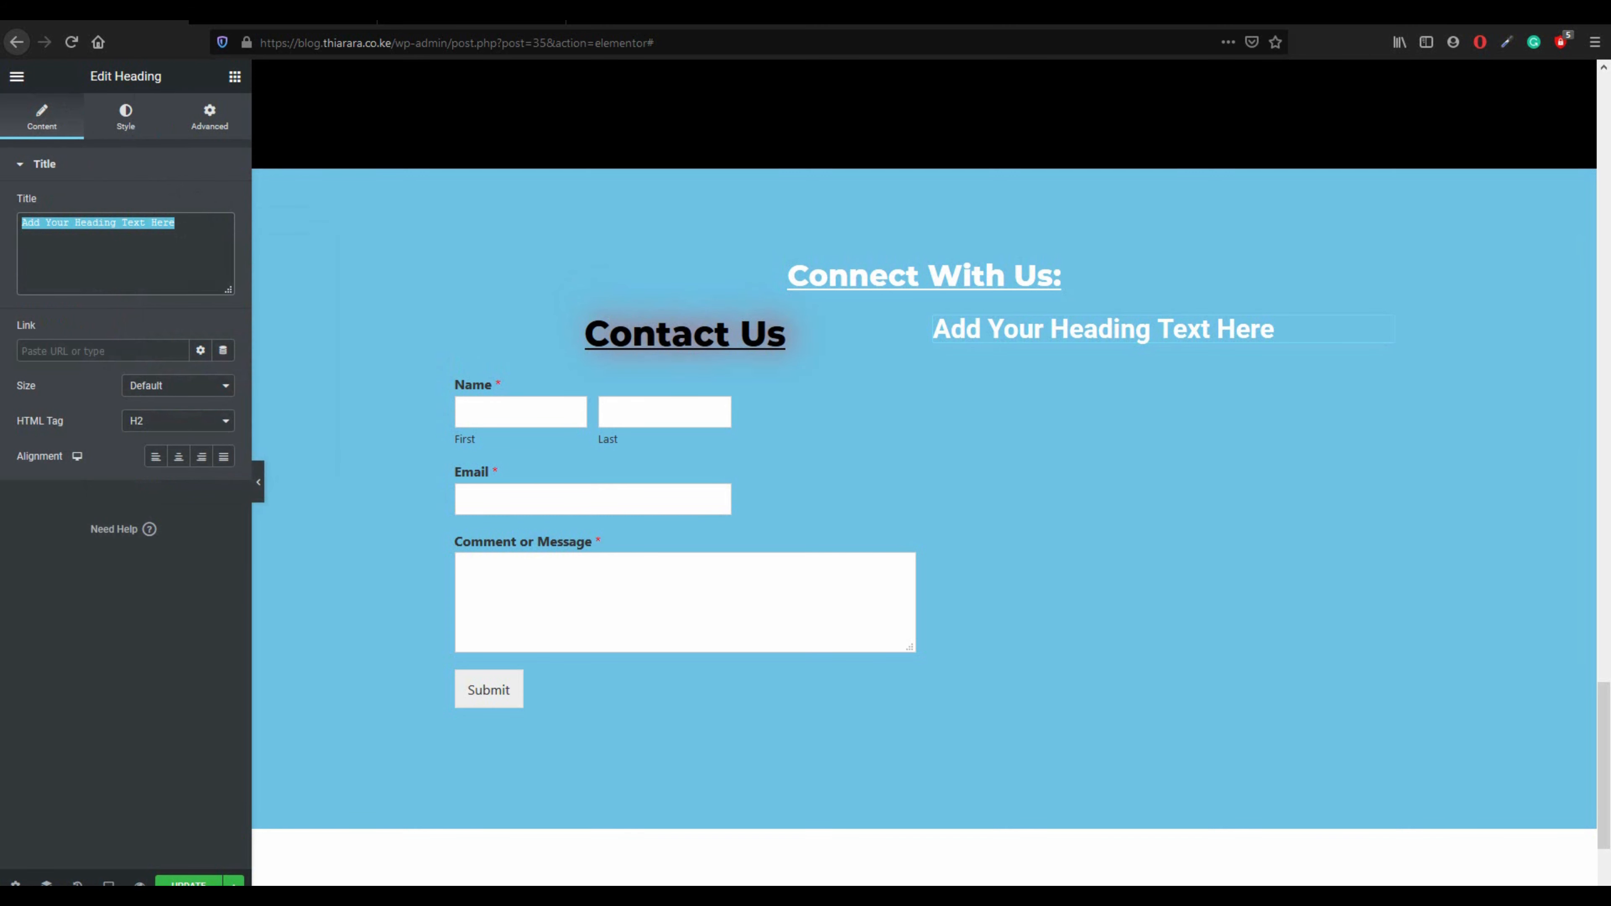
type("New")
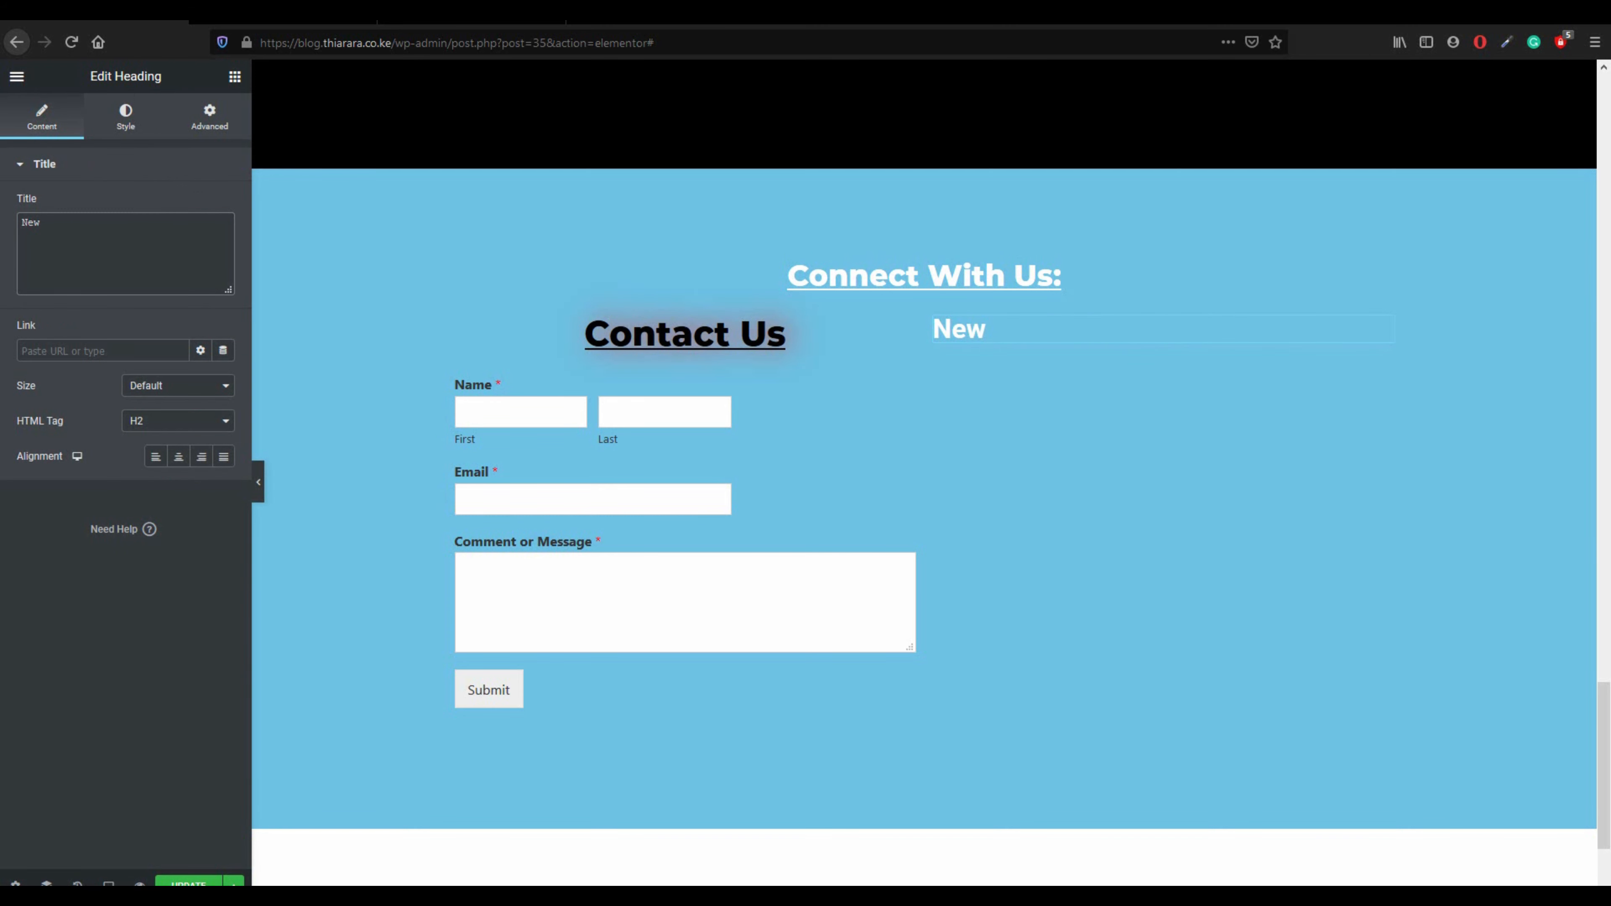
type(" Desing comming soon")
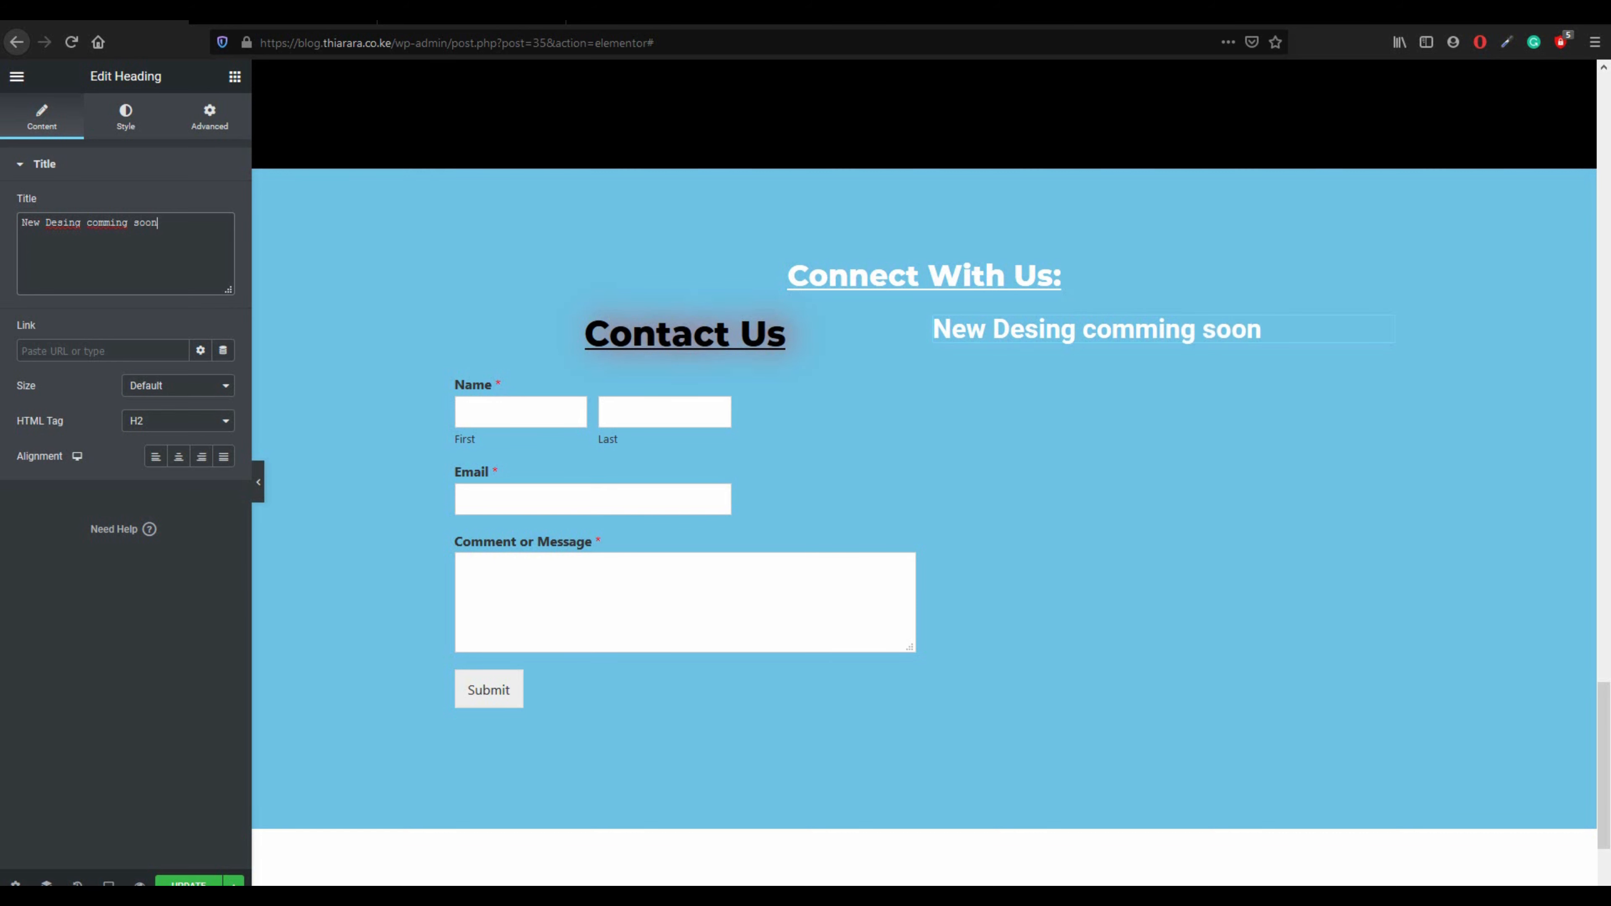
type(". Register")
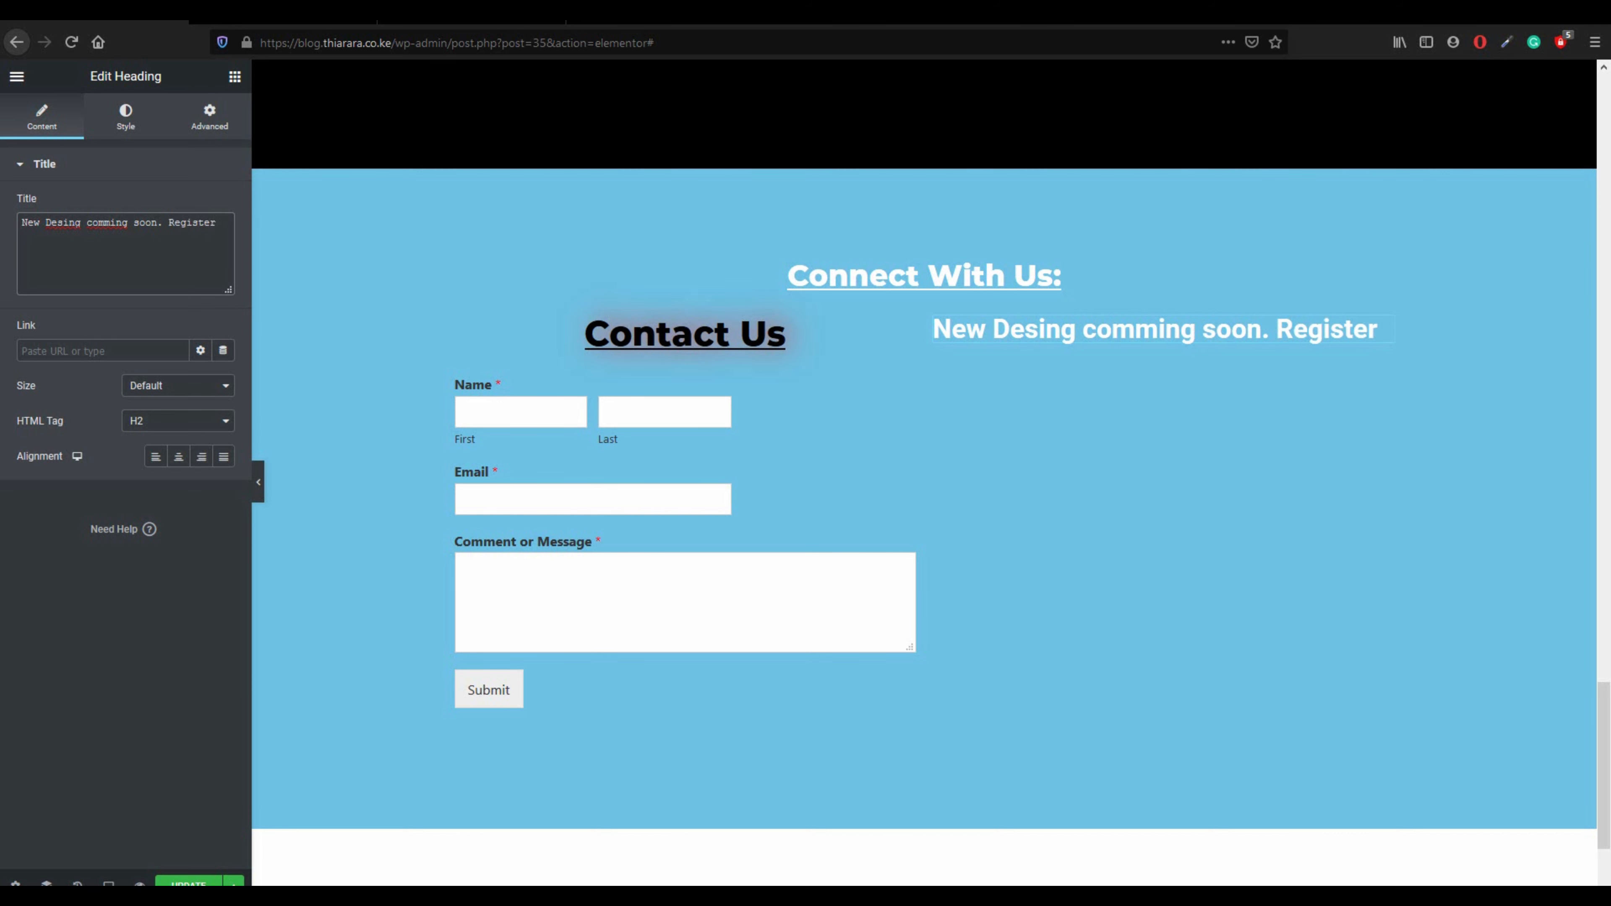
type("ed and ")
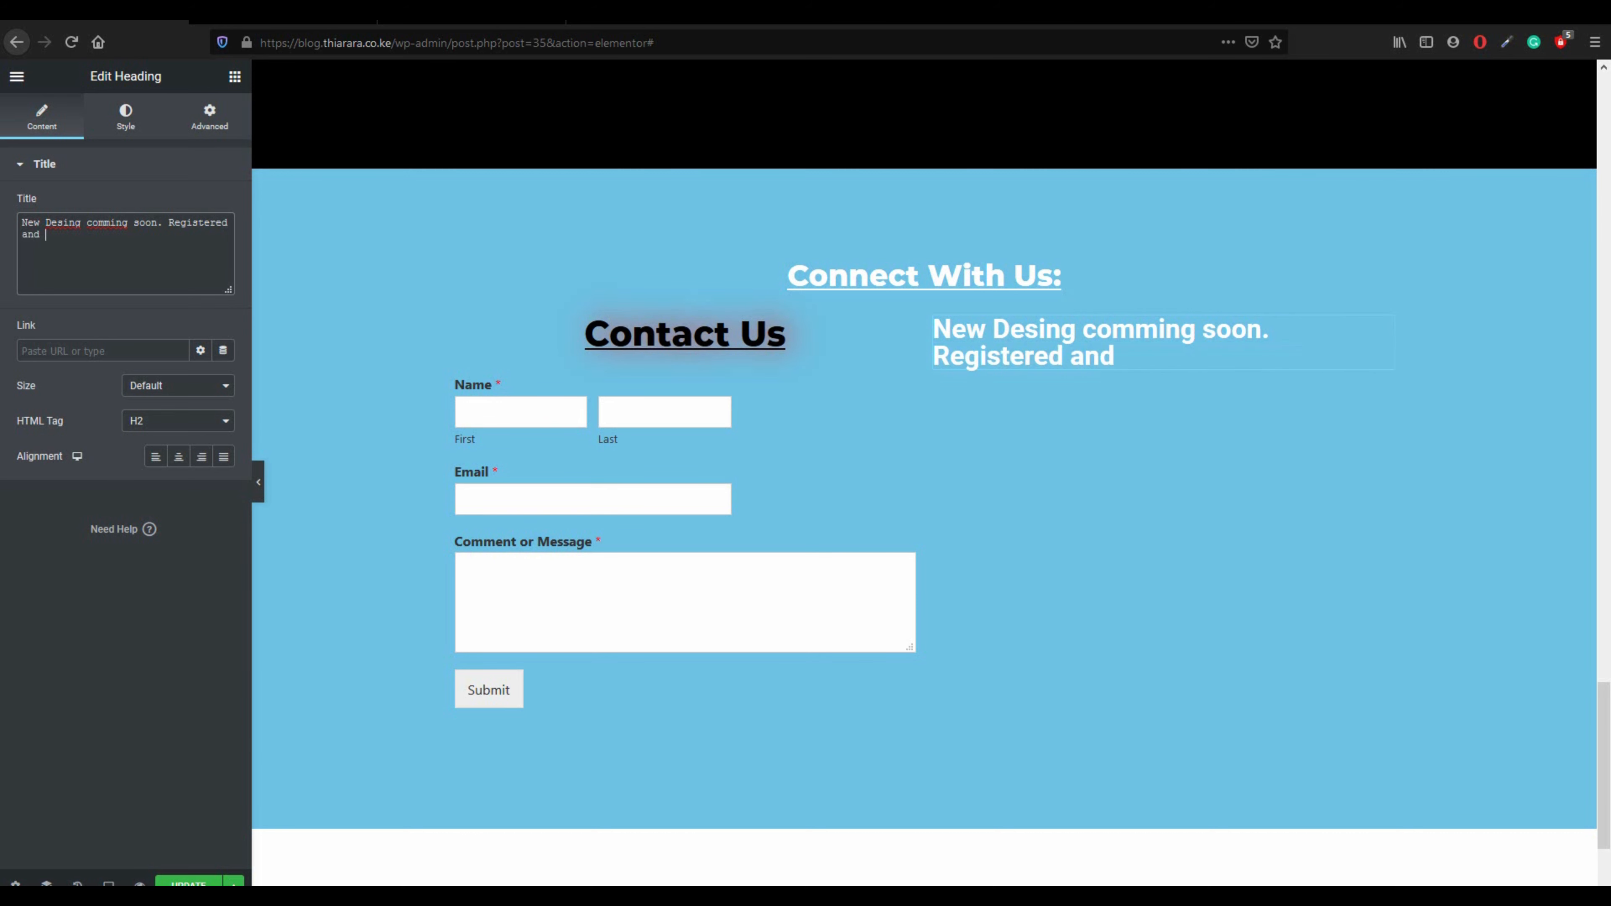
type("get them deliev")
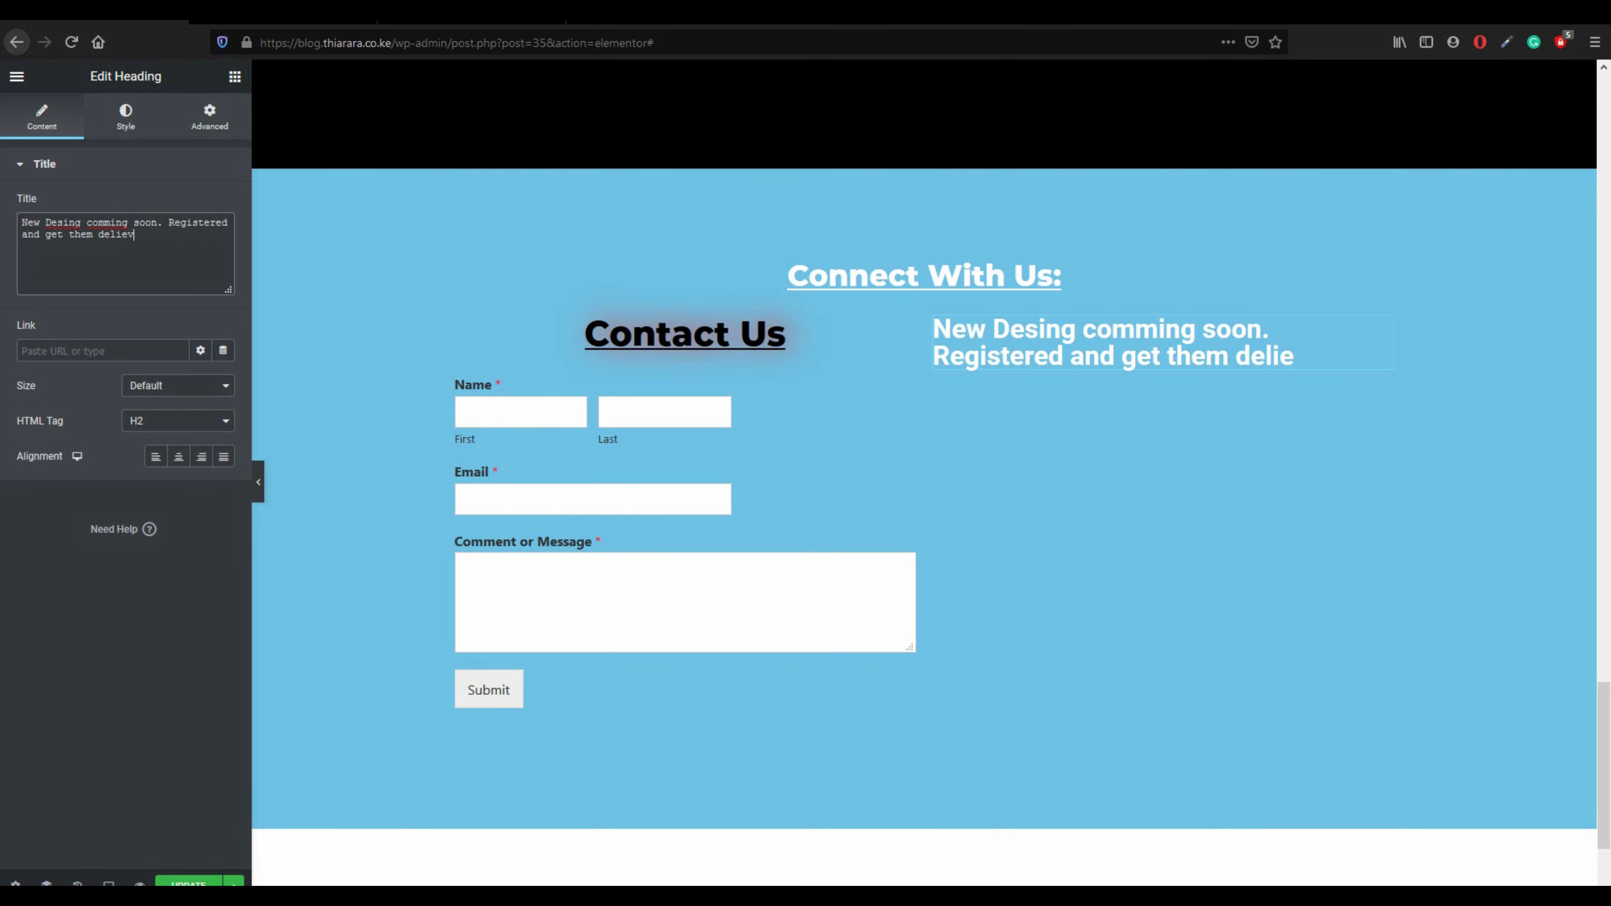
type("ered to")
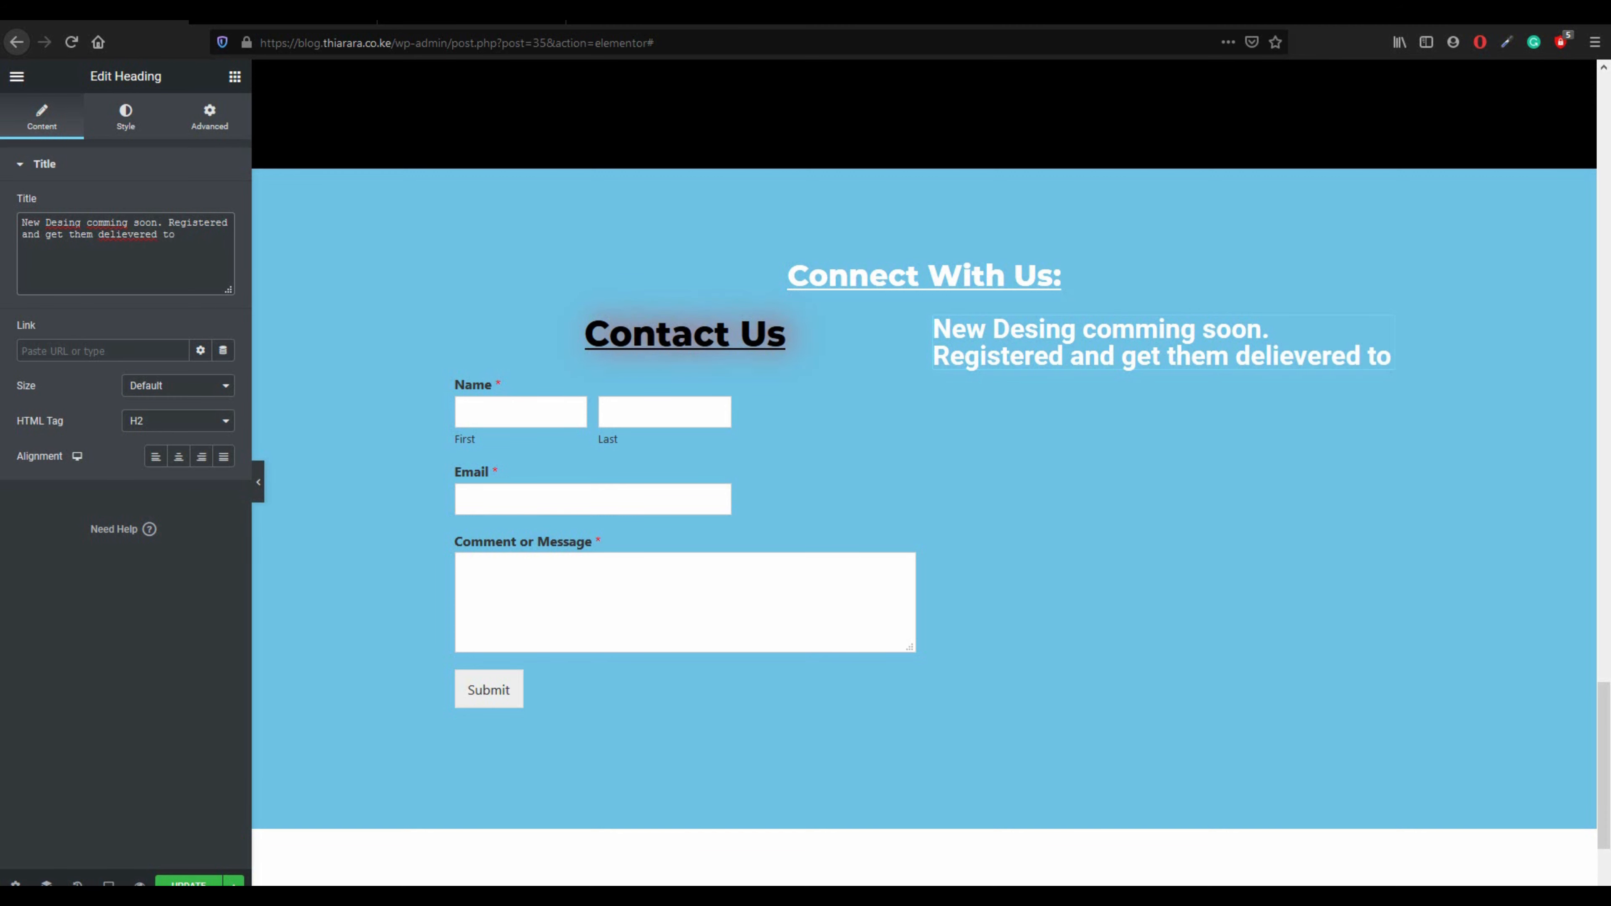
type(" you emai")
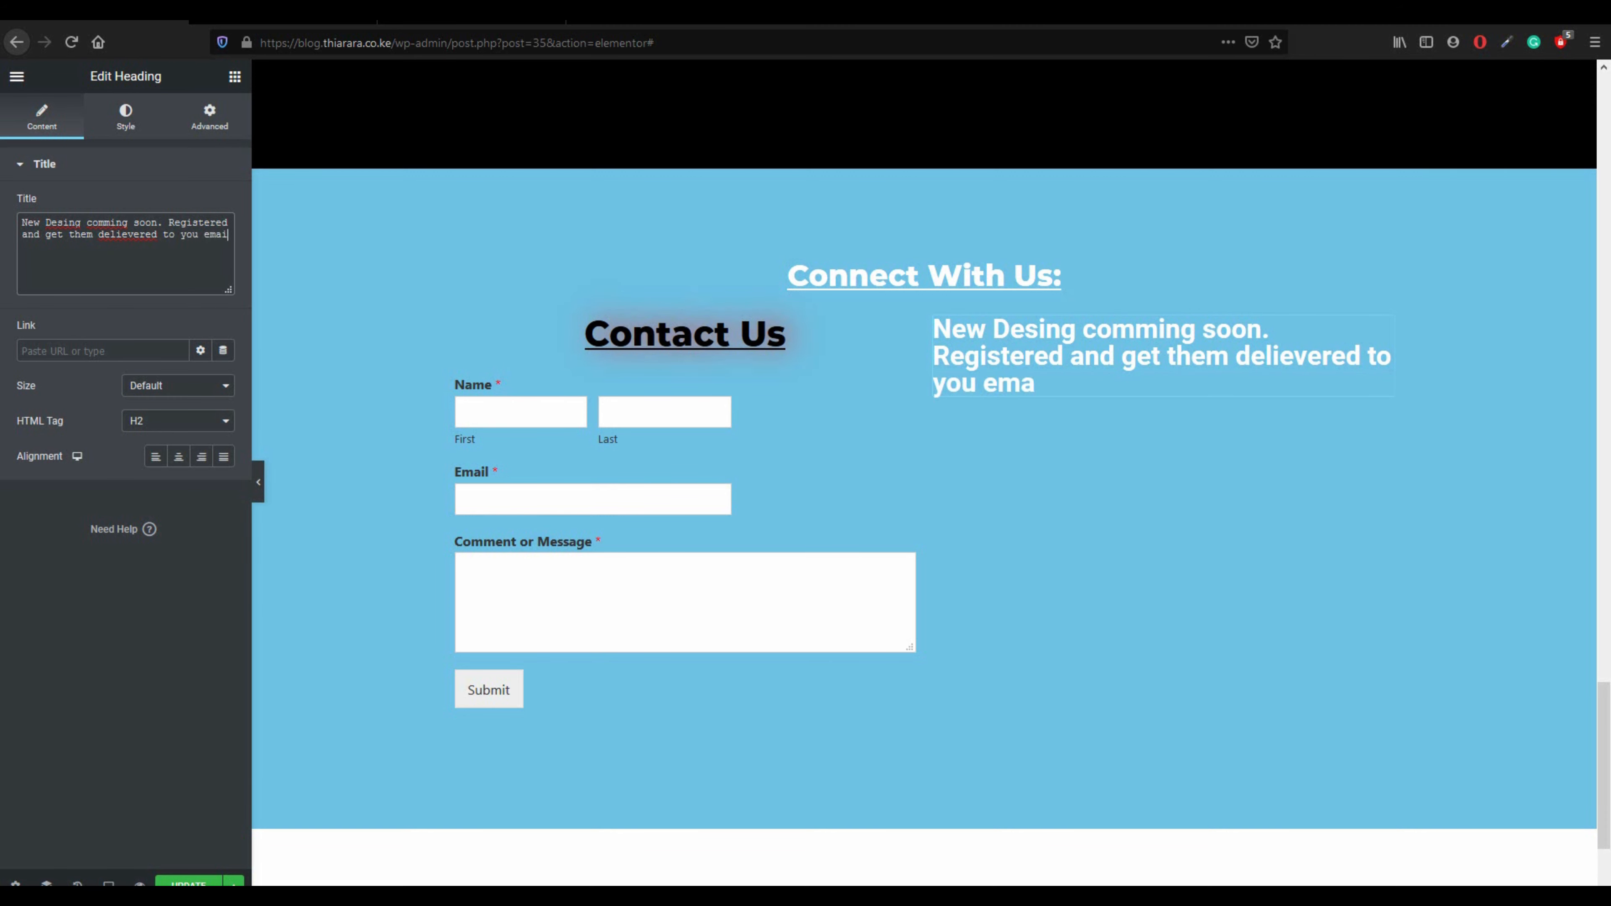
type("l.")
- Correct the misspelled words in the heading's title to "Design", "coming" and "delivered"
right_click(58, 216)
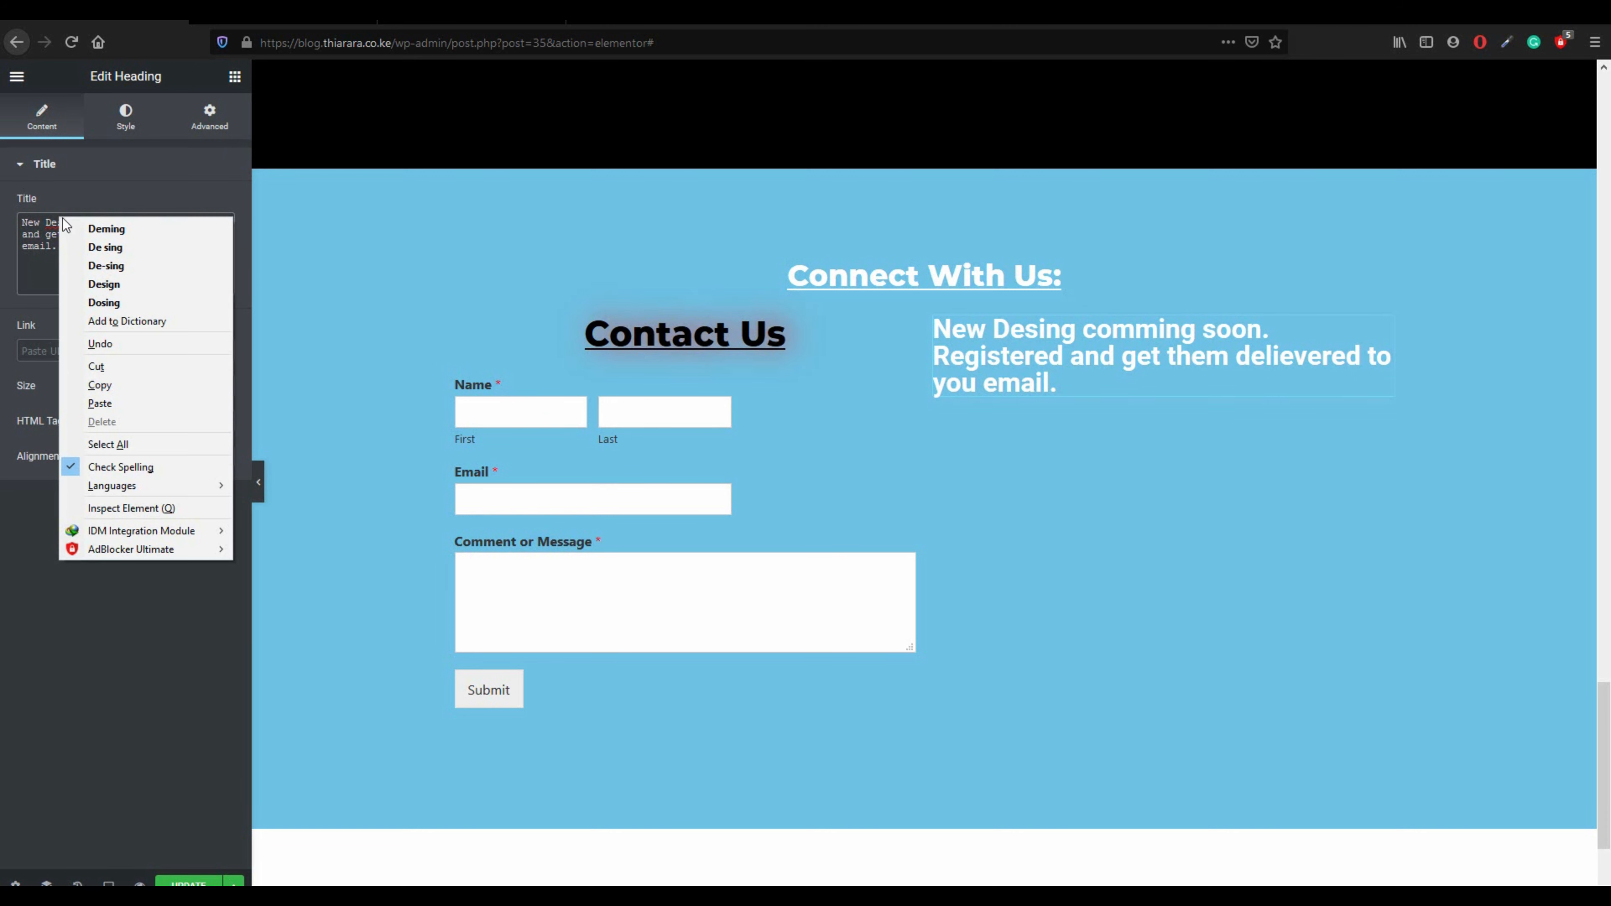
left_click(100, 283)
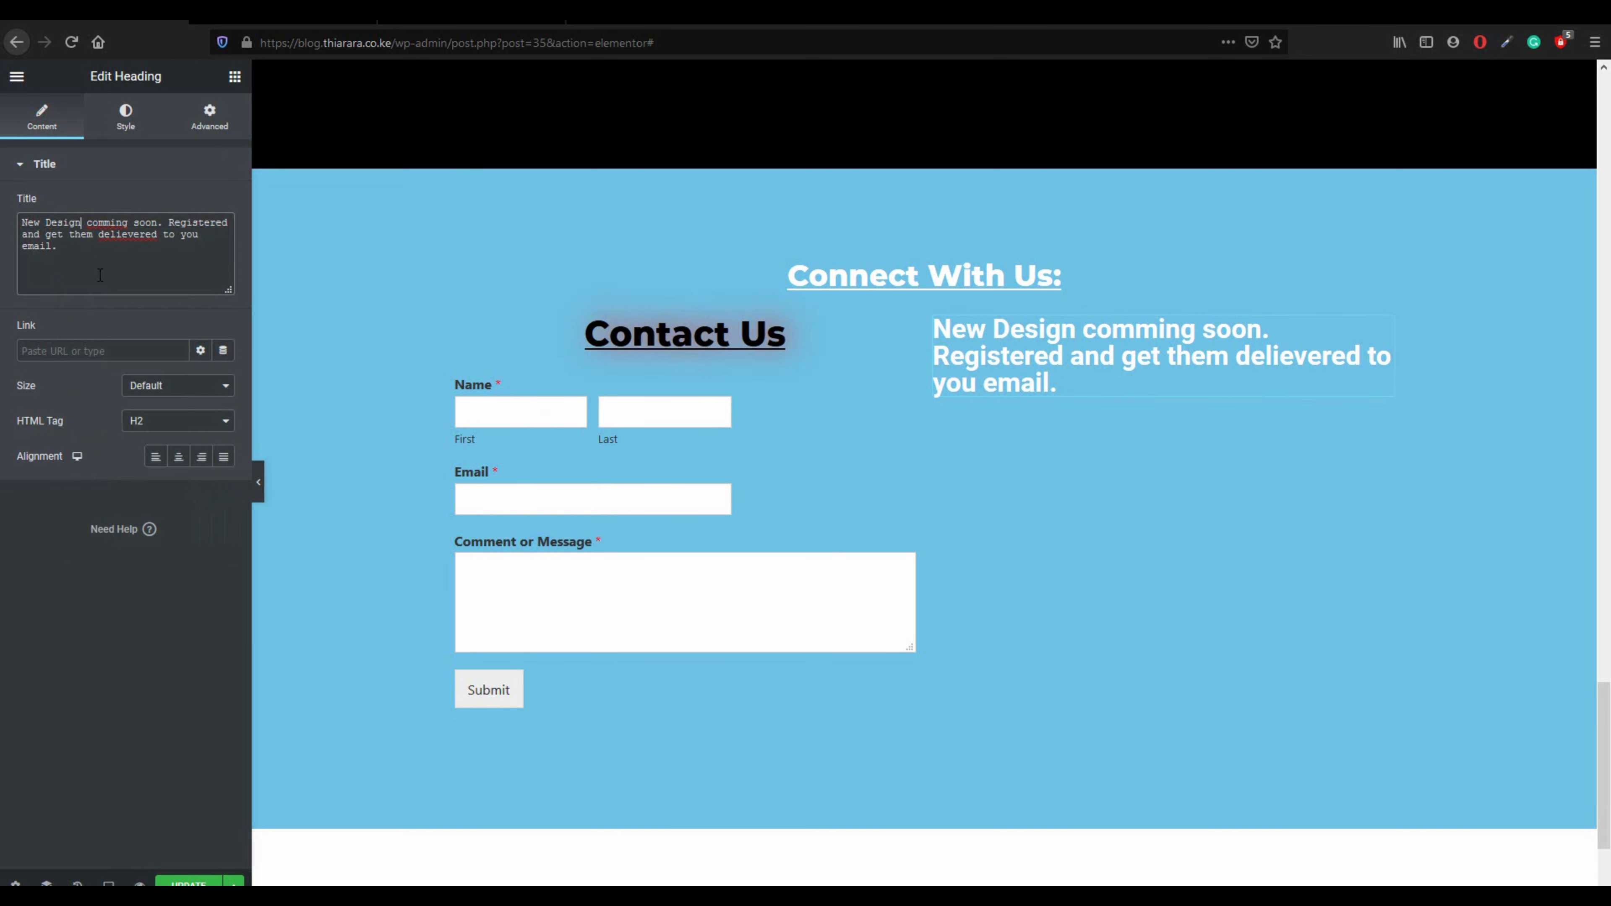
right_click(102, 222)
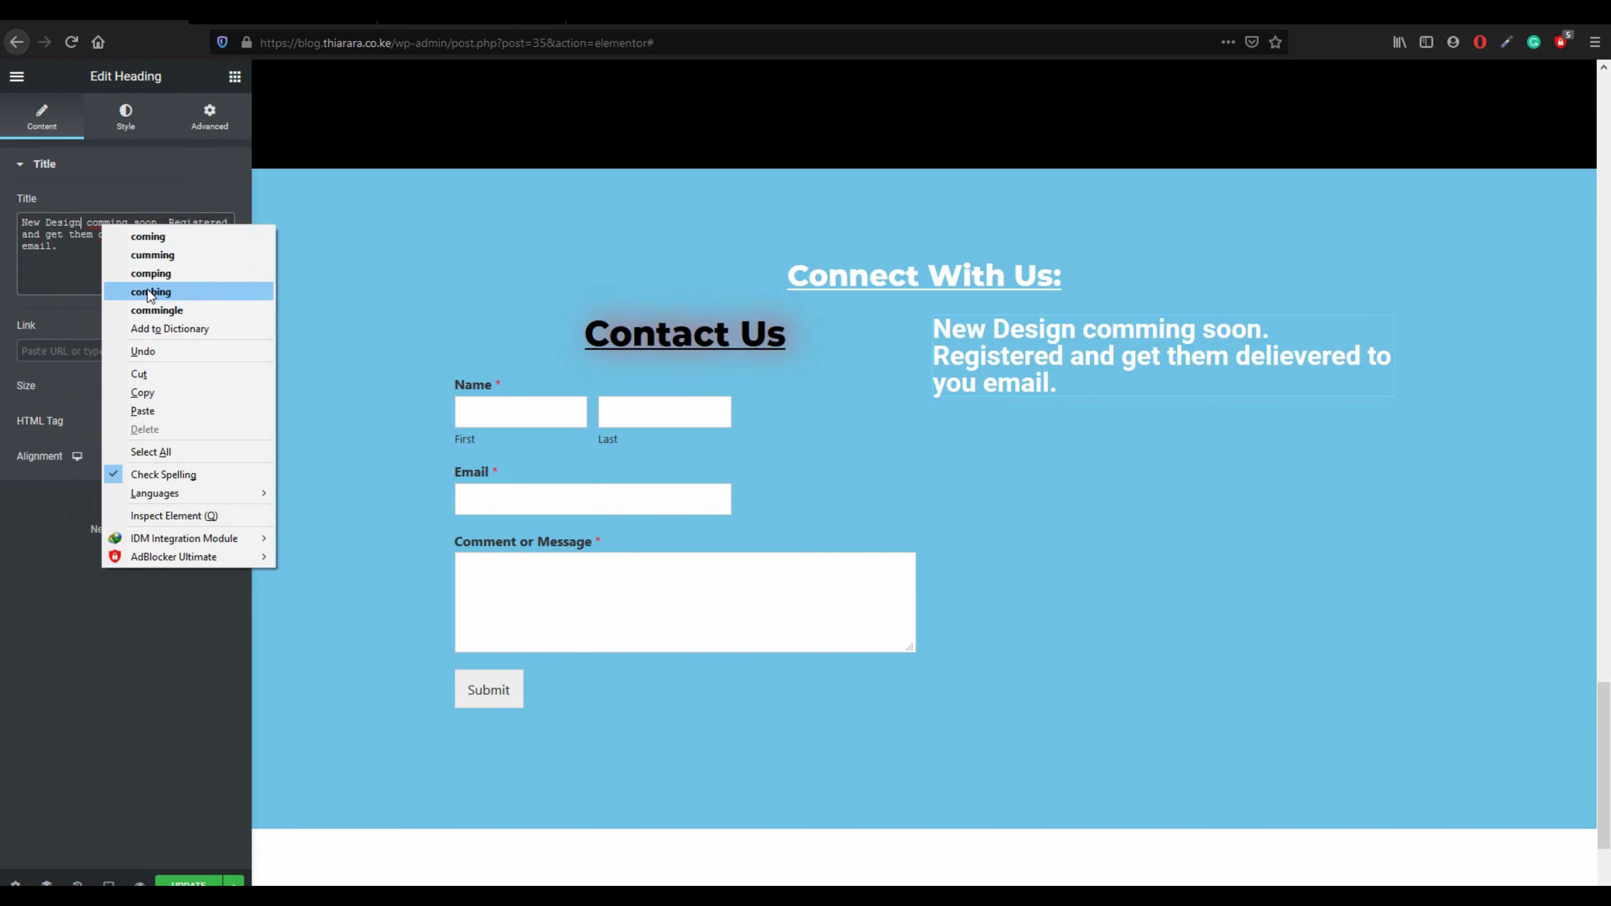
left_click(107, 221)
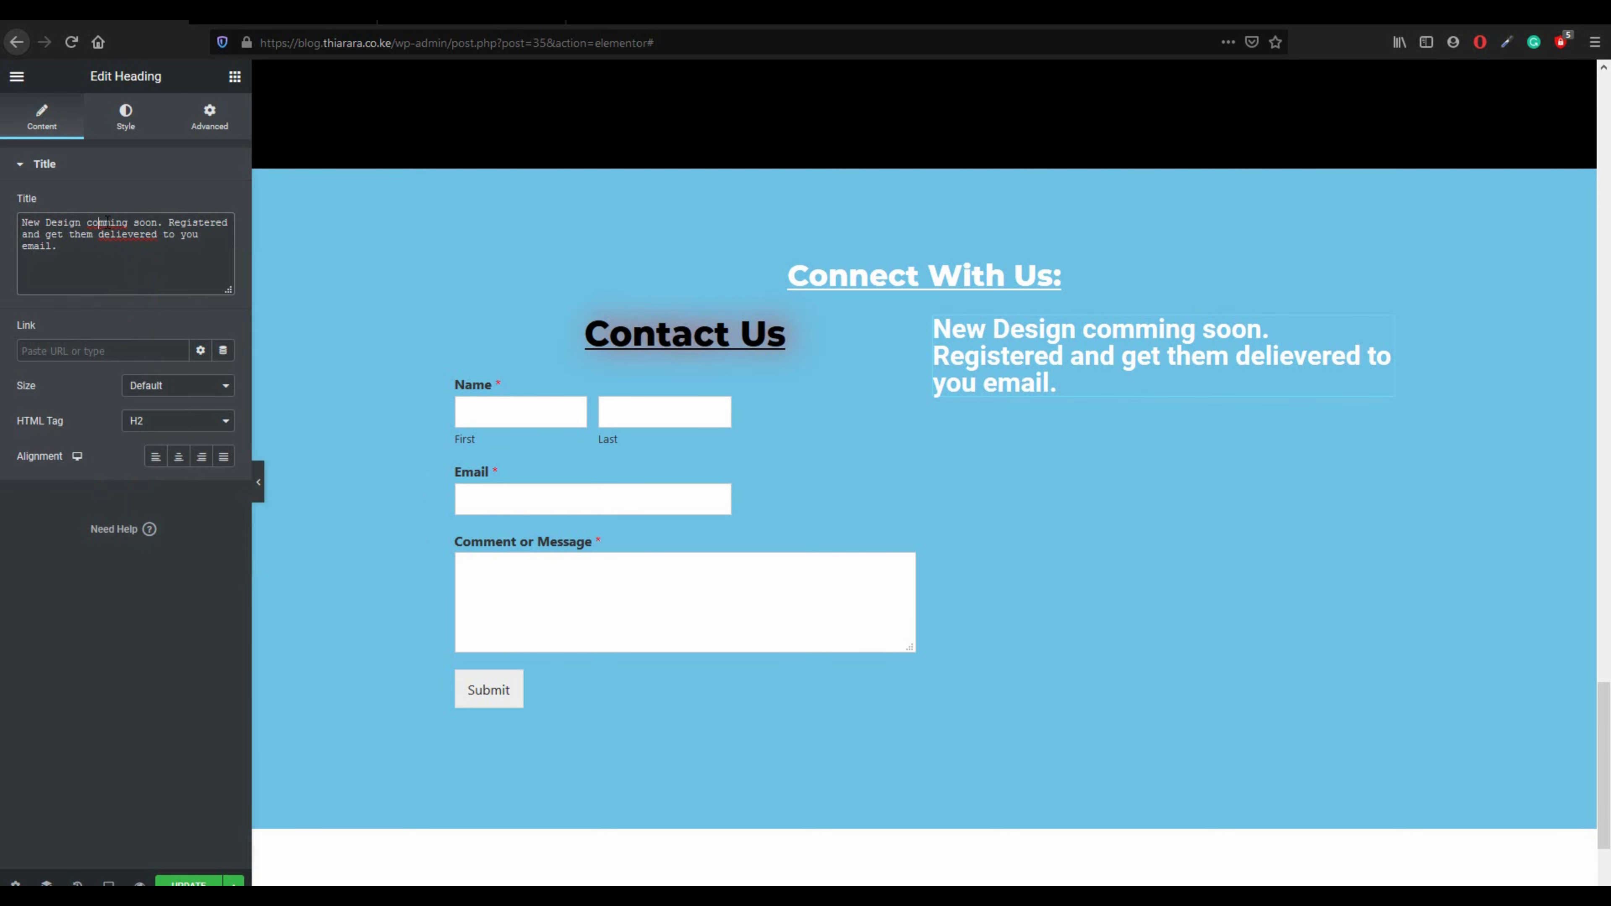
key("BackSpace")
right_click(135, 237)
left_click(186, 252)
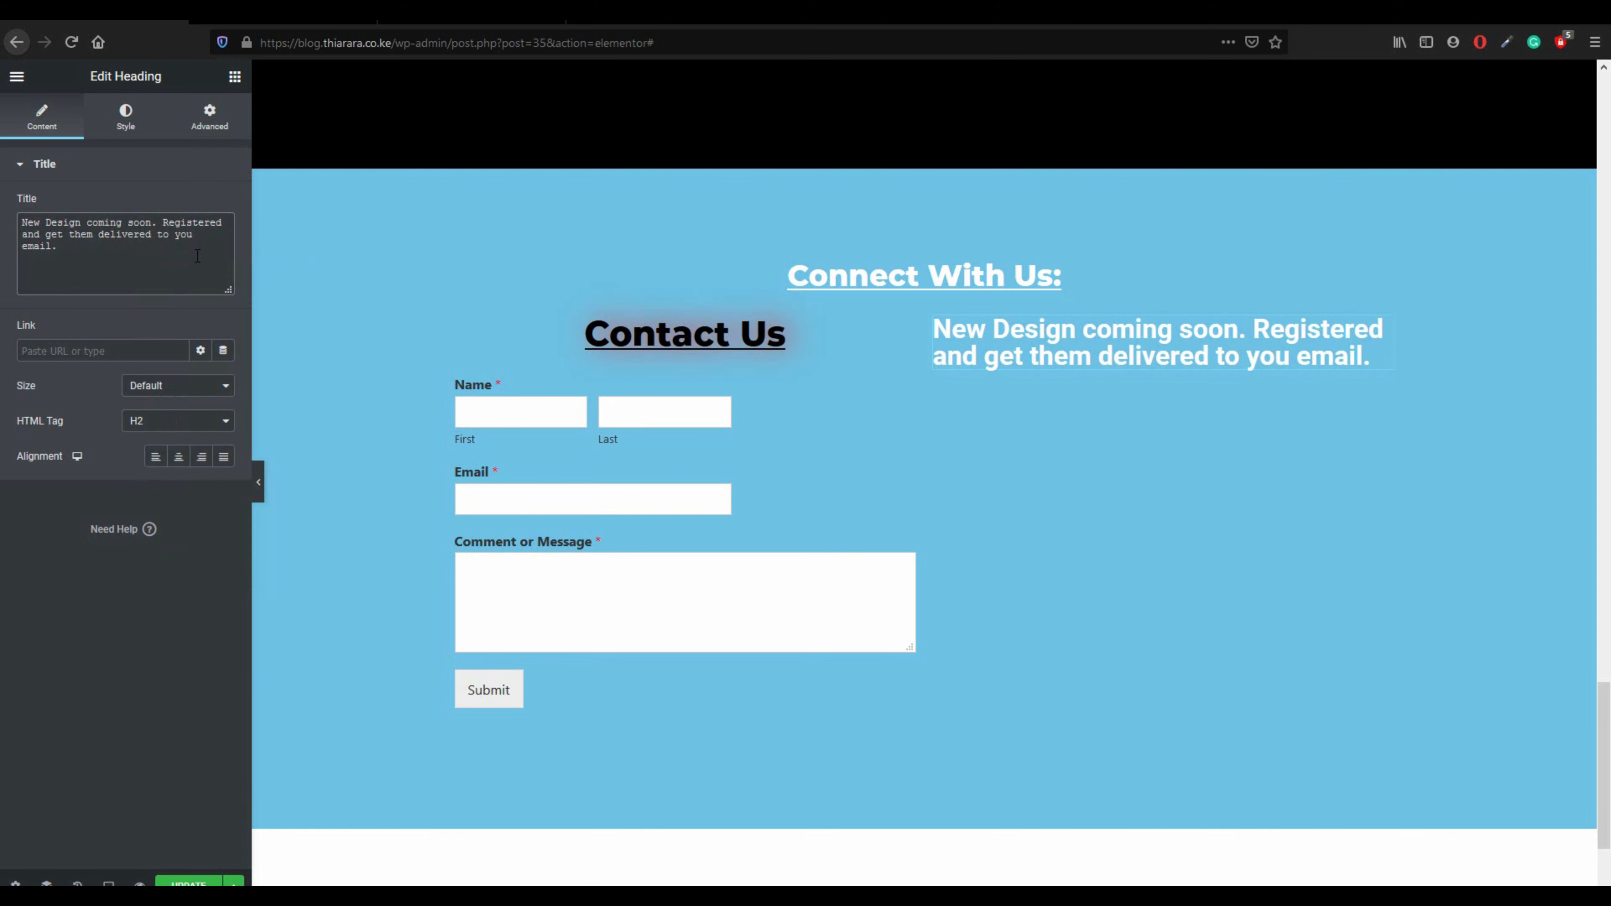
- Left-align the New Design heading and set its text color to black (#000000)
left_click(180, 459)
left_click(156, 457)
left_click(141, 129)
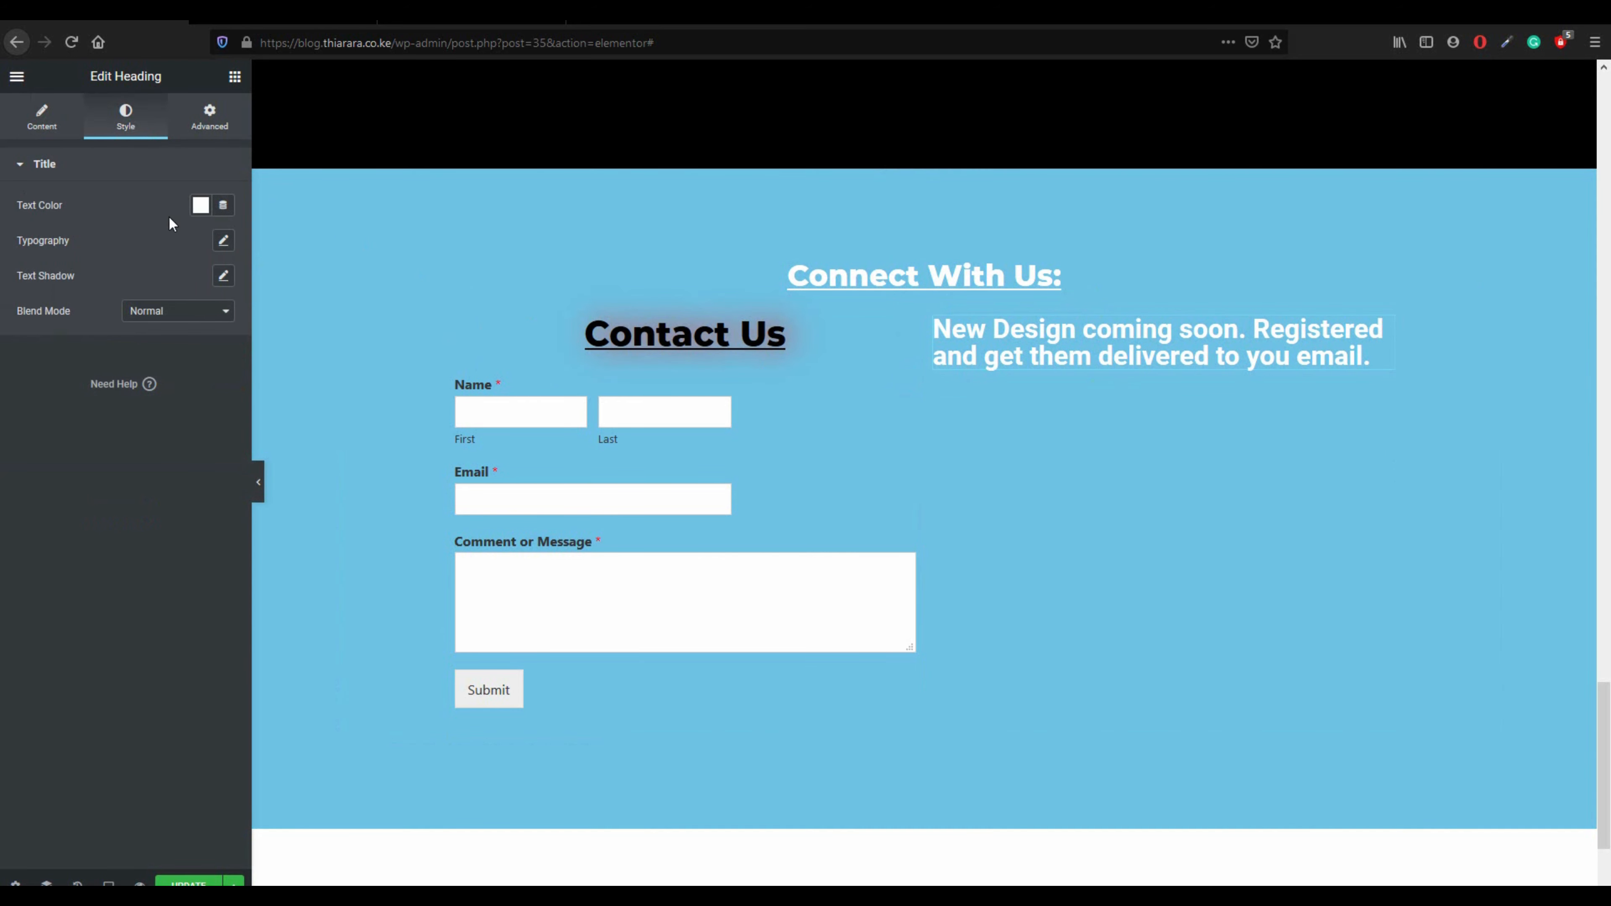
left_click(200, 205)
left_click(255, 246)
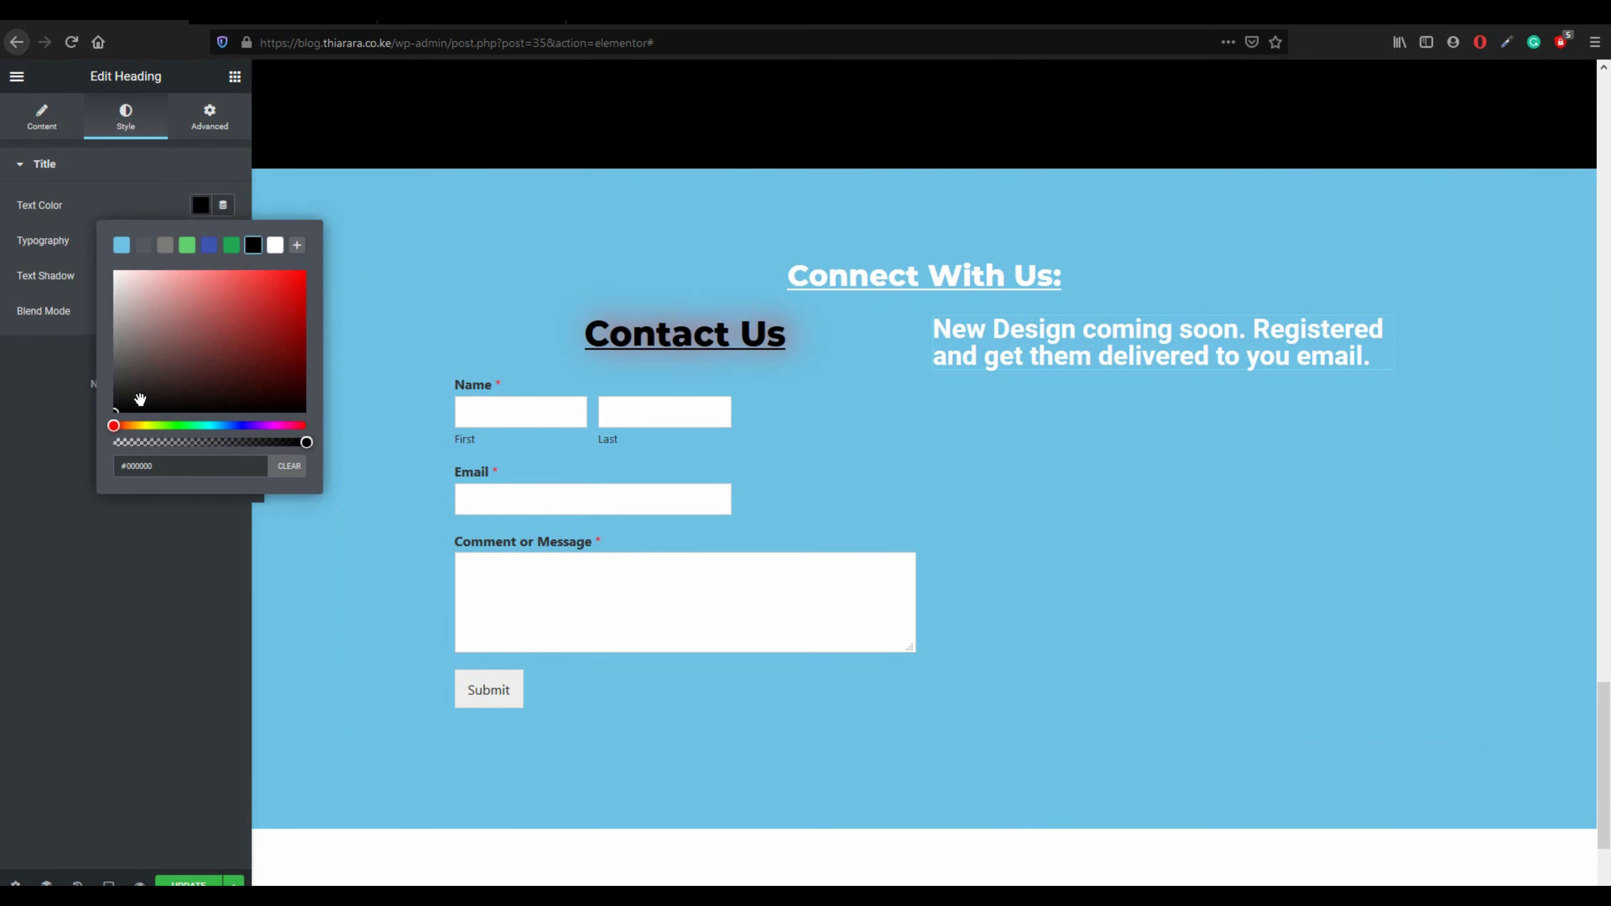
left_click_drag(136, 407, 87, 440)
left_click(62, 256)
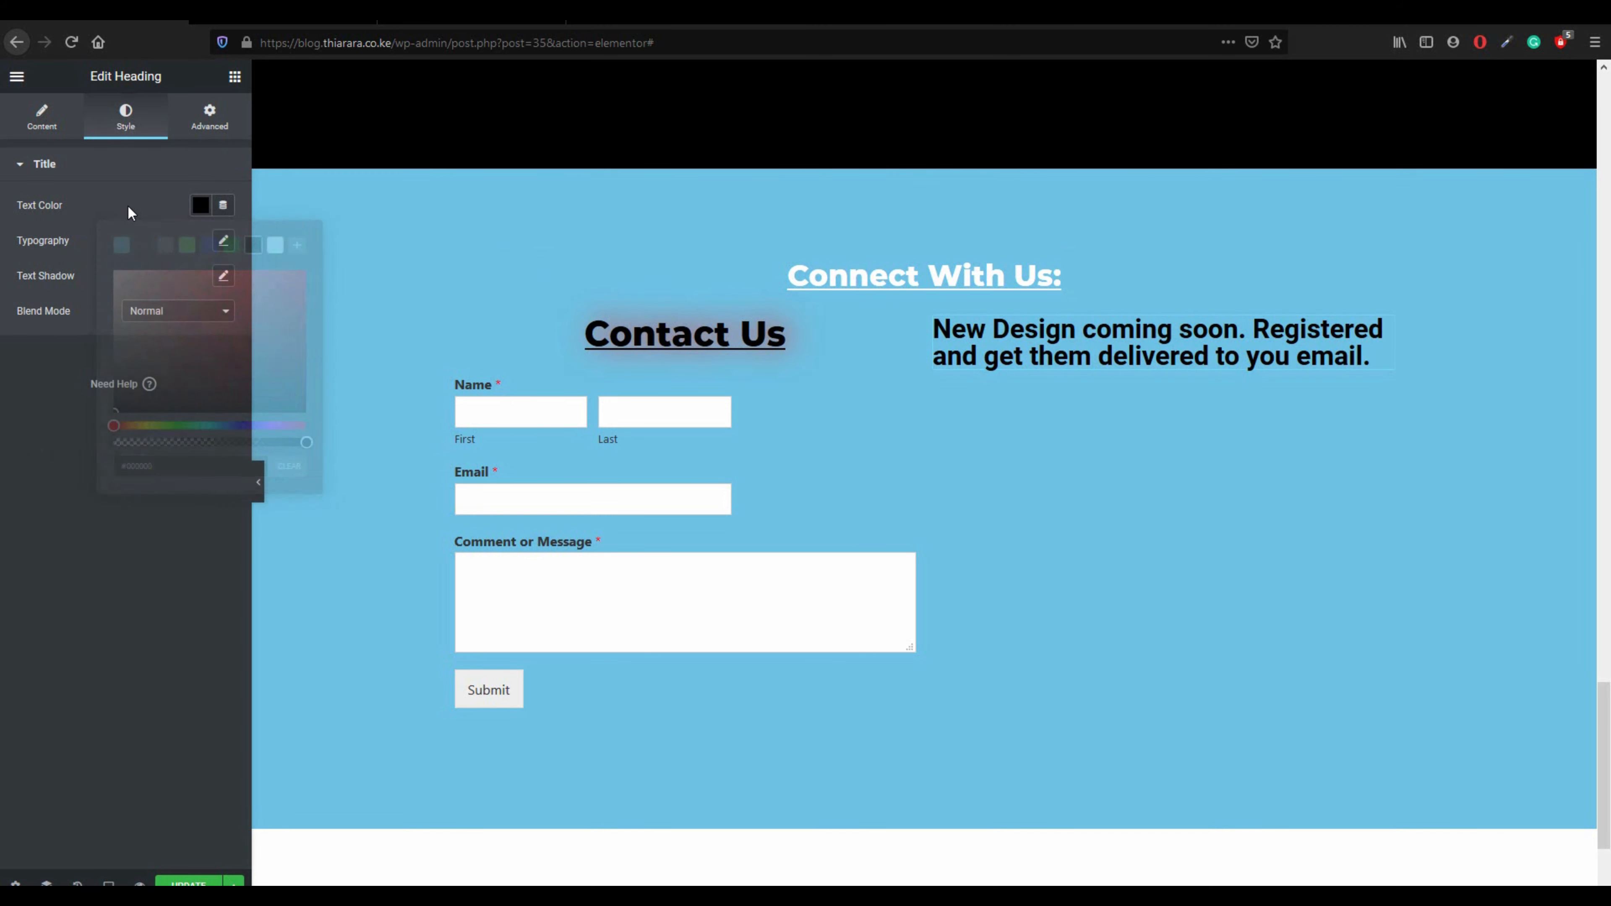
- Set the New Design heading's typography to size 31 px, weight 600 and Capitalize transform
left_click(223, 240)
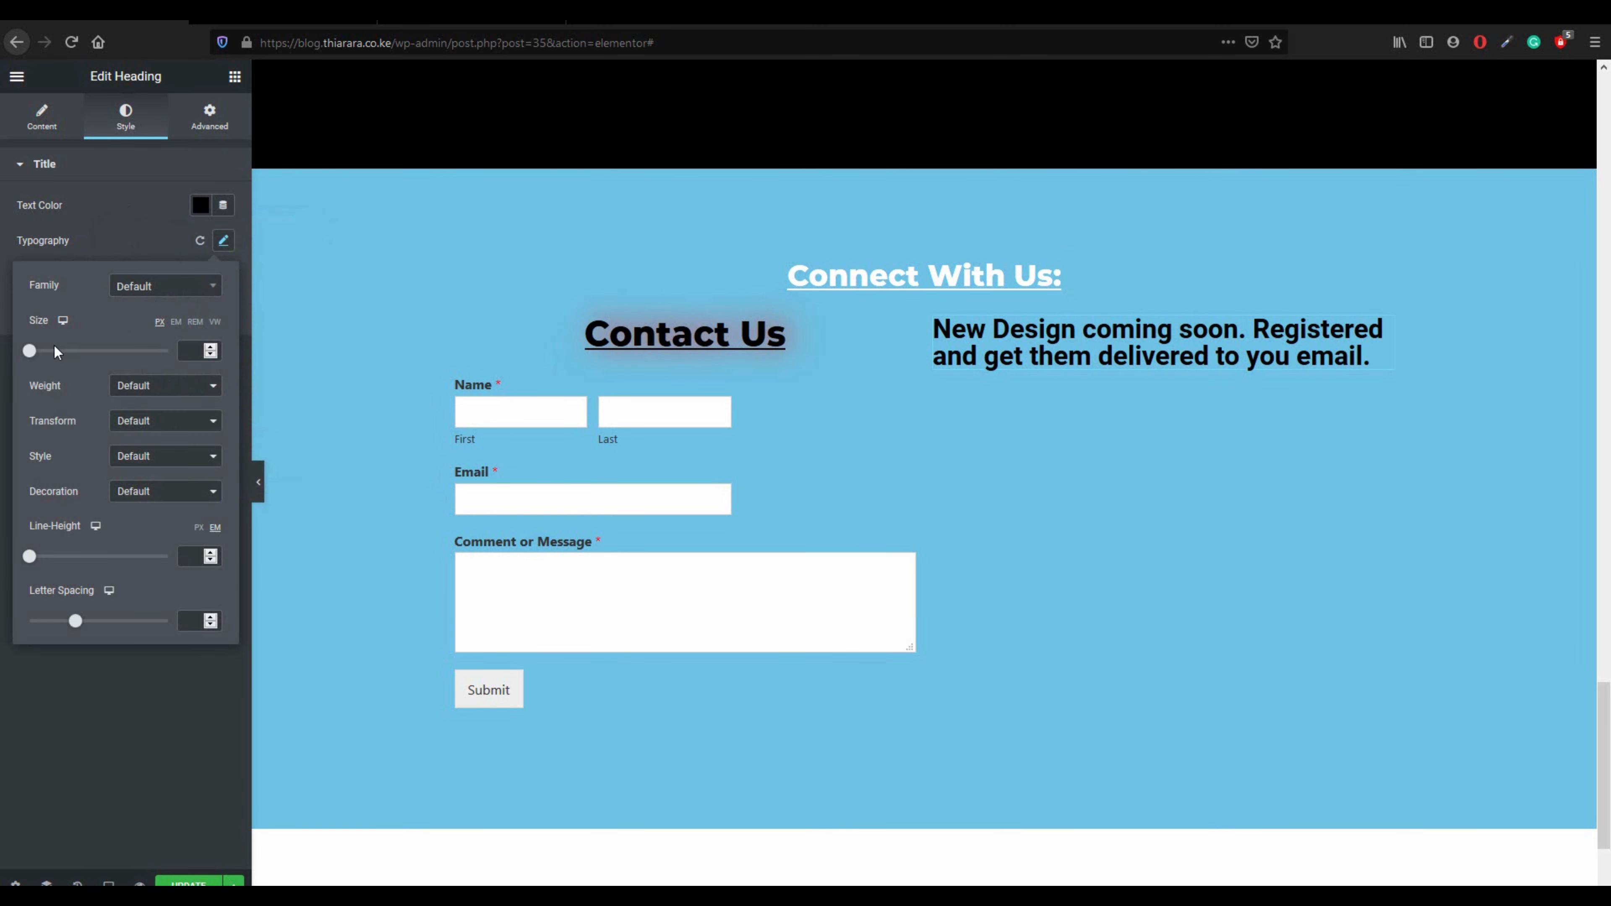
left_click_drag(29, 350, 54, 355)
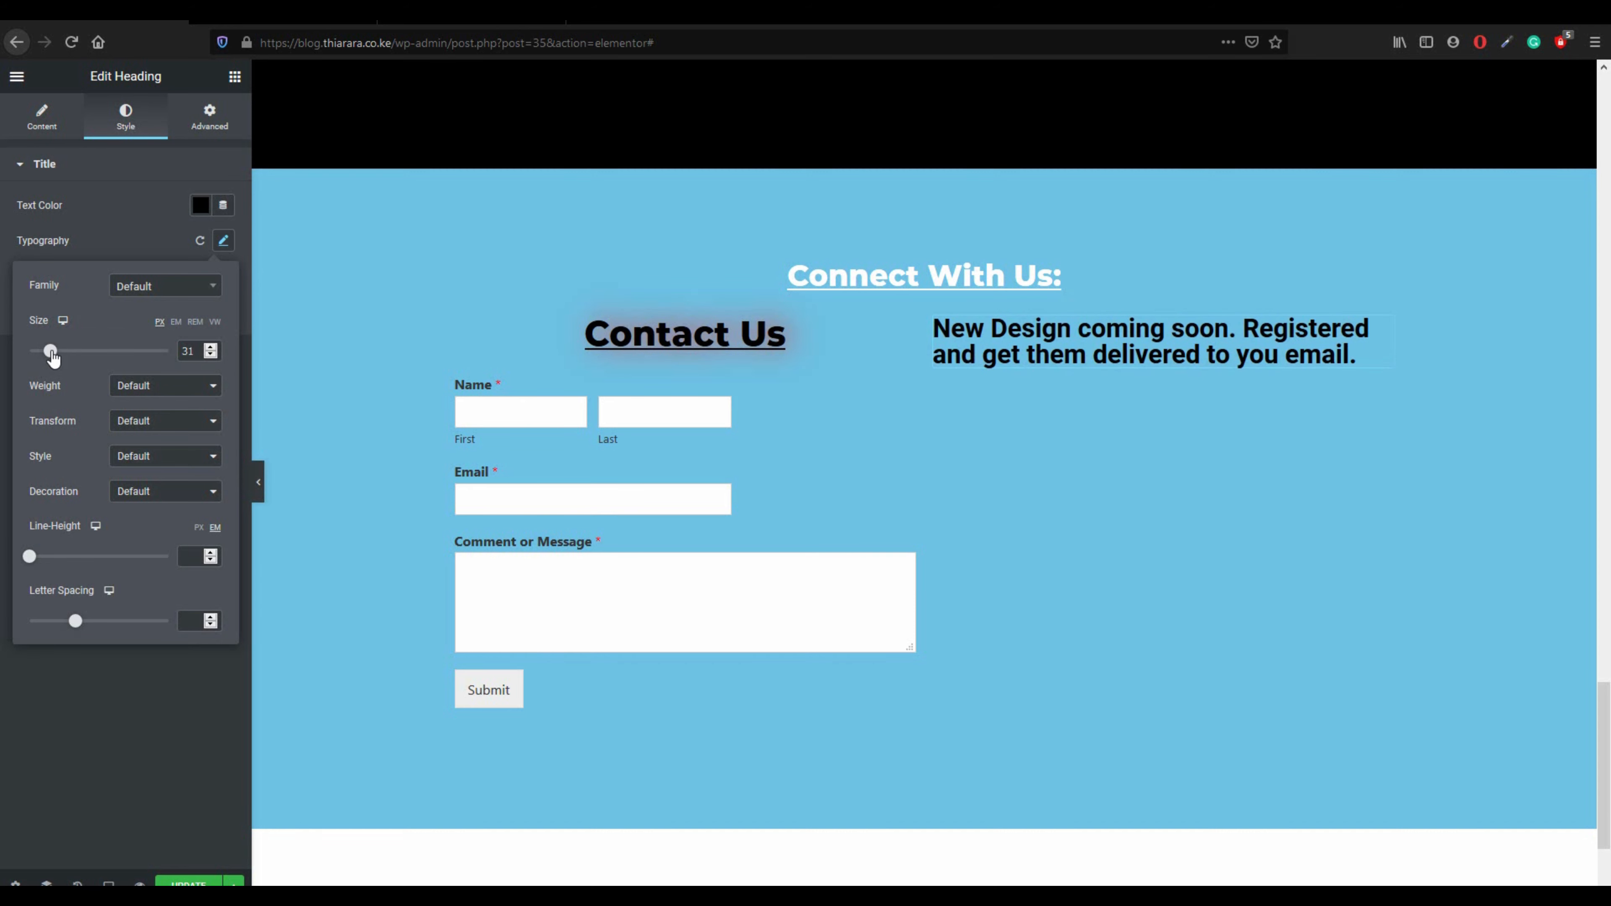
left_click(145, 393)
left_click(138, 503)
left_click(173, 426)
left_click(171, 500)
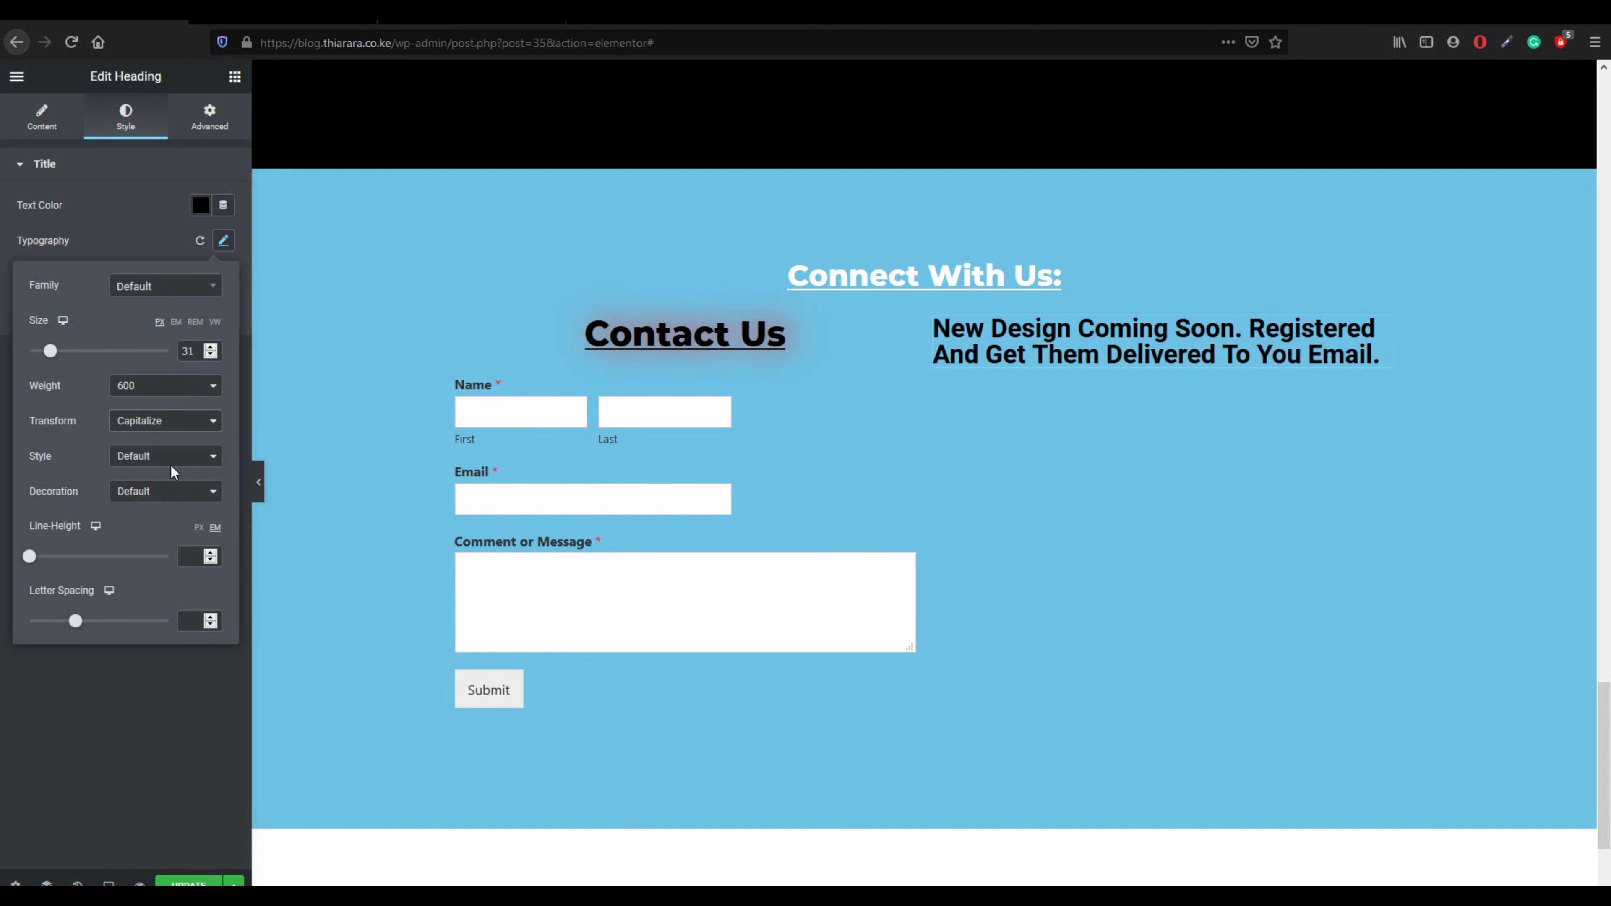
- Copy the Newsletter Signup Form's shortcode from the WPForms overview and return to the Elementor page editor
left_click(109, 687)
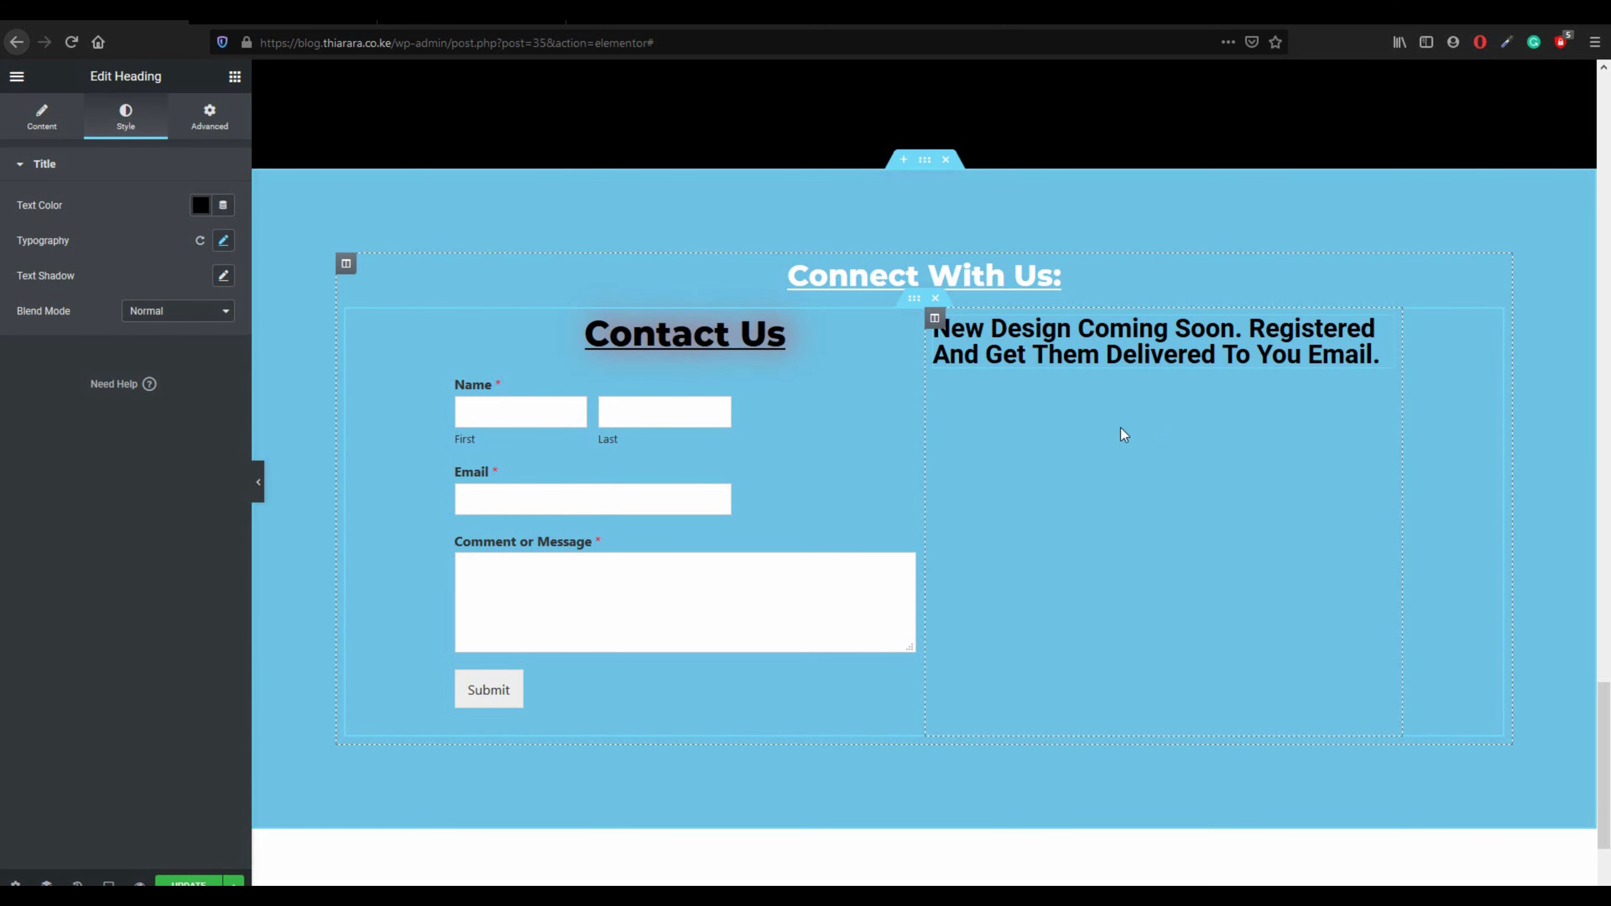
left_click(301, 14)
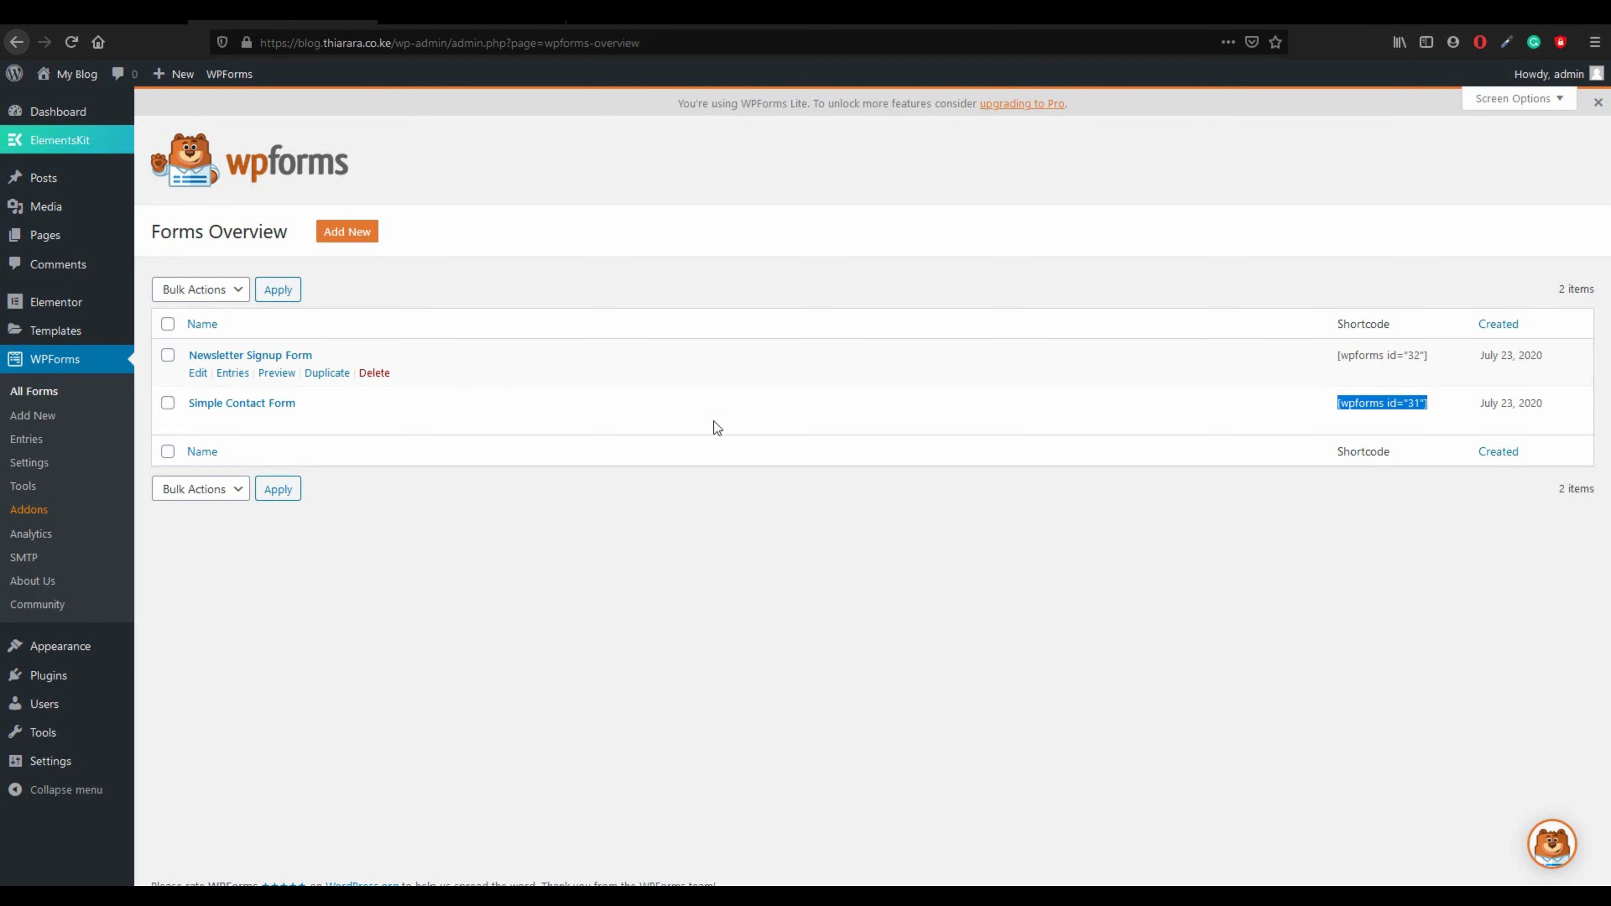
left_click_drag(1428, 356, 1335, 359)
right_click(1344, 355)
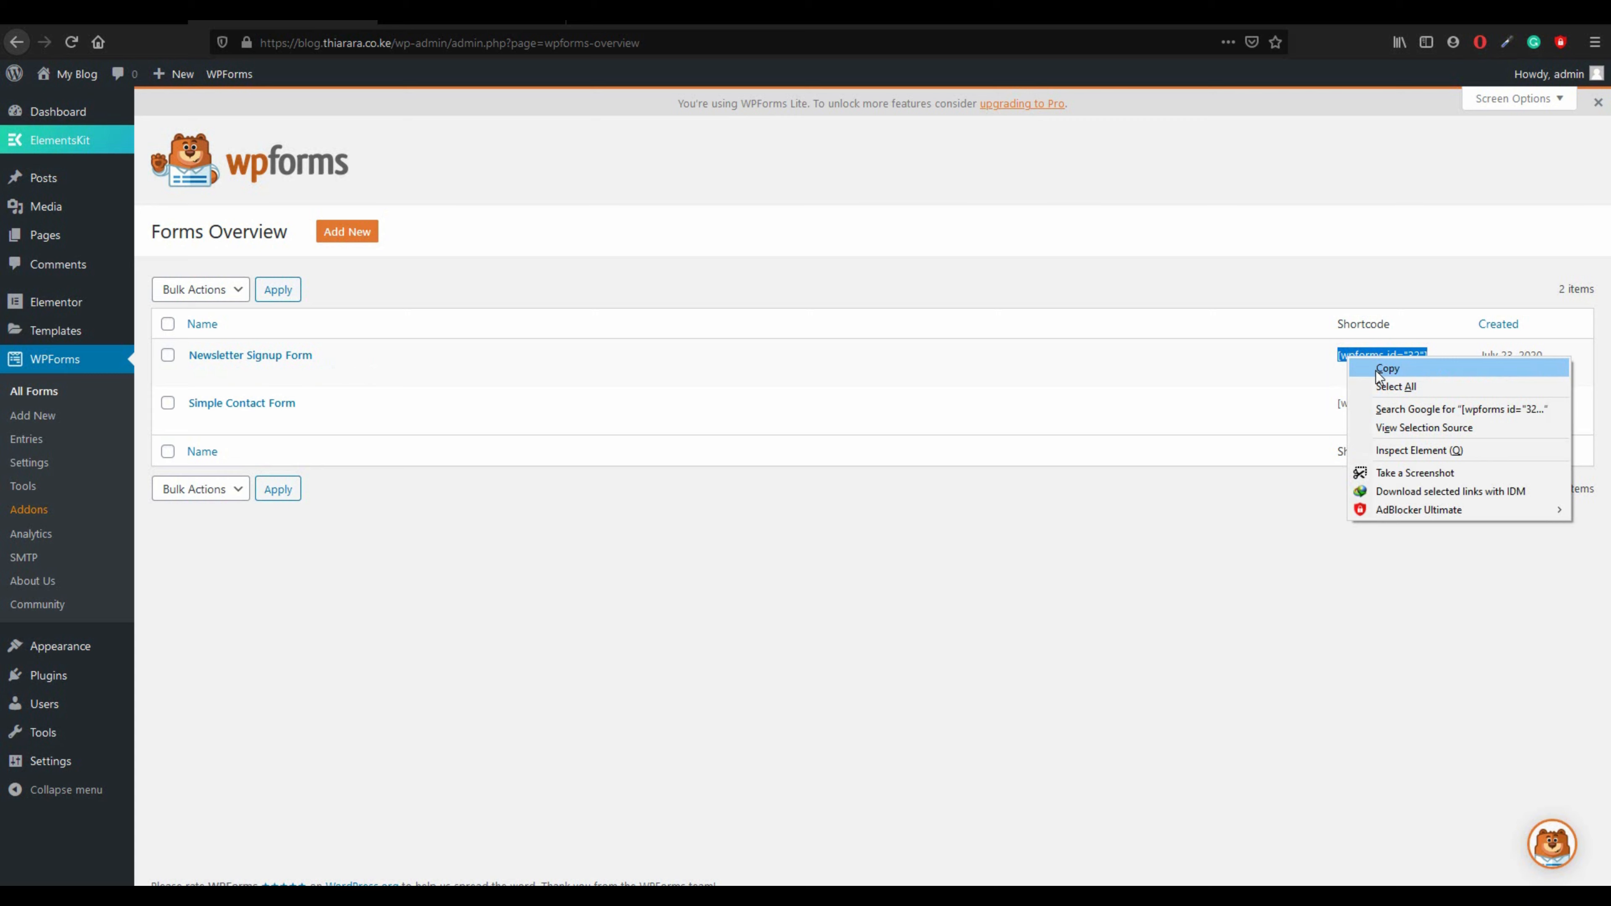
left_click(1376, 370)
left_click(135, 28)
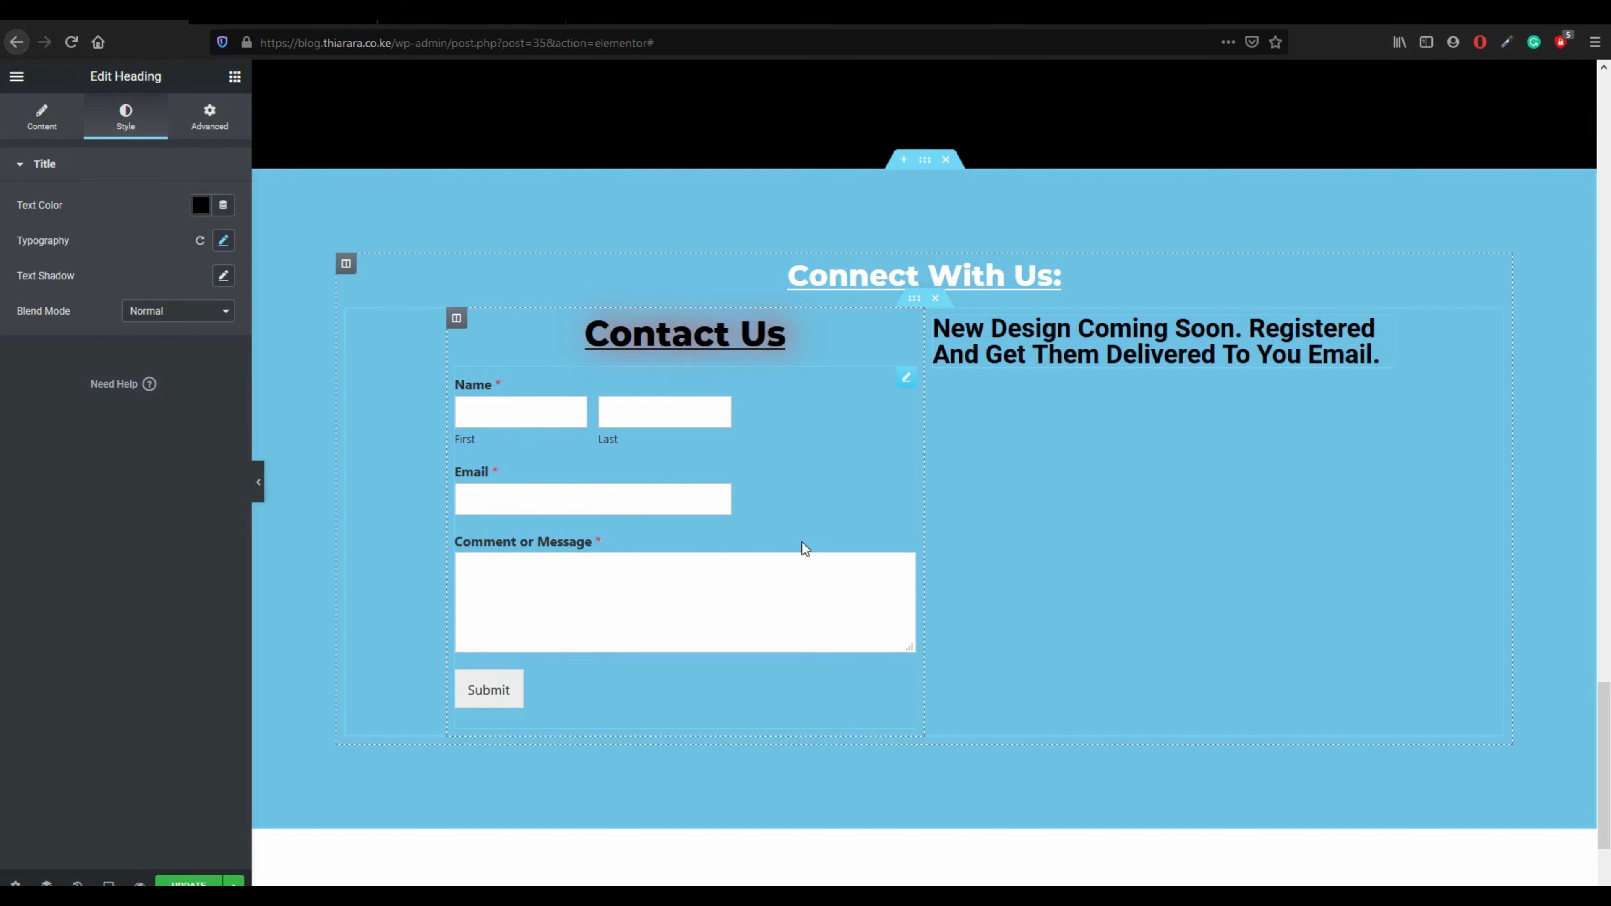
- Add a Shortcode widget below the New Design heading and paste [wpforms id="32"] into it
left_click(235, 77)
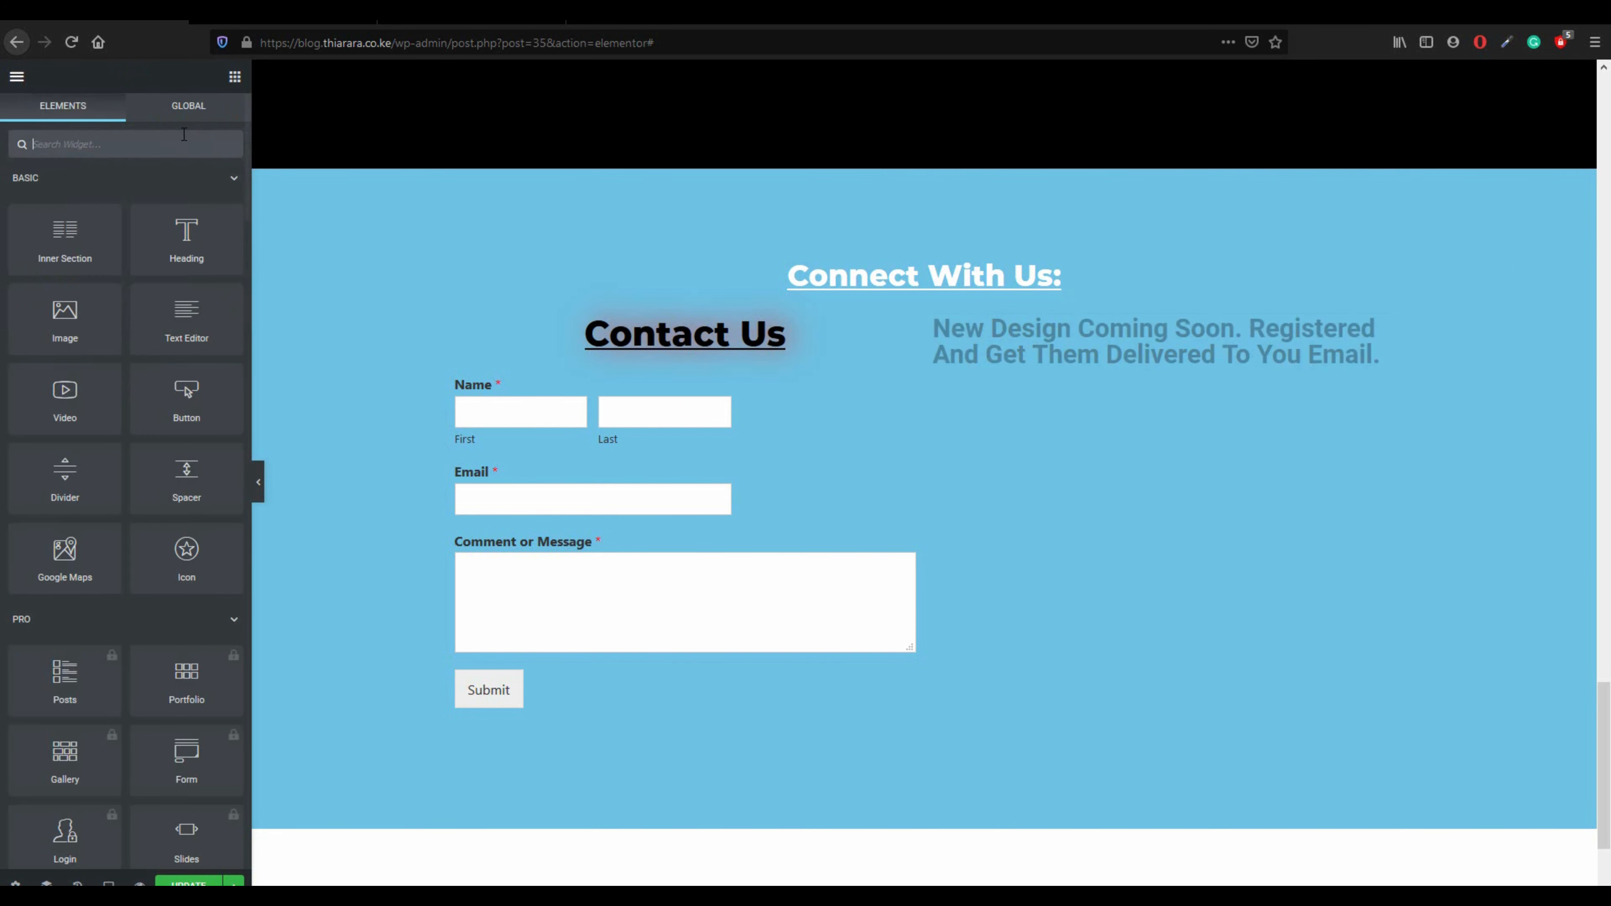
type("short")
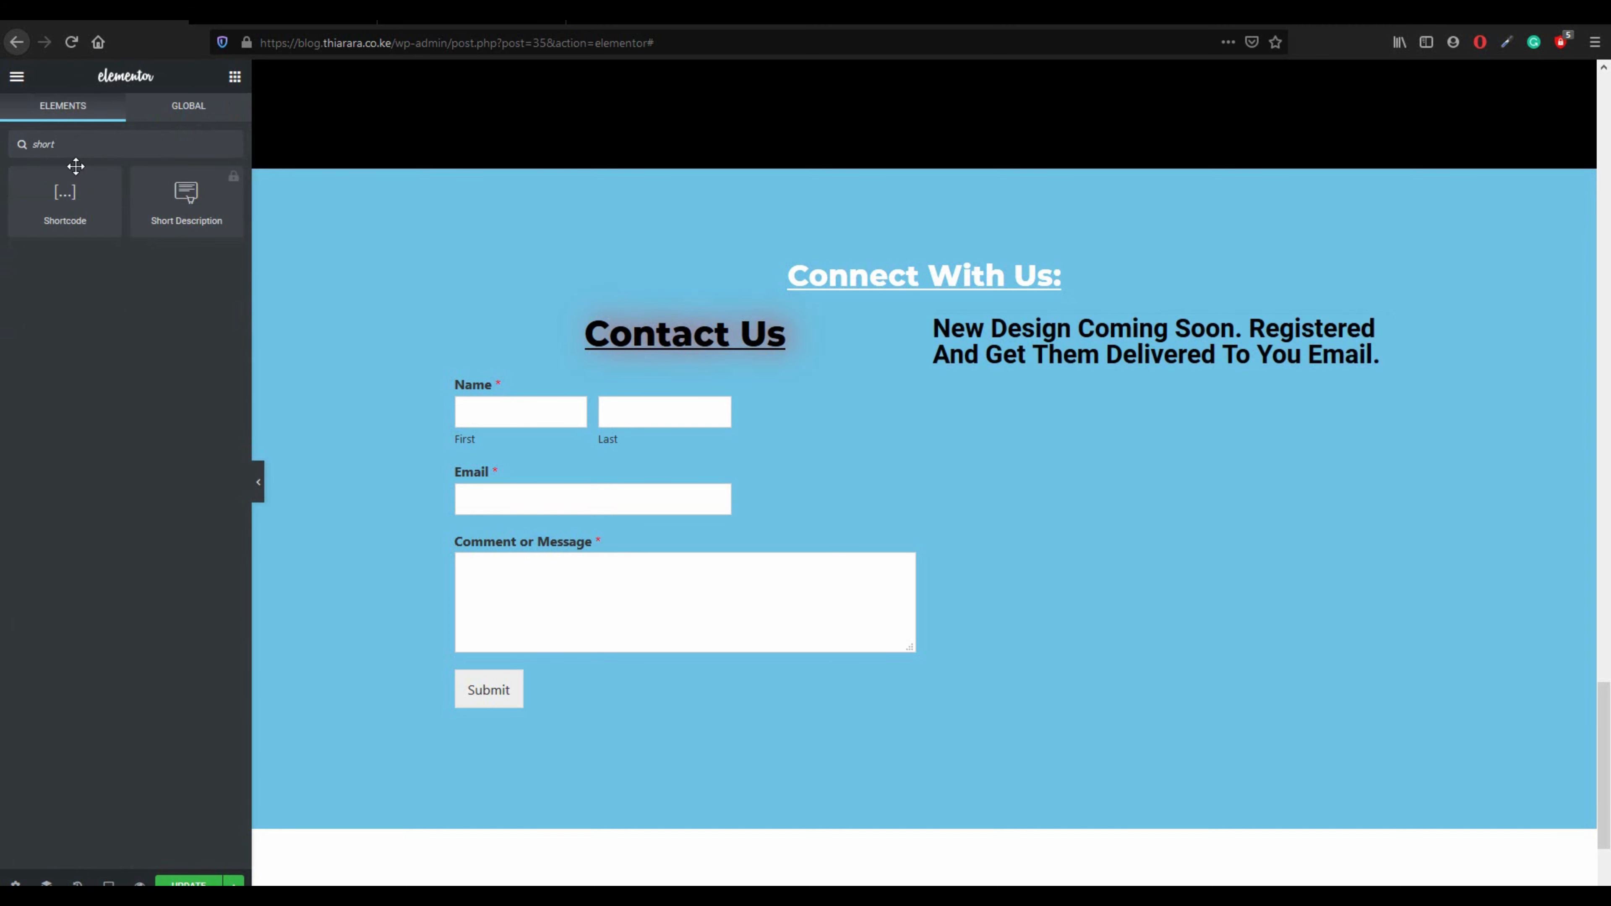
left_click_drag(71, 187, 1182, 359)
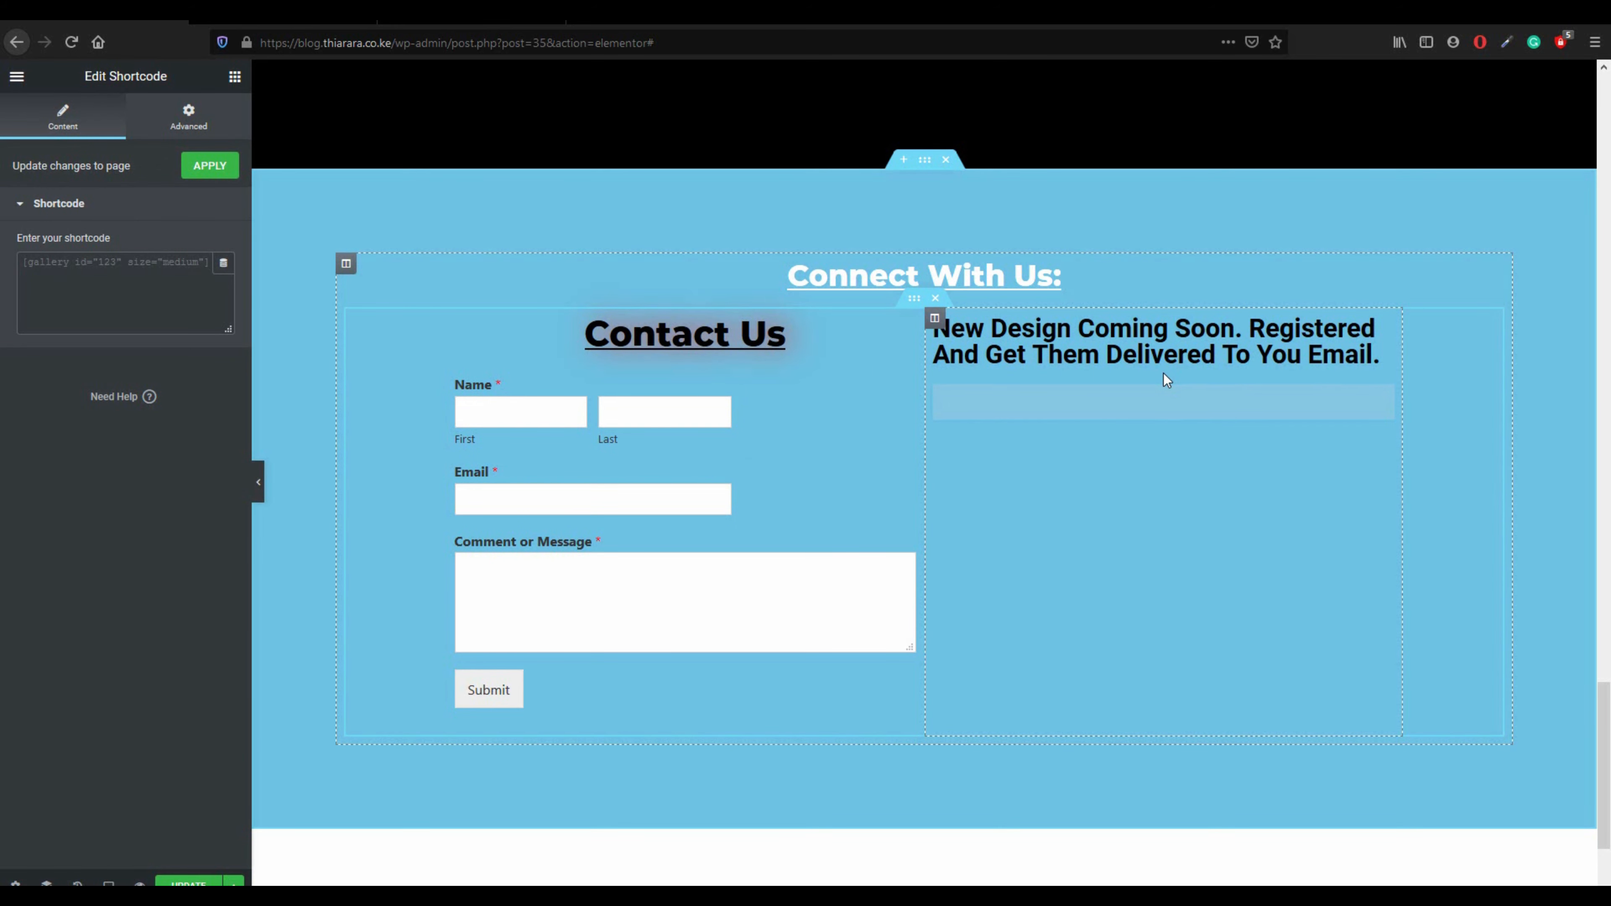
right_click(97, 267)
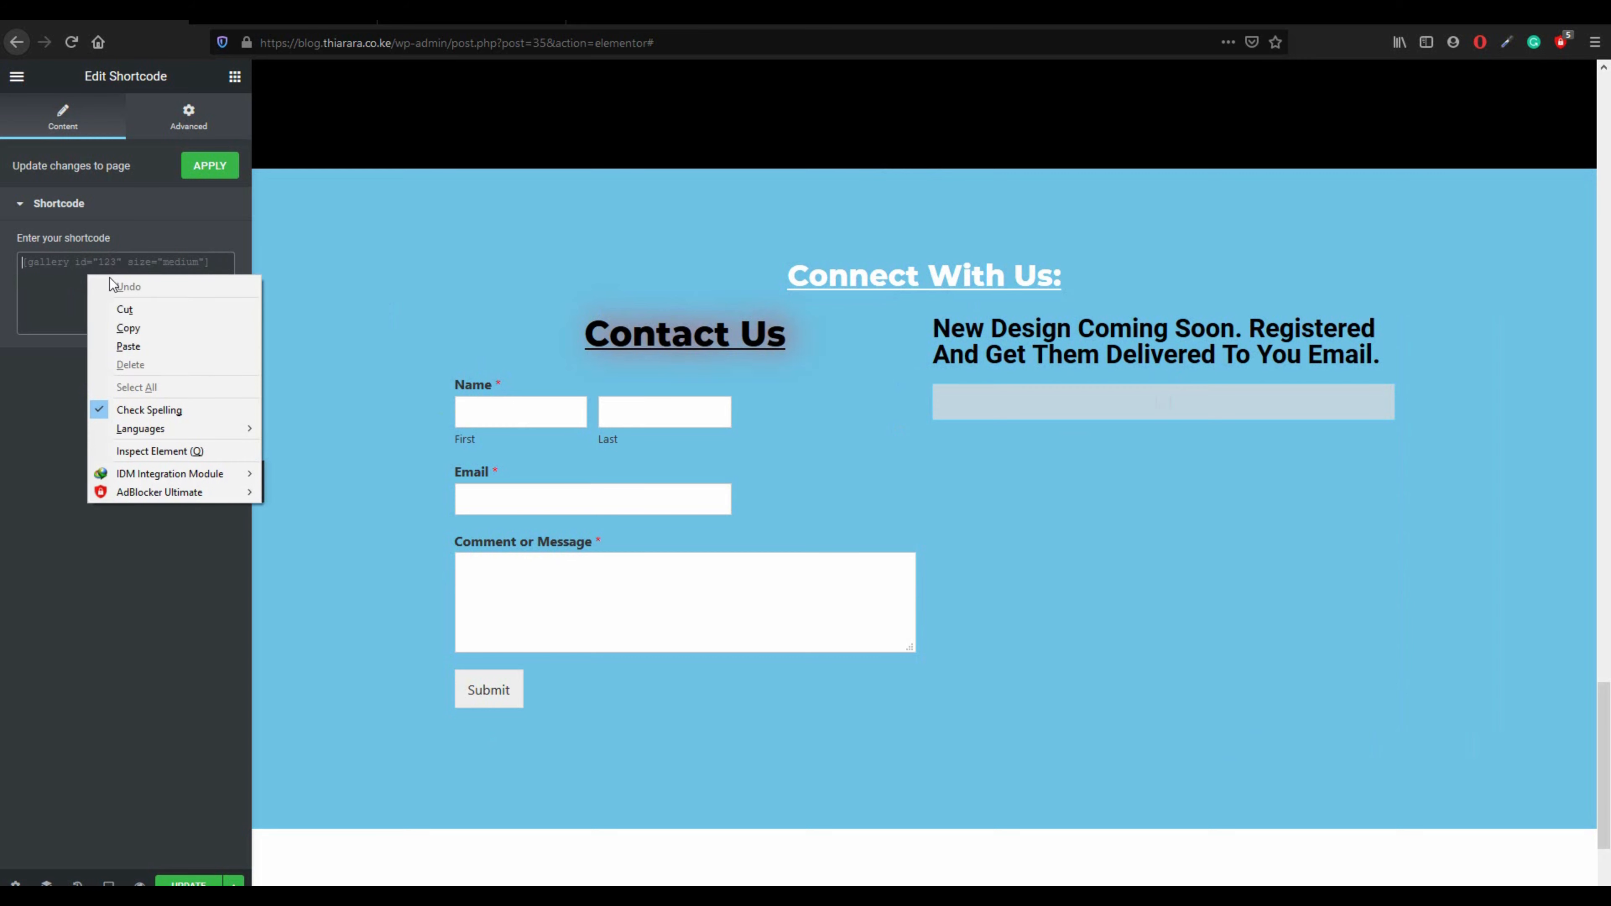
left_click(141, 346)
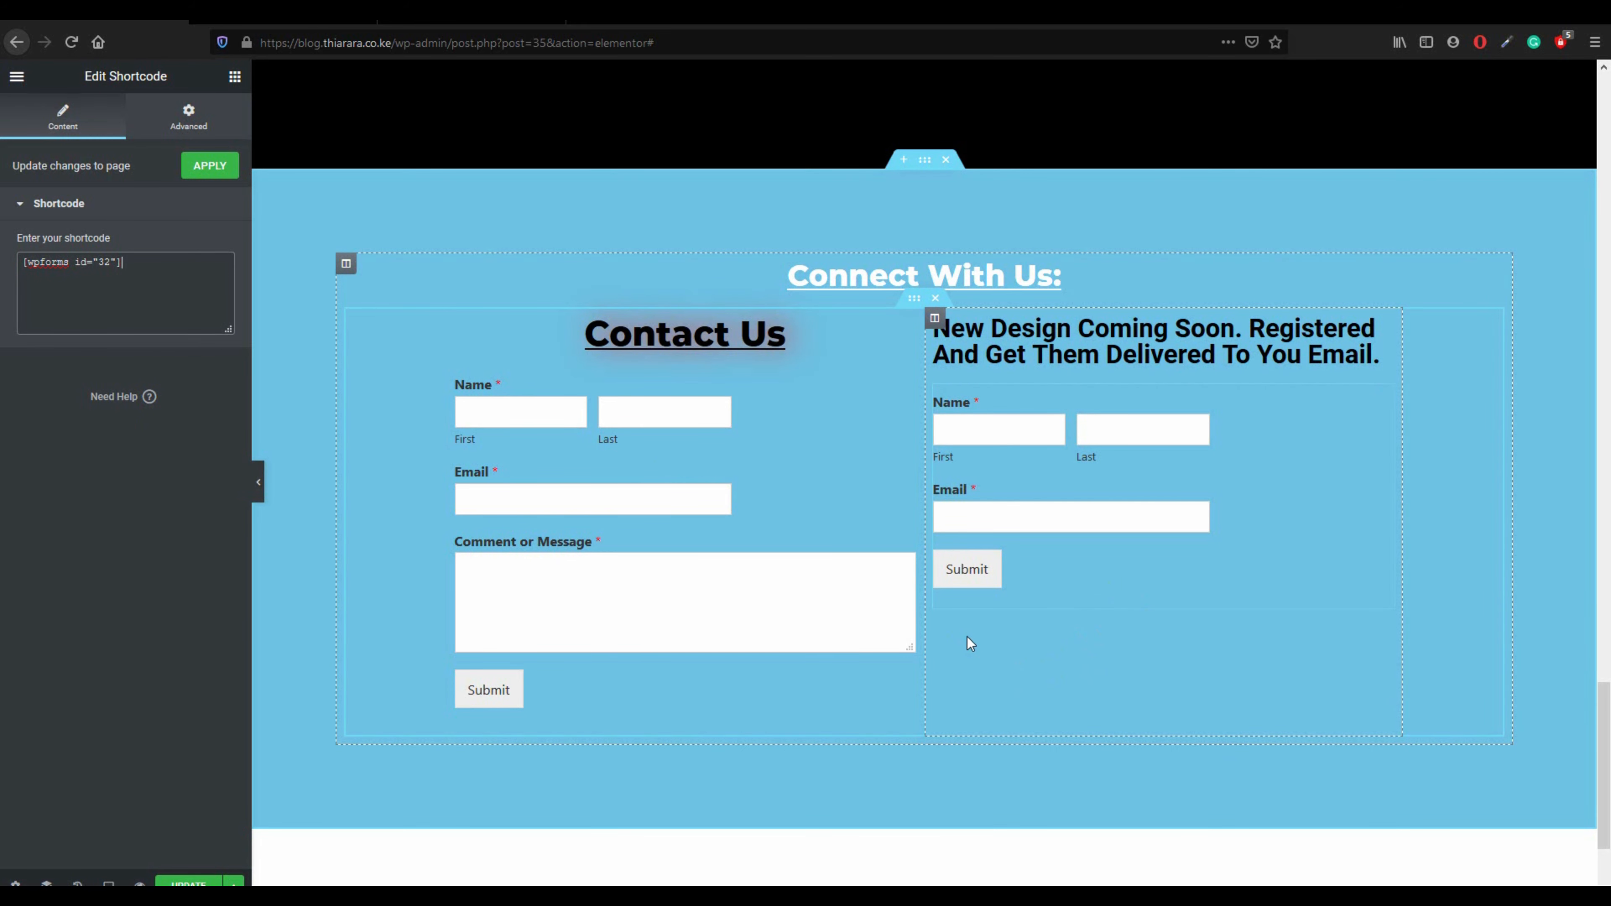
- Add a Social Share widget beneath the newsletter sign-up form in the New Design column
scroll(980, 665, "down", 2)
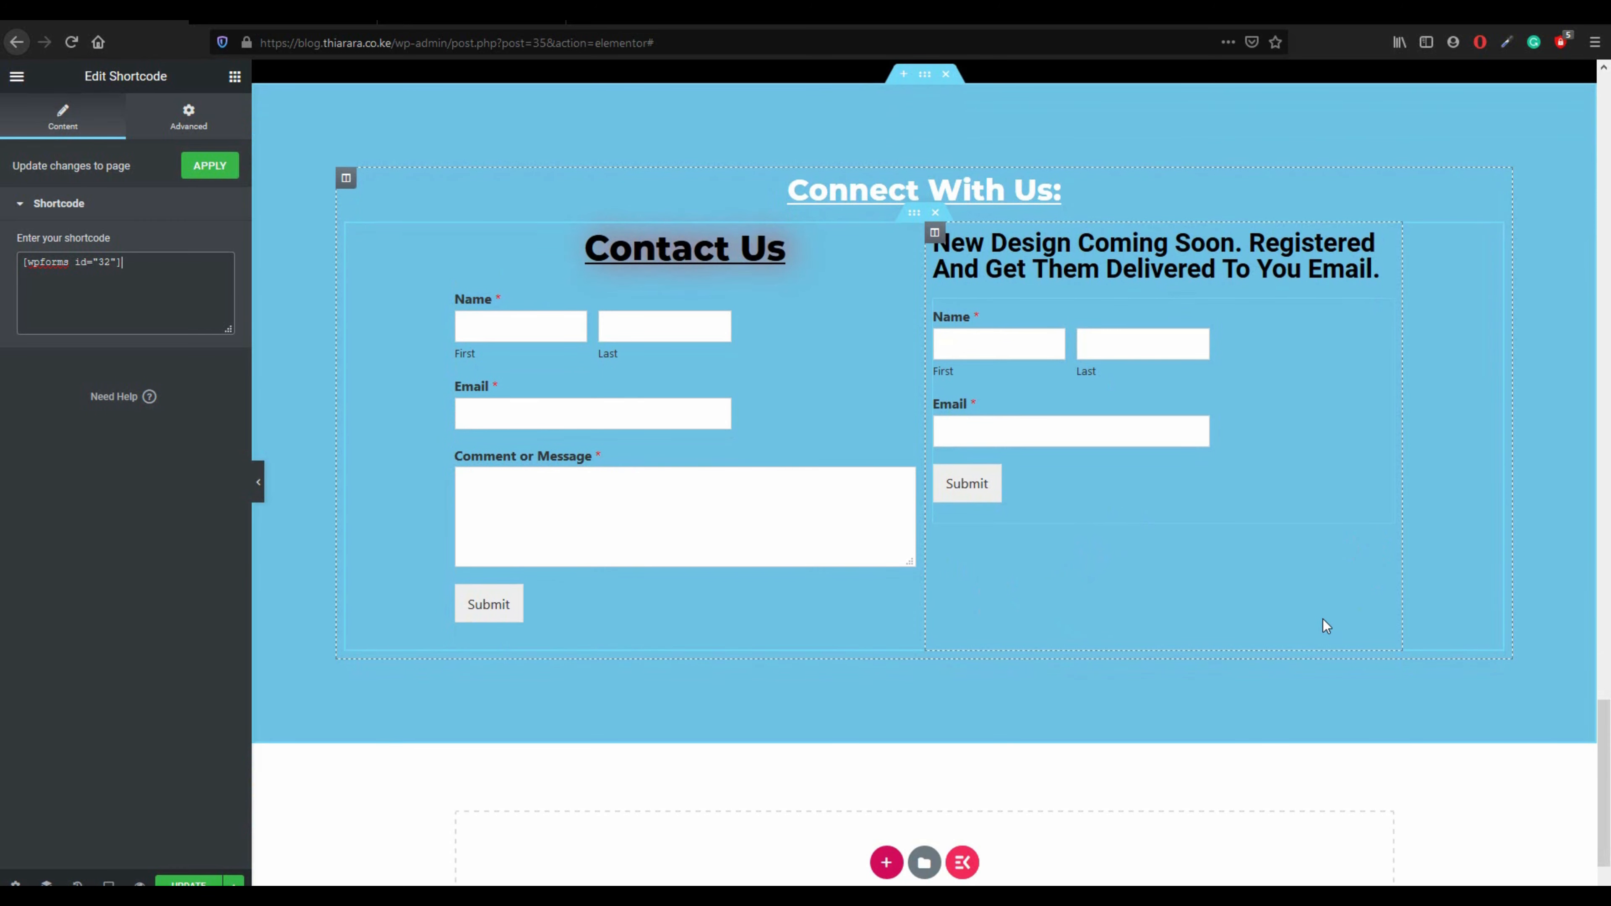
left_click(234, 76)
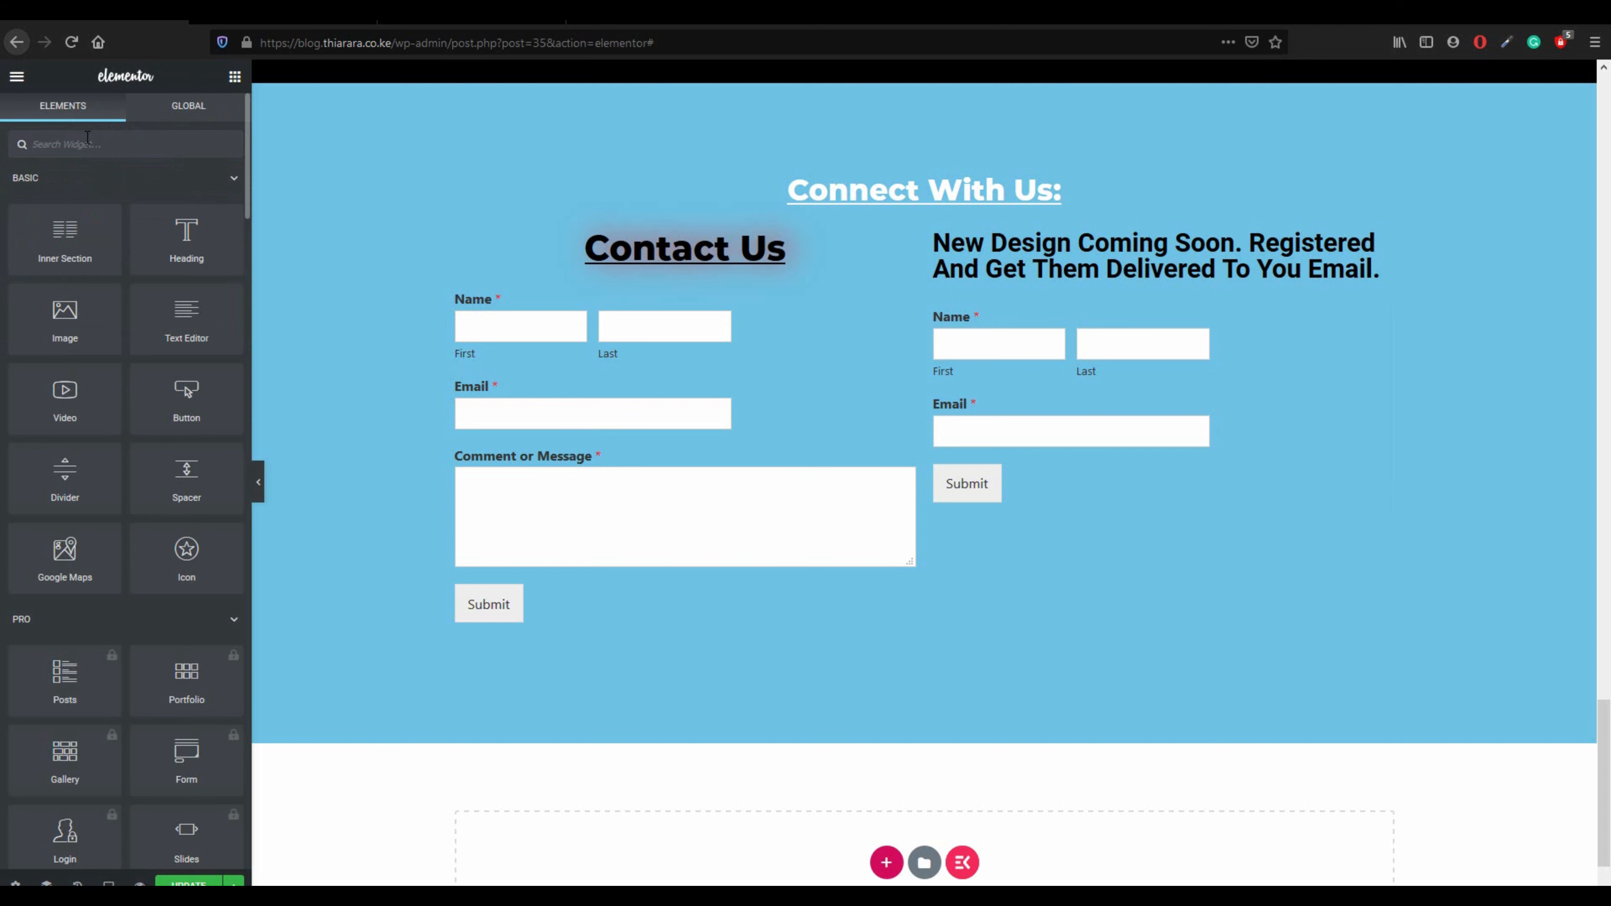
type("sh")
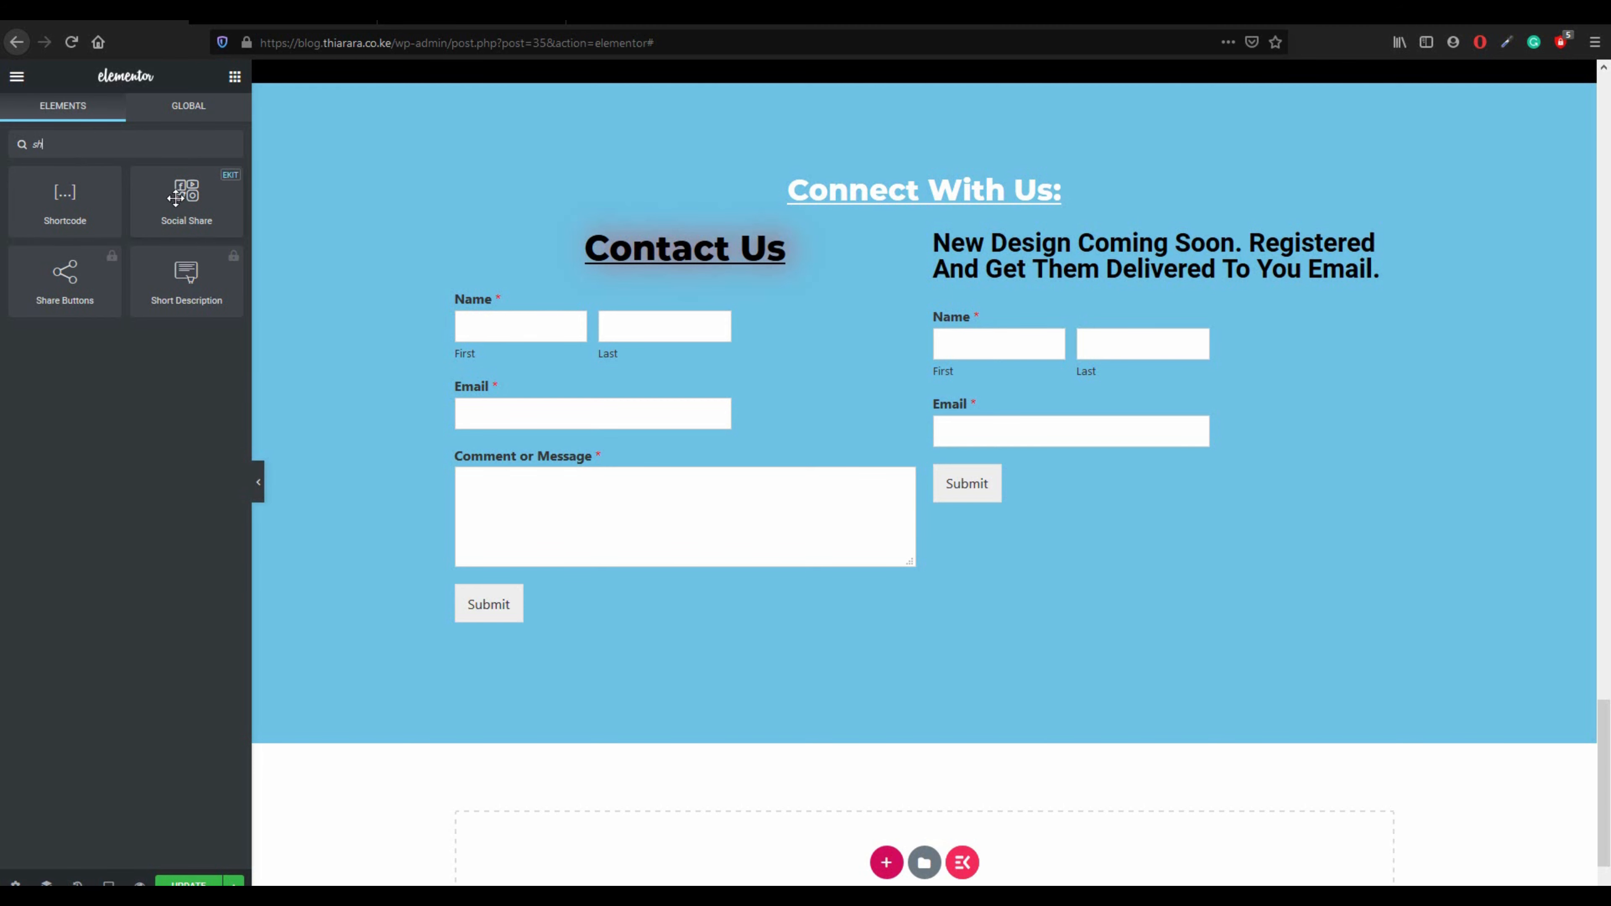
left_click_drag(184, 202, 1099, 518)
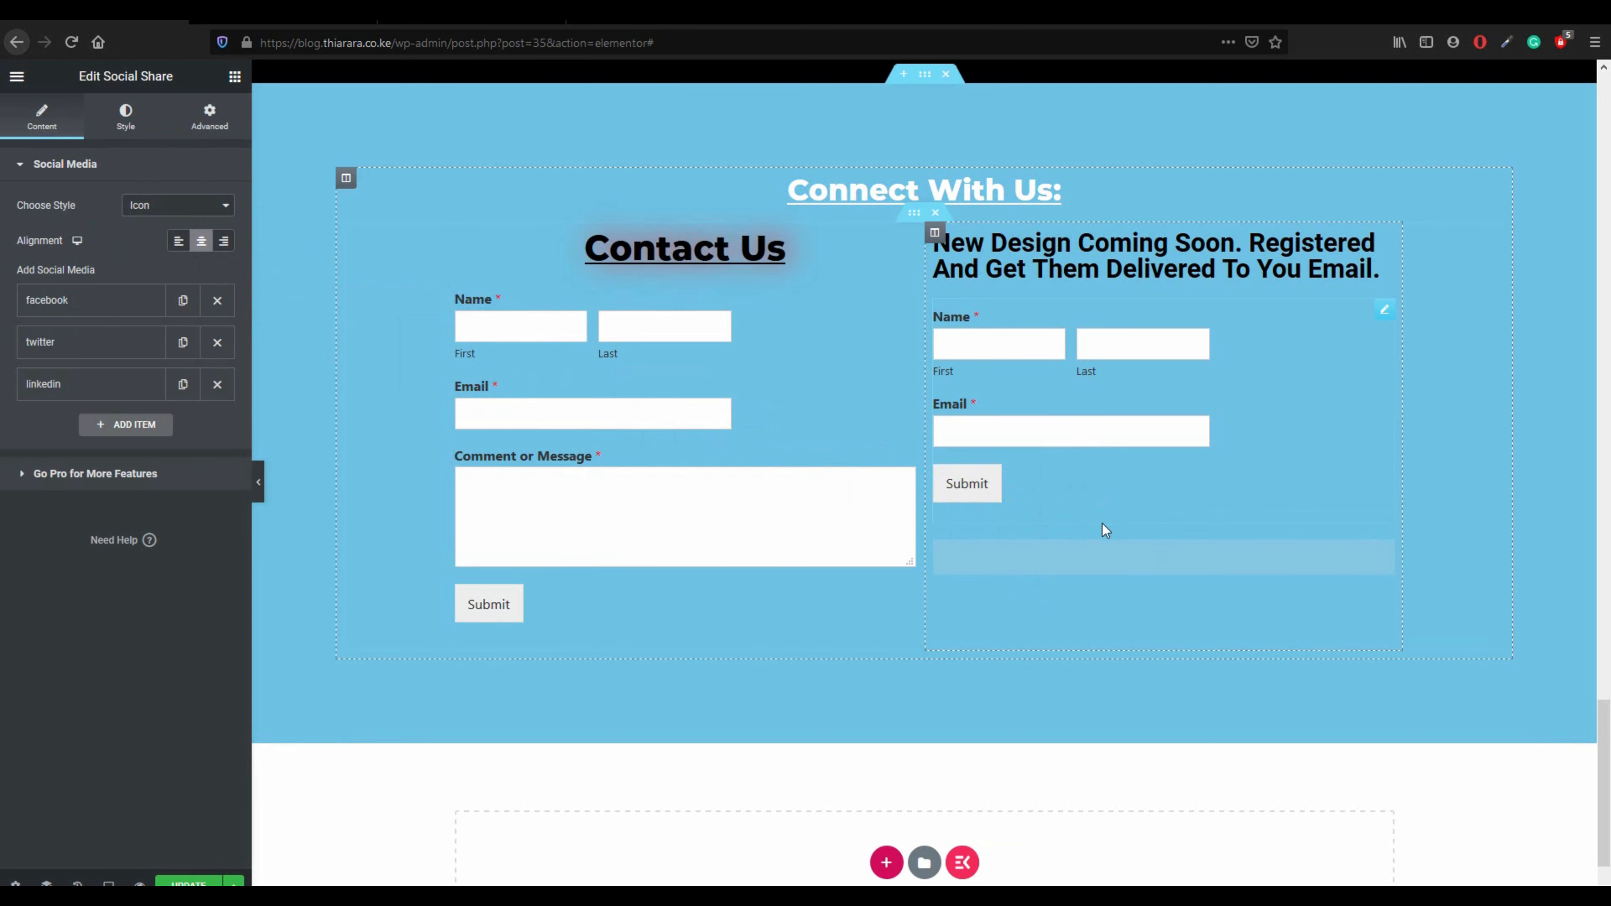
left_click(70, 310)
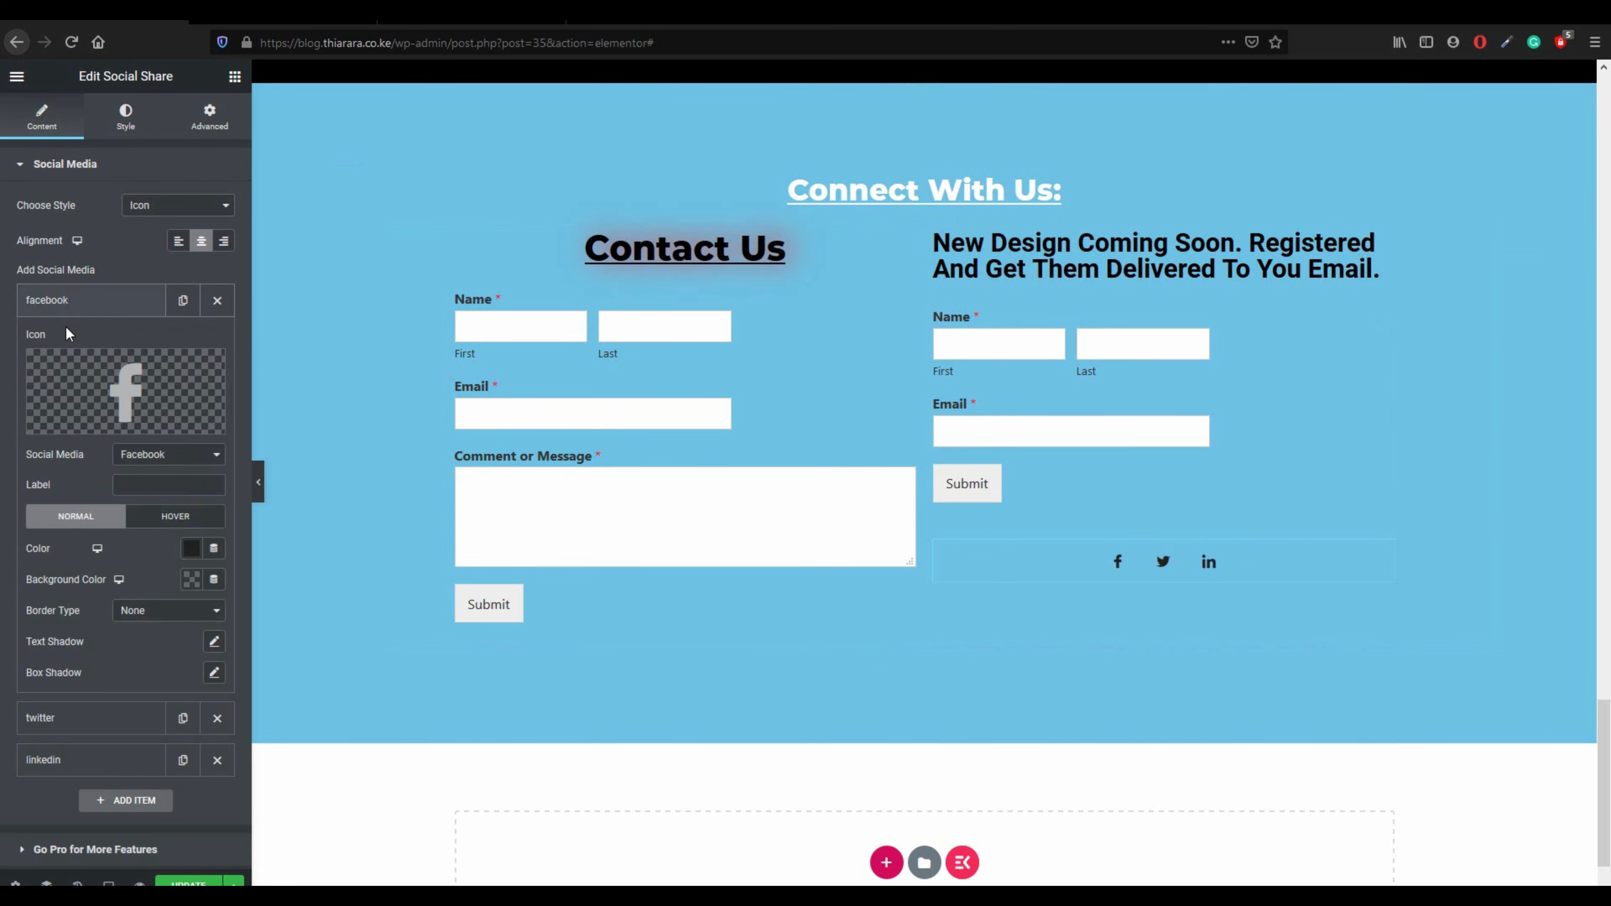
left_click(95, 312)
left_click(95, 348)
left_click(98, 304)
left_click(99, 308)
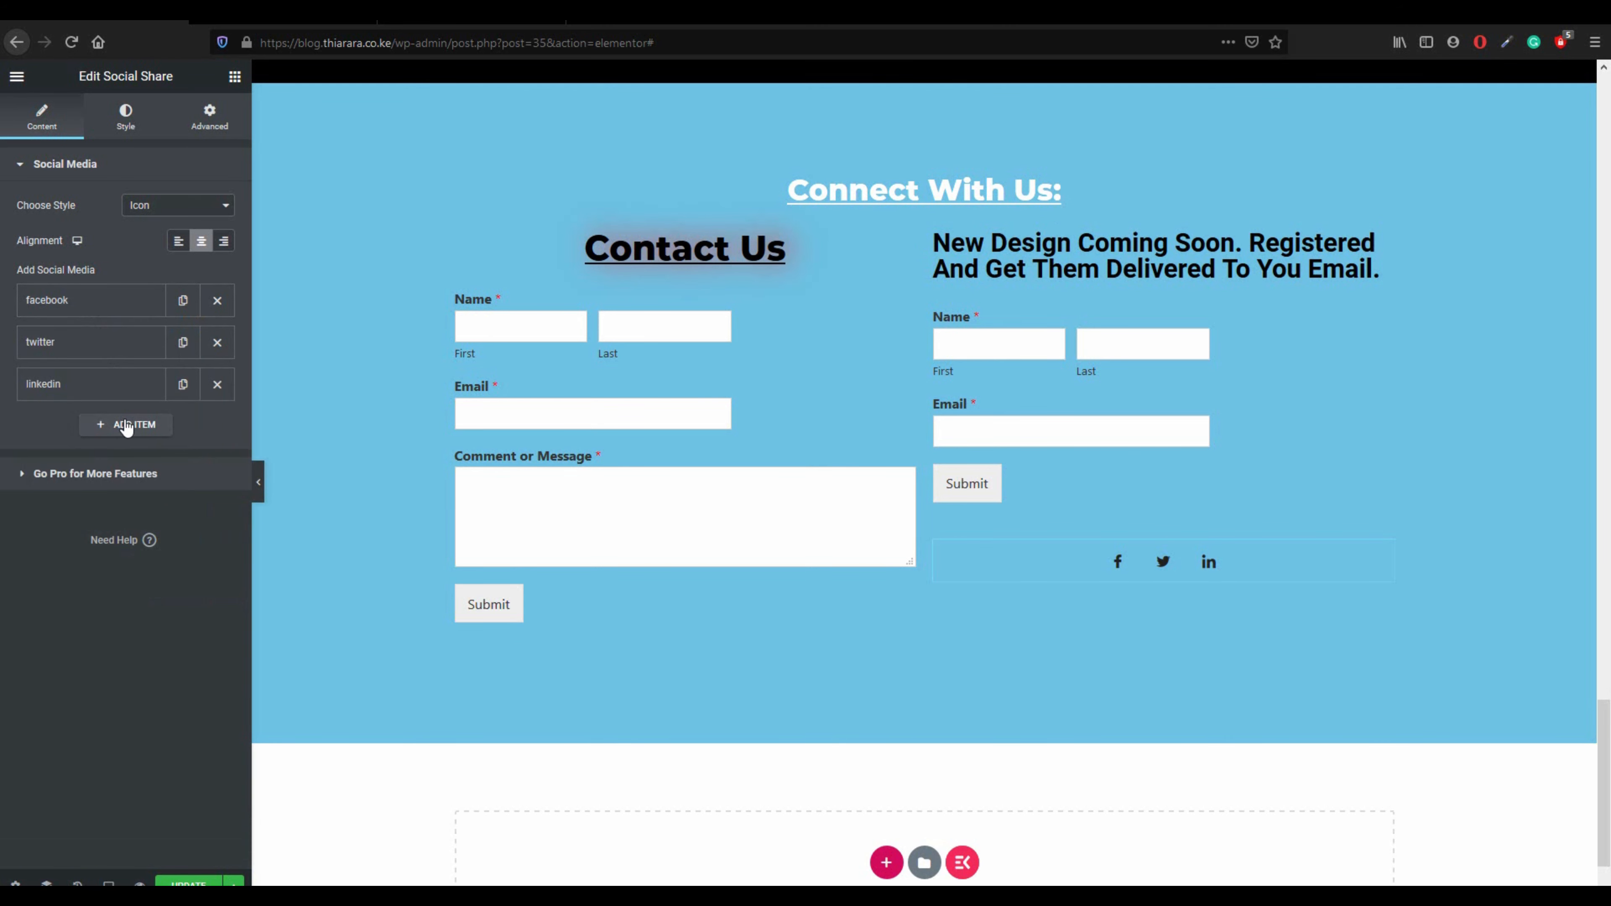
- Add a fourth item to the Social Share widget and set its social media to Whatsapp
left_click(126, 429)
scroll(120, 456, "down", 2)
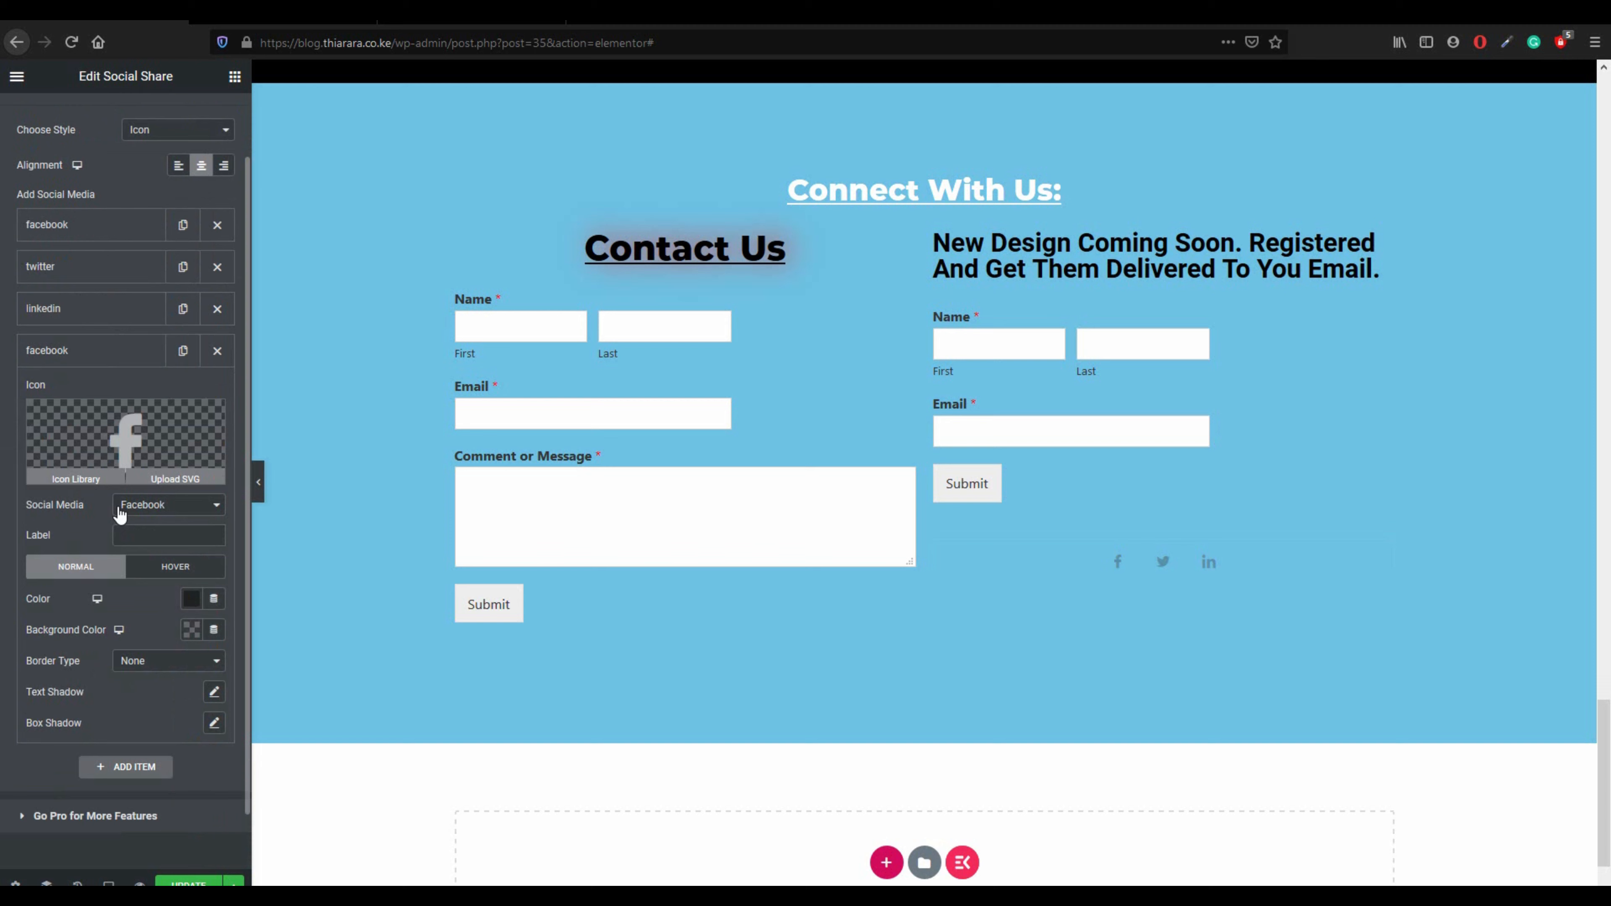
left_click(162, 514)
scroll(161, 515, "down", 1)
left_click(168, 444)
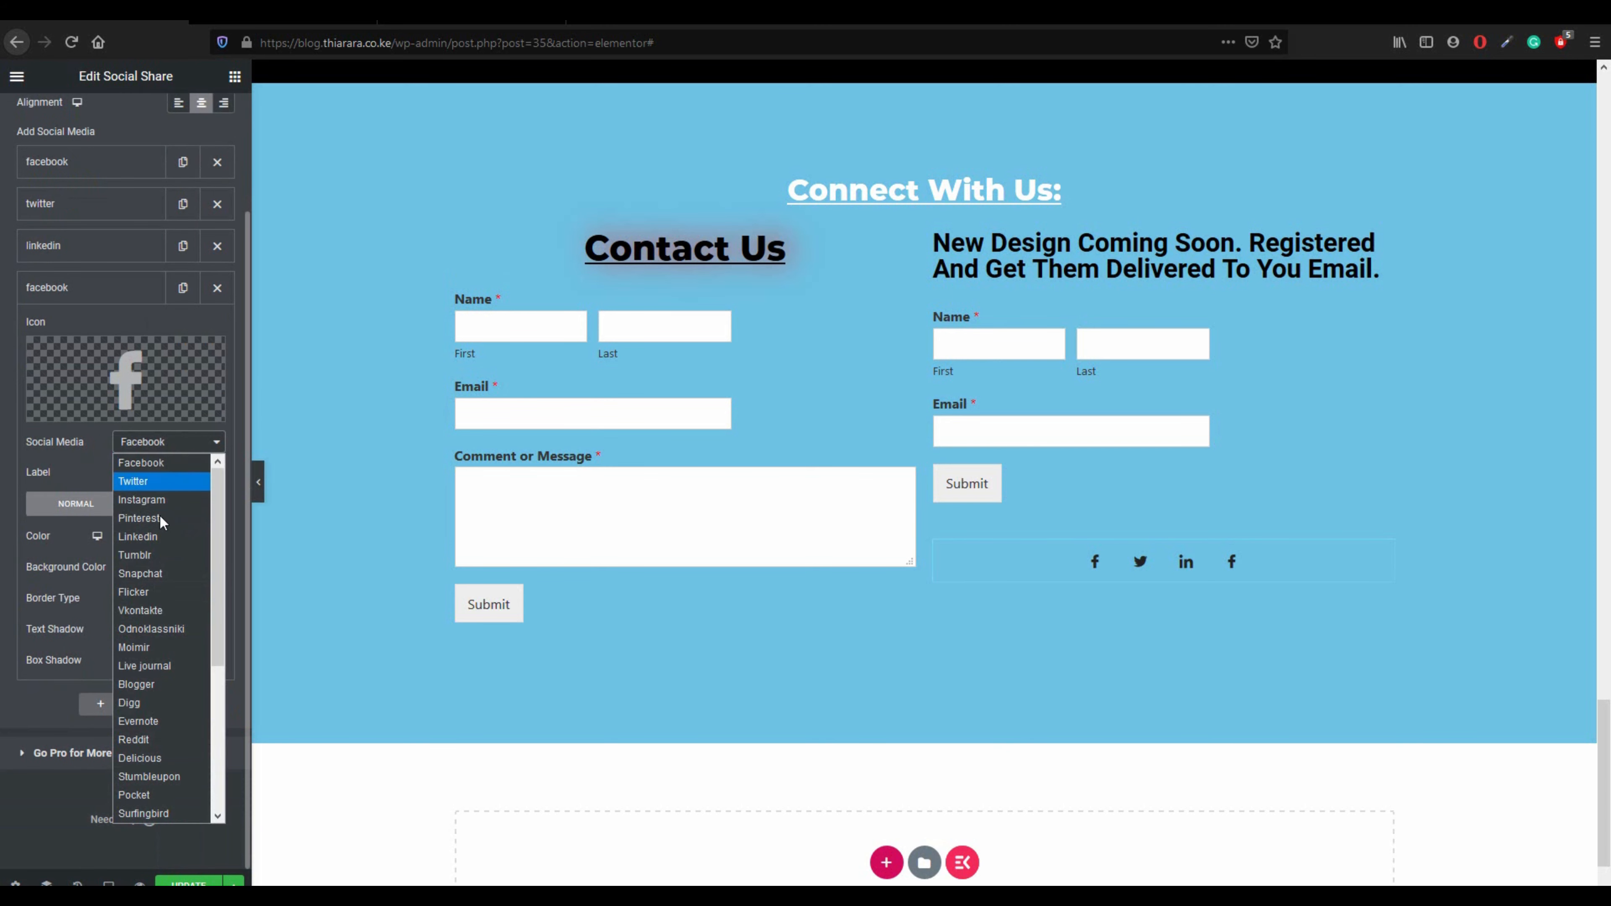
scroll(162, 584, "down", 5)
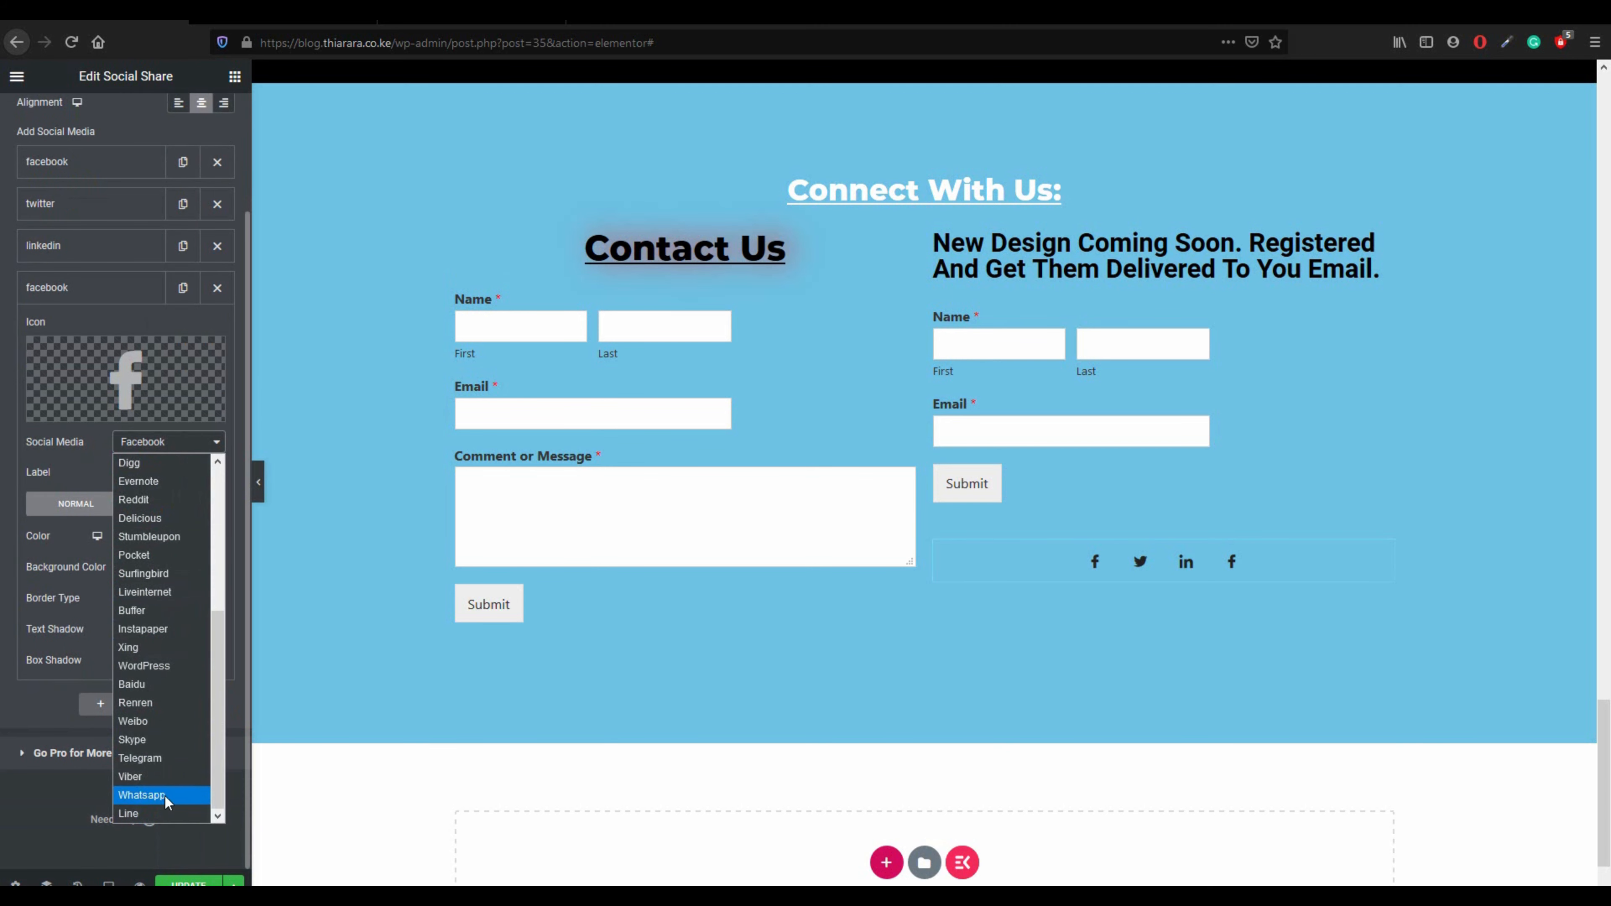
left_click(166, 795)
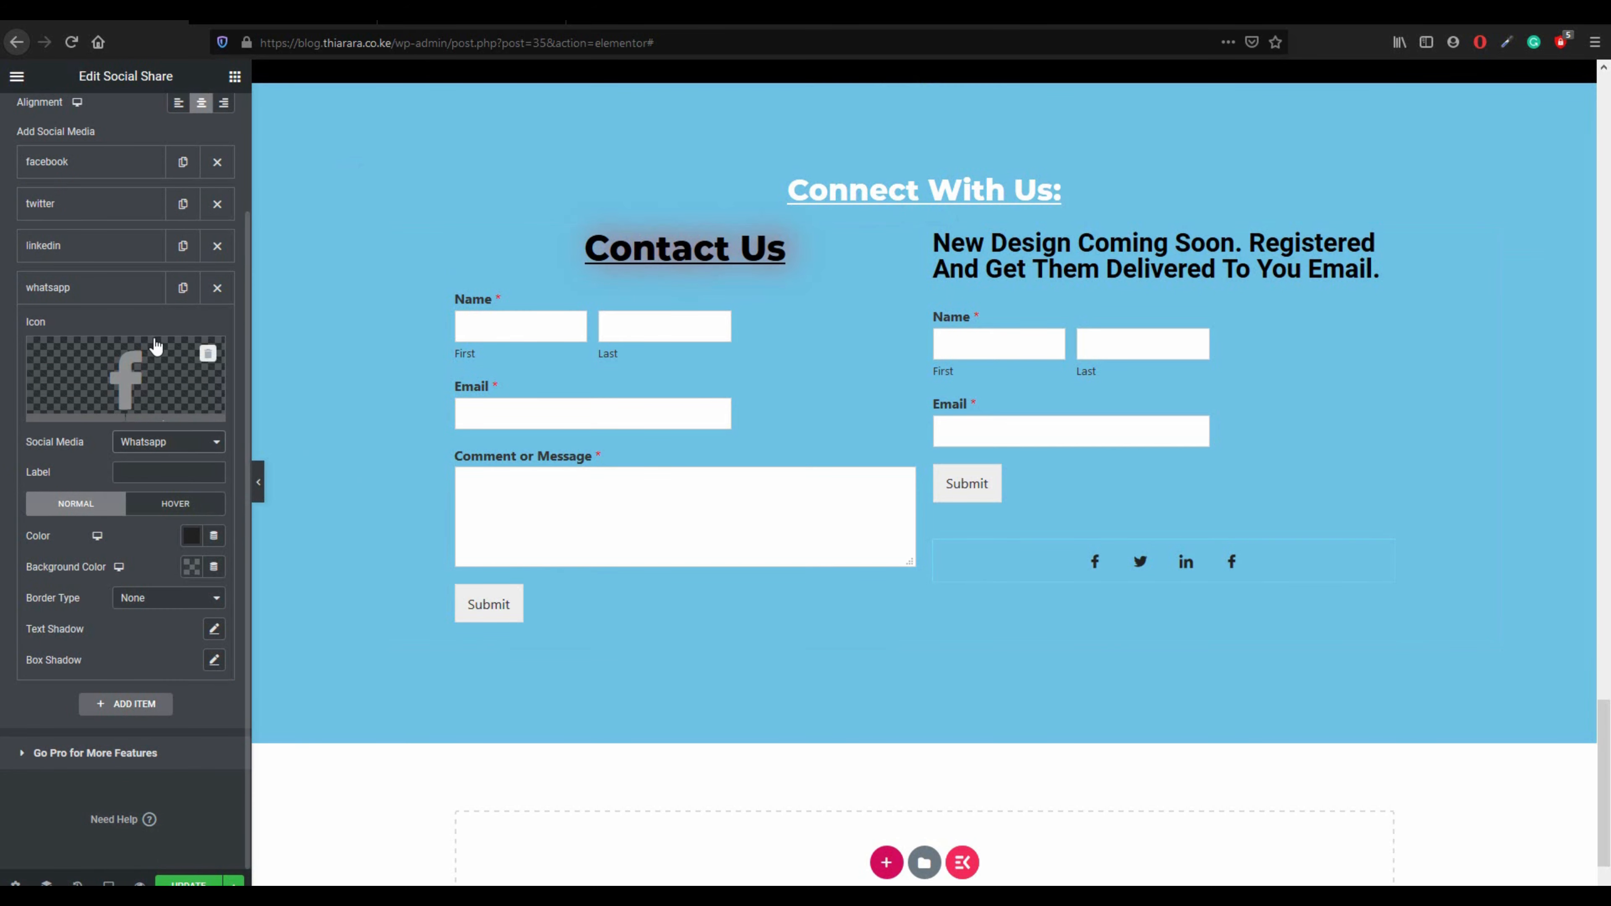
- Replace the Whatsapp item's icon with the first WhatsApp icon found in the icon library by filtering for "whats"
left_click(133, 379)
left_click(712, 234)
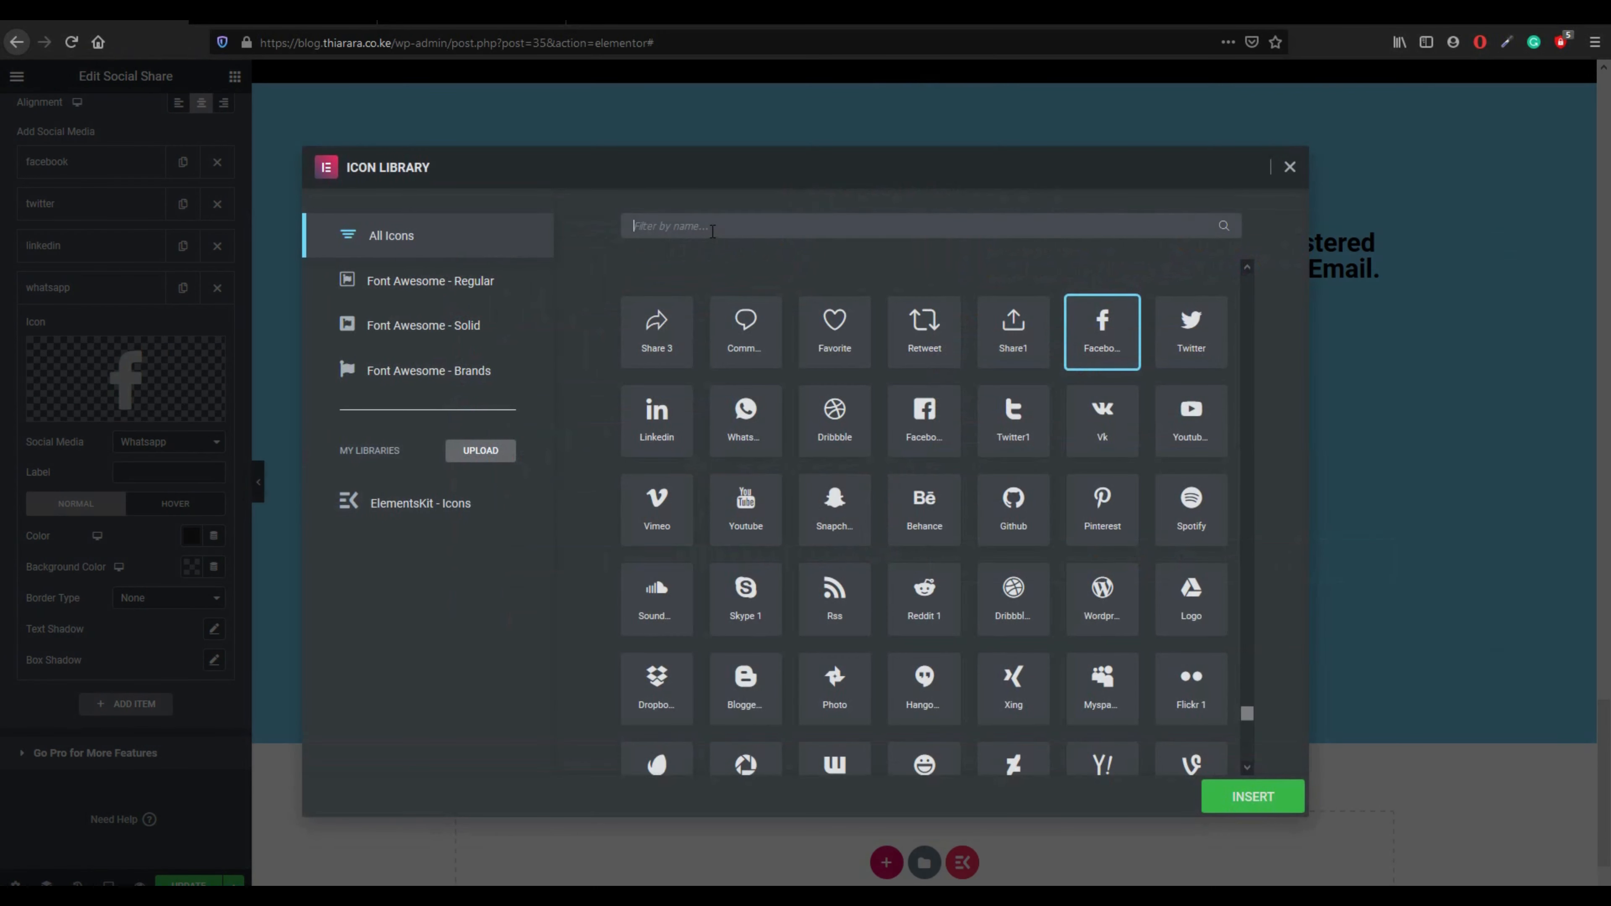
type("whats")
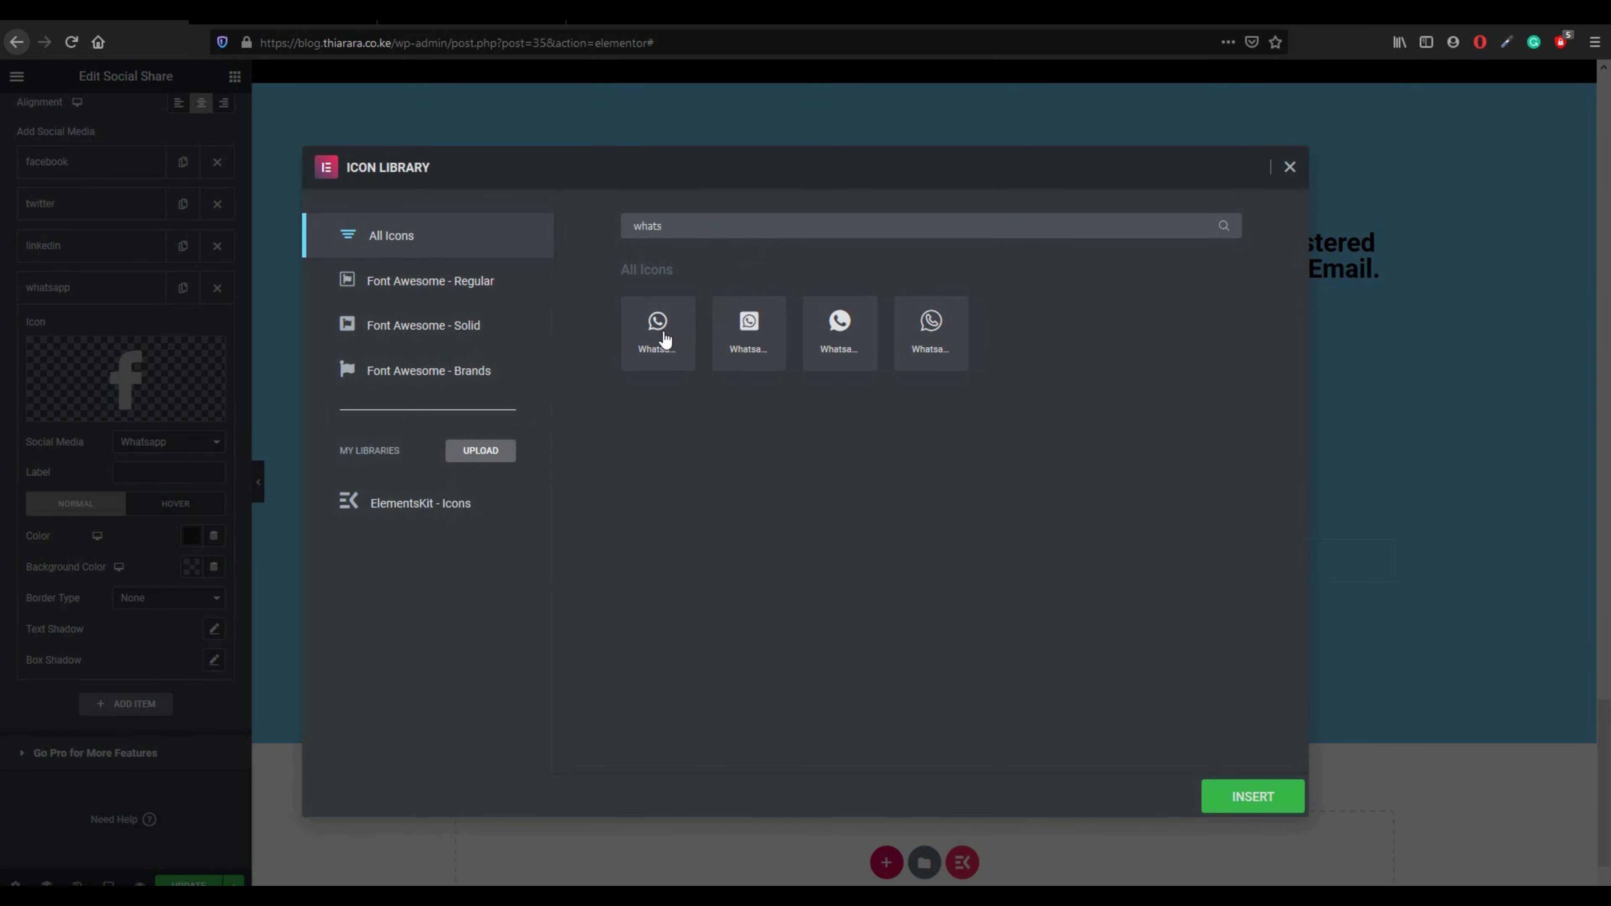
left_click(664, 339)
left_click(1248, 798)
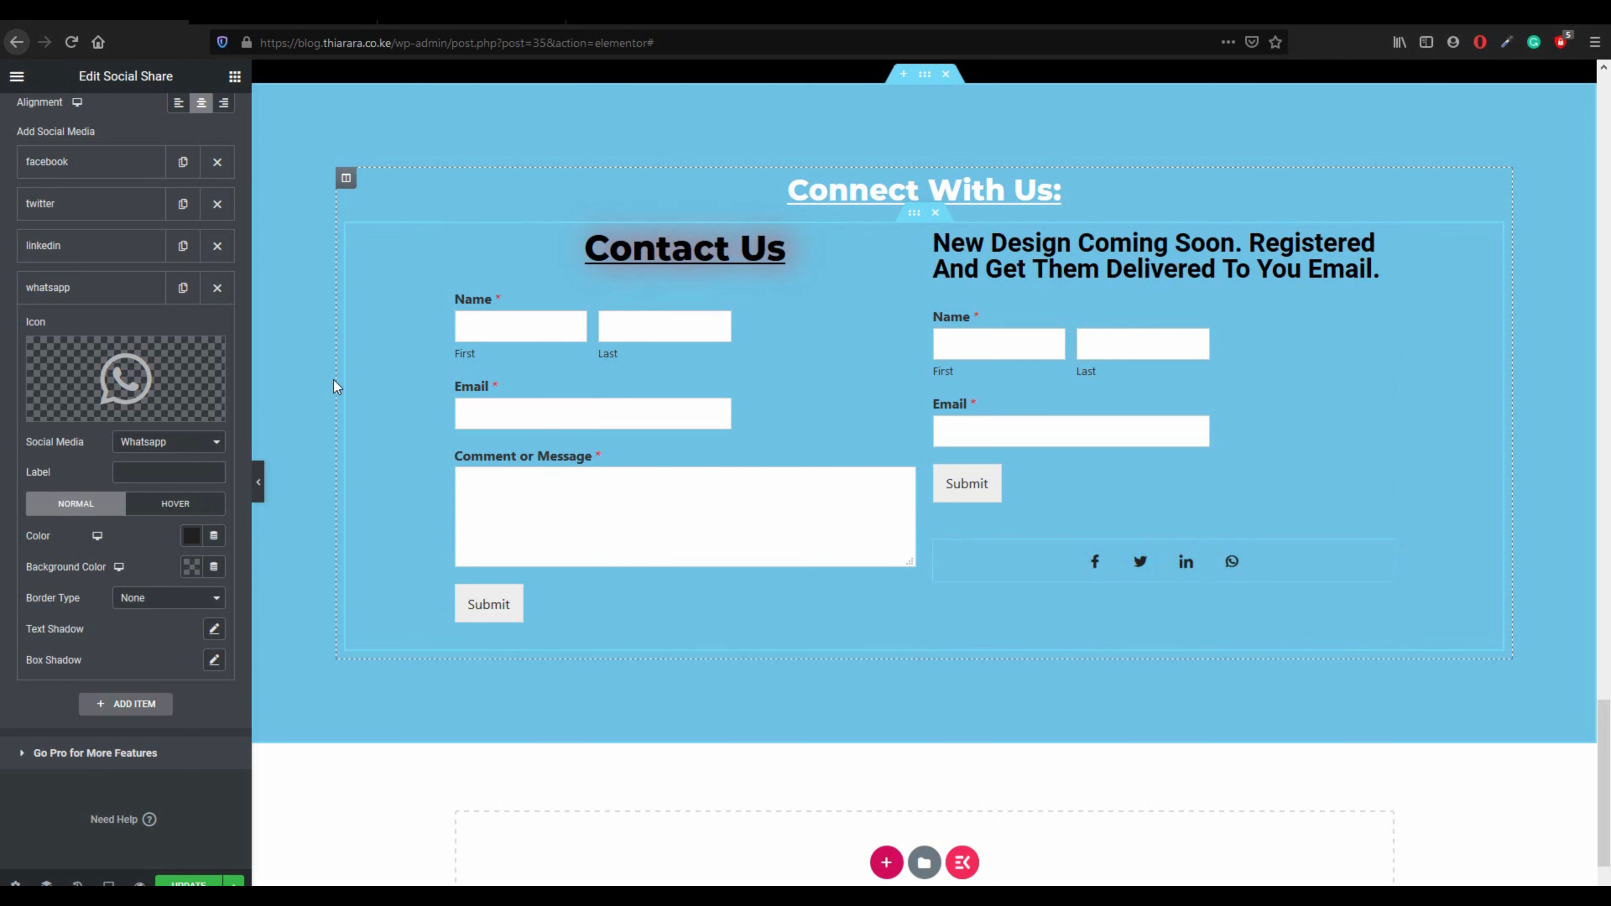
- Try the Both style for the Social Share widget and switch it back to Icon
scroll(127, 412, "up", 5)
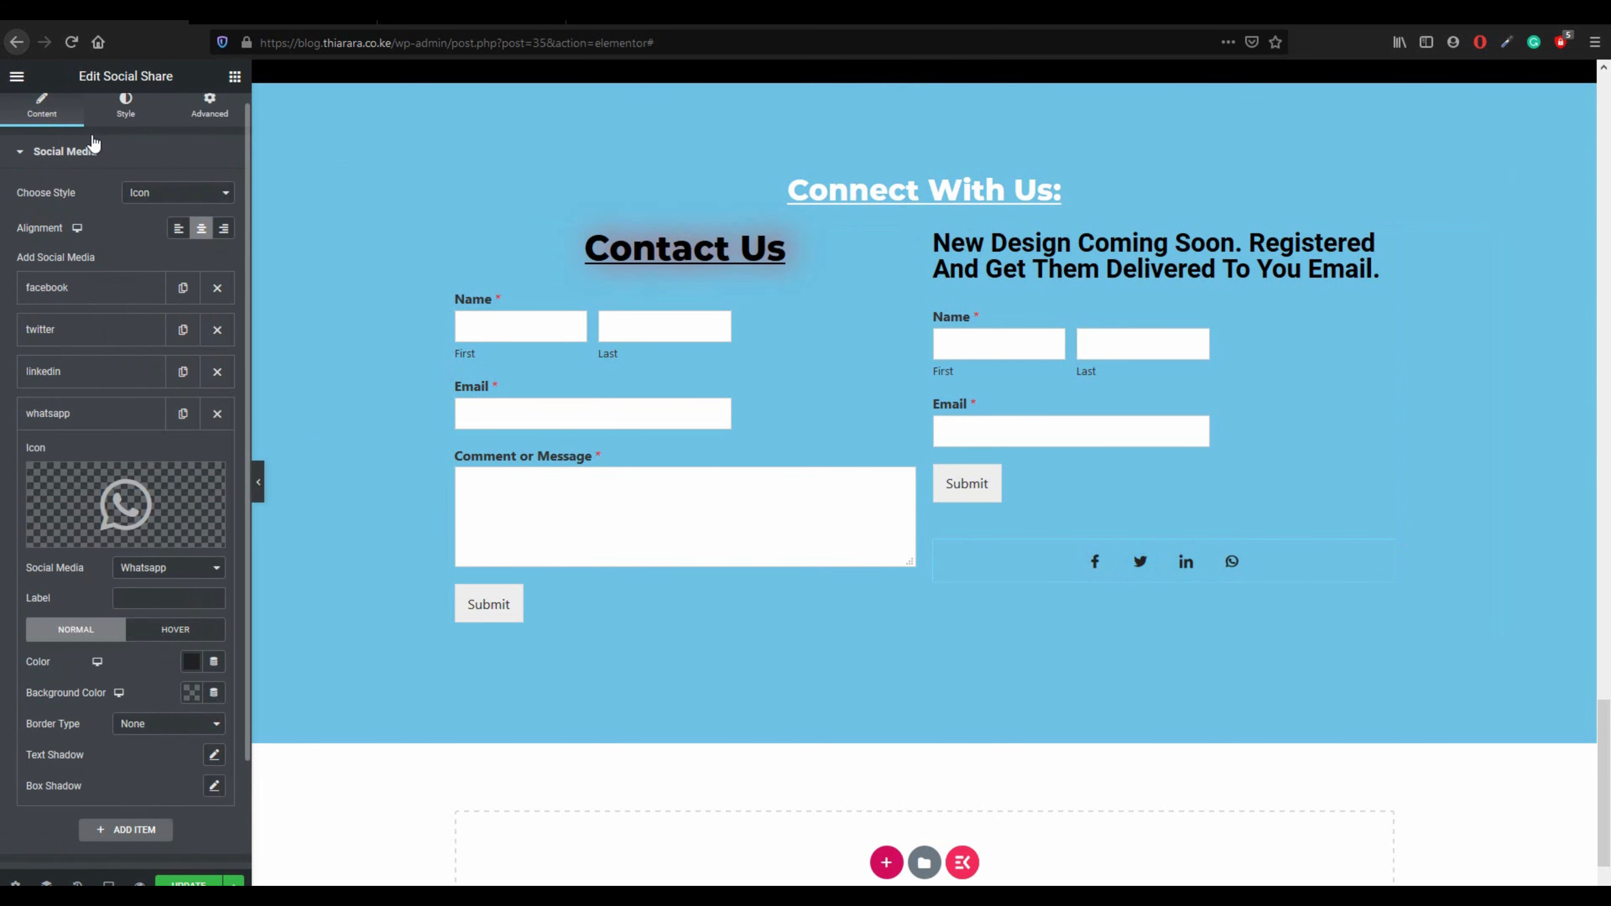
left_click(126, 114)
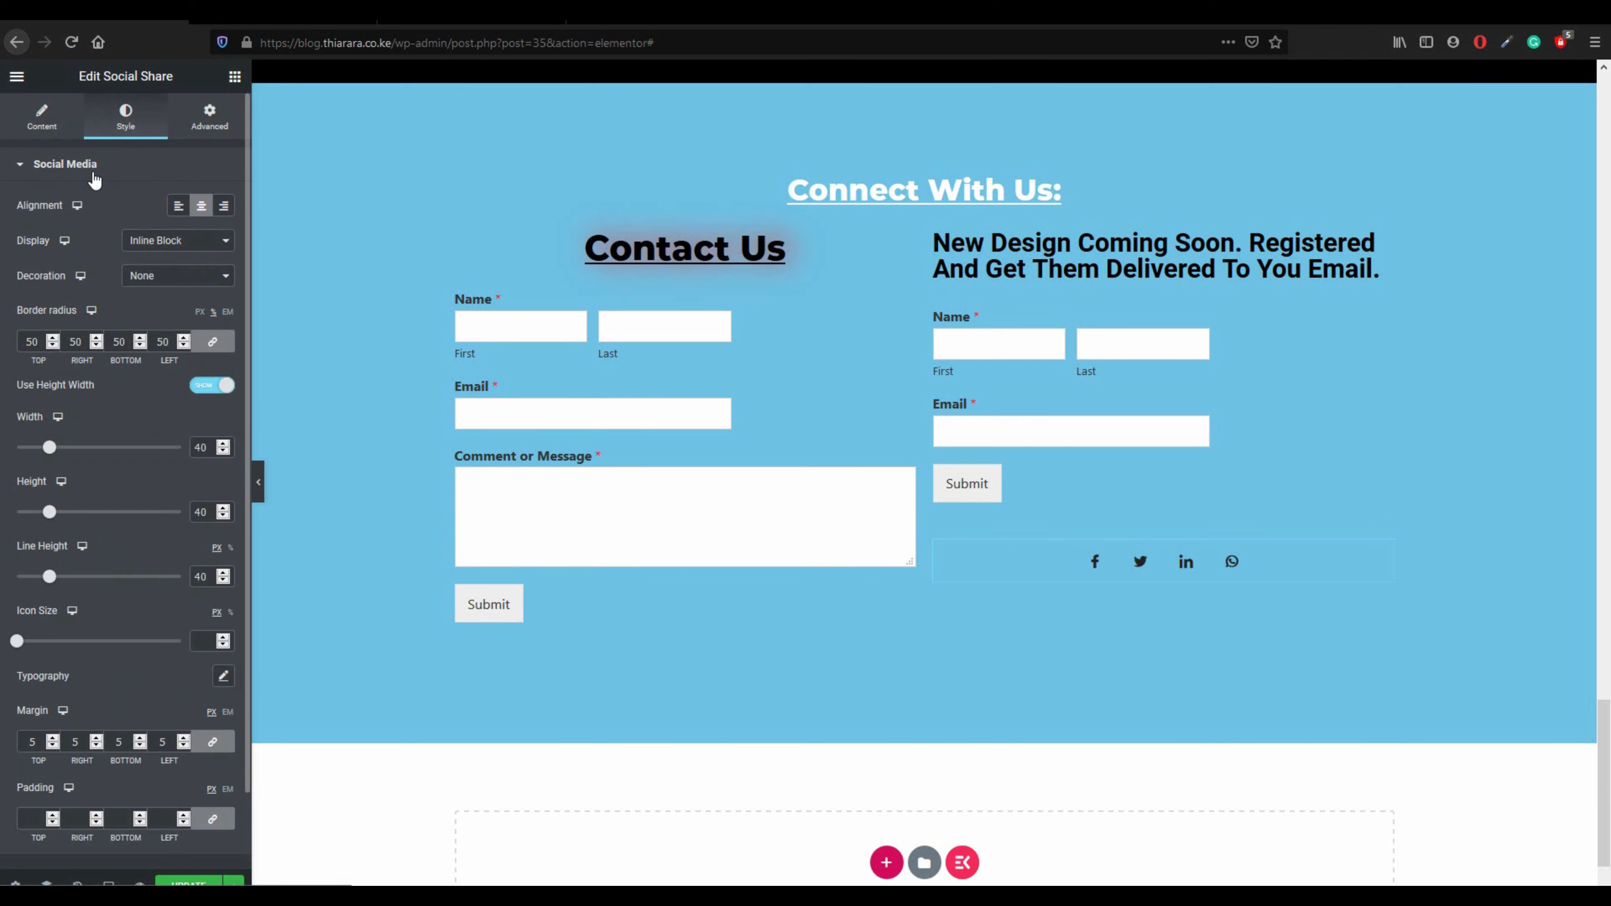
left_click(48, 125)
left_click(175, 207)
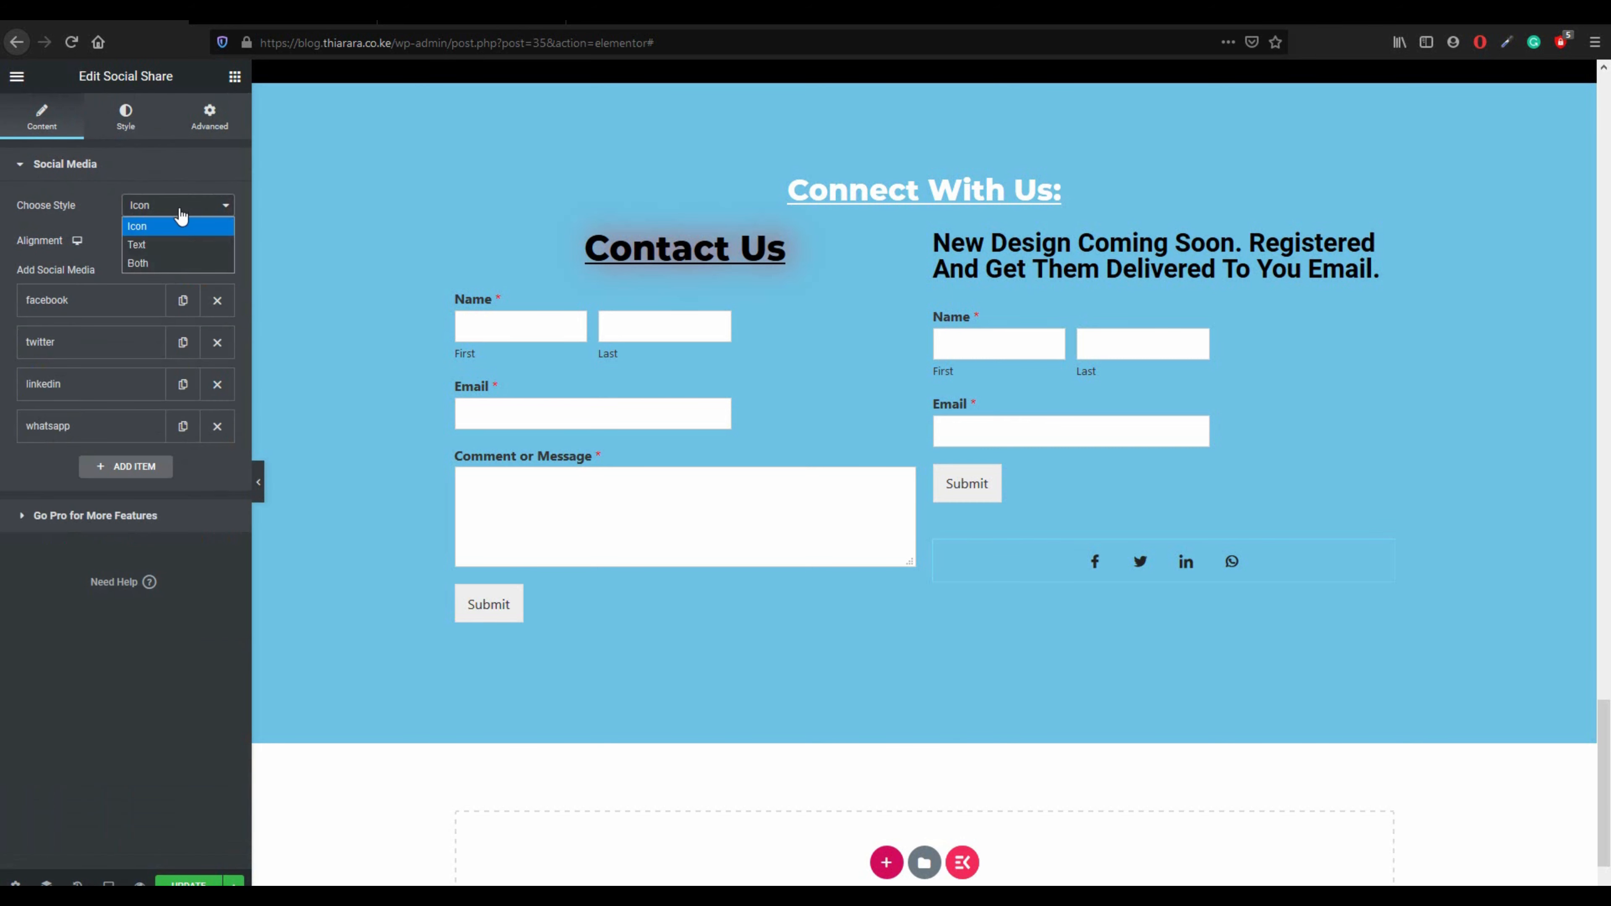
left_click(168, 264)
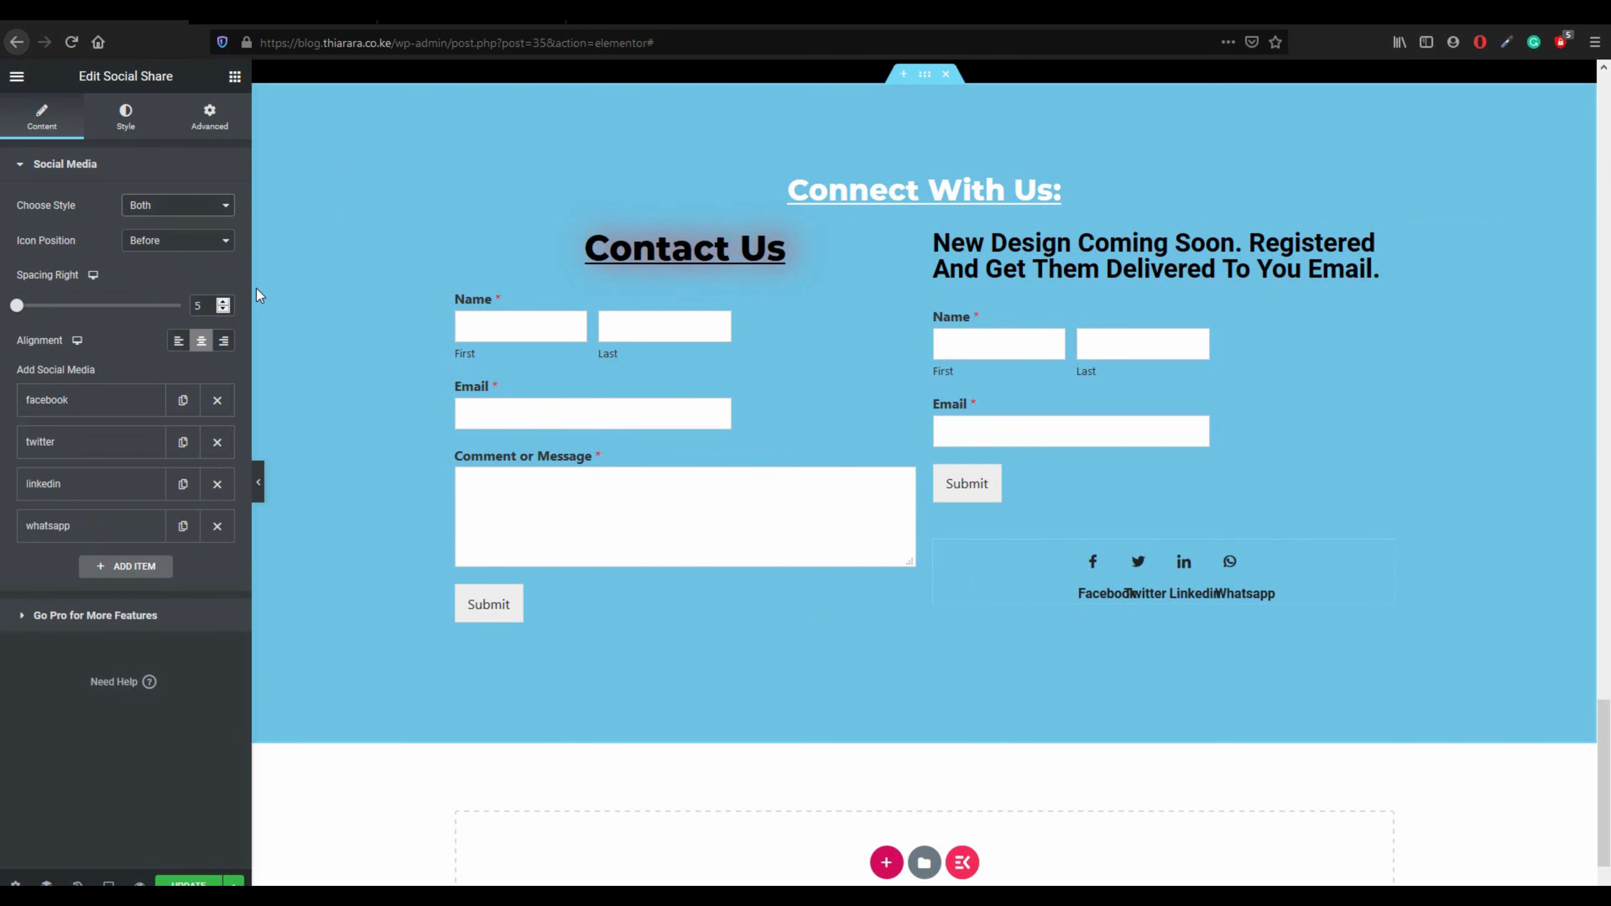
left_click(188, 215)
left_click(169, 221)
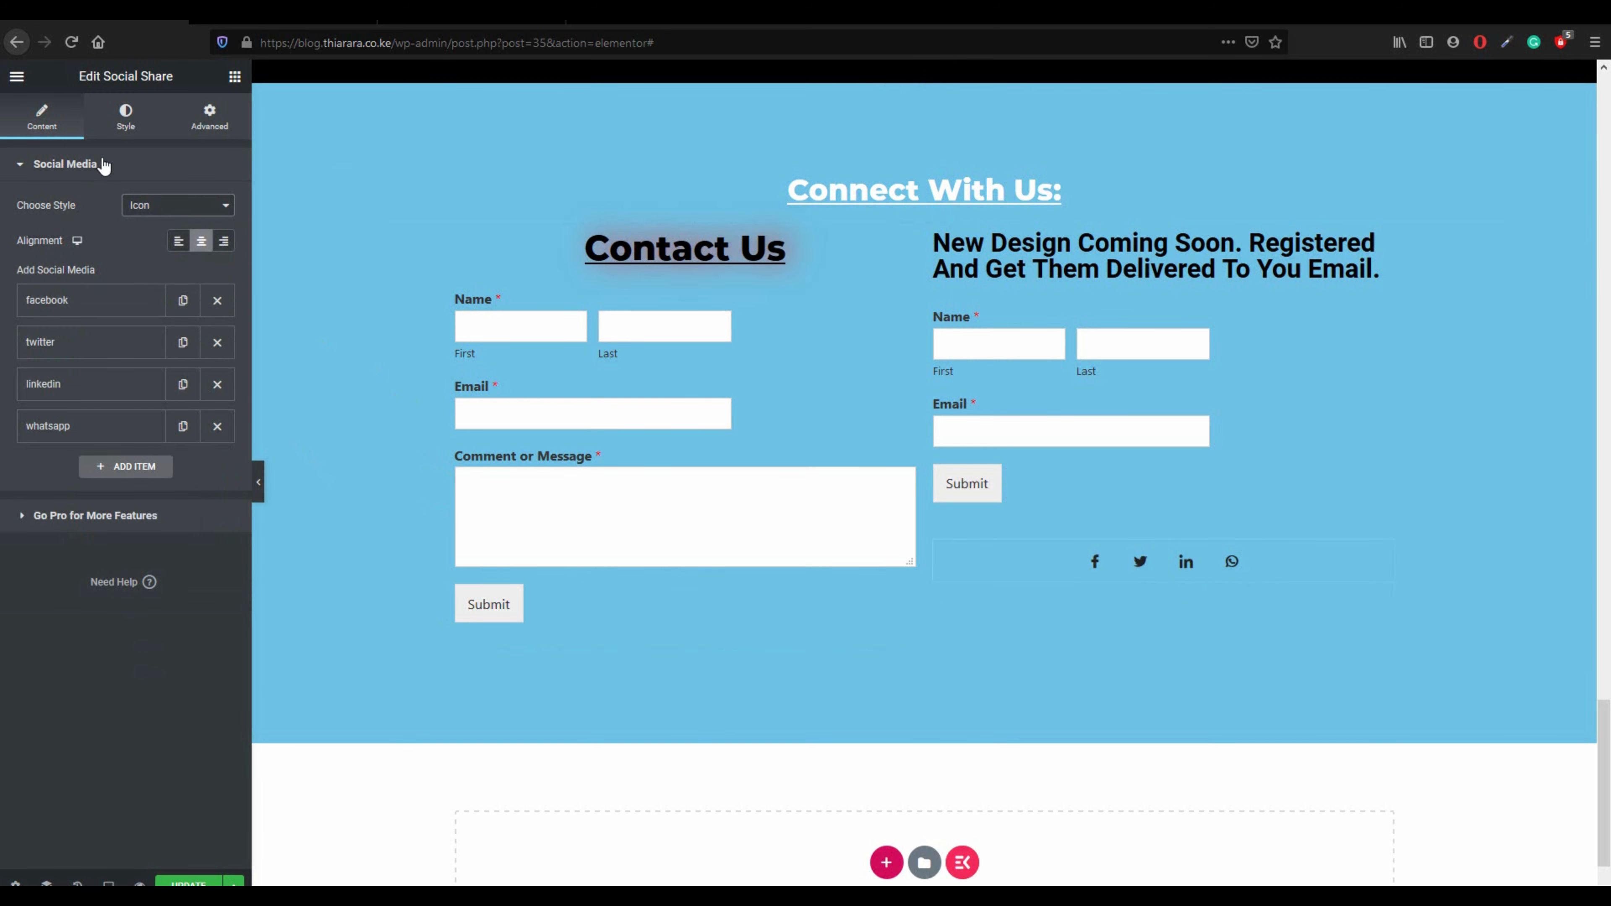
- Examine the Social Share widget's style settings, including its Display options, sizes, margin and padding
left_click(122, 127)
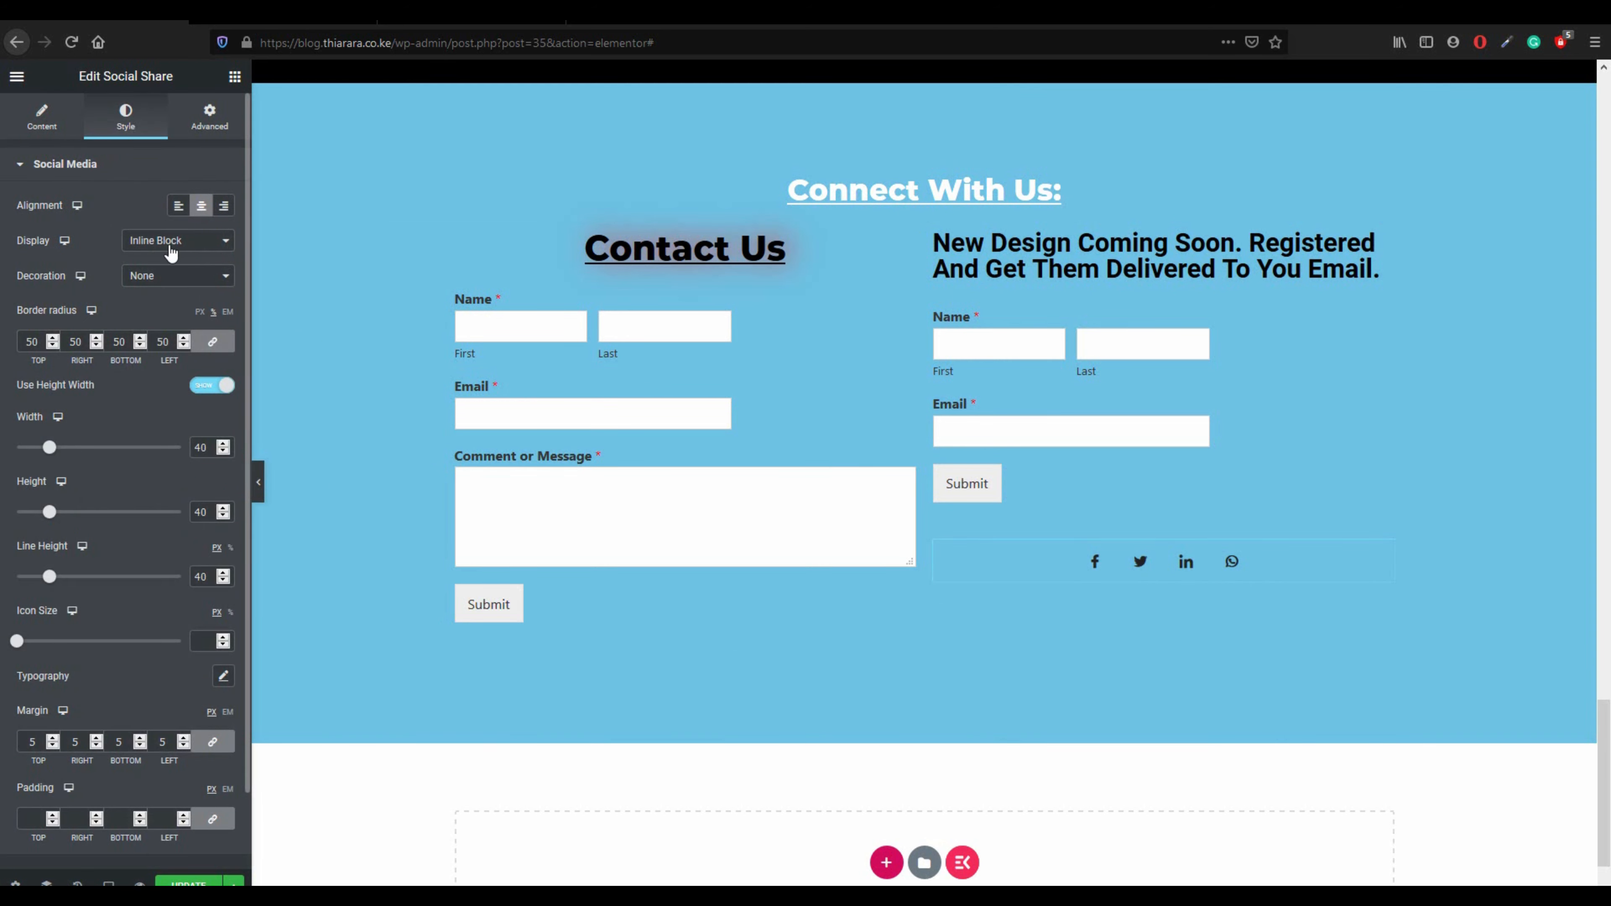
scroll(89, 540, "down", 2)
scroll(94, 554, "up", 2)
scroll(126, 532, "down", 1)
scroll(122, 534, "up", 1)
scroll(124, 496, "down", 1)
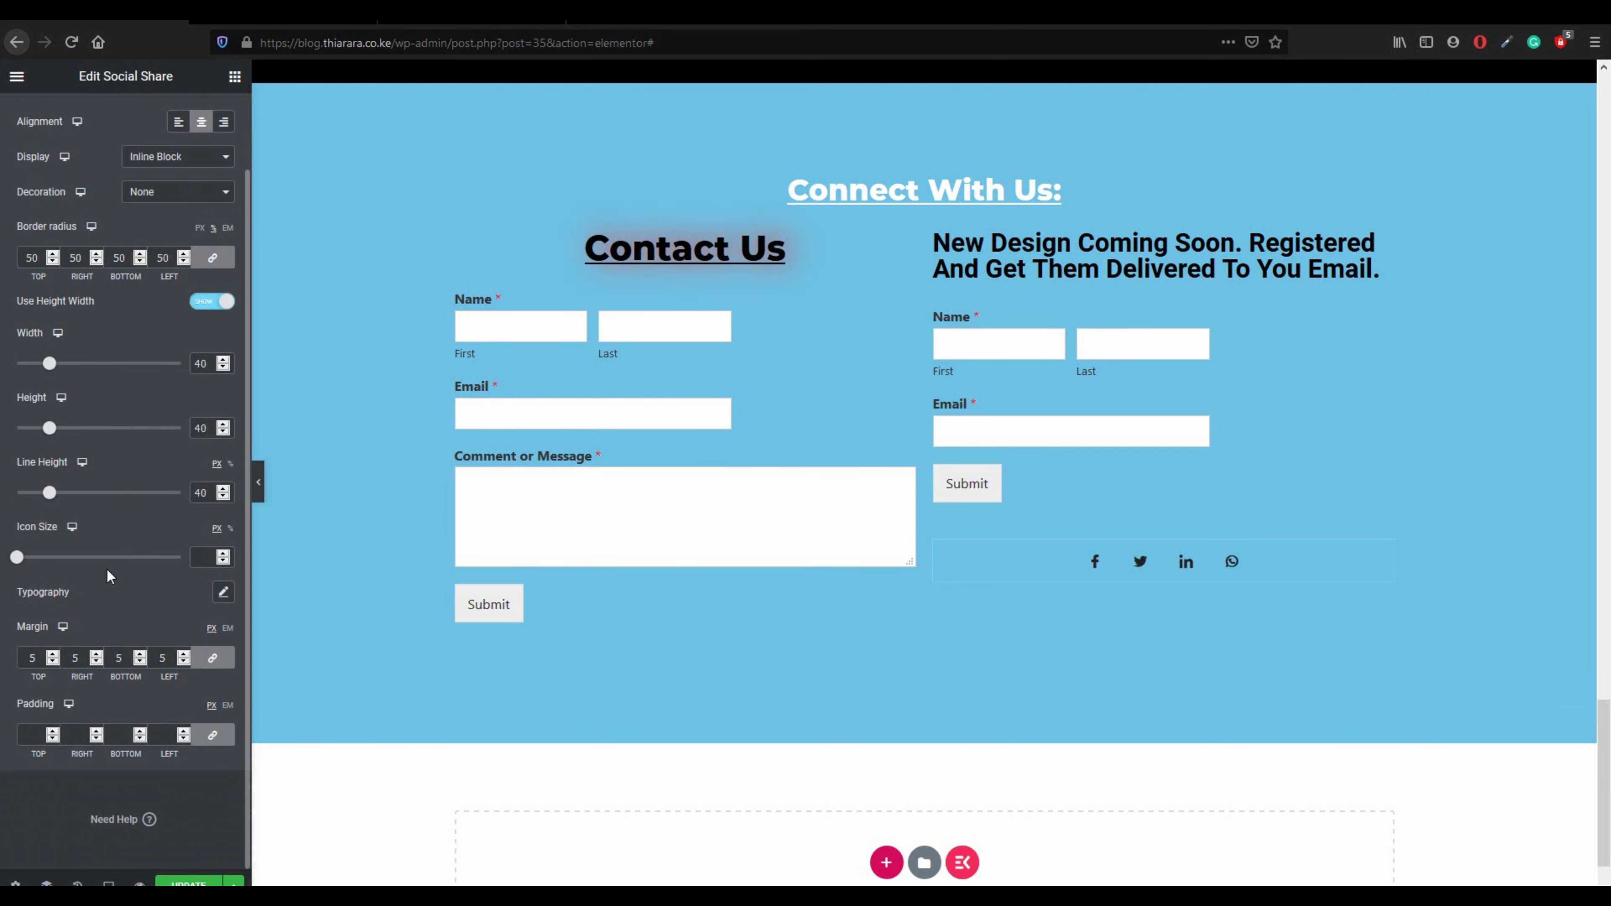
scroll(133, 266, "up", 1)
left_click(157, 243)
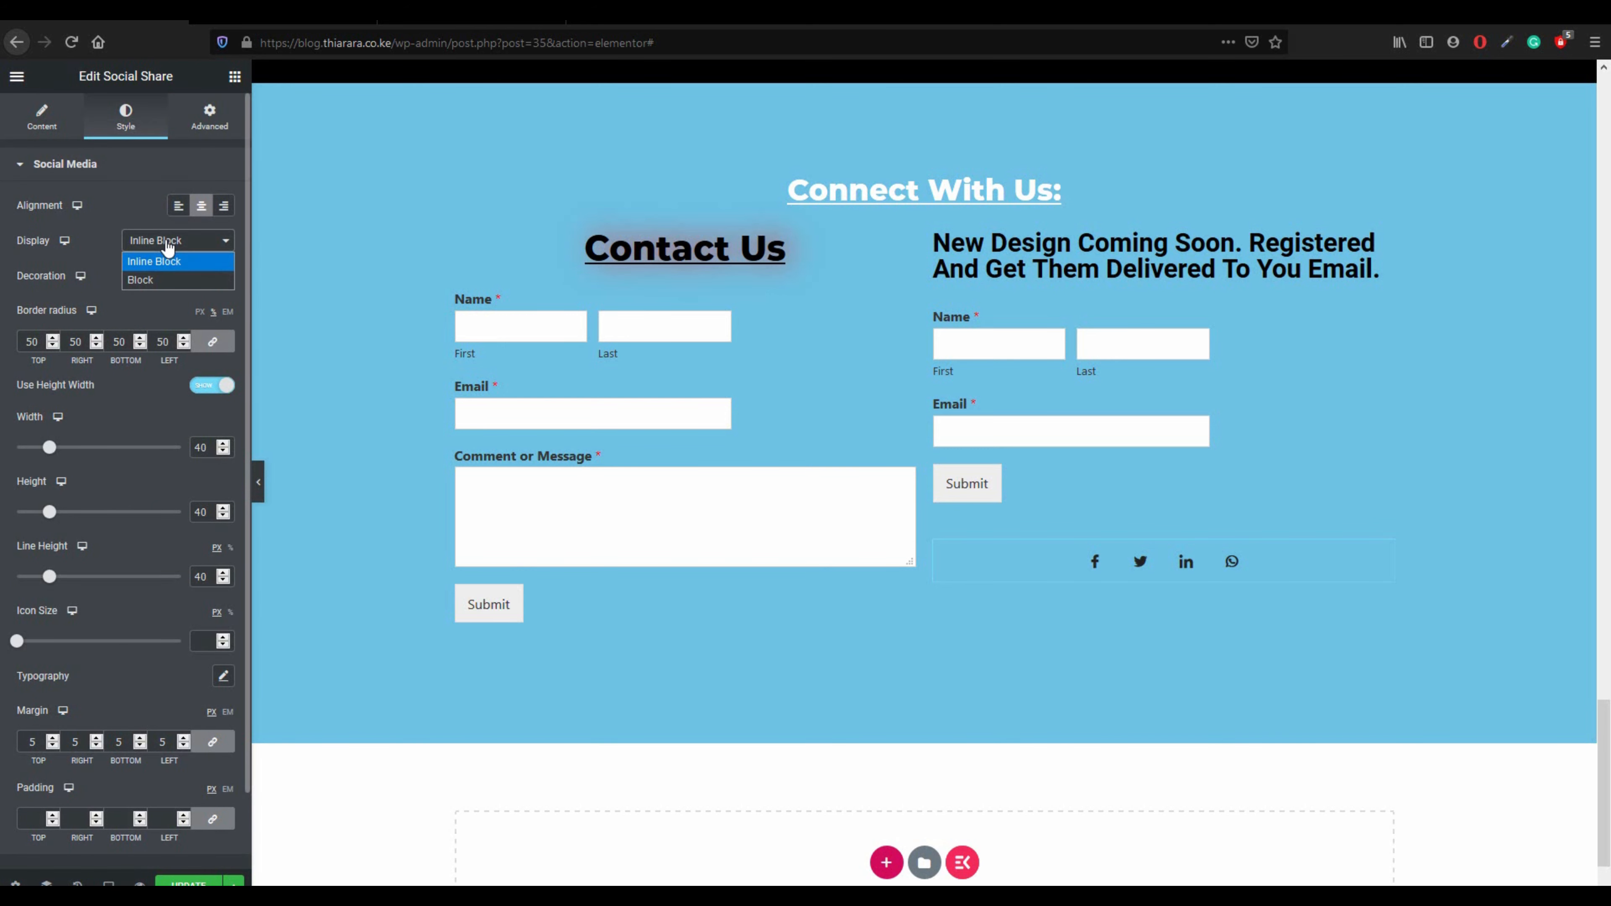
left_click(169, 257)
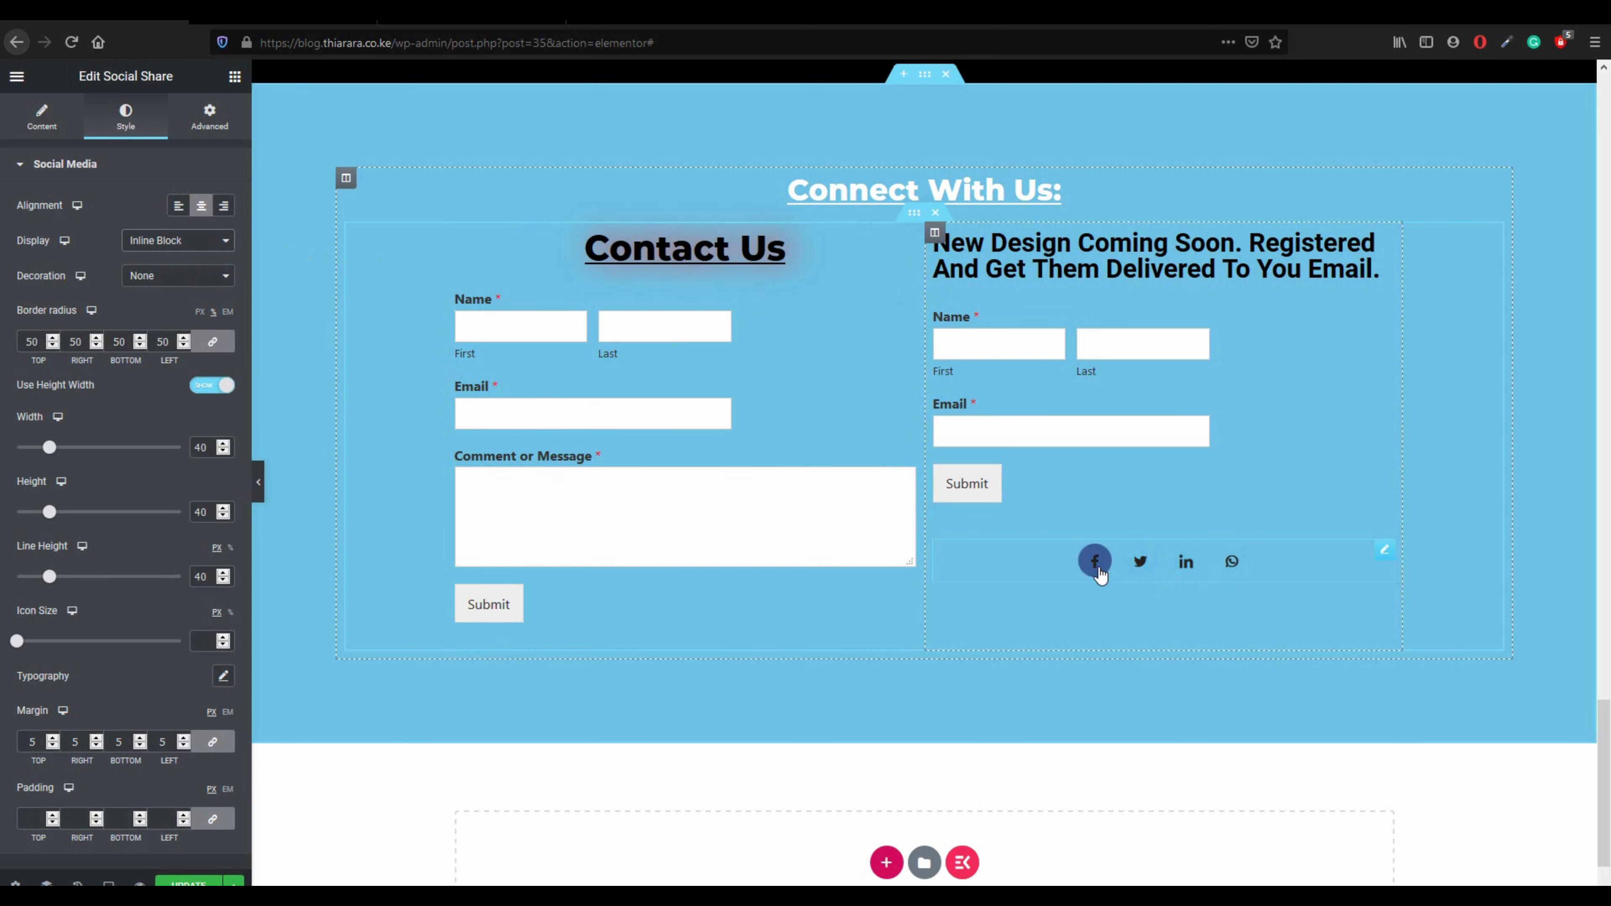
left_click(1384, 551)
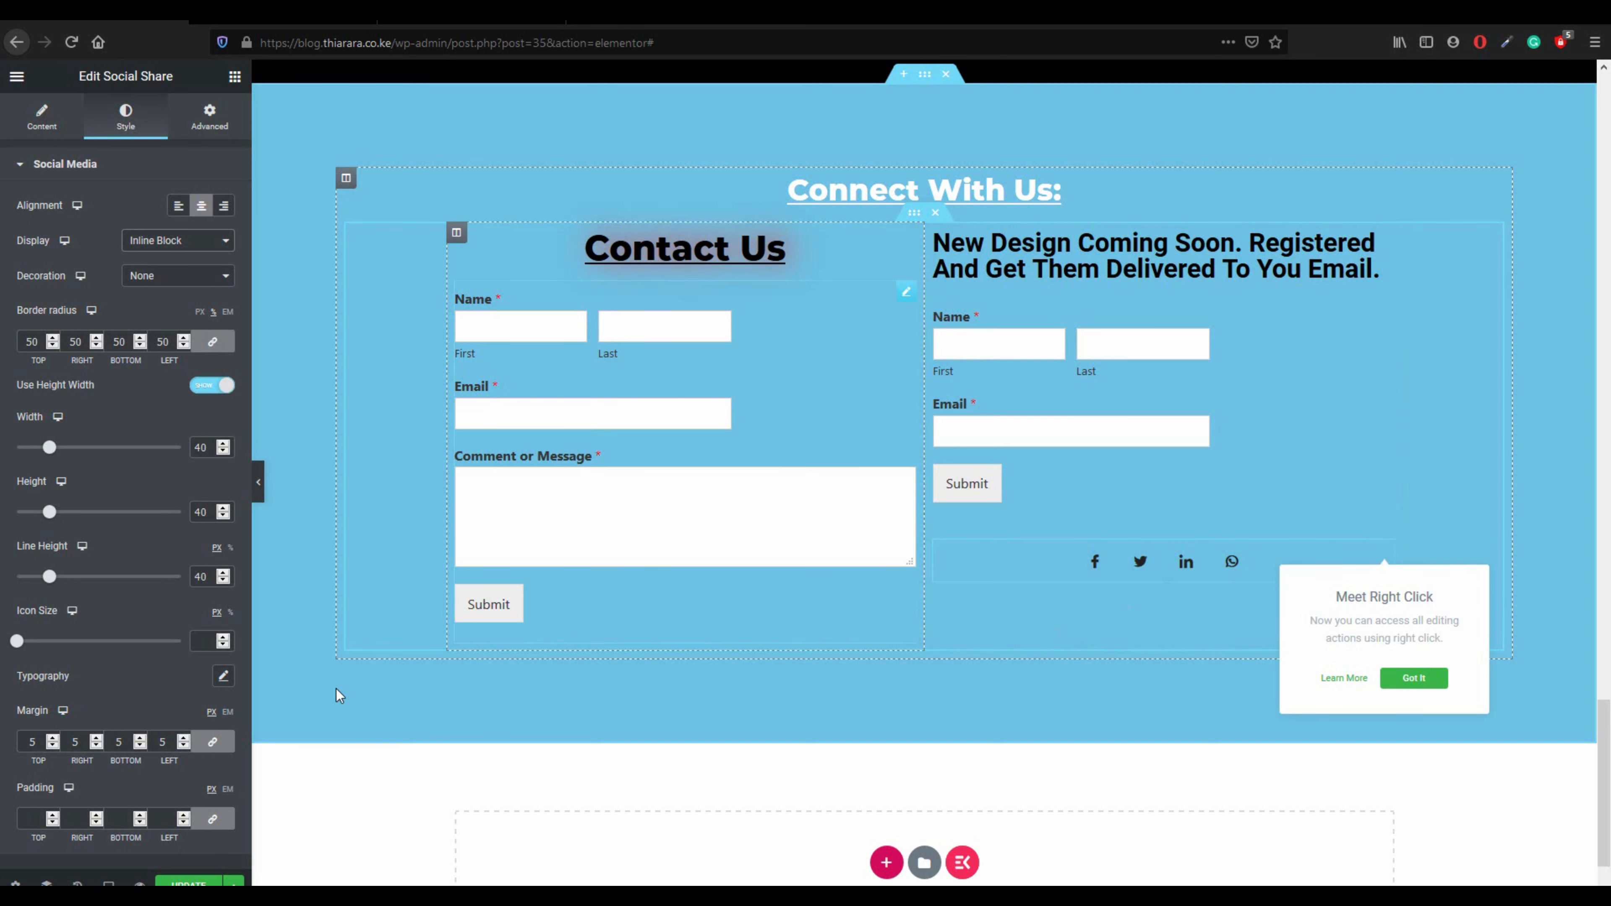
- Update the page to save the new form and social icons, and review it up to the header
left_click(188, 884)
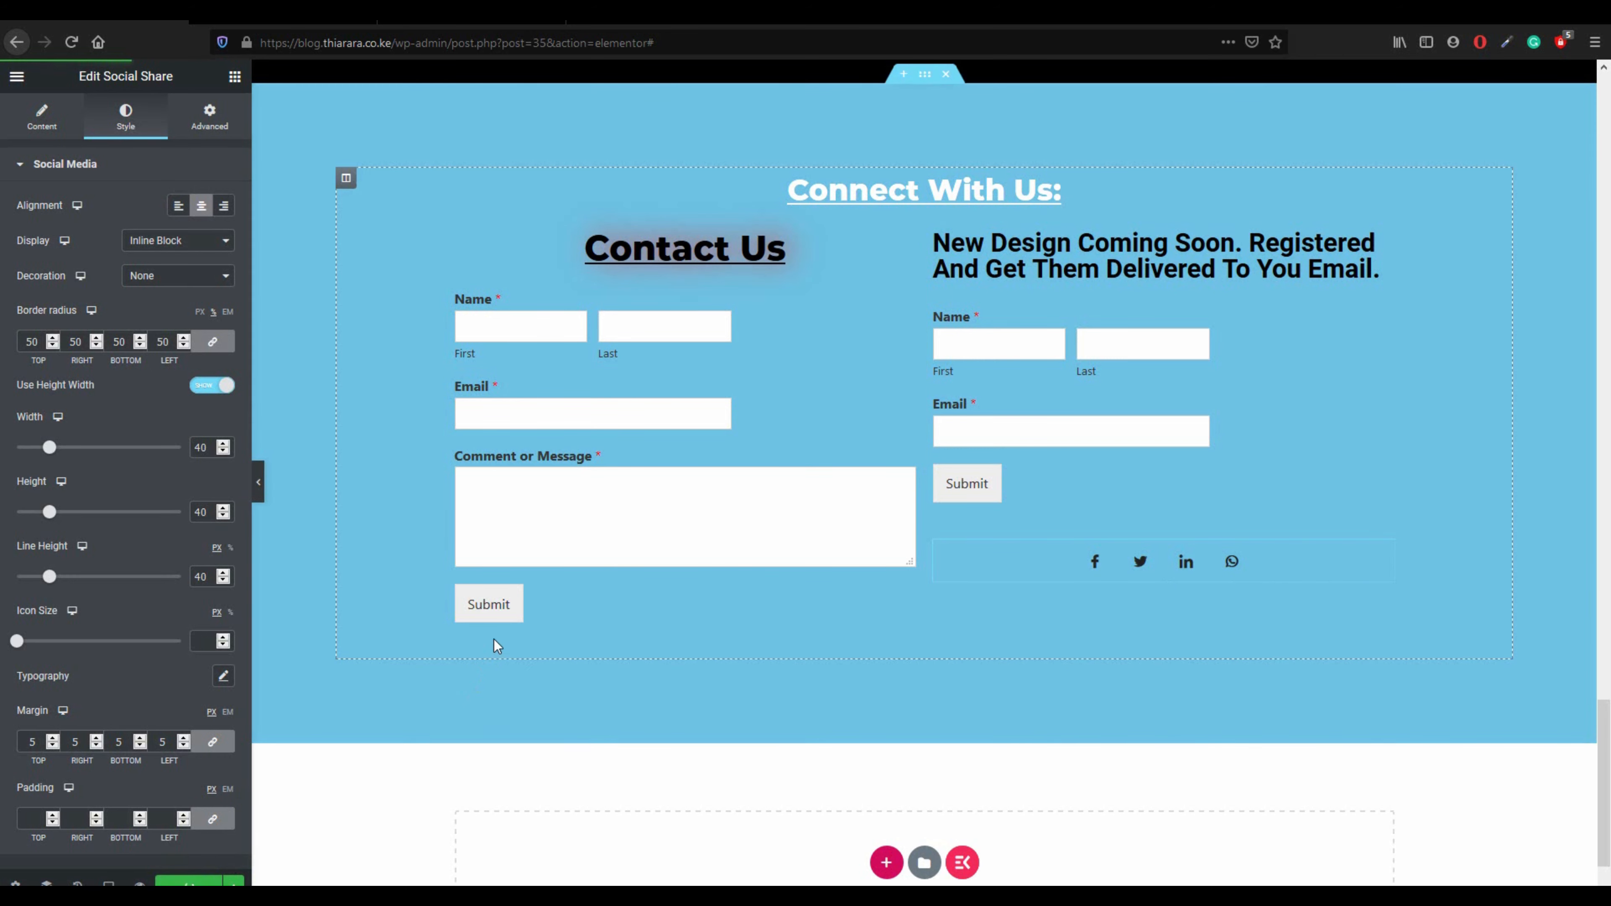
scroll(738, 584, "up", 15)
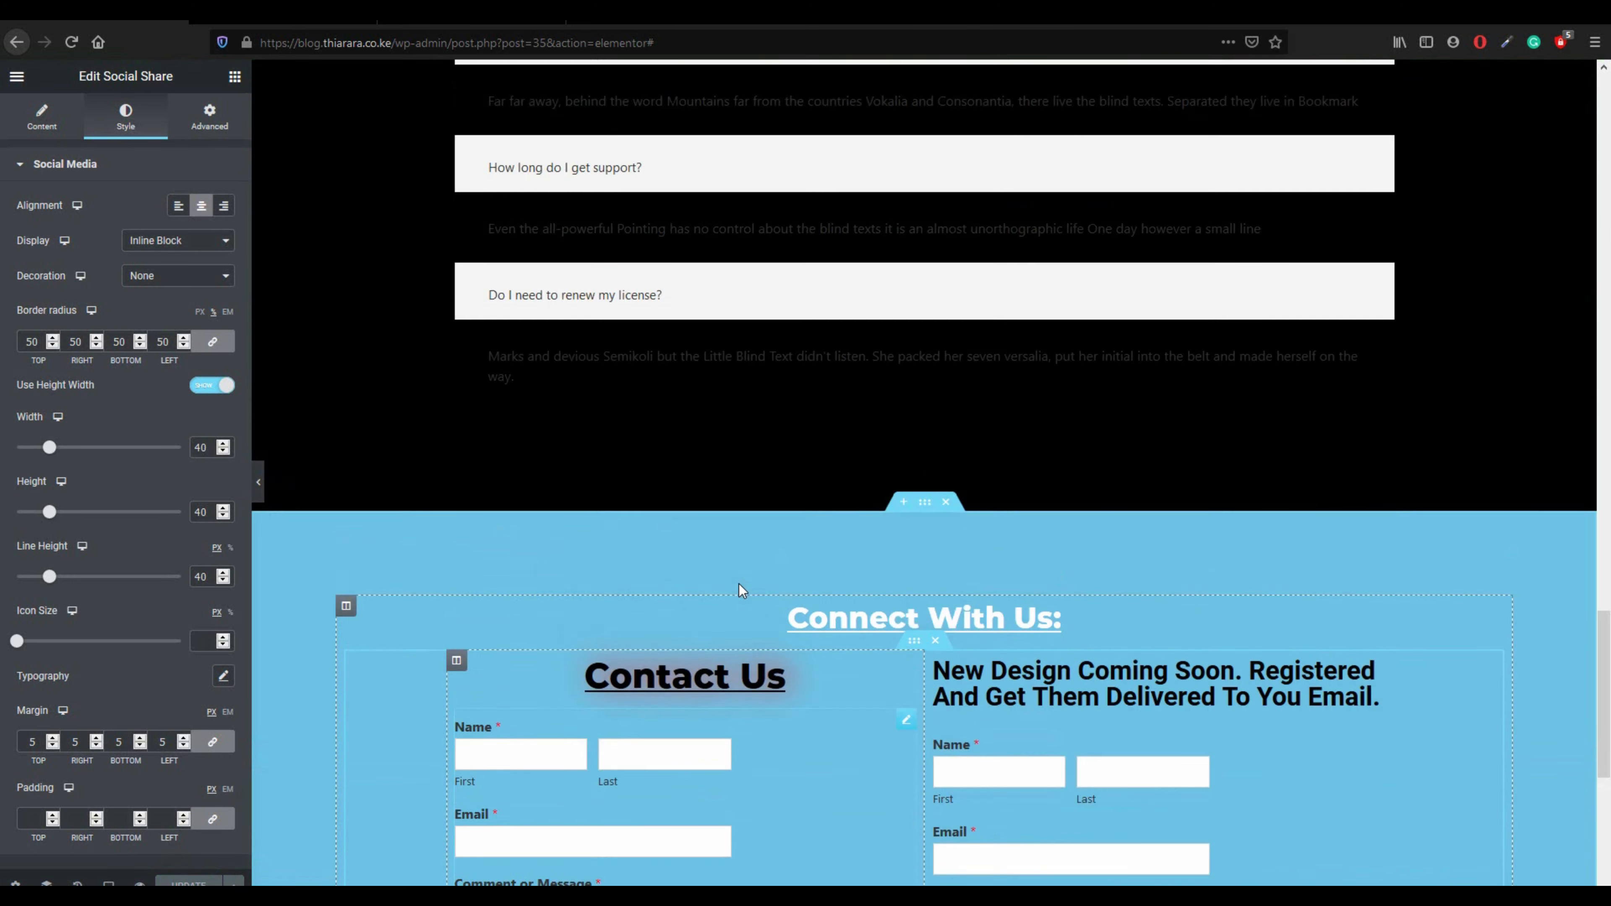
scroll(742, 589, "up", 10)
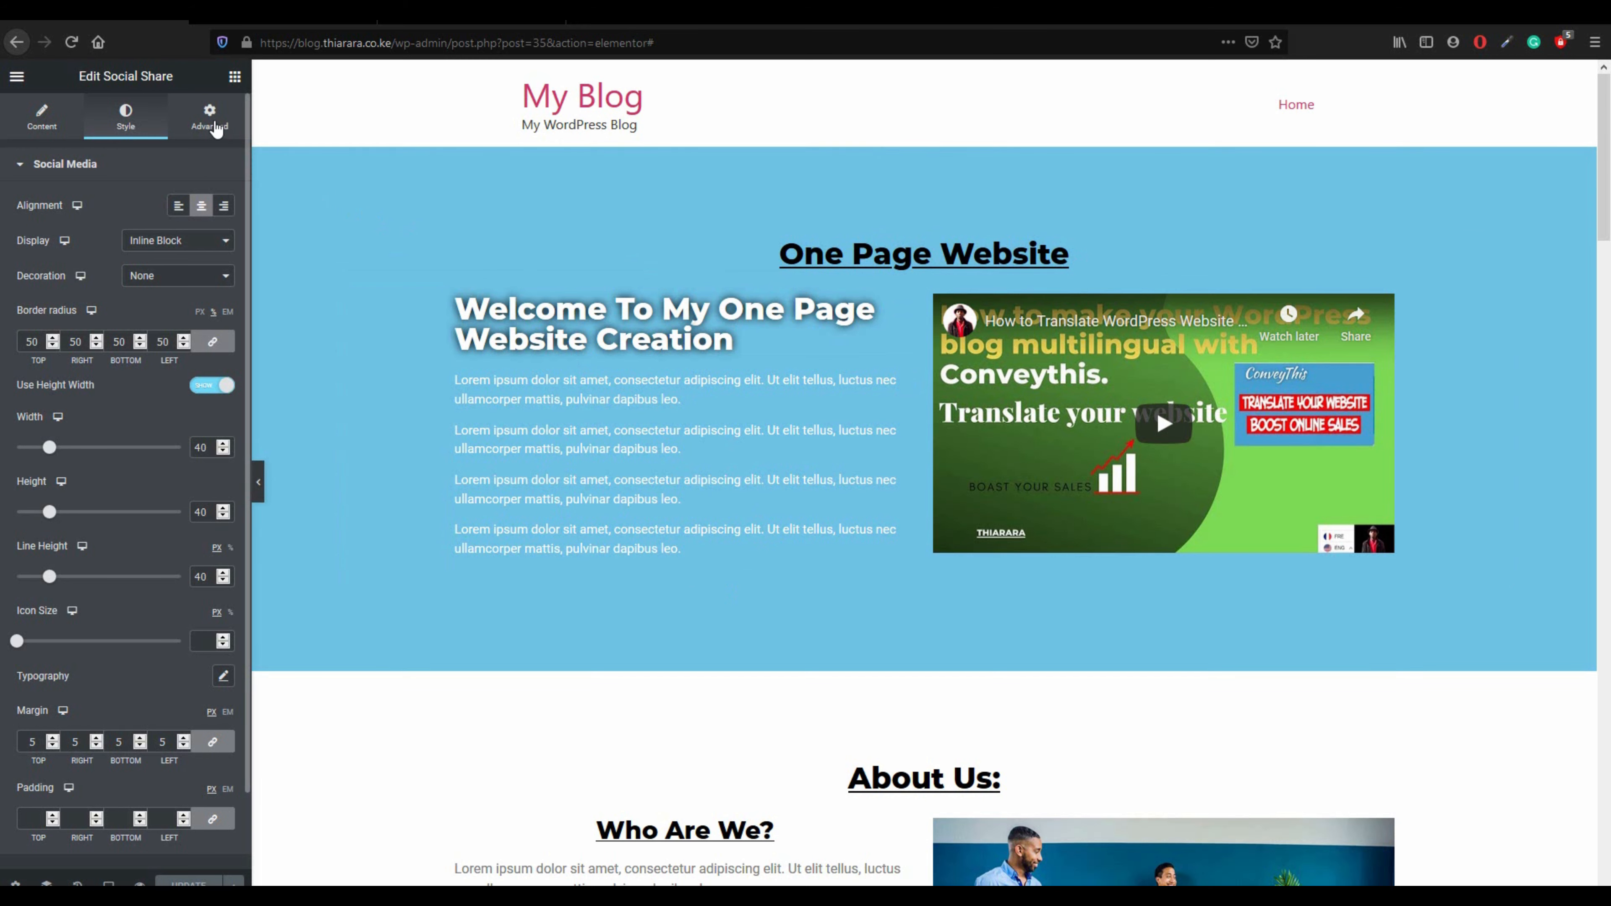
- Set the CSS ID of the "One Page Website" heading to Home
left_click(215, 126)
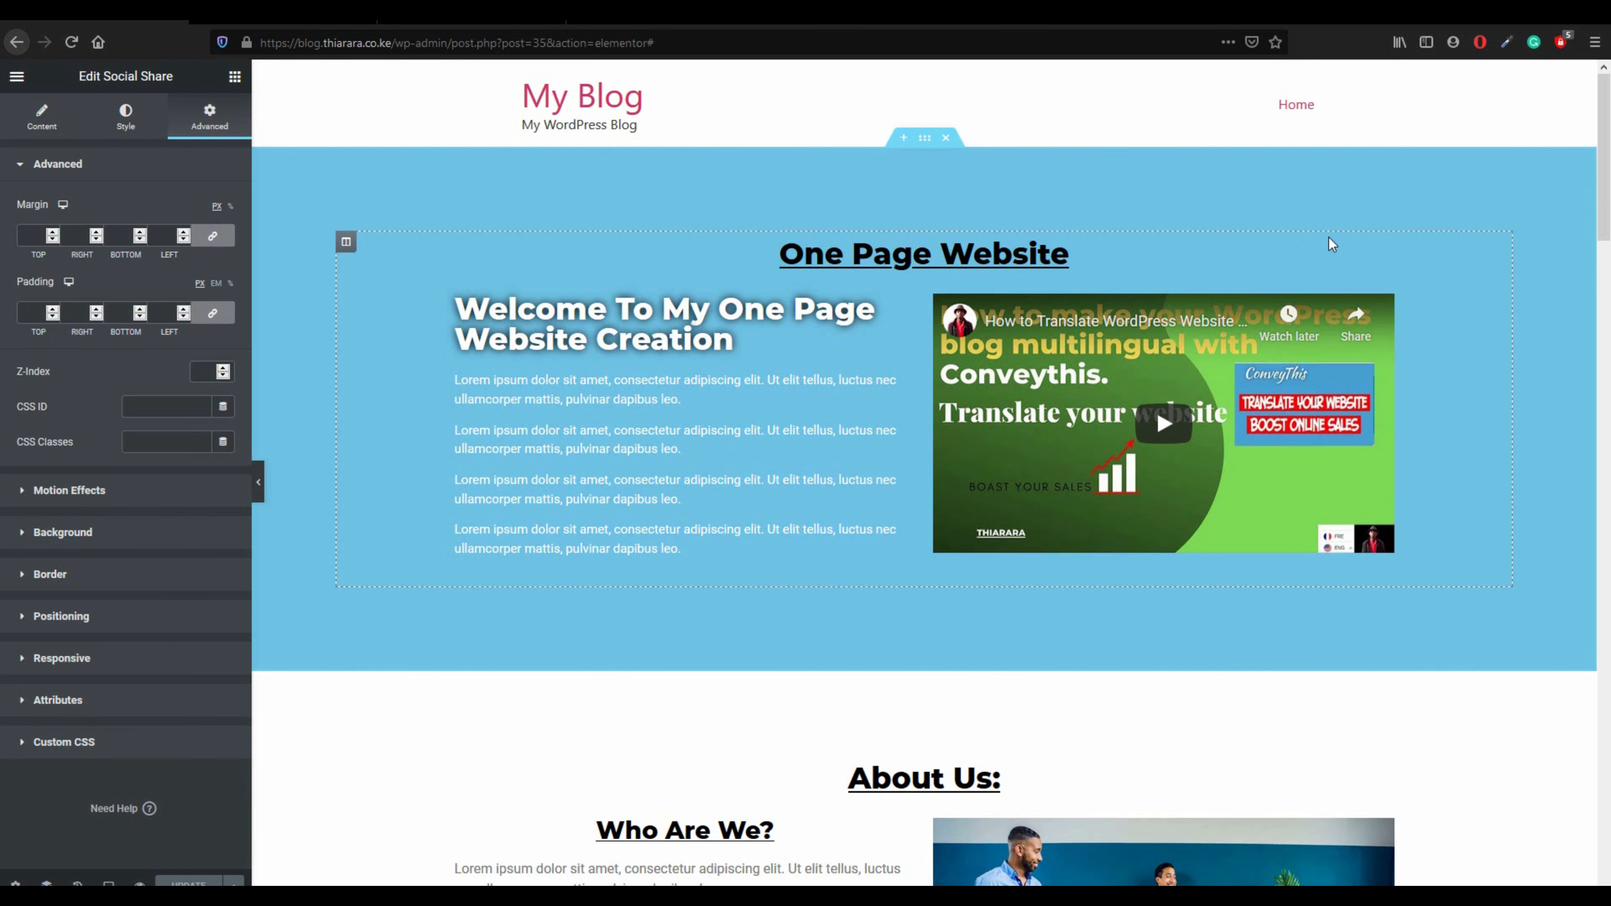
left_click(1101, 261)
left_click_drag(1070, 254, 780, 249)
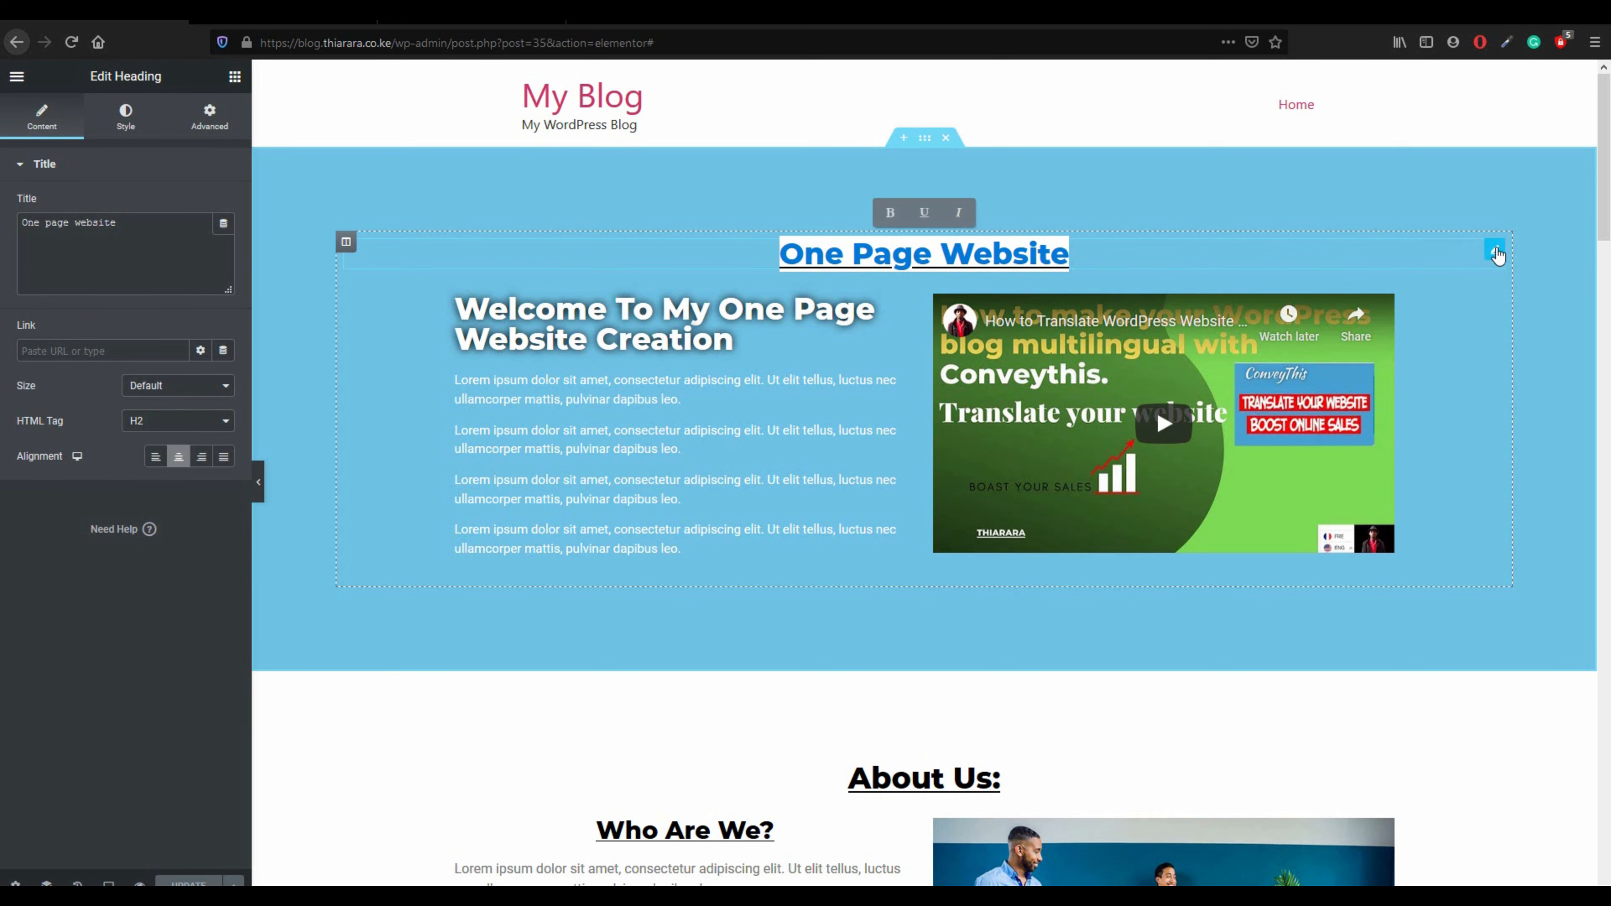
left_click(1496, 252)
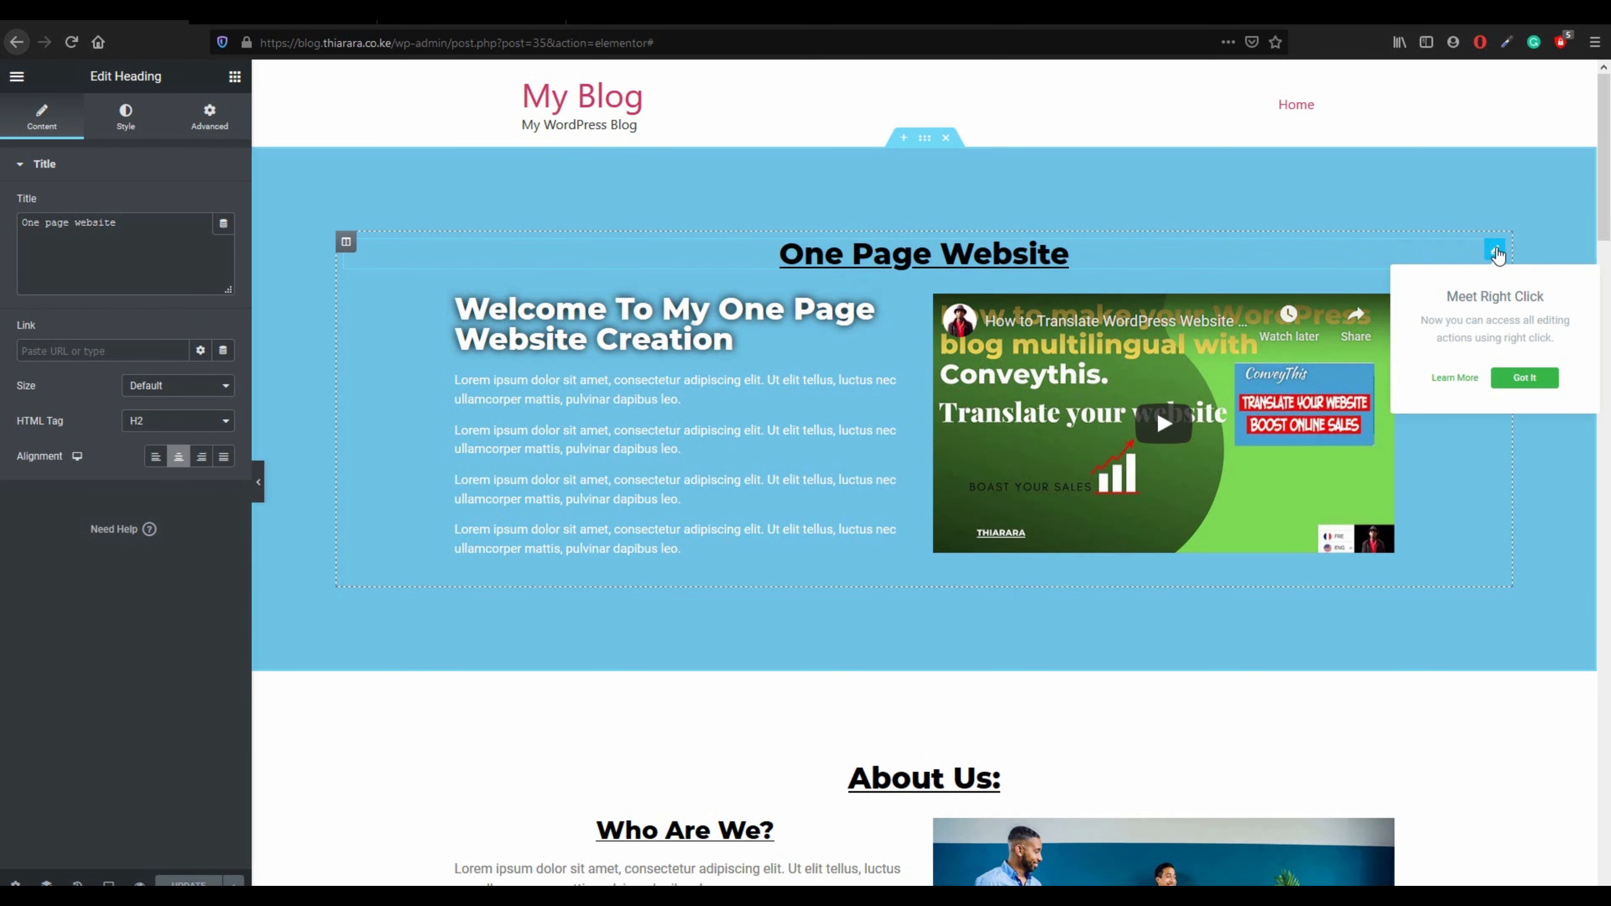
left_click(208, 118)
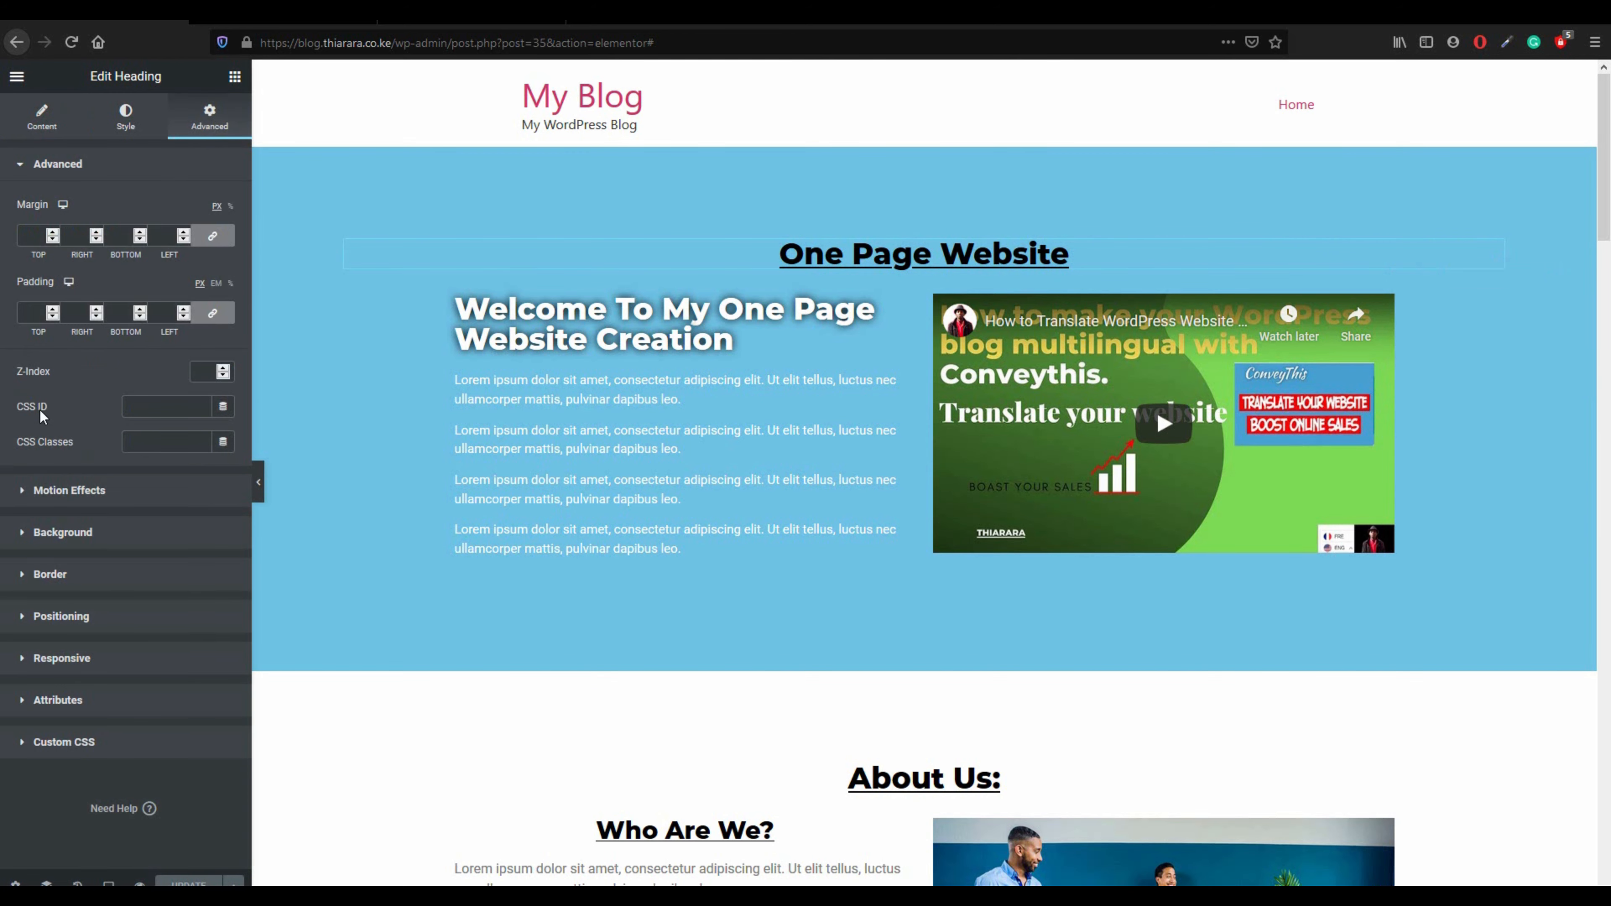
left_click(141, 409)
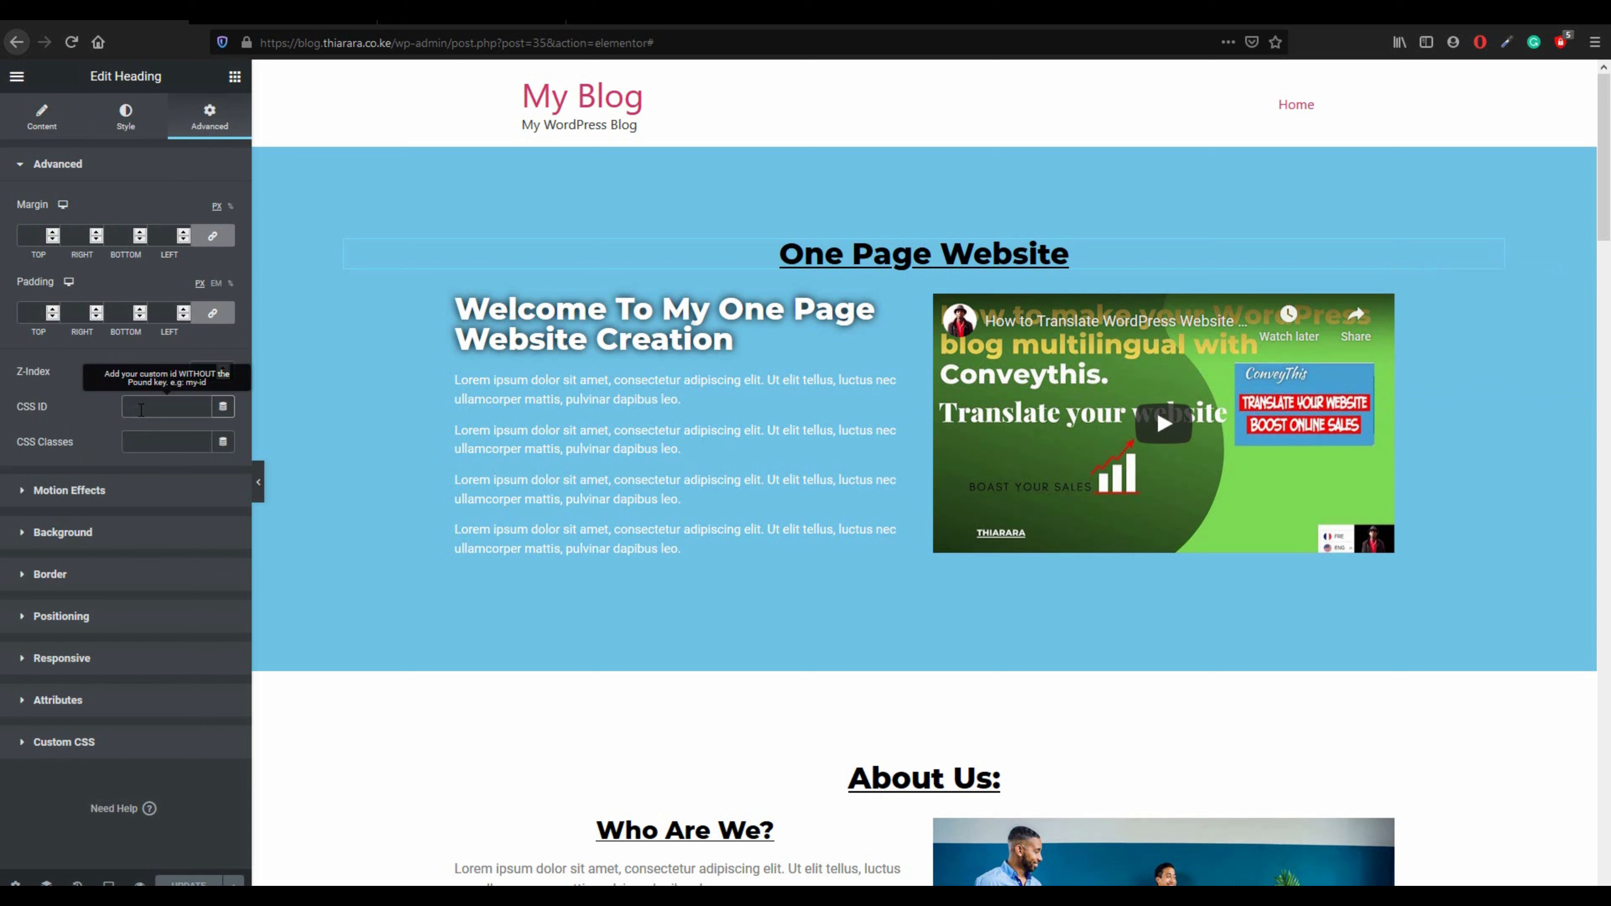
type("Home")
- Set the CSS ID of the "About Us:" heading to About
scroll(496, 543, "down", 3)
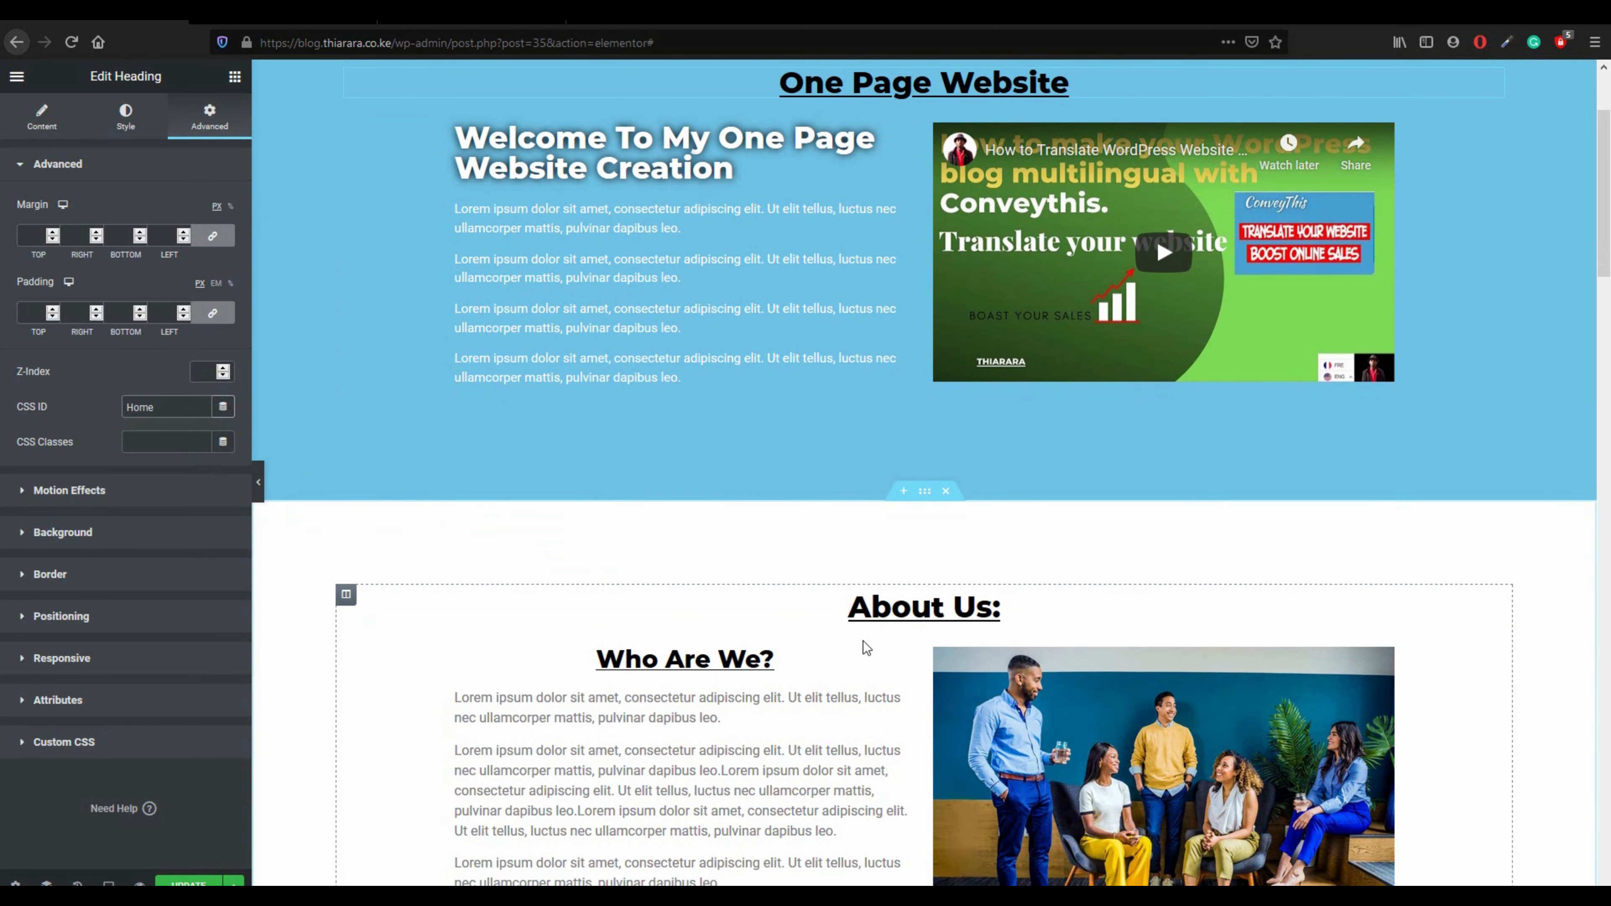
left_click(1496, 604)
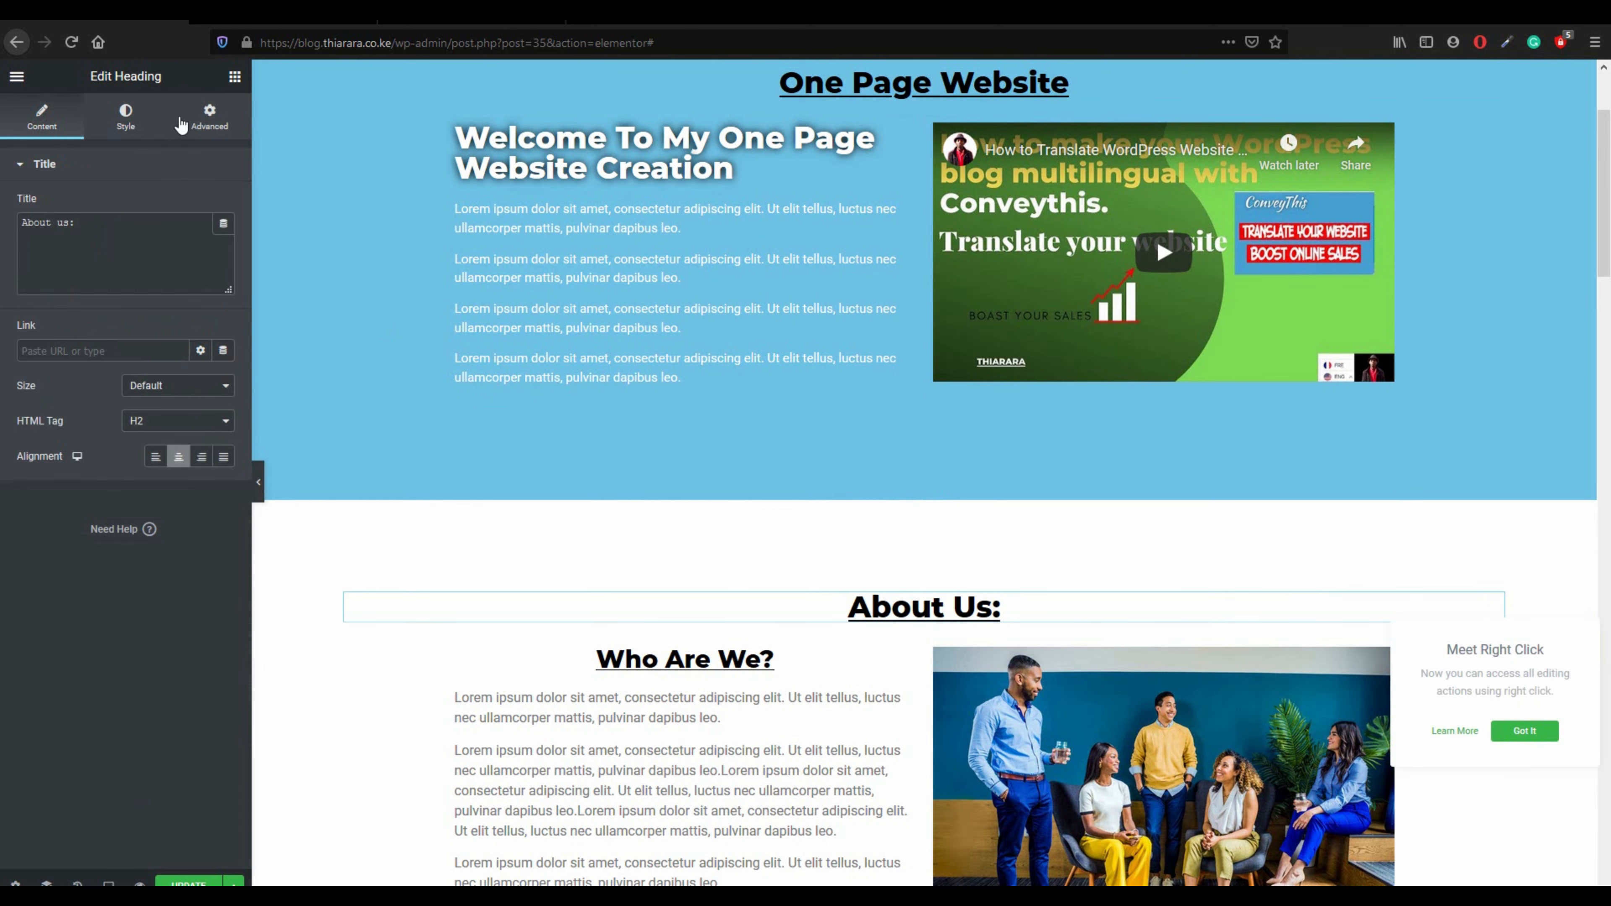
left_click(210, 120)
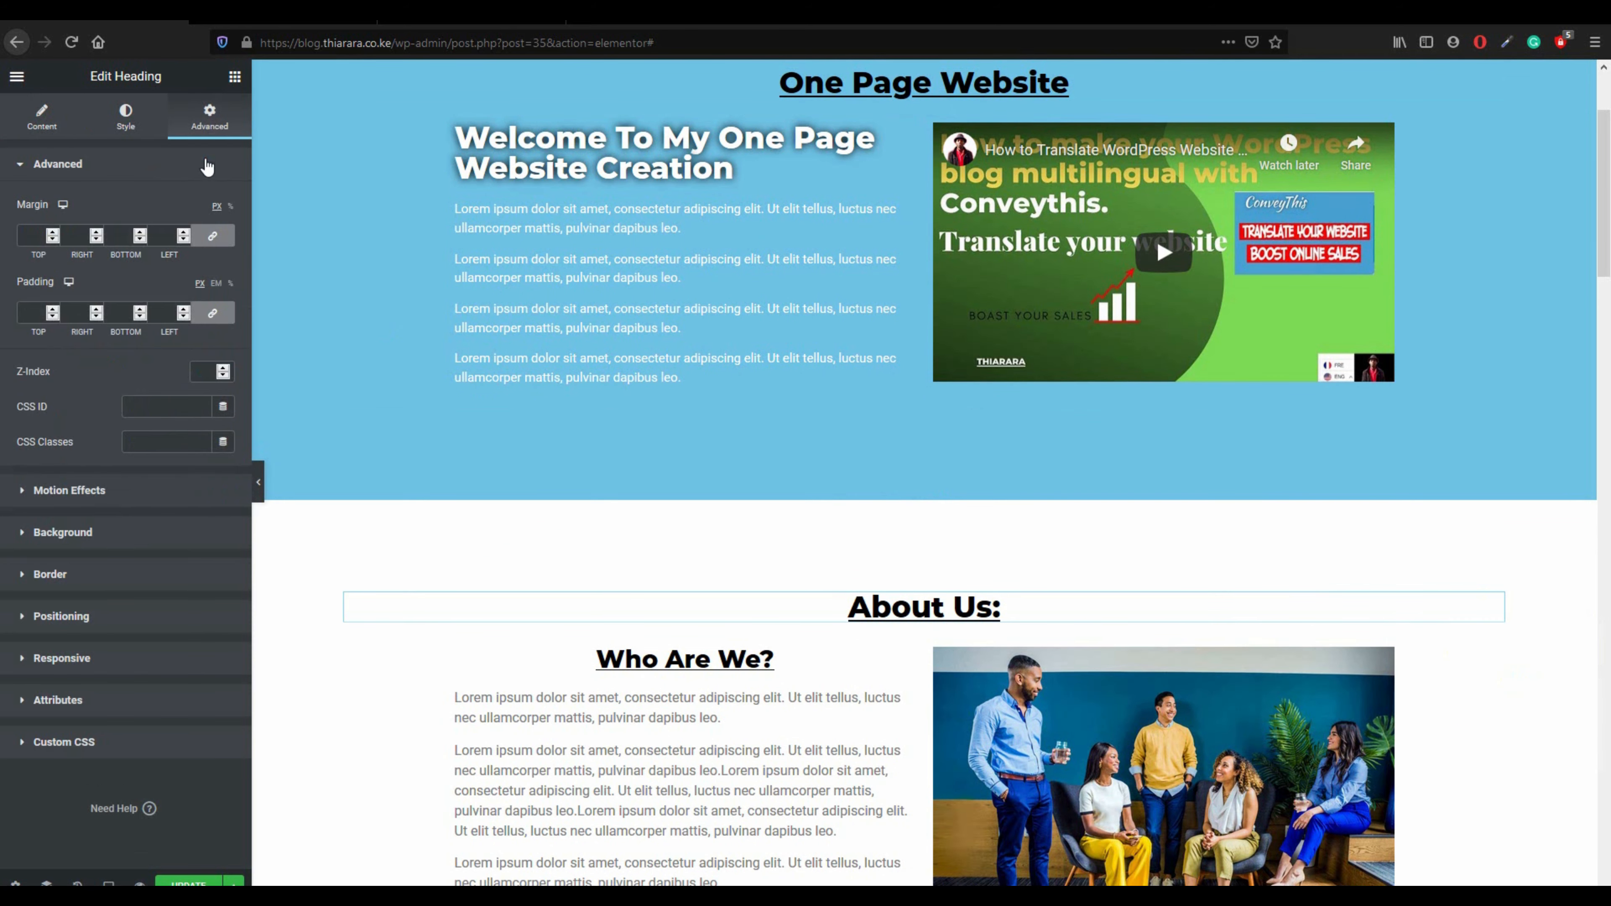
left_click(136, 409)
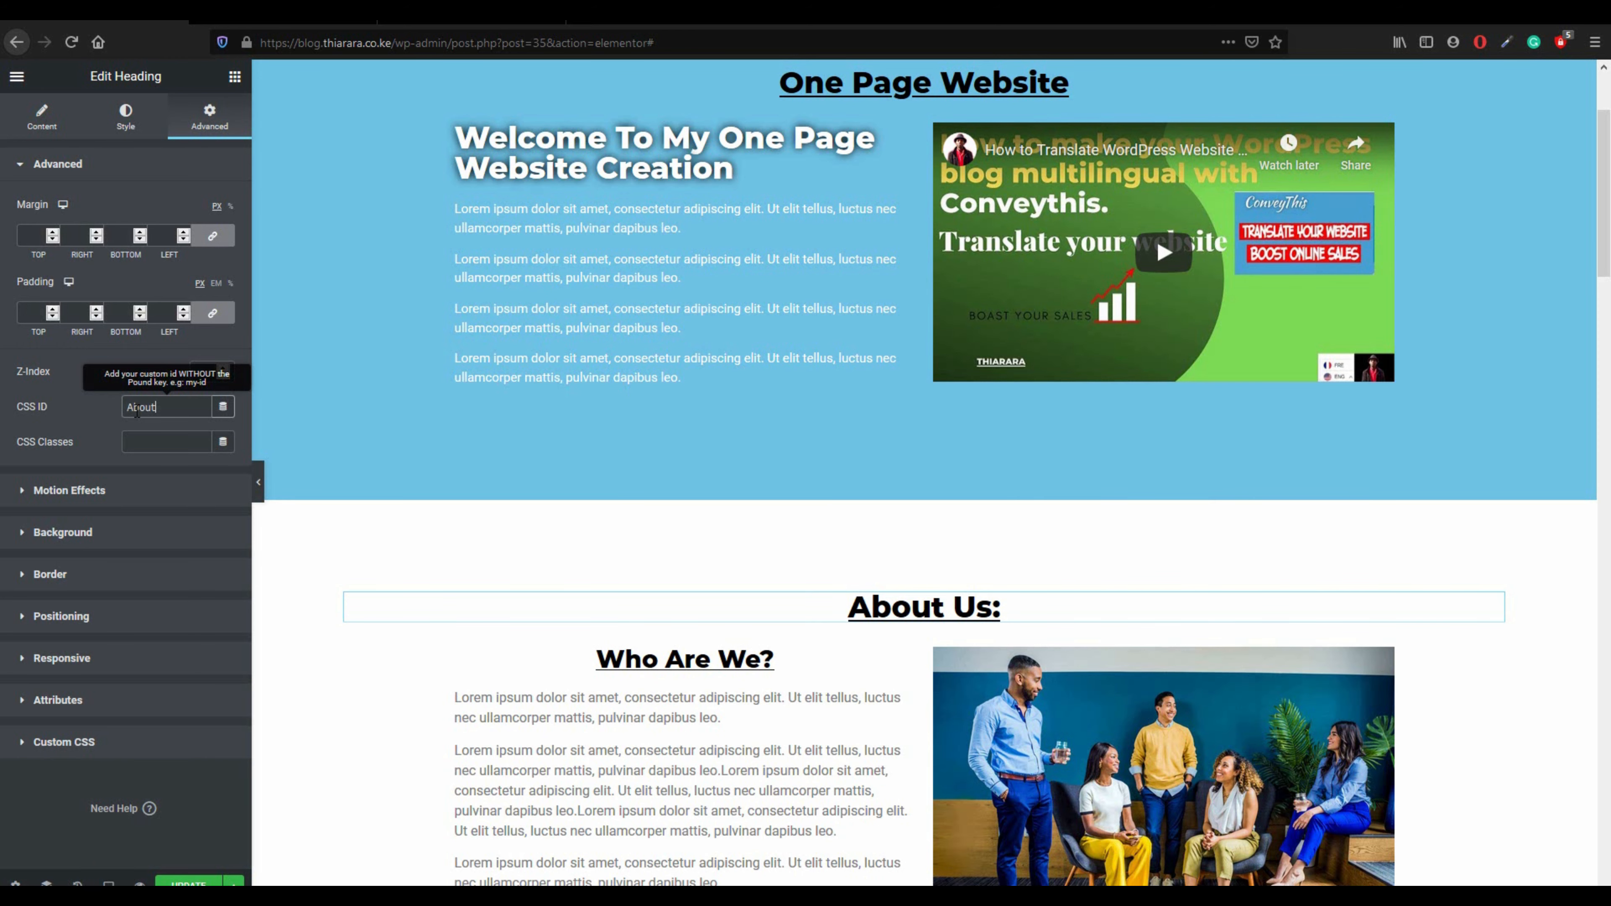
- Set the CSS ID of the "Our Services:" heading to Services
scroll(654, 485, "down", 3)
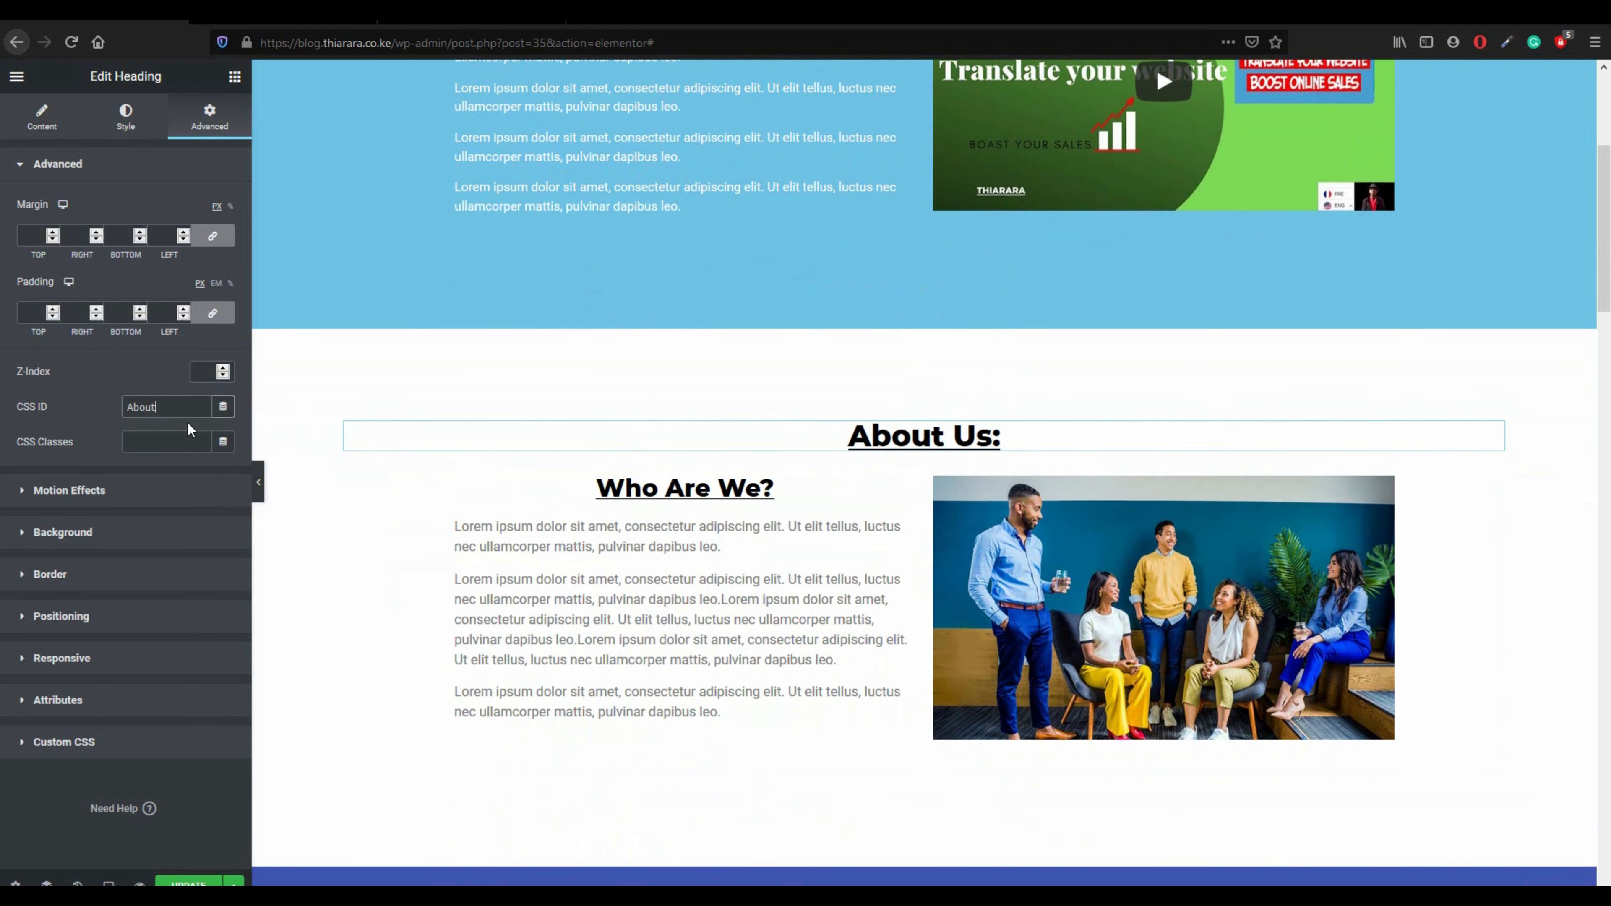
scroll(761, 541, "down", 3)
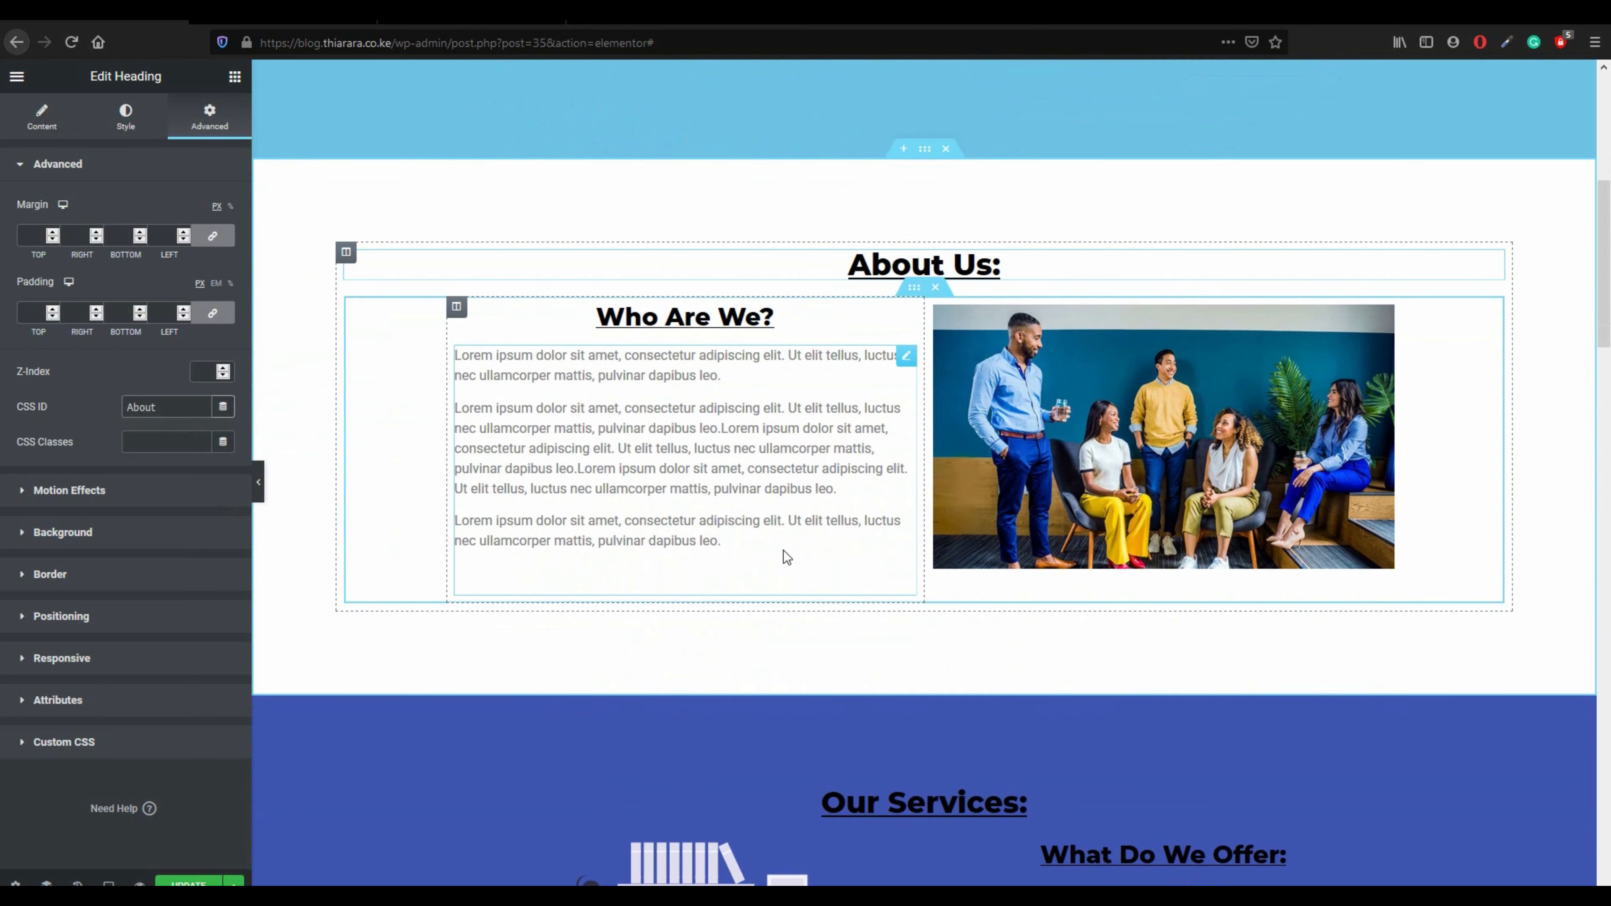
scroll(771, 541, "down", 3)
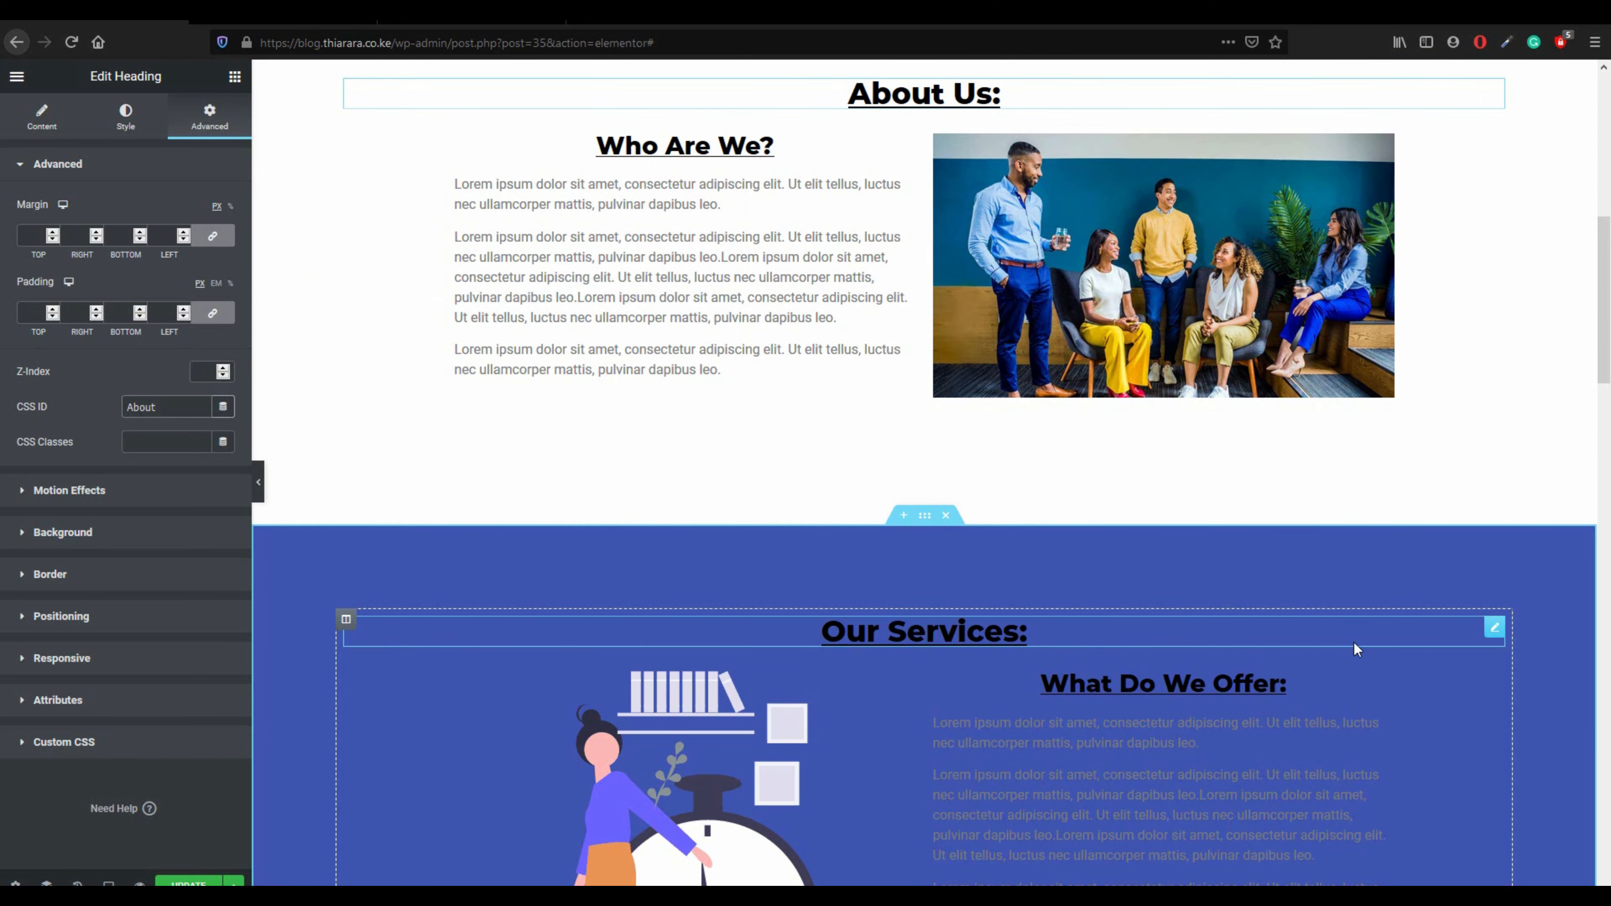
left_click(1495, 628)
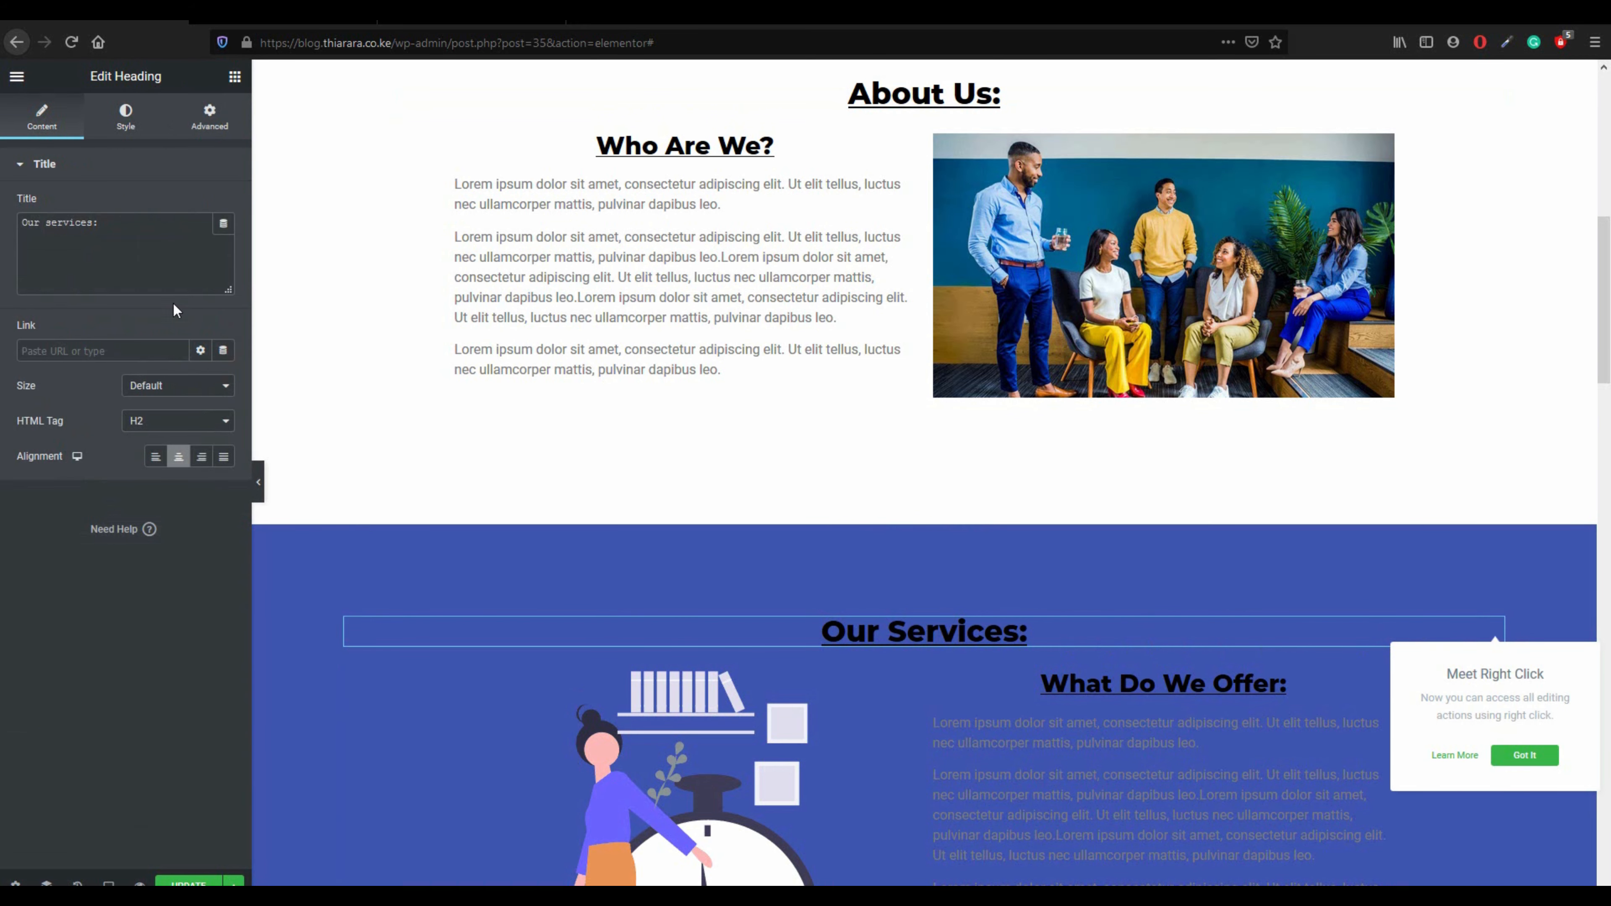
left_click(210, 119)
left_click(162, 408)
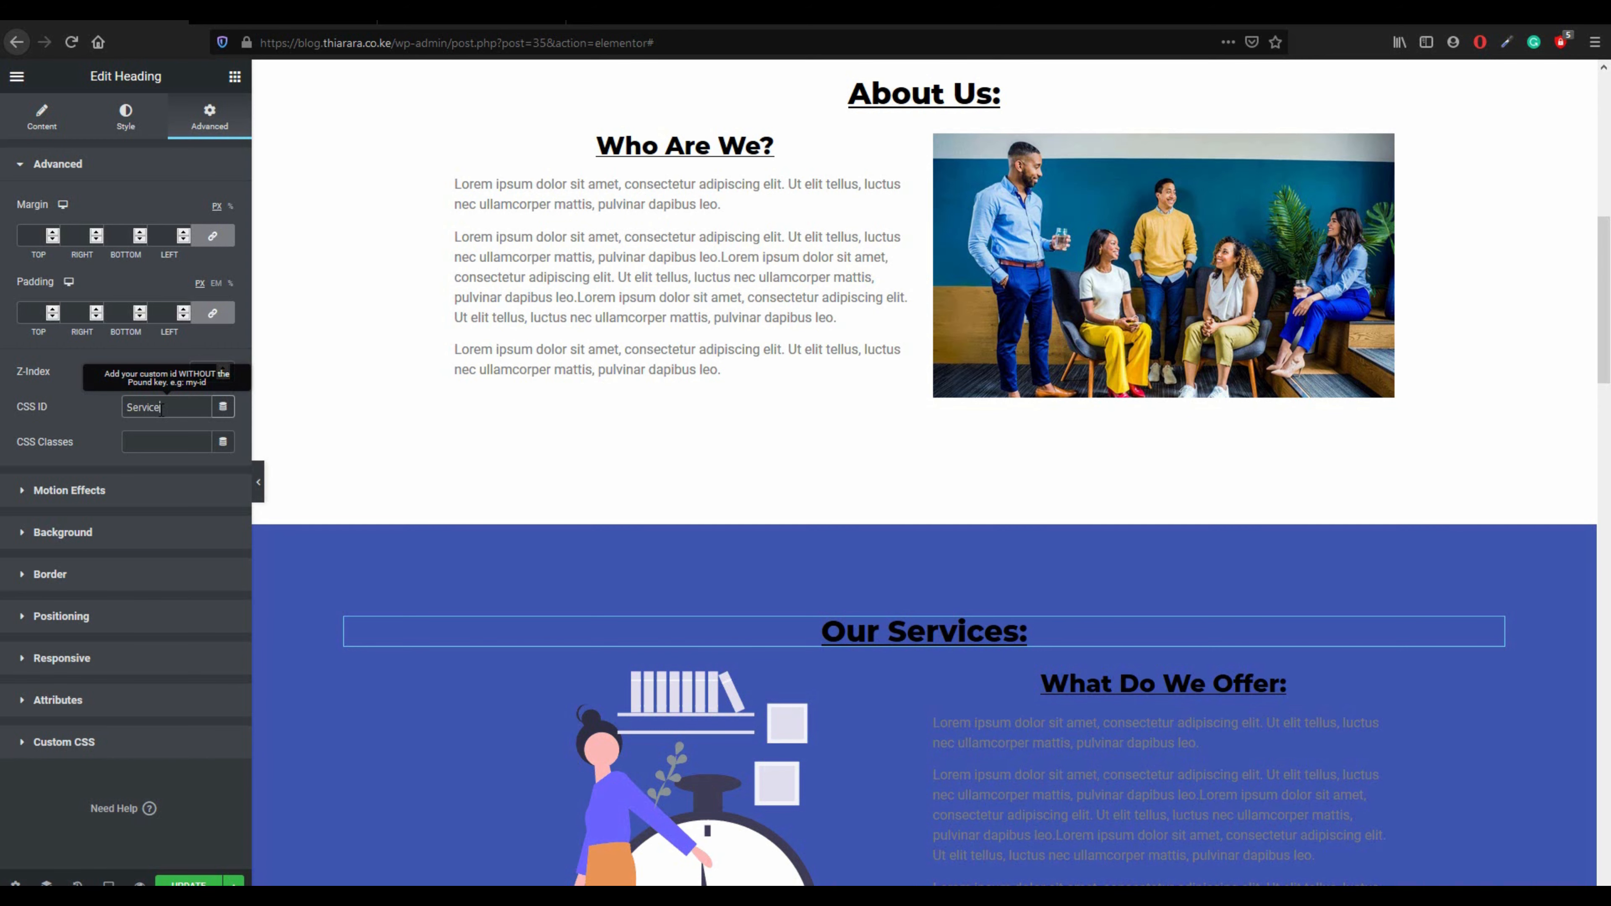
- Set the CSS ID of the "Our Team:" heading to Team
scroll(888, 625, "down", 10)
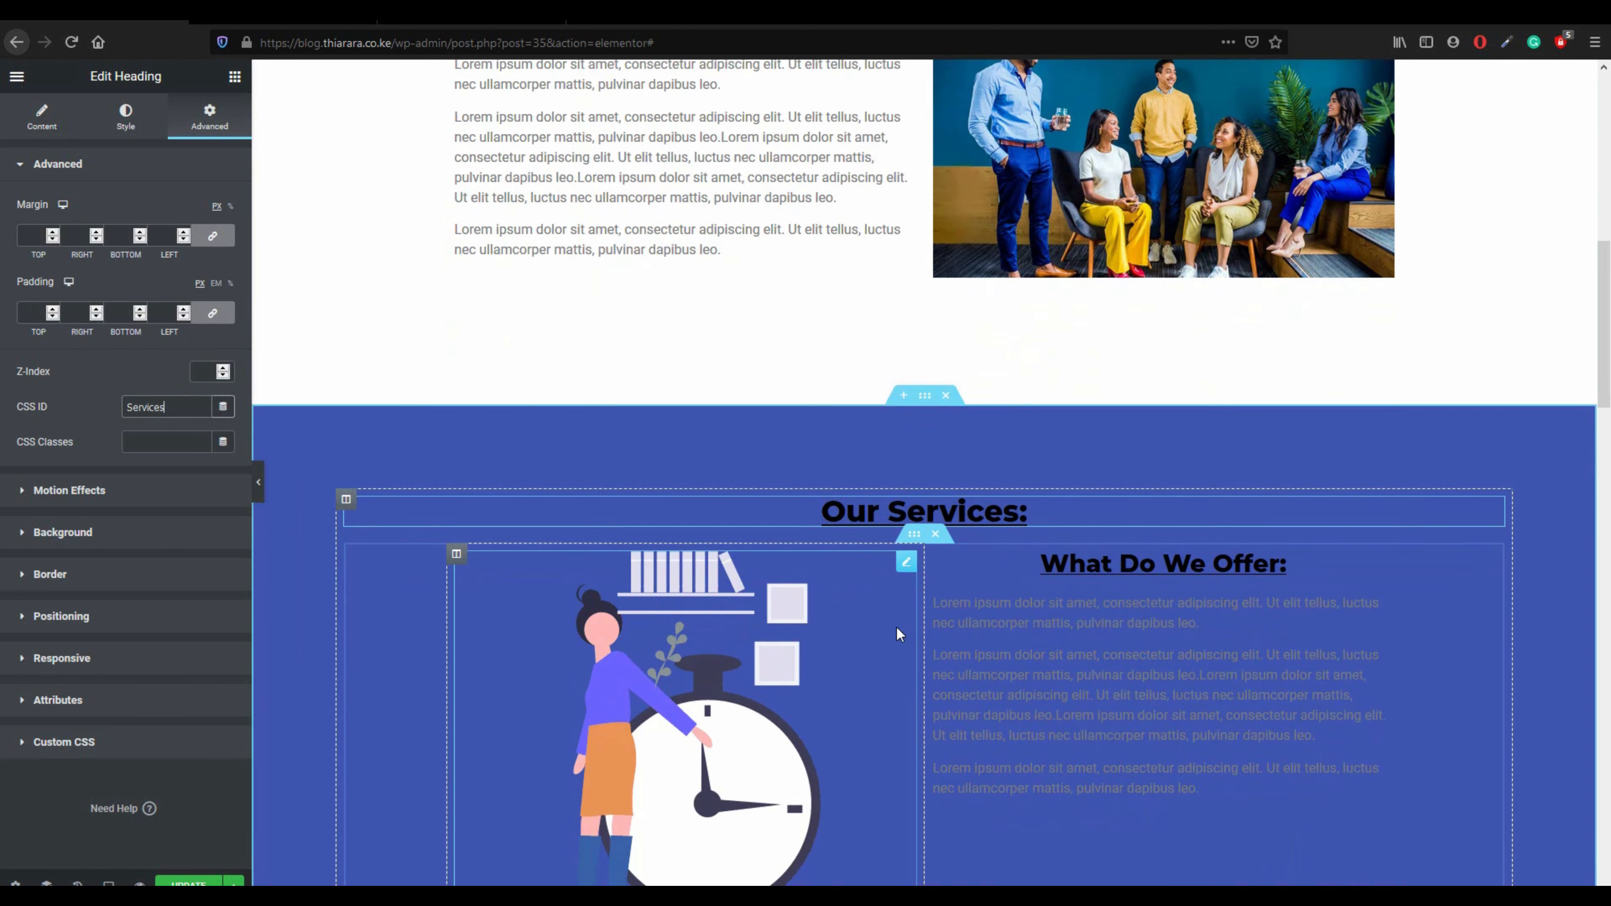
scroll(861, 628, "down", 1)
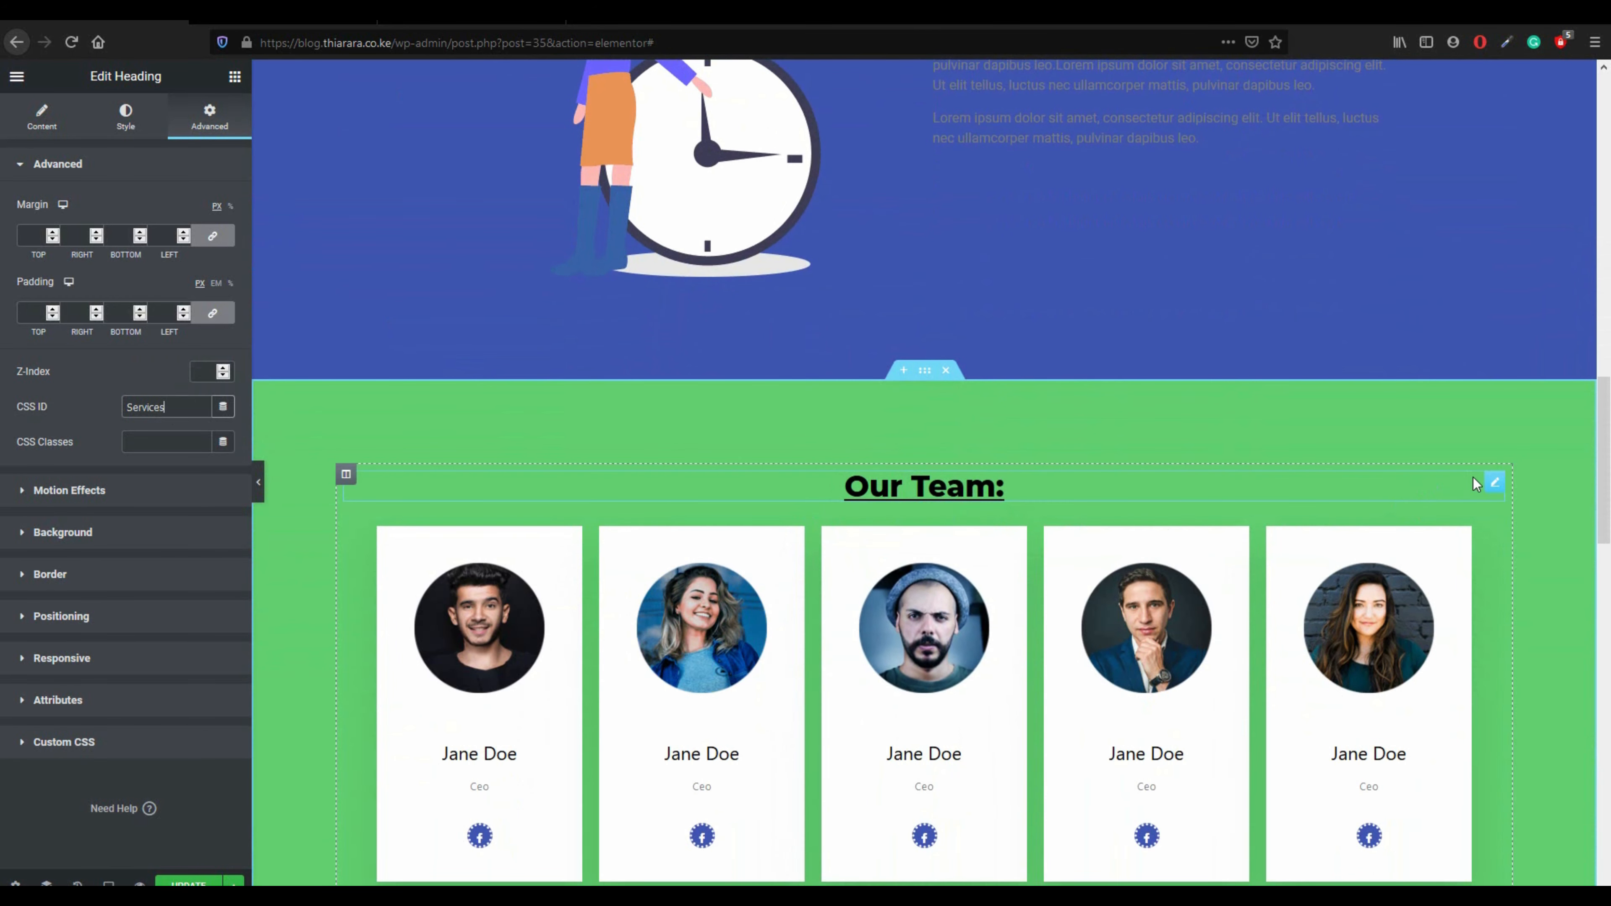
left_click(1492, 484)
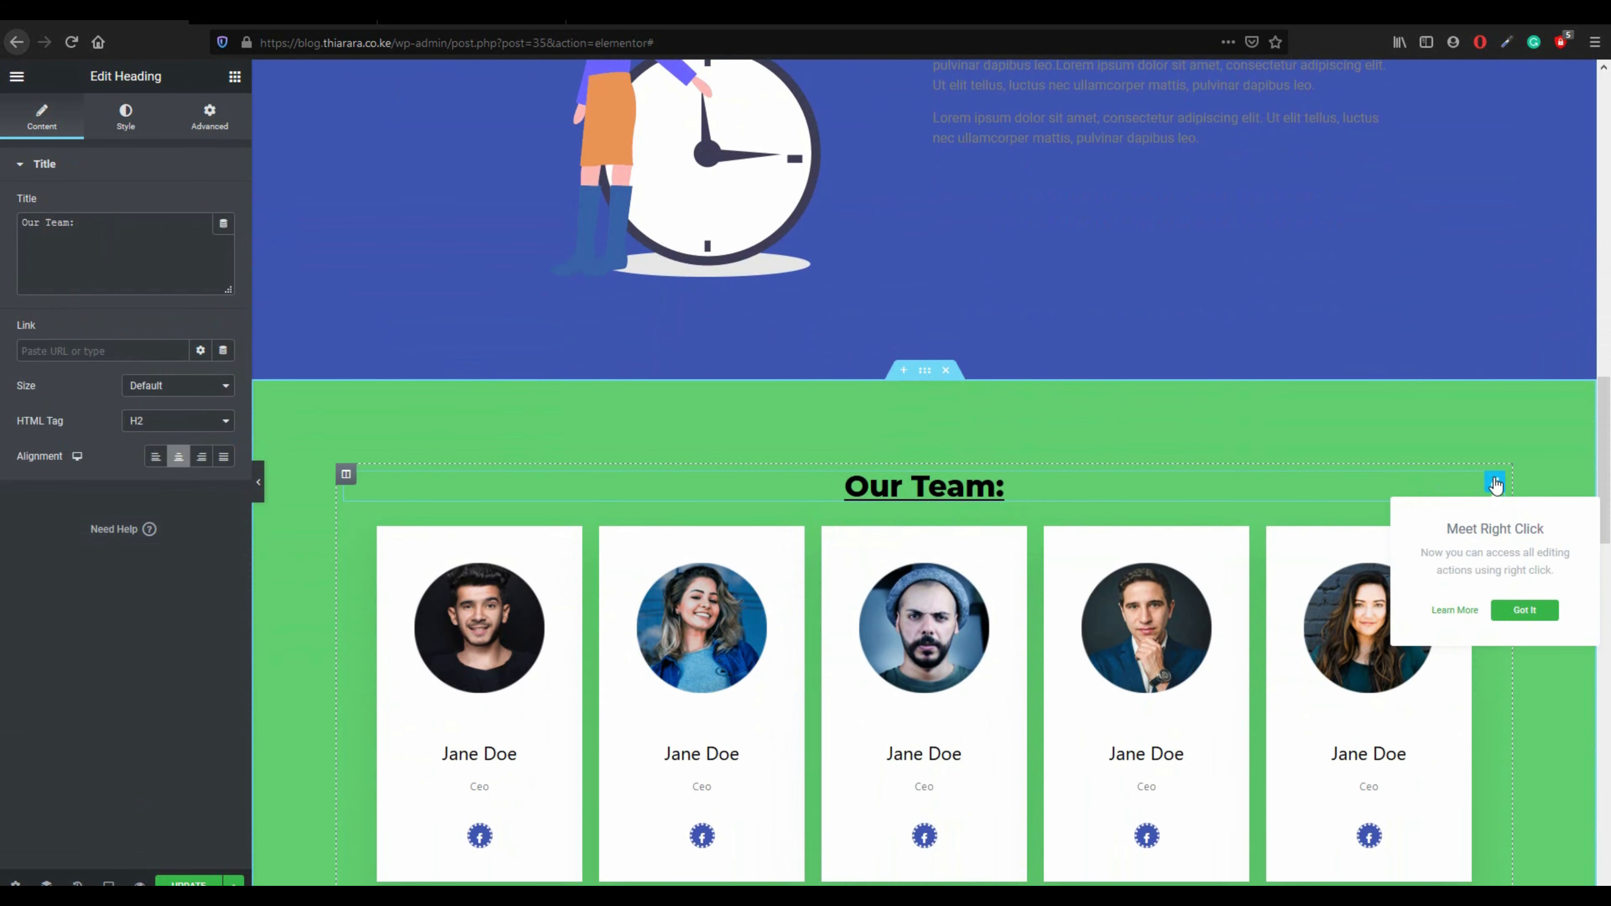
left_click(214, 121)
left_click(122, 406)
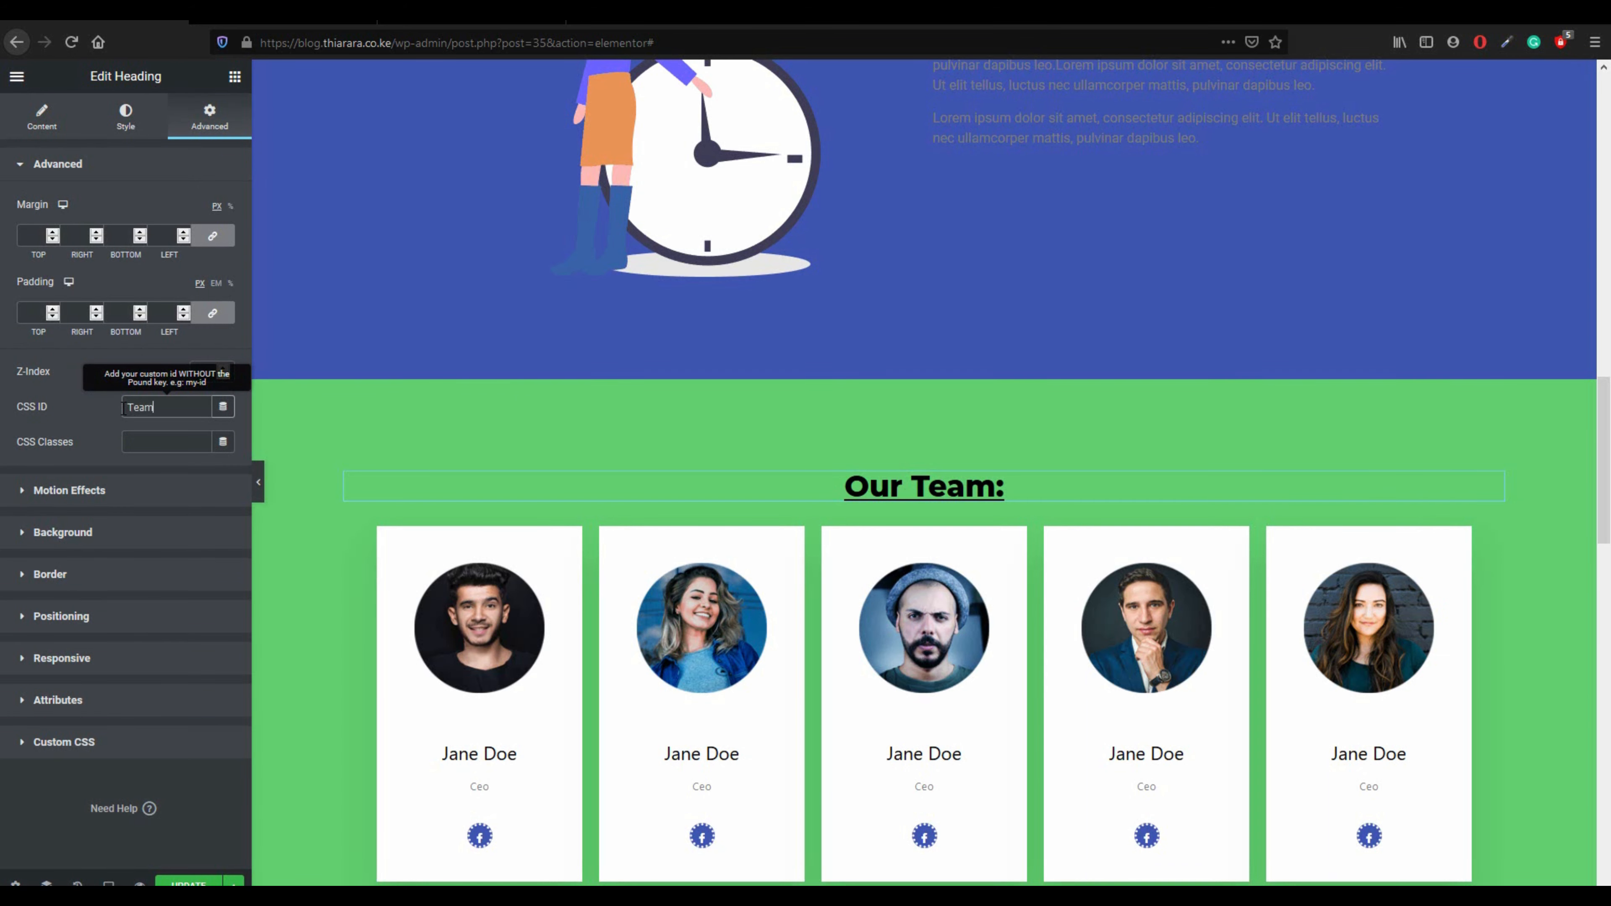
type("Team")
- Set the CSS ID of the "FAQ:" heading to FAQ
scroll(597, 602, "down", 7)
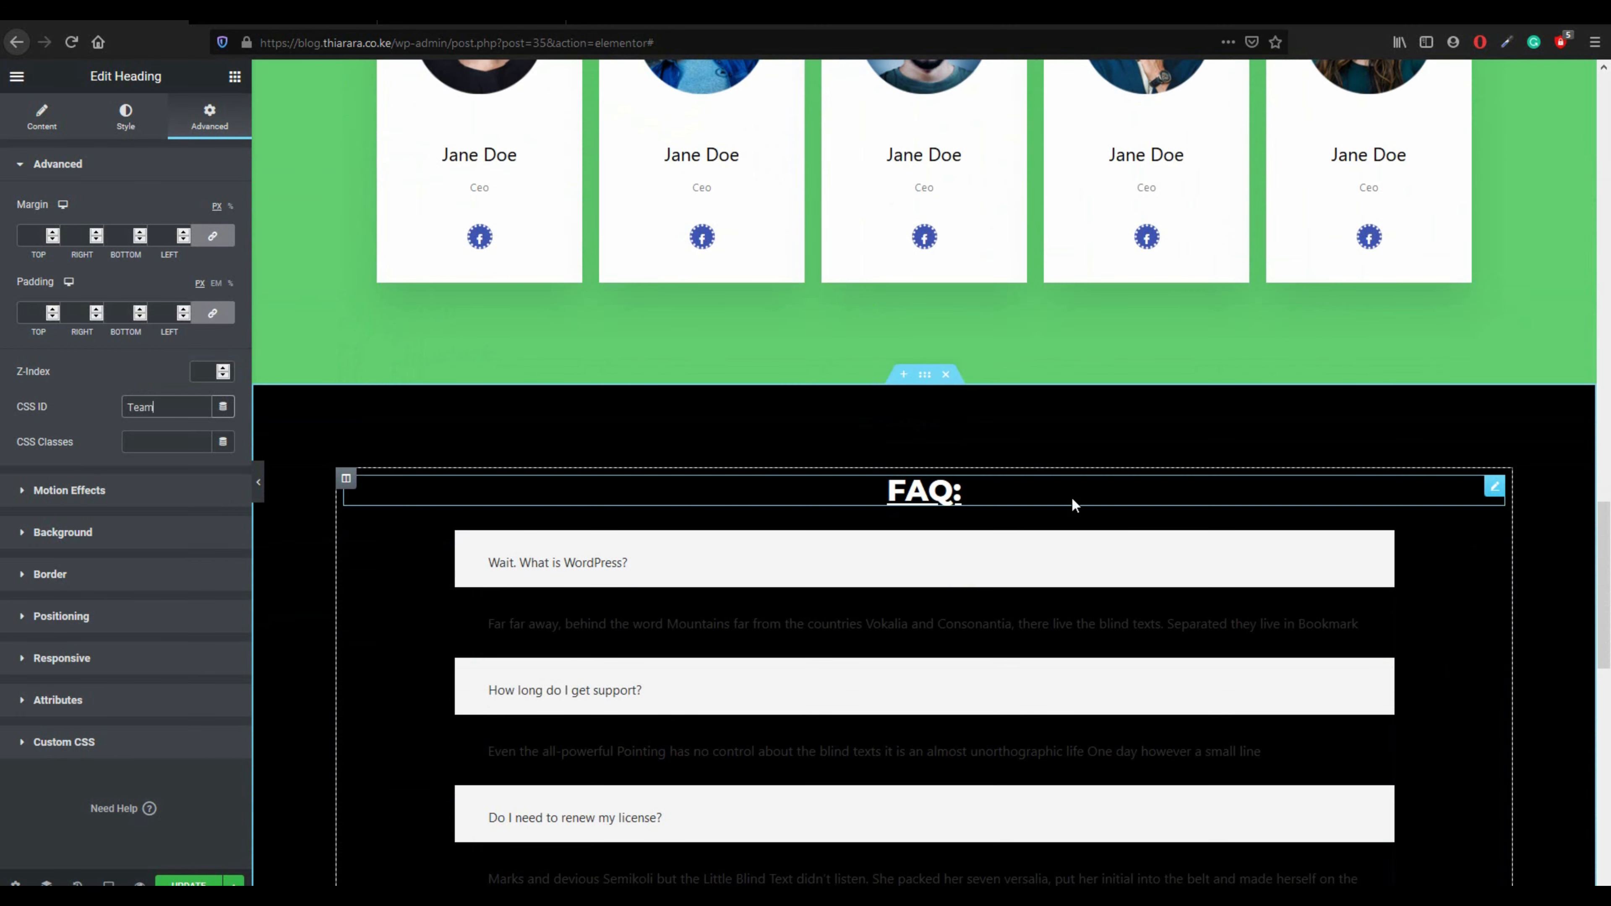
left_click(1493, 487)
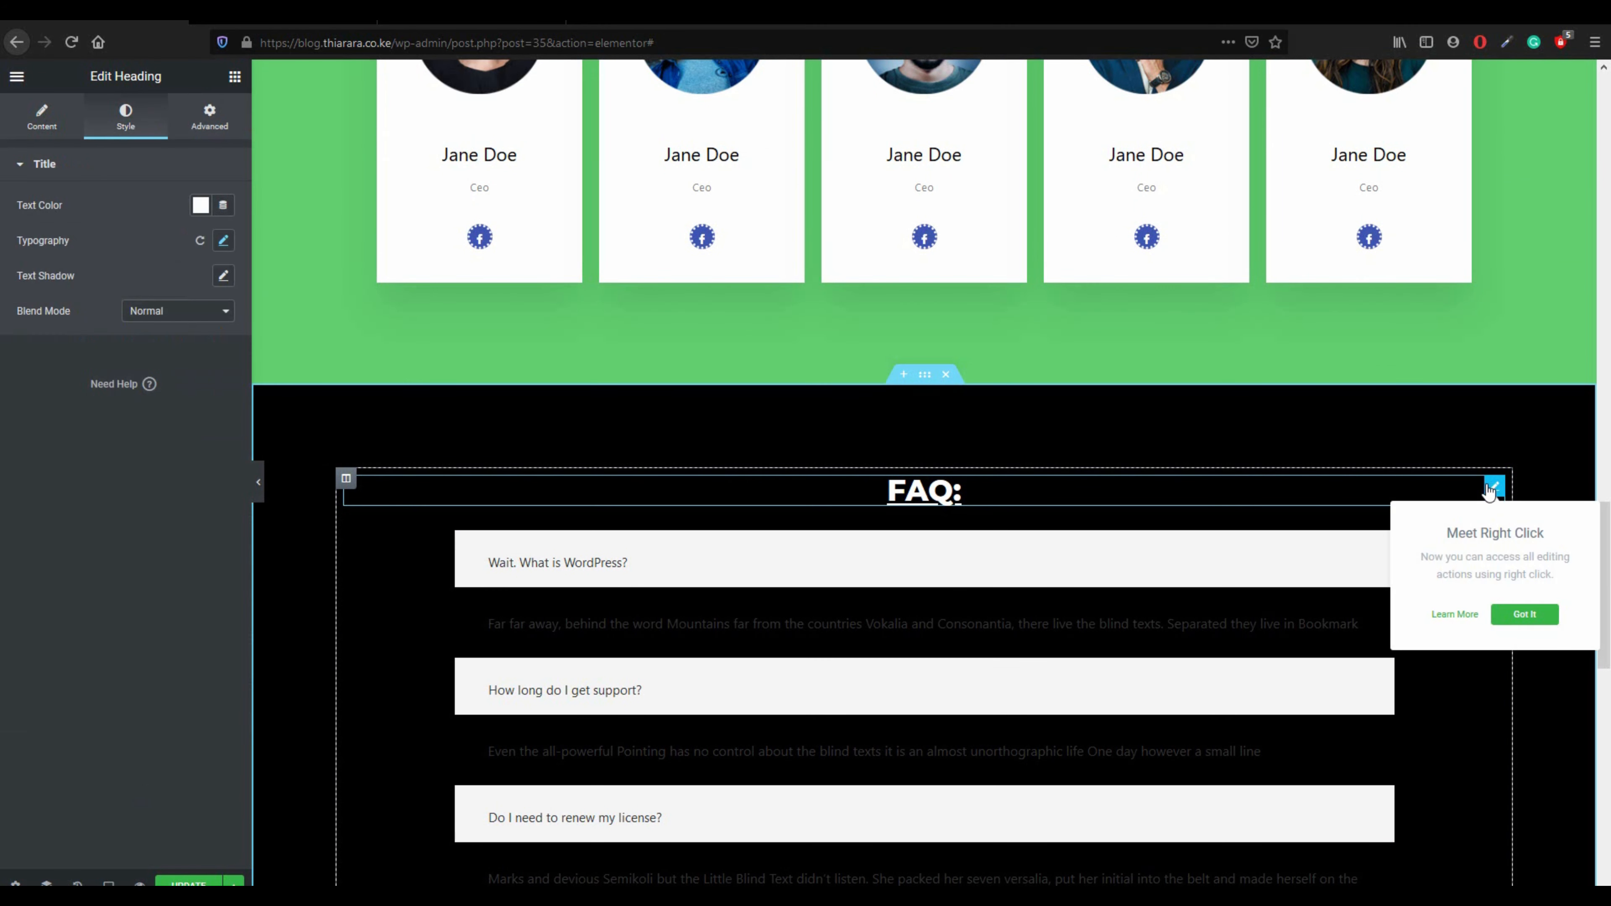
left_click(210, 118)
left_click(136, 407)
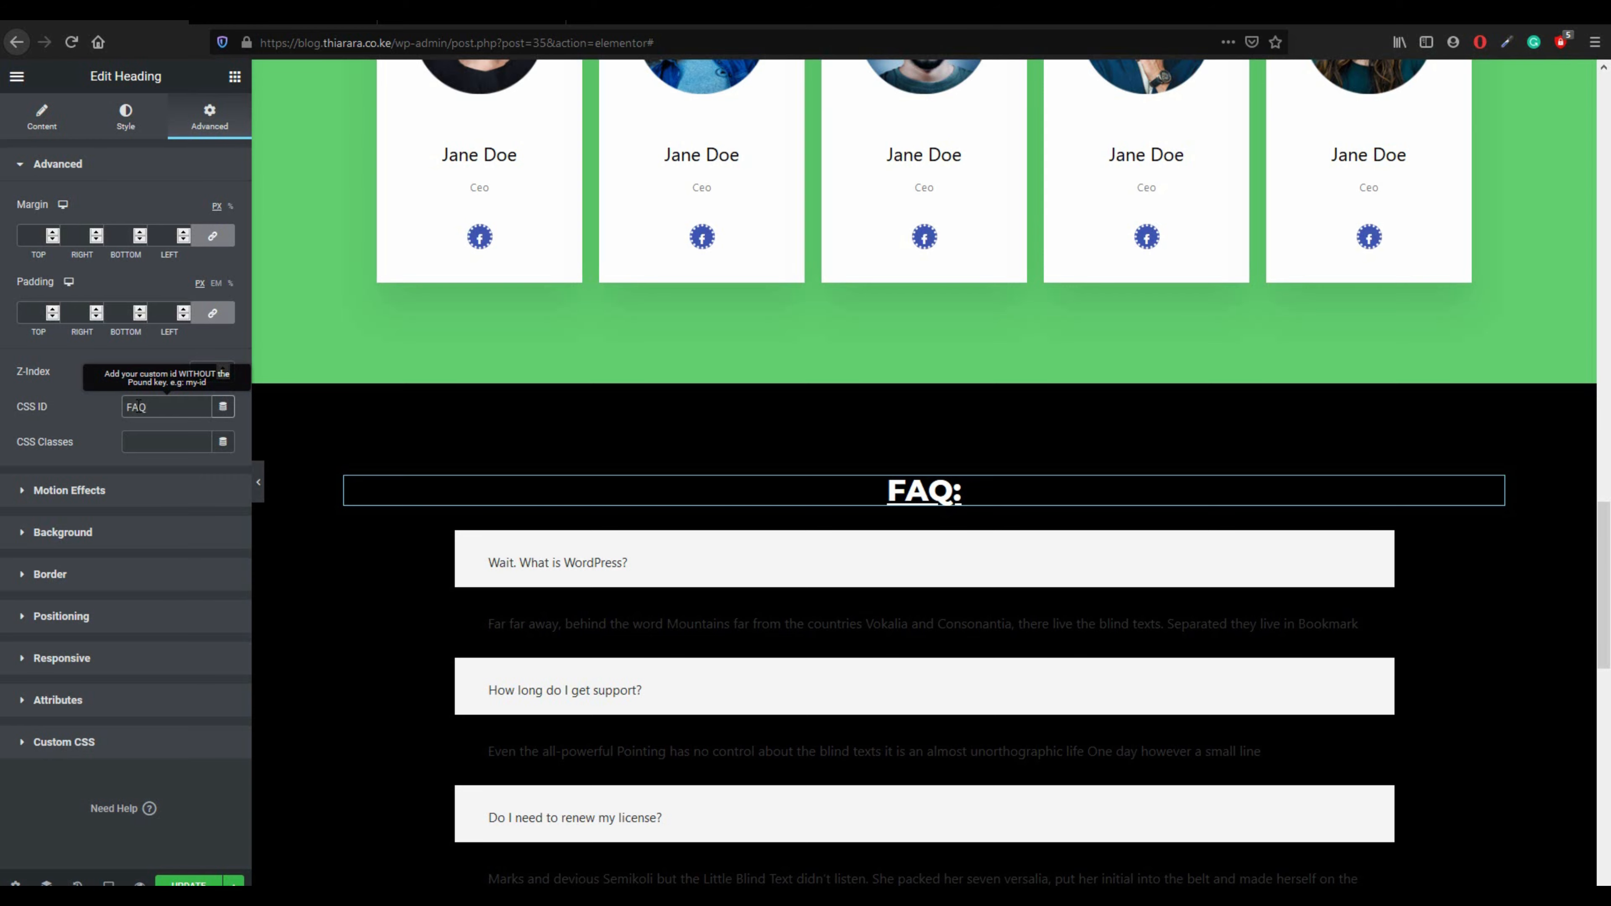
- Set the CSS ID of the "Connect With Us:" heading to contact
scroll(579, 493, "down", 8)
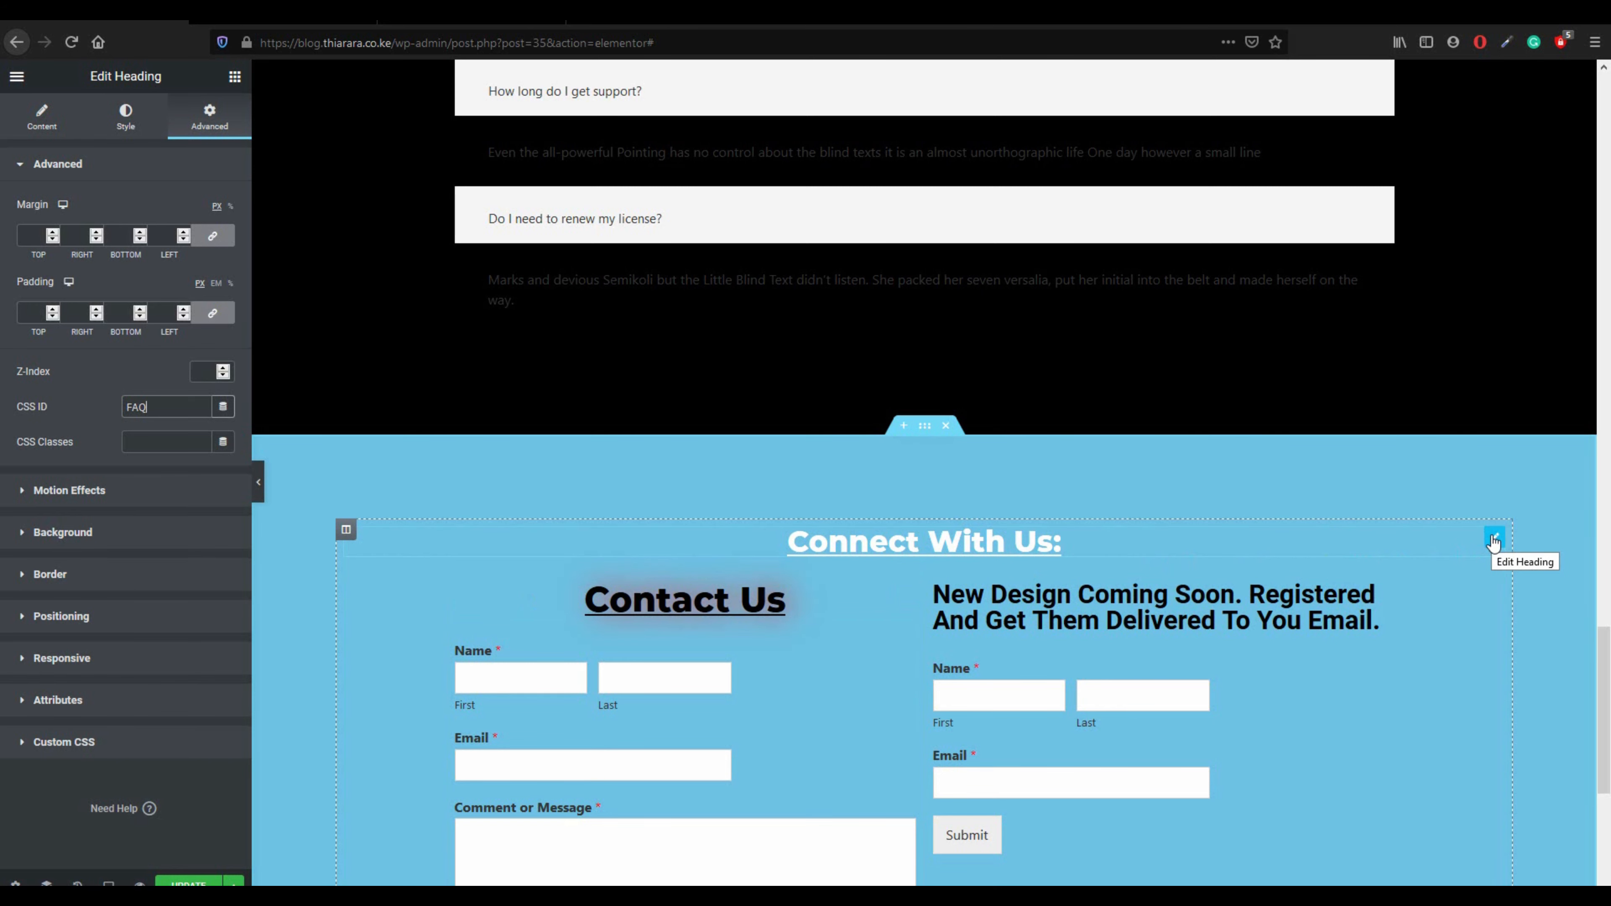
left_click(1493, 541)
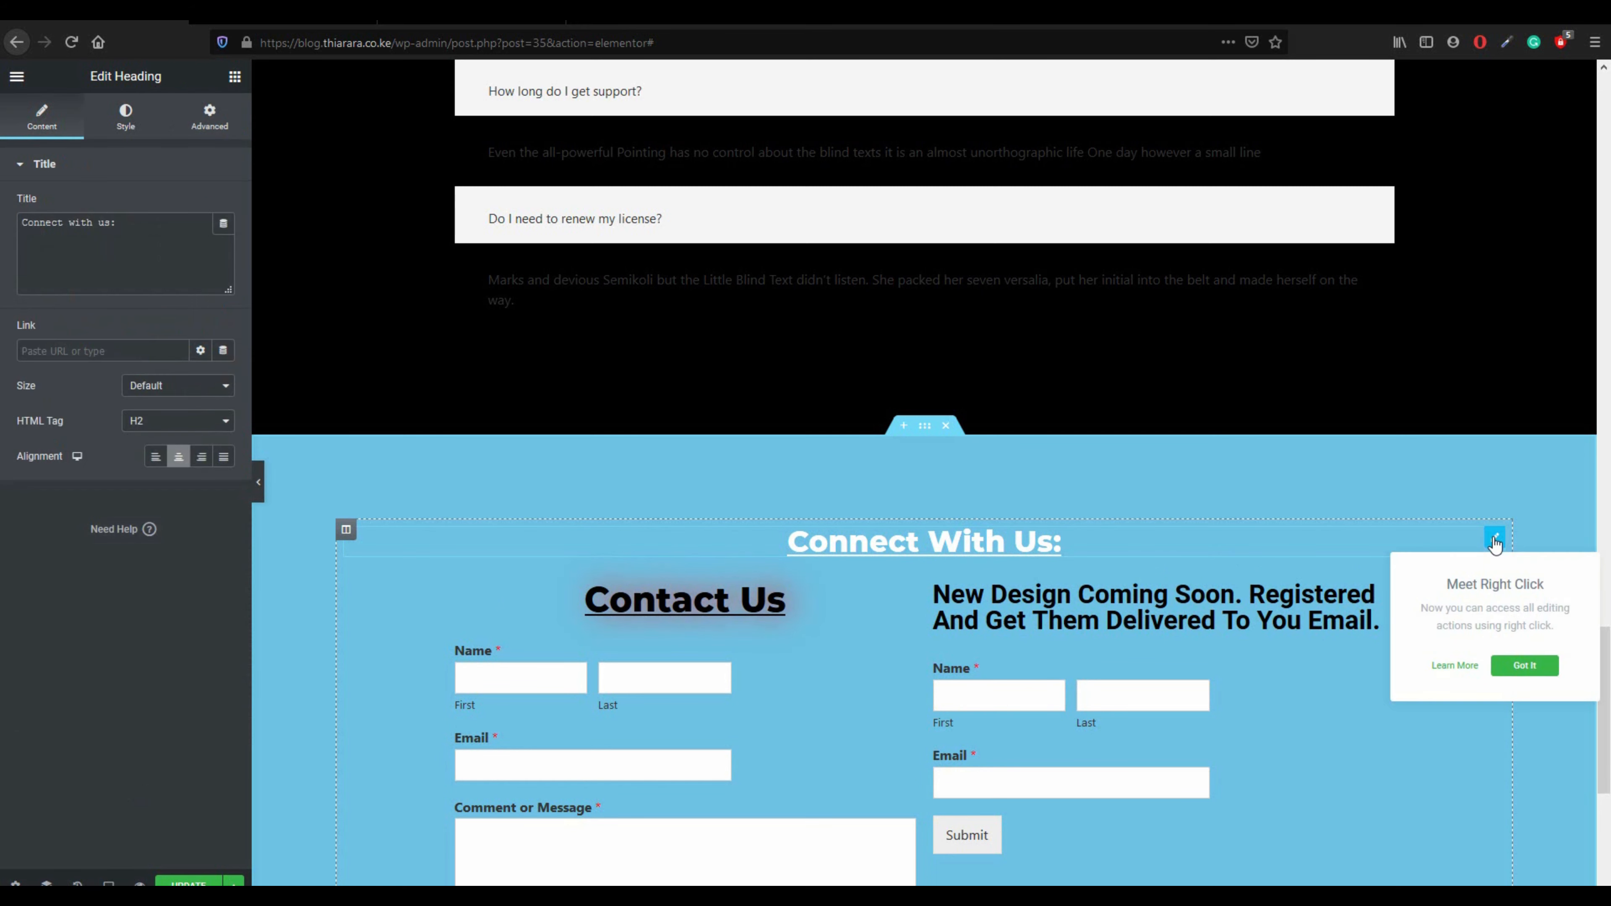
left_click(209, 116)
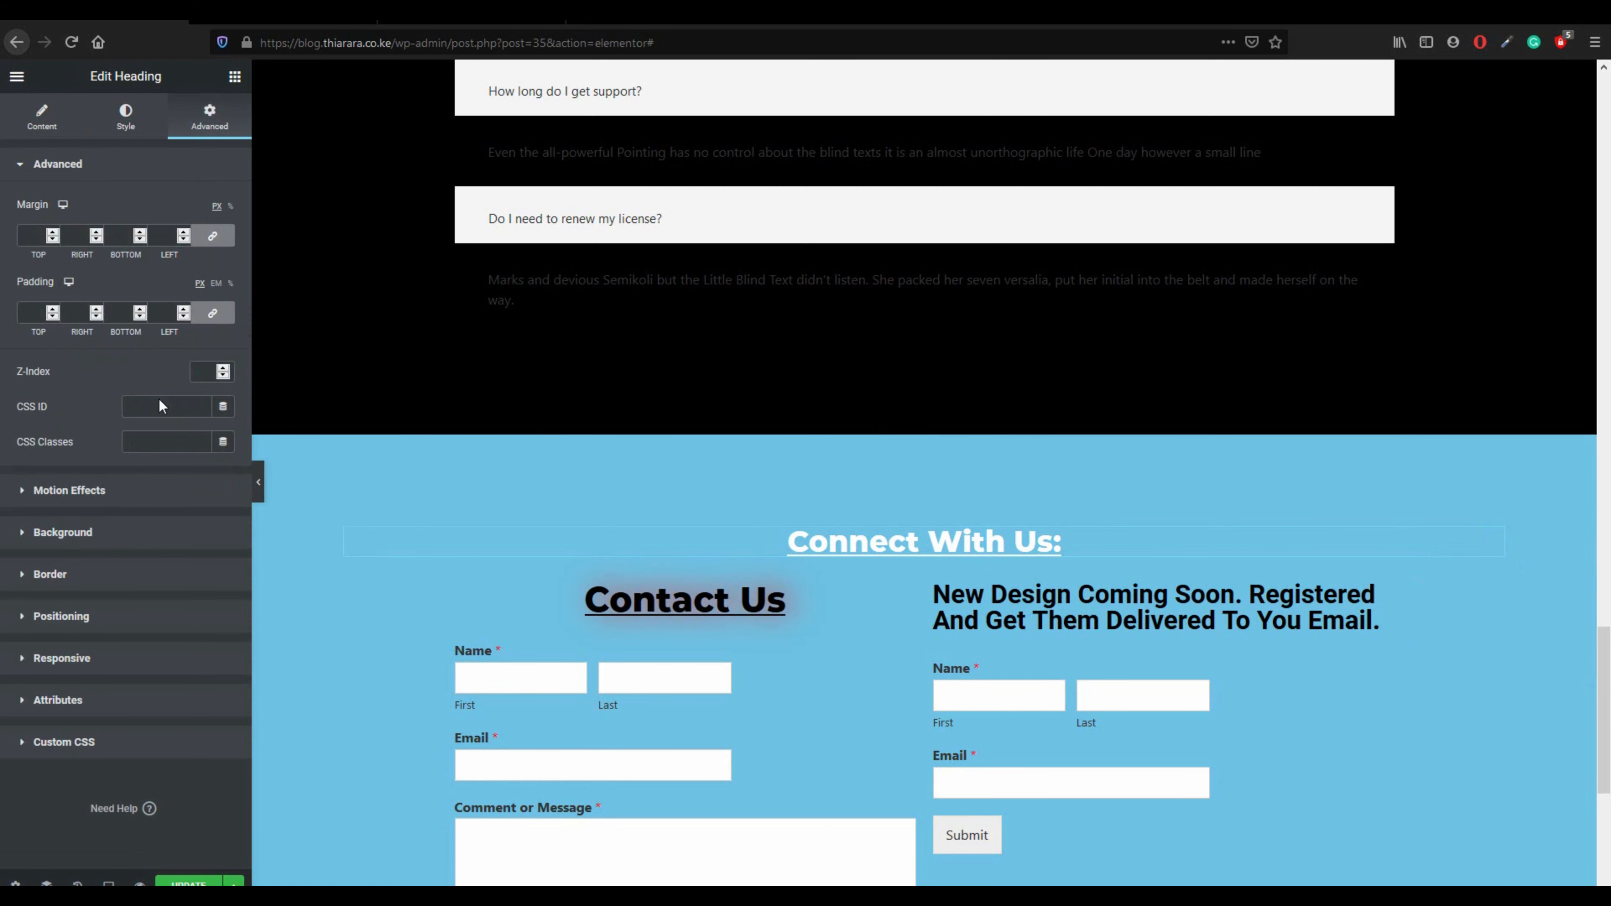
left_click(150, 415)
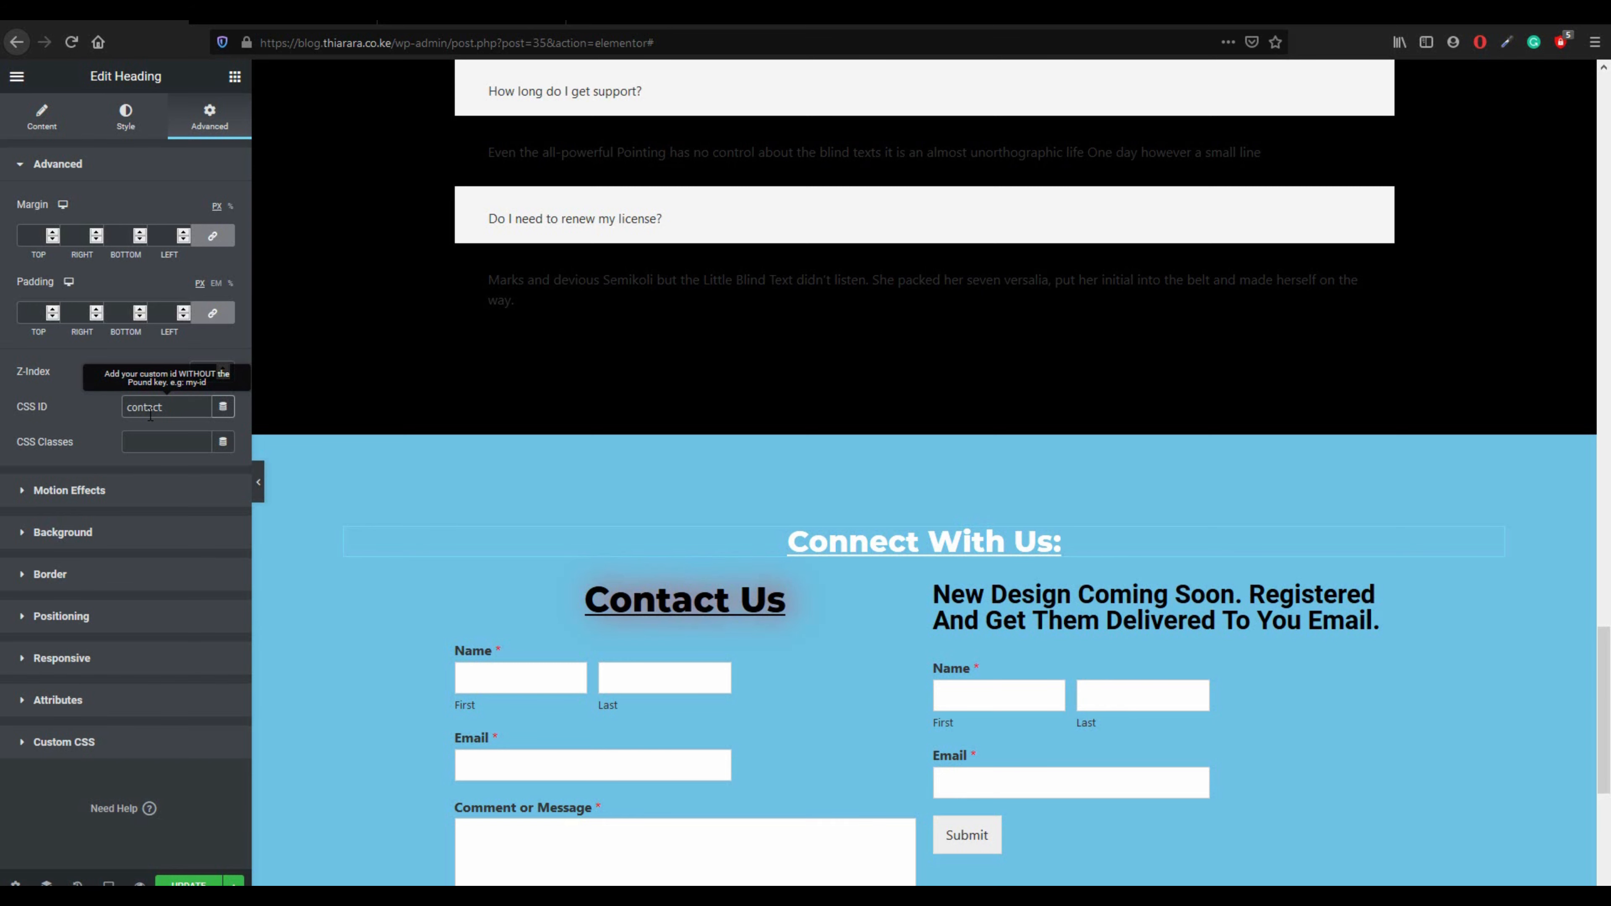
- Update the page to save the section heading IDs, and review the sections from the header down to the contact forms
left_click(188, 884)
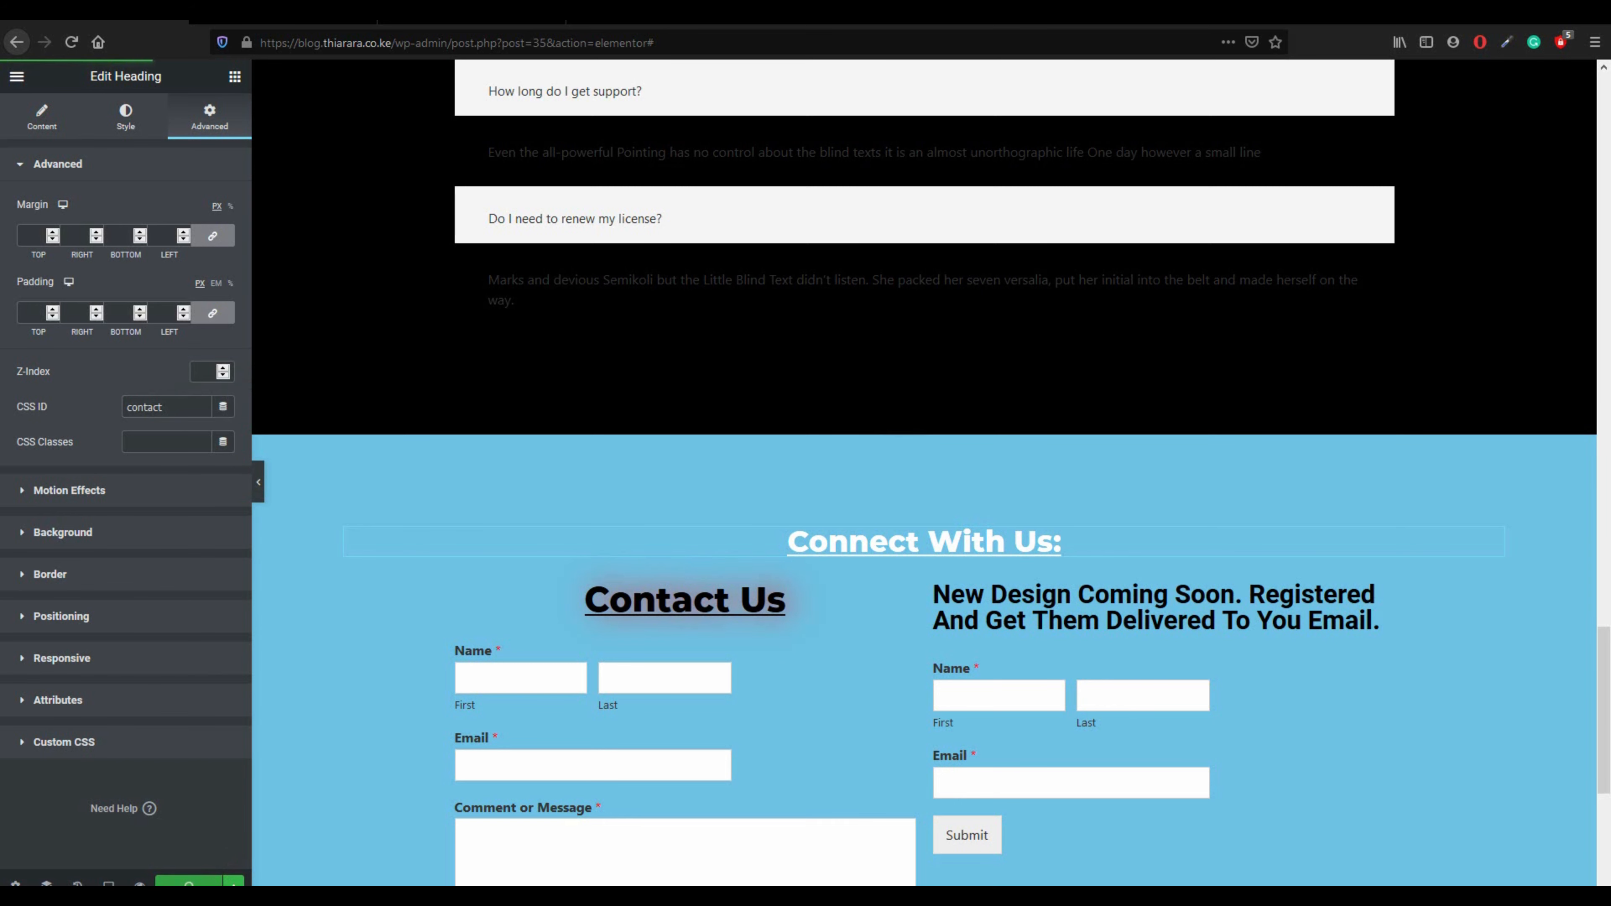
scroll(599, 728, "up", 15)
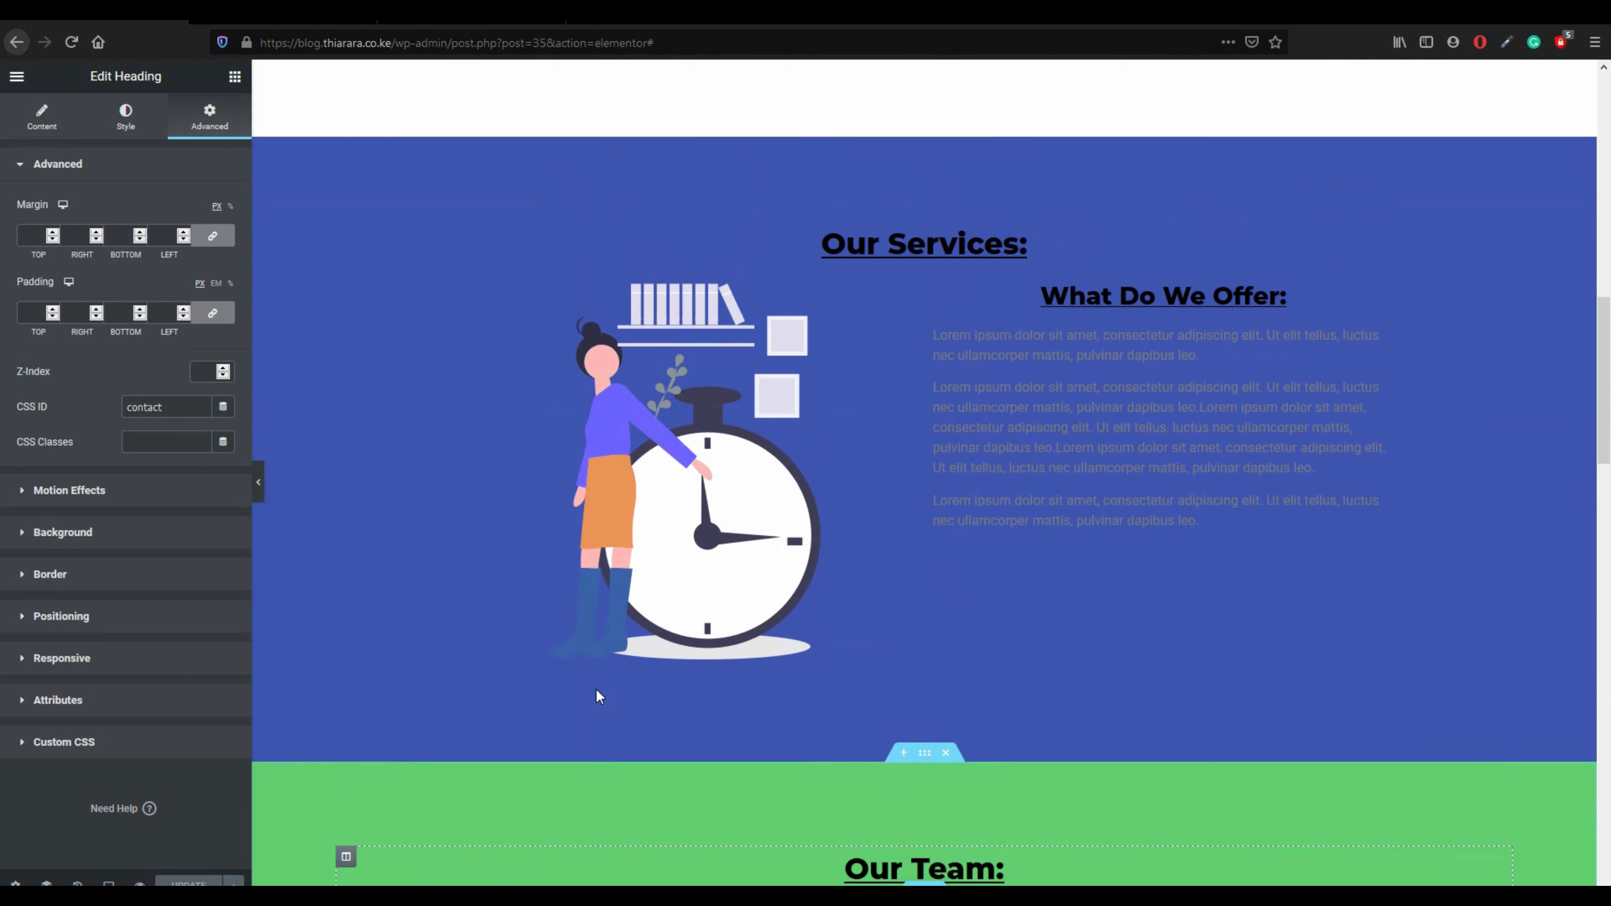
scroll(597, 692, "up", 15)
scroll(655, 631, "down", 5)
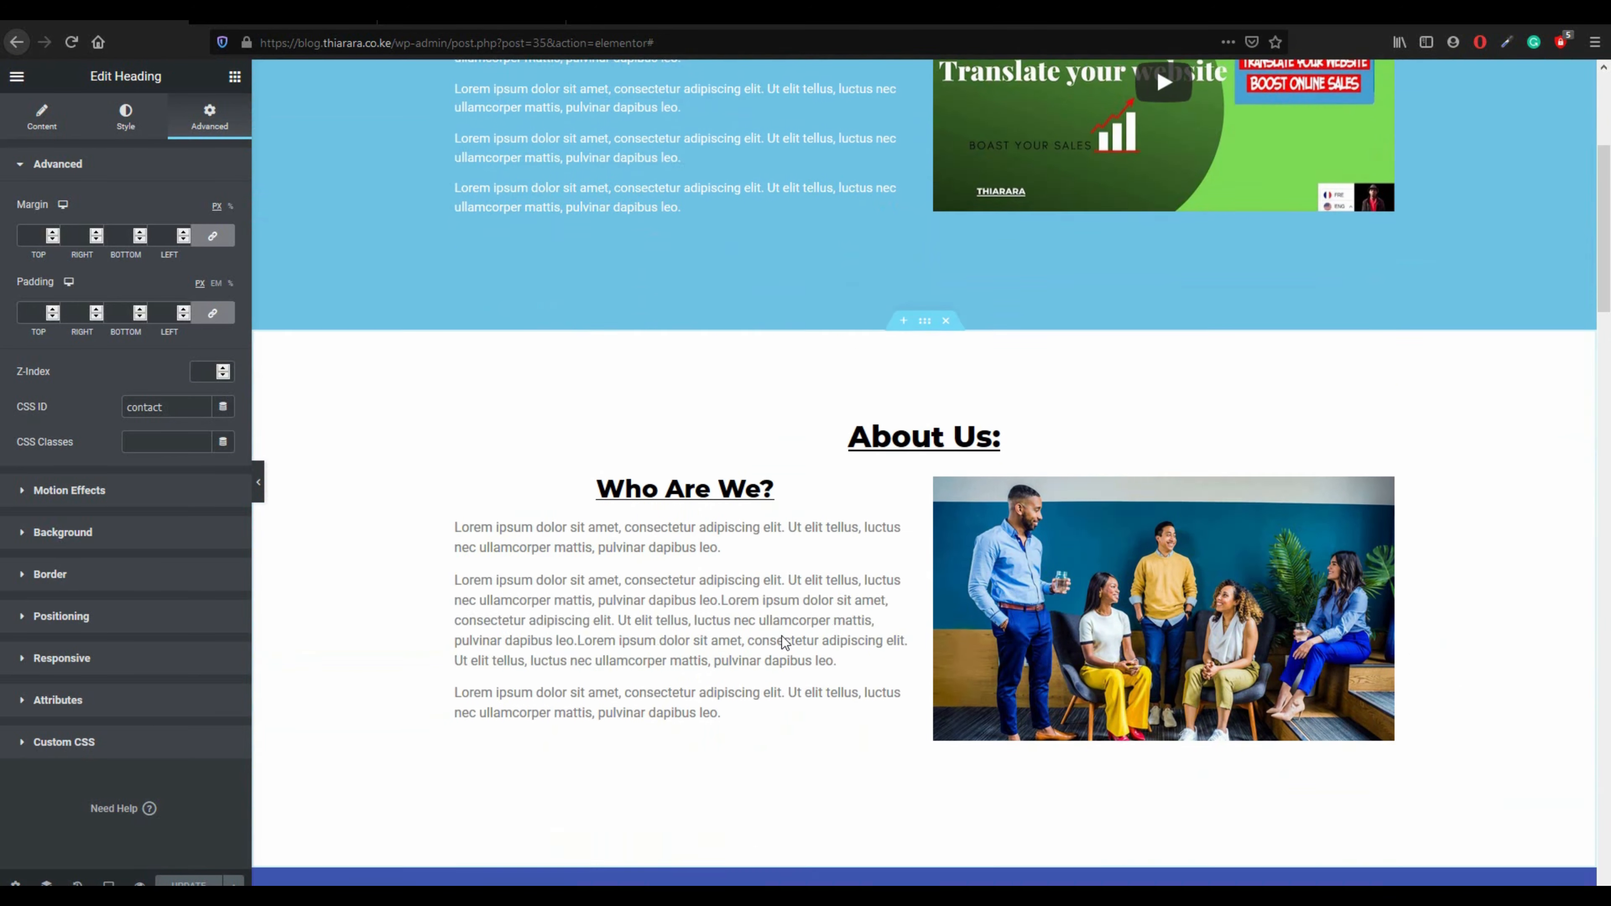
scroll(783, 641, "down", 15)
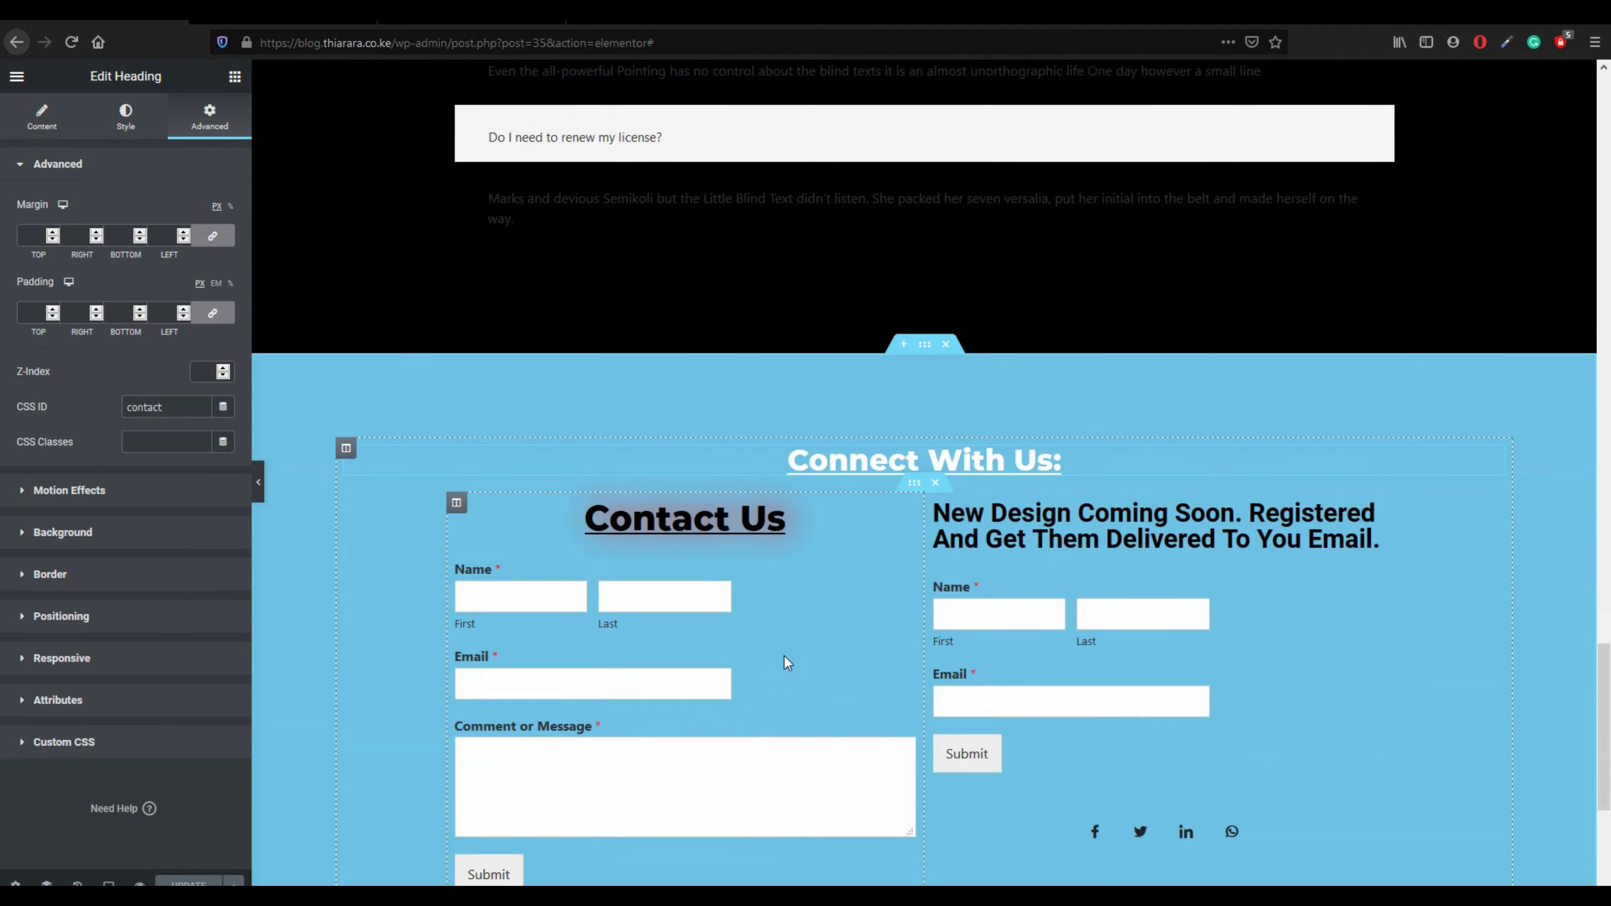
scroll(784, 656, "down", 4)
scroll(725, 698, "up", 10)
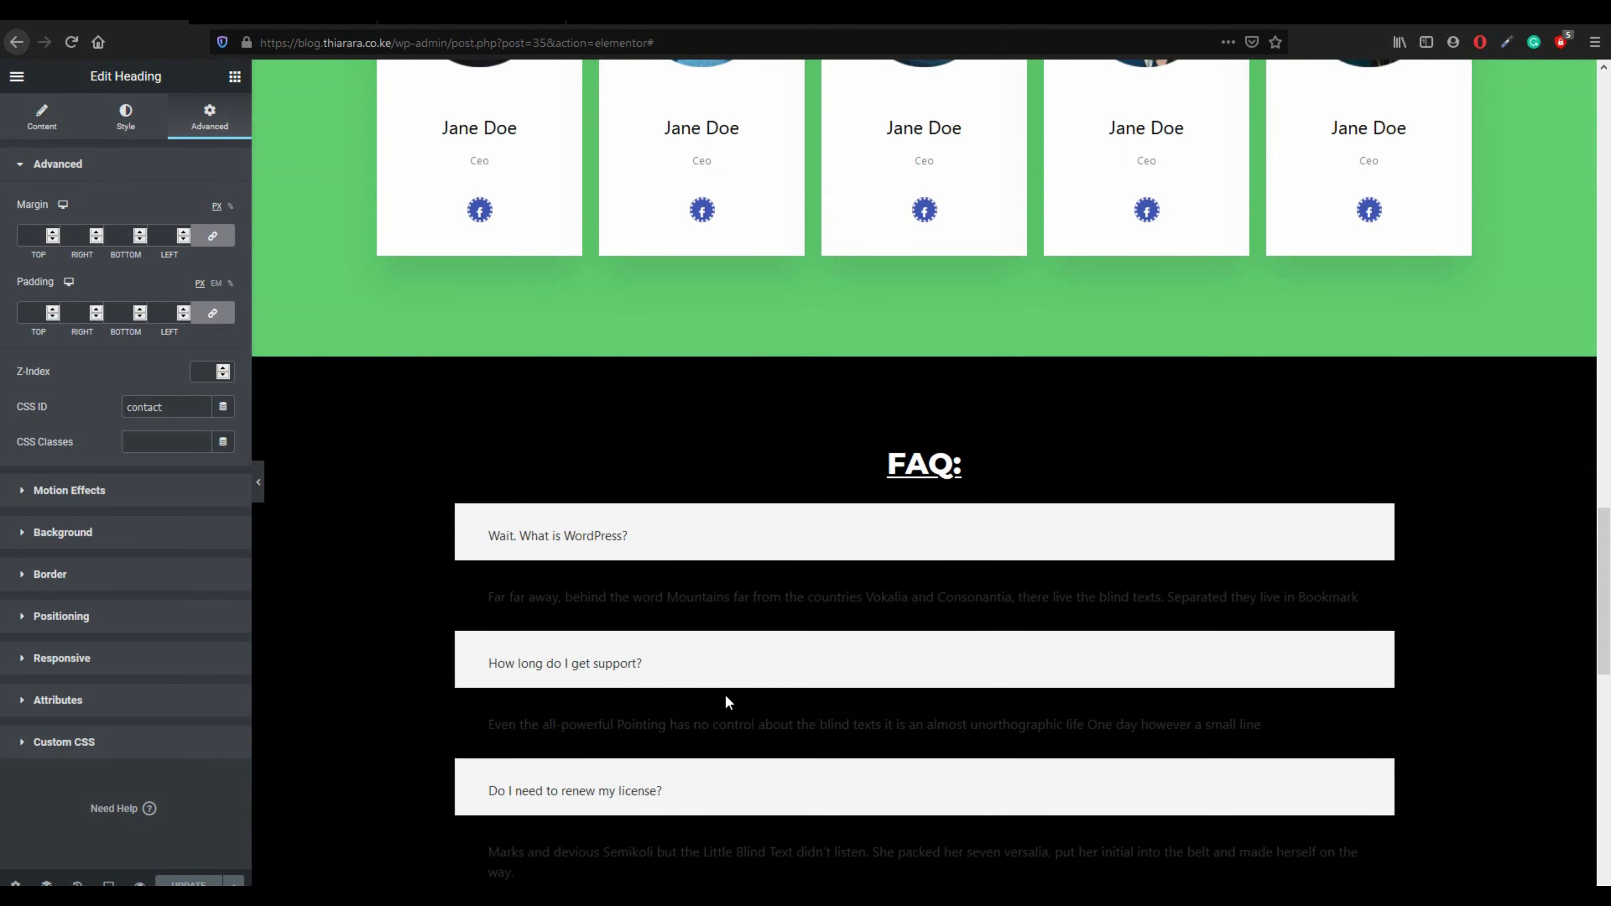
scroll(725, 694, "up", 5)
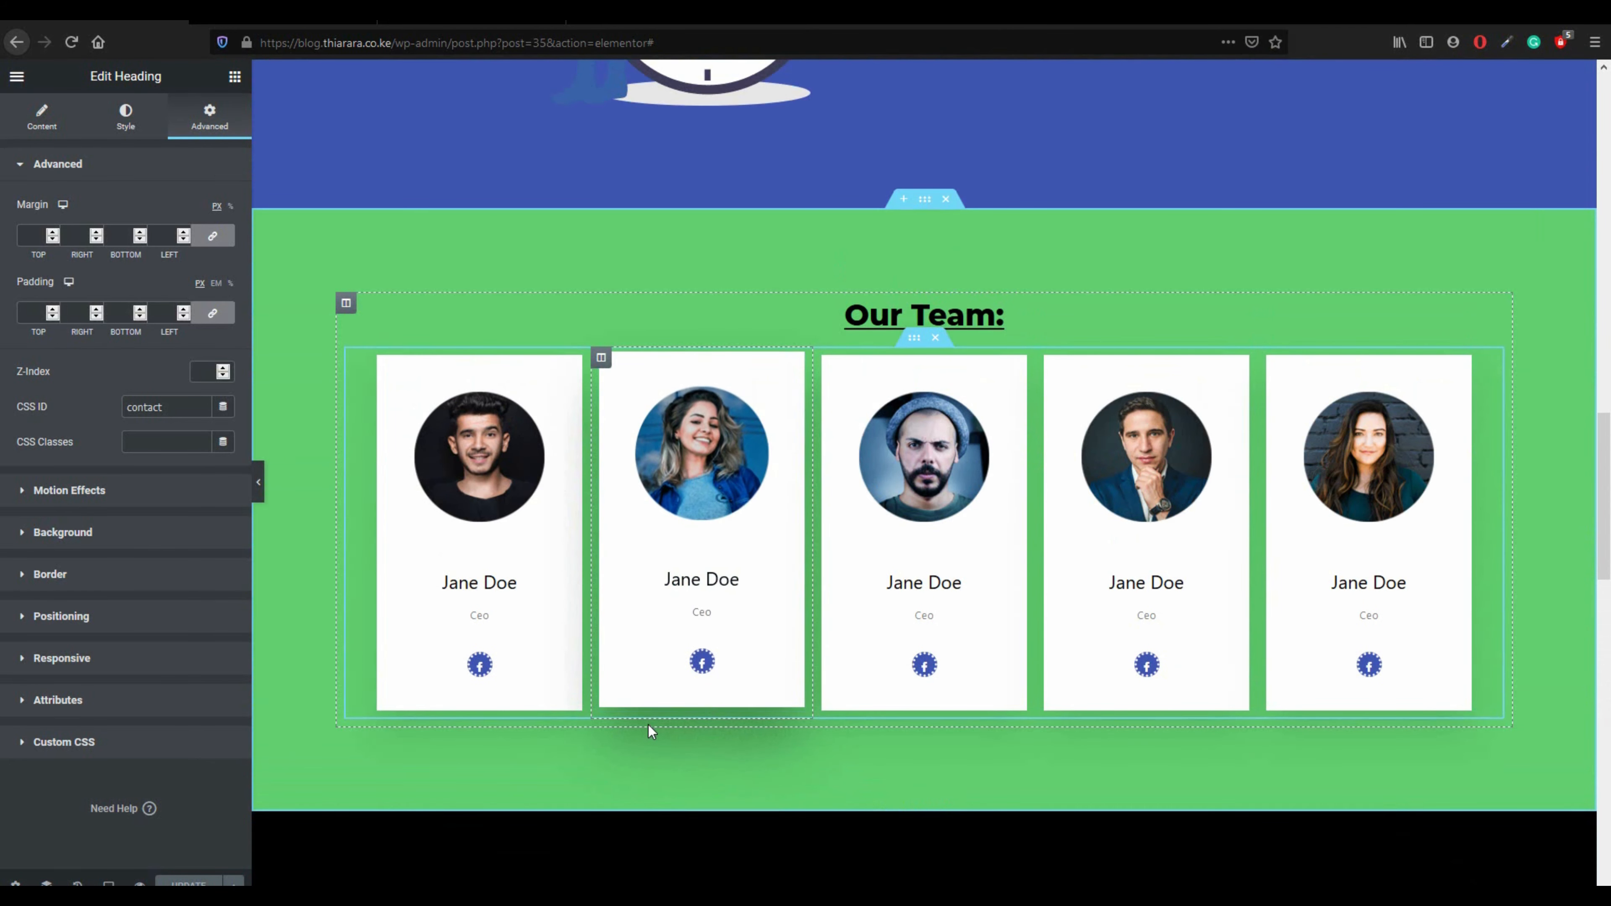
- Exit the page editor to the WordPress Pages list and switch to the browser tab with the WPForms overview
left_click(16, 77)
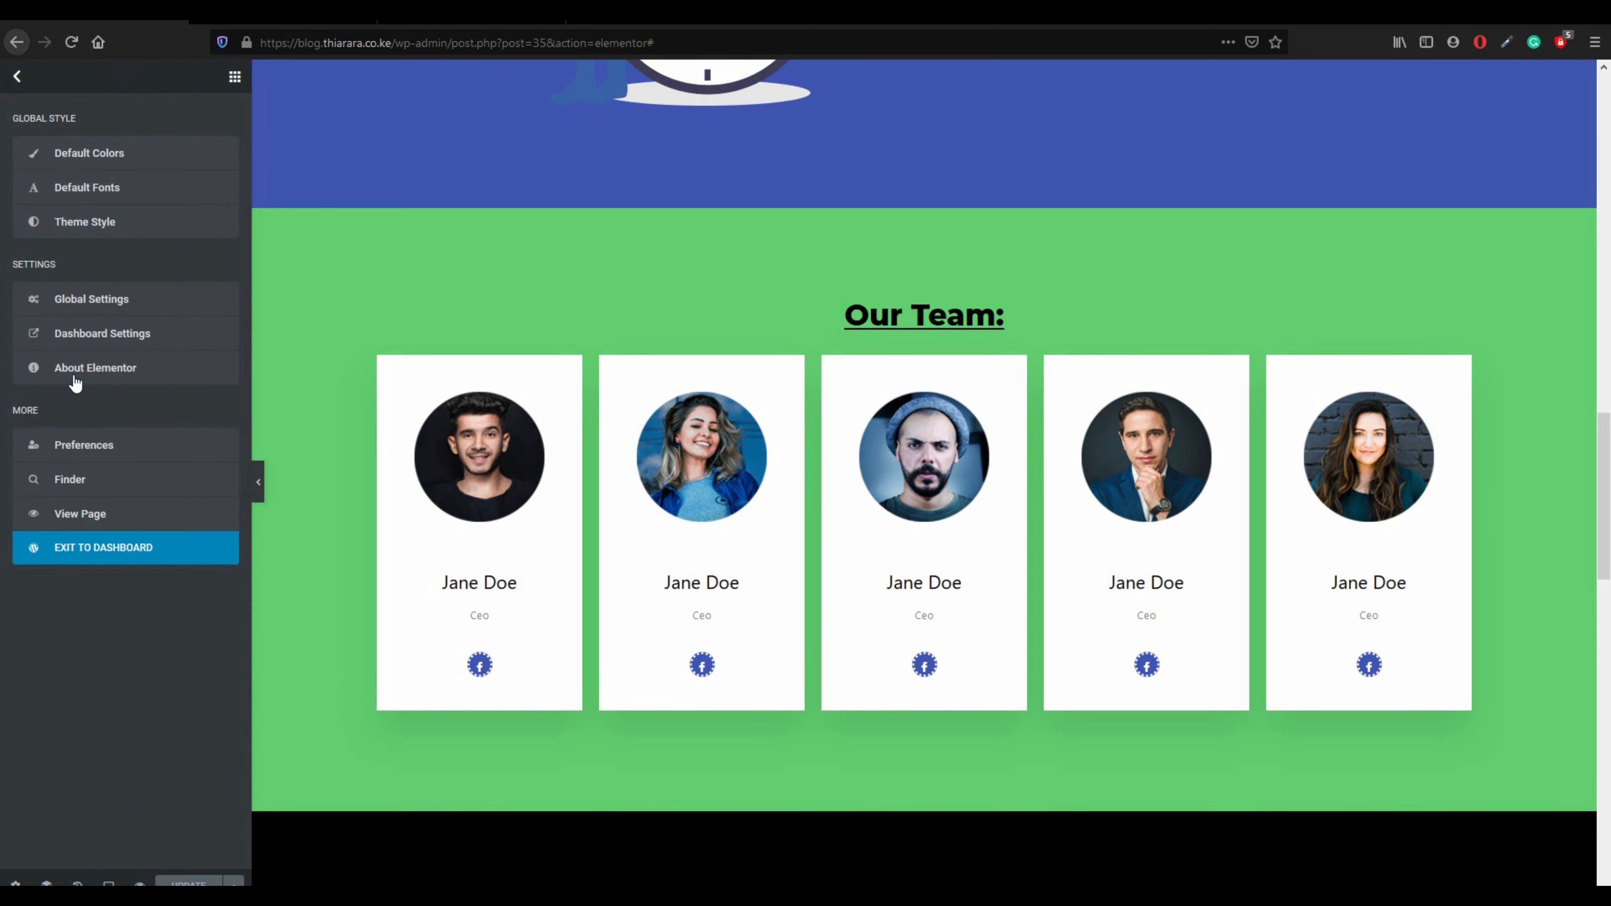
left_click(86, 547)
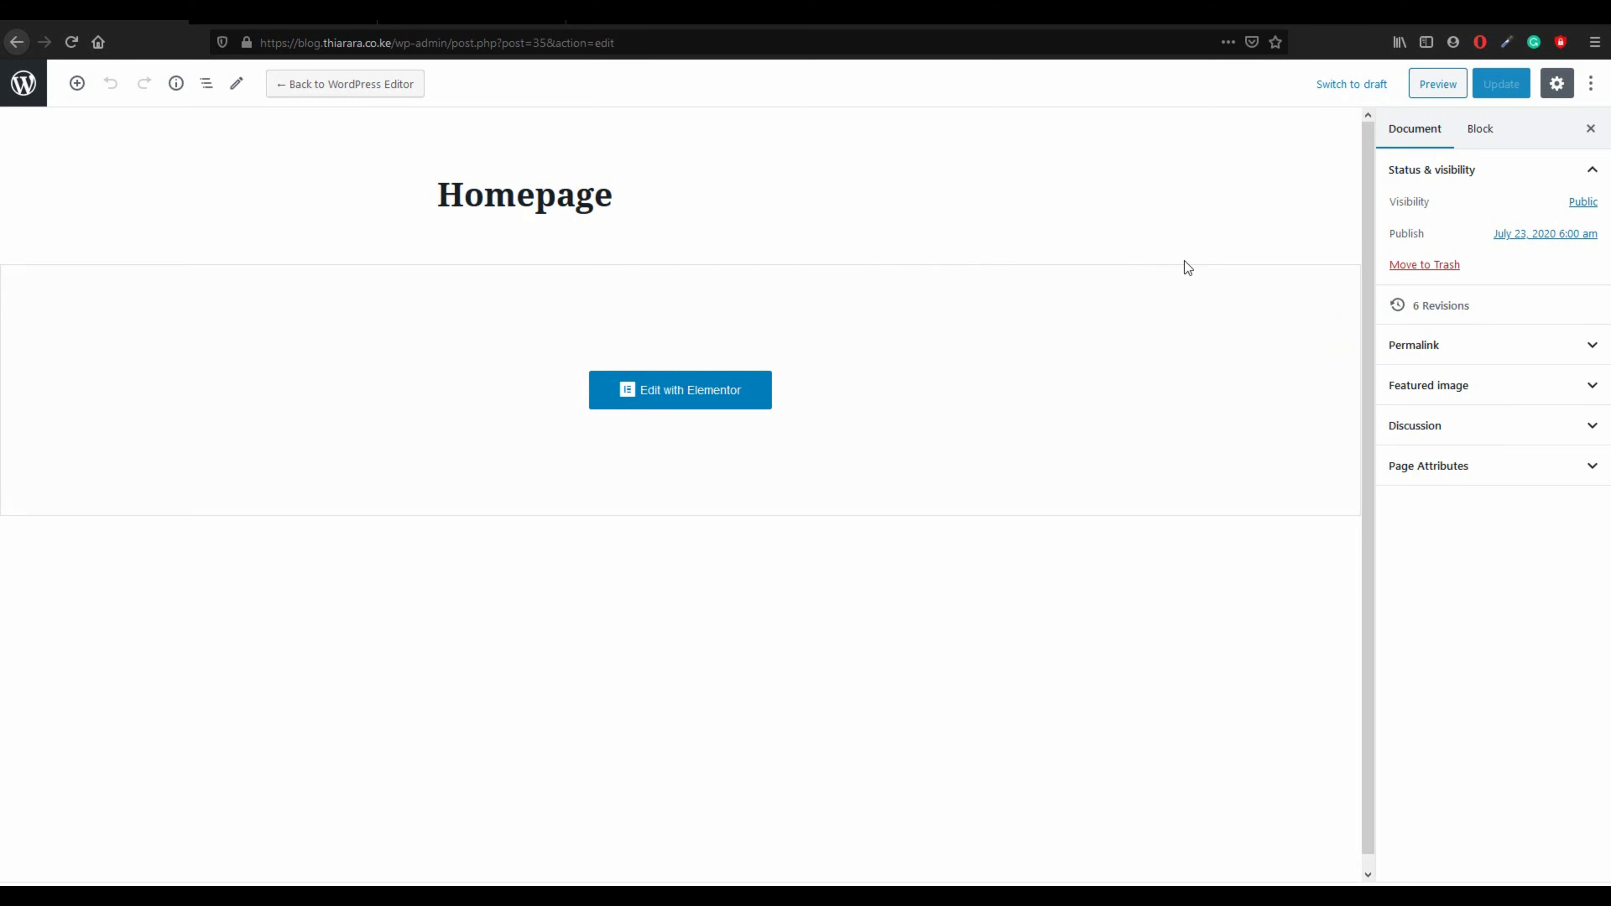
left_click(29, 99)
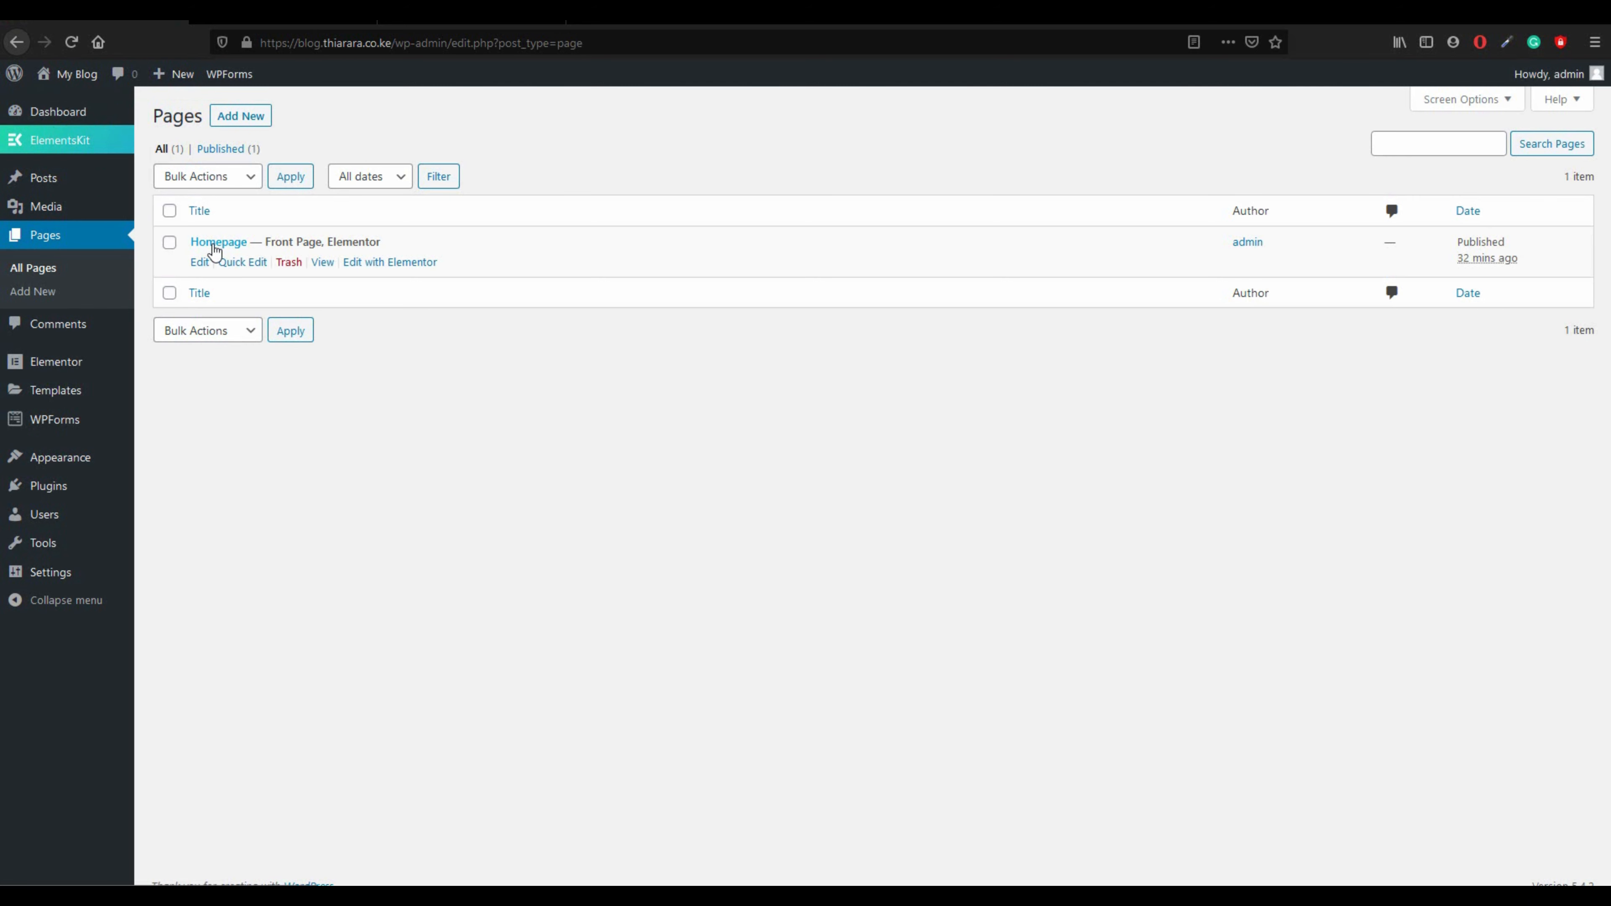
left_click(239, 20)
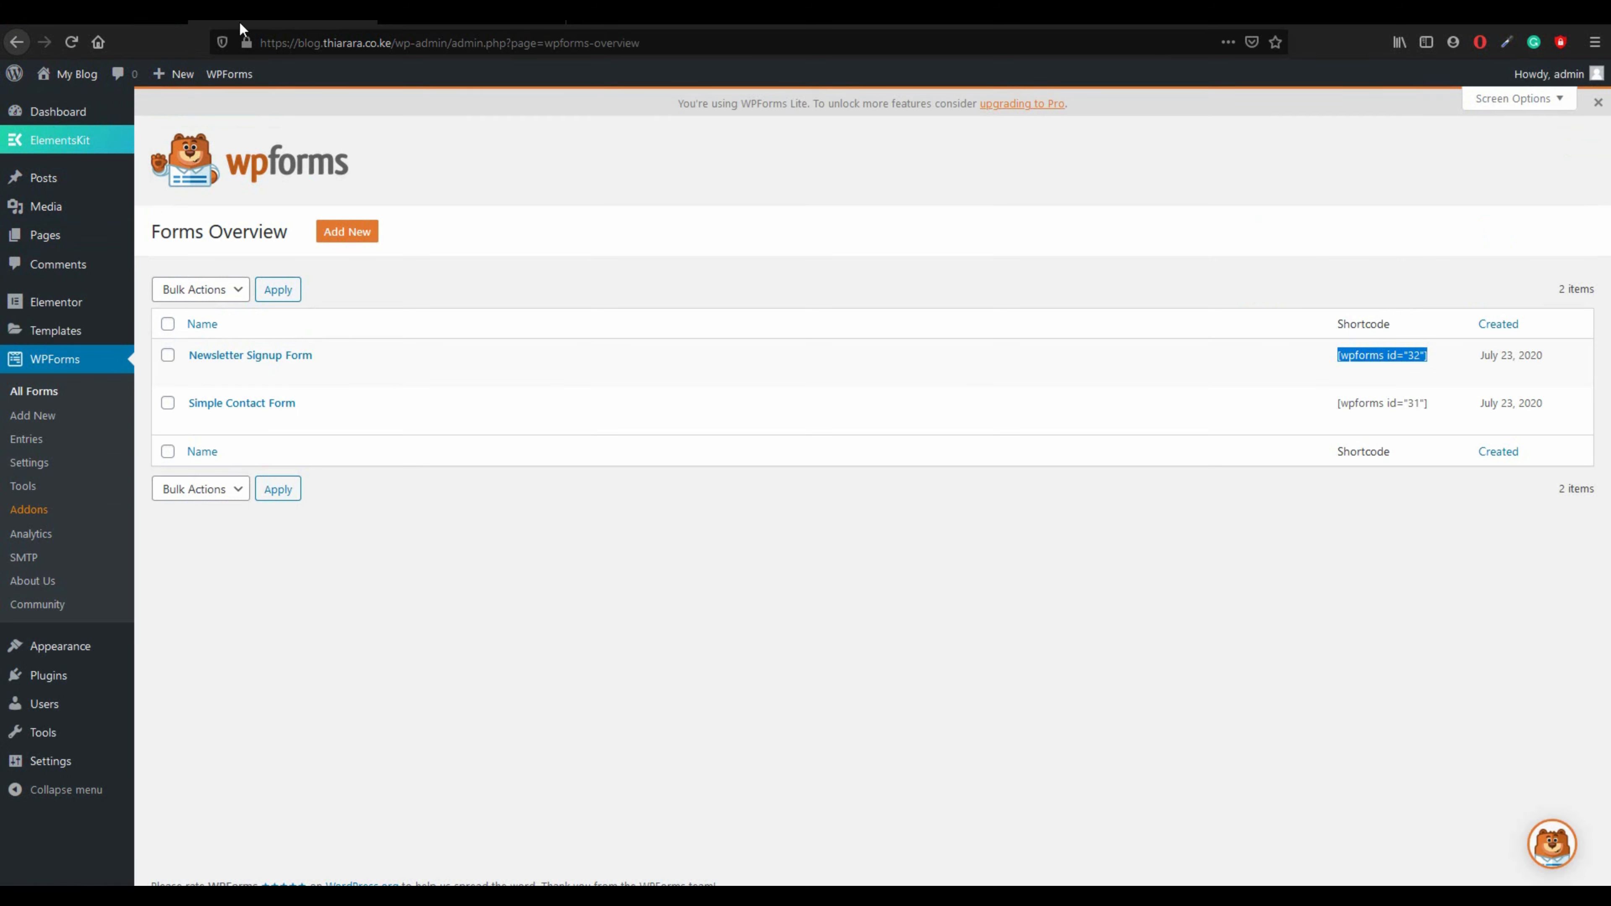
- Open the live site and review its sections from the header down to the contact forms and social icons
mouse_move(82, 83)
left_click(76, 82)
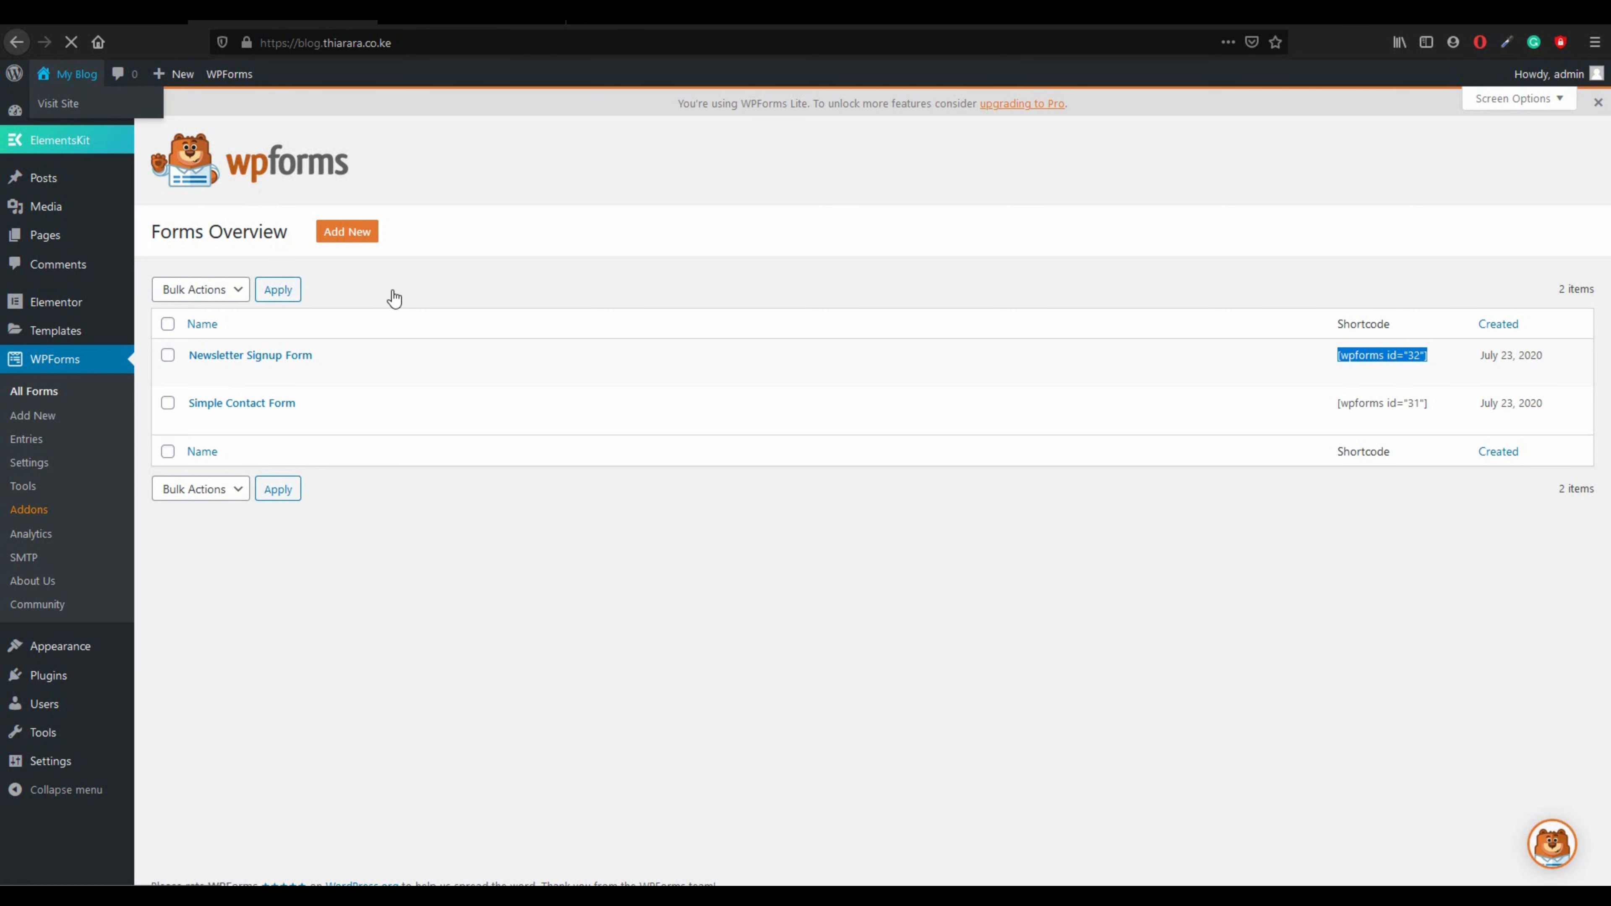
scroll(725, 309, "down", 8)
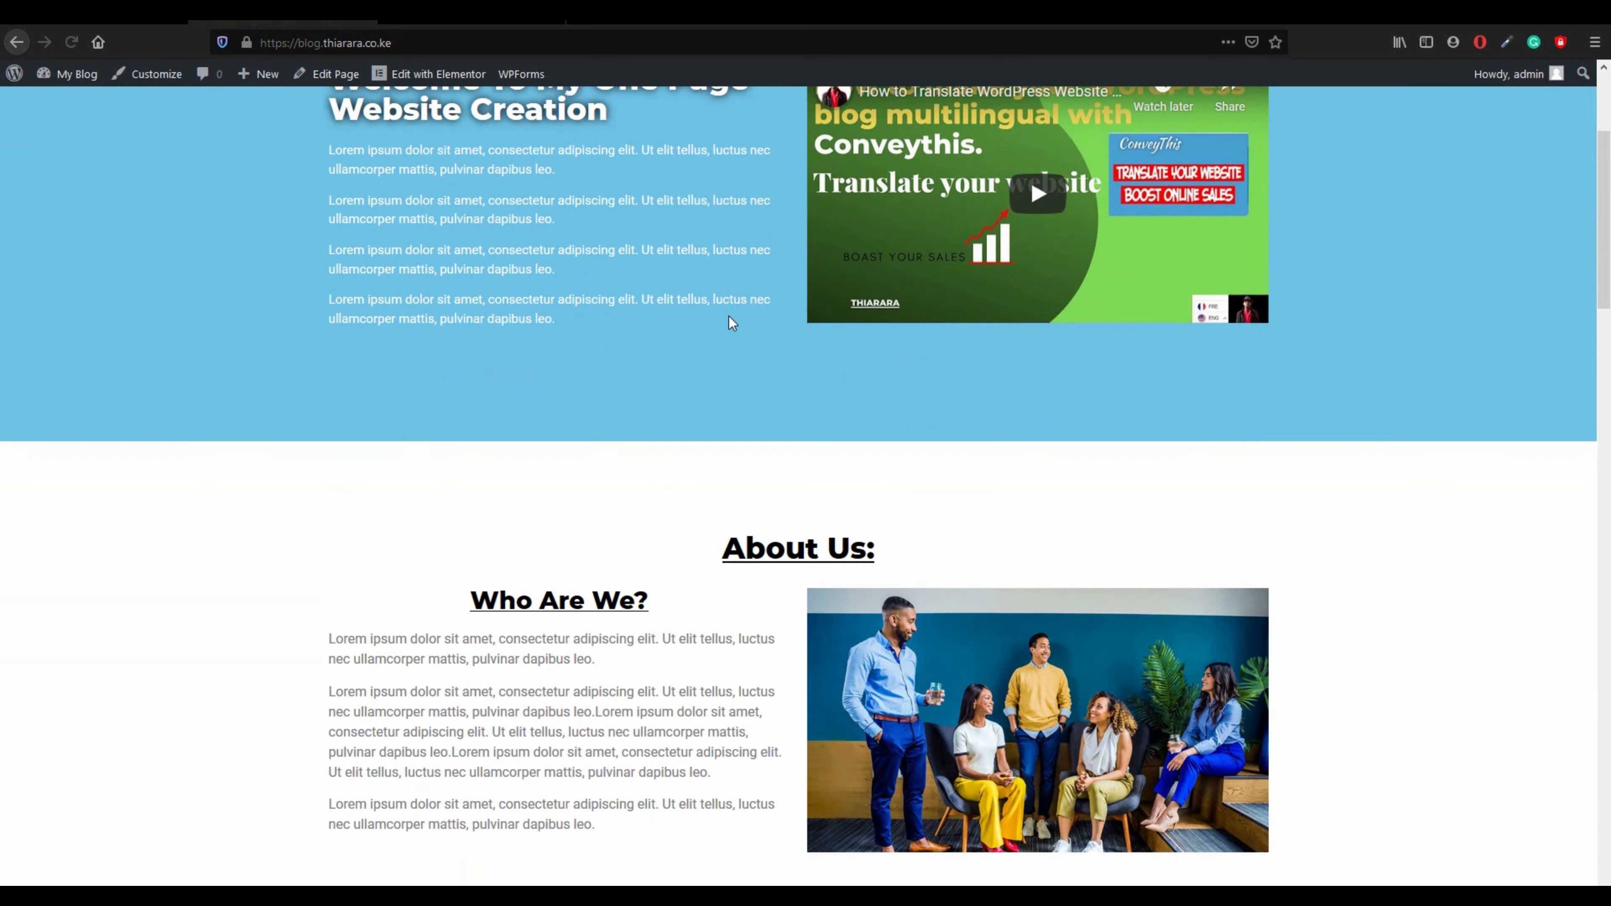
scroll(735, 328, "down", 15)
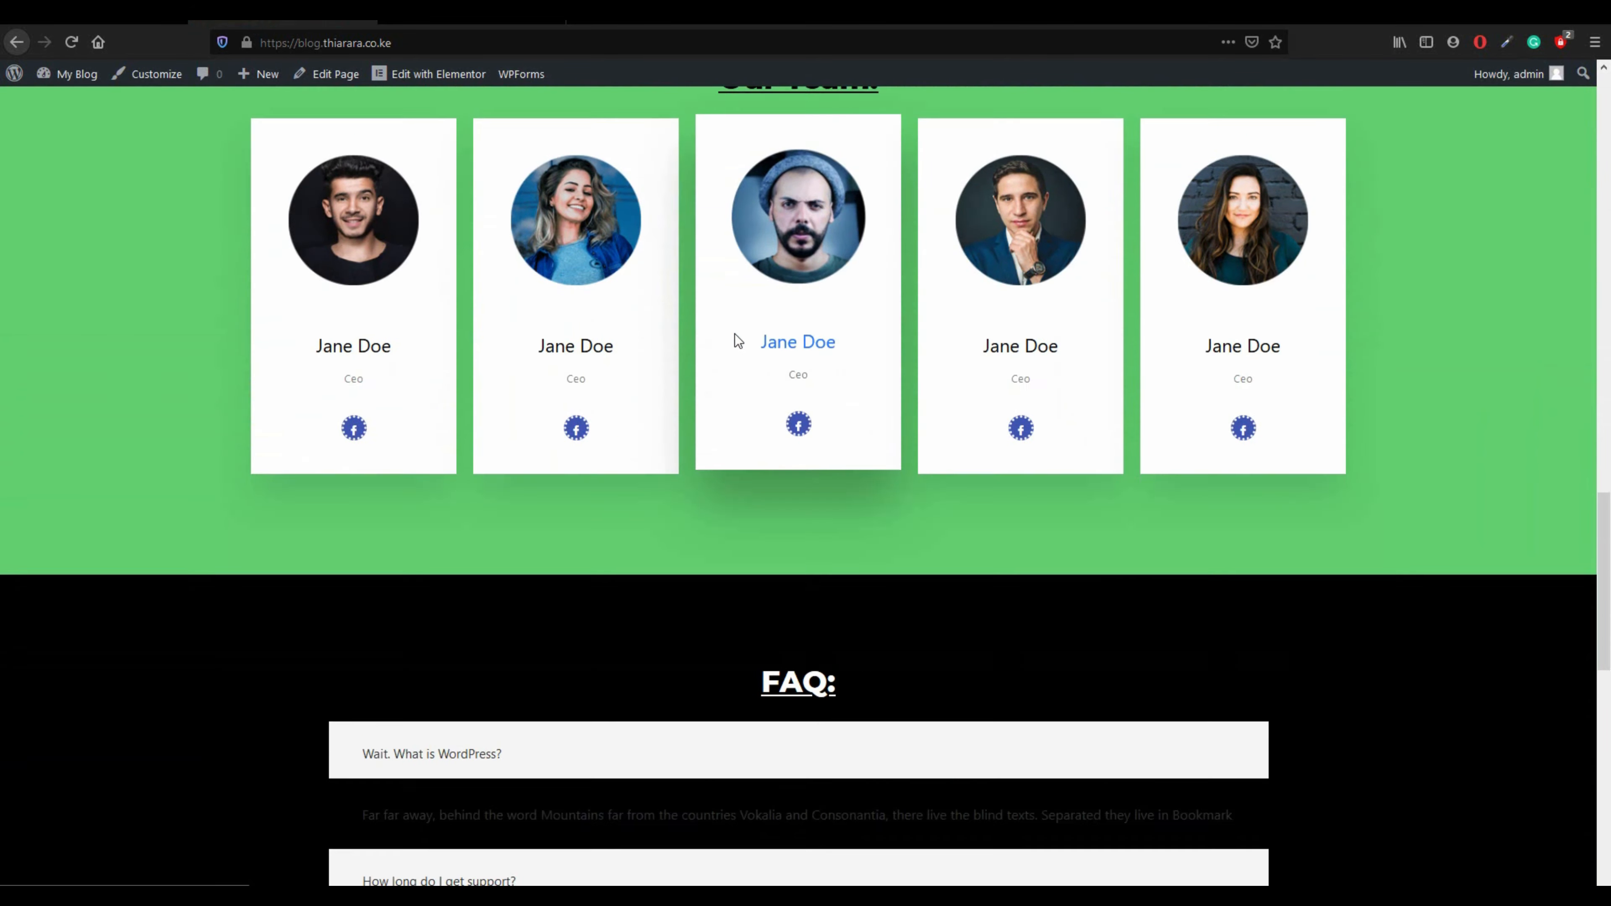
scroll(735, 335, "down", 5)
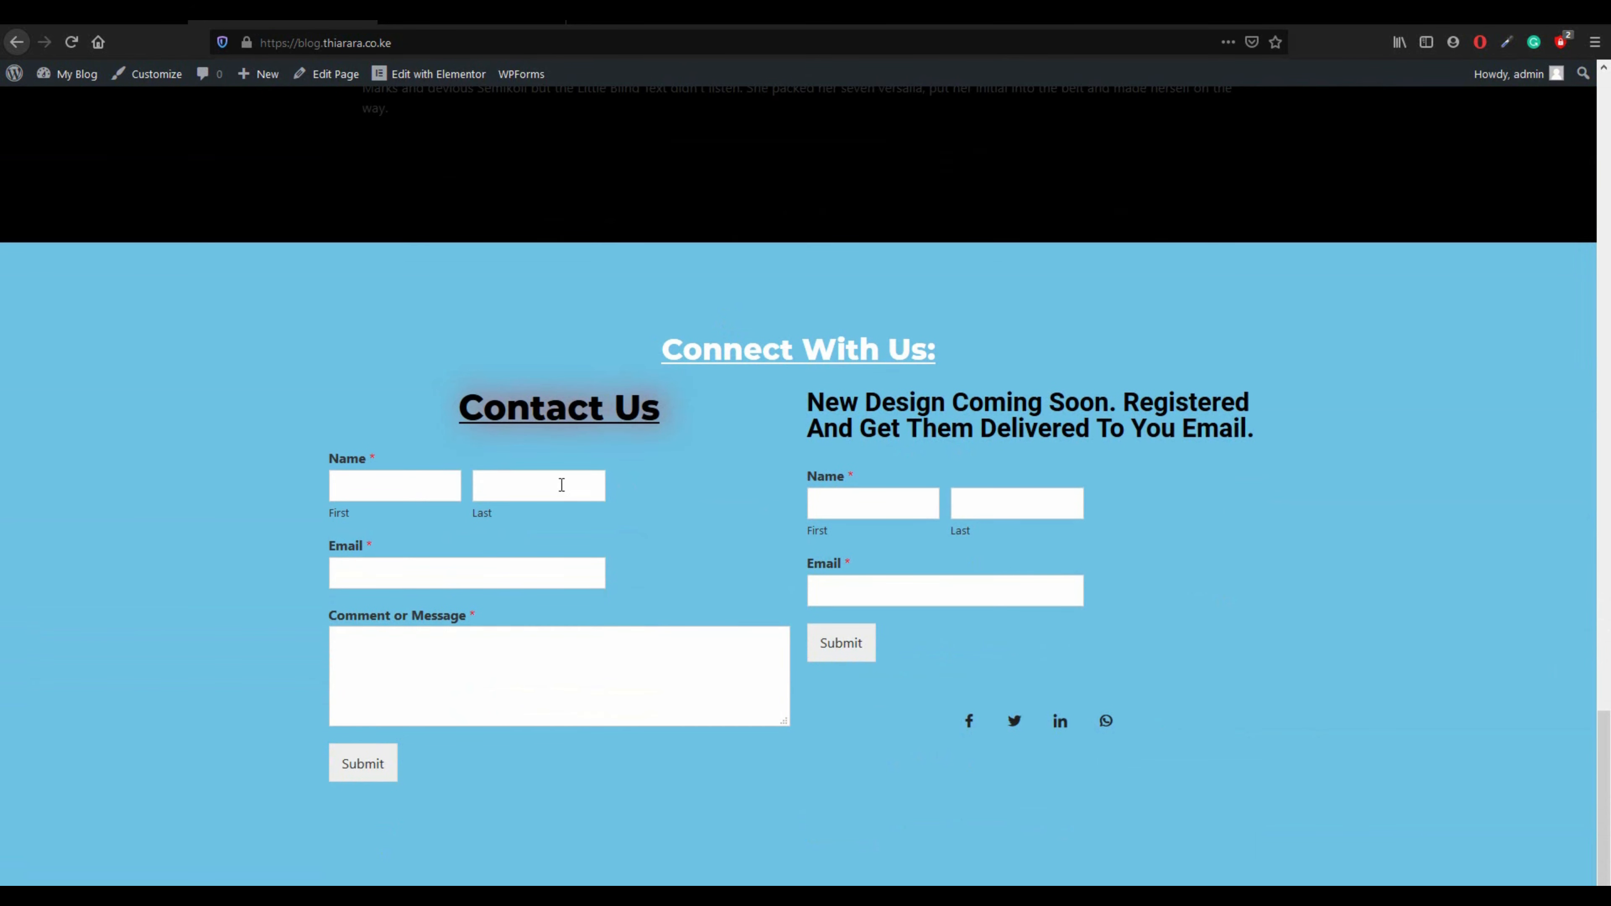
left_click(546, 490)
left_click(824, 505)
left_click(866, 593)
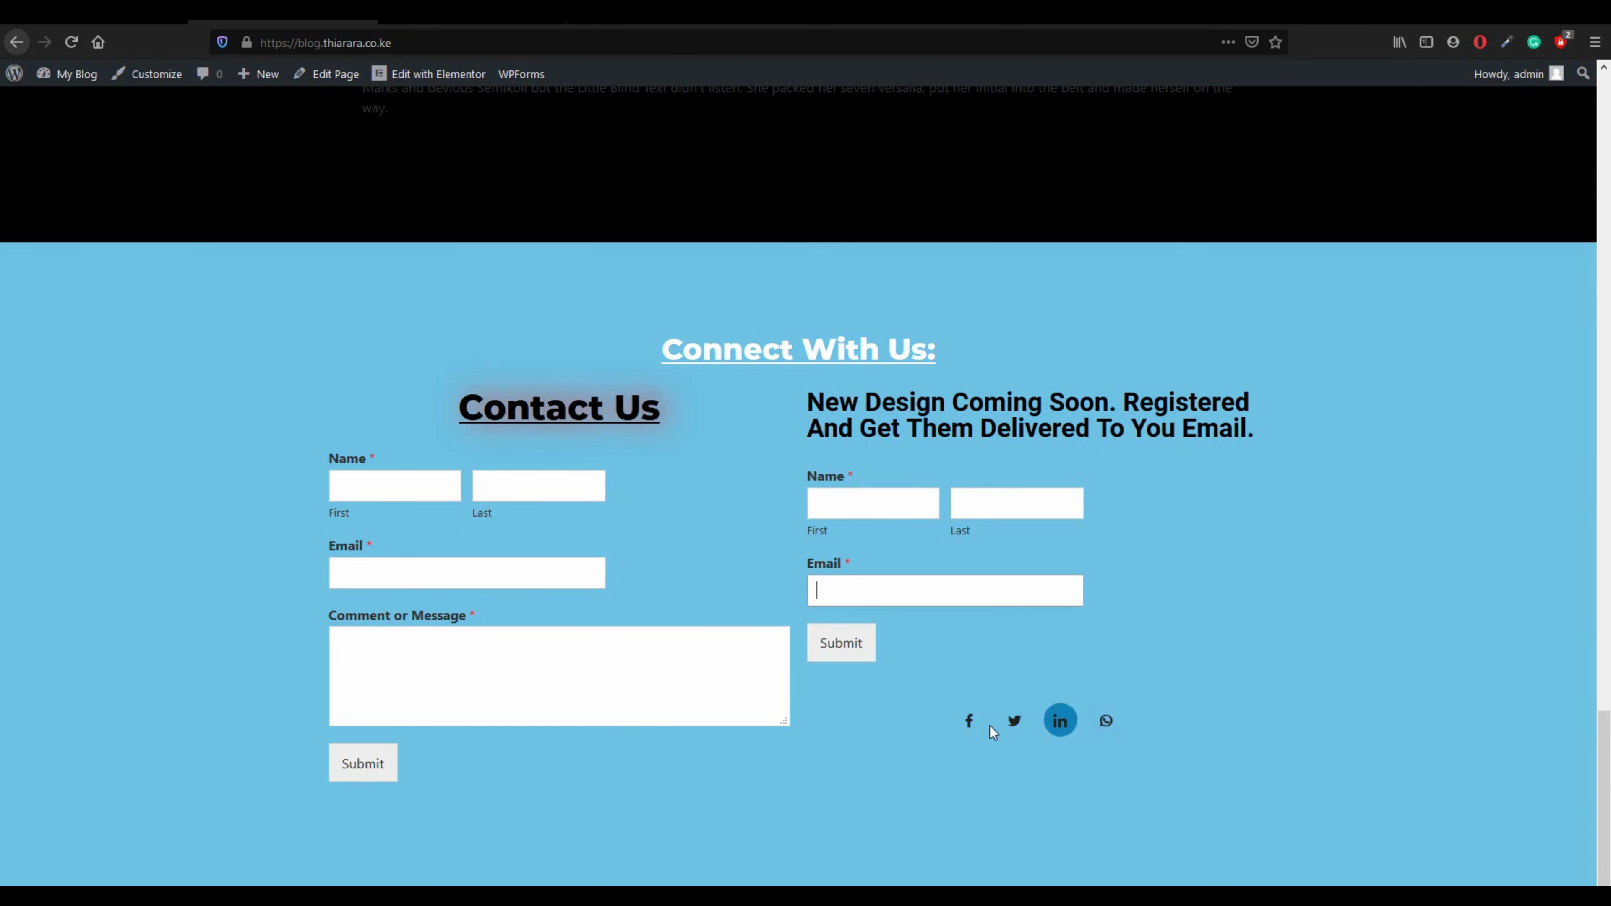
scroll(506, 592, "up", 20)
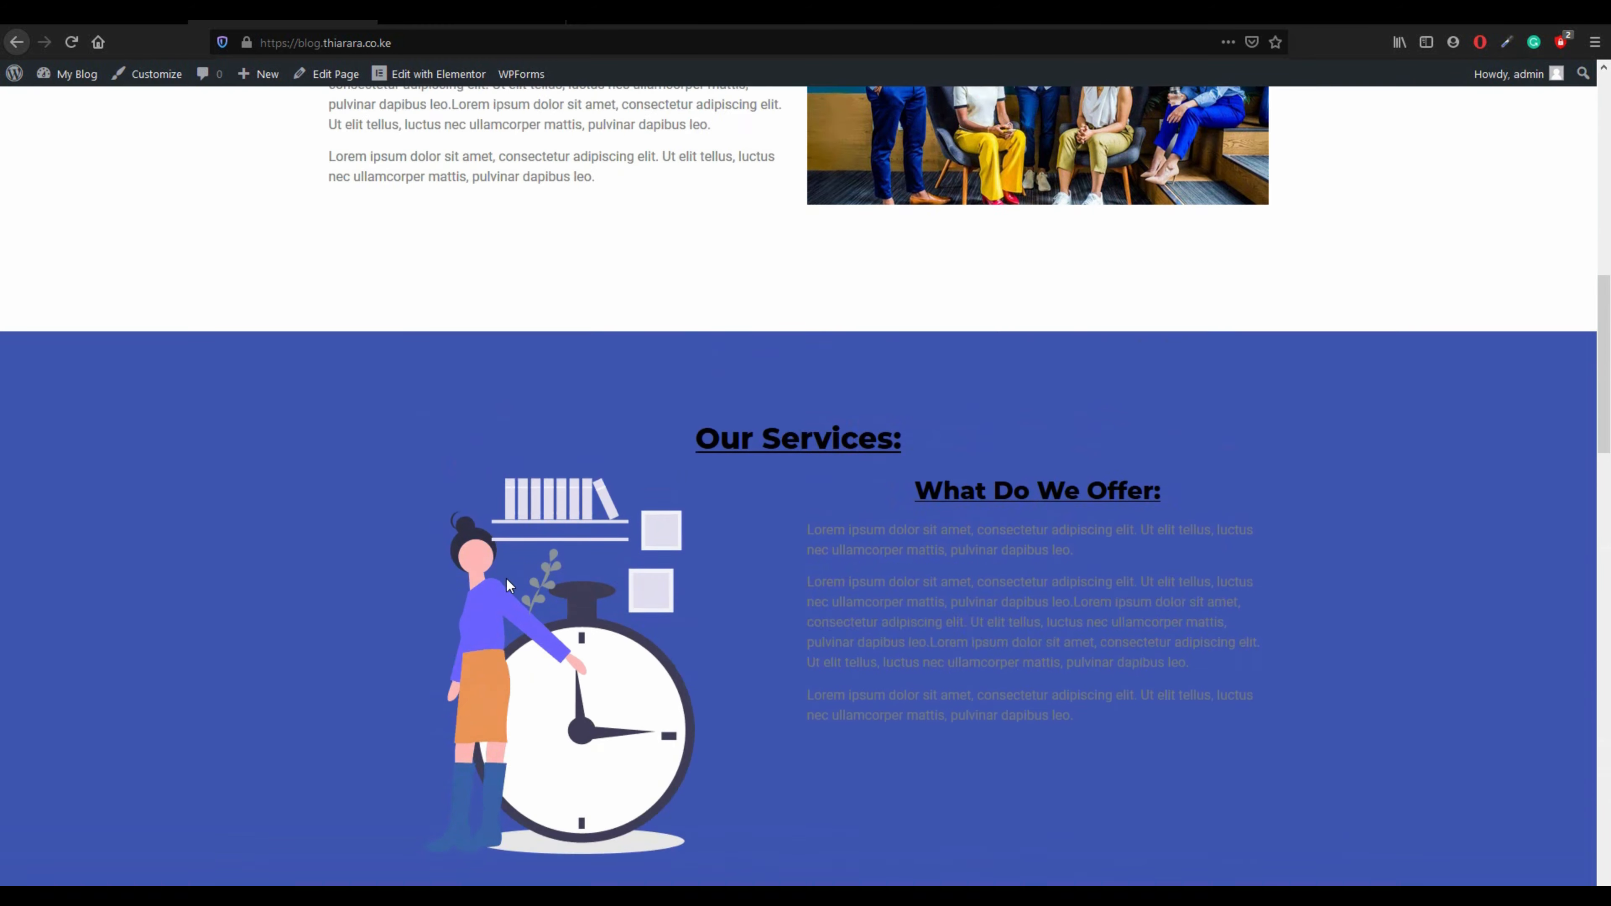
scroll(320, 343, "up", 5)
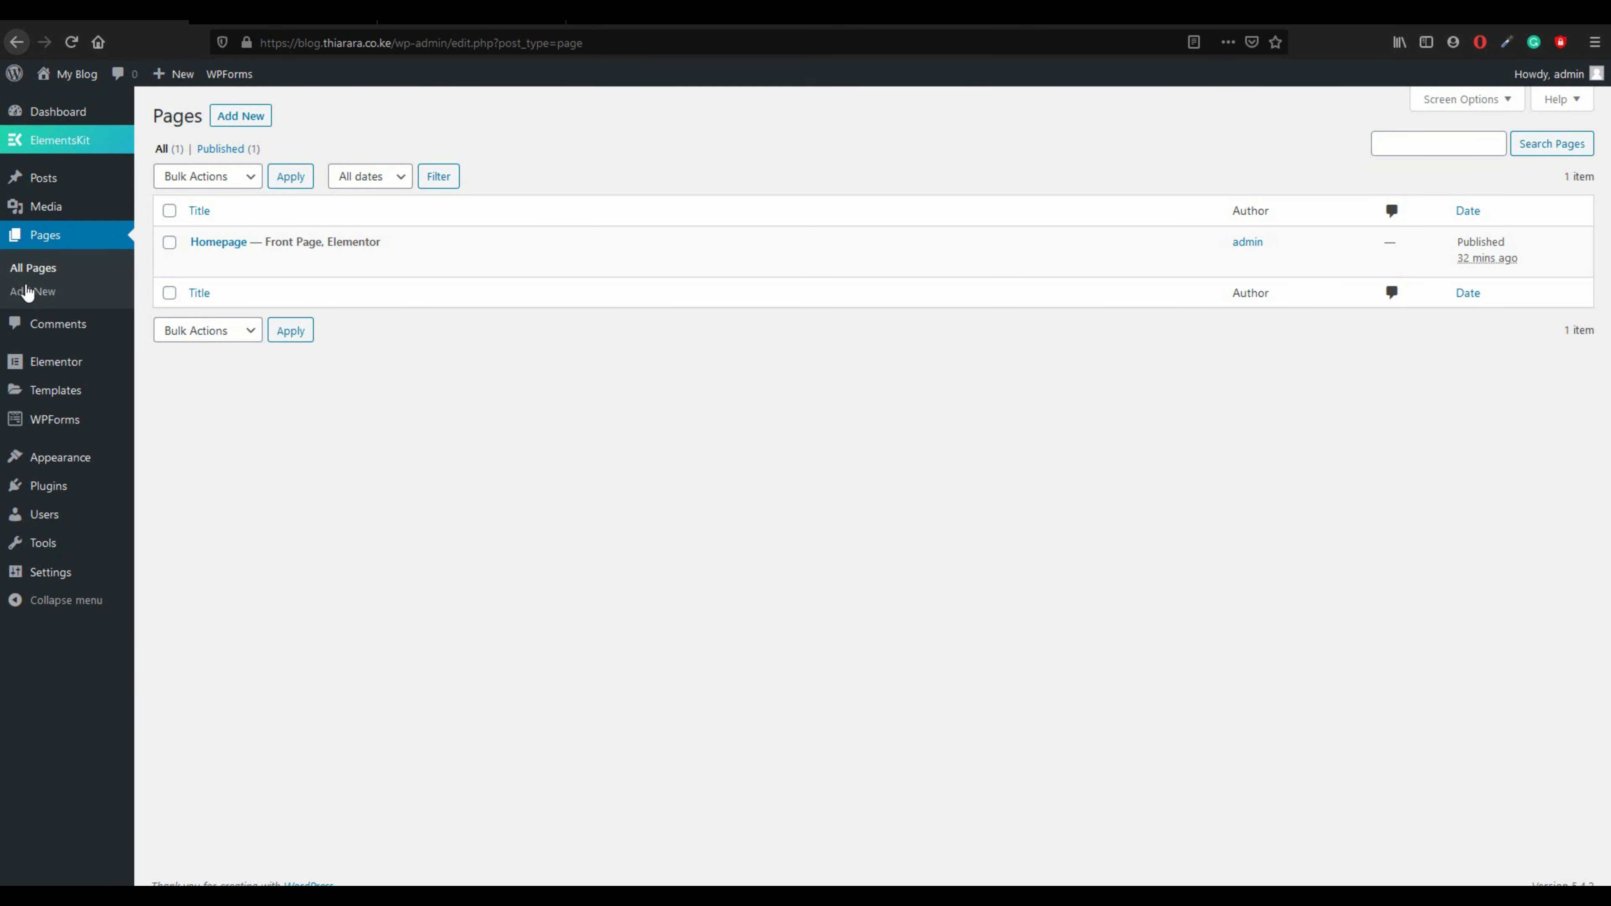
- Open the WordPress menu settings, rename the Primary menu to Main Menu and save it
mouse_move(61, 461)
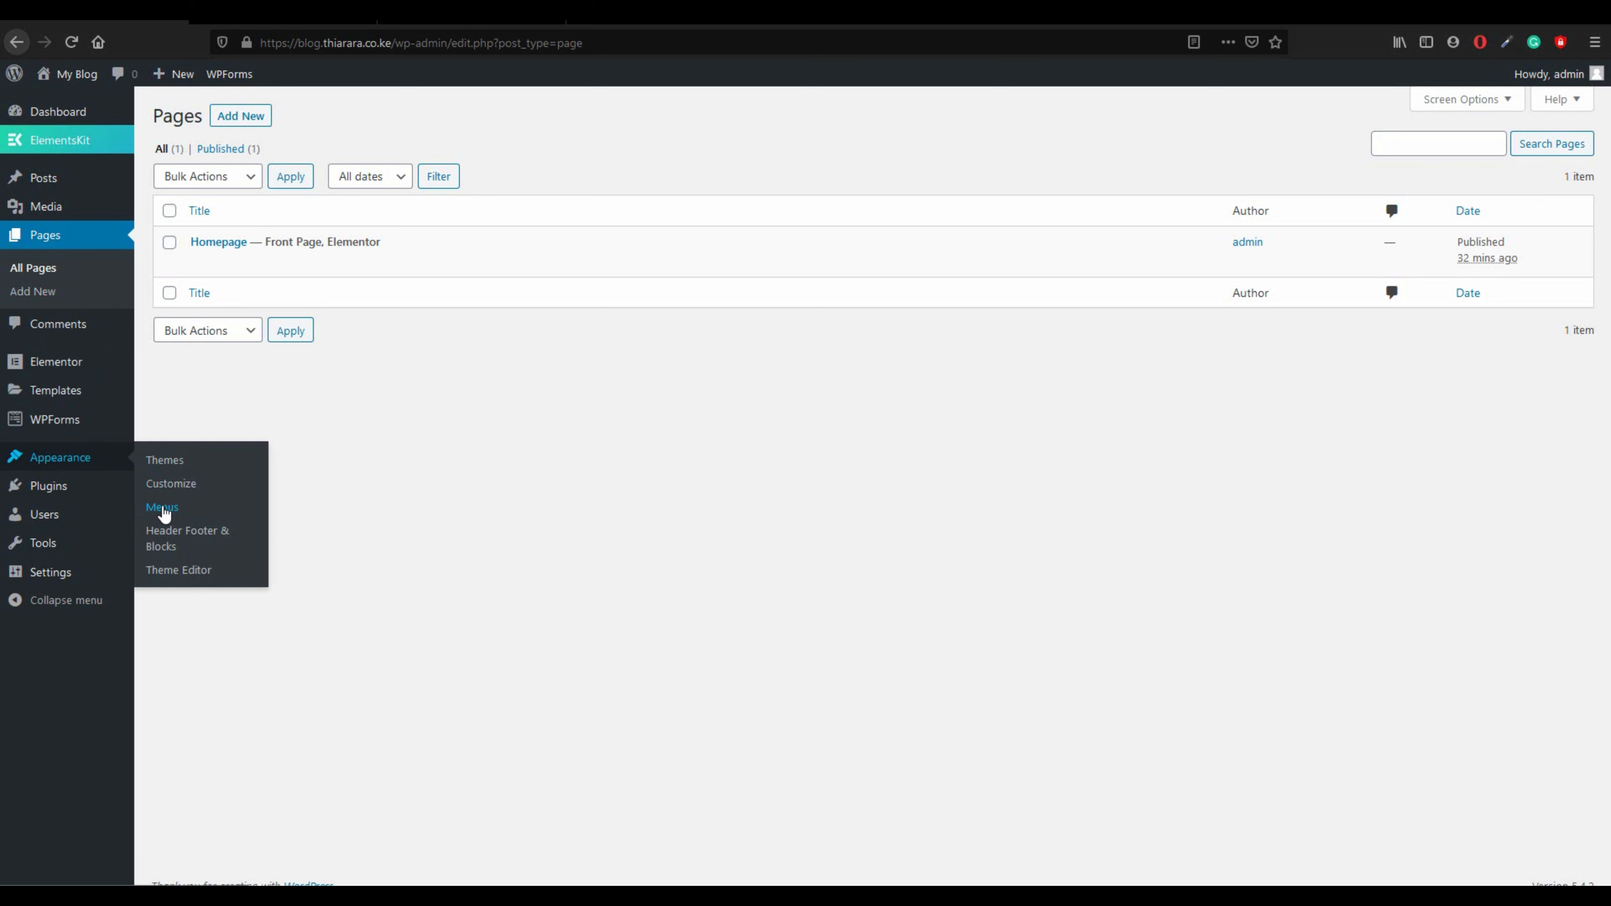
left_click(163, 512)
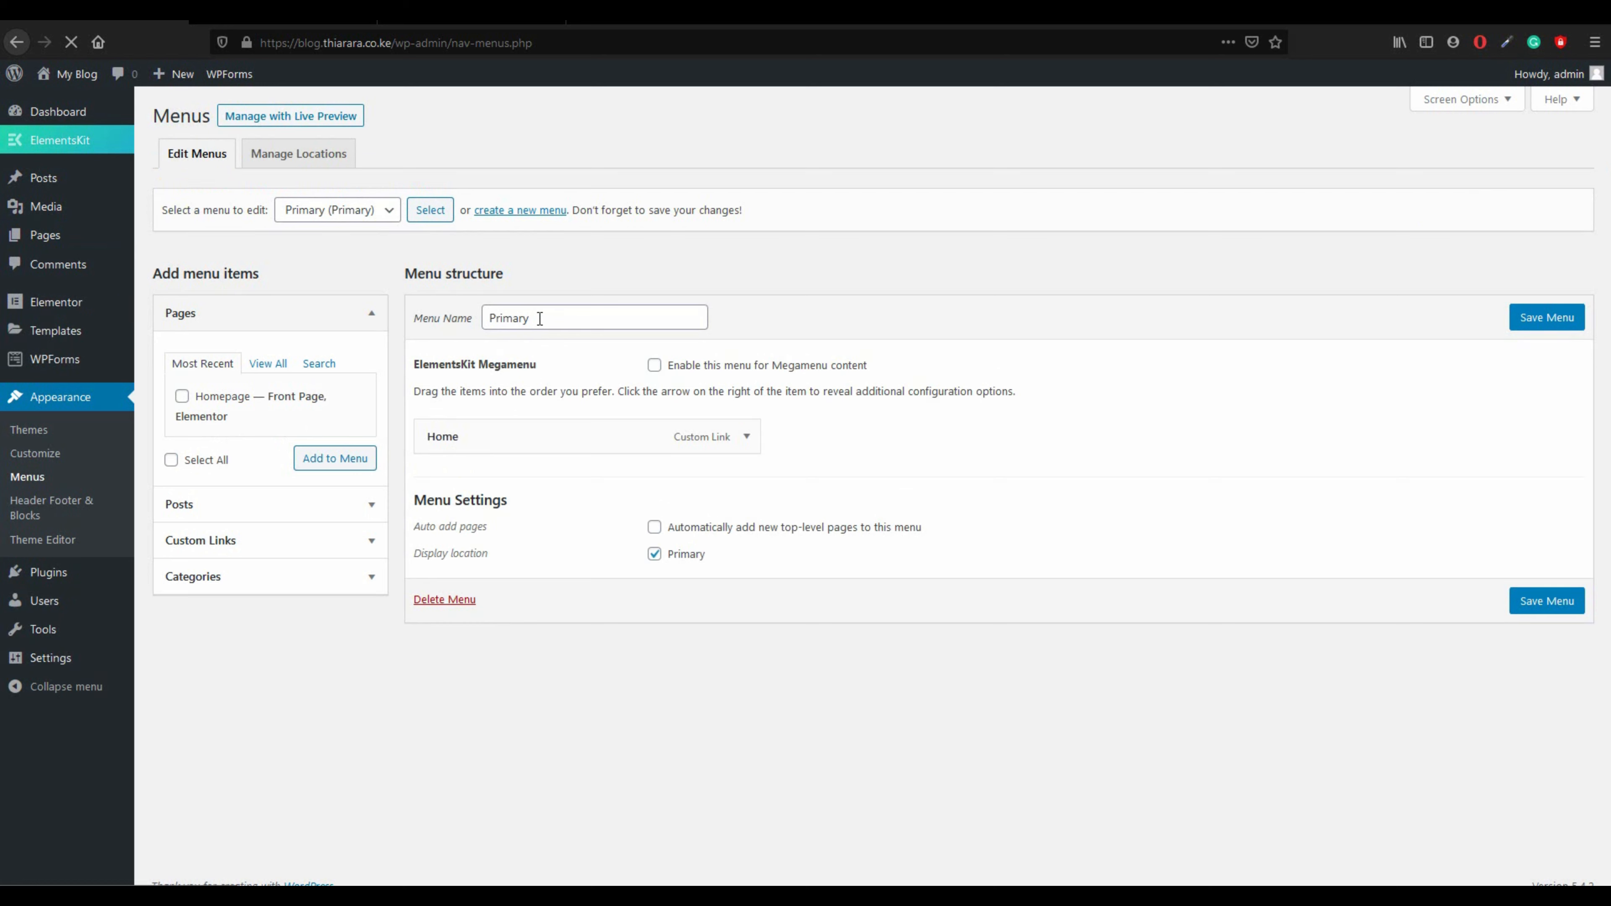
left_click_drag(540, 319, 454, 317)
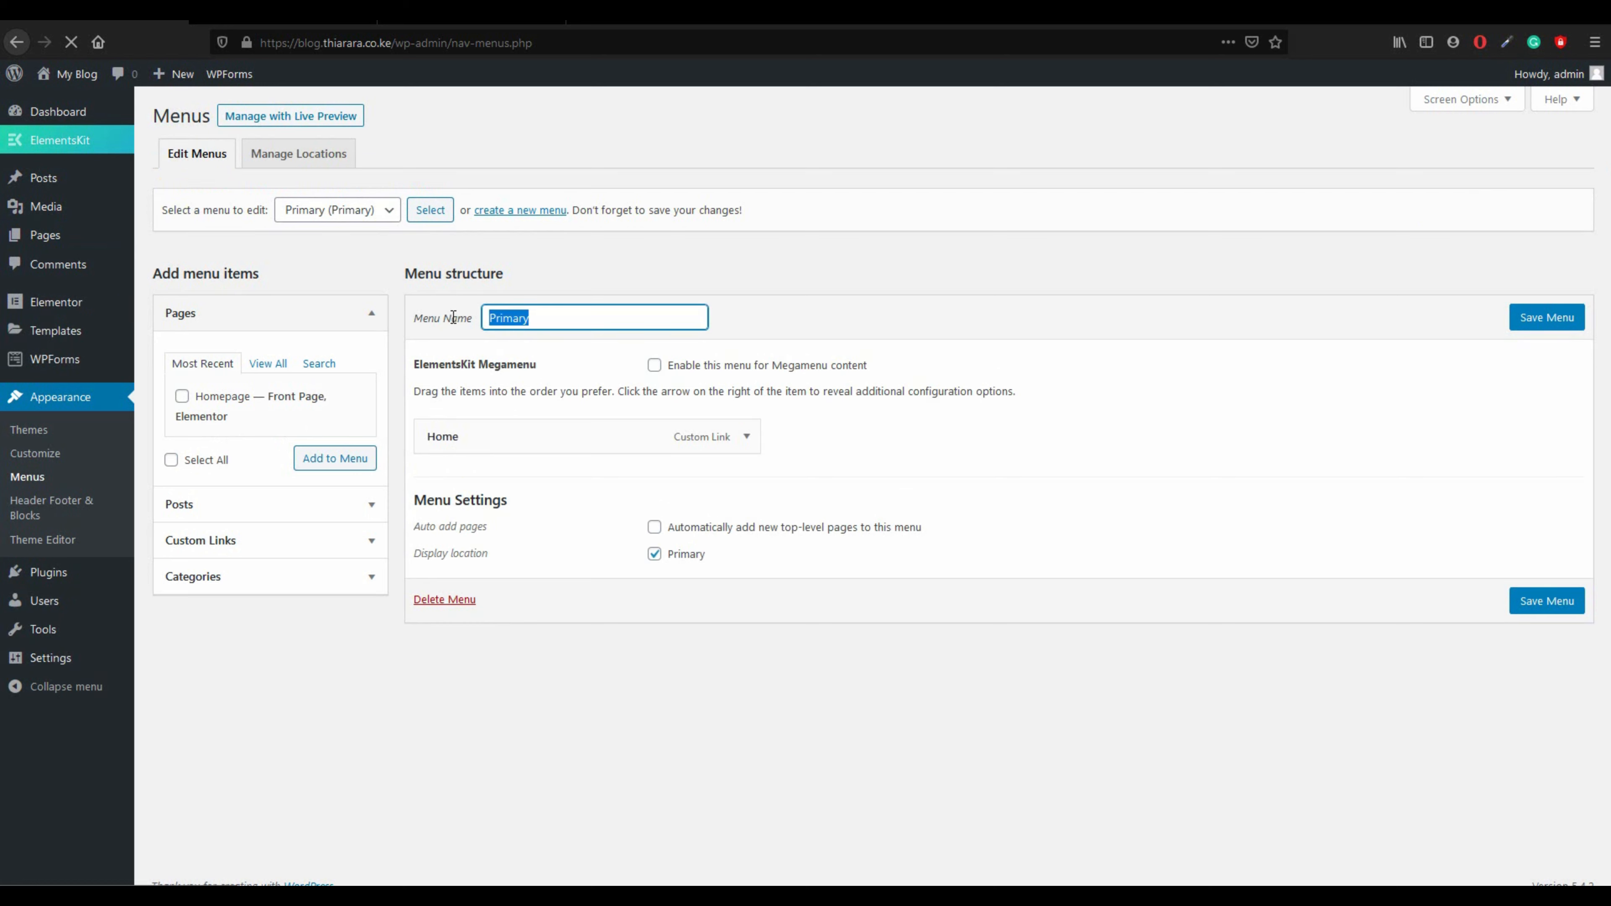
type("ma")
key("Return")
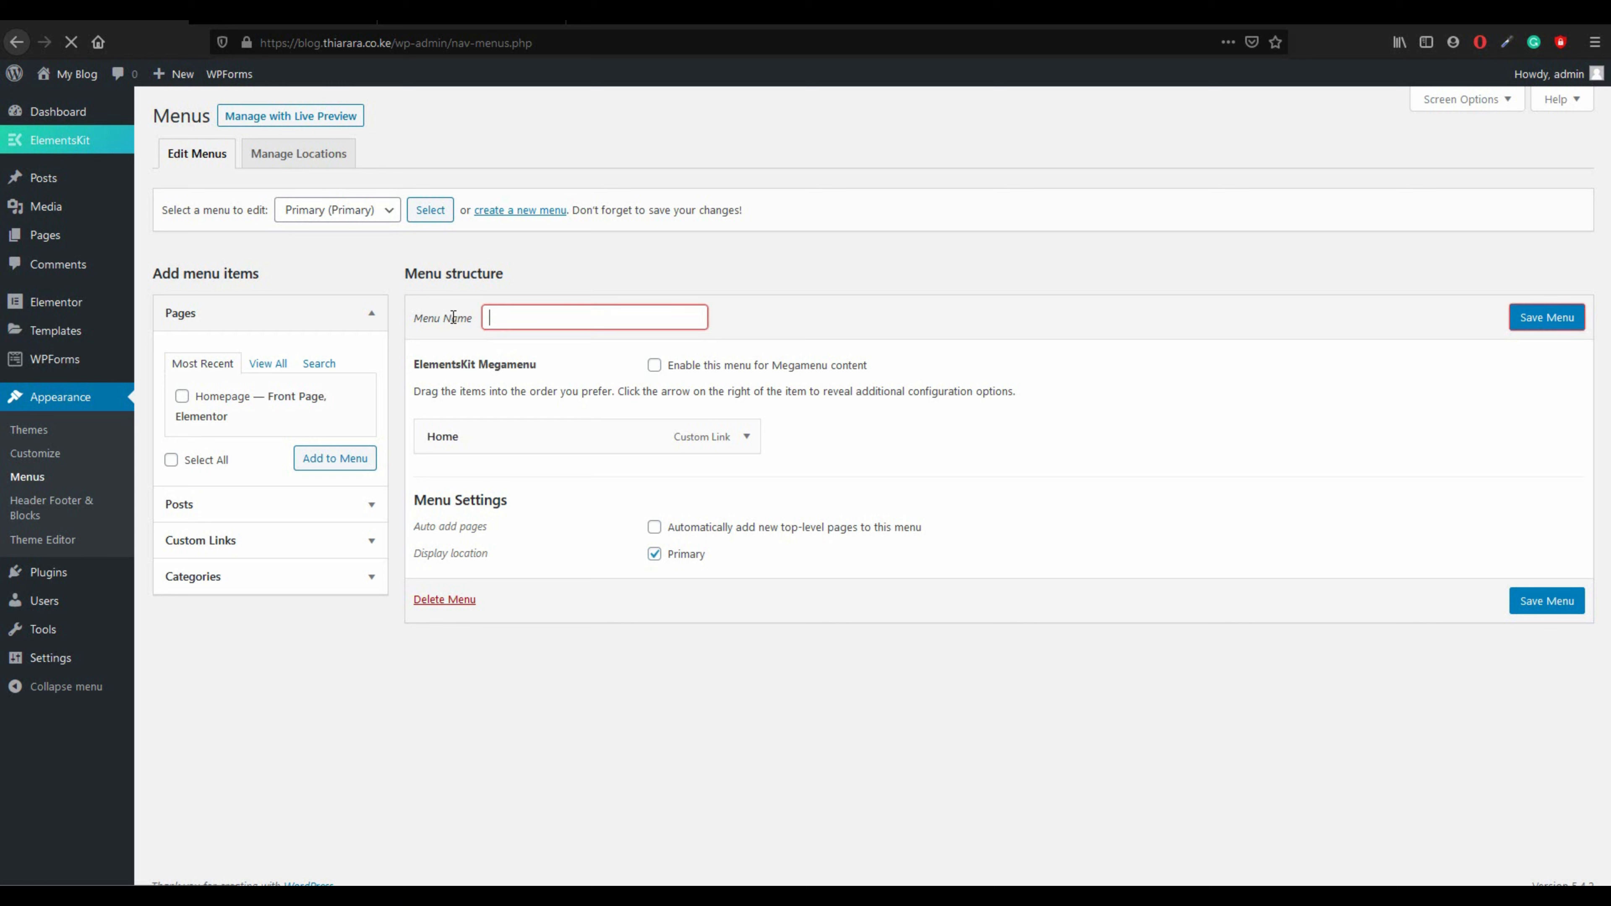
type("Main")
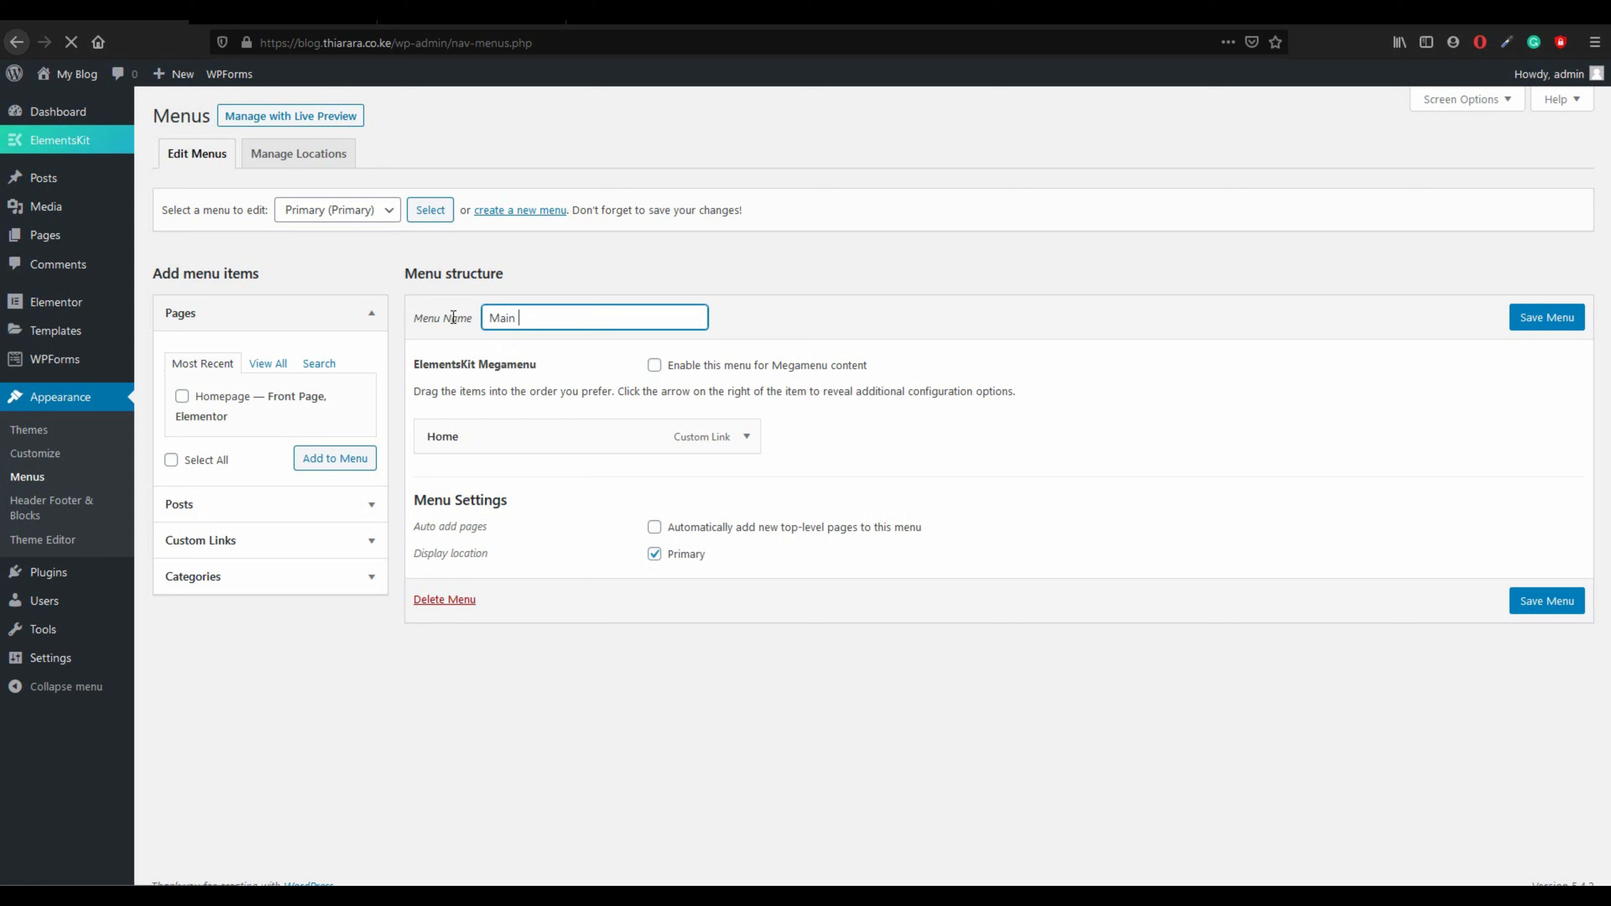
type(" Menu")
left_click(1511, 316)
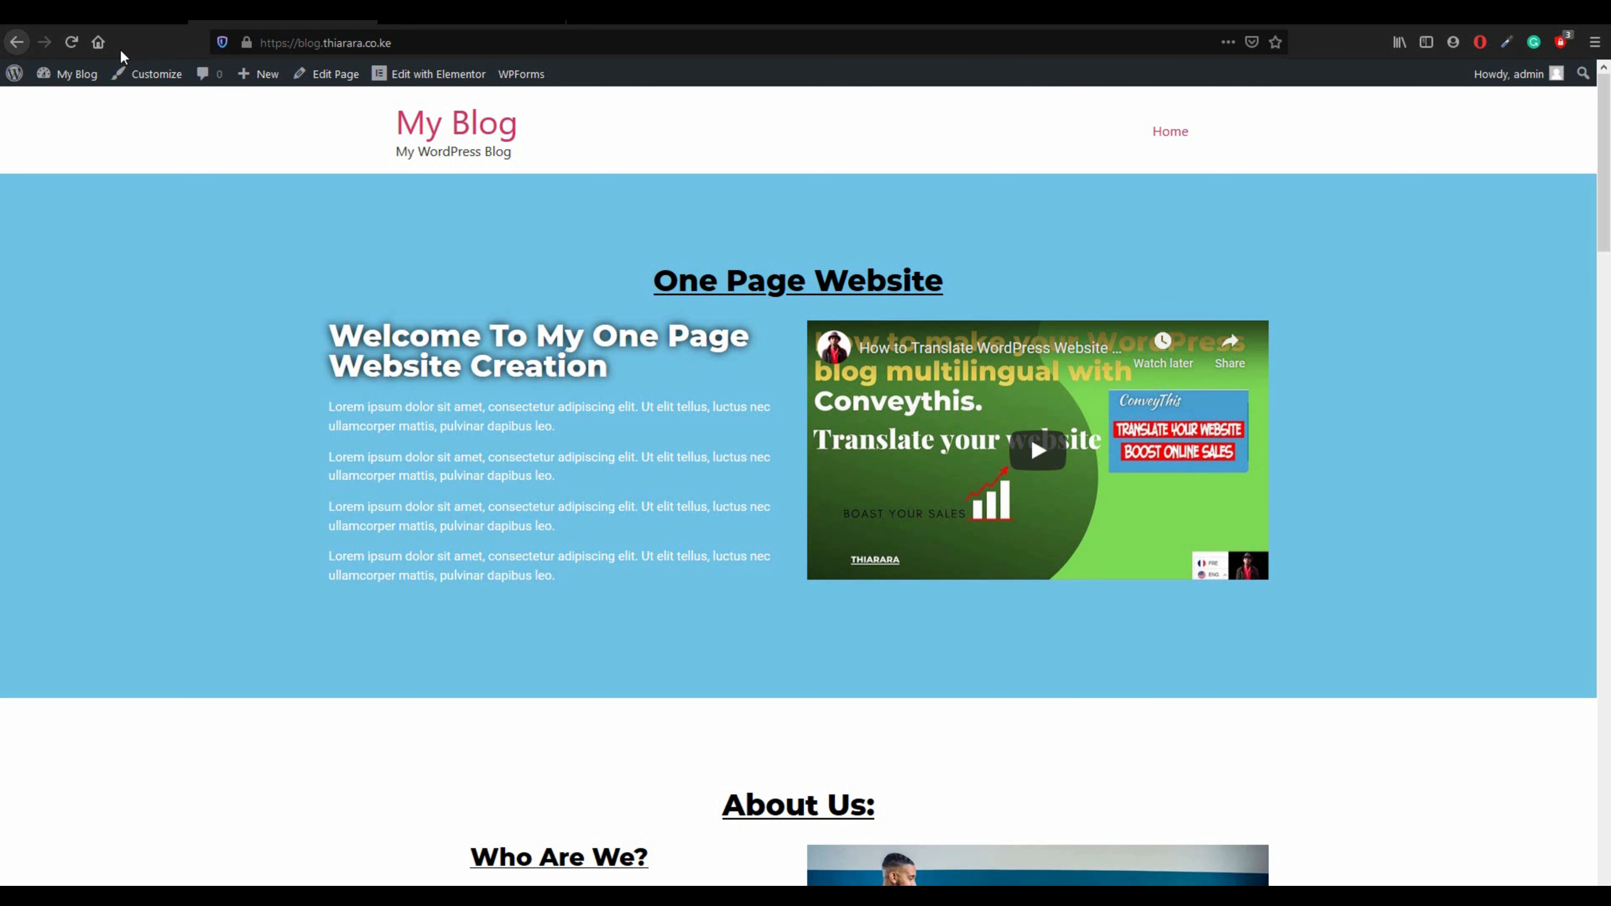
- Go from the live site to the WordPress Pages list and open the Homepage in the Elementor editor
mouse_move(73, 75)
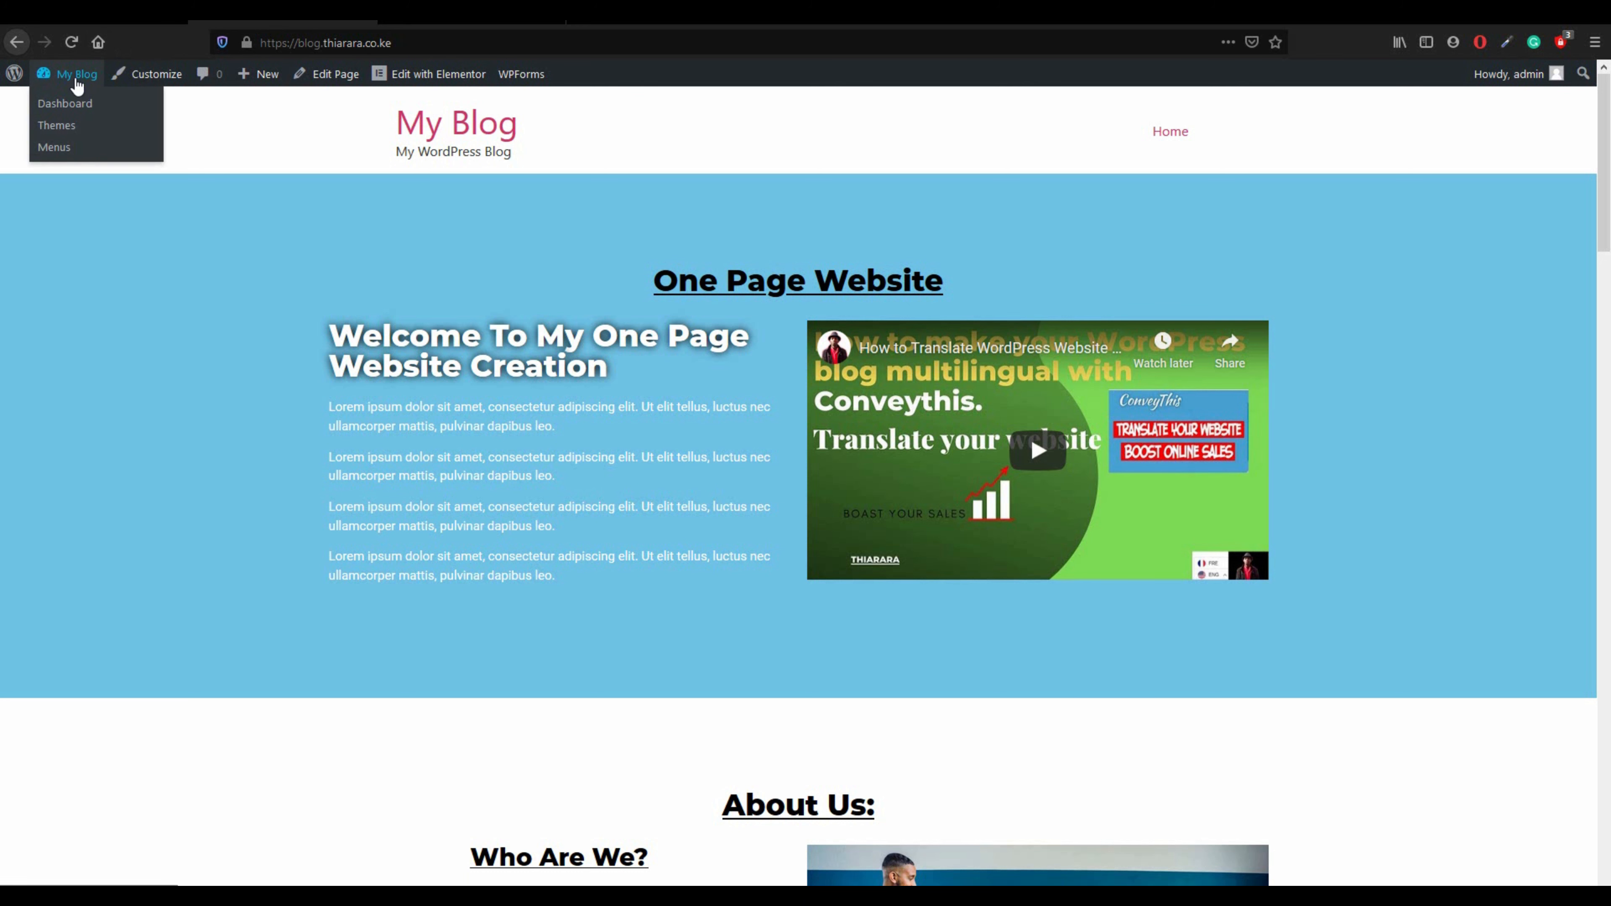
left_click(78, 108)
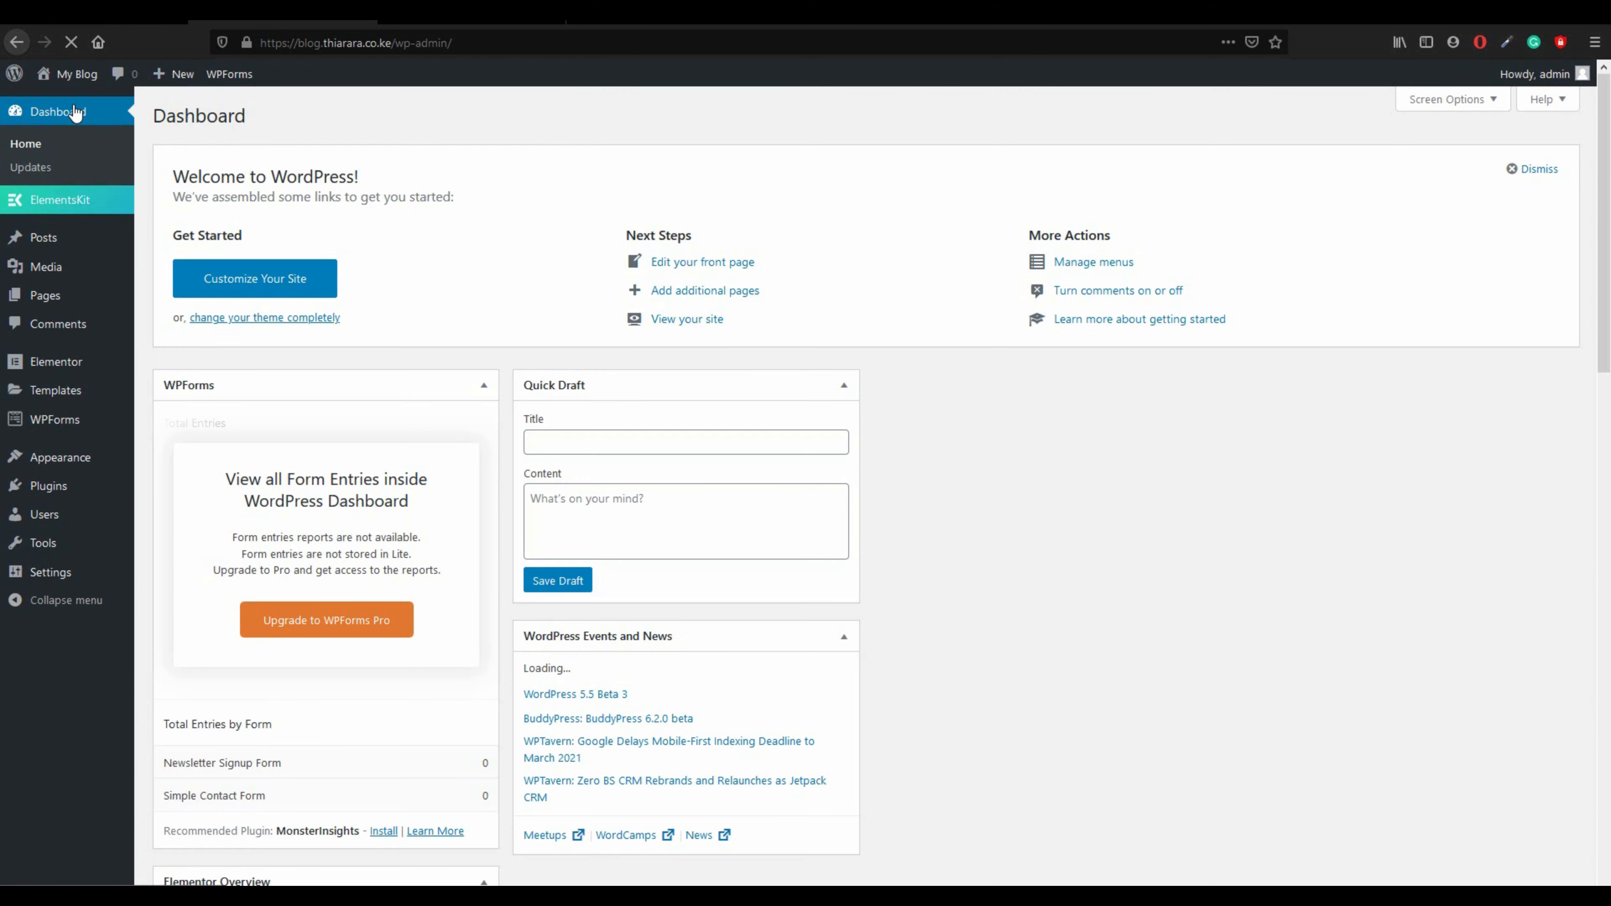
mouse_move(73, 303)
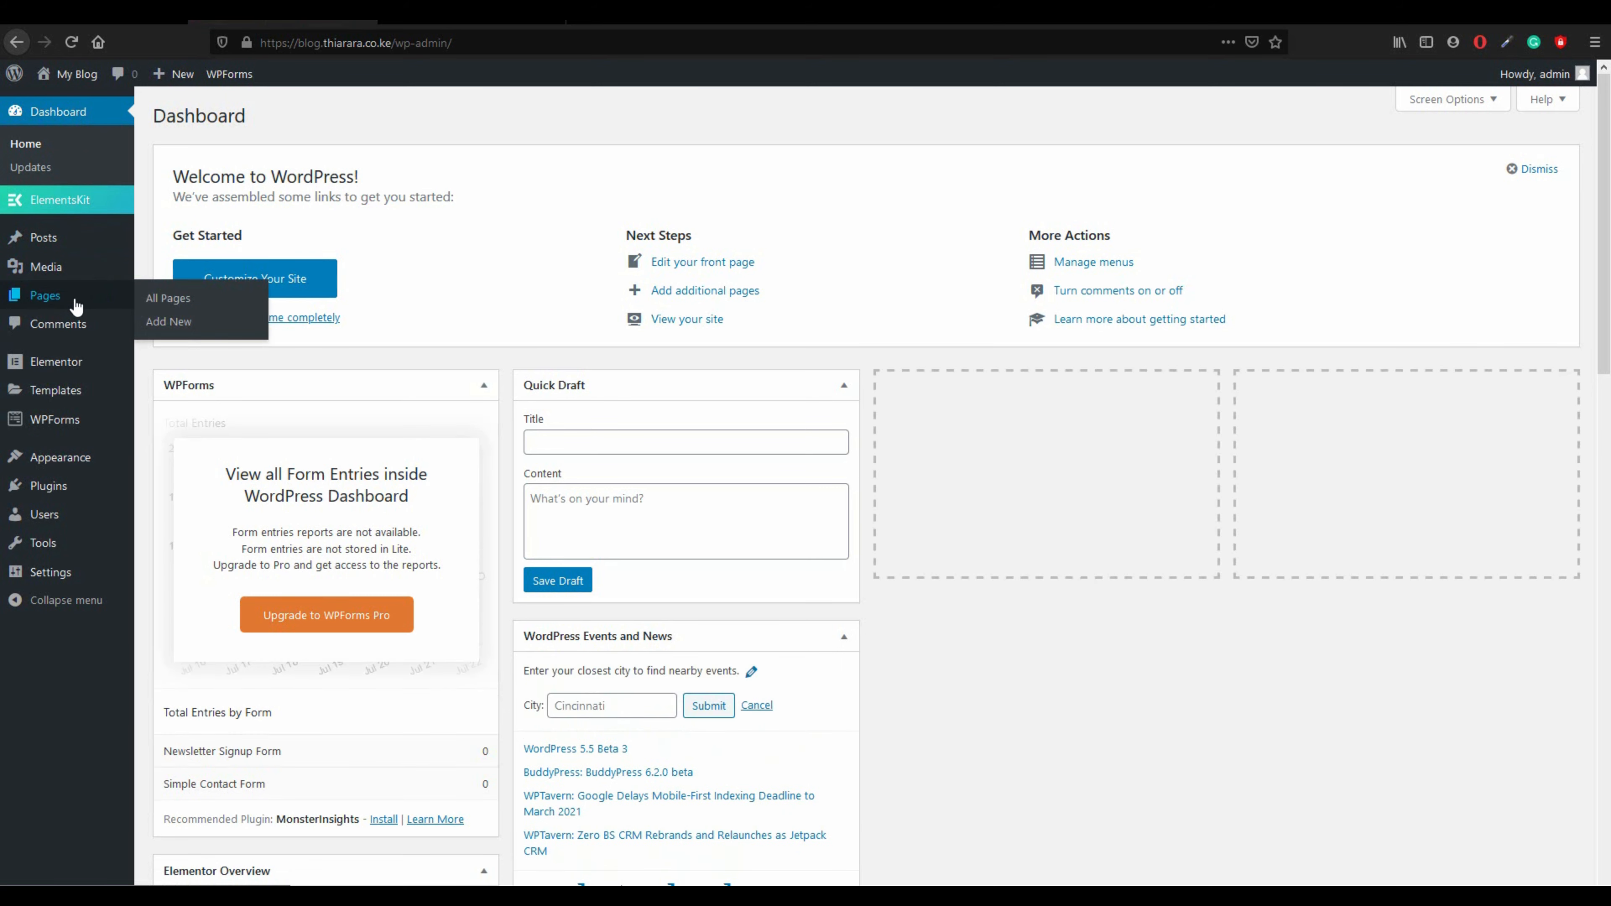
left_click(168, 297)
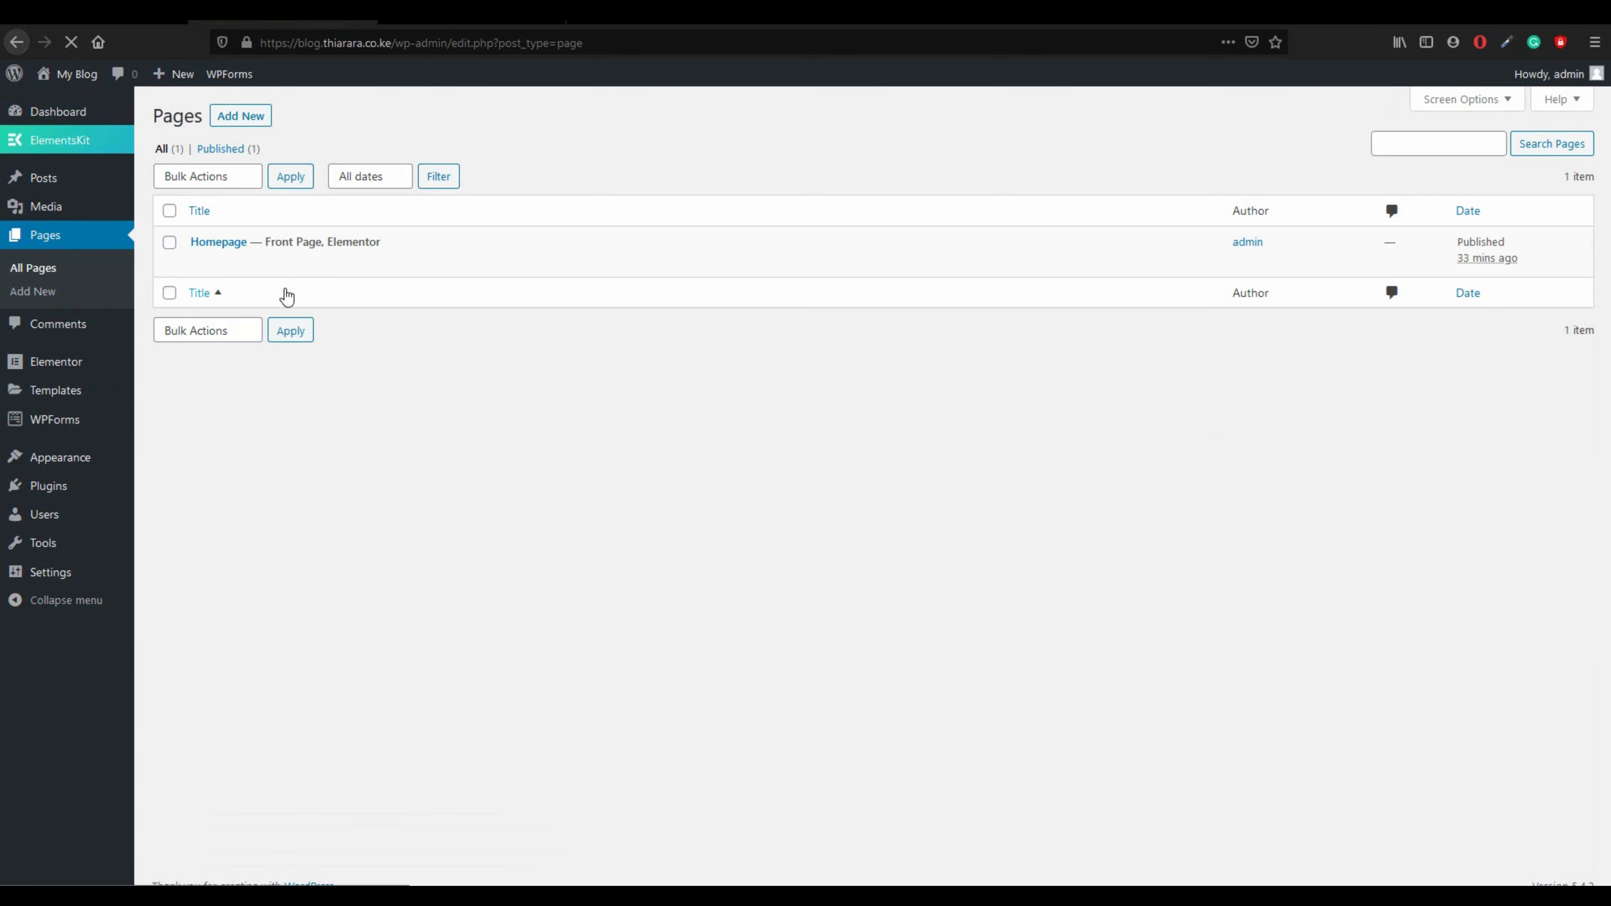
left_click(391, 269)
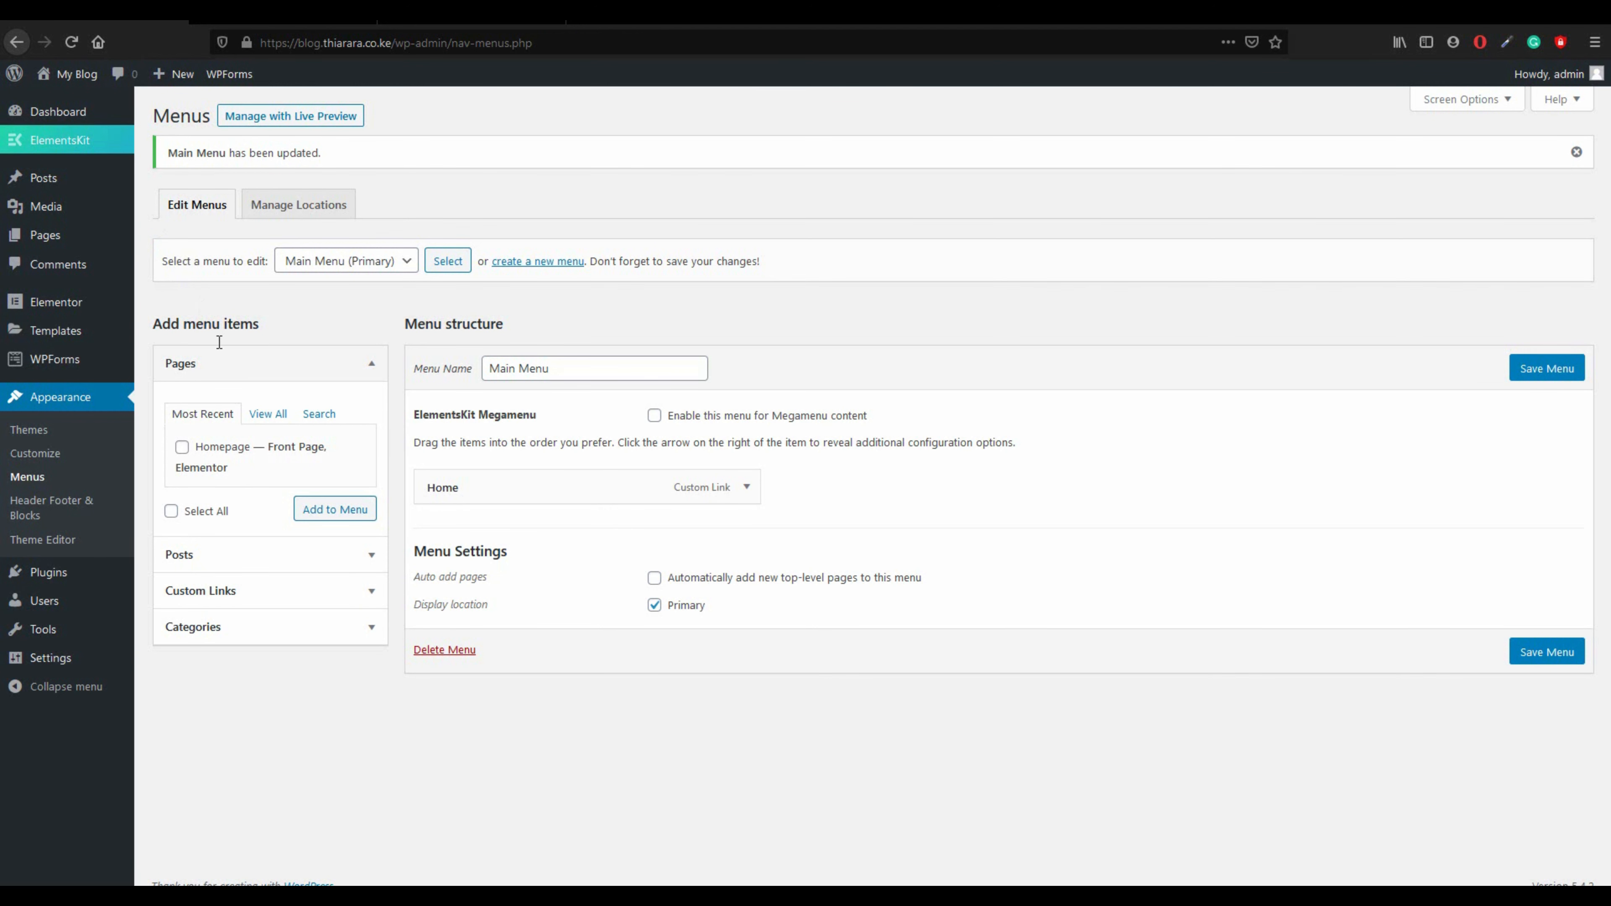
left_click(747, 488)
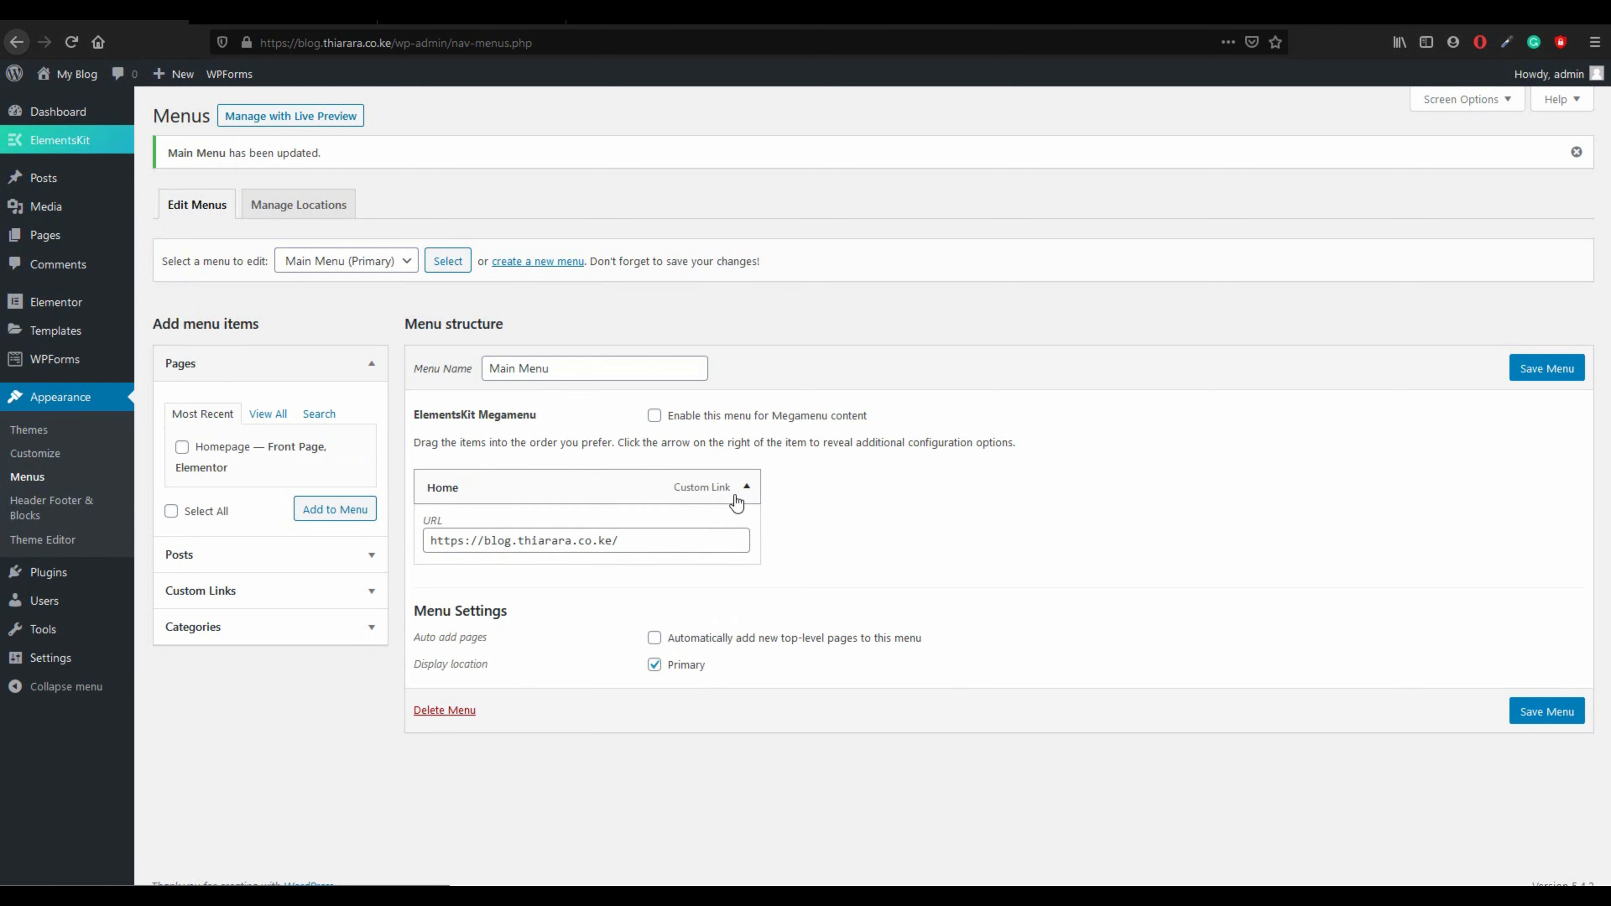
left_click(444, 634)
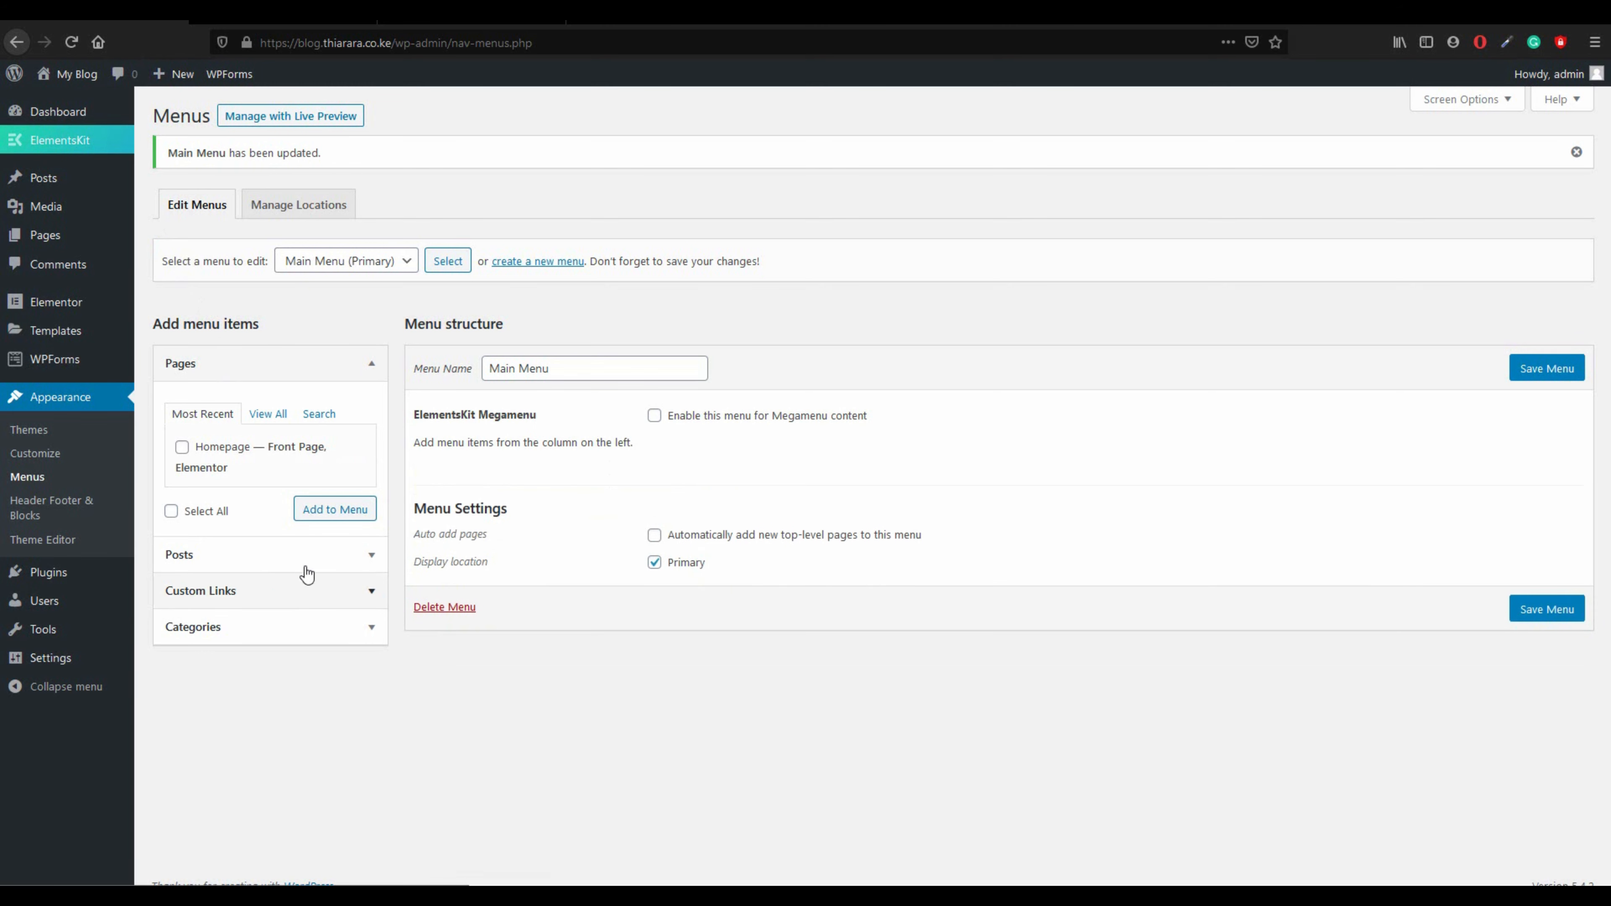
left_click(214, 591)
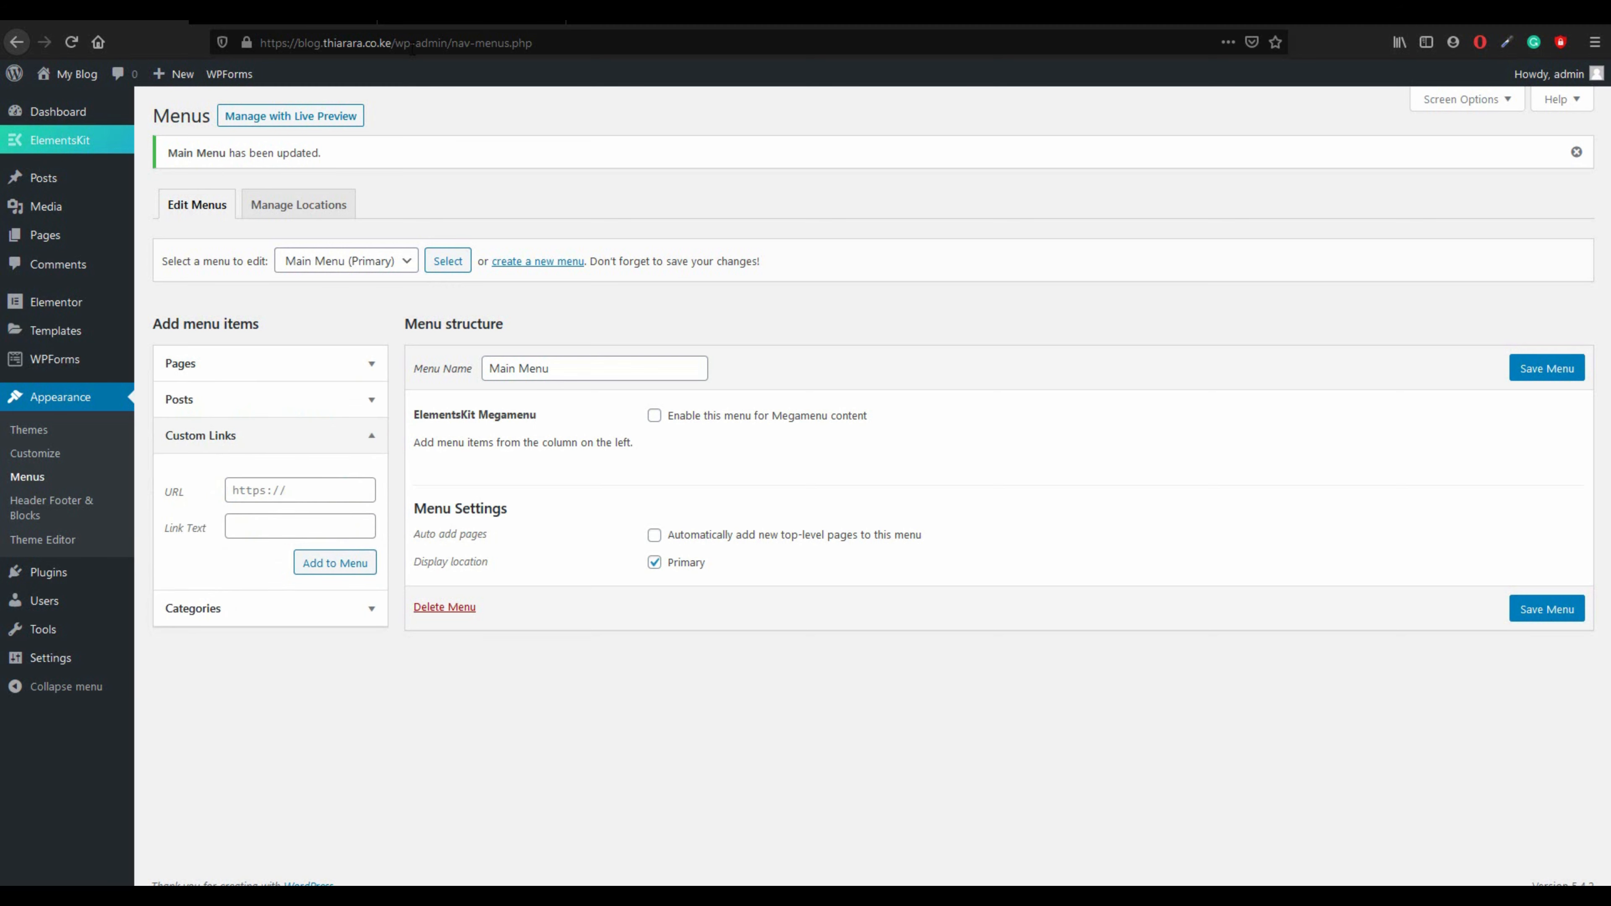
left_click_drag(392, 43, 261, 43)
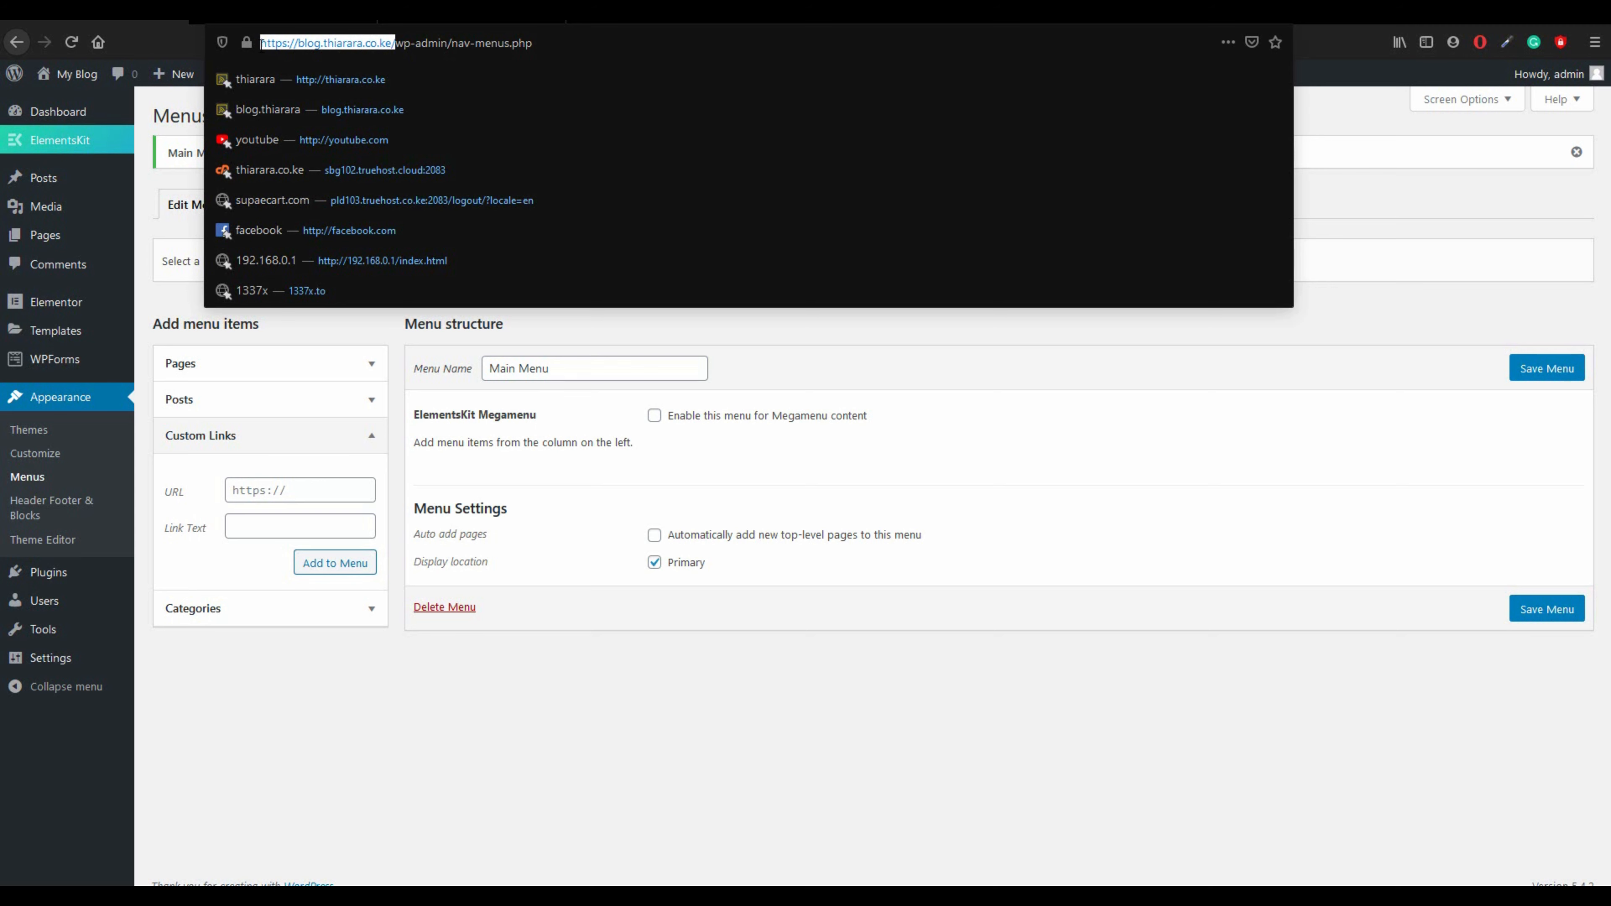
right_click(283, 43)
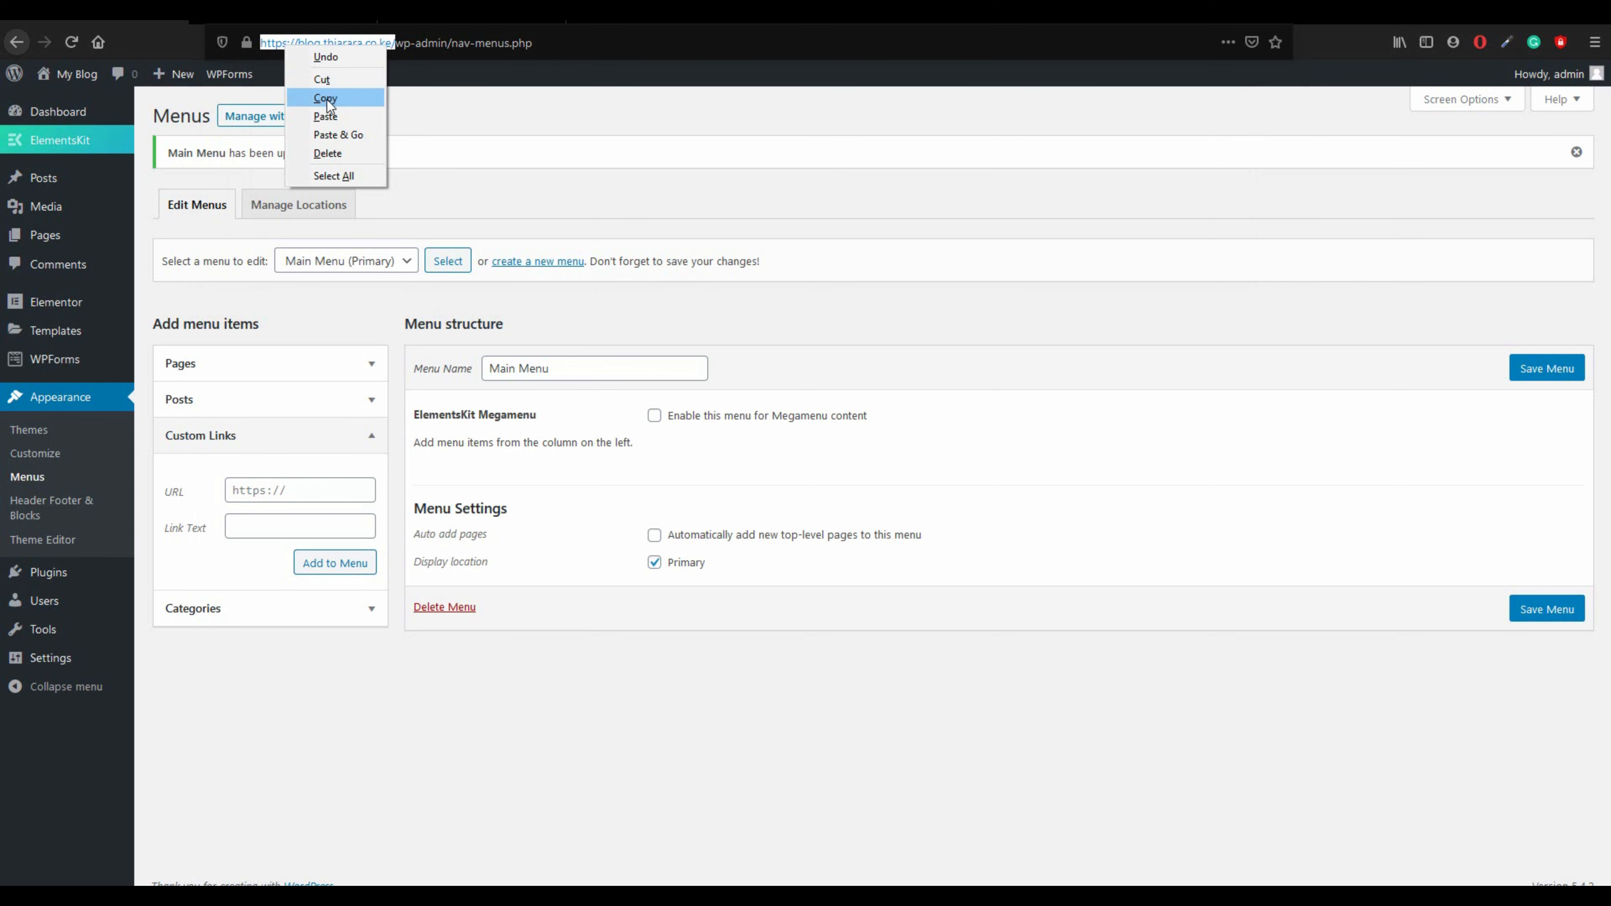
left_click(327, 100)
left_click(270, 496)
right_click(270, 495)
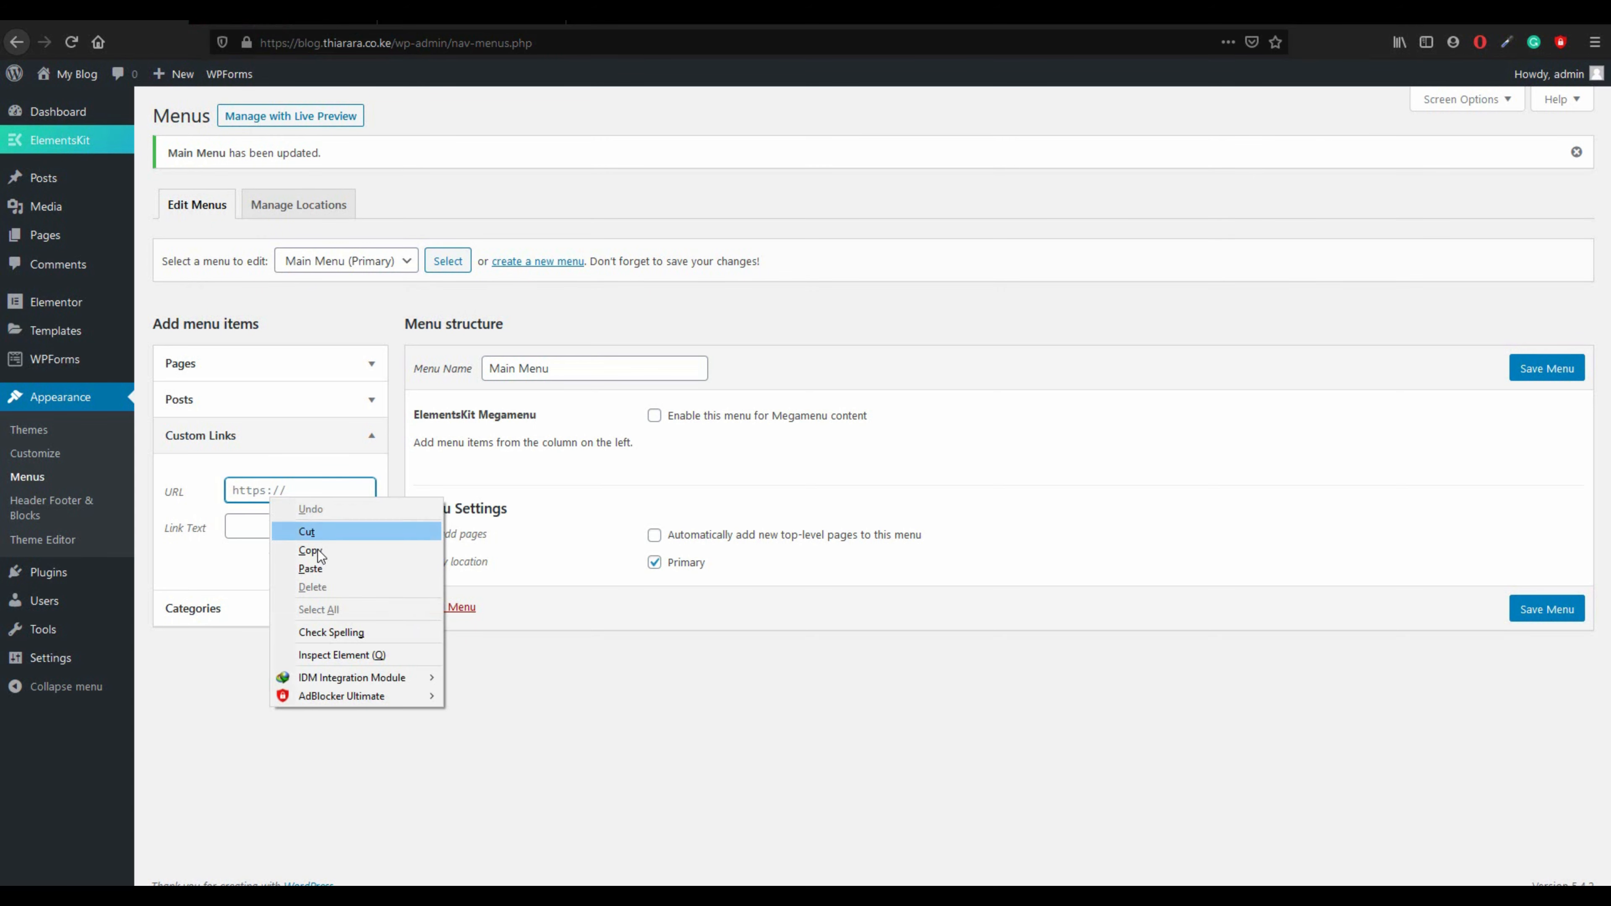
left_click(321, 564)
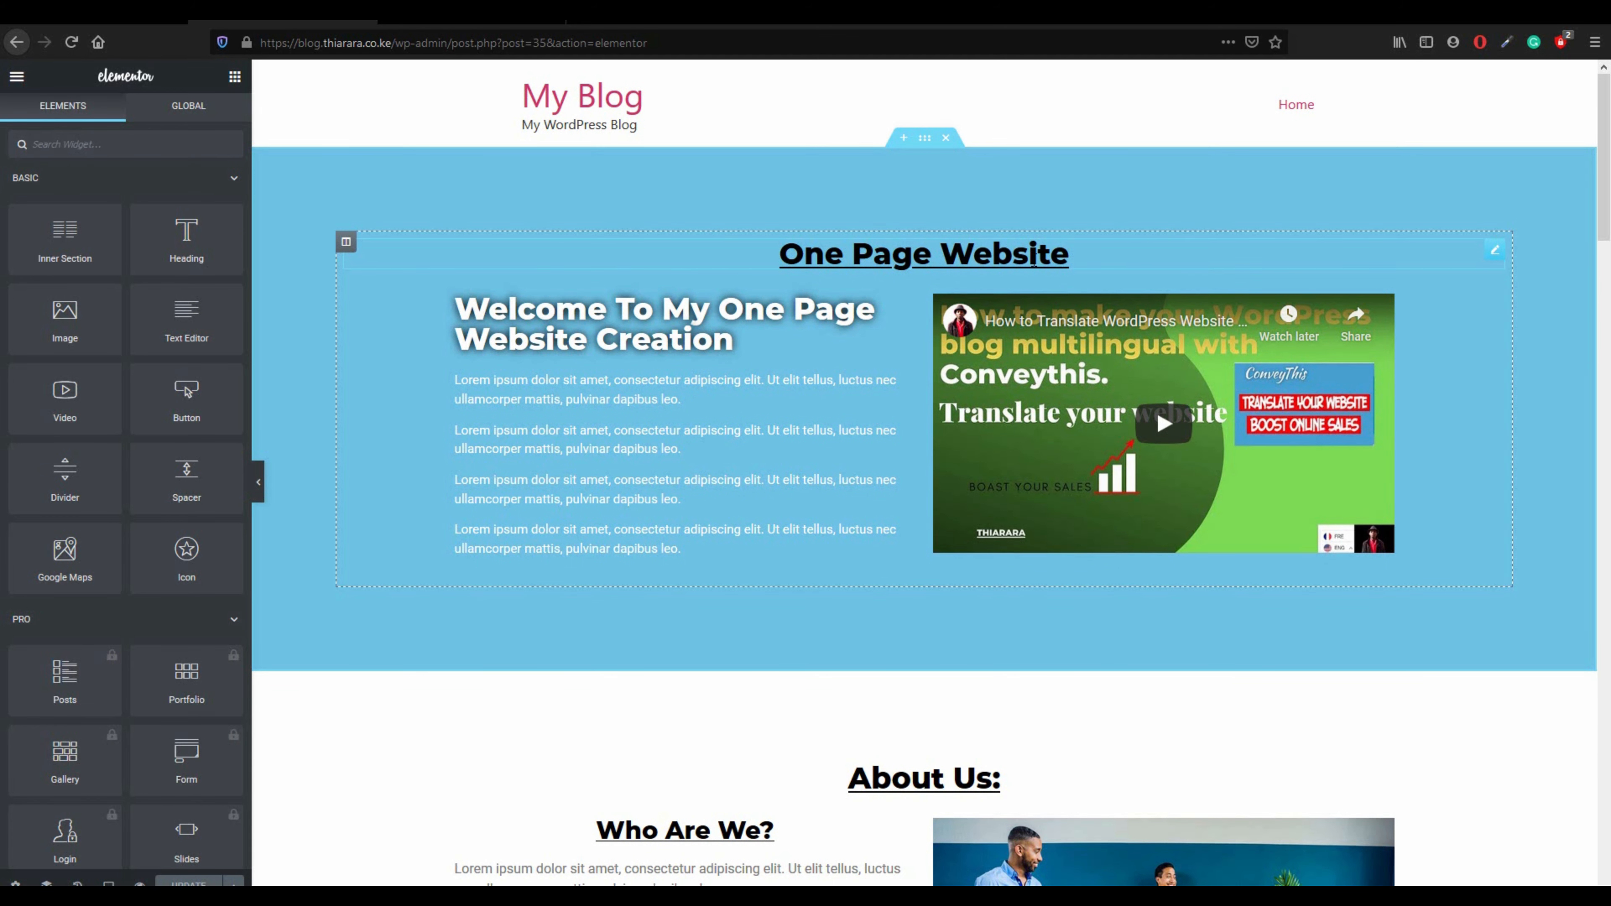
- Check the CSS ID of the "One Page Website" heading in the Elementor editor
left_click(1494, 250)
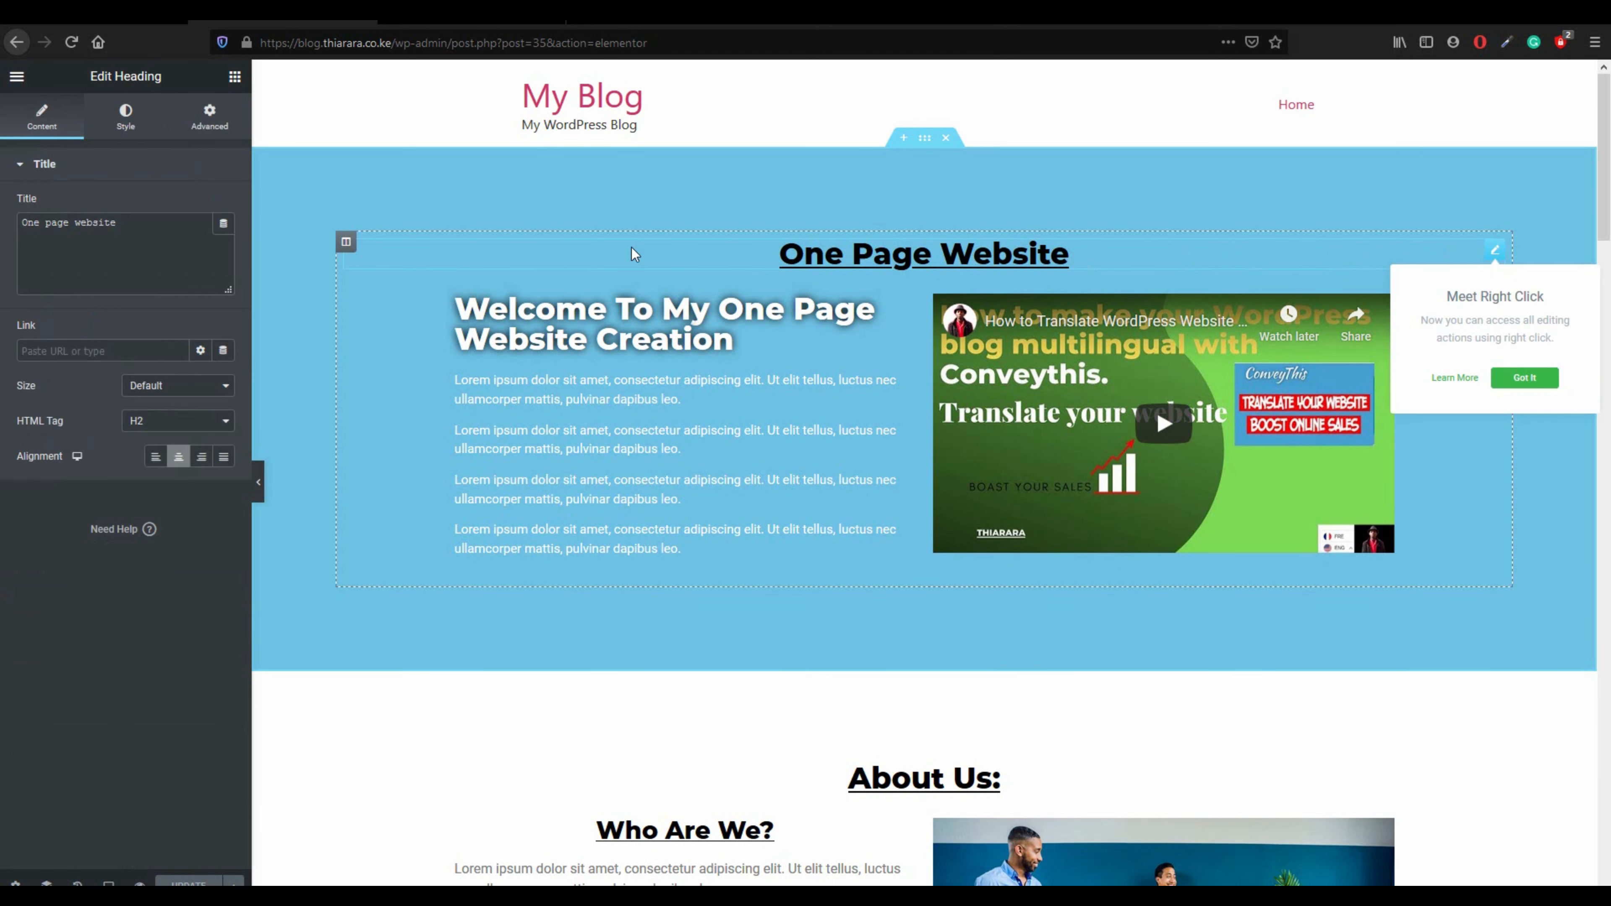
left_click(211, 121)
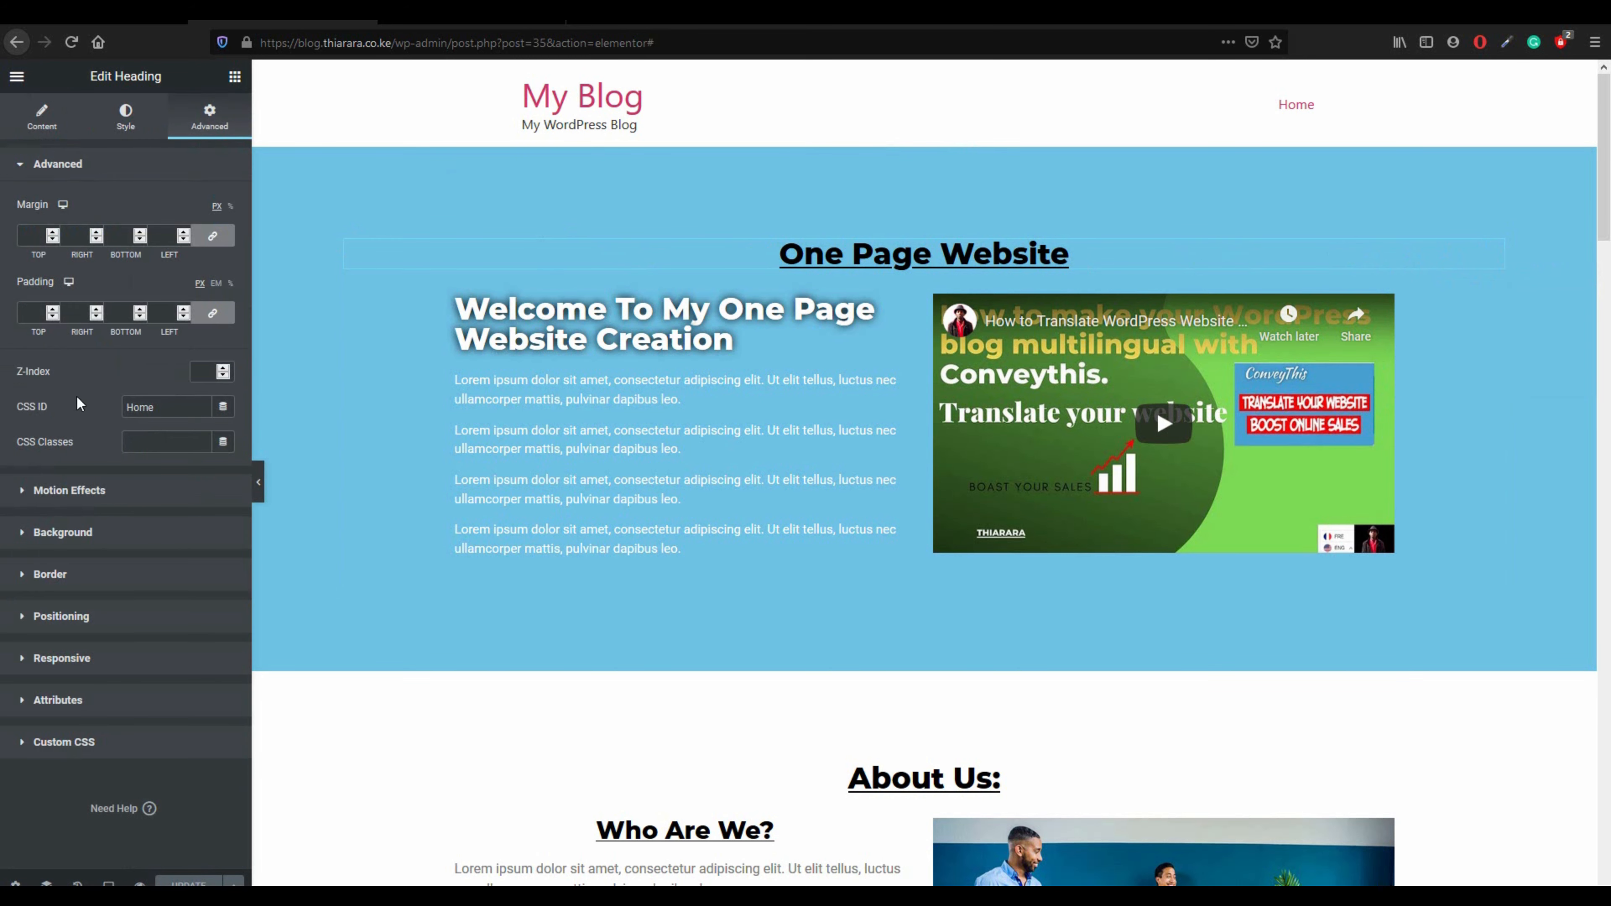
left_click(161, 412)
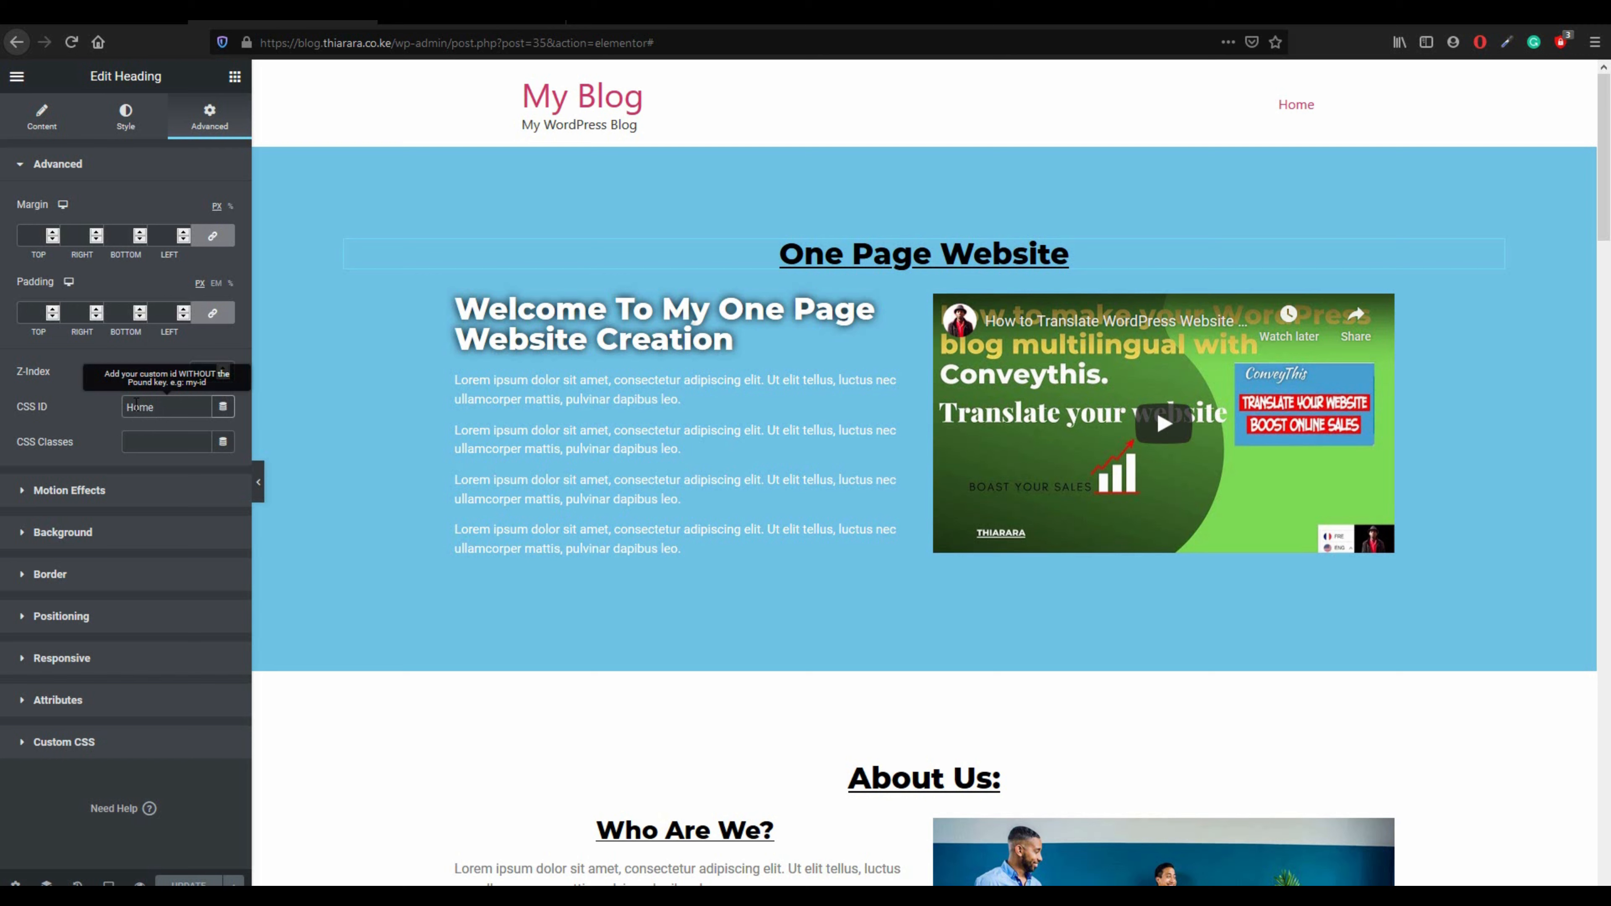
left_click_drag(159, 408, 128, 407)
left_click(140, 413)
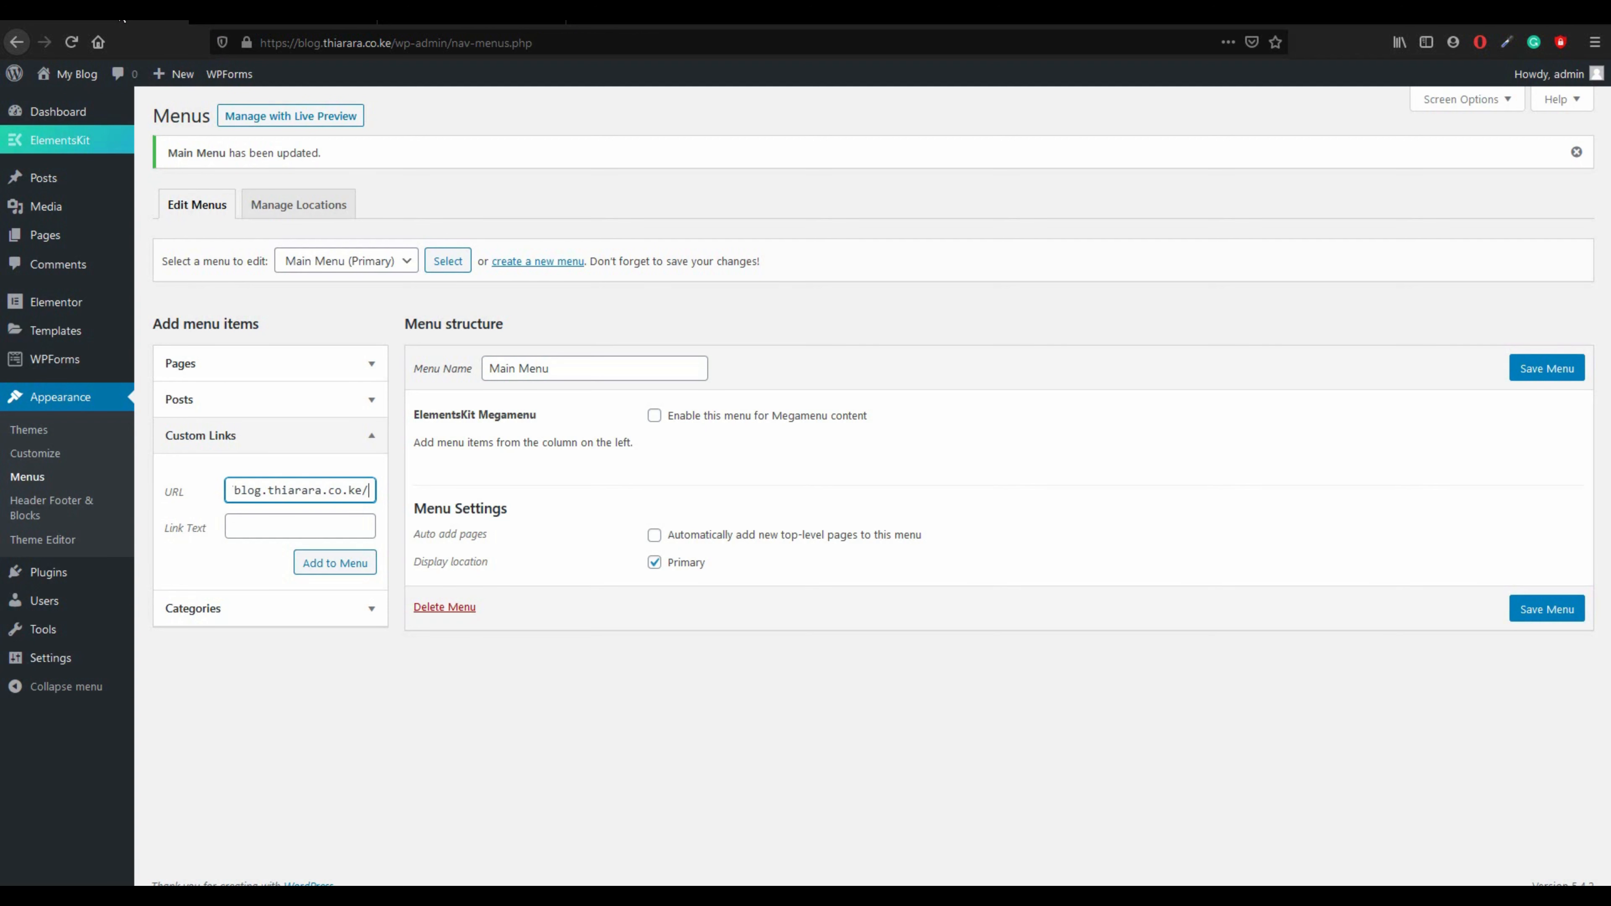
- Return to the menu settings and select the English (United States) Scottish Gaelic keyboard layout
type("/")
key("super+space")
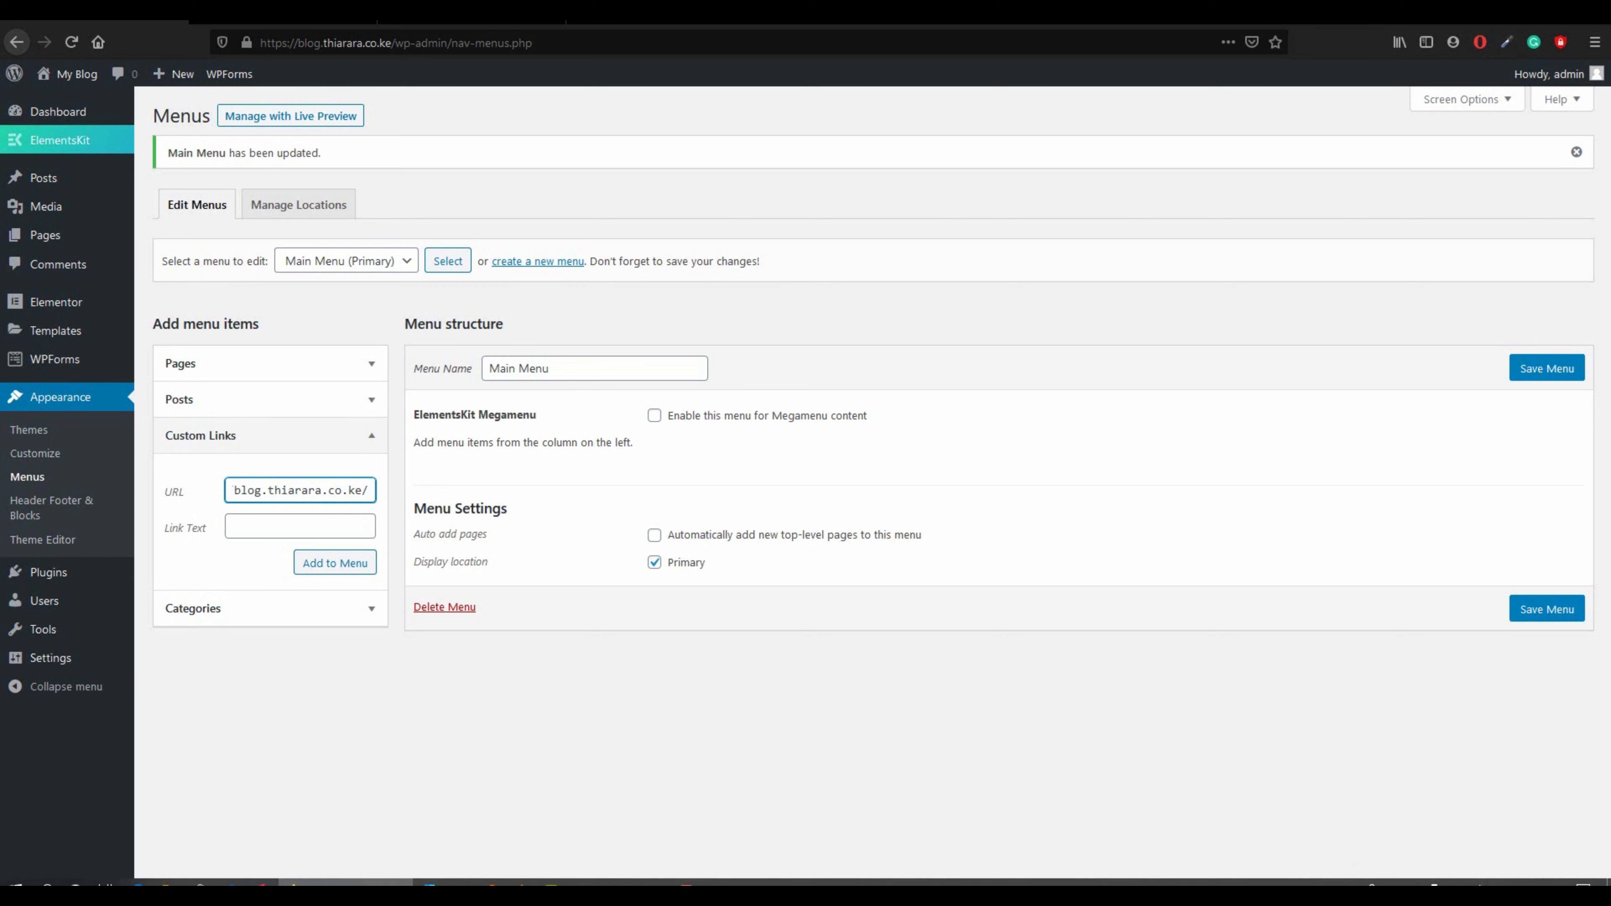
left_click(1502, 883)
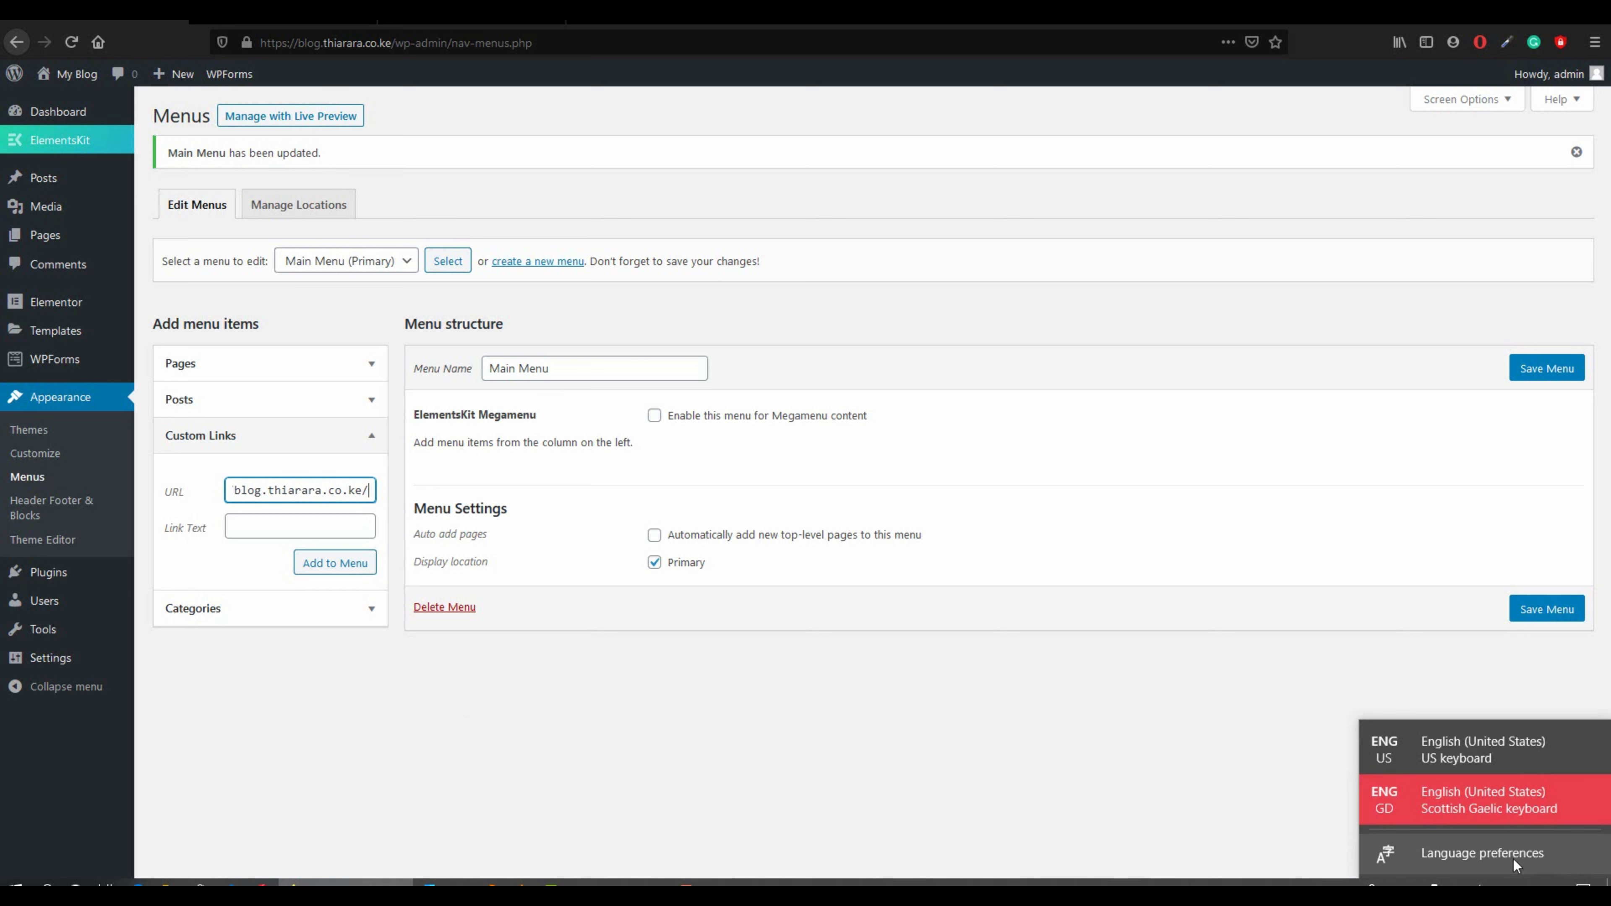
left_click(1501, 814)
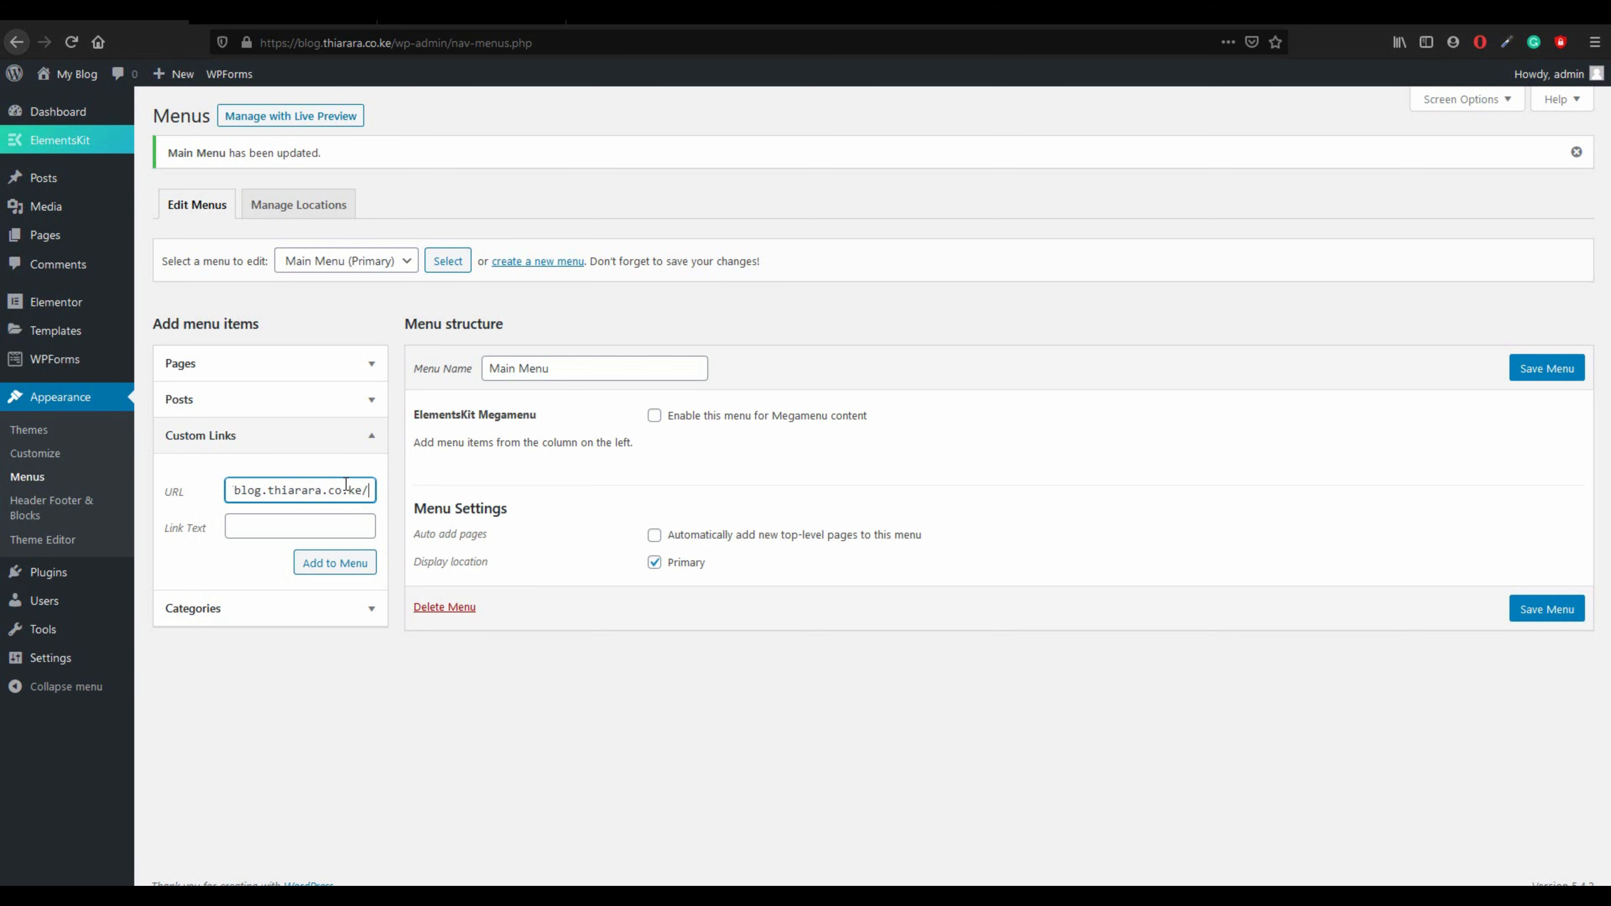
- Append #Home to the custom link's URL, set its link text to Home and add it to Main Menu
type("#Home")
left_click(330, 526)
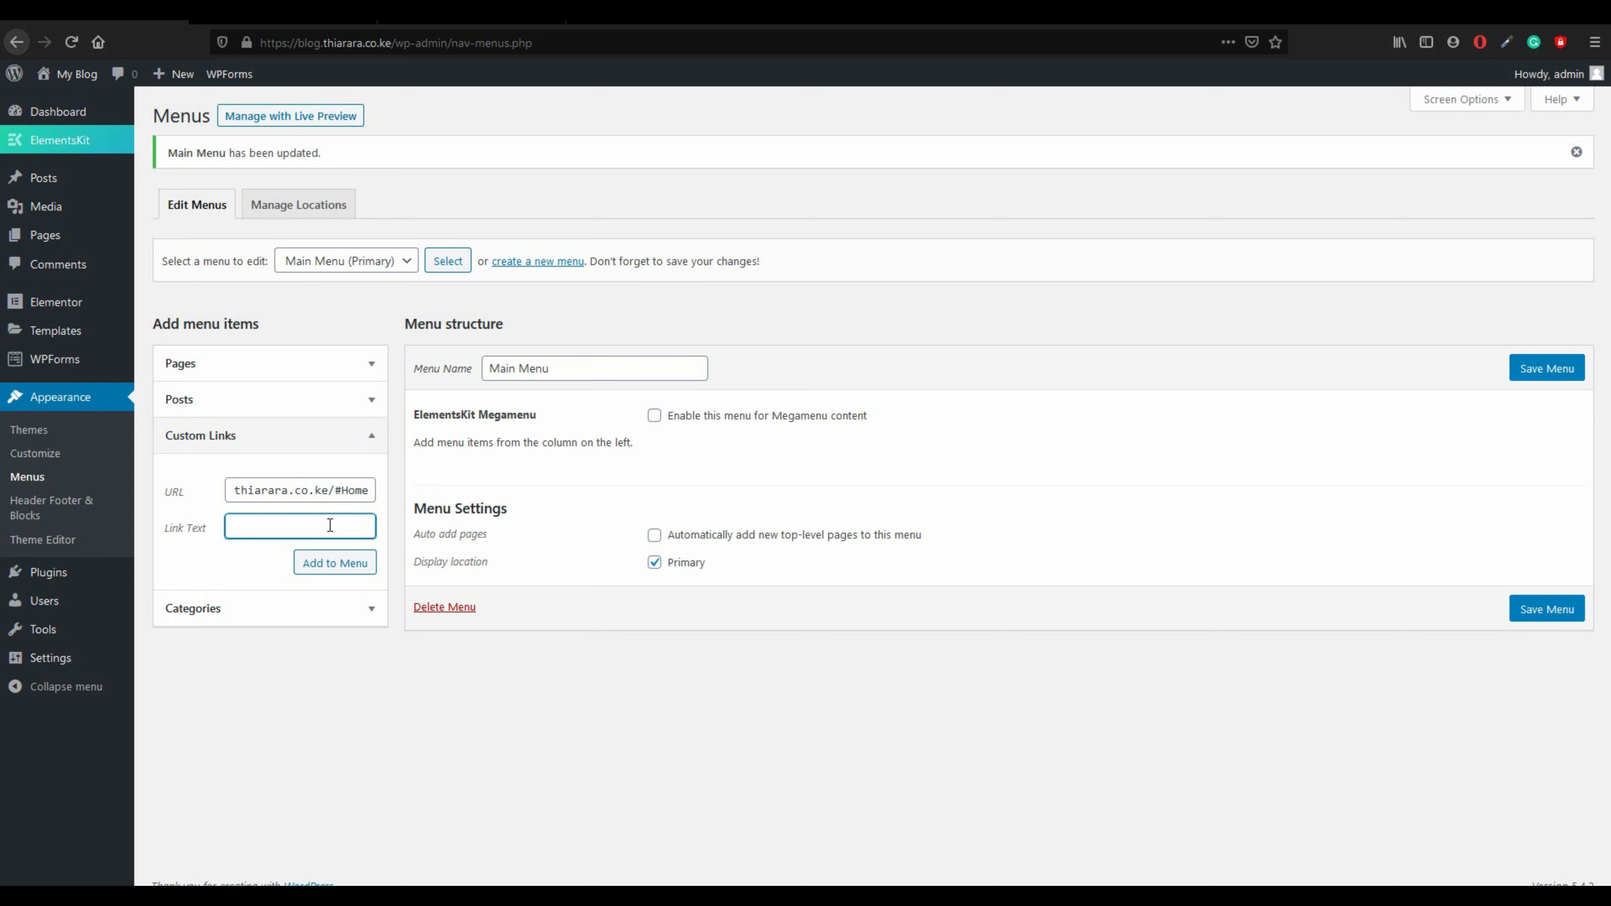
type("HOM")
key("BackSpace")
key("BackSpace")
key("BackSpace")
type("ome")
left_click(346, 576)
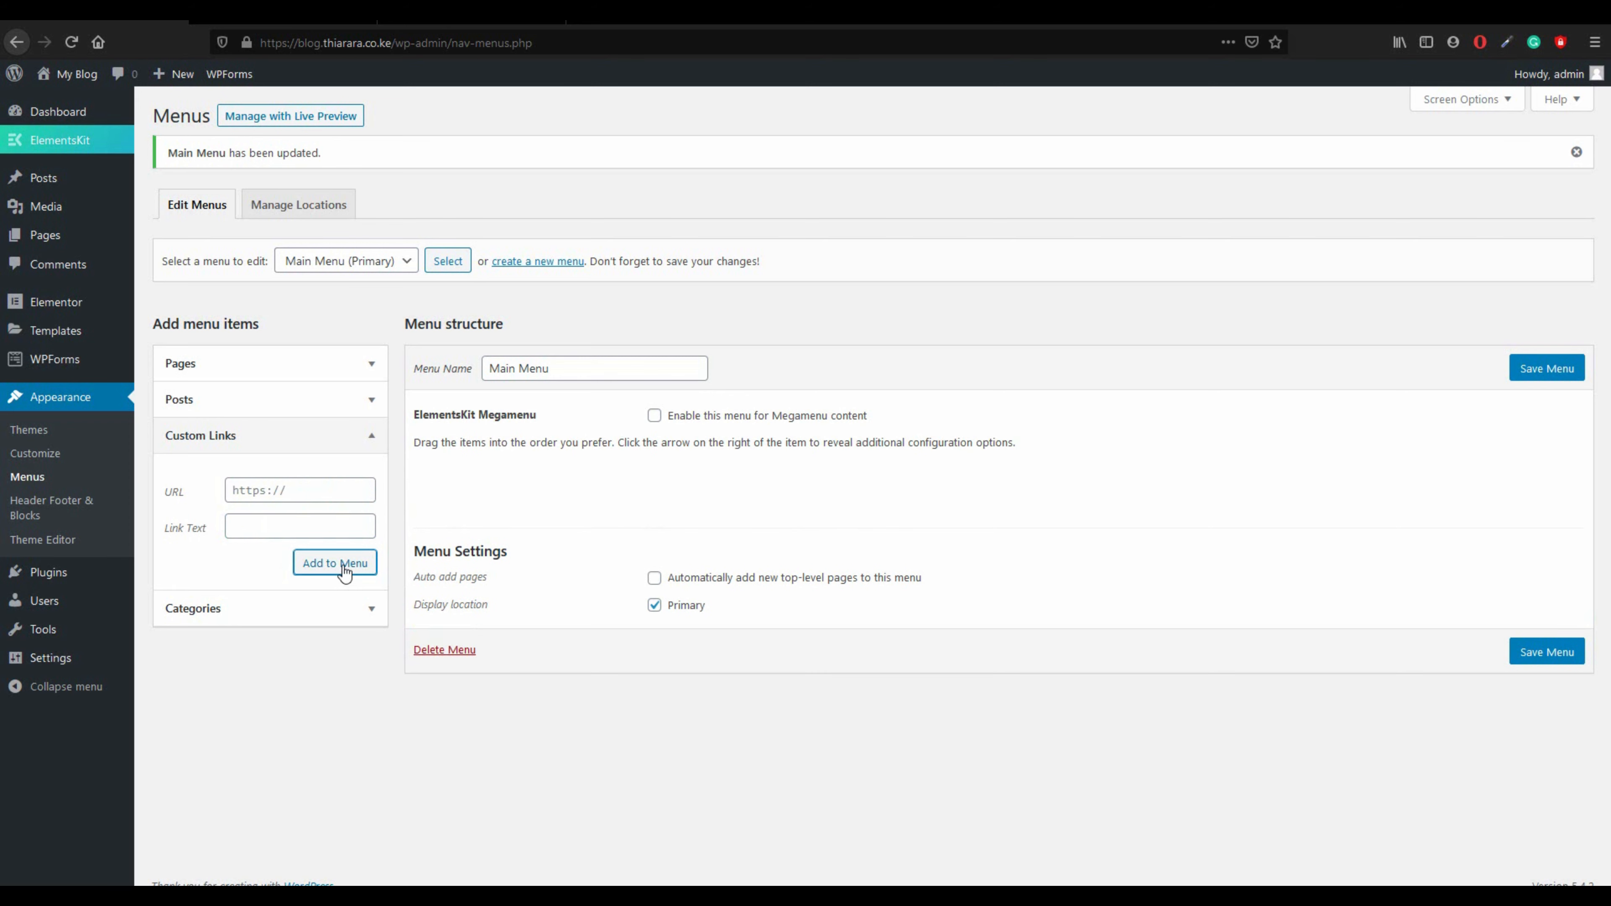
right_click(277, 493)
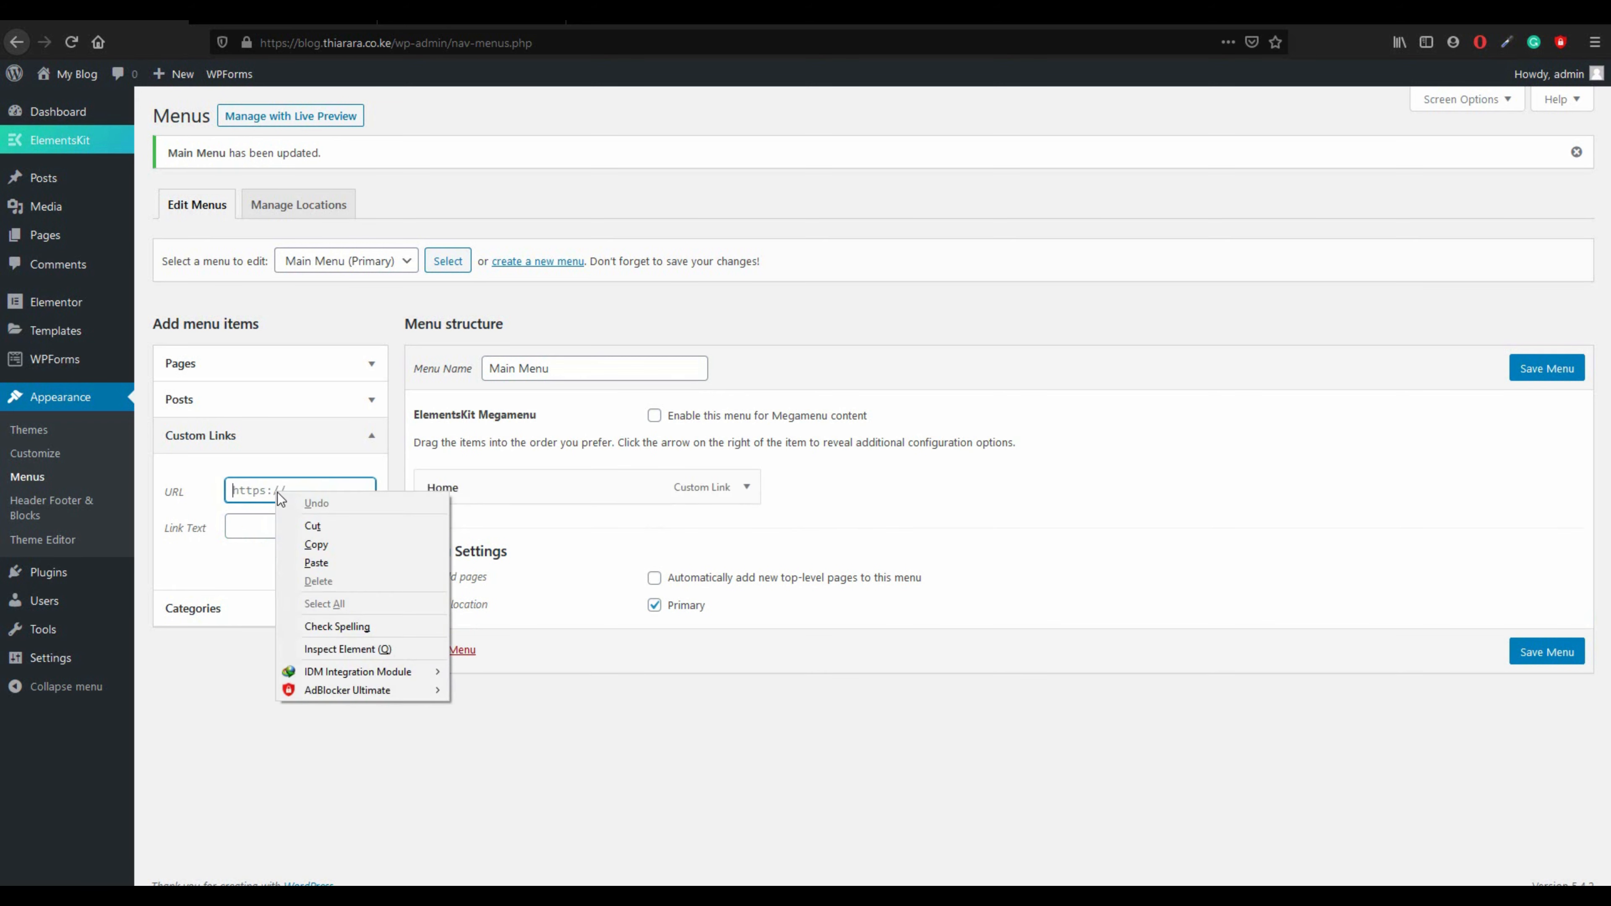
left_click(319, 563)
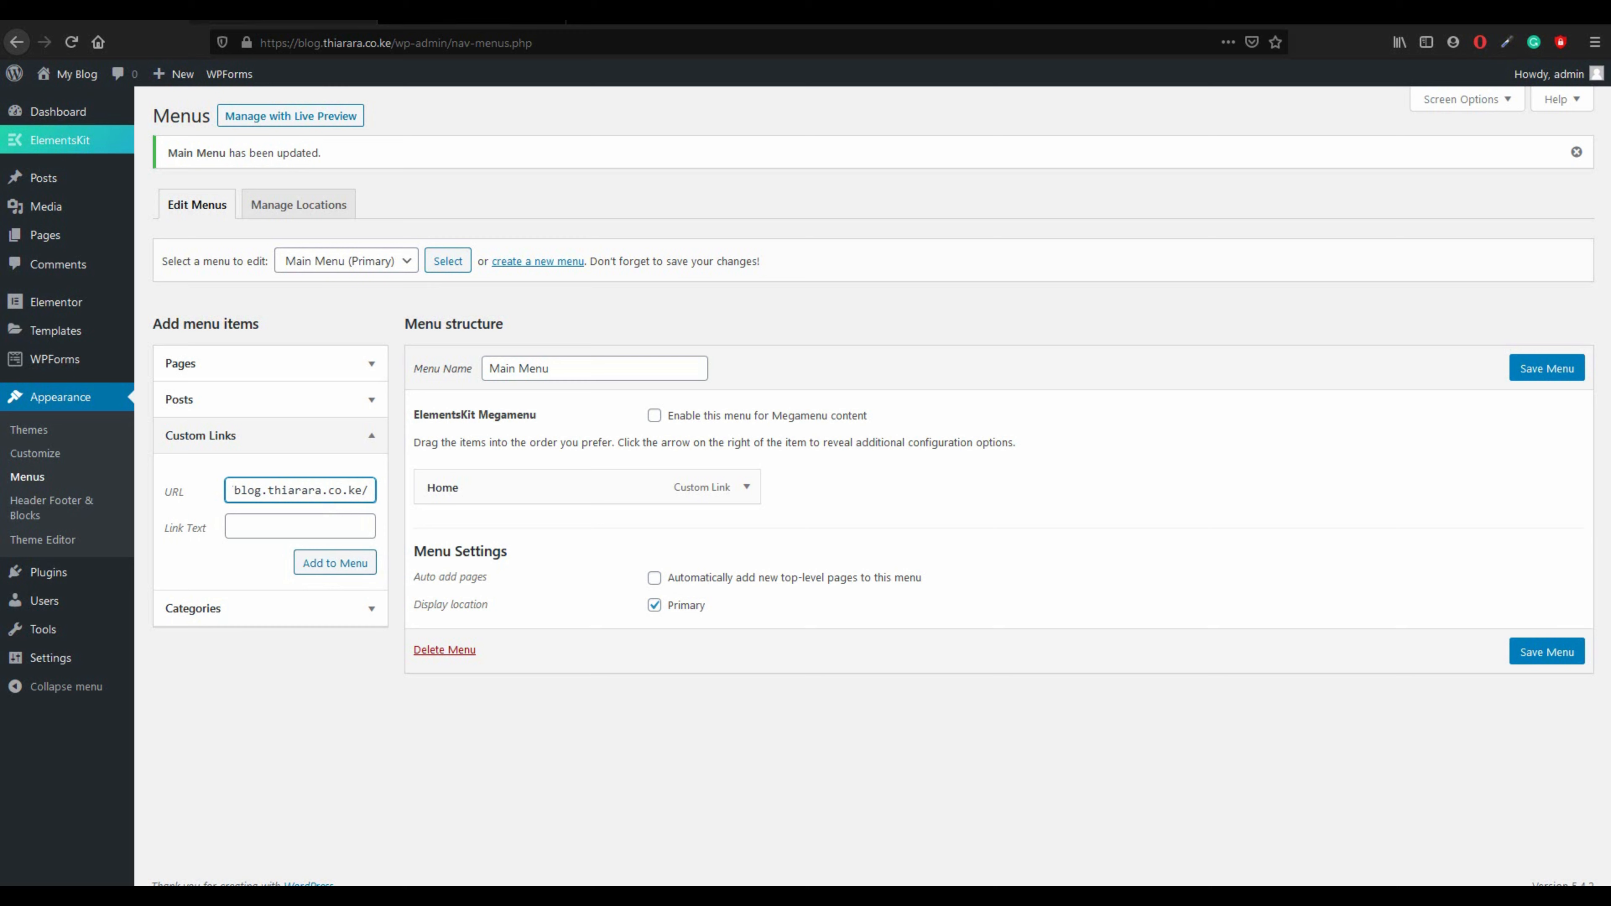
left_click(318, 23)
scroll(913, 426, "down", 4)
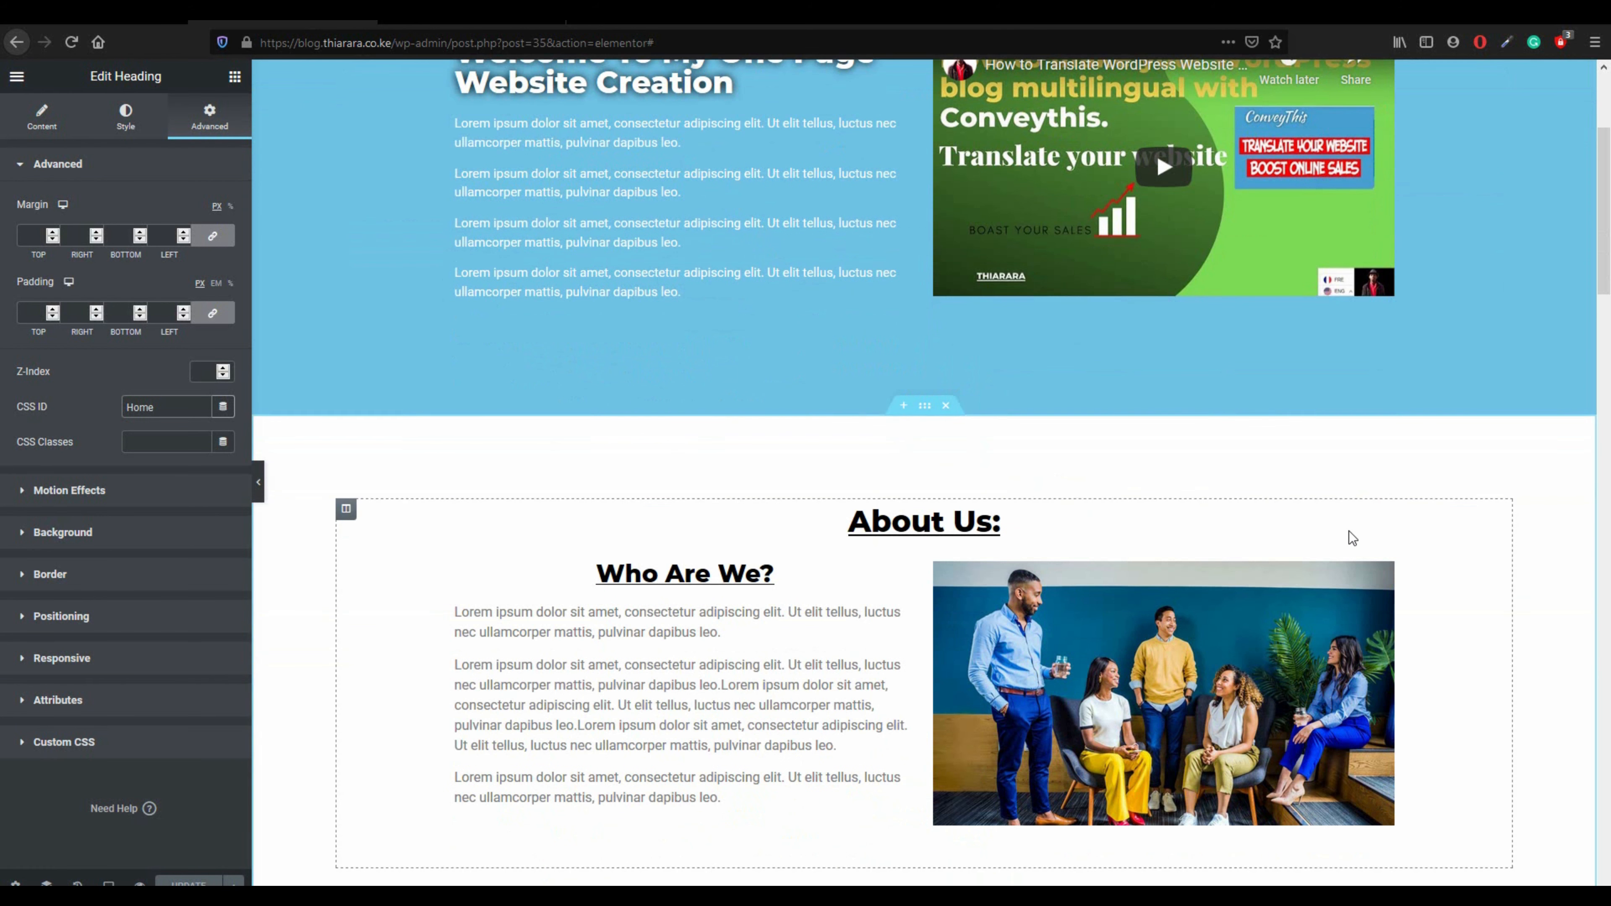
left_click(1491, 519)
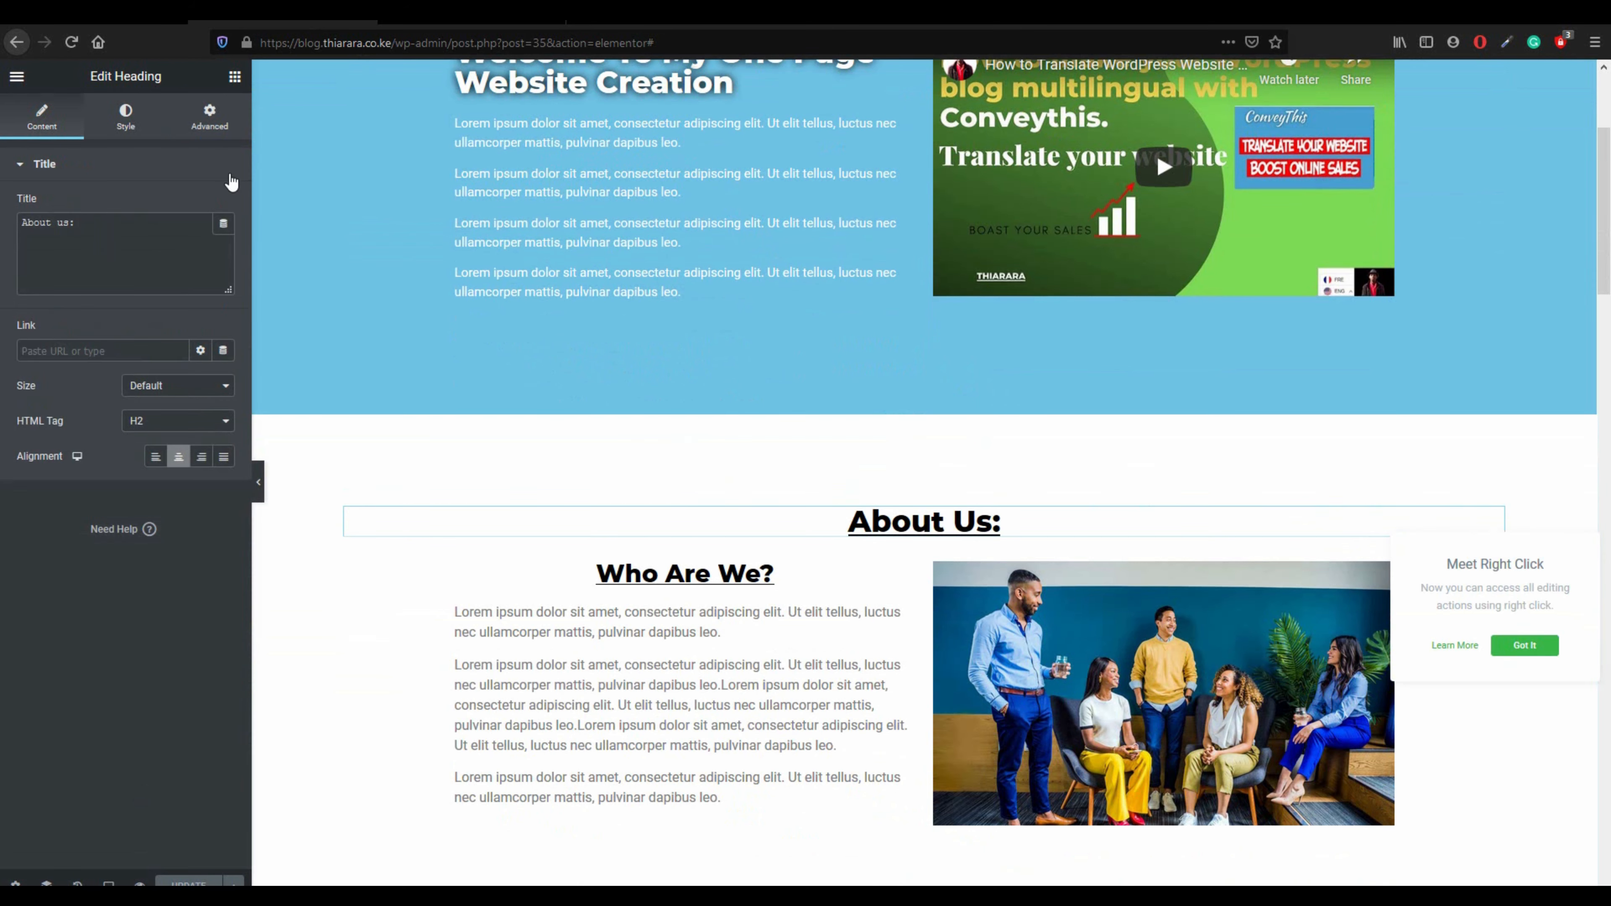
left_click(209, 117)
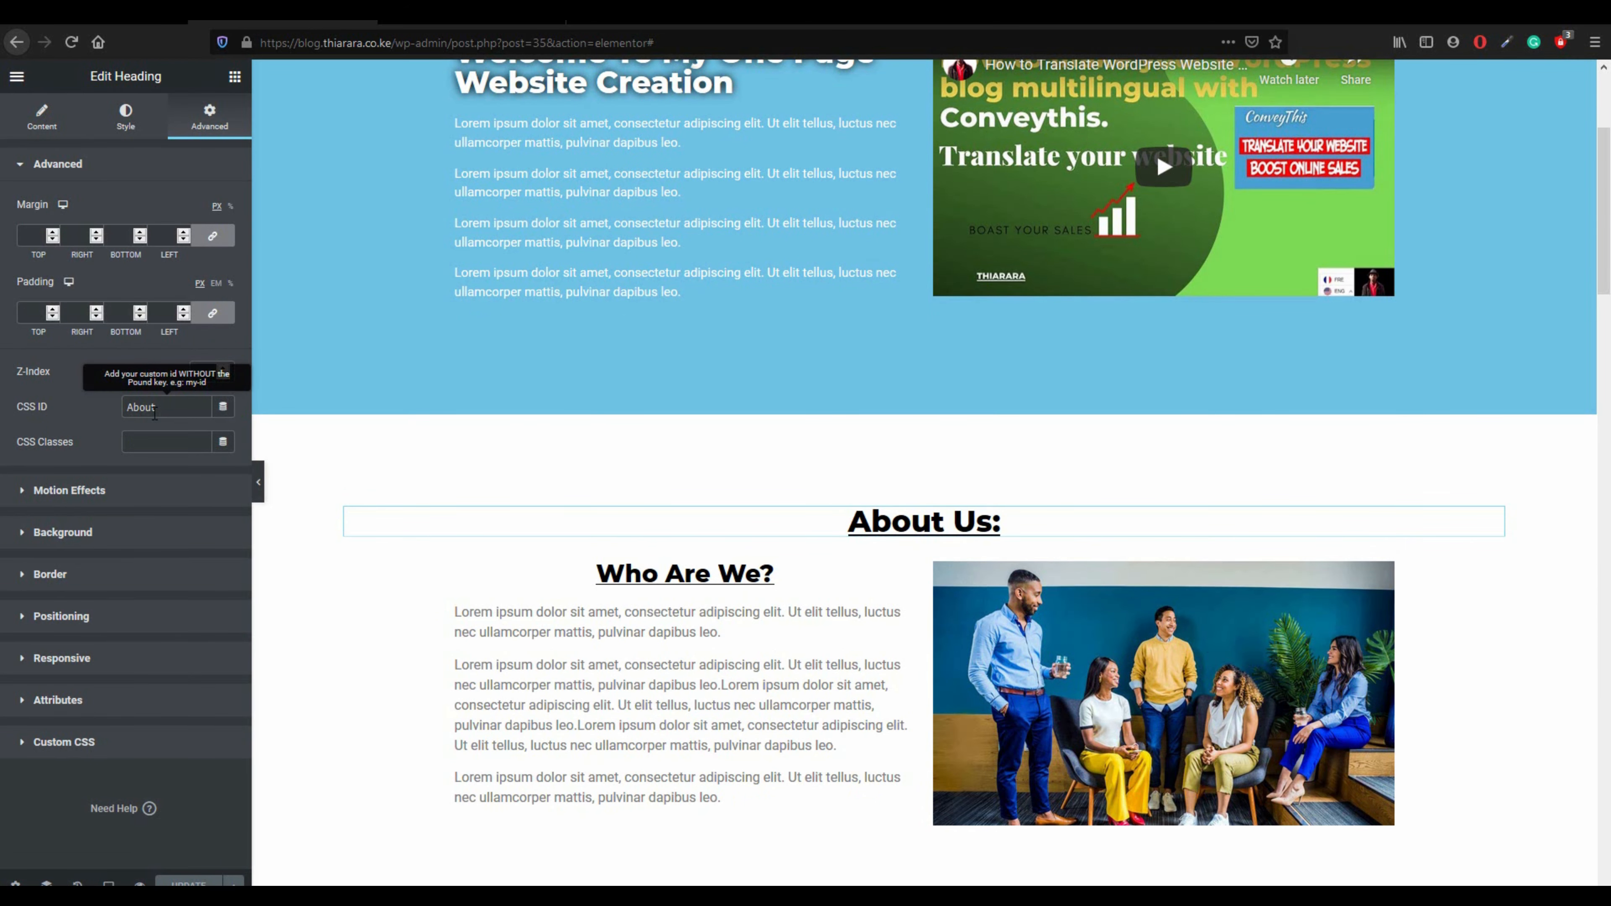
- Return to the menu settings, append #About to the custom link's URL and add it to Main Menu with the link text About Us
left_click(73, 23)
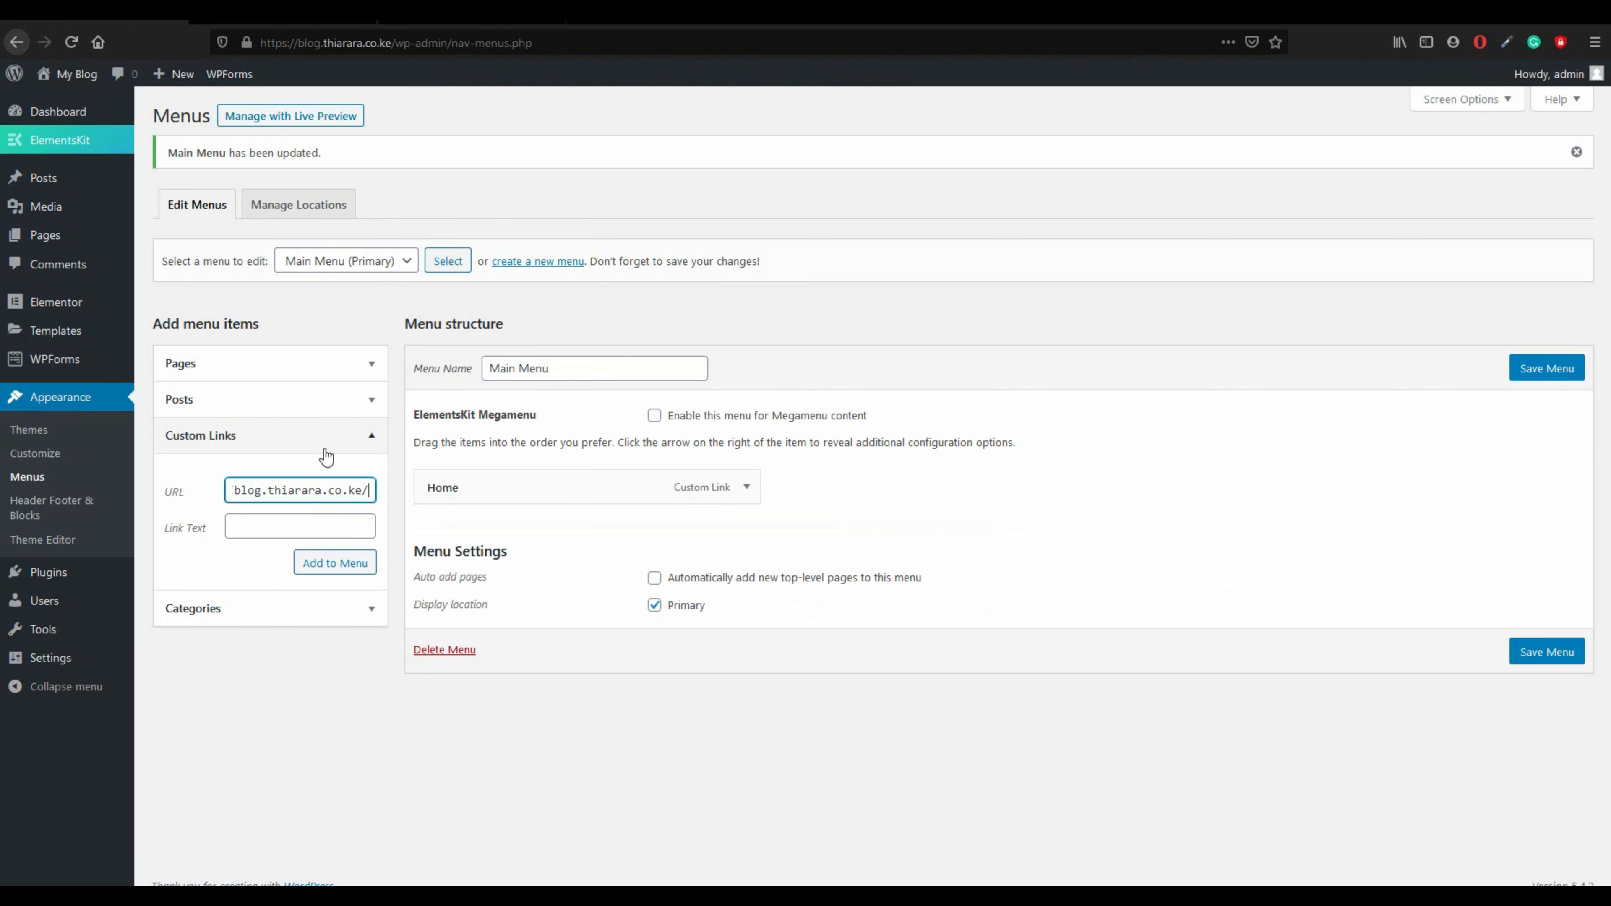
type("#About")
left_click(288, 532)
type("Ab")
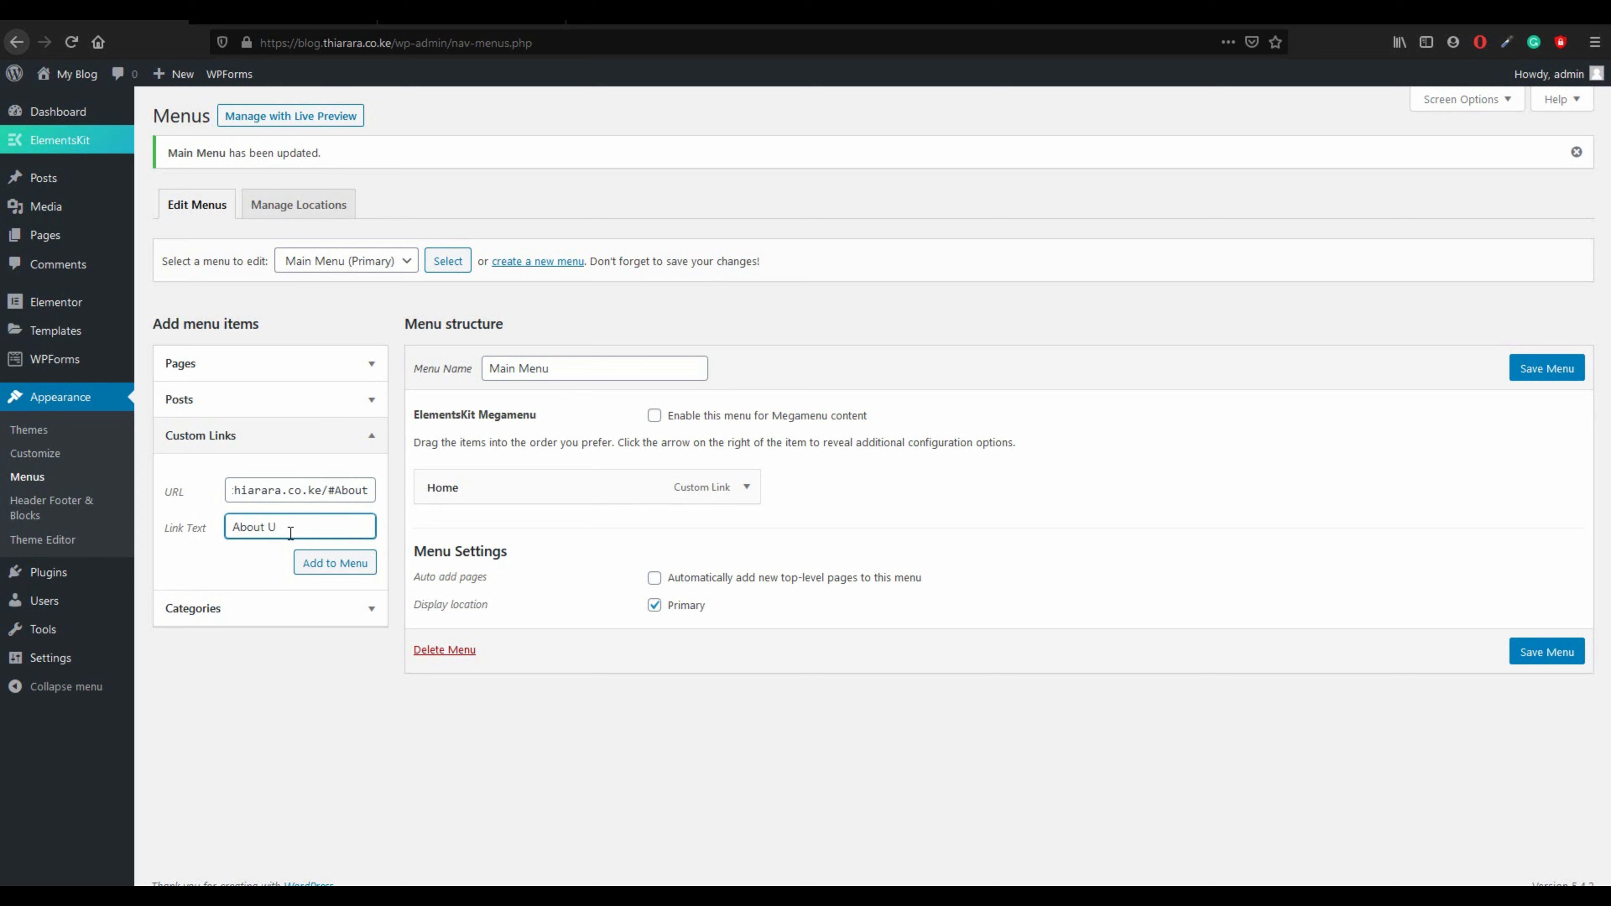
left_click(354, 567)
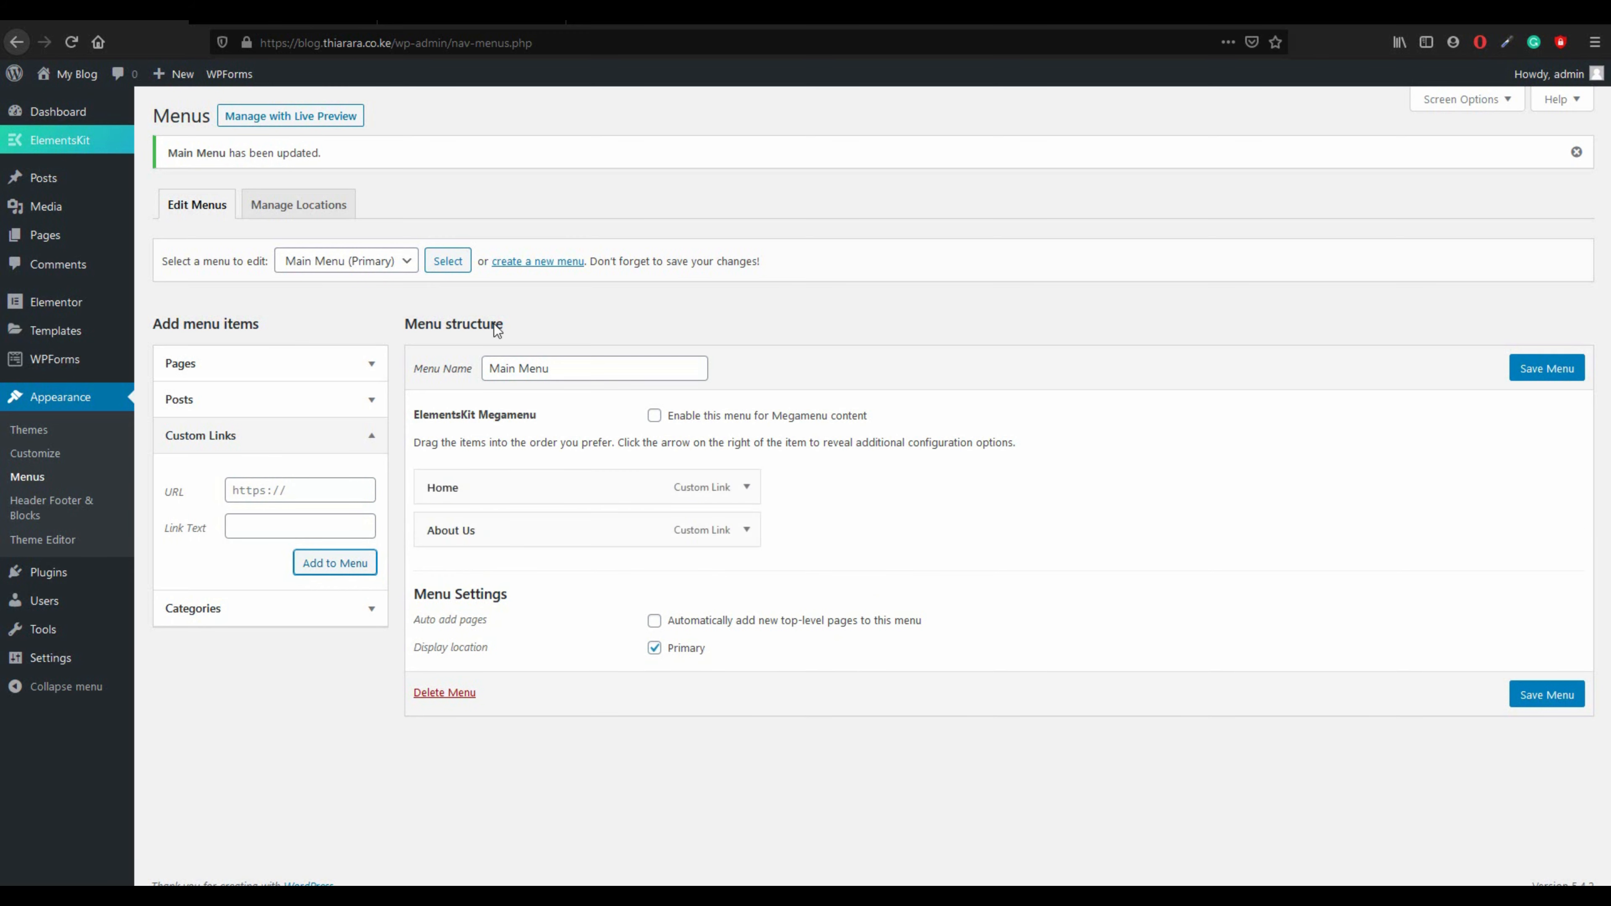
- Check the CSS ID of the "Our Services:" heading in the Elementor editor
left_click(303, 19)
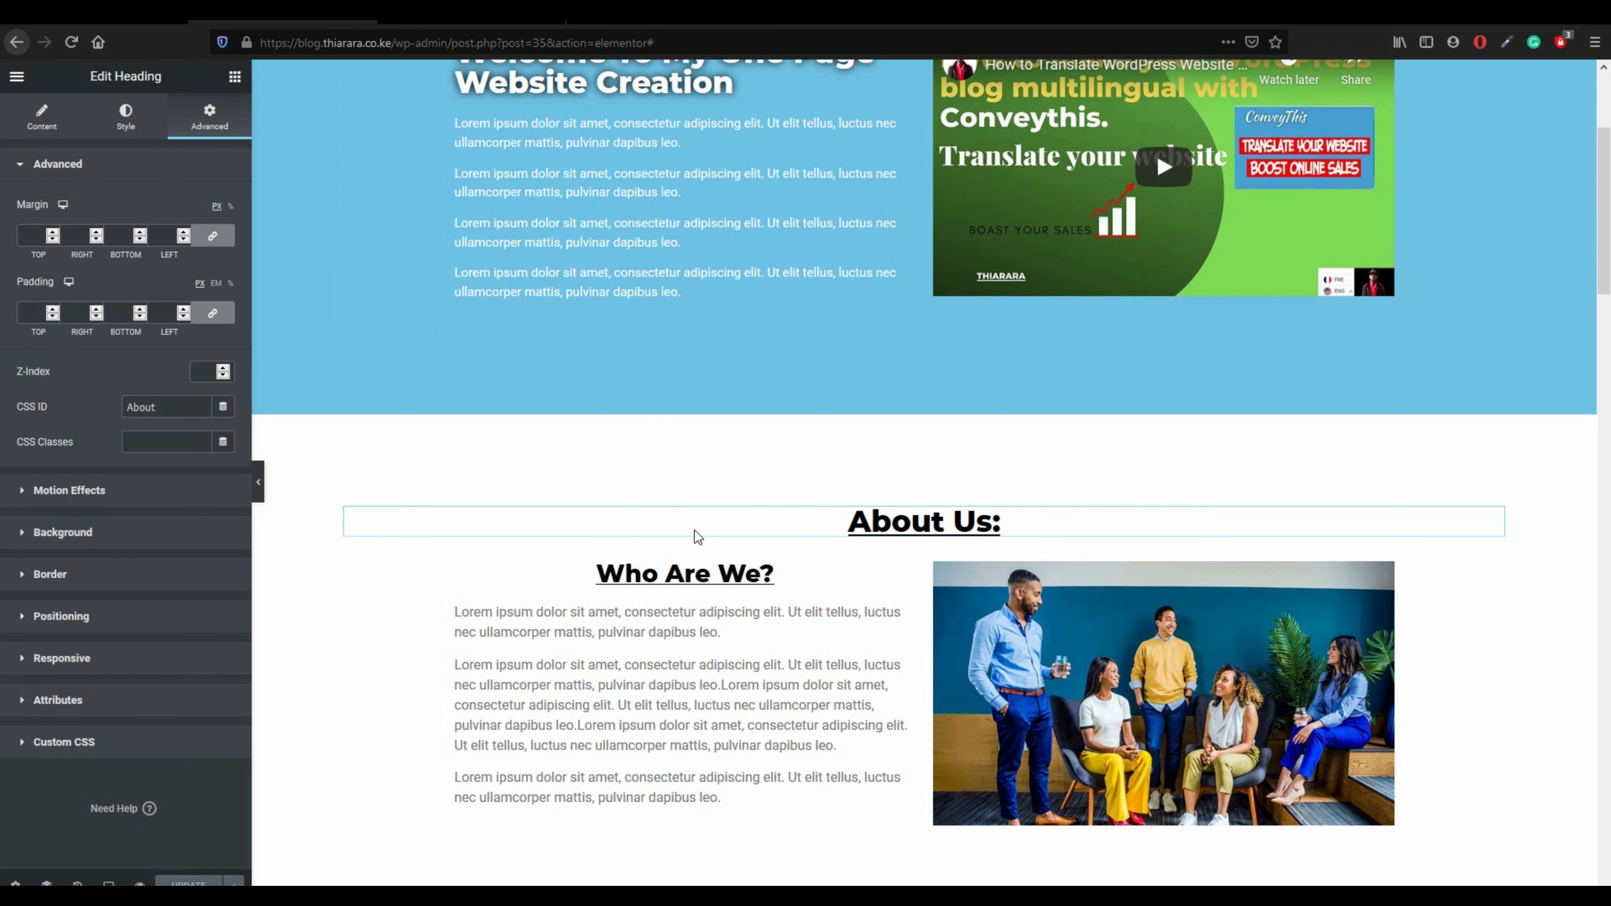
scroll(753, 550, "down", 8)
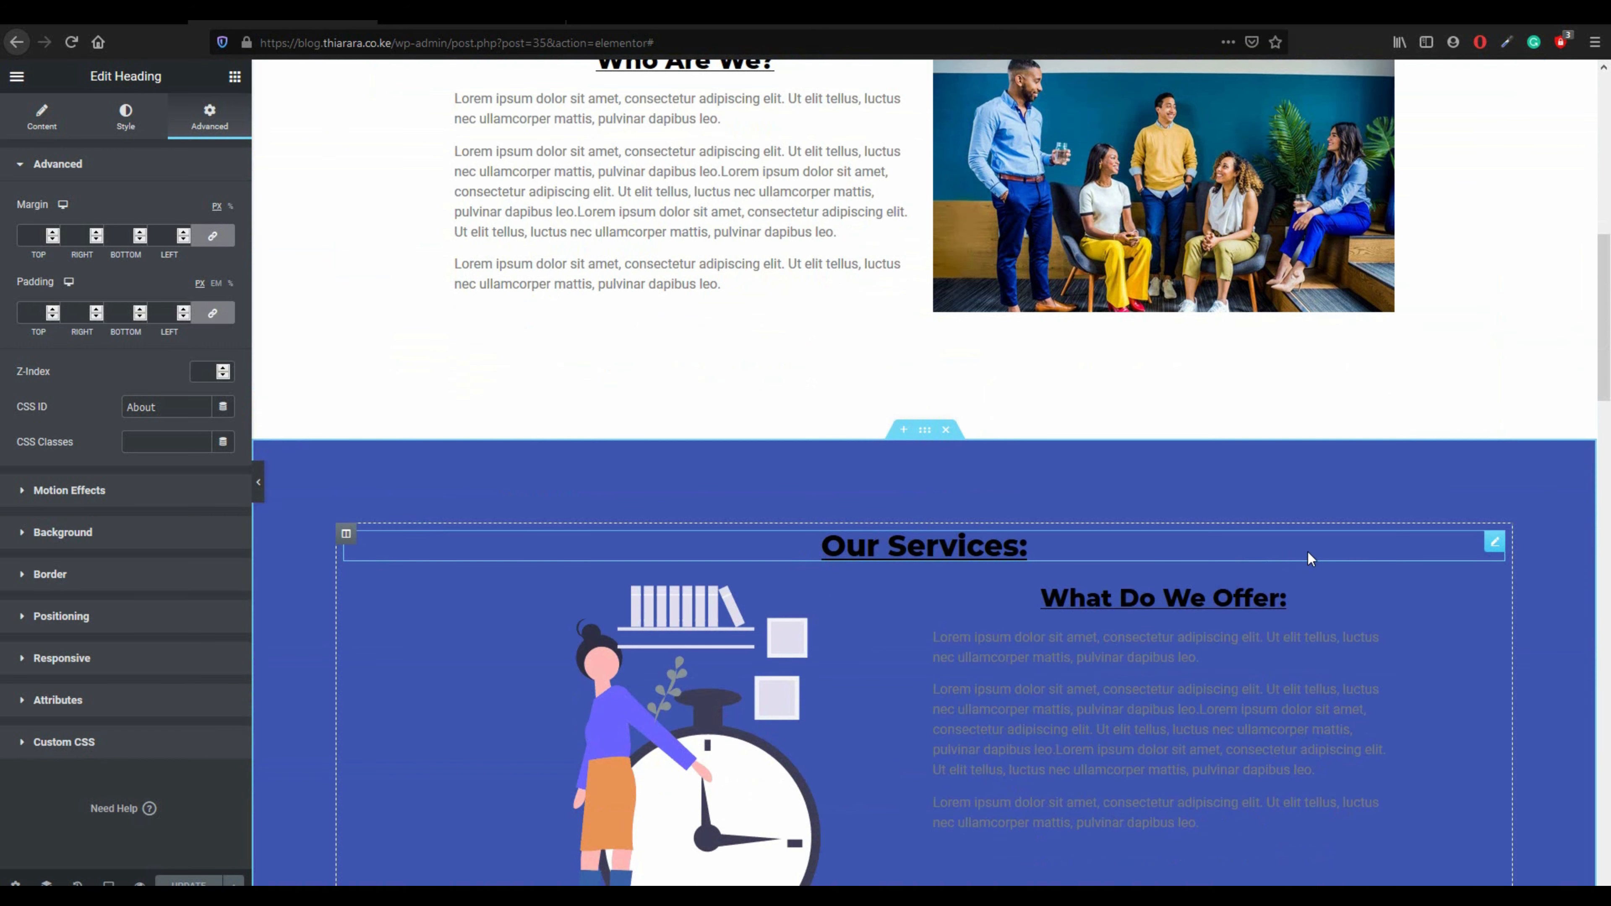
left_click(1494, 541)
left_click(211, 121)
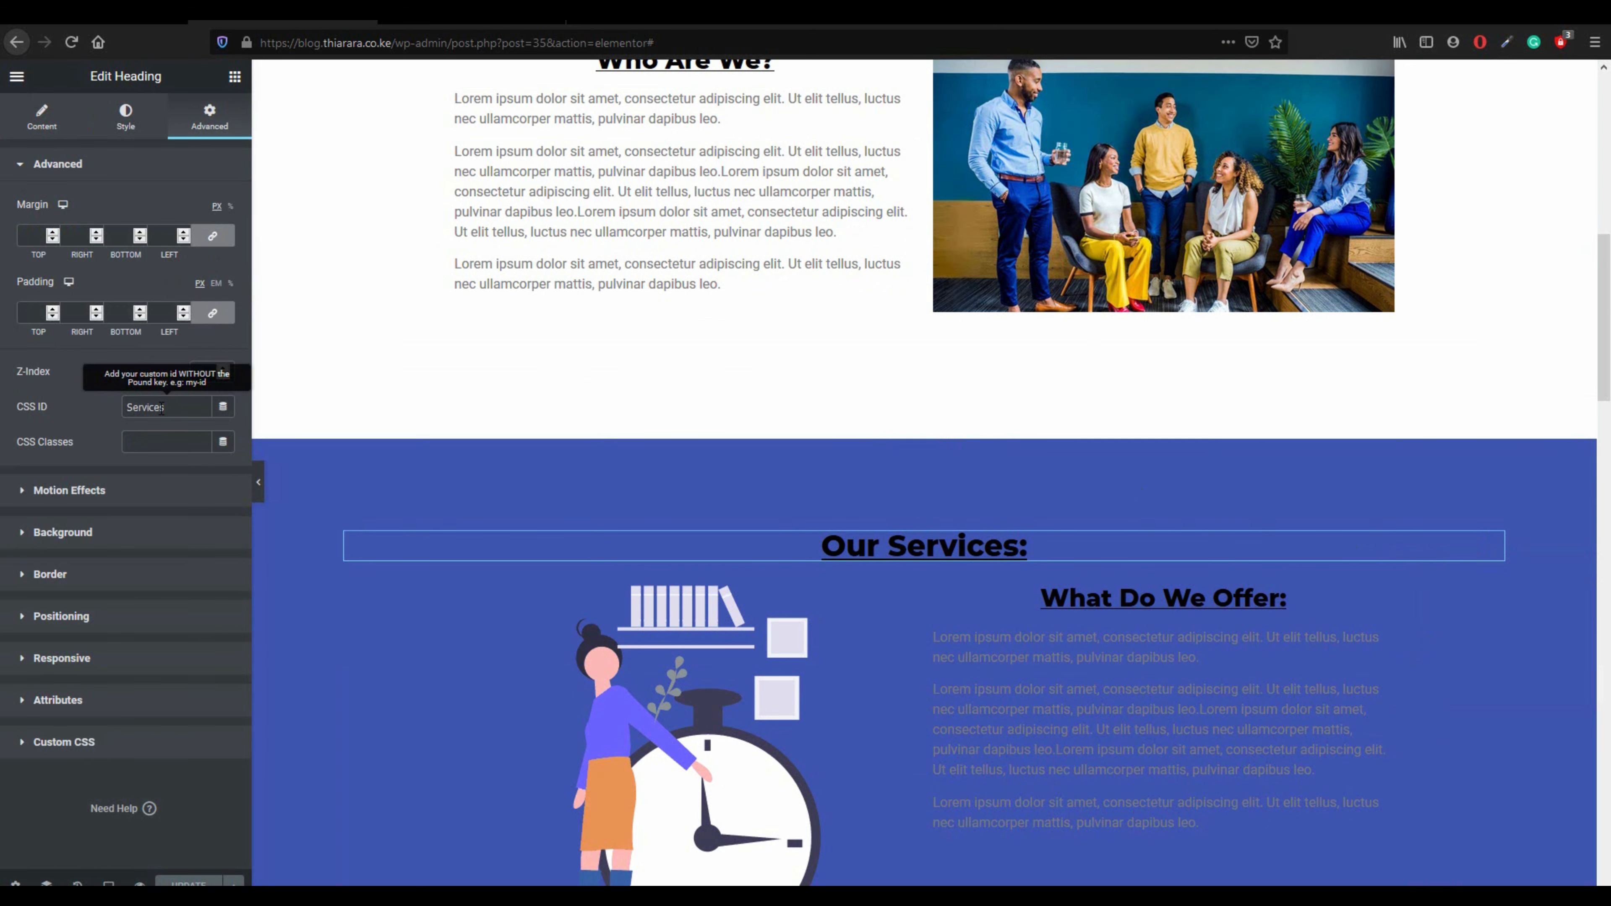
left_click(95, 13)
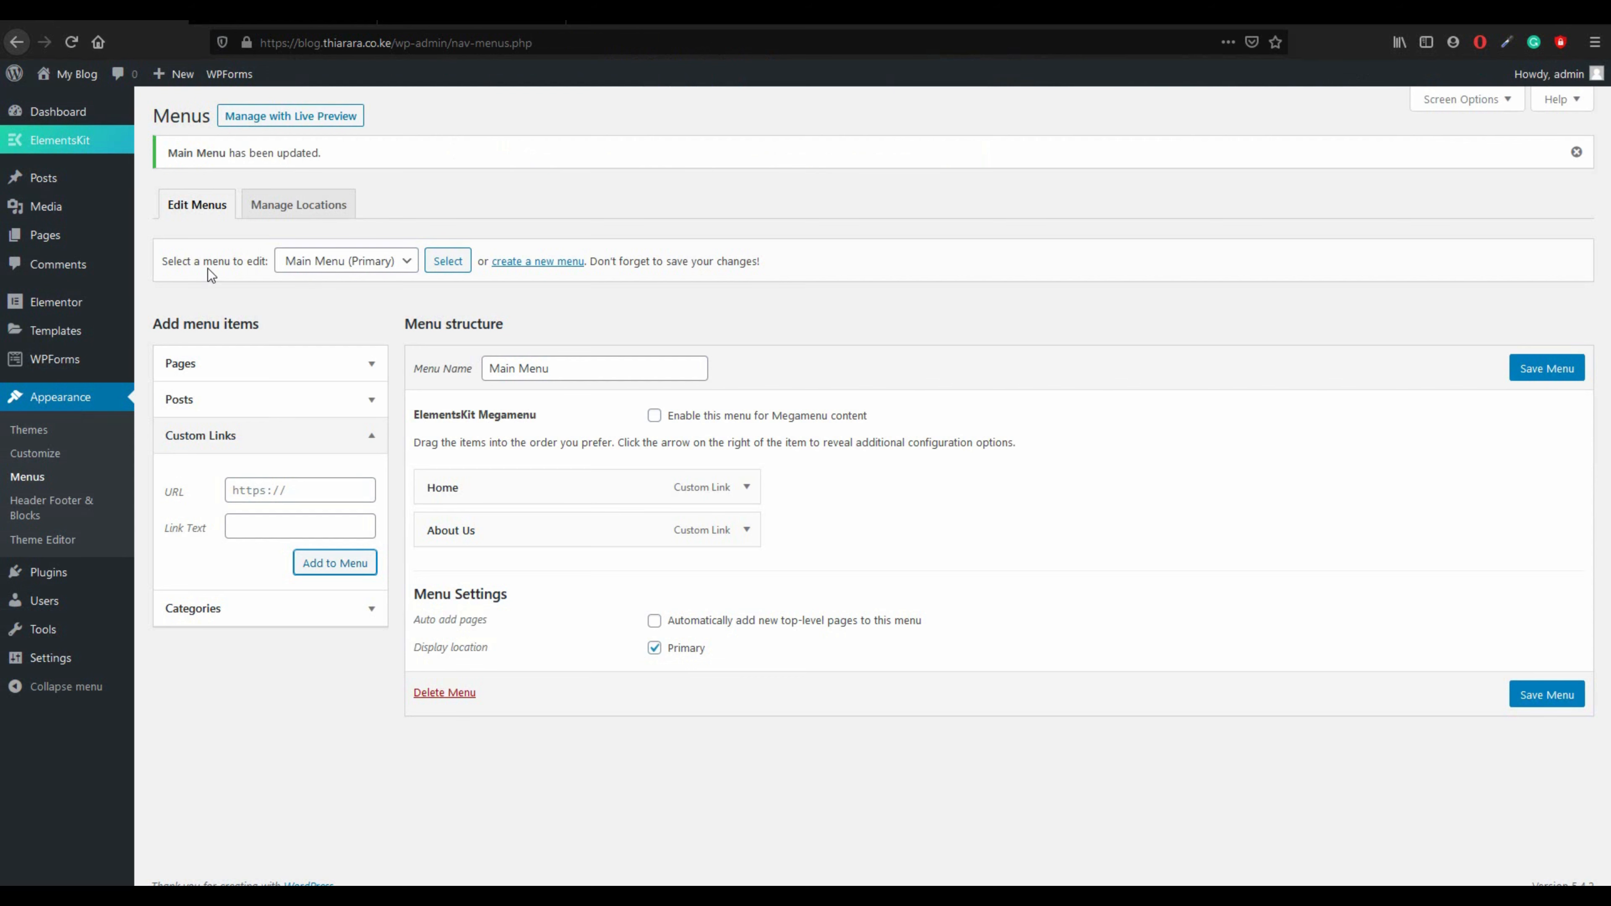
right_click(290, 490)
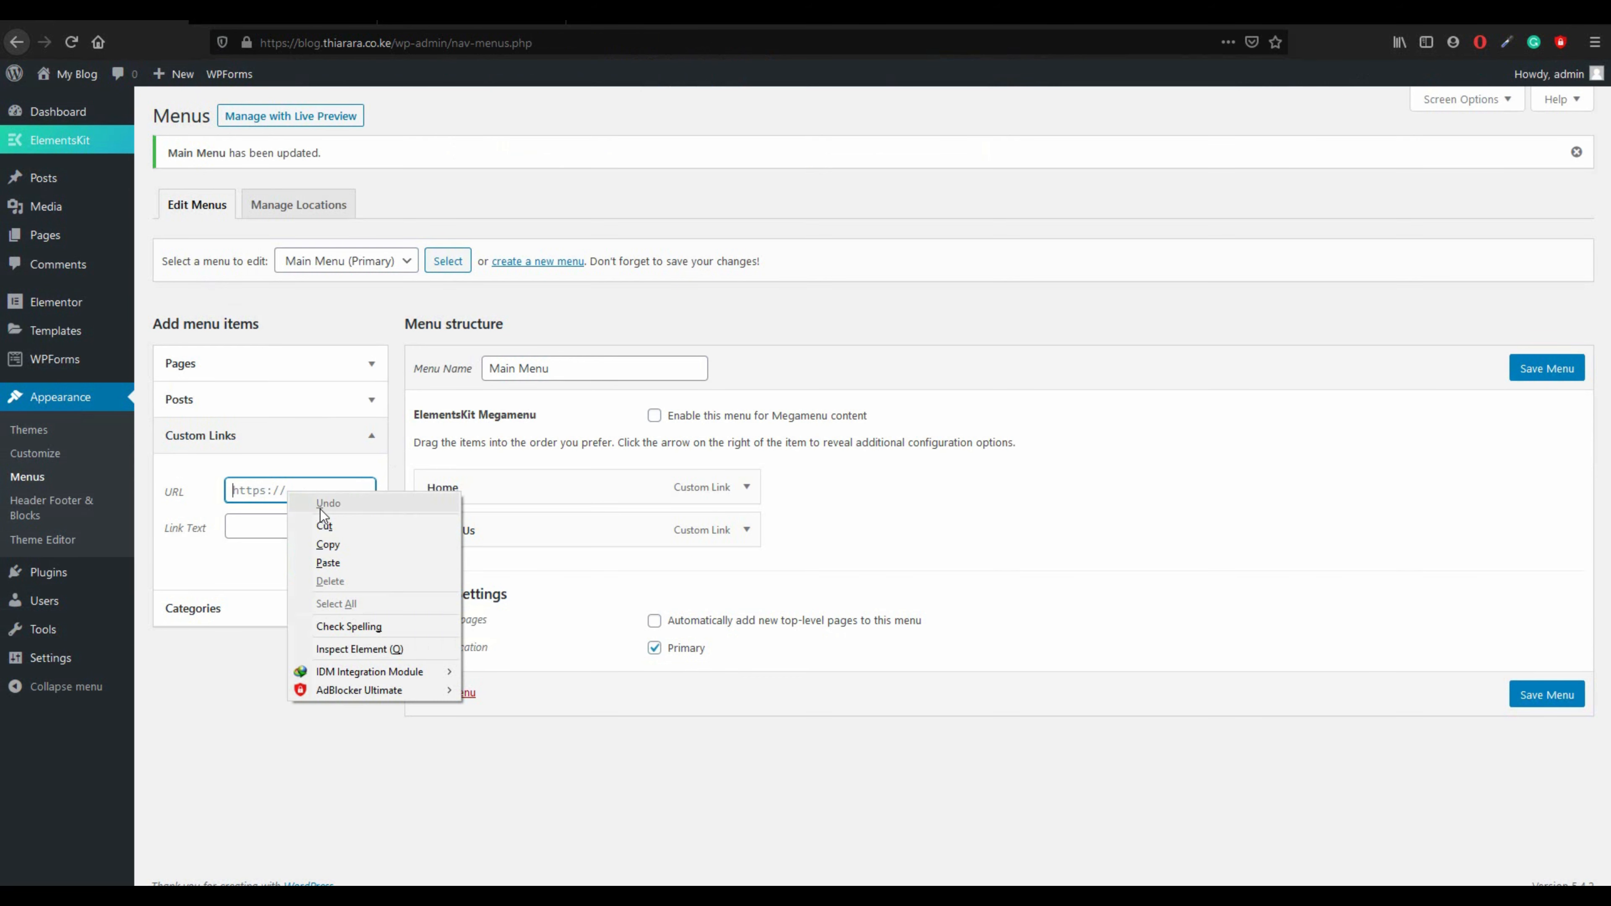
left_click(335, 557)
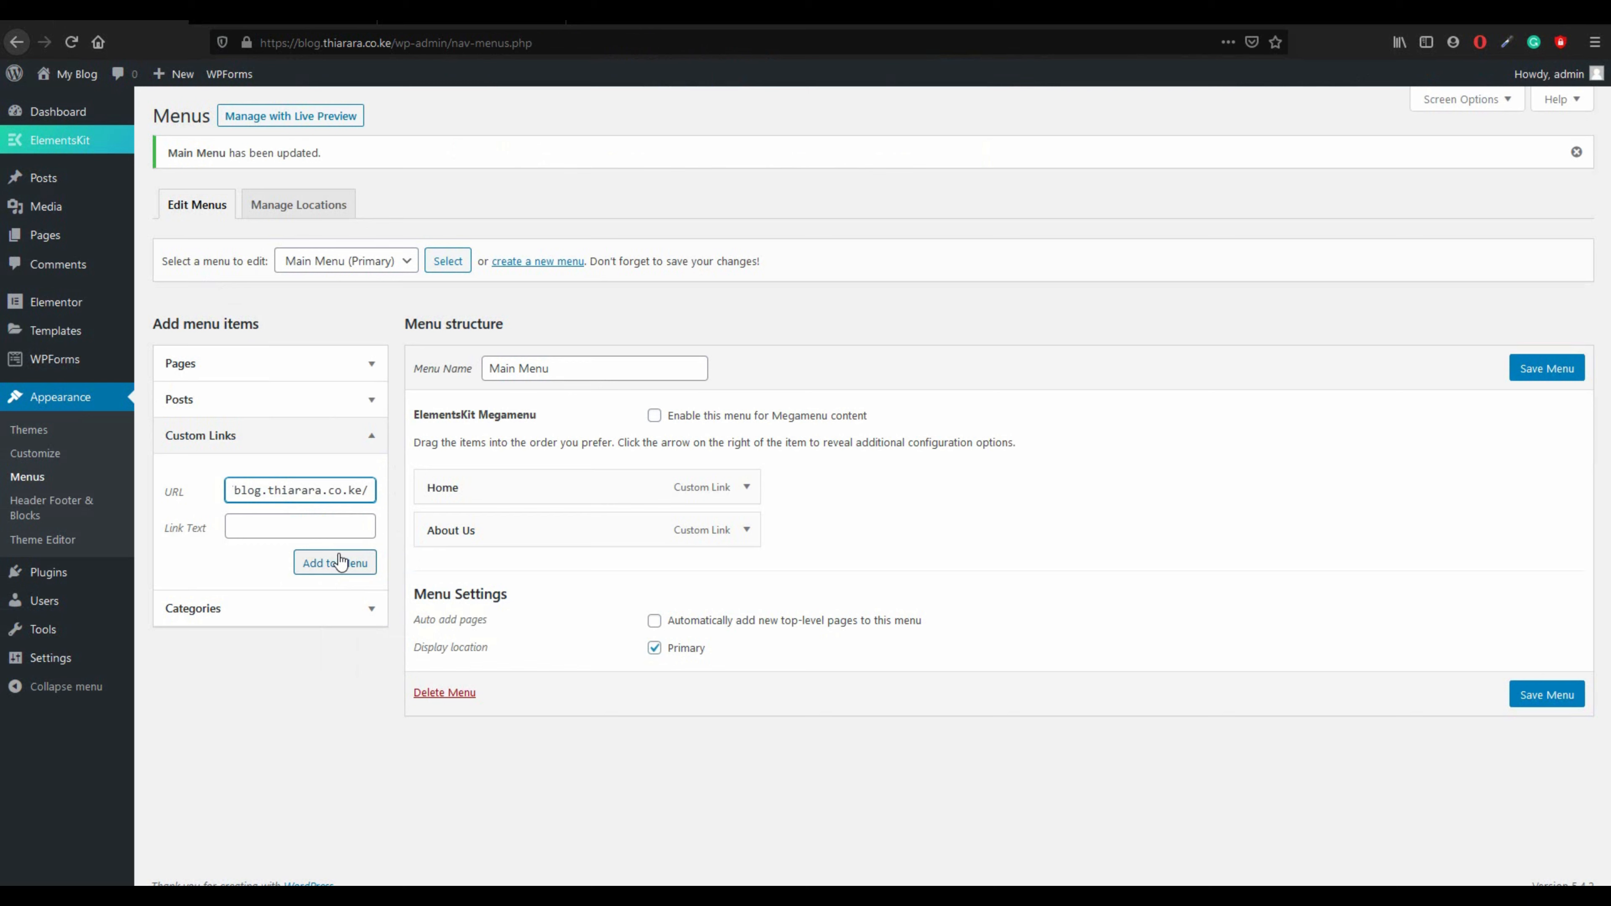
type("/")
key("BackSpace")
type("'")
type("#")
key("BackSpace")
key("BackSpace")
type("#Services")
- Set the custom link's text to Our Services and add it to Main Menu
left_click(331, 532)
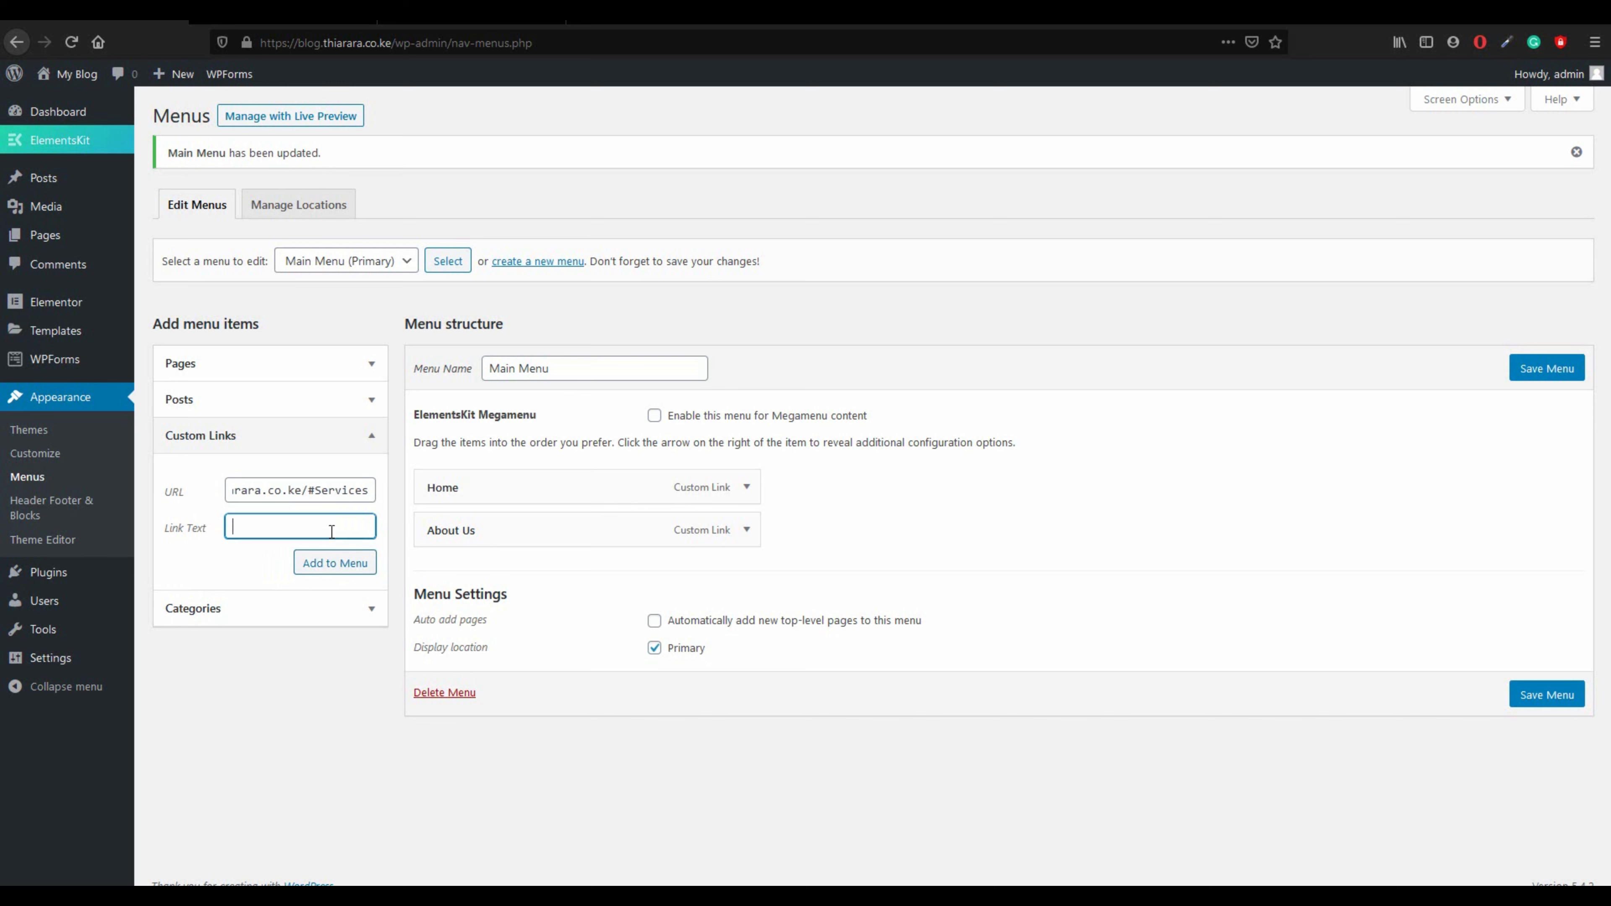
type("Our Services")
left_click(334, 563)
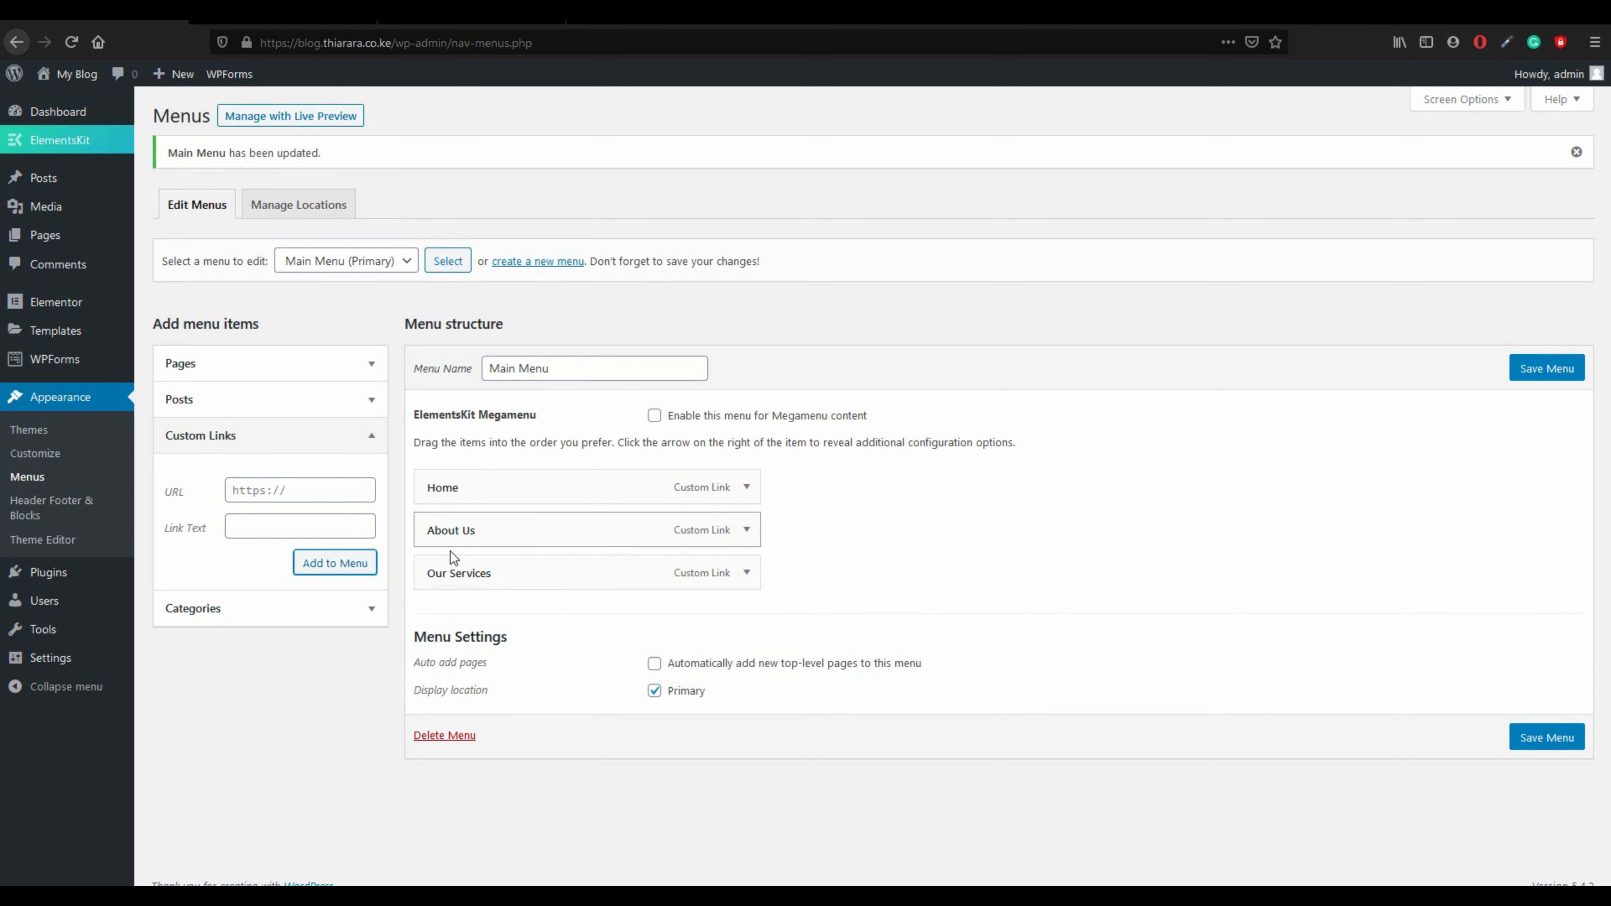
- Check the CSS ID of the "FAQ:" heading in the Elementor editor
left_click(342, 22)
scroll(744, 518, "down", 6)
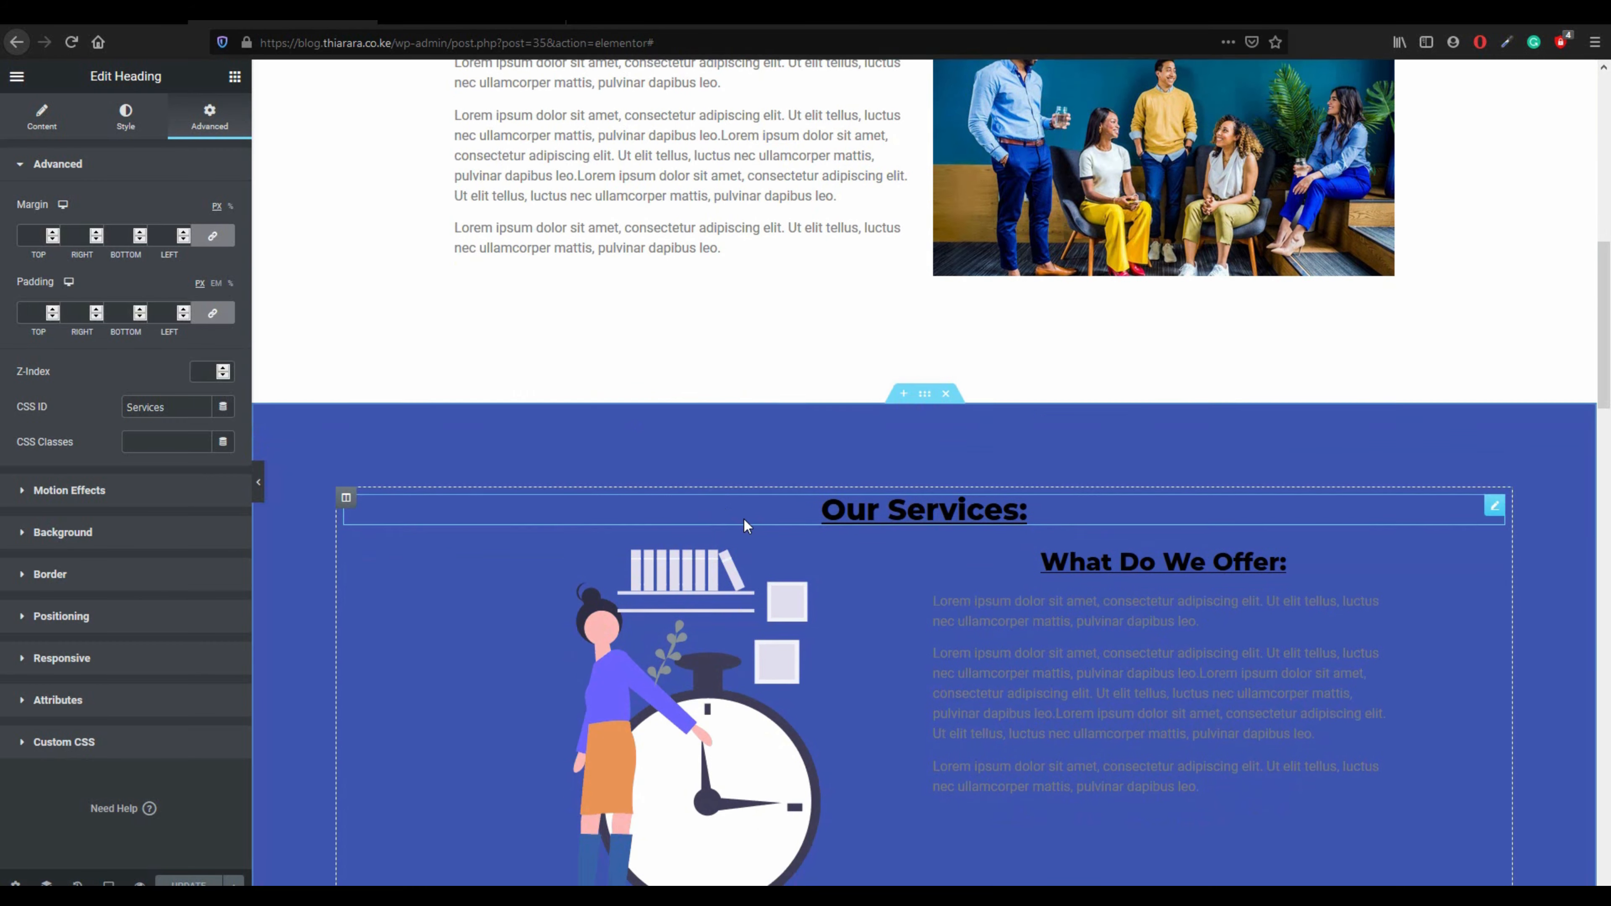
scroll(761, 526, "down", 3)
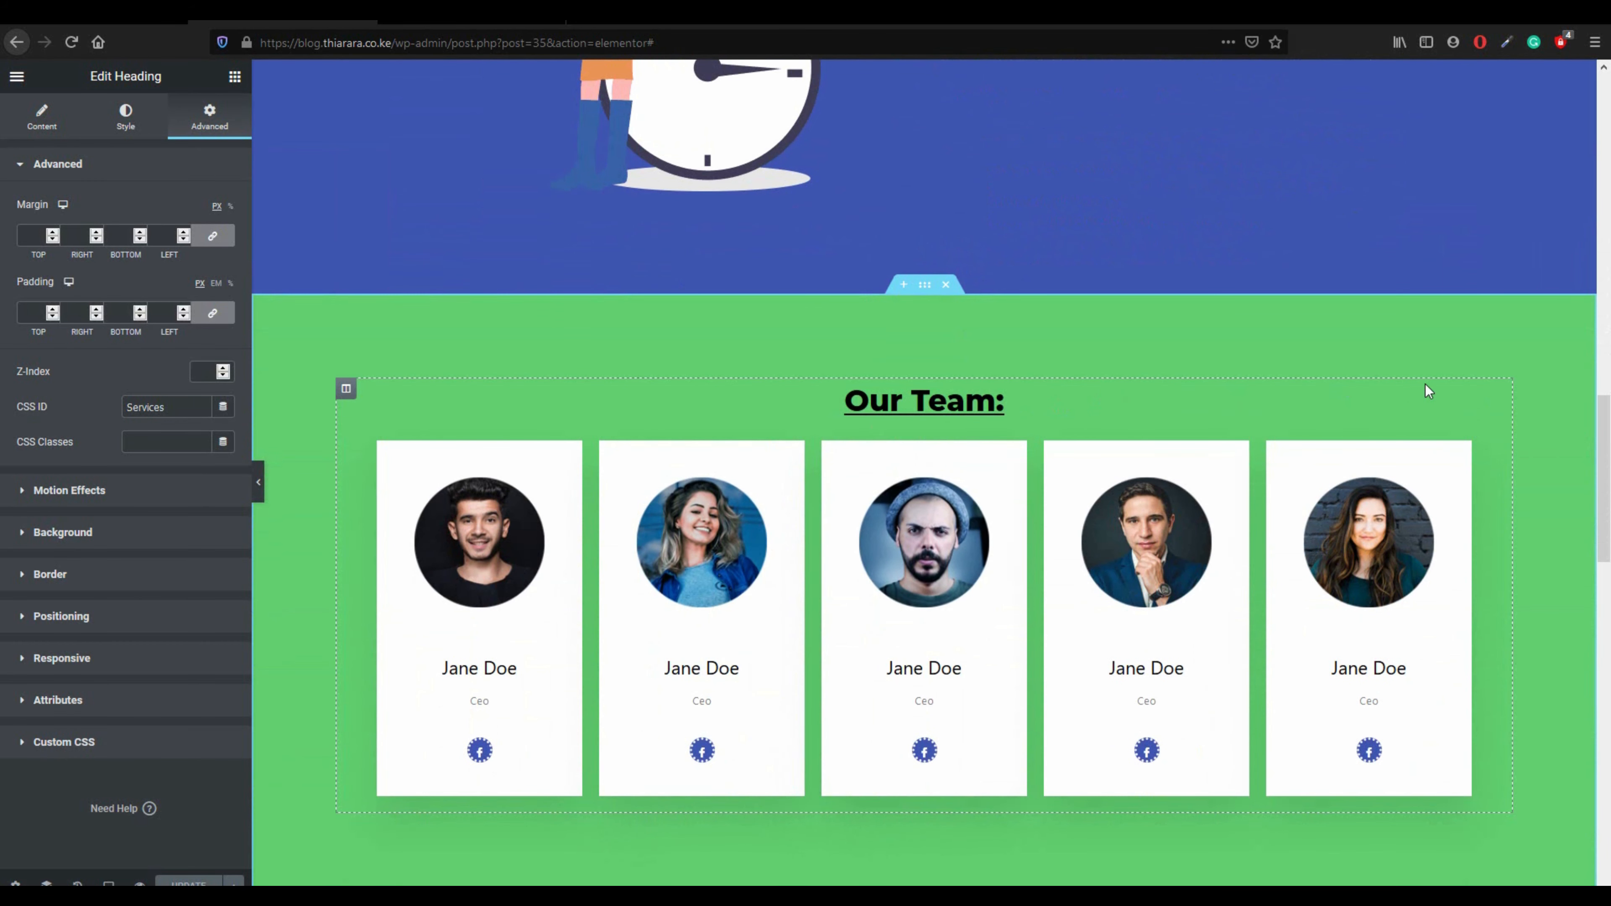
scroll(1448, 390, "down", 1)
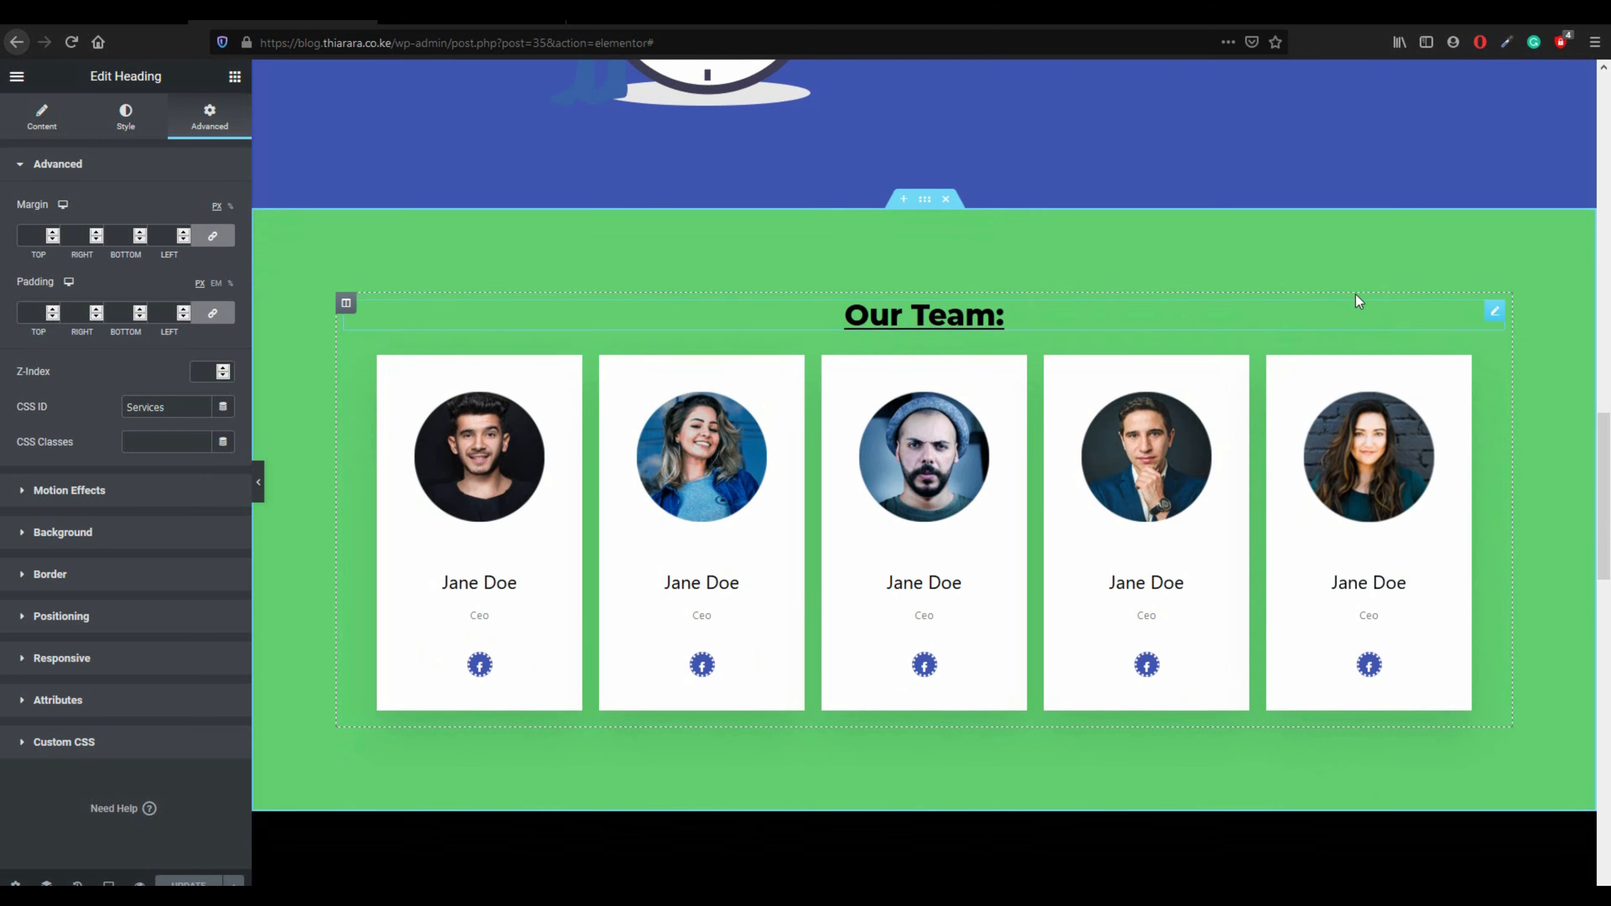
scroll(1077, 463, "down", 5)
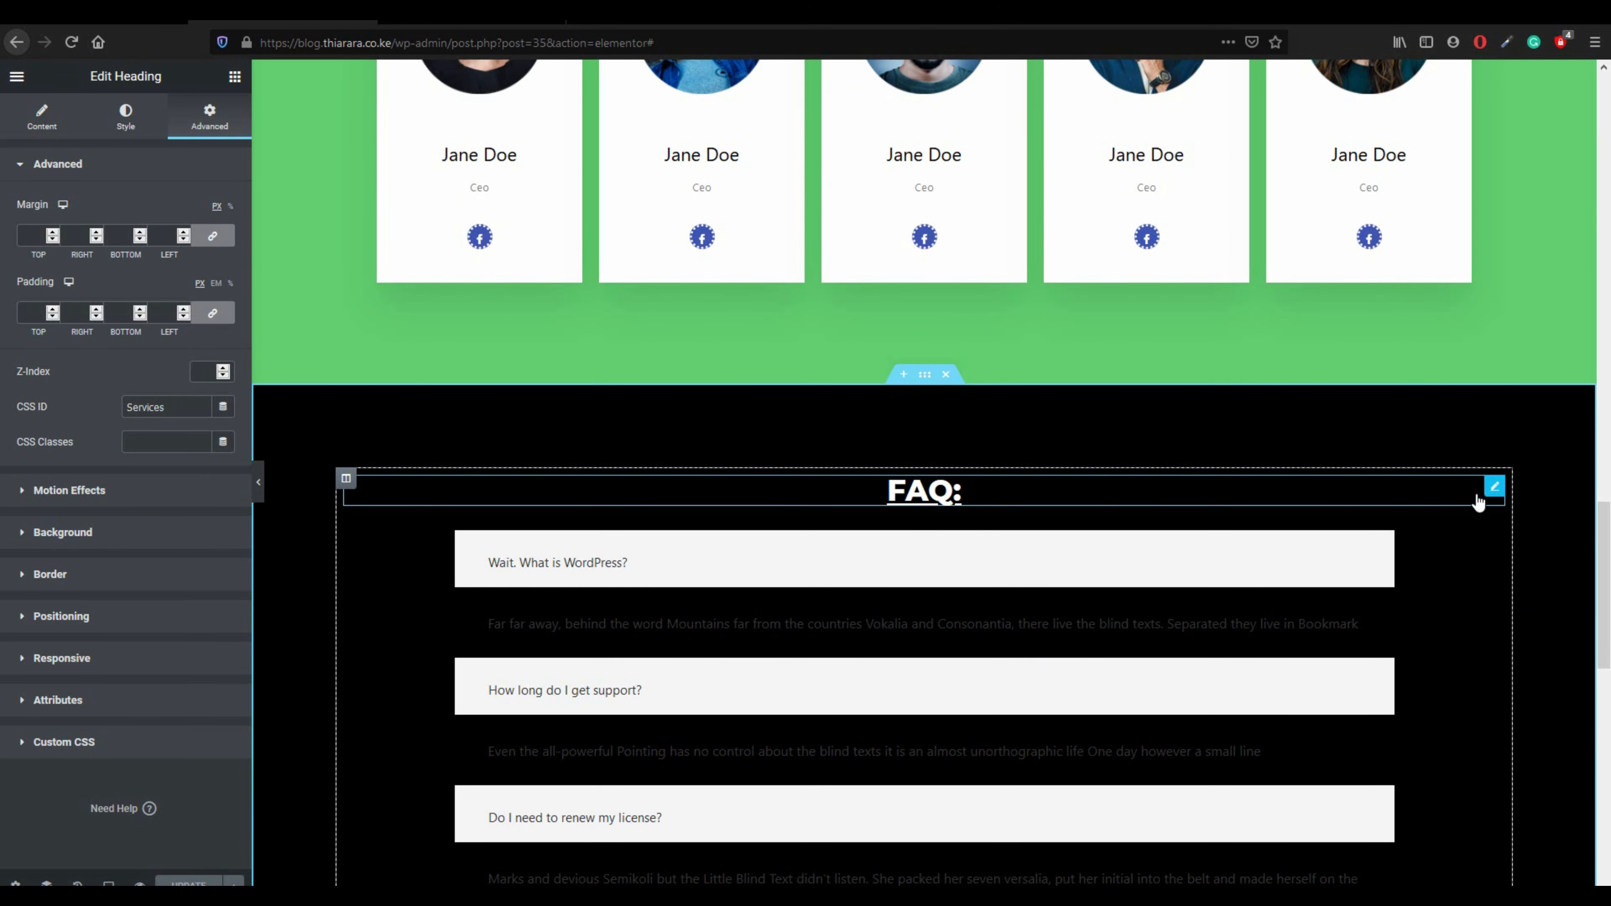
left_click(1485, 498)
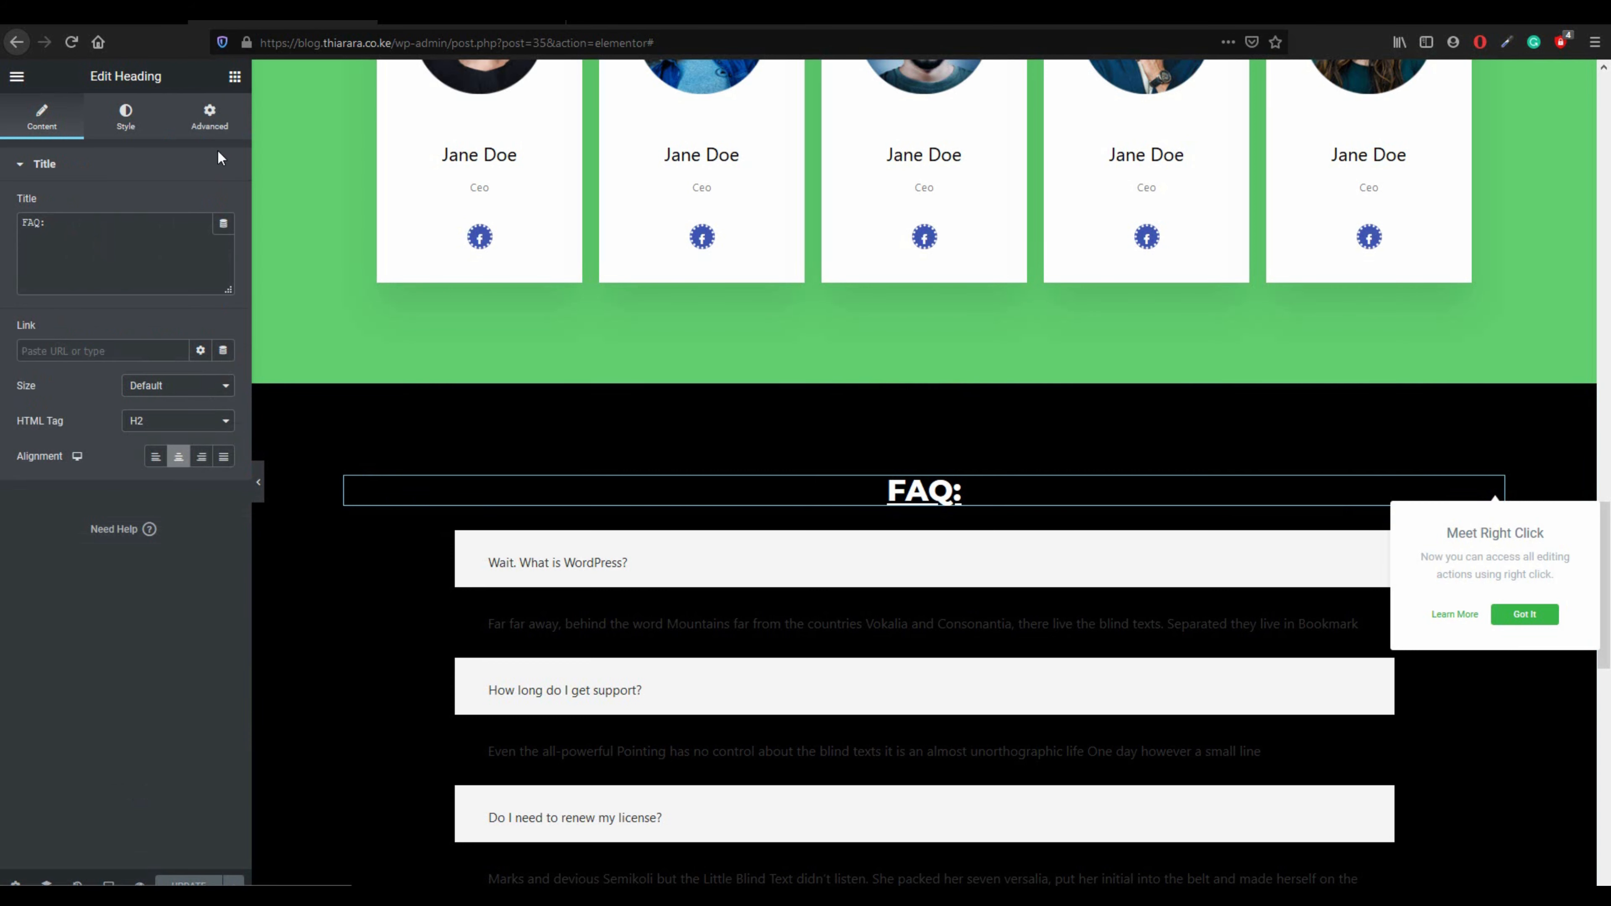
left_click(210, 118)
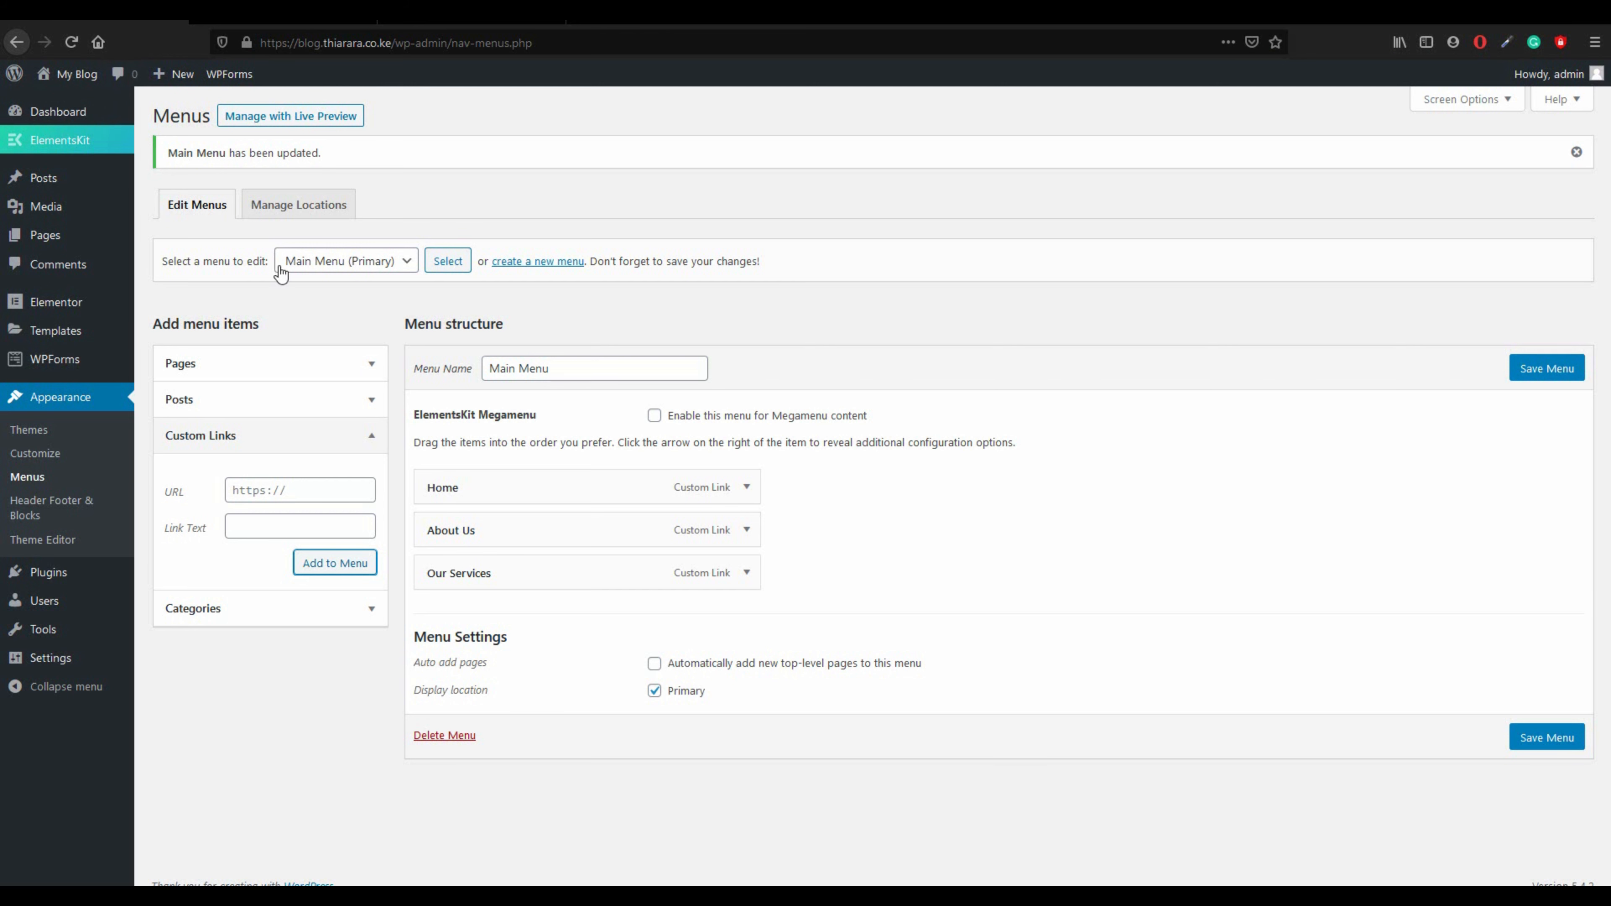
left_click(291, 490)
right_click(288, 493)
left_click(342, 565)
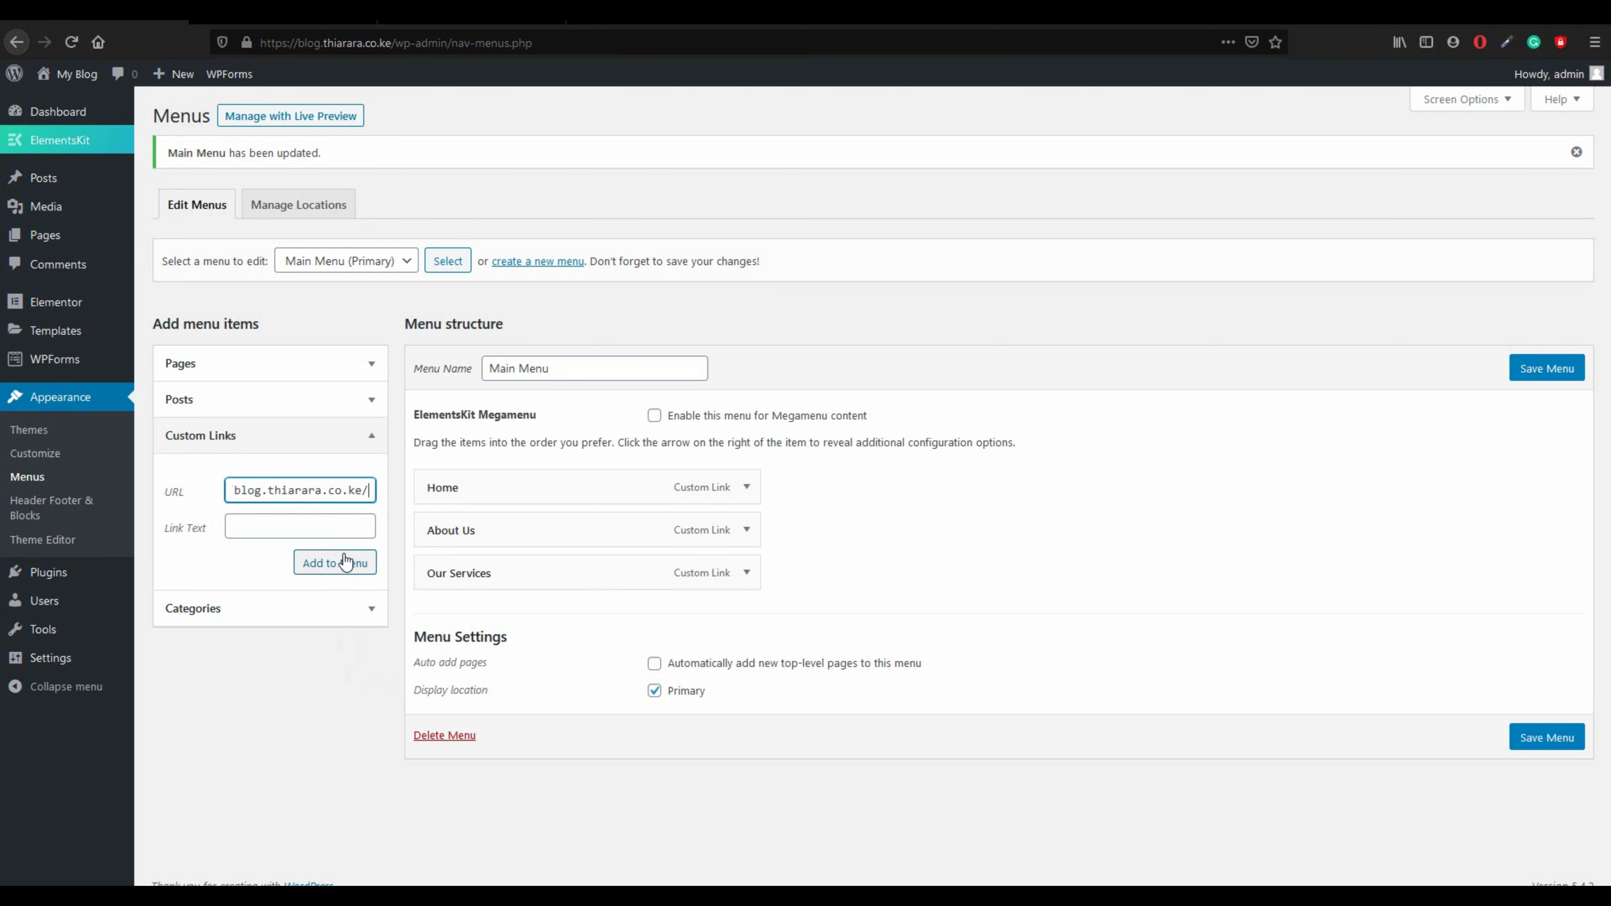
type("#FAQ")
left_click(343, 528)
type("F")
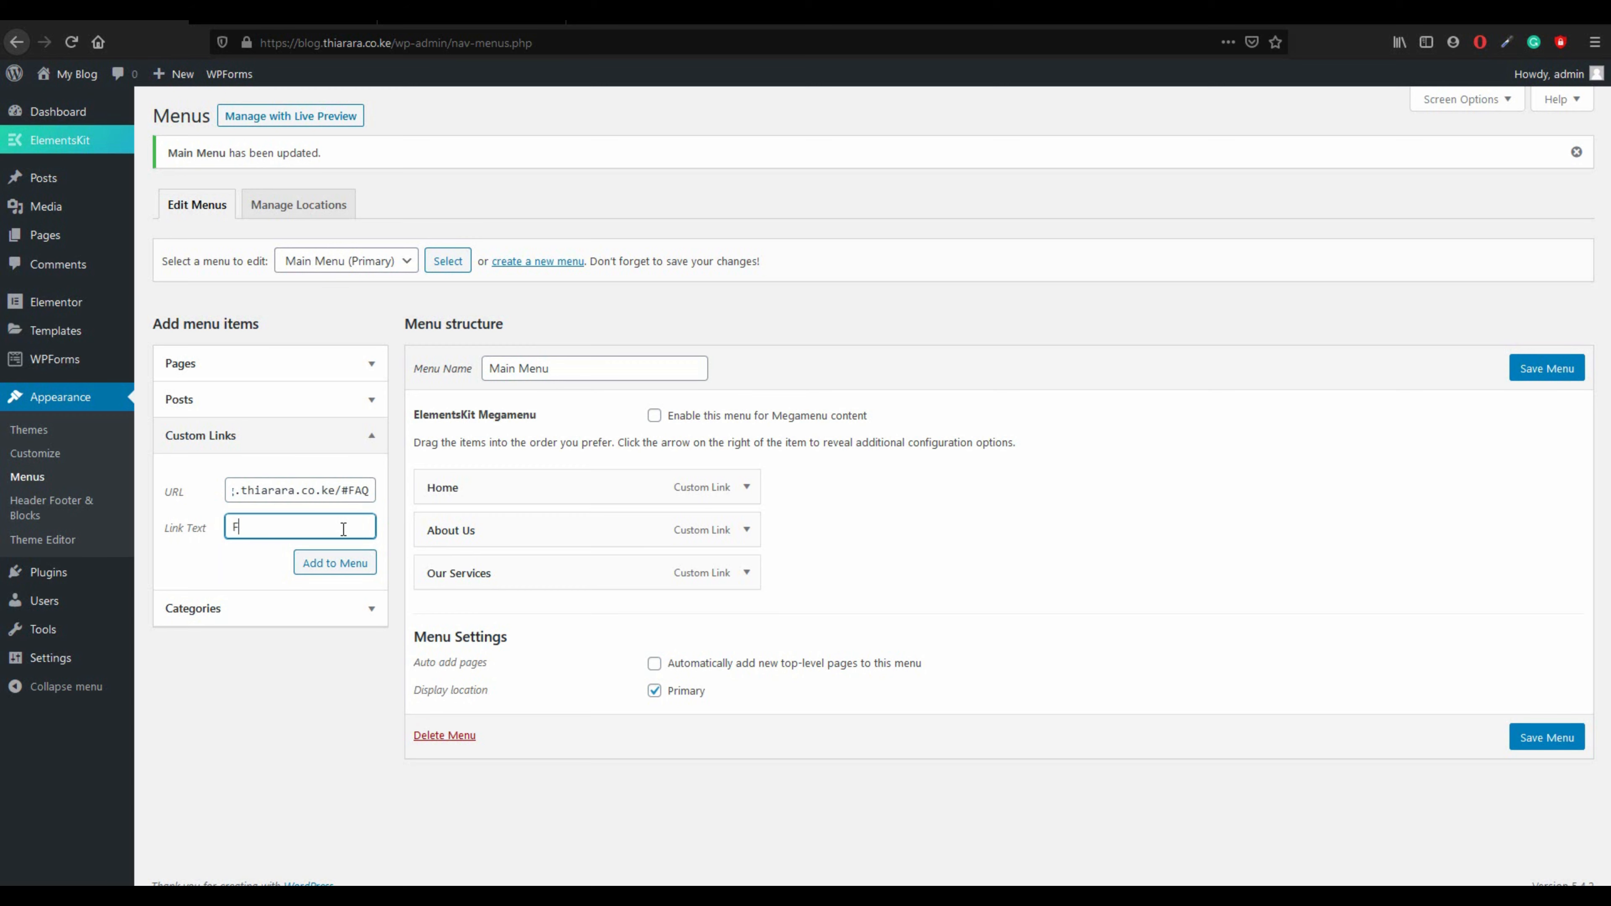
type("AQ")
left_click(343, 571)
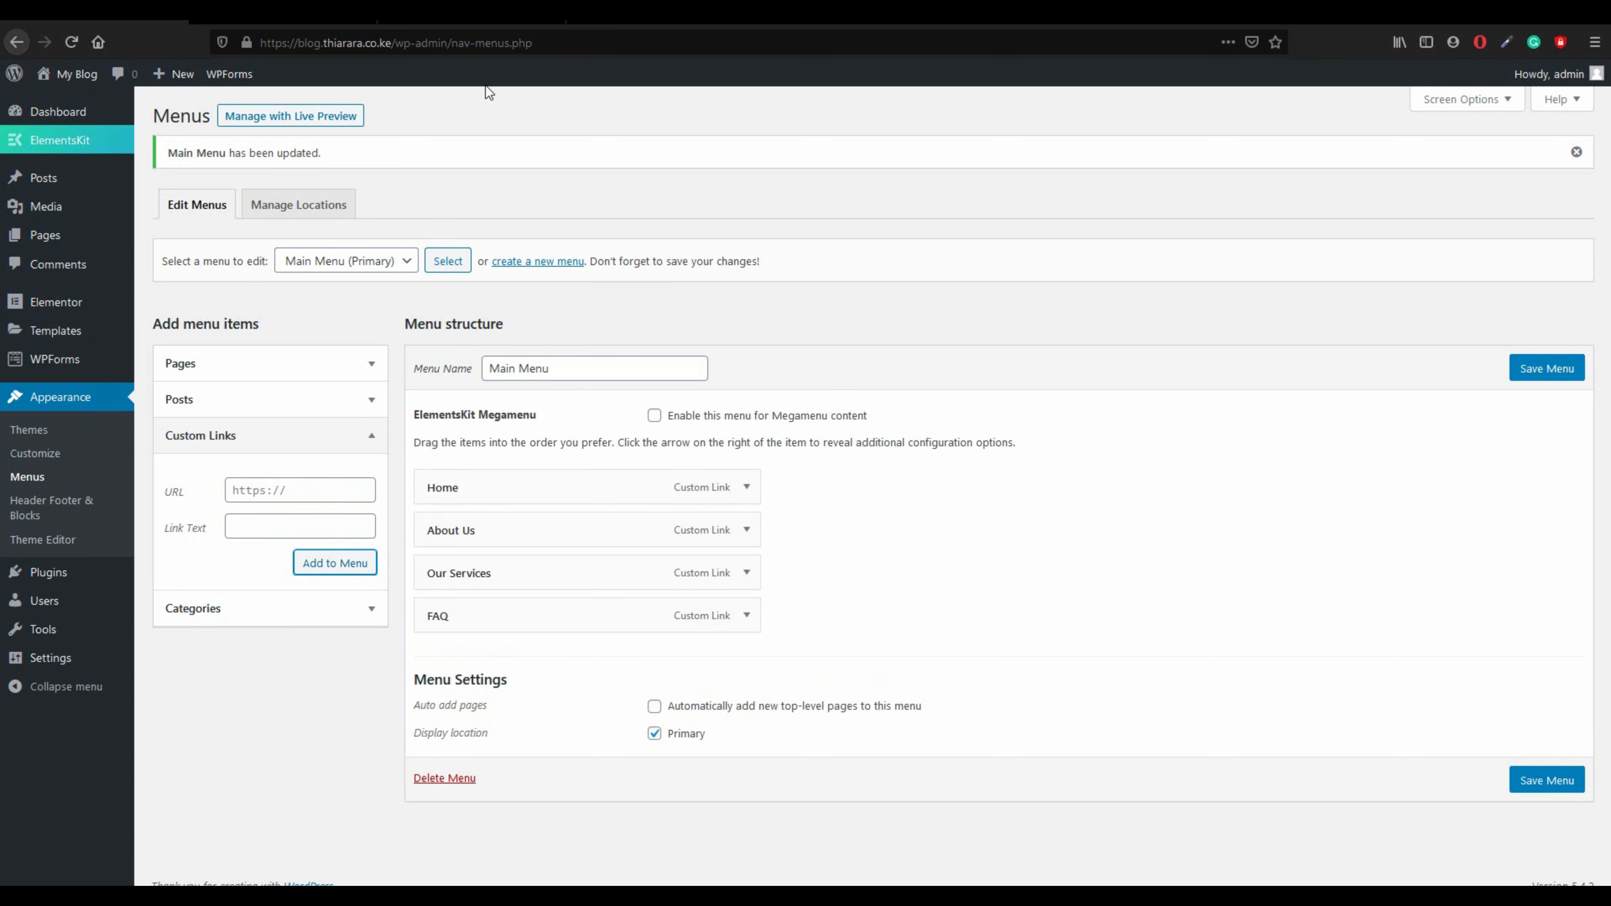
- Check the CSS ID of the "Connect With Us:" heading in the Elementor editor
left_click(345, 14)
scroll(709, 444, "down", 10)
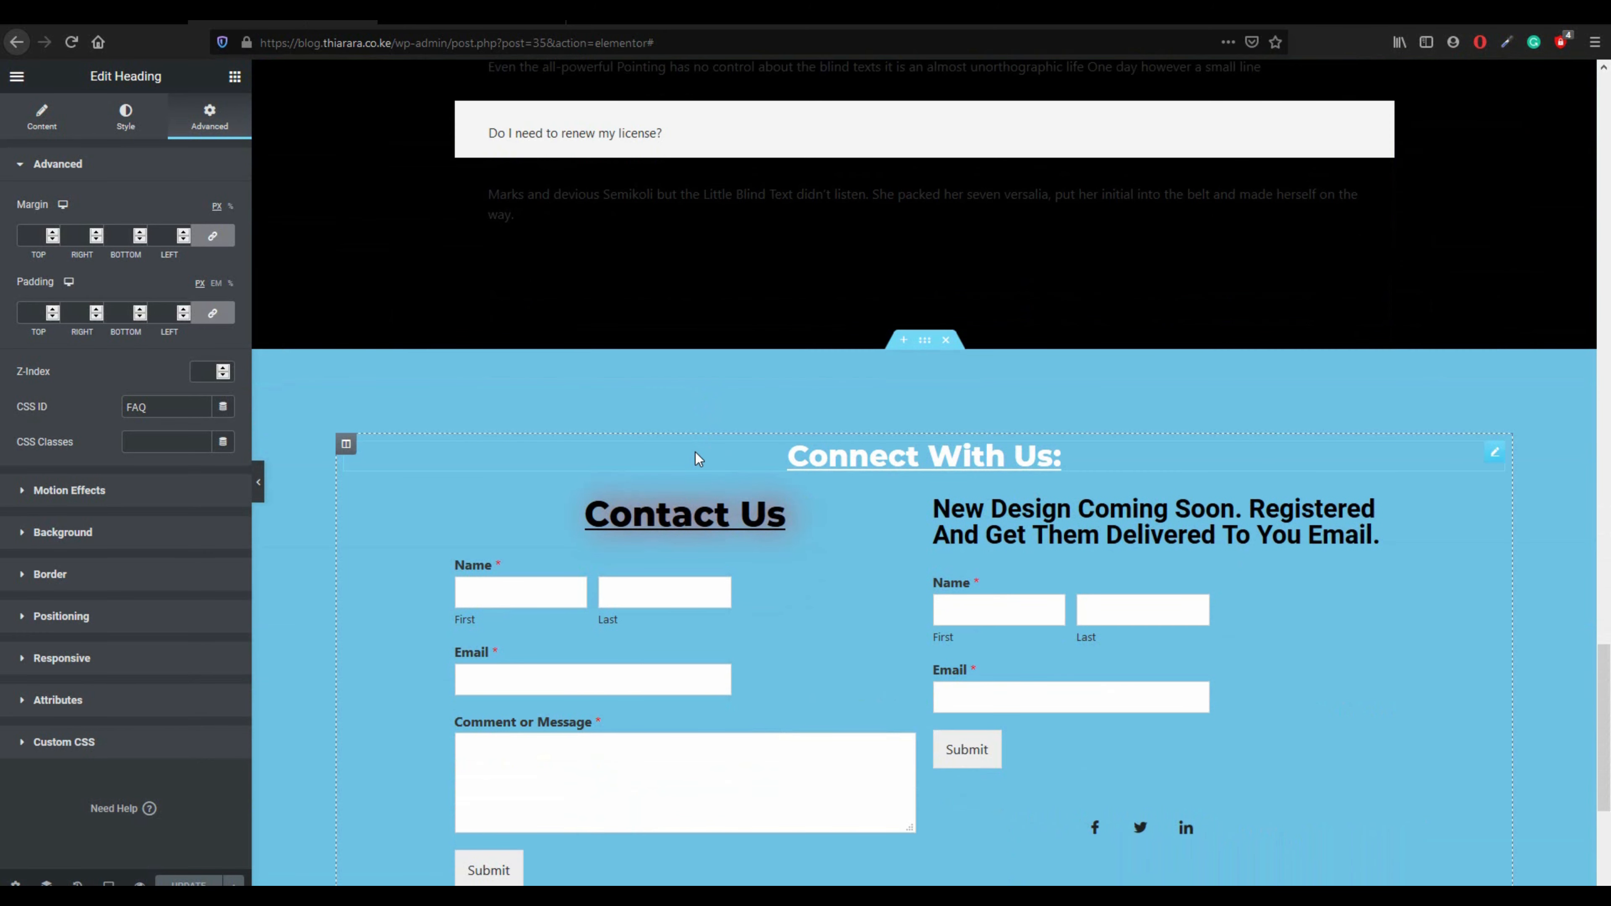
left_click(1494, 451)
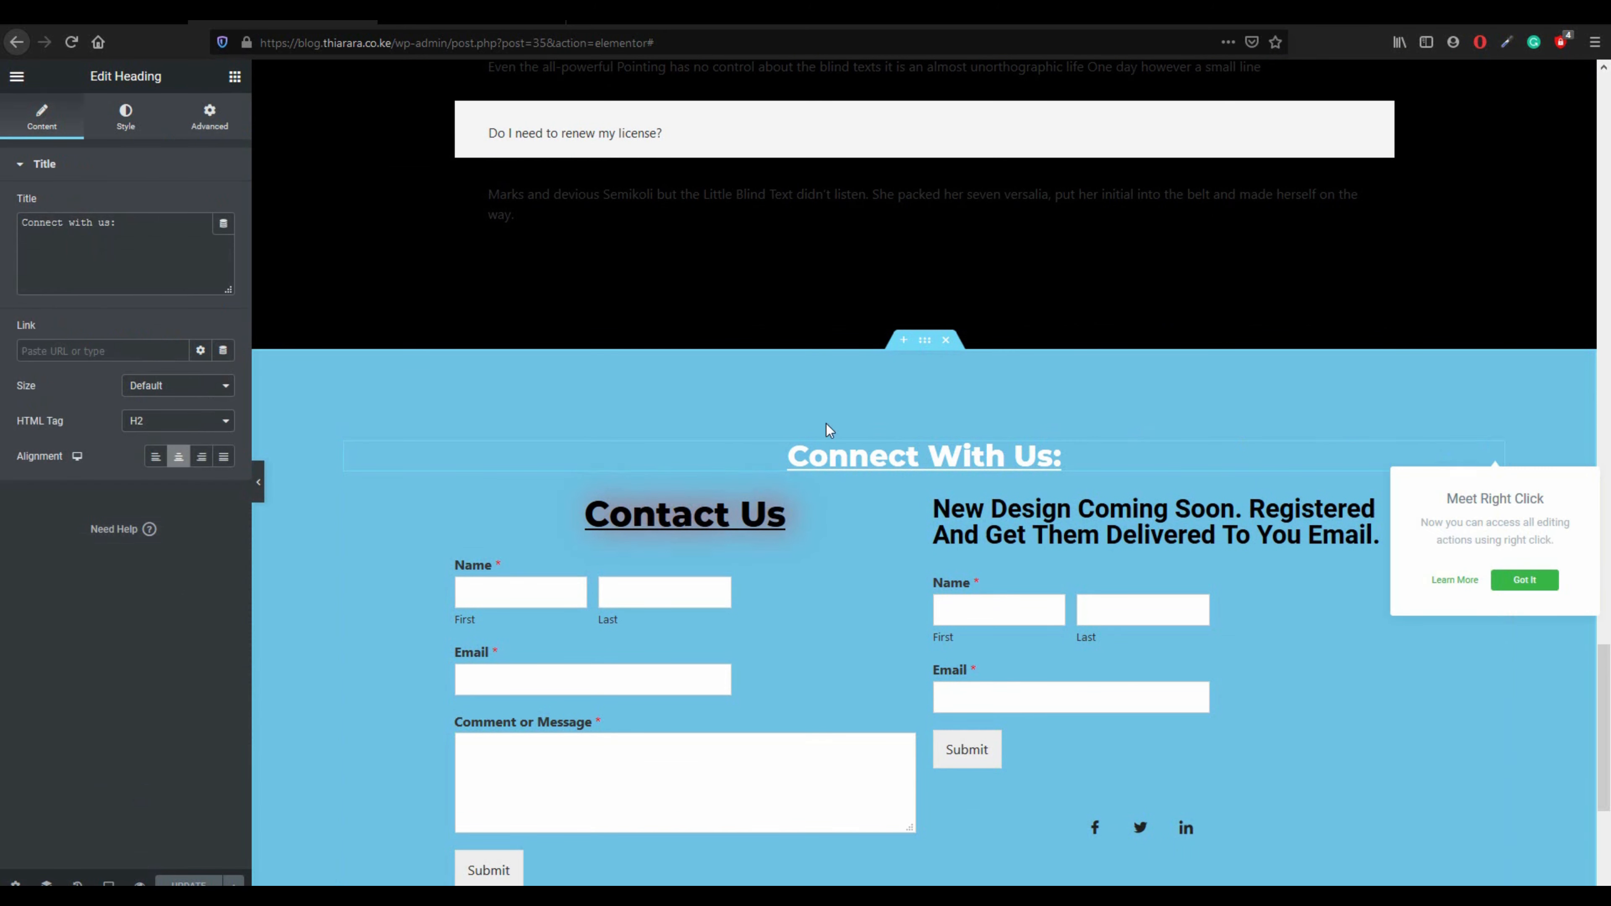
left_click(209, 117)
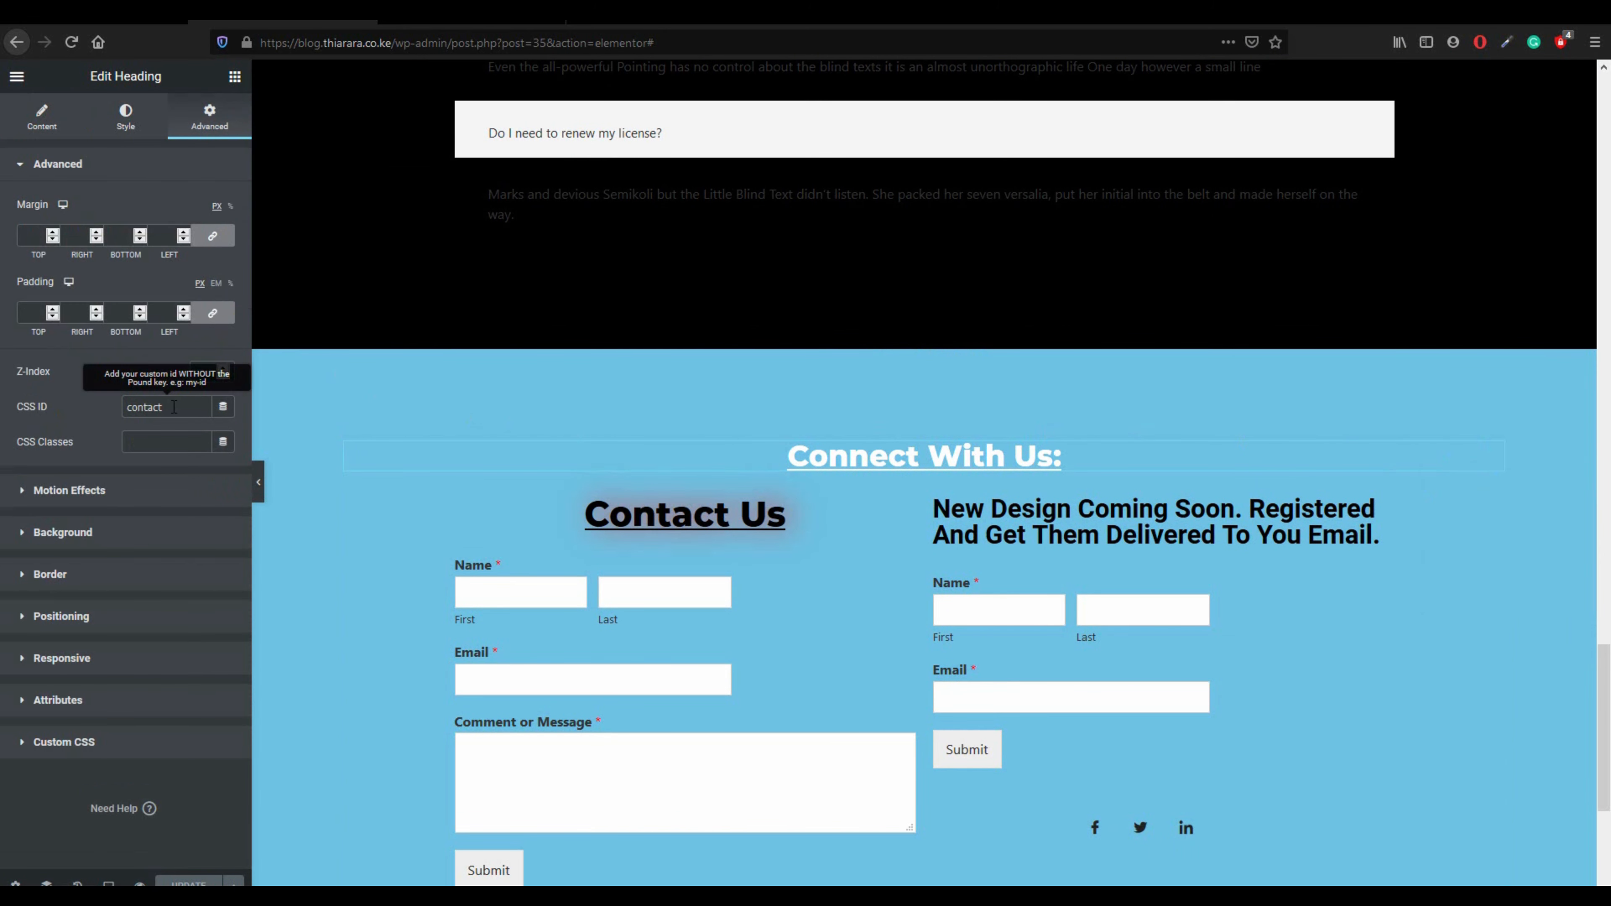
left_click_drag(163, 411, 126, 409)
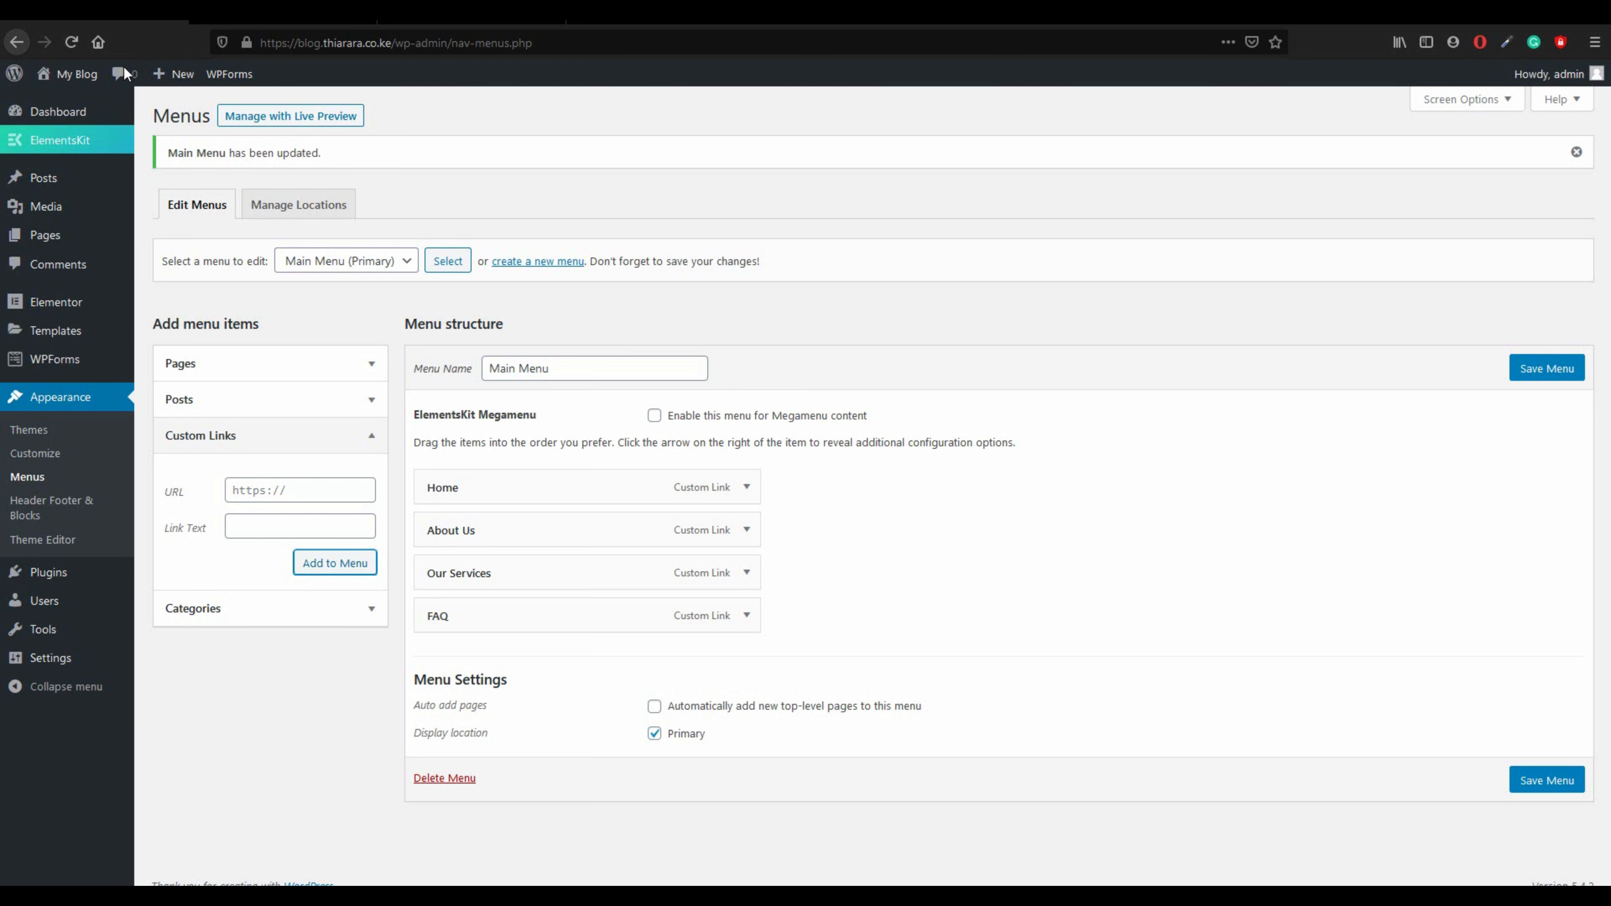
left_click(287, 489)
right_click(287, 481)
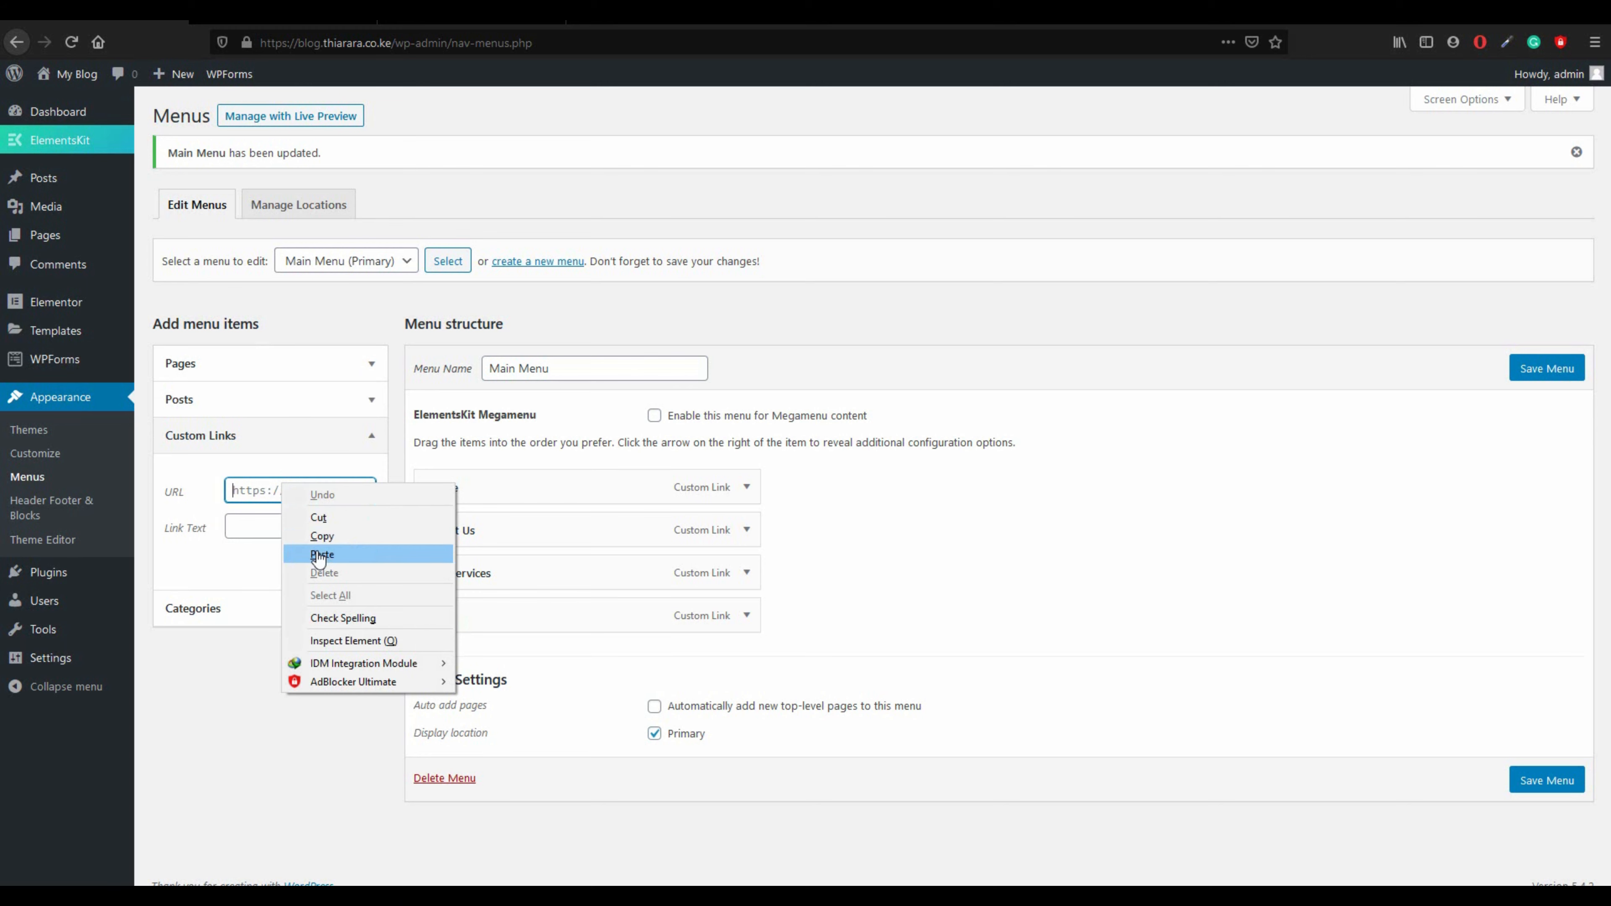
left_click(318, 549)
type("contac")
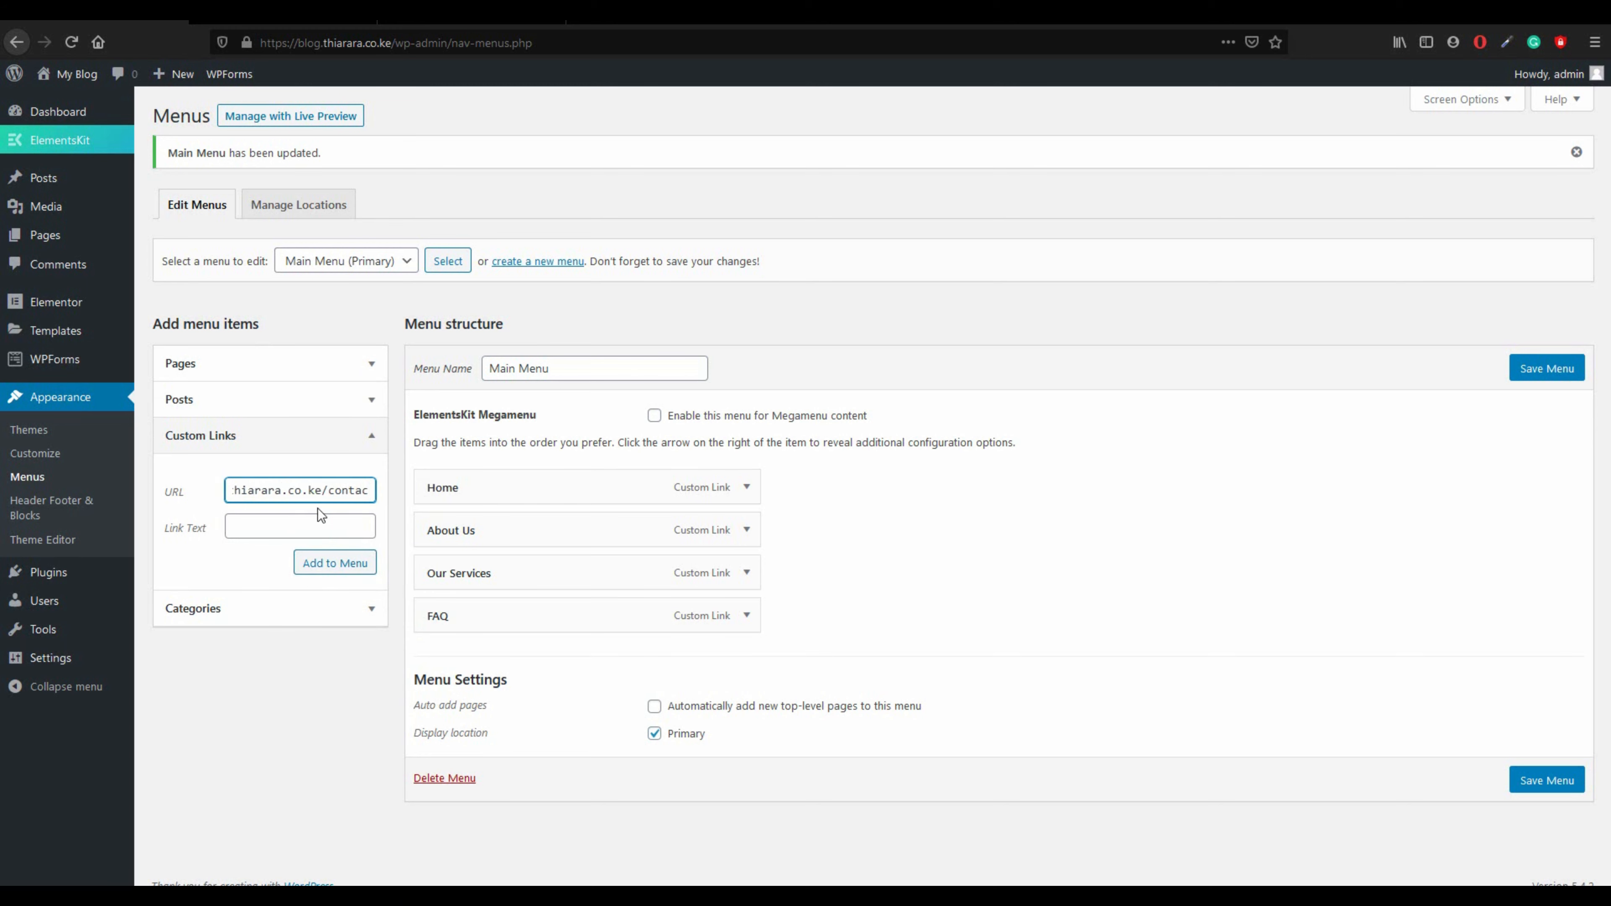
type("t")
- Add the custom link to Main Menu with the link text Contact Us and save the menu
left_click(310, 524)
type("contact Us")
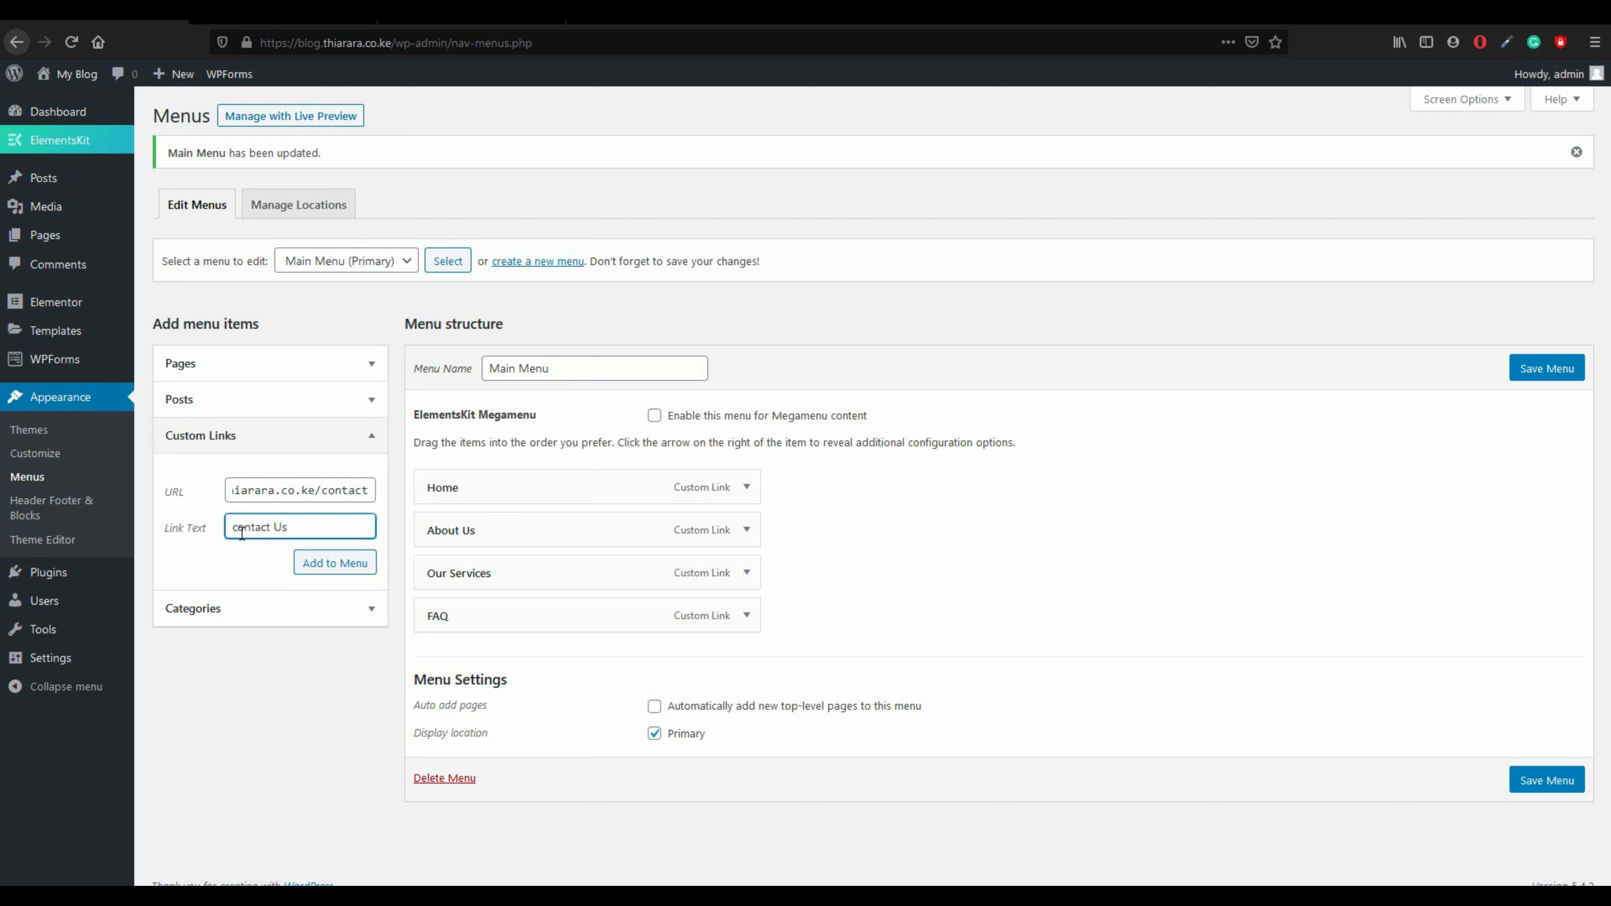
key("BackSpace")
type("C")
left_click(317, 563)
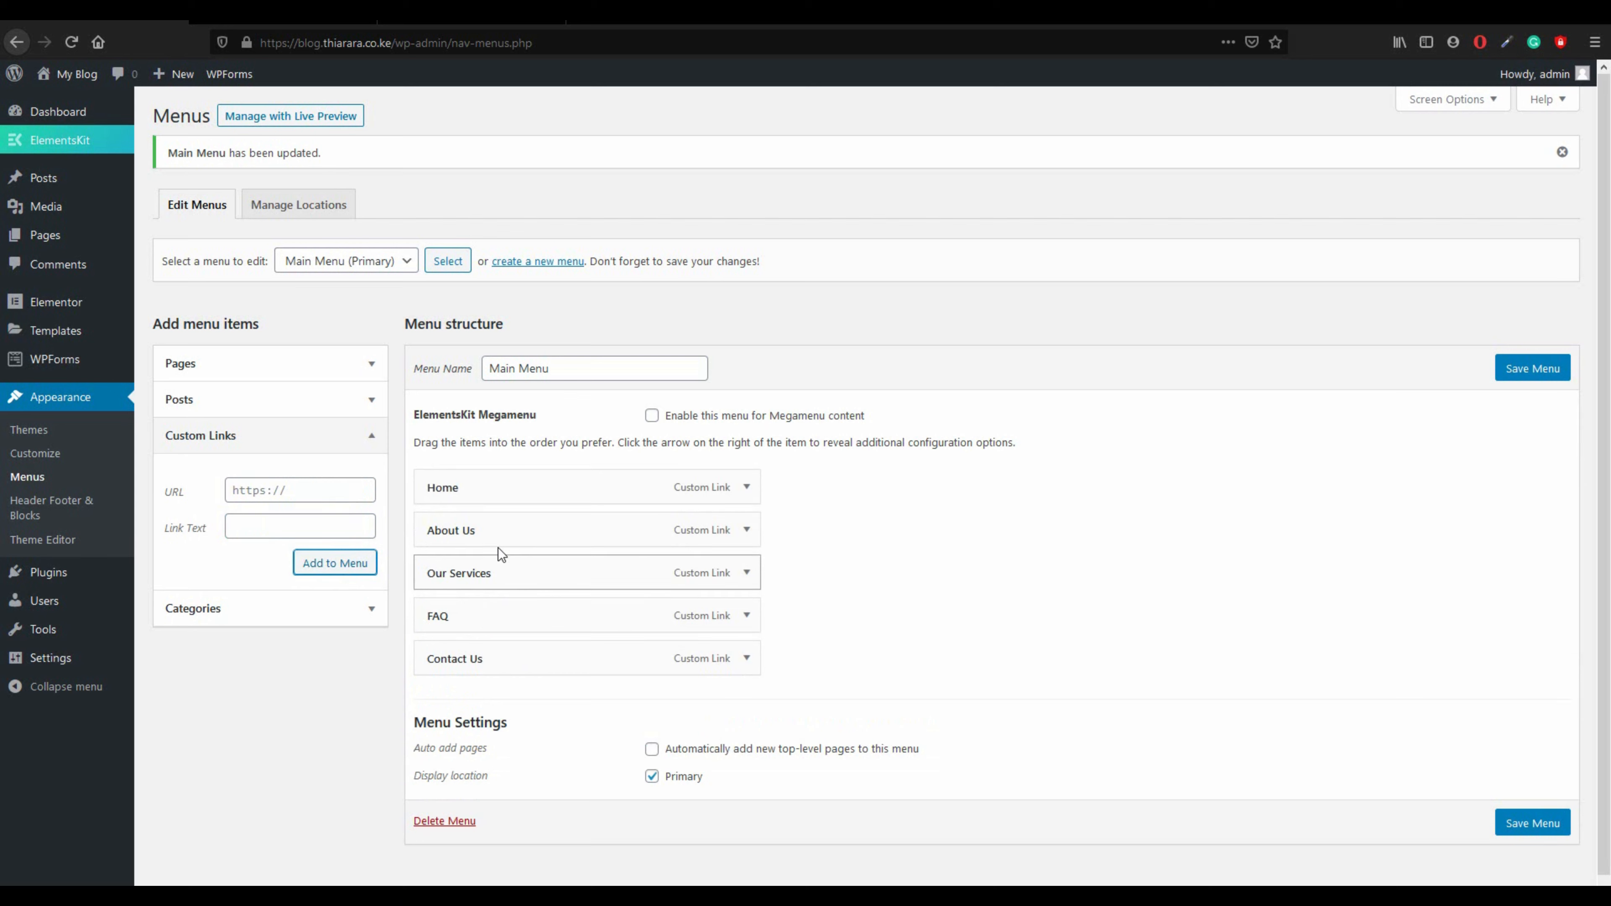
mouse_move(503, 533)
left_mouse_down()
mouse_move(507, 616)
mouse_move(507, 518)
mouse_move(507, 532)
left_mouse_up()
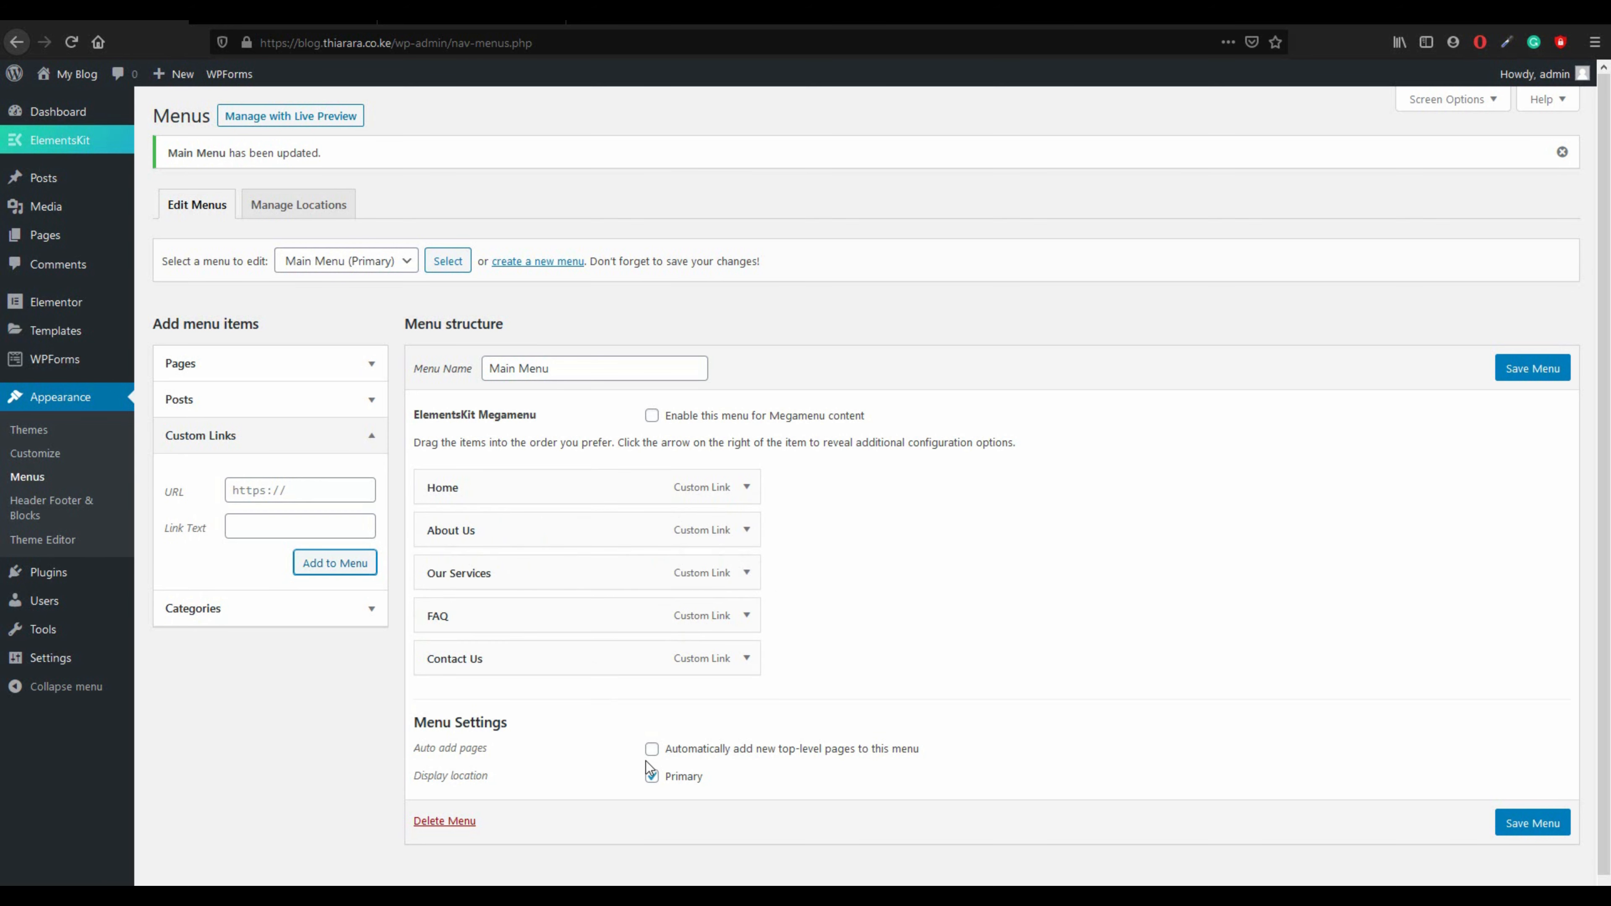
left_click(1526, 833)
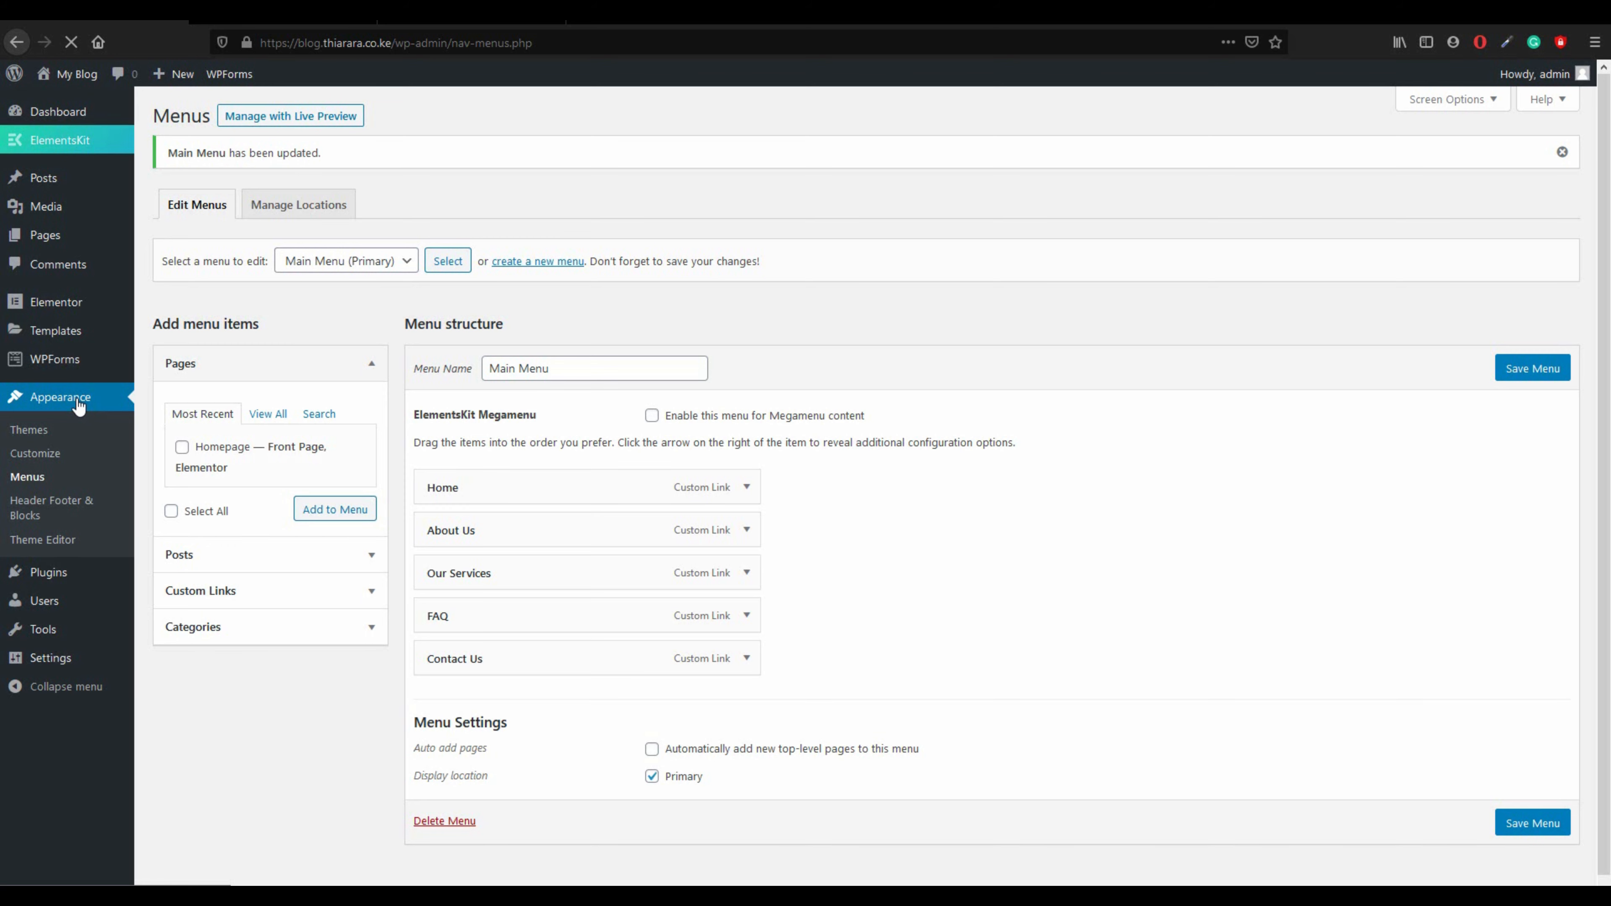
- Visit the live site, leaving the menu settings, and test the Home, About Us and FAQ menu links
mouse_move(75, 75)
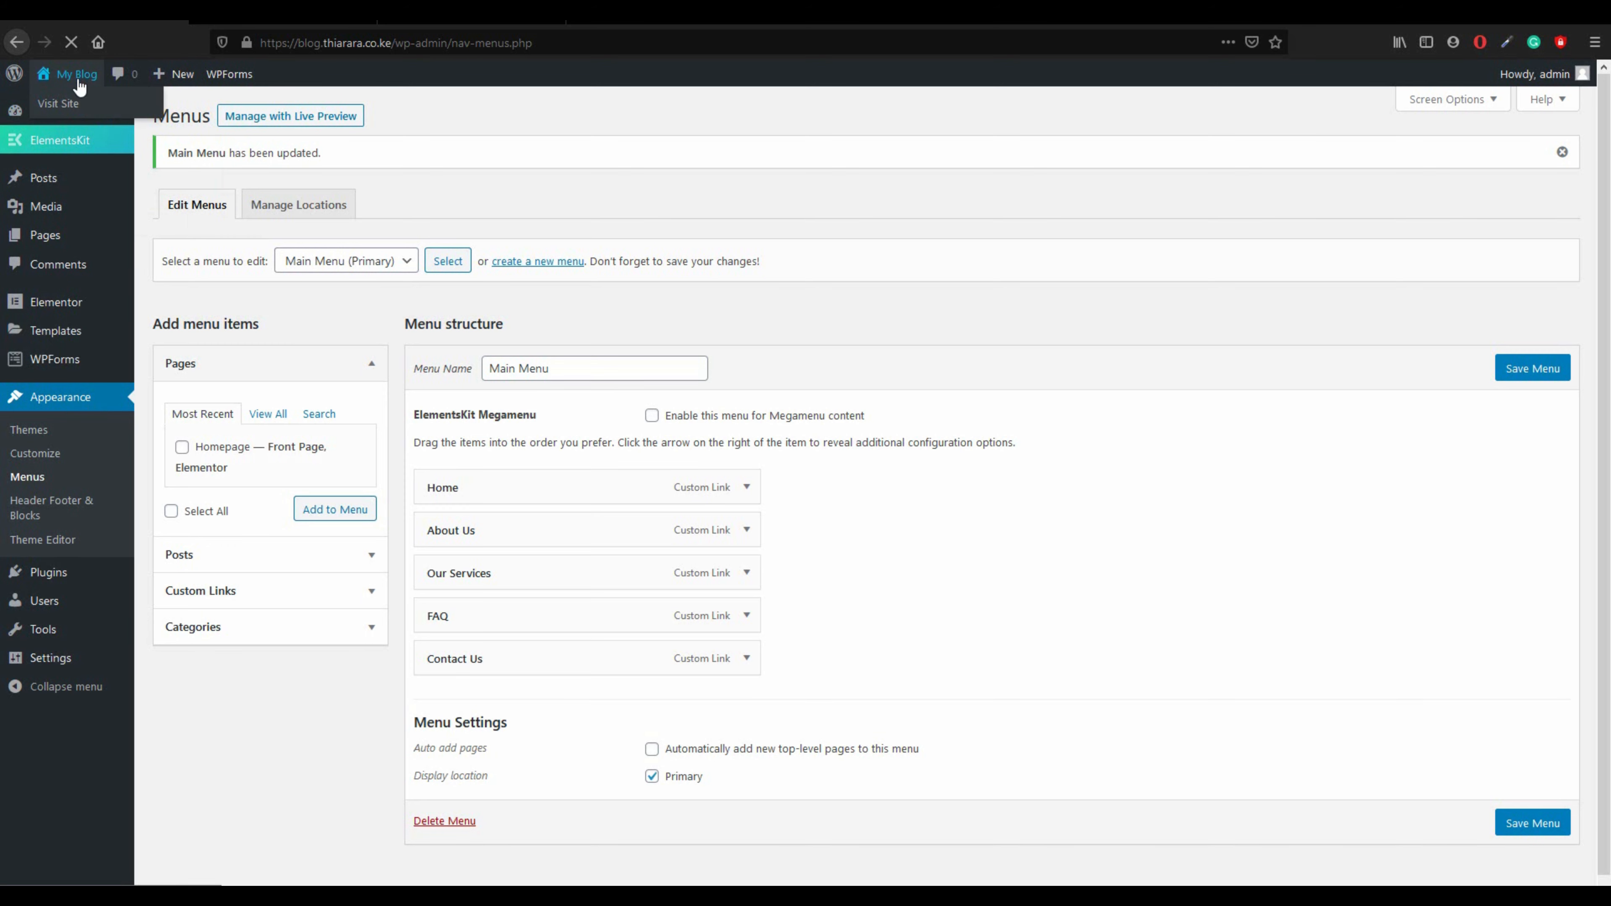
left_click(63, 104)
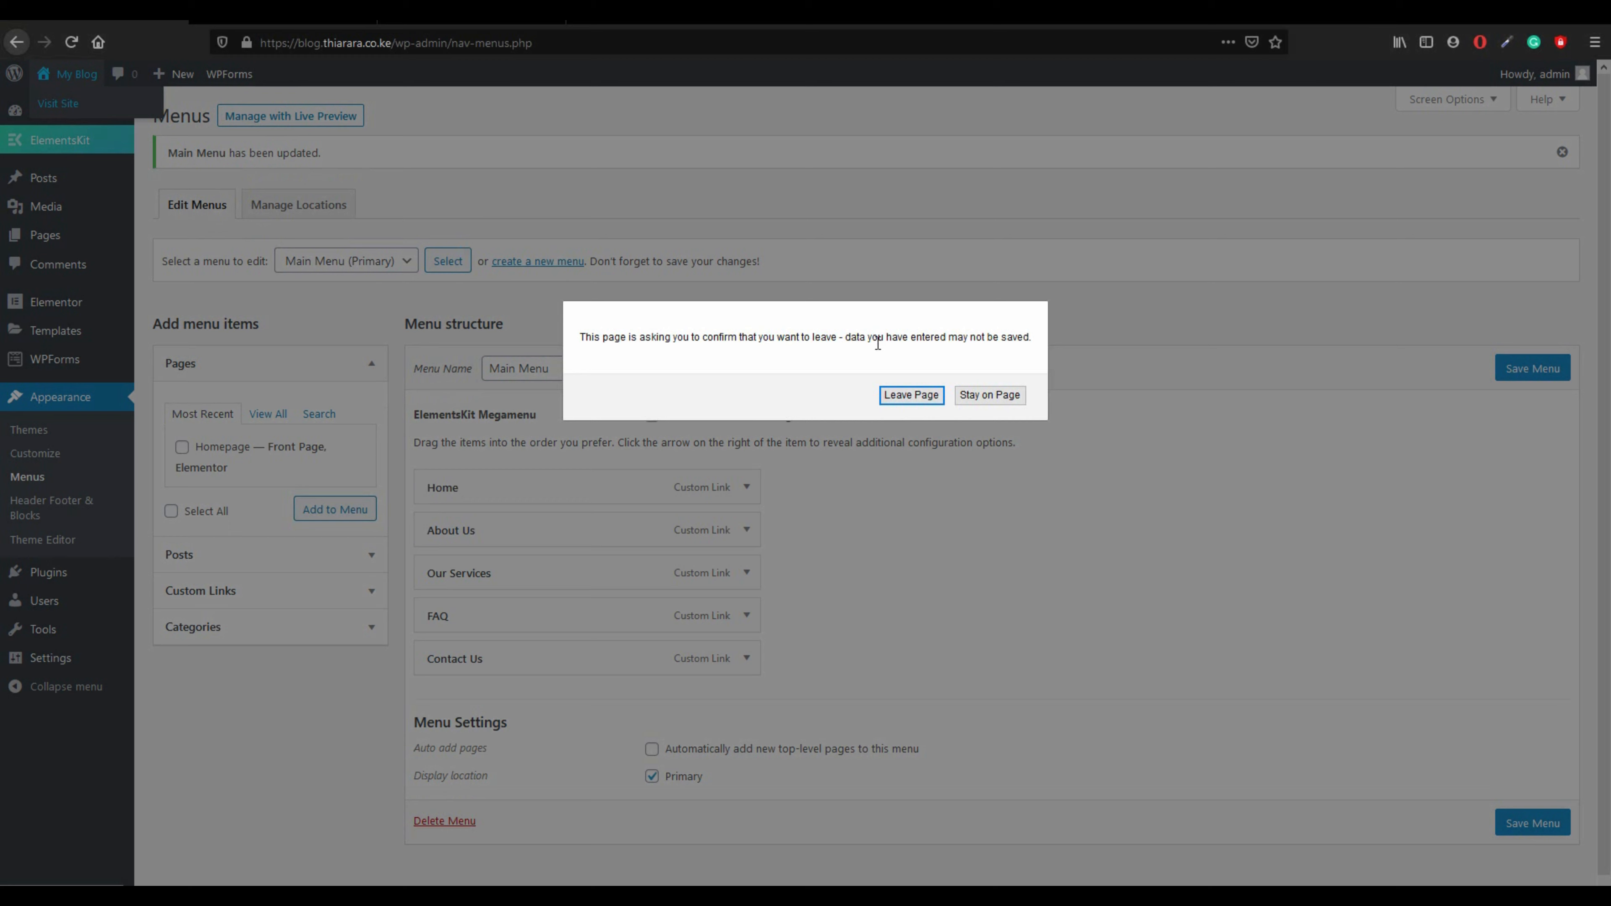
left_click(916, 401)
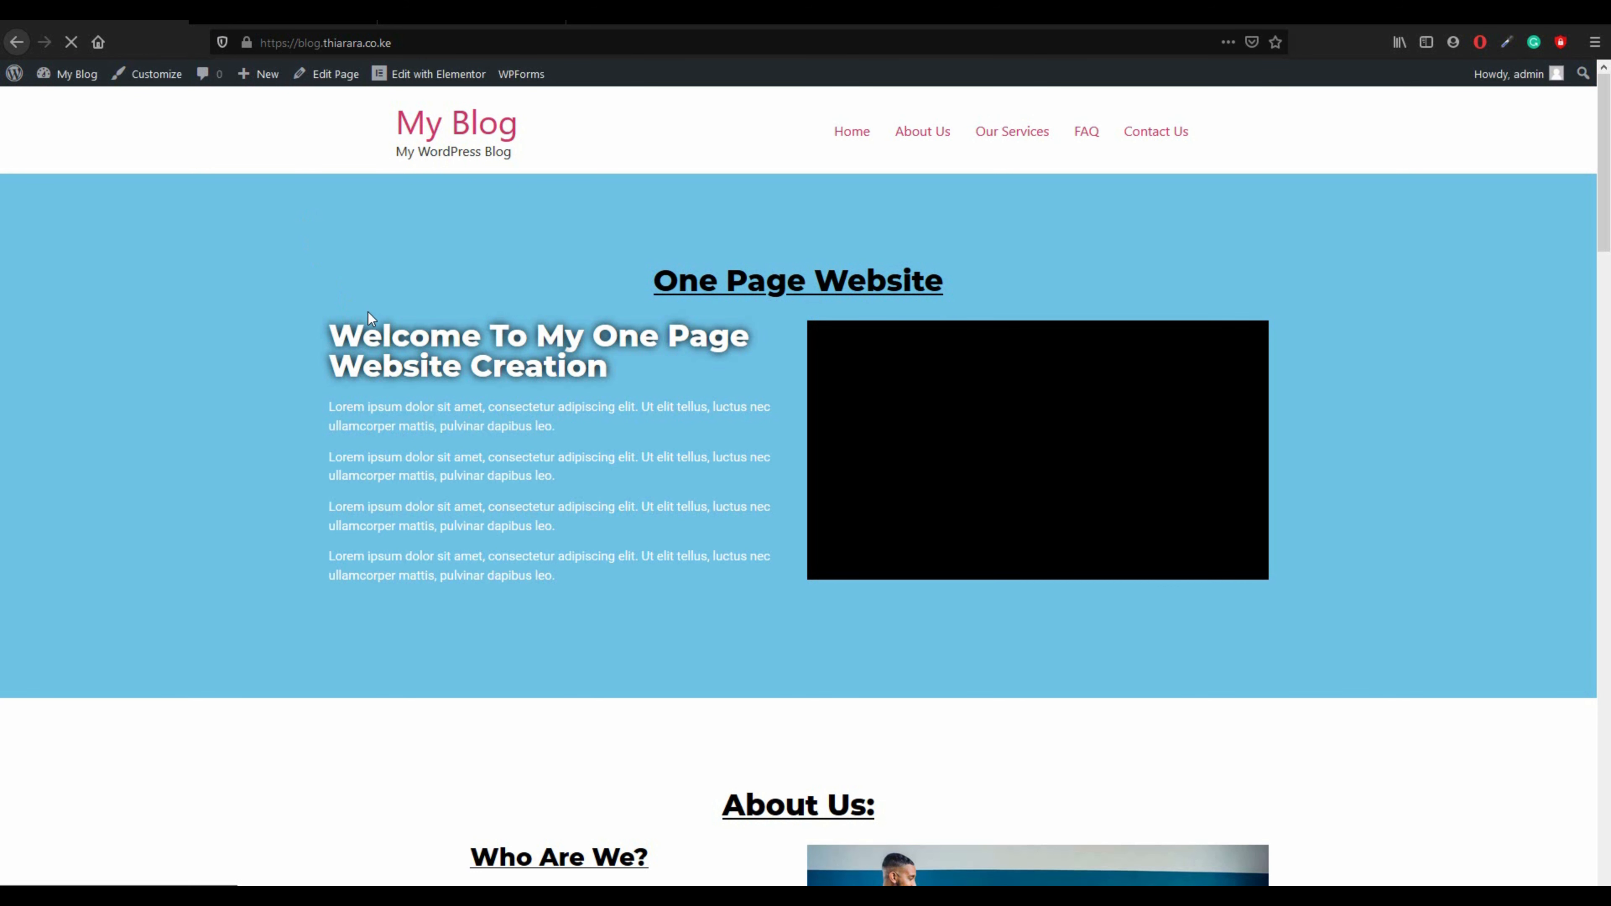
left_click(861, 141)
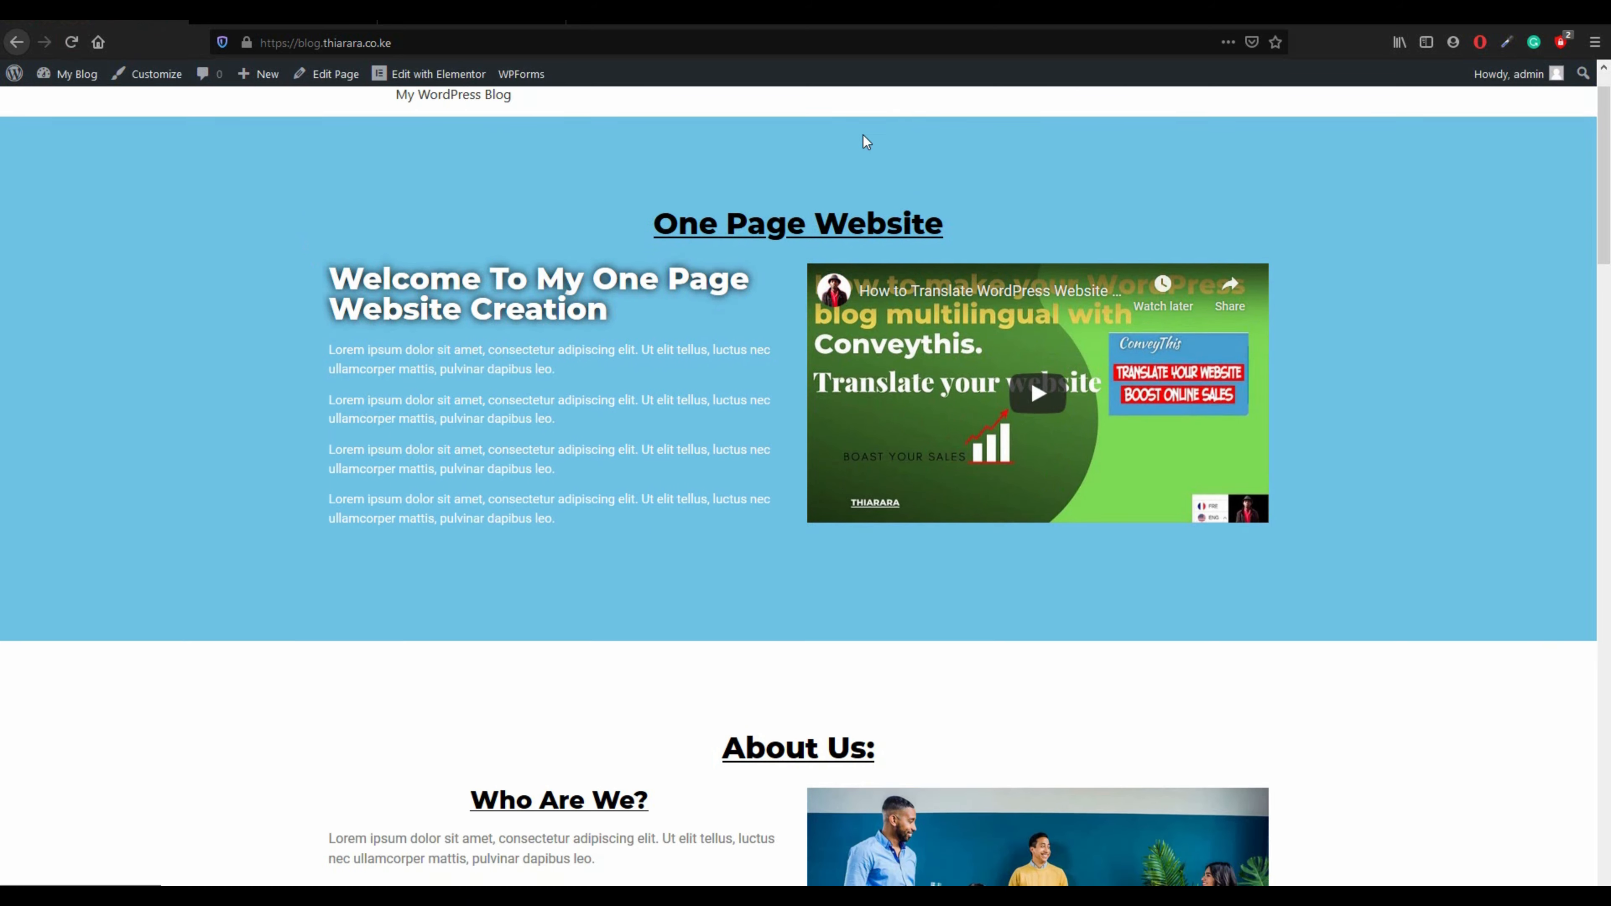
scroll(964, 241, "up", 3)
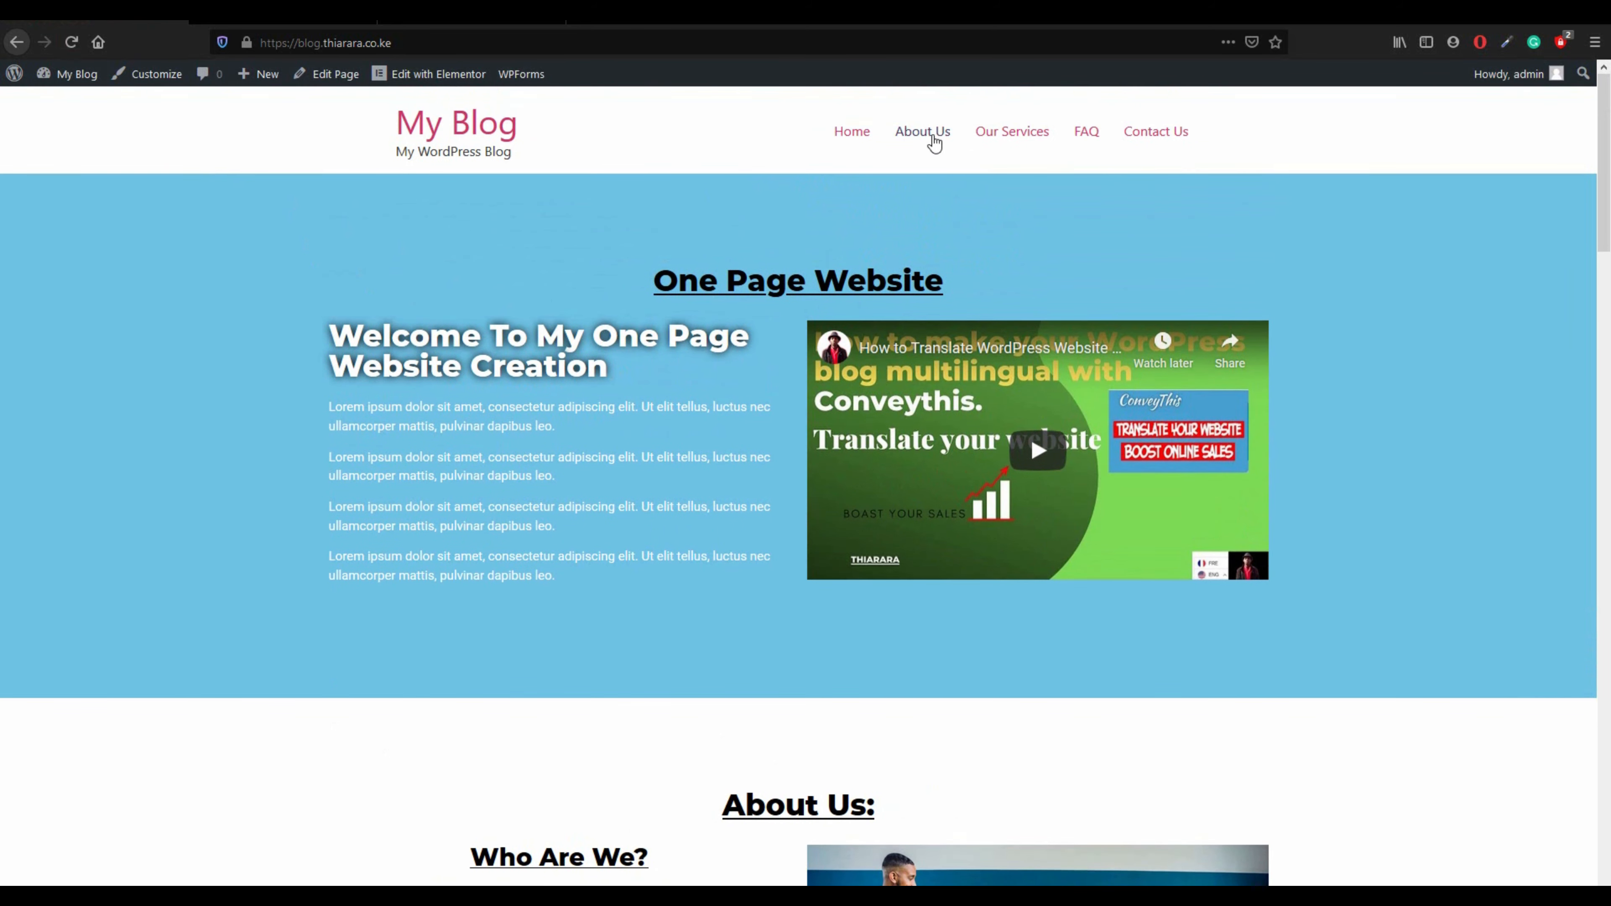
left_click(928, 134)
scroll(987, 310, "up", 10)
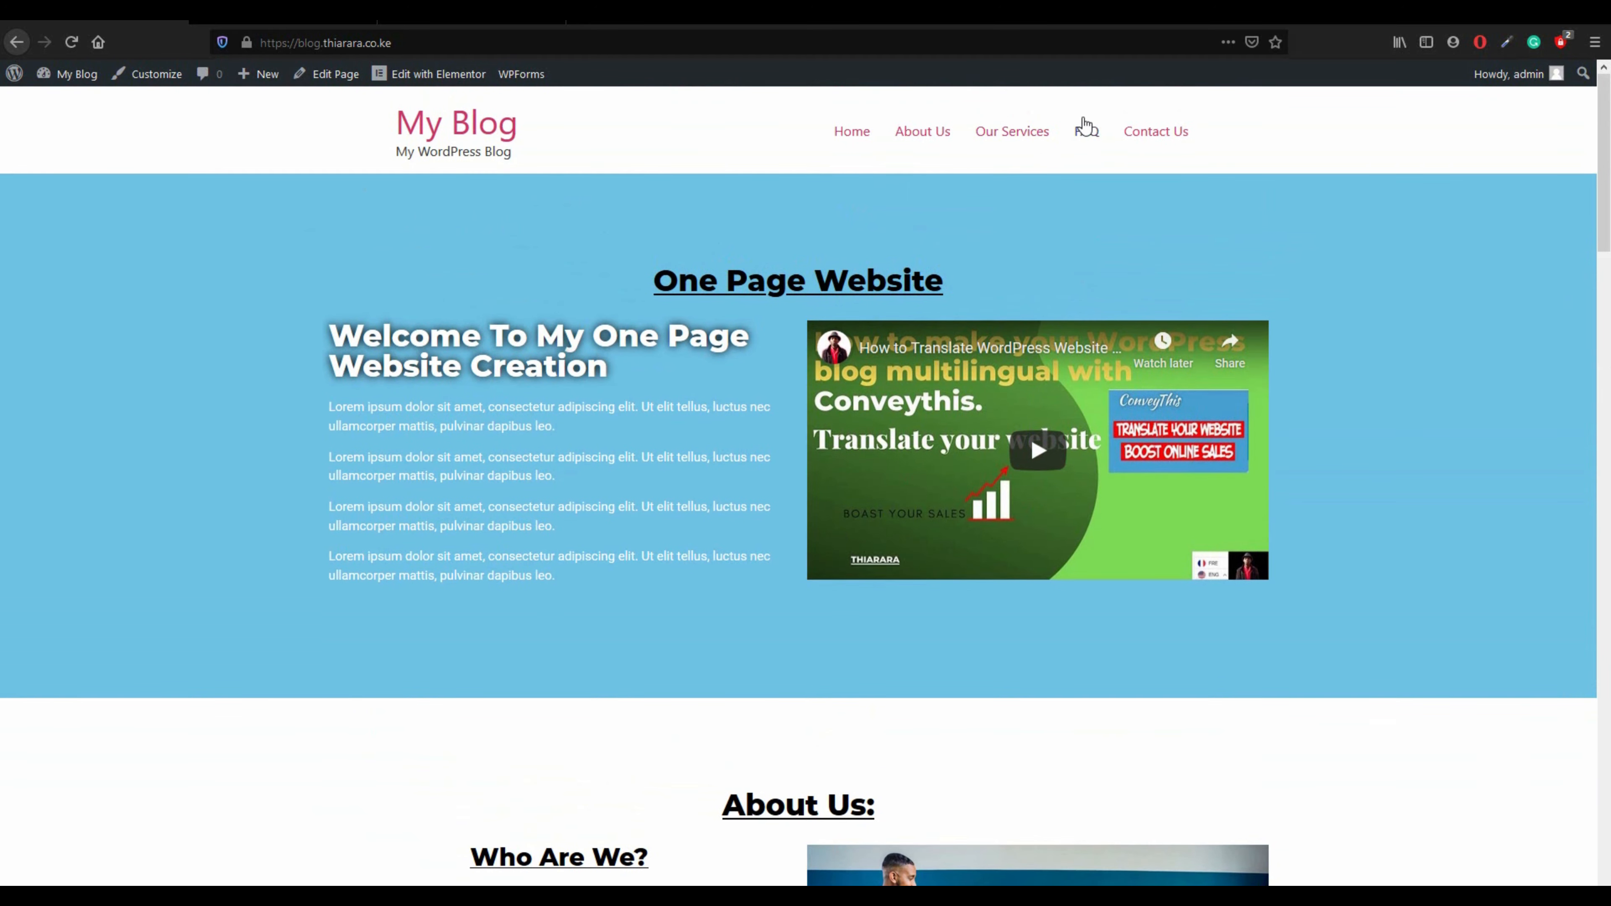
left_click(1085, 129)
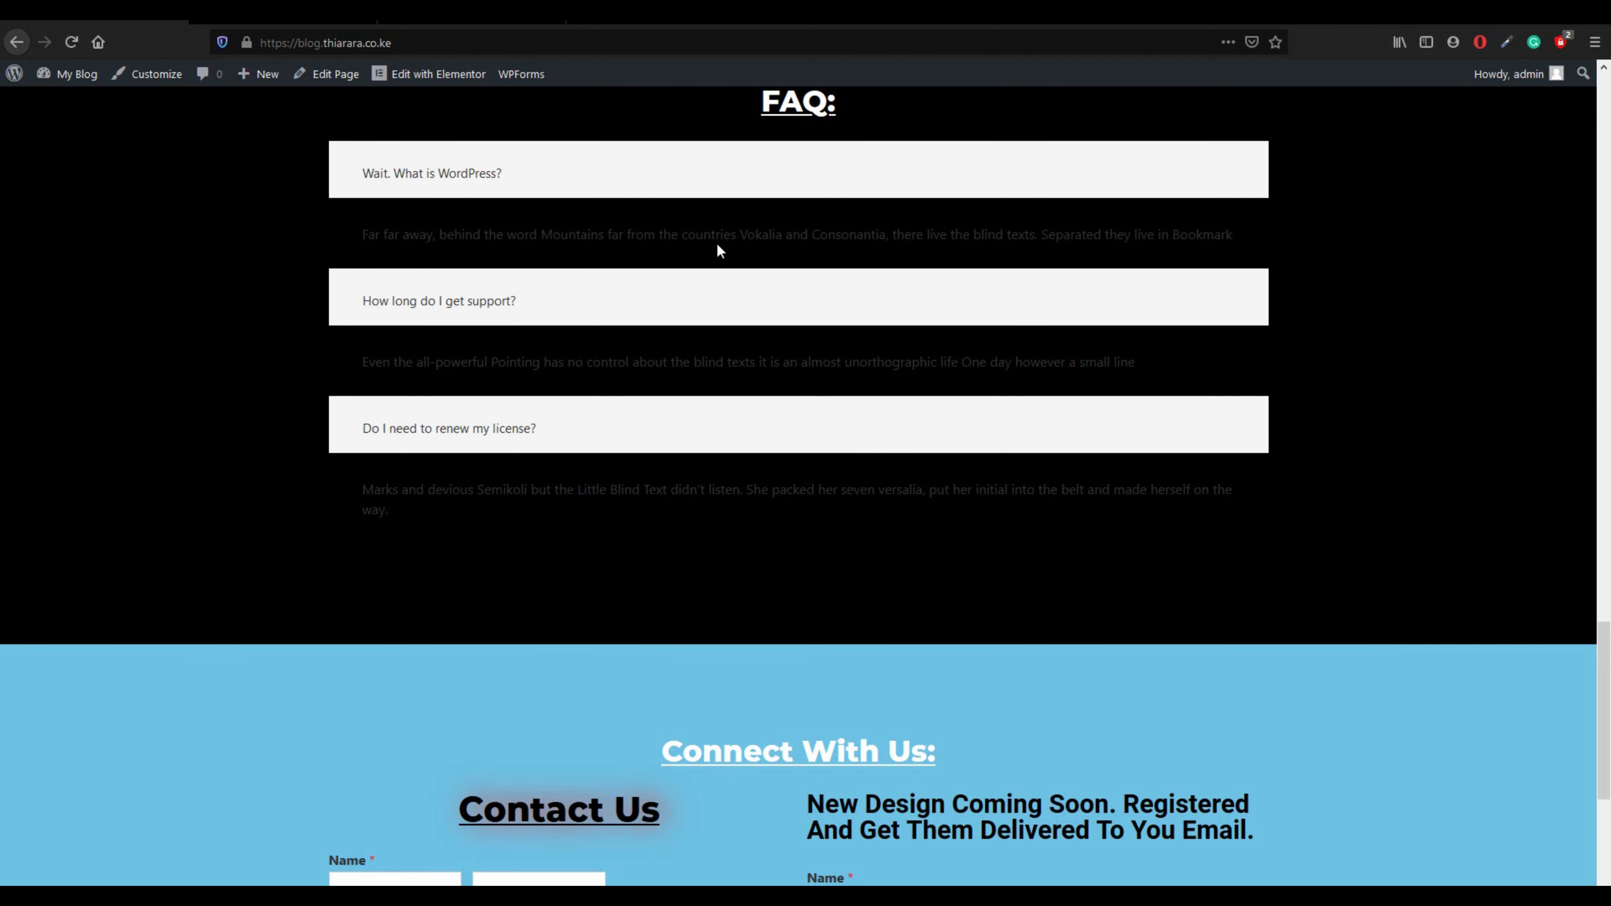
scroll(935, 355, "up", 20)
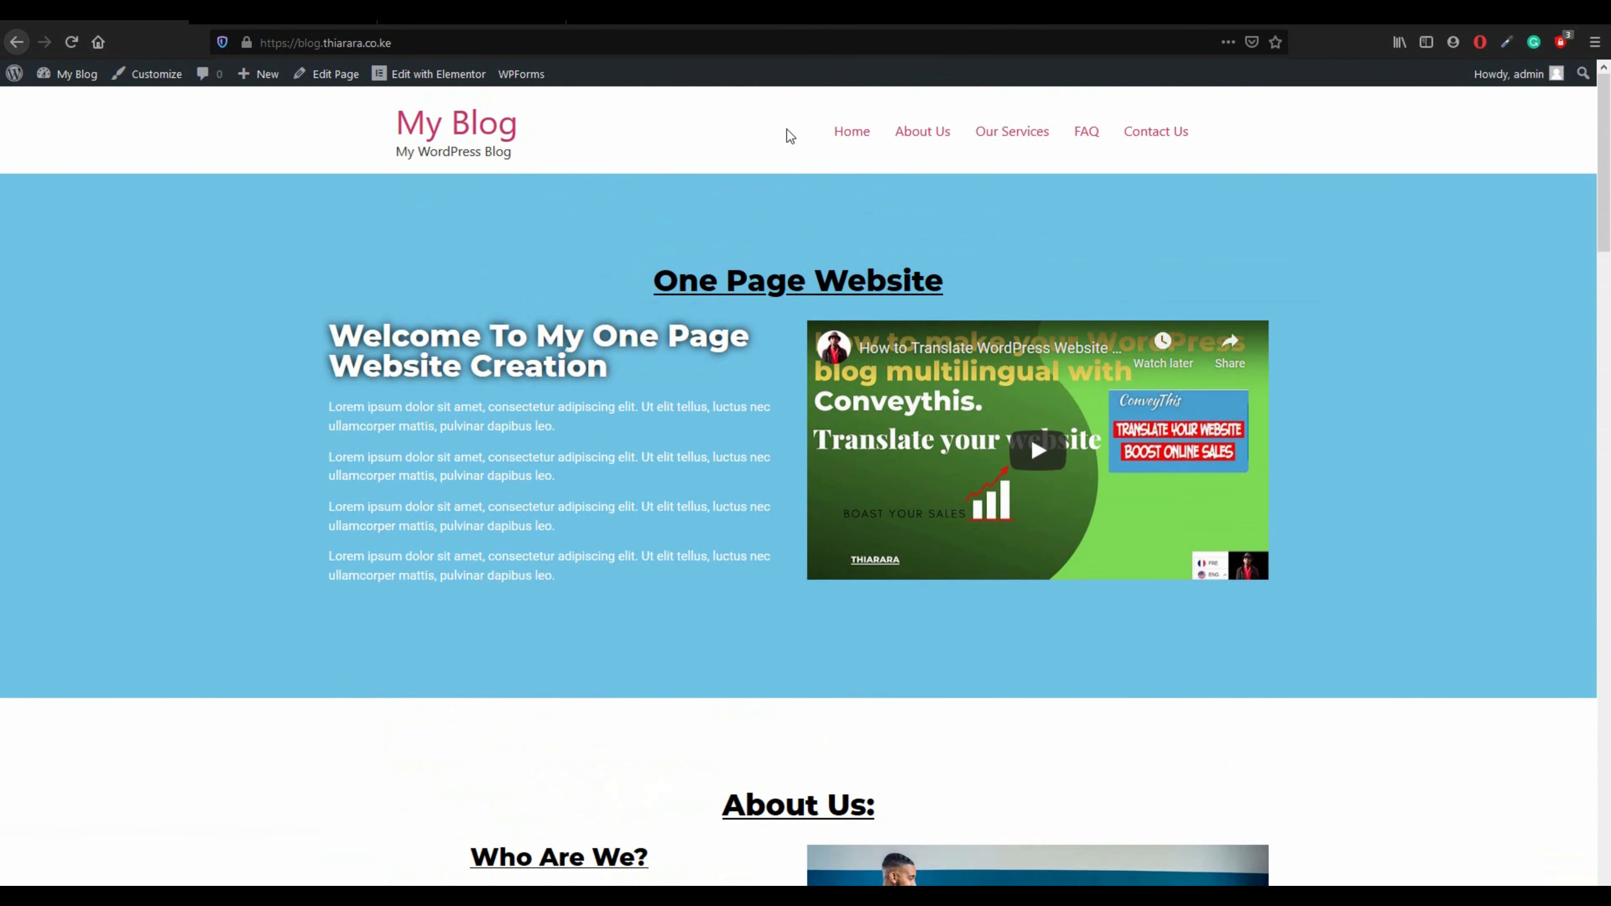
scroll(787, 482, "down", 15)
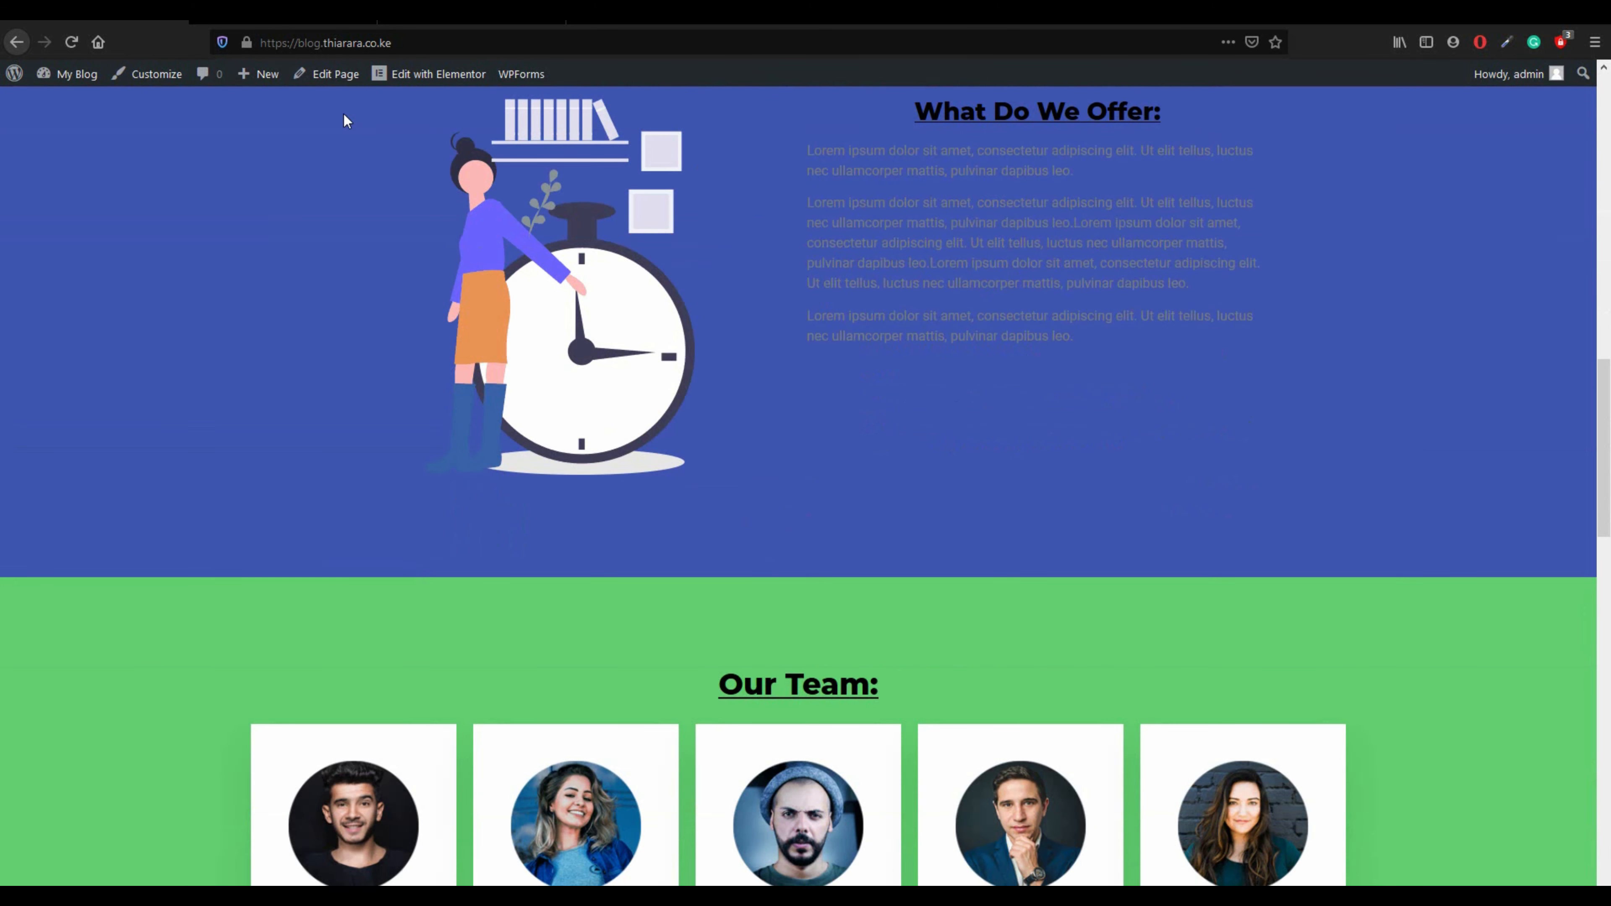
- Create a new Header Footer & Blocks template titled Header and set its template type to Header
mouse_move(69, 74)
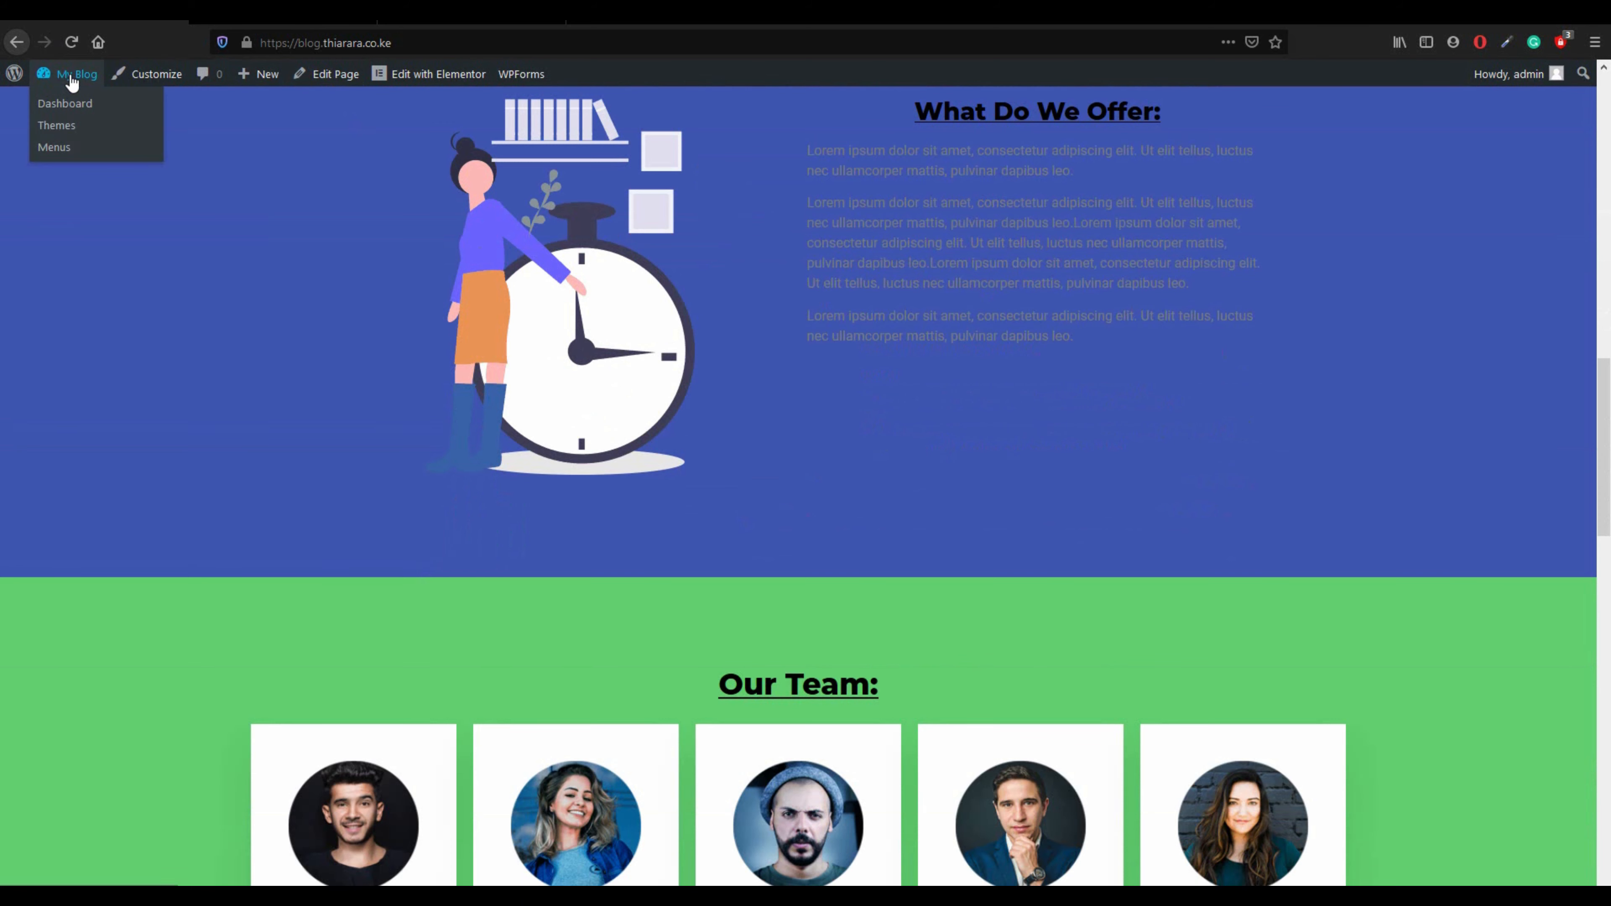
left_click(66, 105)
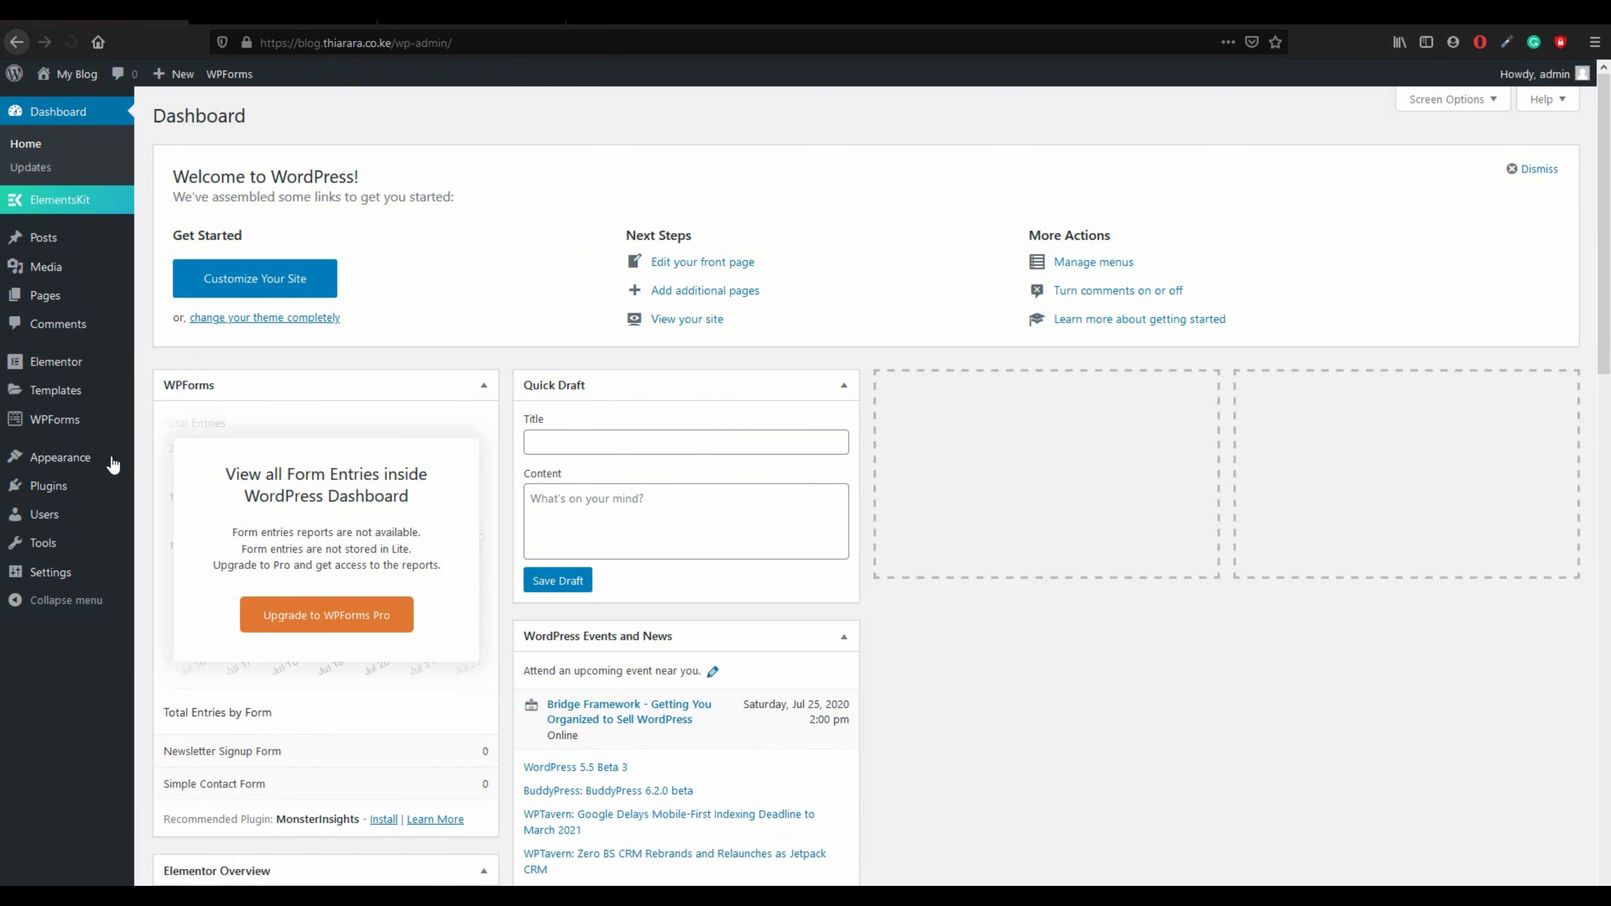
mouse_move(126, 458)
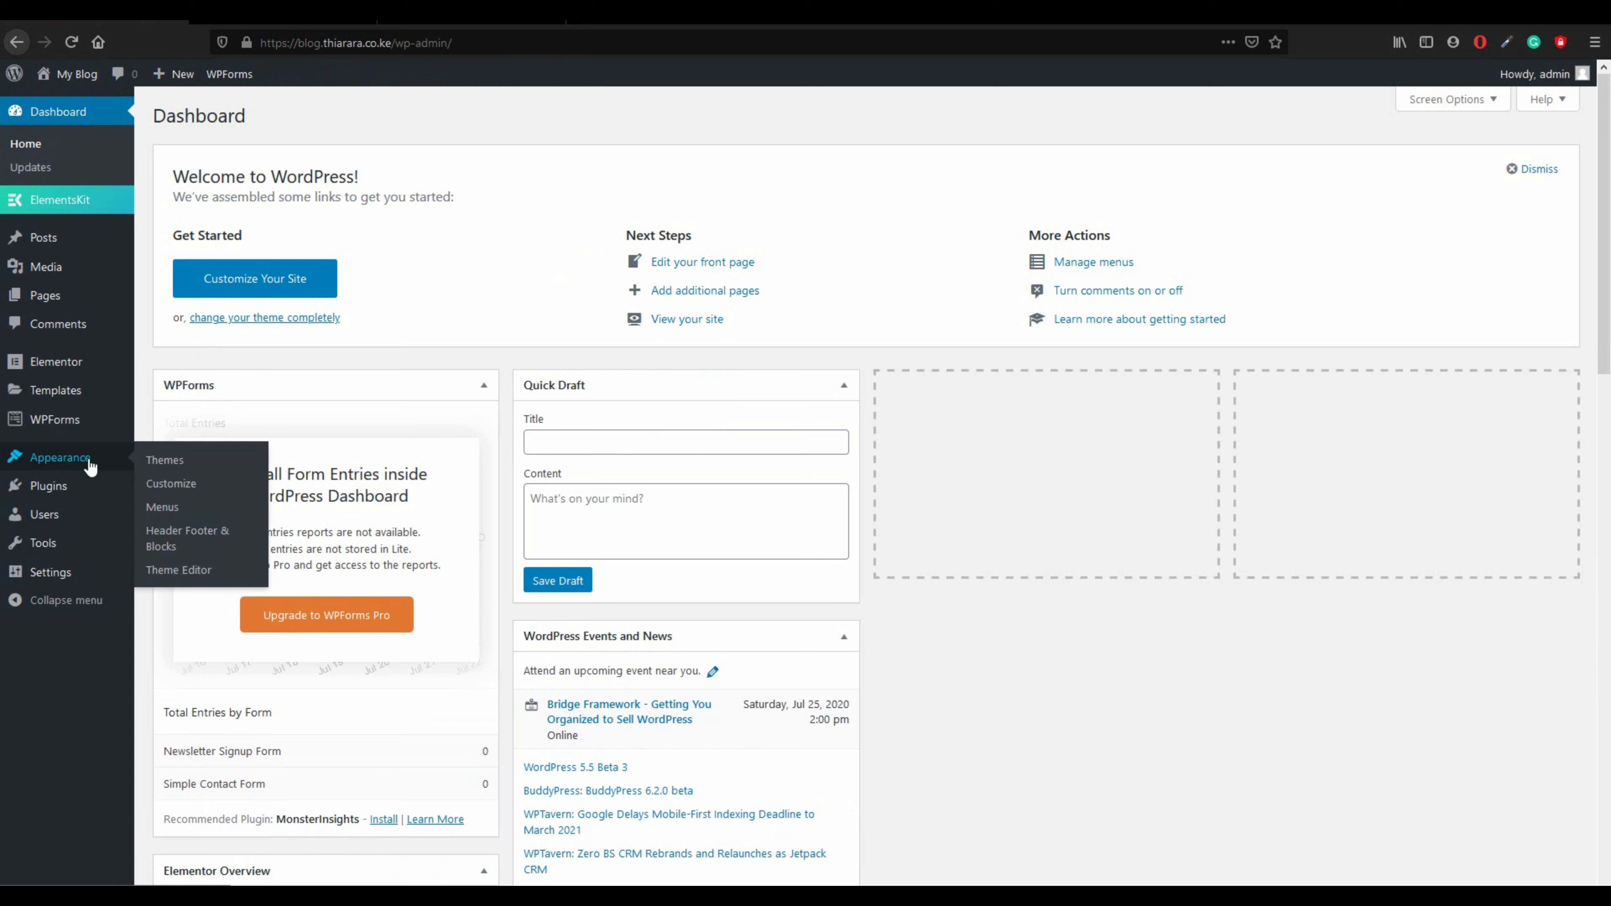
left_click(194, 543)
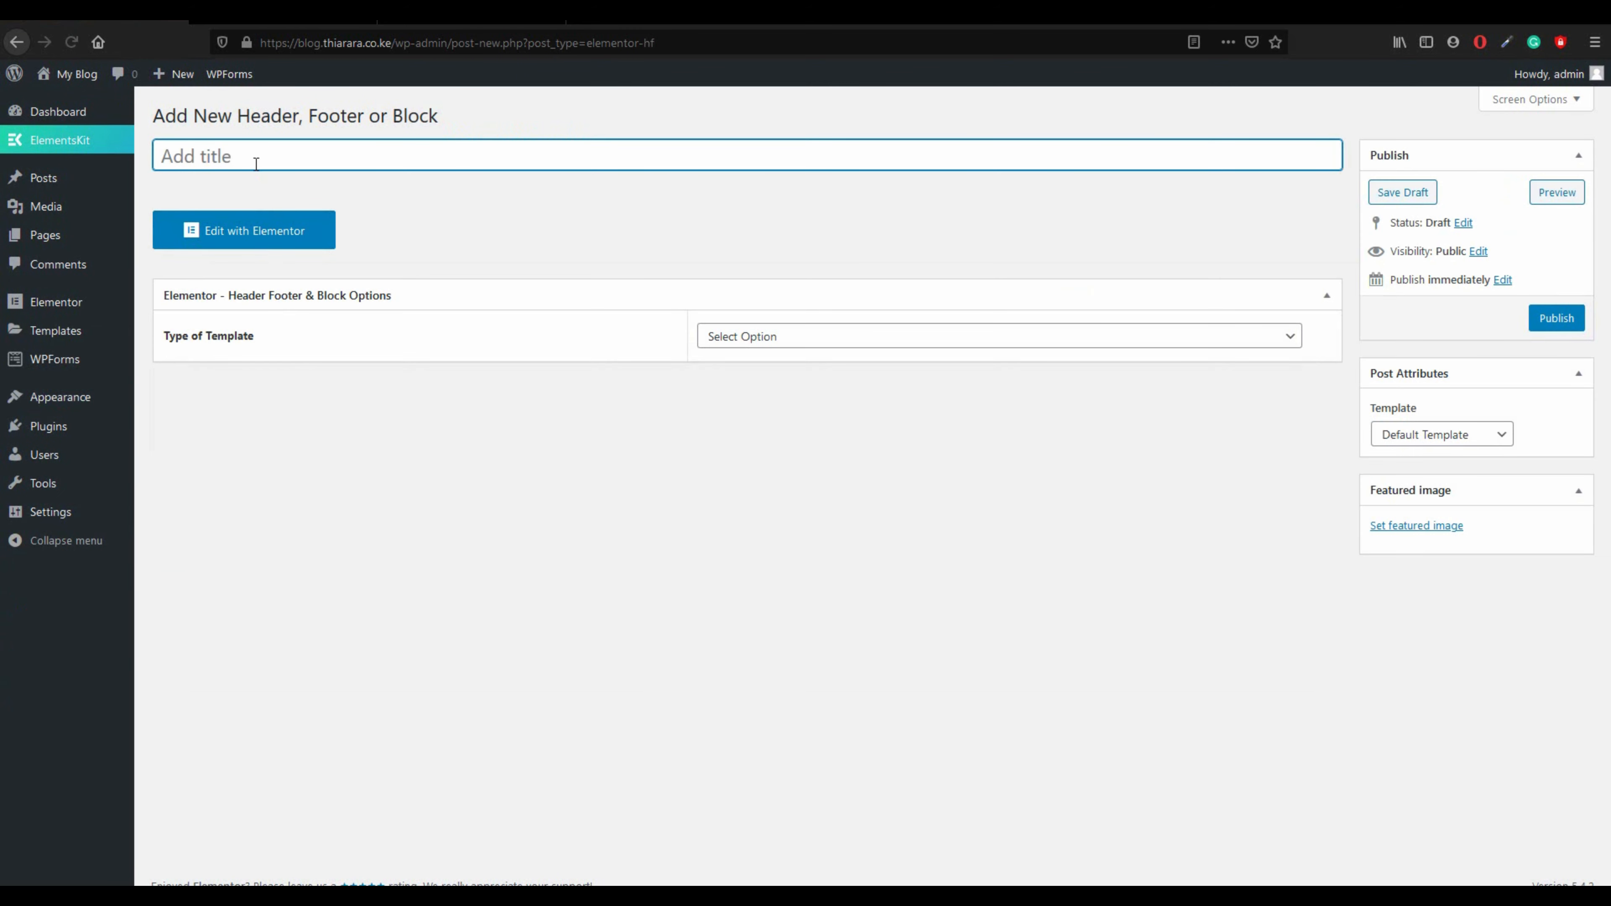
type("Header")
left_click(723, 336)
left_click(737, 384)
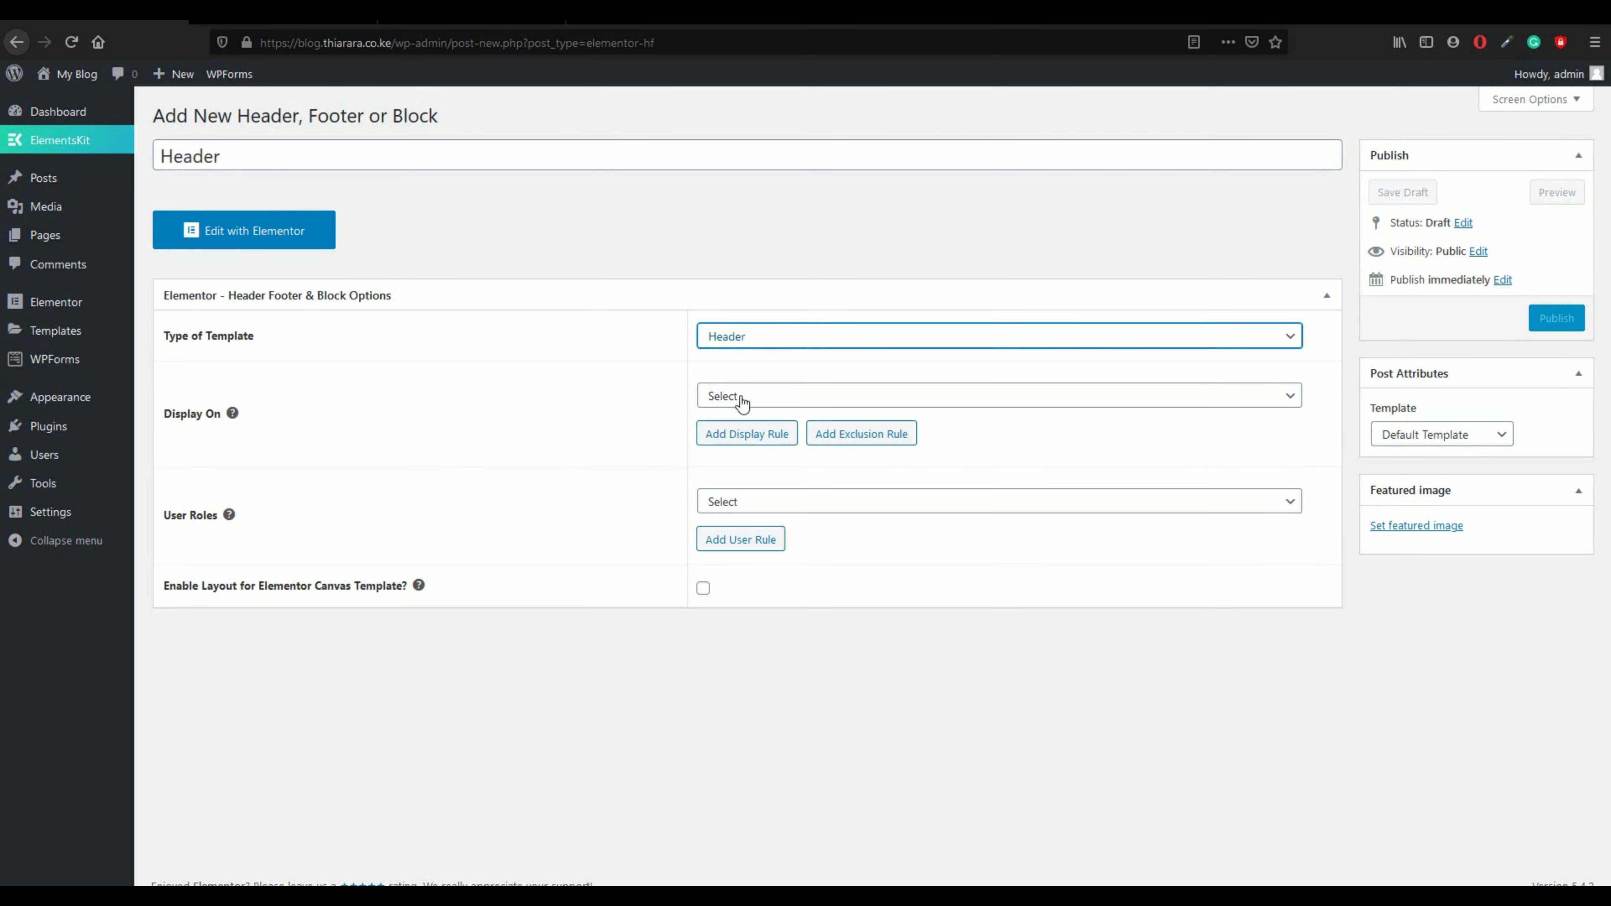
- Display the header template on the Entire Website for All user roles and publish it
left_click(740, 398)
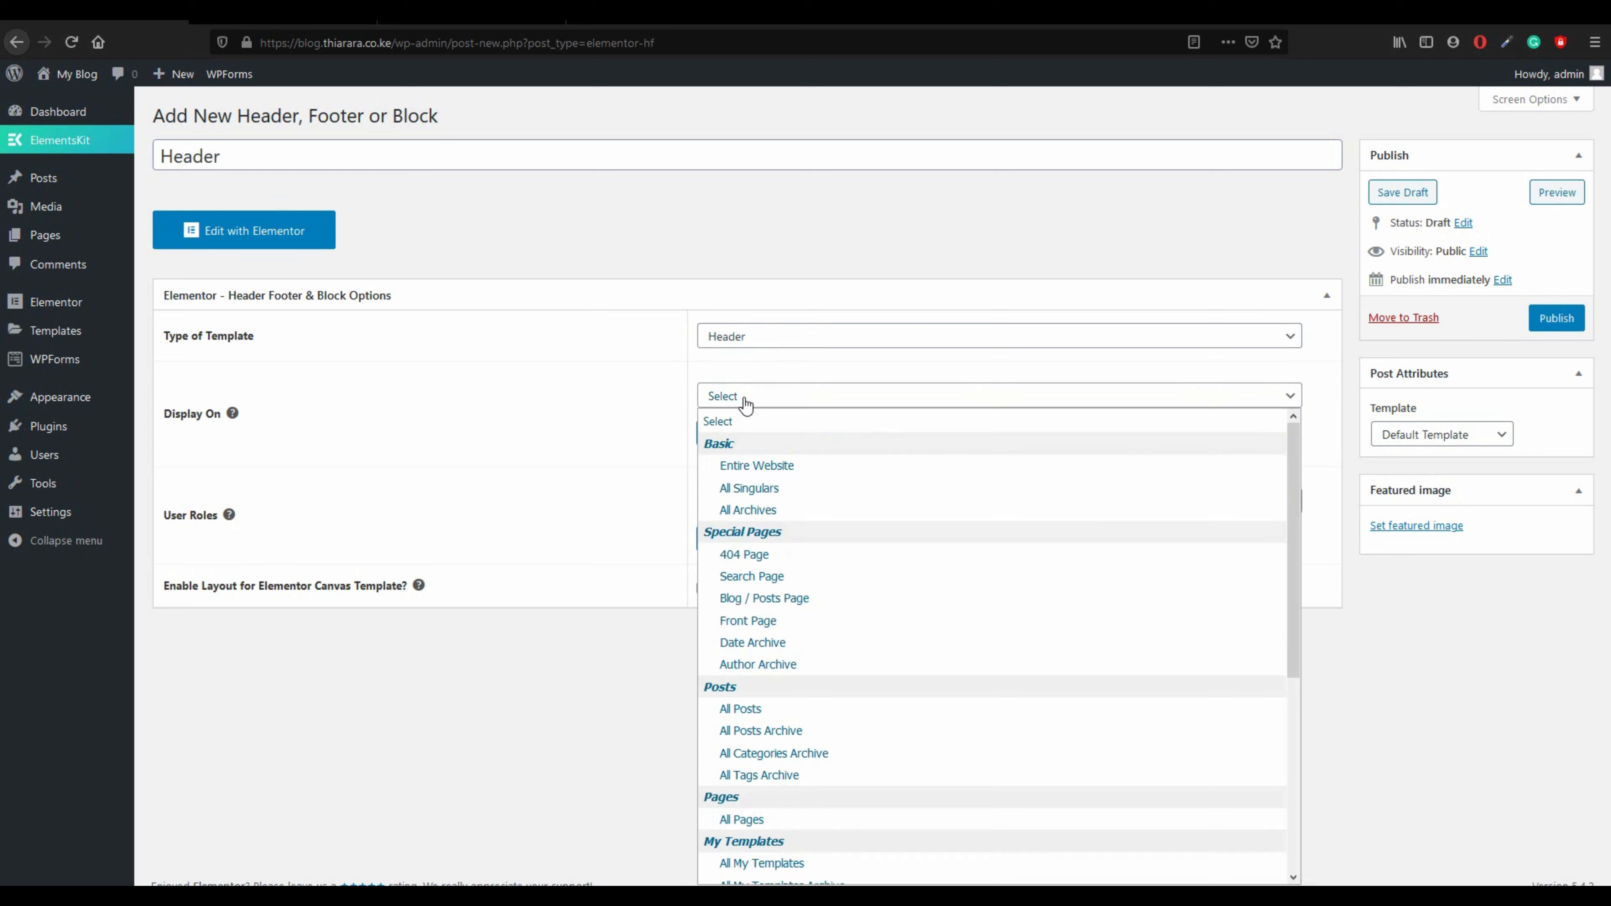
left_click(749, 466)
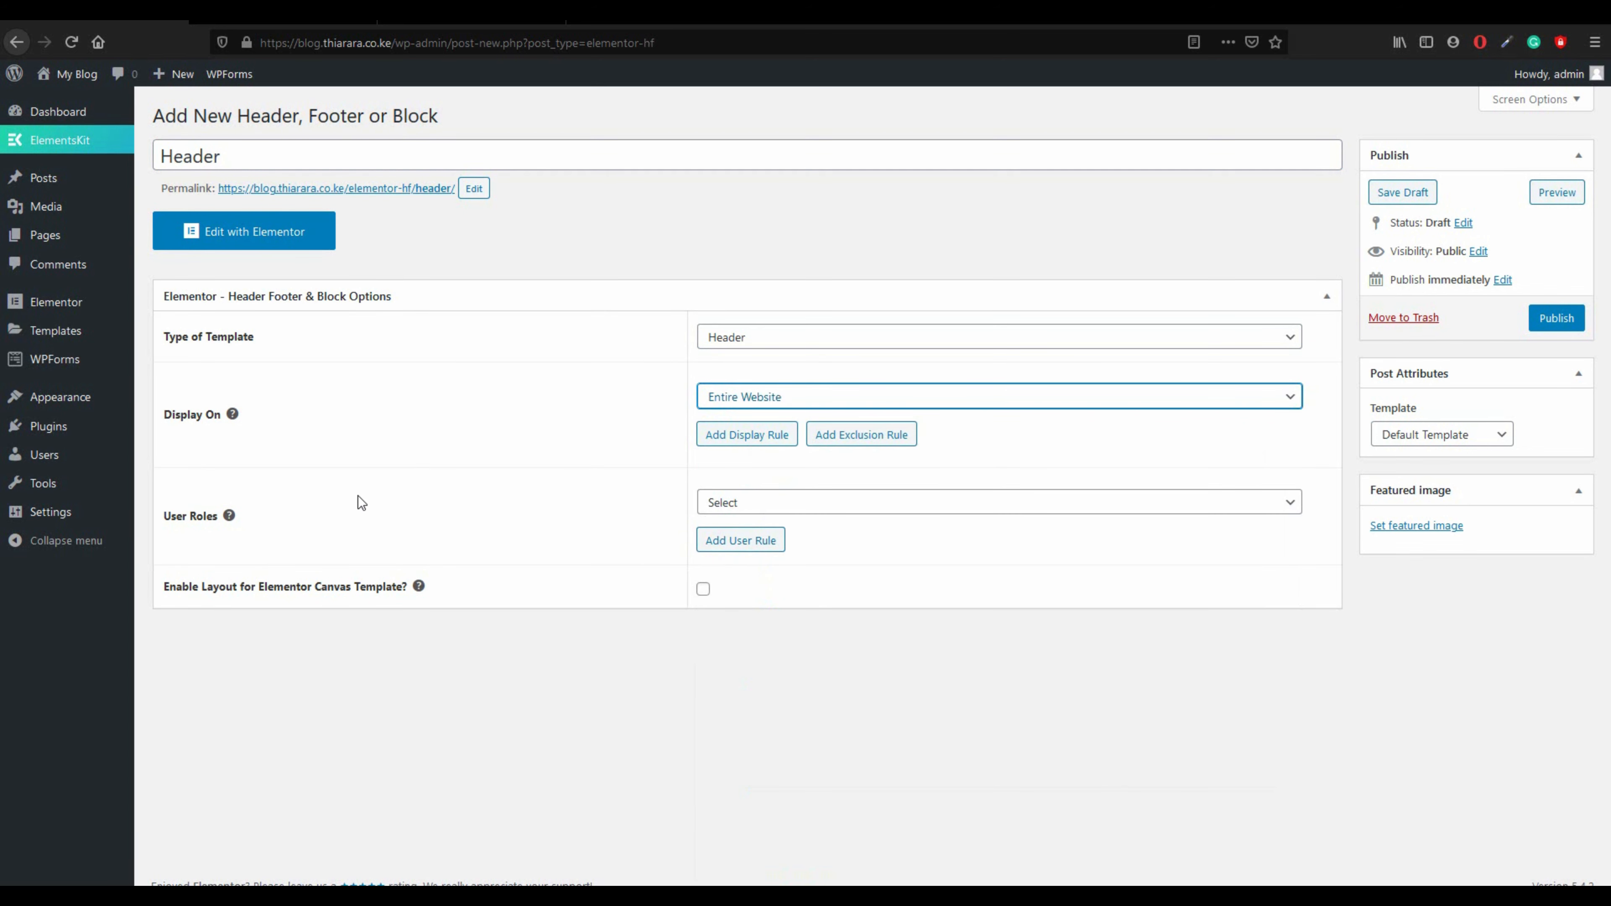
left_click(741, 512)
left_click(715, 571)
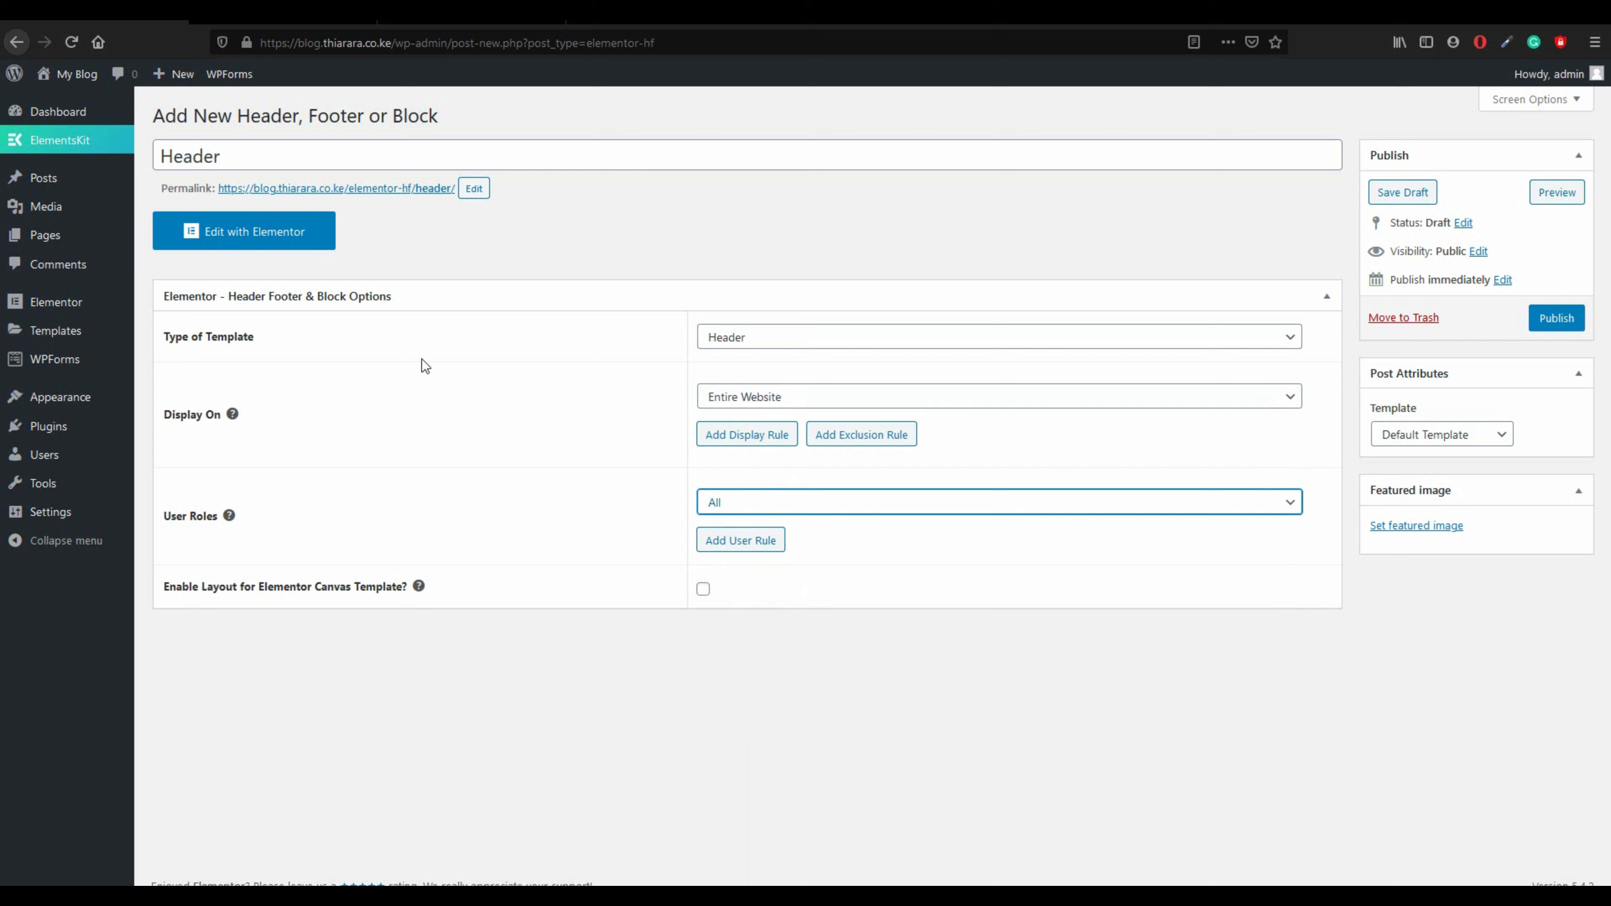
left_click(1551, 323)
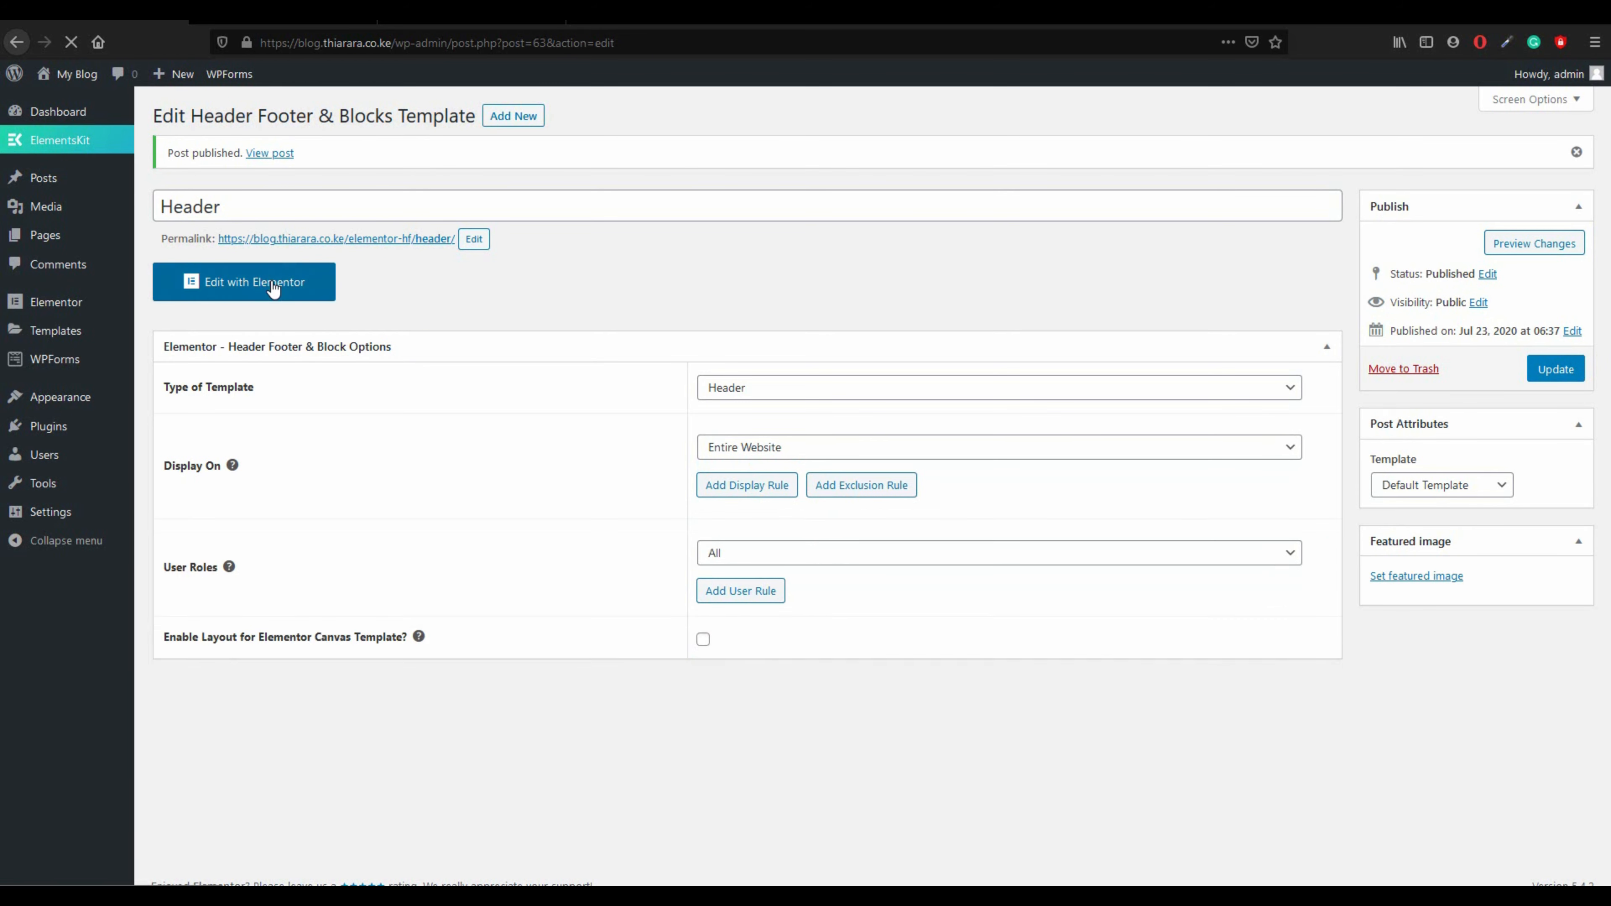
- Open the Header template in the Elementor editor and add a single-column section
left_click(273, 287)
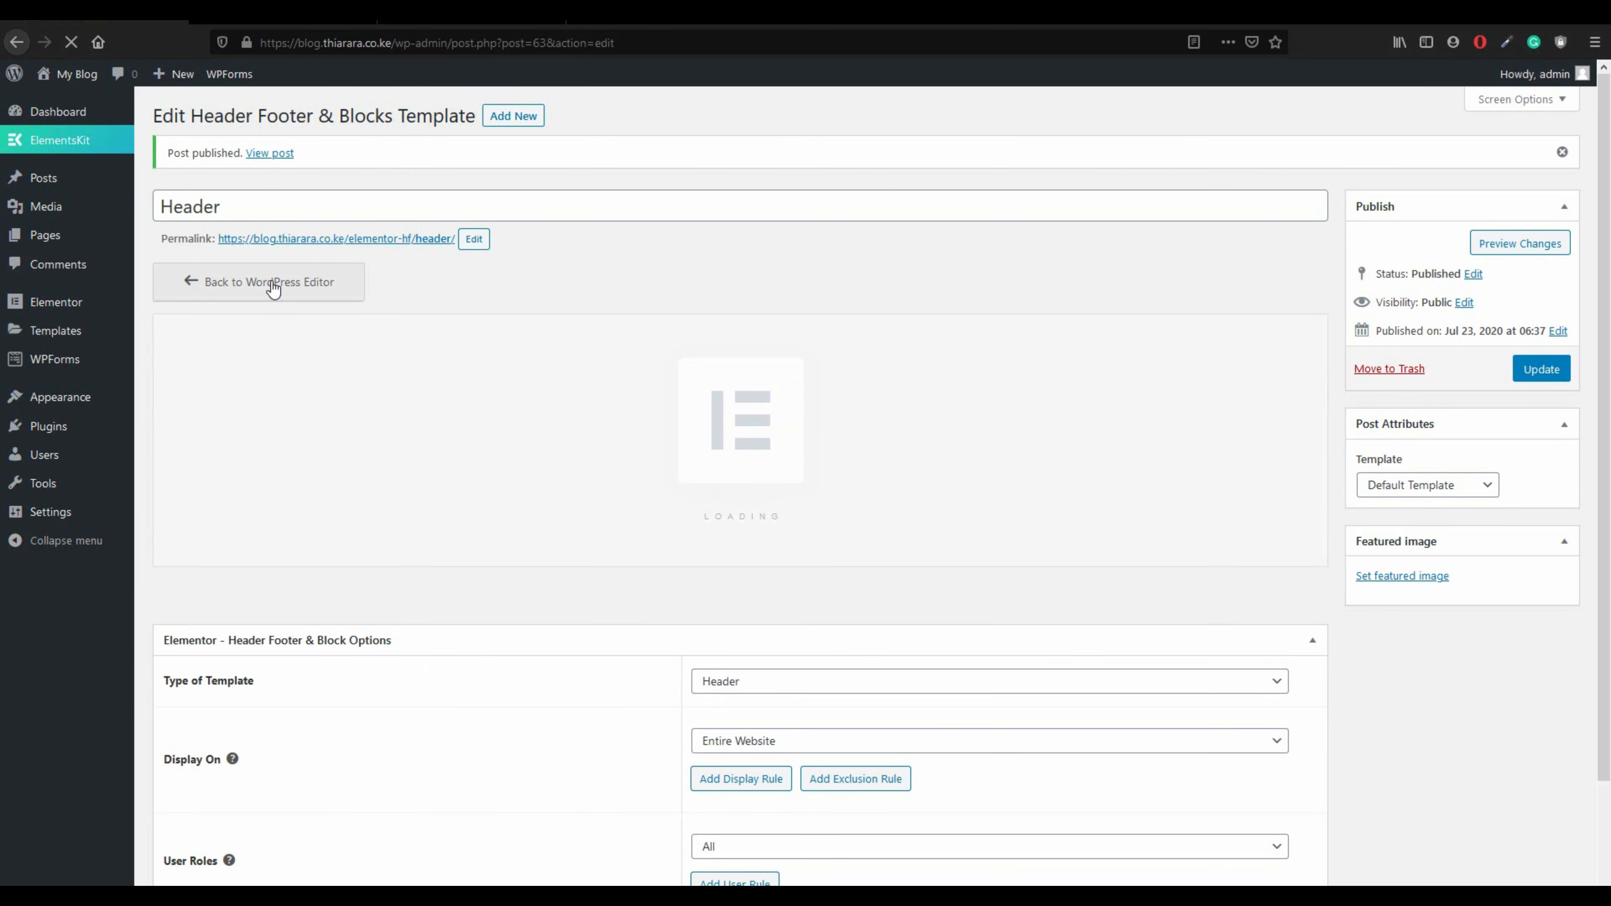
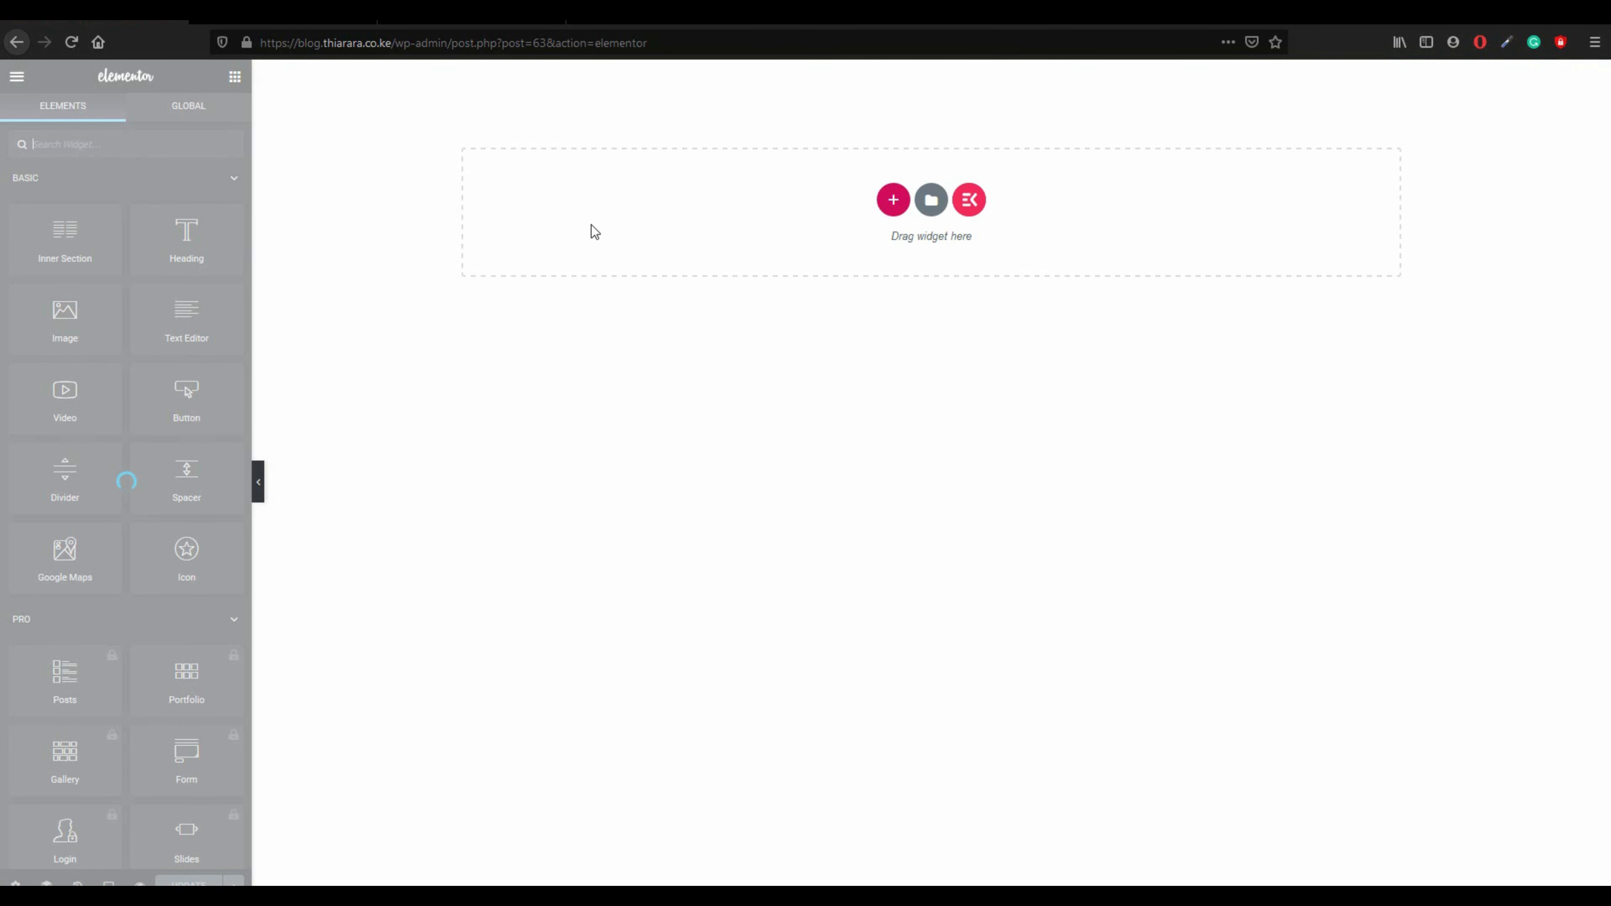
left_click(894, 202)
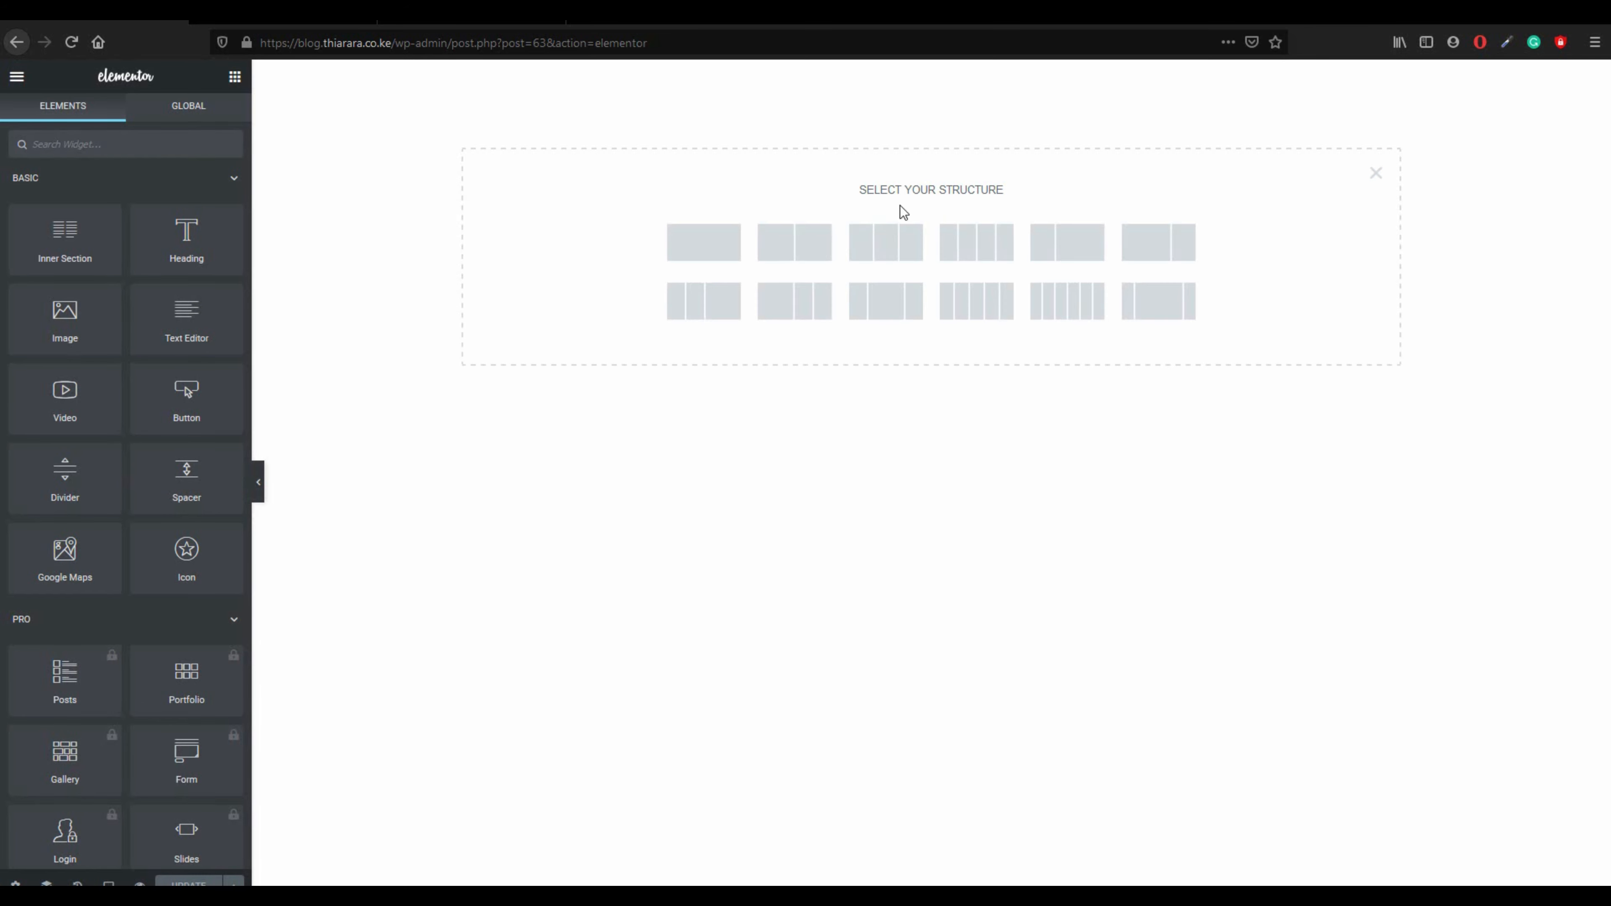
left_click(710, 246)
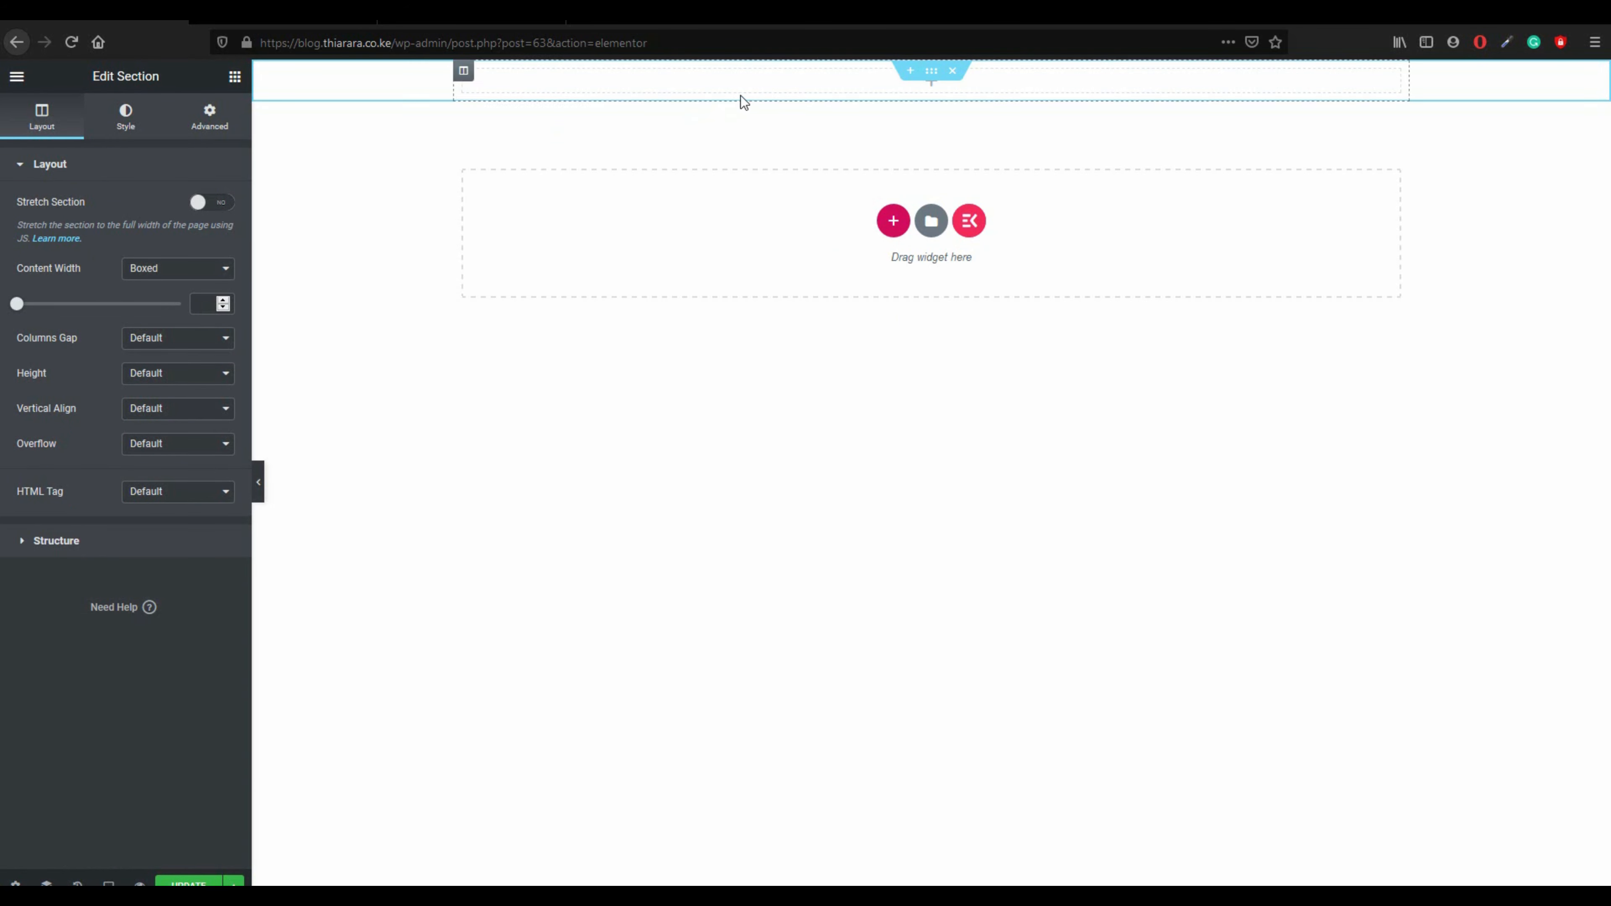
left_click(931, 71)
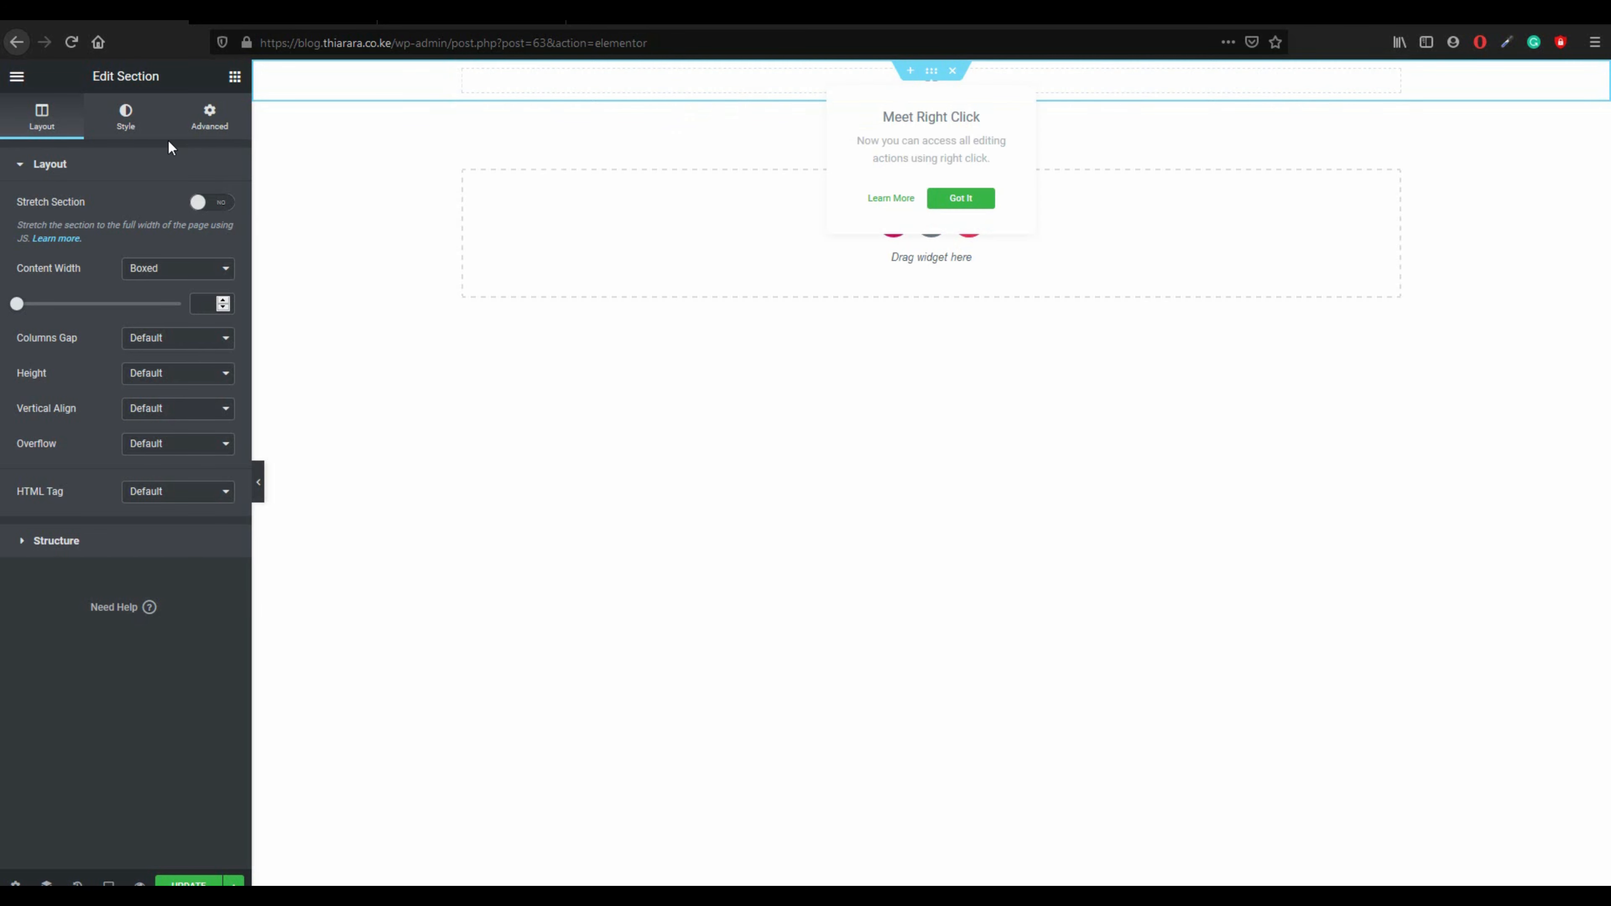
- Give the header section a classic background in light blue #6EC1E4, matching the top section of the one-page website
left_click(245, 15)
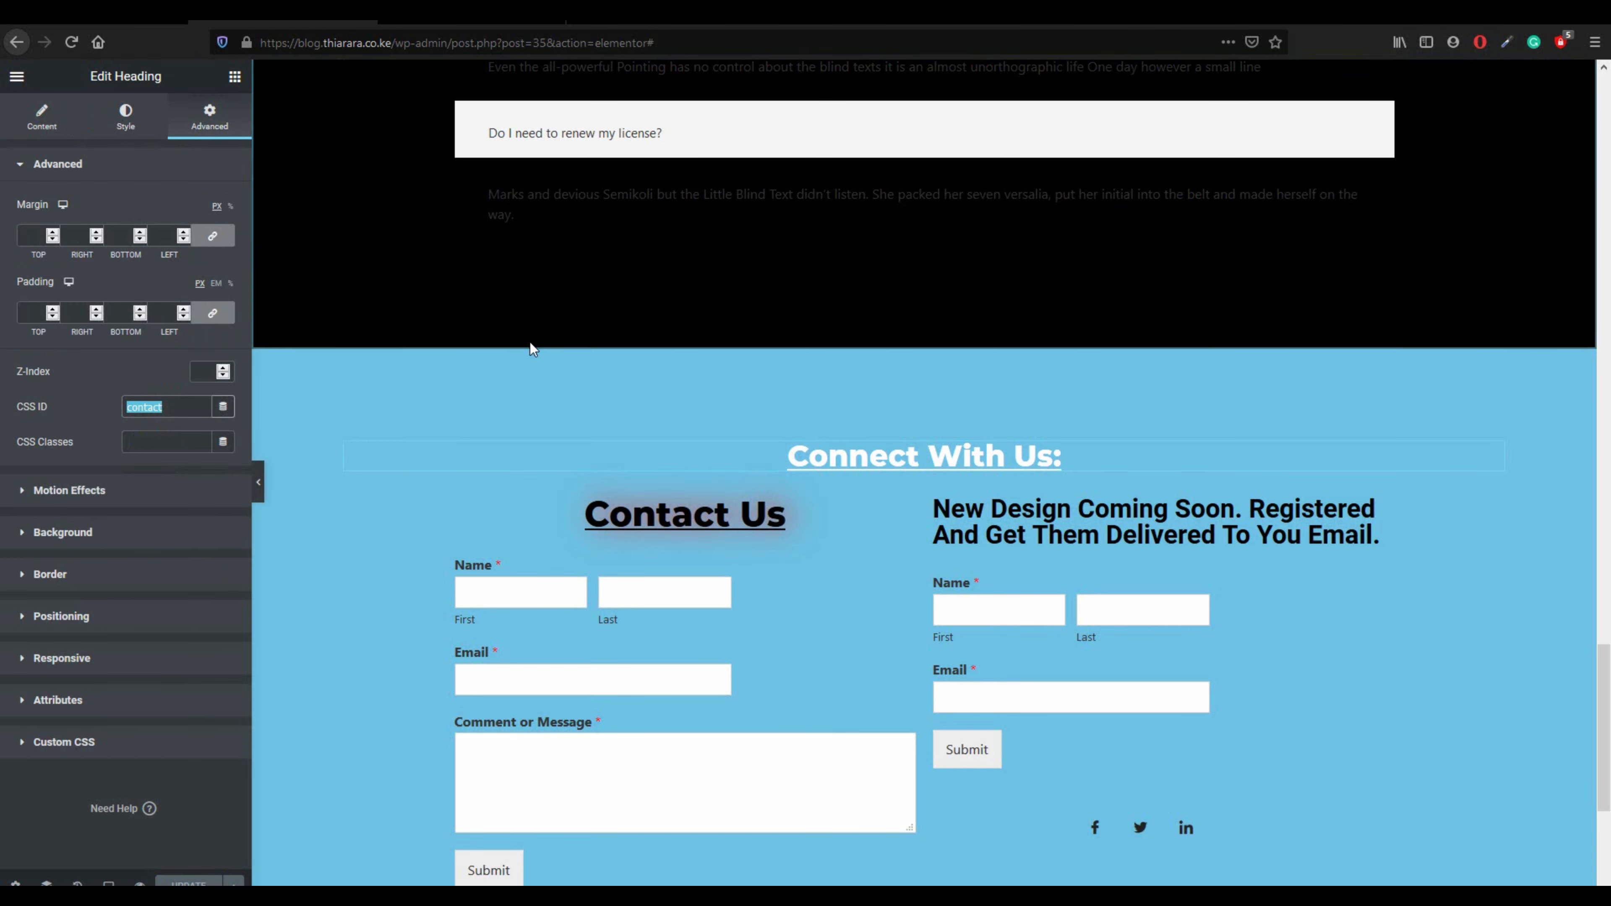
scroll(634, 353, "up", 20)
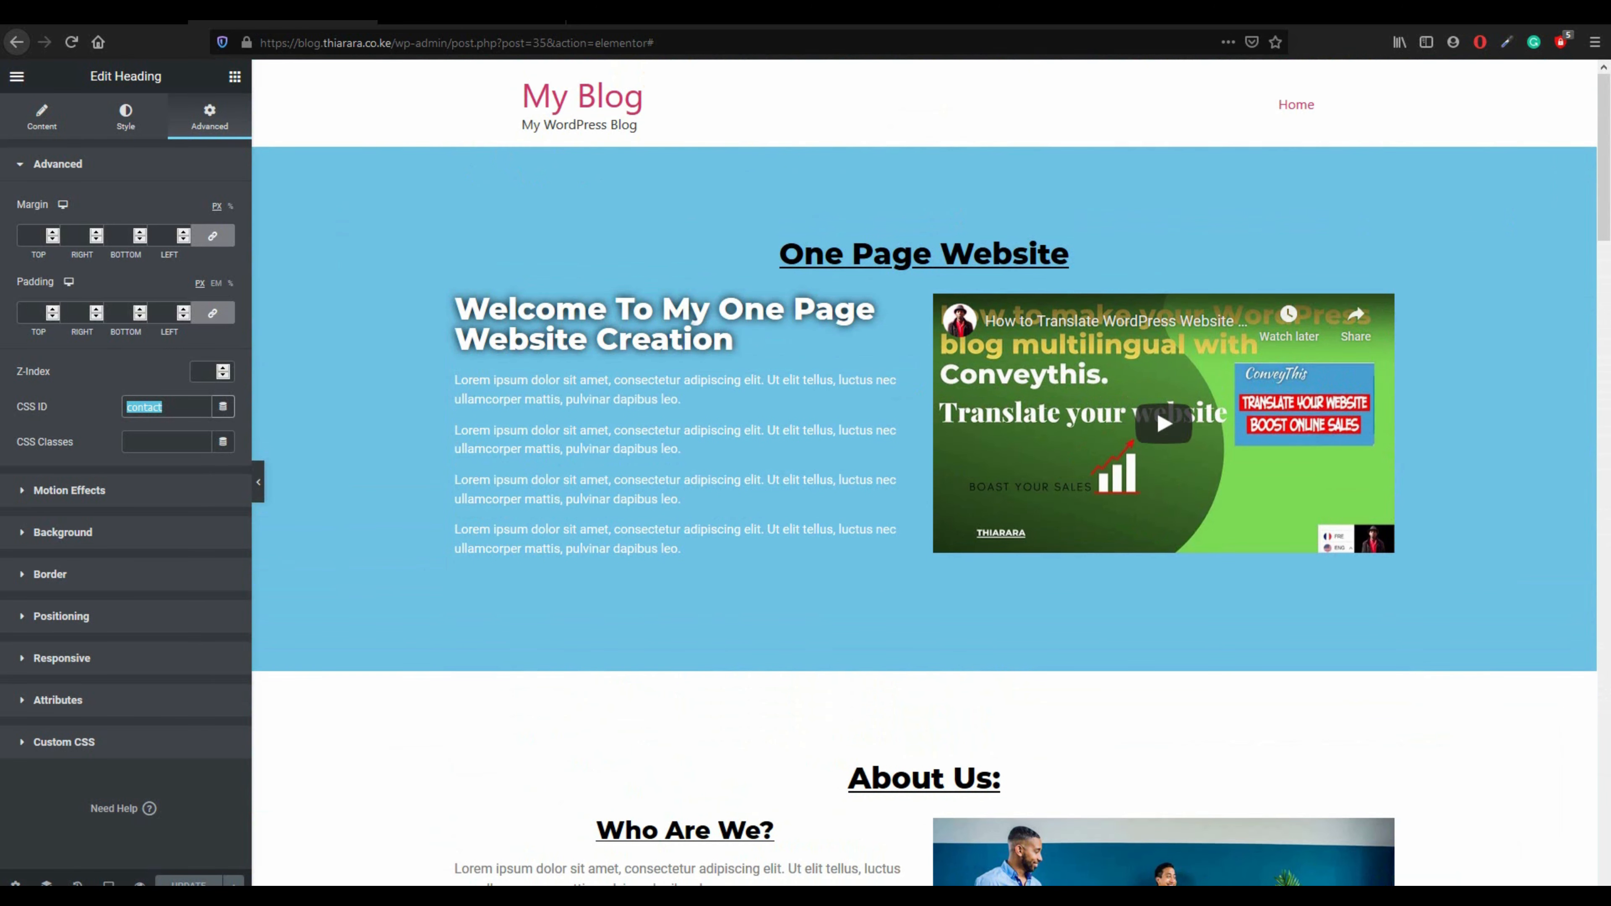
left_click(96, 13)
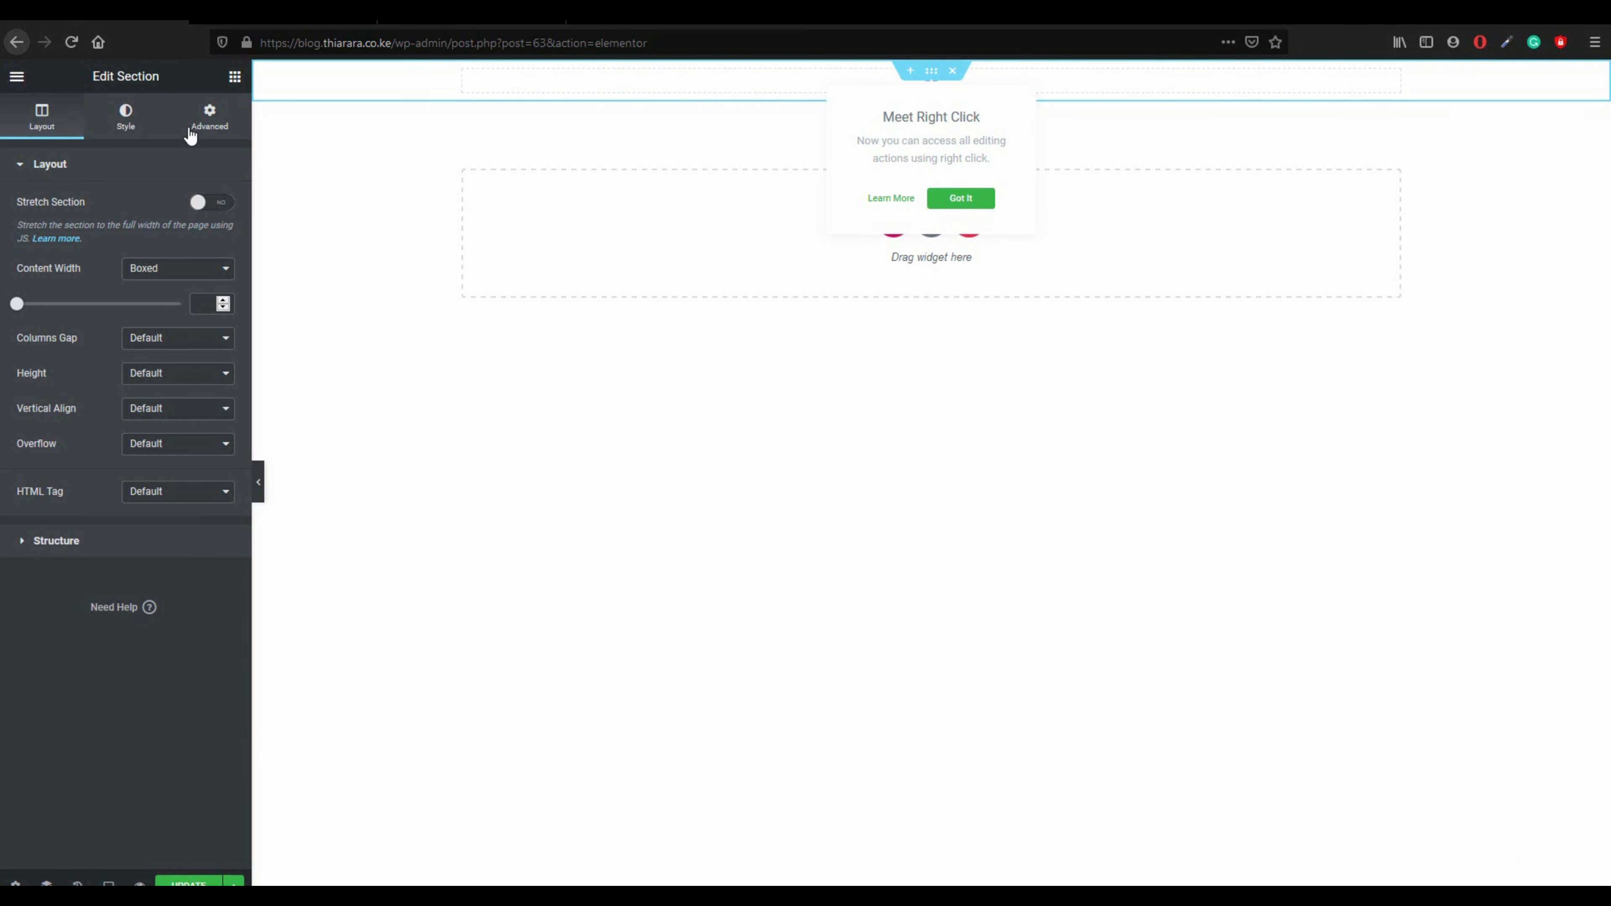
left_click(126, 127)
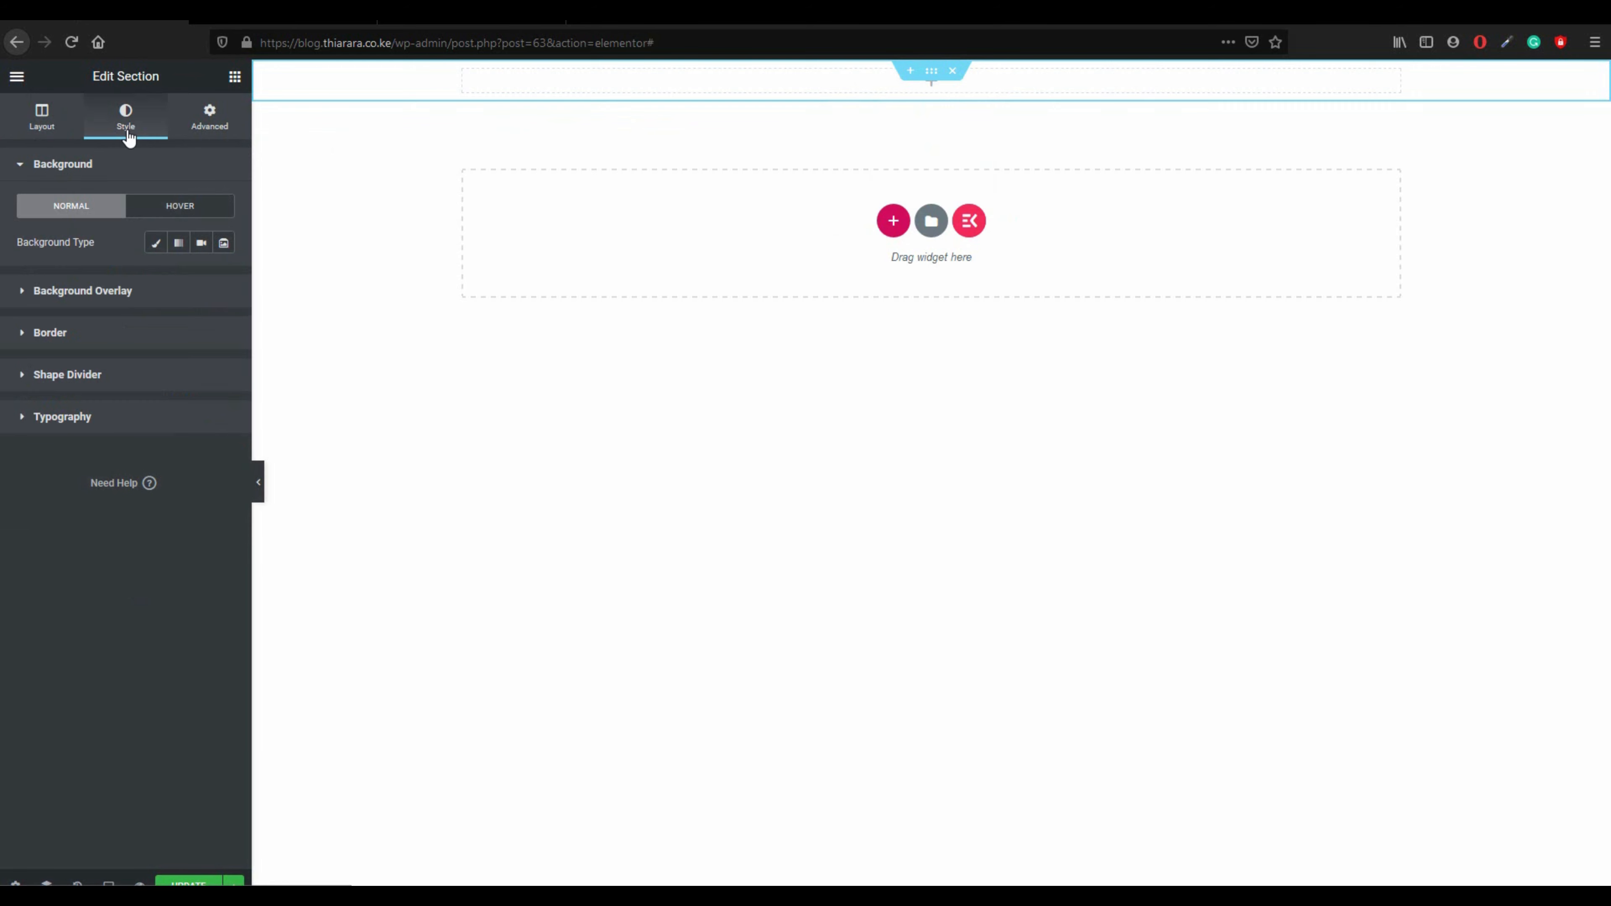
left_click(156, 243)
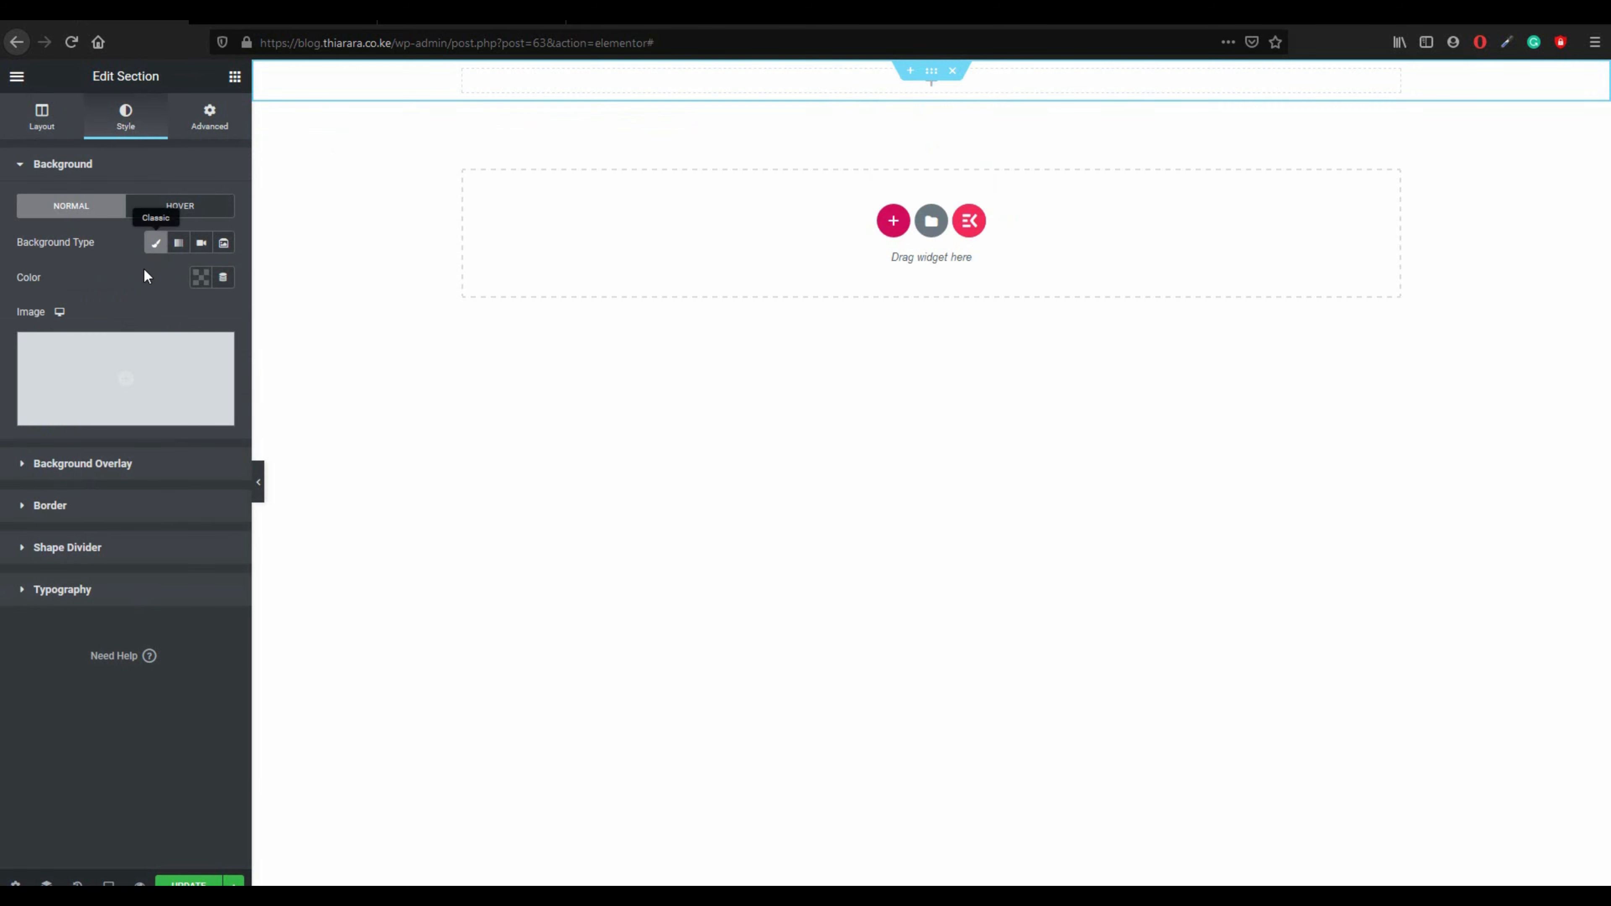
left_click(200, 278)
left_click(121, 319)
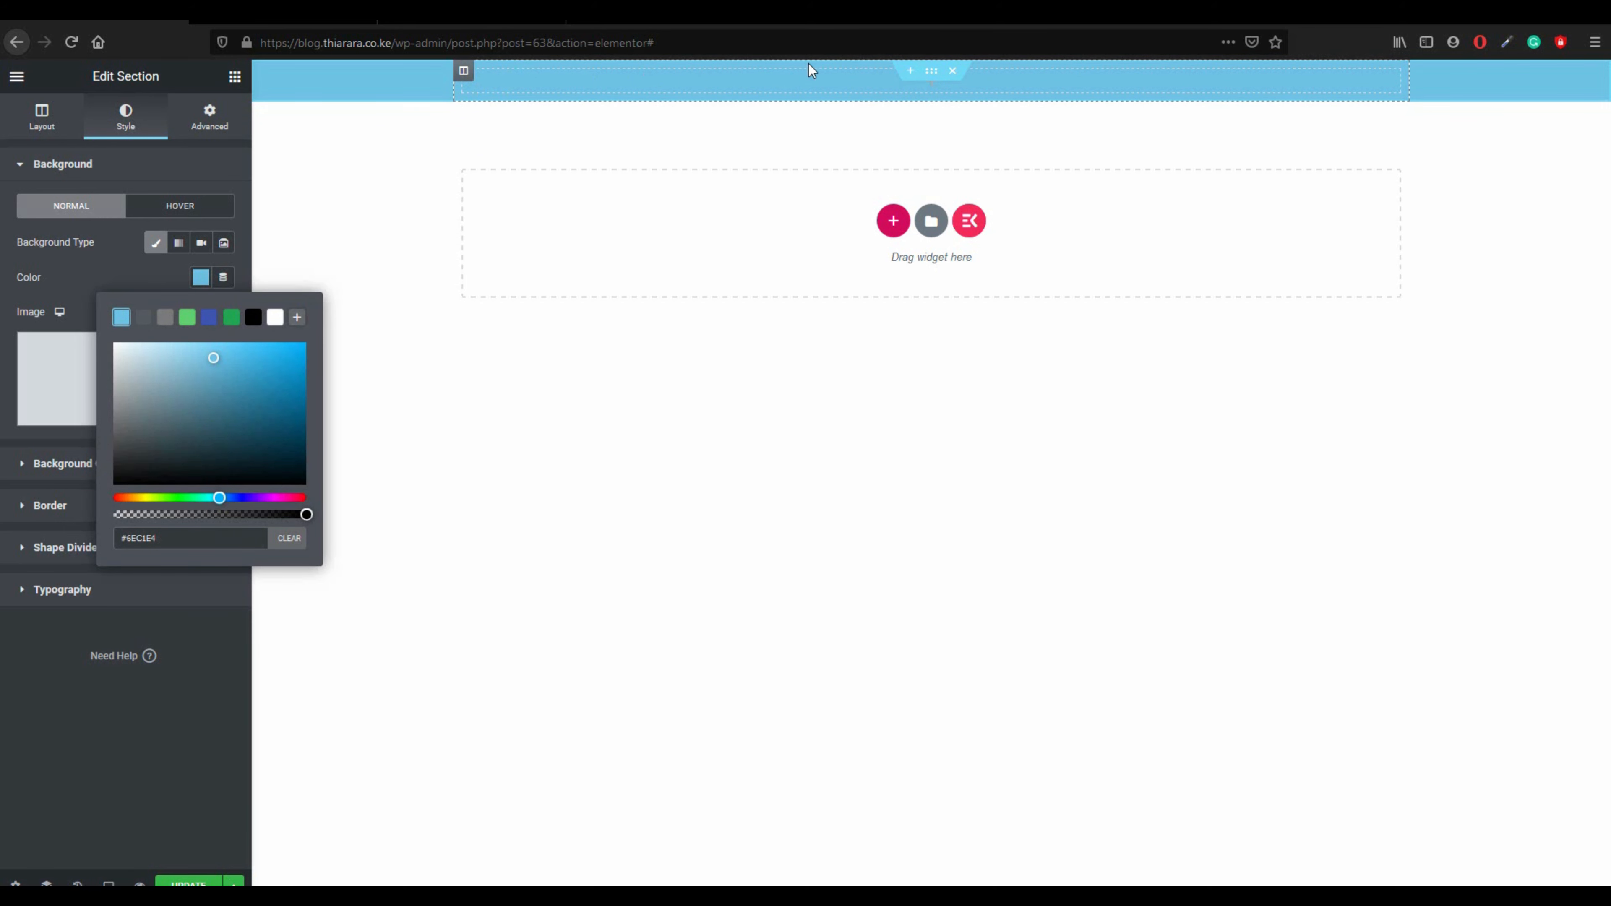
- Stretch the header section and set its content width to Full Width
left_click(54, 121)
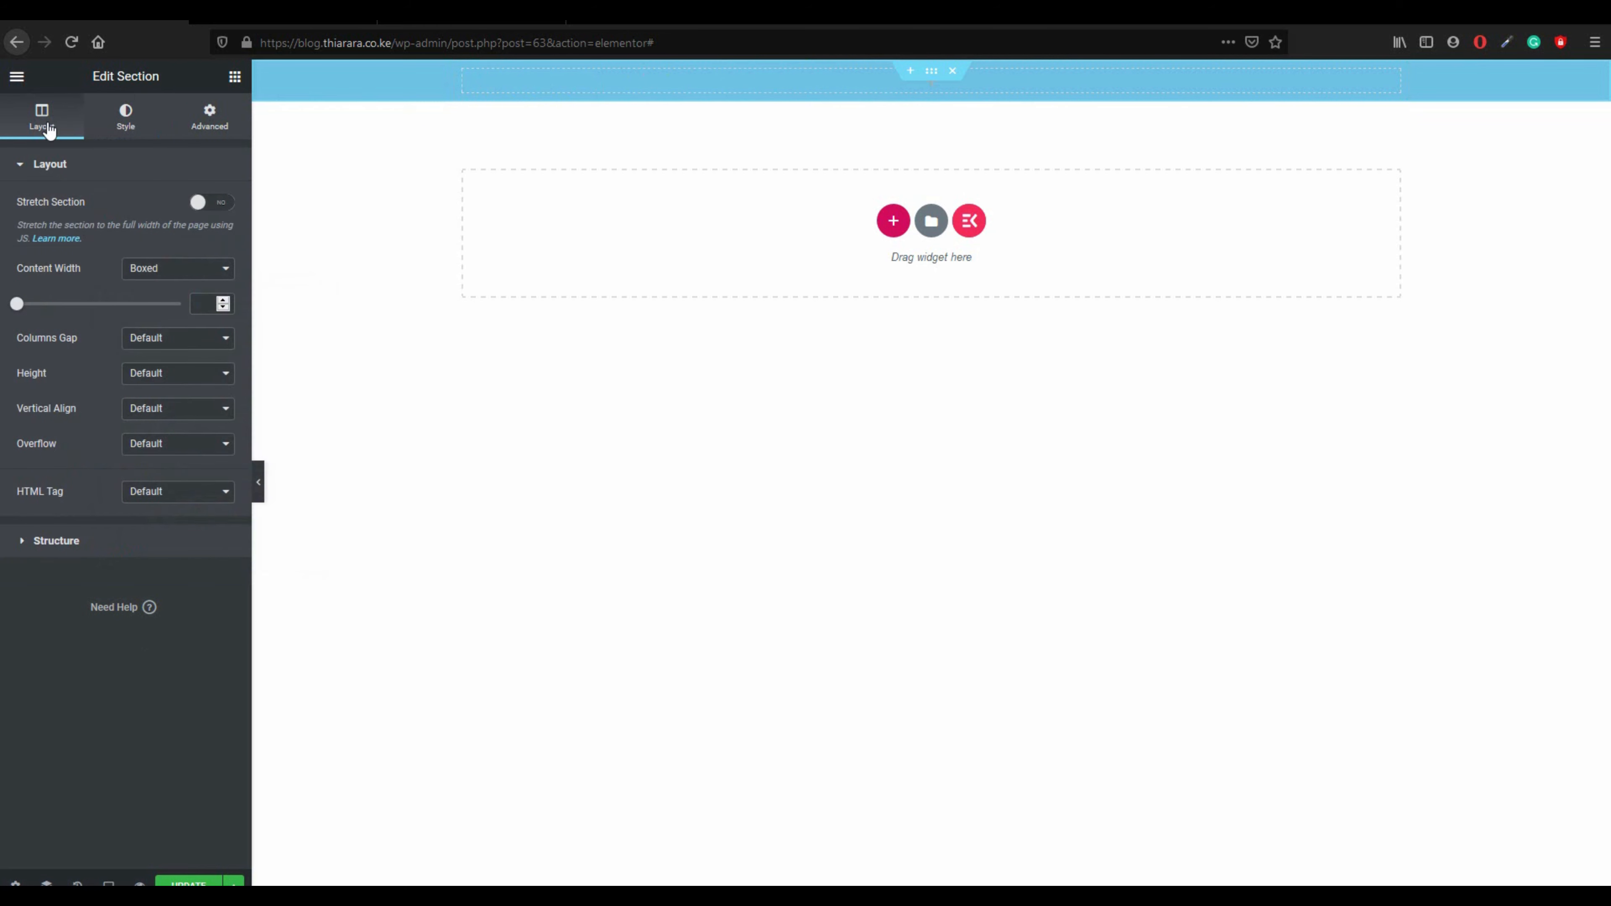
left_click(226, 211)
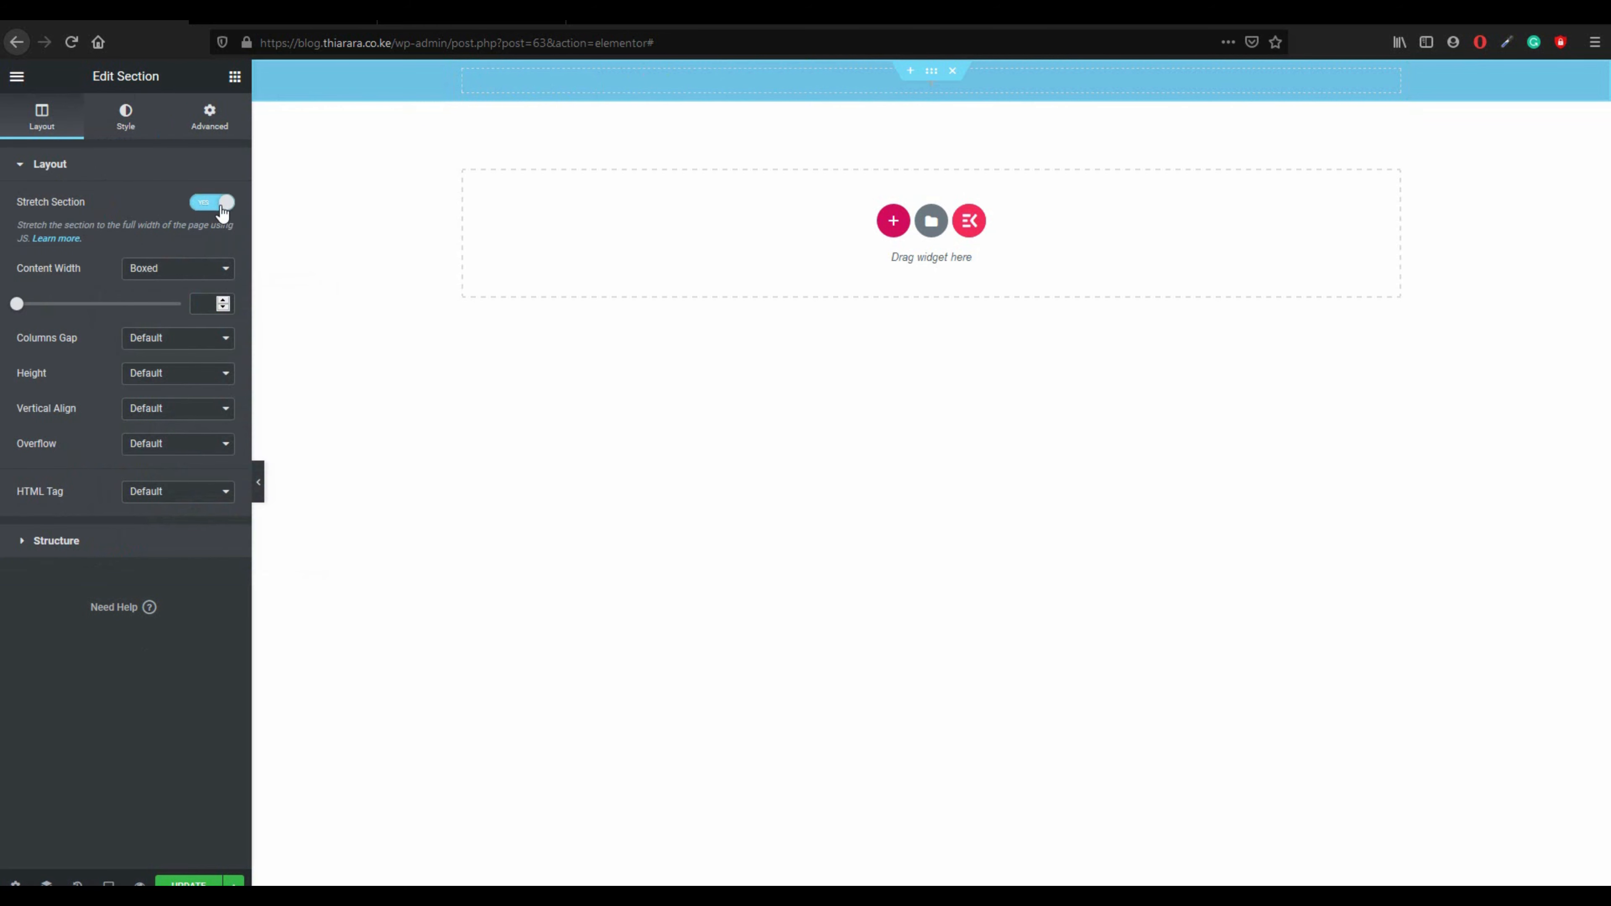
left_click(169, 279)
left_click(164, 313)
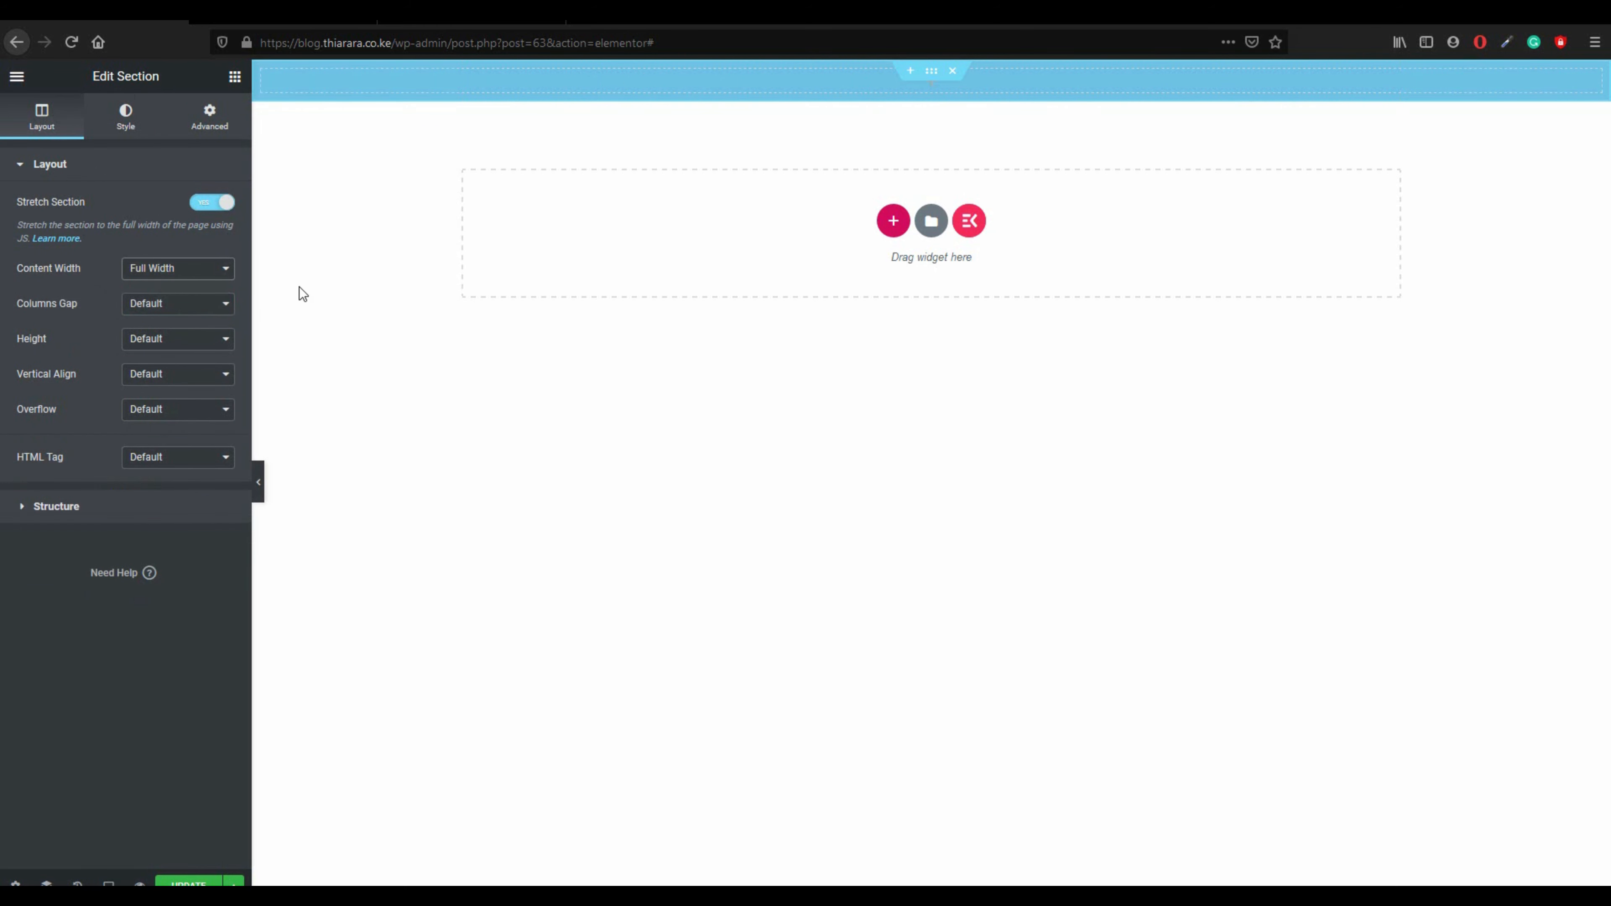
- Add an Inner Section to the header section and duplicate its first column to get three columns
left_click(235, 77)
left_click_drag(67, 248, 517, 78)
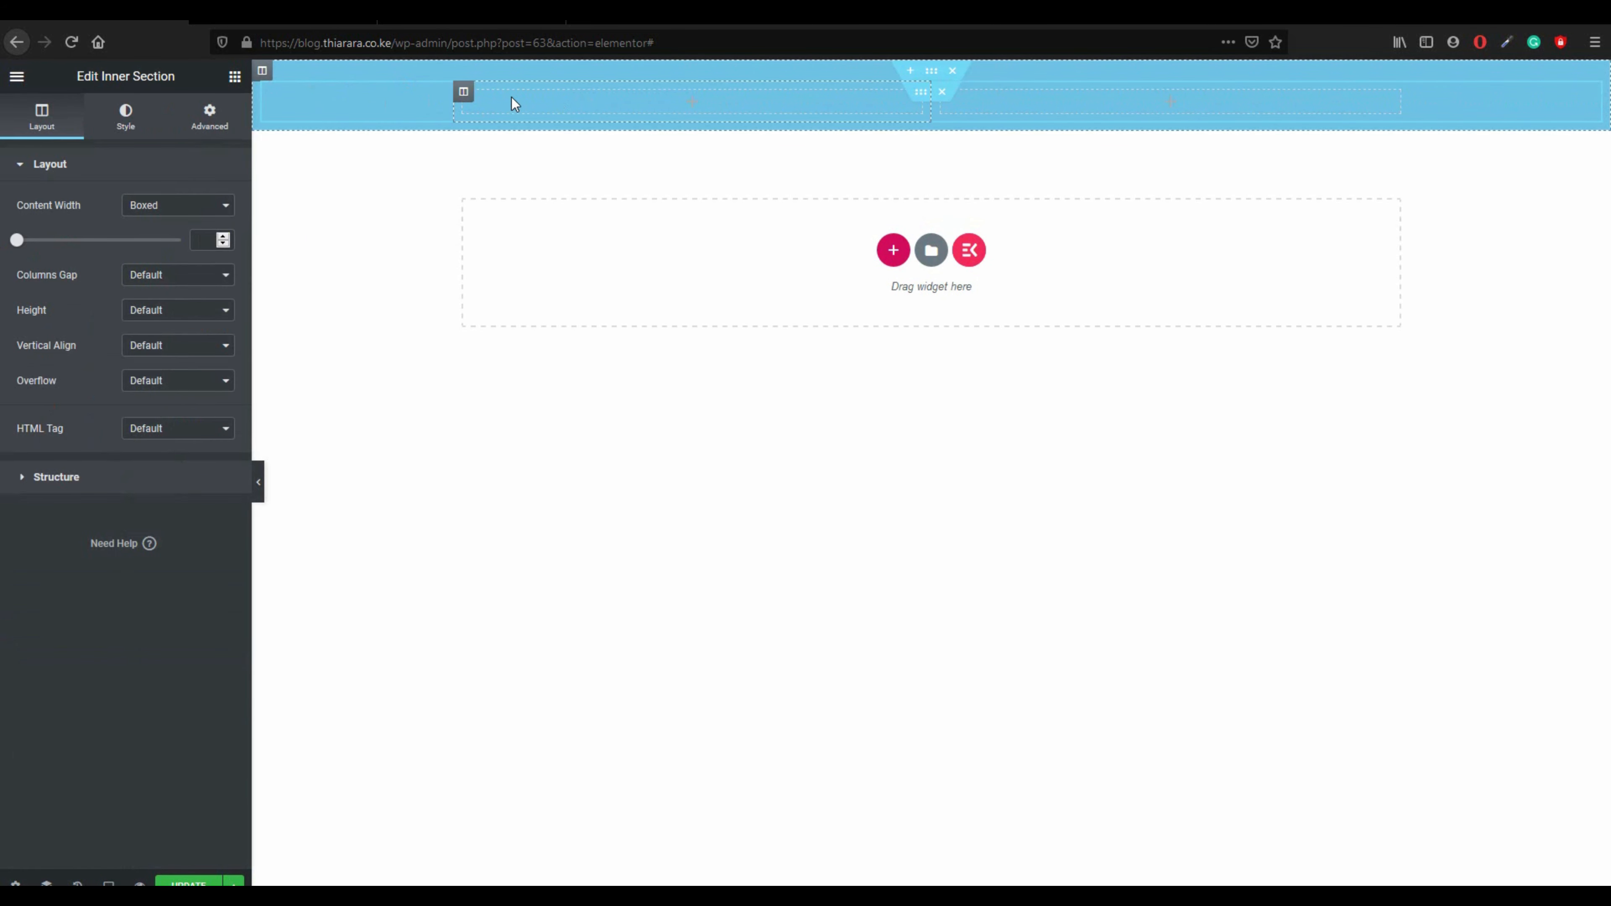
right_click(464, 94)
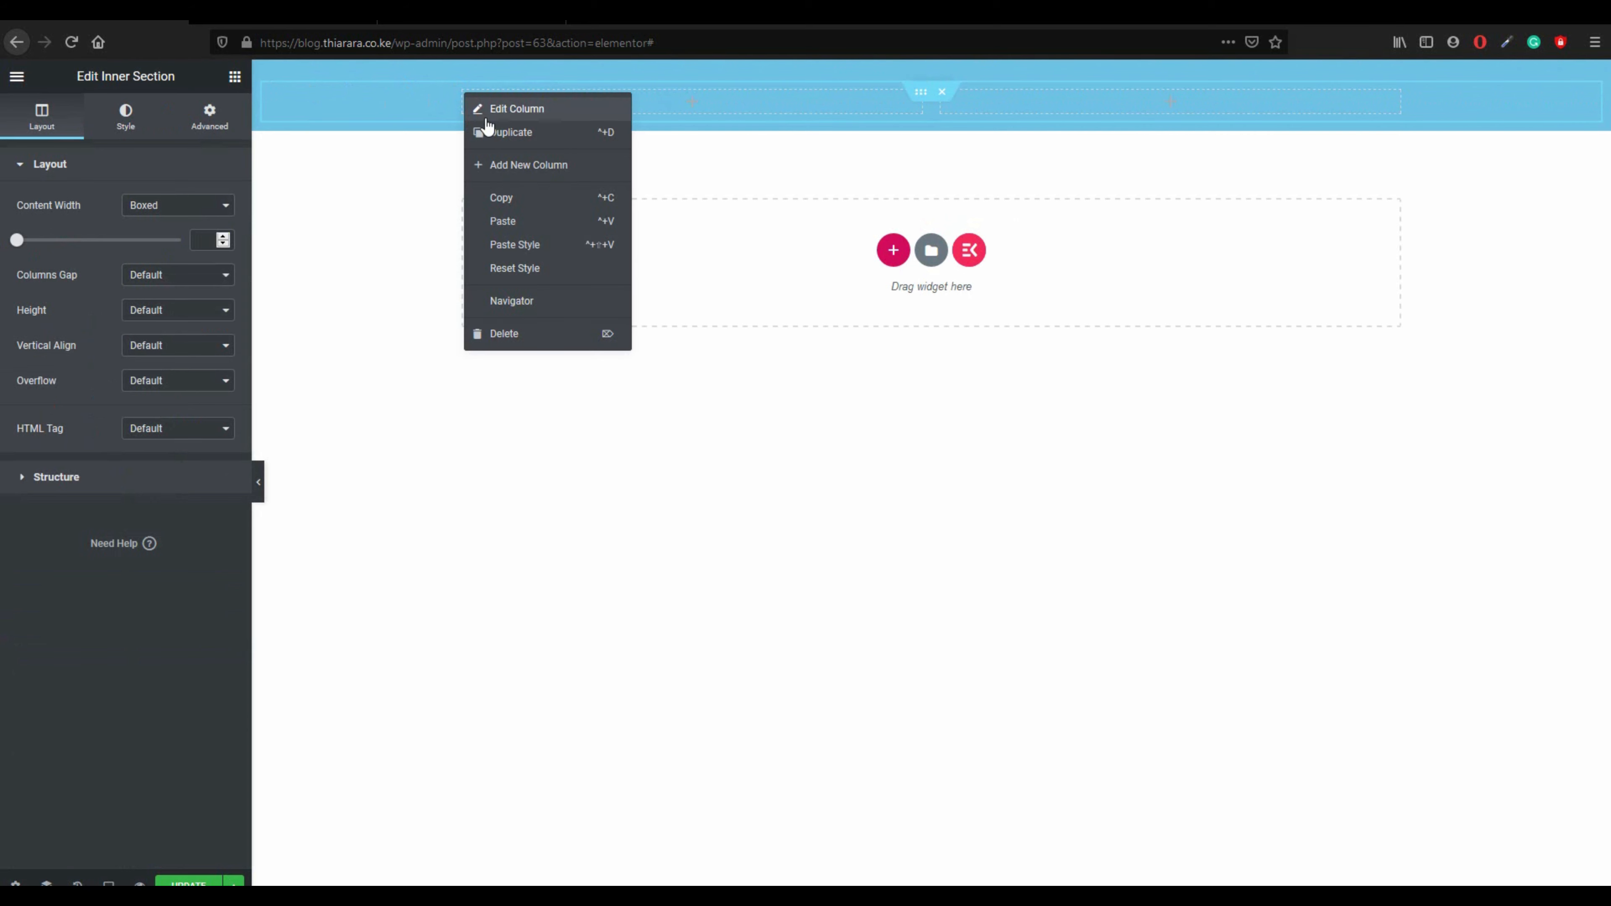
left_click(512, 131)
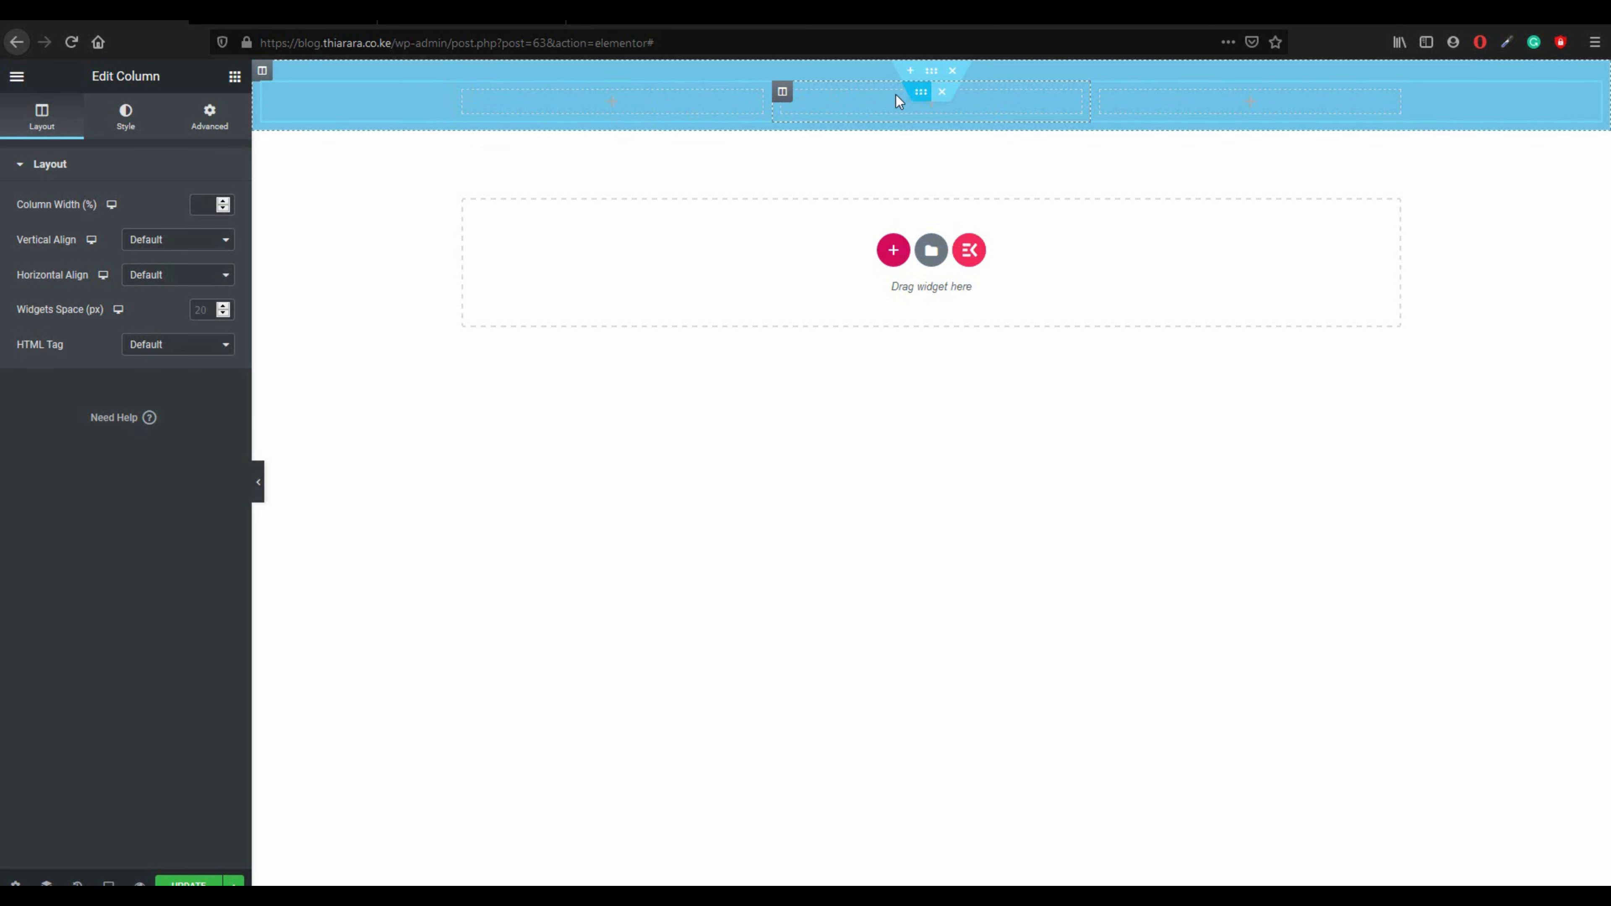
- Widen the inner section's boxed content width to about 1269
left_click(464, 105)
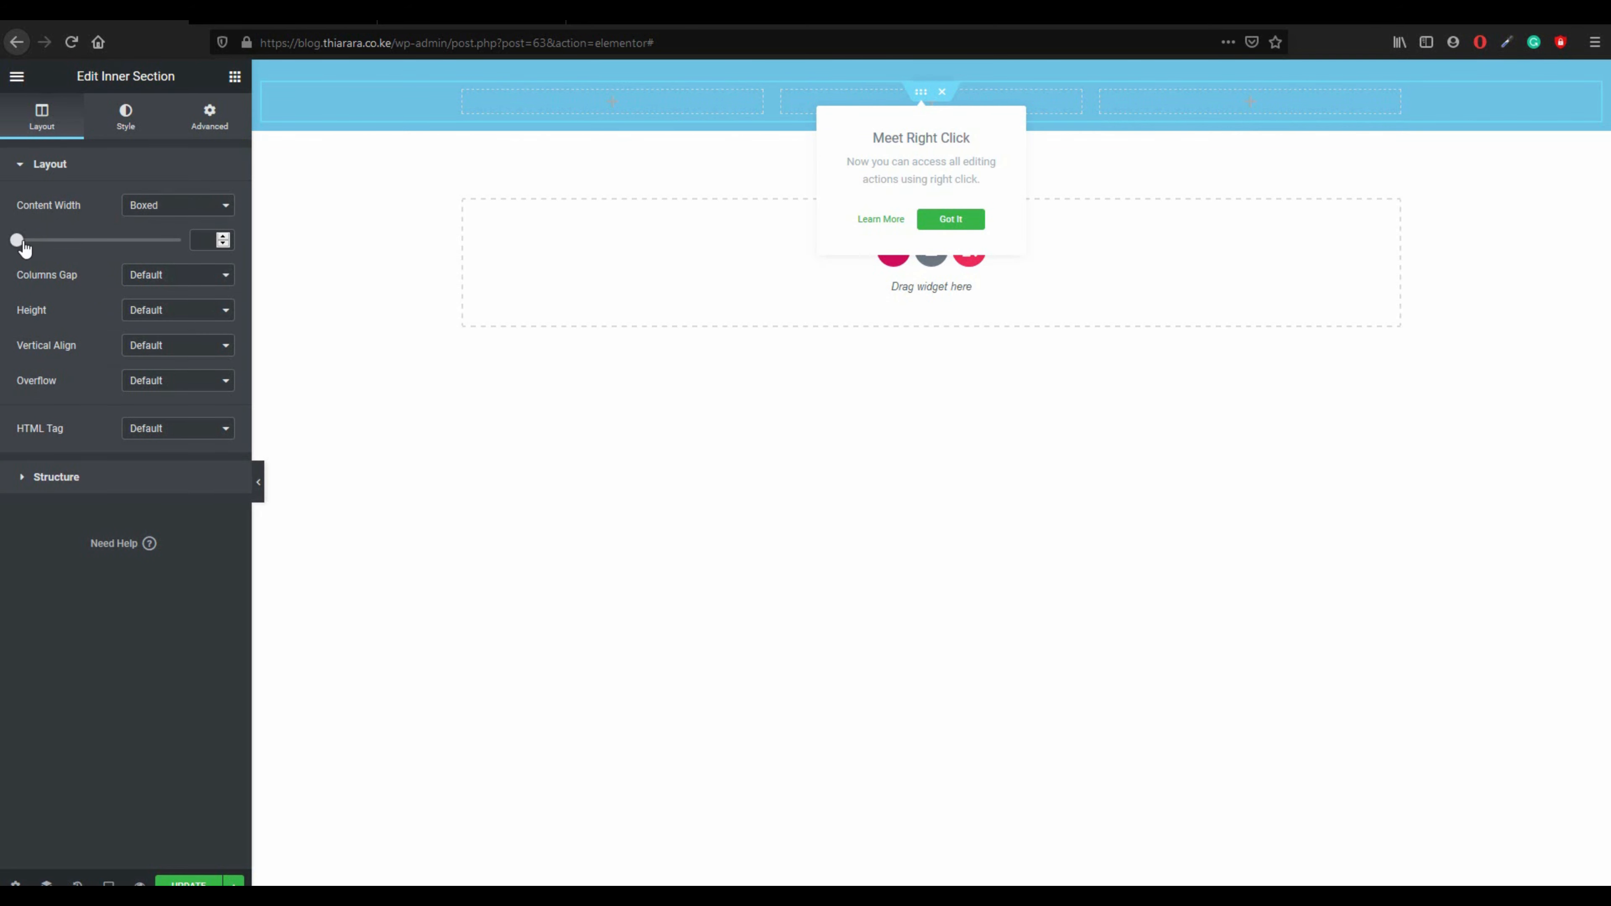
left_click_drag(24, 242, 133, 258)
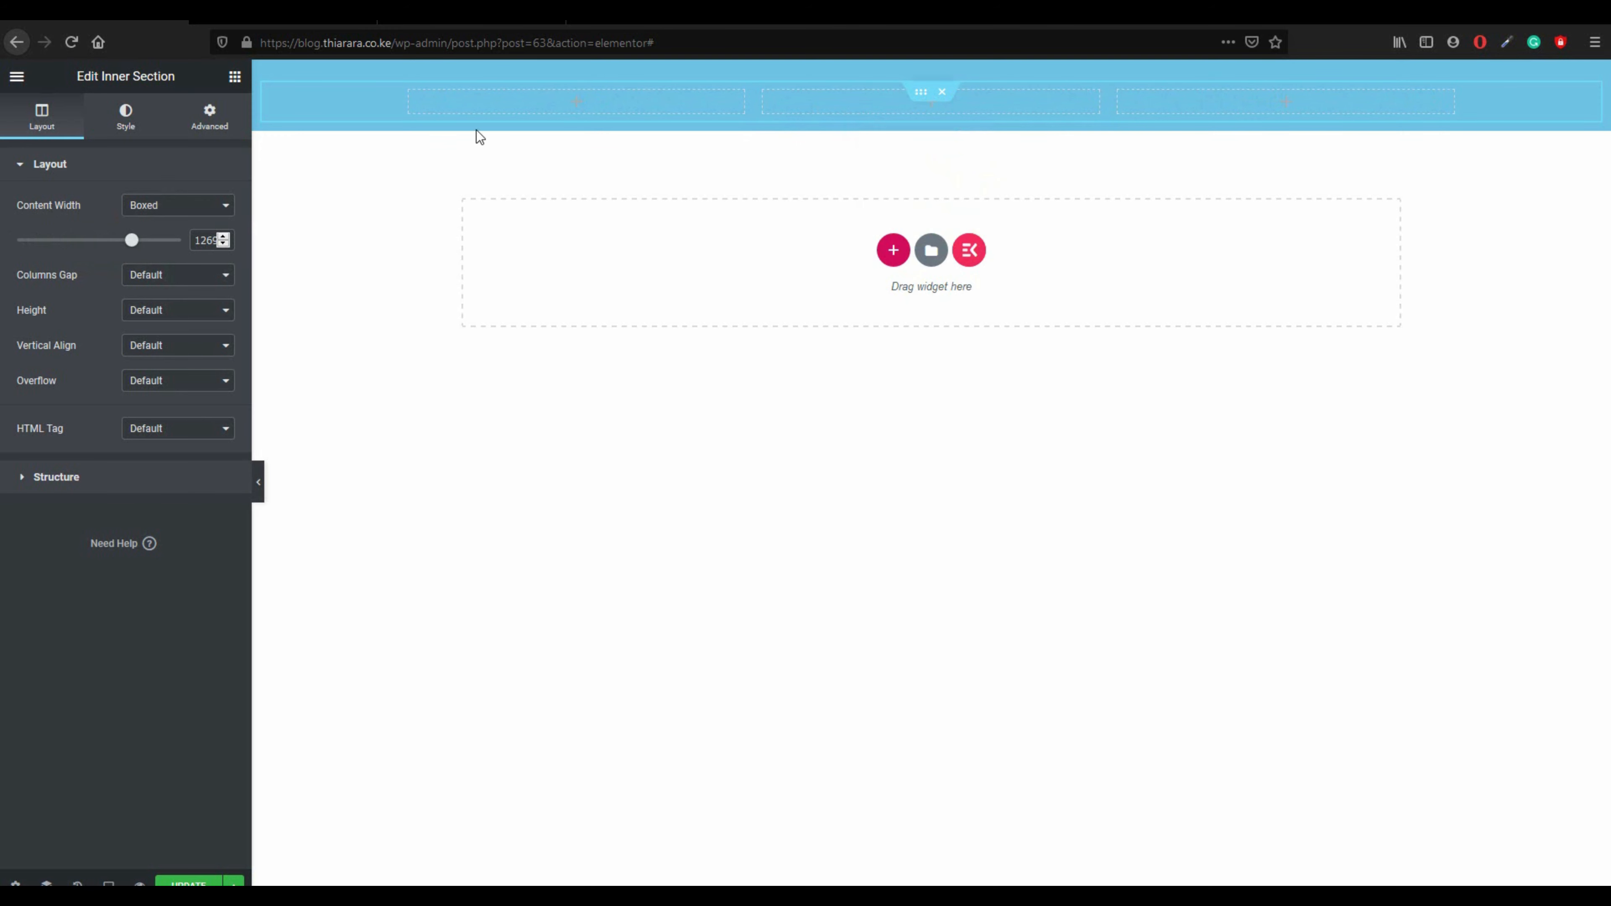
- Add the unlocked HFB Site Logo widget to the first column and narrow that column to less than half its width
left_click(234, 76)
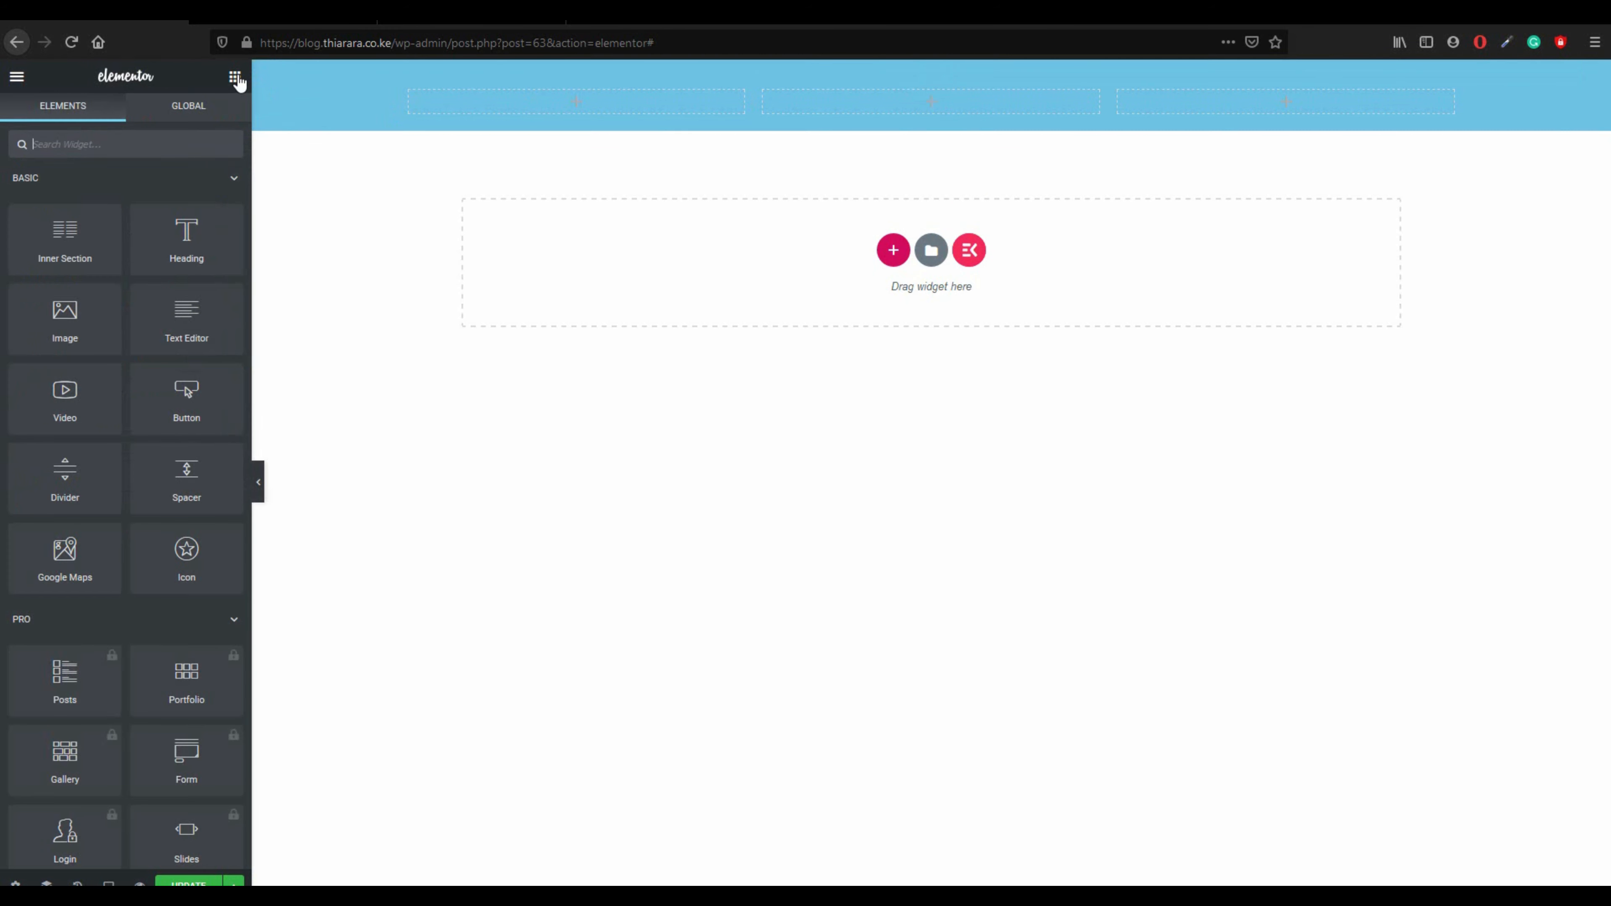
left_click(135, 134)
type("log")
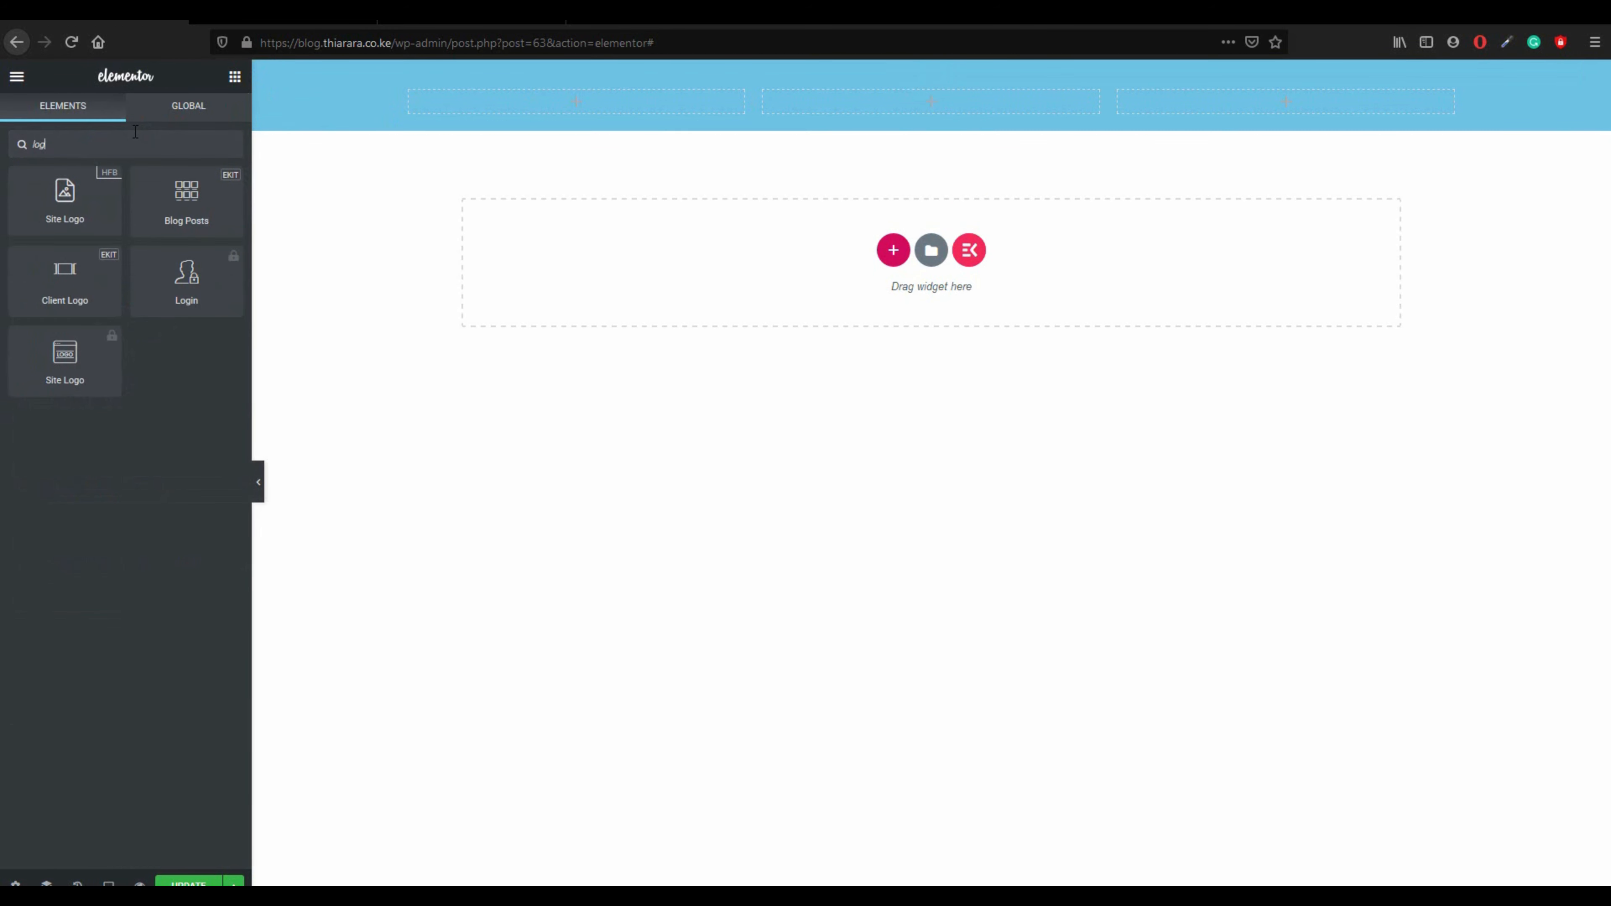
left_click_drag(85, 209, 488, 93)
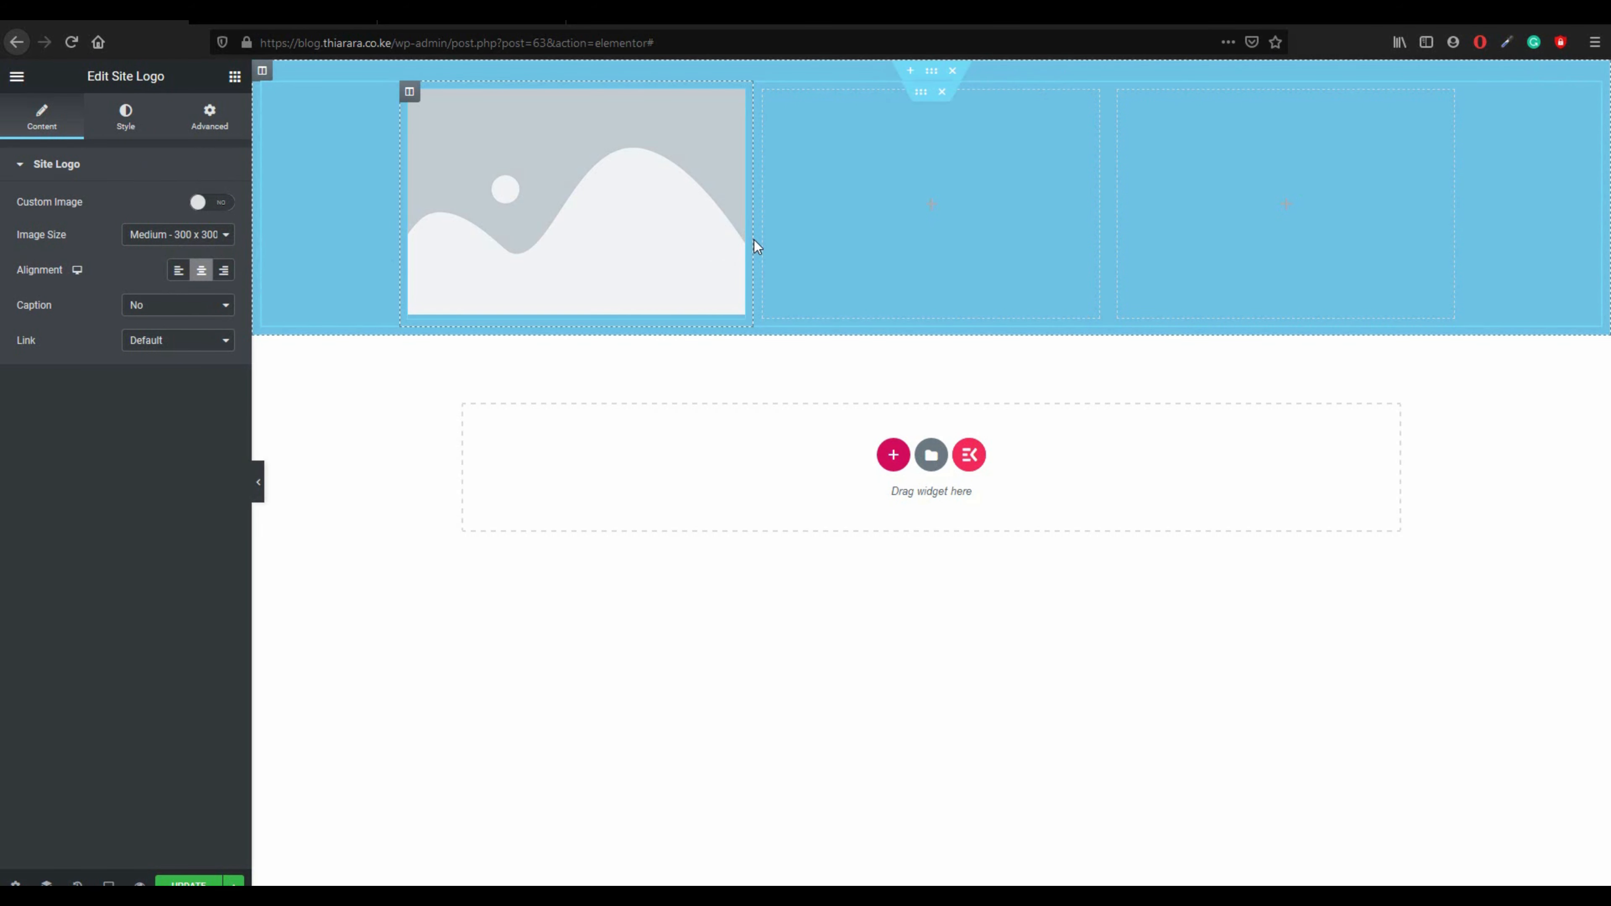
left_click_drag(754, 239, 553, 189)
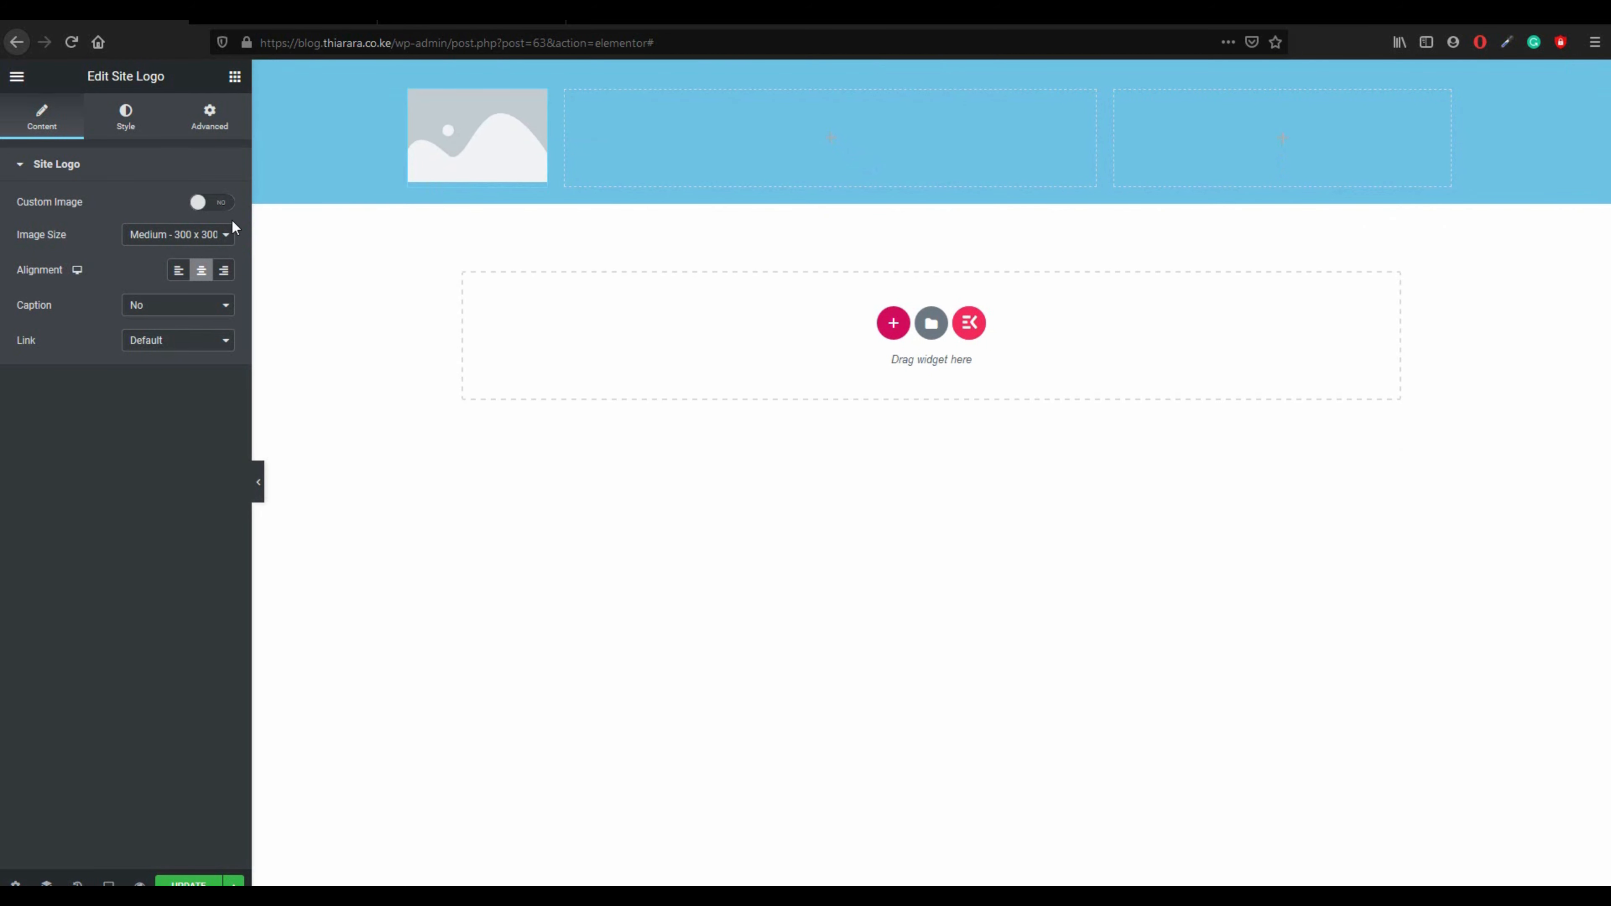
- Enable a custom image for the site logo and view the media library without choosing an image
left_click(217, 206)
left_click(154, 284)
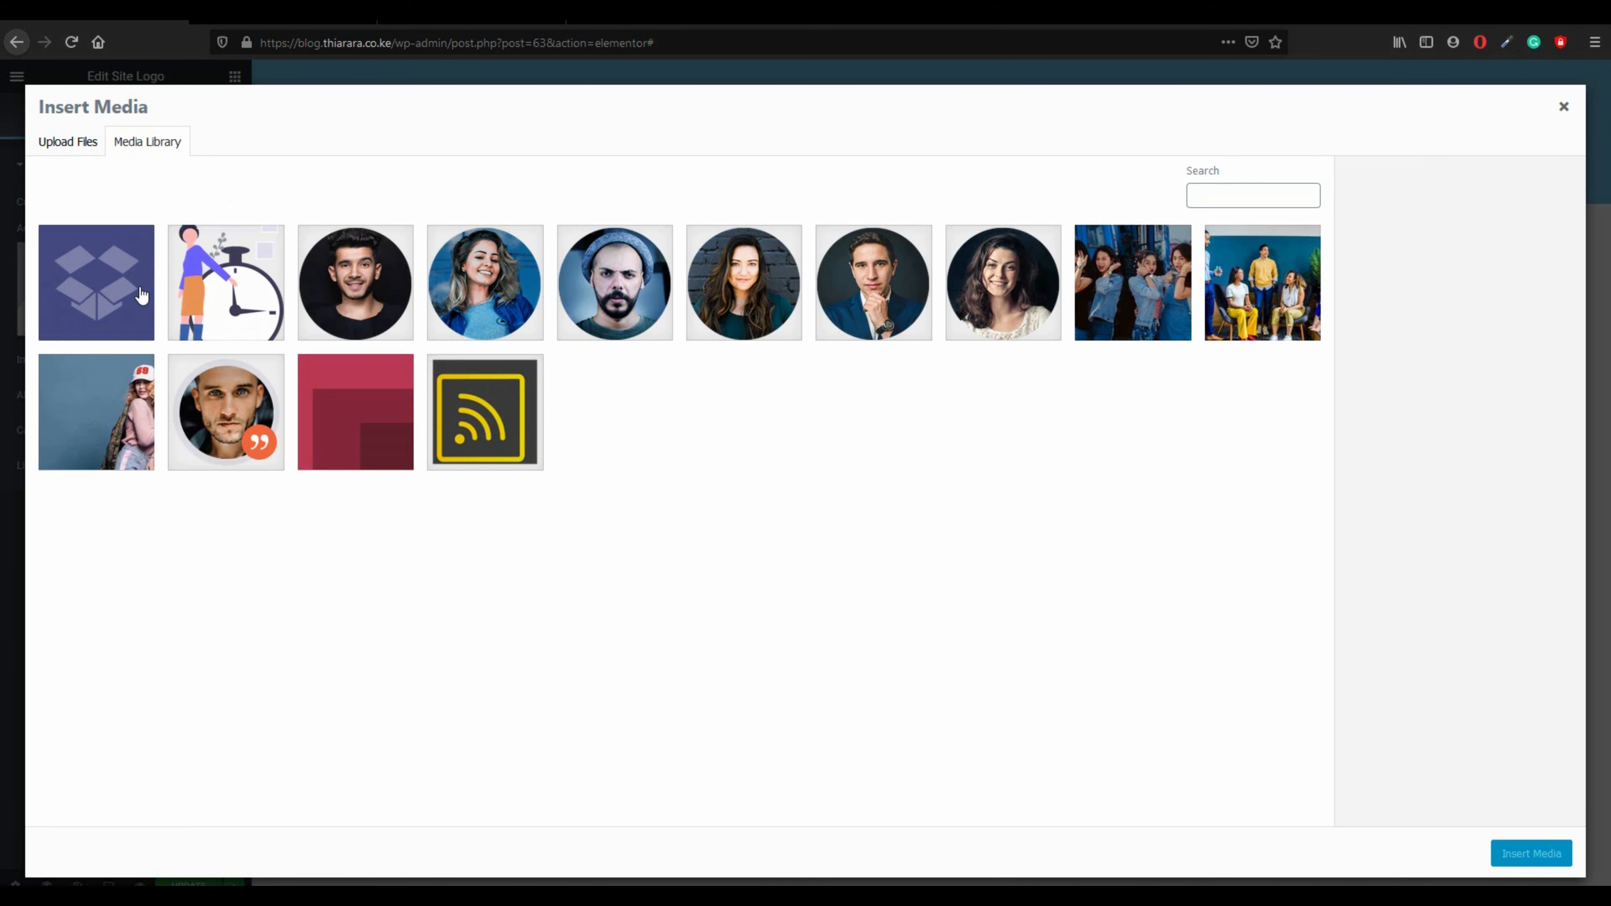
left_click(1564, 107)
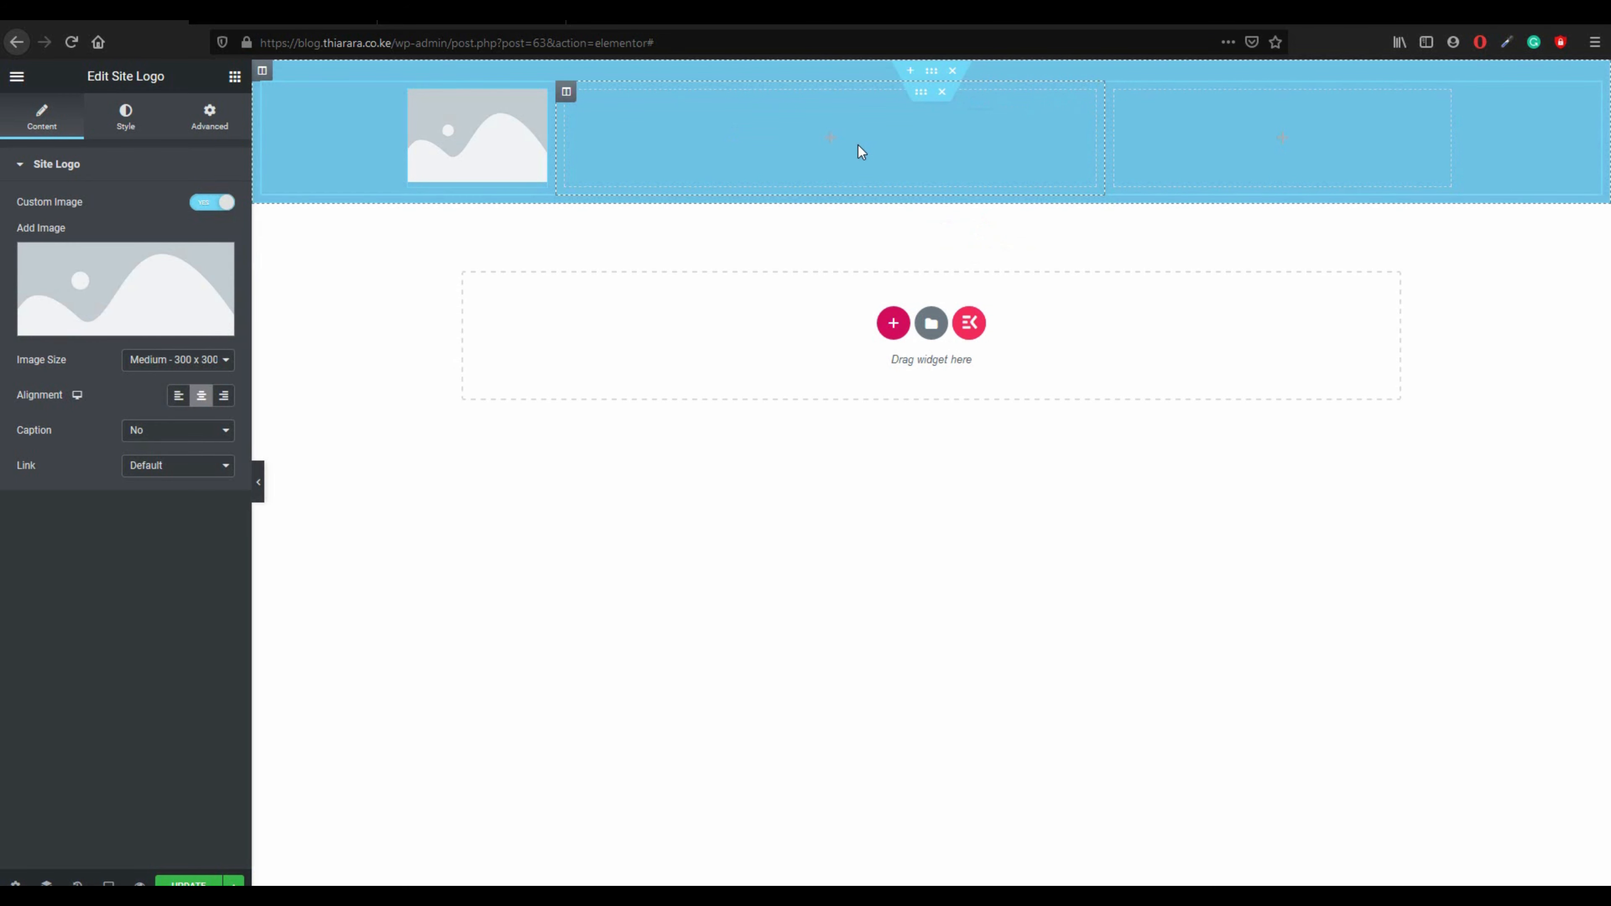
- Add the HFB Navigation Menu widget to the middle column of the header
left_click(831, 137)
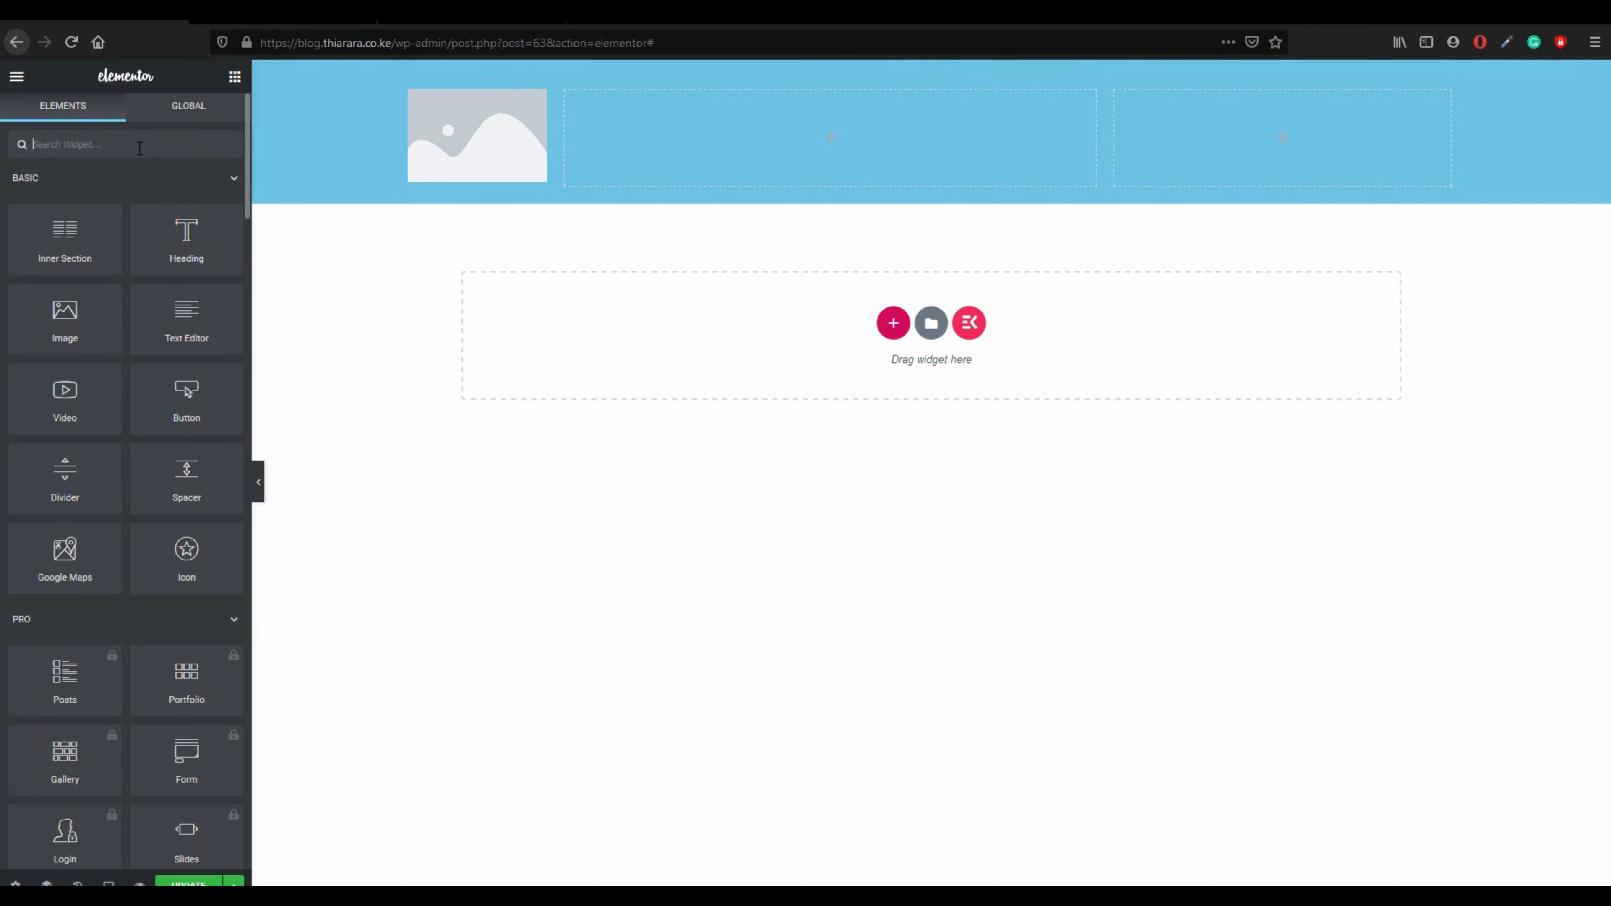
type("nav")
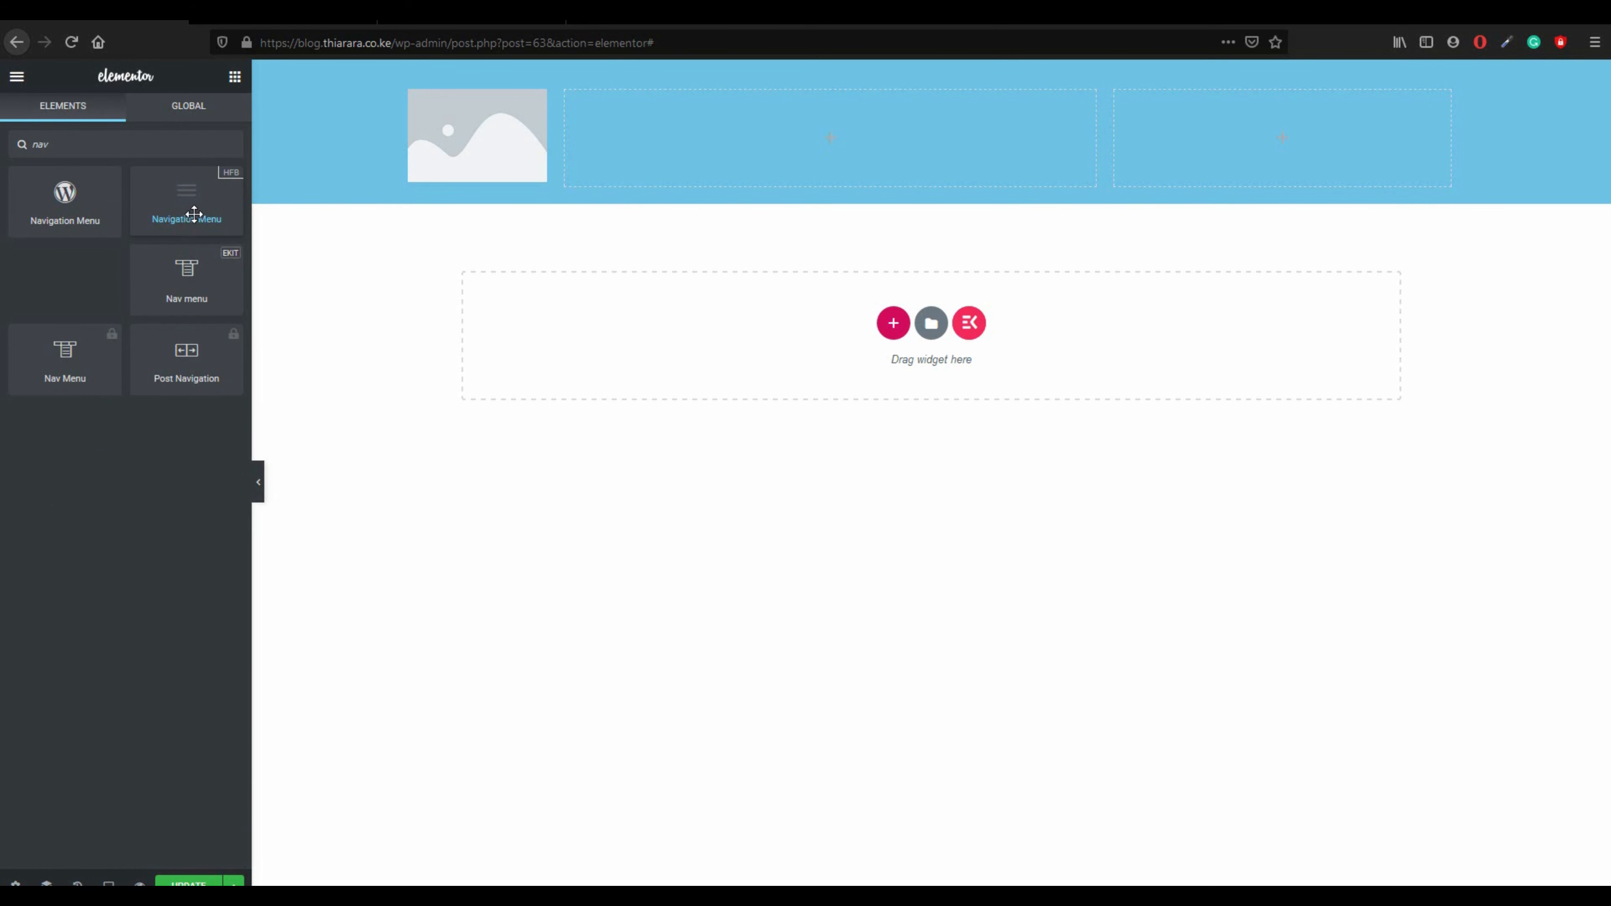
left_click_drag(201, 190, 780, 136)
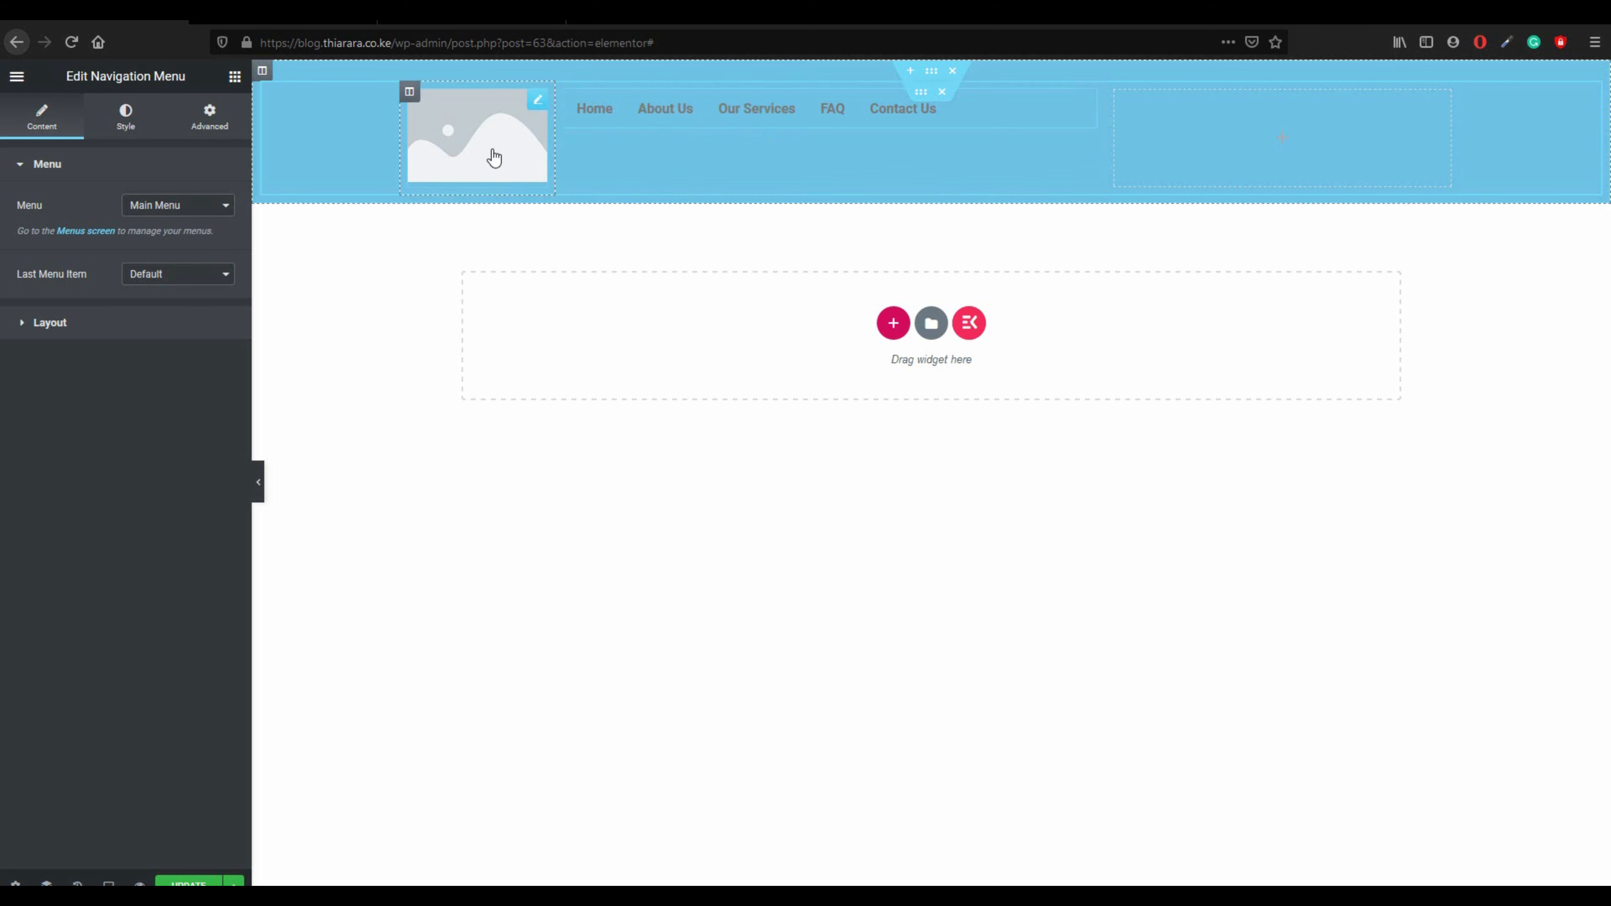
- Try the Button style for the last menu item and return it to Default
left_click(180, 285)
left_click(159, 309)
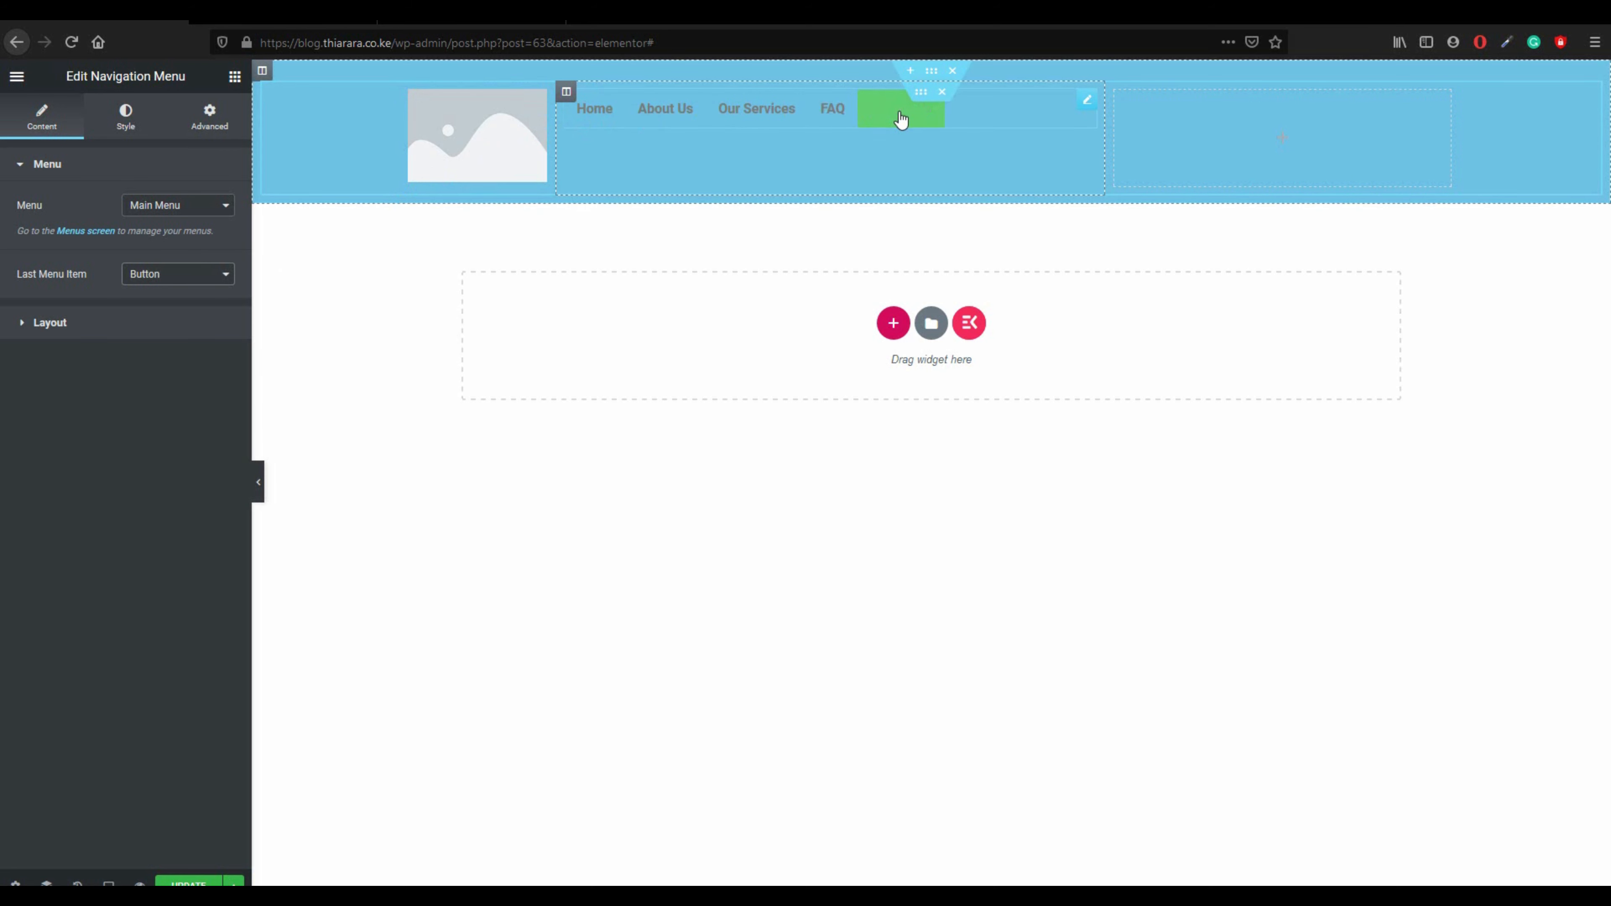
left_click(179, 279)
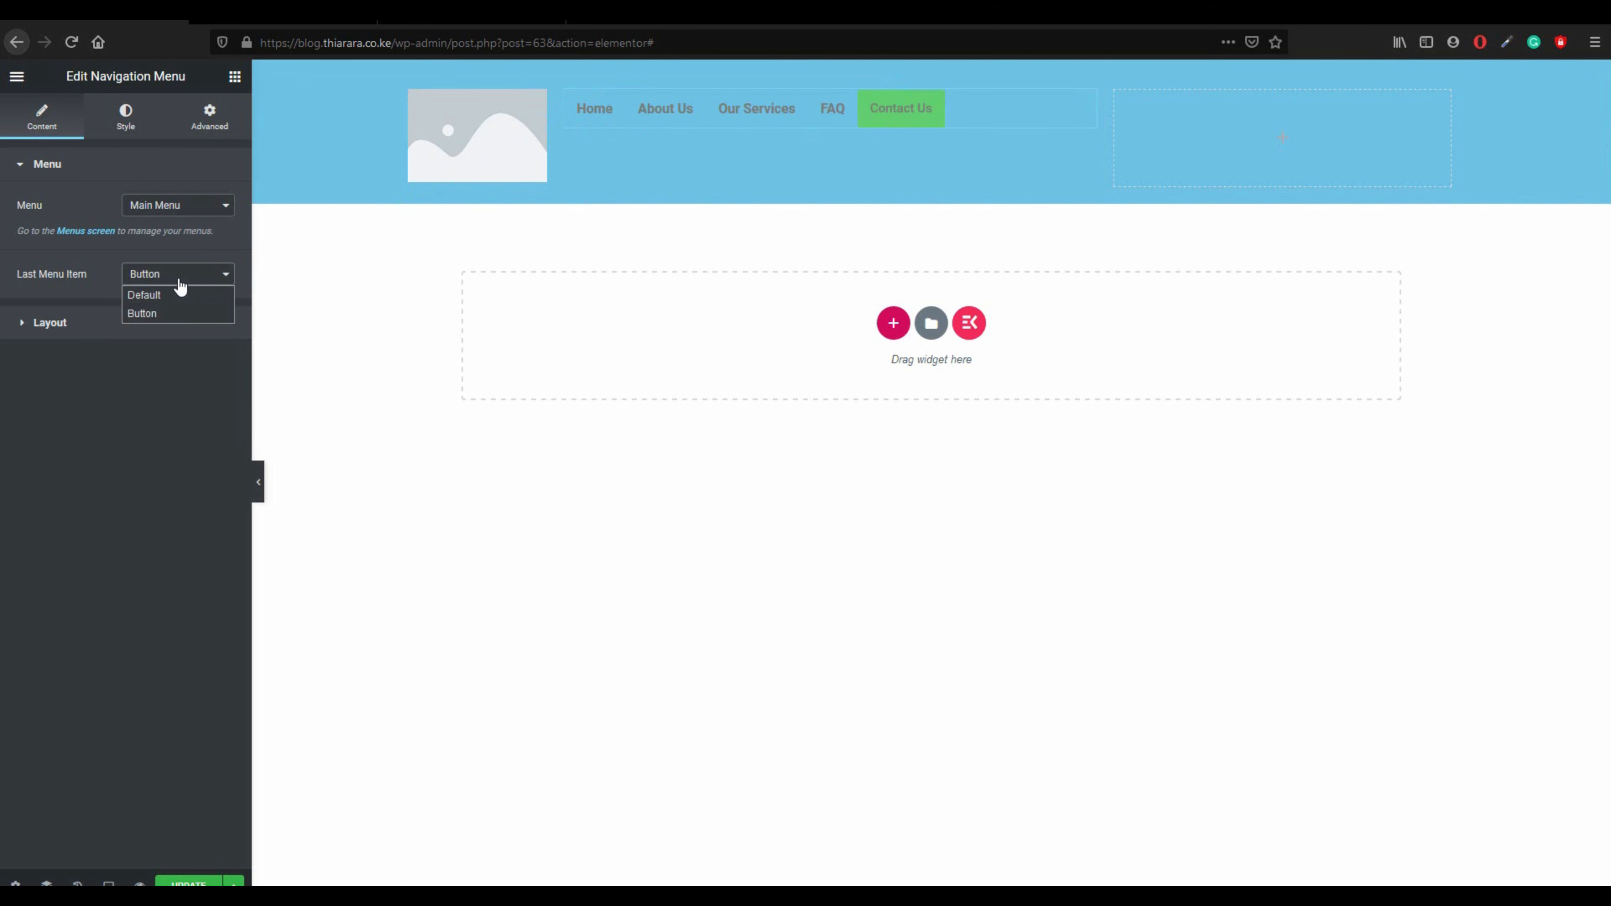
left_click(156, 297)
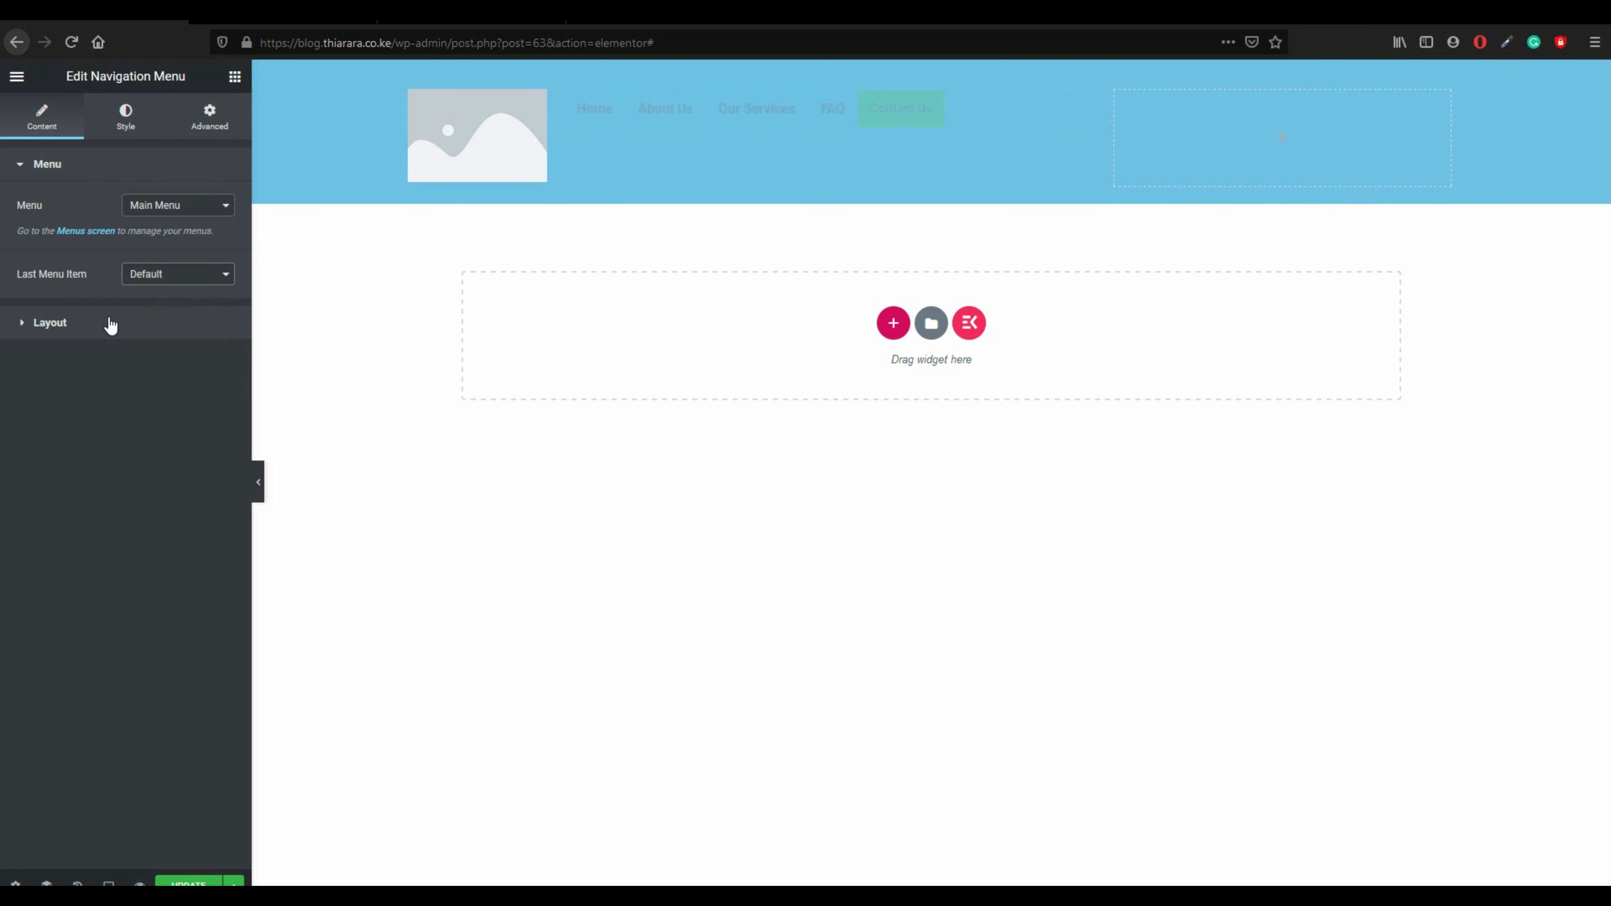
- Center-align the horizontal navigation menu within its column
left_click(184, 325)
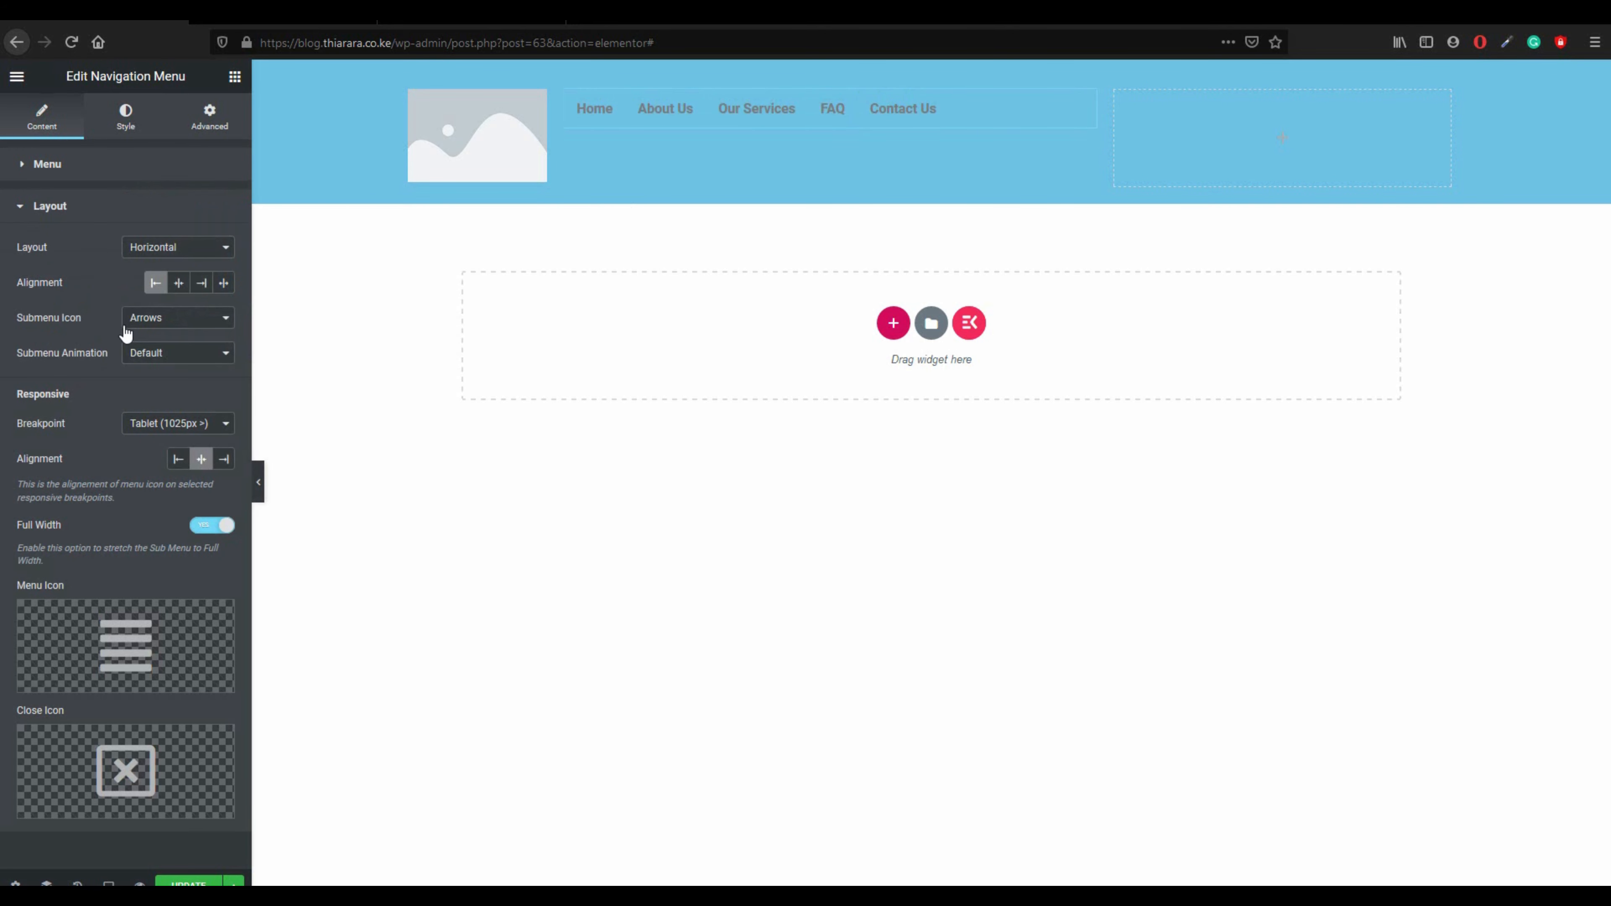
left_click(180, 284)
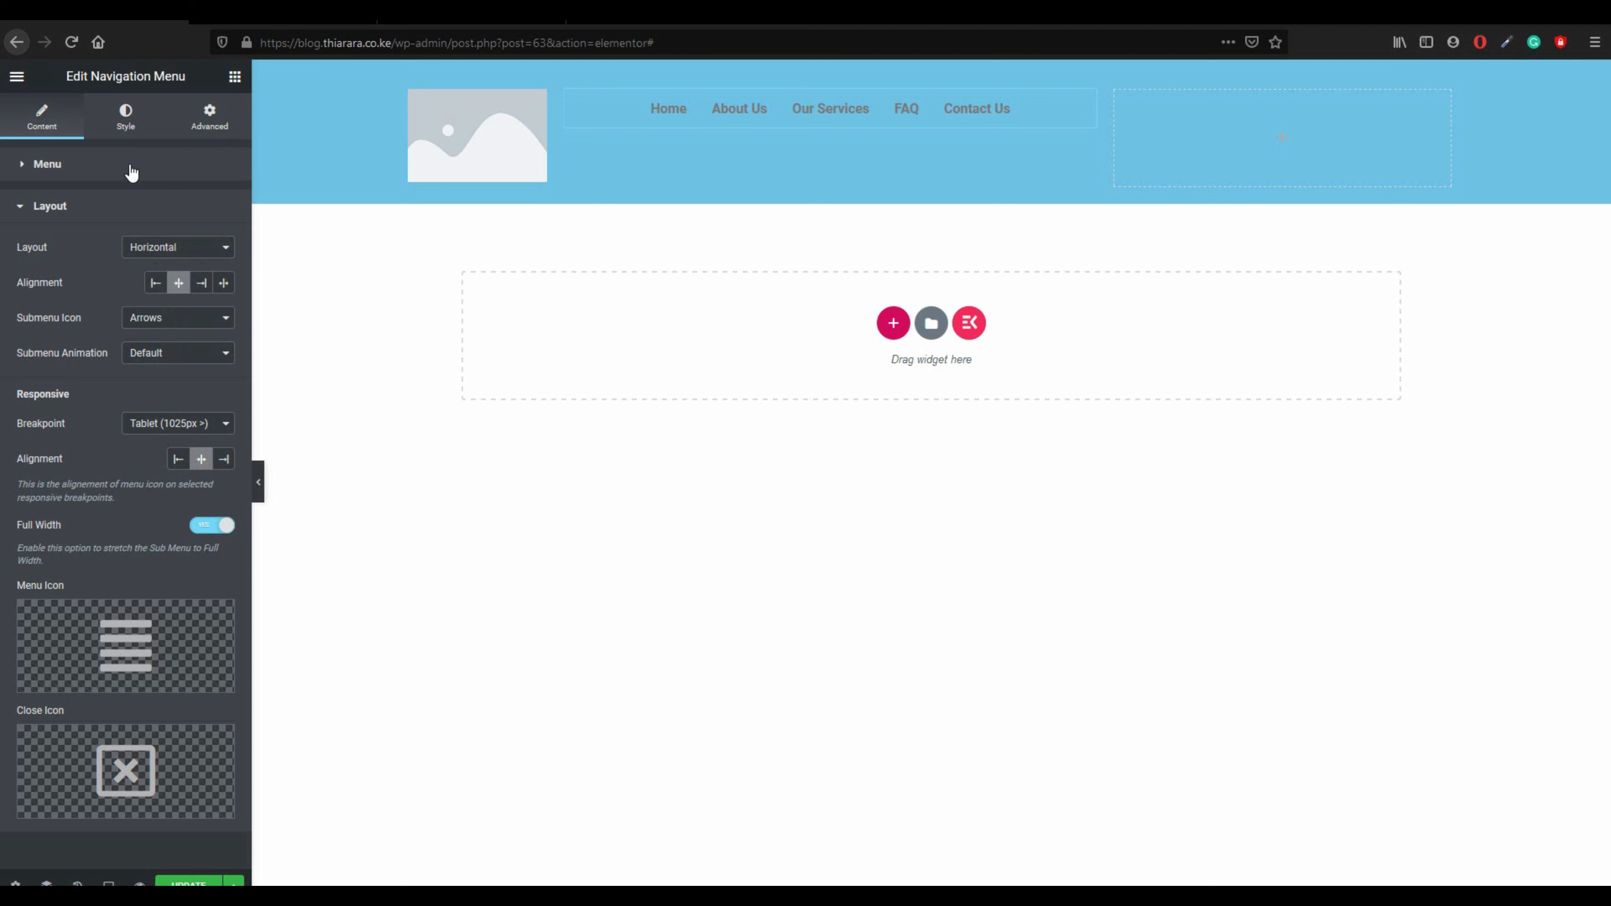
- Set the main menu's horizontal padding to 19, vertical padding to 24 and space between to 8, with an Underline link hover effect
left_click(128, 131)
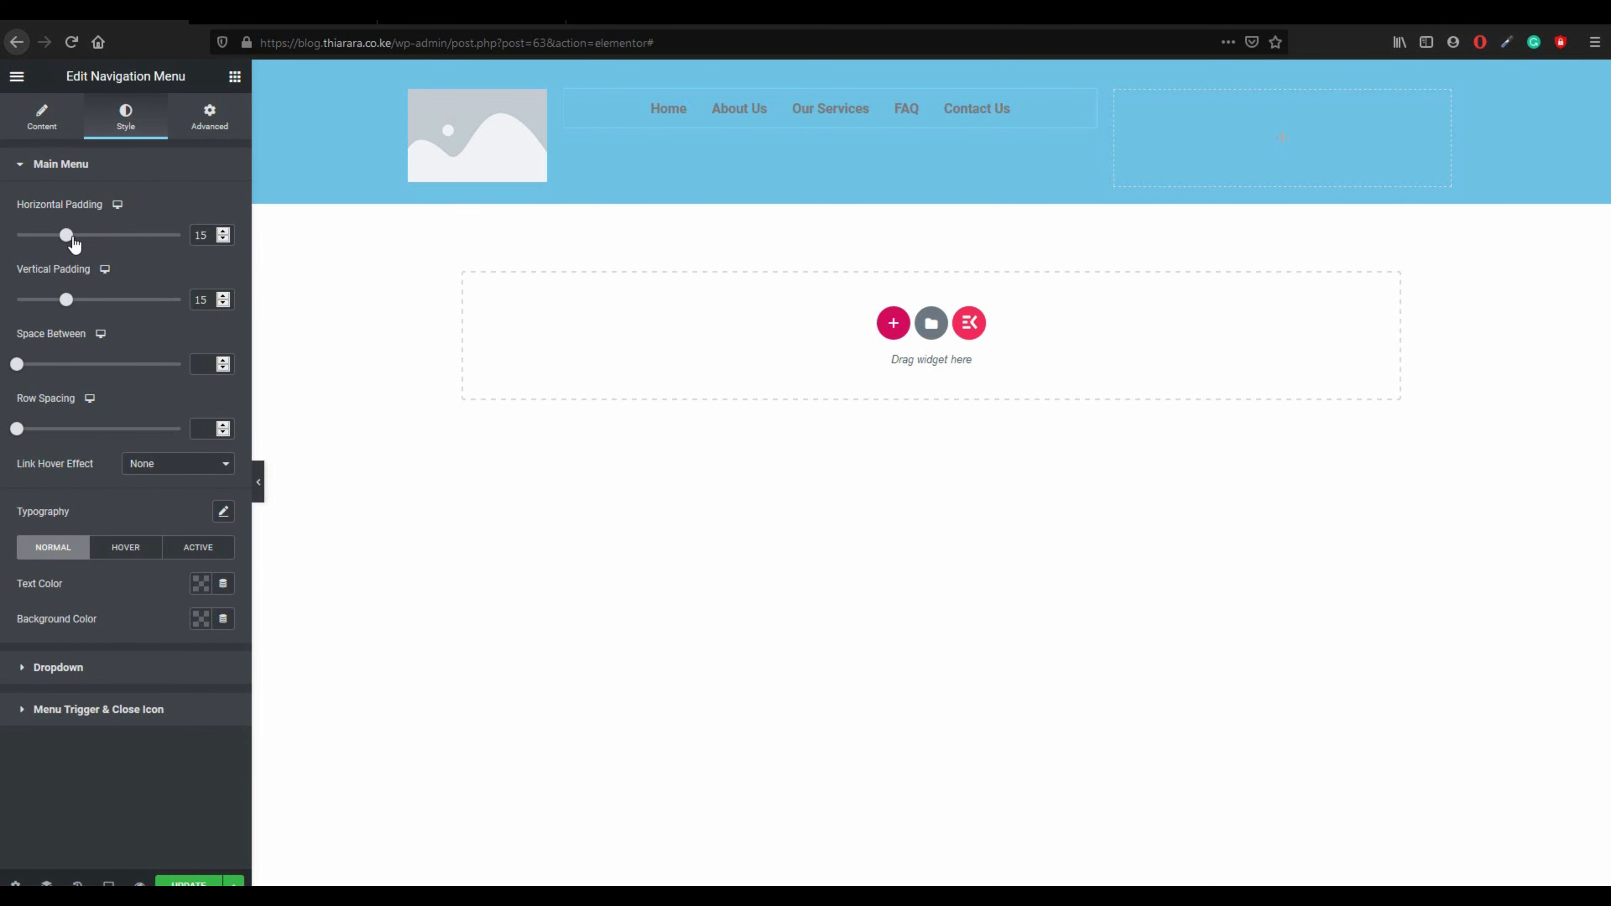
mouse_move(72, 238)
left_mouse_down()
mouse_move(57, 238)
mouse_move(85, 238)
left_mouse_up()
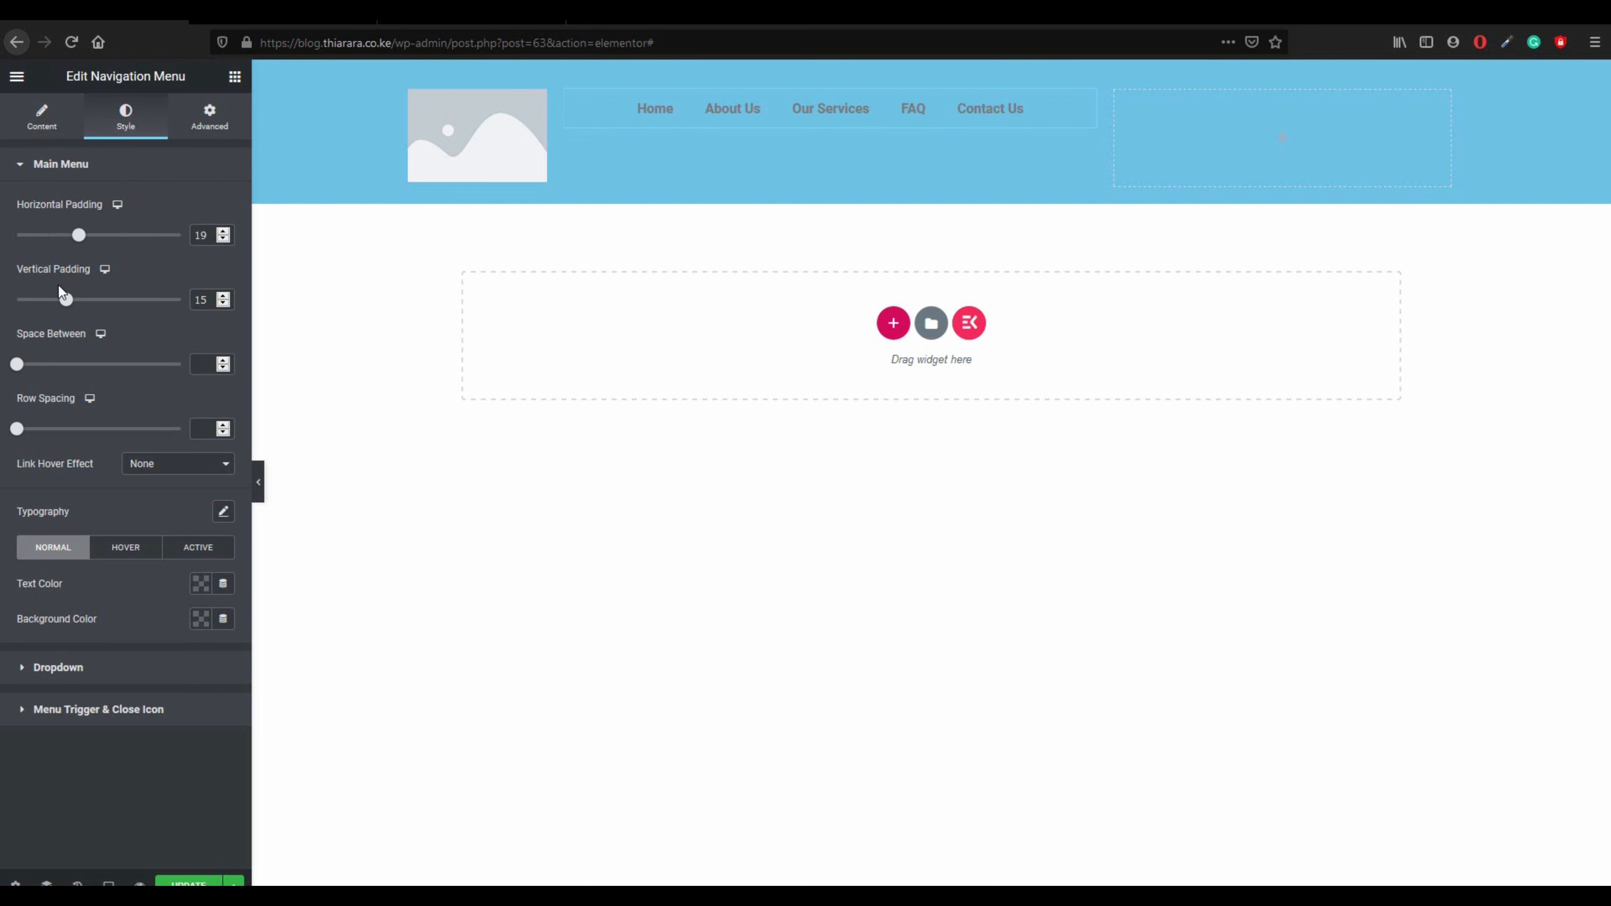
left_click_drag(67, 301, 94, 304)
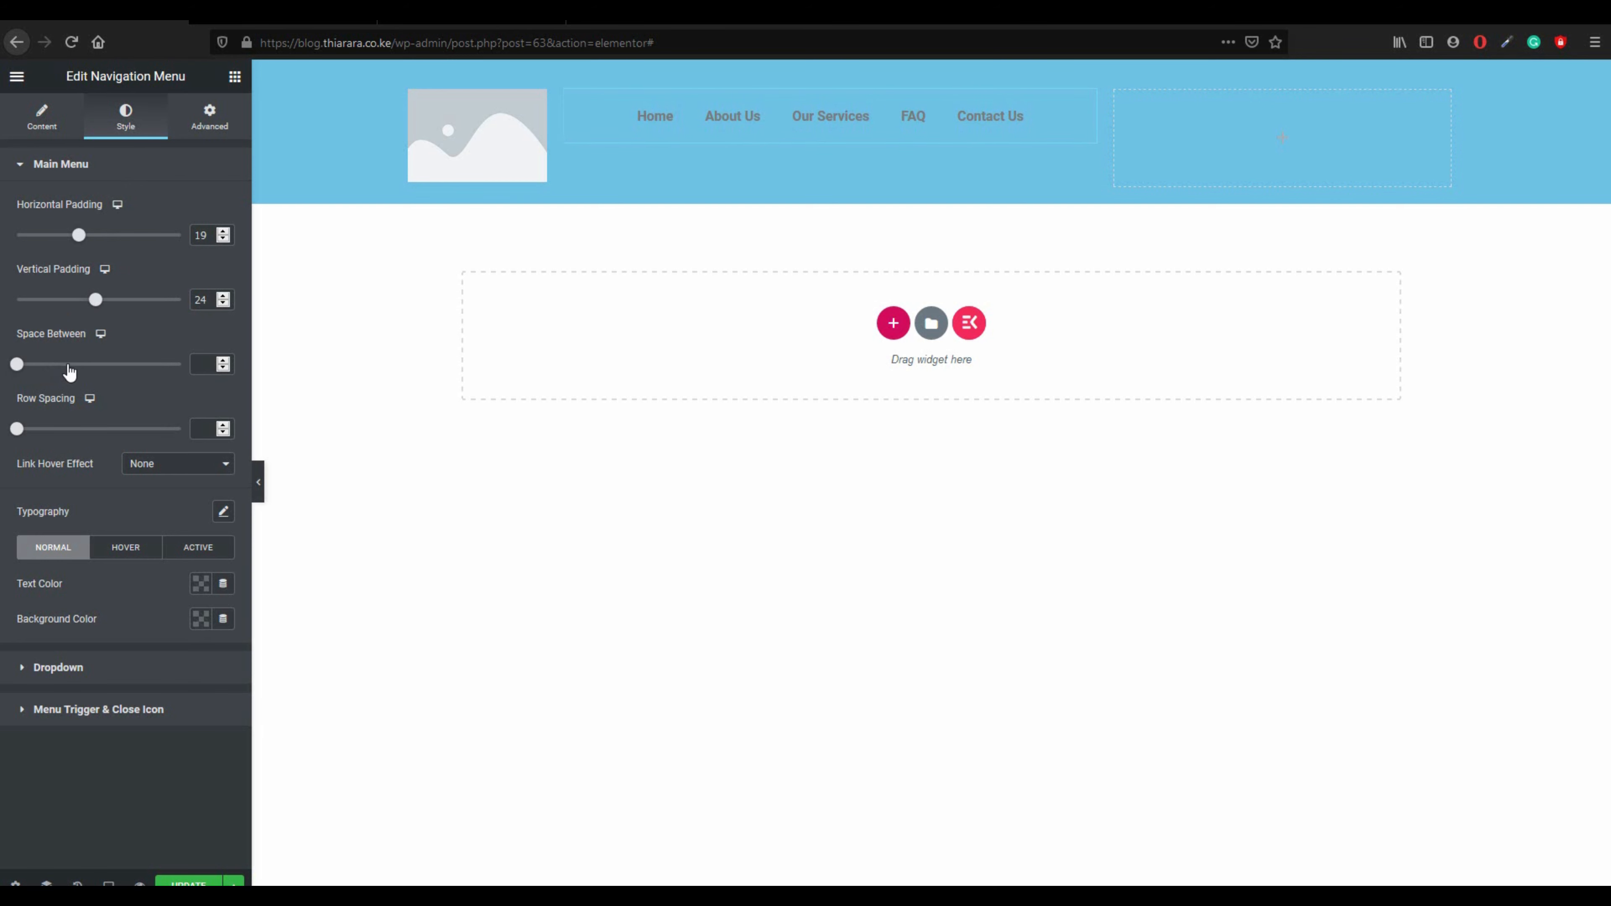
mouse_move(14, 370)
left_mouse_down()
mouse_move(63, 367)
mouse_move(29, 372)
left_mouse_up()
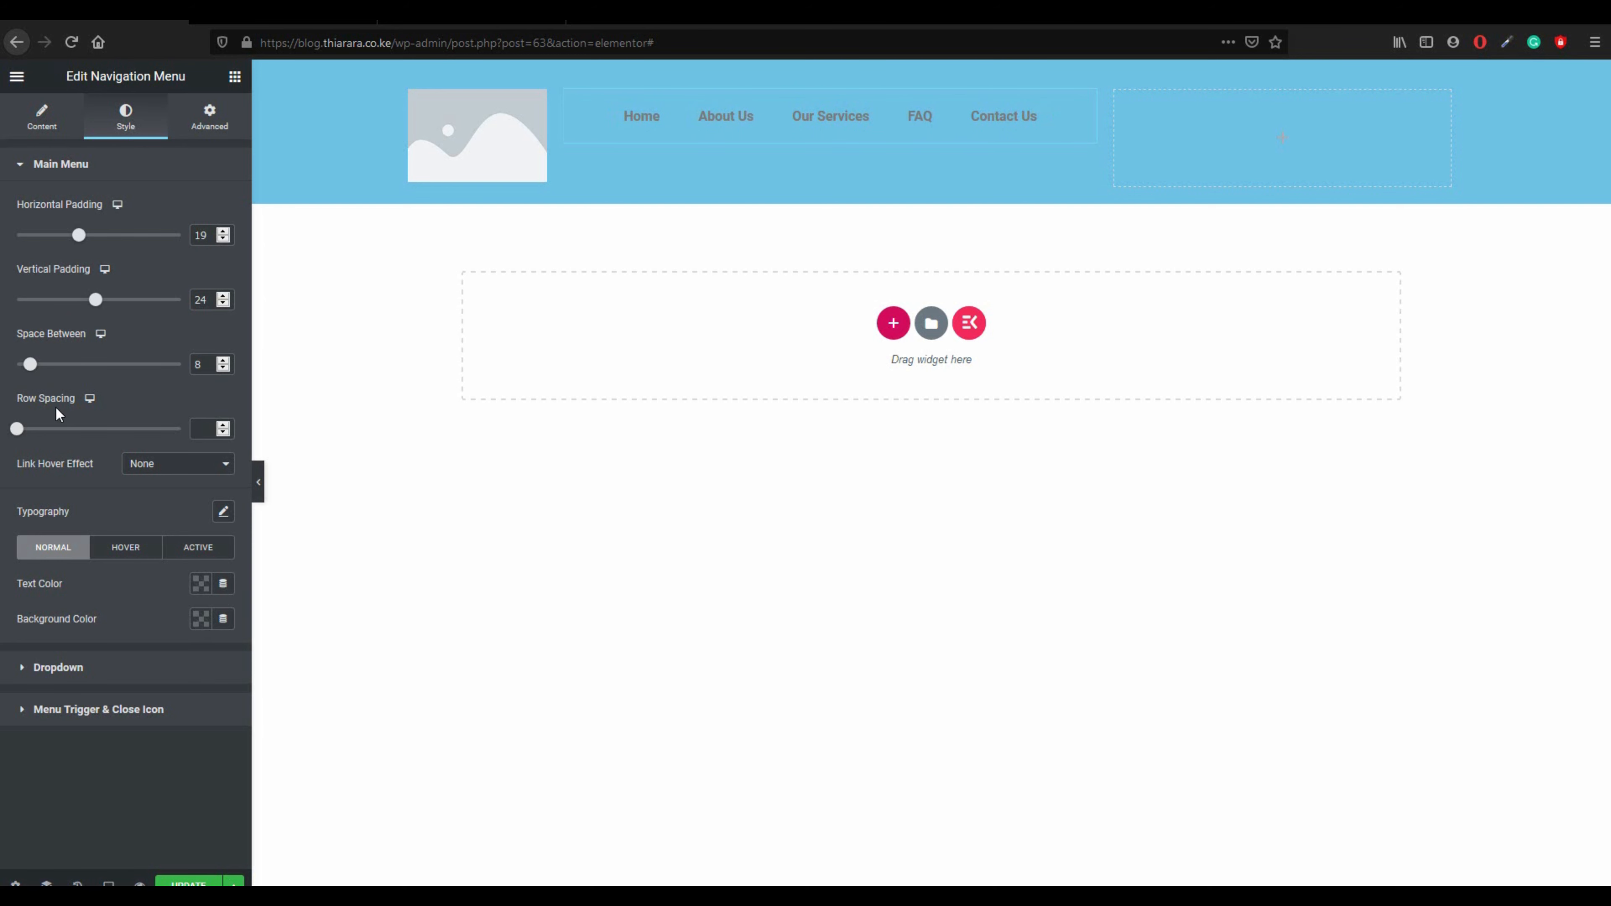
left_click(154, 469)
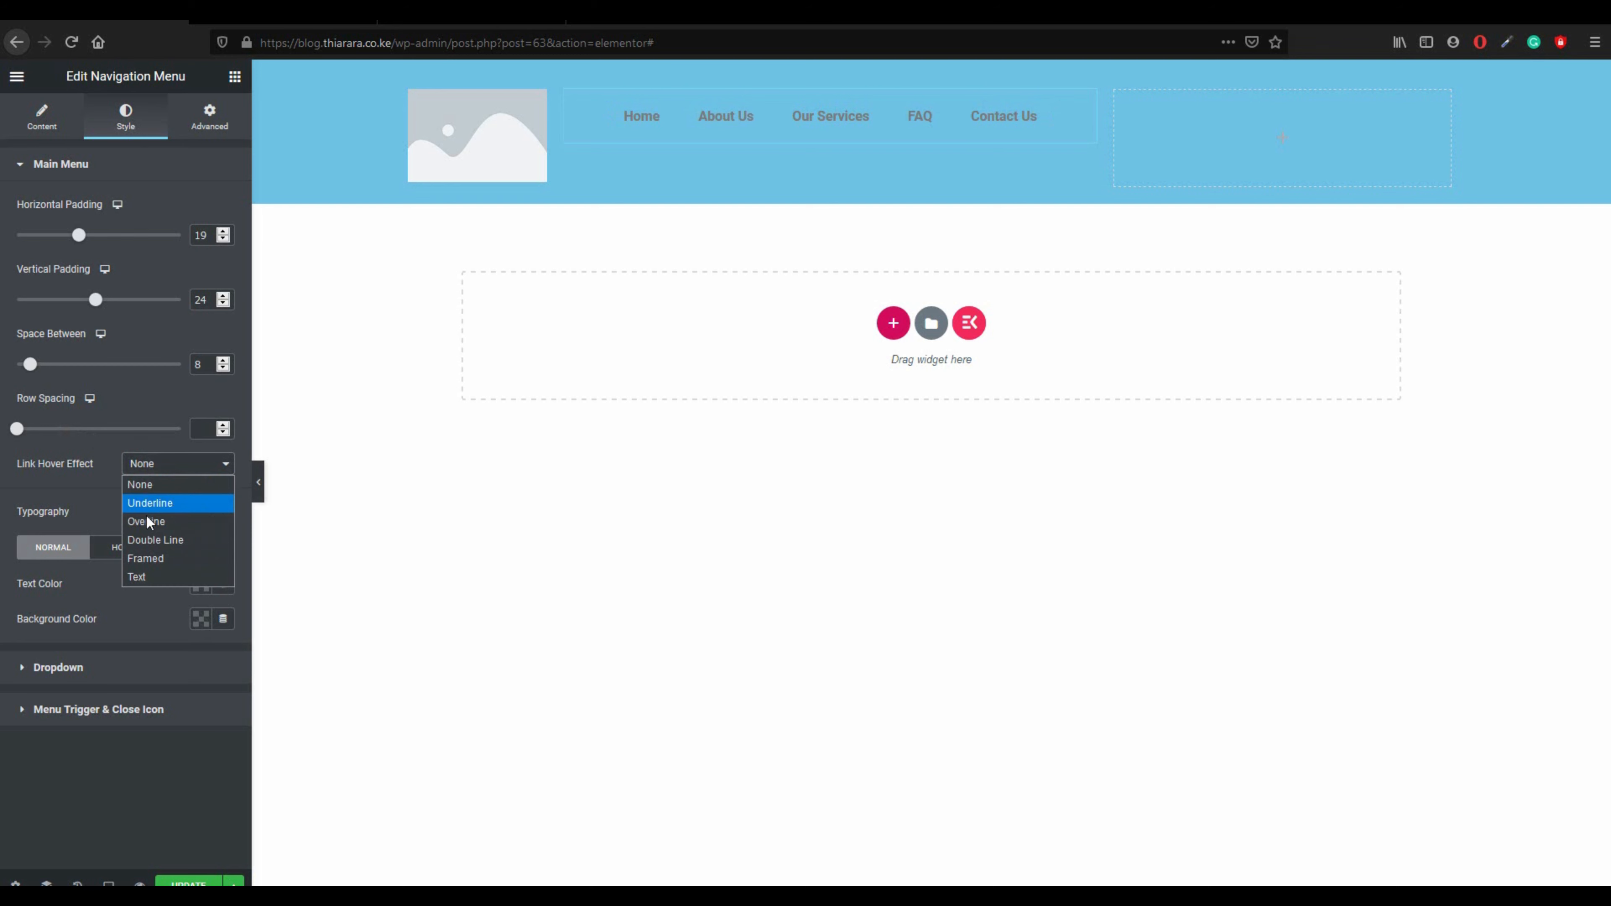
left_click(150, 503)
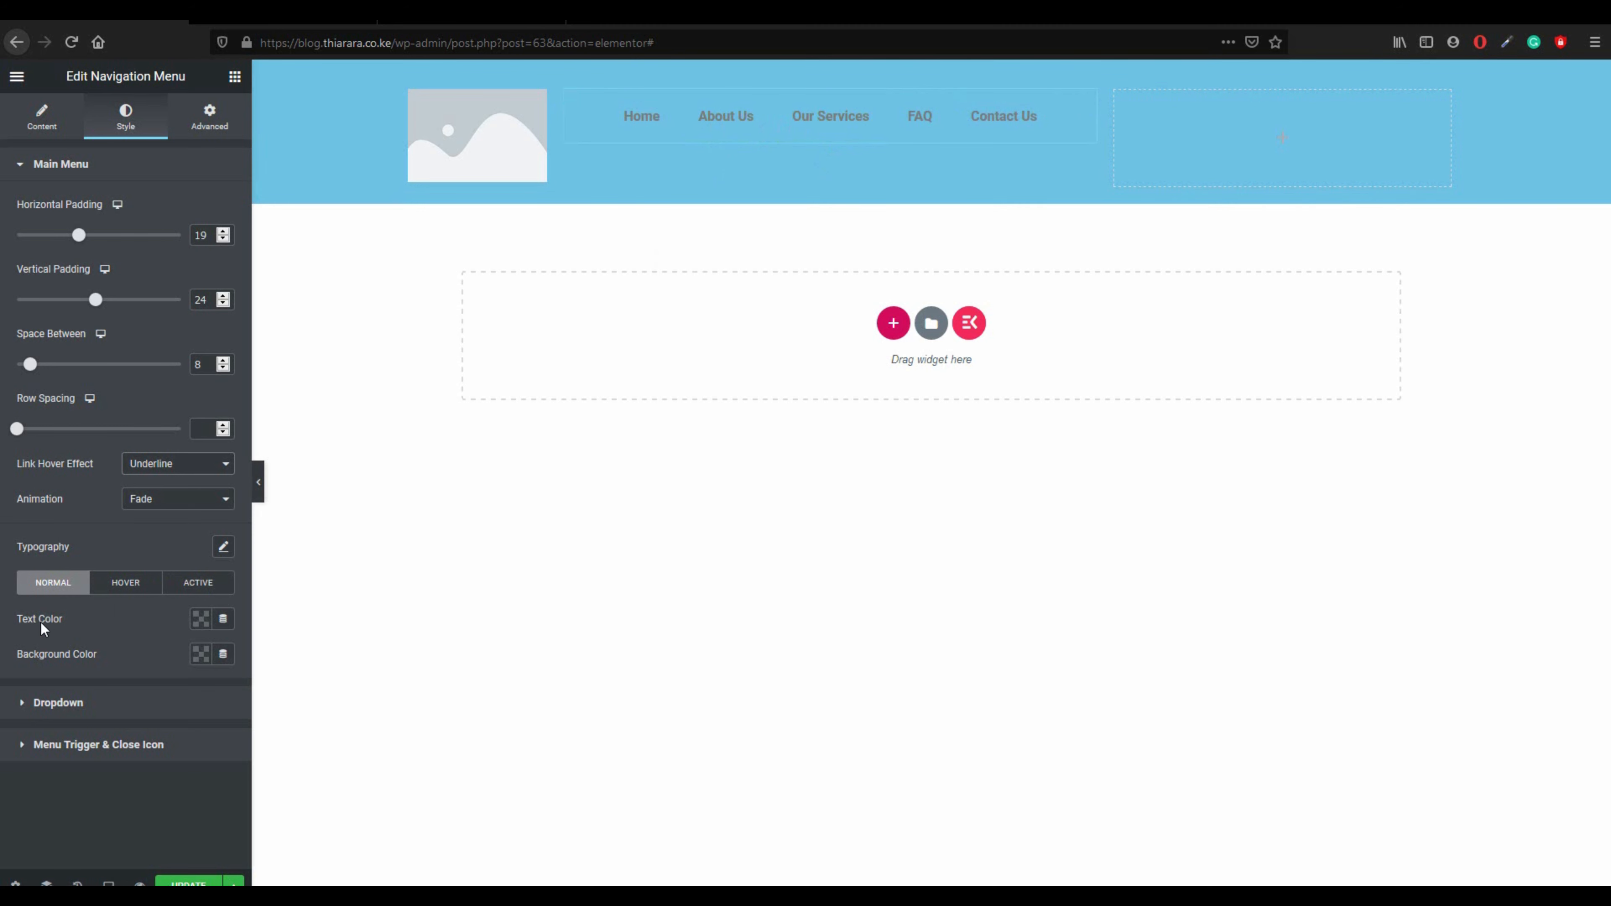
- Set the menu's normal text color to black #000000 and its background color to light blue #6EC1E4
left_click(201, 621)
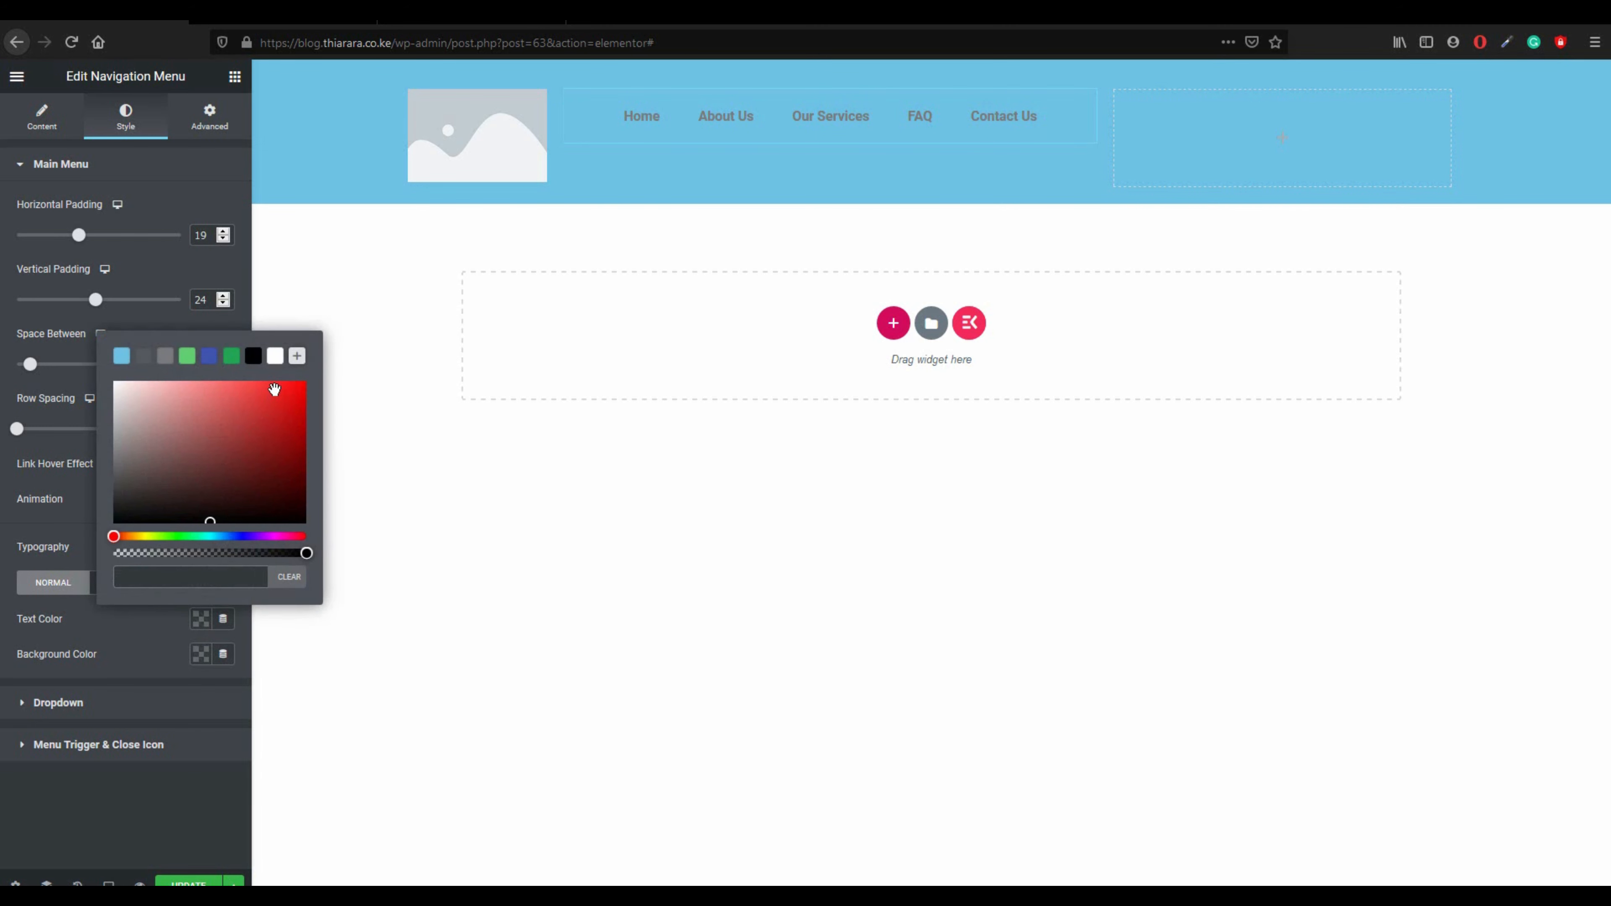
left_click(275, 359)
left_click(253, 358)
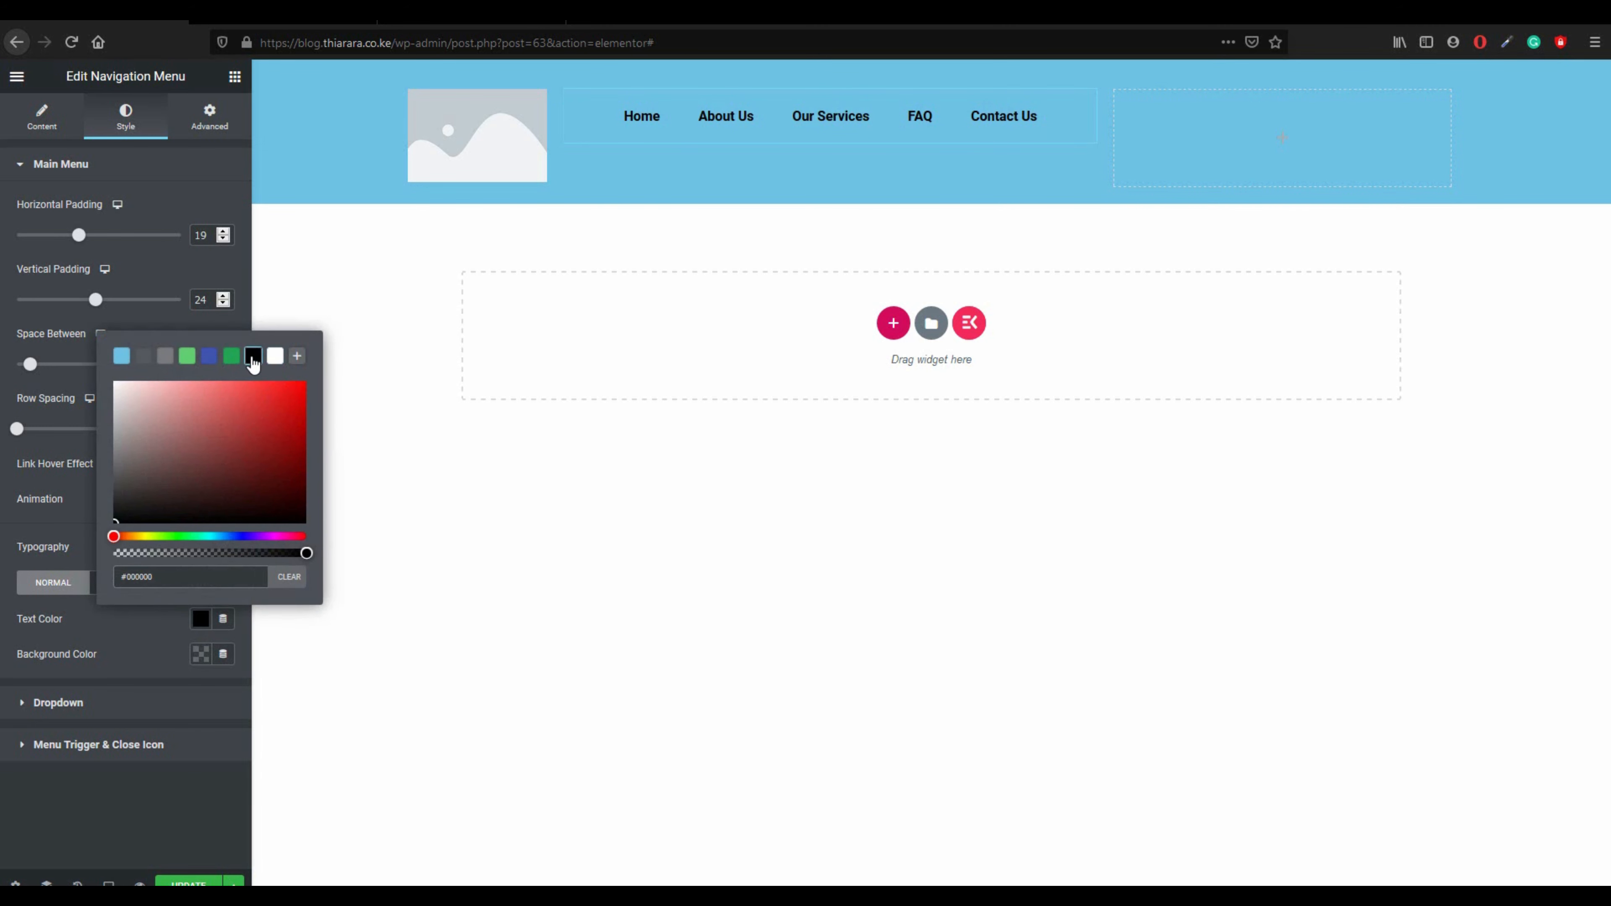
left_click(198, 657)
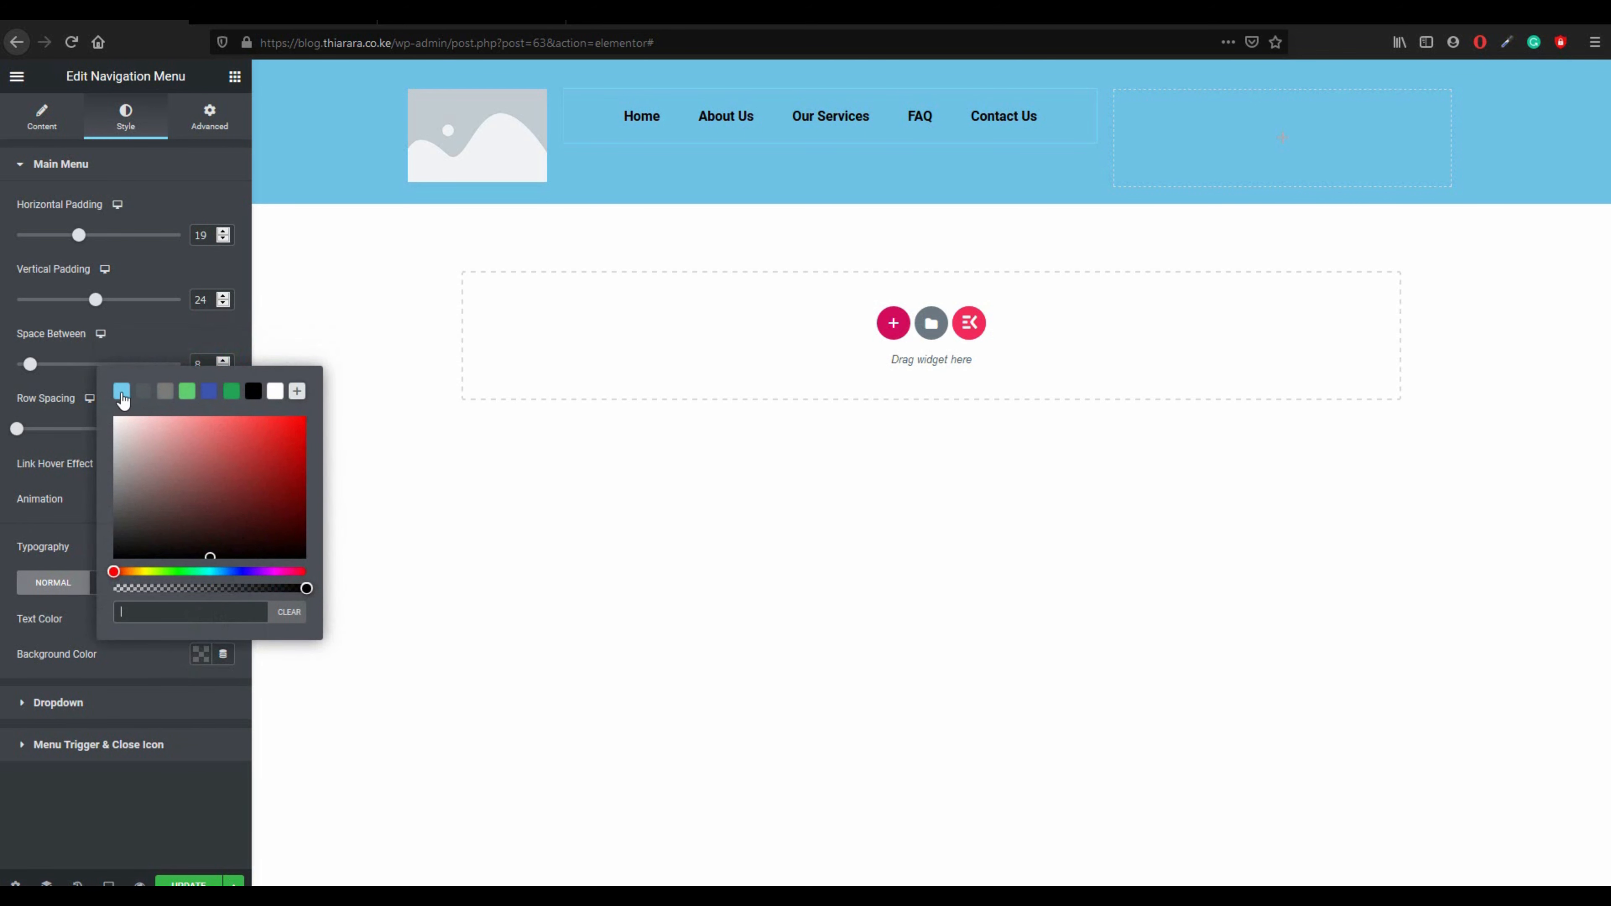
left_click(122, 394)
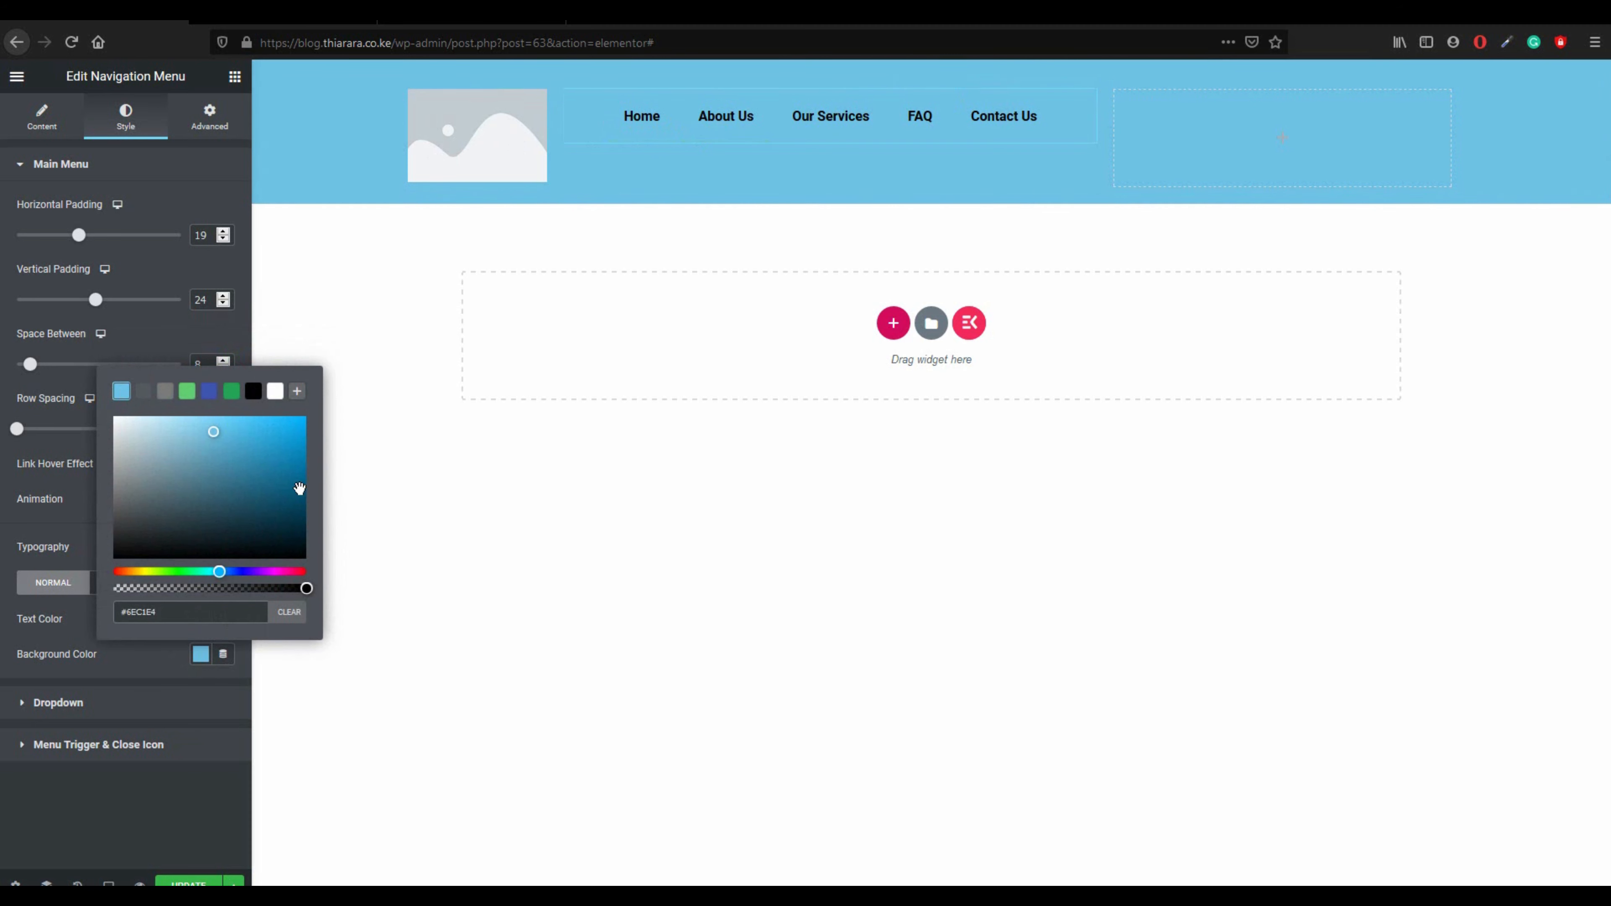
left_click(118, 706)
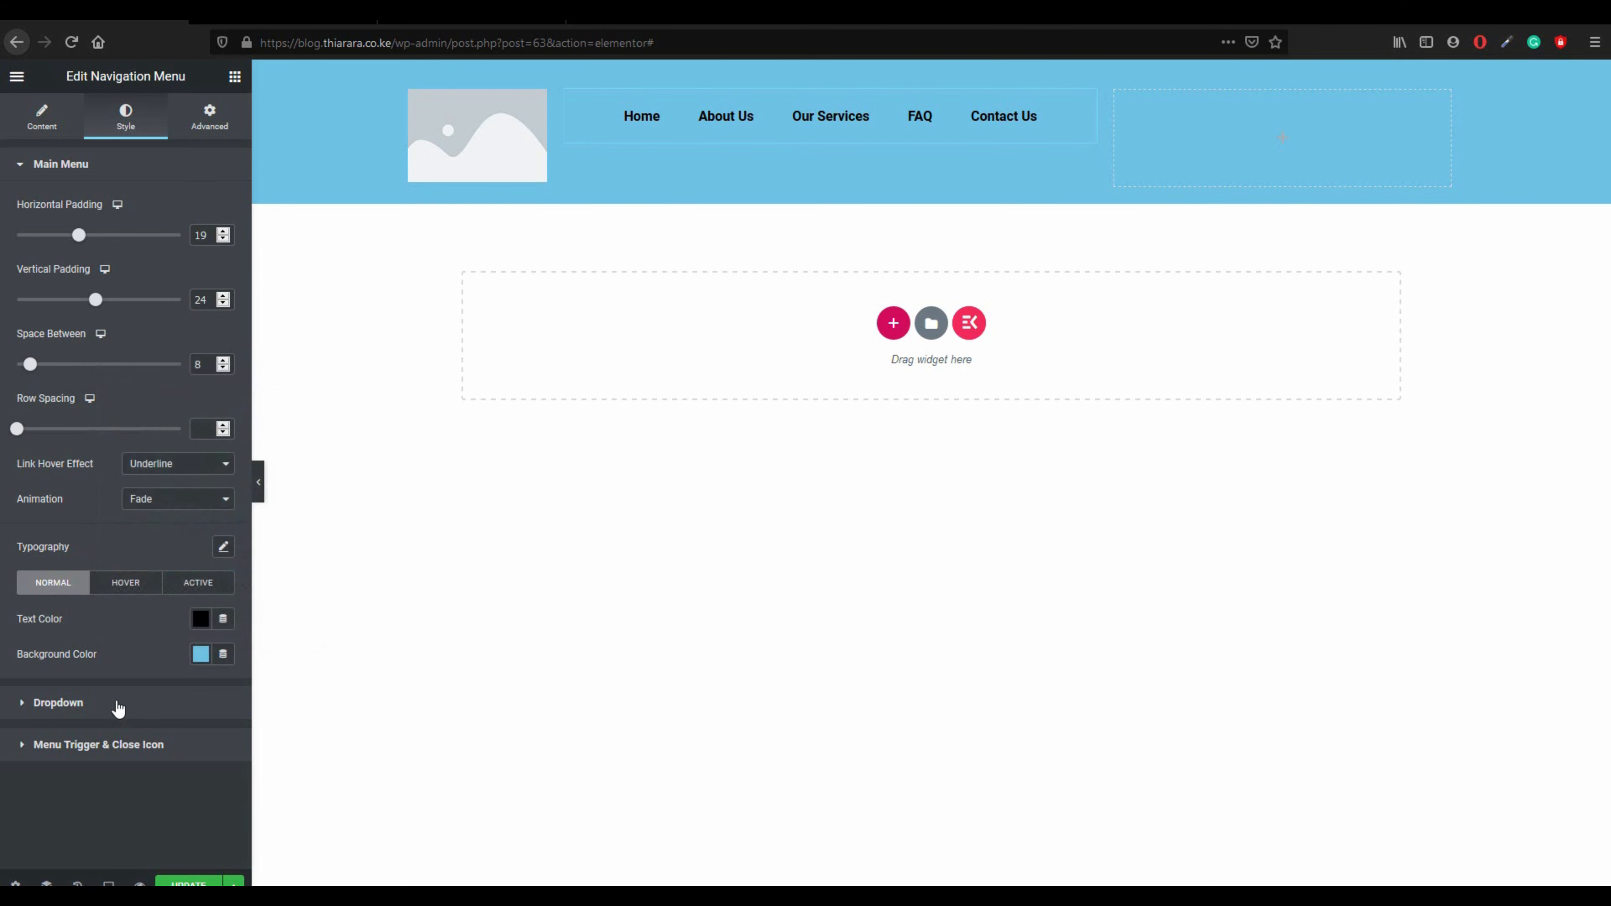
left_click(118, 706)
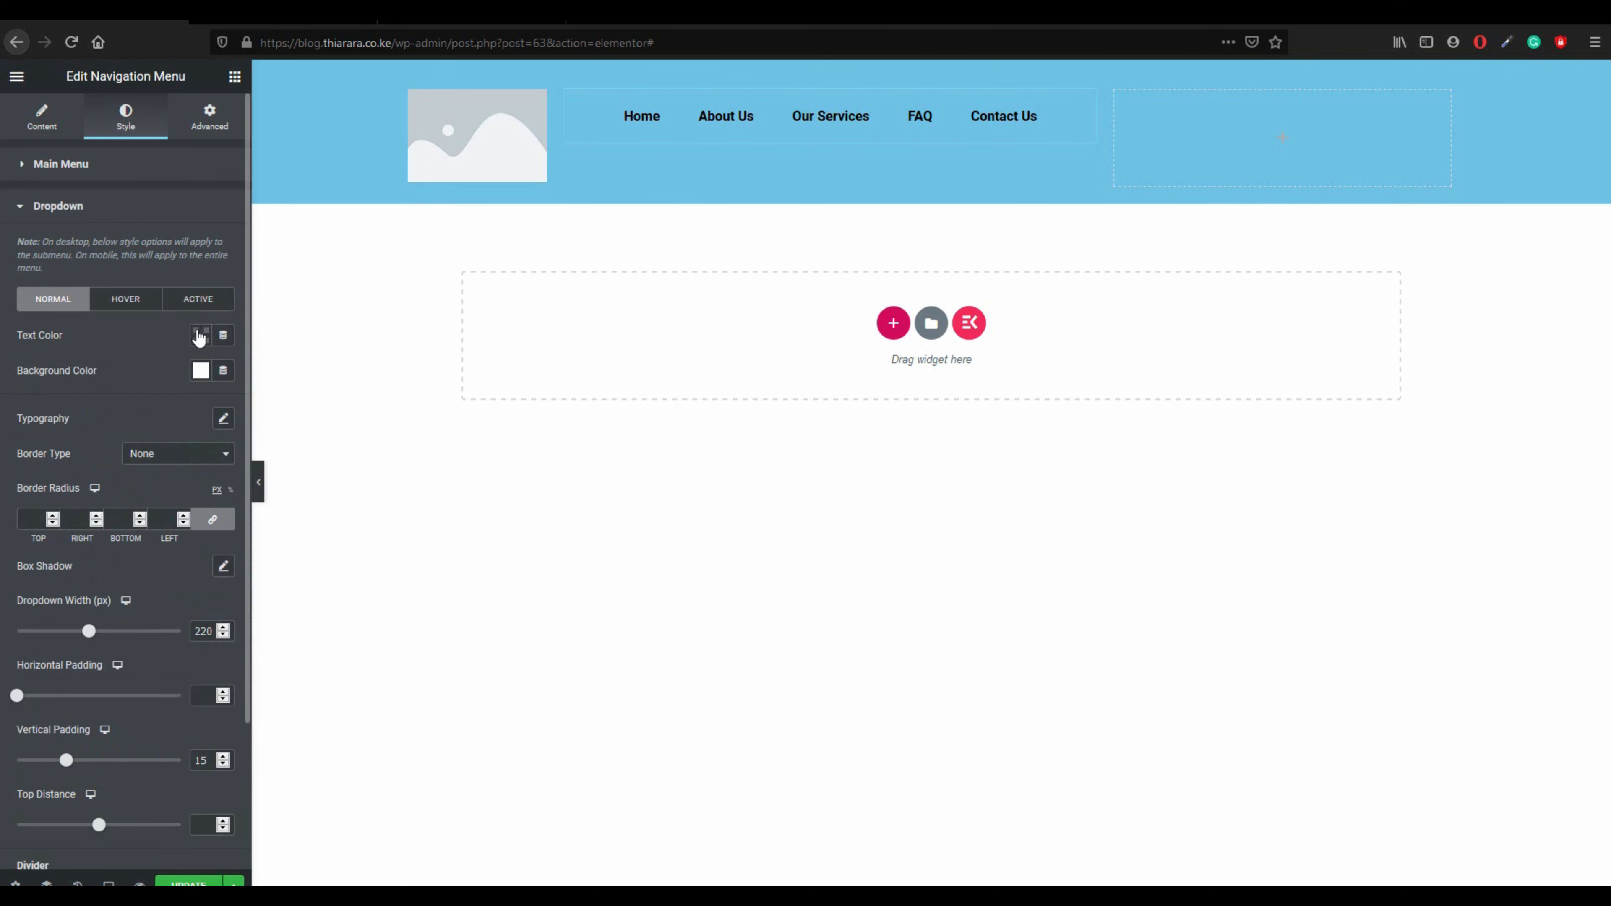
scroll(183, 350, "down", 3)
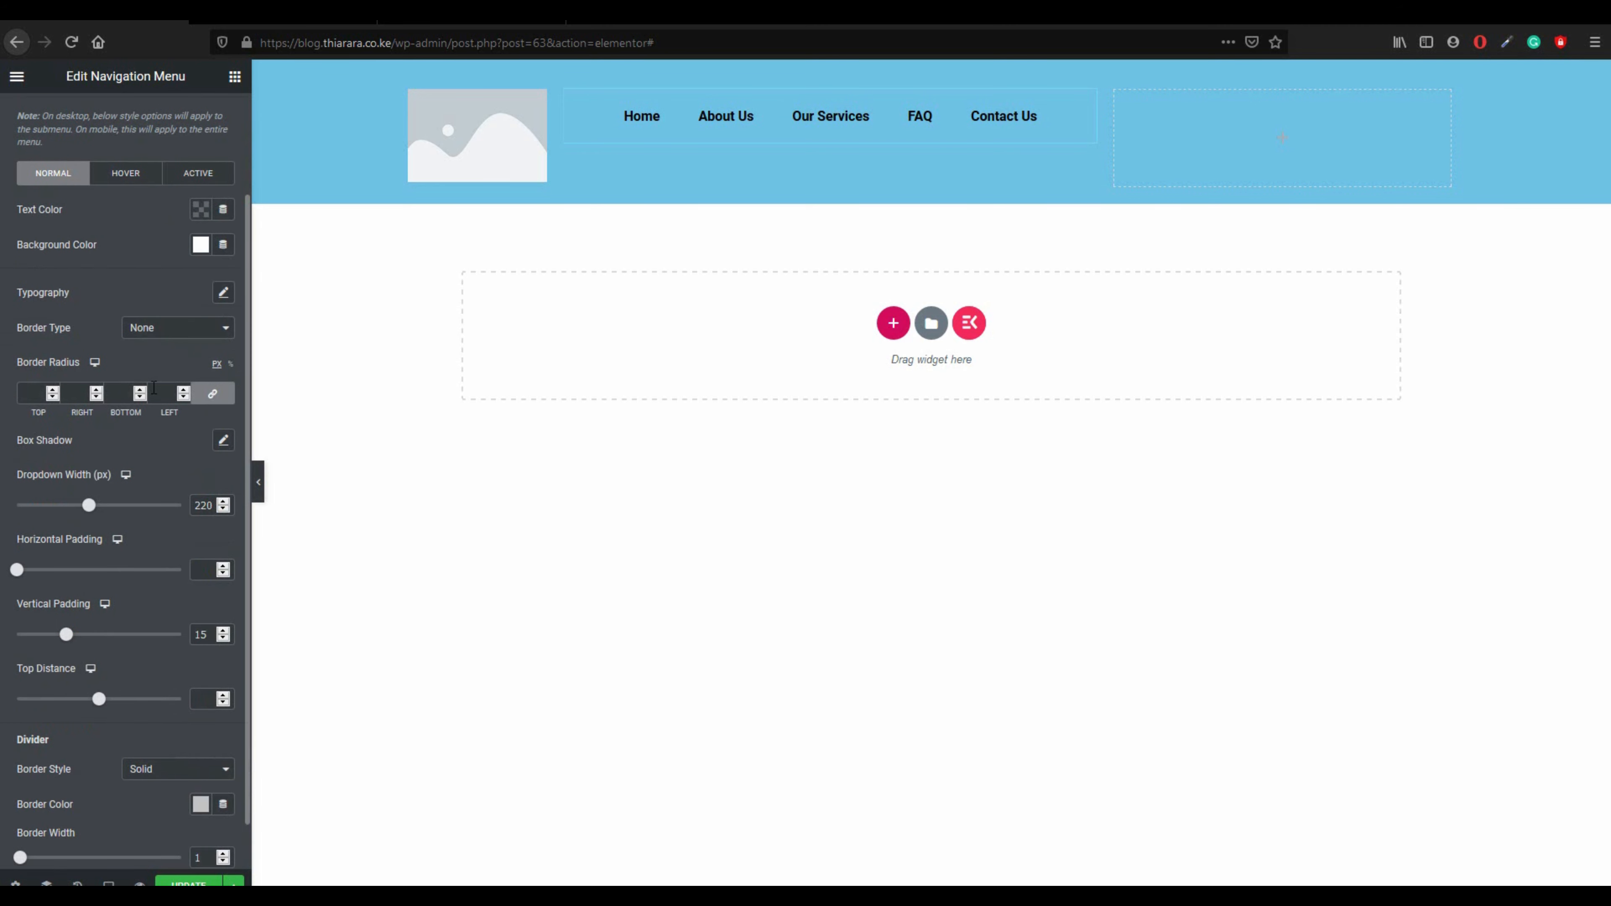
scroll(138, 469, "up", 3)
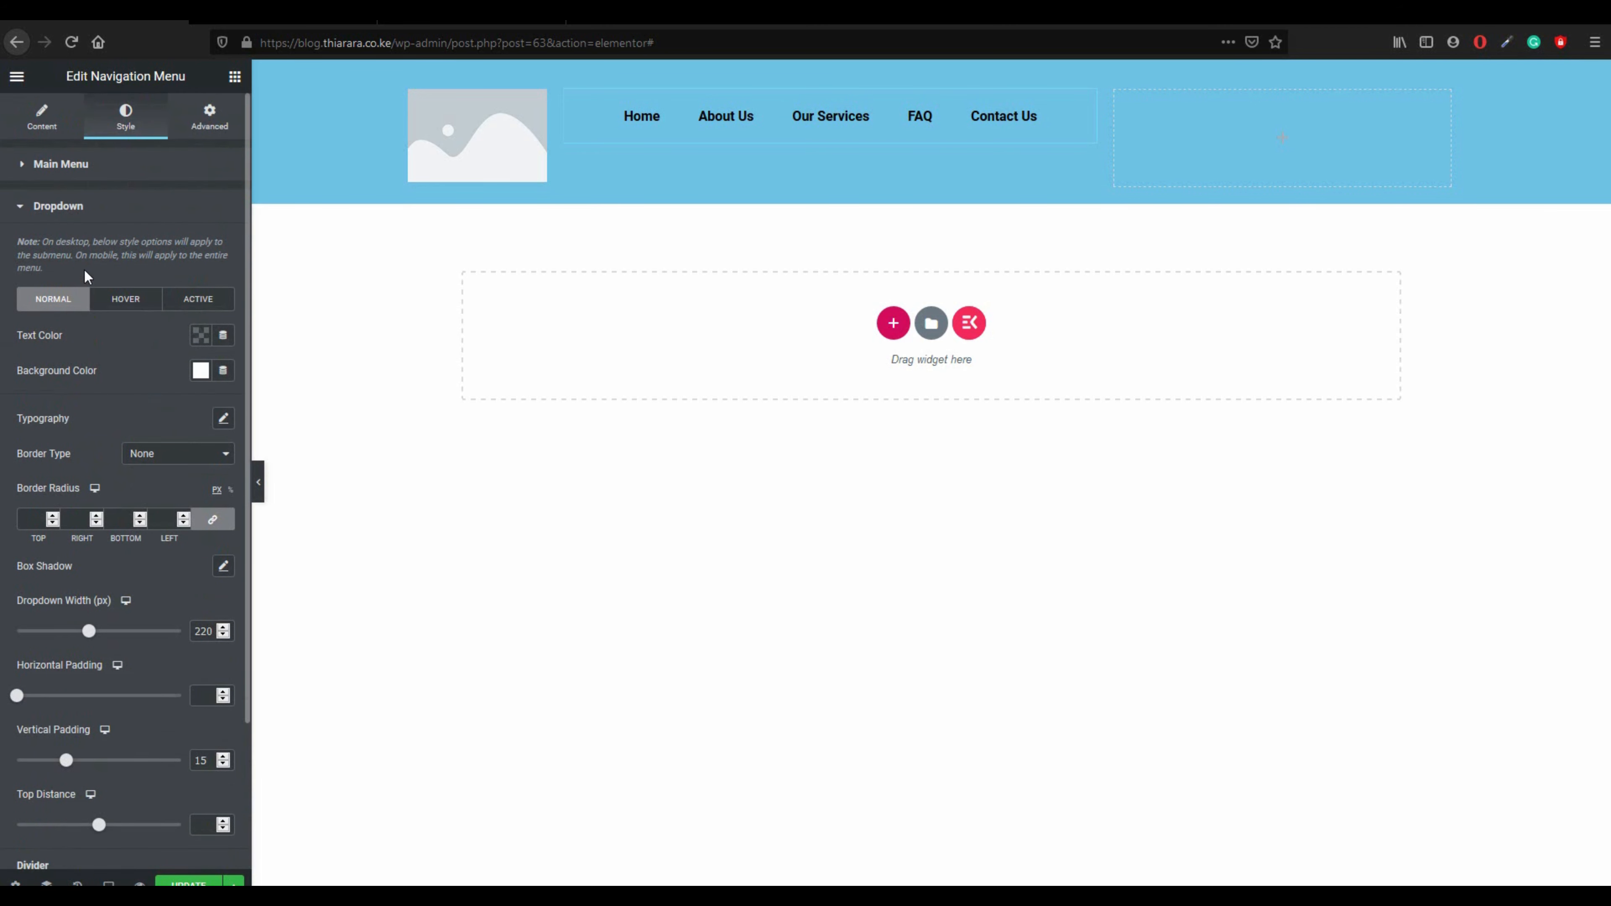
left_click(69, 166)
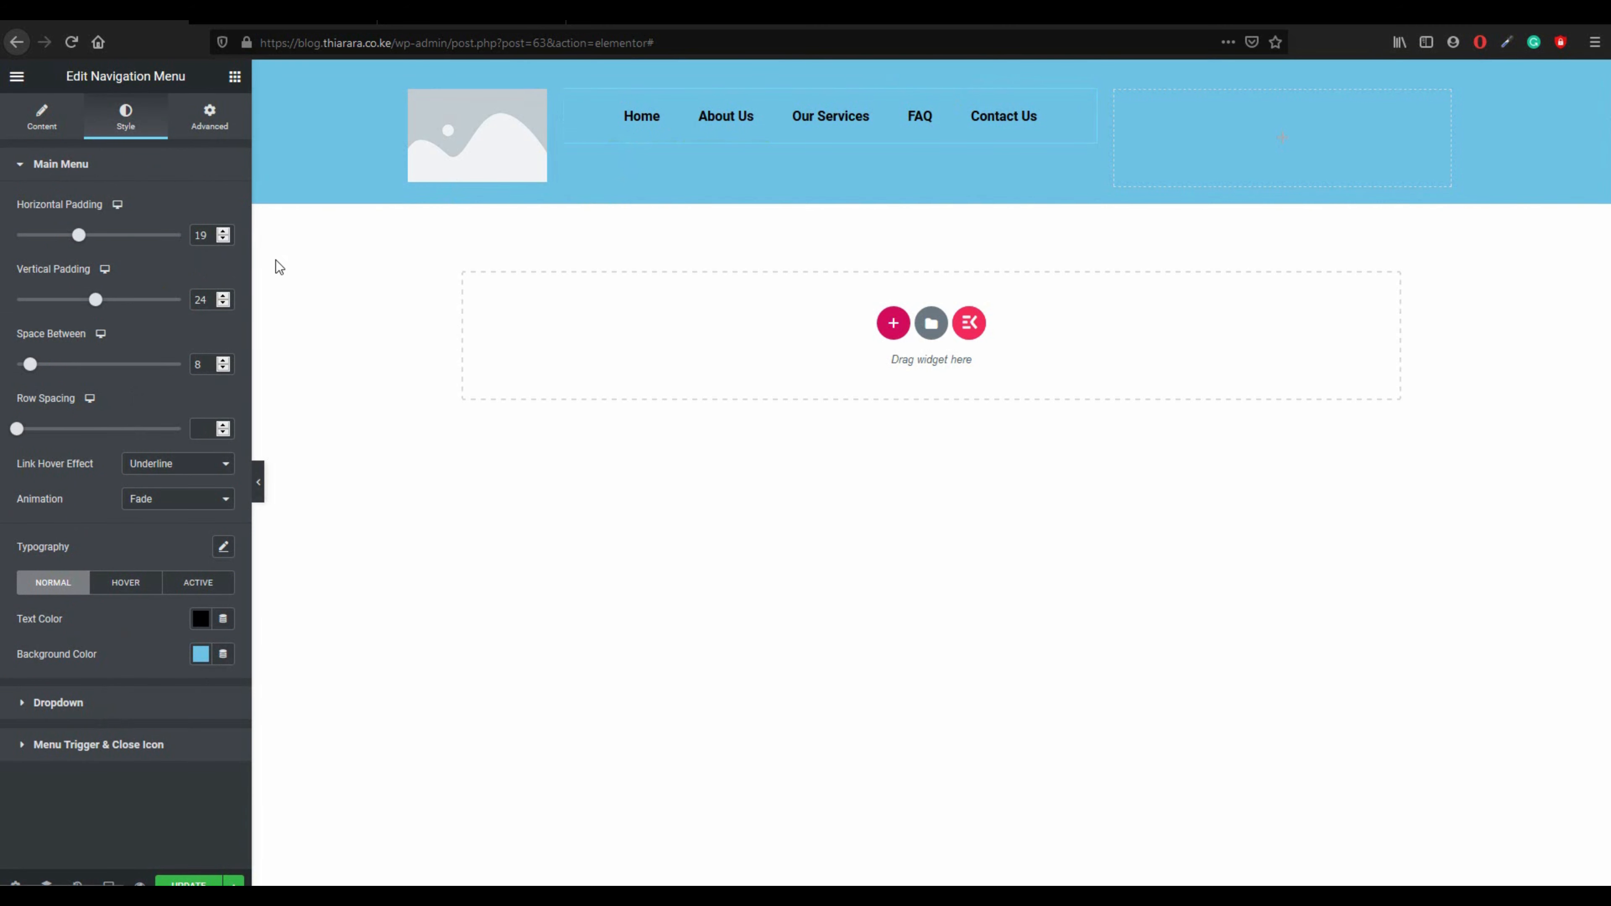
- Set the menu's hover text color to white #FFFFFF and its link hover effect color to red #D70000
left_click(128, 585)
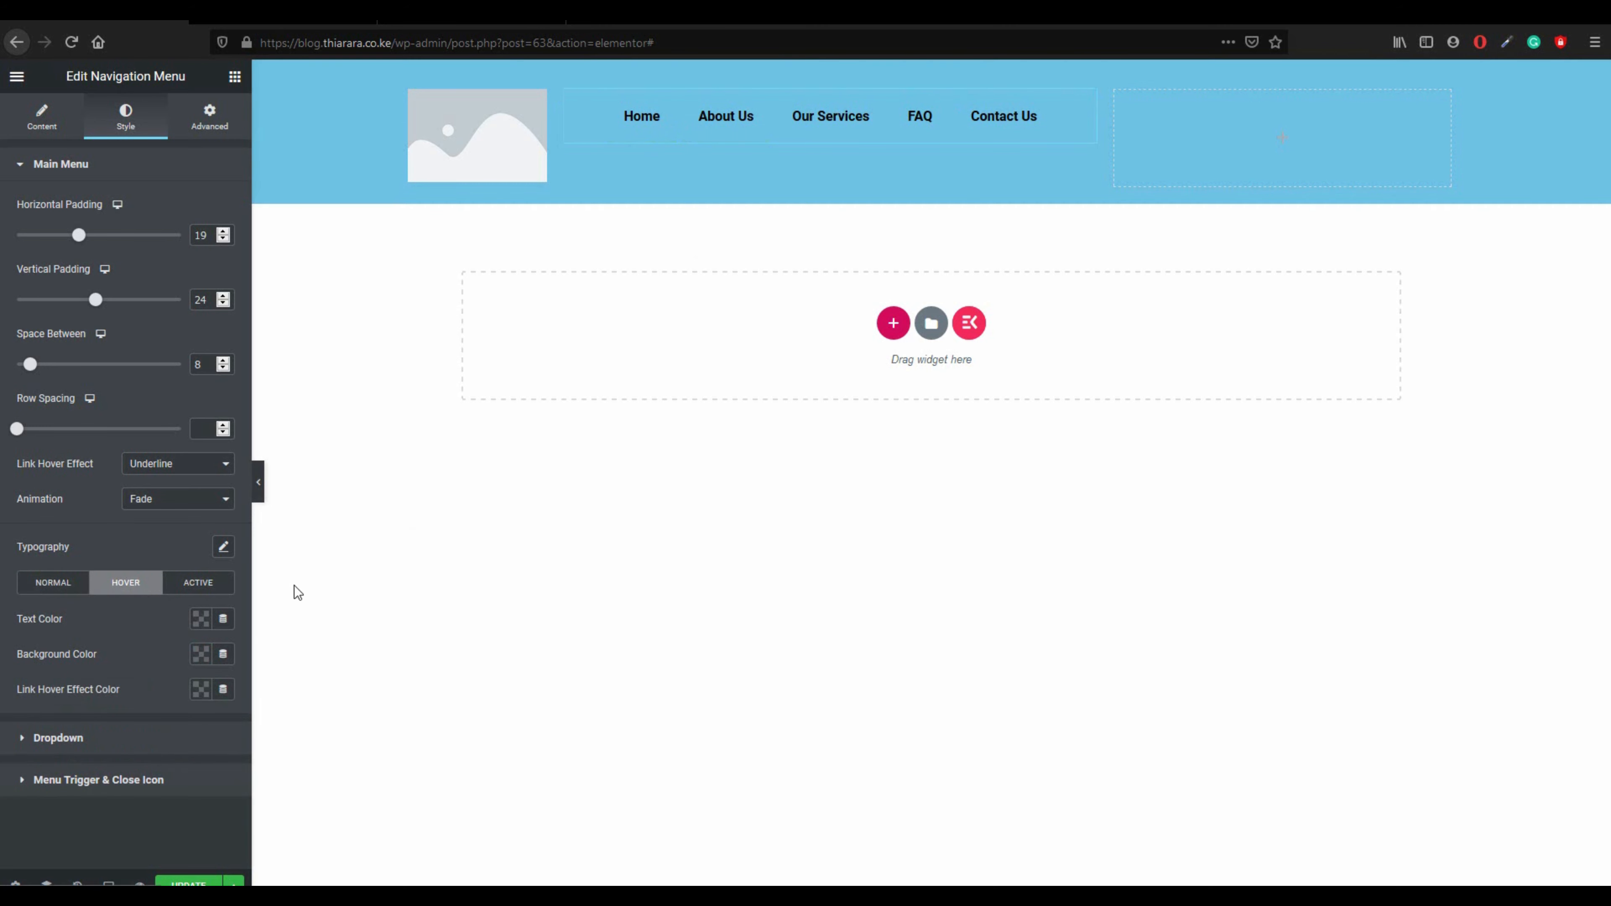
left_click(198, 628)
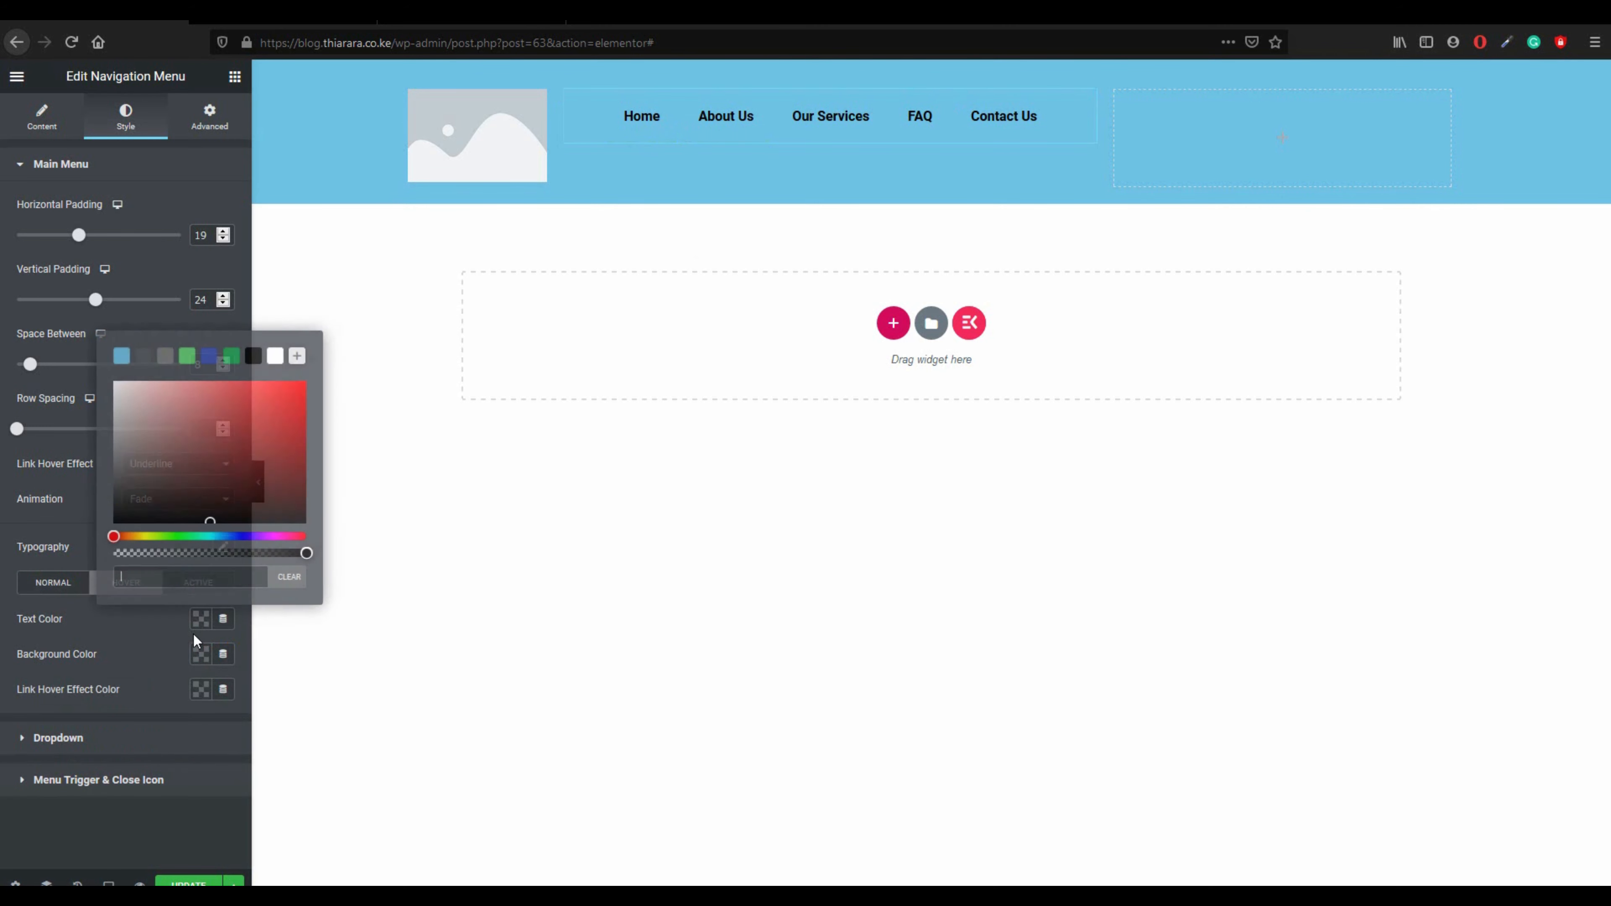
left_click(277, 360)
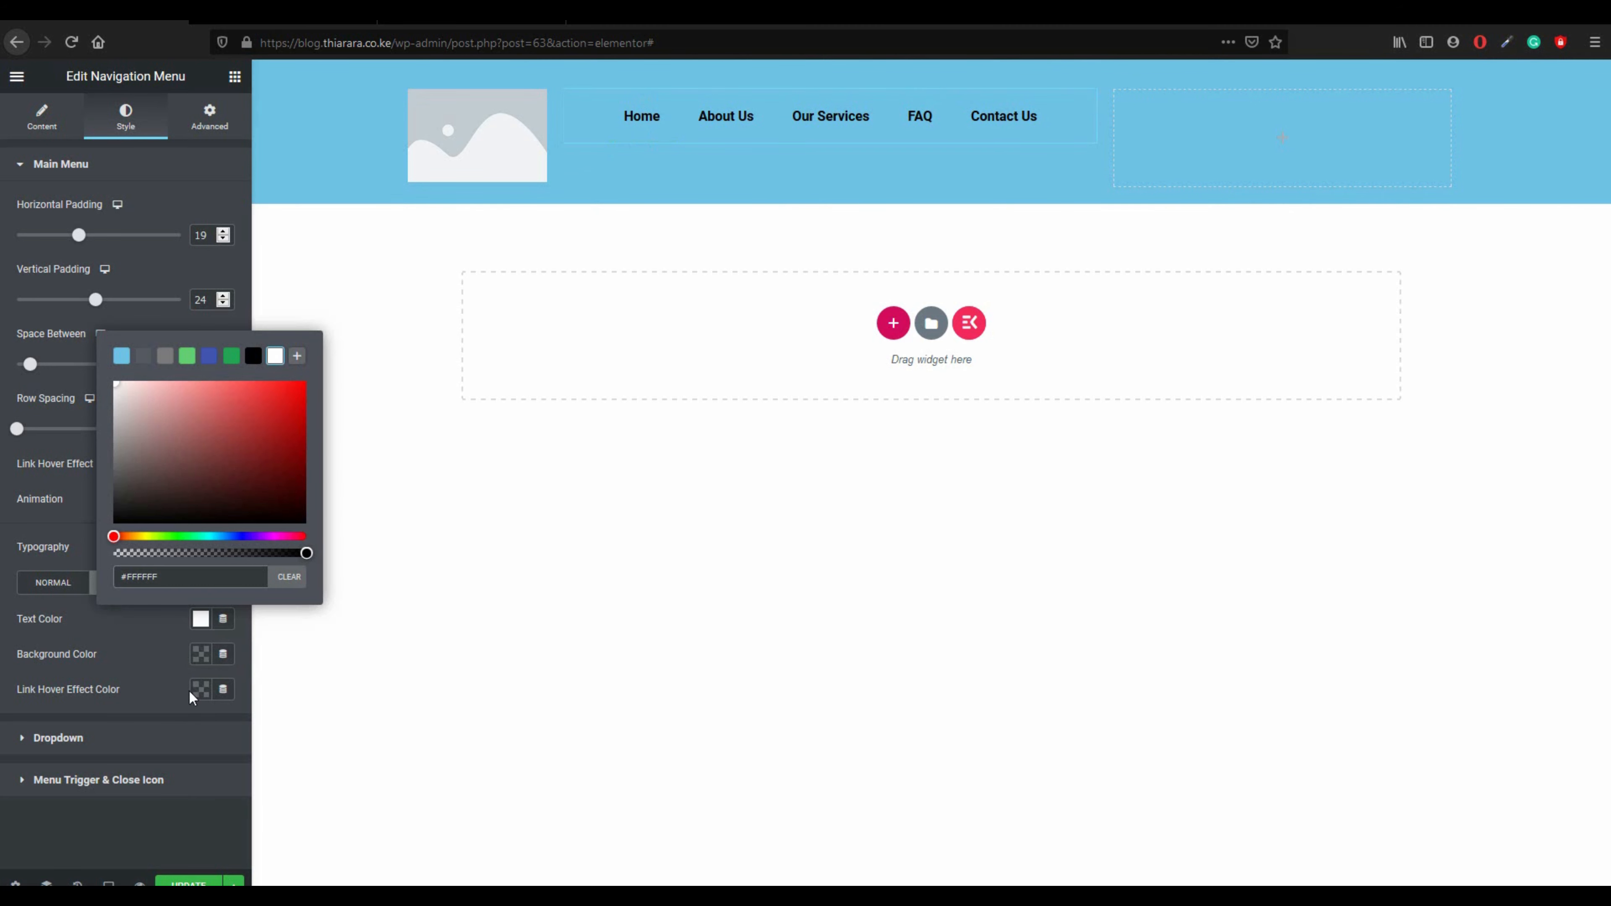
left_click(200, 654)
left_click(260, 515)
left_click(304, 474)
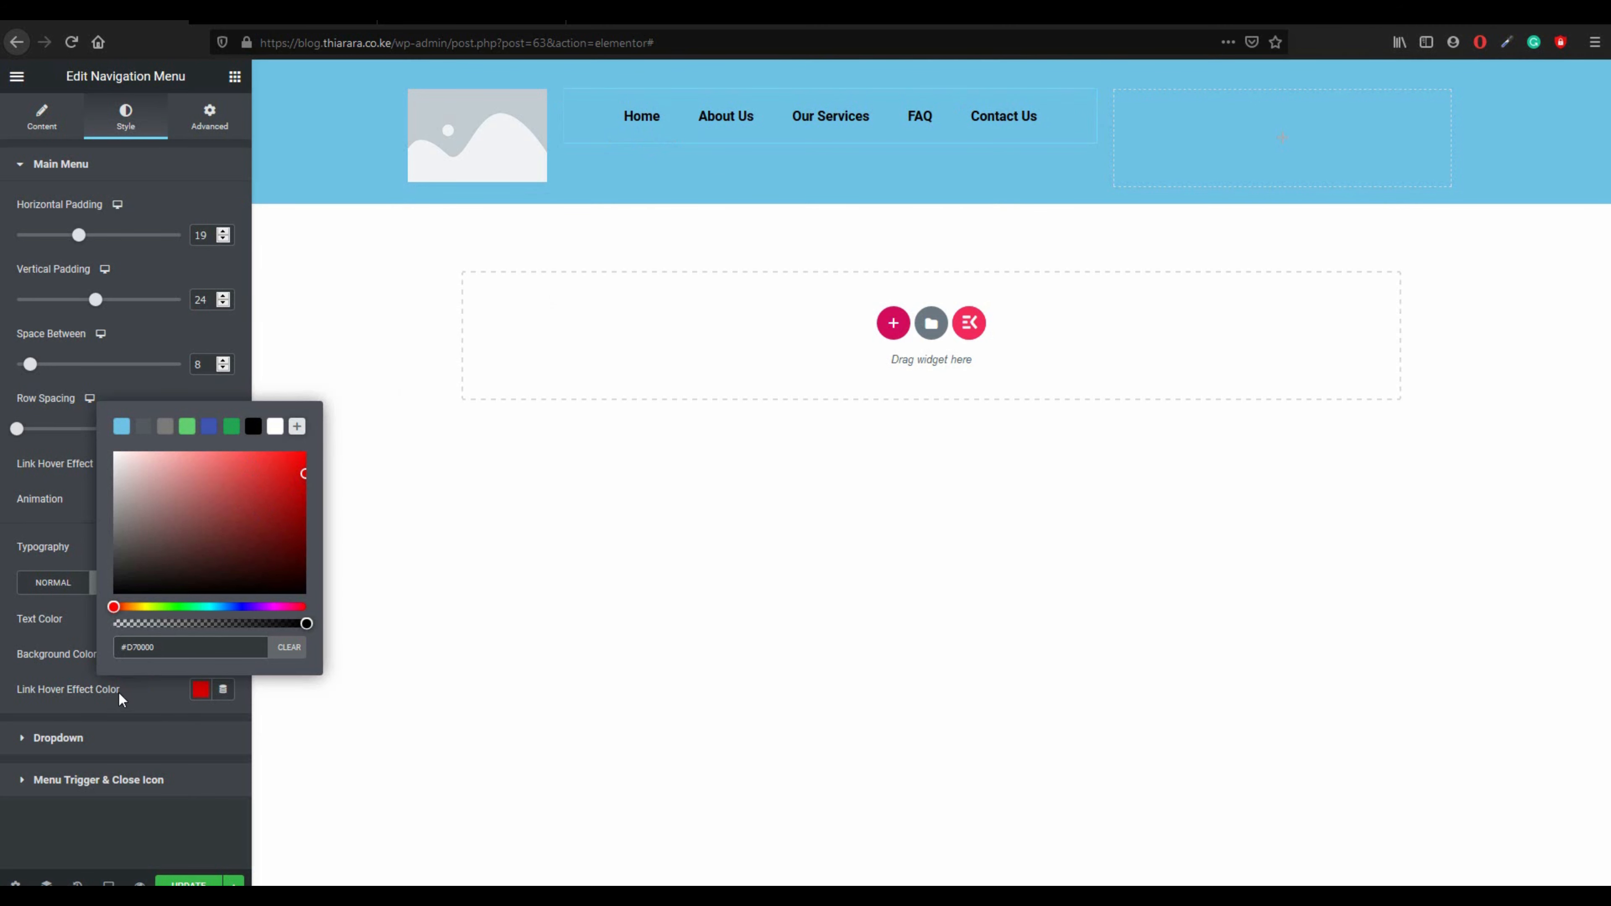
- Set the menu's active-state text color to red and its background color to white
left_click(52, 587)
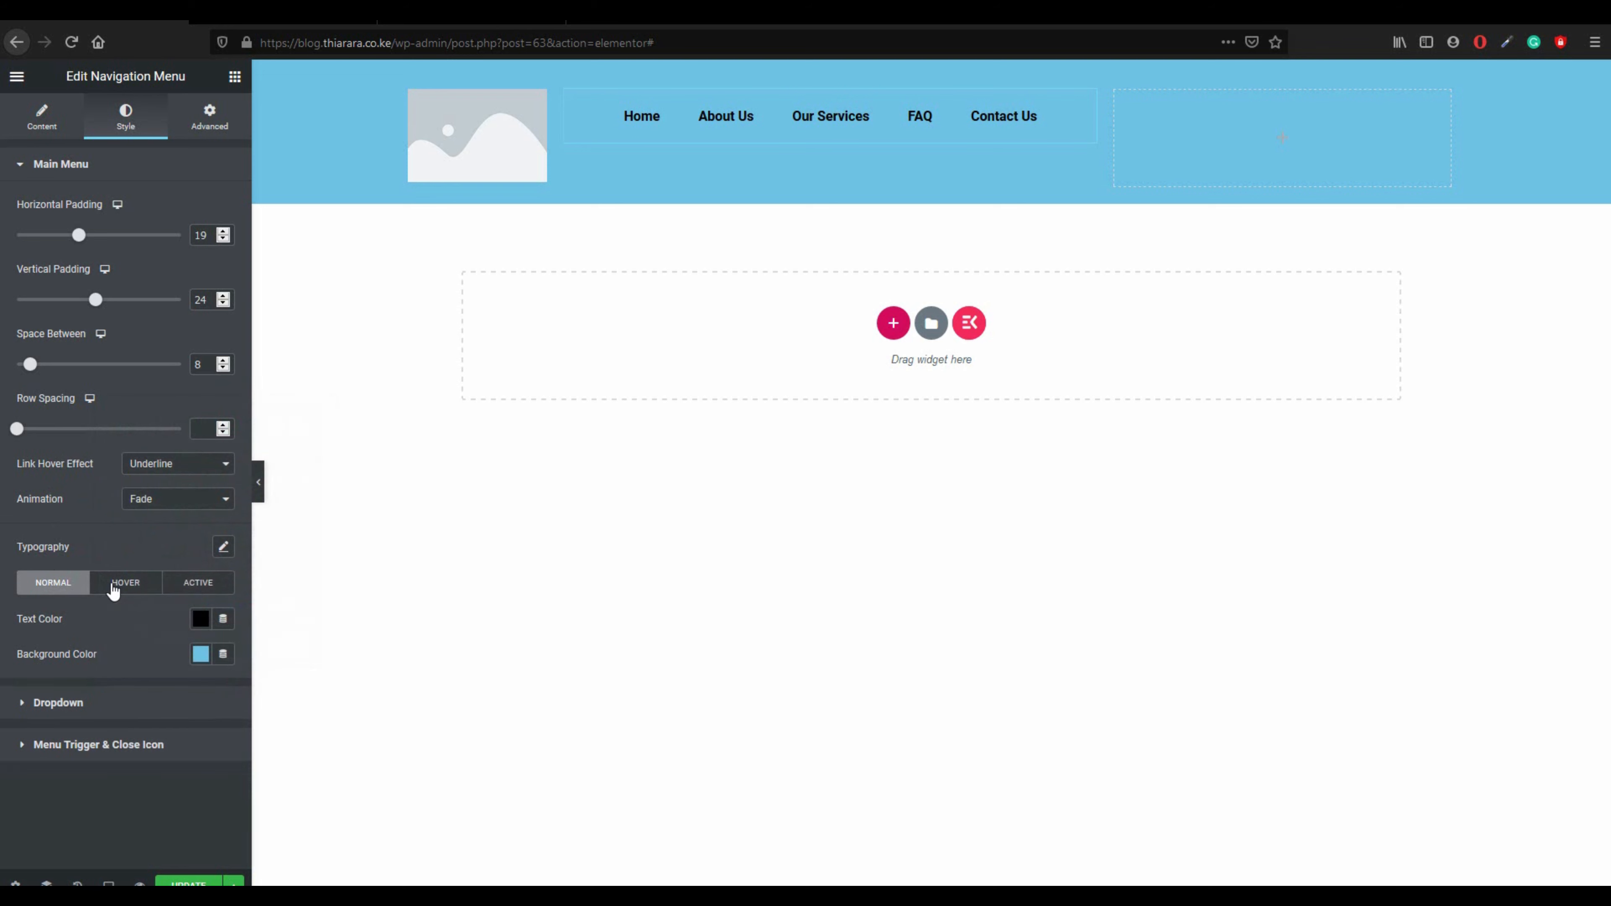
left_click(198, 587)
left_click(199, 620)
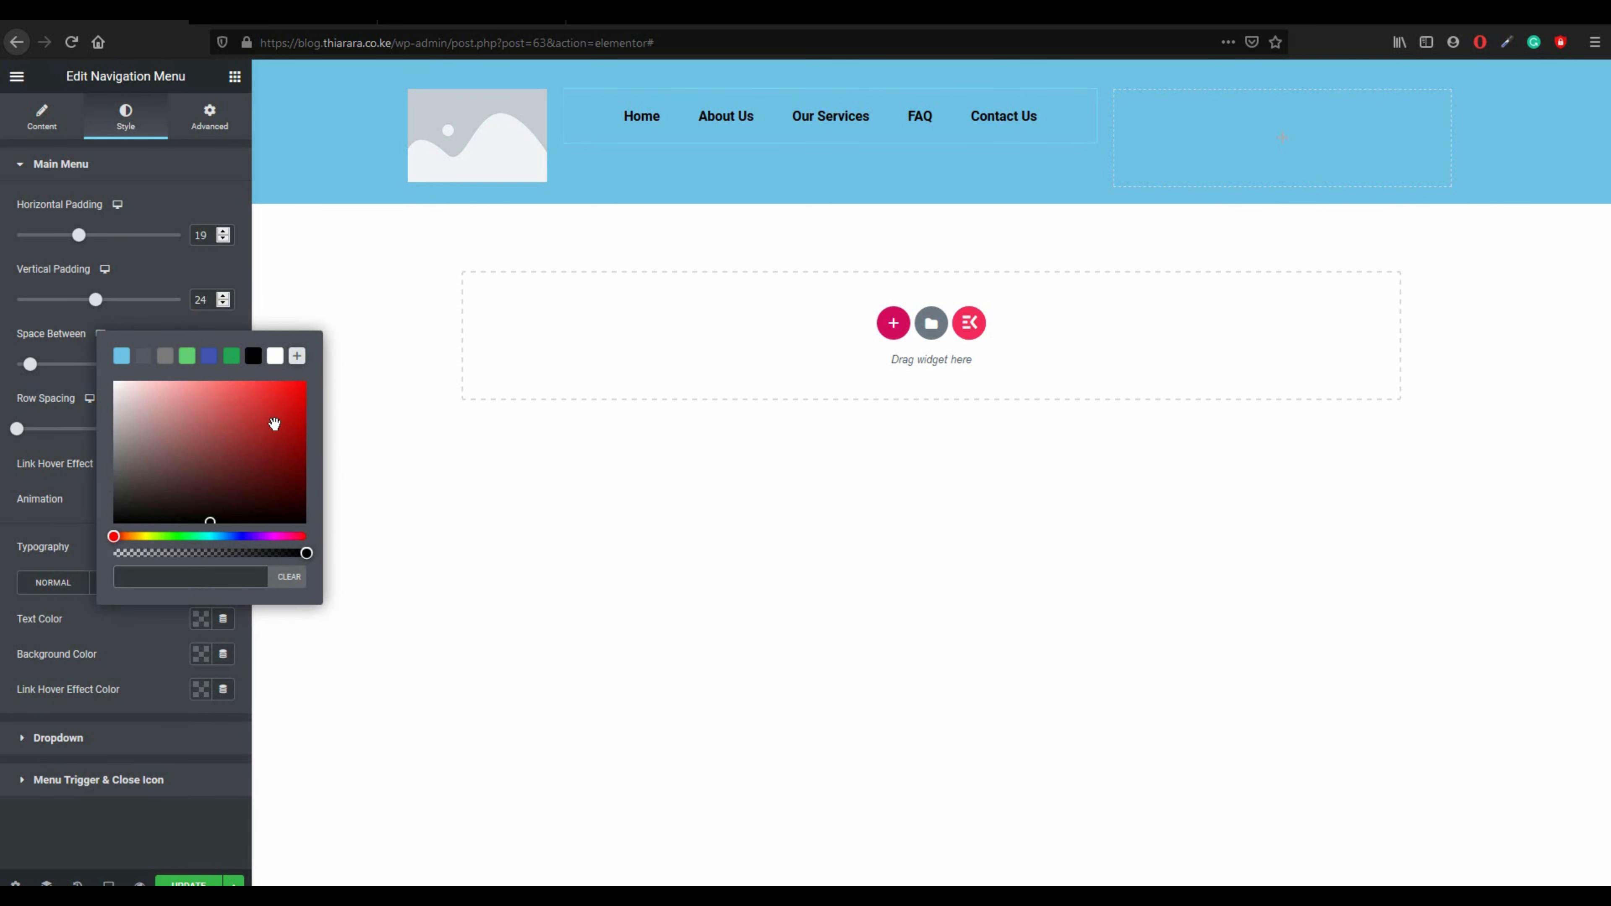
left_click_drag(296, 399, 301, 392)
left_click(201, 658)
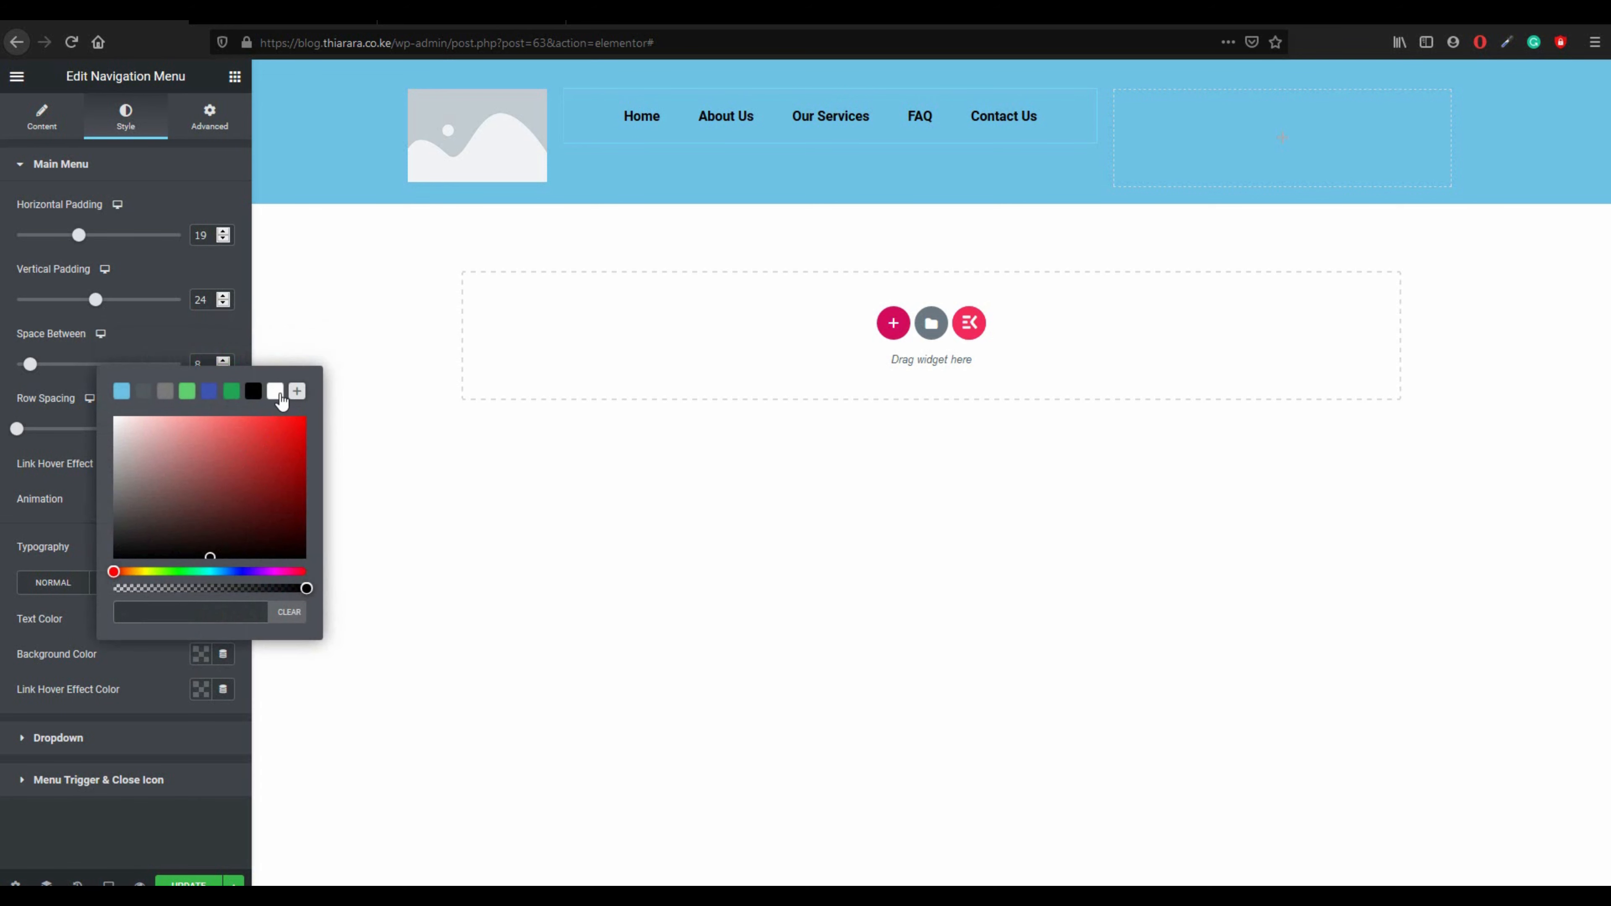
left_click(275, 393)
- Set the menu's active link hover effect color to green #23A455 and update the header template
left_click(193, 694)
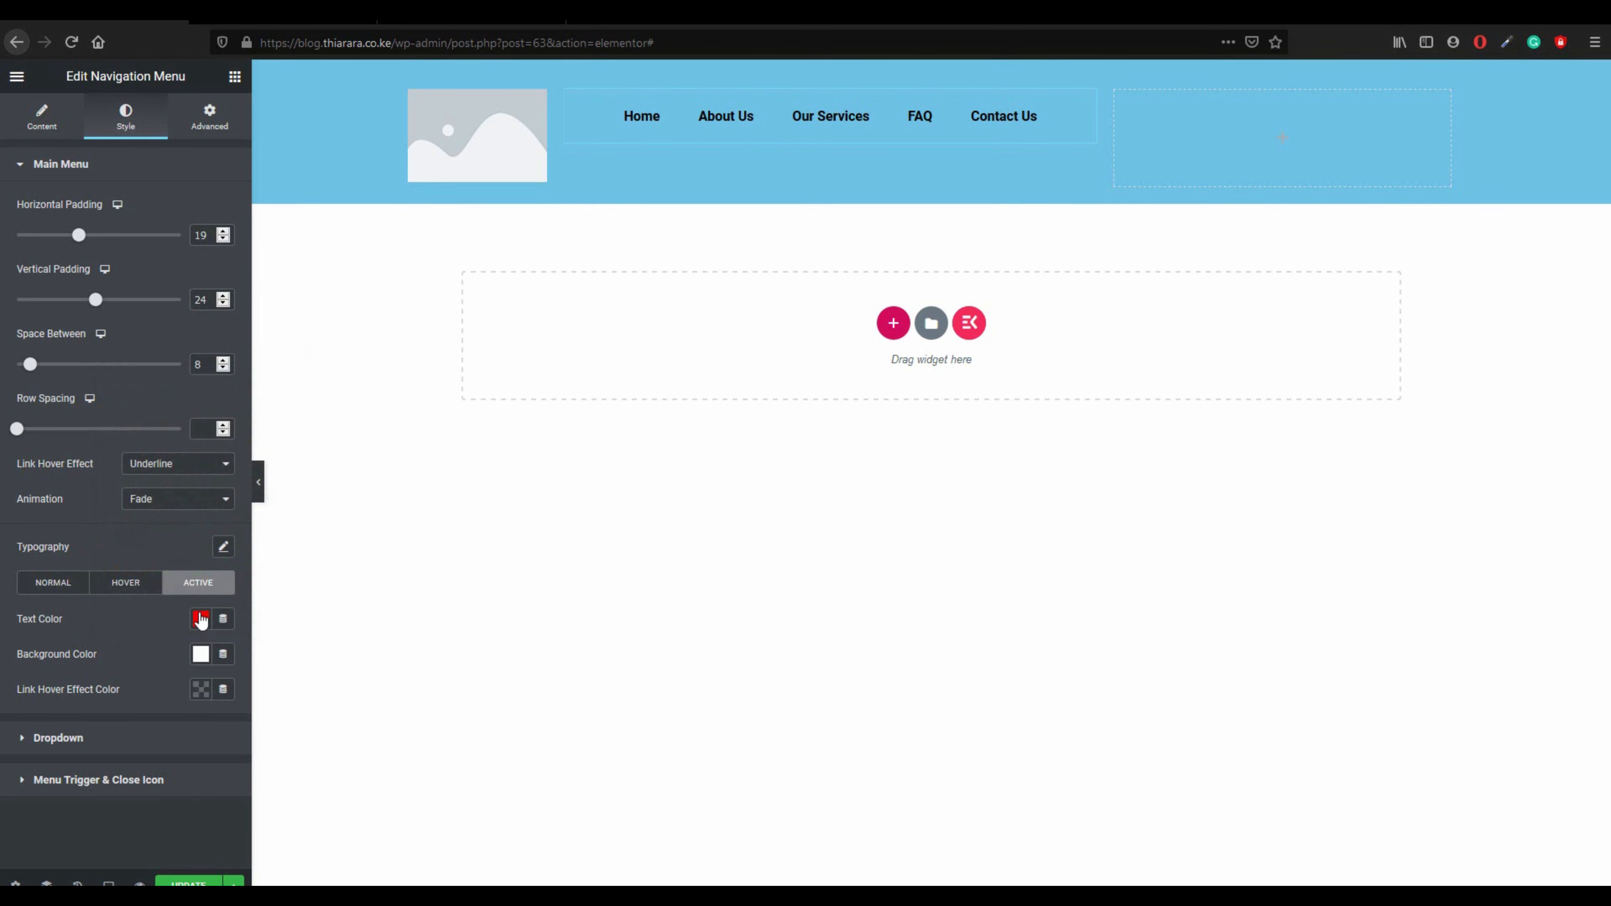
left_click(200, 691)
left_click(232, 426)
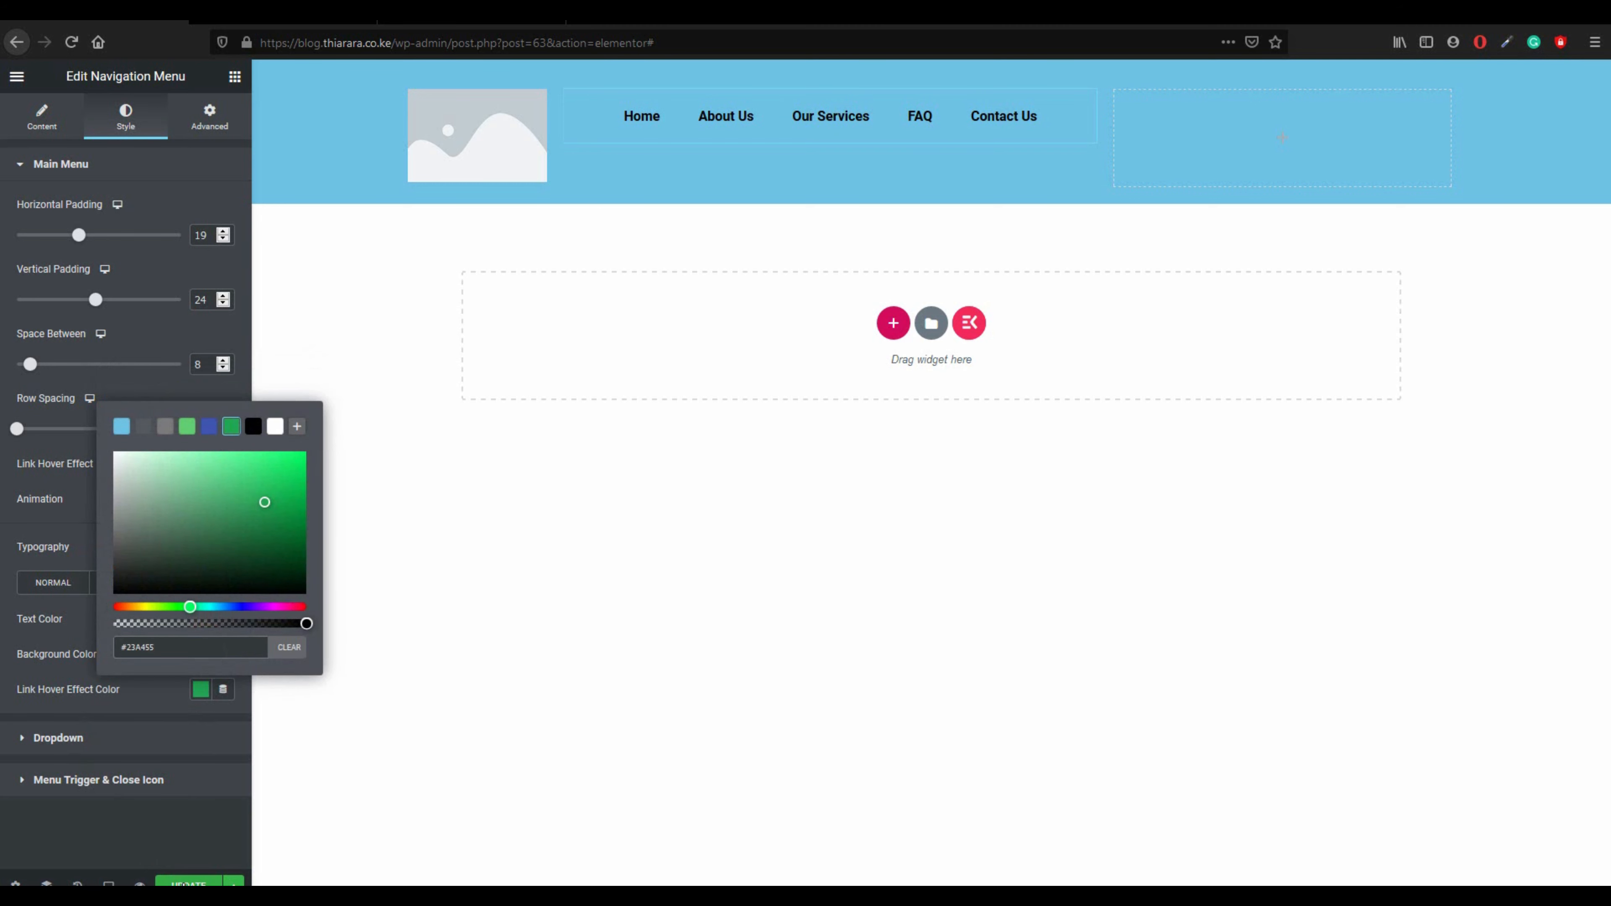
left_click(198, 881)
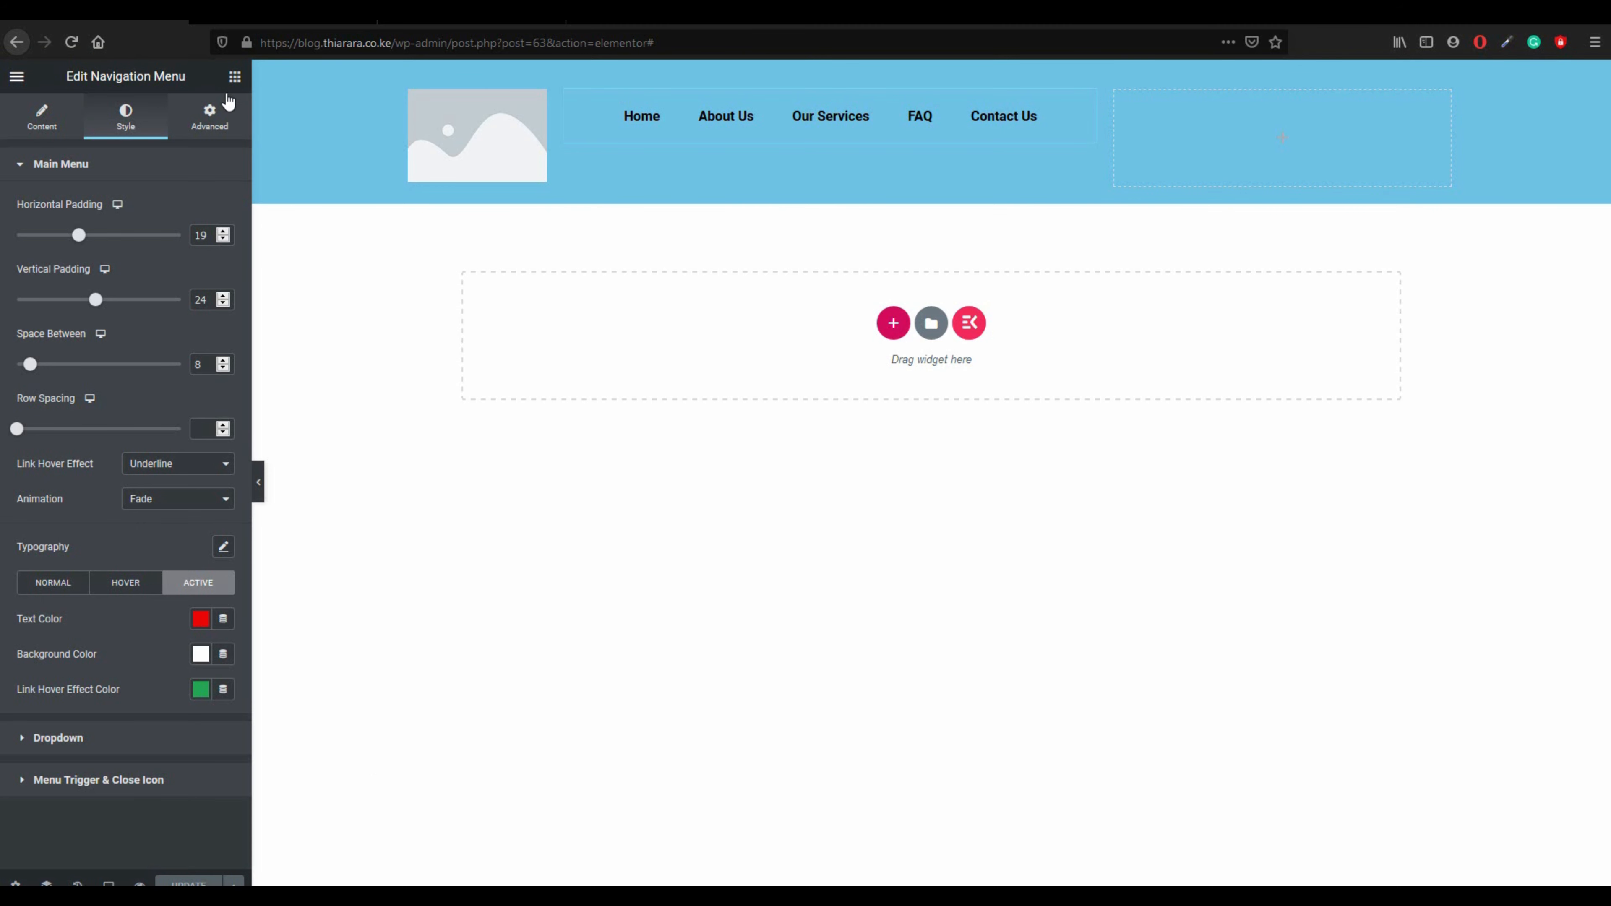
- Add the HFB Search widget to the header's empty third column and set its layout to Input Box With Button
left_click(234, 76)
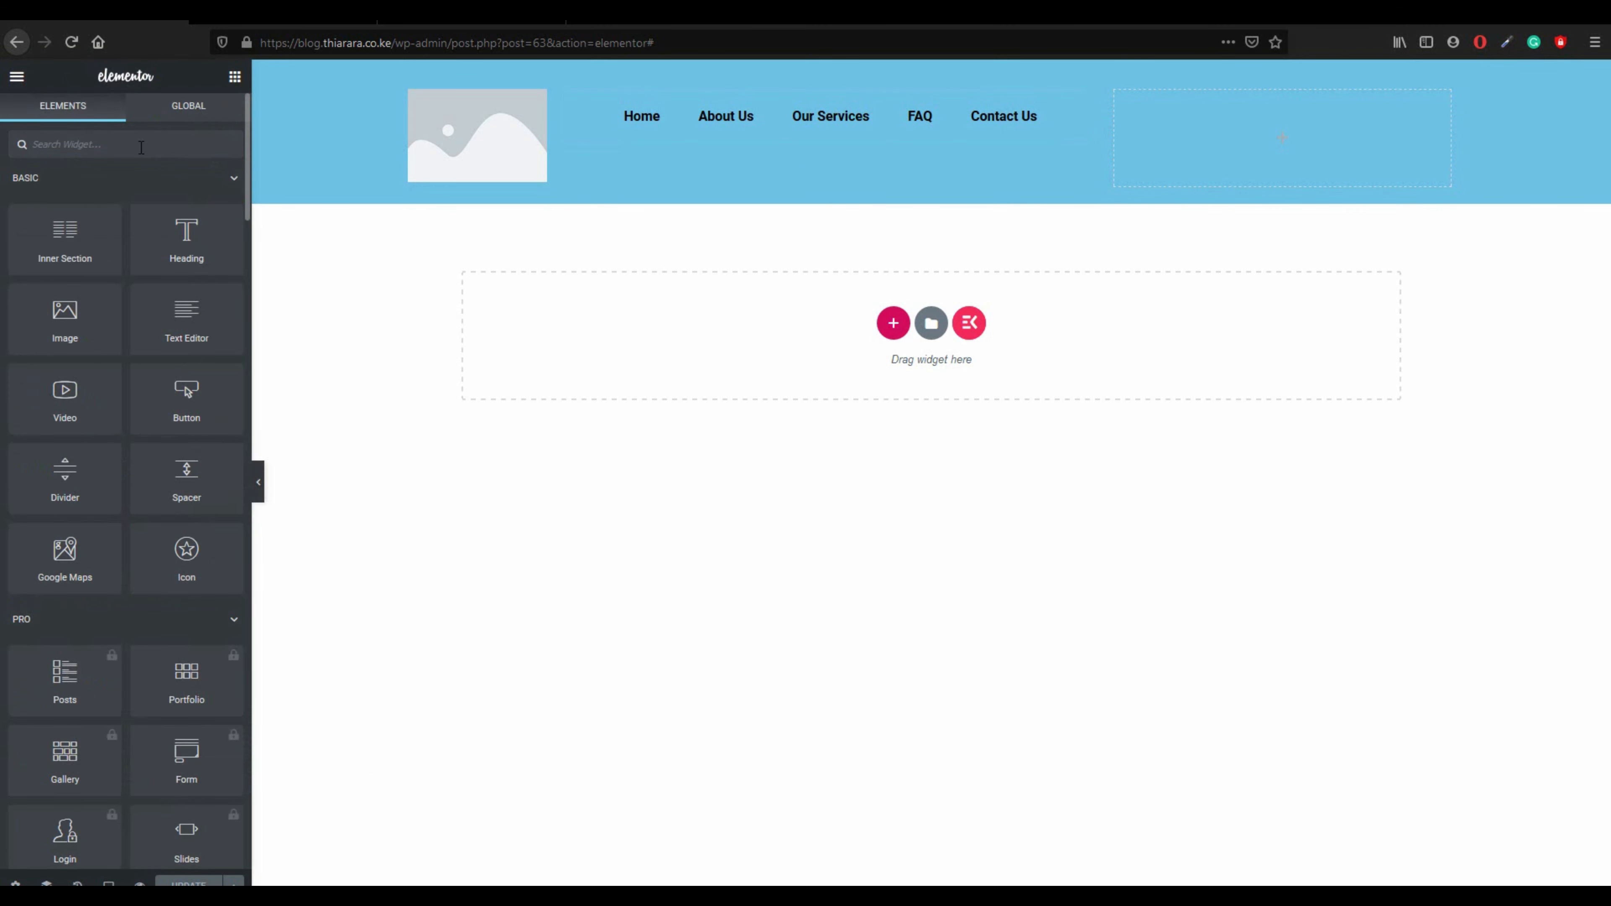
type("sear")
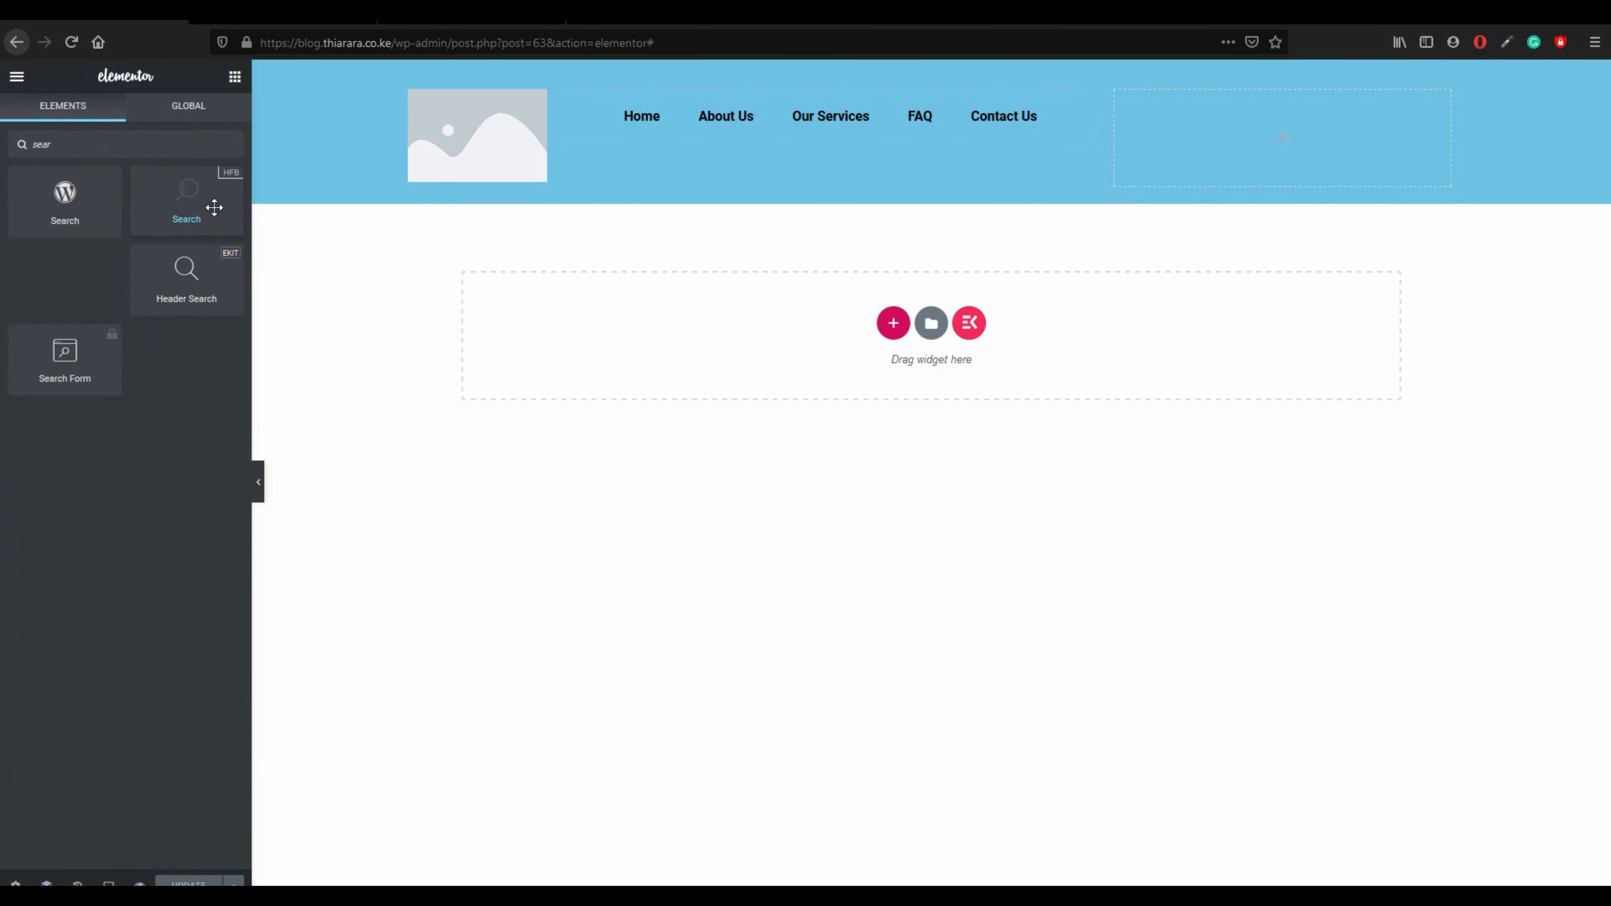
left_click_drag(187, 219, 1227, 156)
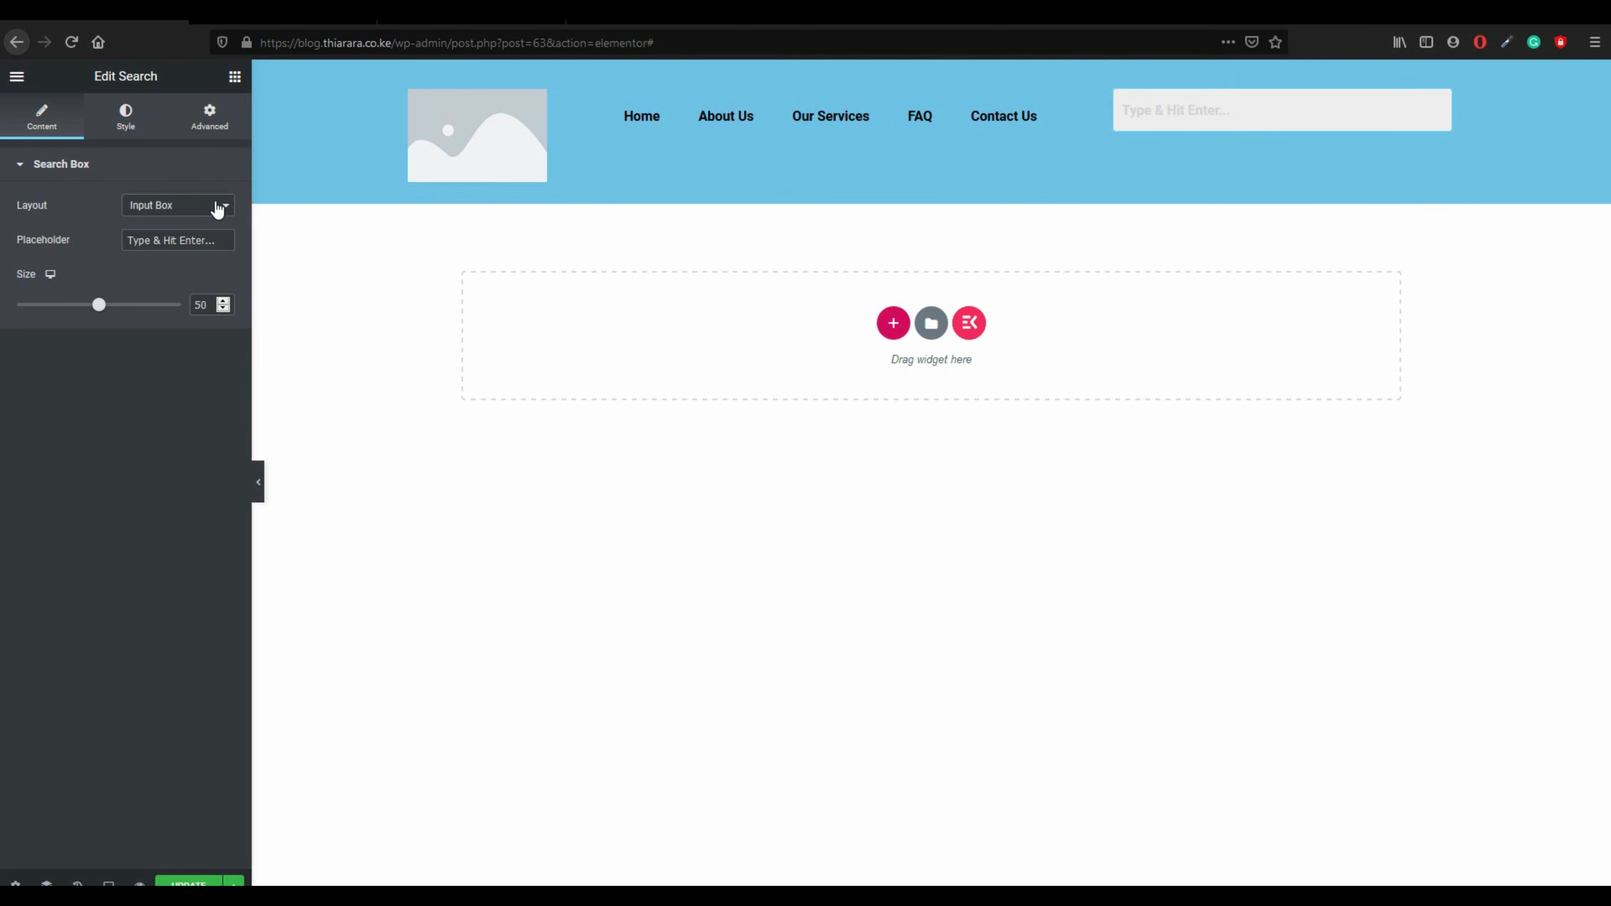
left_click(180, 212)
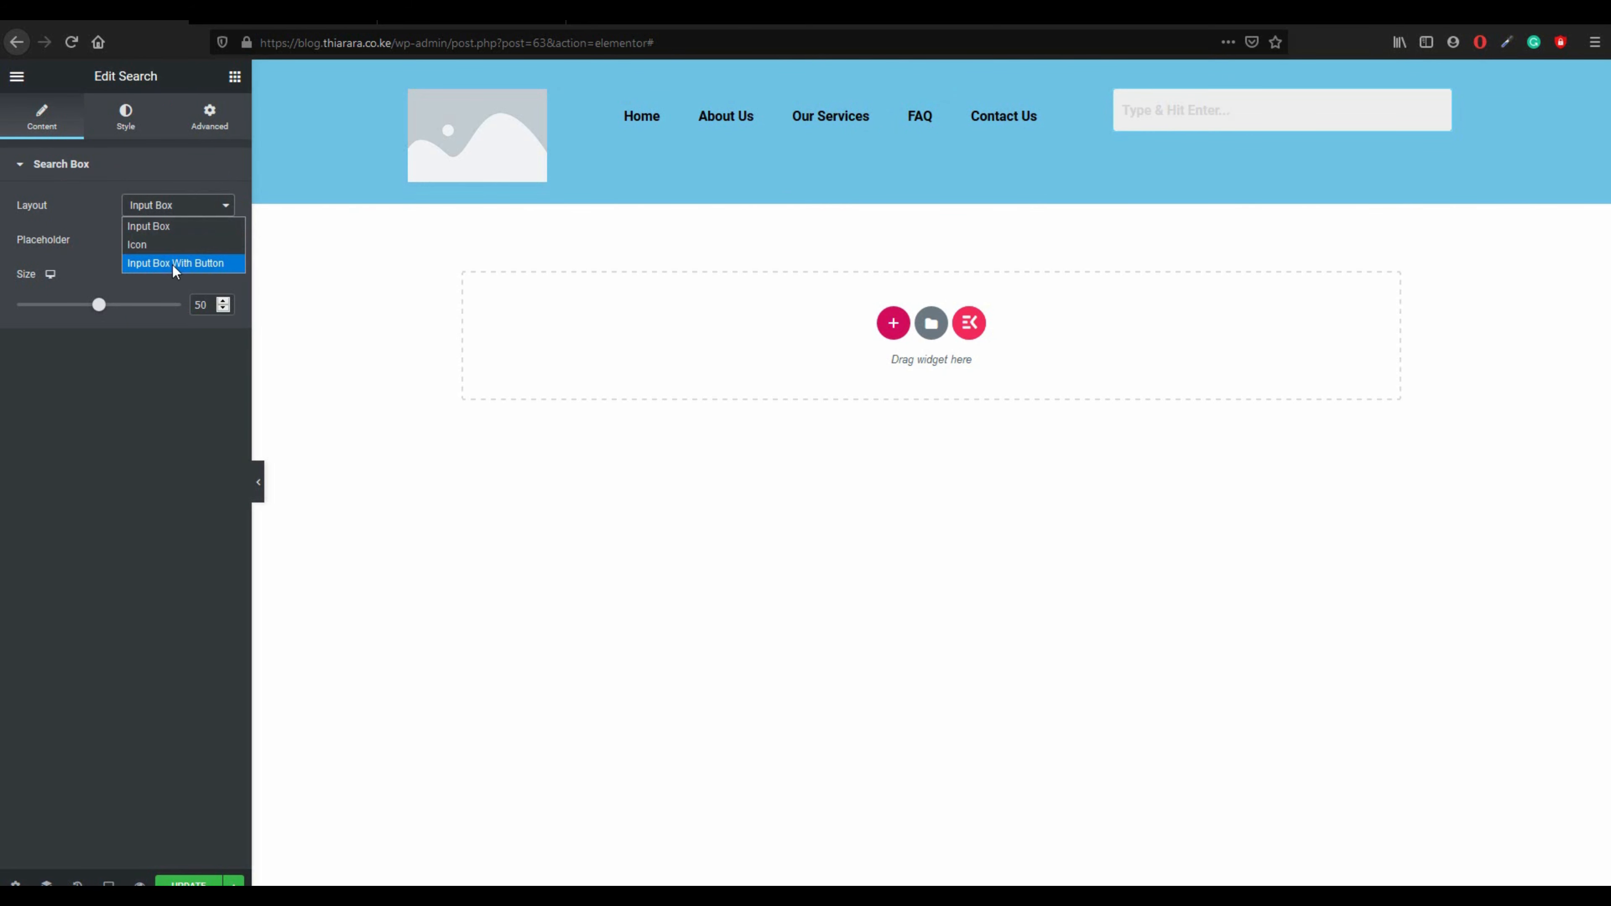
left_click(173, 264)
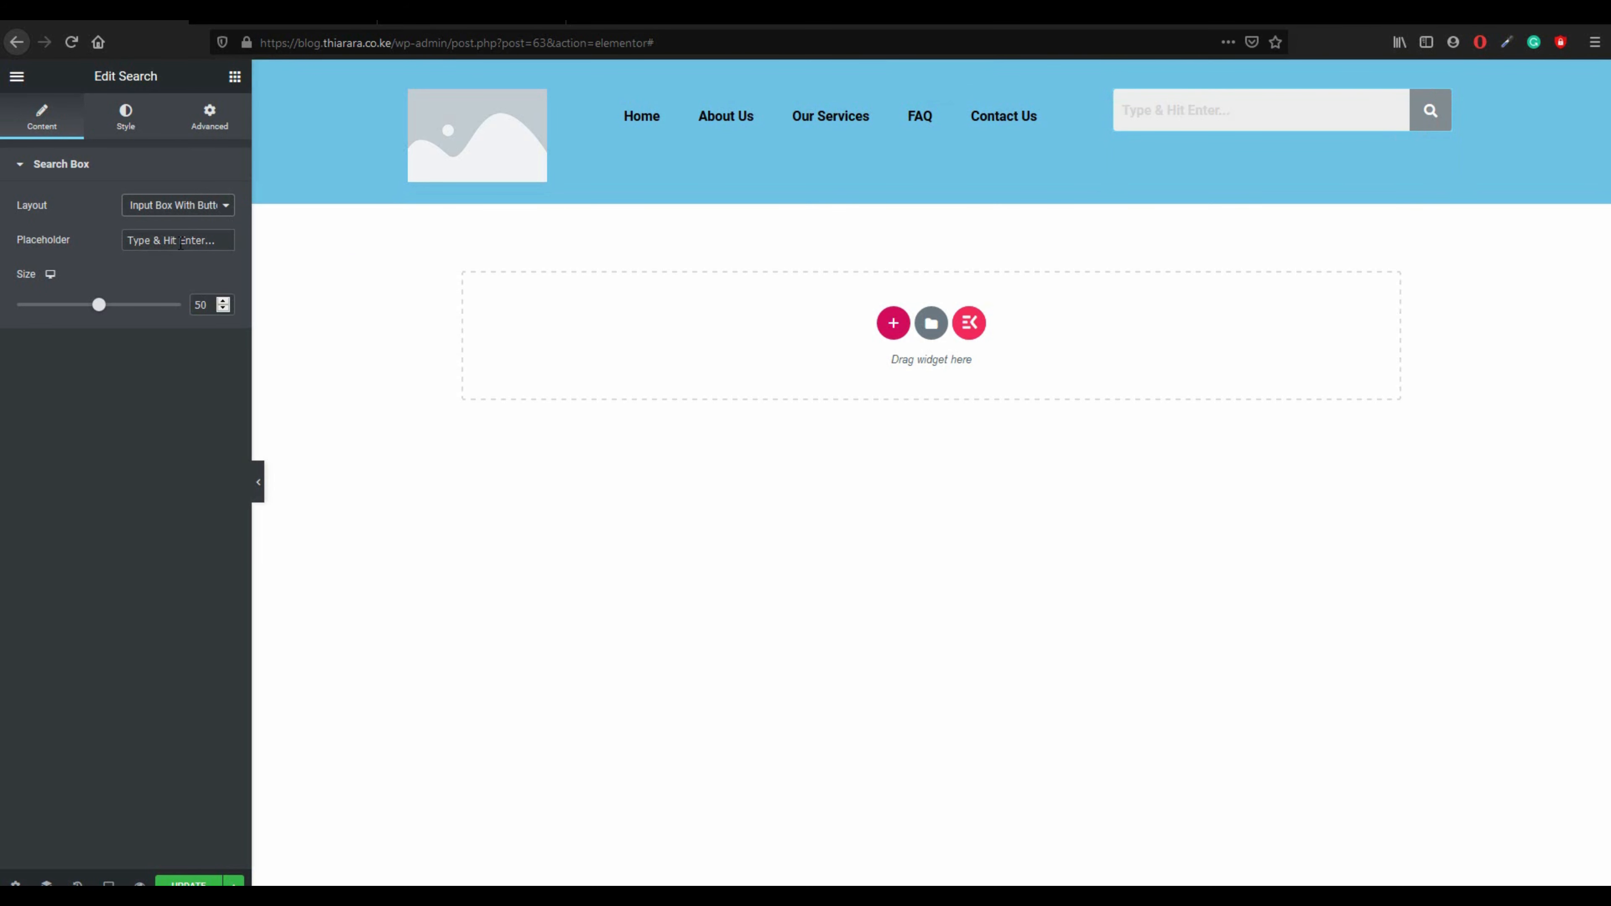
- Set the search input's text color and placeholder color to black #000000
left_click(126, 119)
left_click(192, 276)
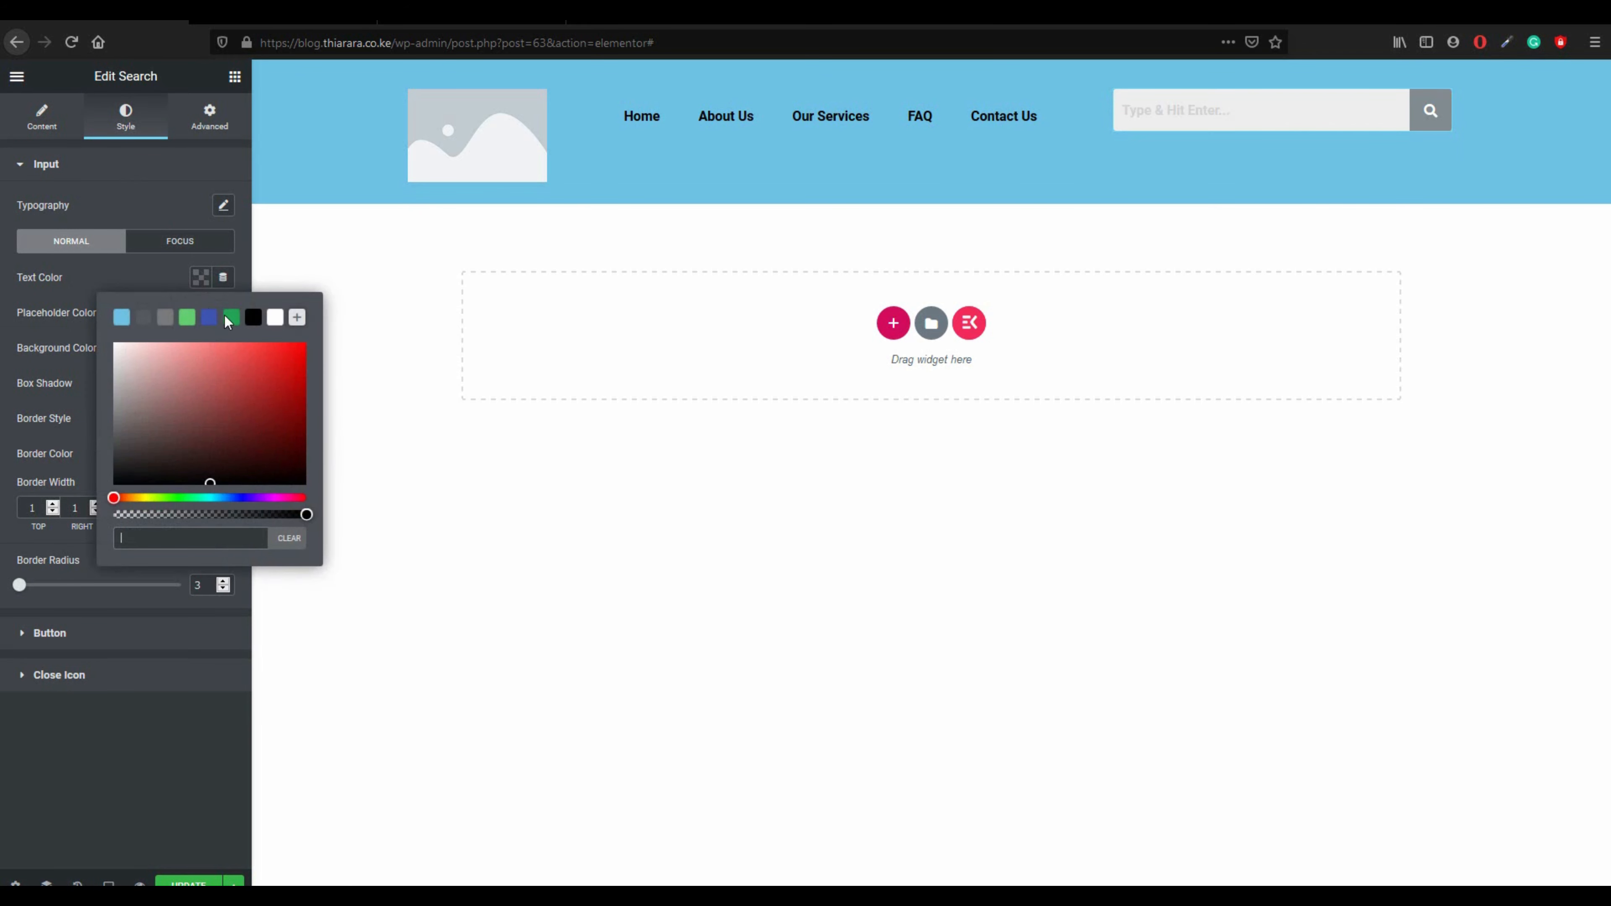
left_click(253, 316)
left_click(158, 273)
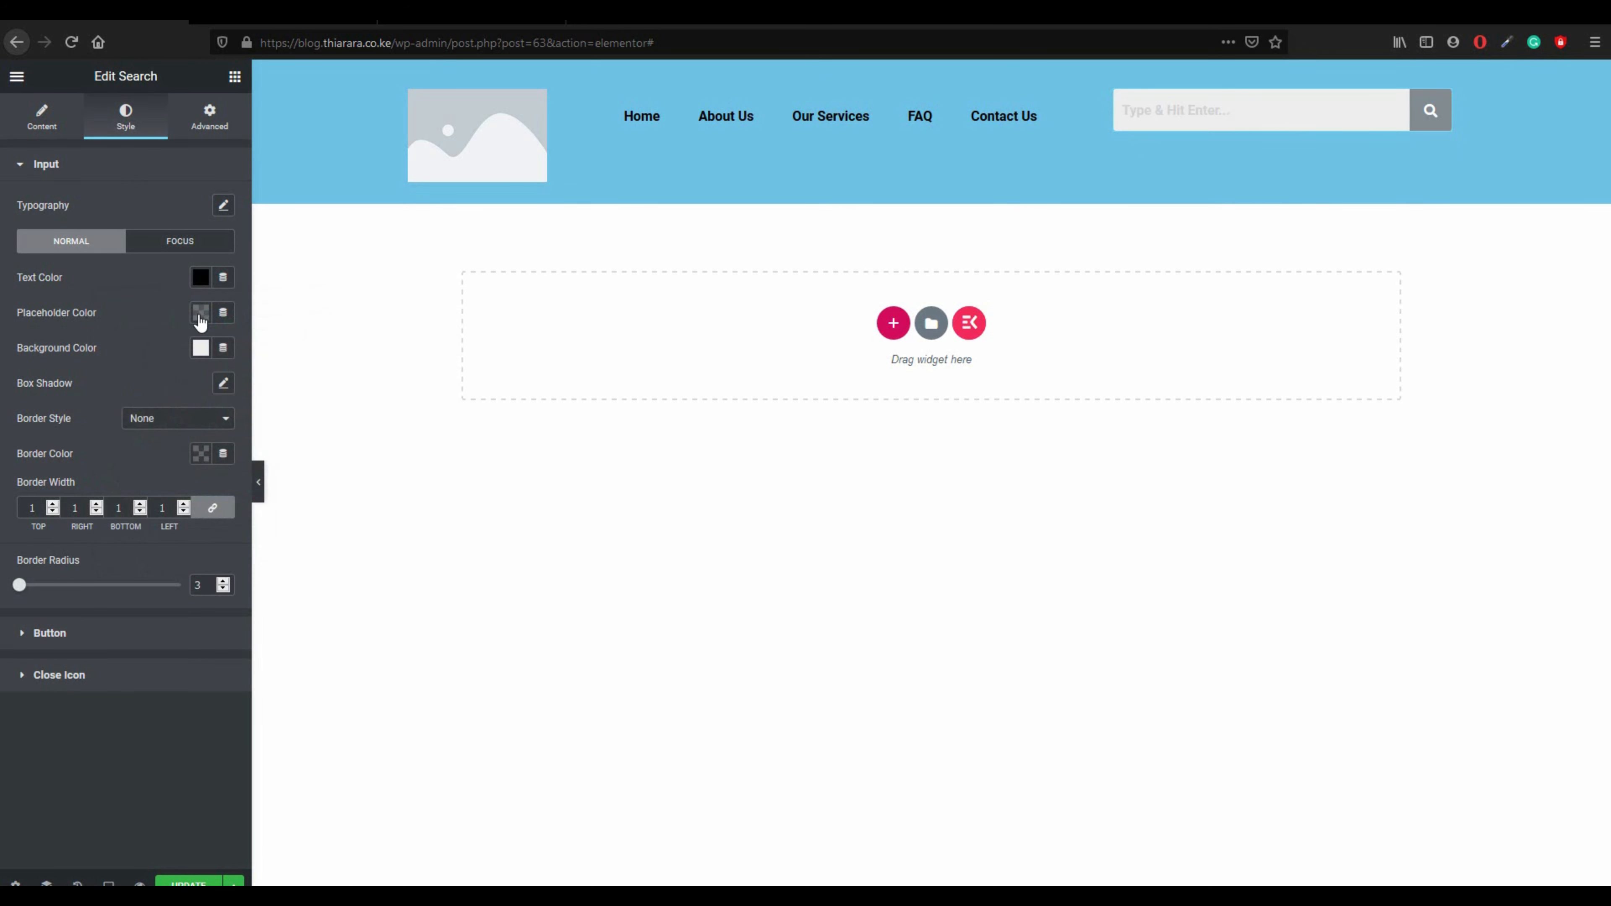
left_click(200, 314)
left_click(253, 353)
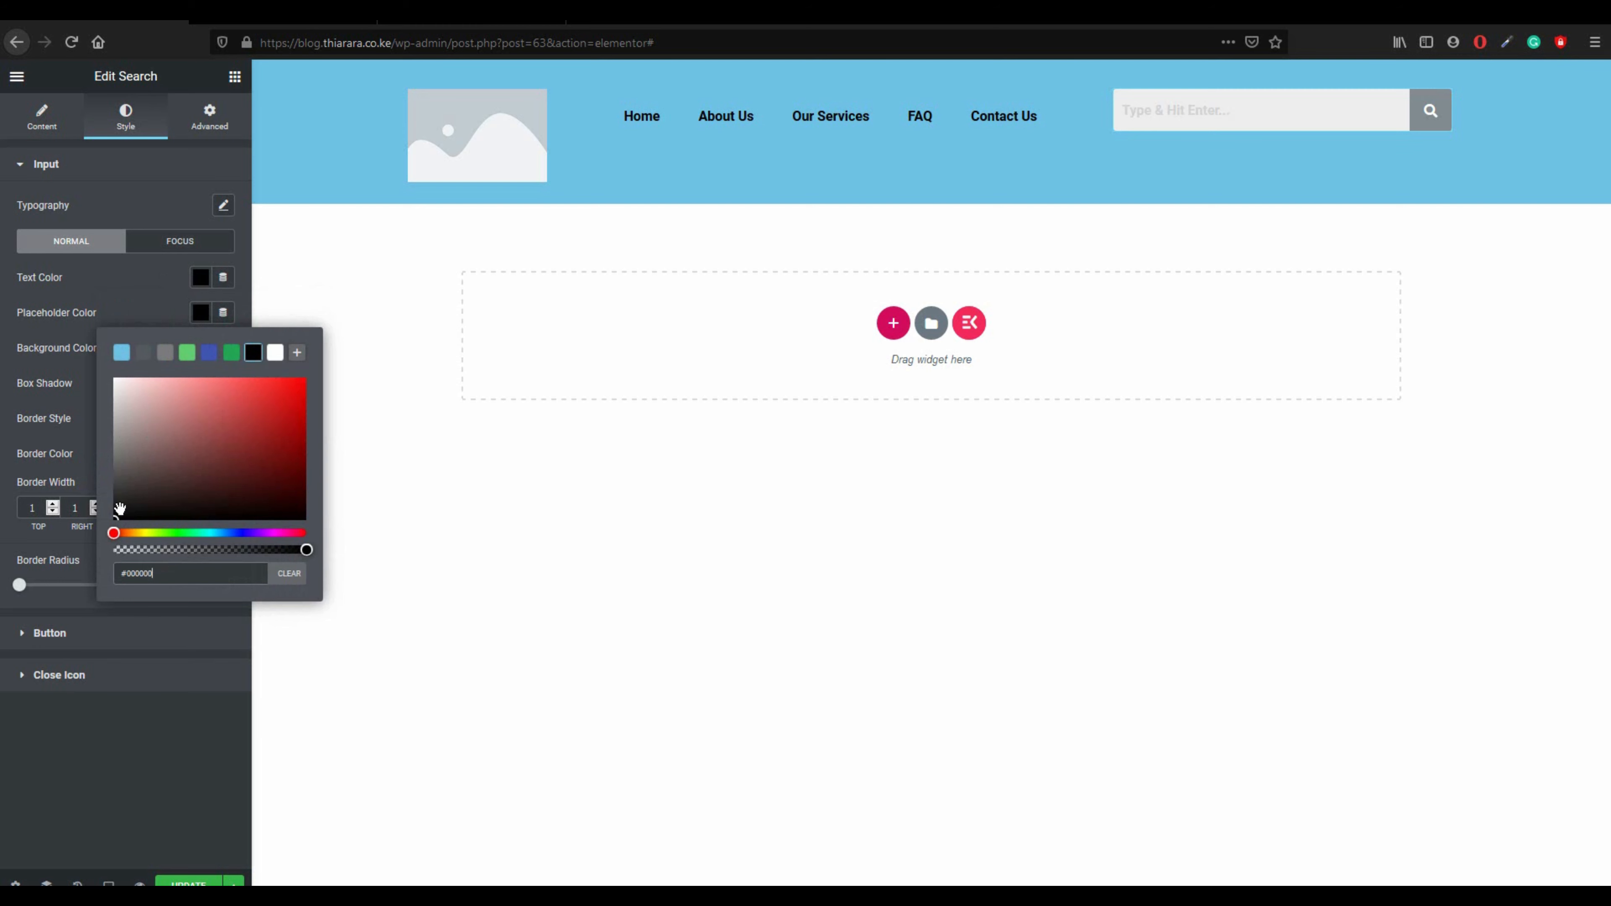
left_click(200, 279)
left_click(69, 493)
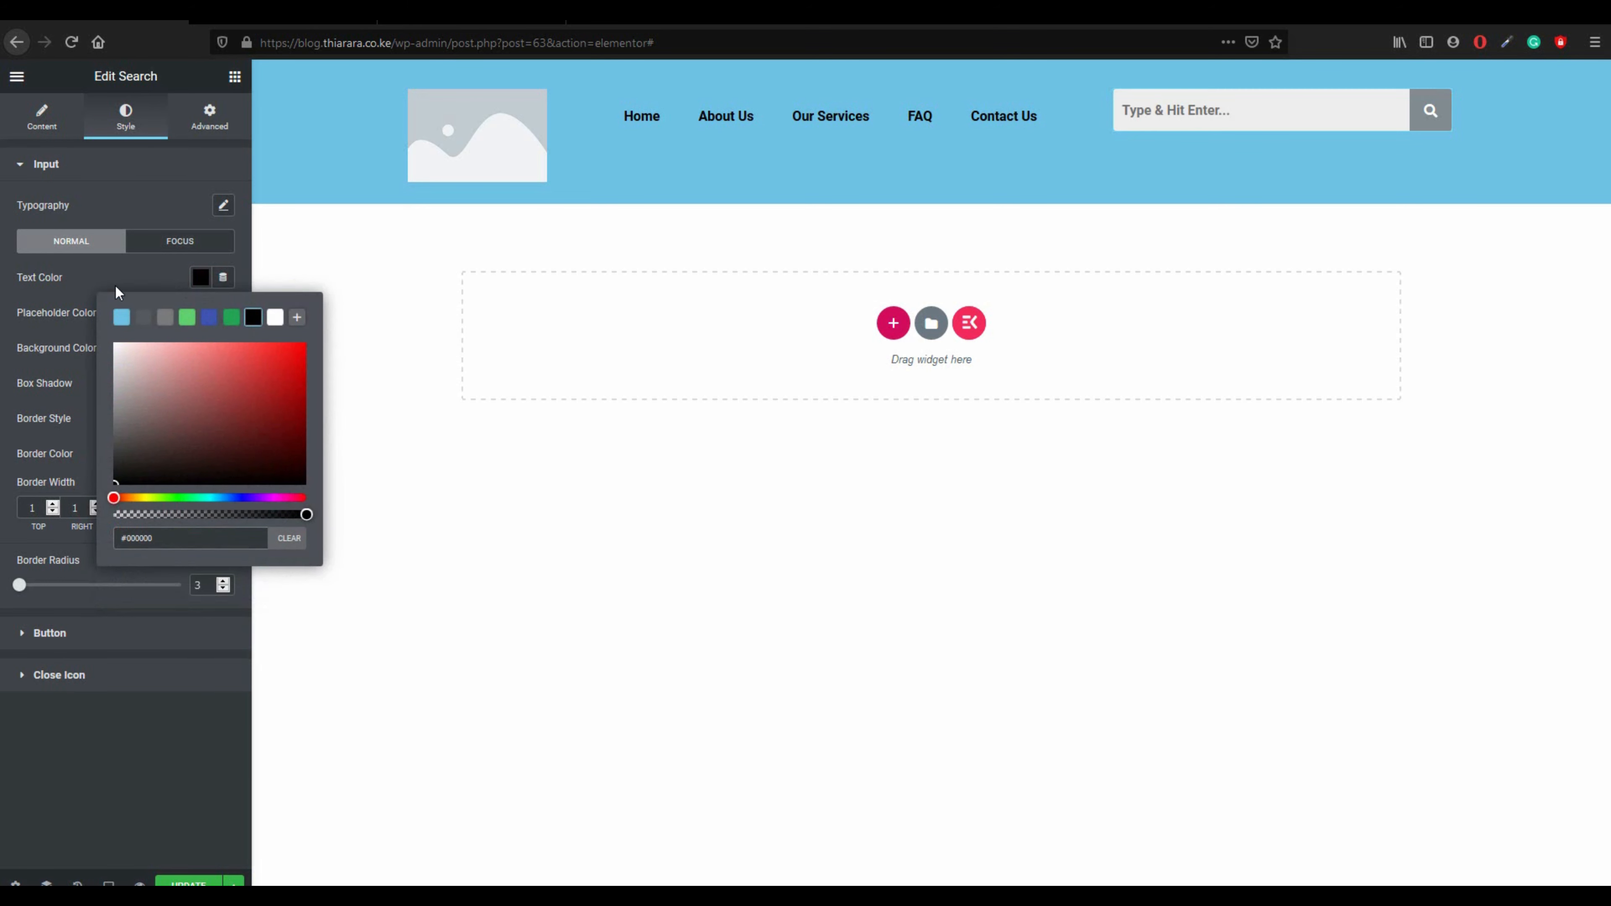
left_click(133, 258)
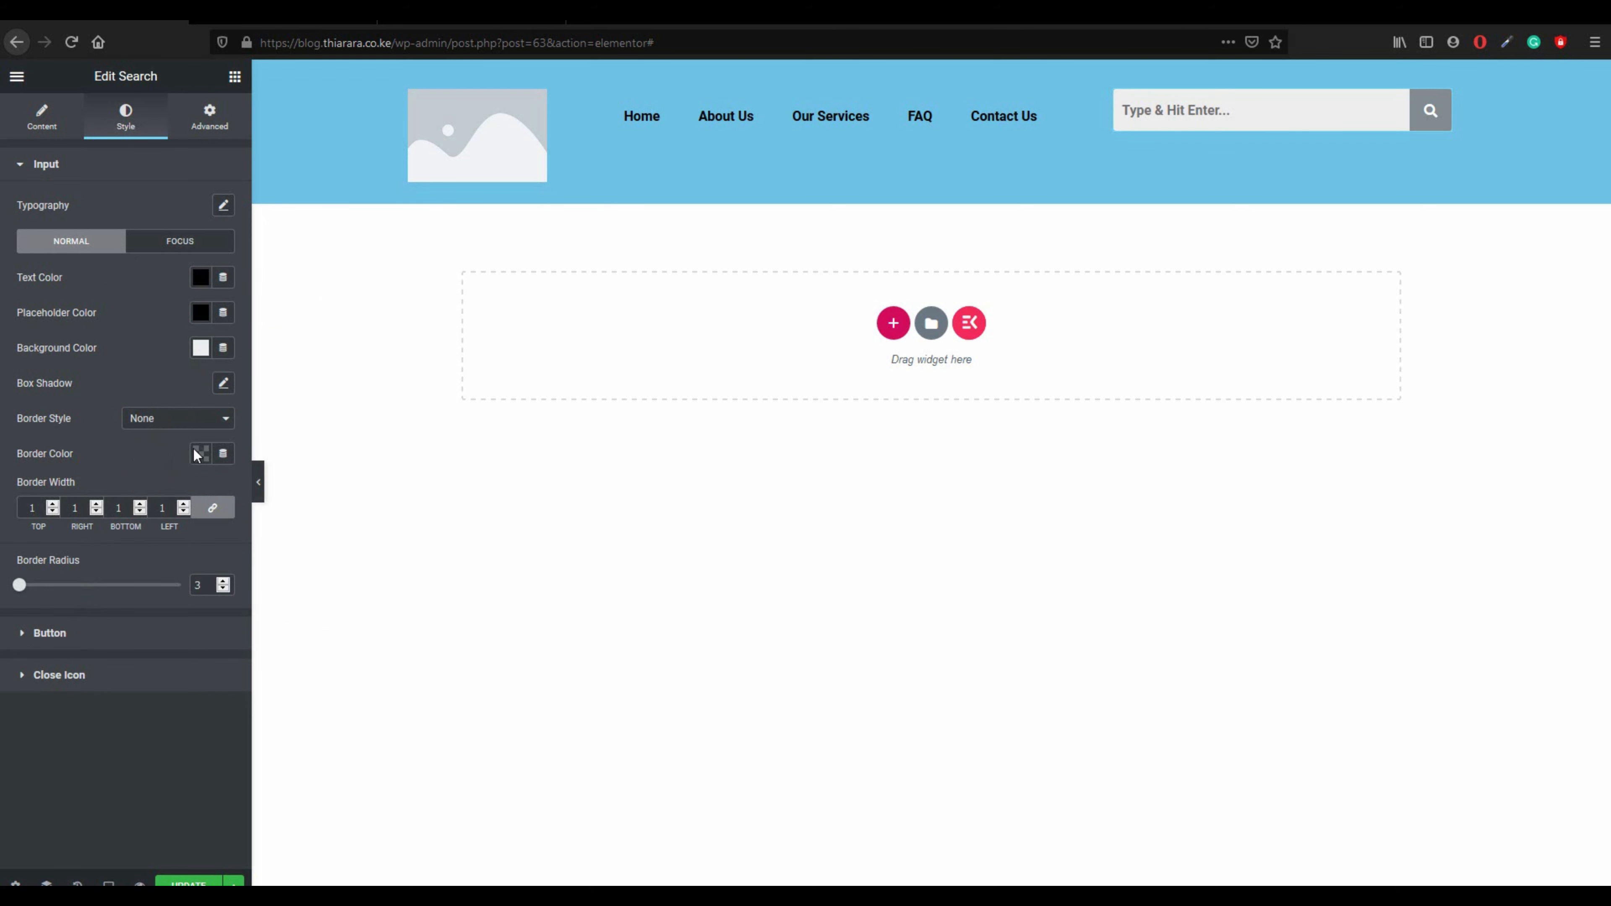
- Set the search button's background color to black #000000
left_click(82, 635)
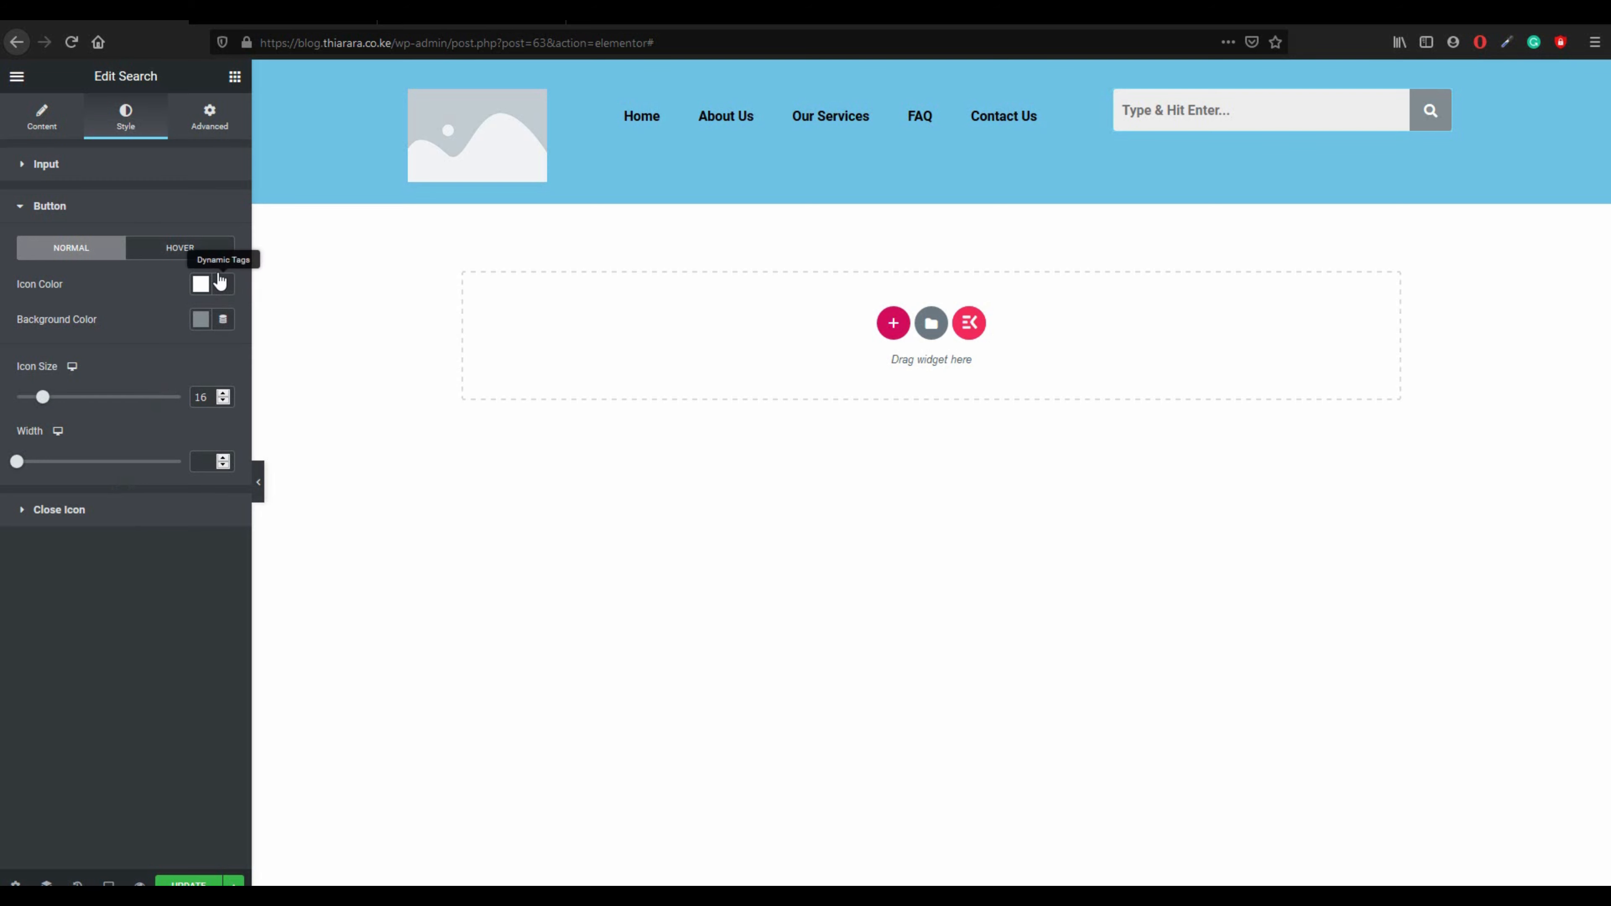
left_click(201, 284)
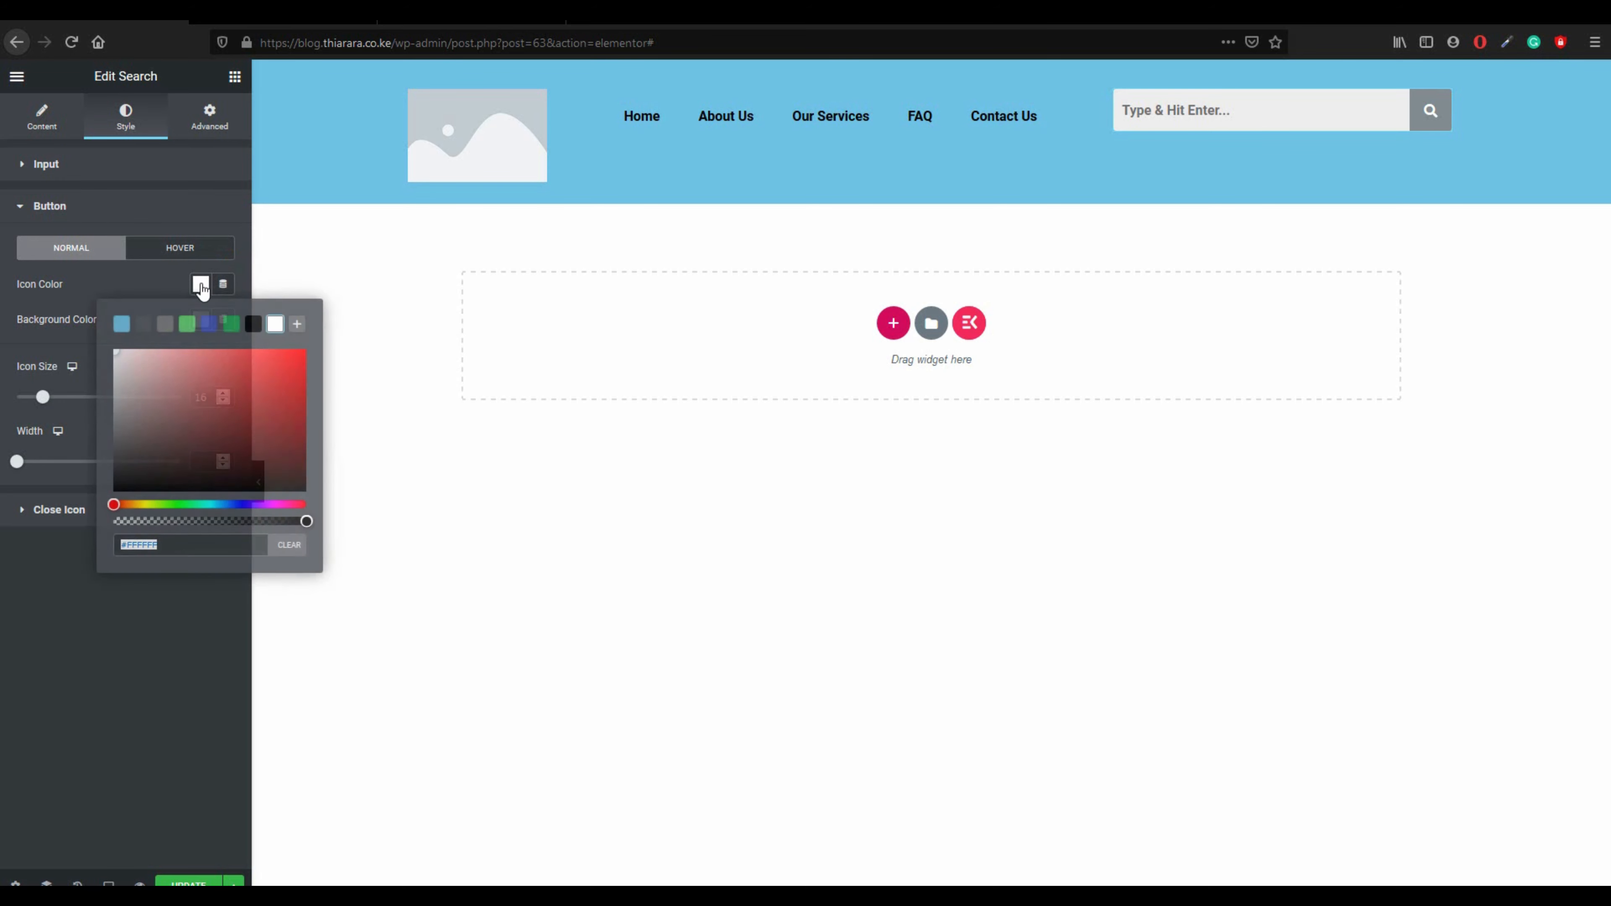
left_click(159, 280)
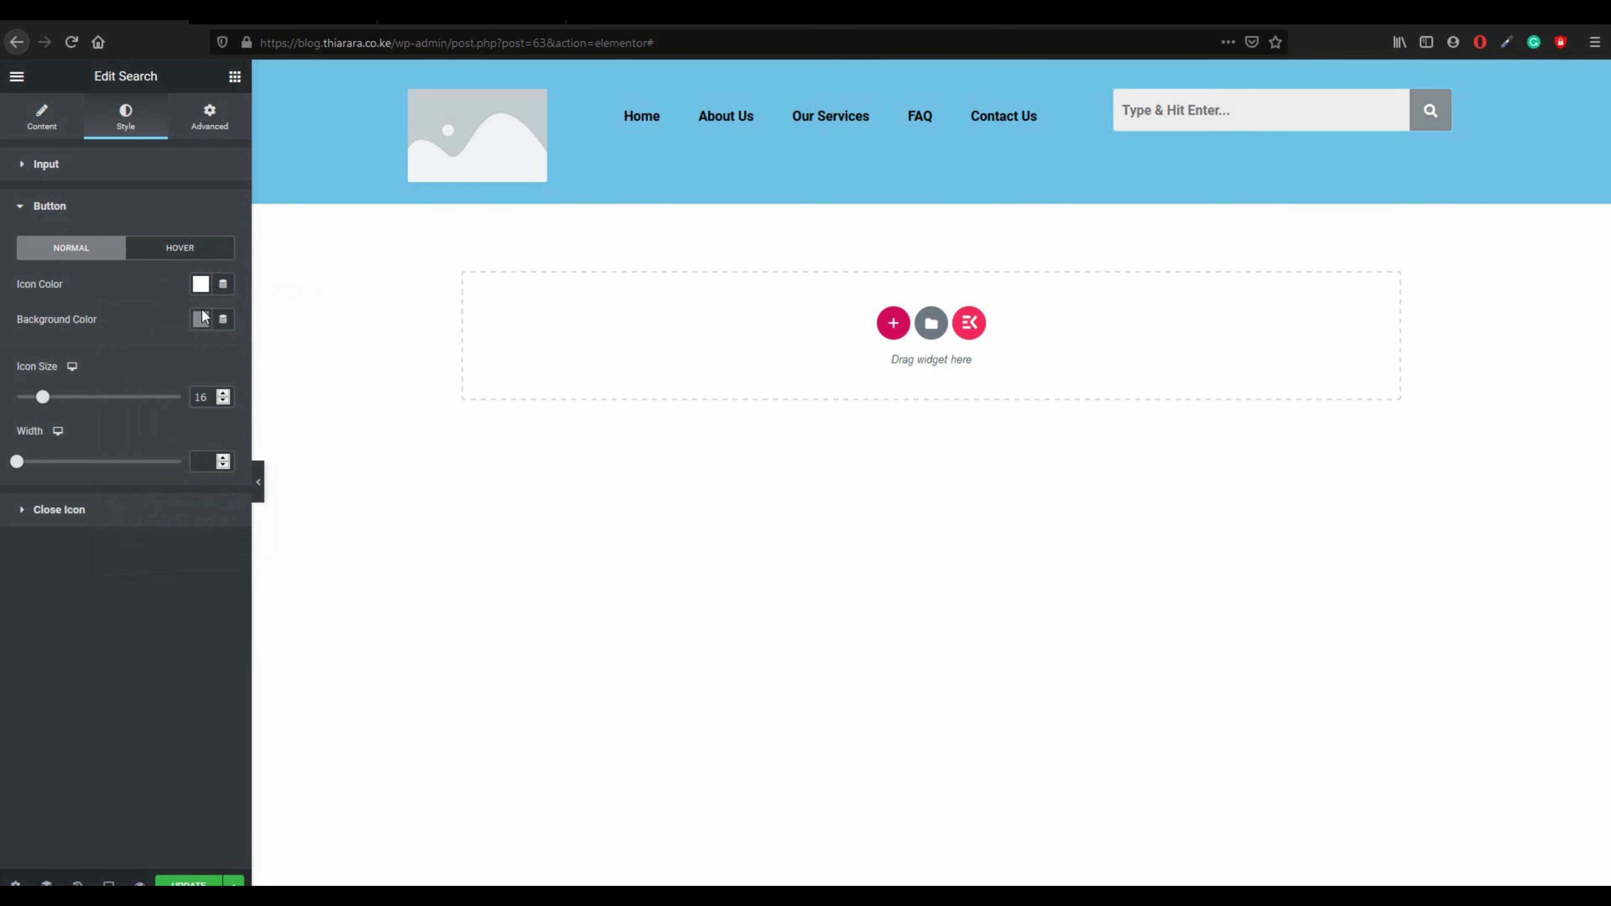
left_click(200, 320)
left_click(253, 359)
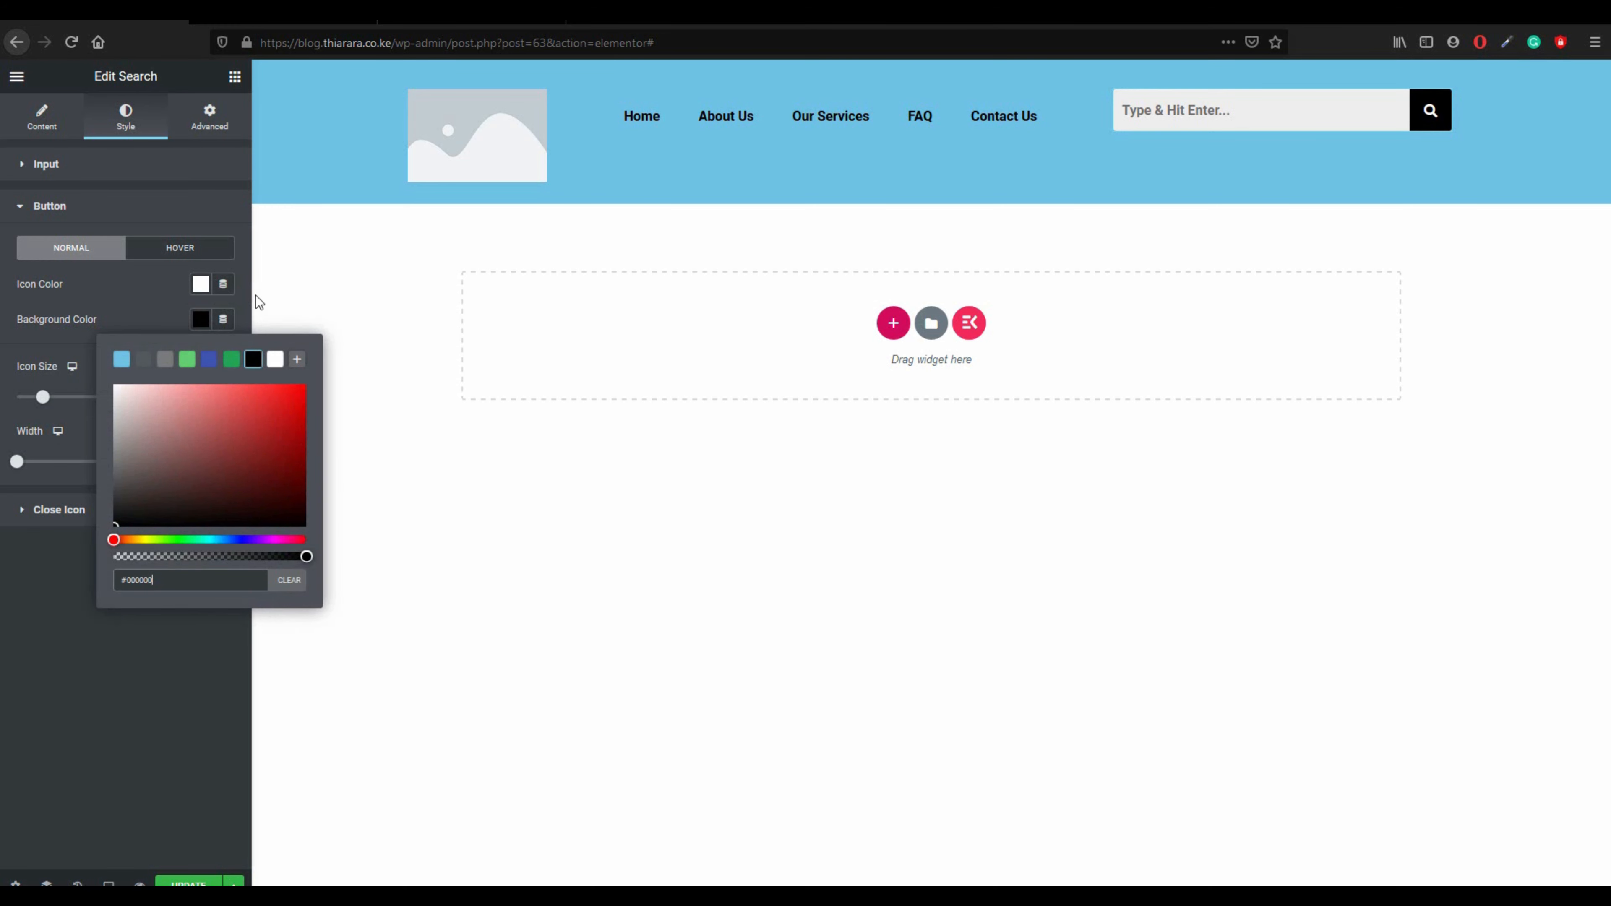
left_click(152, 290)
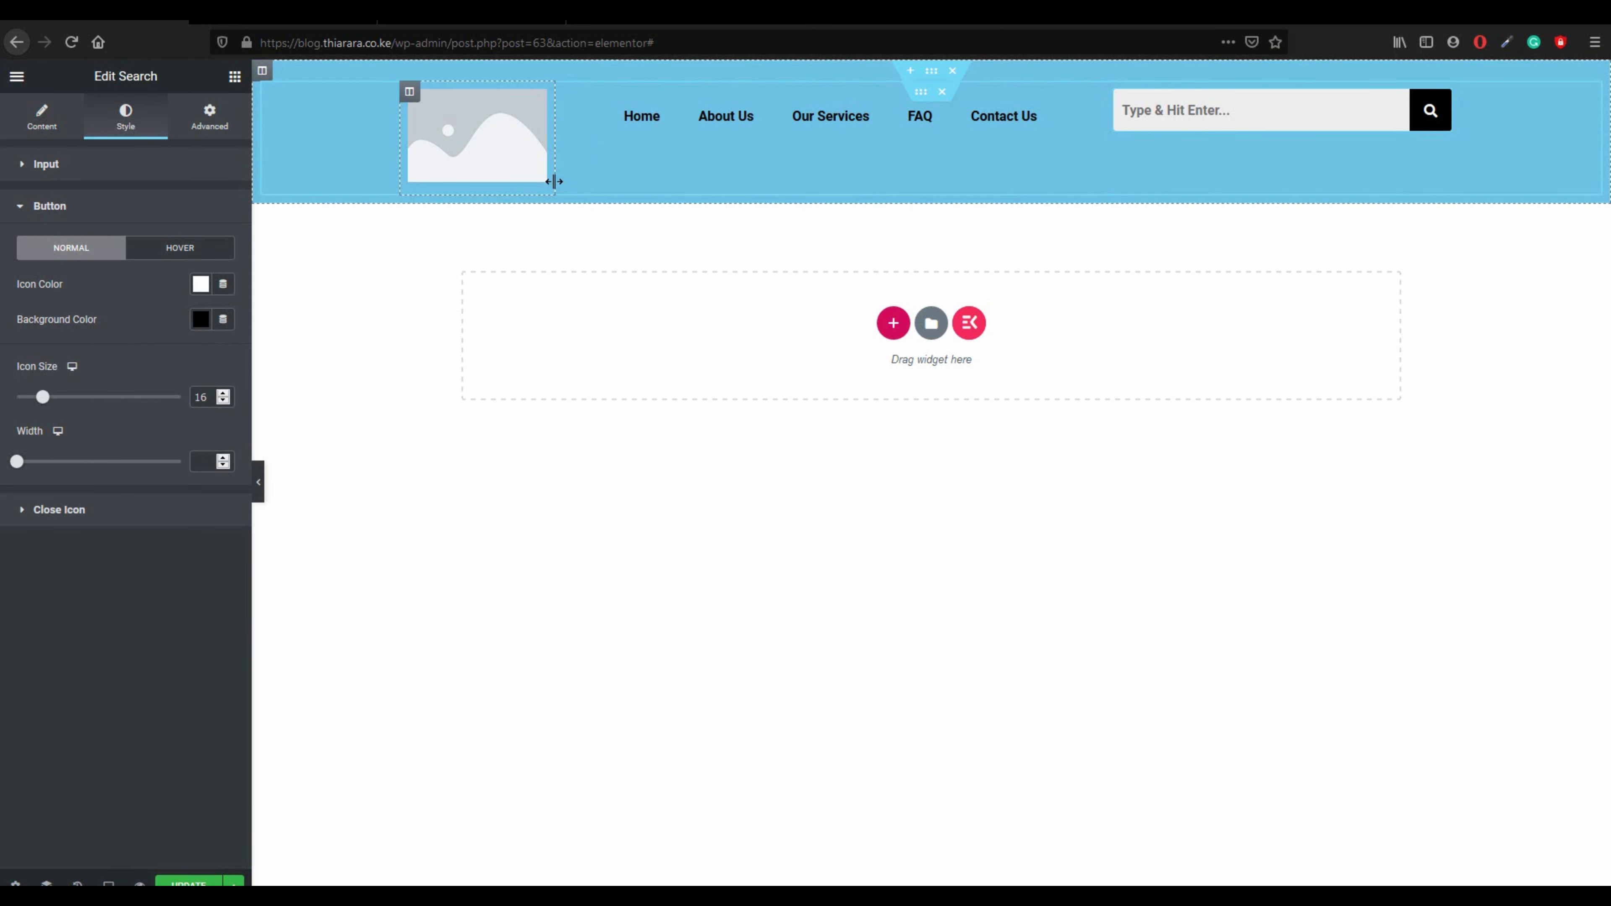
- Narrow the header's logo column to shrink the logo, and exit the editor to the dashboard
left_click_drag(556, 179, 492, 105)
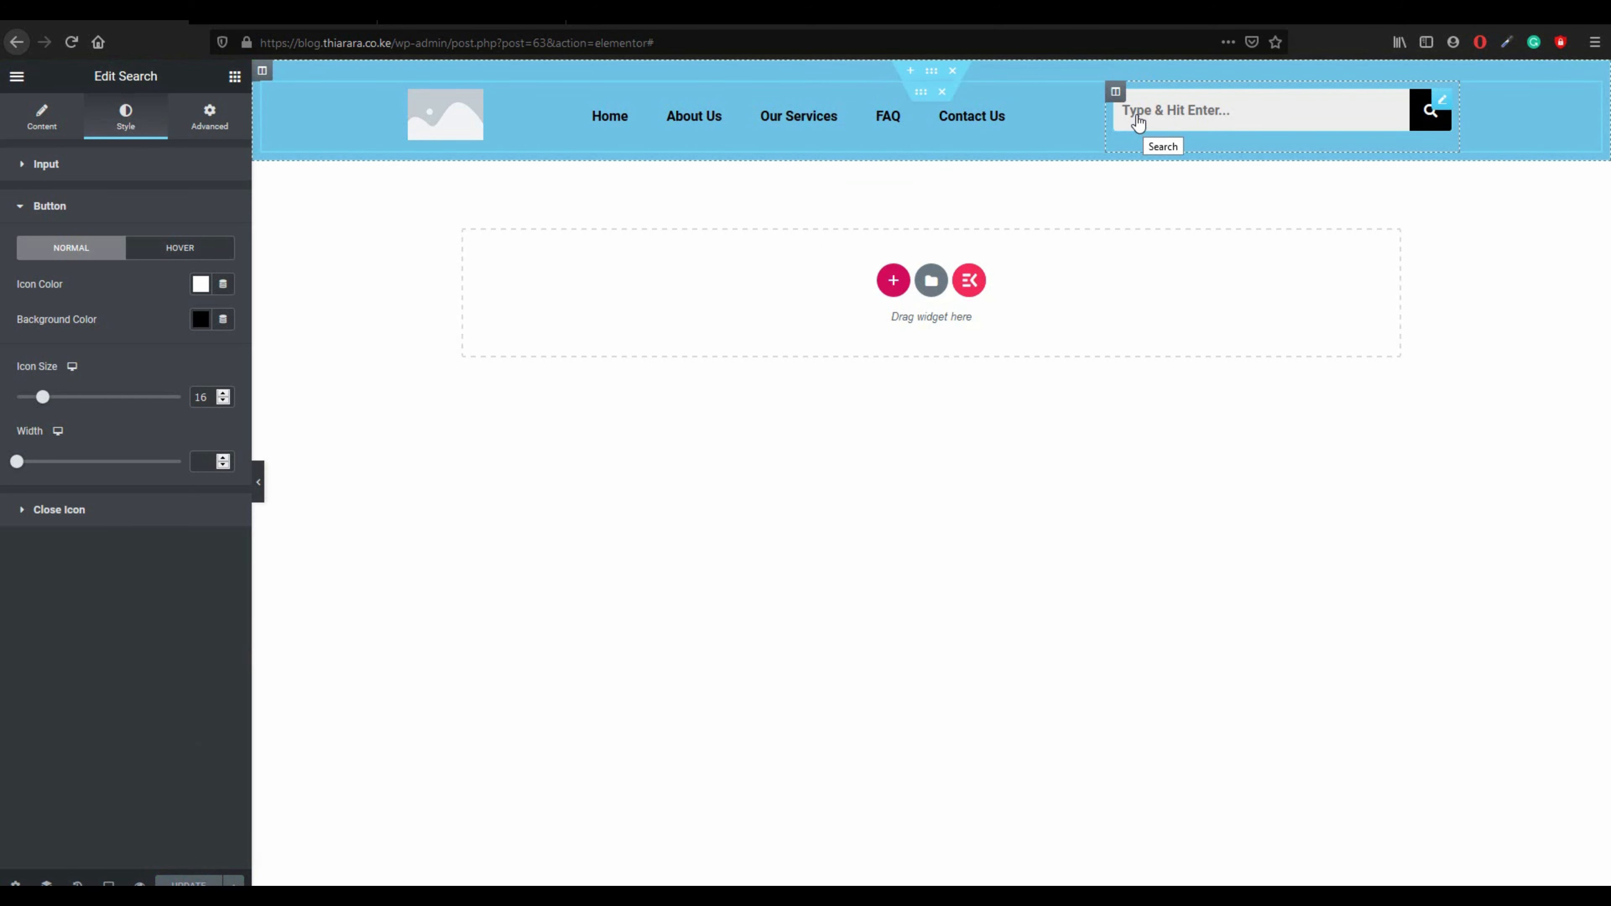
left_click(17, 77)
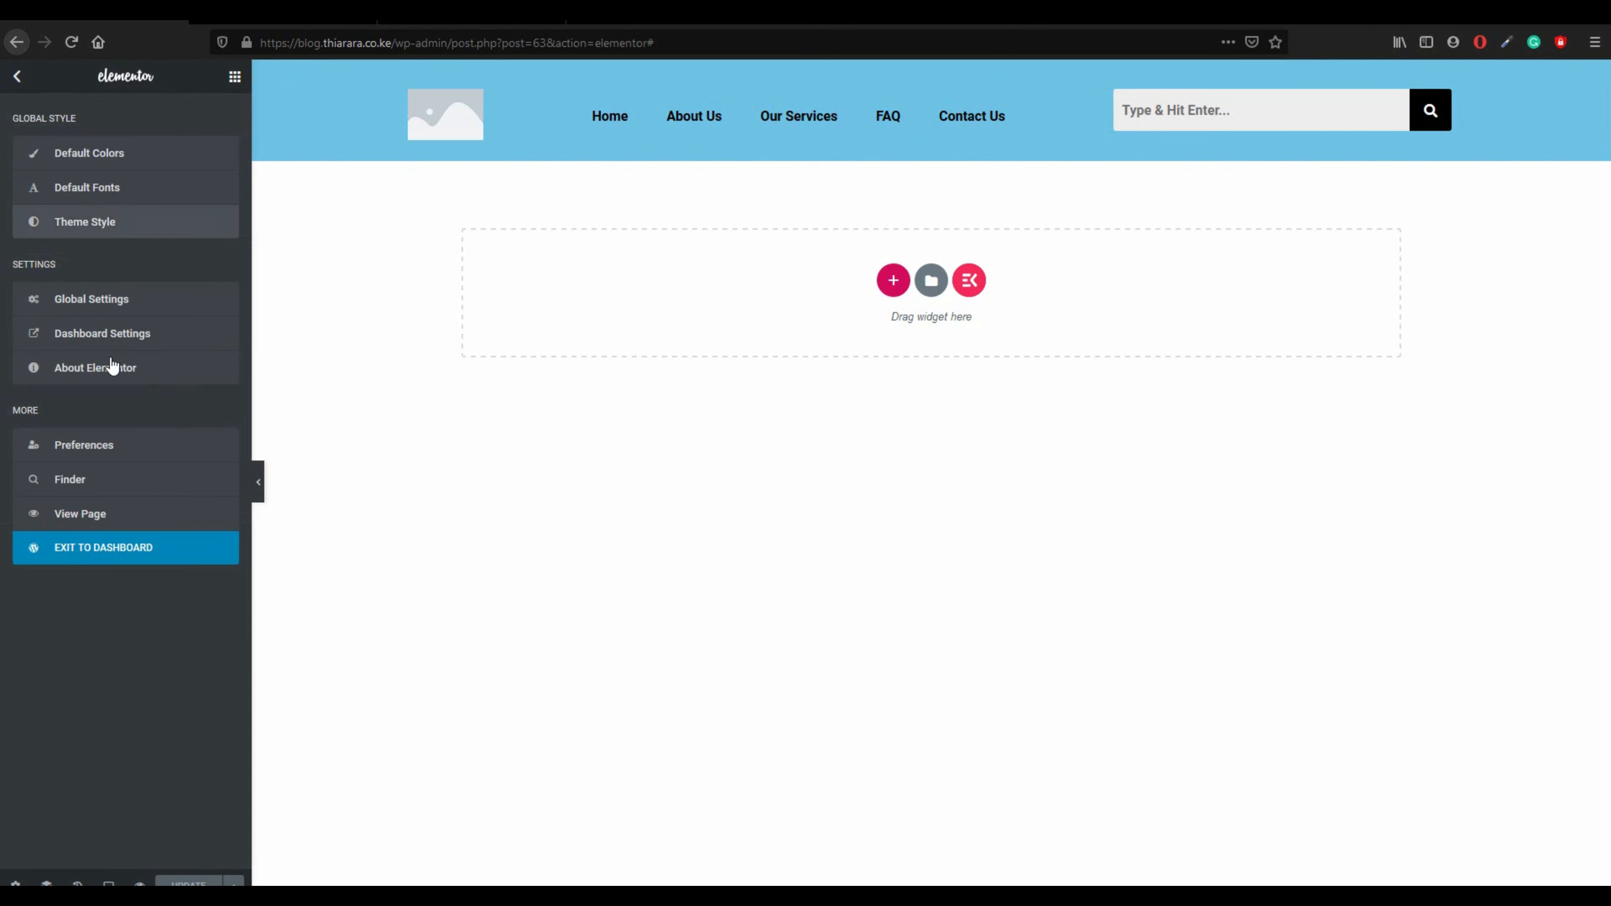
left_click(131, 547)
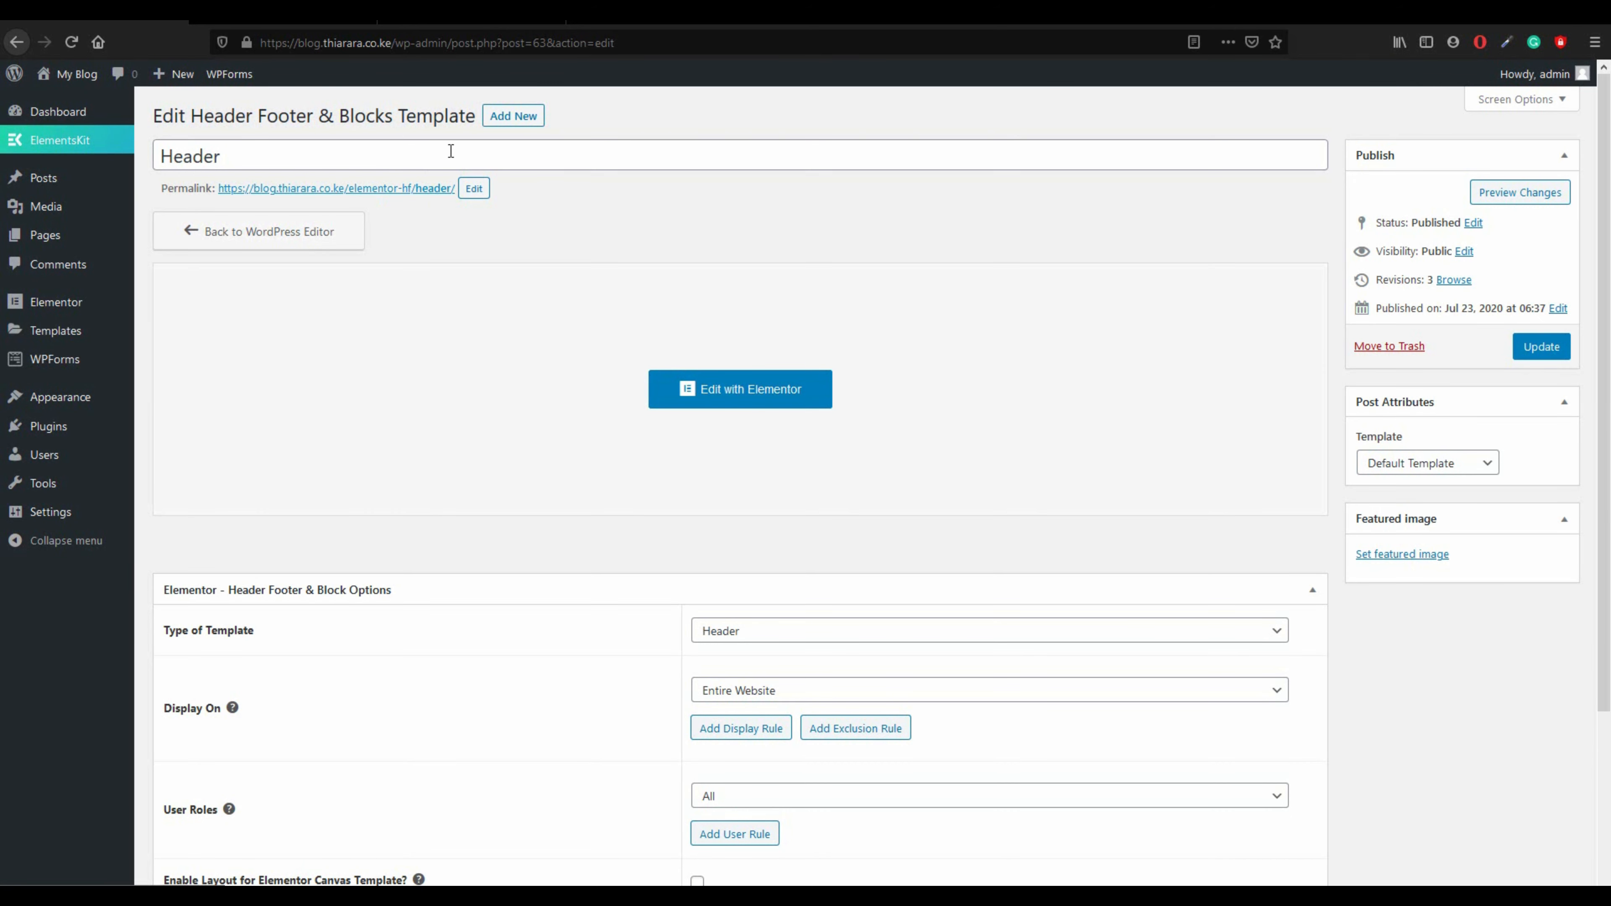
- Add a new header/footer template titled "footer" with the template type Footer
left_click(515, 118)
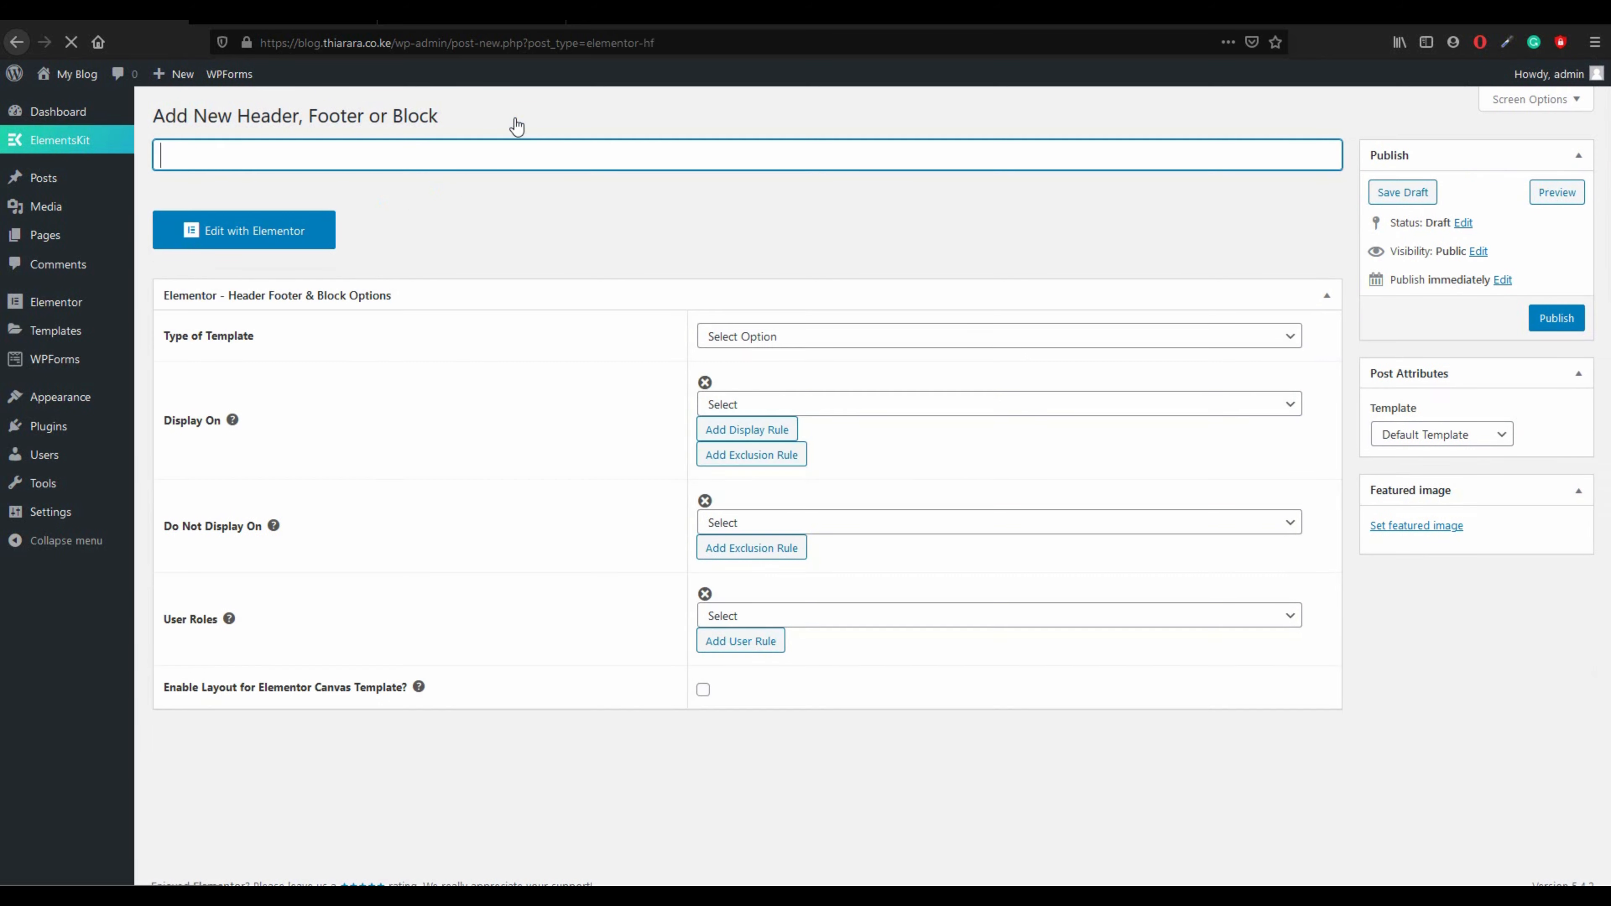
type("f")
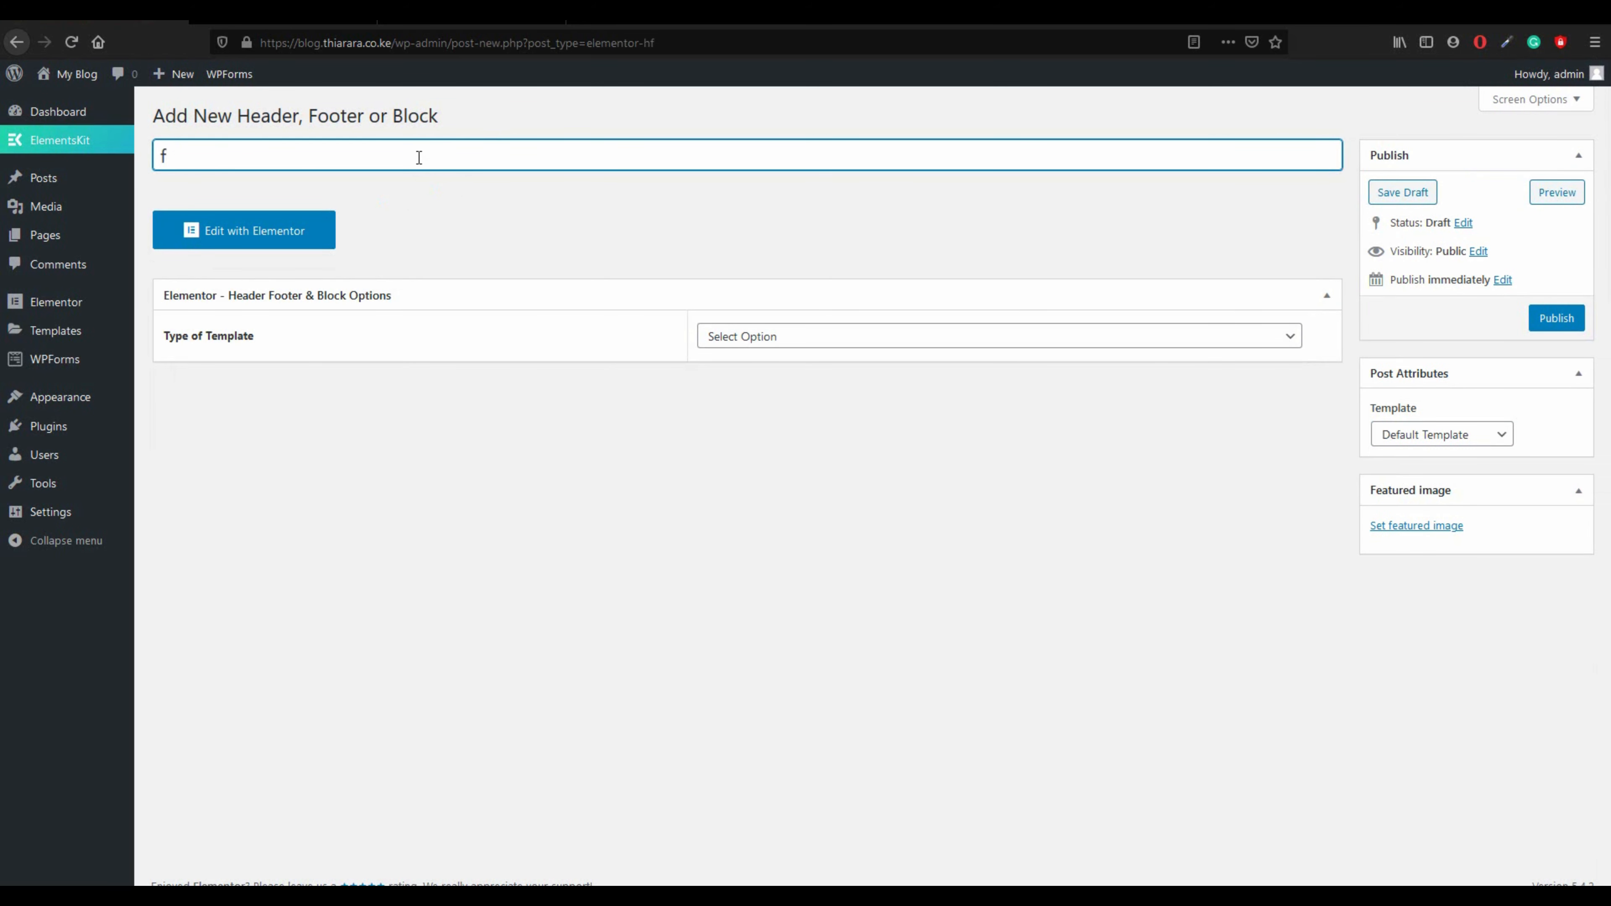
type("ooter")
left_click(714, 327)
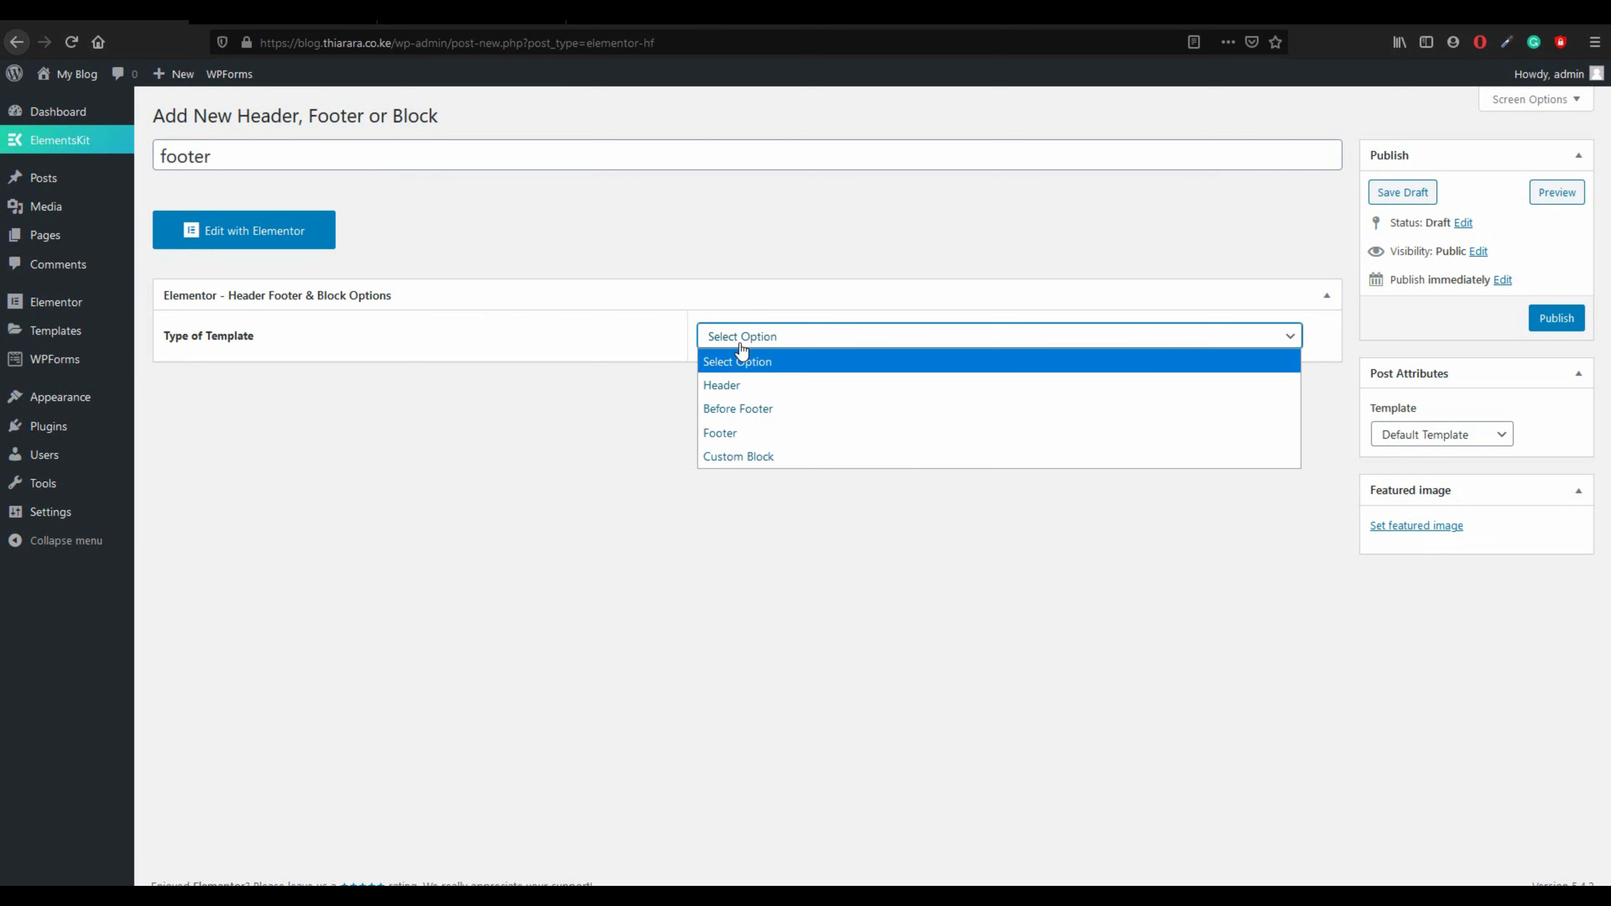
left_click(732, 432)
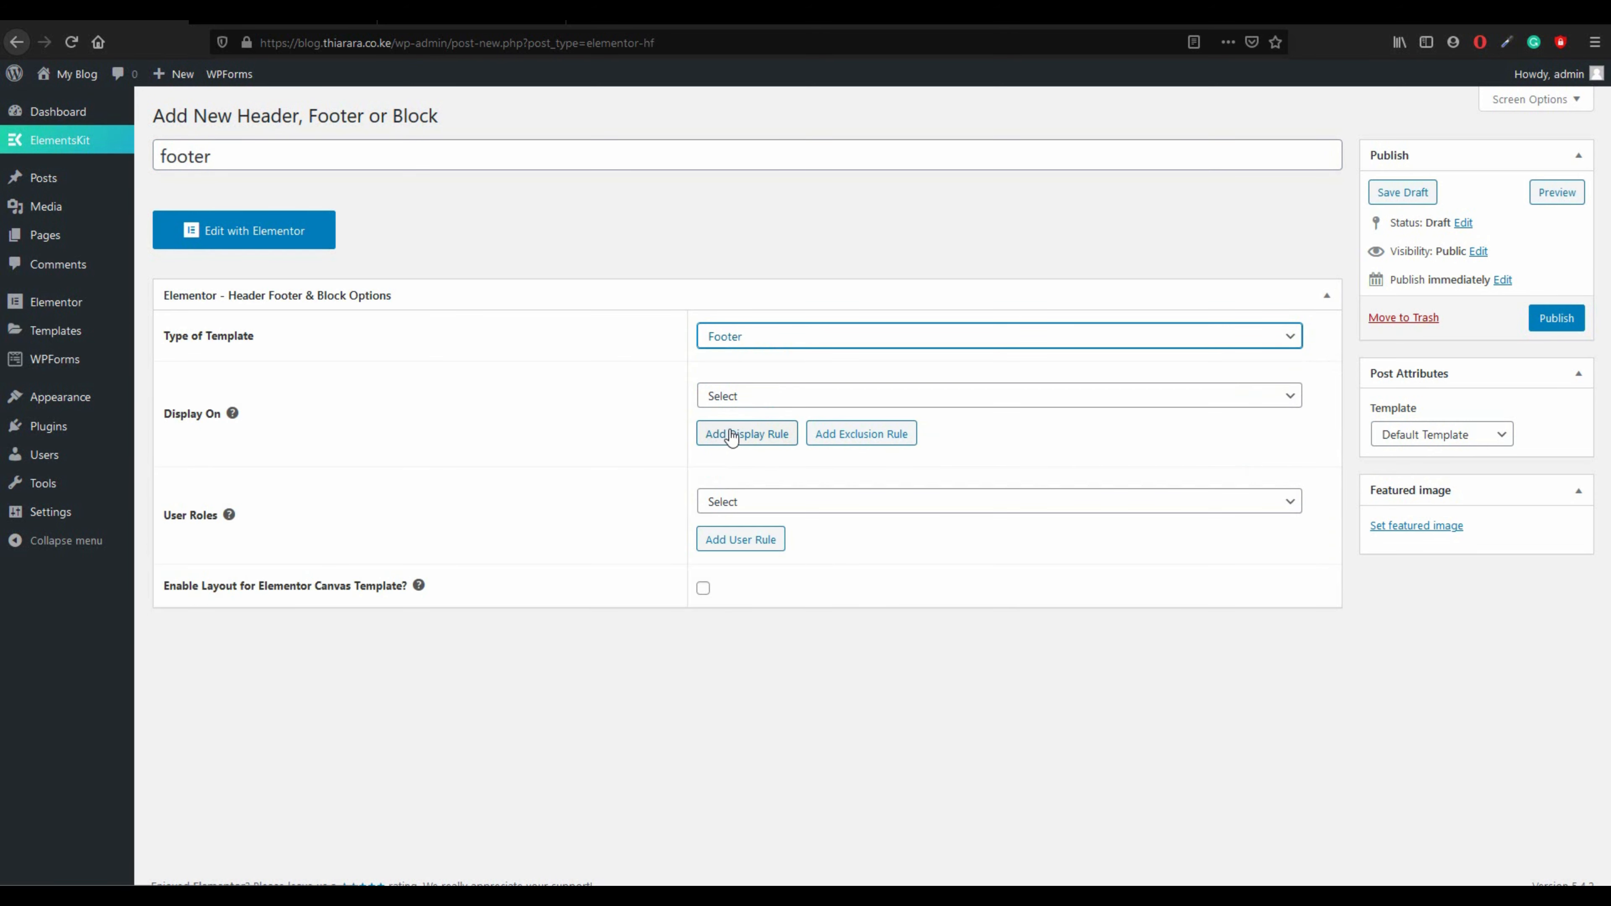
- Display the footer template on the Entire Website for All user roles and publish it
left_click(764, 398)
left_click(764, 466)
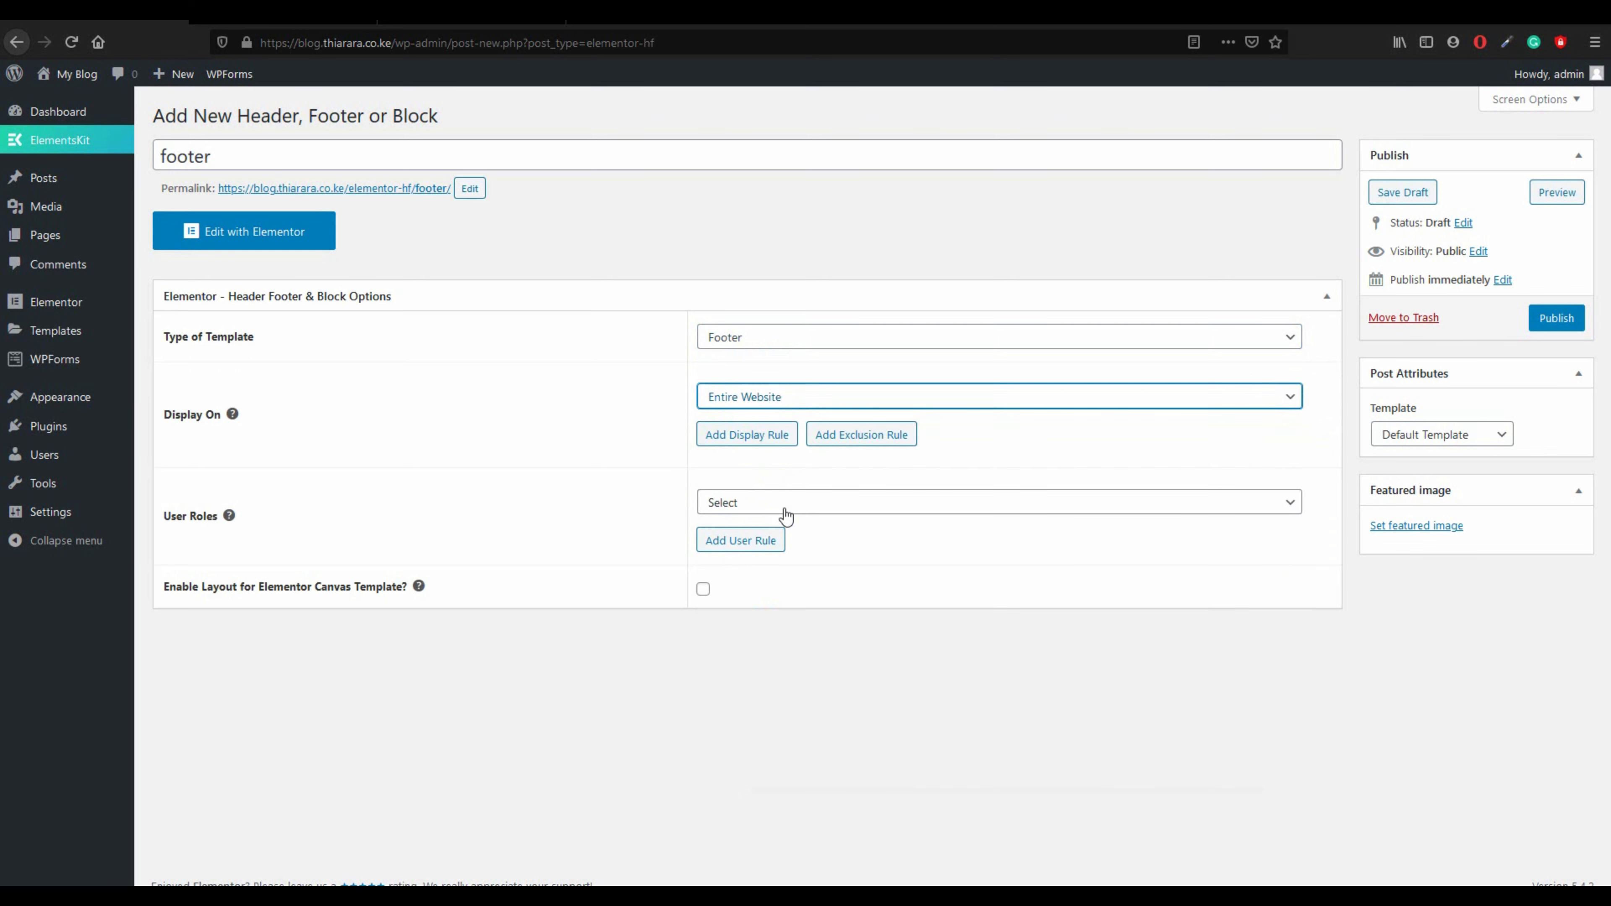
left_click(782, 504)
left_click(780, 572)
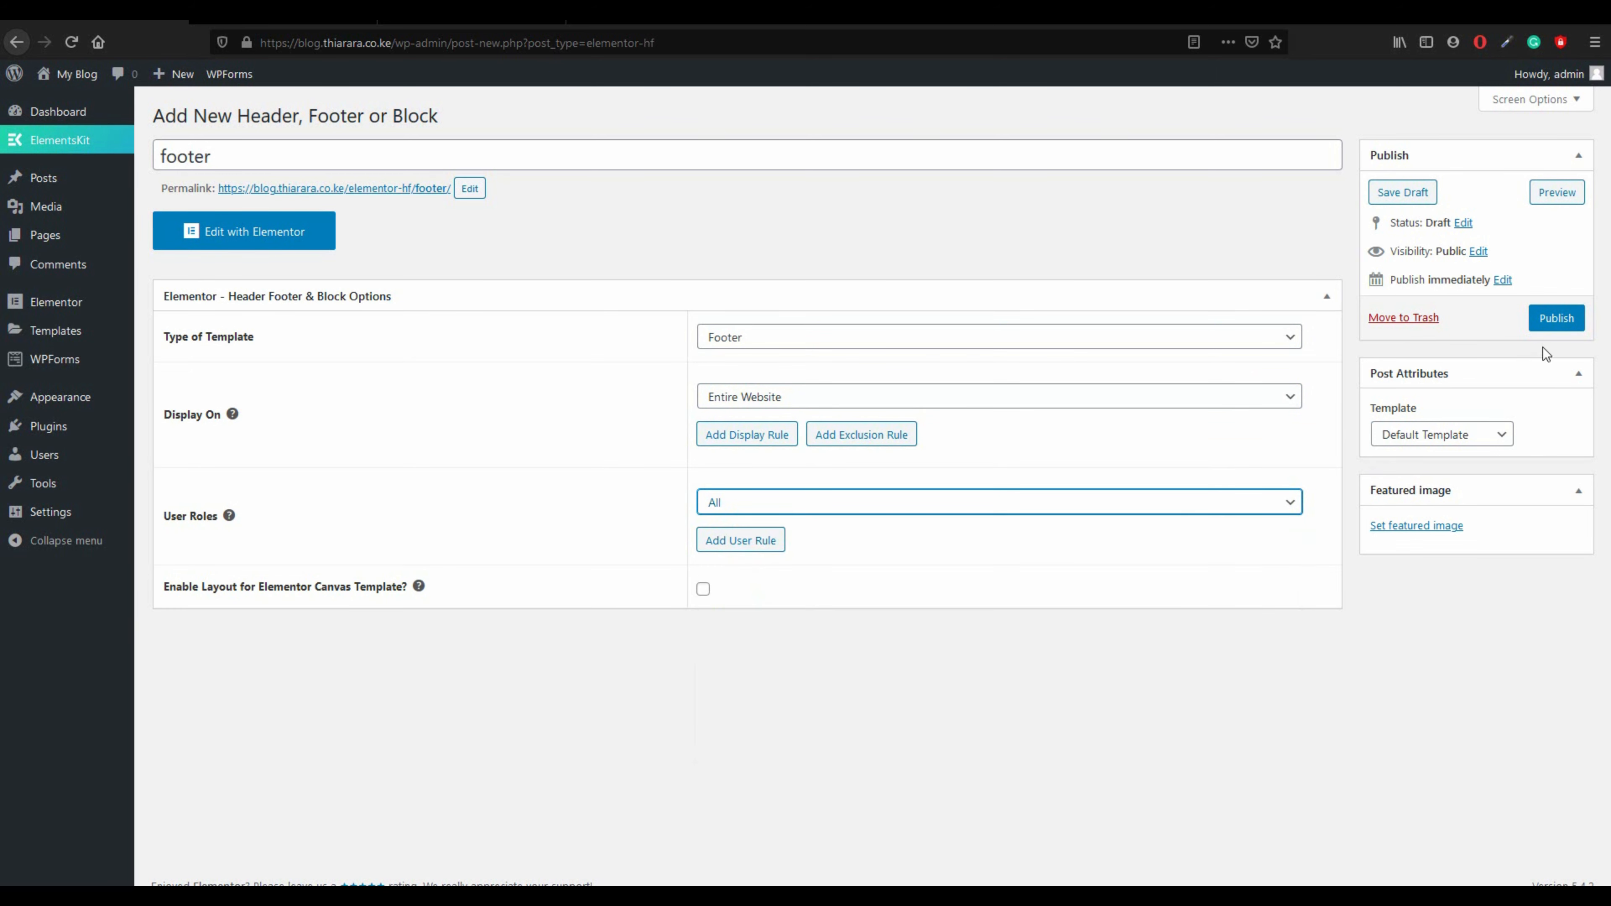
left_click(1557, 318)
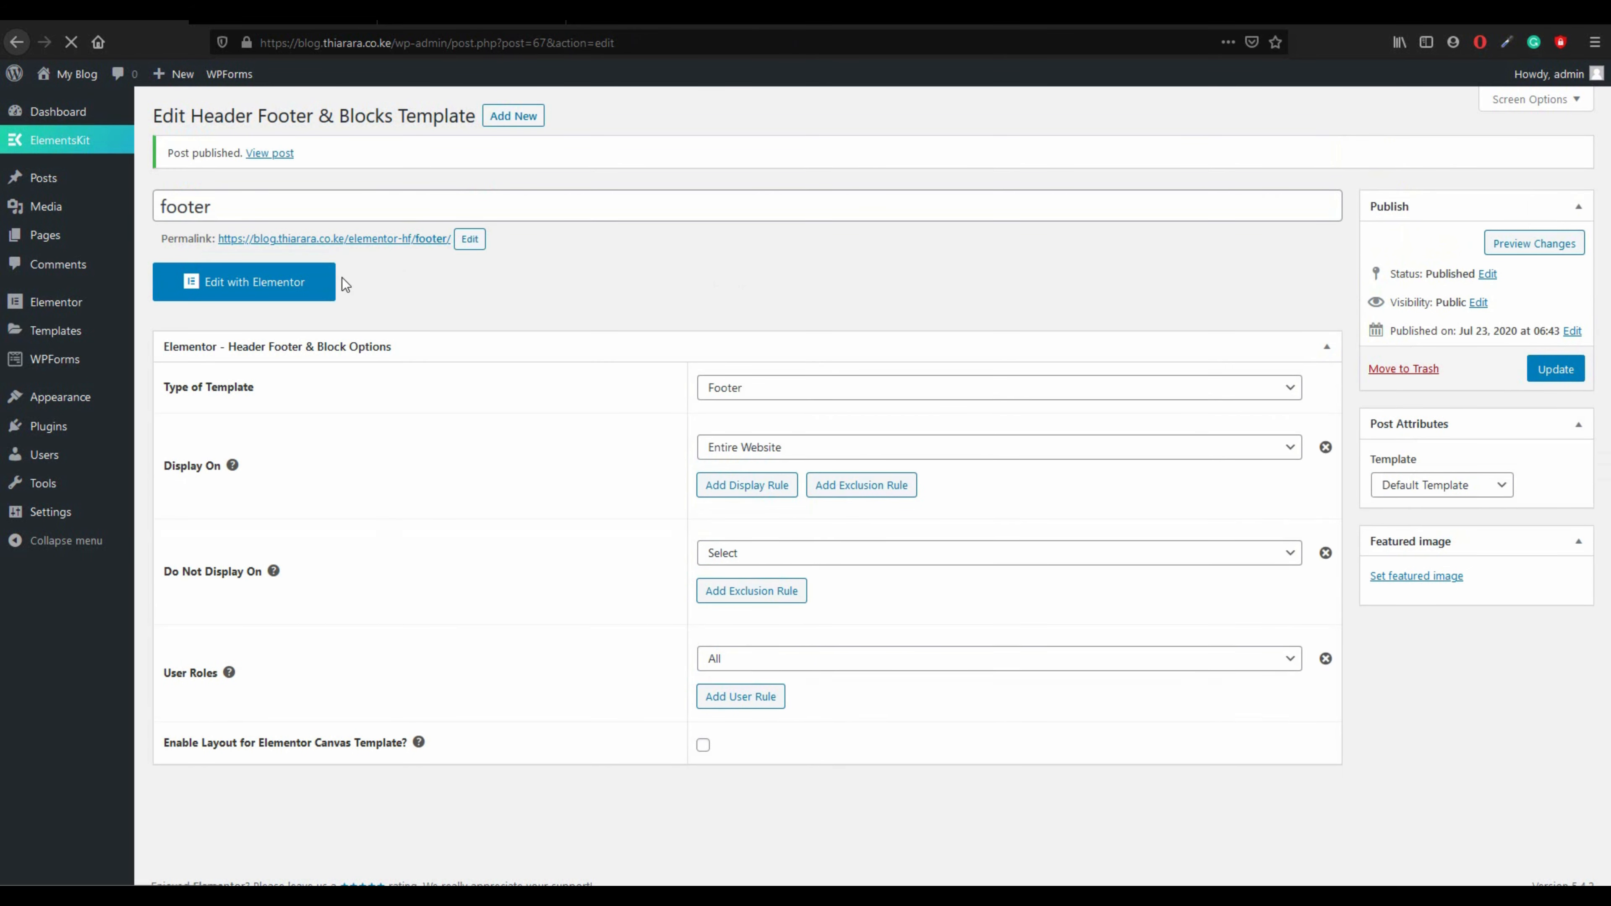
- Open the footer template in the Elementor editor and add a single-column section
left_click(261, 289)
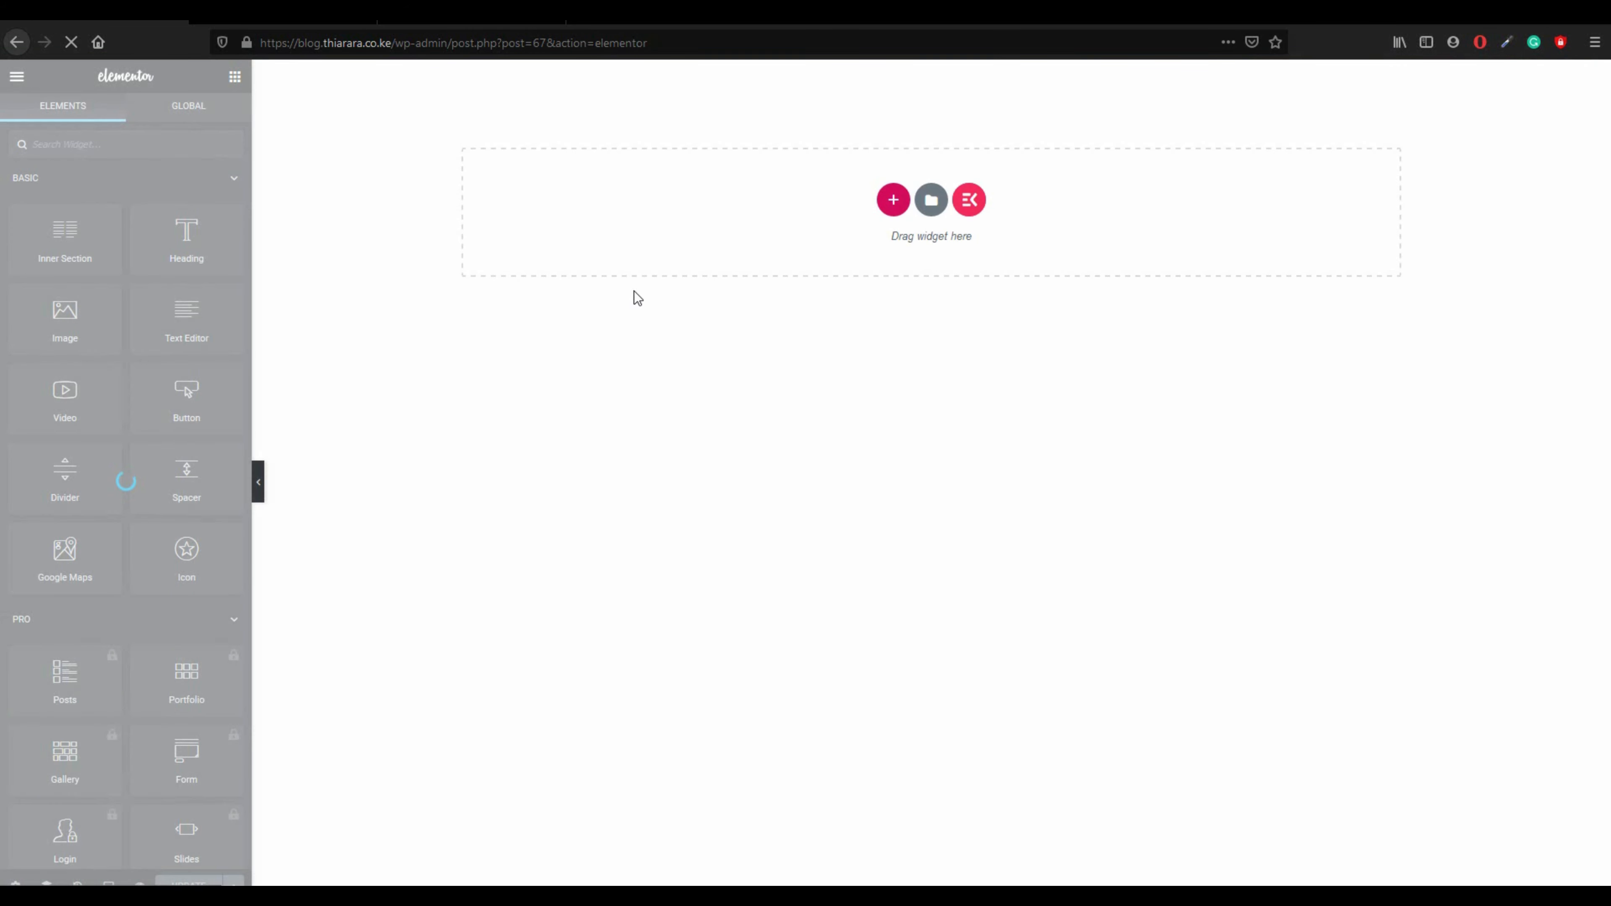
left_click(893, 203)
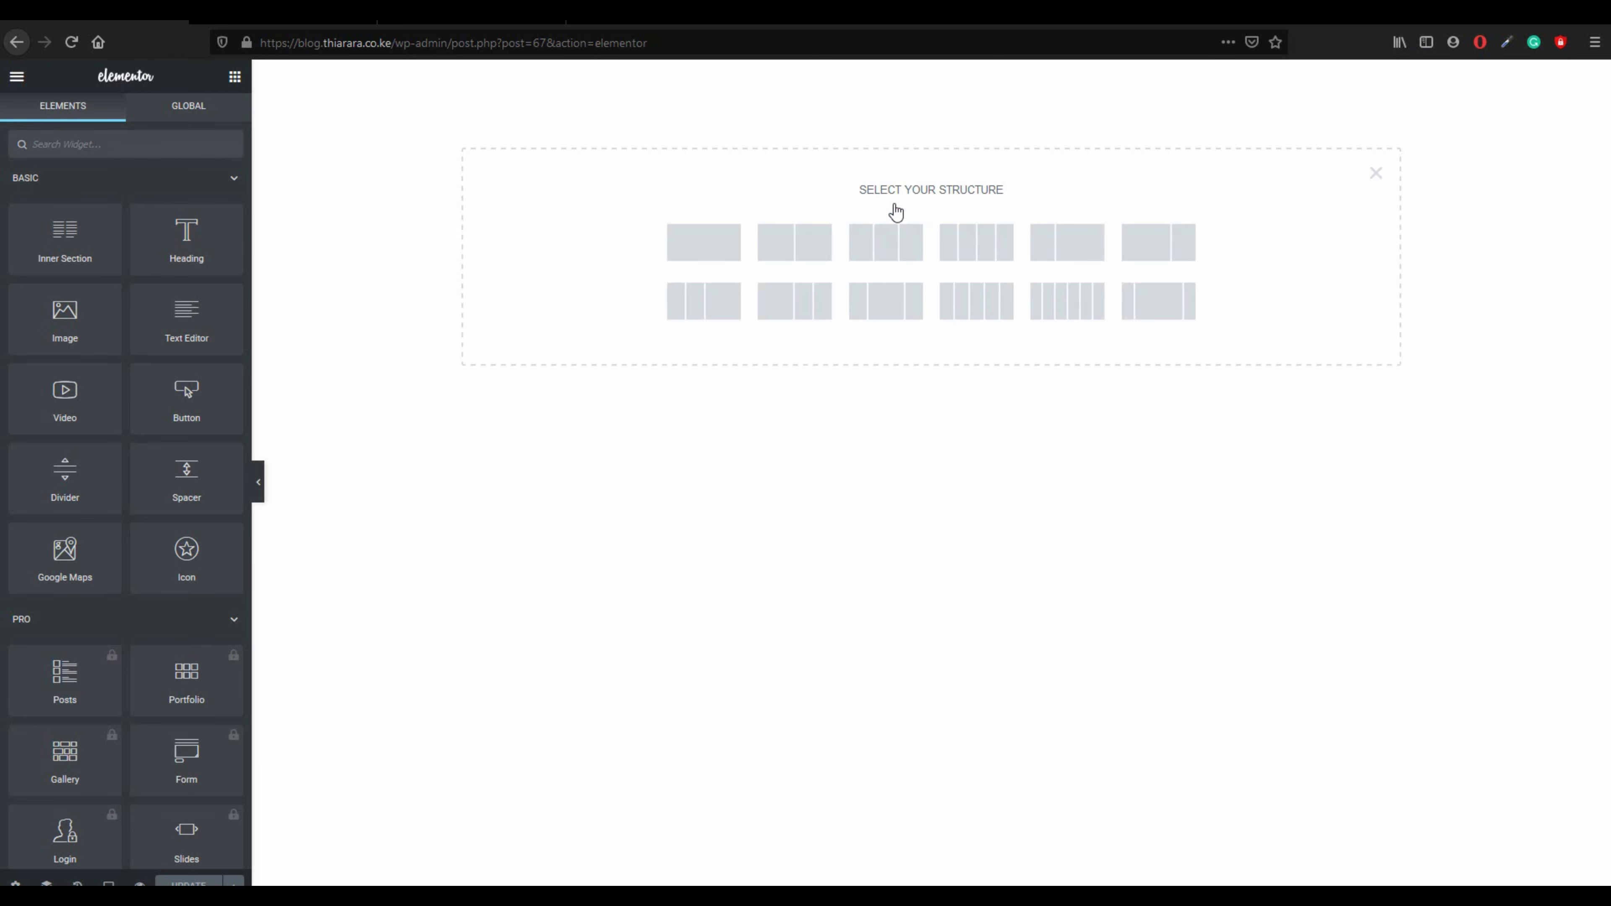
left_click(715, 254)
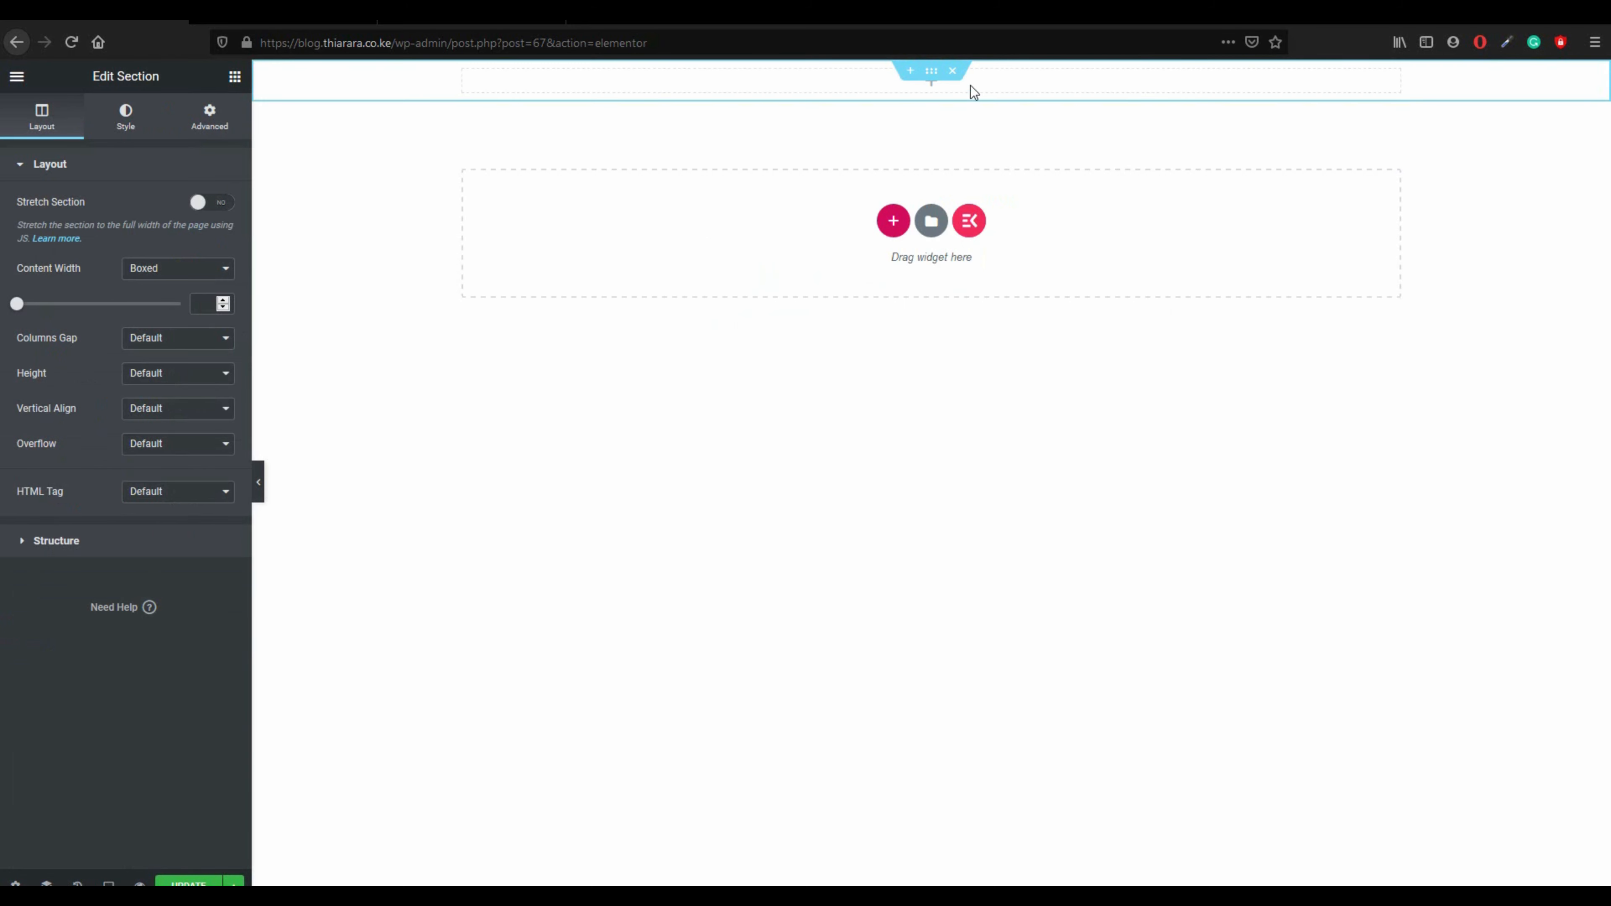
mouse_move(931, 75)
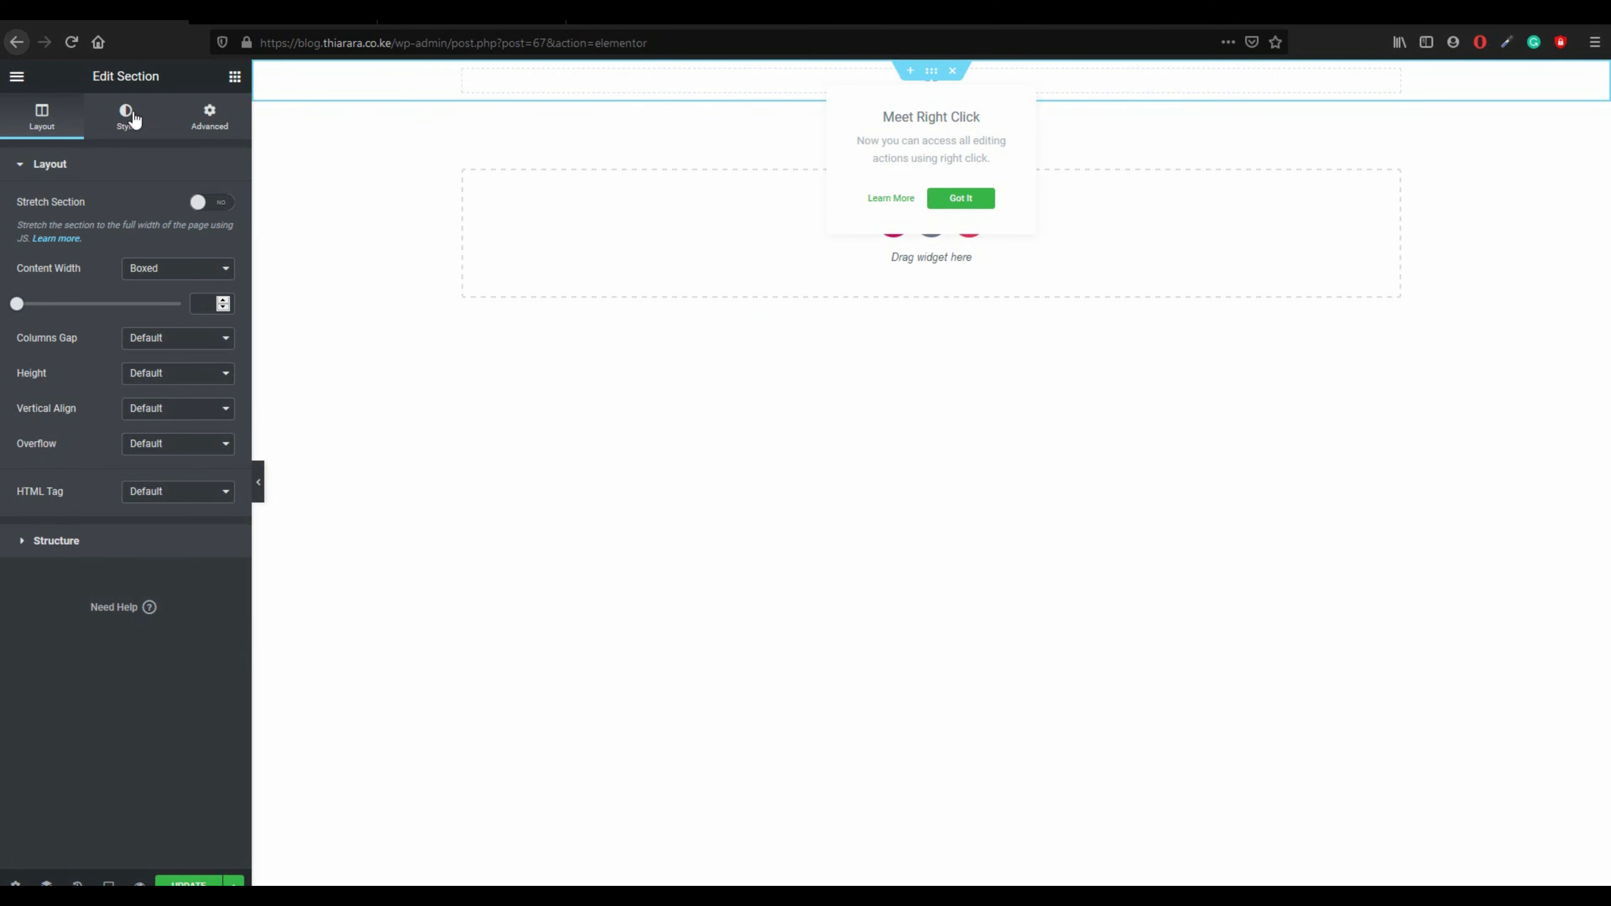
- Give the footer section a classic background in light blue #6EC1E4
left_click(127, 133)
left_click(156, 244)
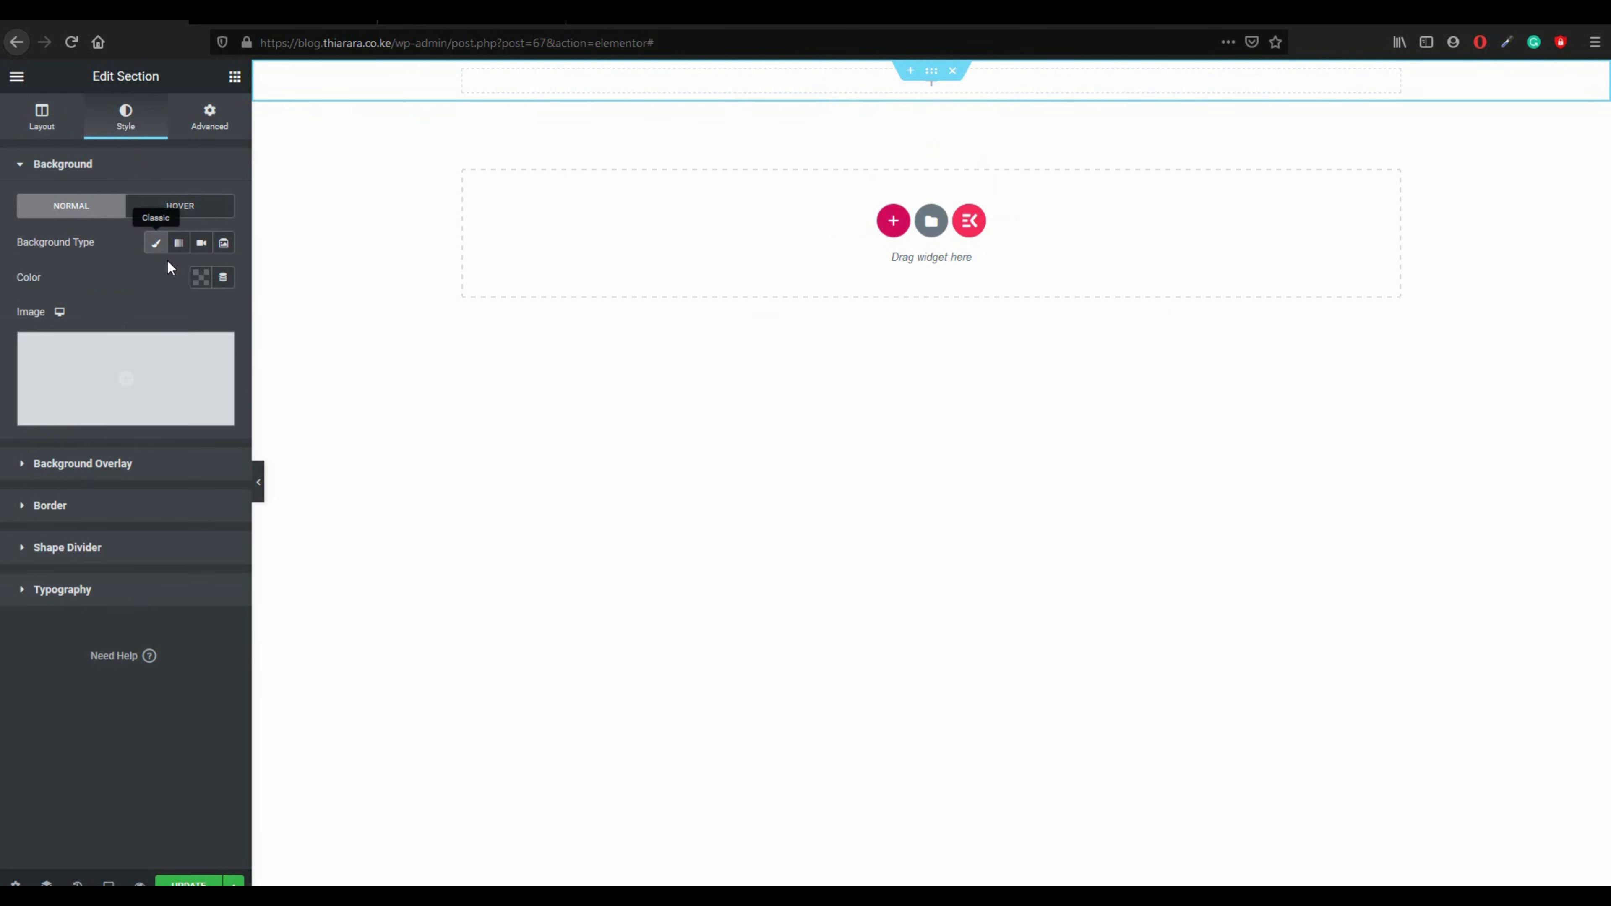
left_click(199, 277)
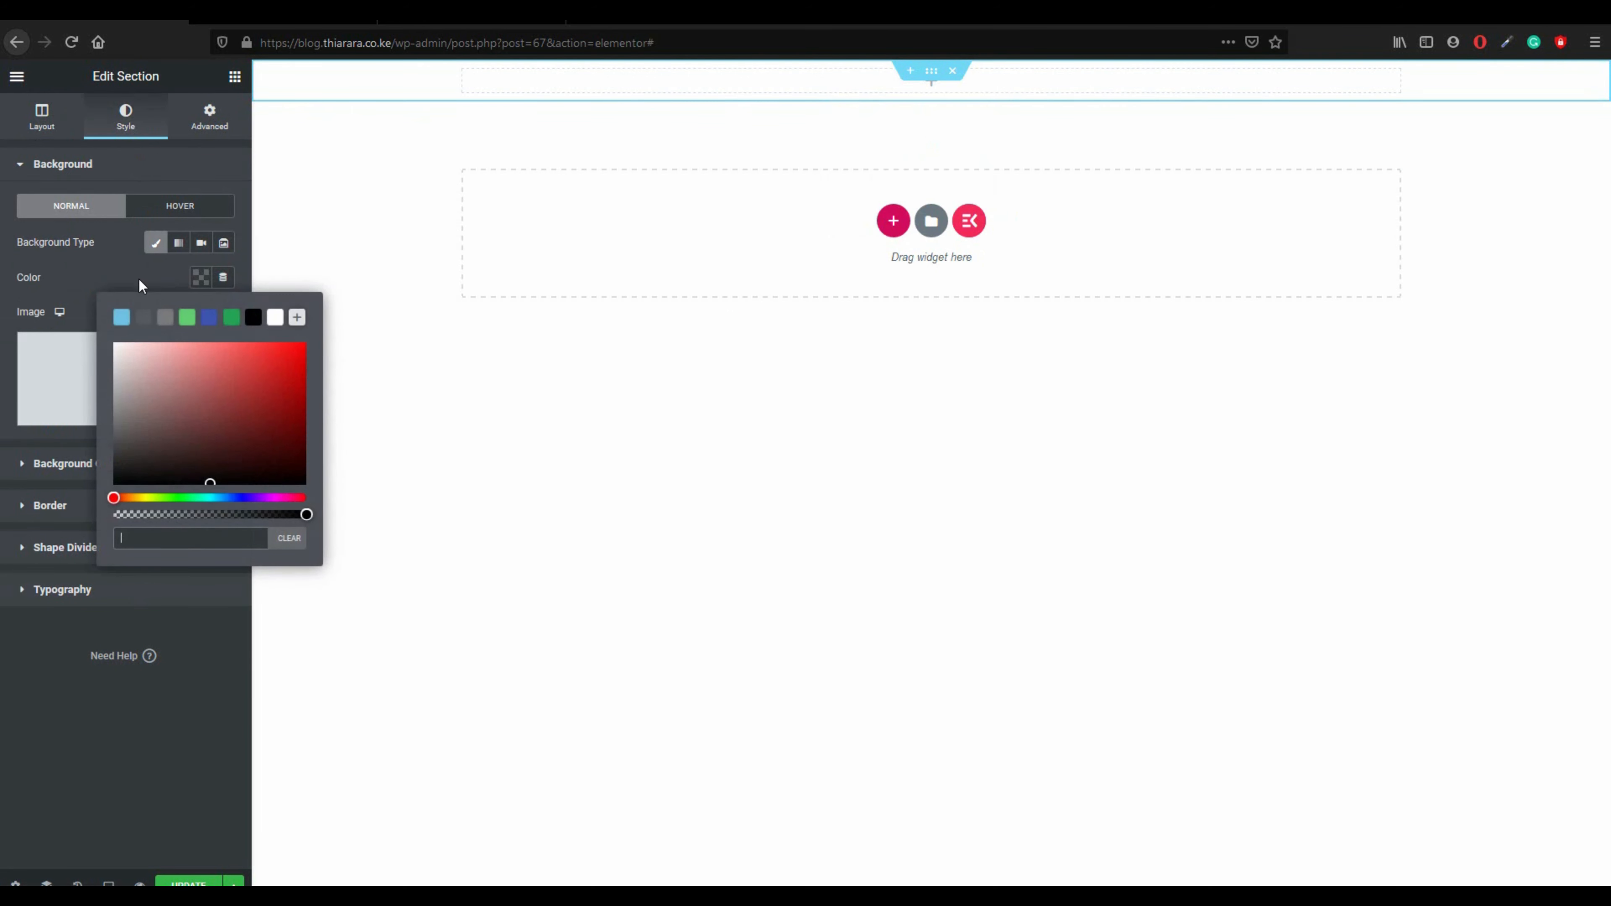
left_click(121, 318)
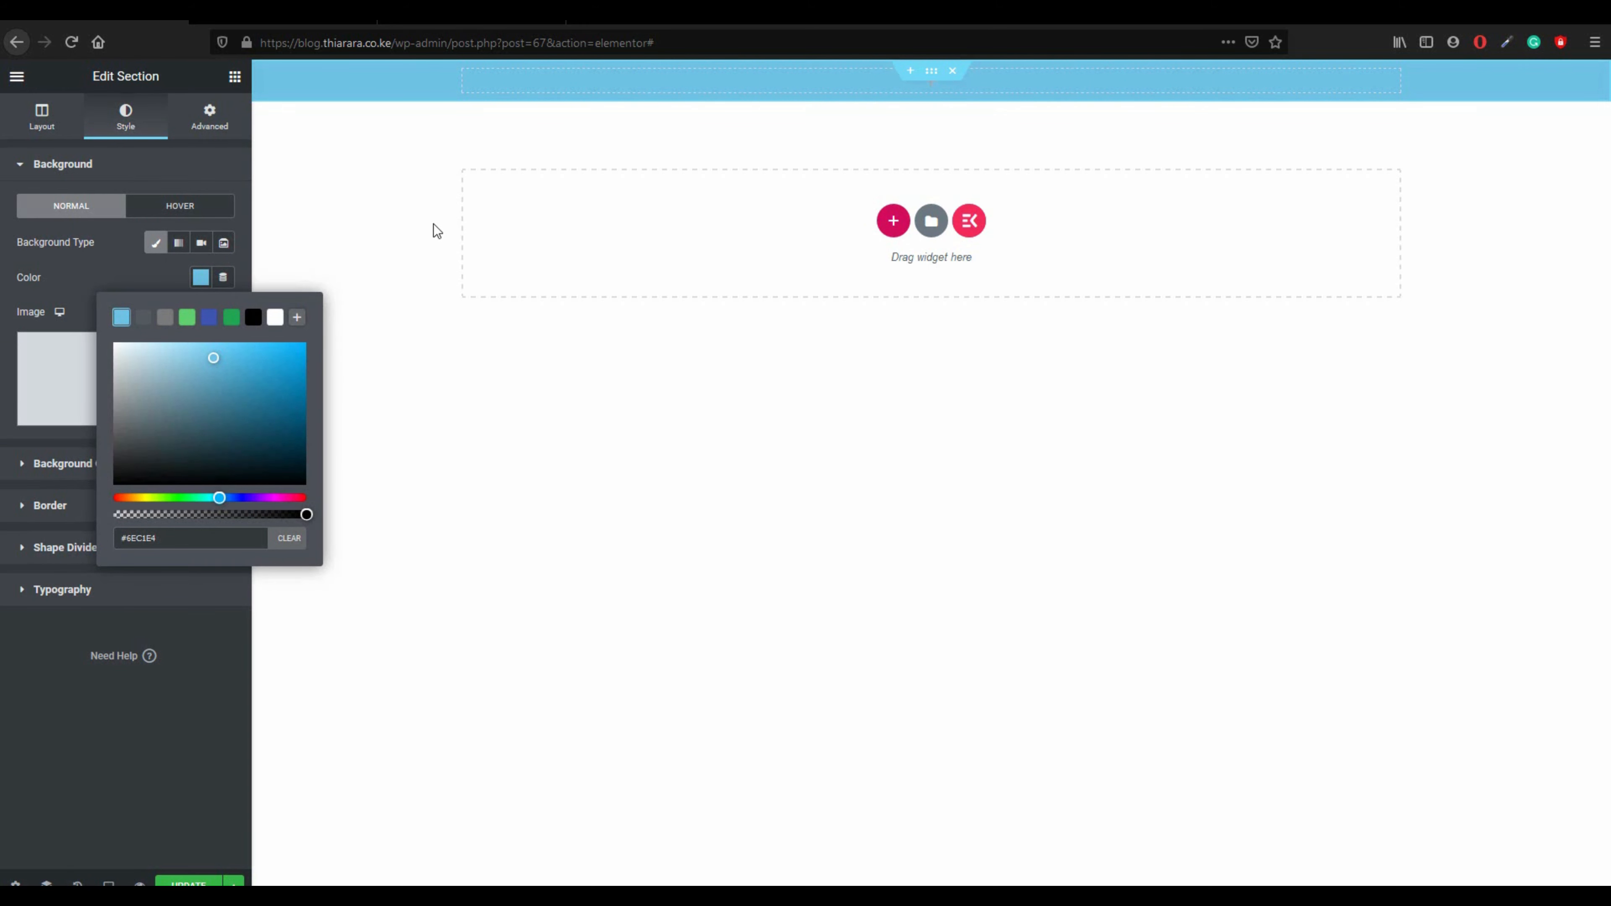
- Stretch the footer section and set its content width to Full Width
left_click(46, 115)
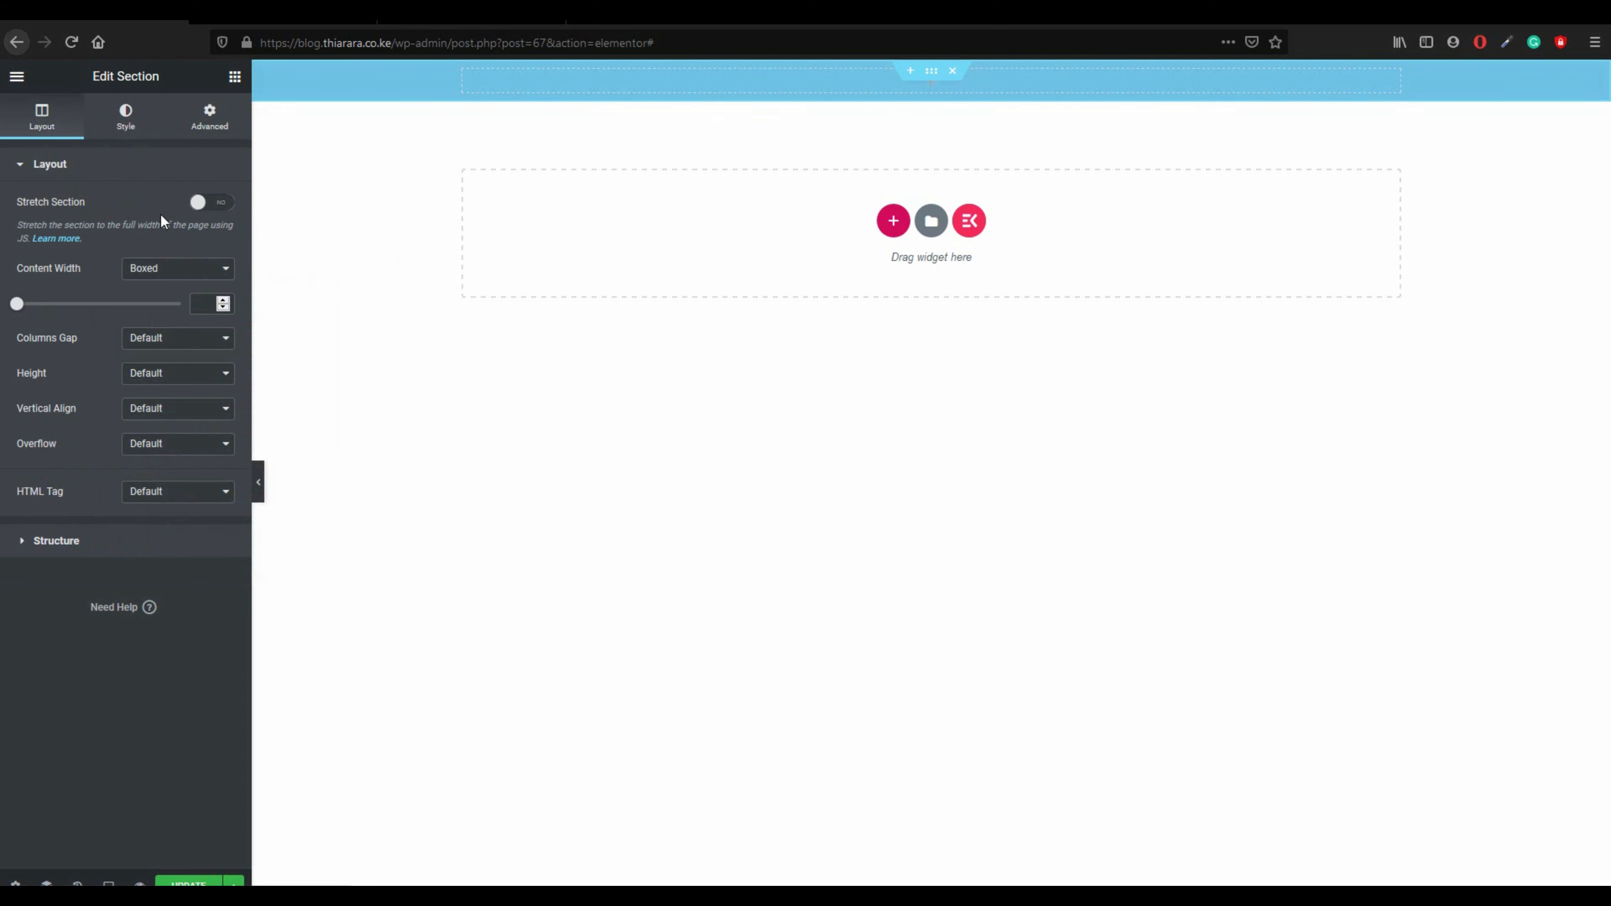
left_click(189, 268)
left_click(156, 308)
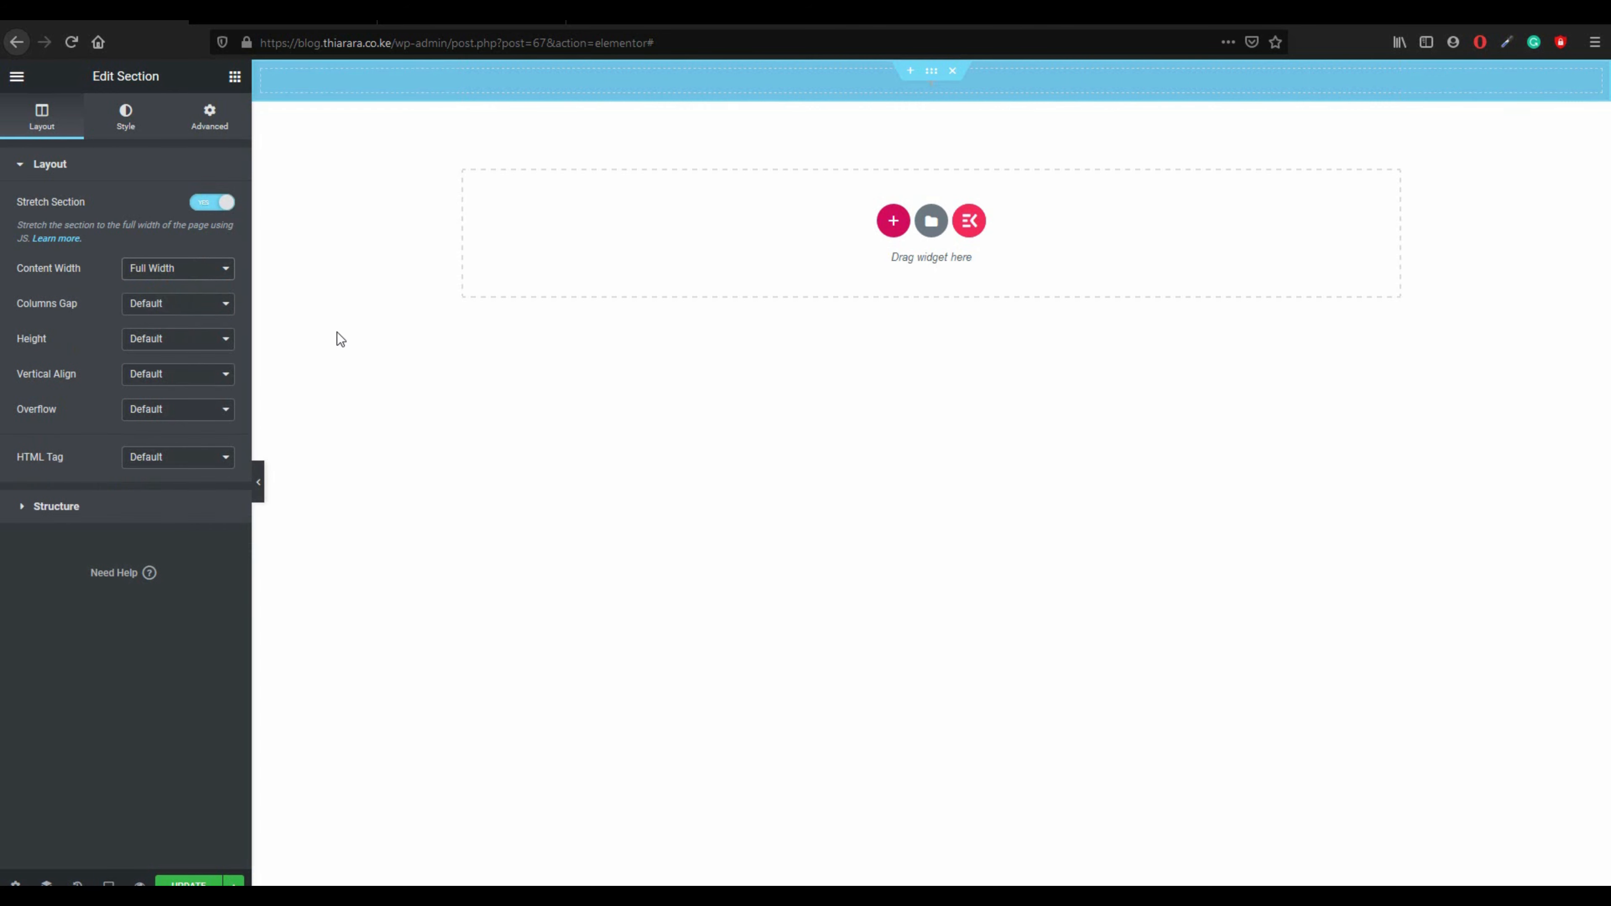
- Add a two-column inner section to the footer section and place a Copyright widget in its left column
left_click(236, 82)
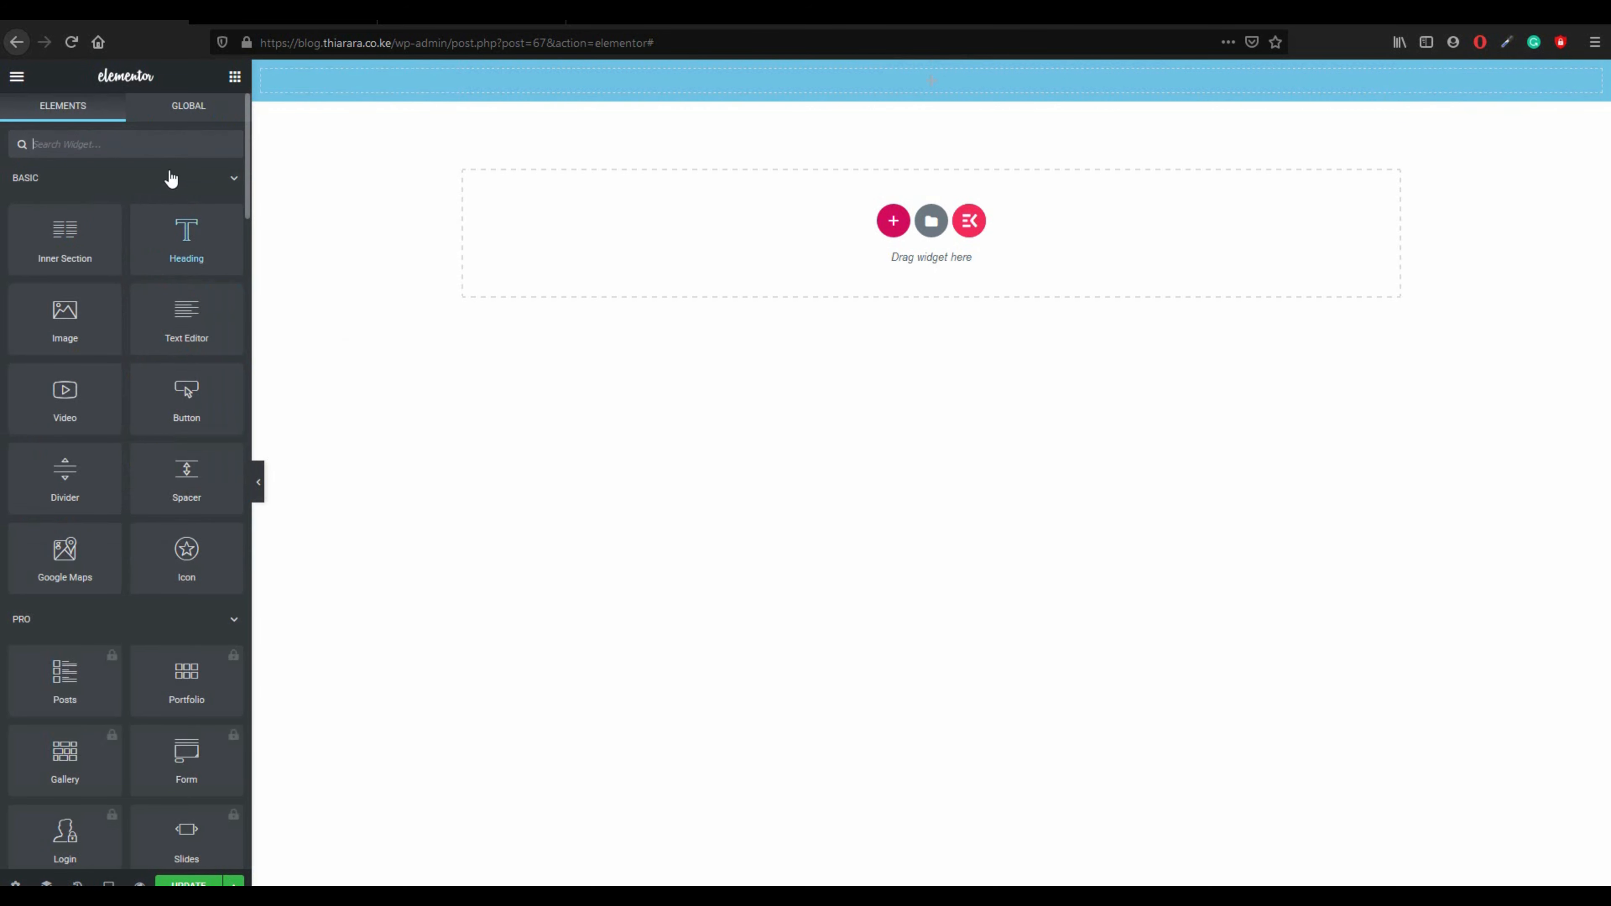
left_click_drag(85, 243, 620, 85)
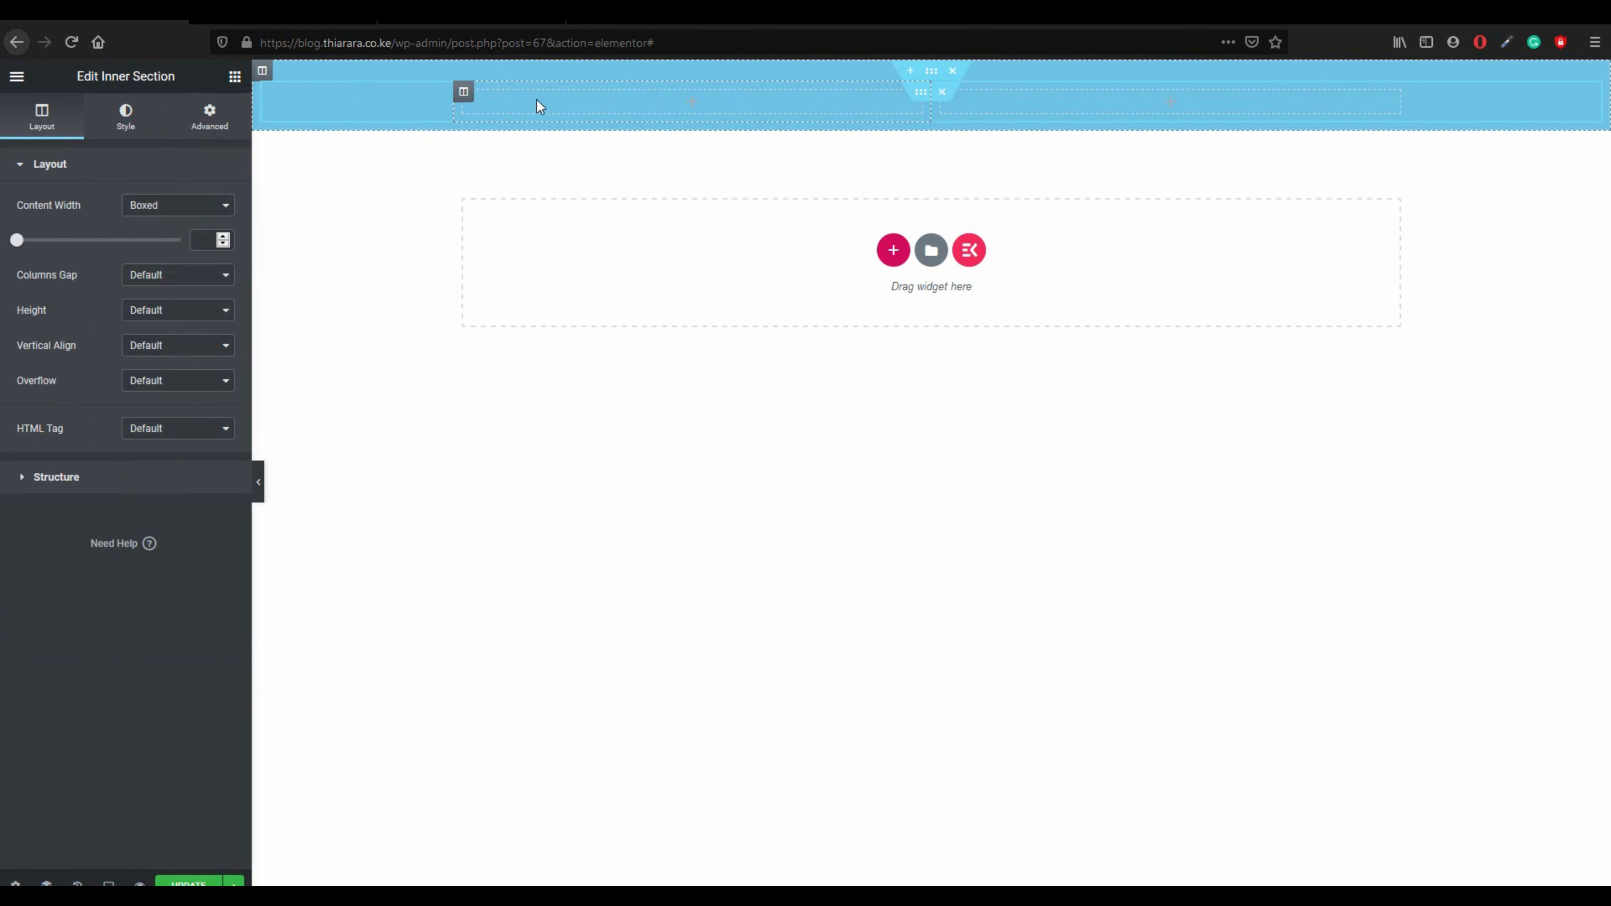
left_click(234, 81)
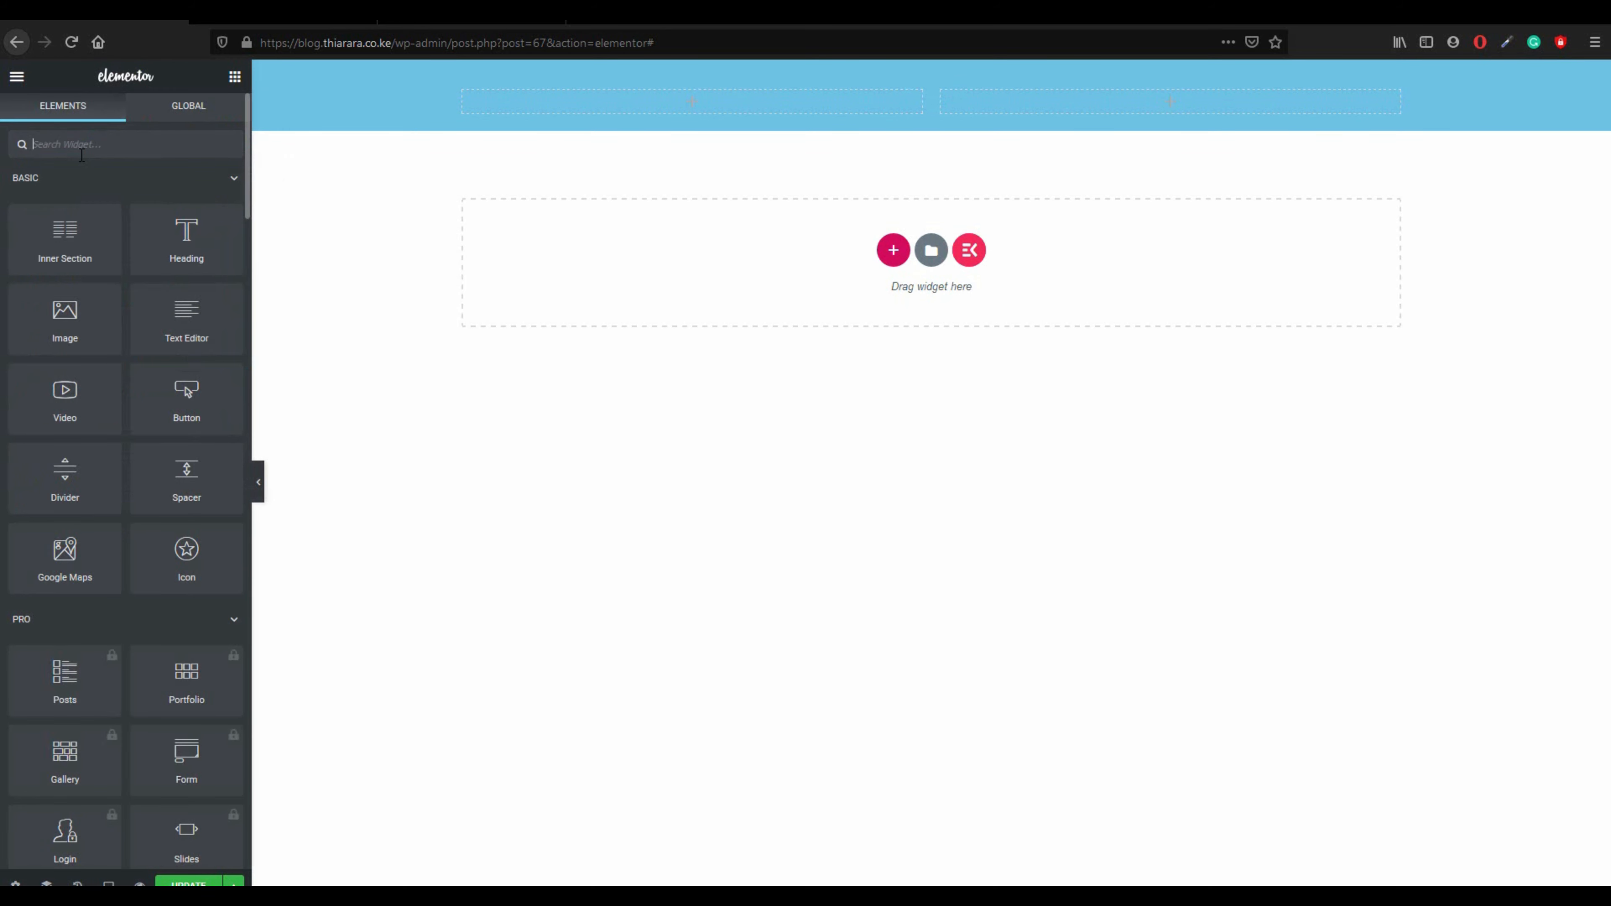
type("co")
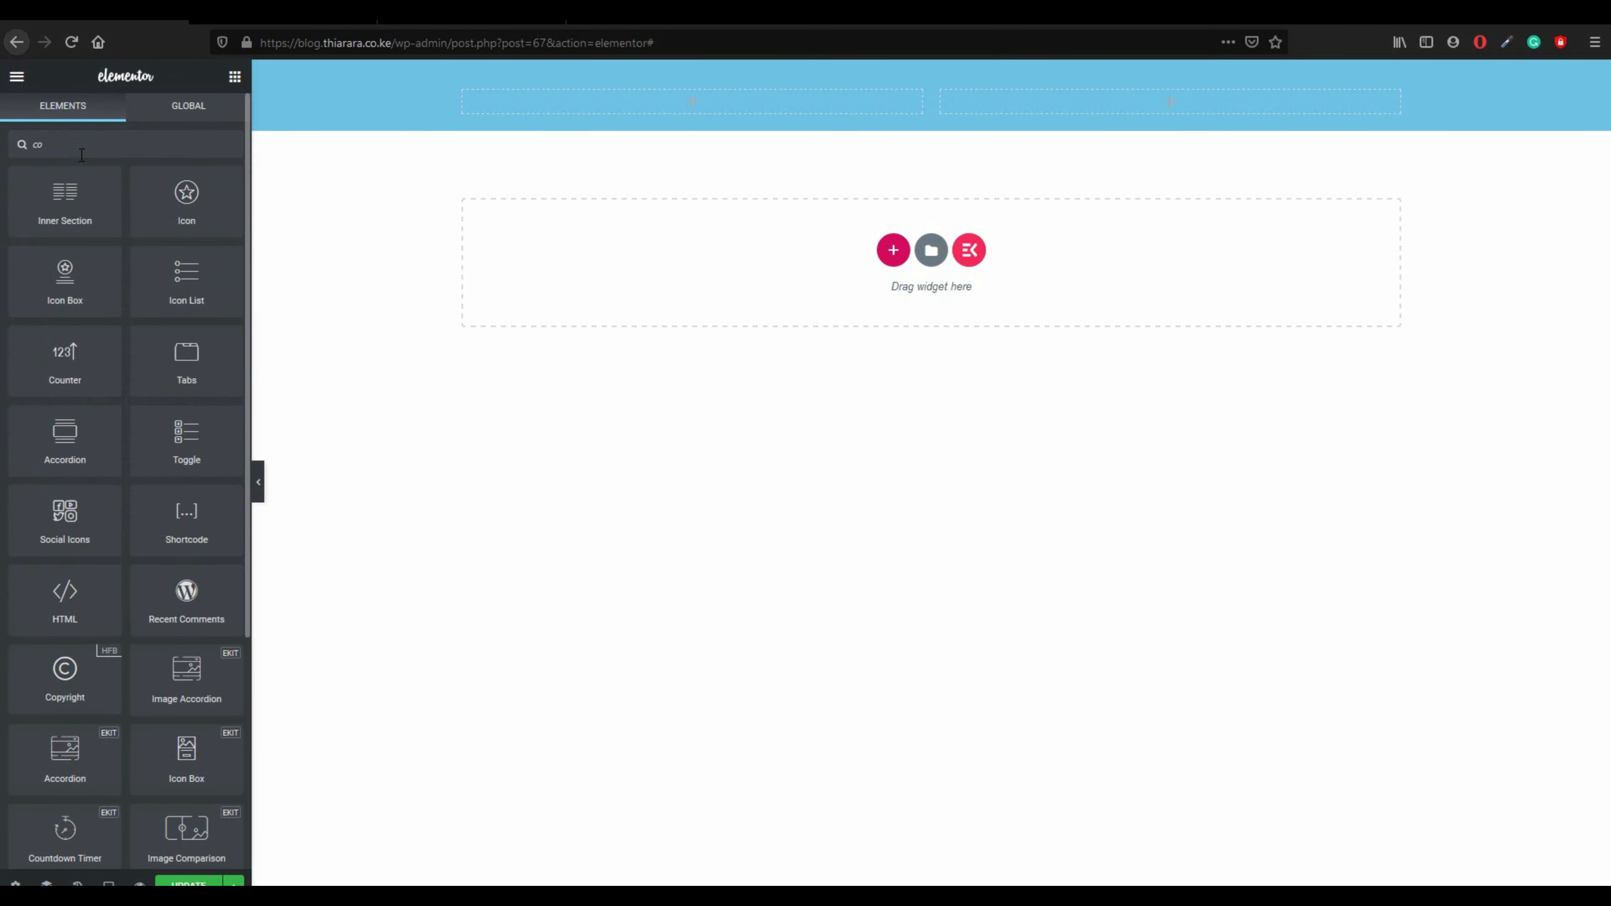
type("p")
left_click_drag(66, 189, 562, 97)
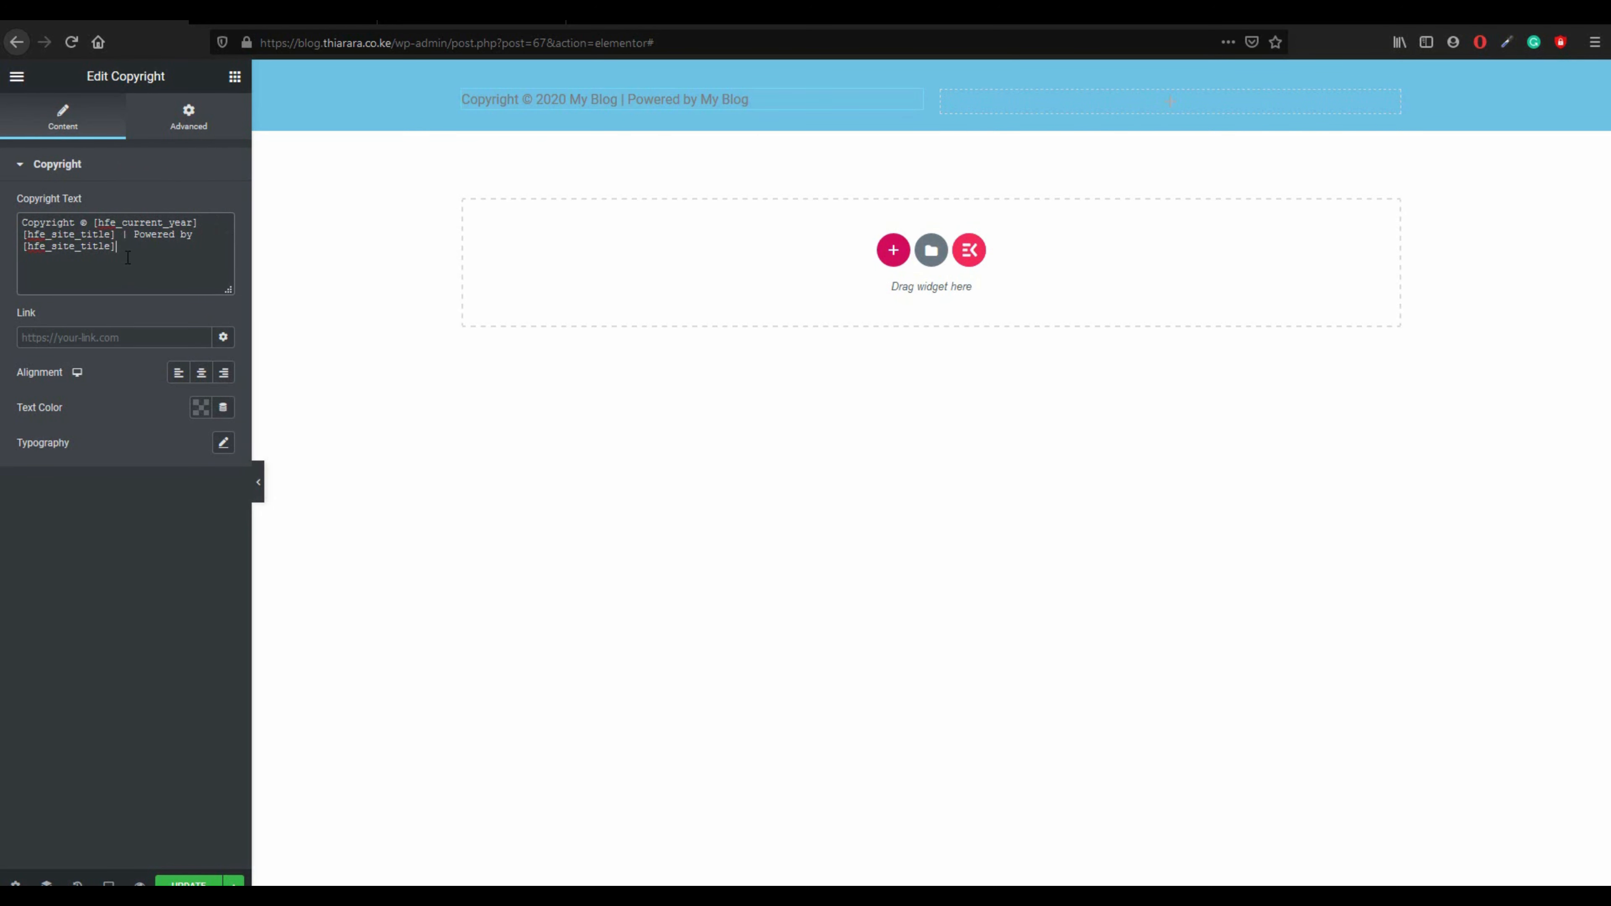
- Shorten the left copyright text to "Copyright © [hfe_current_year] [hfe_site_title]." and make it black and left-aligned
mouse_move(117, 246)
left_mouse_down()
mouse_move(73, 246)
mouse_move(107, 223)
mouse_move(129, 235)
left_mouse_up()
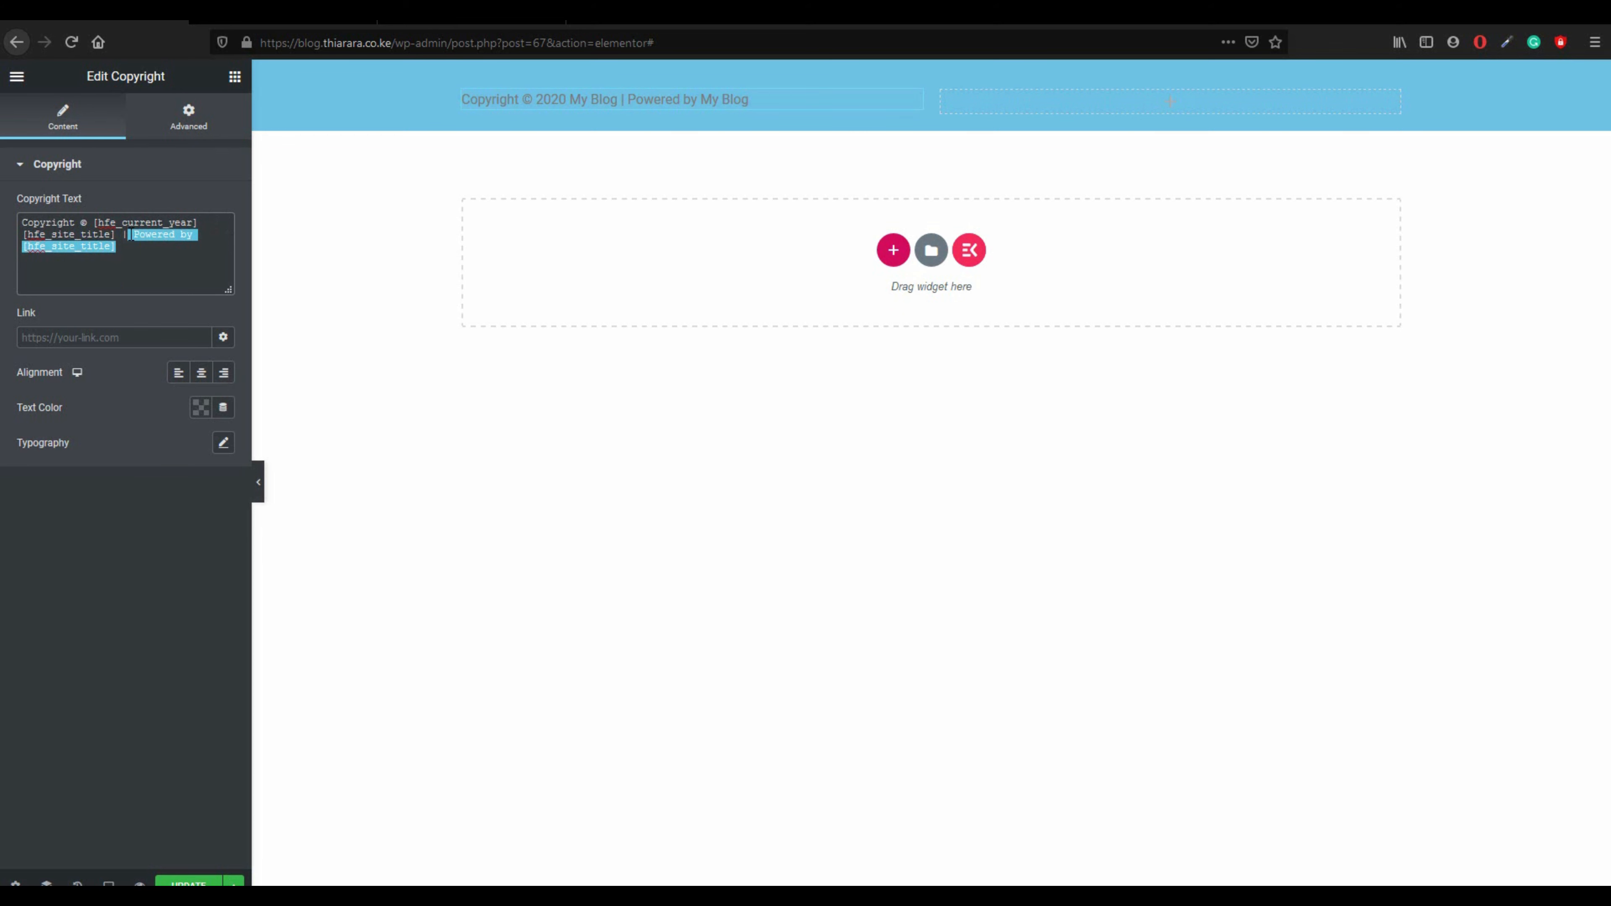
key("BackSpace")
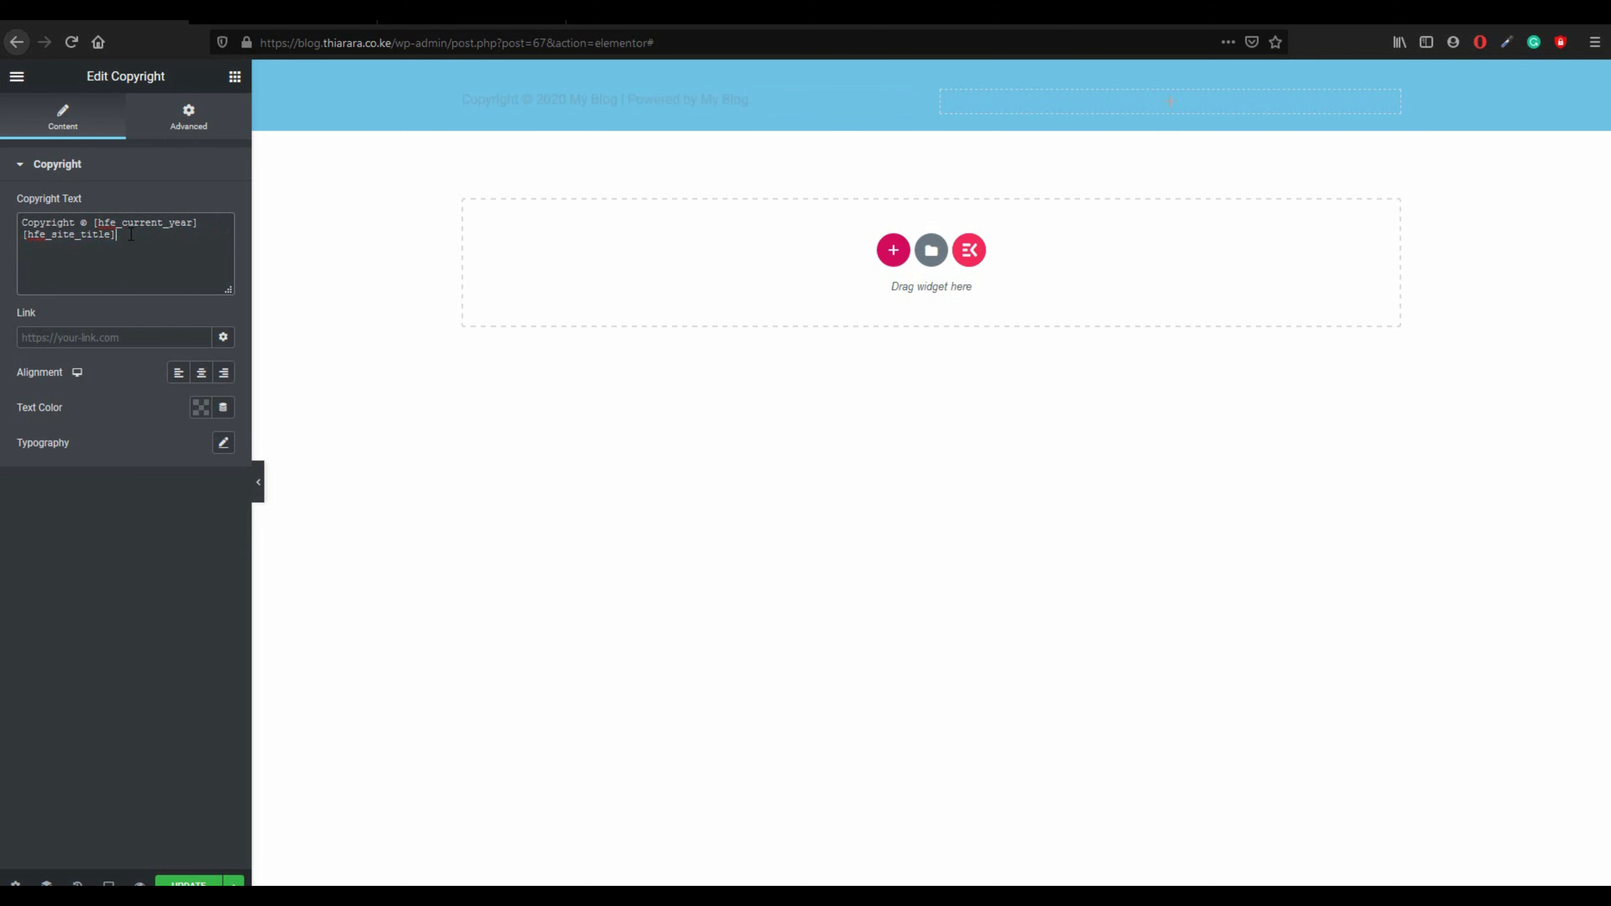
type(".")
left_click(201, 407)
left_click(252, 448)
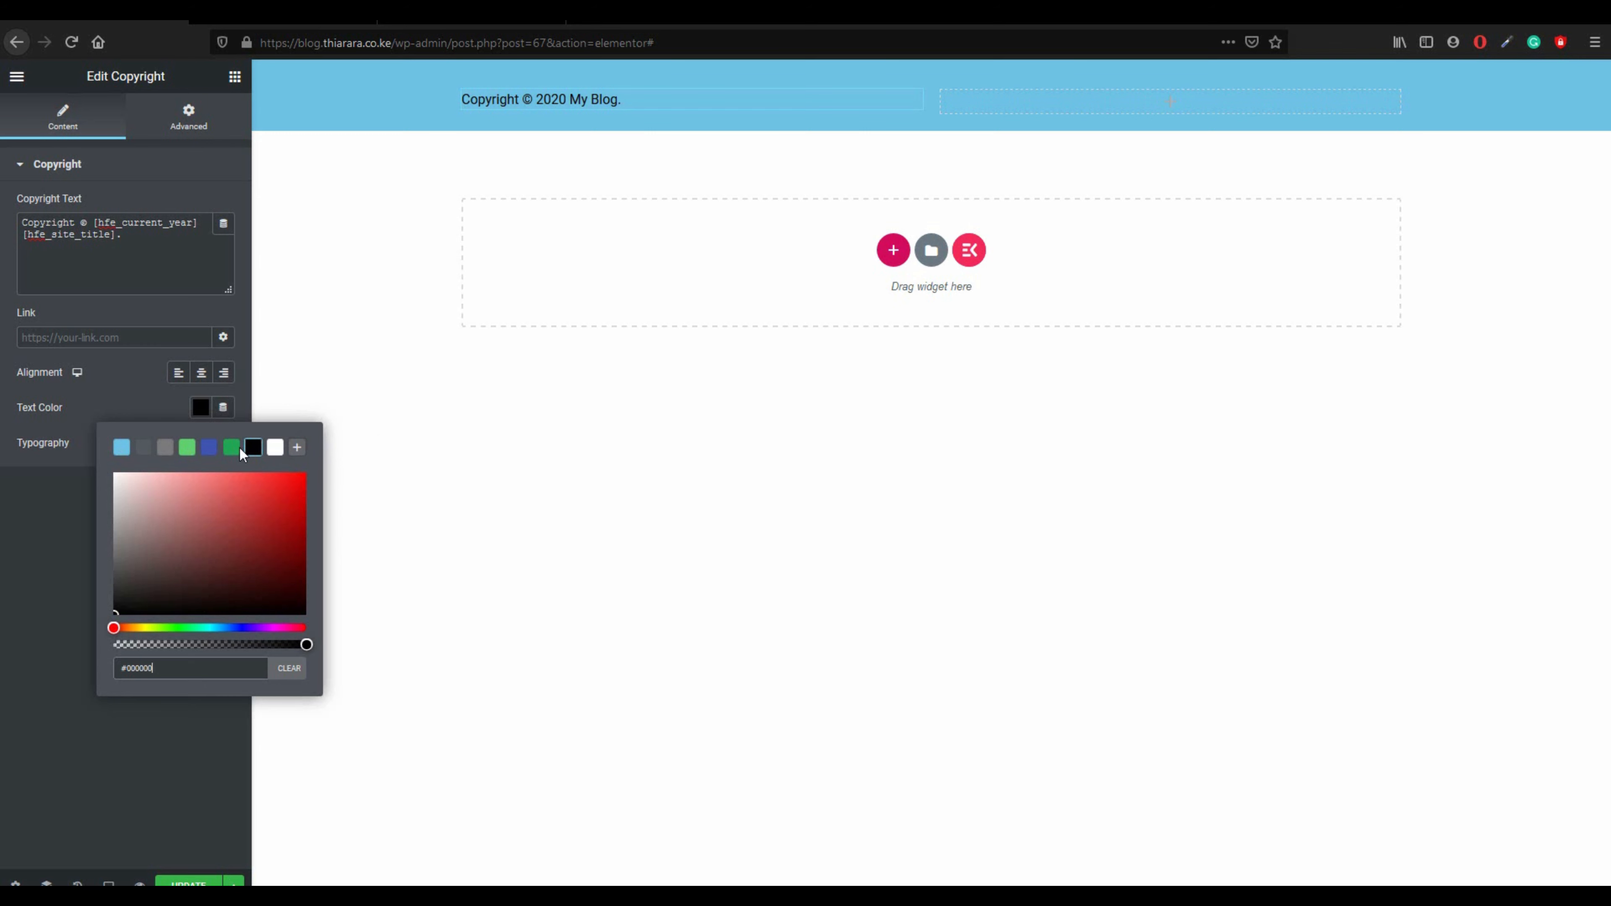
left_click(202, 376)
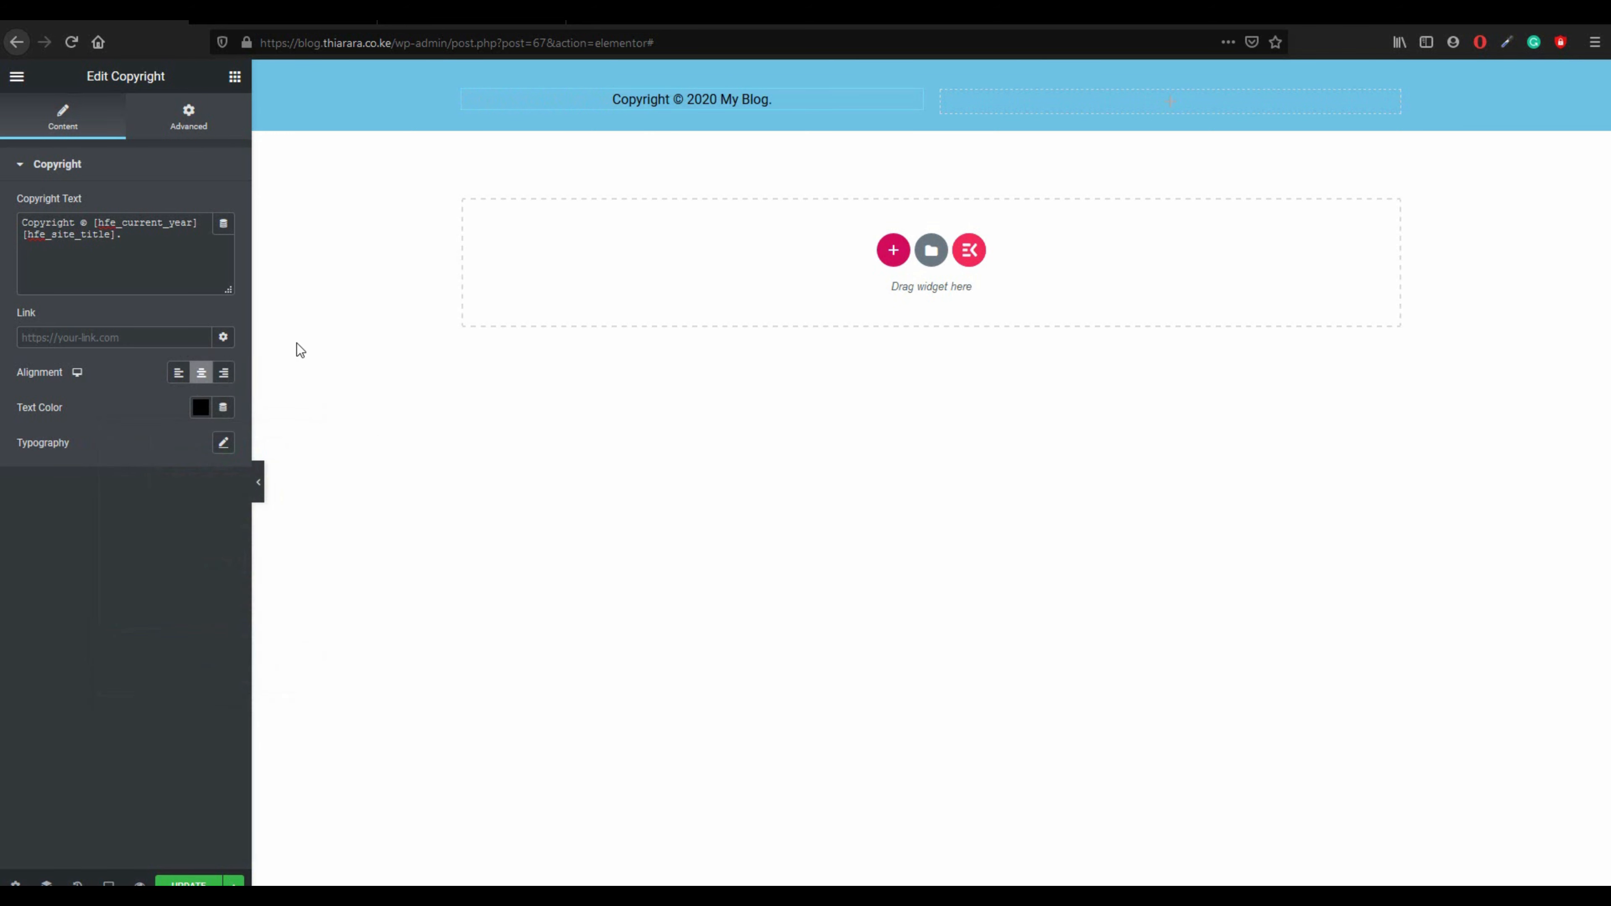
left_click(179, 373)
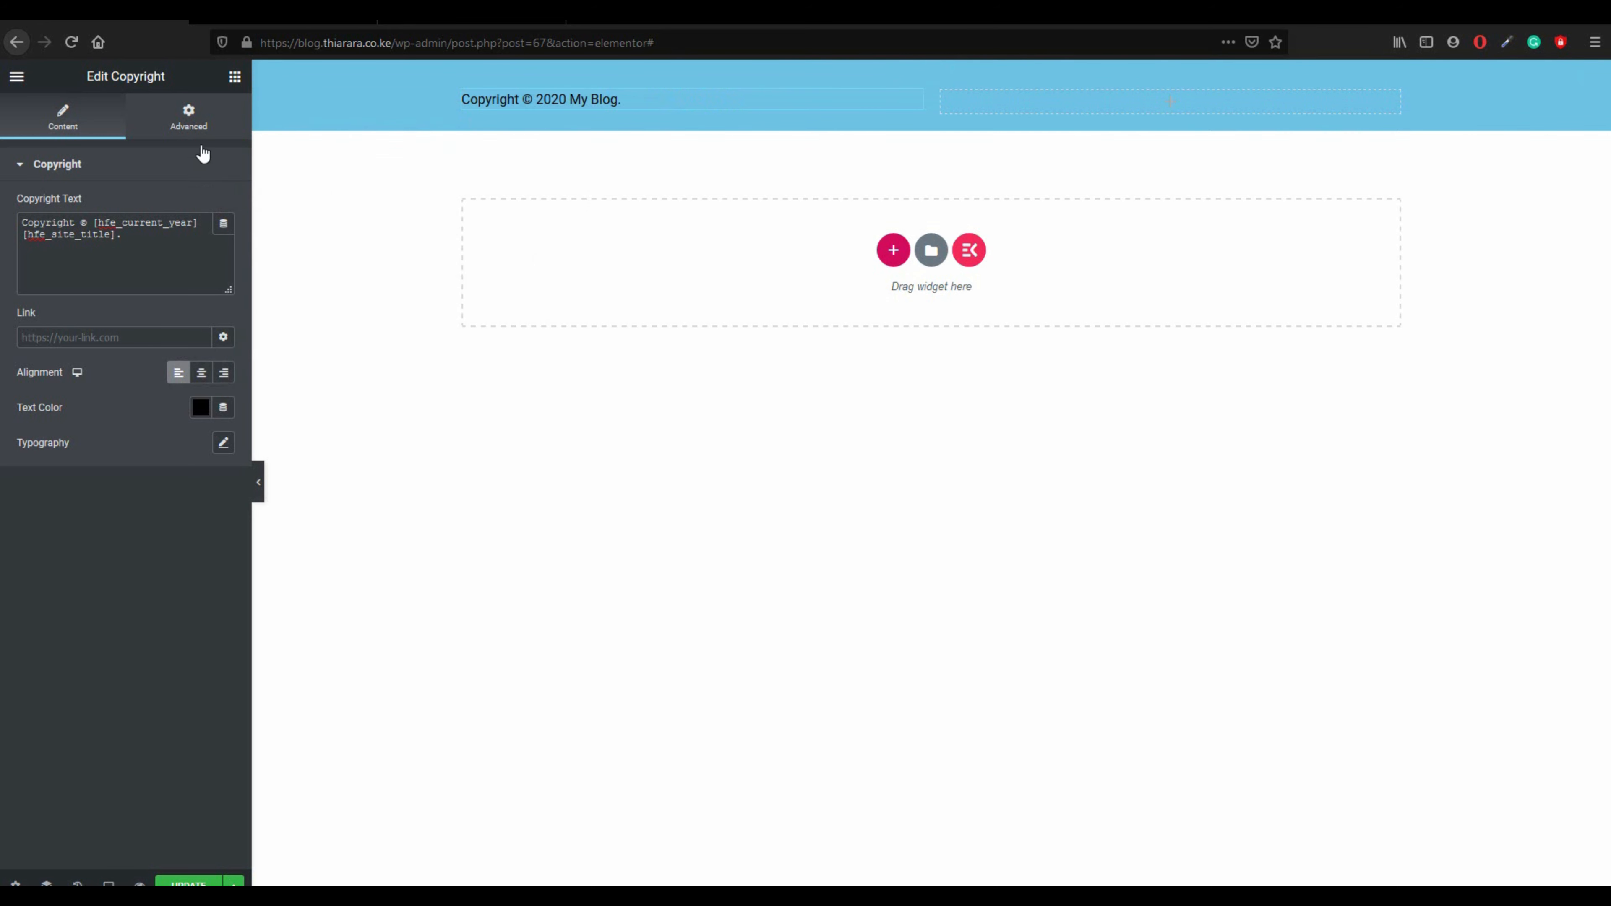
- Add a Copyright widget to the right column and trim its text to "Copyright © Powered by [hfe_site_title]"
left_click(235, 78)
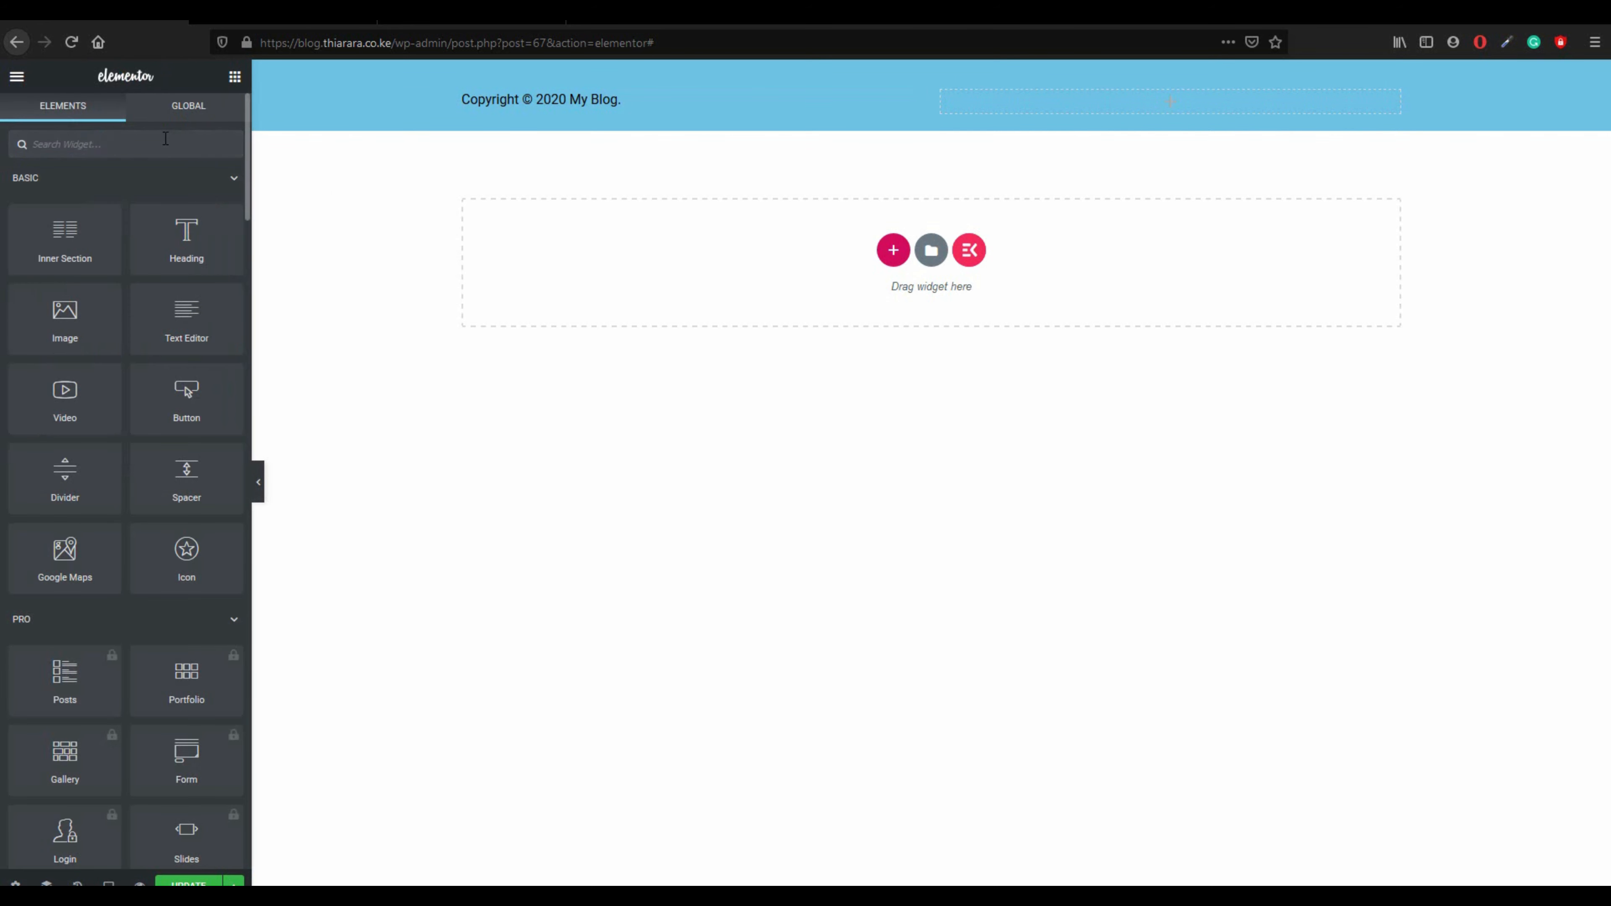
type("copr")
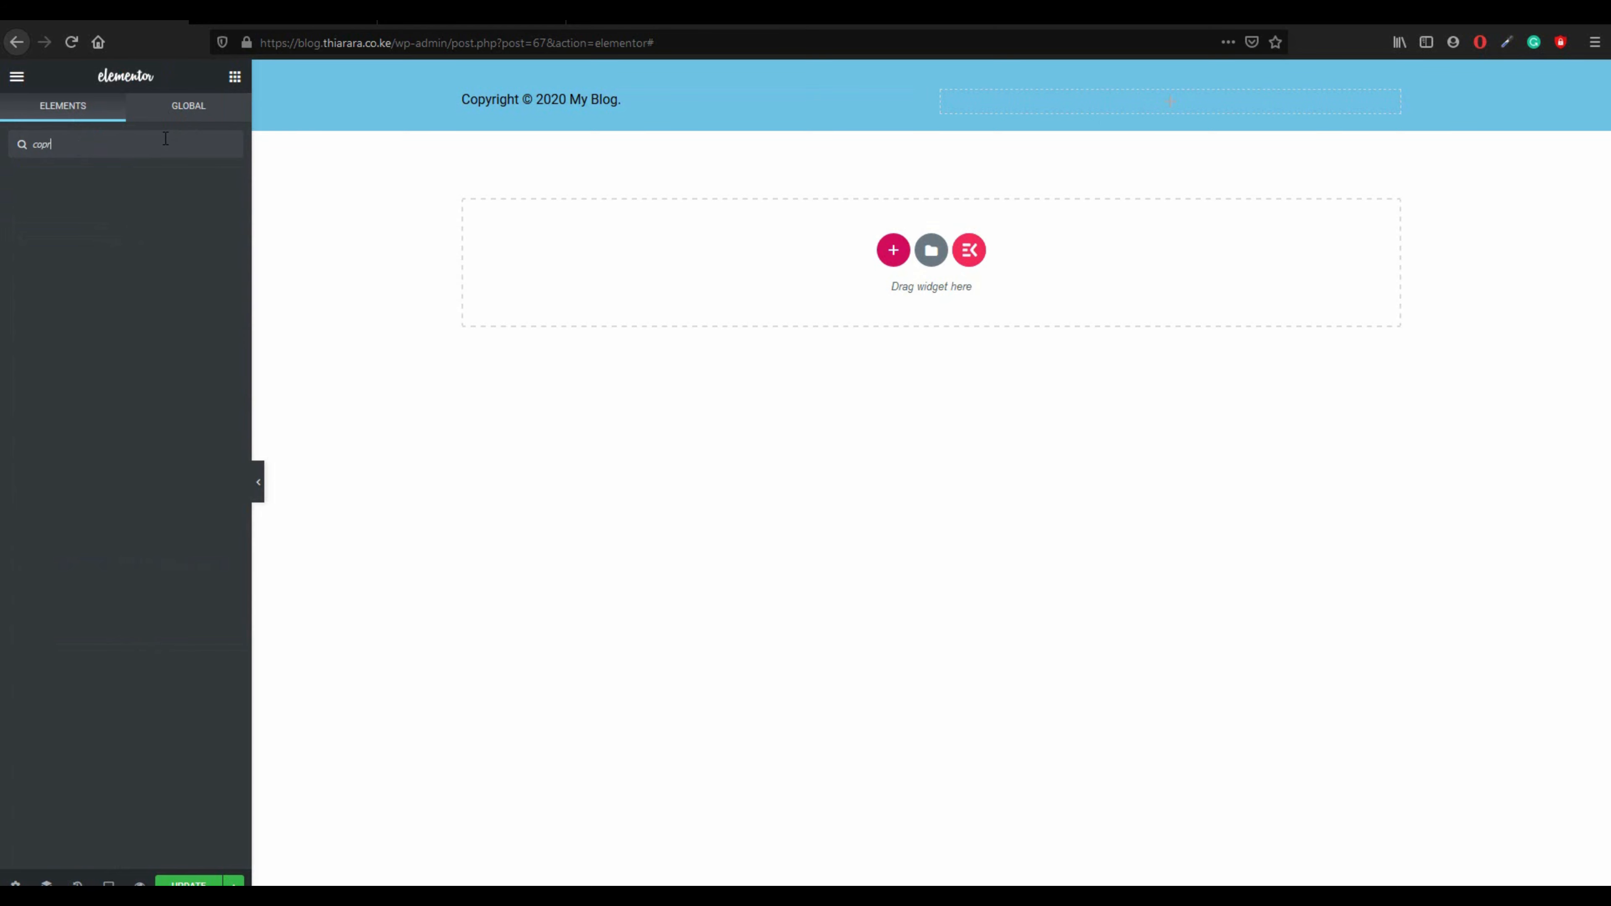
key("BackSpace")
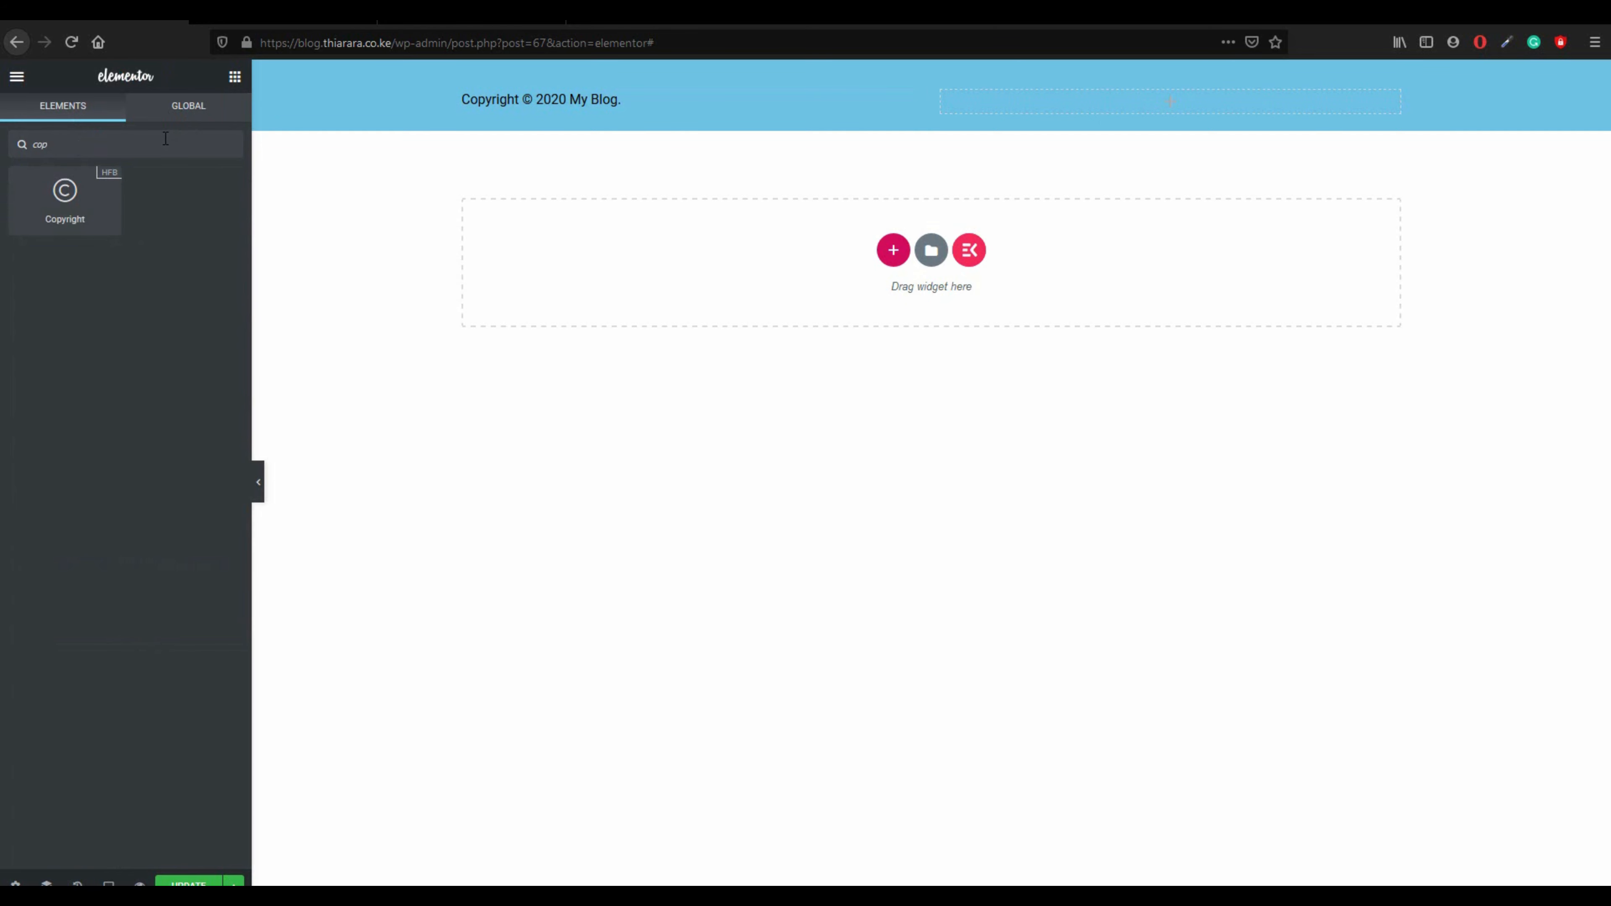
left_click_drag(102, 188, 1023, 90)
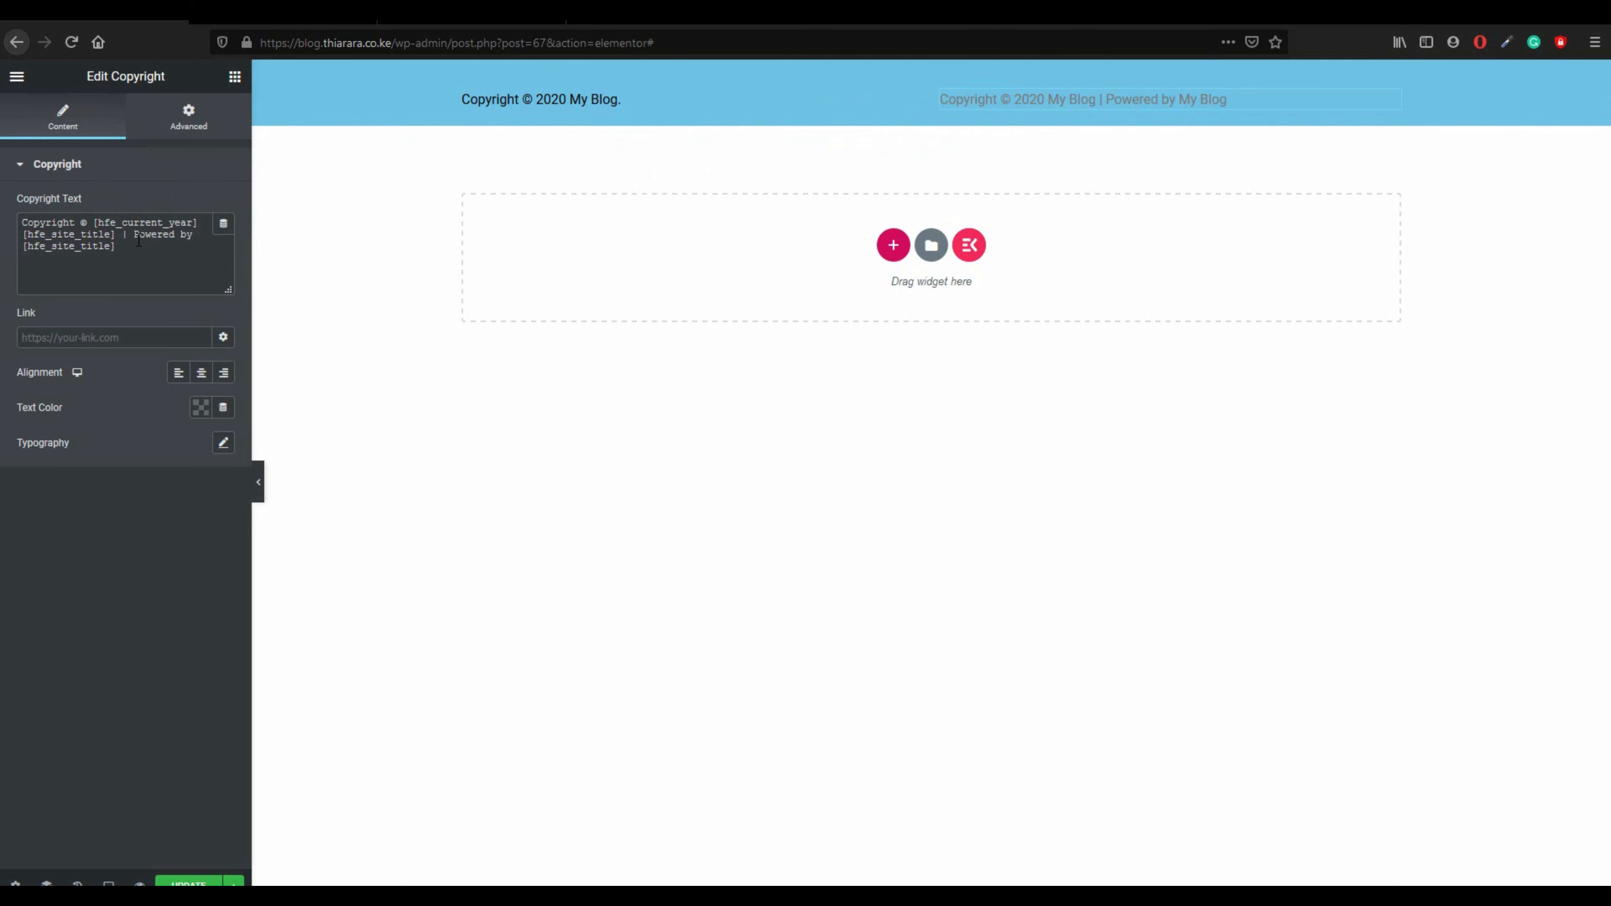
left_click_drag(133, 235, 105, 224)
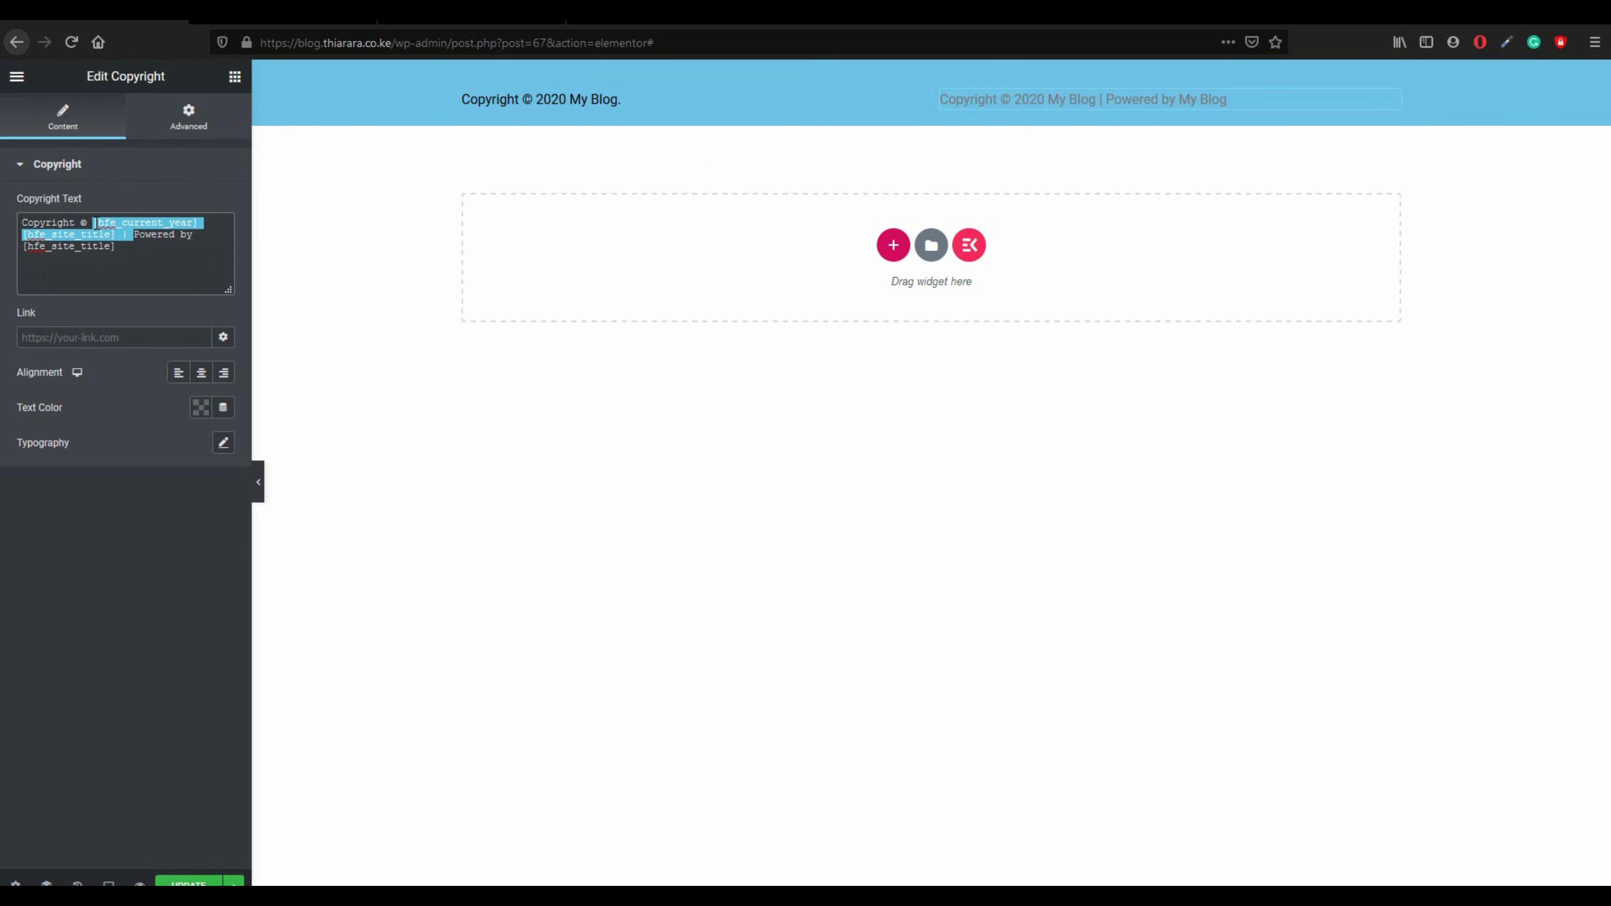
key("BackSpace")
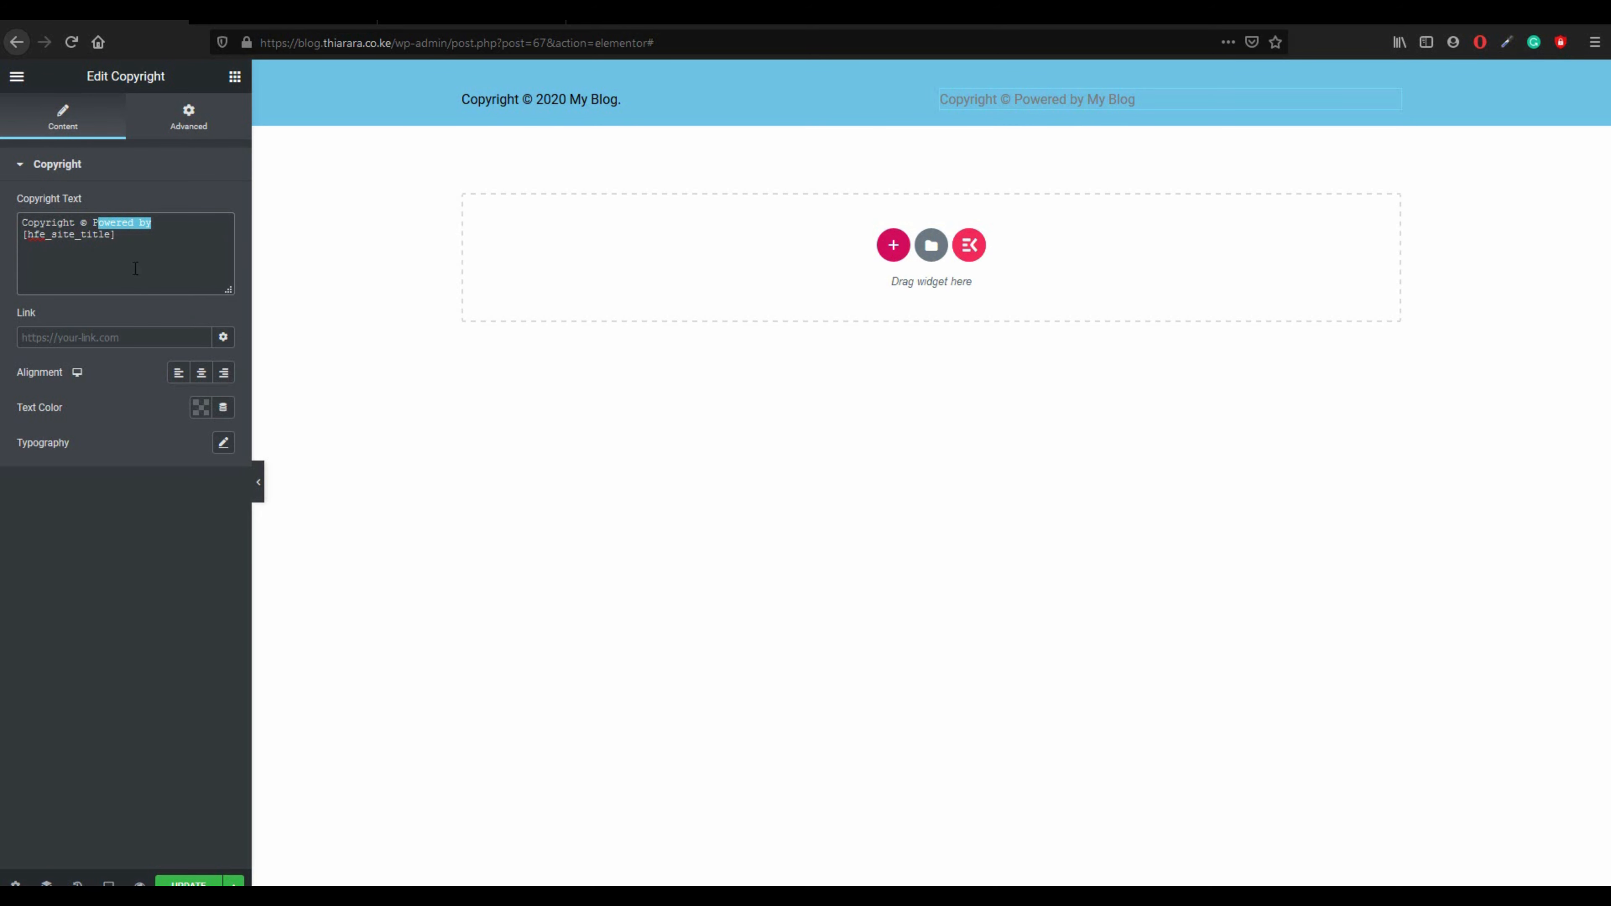
- Right-align the right column's copyright text and color it black #000000
left_click(224, 374)
left_click(201, 408)
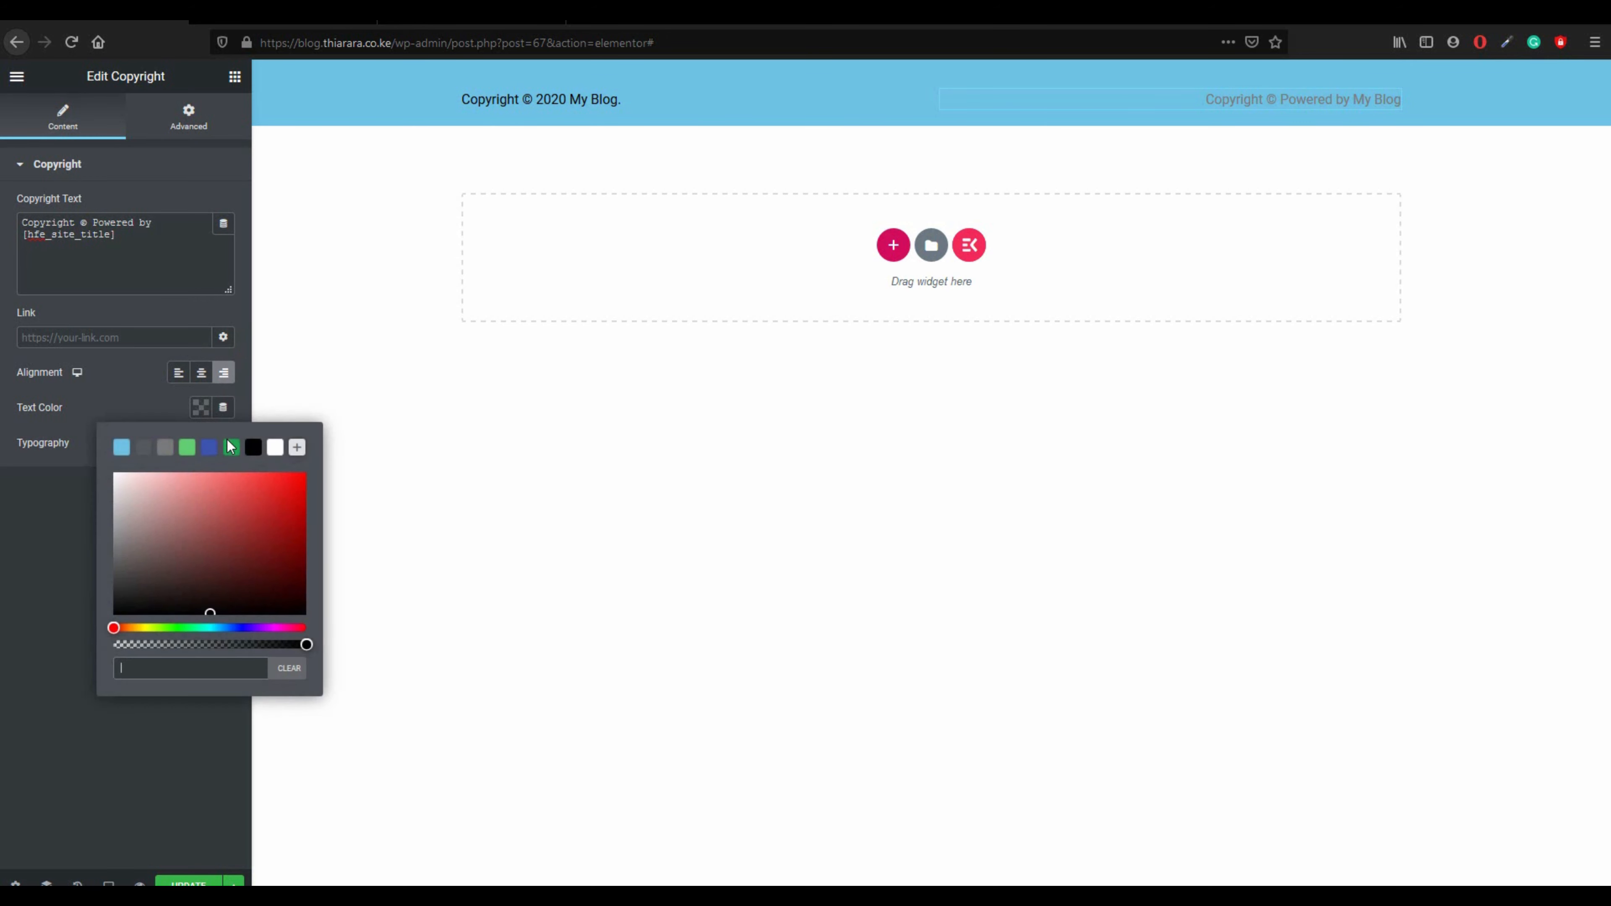
left_click(252, 449)
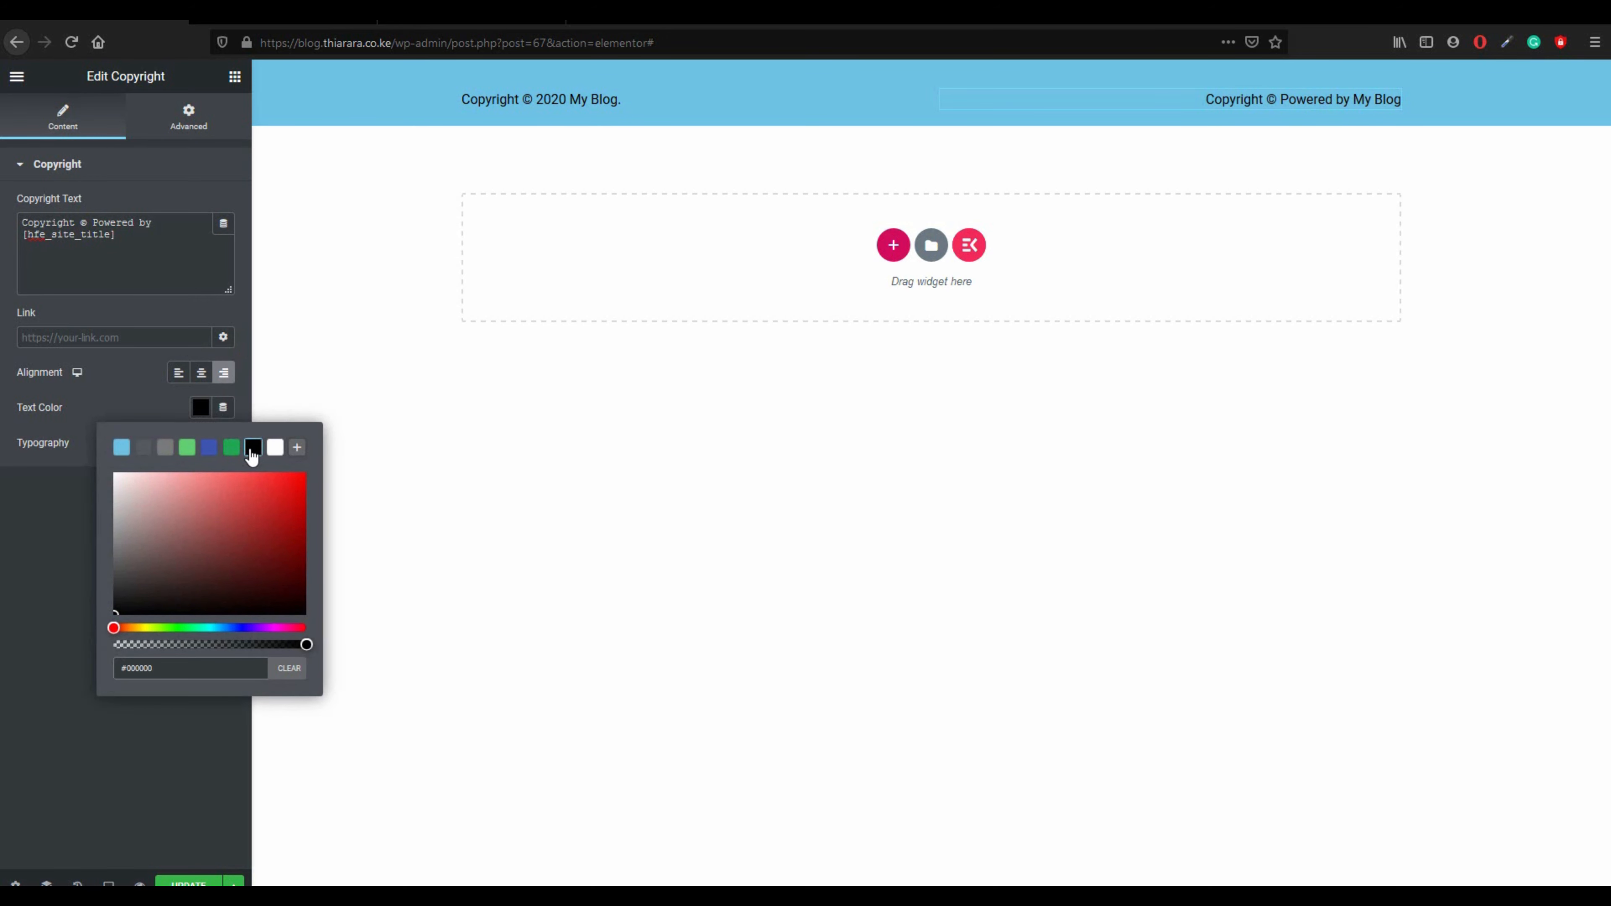
left_click(175, 397)
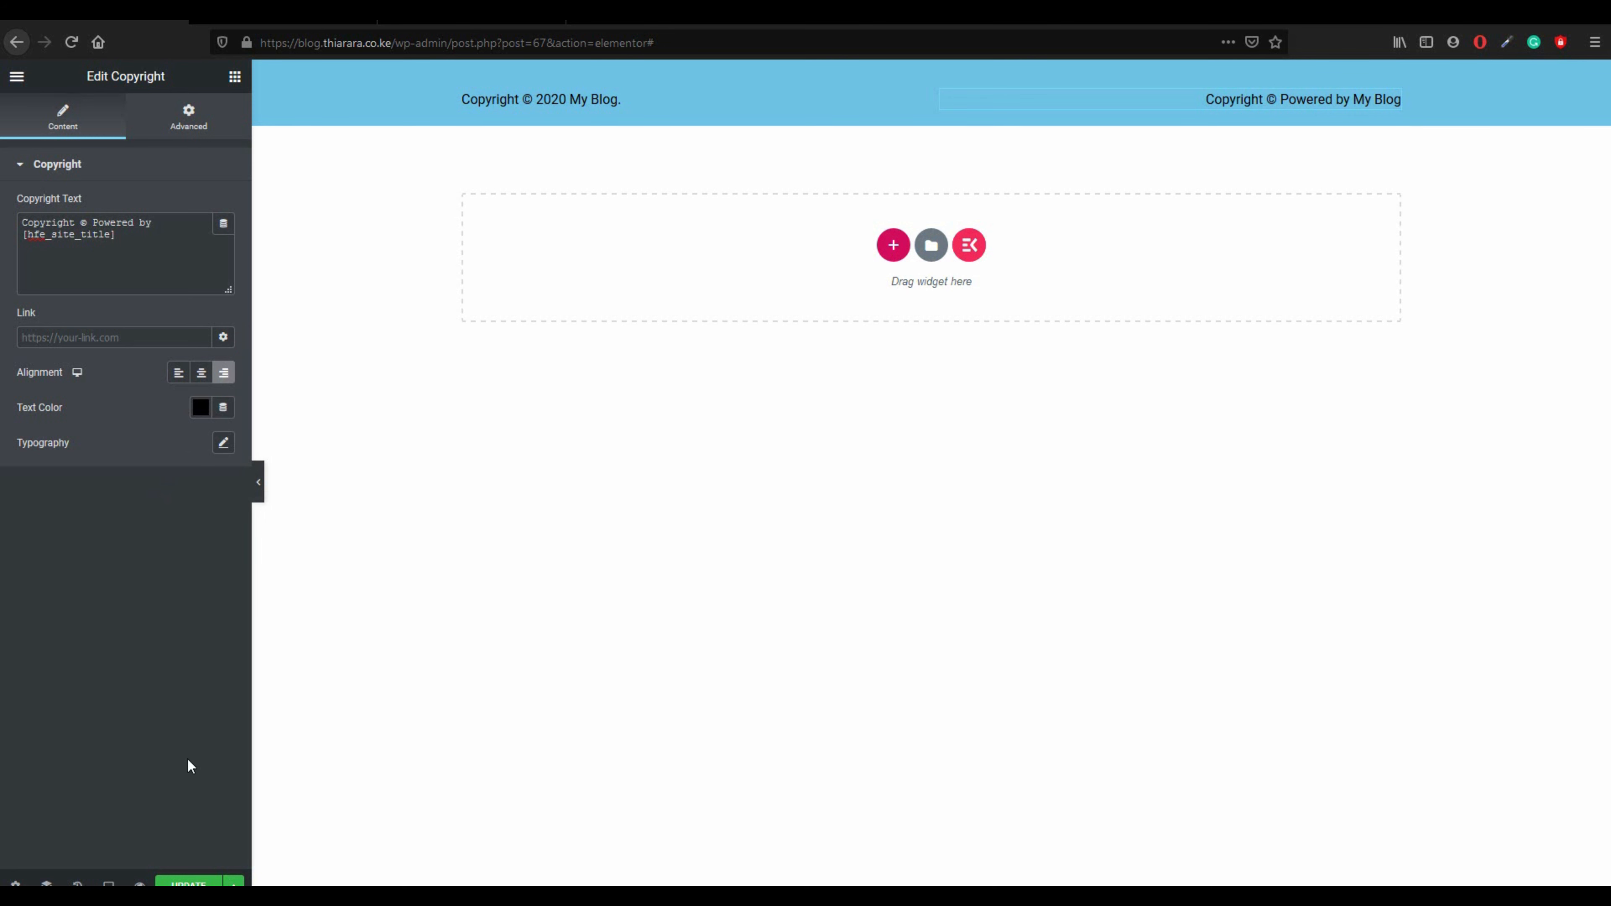
- Update the footer template and exit the editor to the dashboard
left_click(190, 884)
left_click(16, 76)
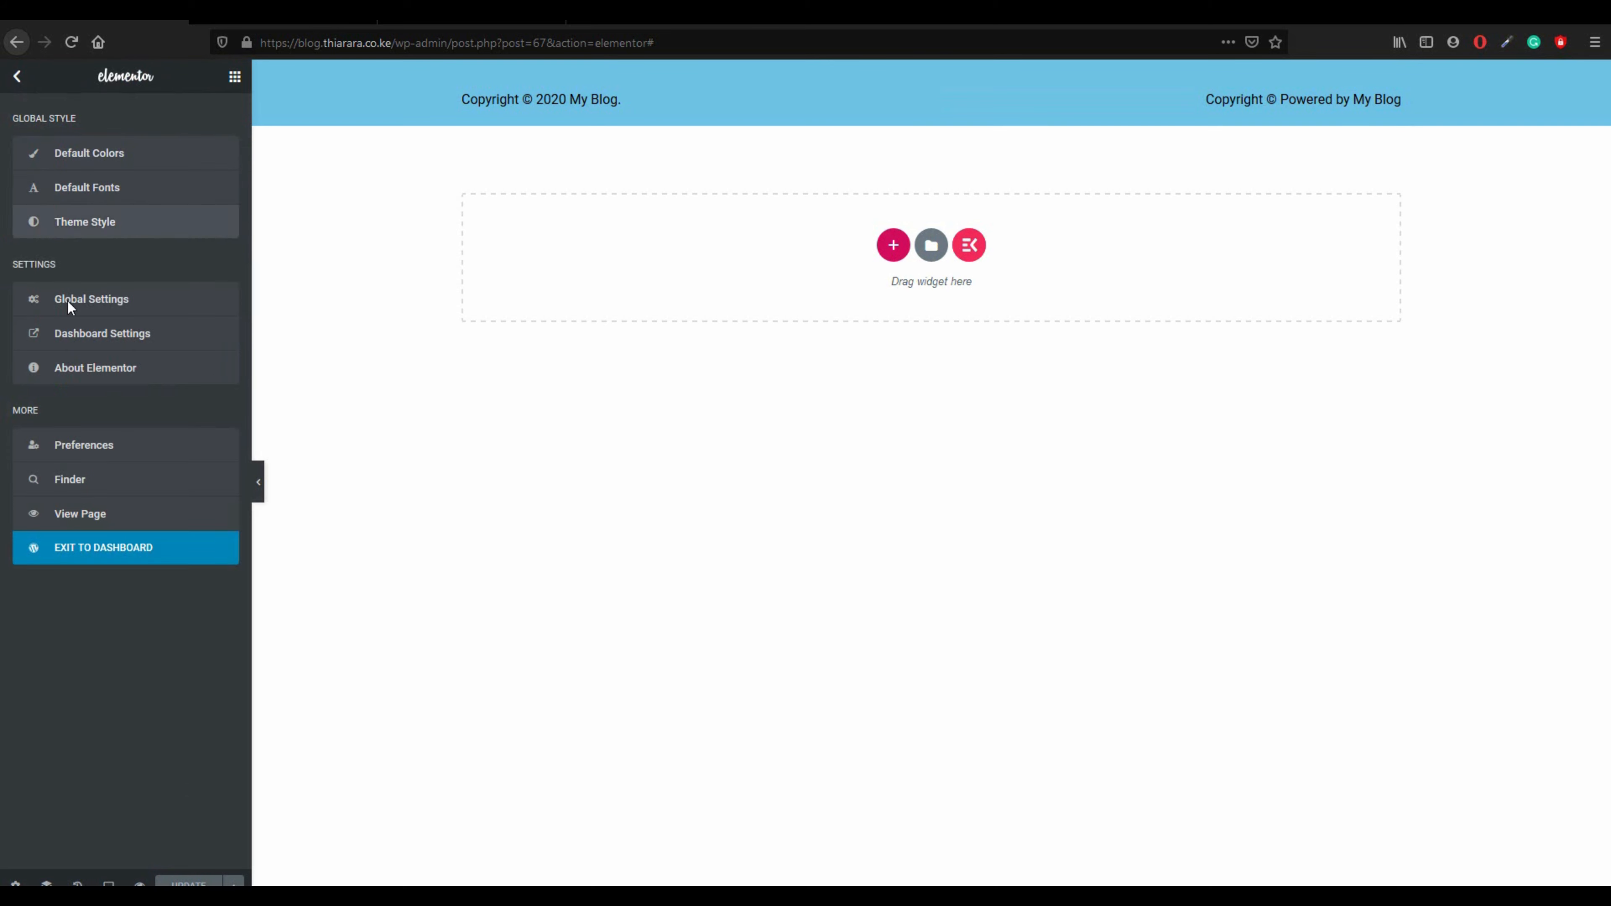
left_click(88, 550)
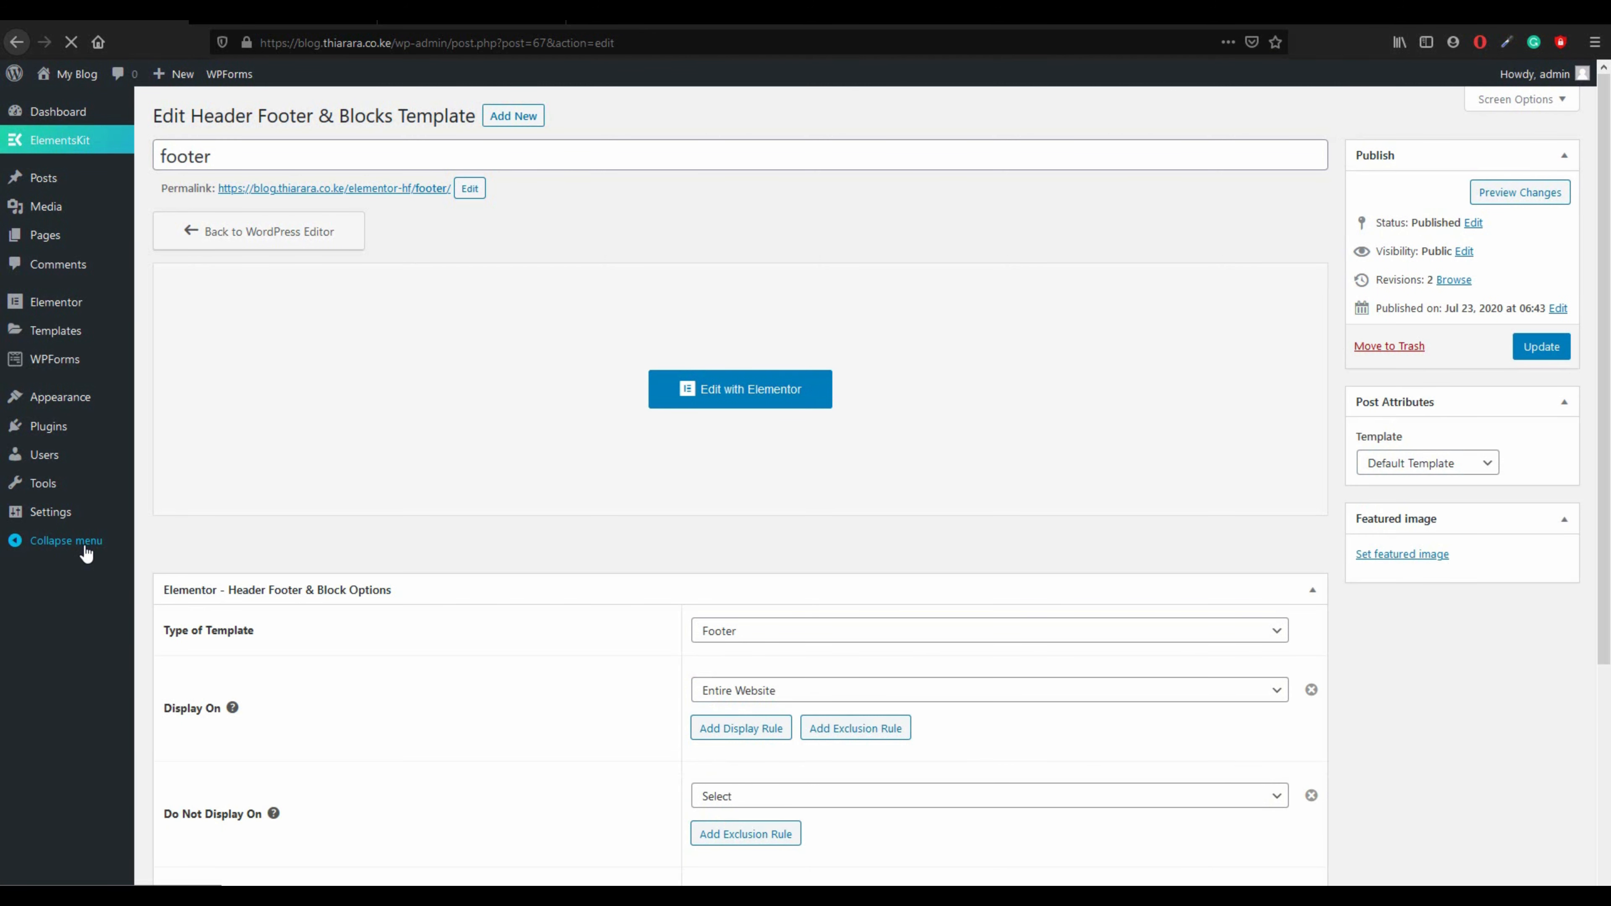
- Open the live website and examine its header menu and page sections
left_click(79, 77)
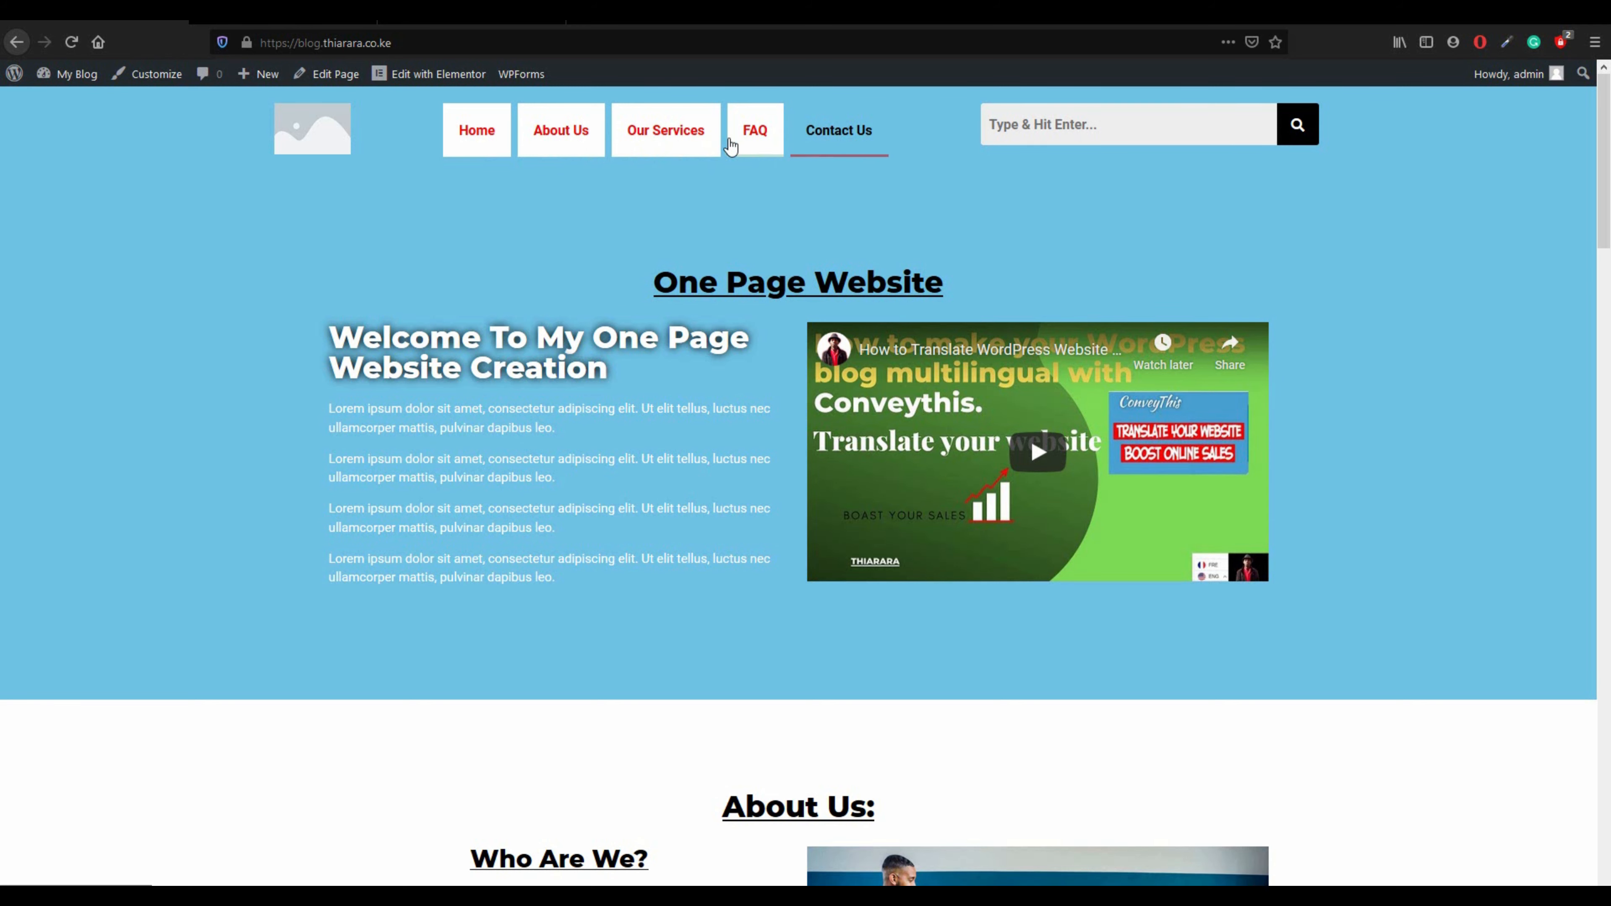
scroll(489, 144, "down", 3)
scroll(602, 239, "up", 3)
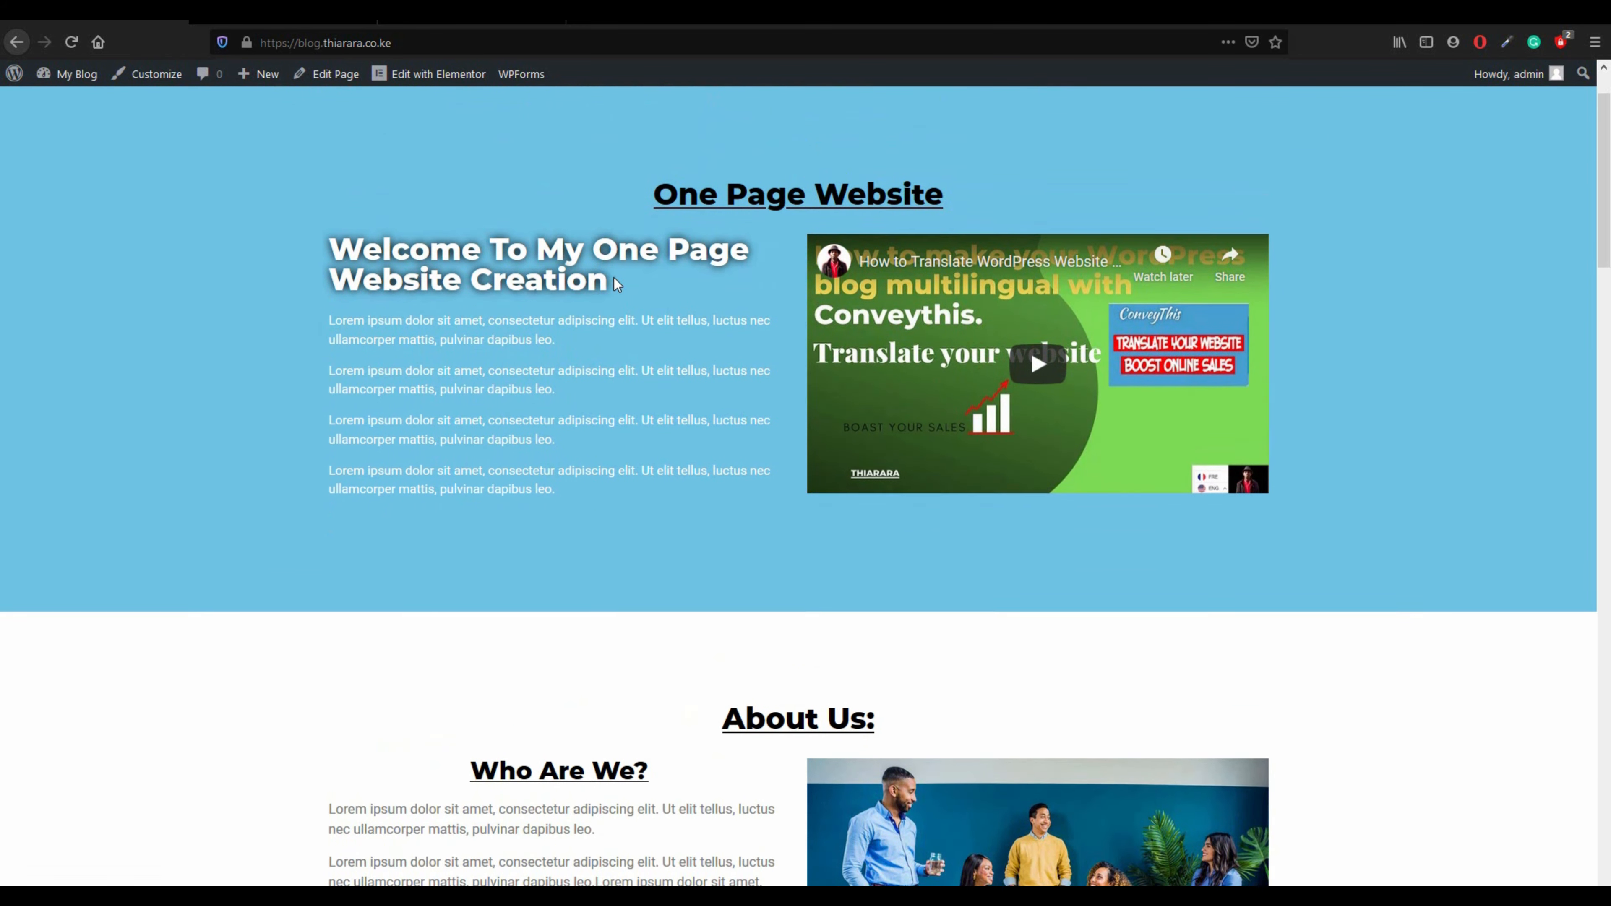
scroll(533, 153, "down", 12)
scroll(638, 198, "up", 10)
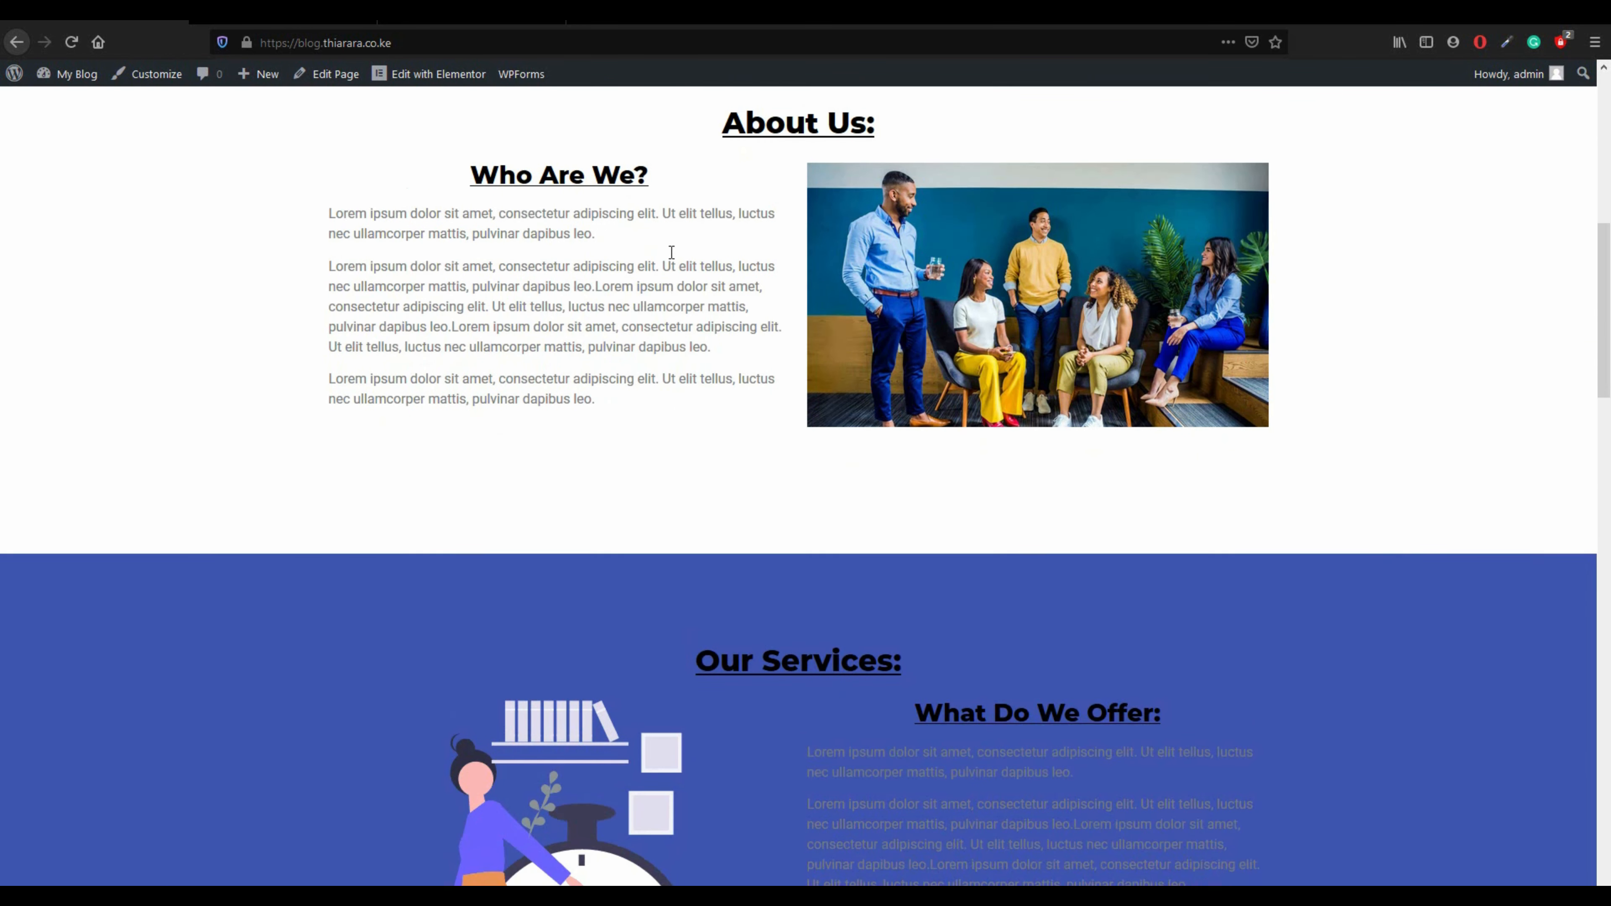
scroll(609, 165, "up", 1)
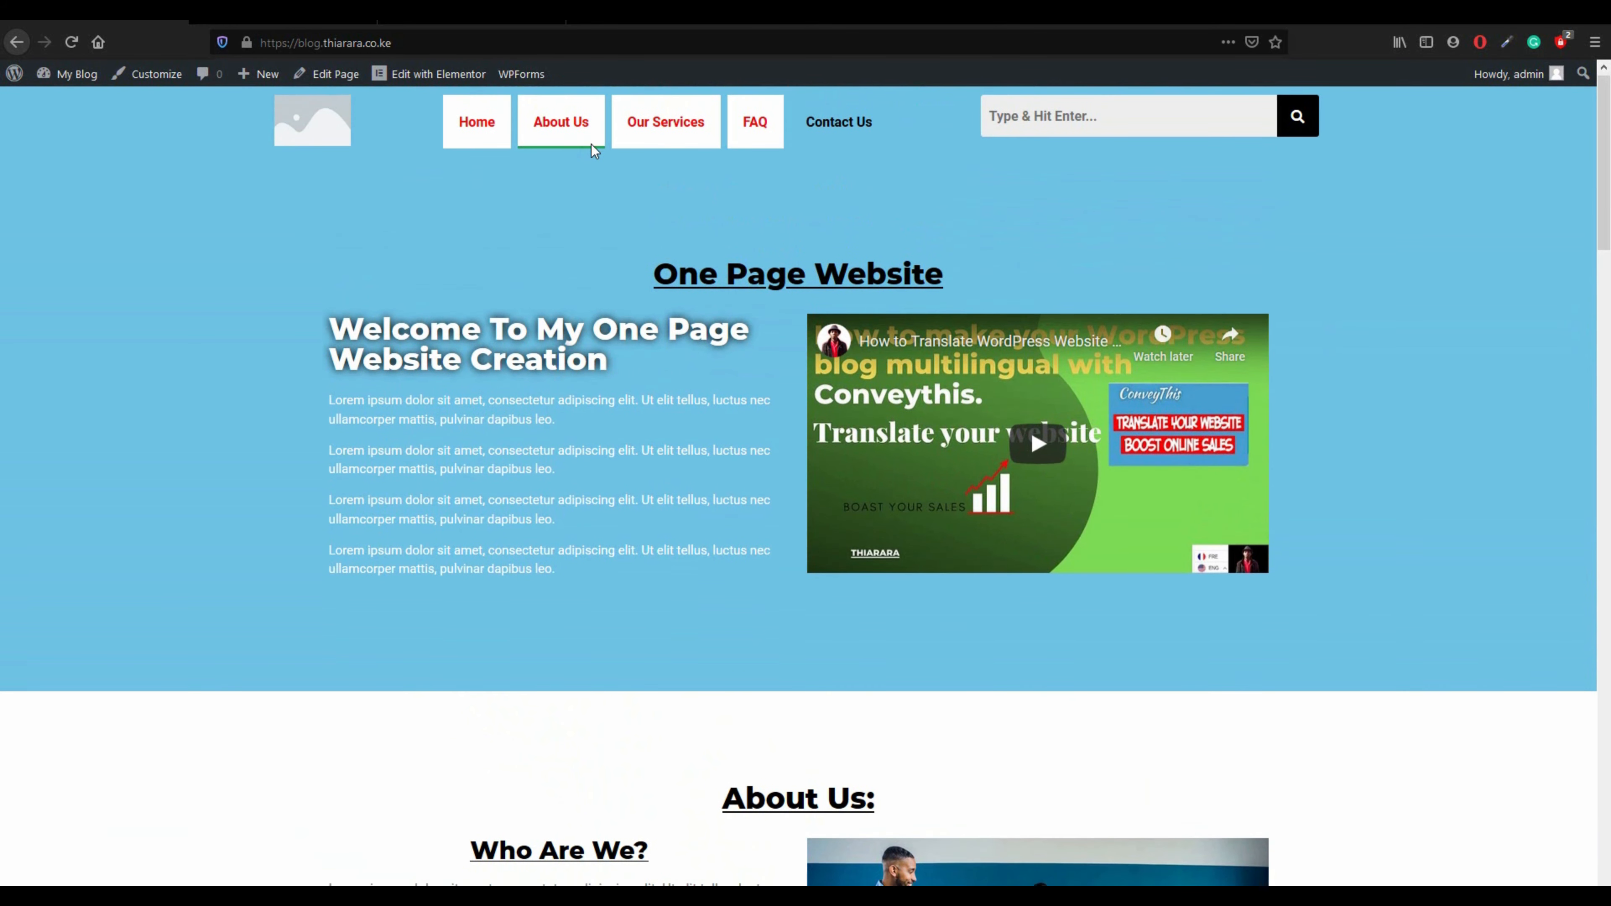
scroll(697, 155, "down", 1)
scroll(730, 159, "up", 1)
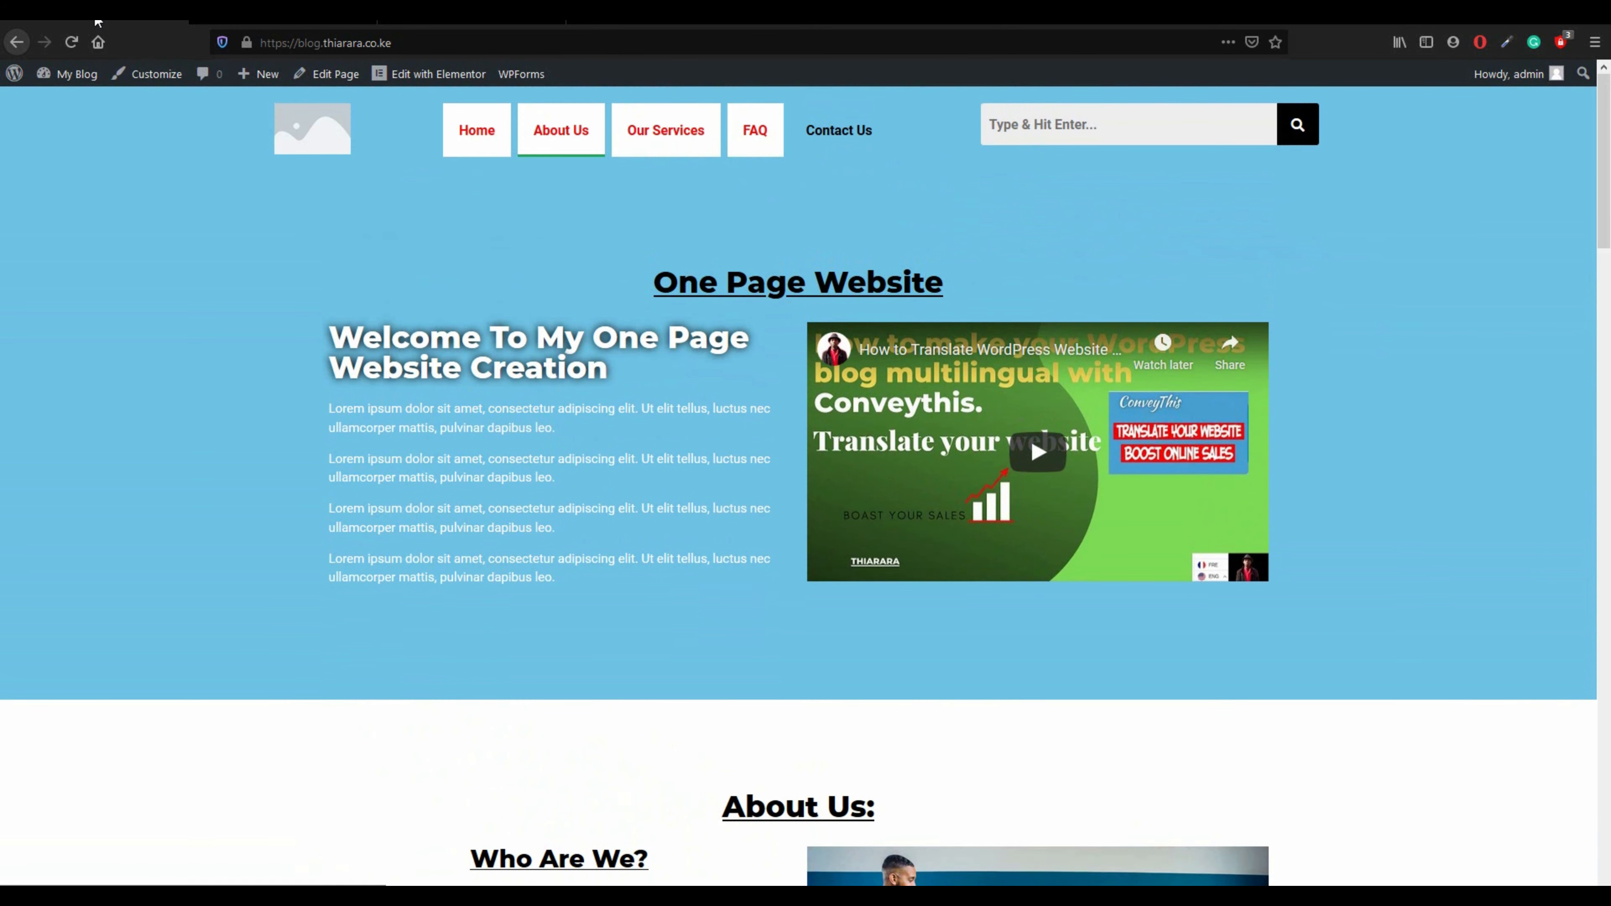
- Return from the live website to the footer template's edit page in the dashboard
mouse_move(63, 80)
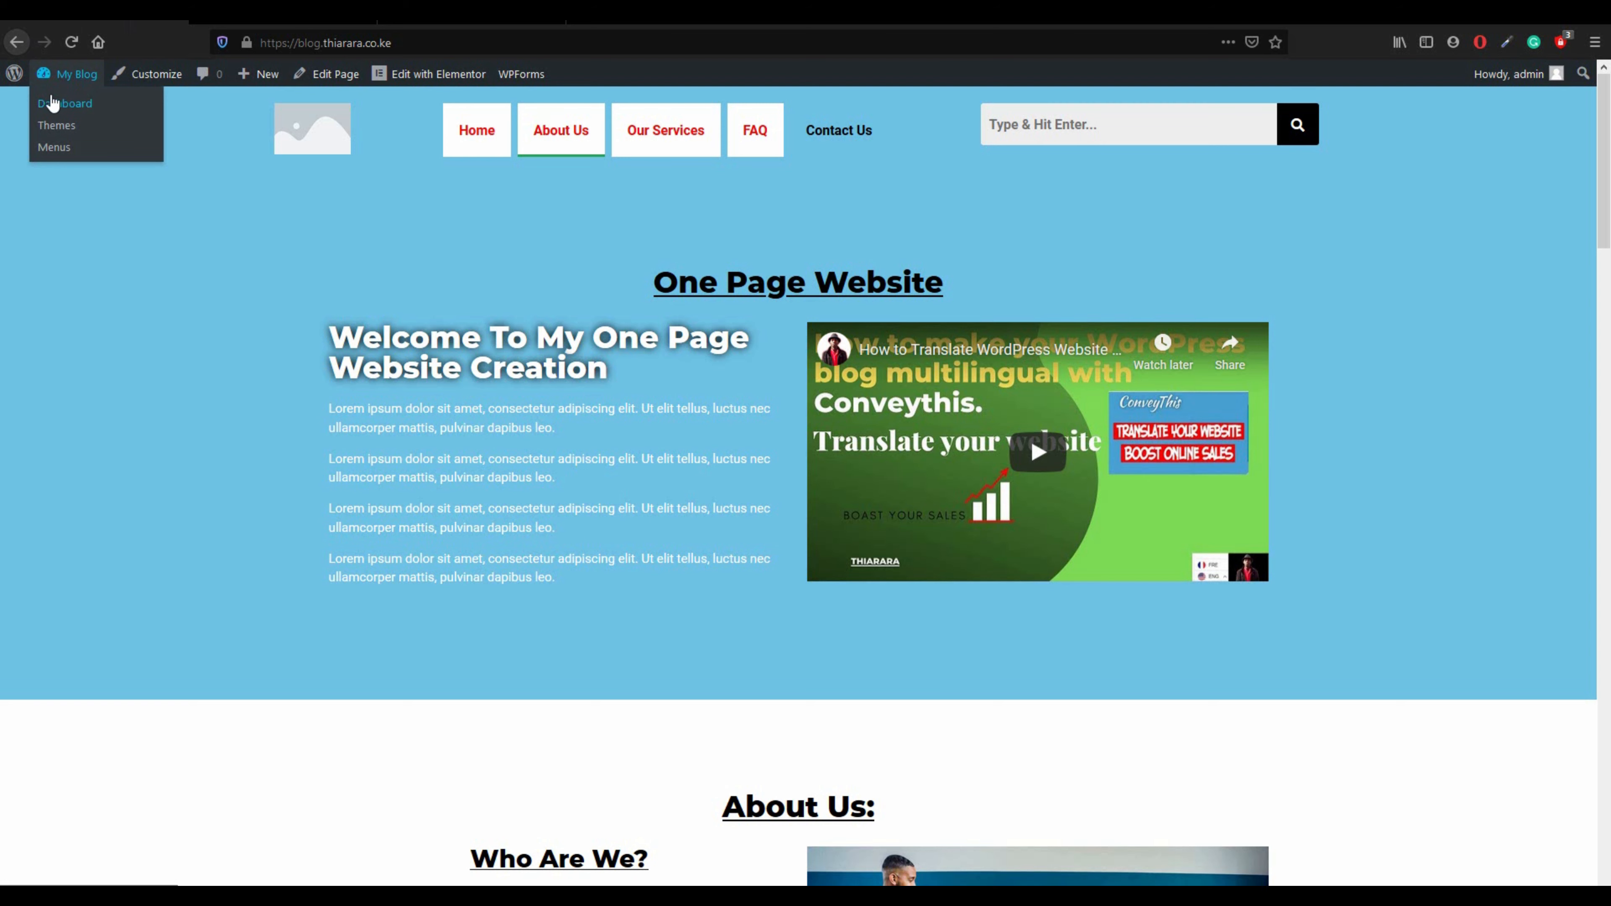
left_click(18, 43)
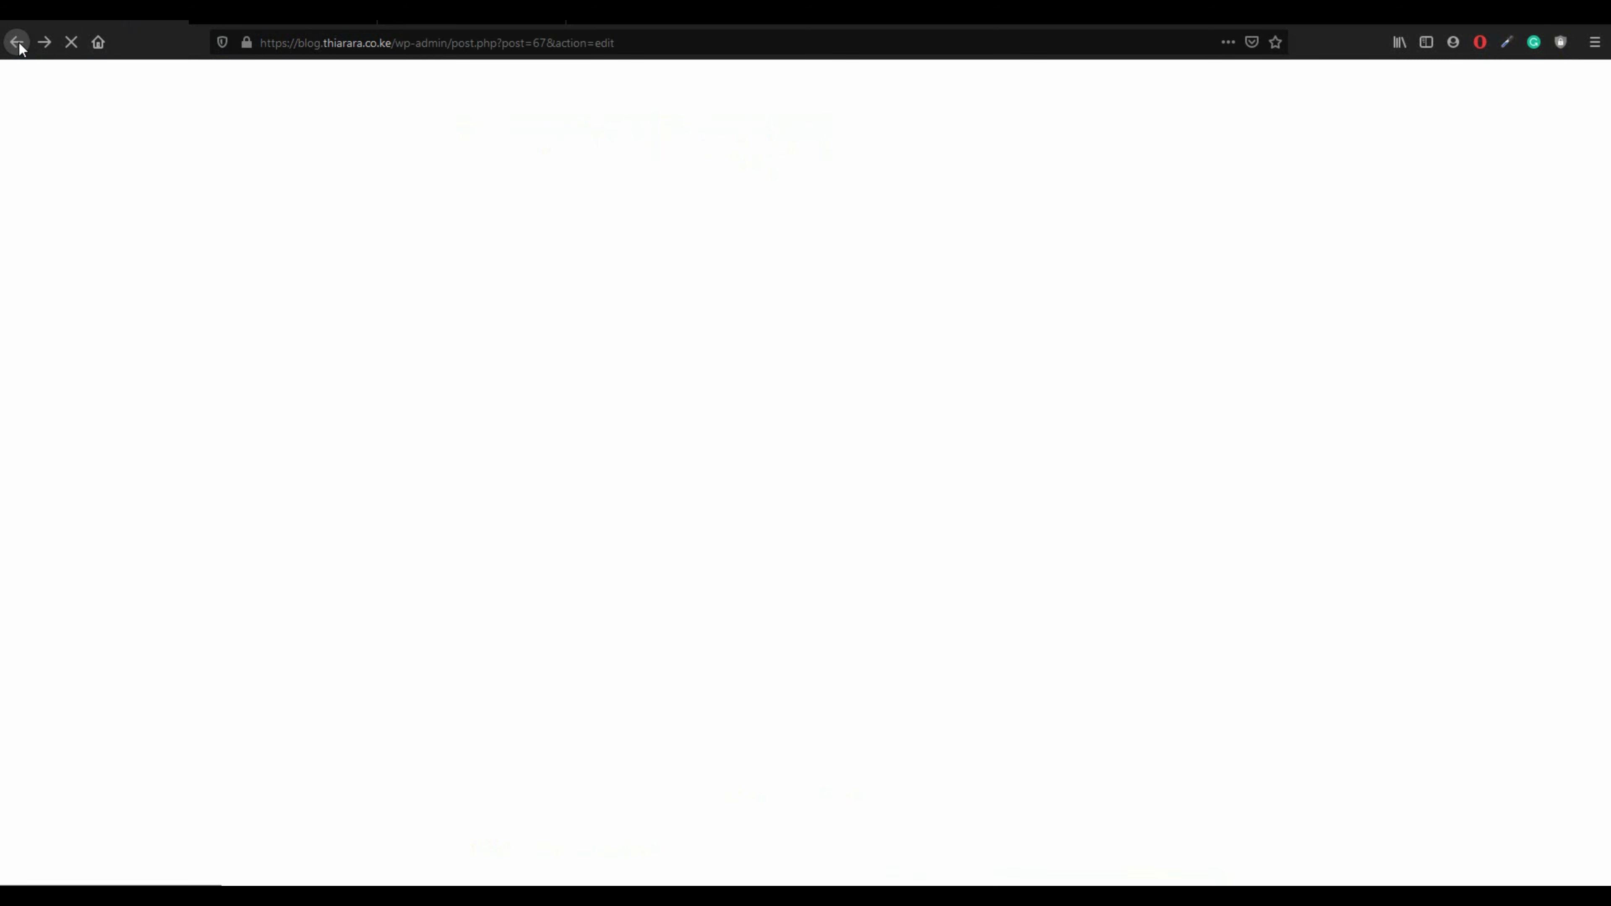
left_click(19, 43)
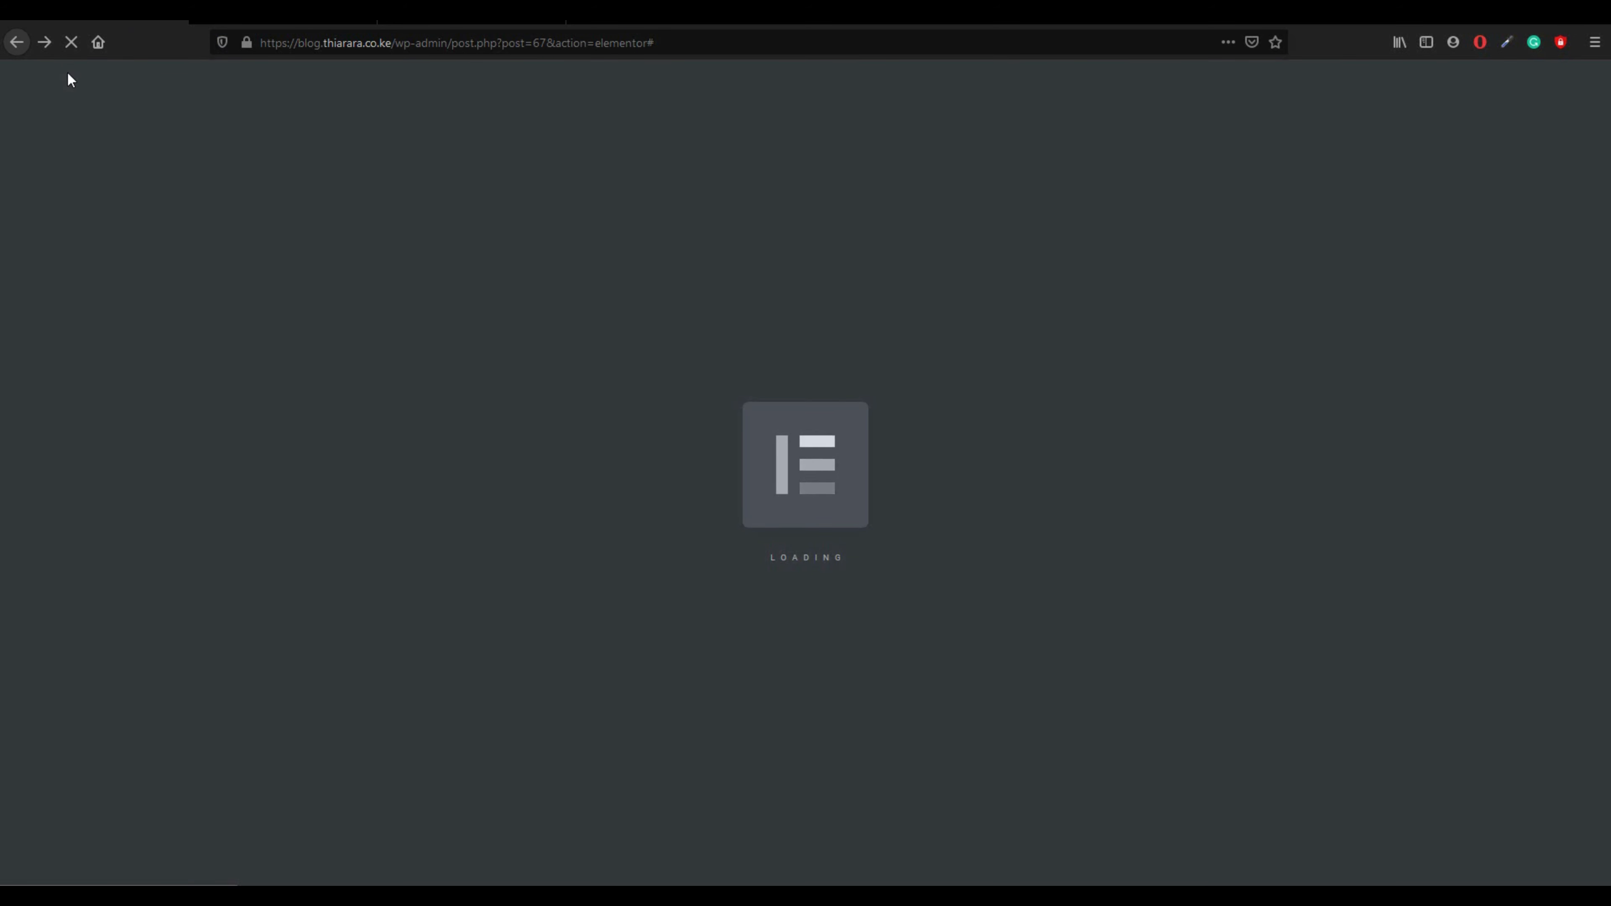
left_click(16, 42)
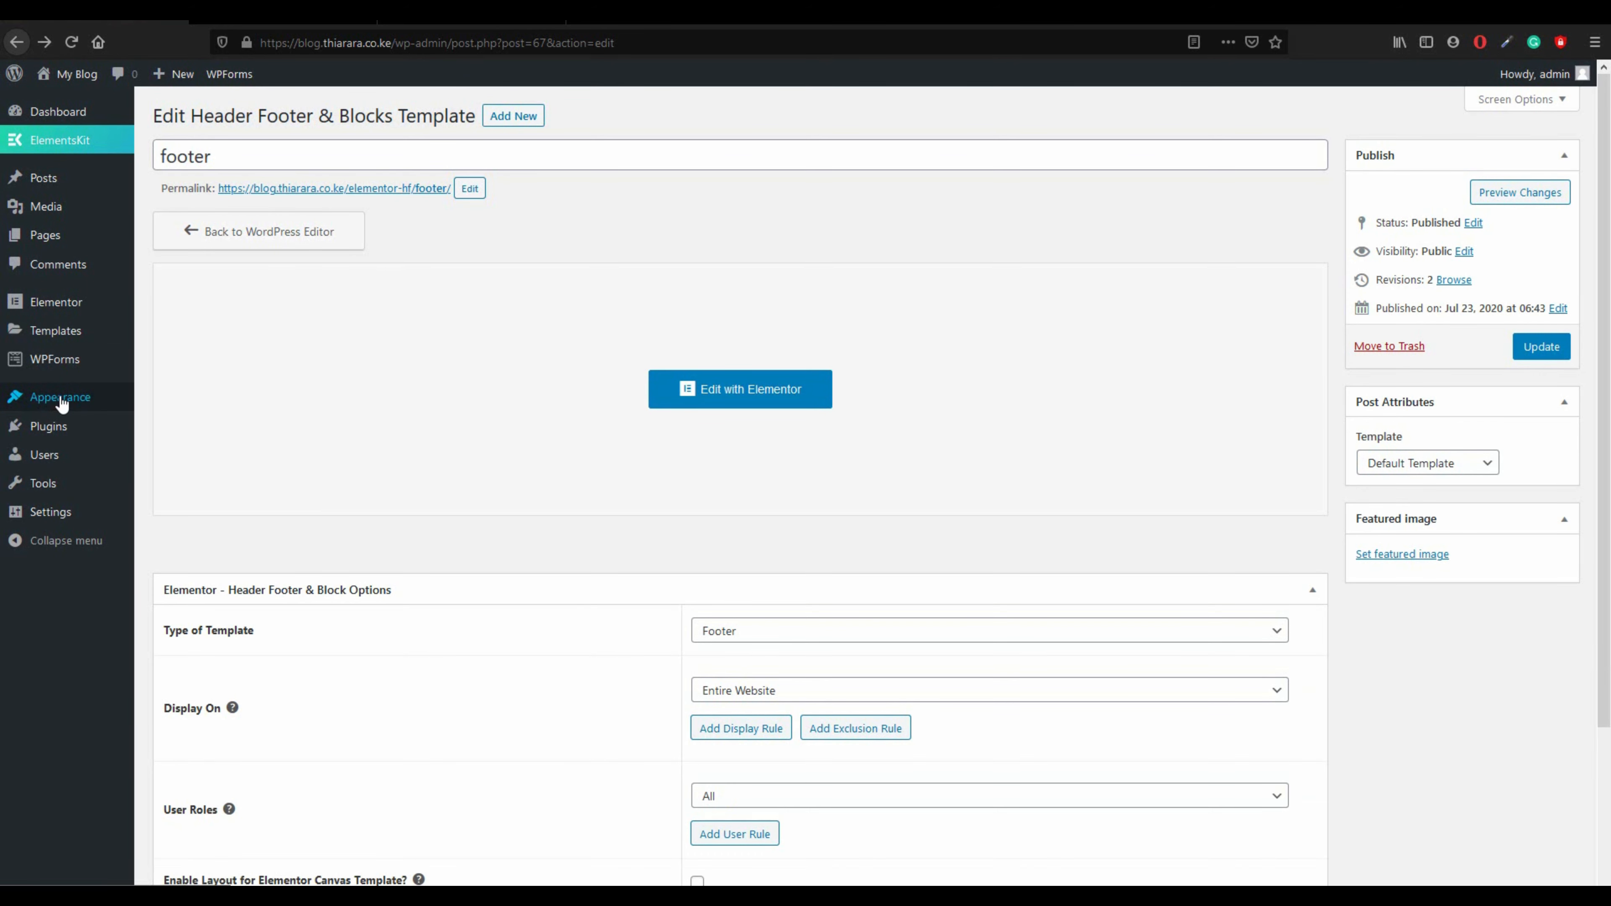
- Open the Header template from the header and footer templates list for editing with Elementor
mouse_move(62, 403)
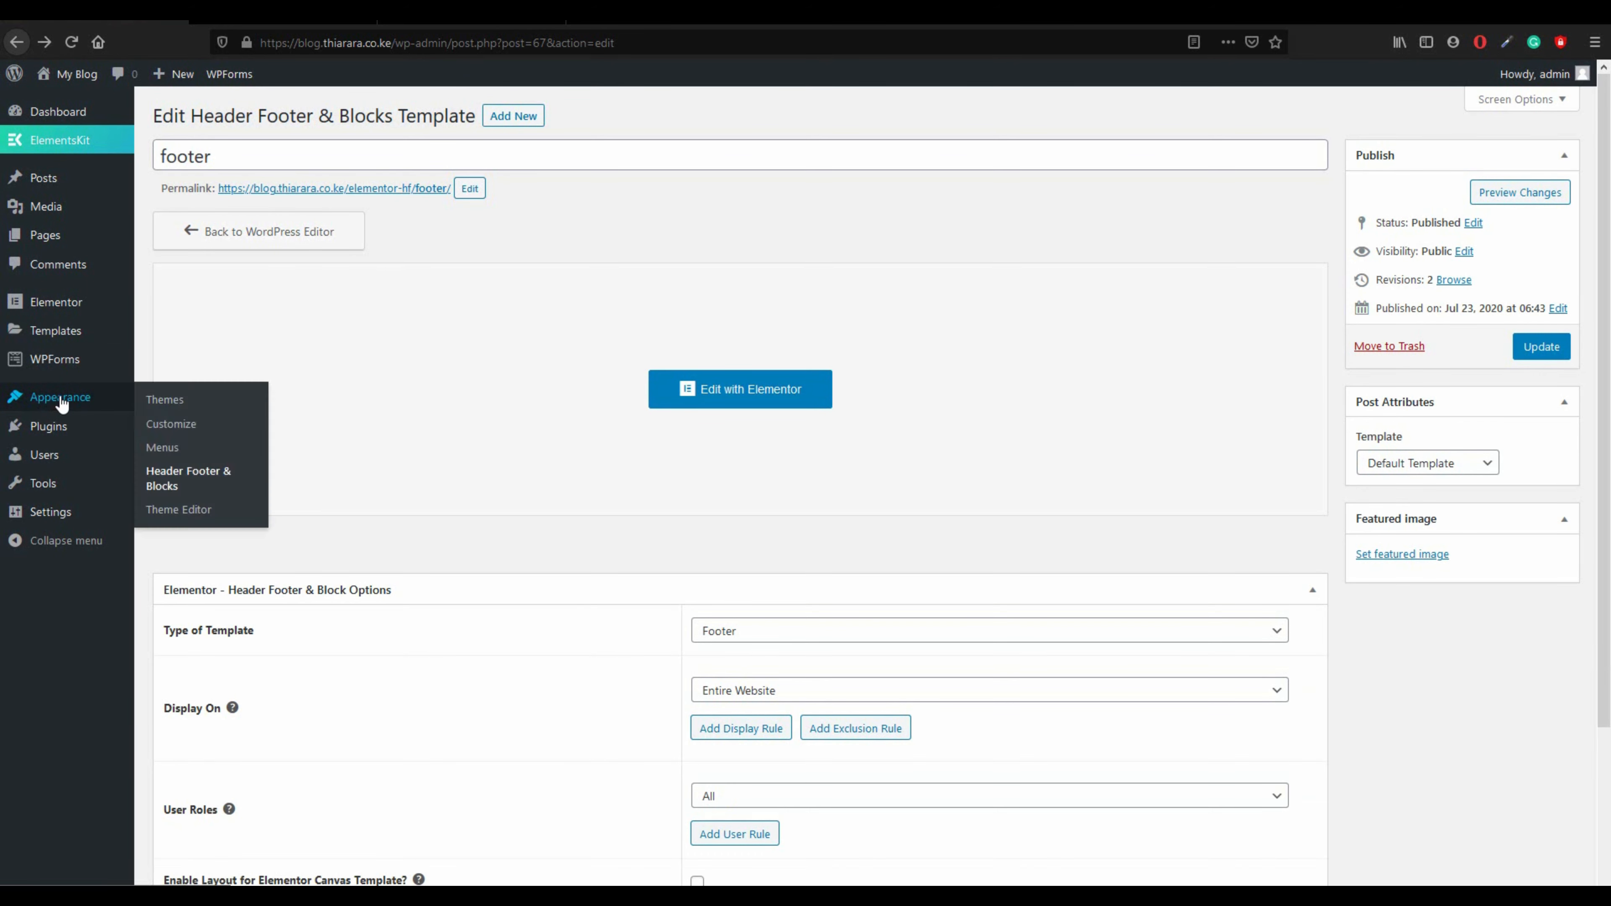
left_click(183, 481)
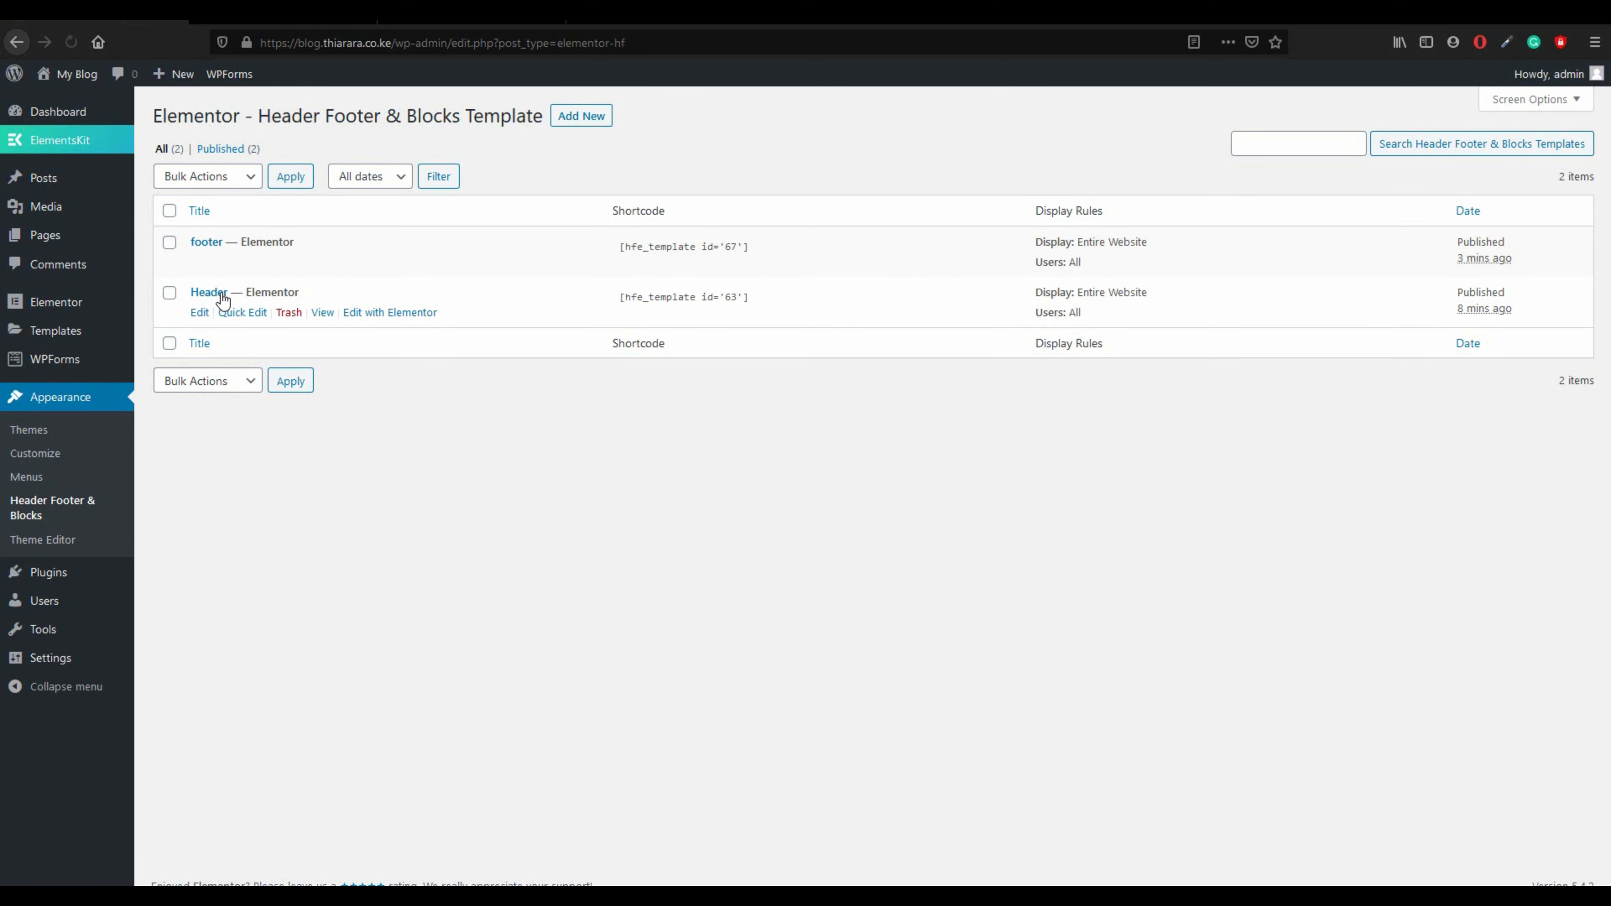
left_click(387, 313)
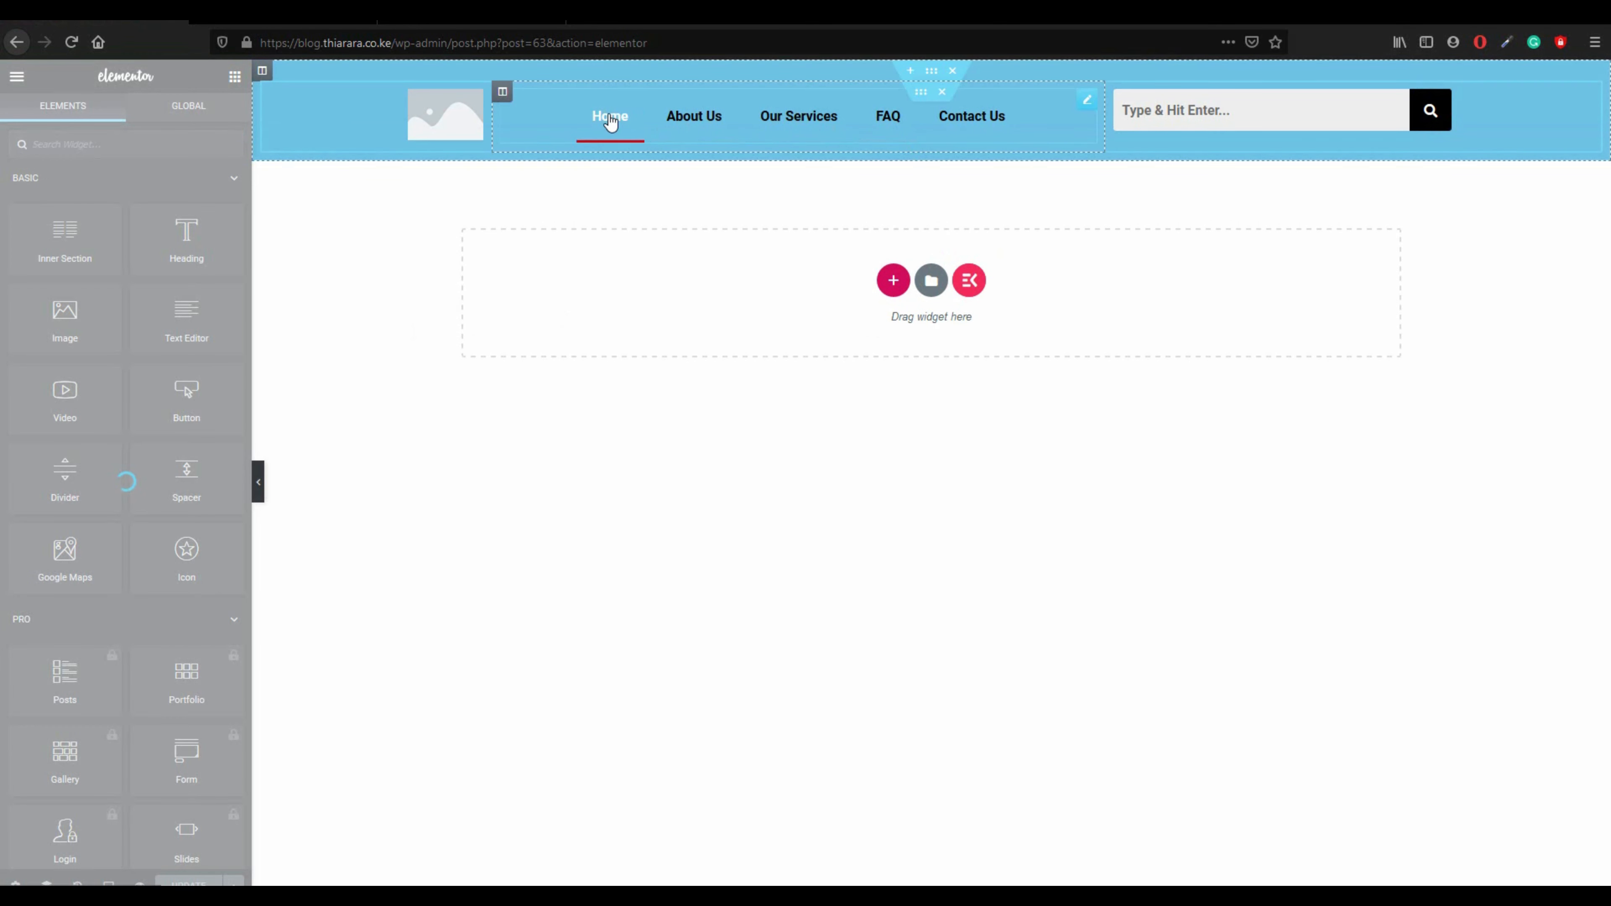
- Set the navigation menu's active-item background color to the light blue palette swatch matching the header
left_click(921, 95)
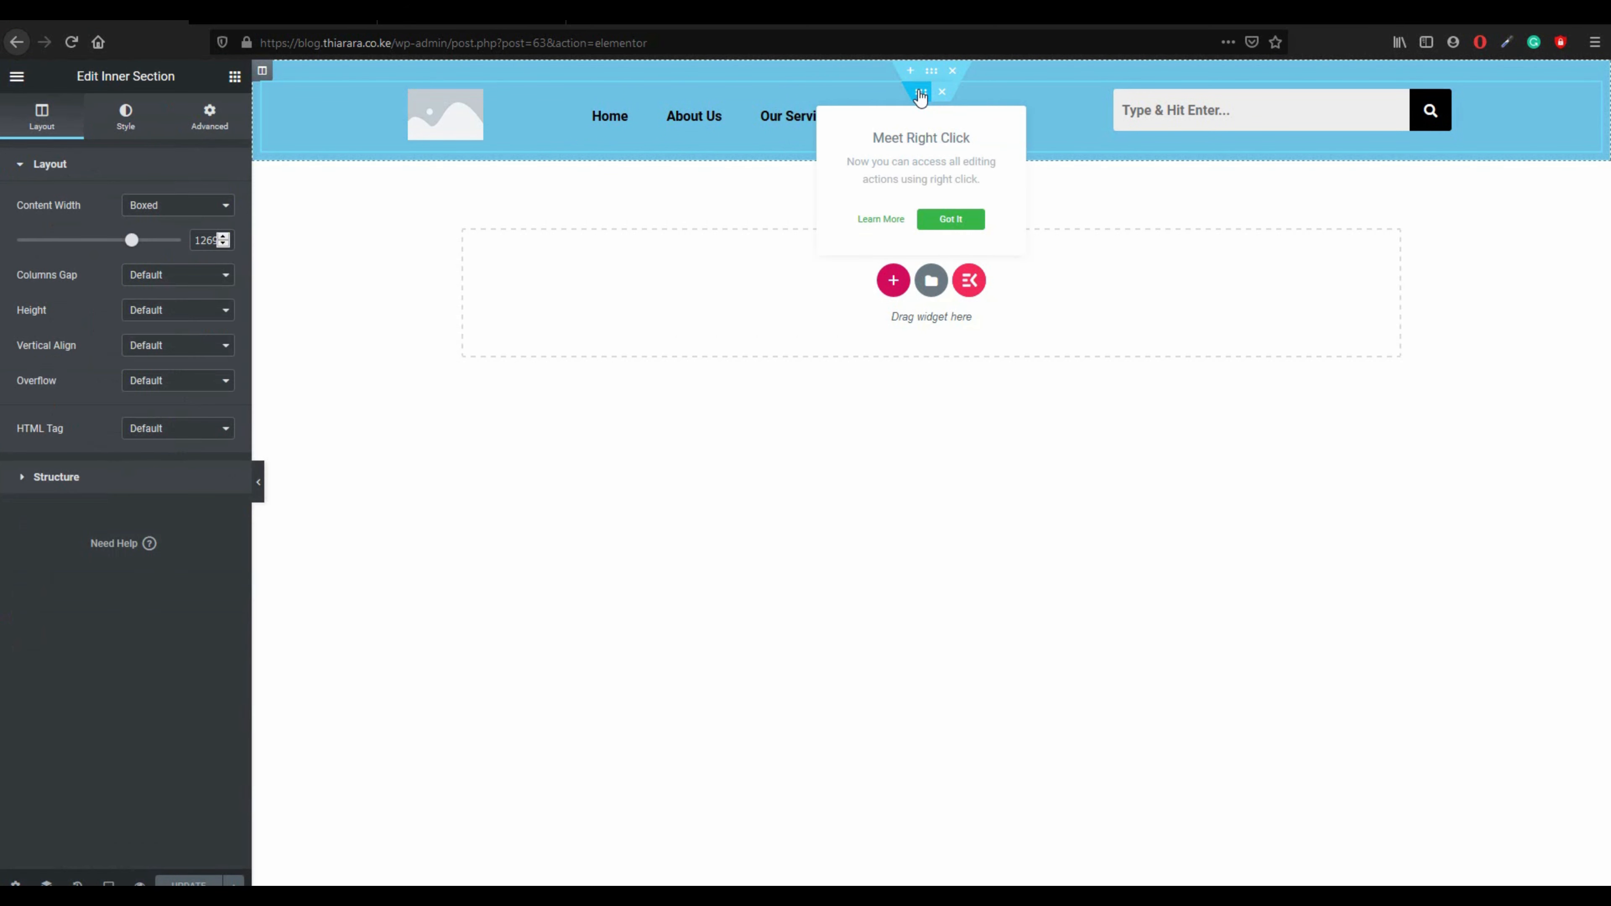
left_click(1086, 100)
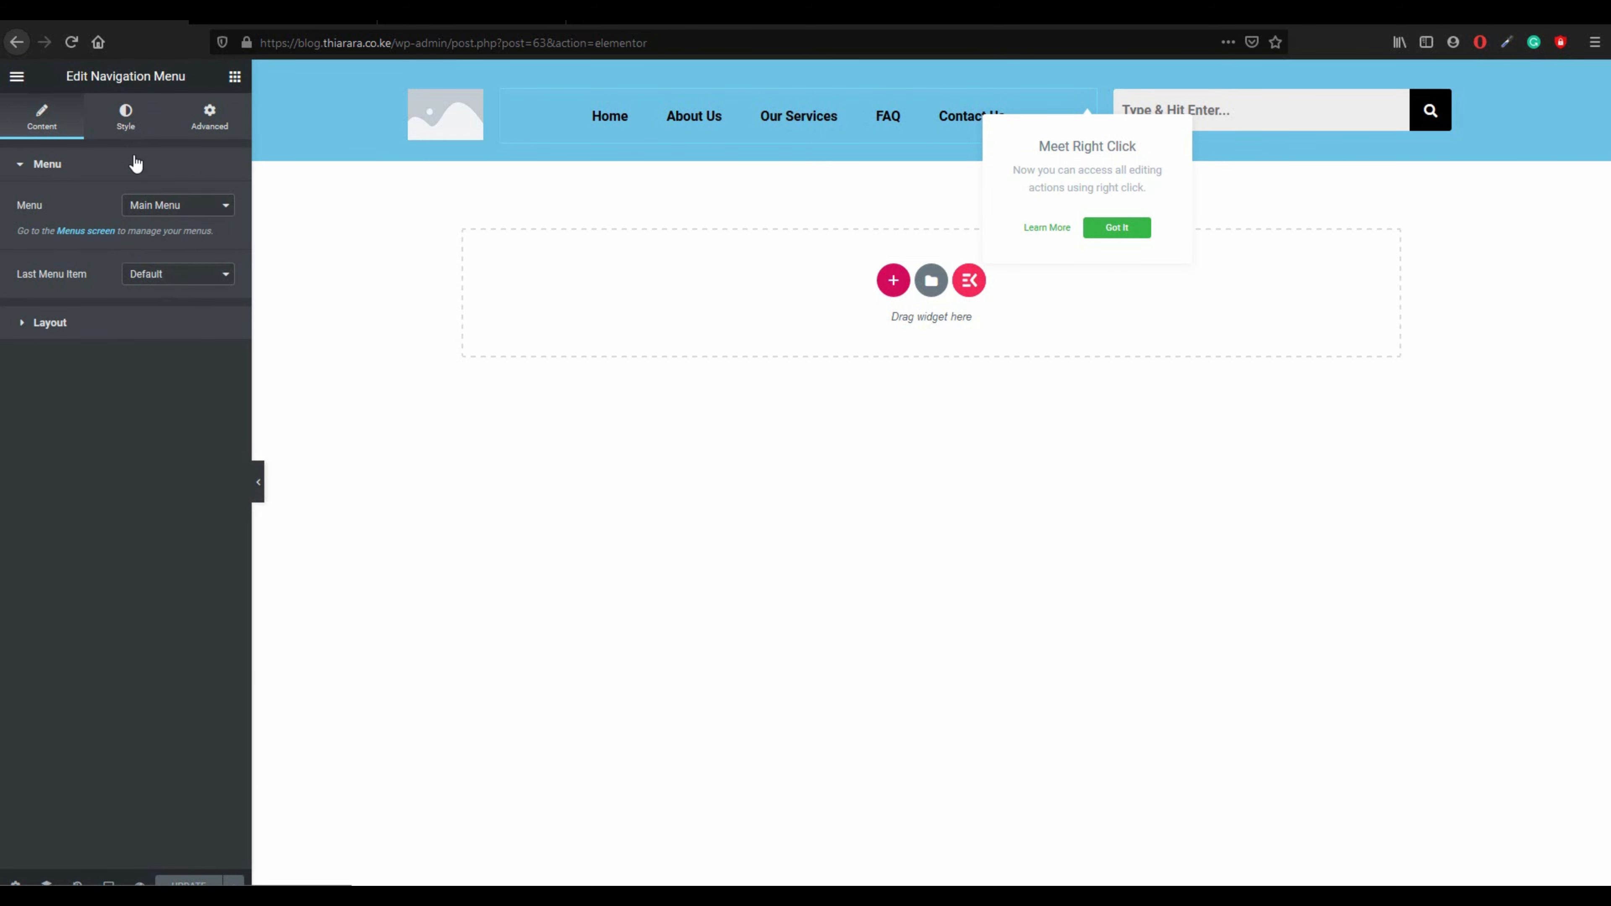
left_click(126, 132)
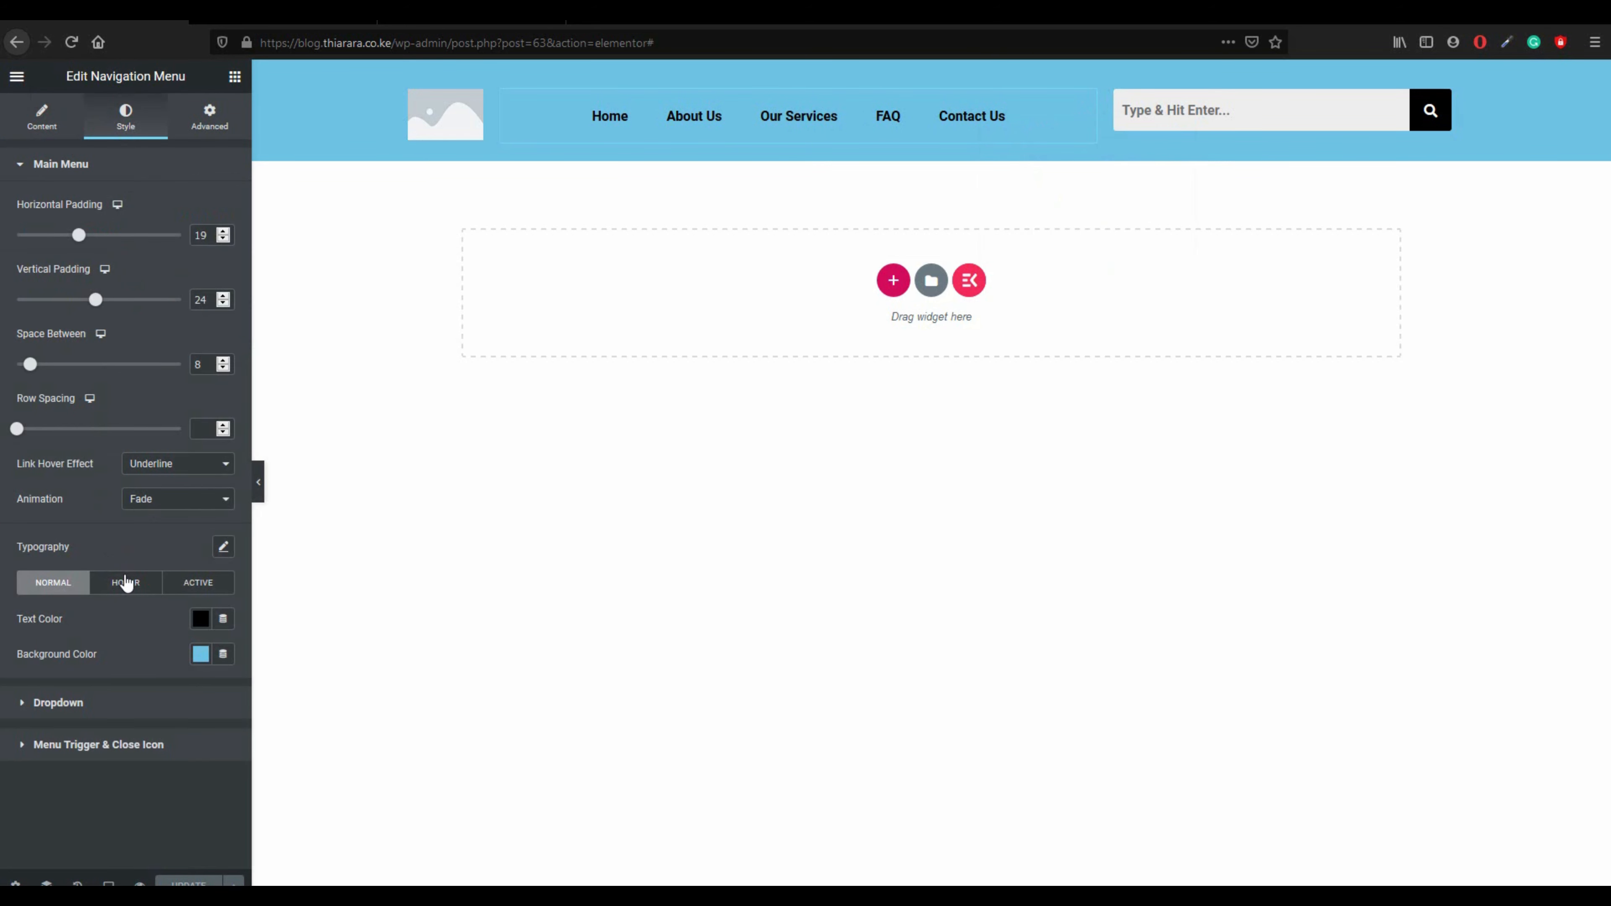
left_click(198, 583)
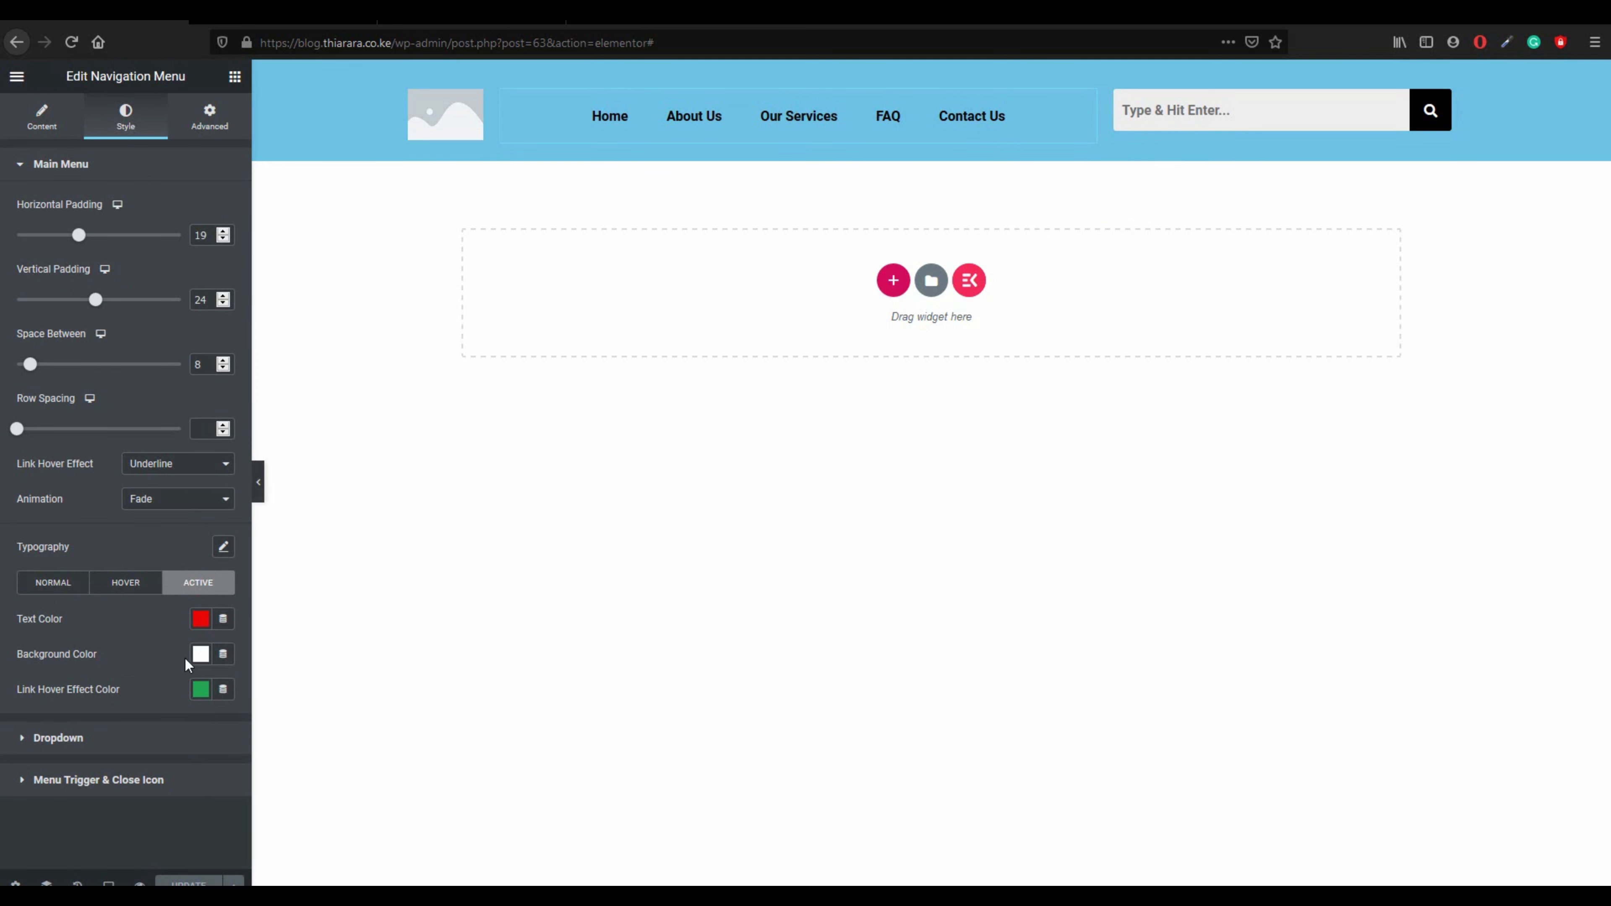
left_click(201, 657)
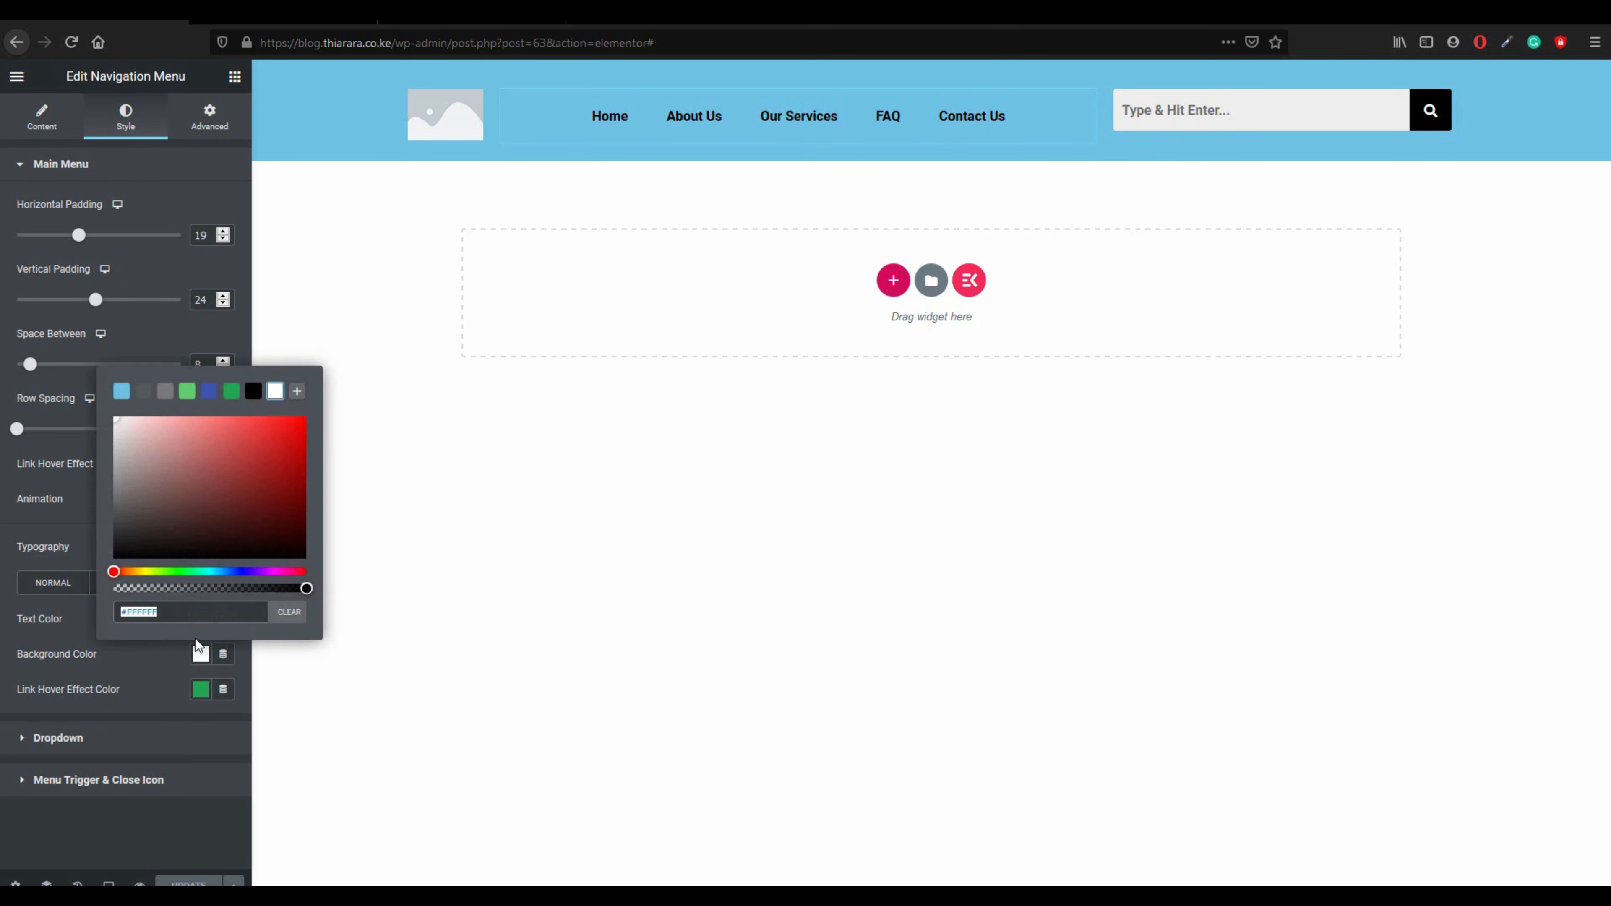
left_click(122, 393)
left_click(81, 562)
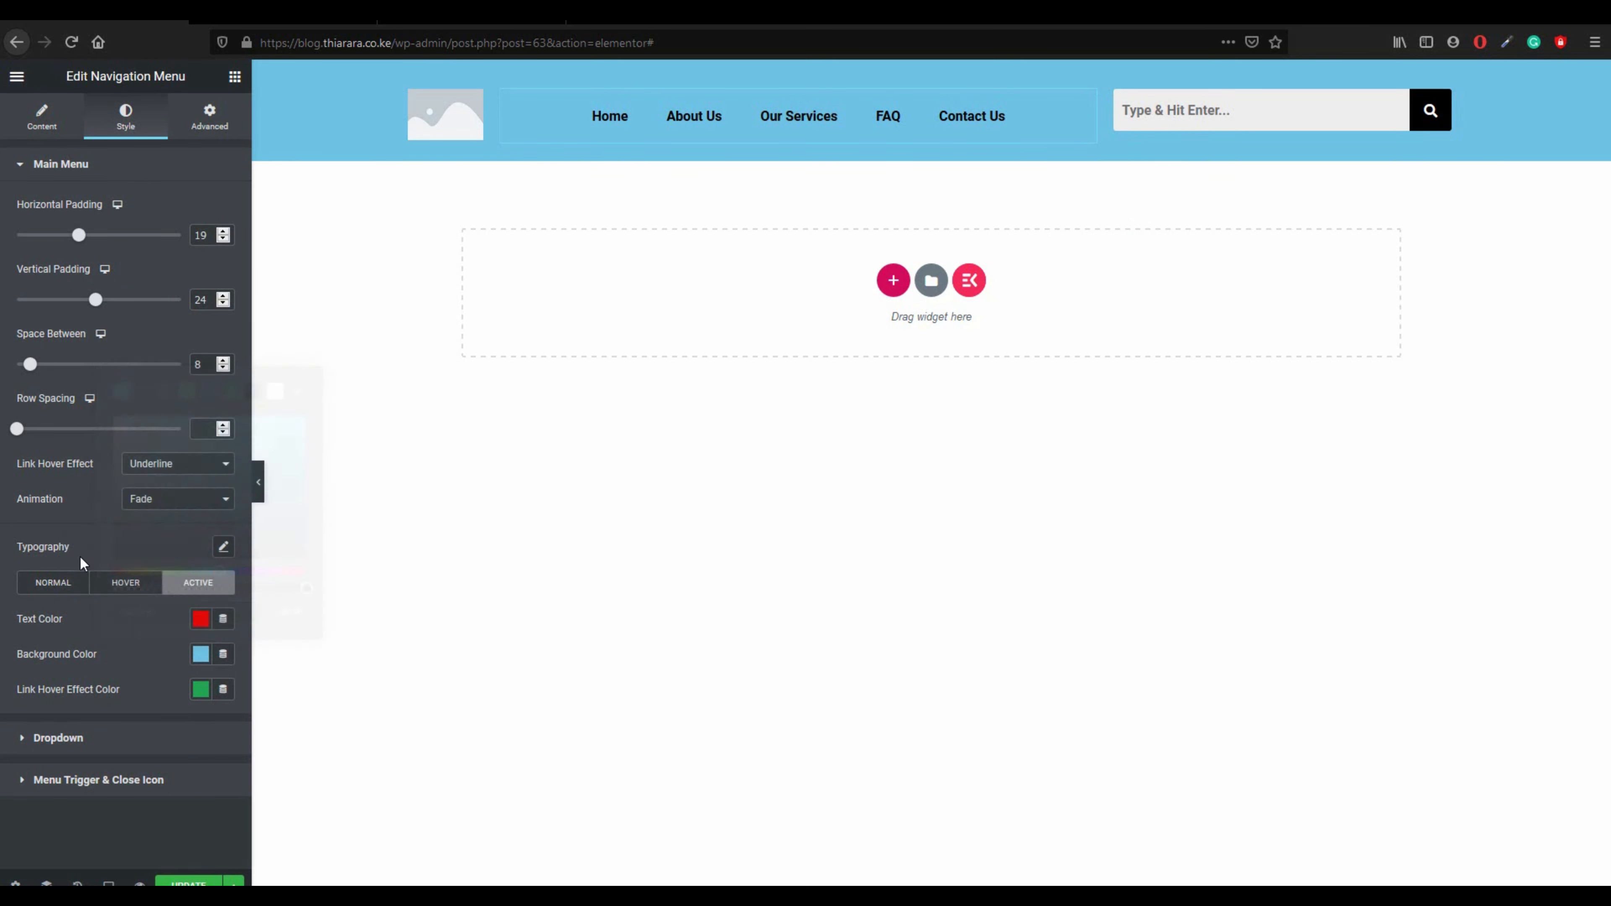
left_click(125, 583)
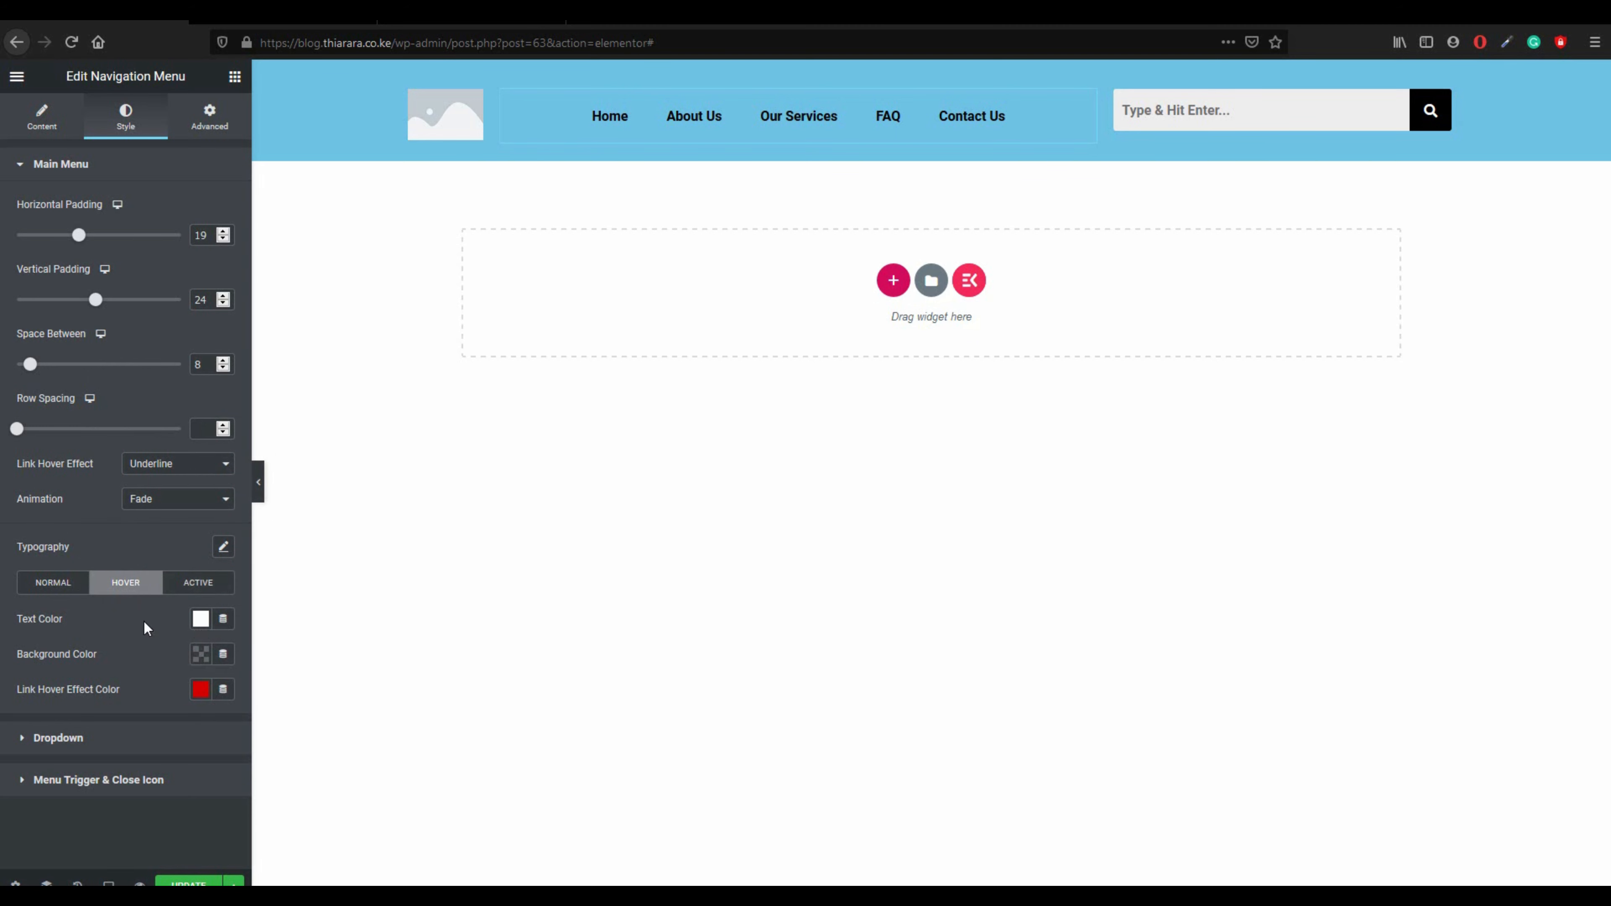
left_click(72, 587)
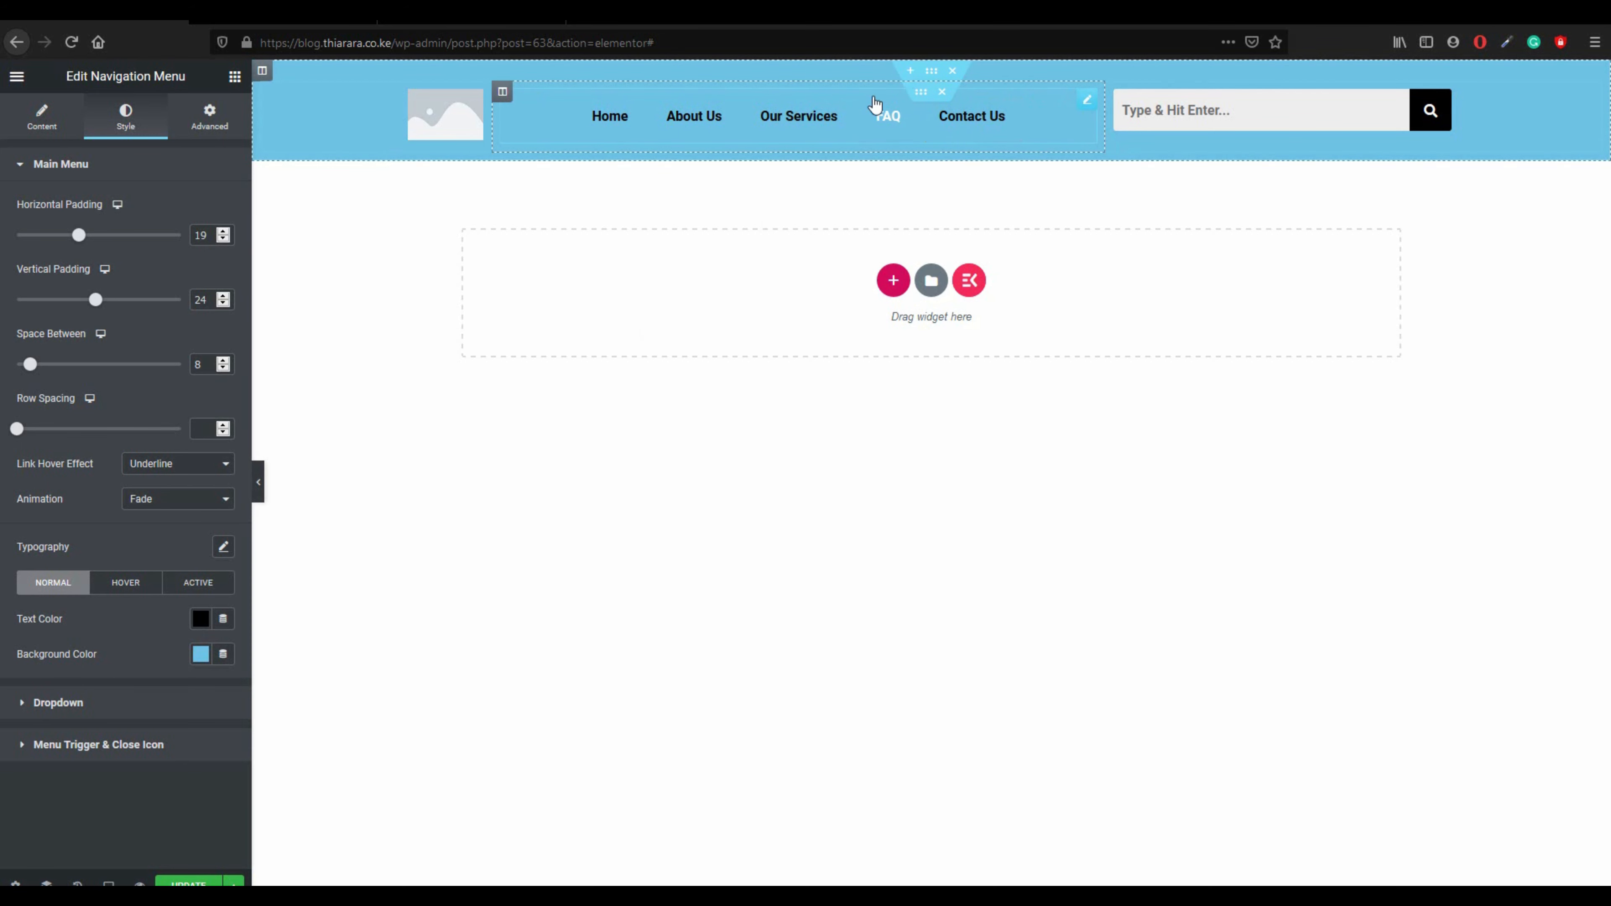
- Enable Sticky Header Effects on the header's inner section and update the template
left_click(926, 79)
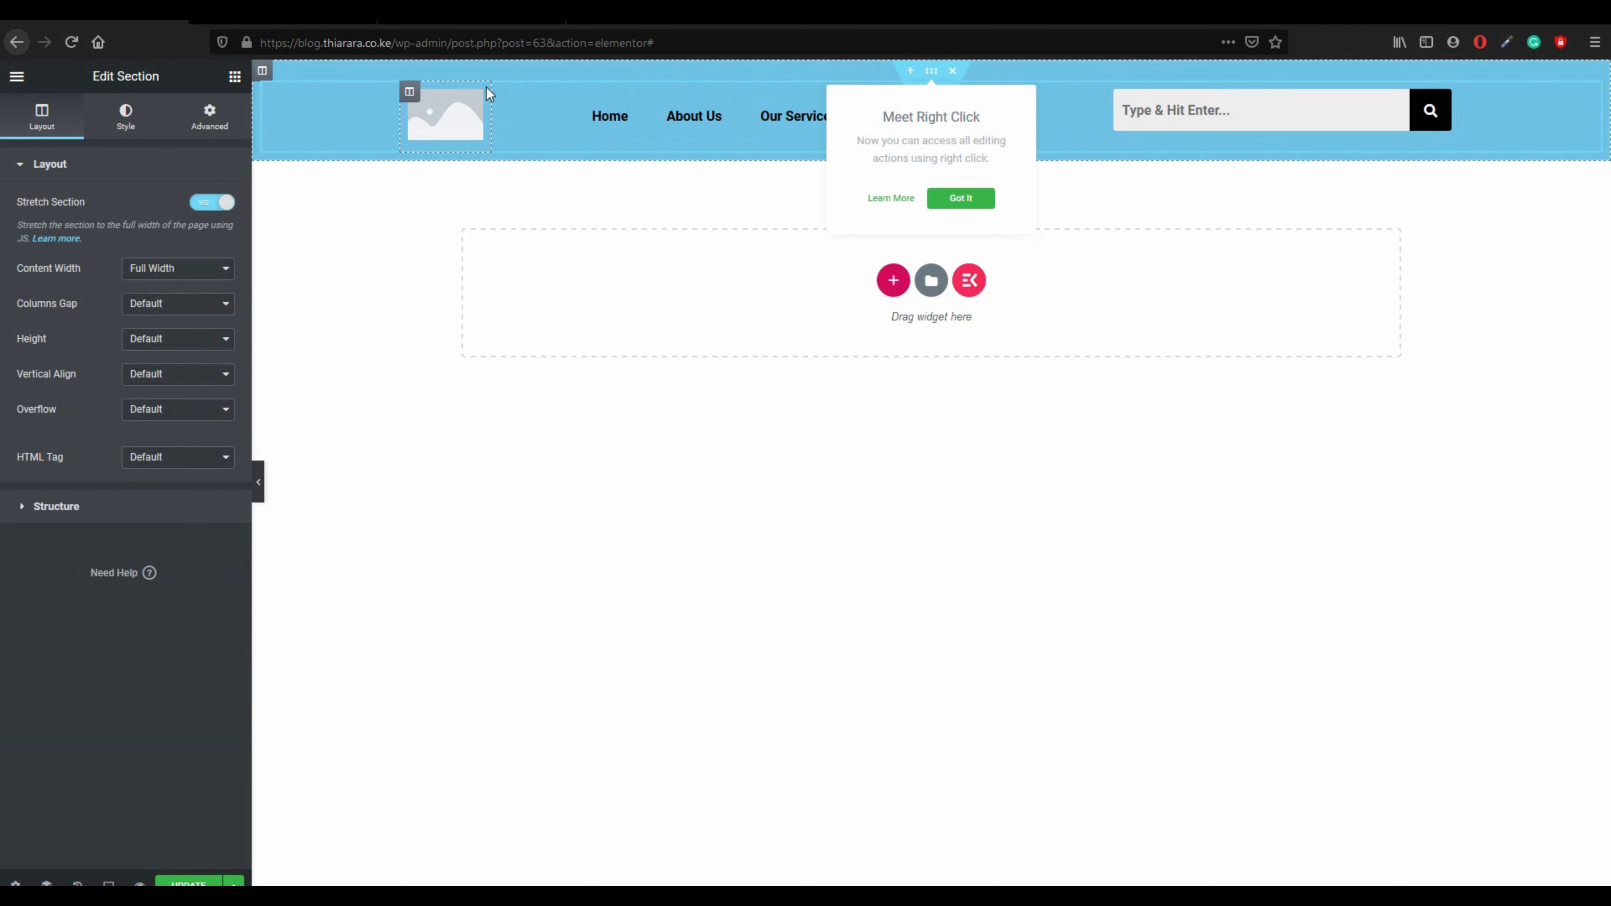
left_click(888, 85)
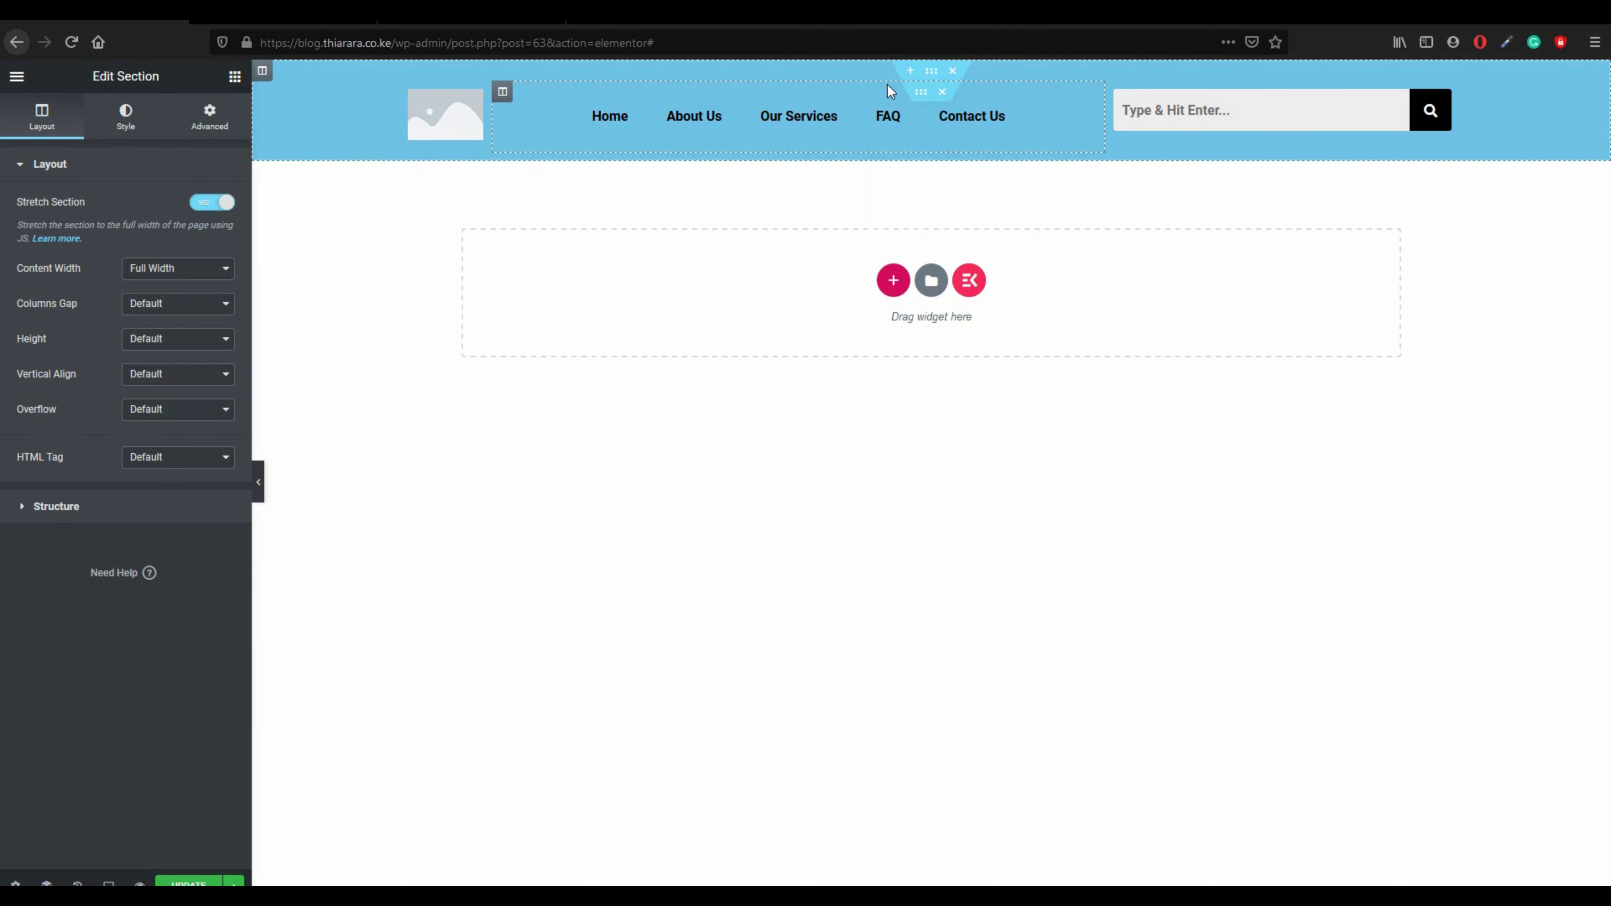
left_click(921, 93)
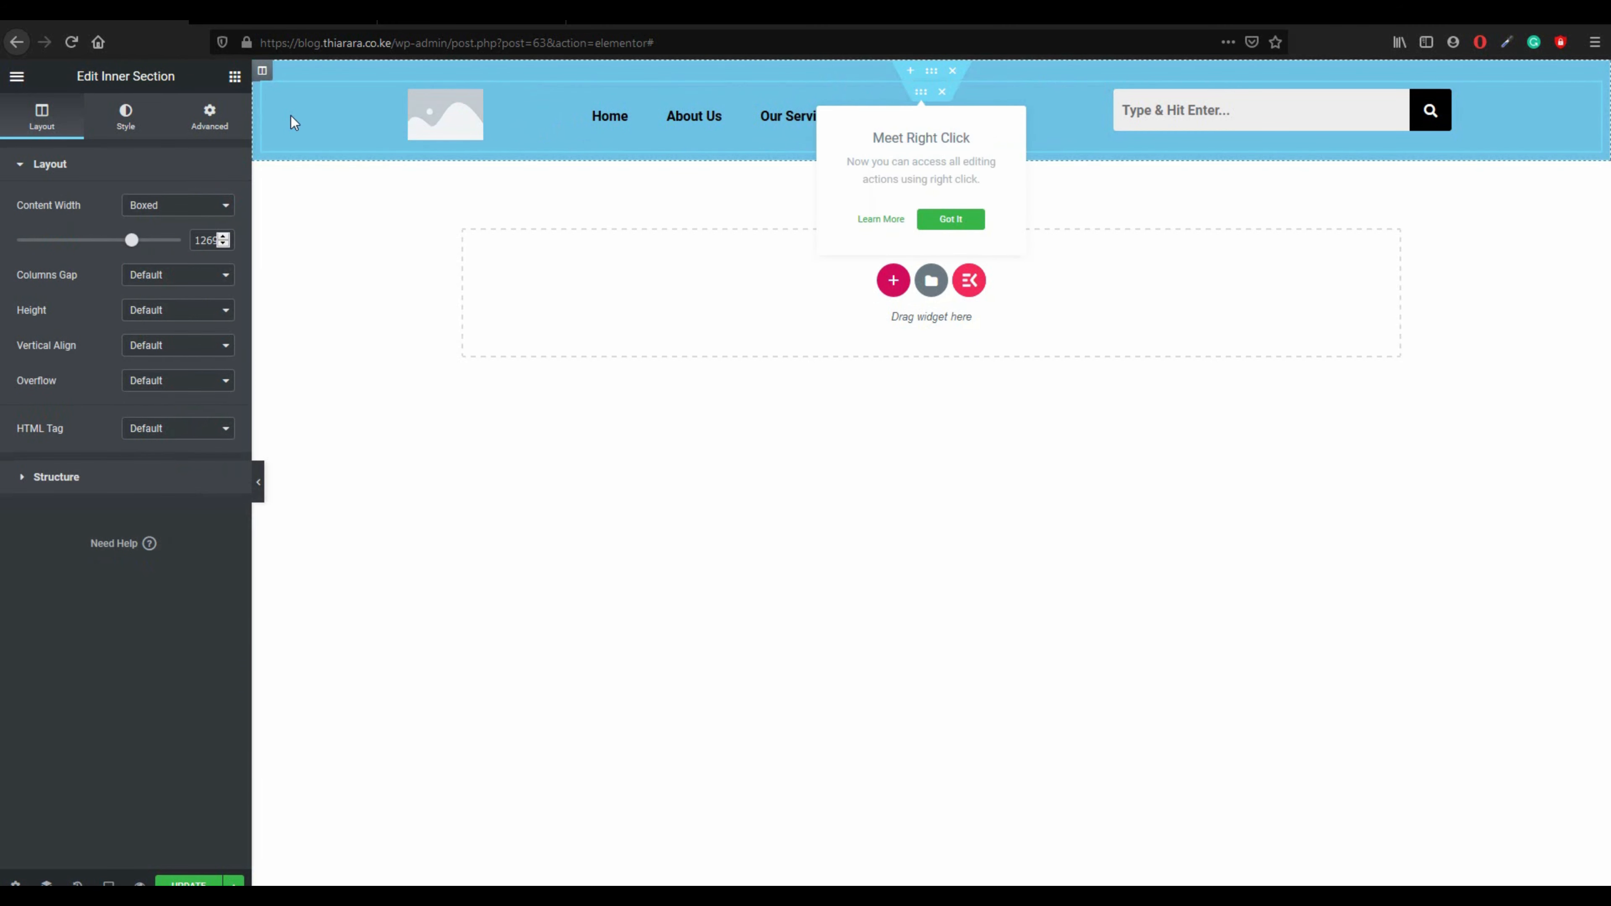
left_click(230, 124)
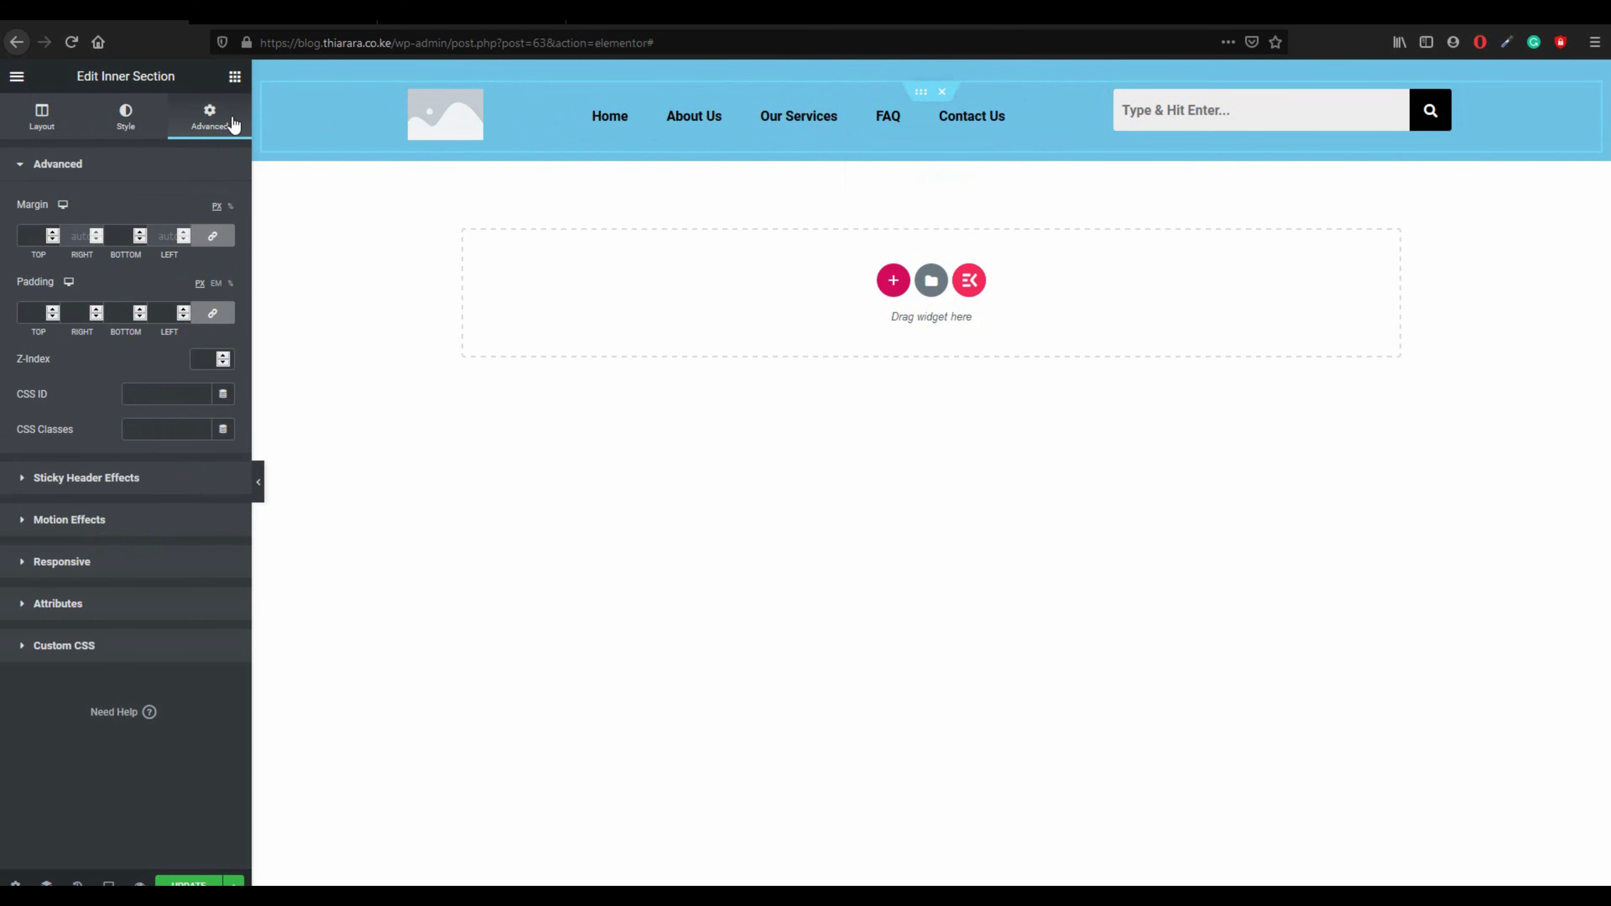
left_click(138, 479)
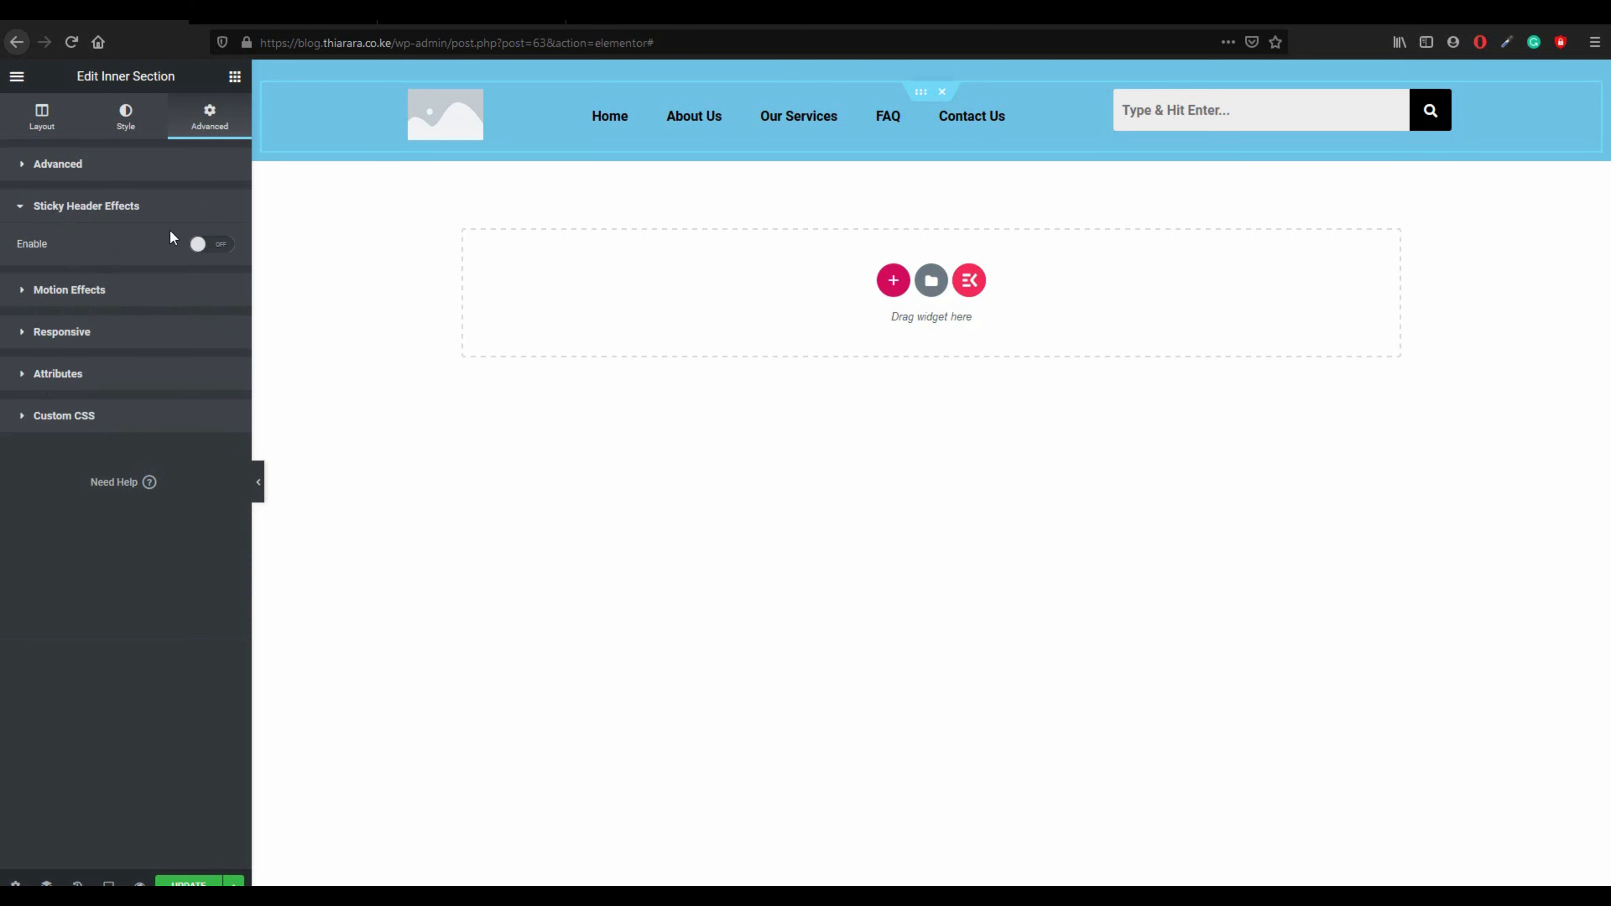
left_click(213, 245)
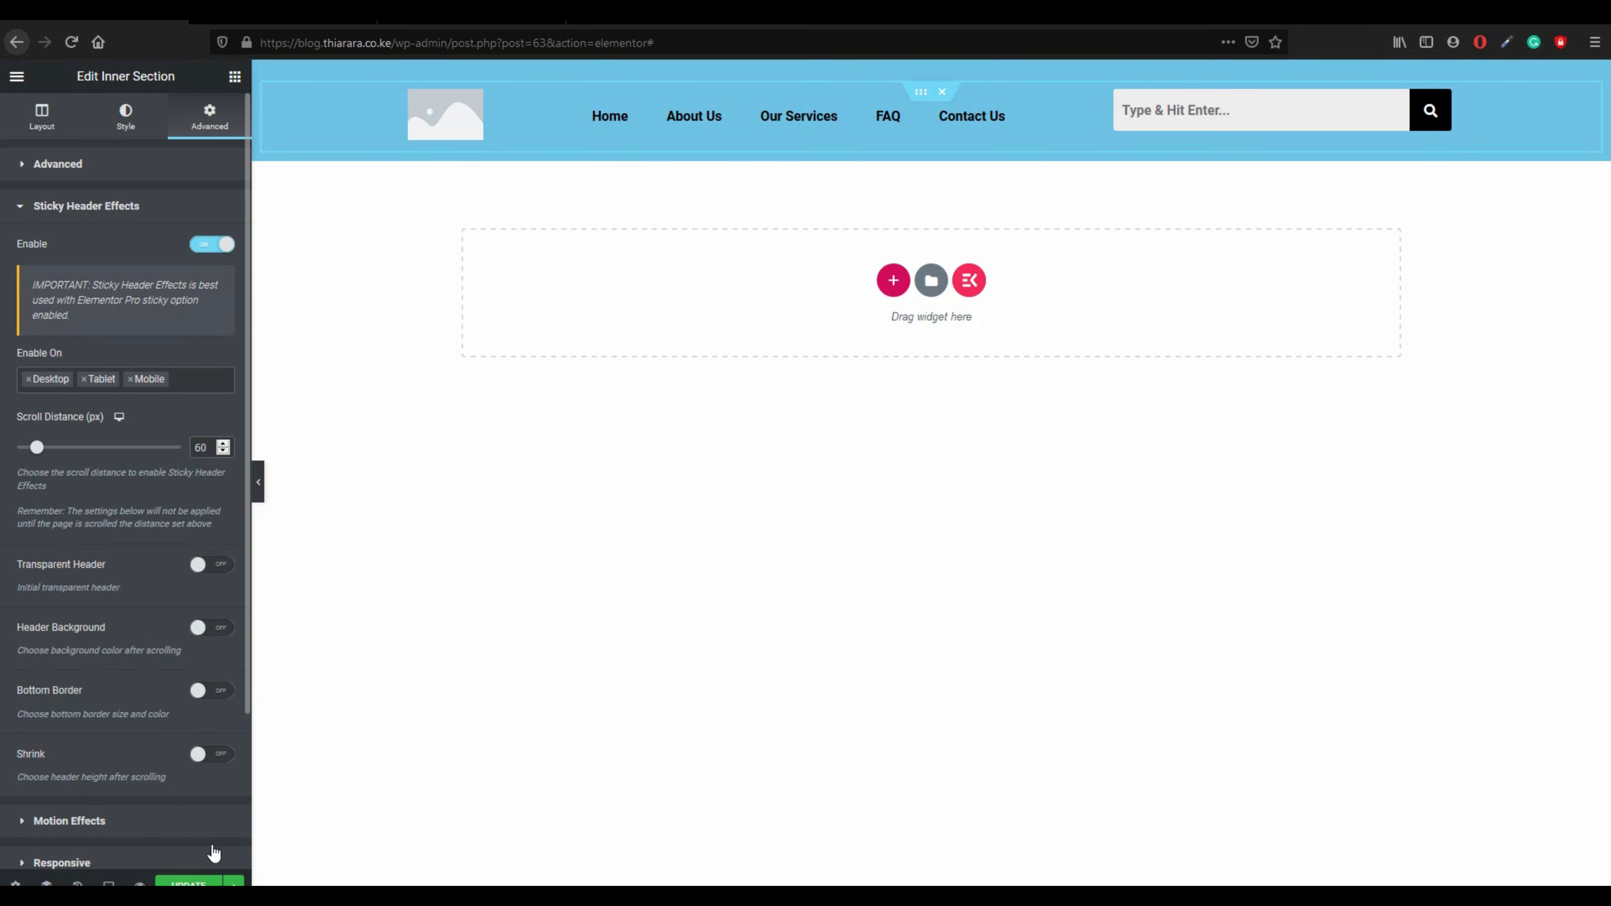
left_click(202, 882)
scroll(125, 461, "down", 1)
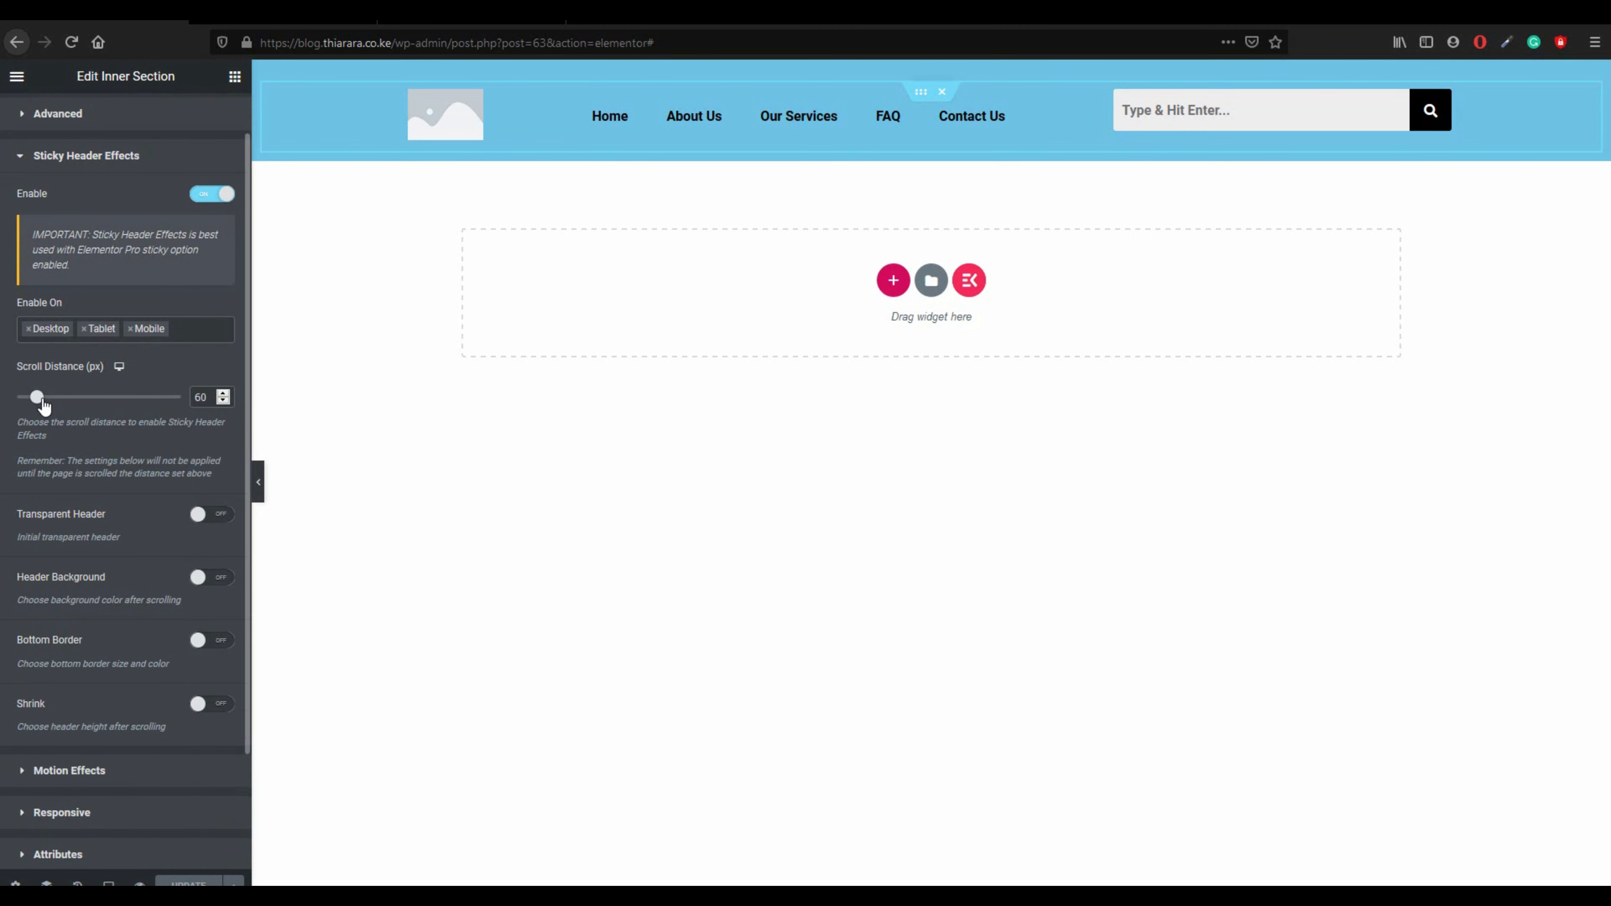
scroll(59, 453, "down", 3)
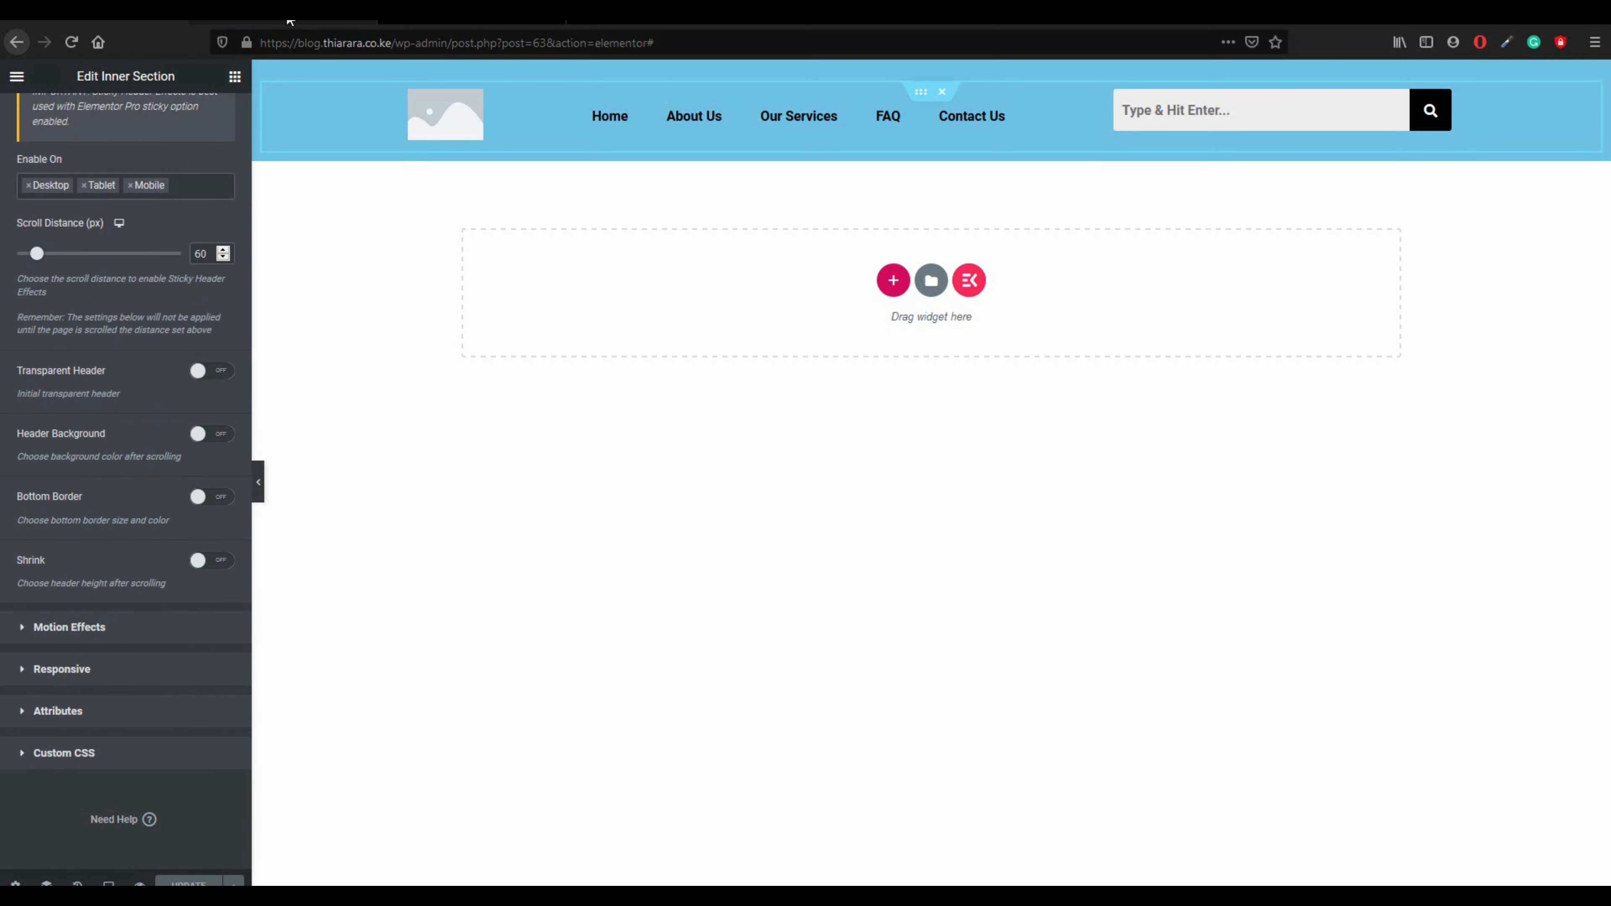
- Exit the homepage's Elementor editor to the WordPress dashboard and open the live website
left_click(231, 24)
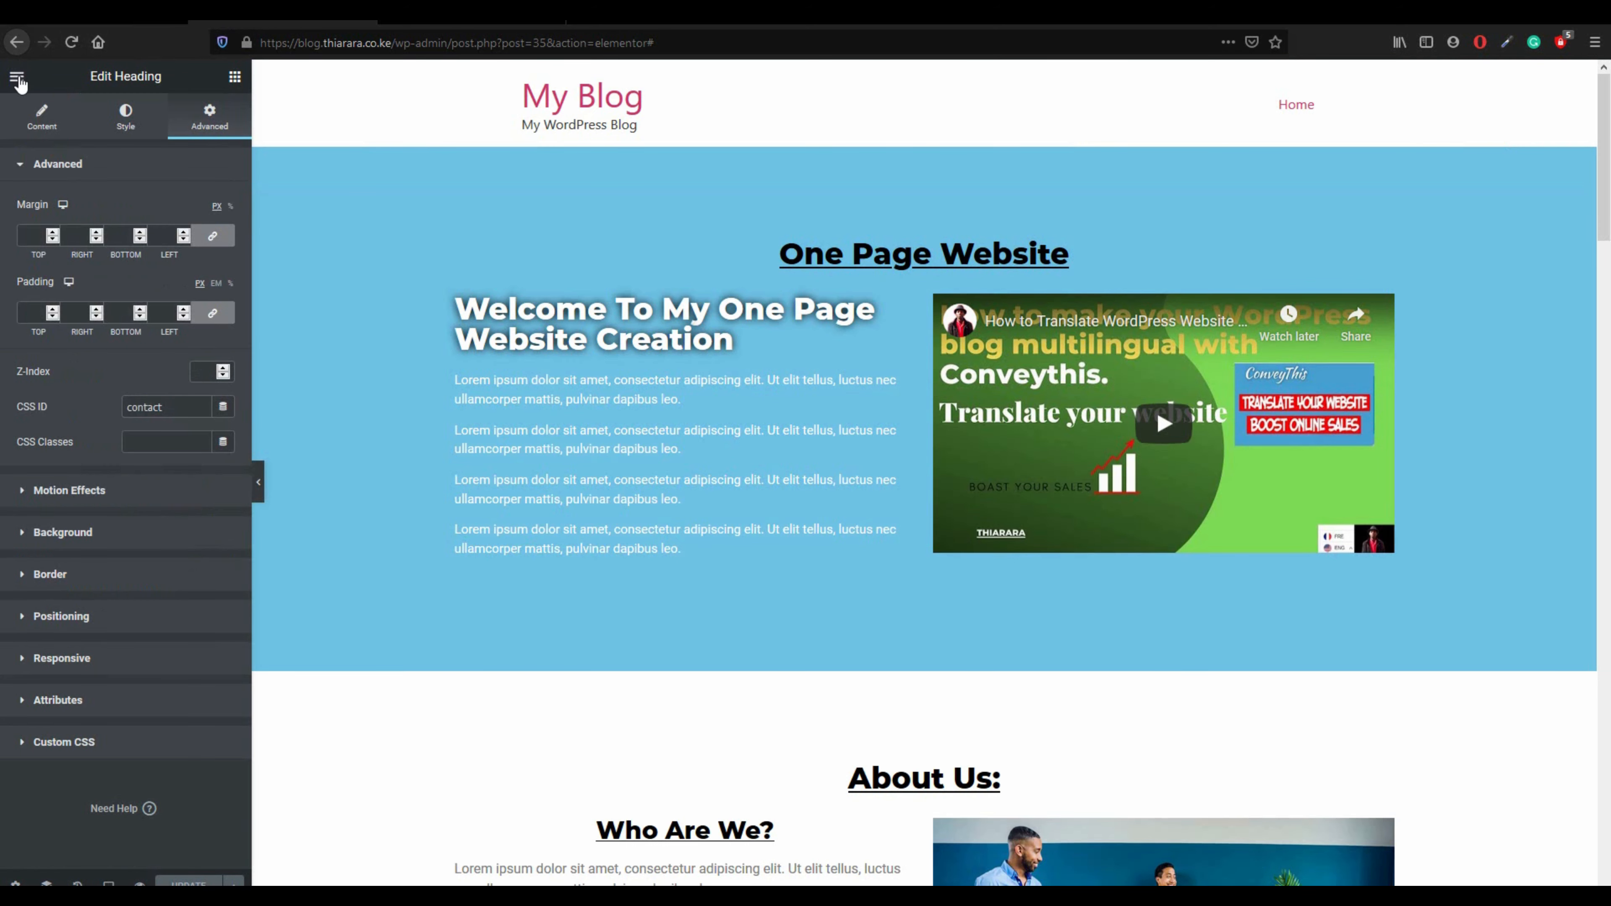
left_click(17, 77)
left_click(146, 558)
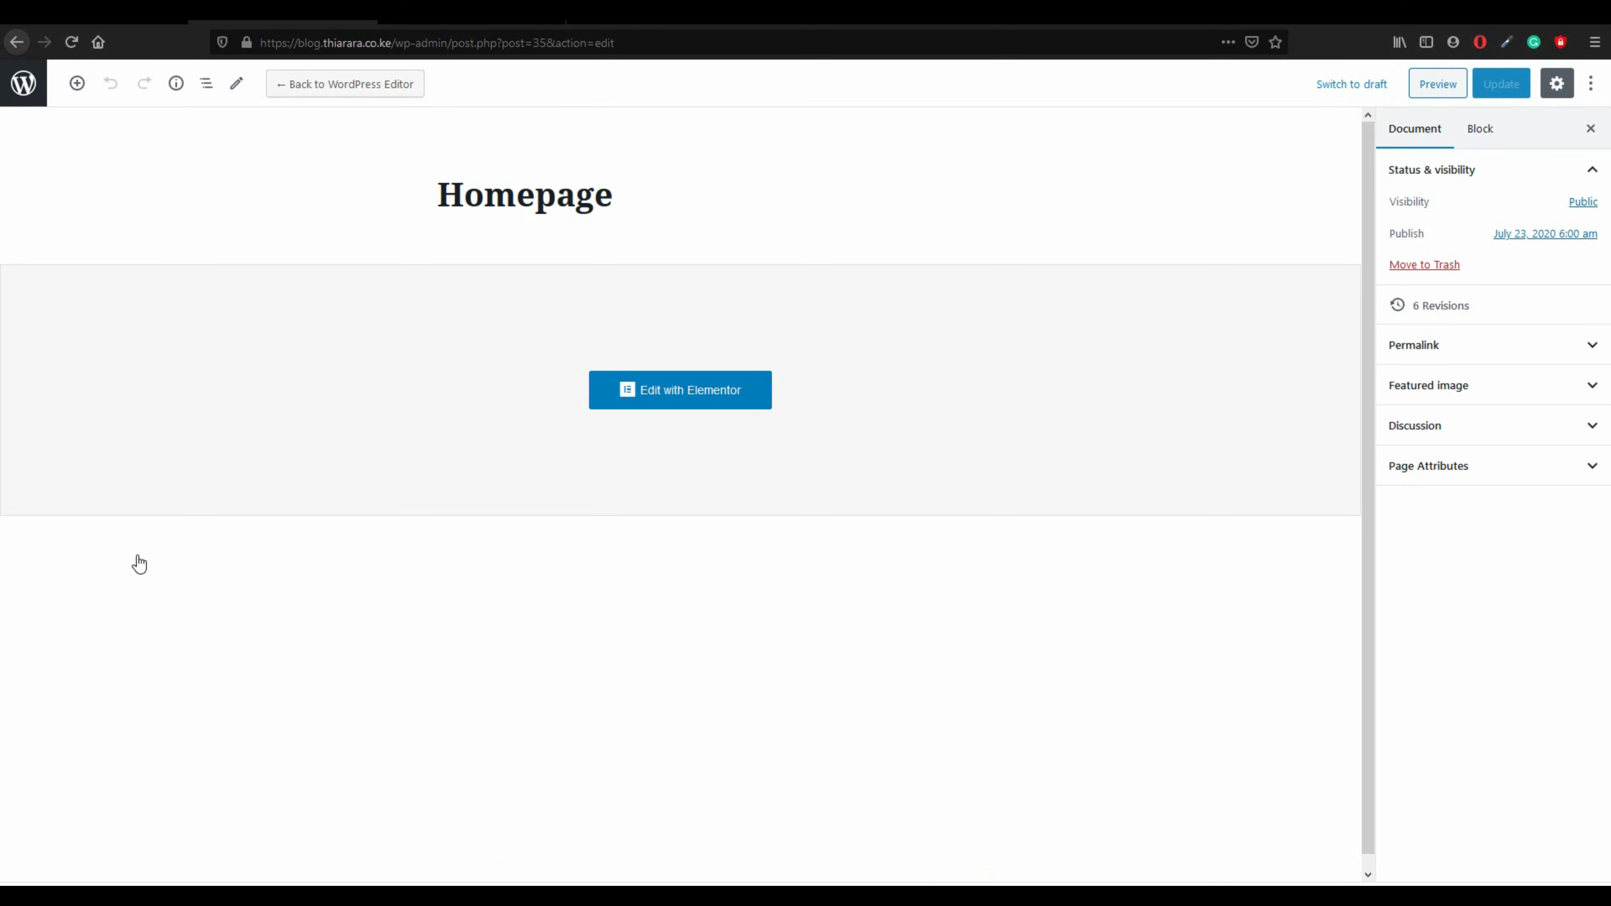
left_click(24, 99)
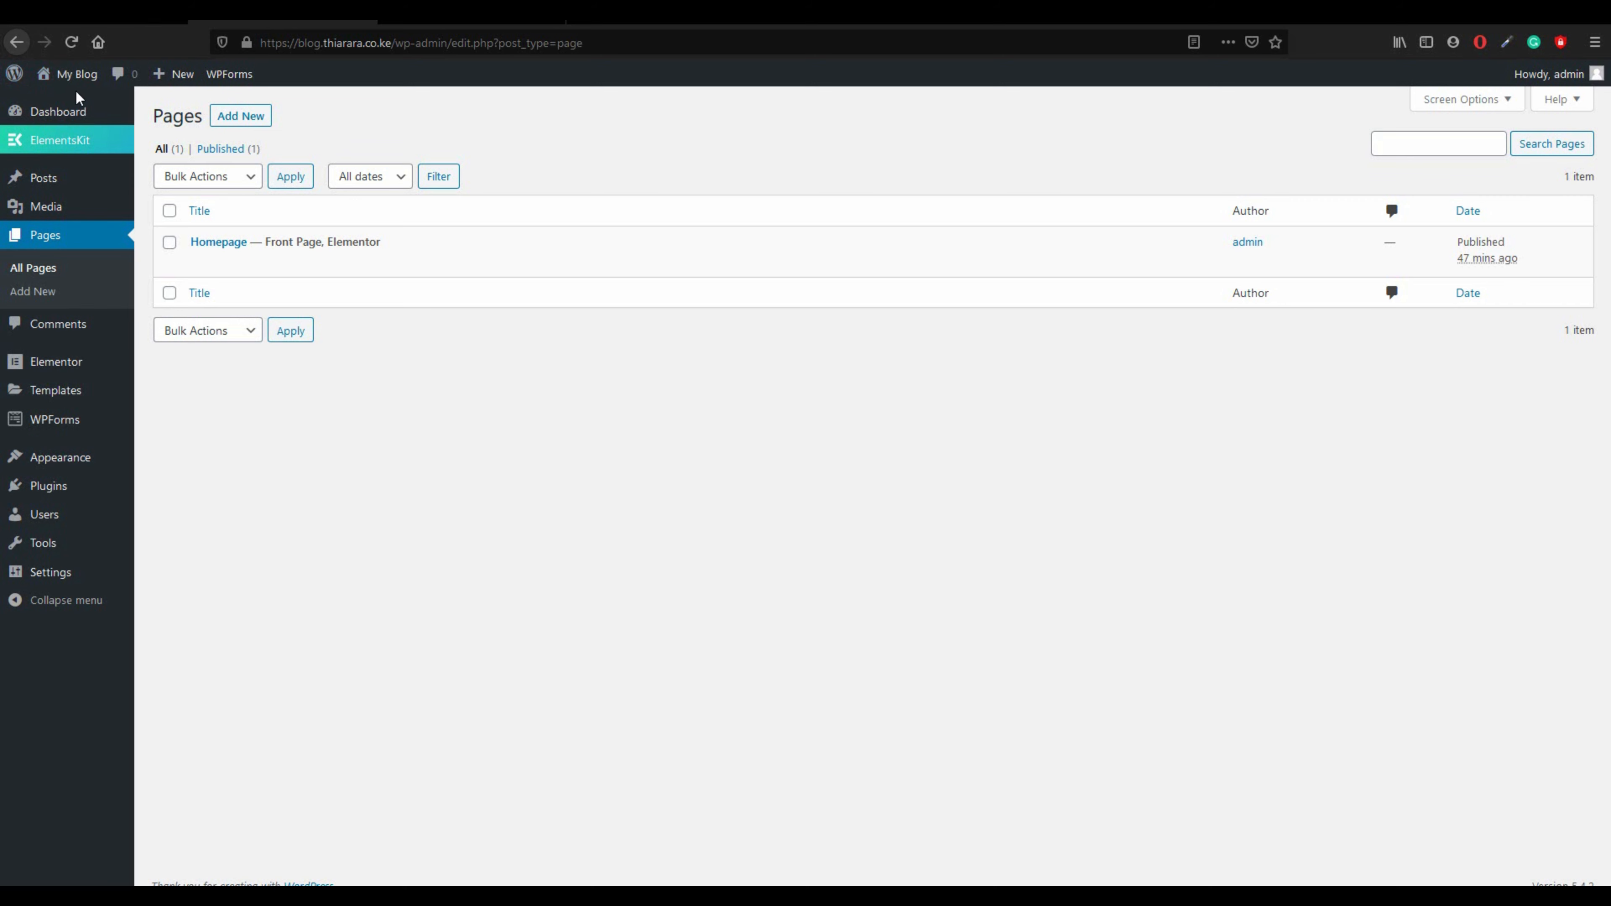
left_click(77, 74)
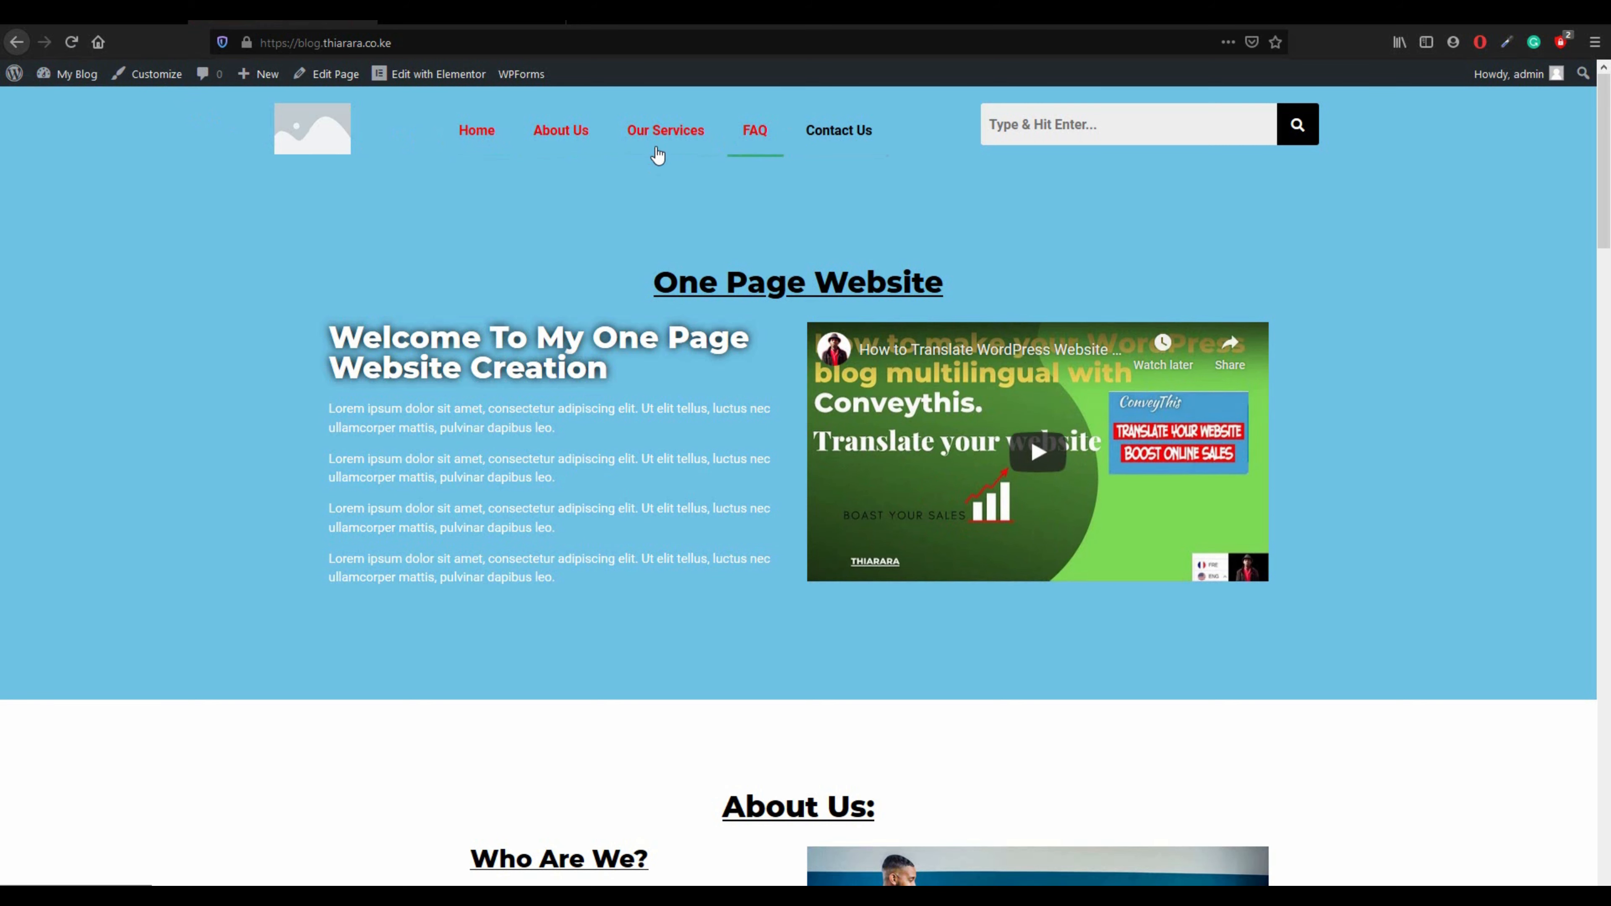
- Test the live header while scrolled and its About Us, Our Services, FAQ, Contact Us and Home links
scroll(477, 120, "down", 4)
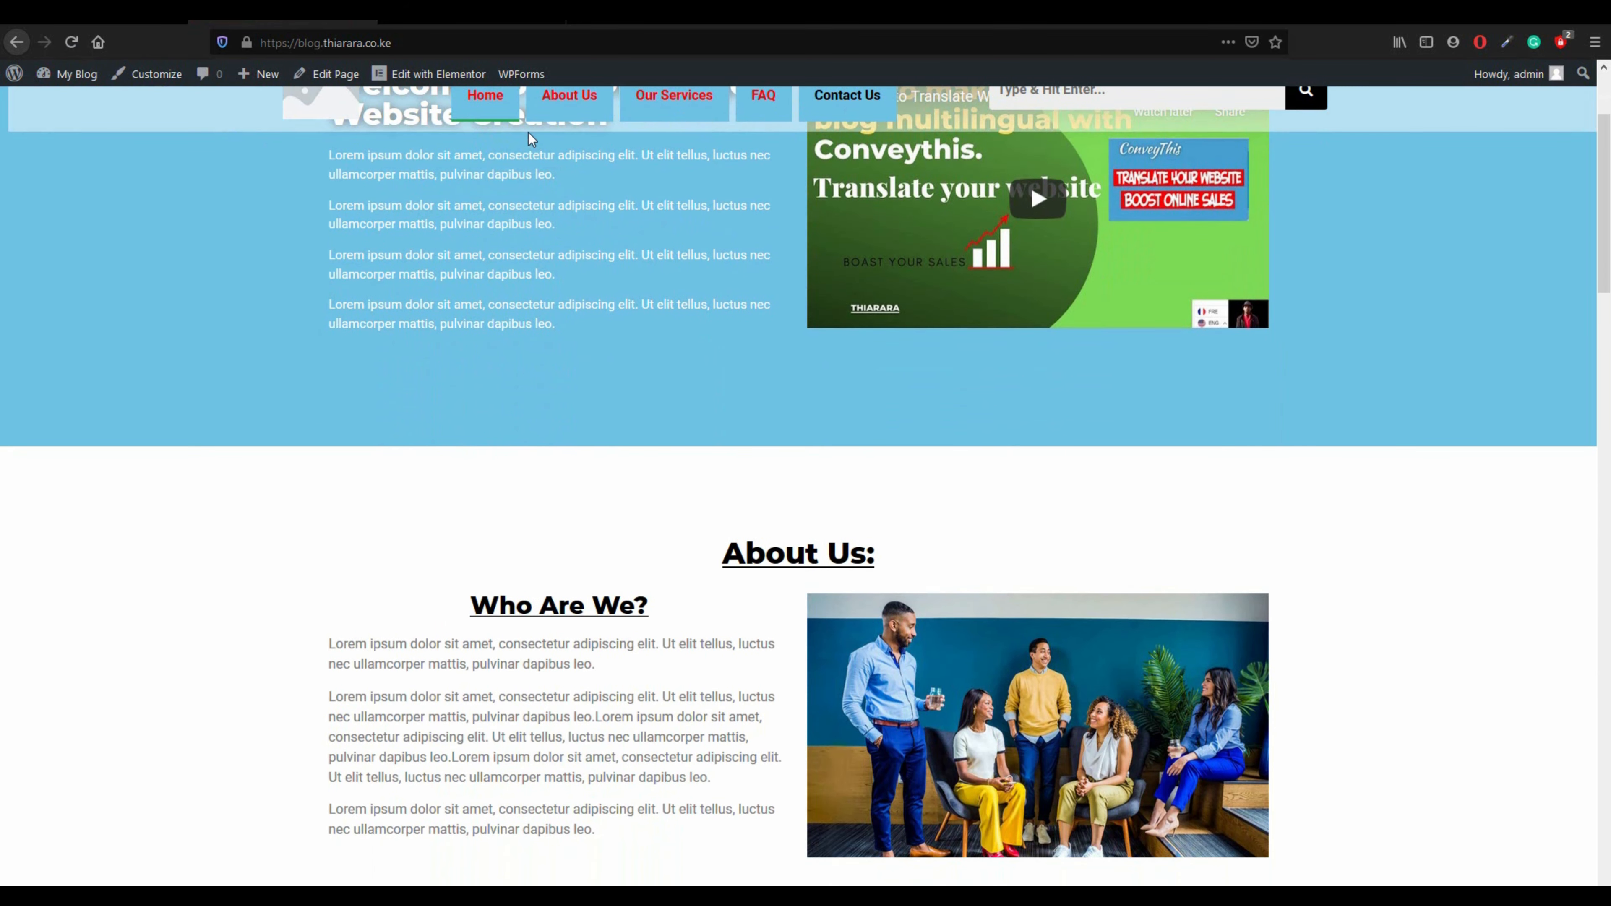
left_click(566, 105)
left_click(663, 99)
left_click(763, 99)
left_click(827, 105)
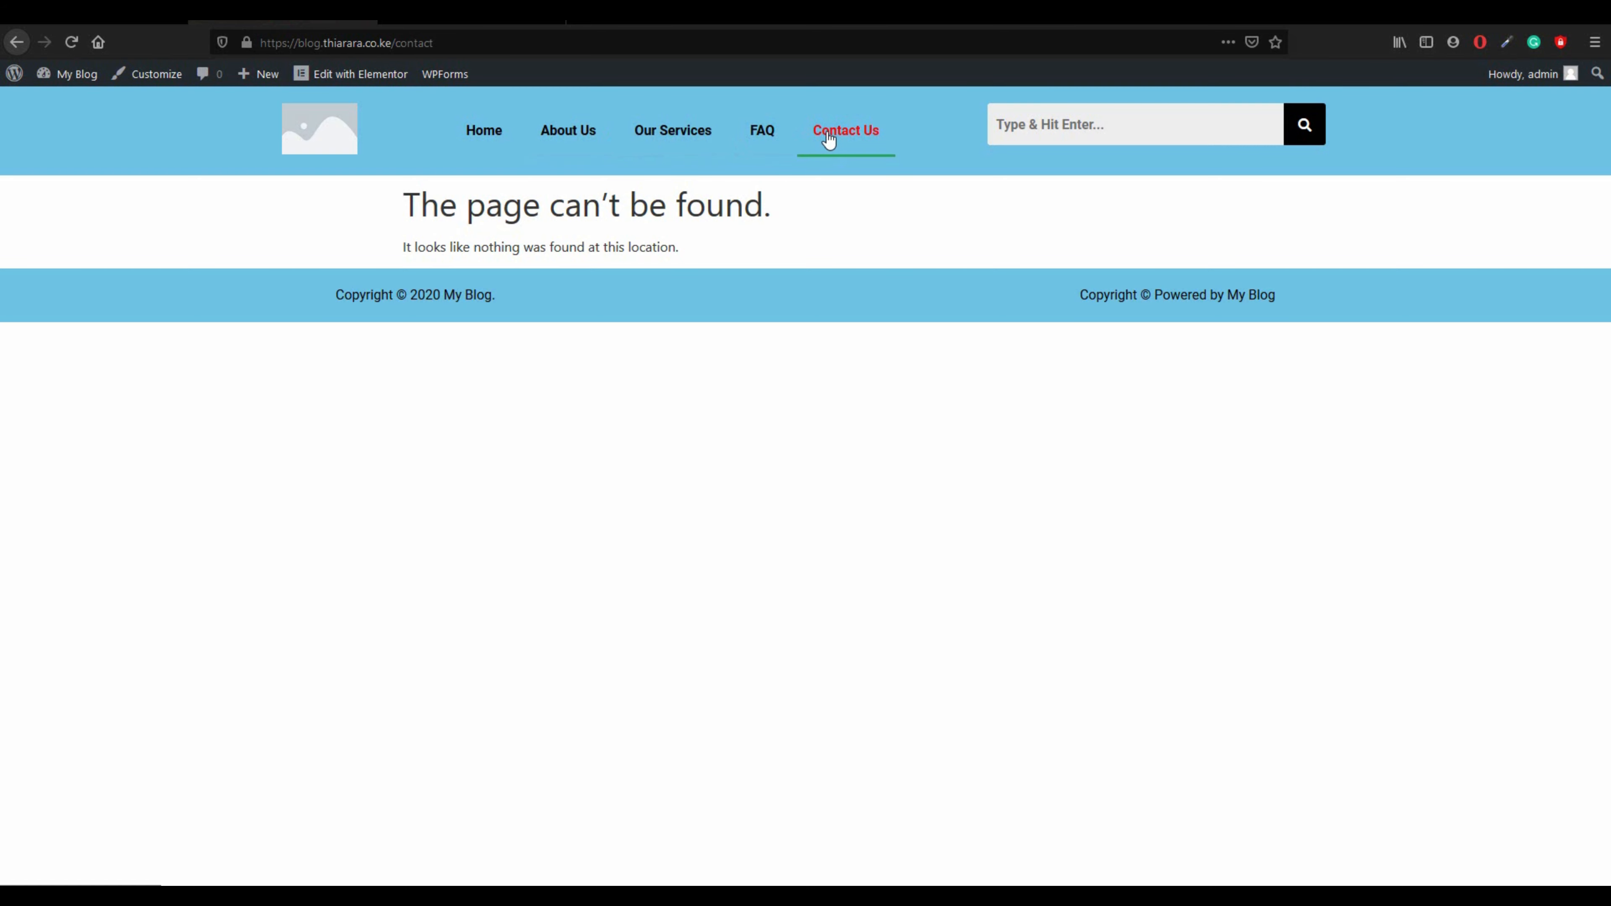
left_click(481, 134)
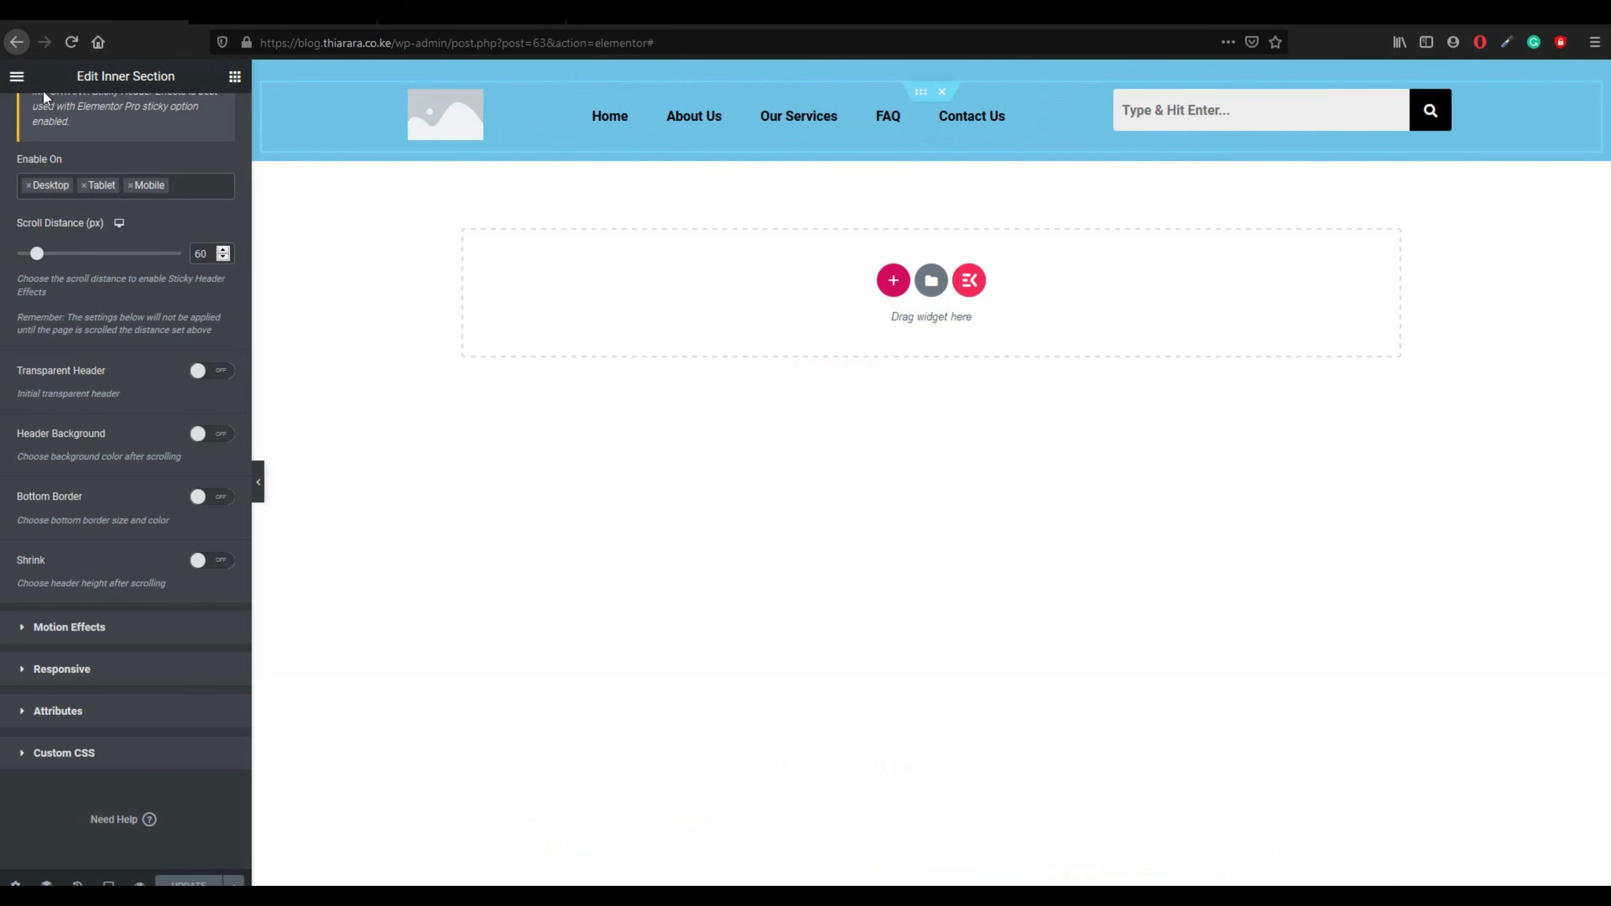
- Return to the dashboard and open the Main Menu for editing
left_click(15, 47)
left_click(15, 47)
mouse_move(68, 75)
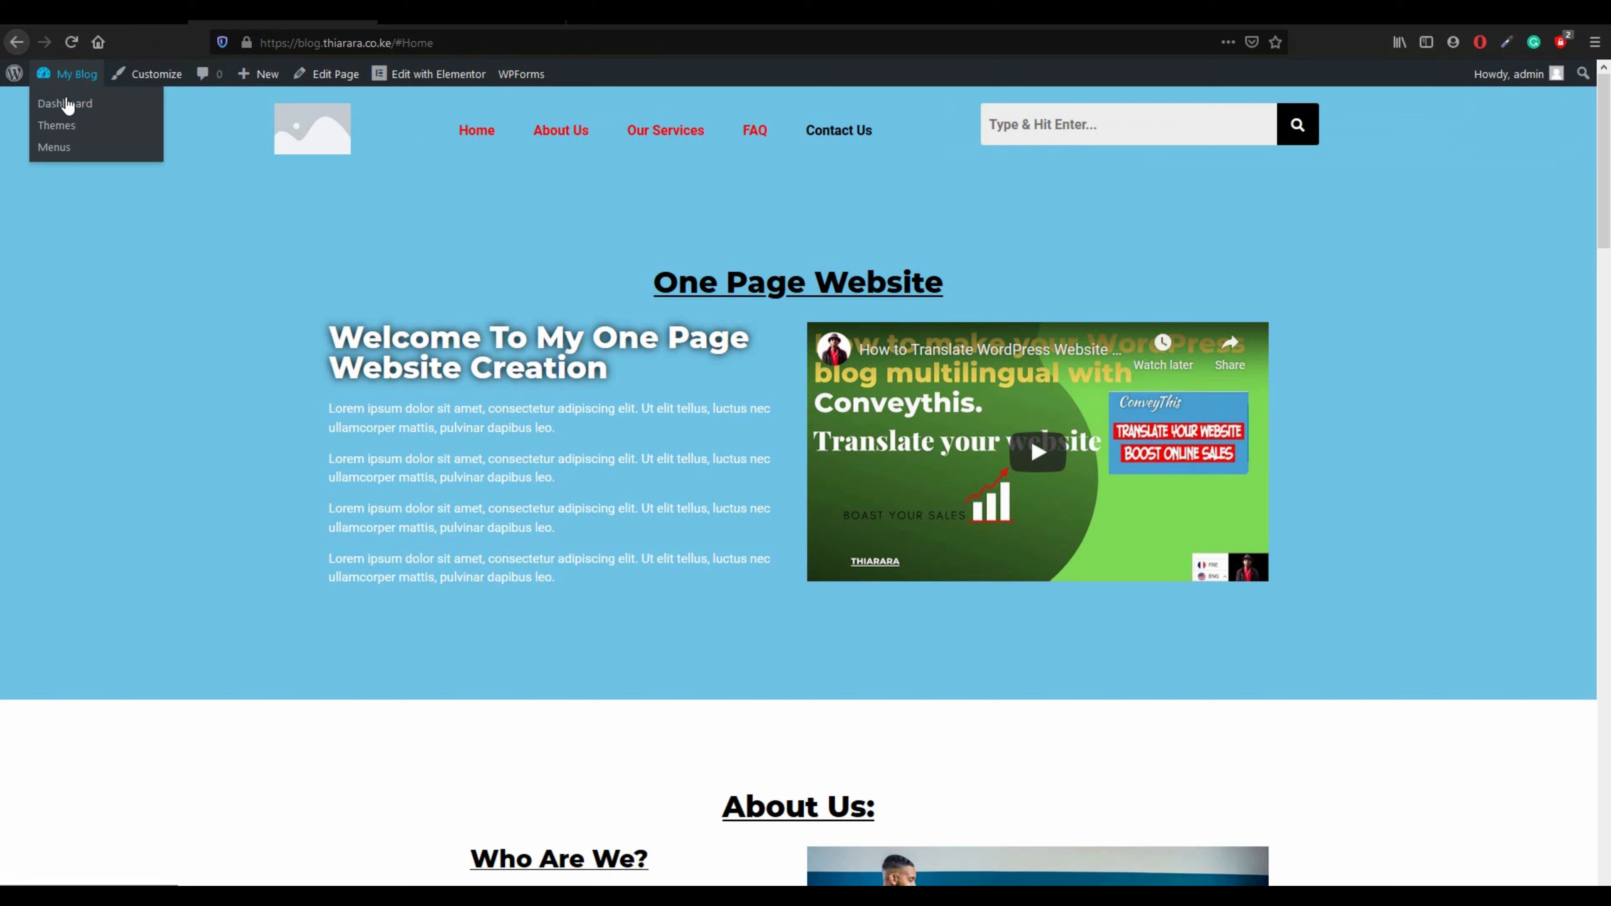
left_click(68, 106)
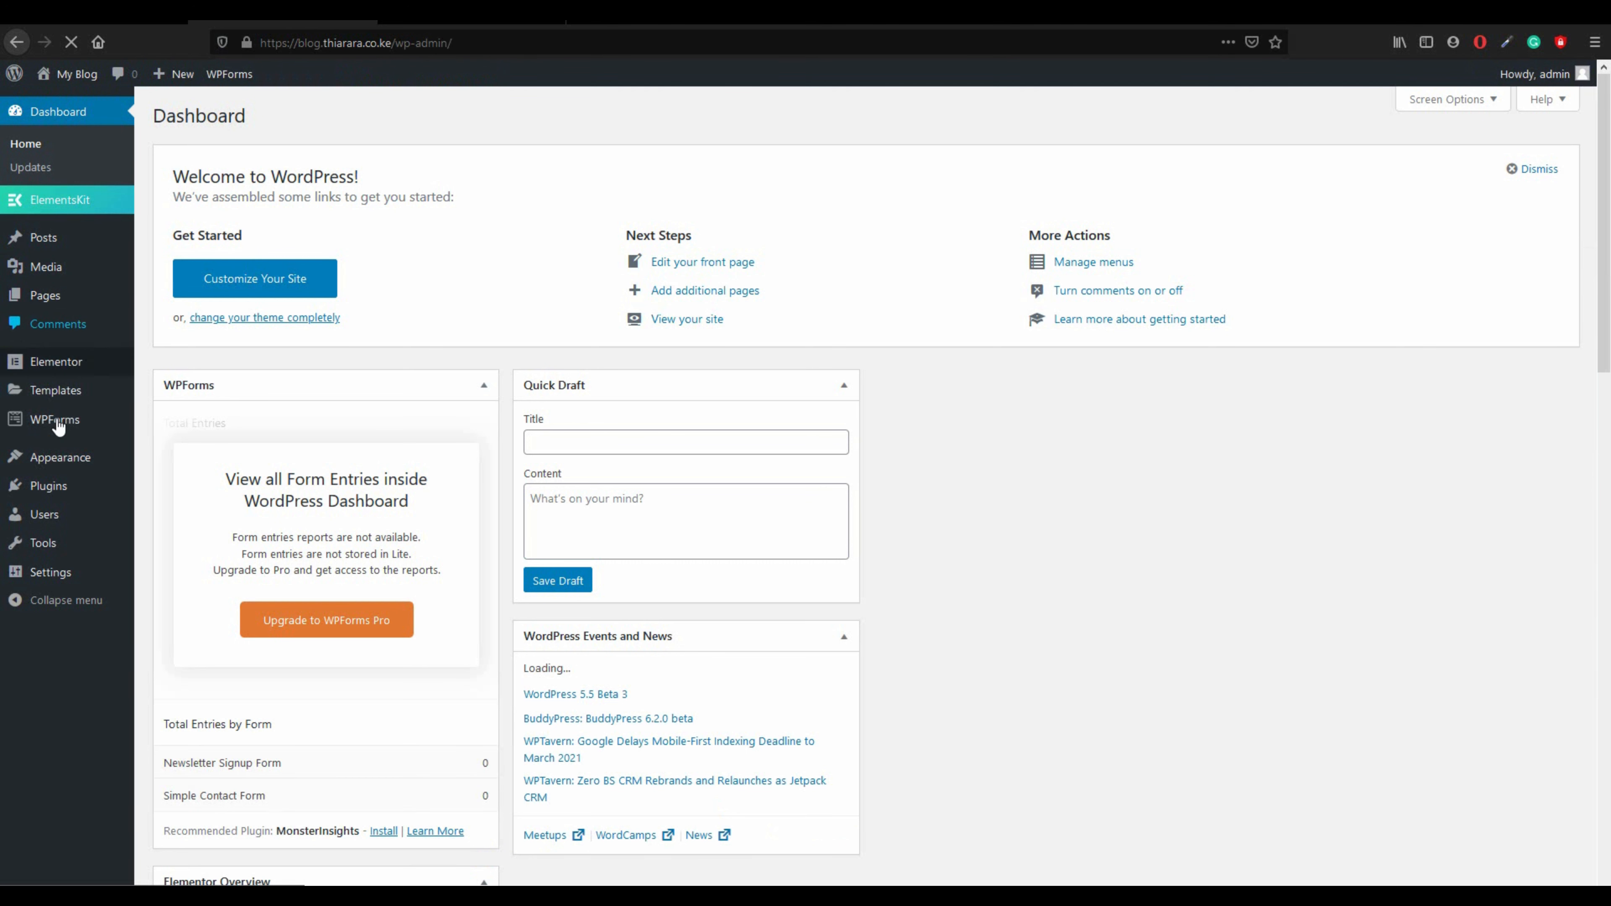
mouse_move(96, 475)
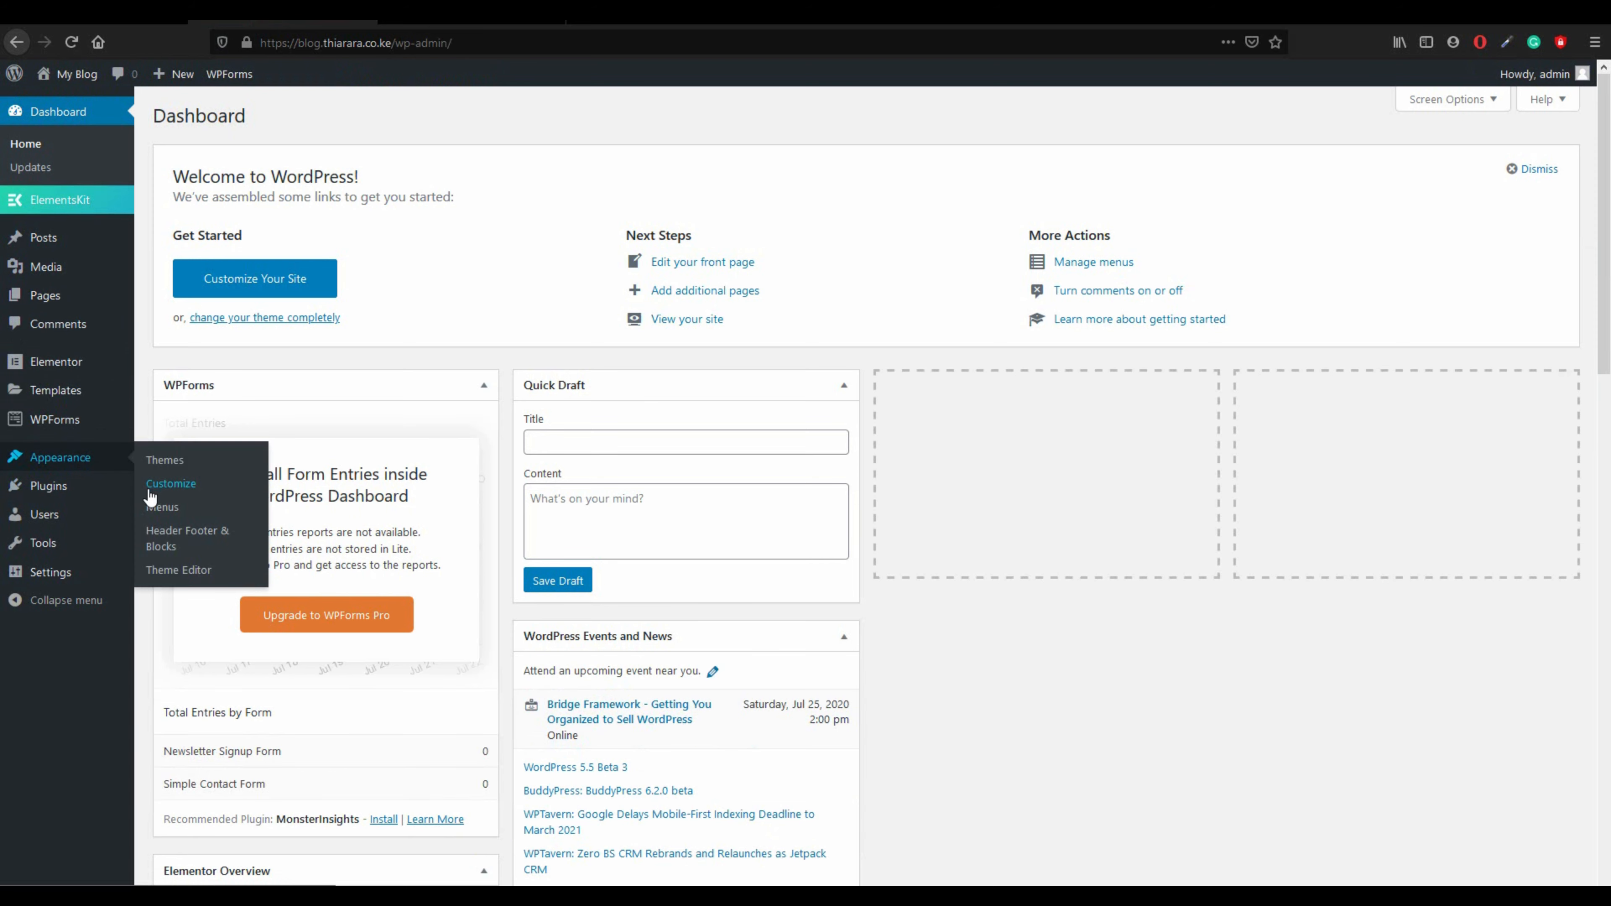
left_click(157, 509)
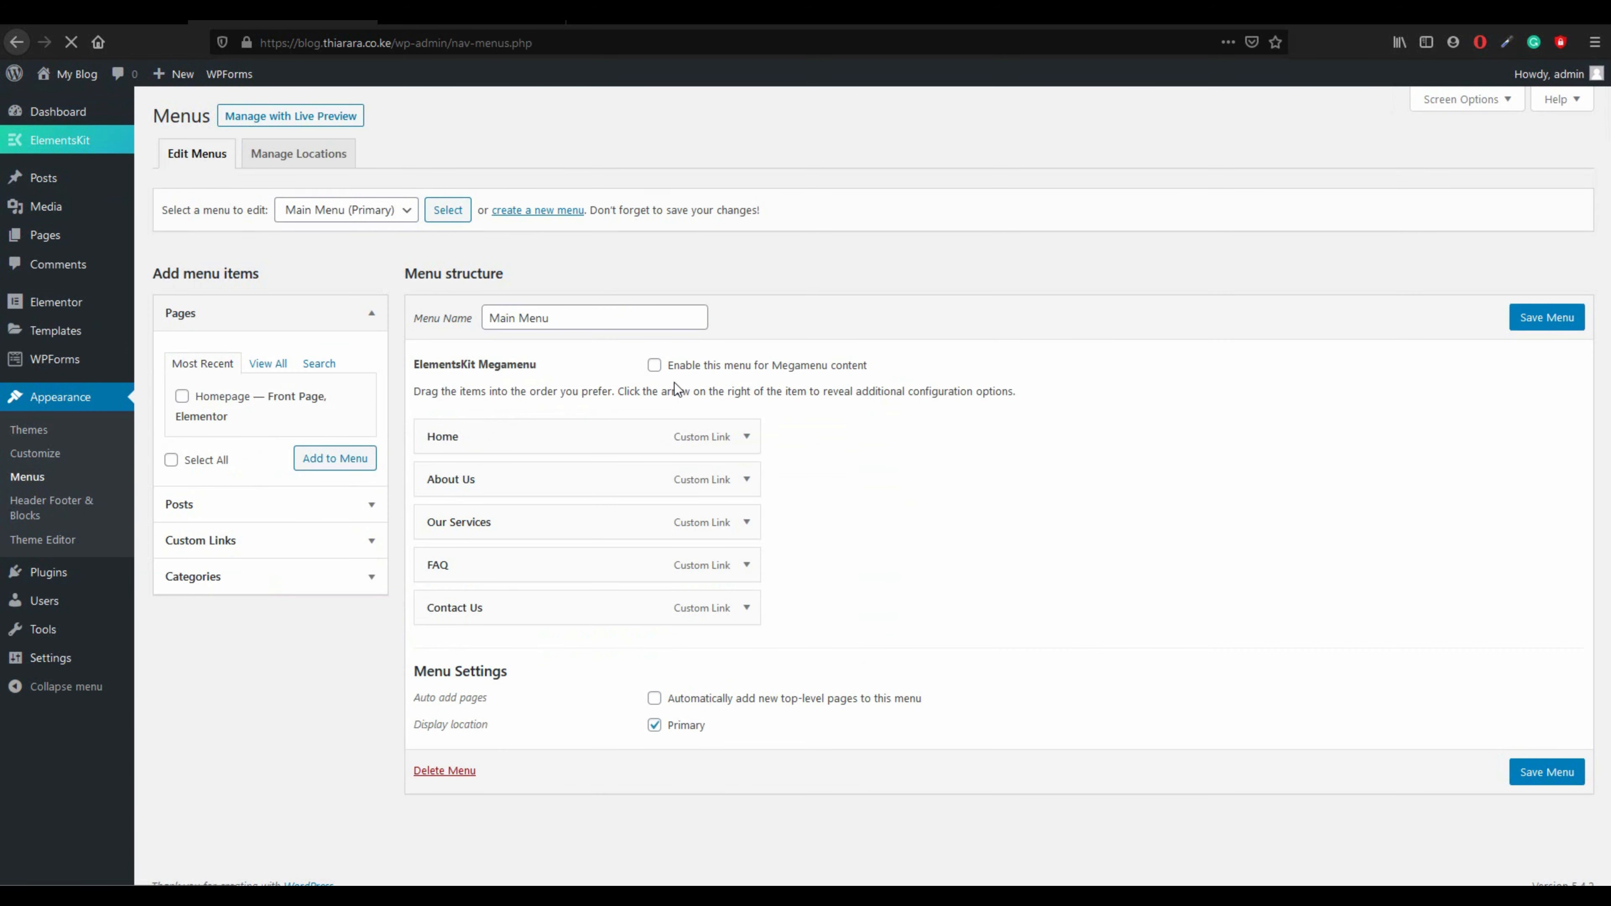
left_click(746, 610)
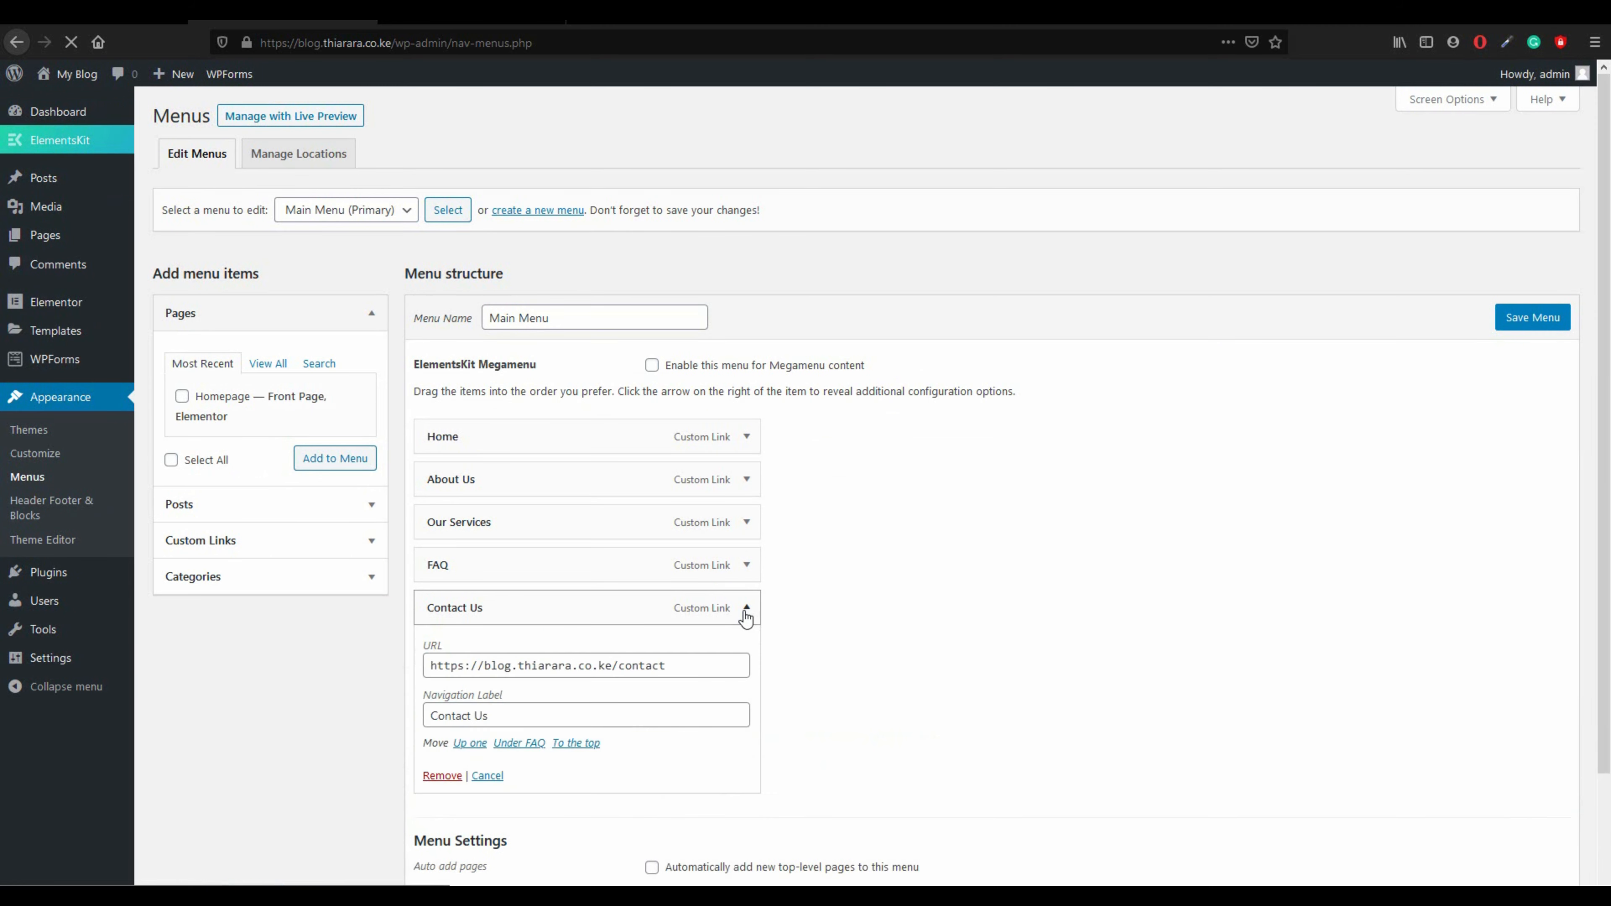
left_click(621, 666)
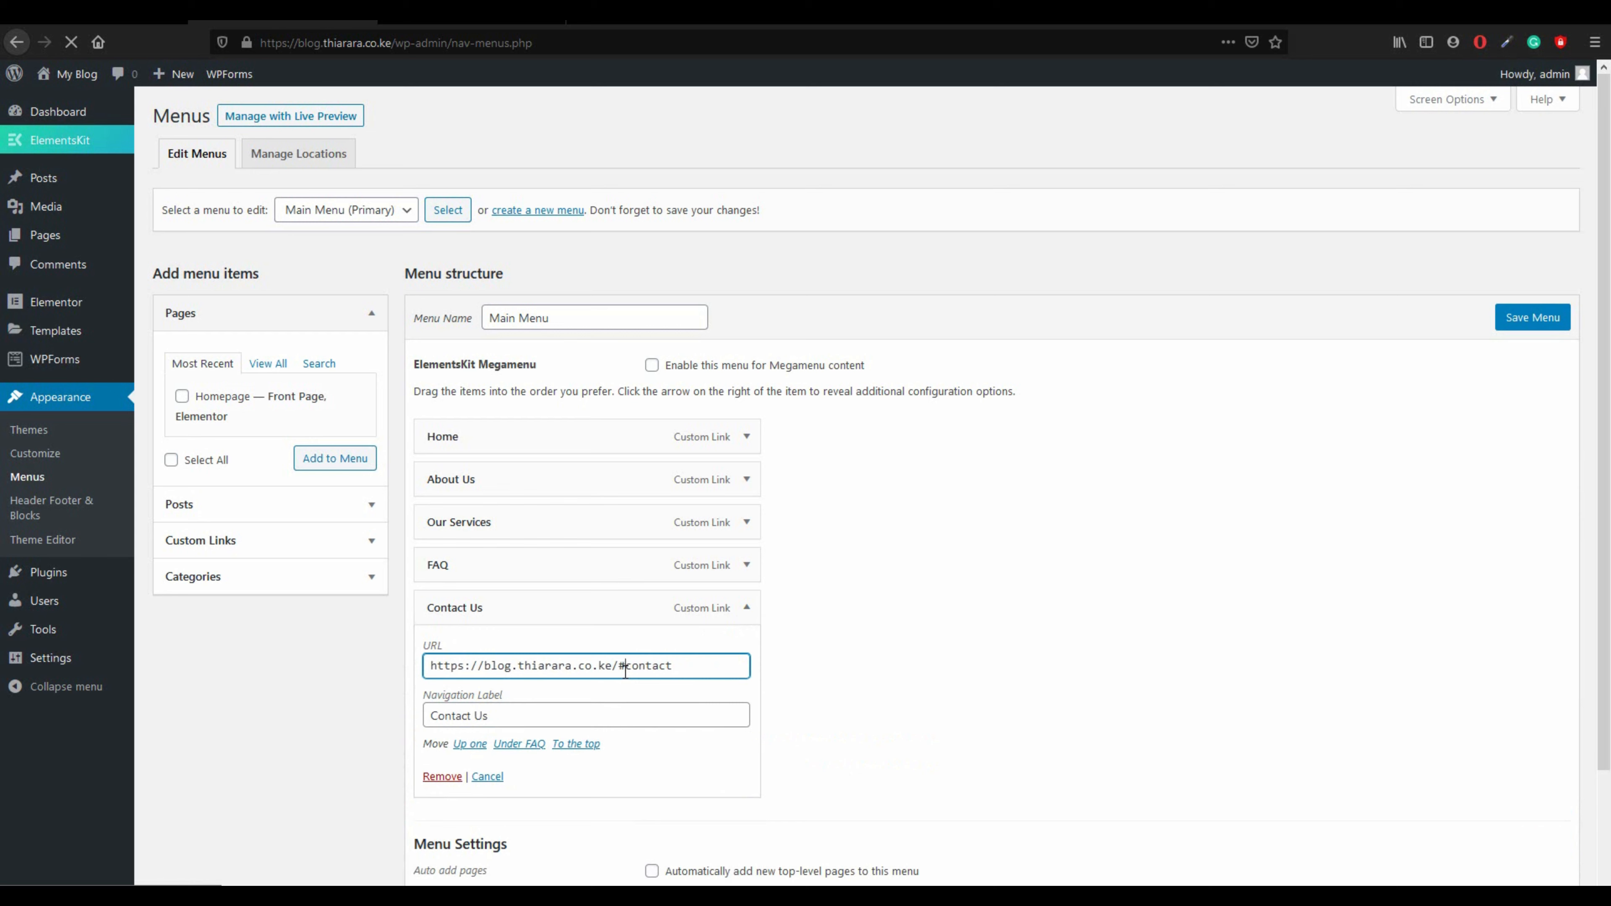
left_click(1526, 324)
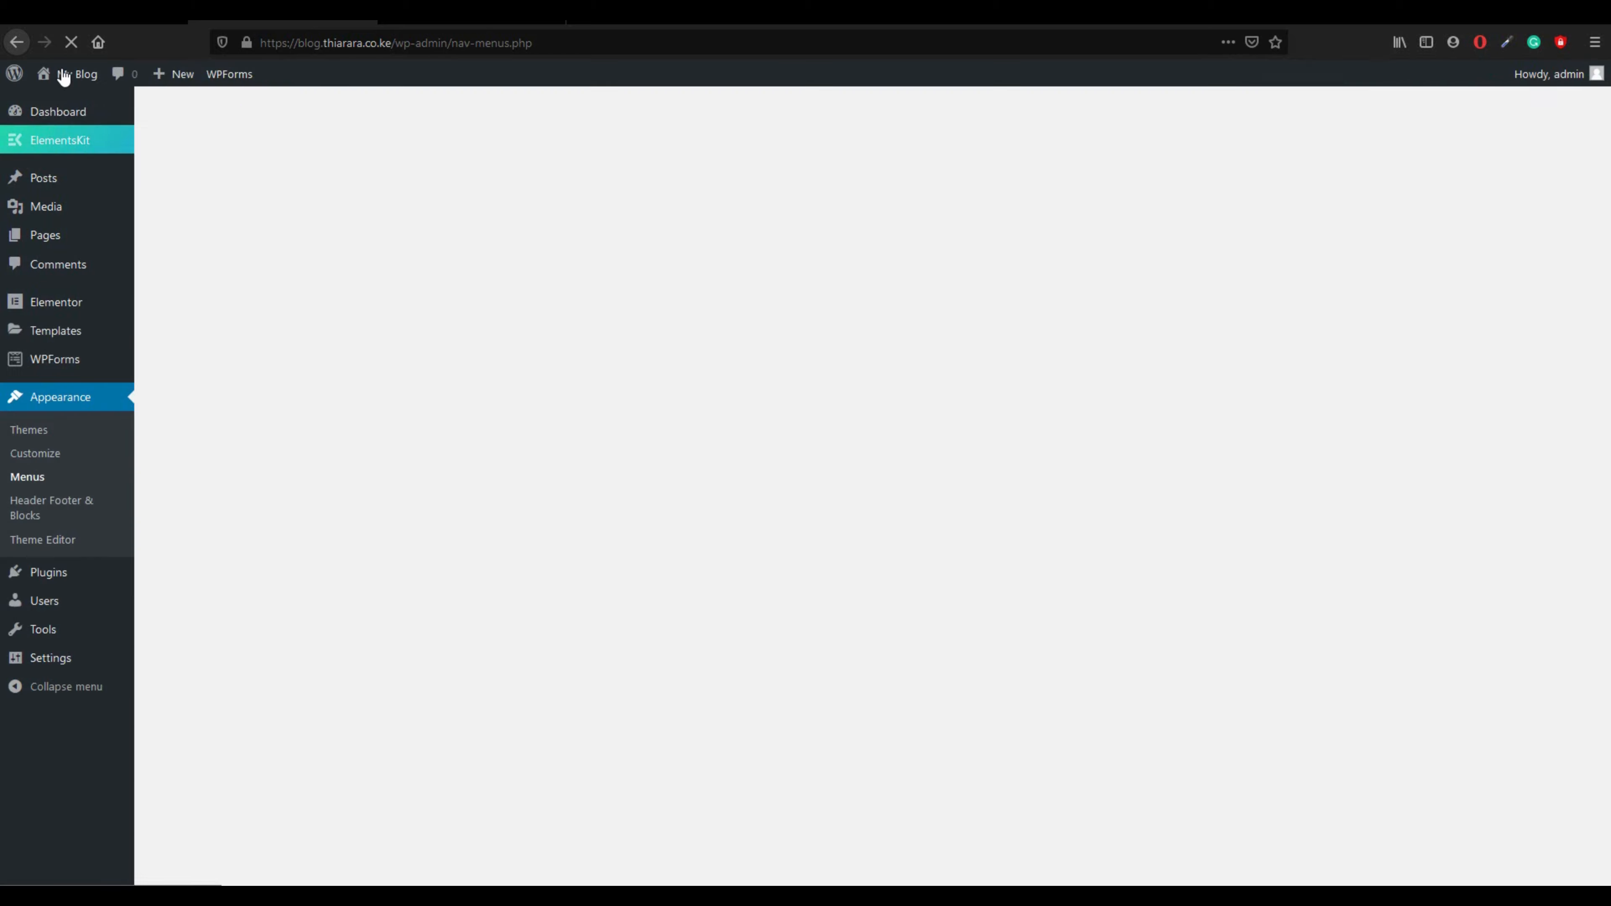
- Open the live website and test the header's Contact Us link
mouse_move(63, 76)
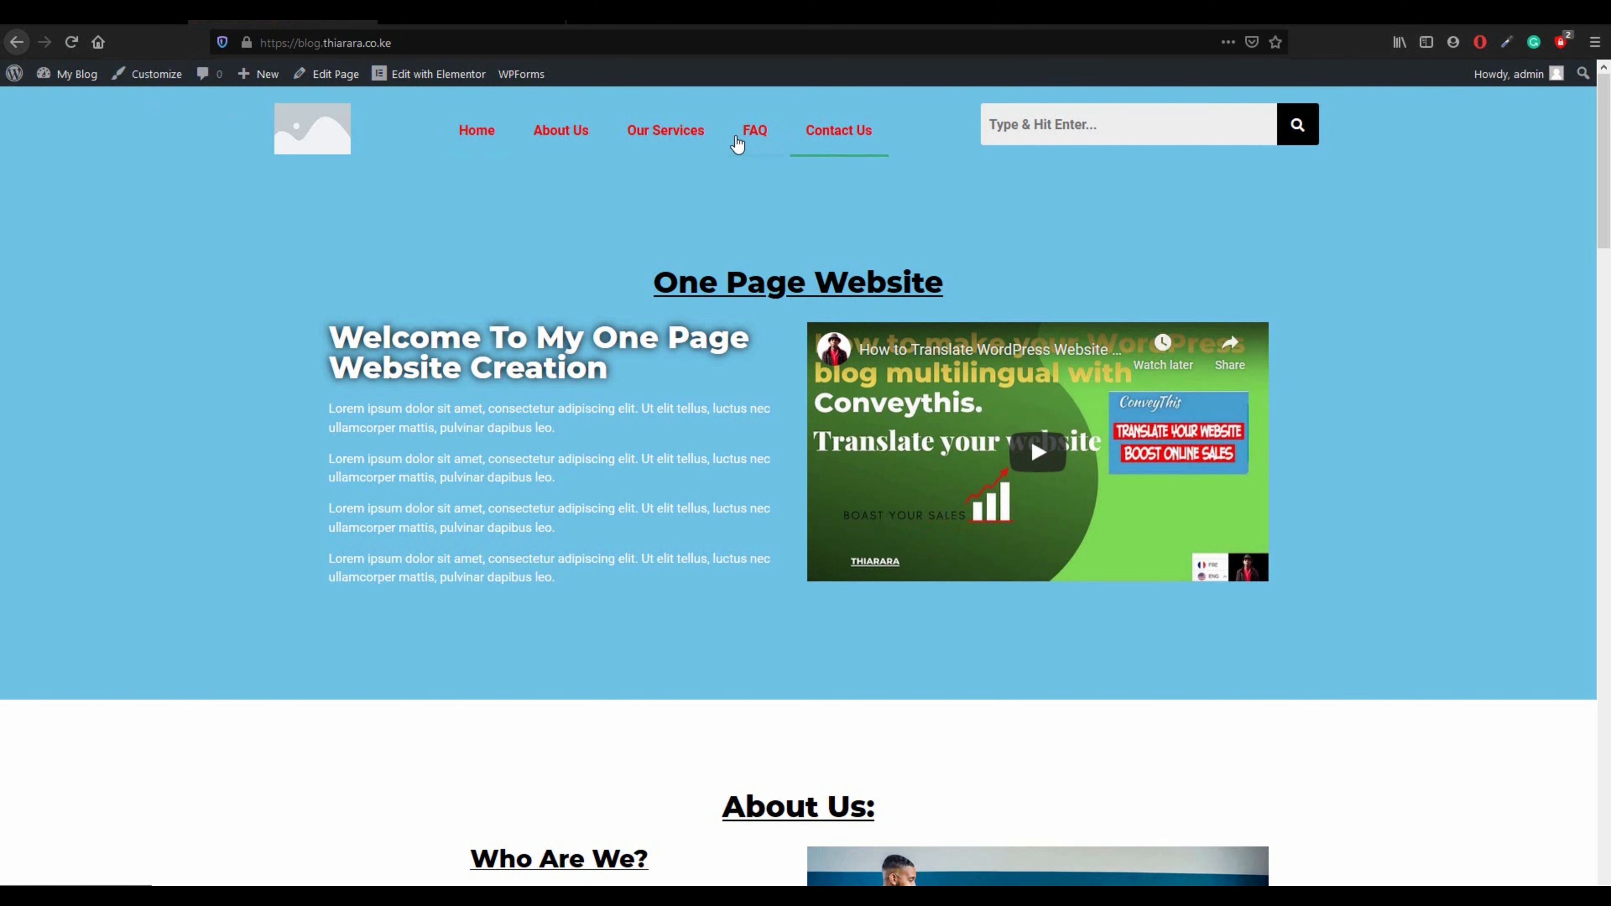
left_click(829, 135)
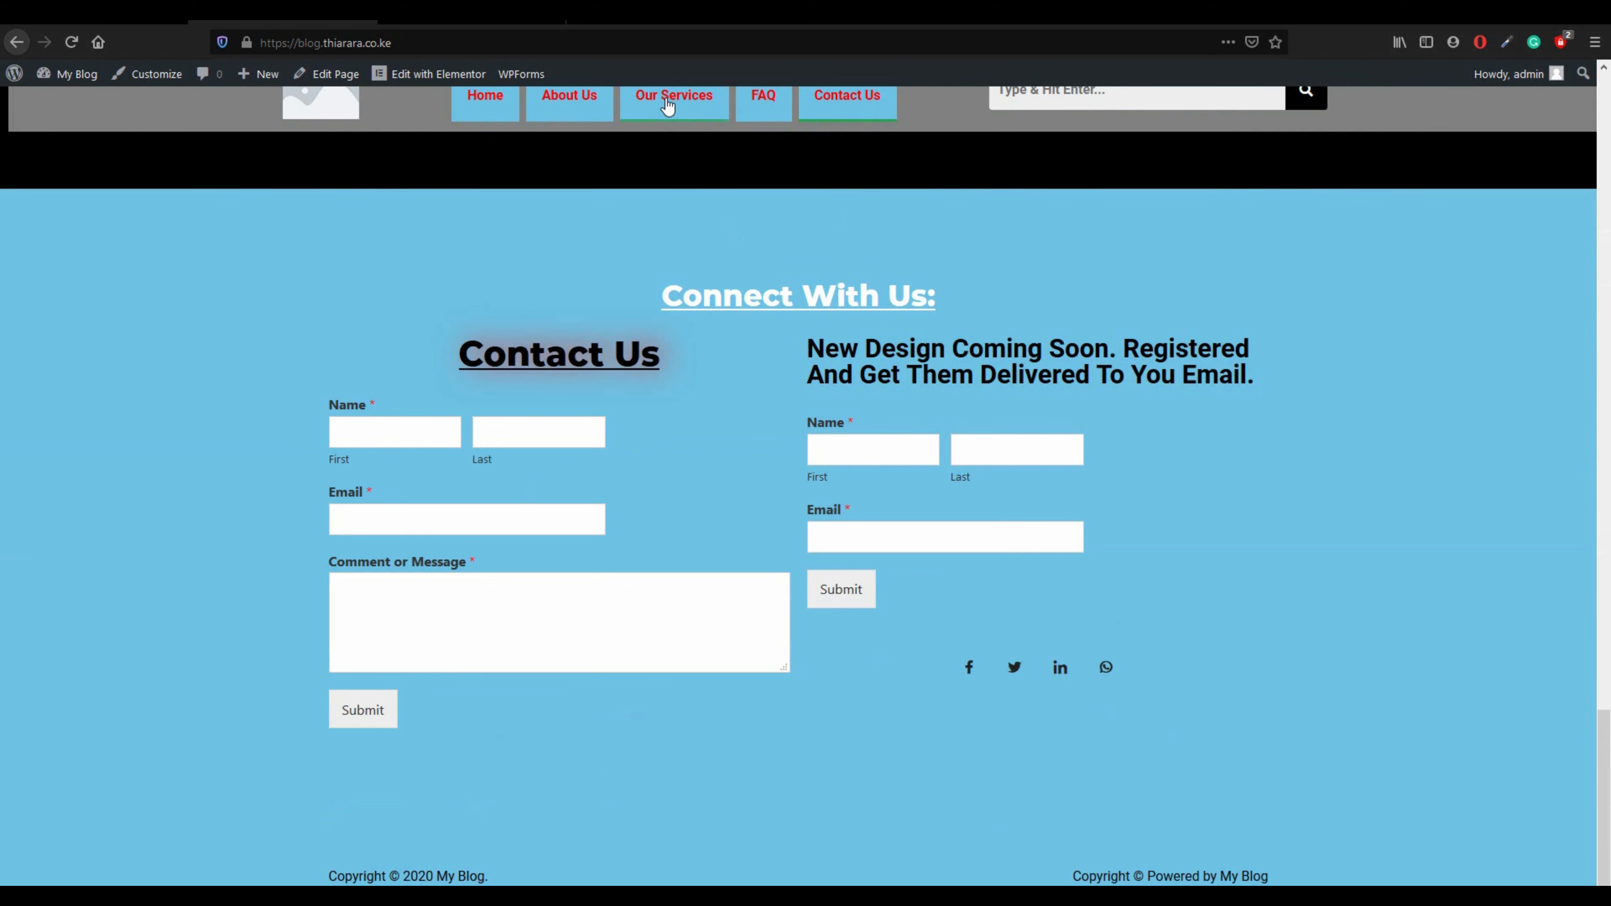
- Test the live header's Our Services, Home and About Us links
left_click(667, 107)
left_click(485, 108)
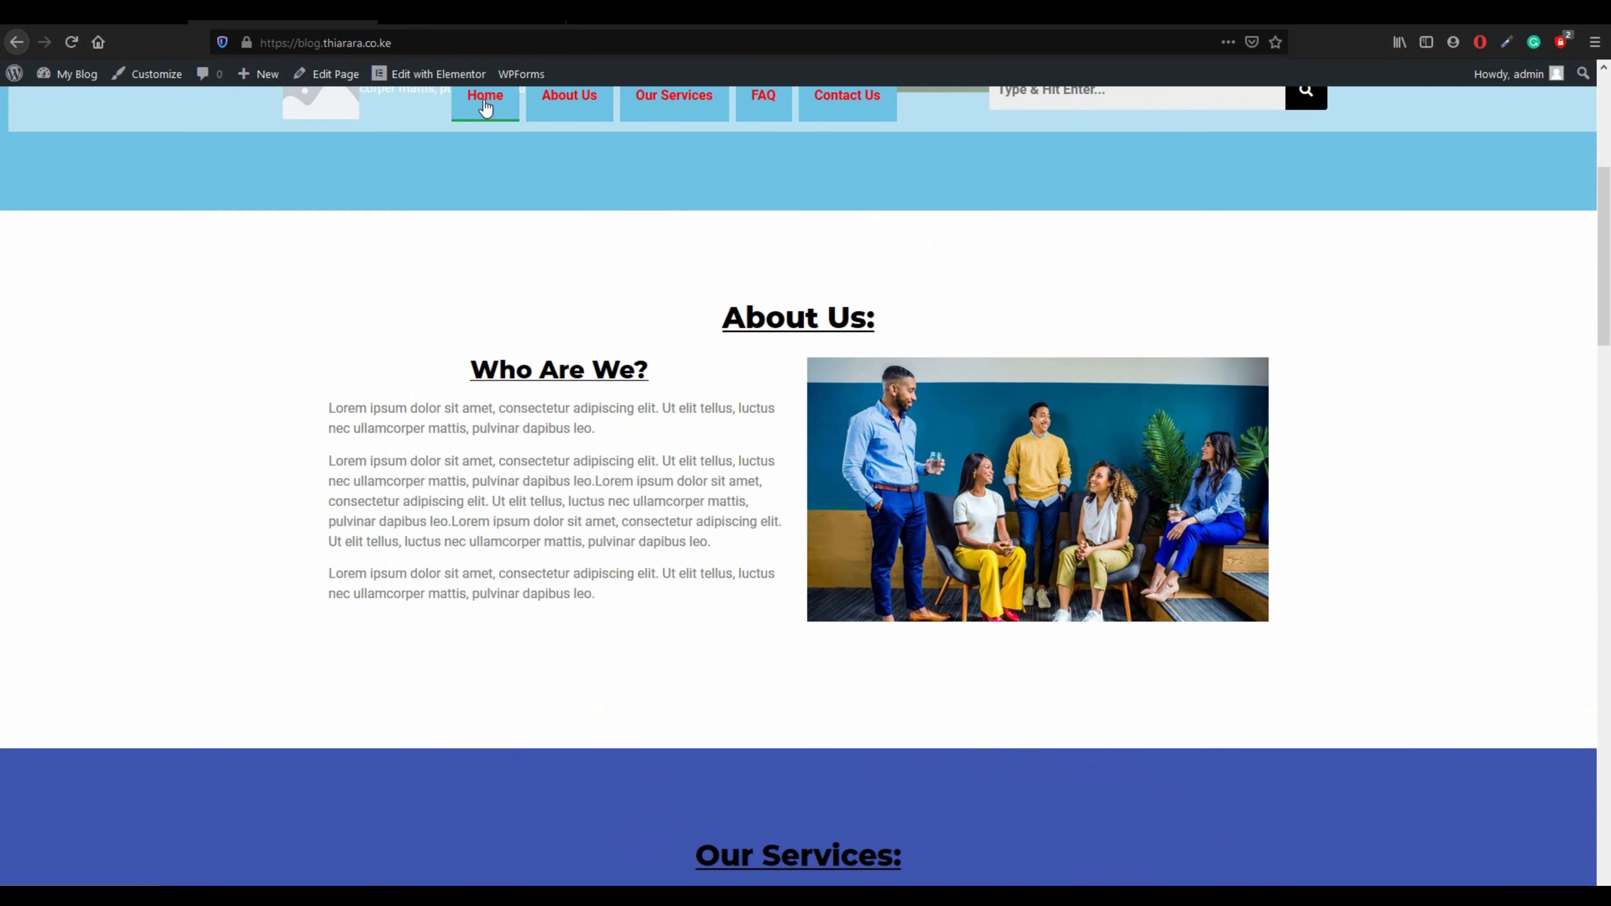
left_click(593, 103)
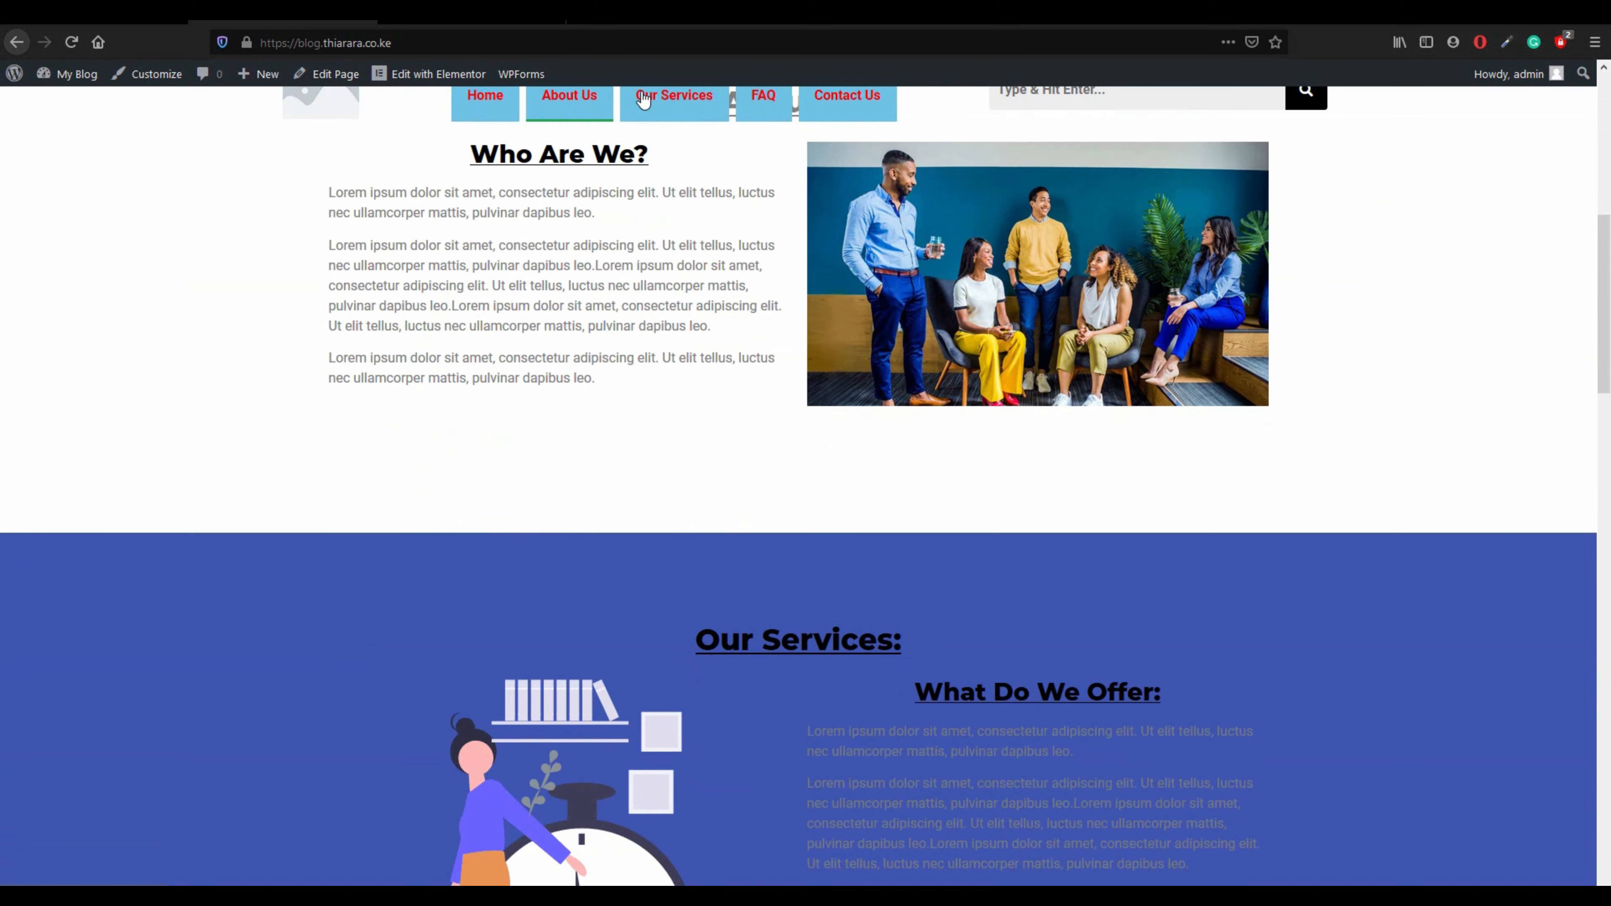
left_click(644, 99)
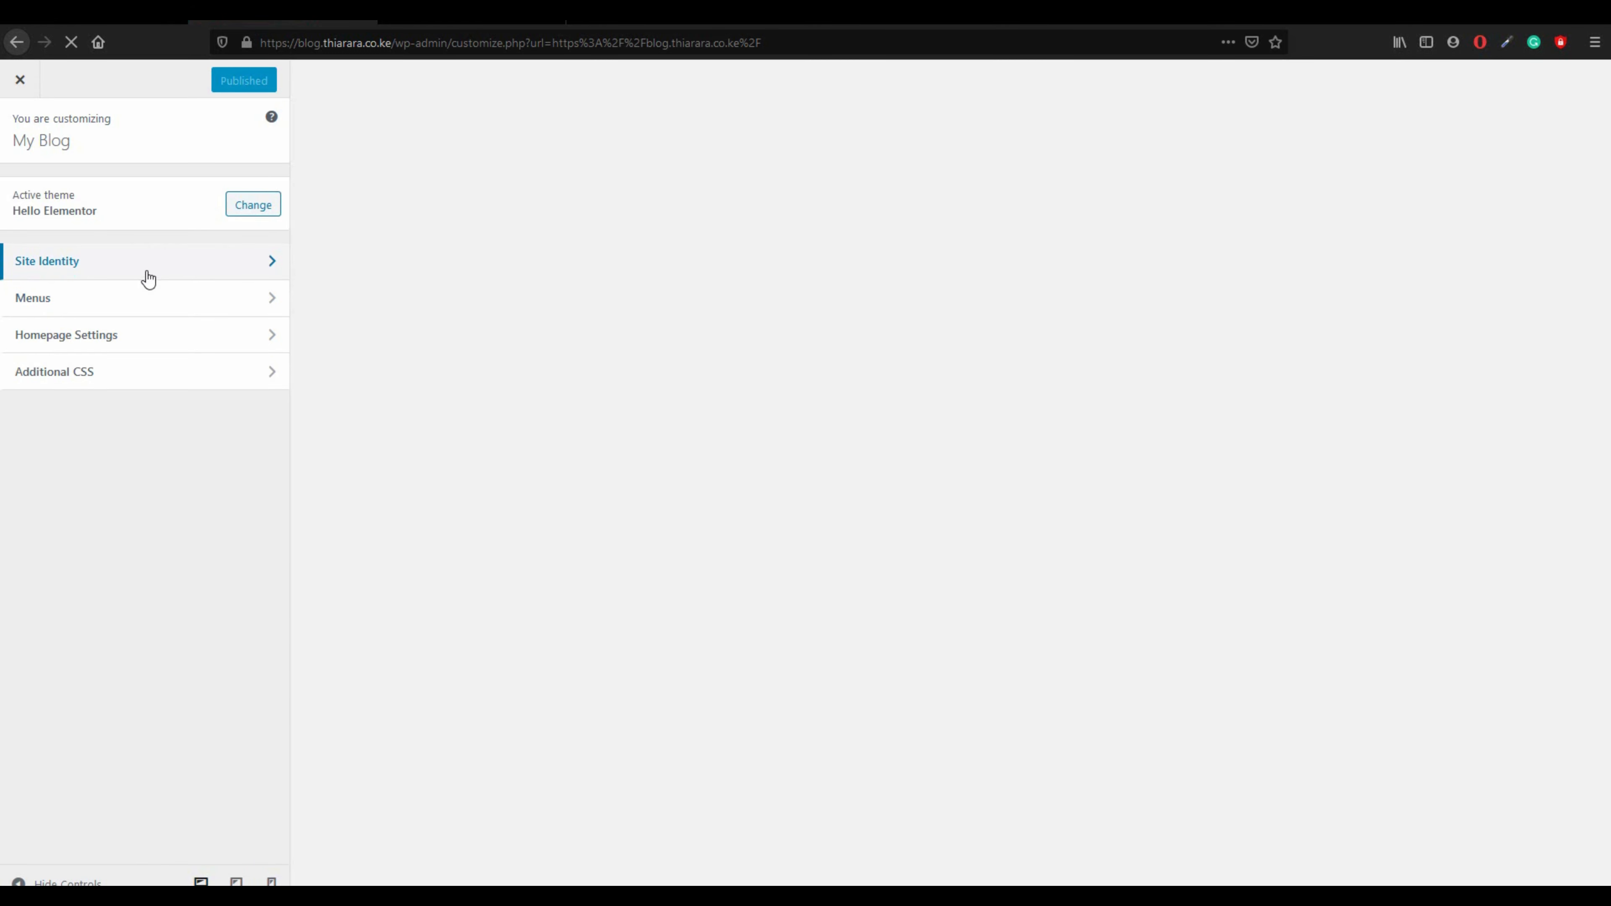
- Choose the yellow RSS icon from the media library as the site logo in the Site Identity settings
left_click(156, 272)
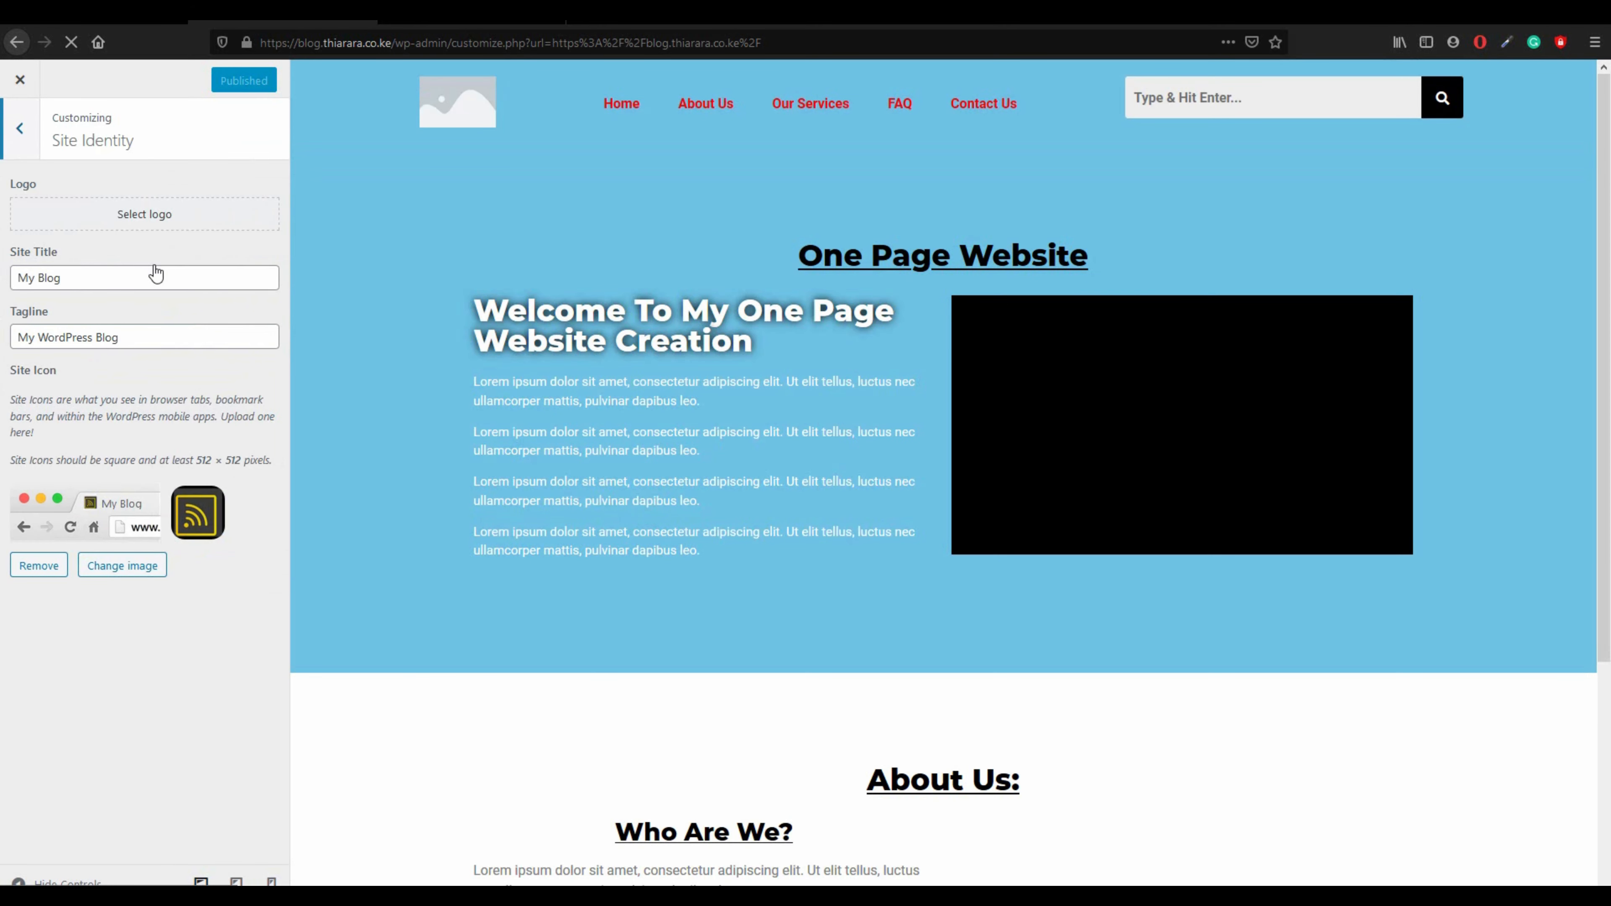
left_click(155, 219)
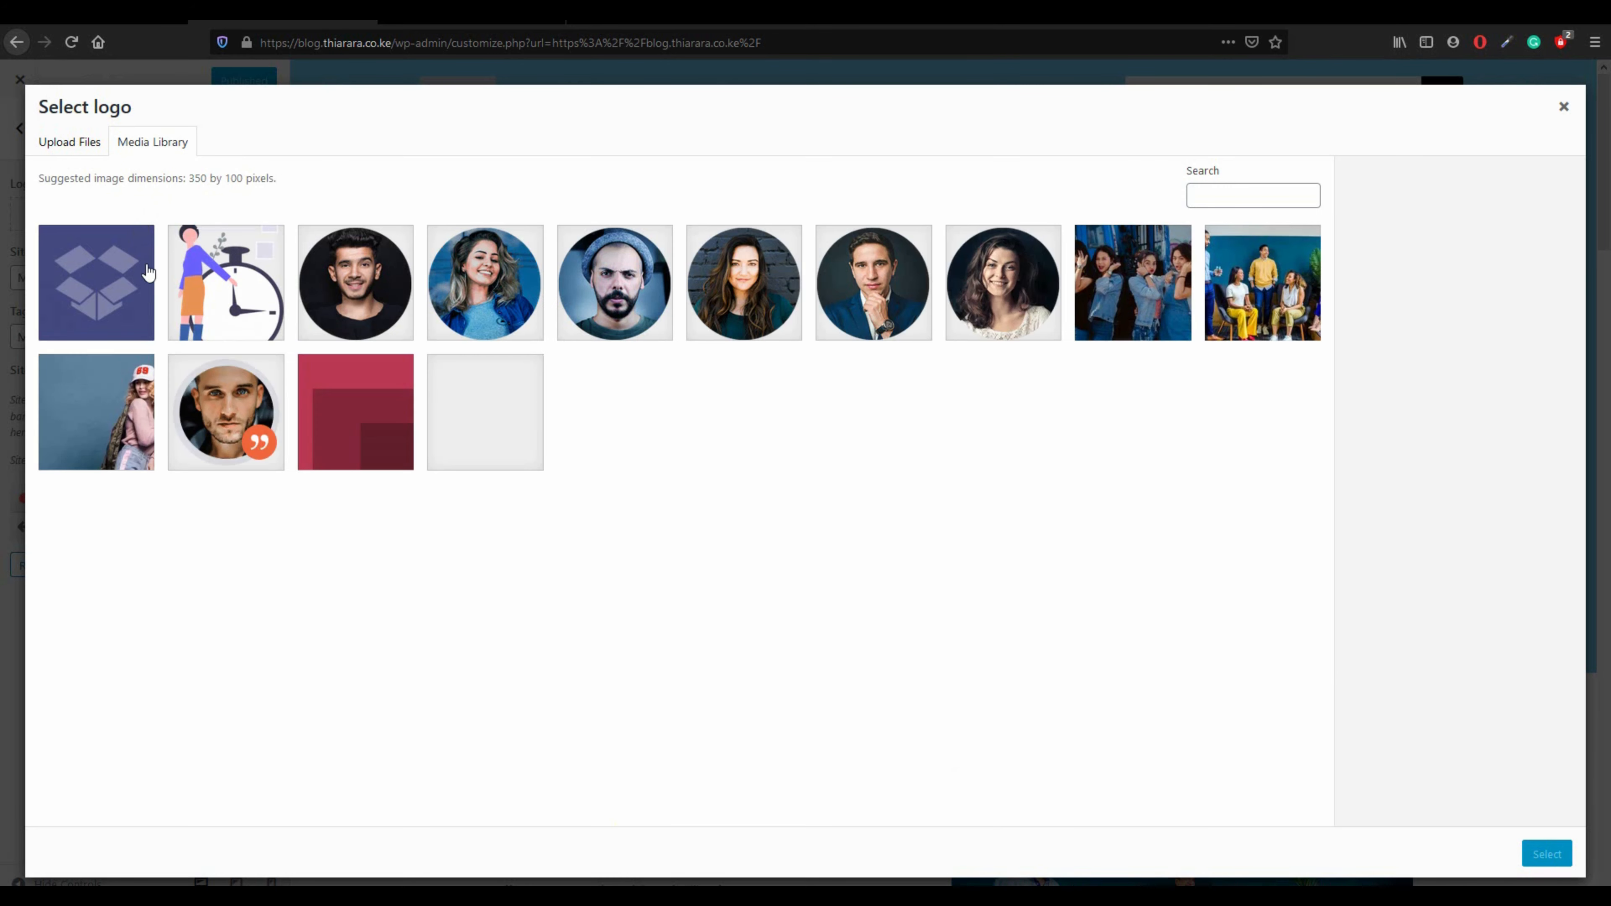
left_click(501, 452)
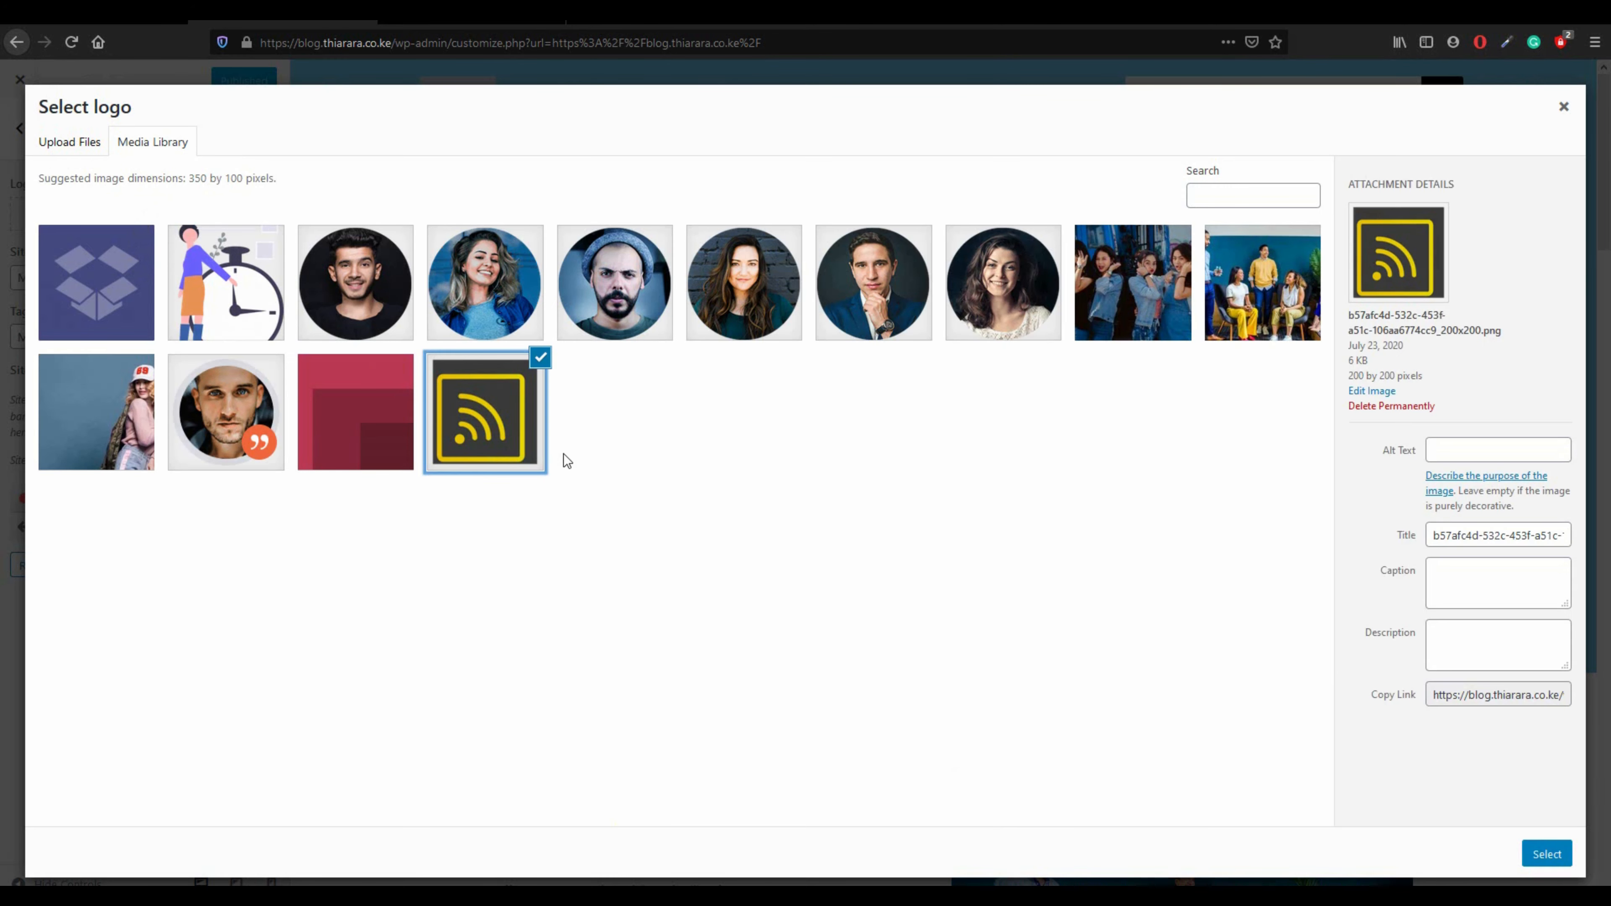
left_click(1520, 863)
- Adjust the crop area of the logo image, crop it, and publish the Site Identity change
left_click_drag(805, 233, 805, 287)
left_click_drag(721, 240, 731, 240)
left_click_drag(809, 192, 808, 141)
left_click_drag(883, 213, 865, 212)
left_click(1525, 850)
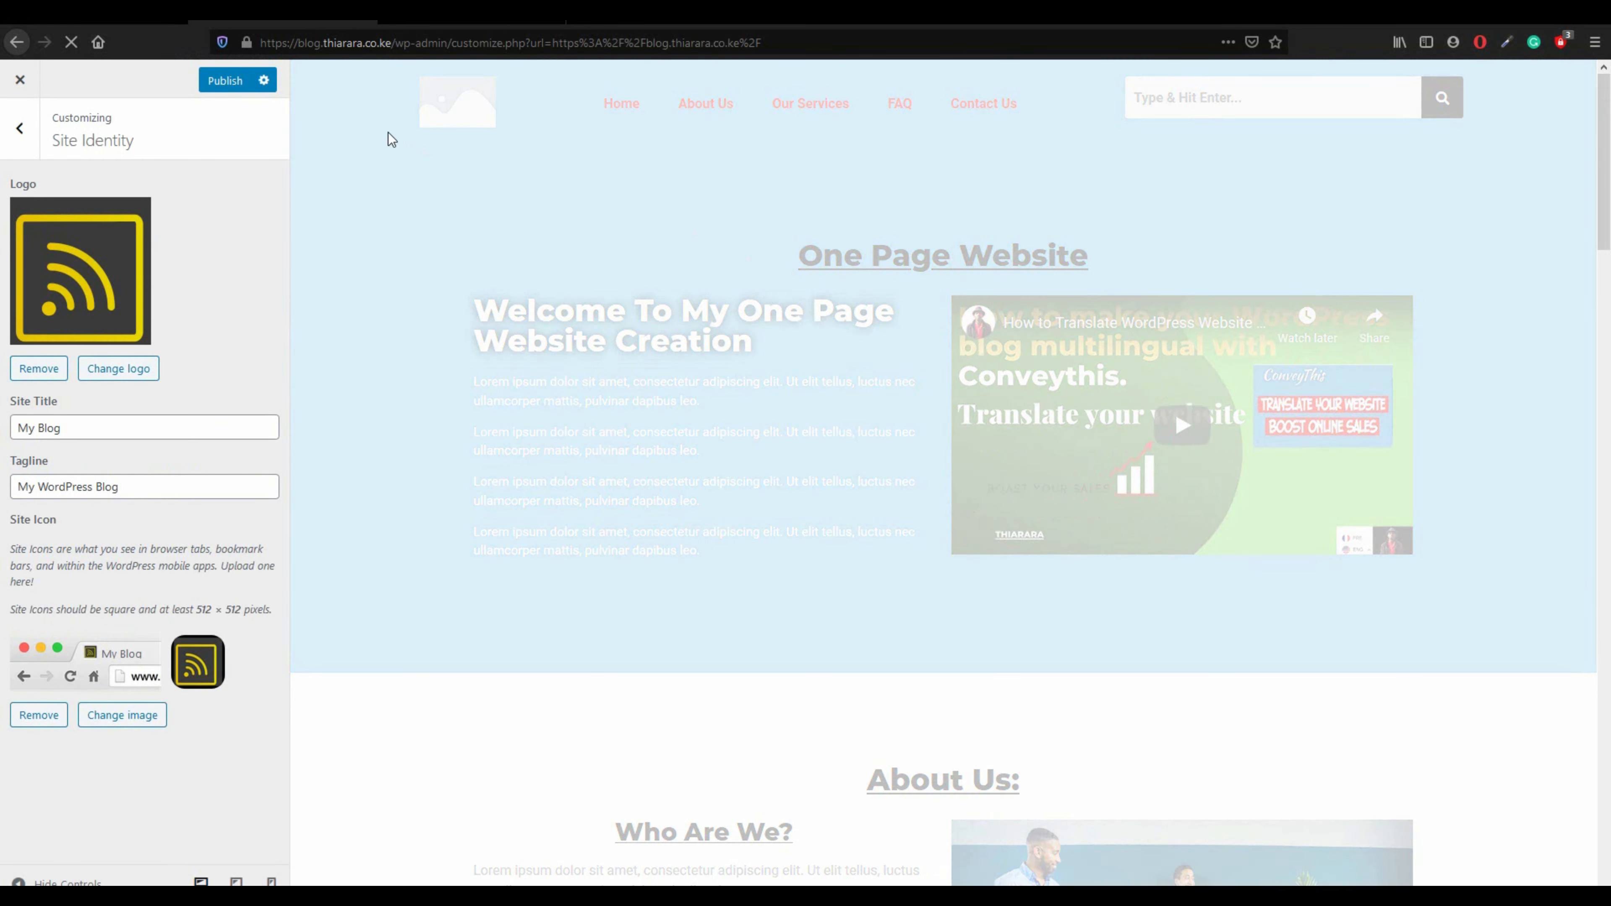
left_click(225, 80)
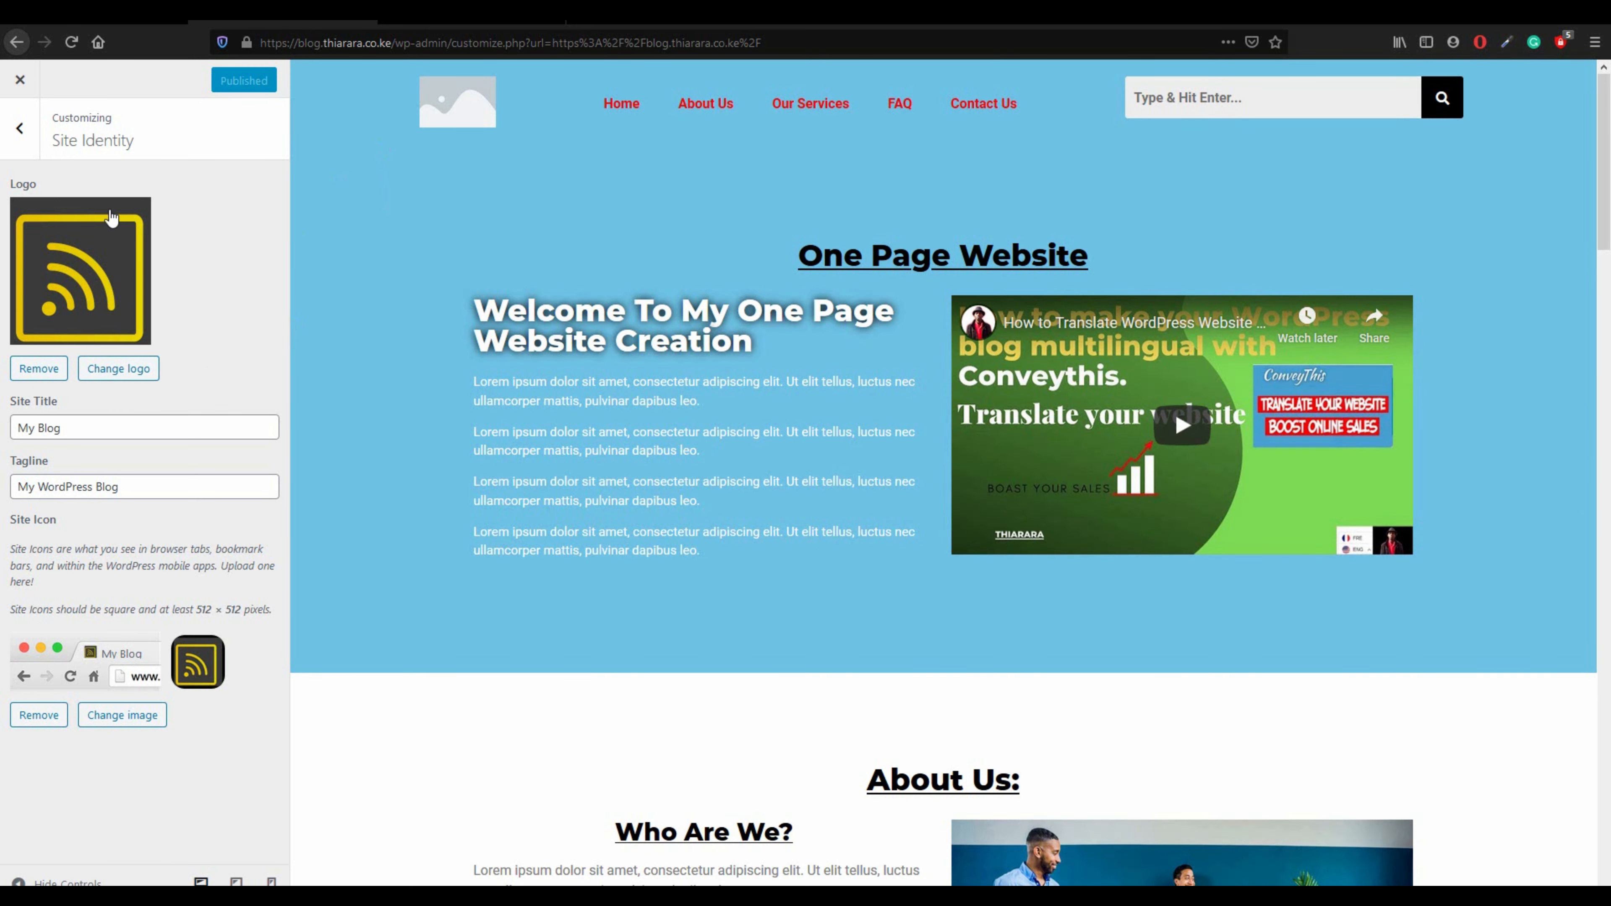
left_click(24, 136)
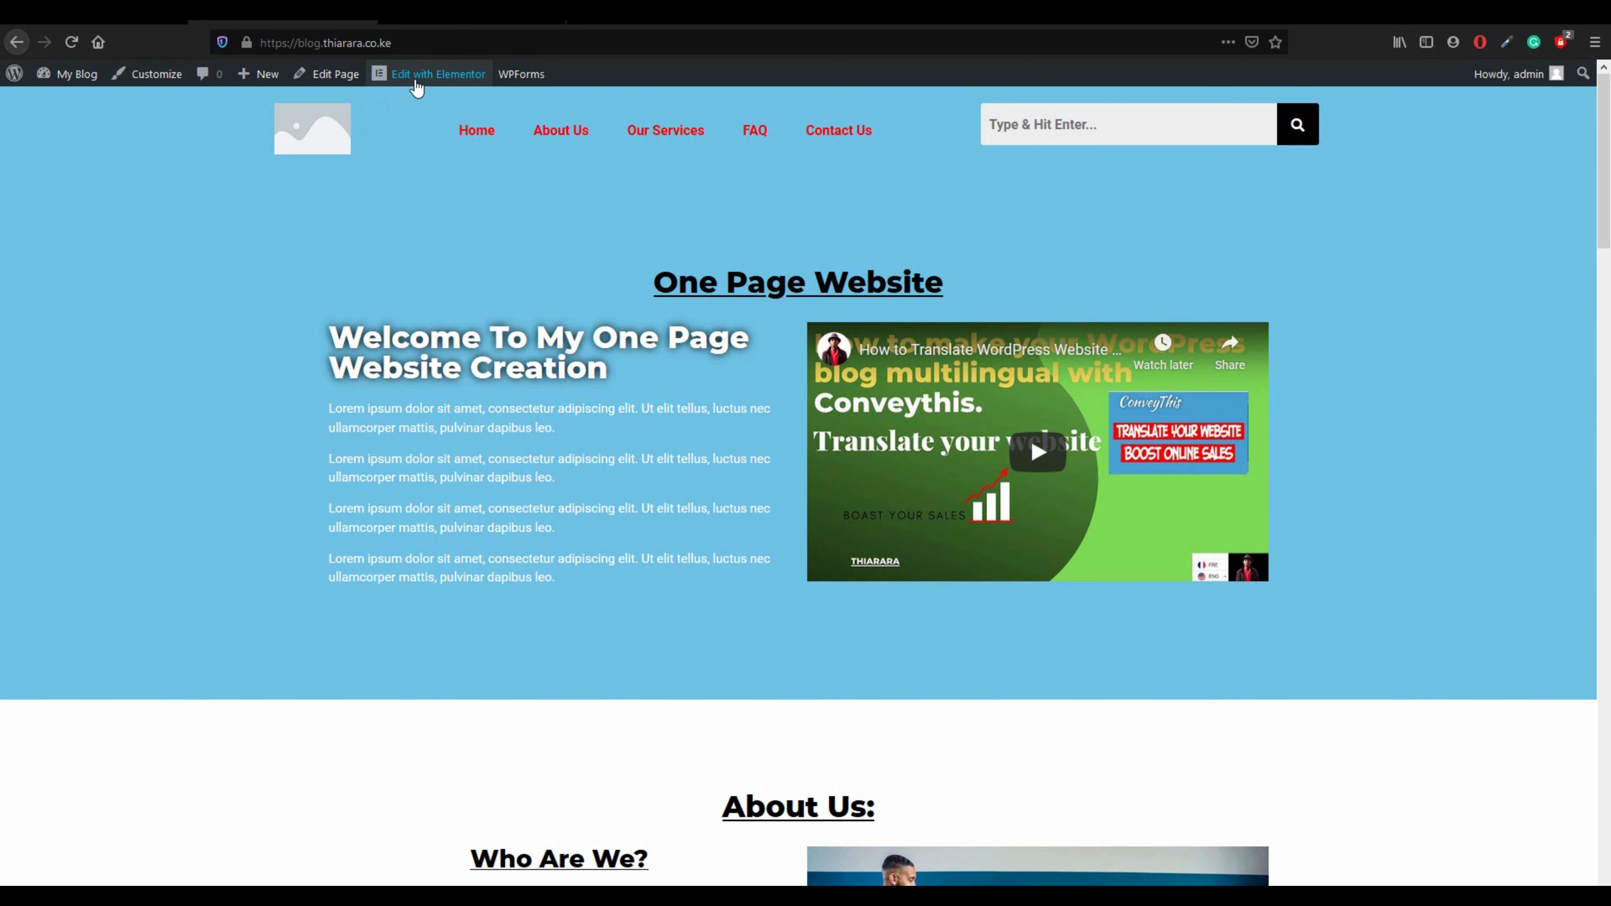
- Open the header template in Elementor, replace the Site Logo's custom image with the yellow RSS icon, and update the template
mouse_move(417, 78)
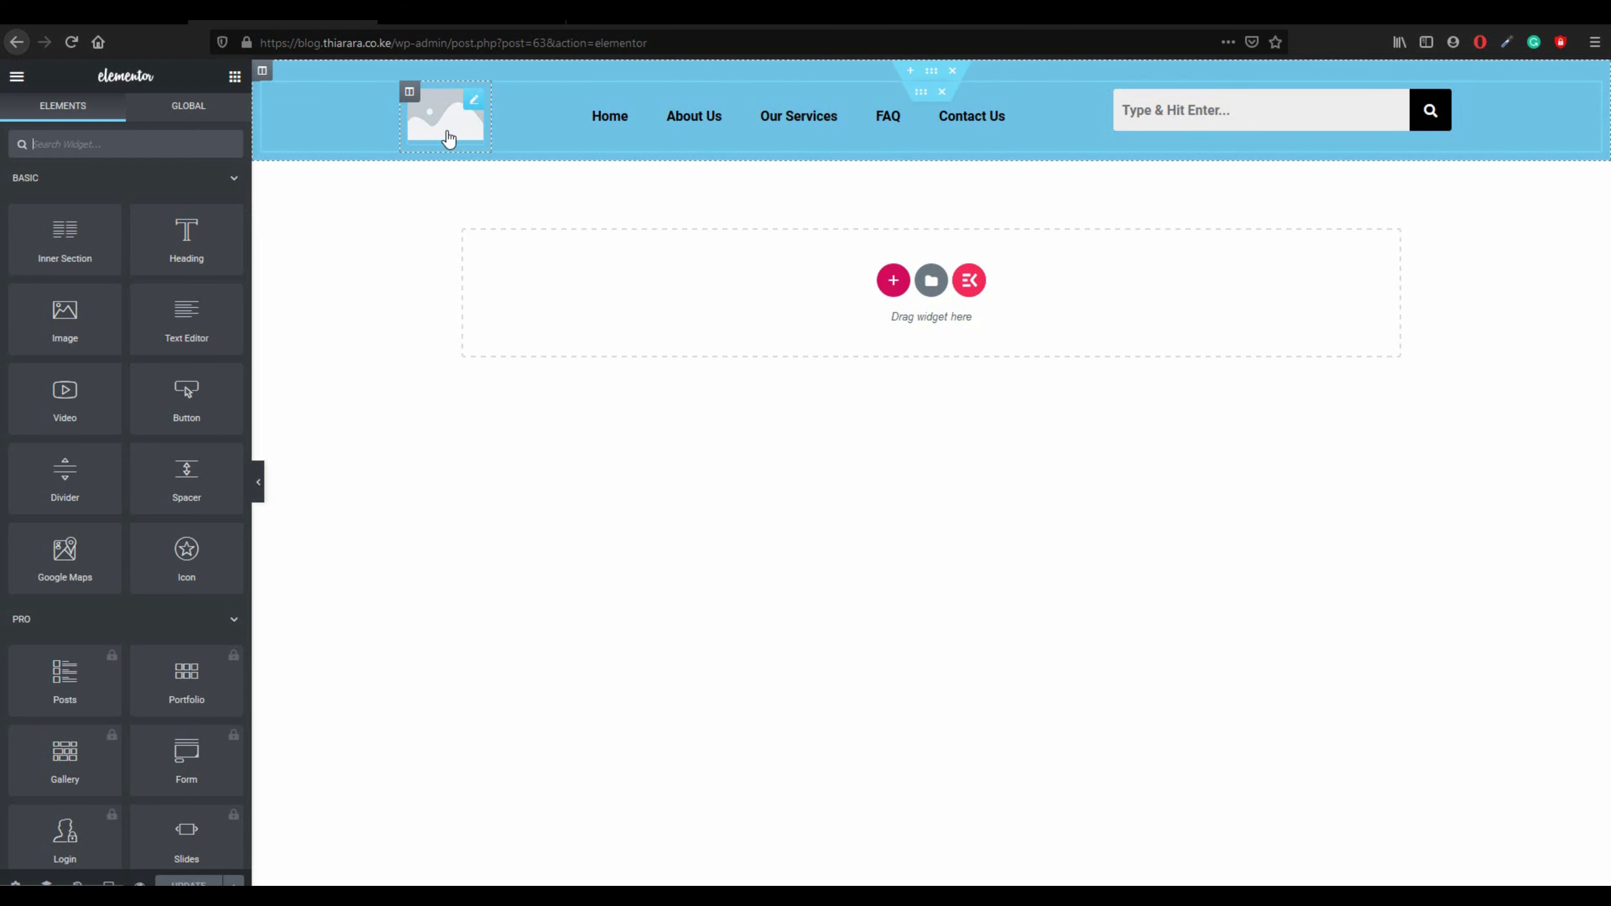
left_click(430, 143)
left_click(166, 292)
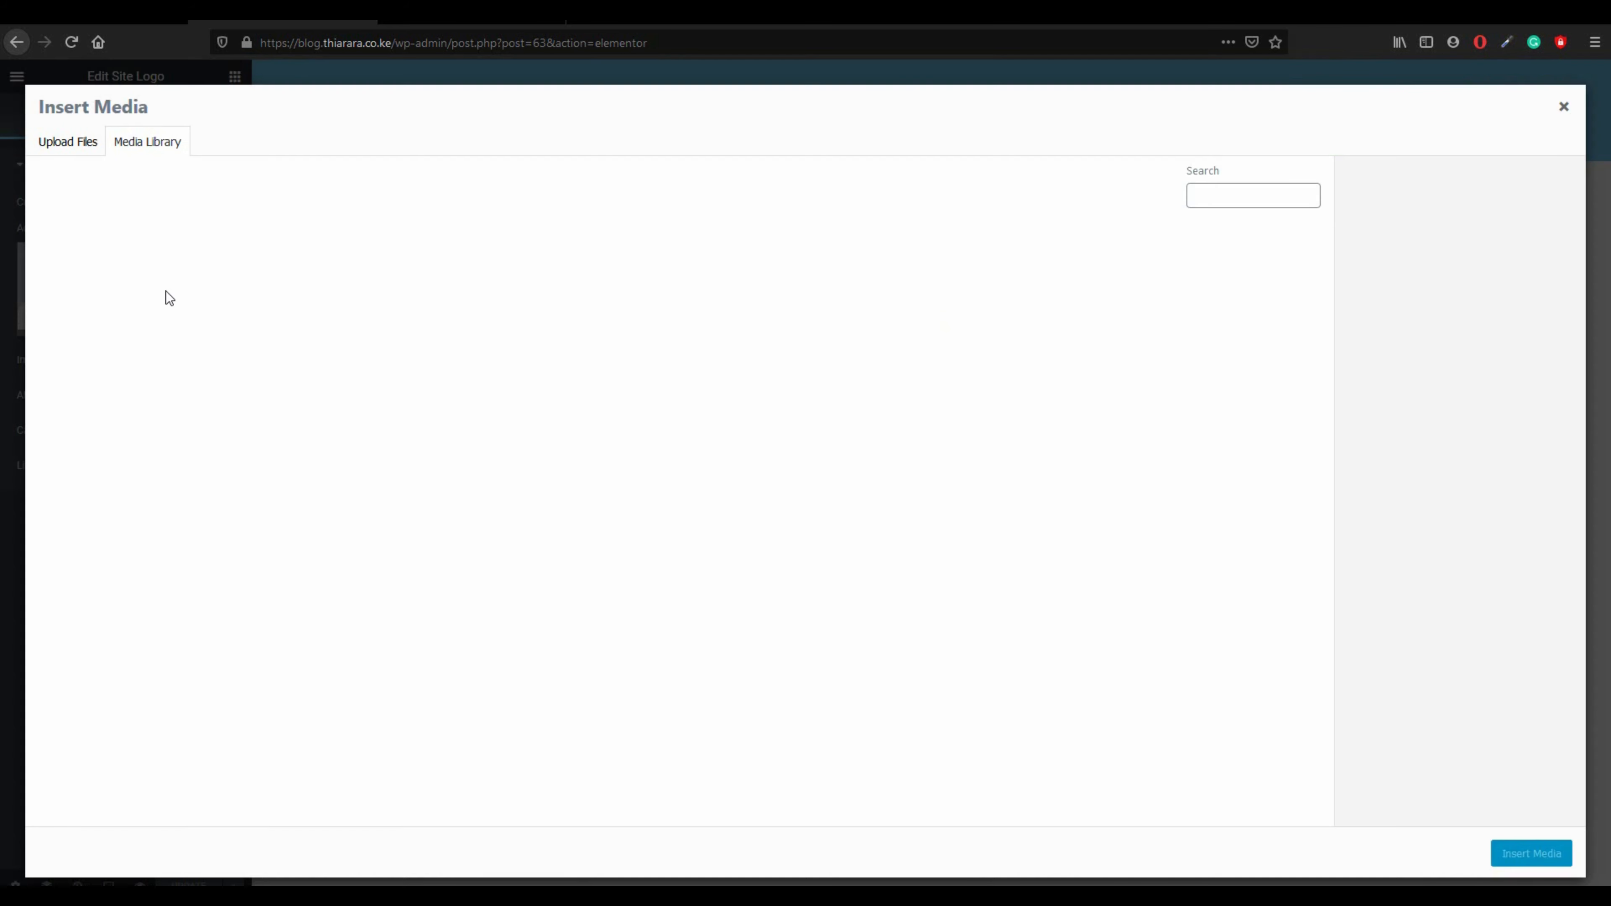
left_click(497, 444)
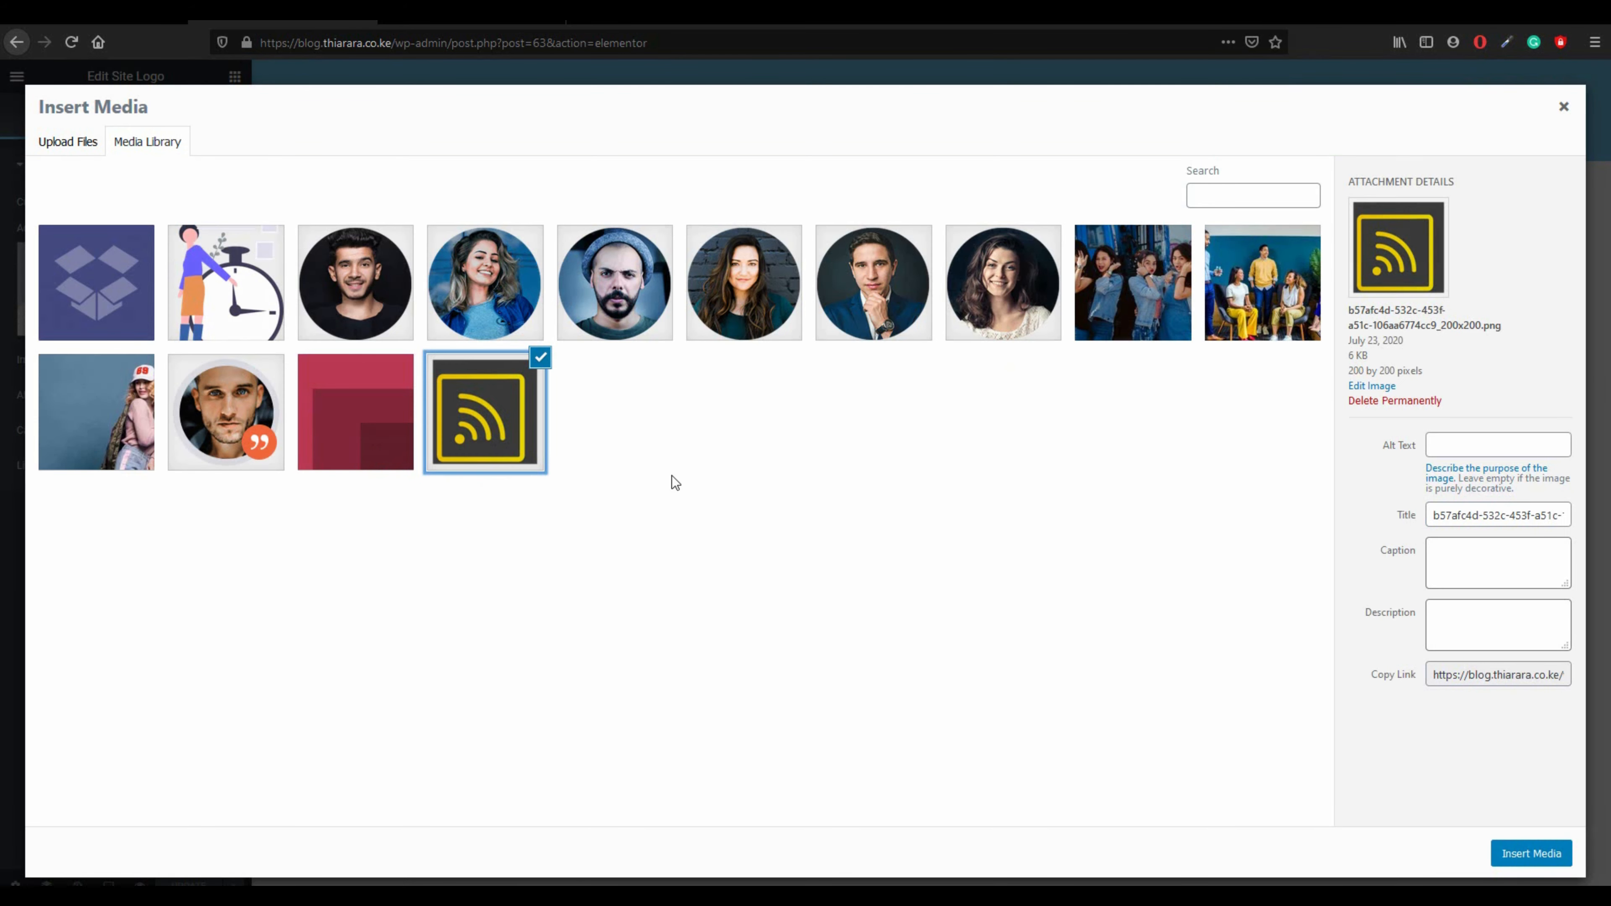
left_click(1514, 860)
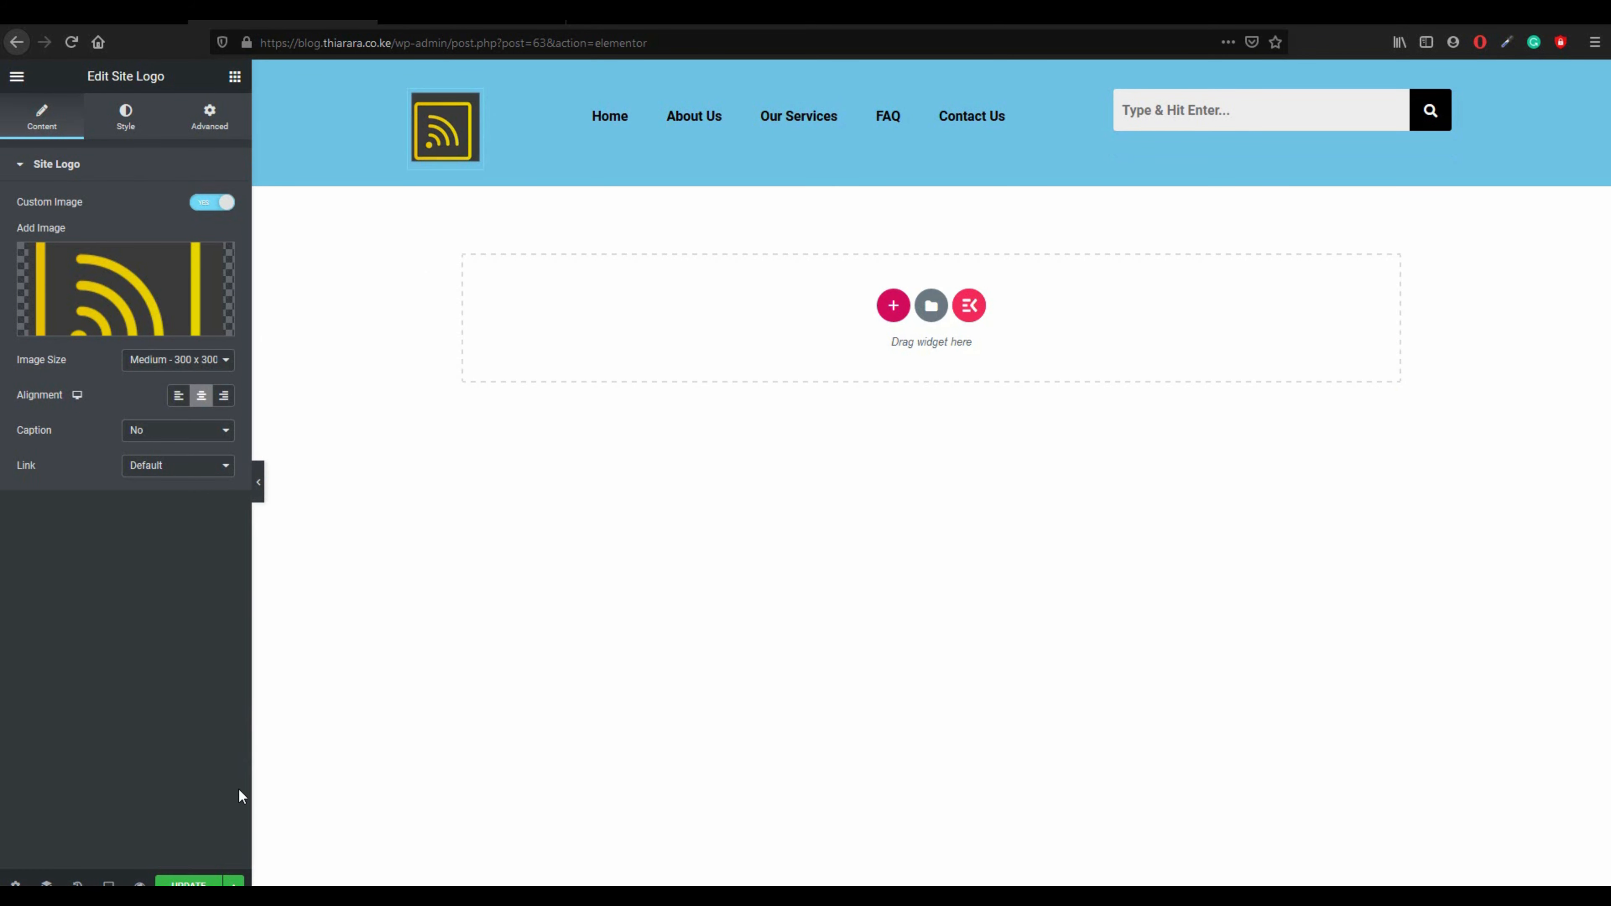
left_click(189, 883)
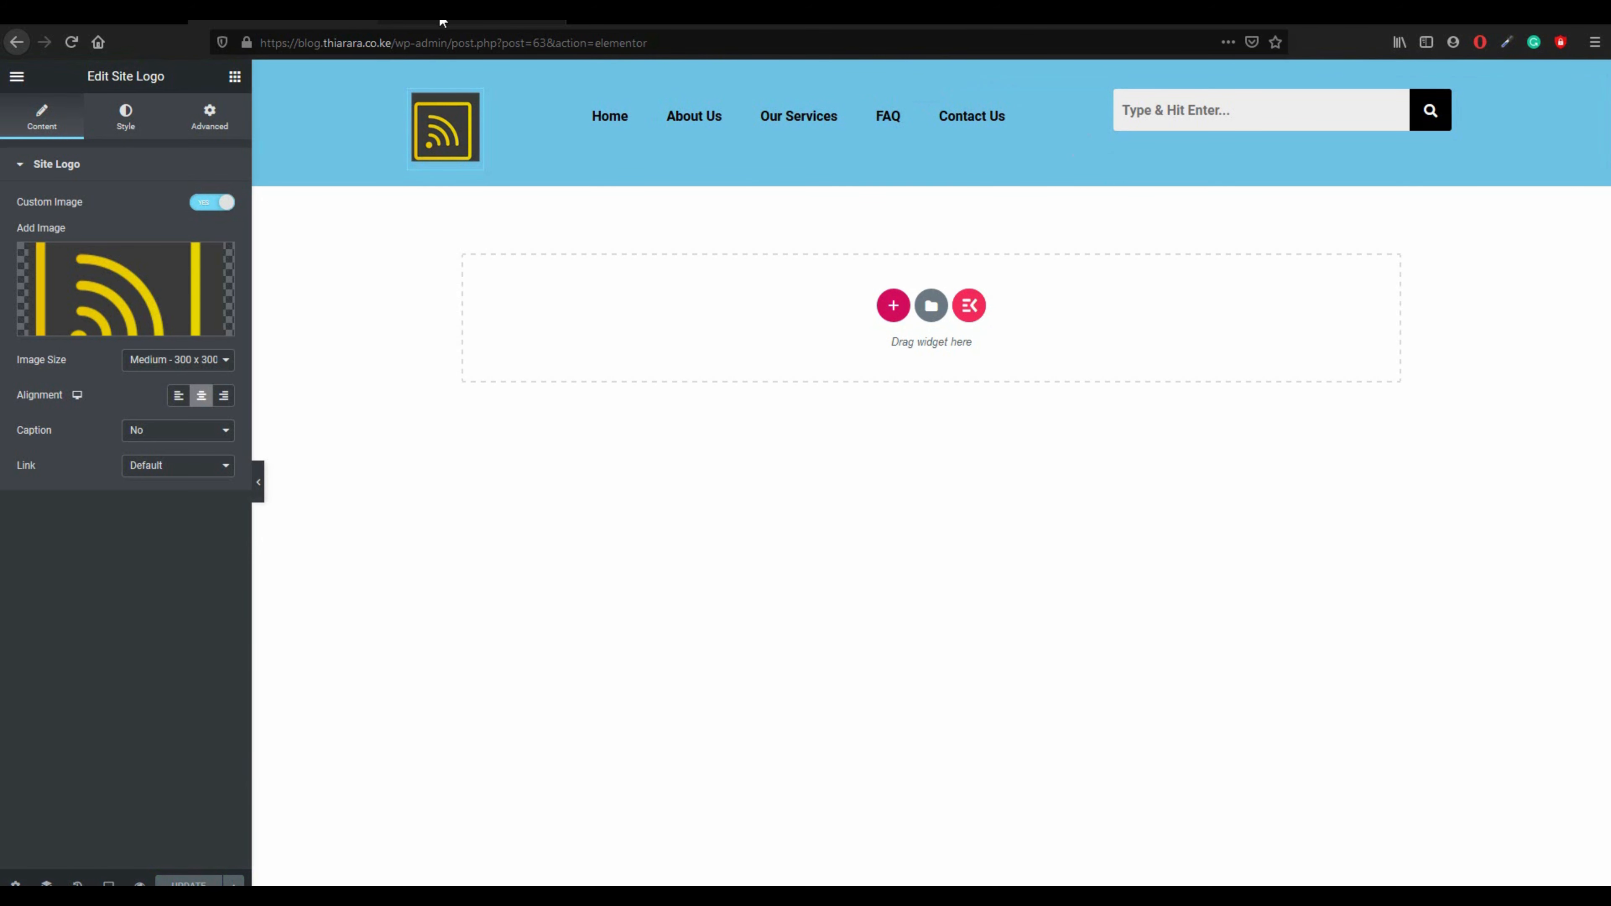
- Exit the header template editor to the dashboard and open the live website
left_click(17, 77)
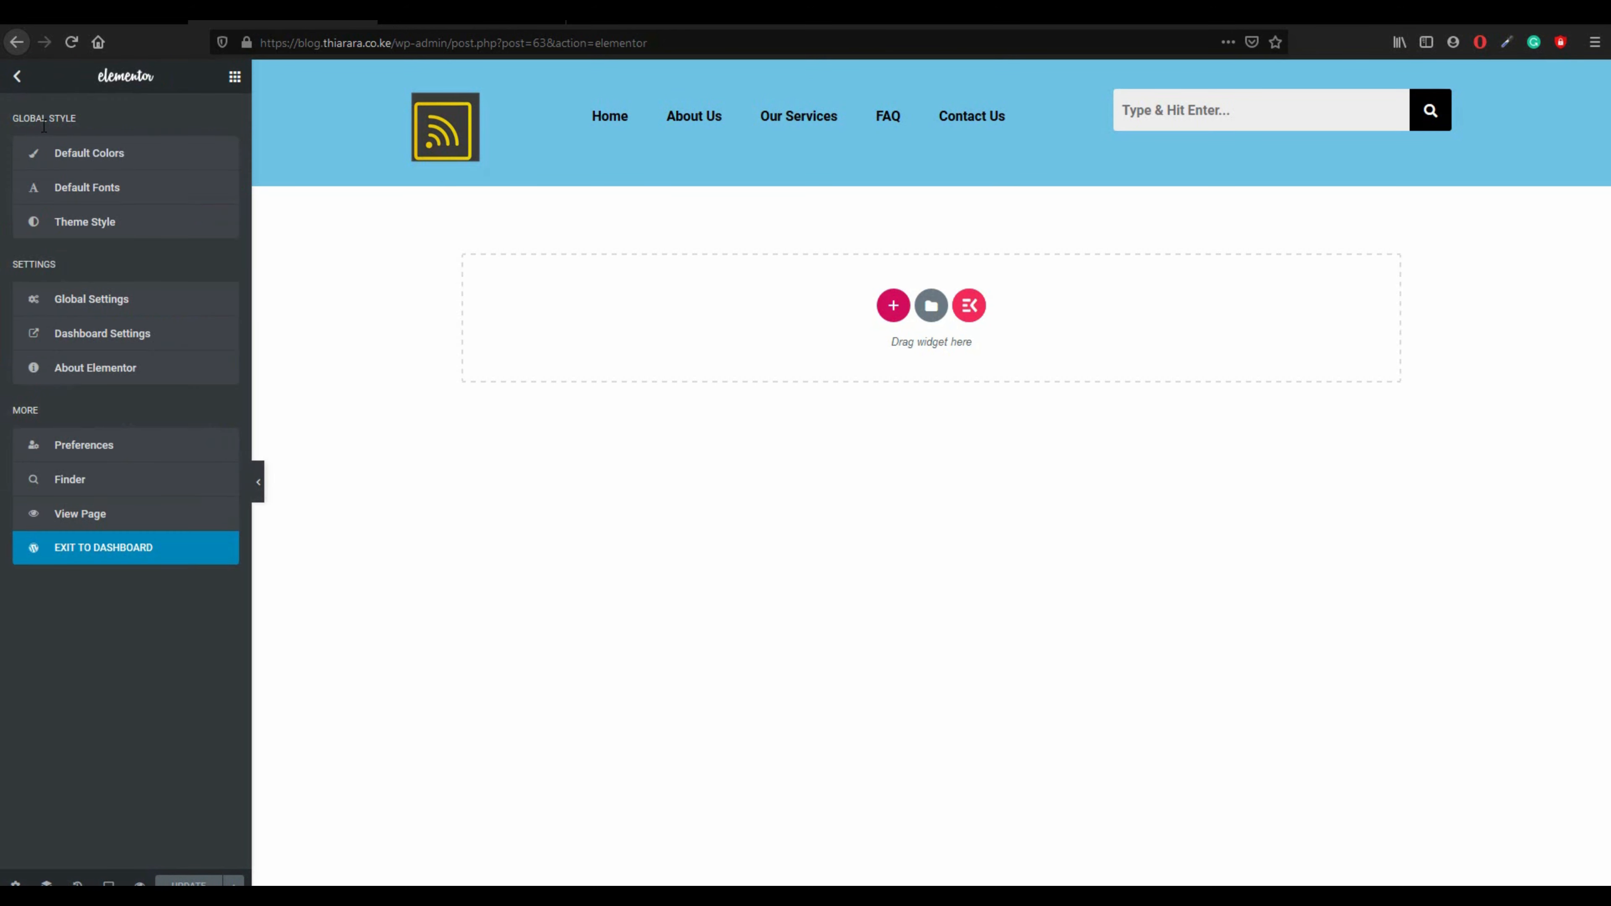
left_click(137, 553)
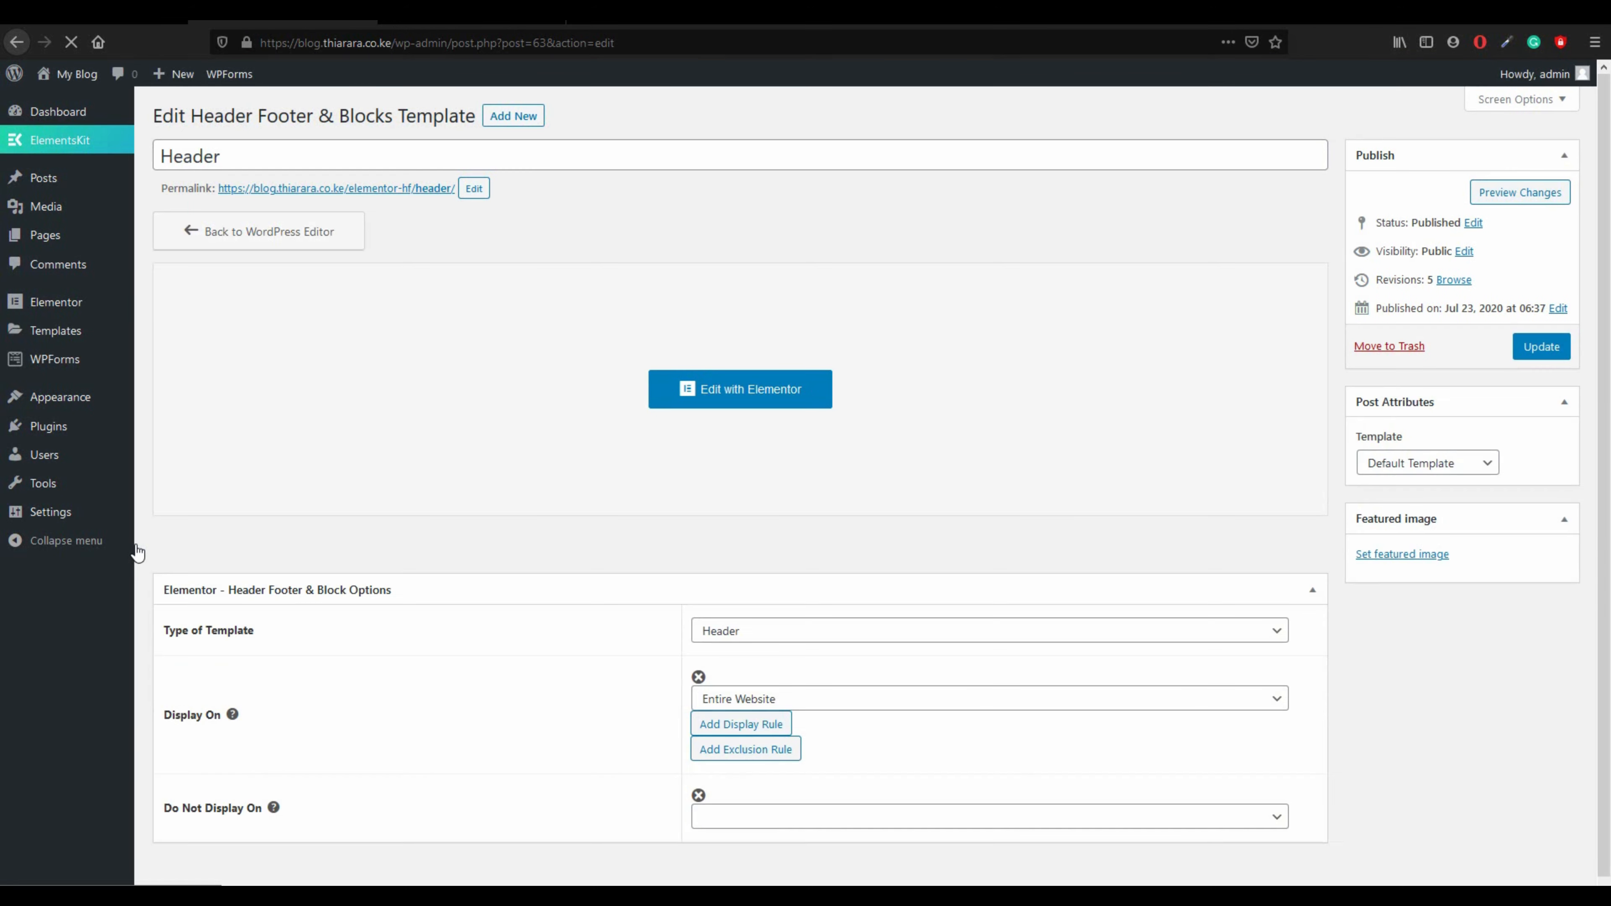
left_click(88, 74)
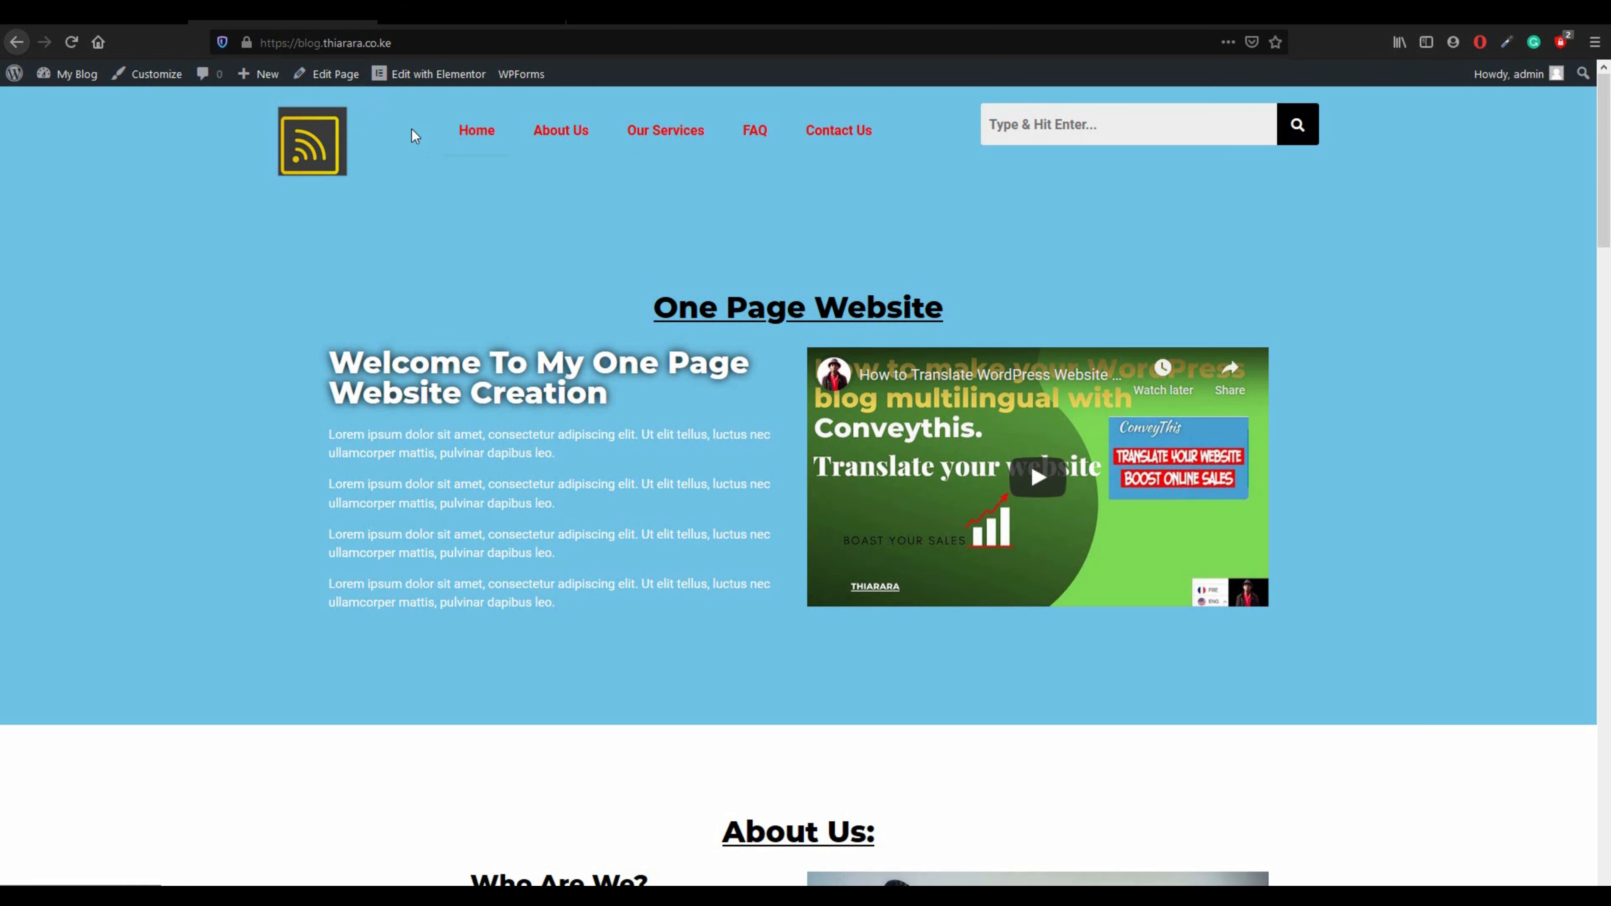
- Check the new header logo down to the page's footer and test the FAQ, About Us and Home links
left_click(566, 132)
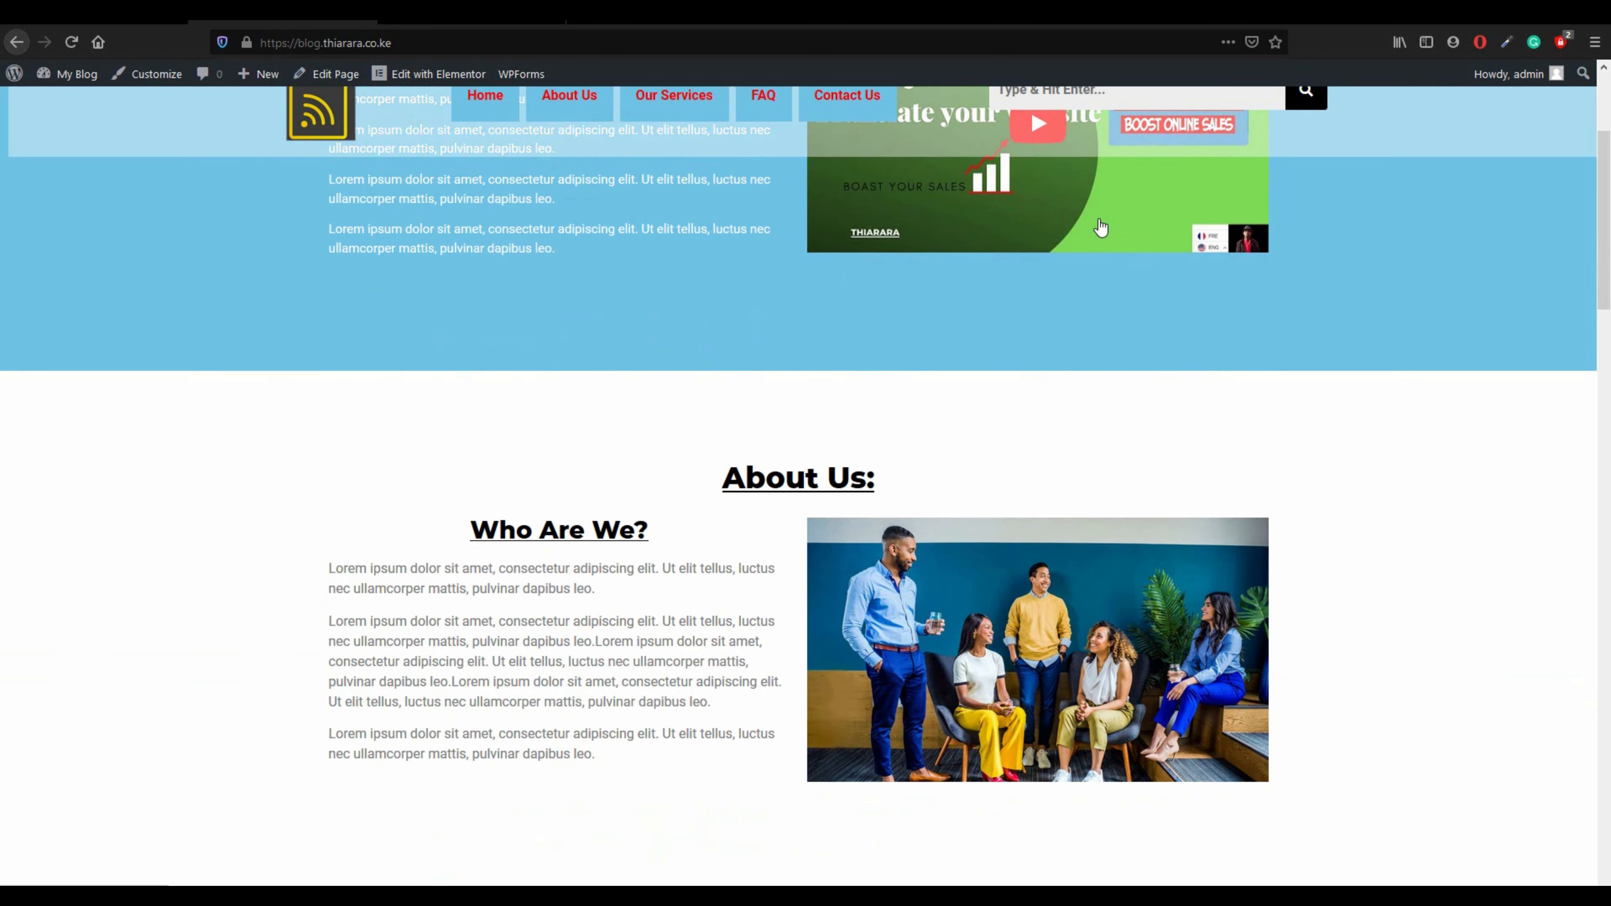
left_click_drag(1605, 298, 1608, 857)
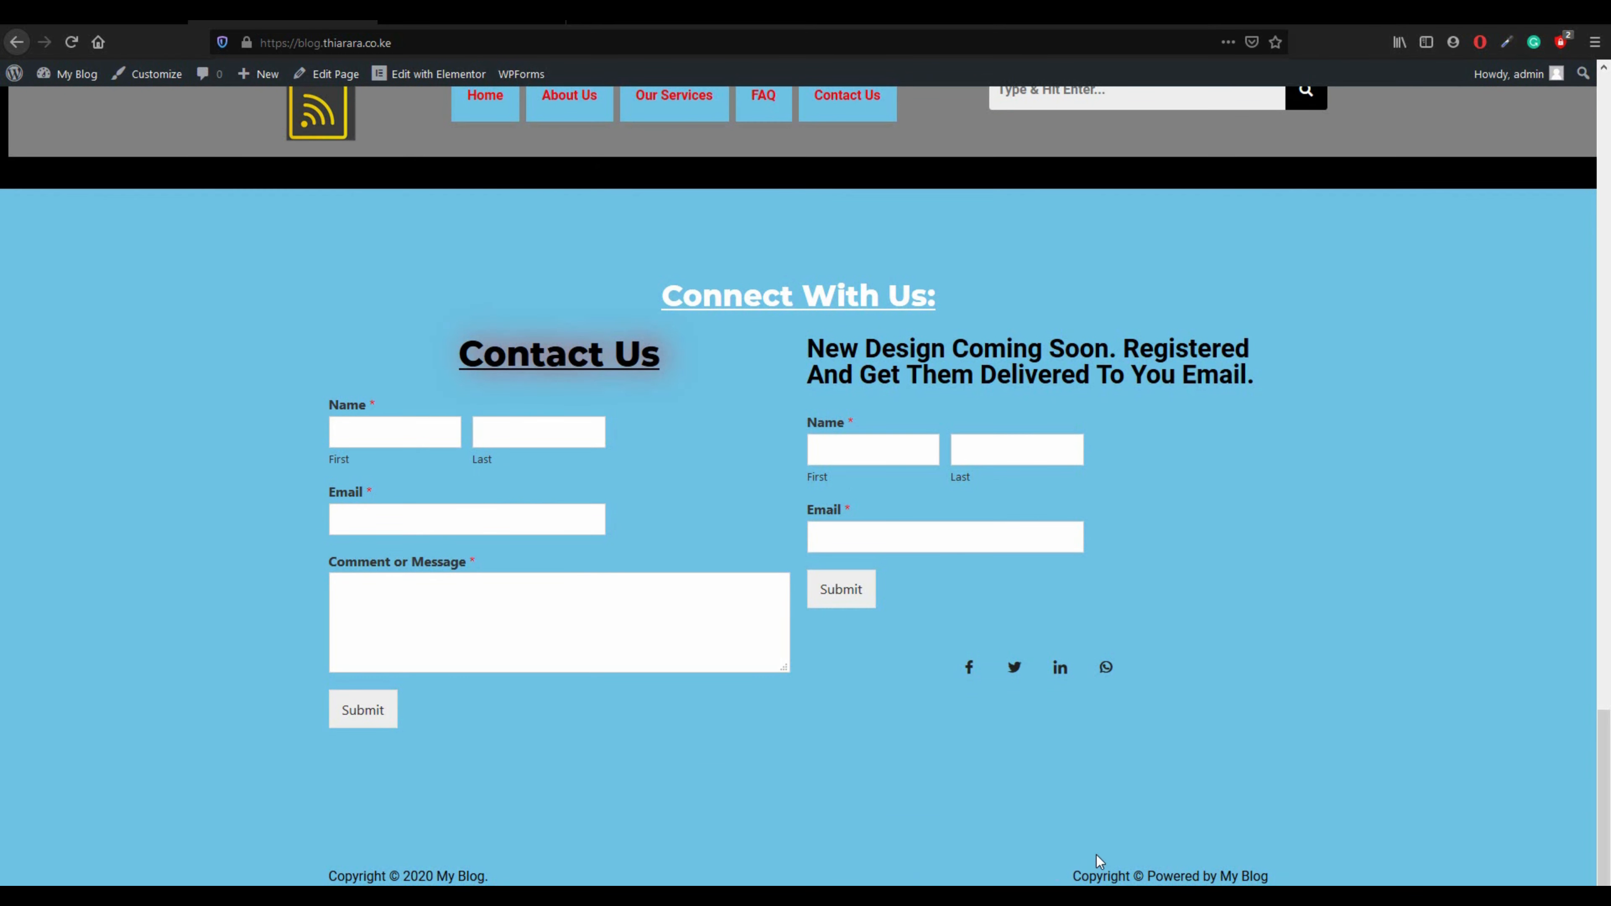
scroll(828, 316, "up", 6)
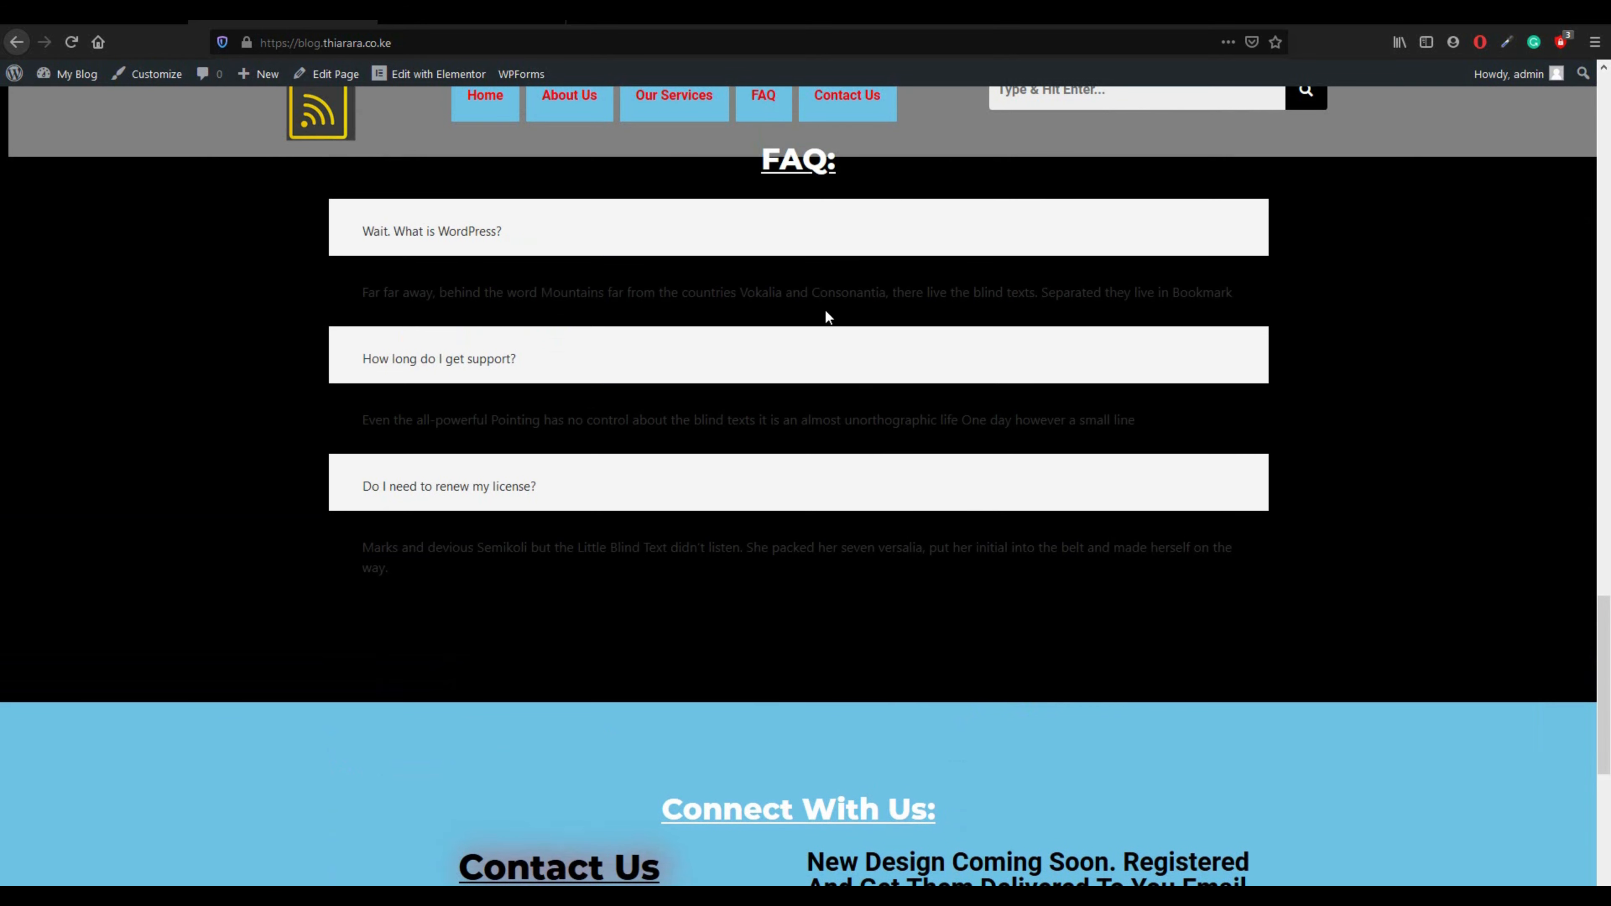
left_click(755, 113)
left_click(574, 105)
left_click(571, 102)
left_click(492, 106)
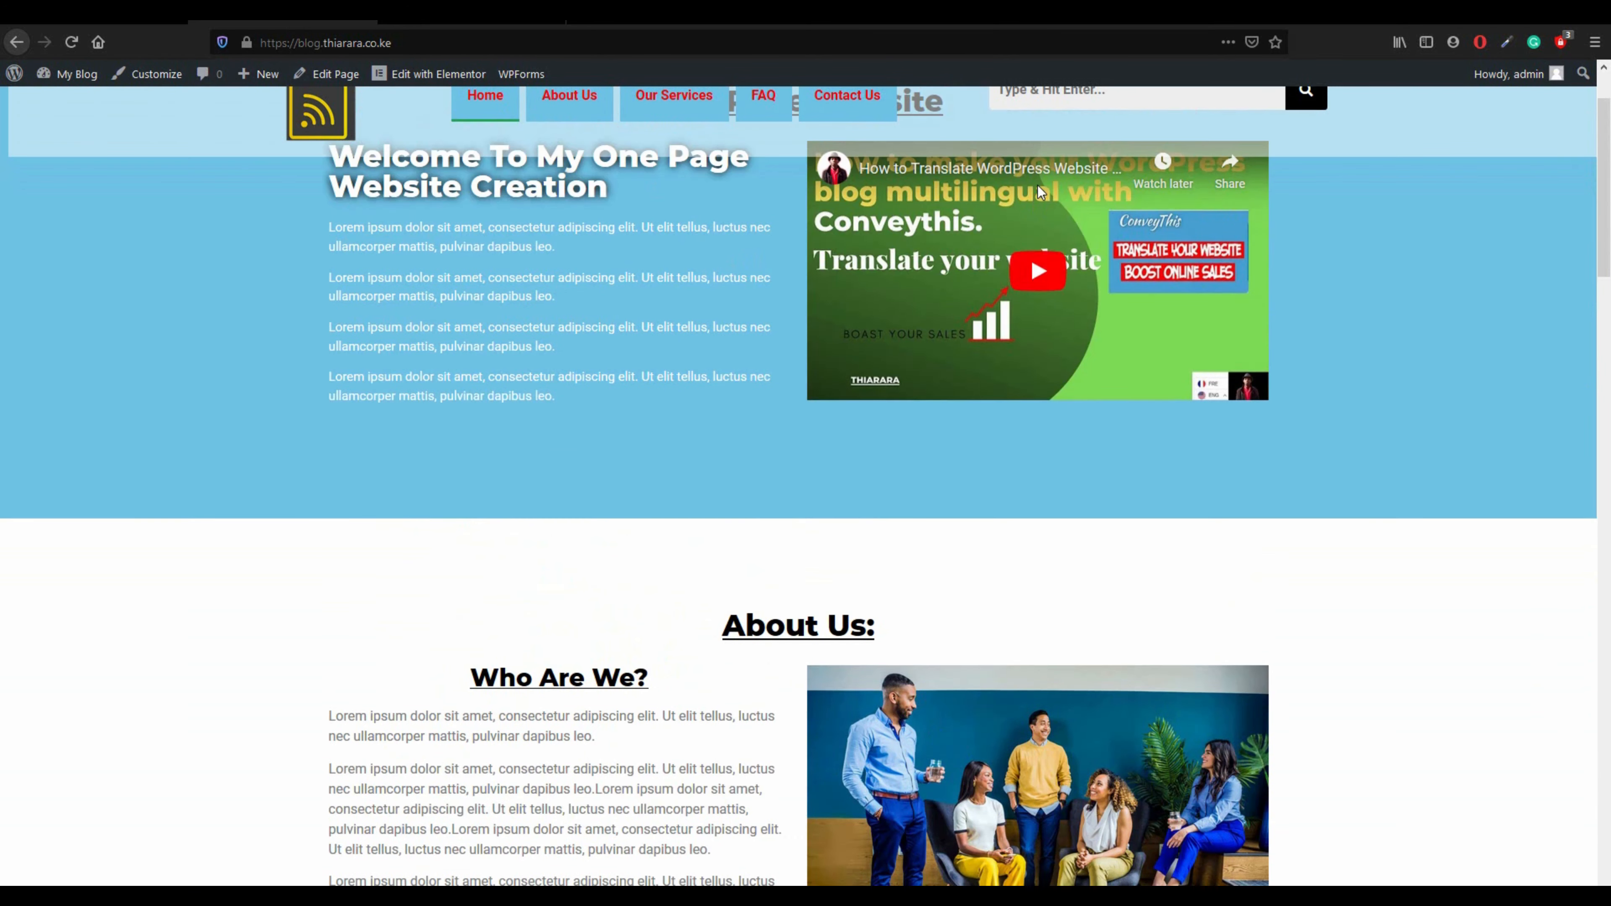
scroll(771, 278, "up", 3)
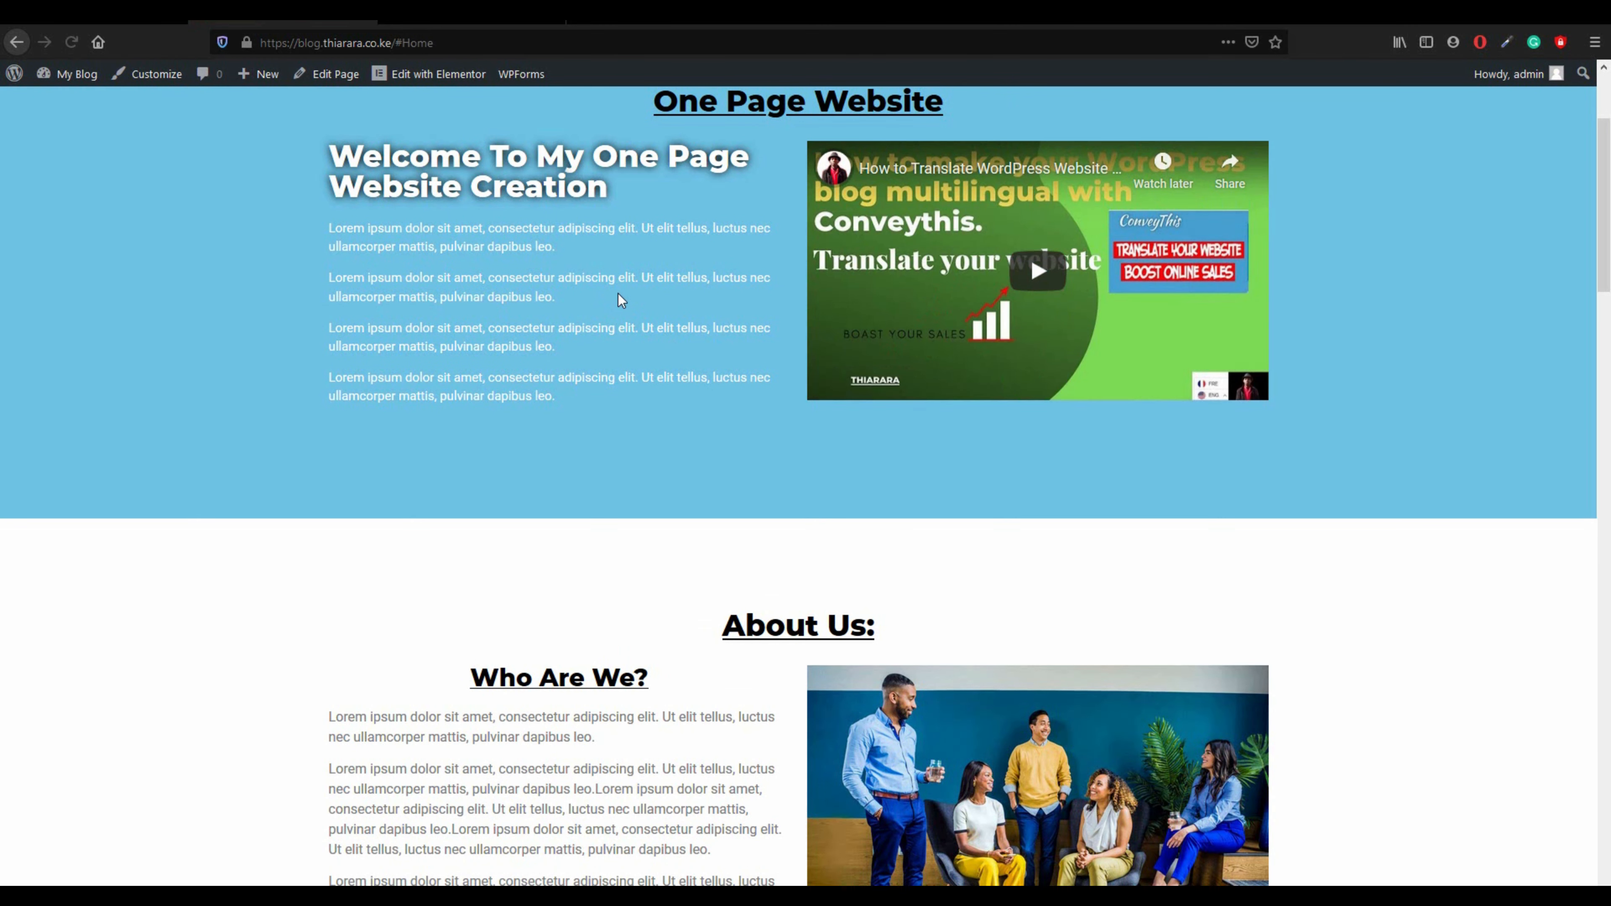
- Review the sticky header over the page sections and test the Our Services, FAQ and Home links
scroll(564, 283, "down", 8)
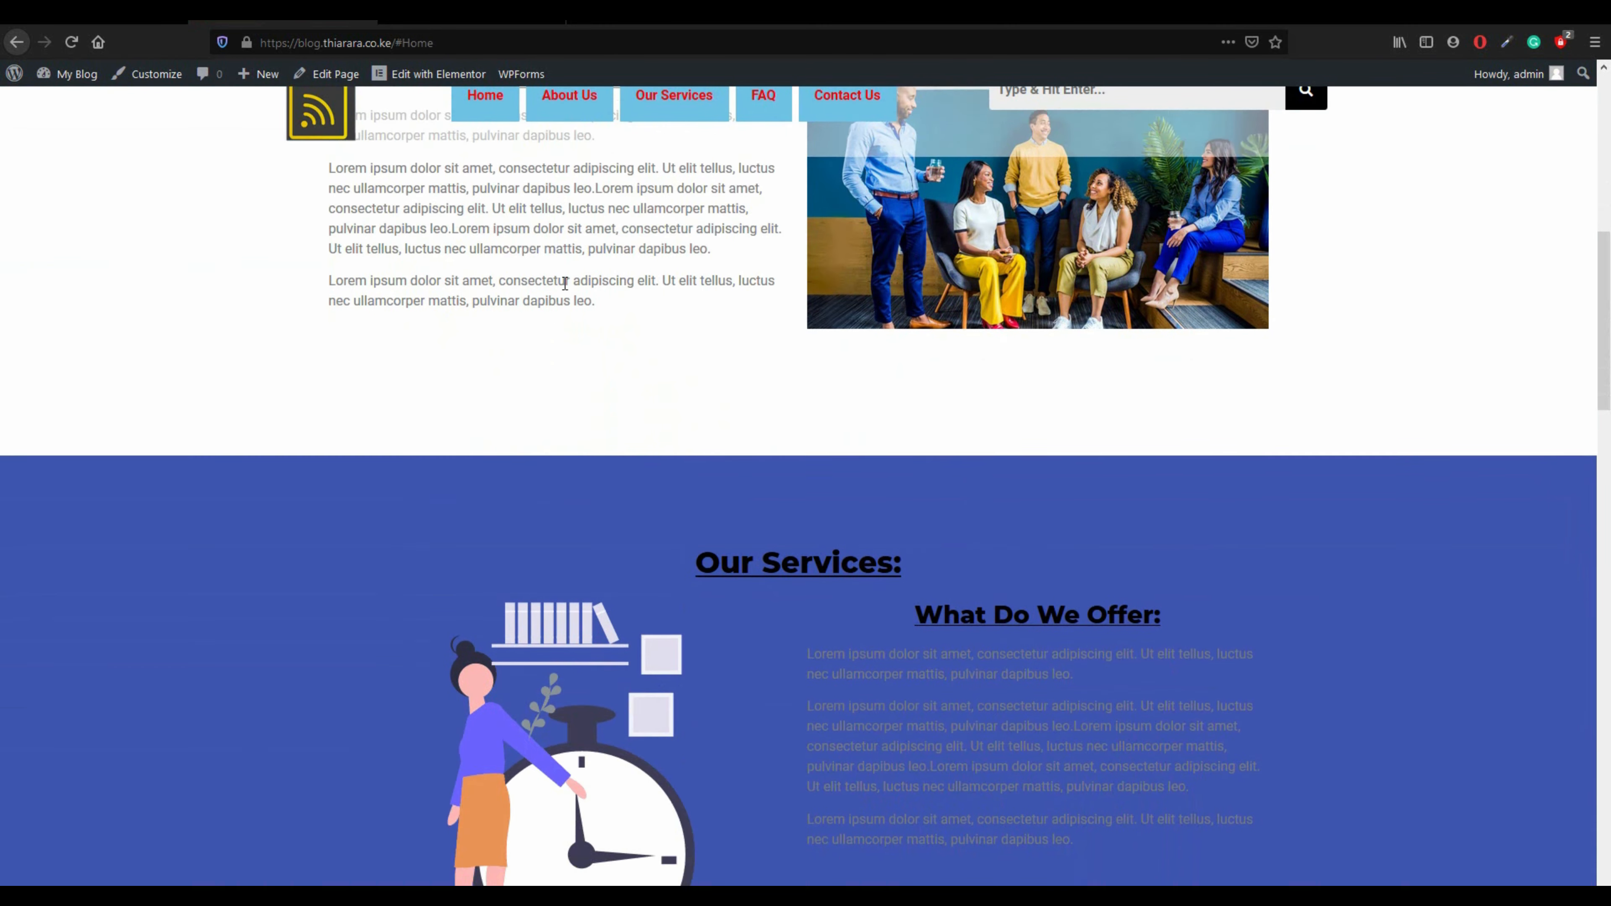
scroll(567, 282, "up", 5)
scroll(574, 281, "down", 10)
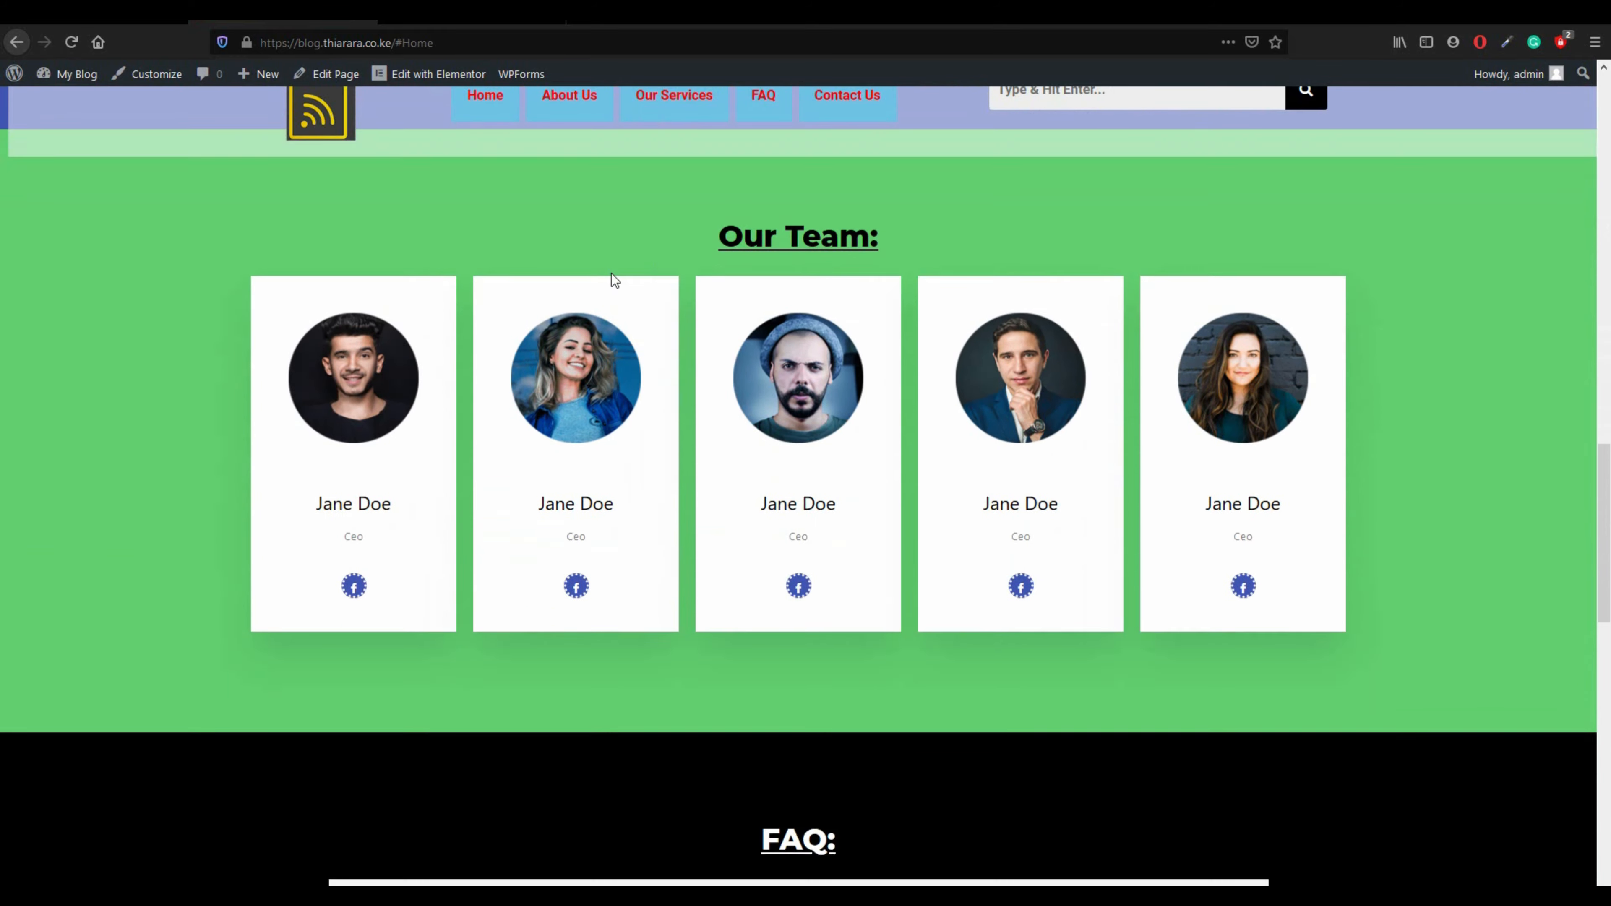
scroll(611, 277, "up", 8)
scroll(615, 277, "down", 10)
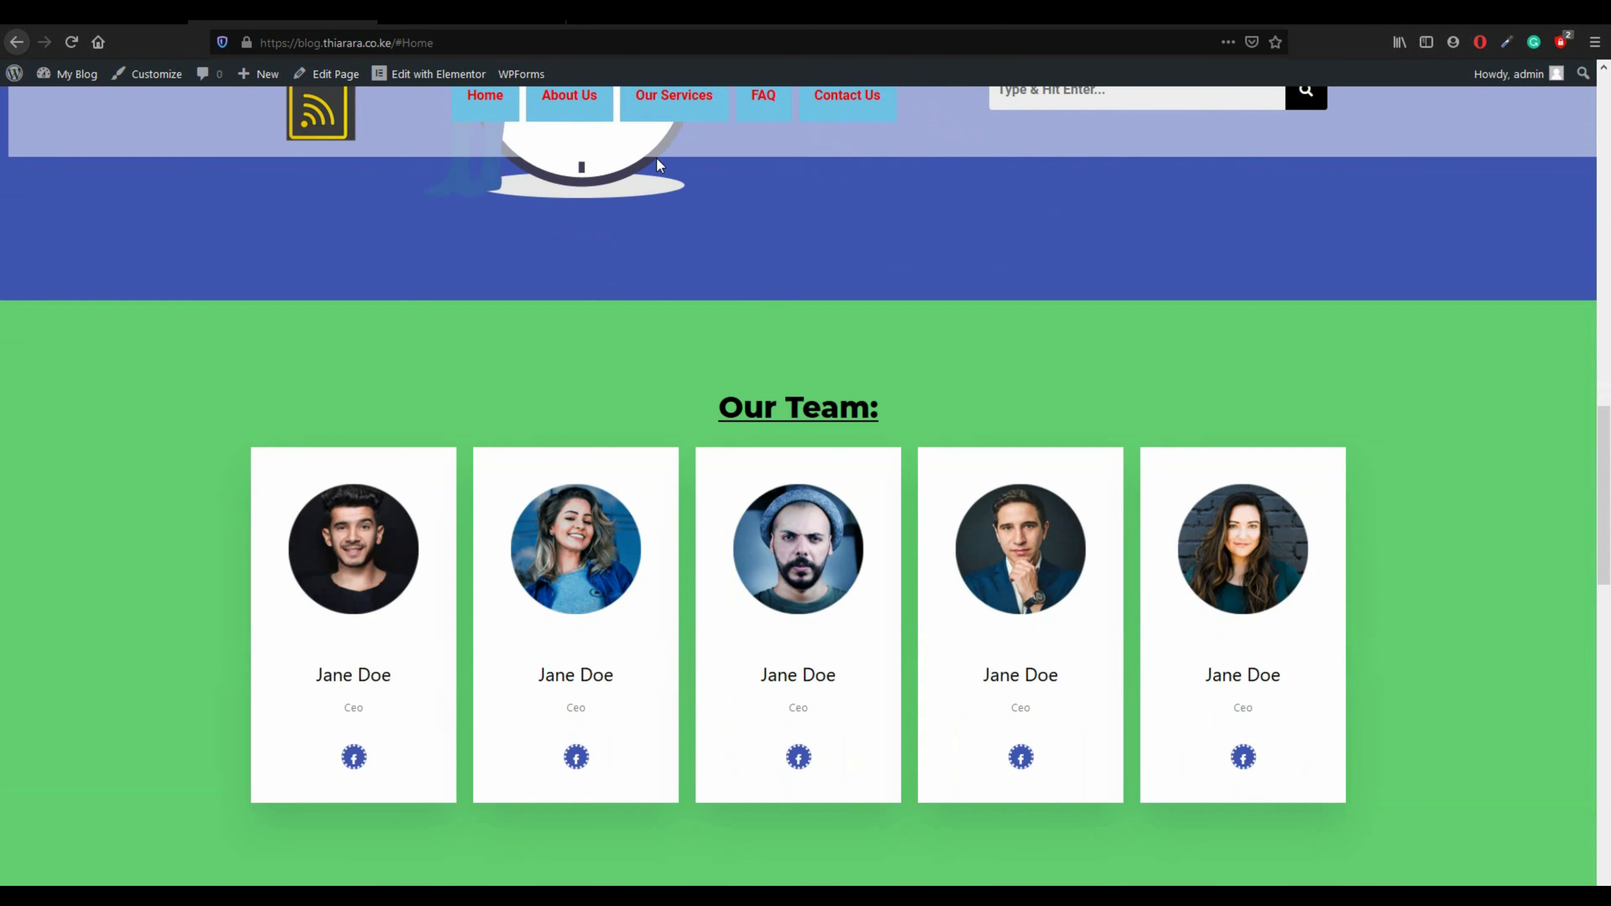
left_click(685, 102)
left_click(786, 102)
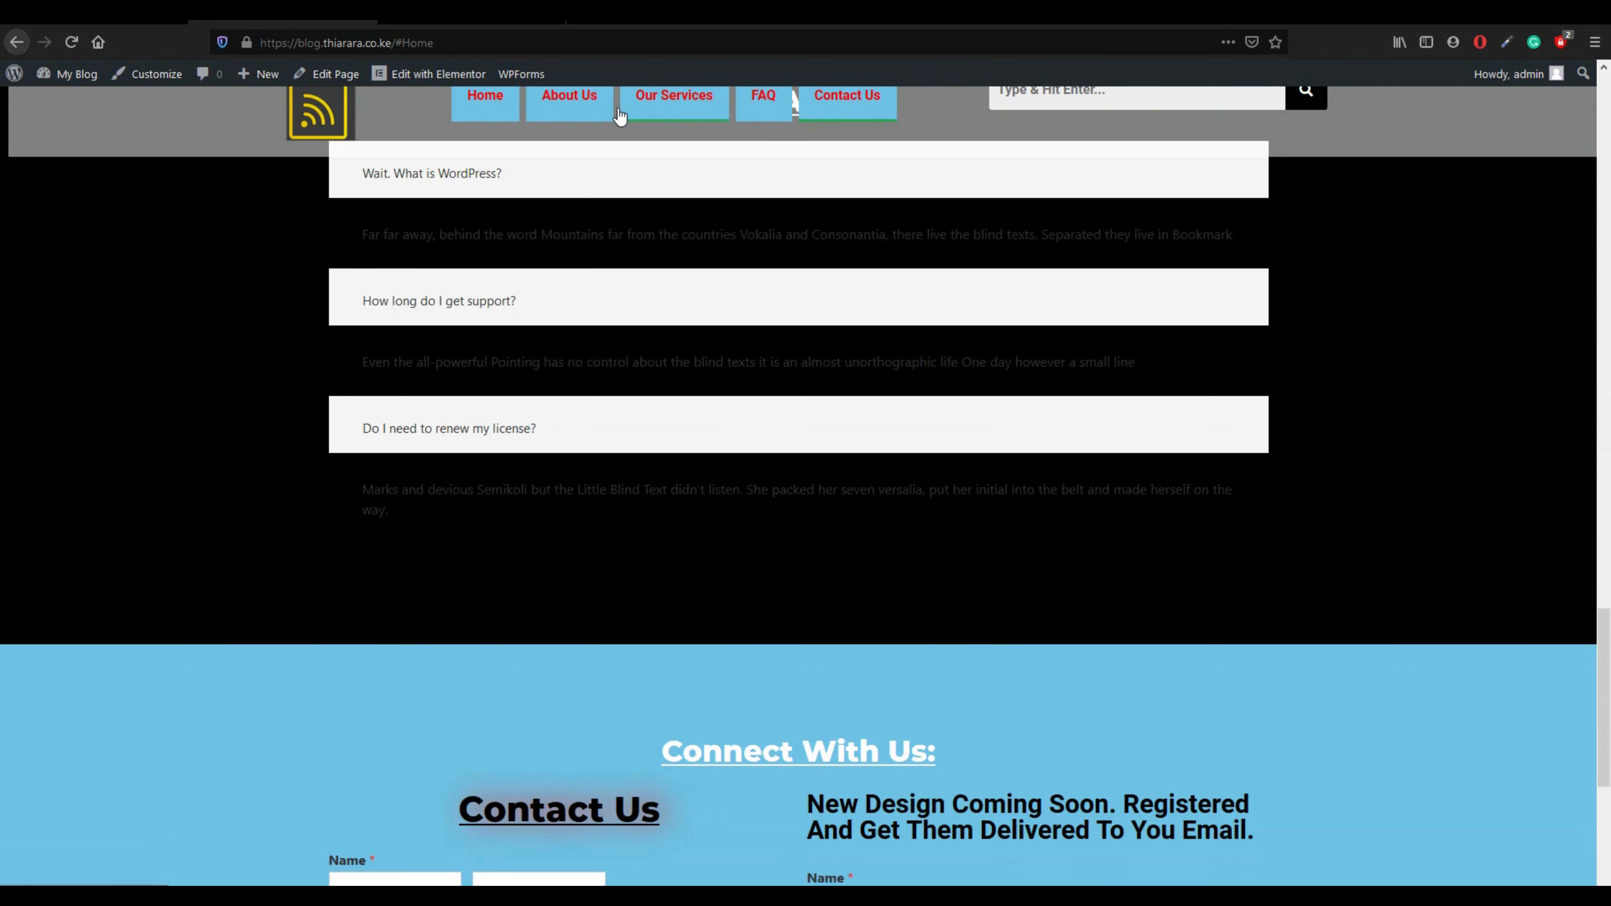
scroll(619, 117, "down", 5)
left_click(491, 107)
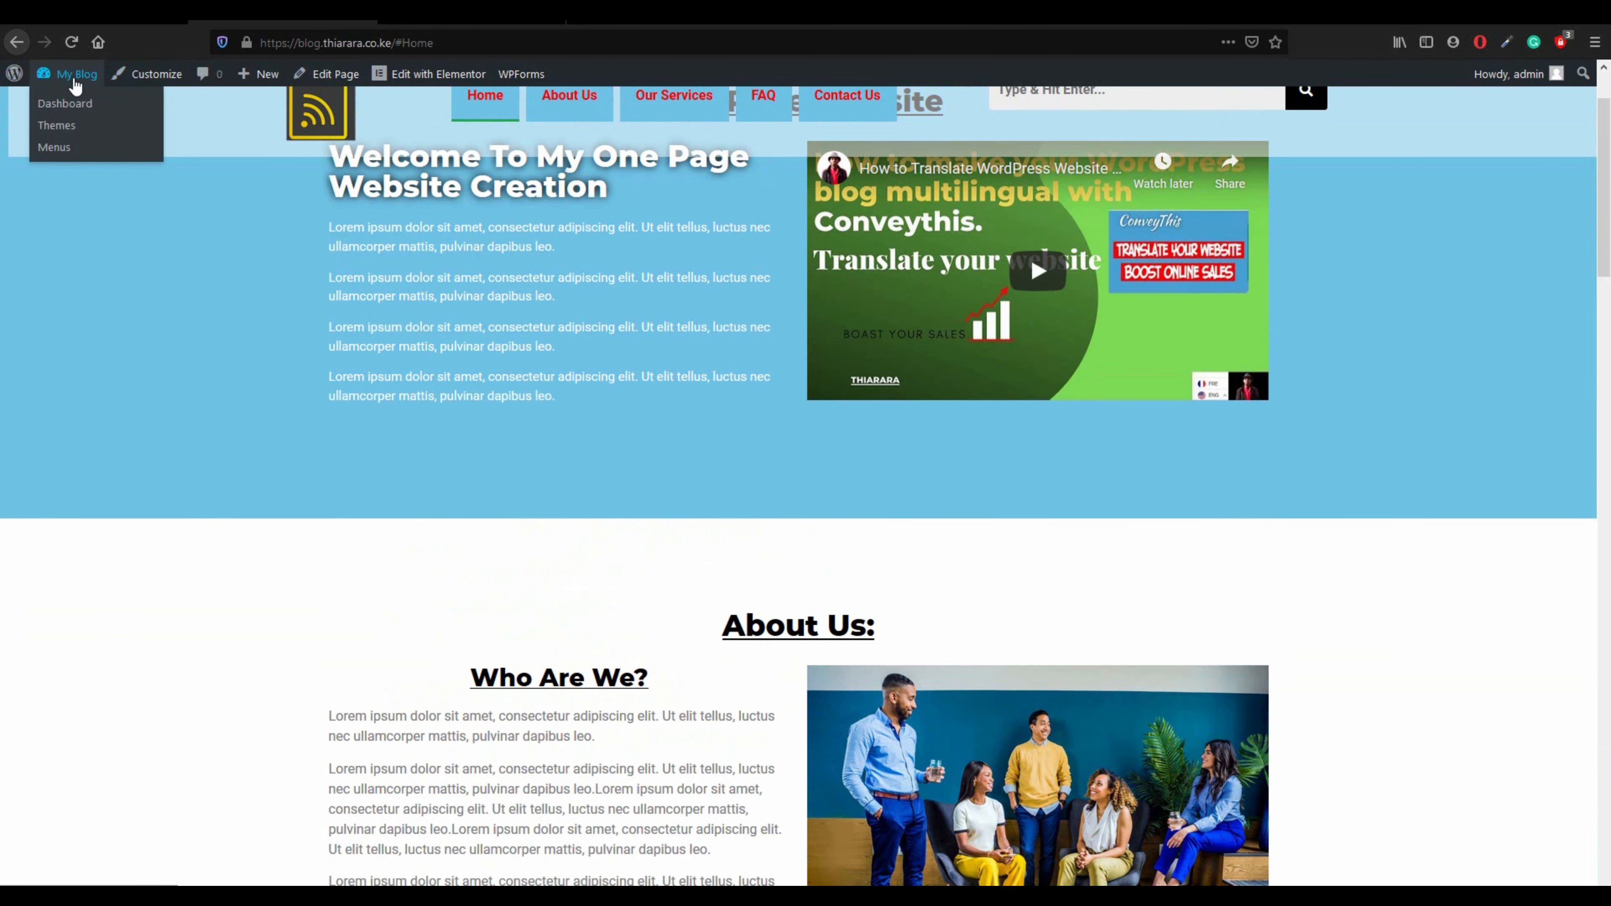
- Open the website in a private window and review the whole page as a logged-out visitor
right_click(76, 85)
left_click(173, 127)
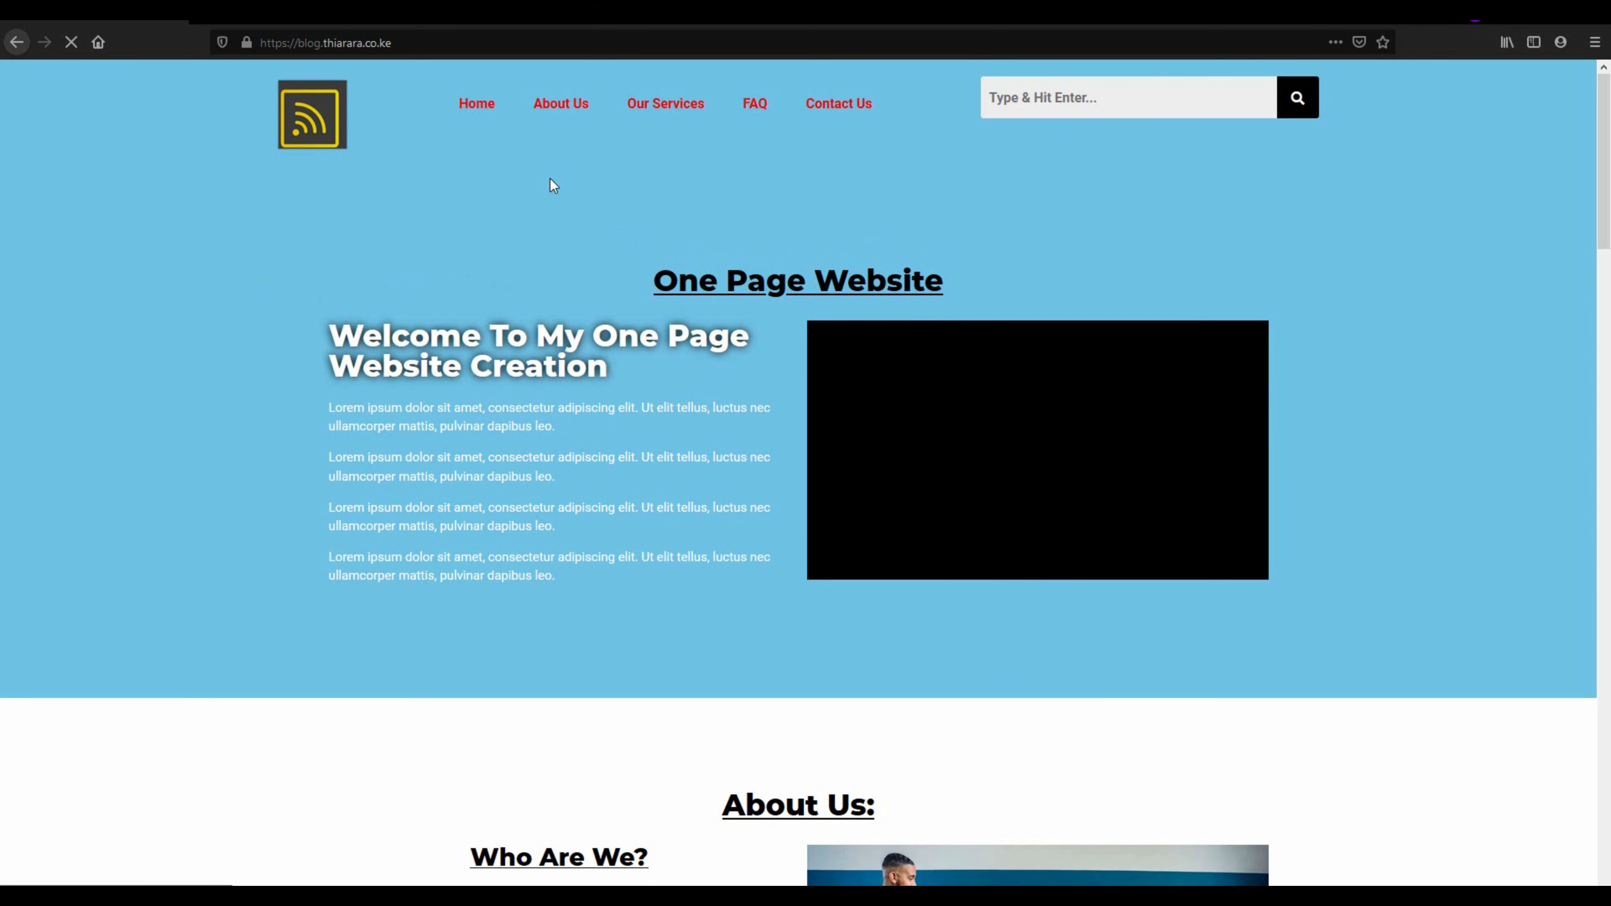
scroll(720, 234, "down", 15)
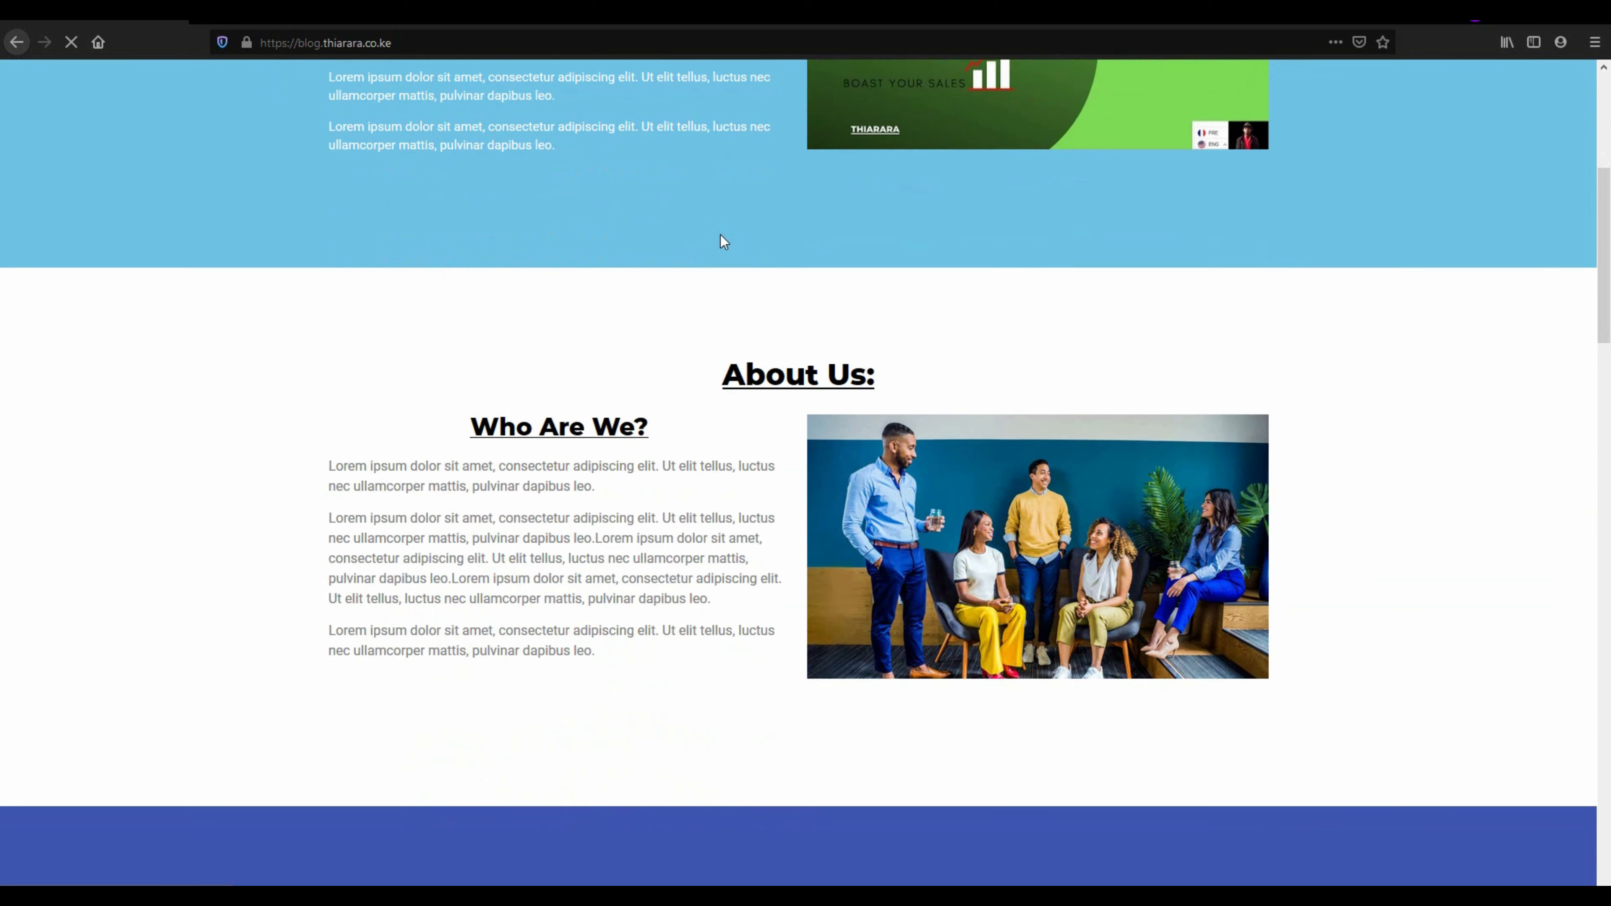
scroll(721, 235, "down", 15)
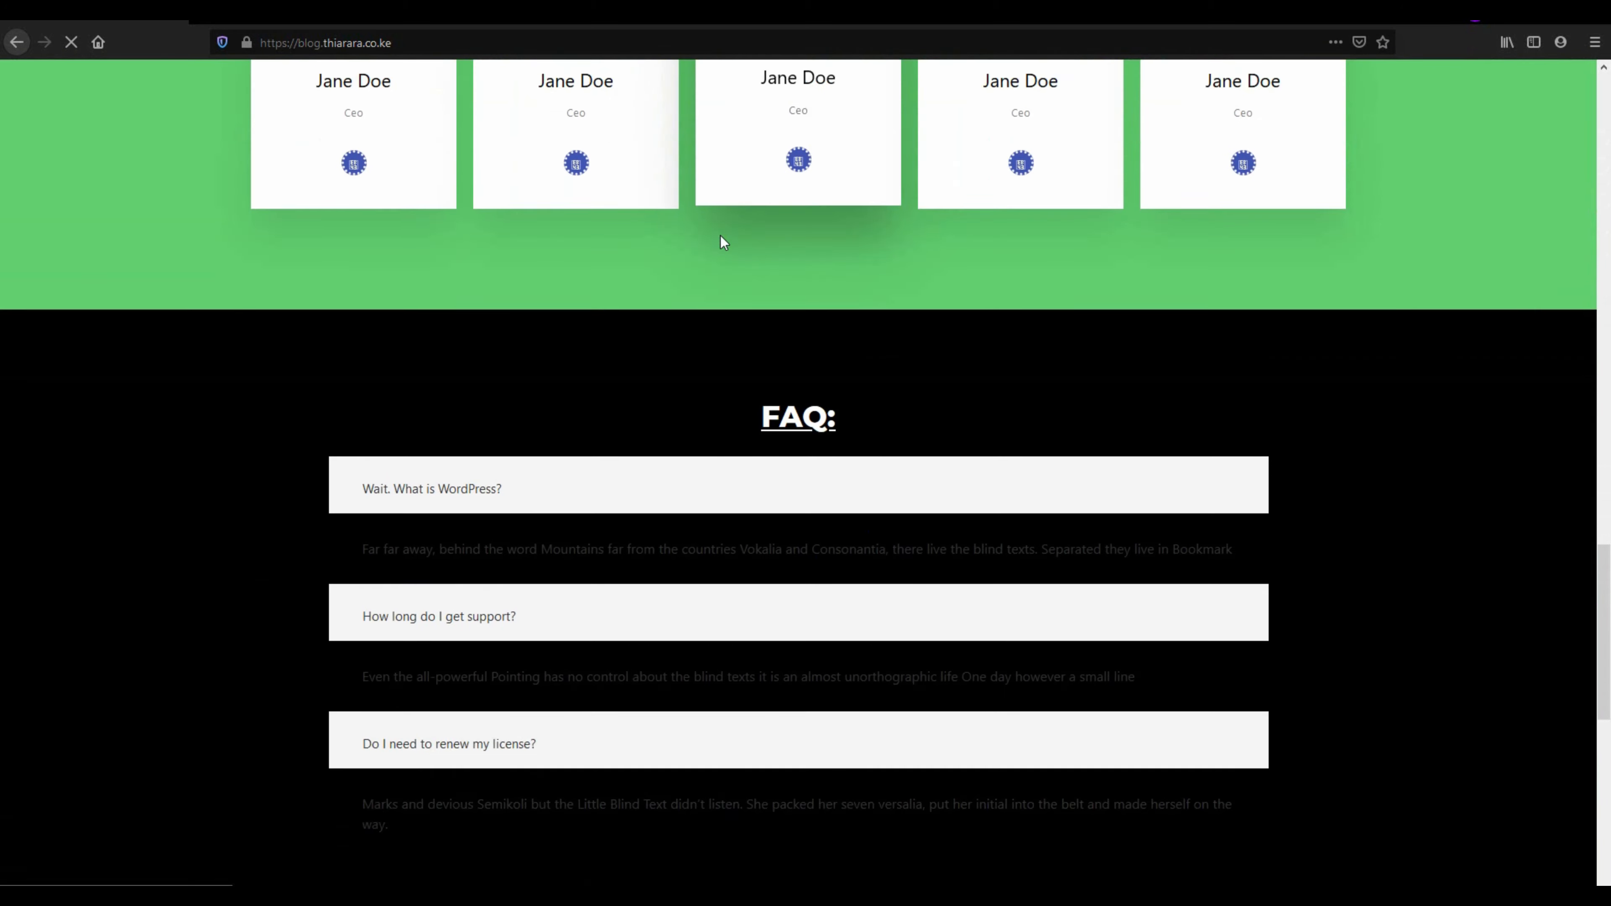
scroll(723, 242, "up", 15)
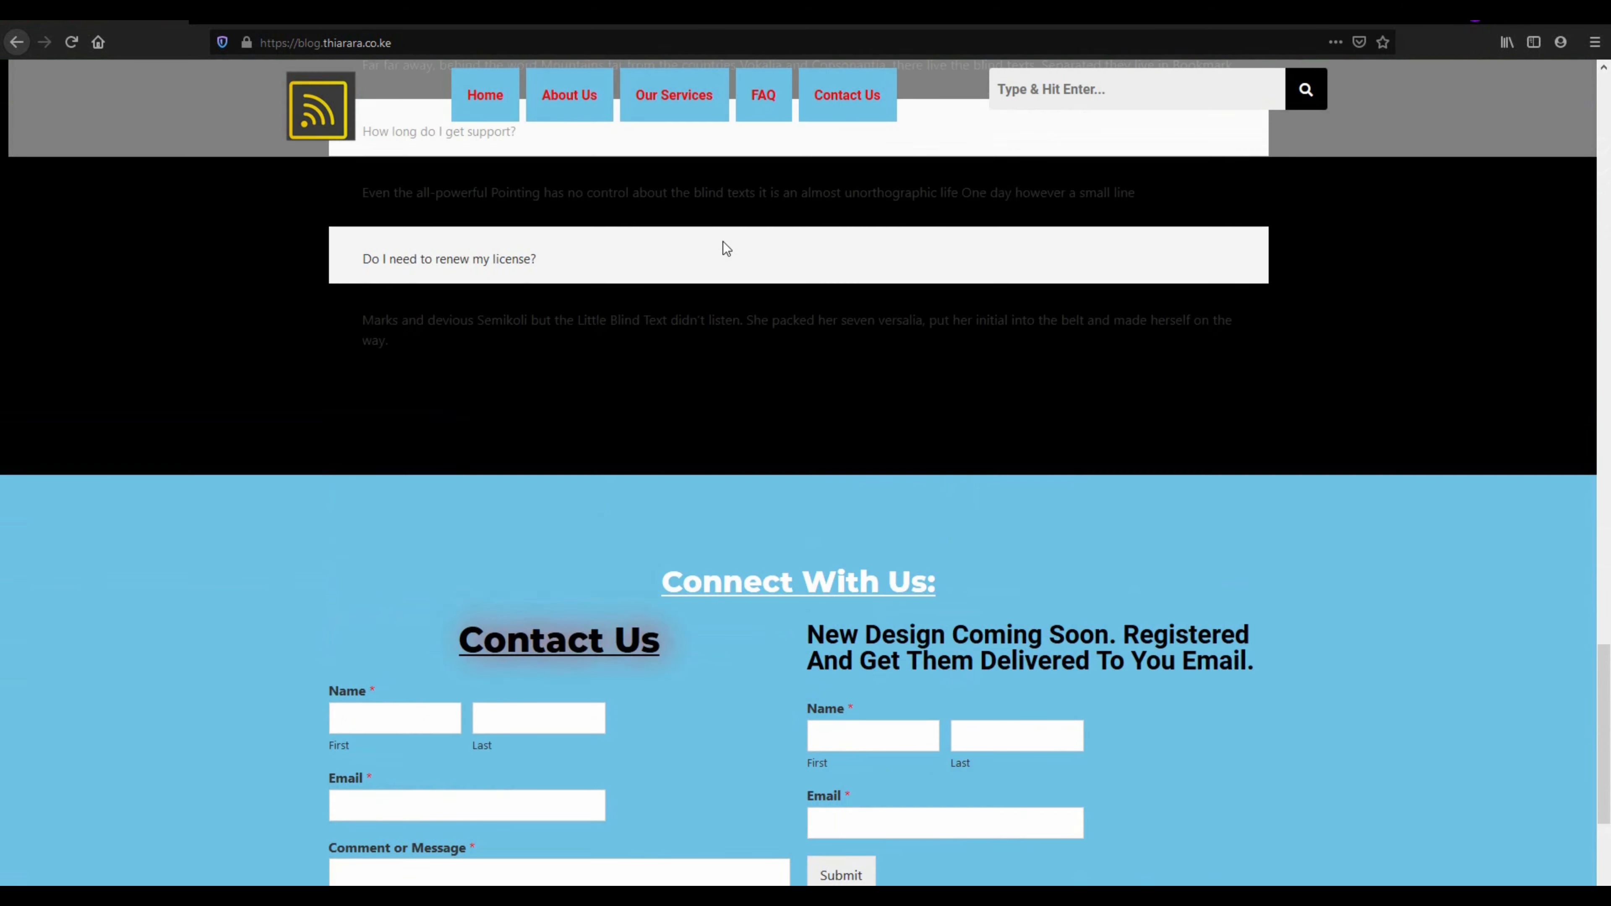
scroll(724, 242, "up", 10)
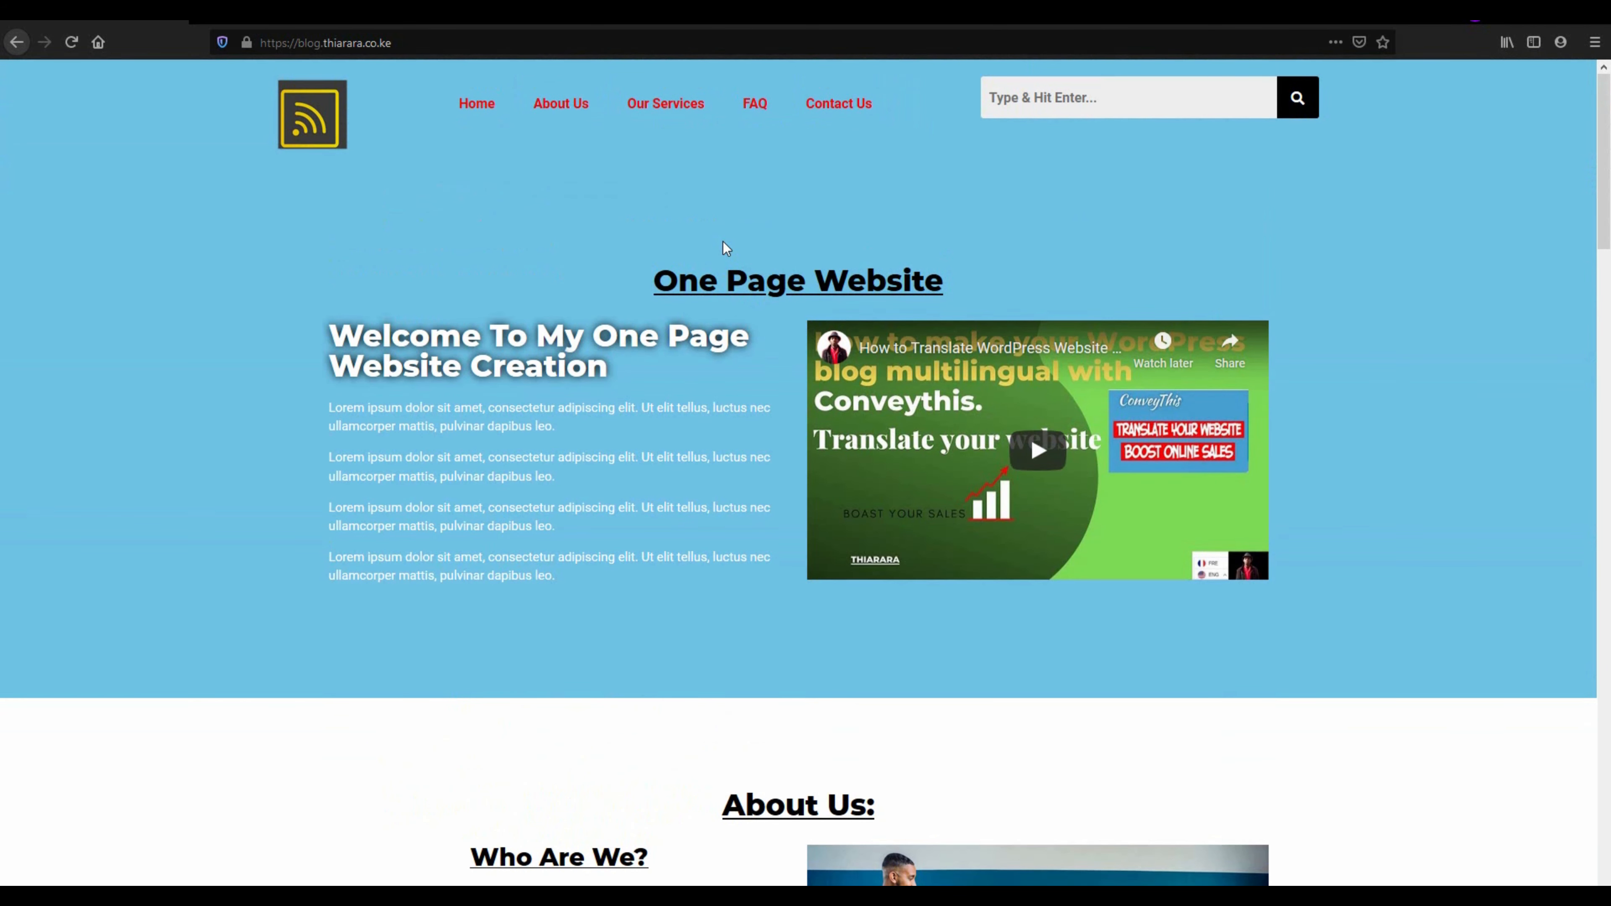